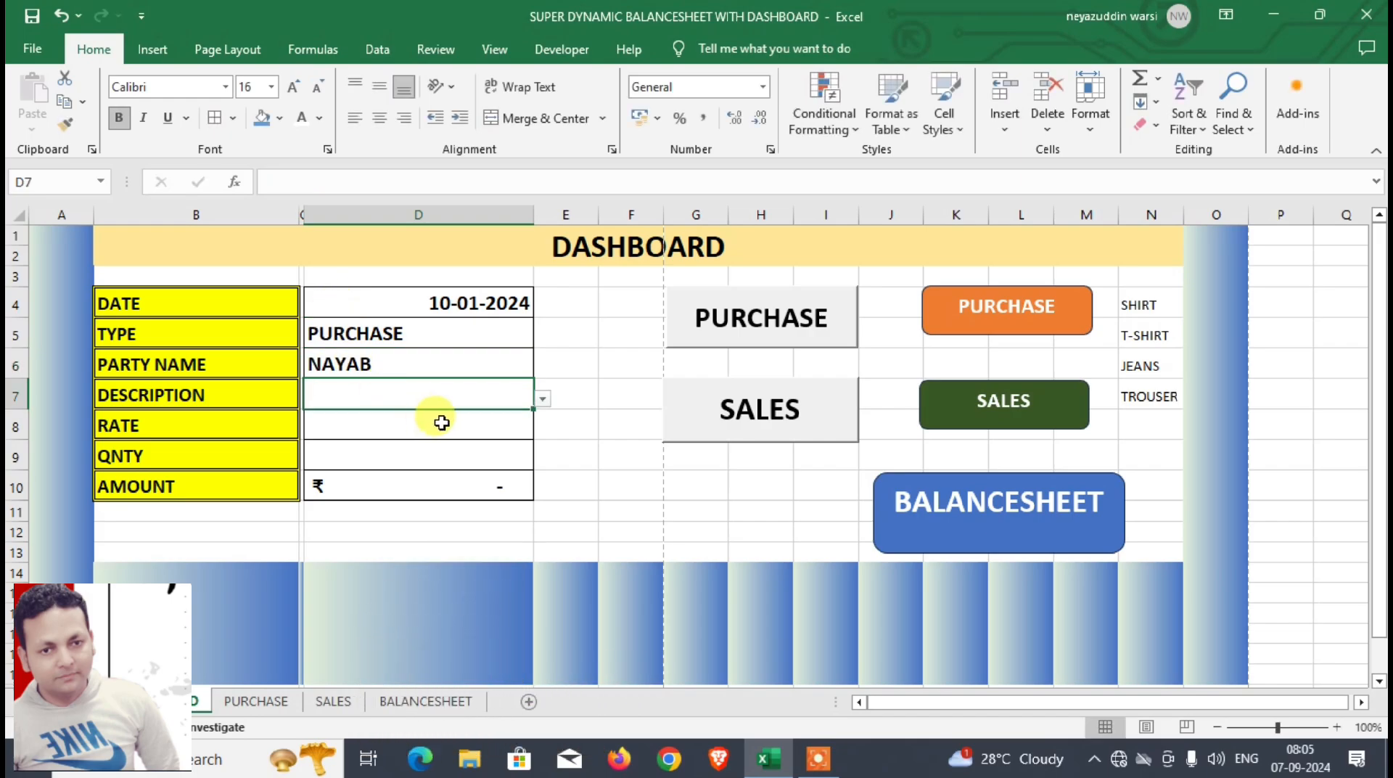
Step: Complete the dashboard's purchase entry with description SHIRT, rate 550 and quantity 100
click(542, 399)
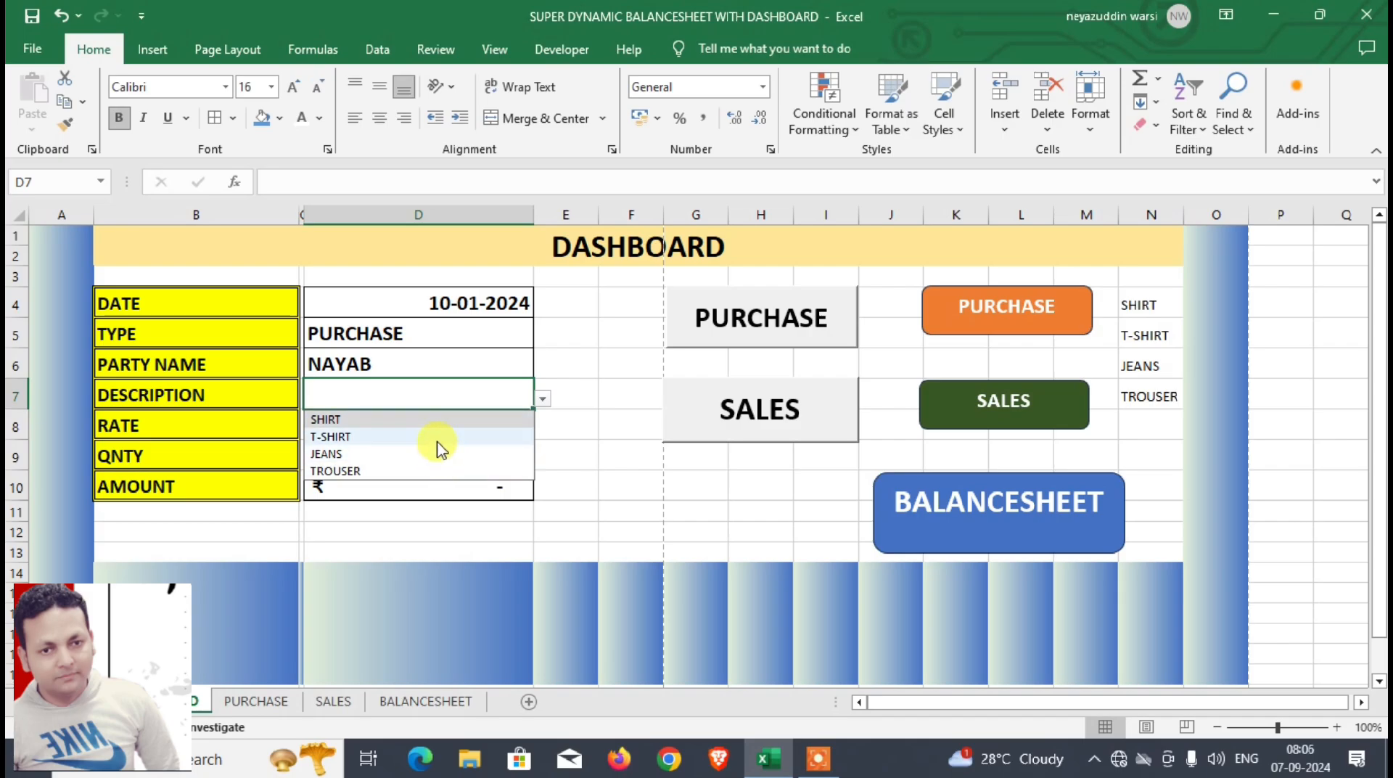
click(436, 420)
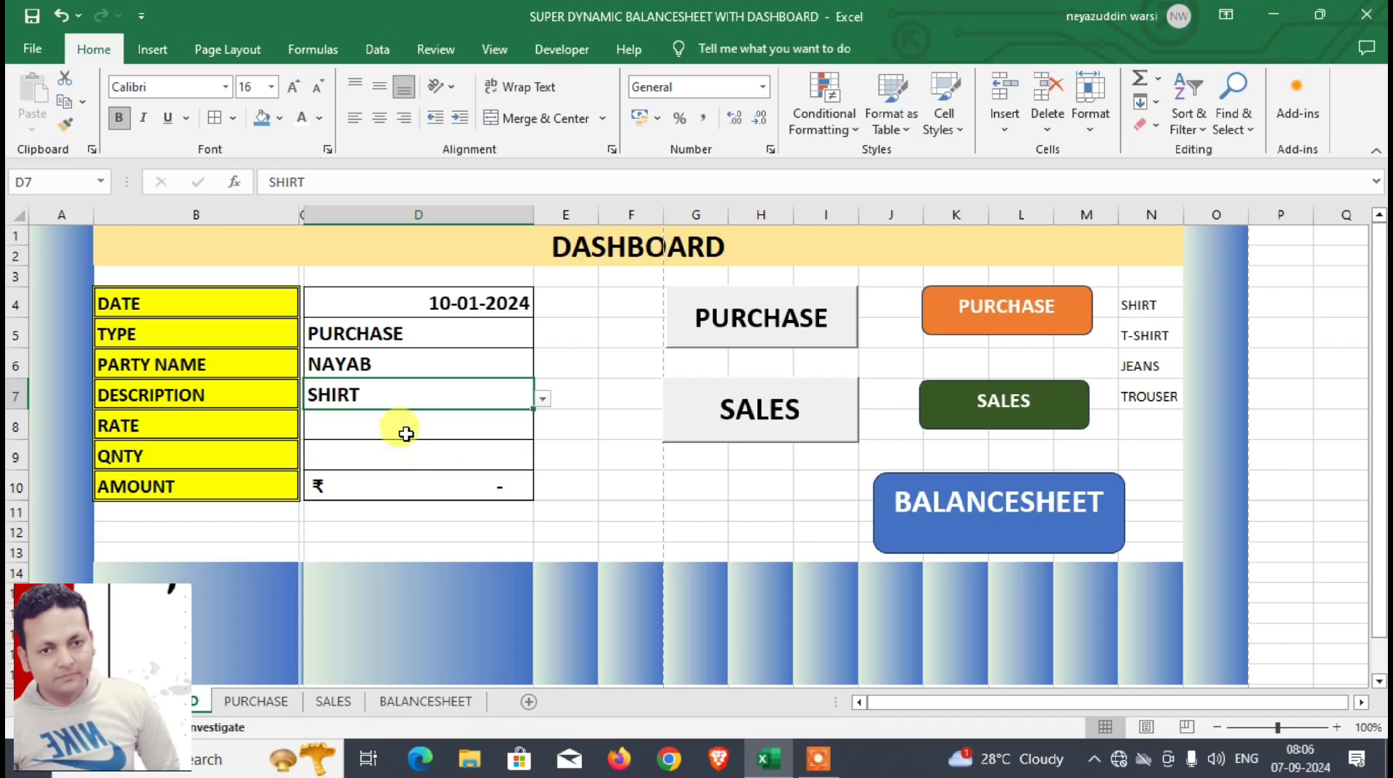
click(406, 426)
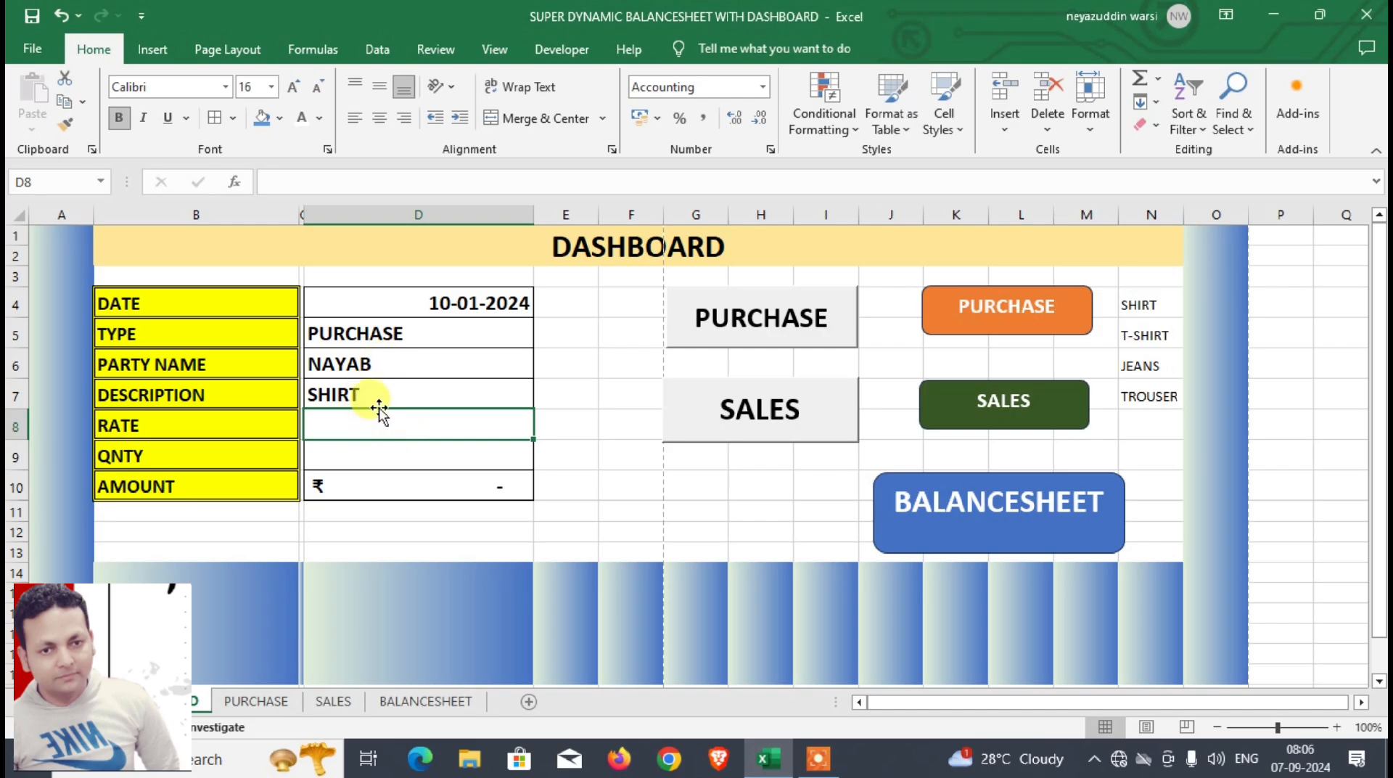
text(550)
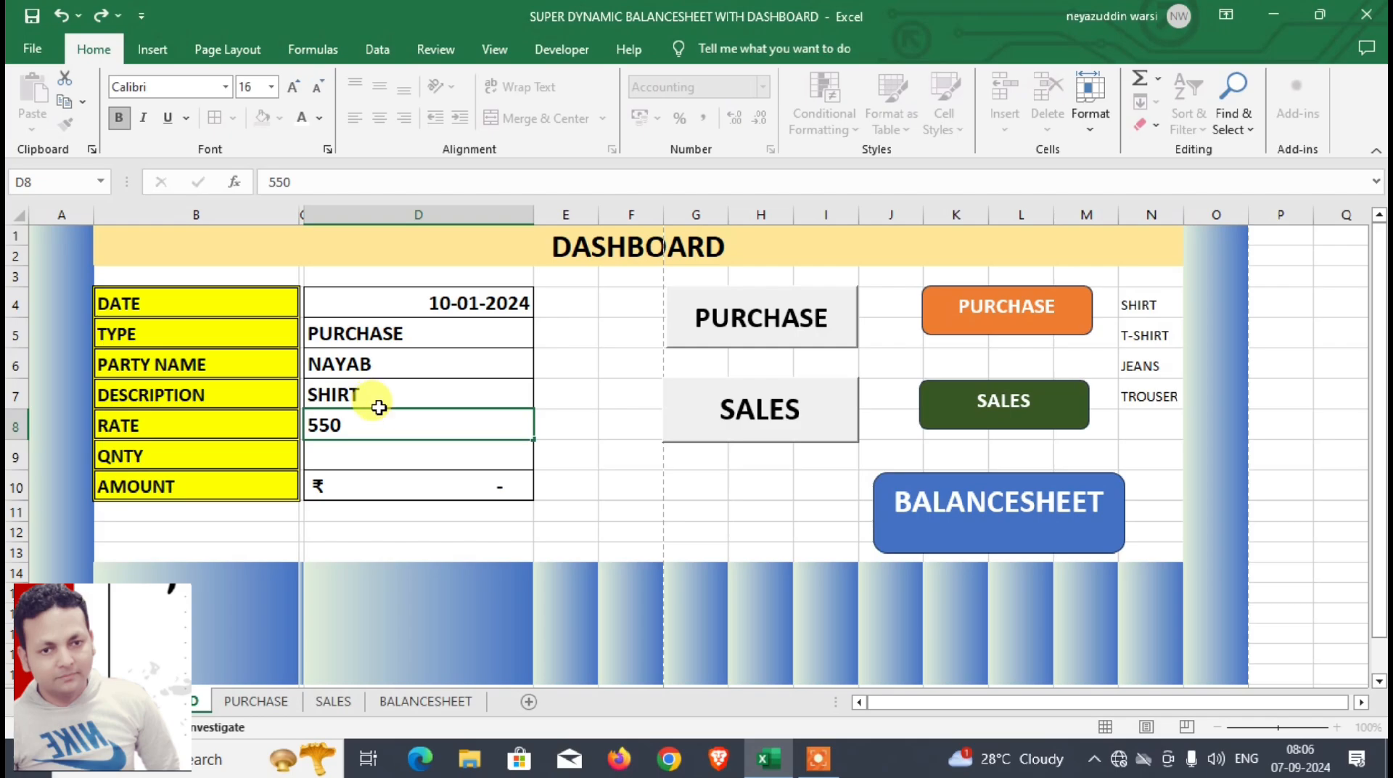
key(Return)
text(100.00)
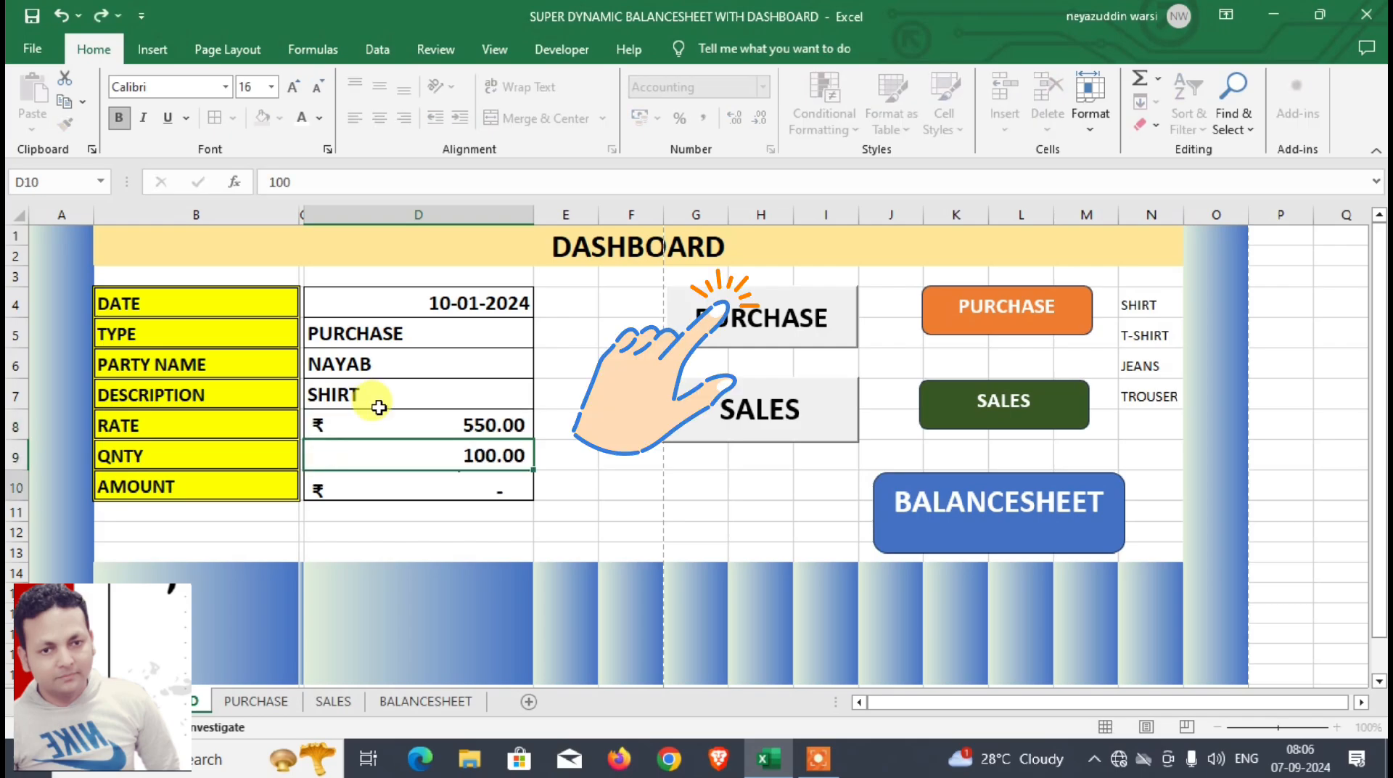
key(Return)
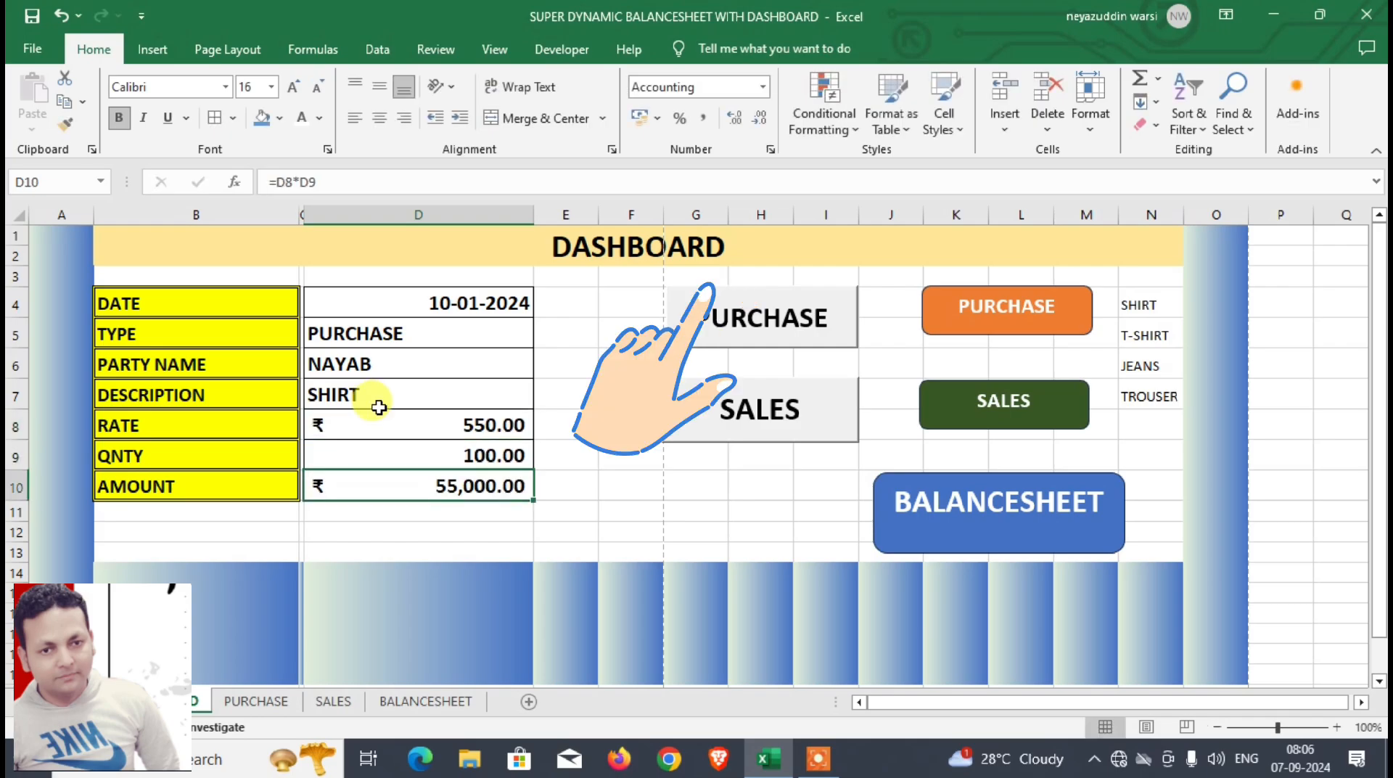
Step: Post the completed purchase entry, check its new row on the PURCHASE sheet, and return to the dashboard
click(735, 342)
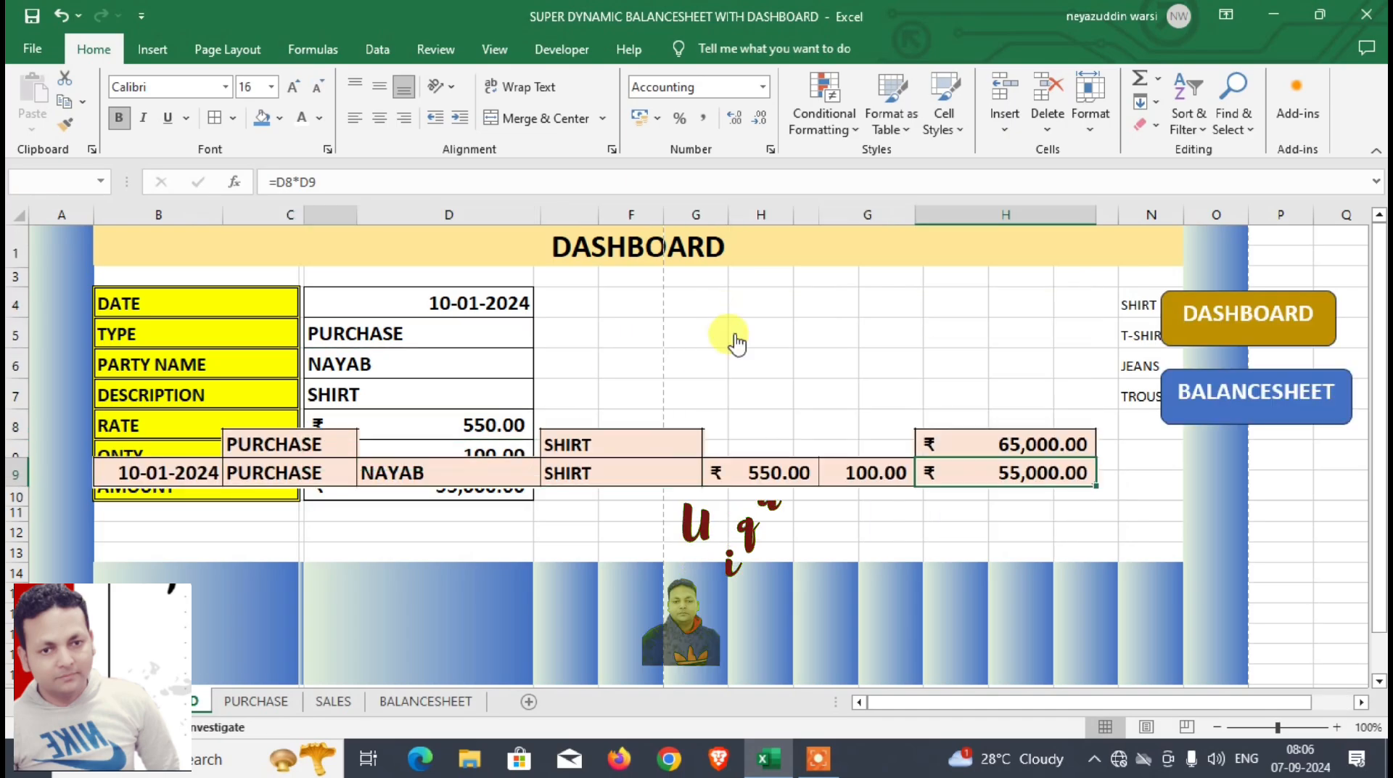
click(281, 699)
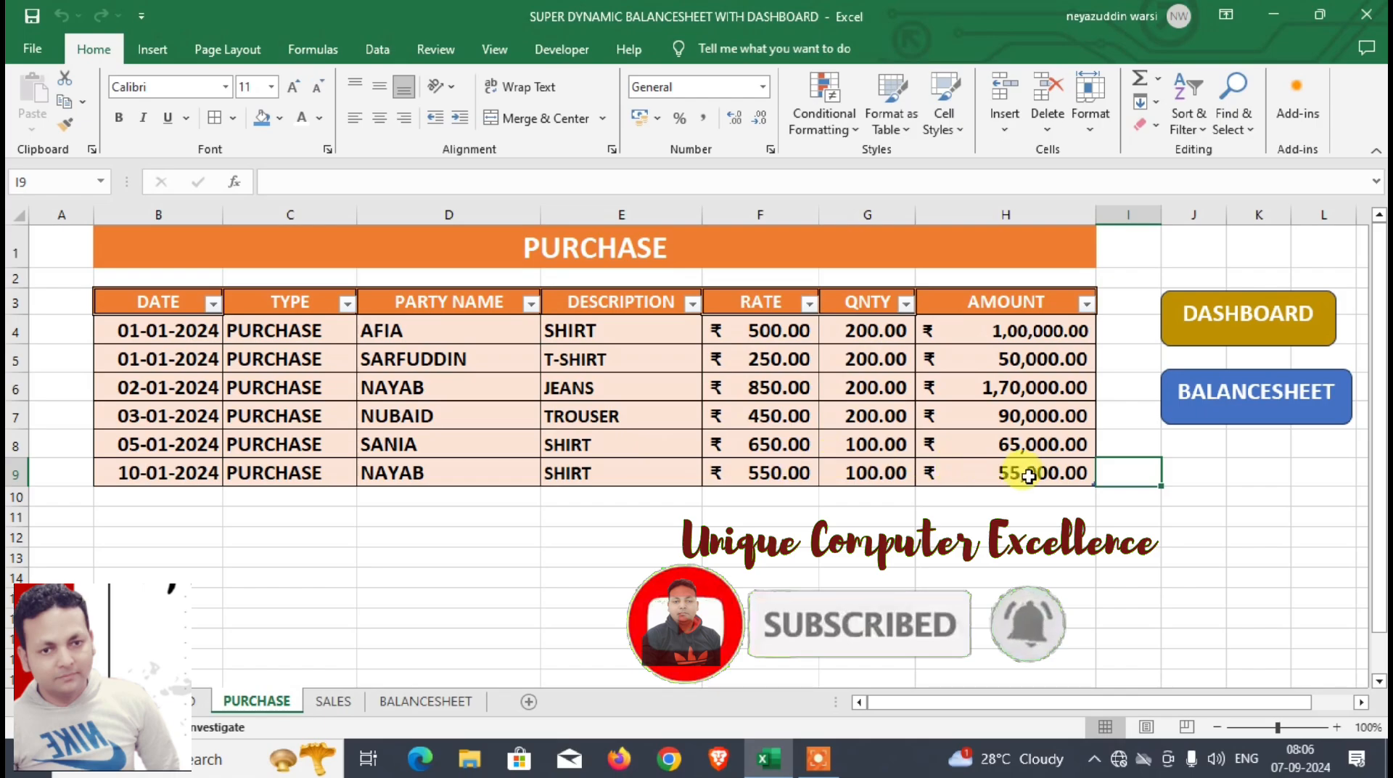
click(196, 701)
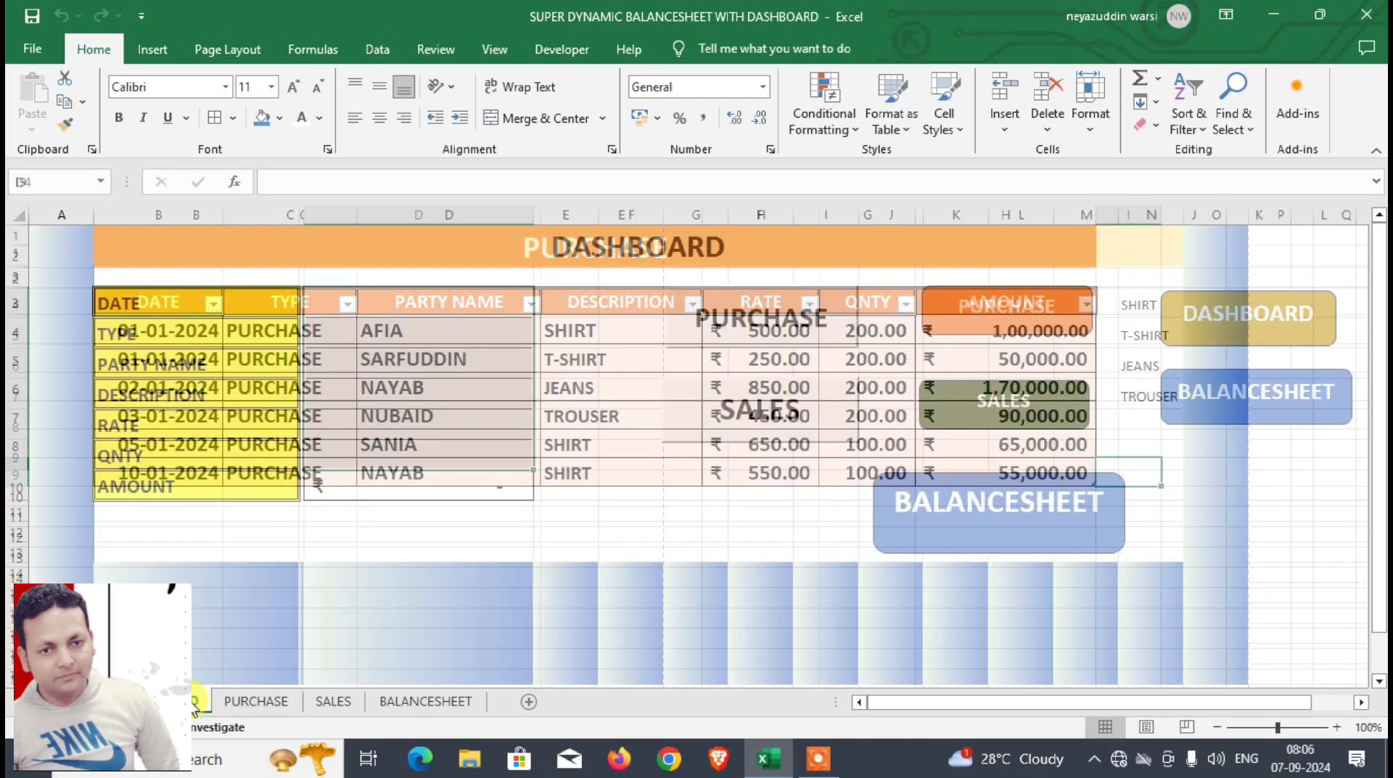
Step: Start a new dashboard entry dated 10-1-2024 with type SALES and fill in the party's name
click(397, 306)
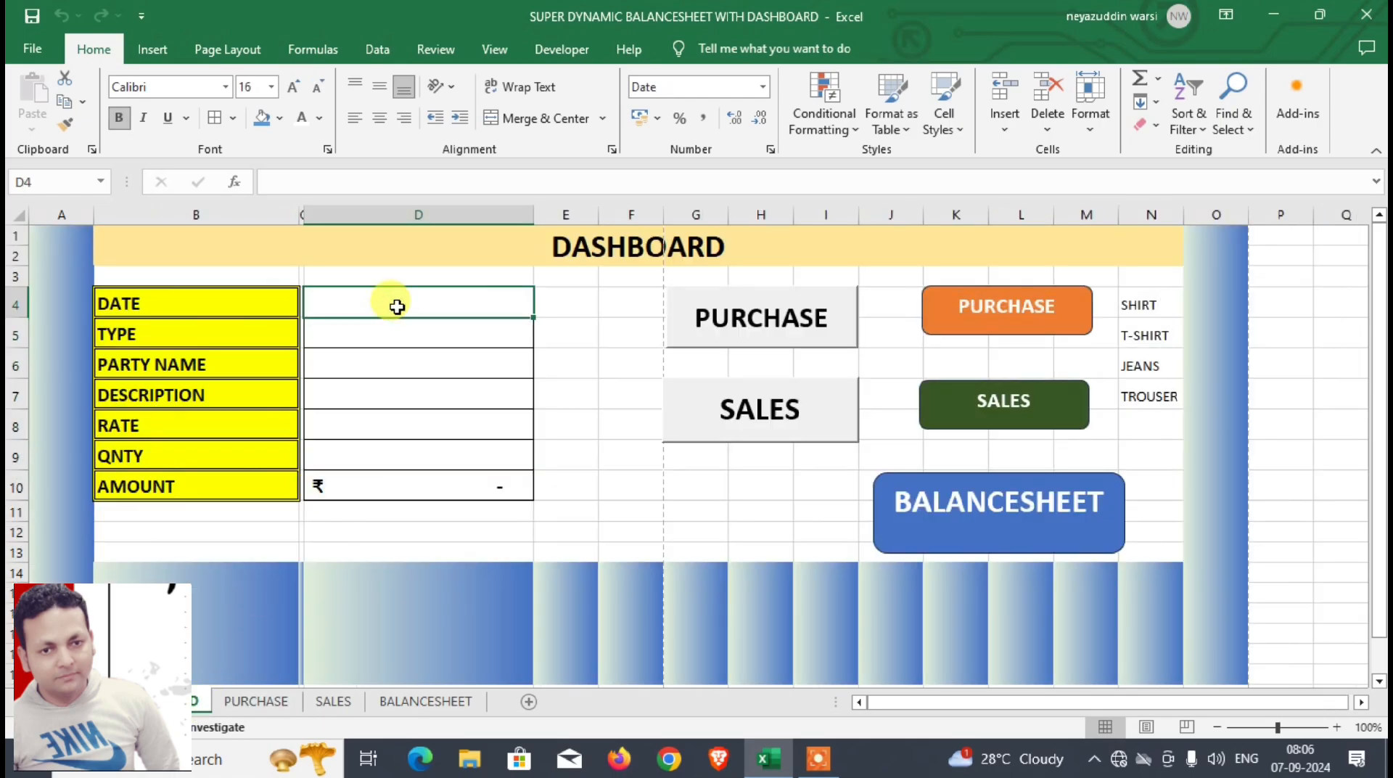
text(10-1-2024)
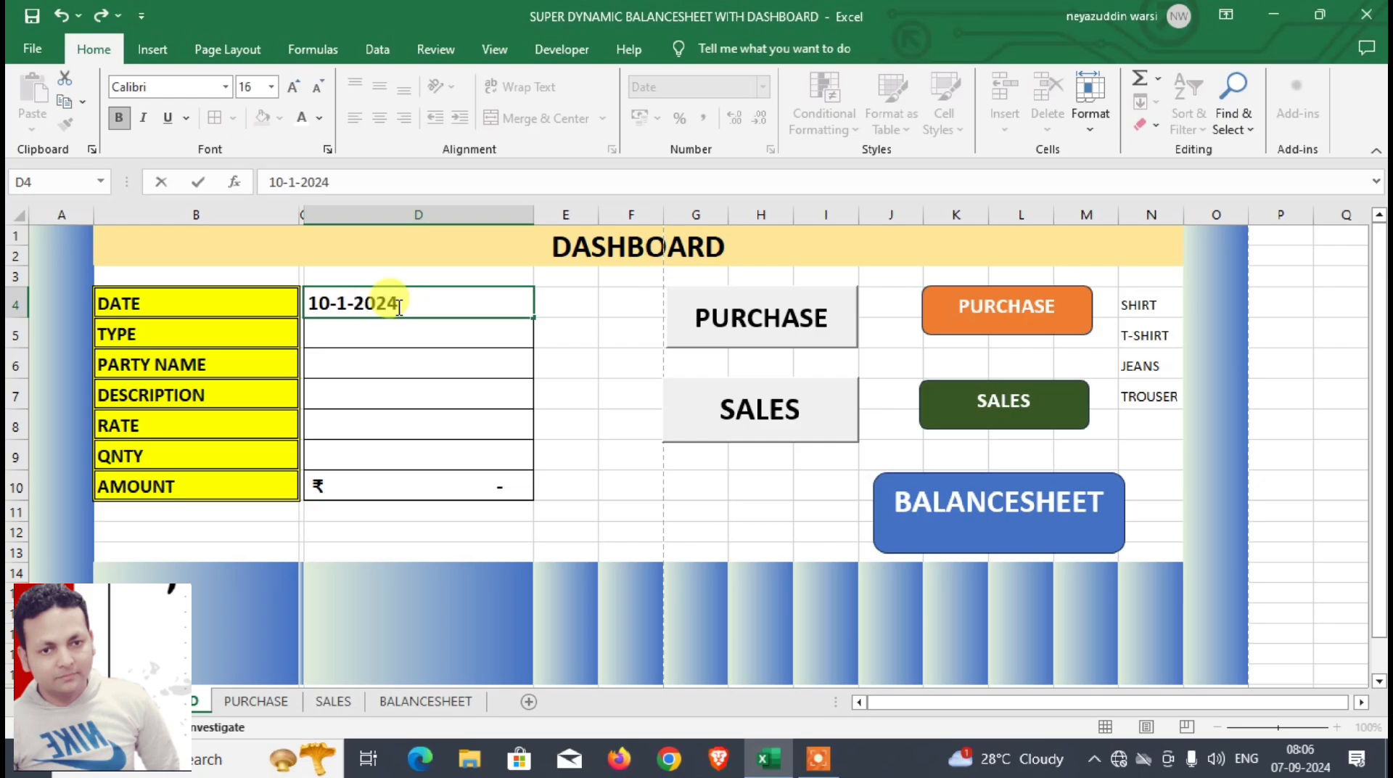
key(Return)
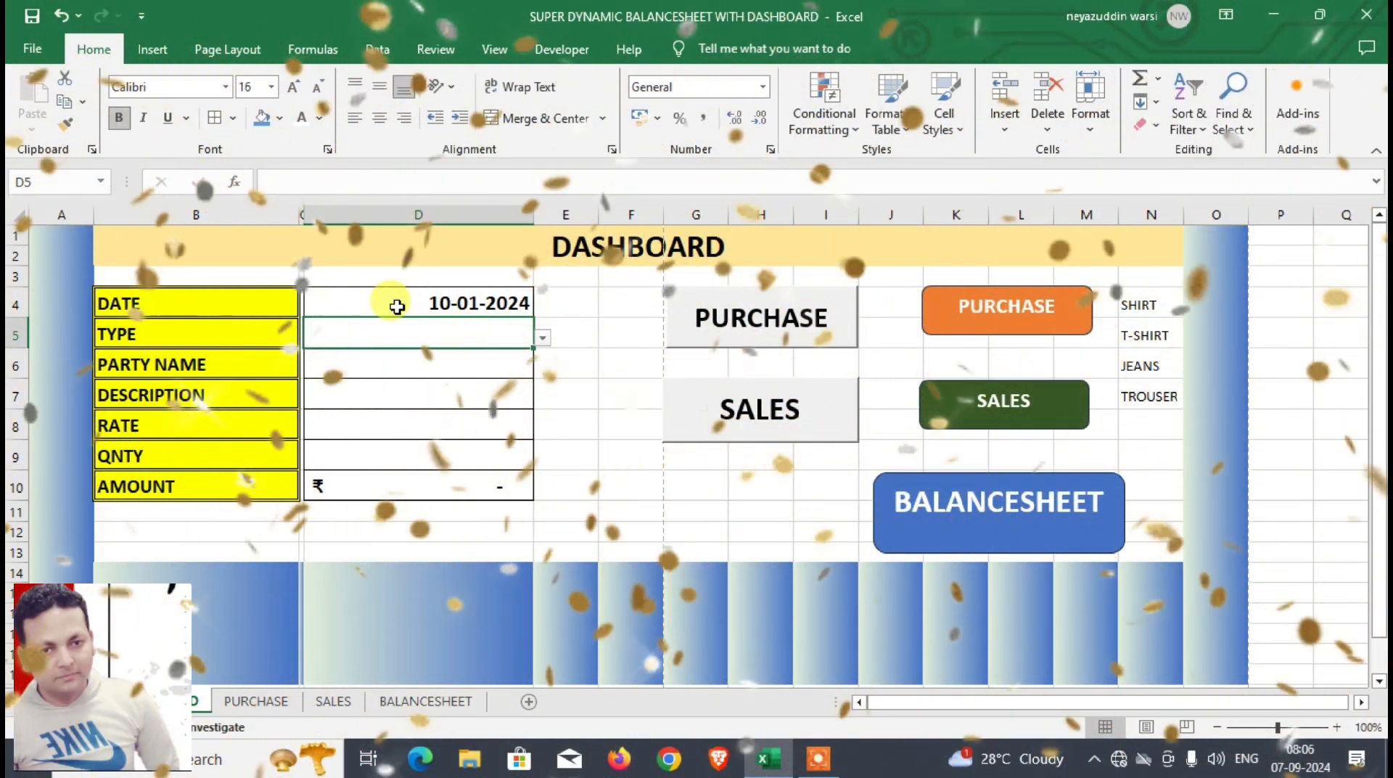
text(SALES)
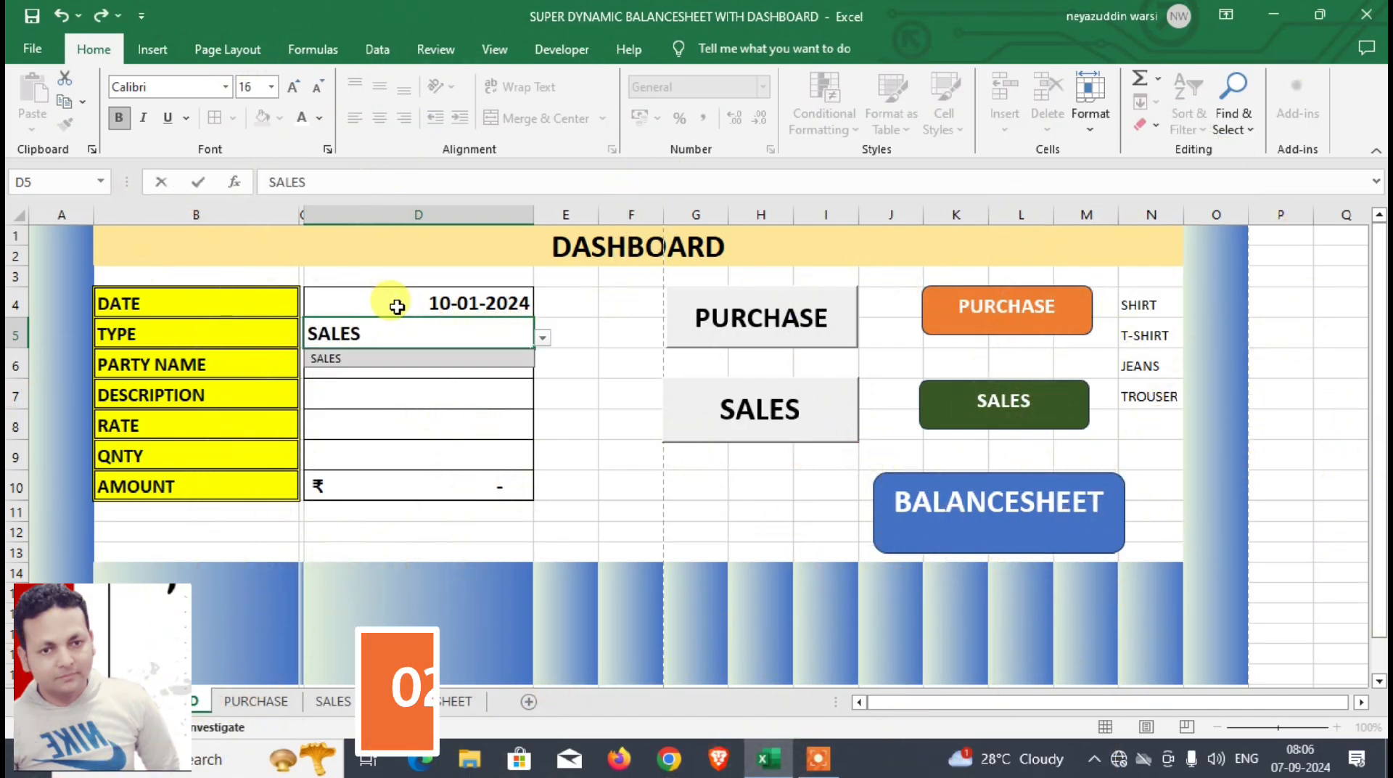
key(Return)
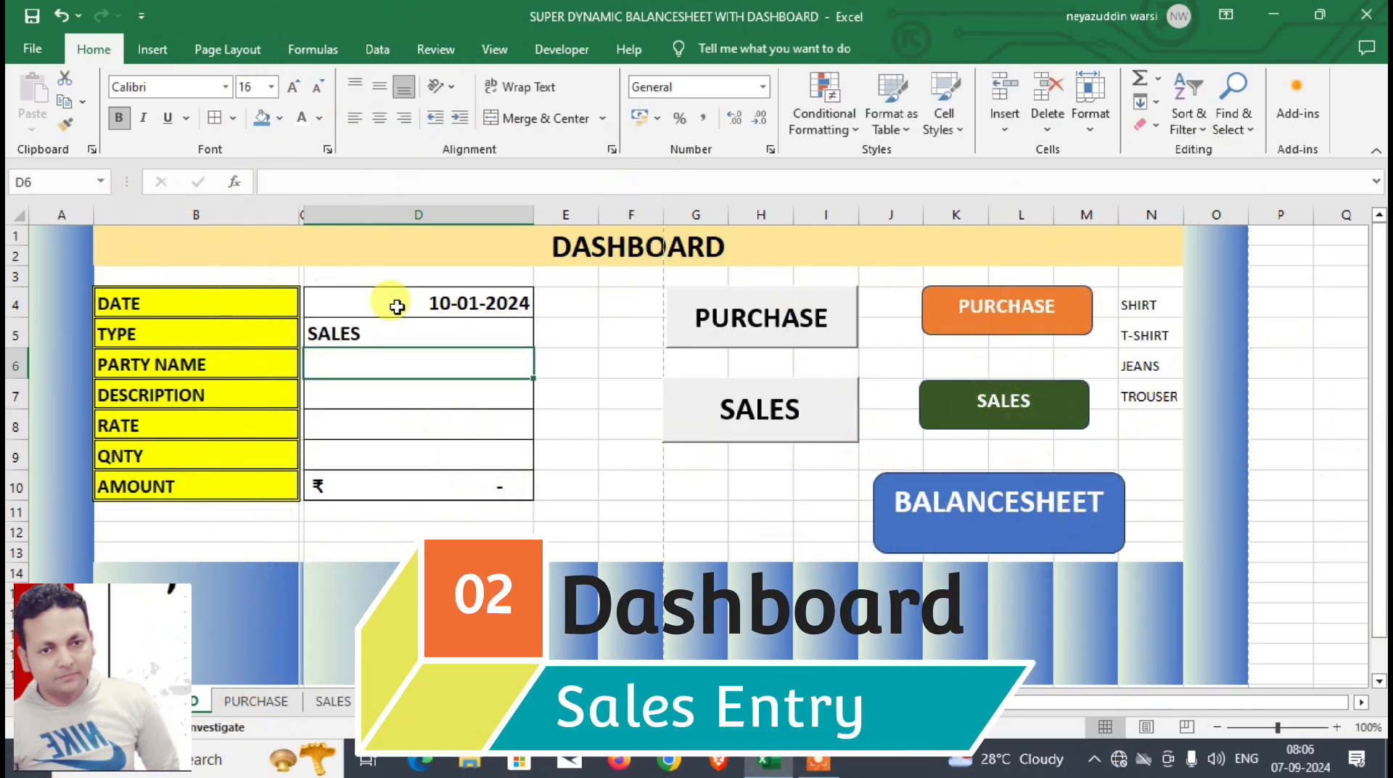
text(NUBAID)
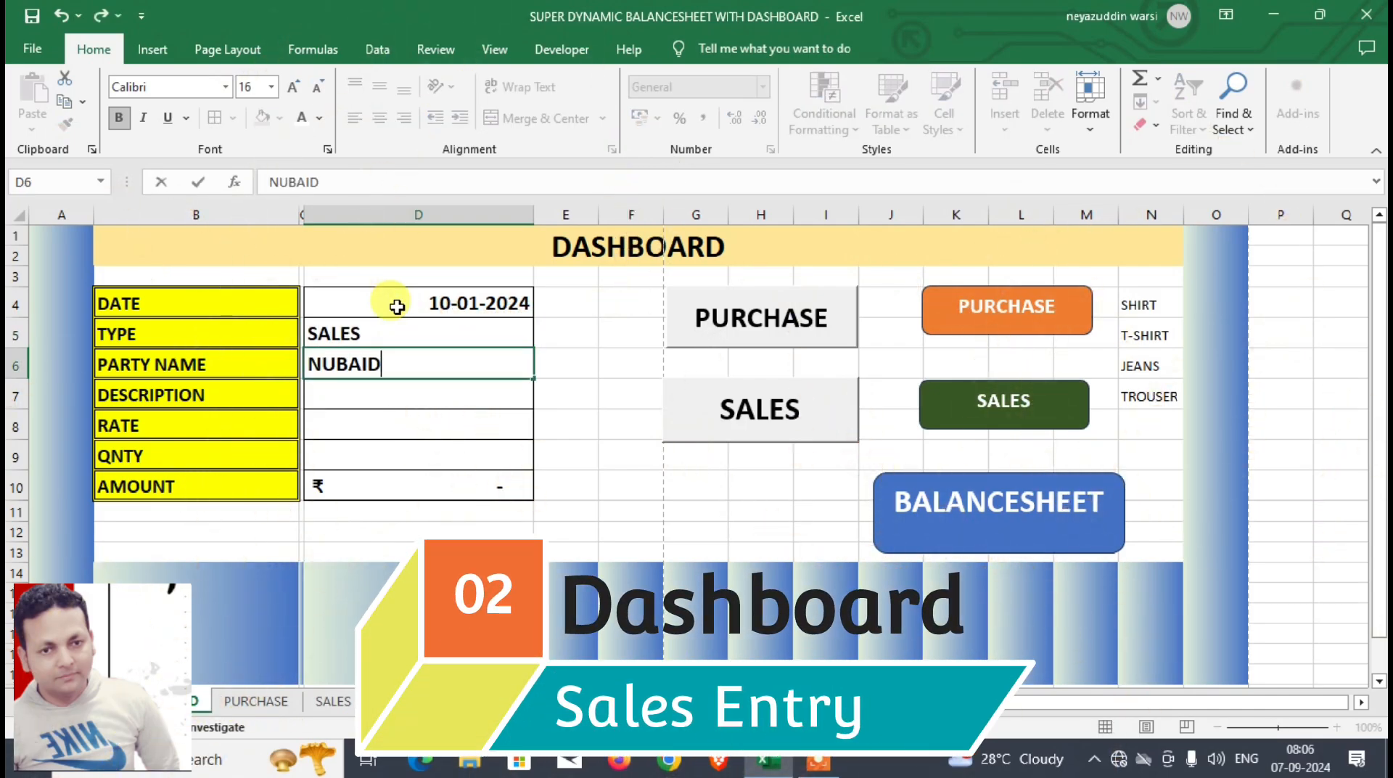
key(Return)
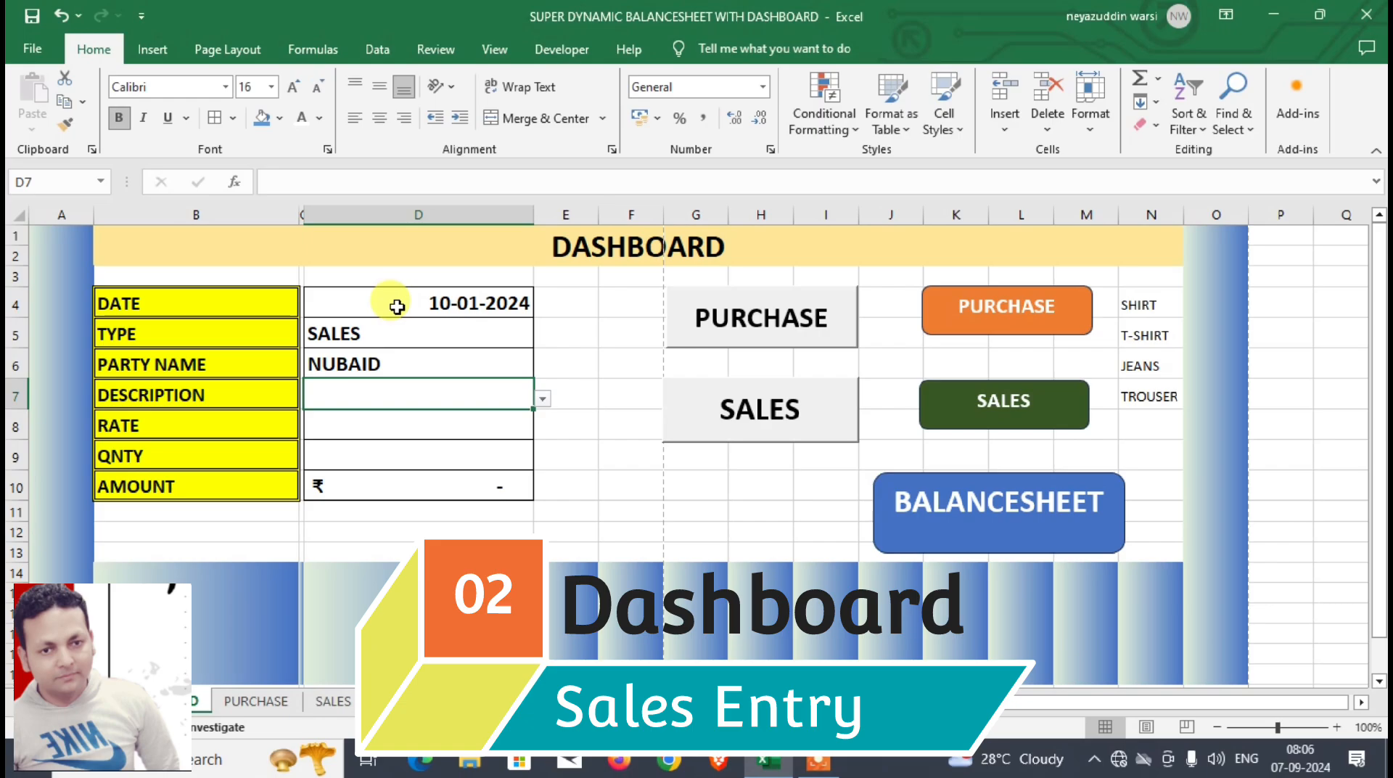
Step: Complete the sales entry with description SHIRT, rate 800 and quantity 50
text(SHIRT)
key(Return)
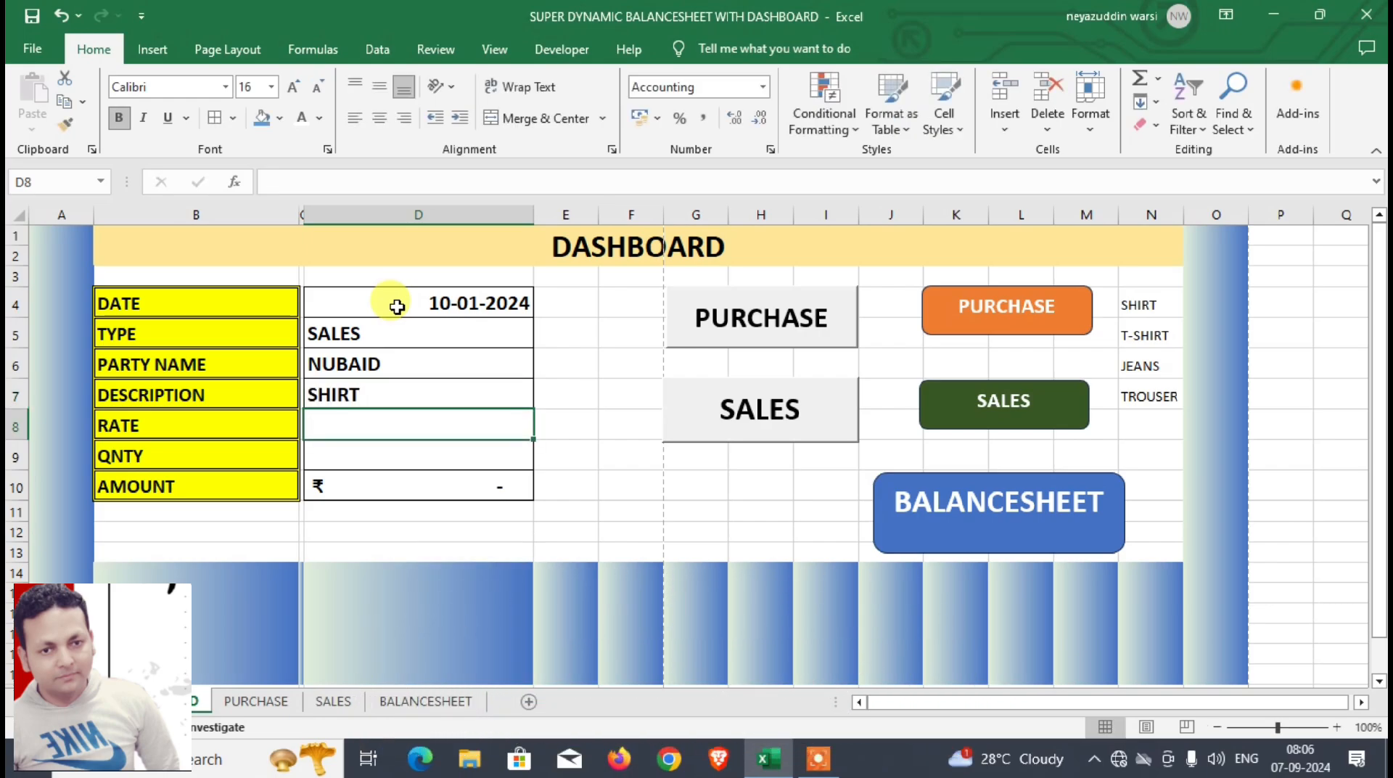
text(800)
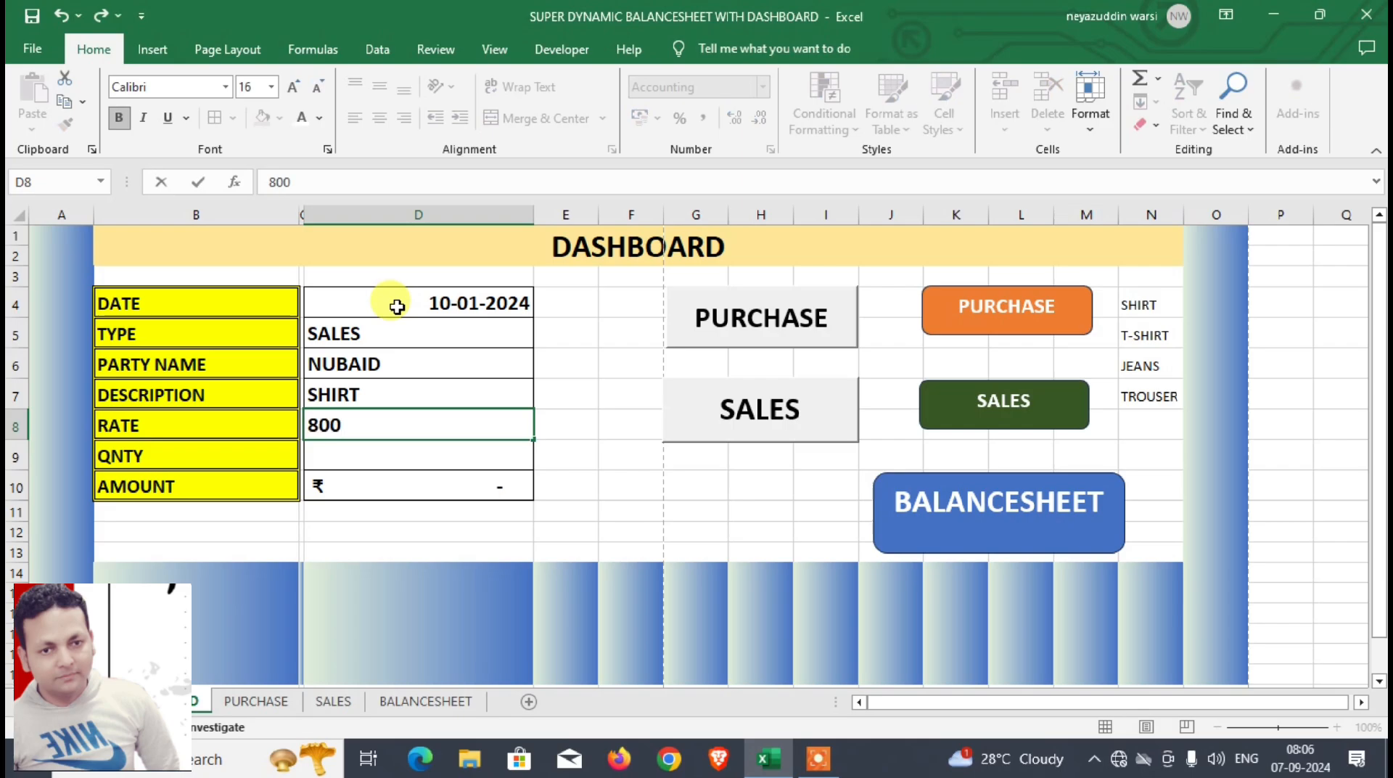
key(Return)
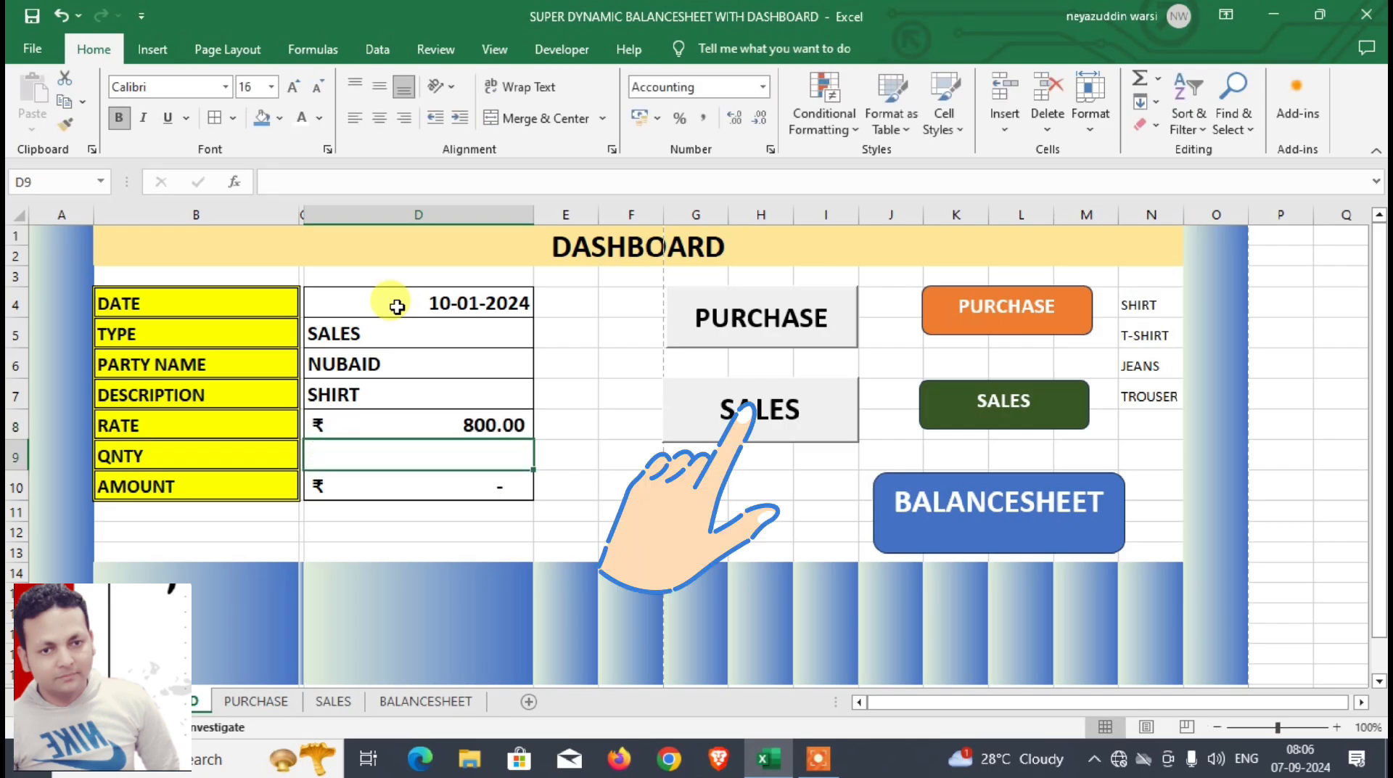
text(50)
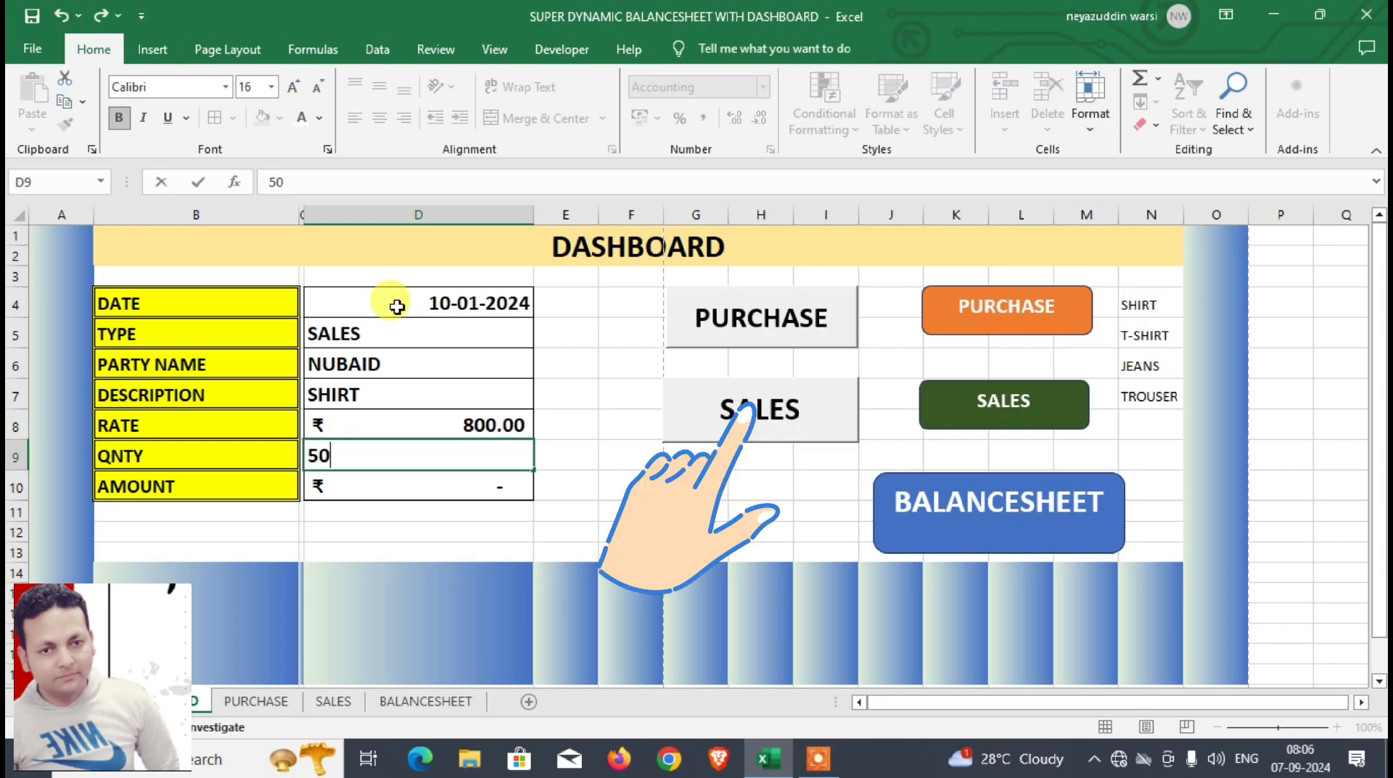
key(Return)
Step: Post the completed sales entry and check its new row on the SALES sheet
click(697, 421)
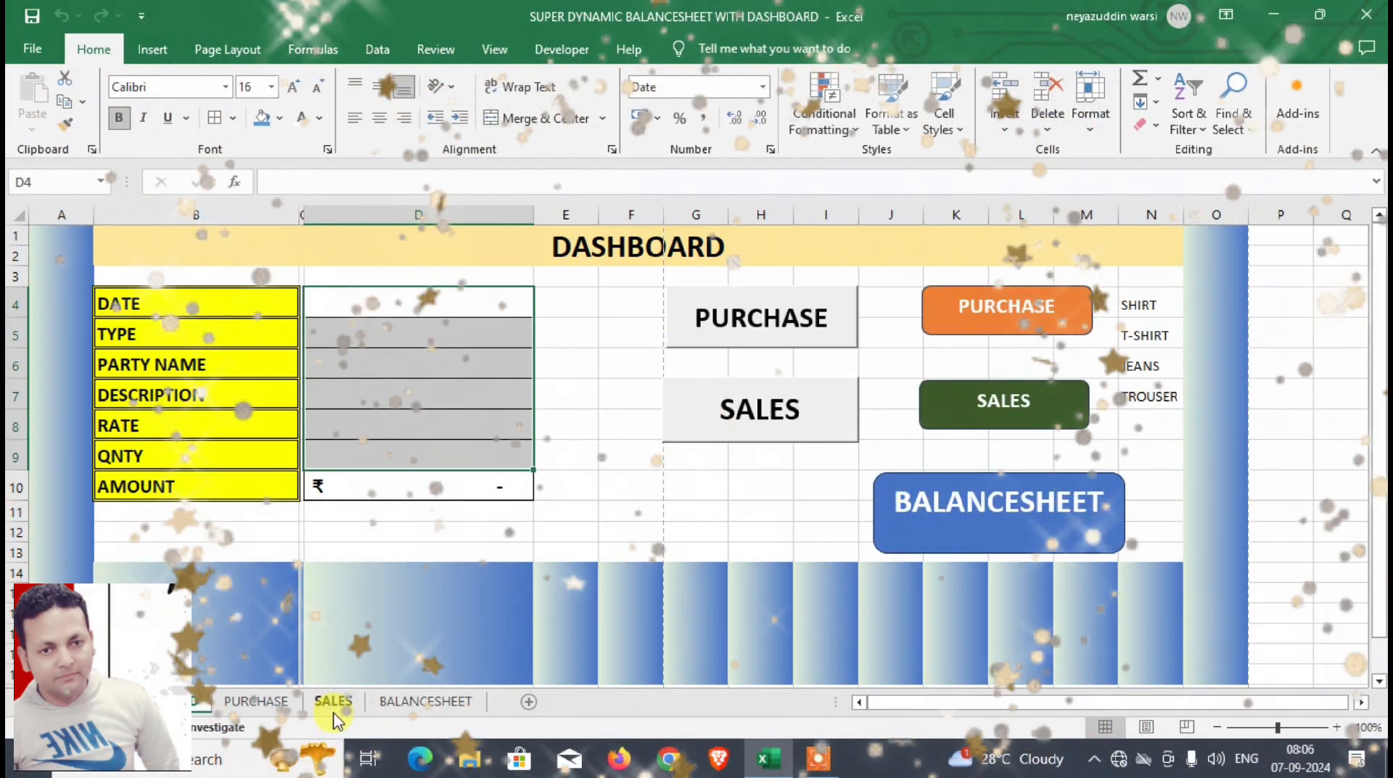
click(333, 700)
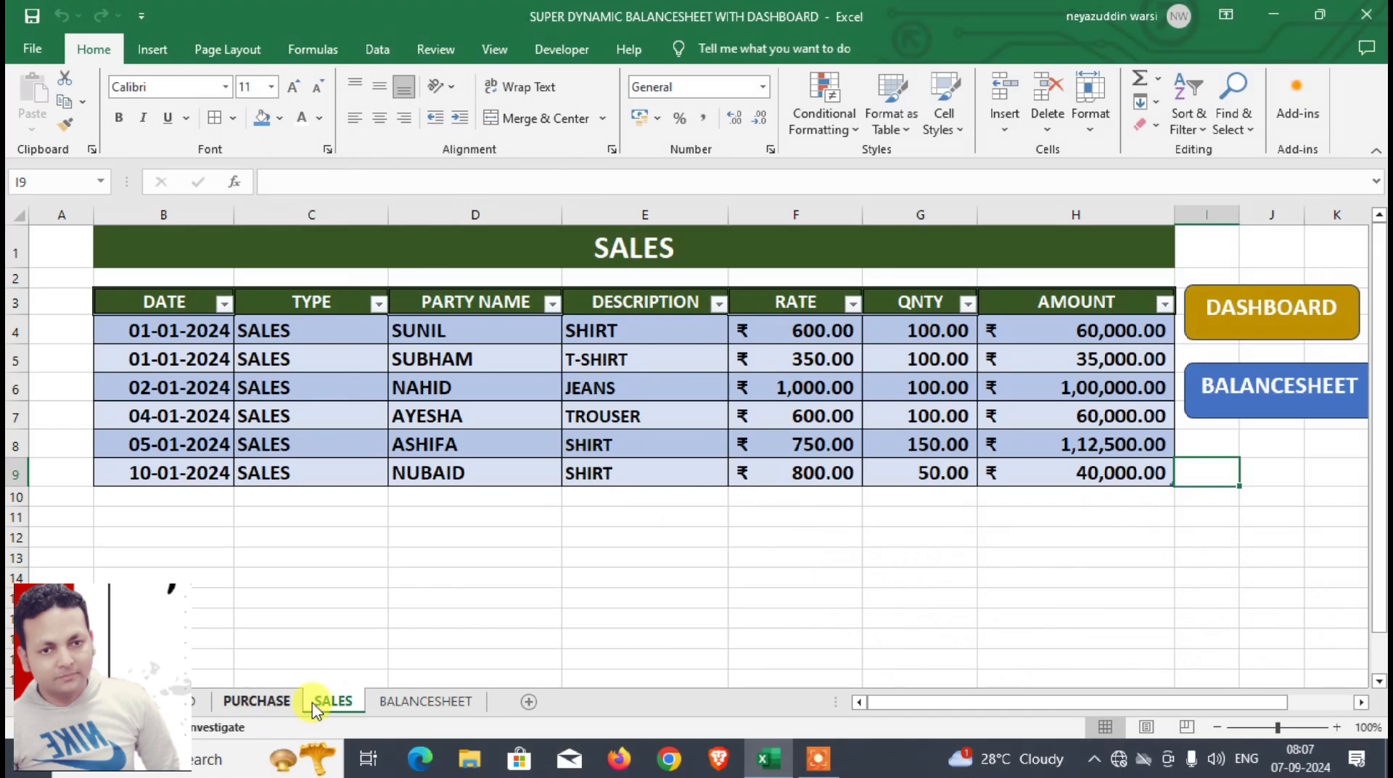
Step: Open the BALANCESHEET sheet and look over its purchase, sales and closing balance sections
click(390, 701)
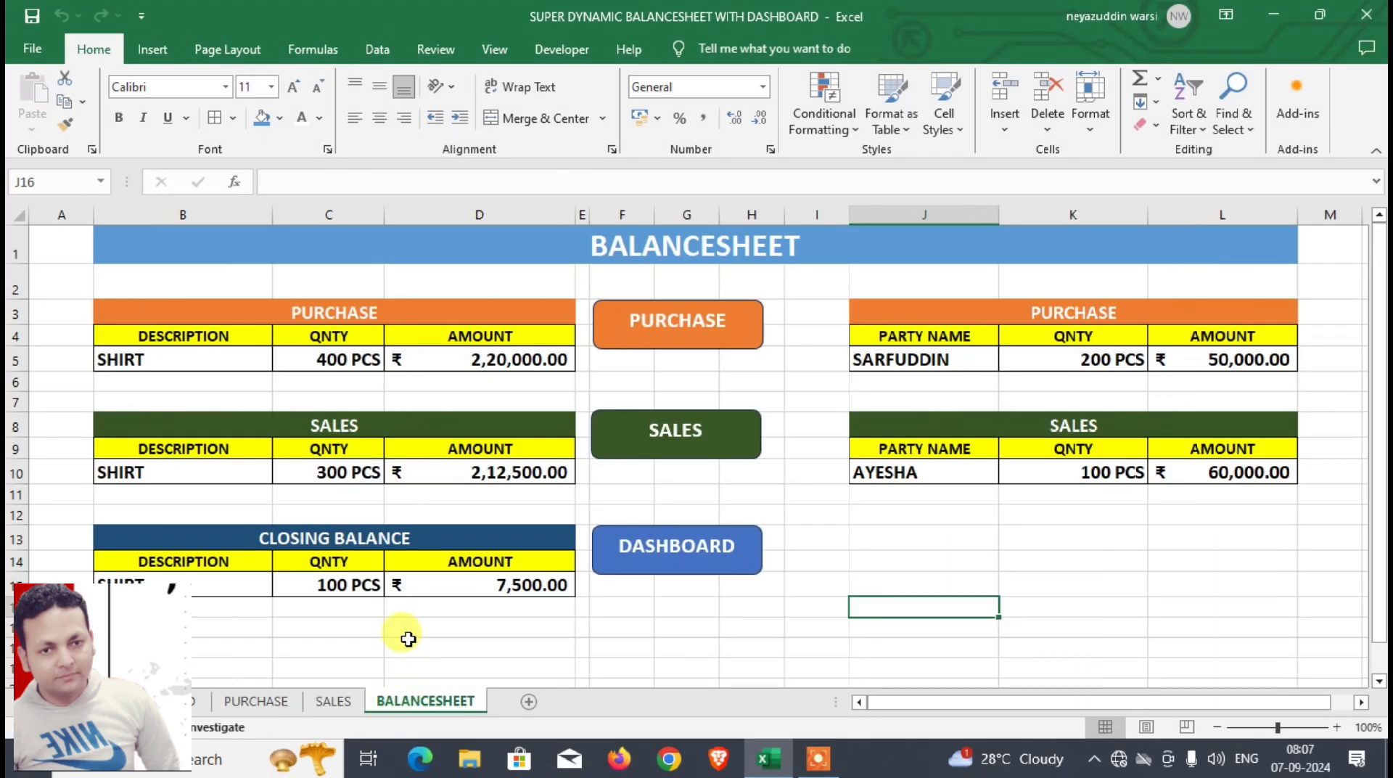
click(239, 314)
click(260, 426)
click(299, 539)
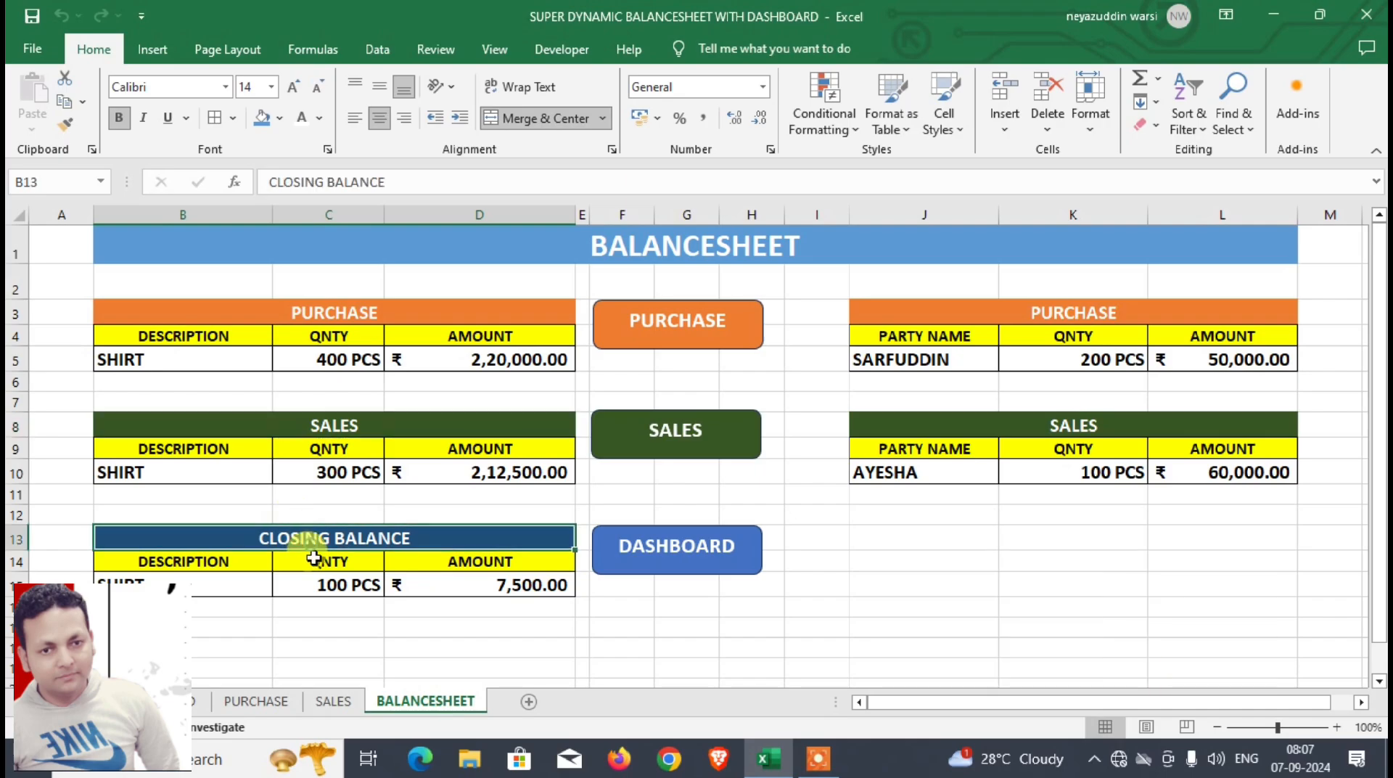
Step: Choose SHIRT as the balance sheet's purchase description and examine the purchase, sales and closing balance amounts
click(217, 361)
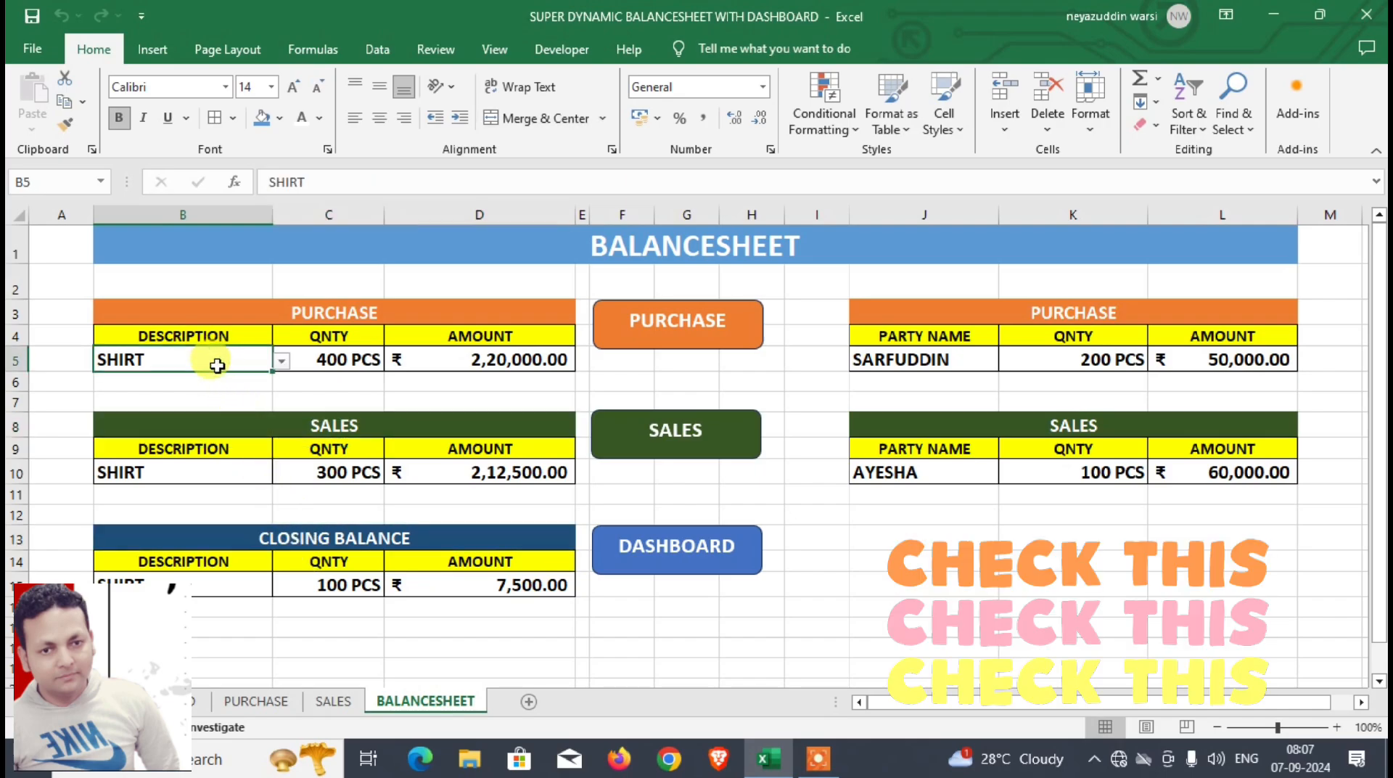
click(282, 369)
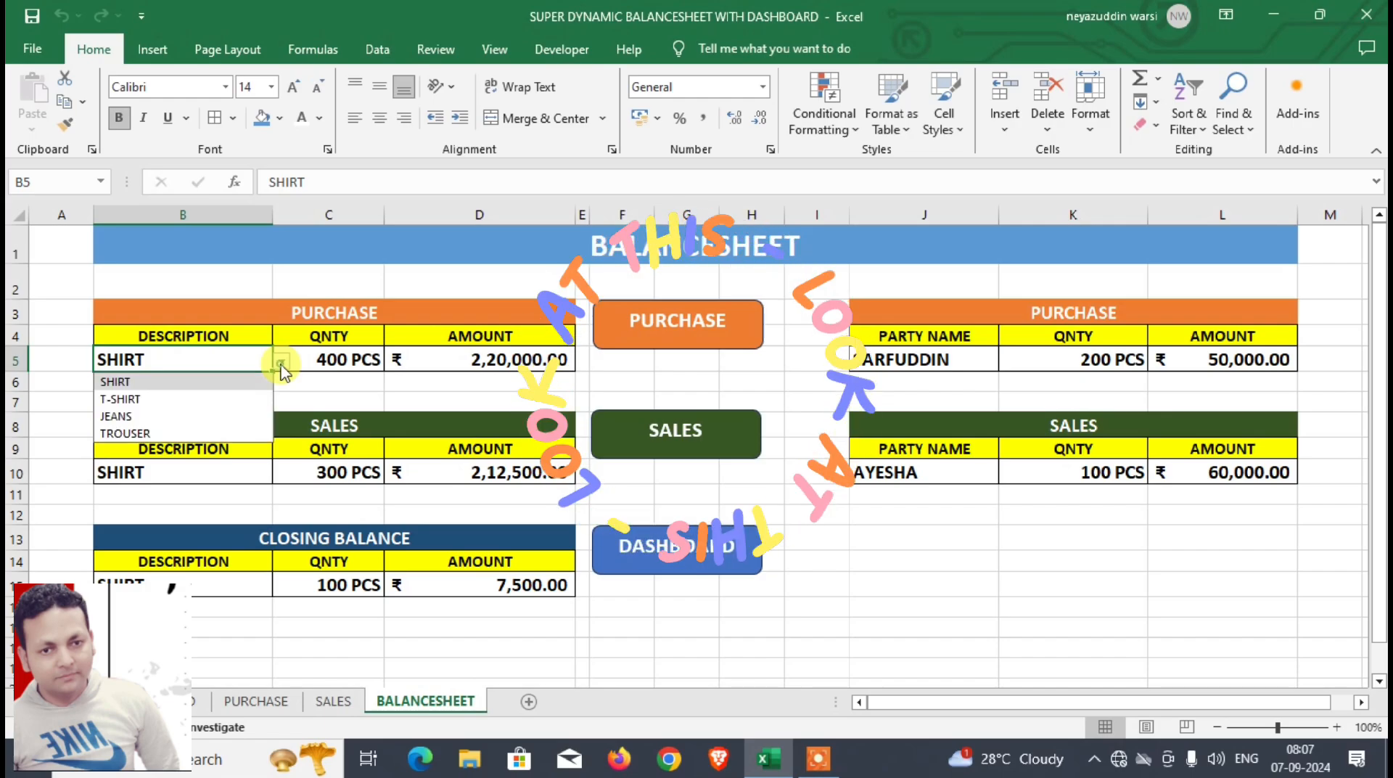
click(205, 385)
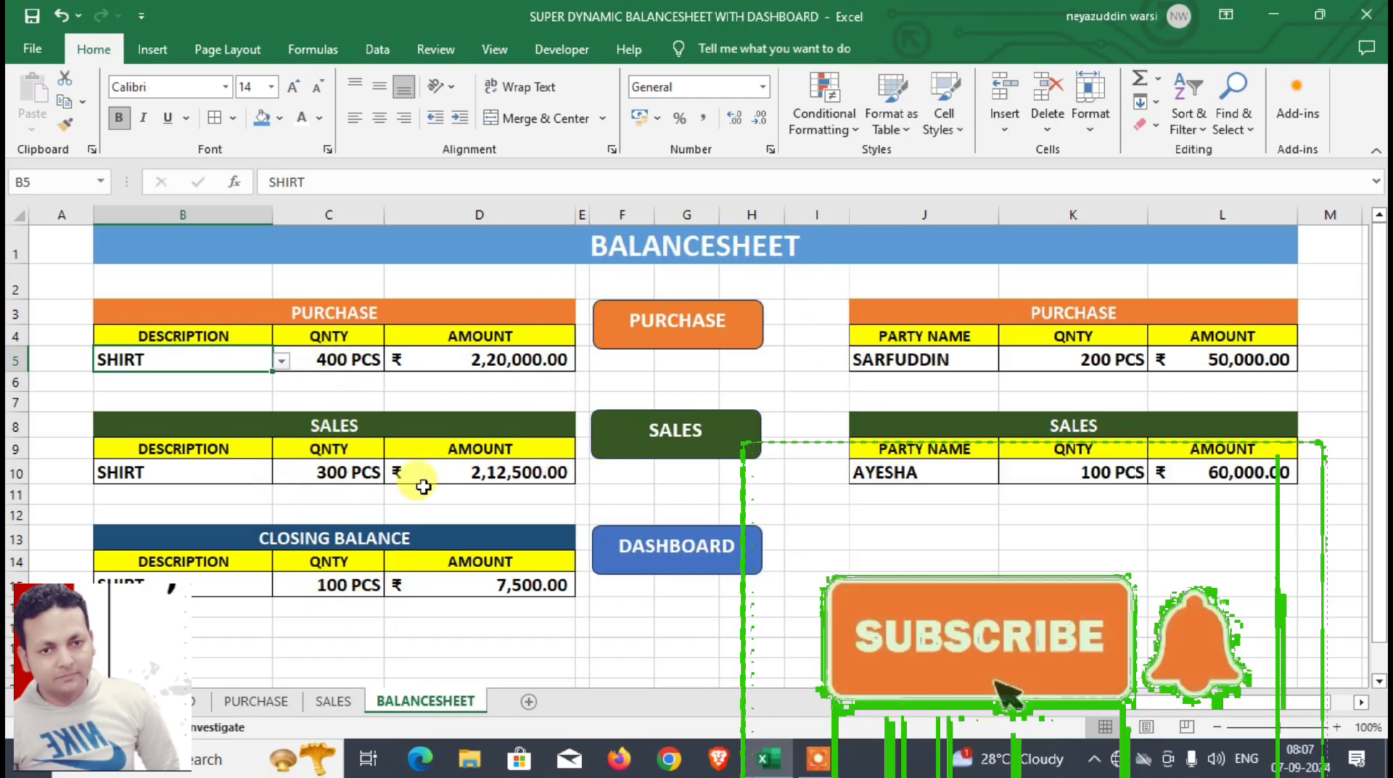
click(464, 365)
click(475, 471)
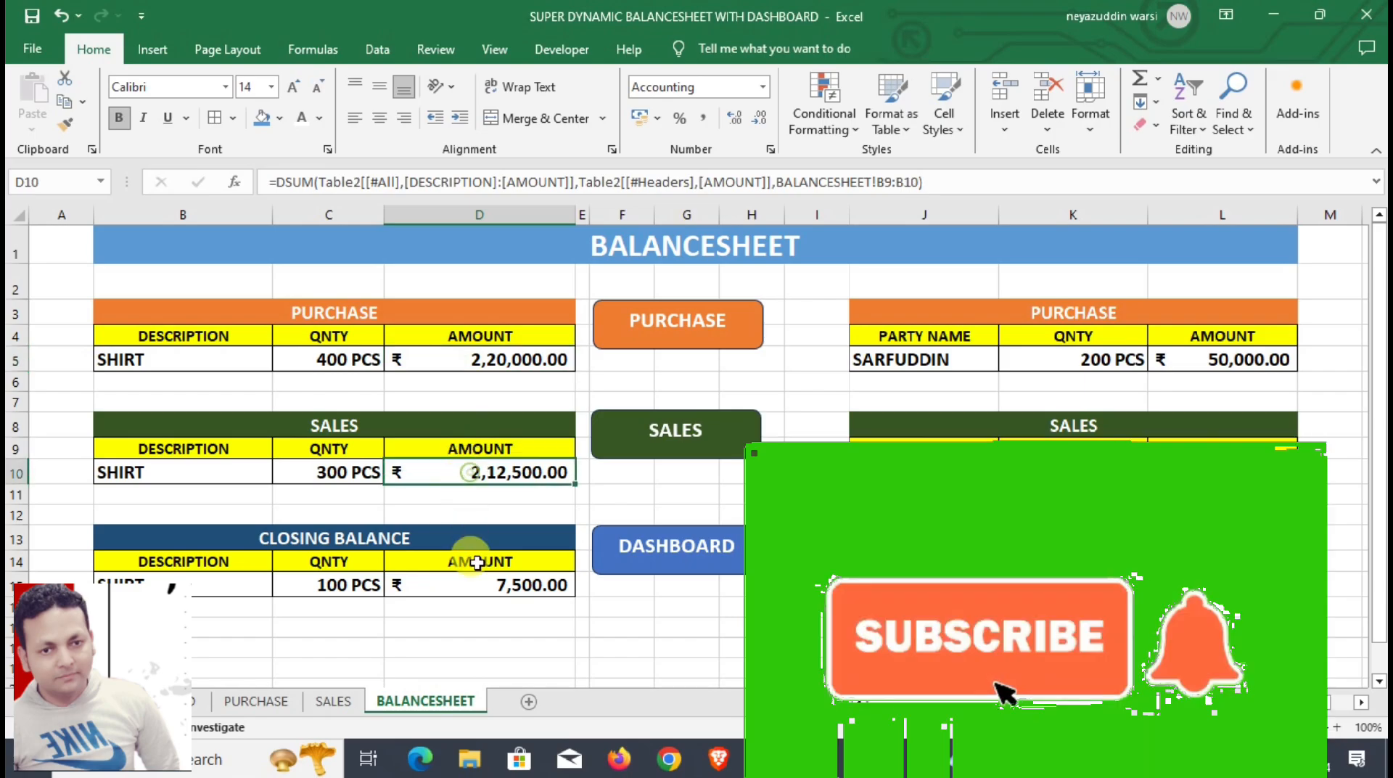
click(483, 586)
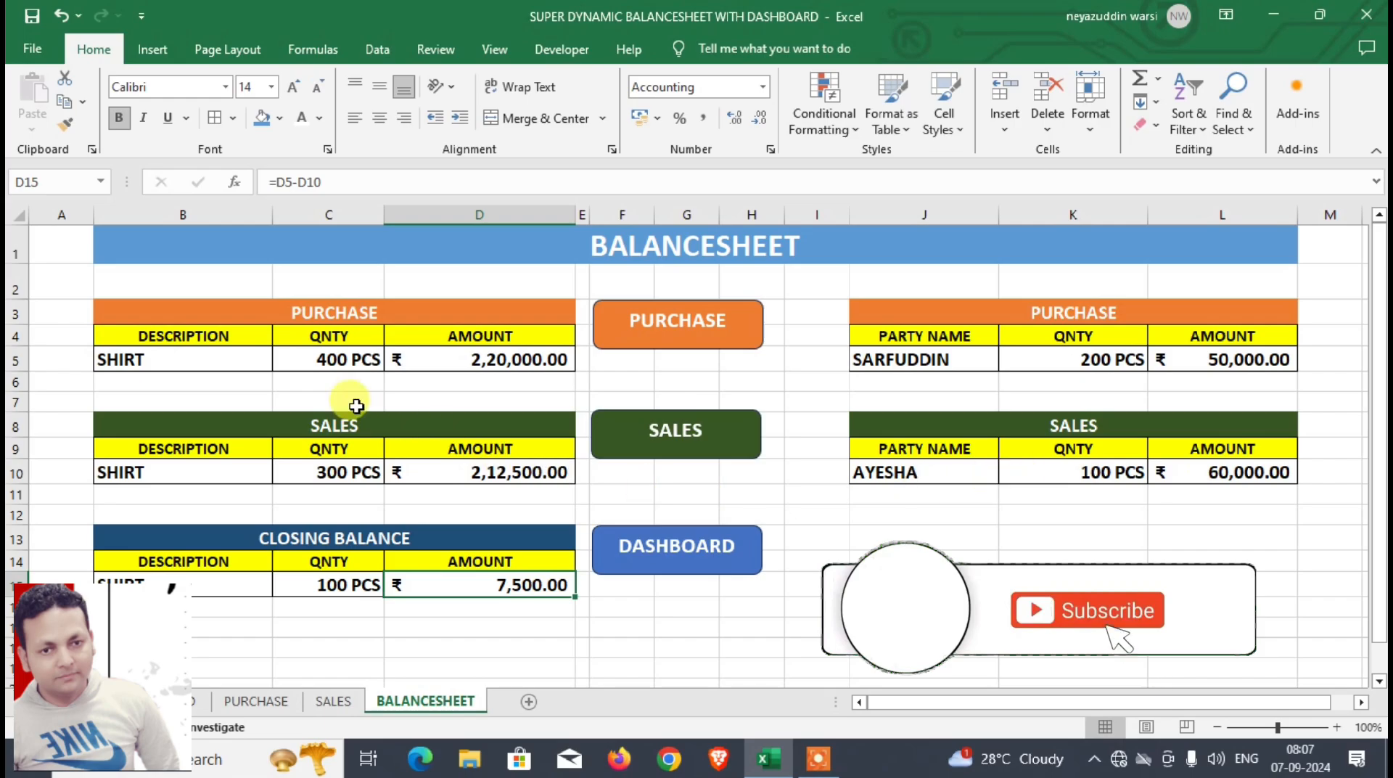
Step: Switch the description in the balance sheet's purchase section to T-SHIRT
click(258, 358)
click(282, 361)
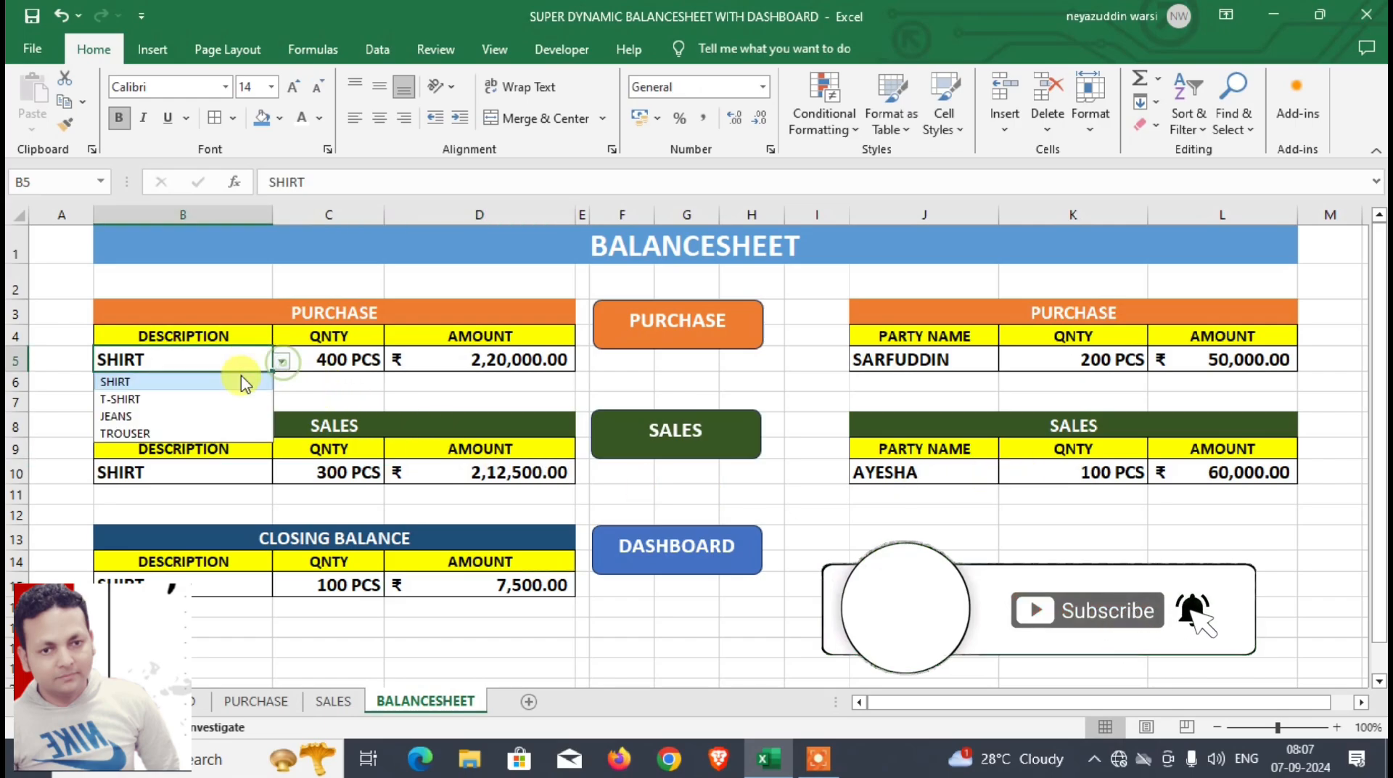
click(222, 401)
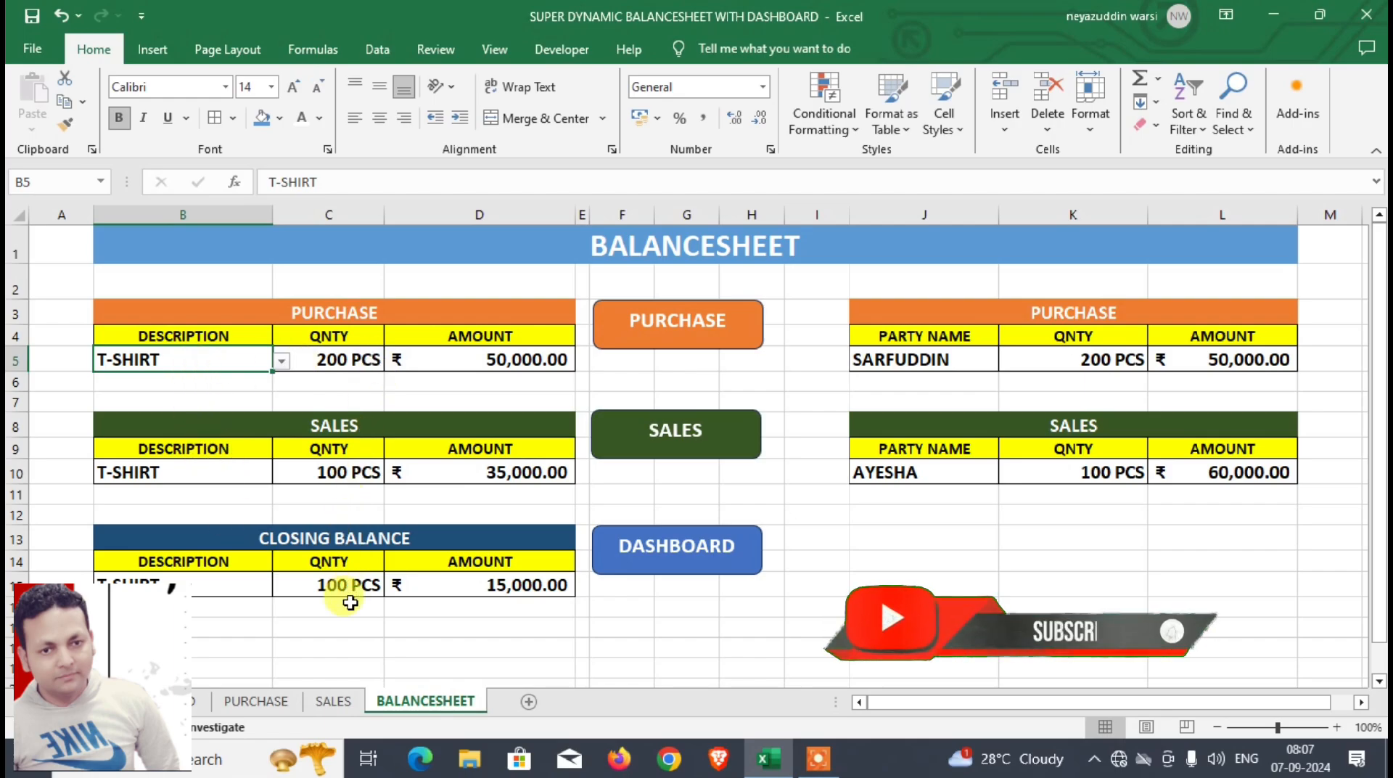
Step: Choose the fourth listed party in the party-wise purchase summary and the third listed party in the party-wise sales summary
click(942, 360)
click(1009, 361)
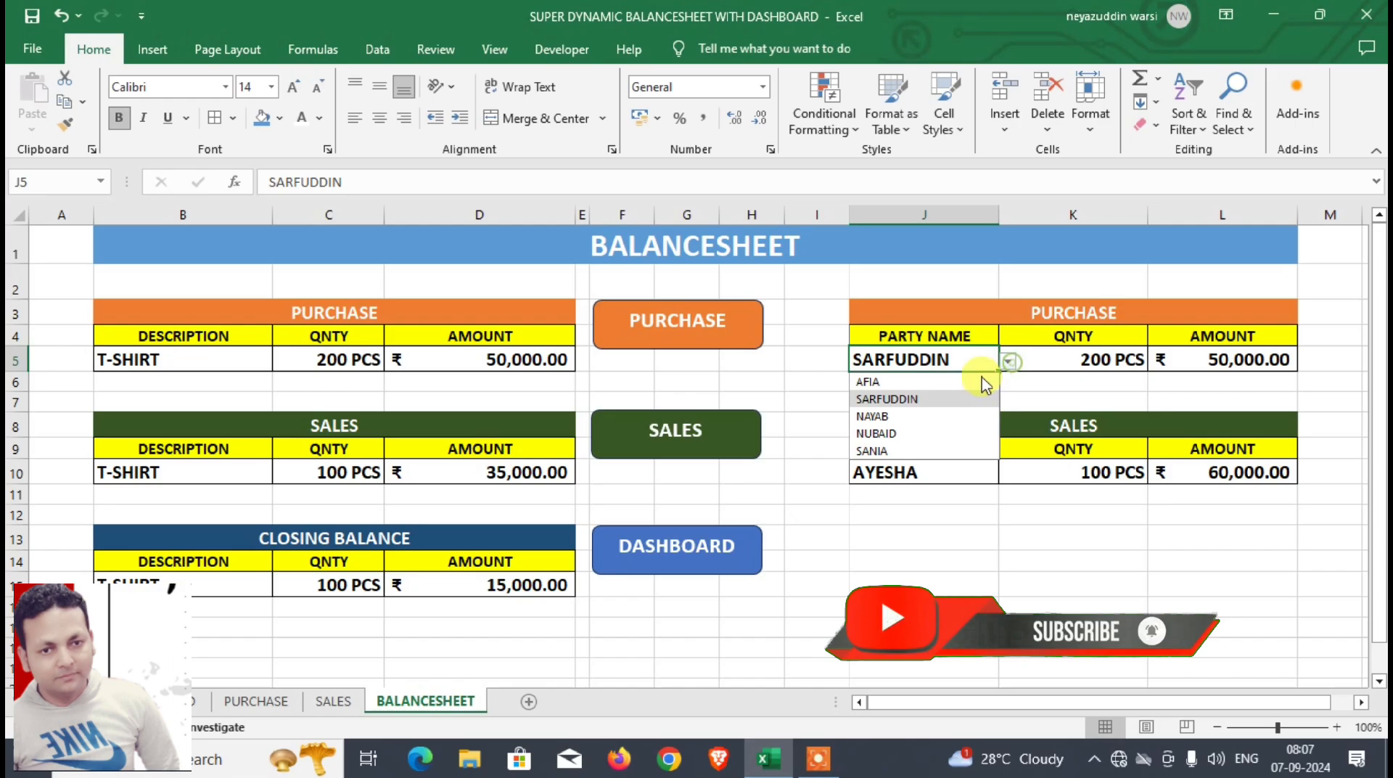
click(934, 431)
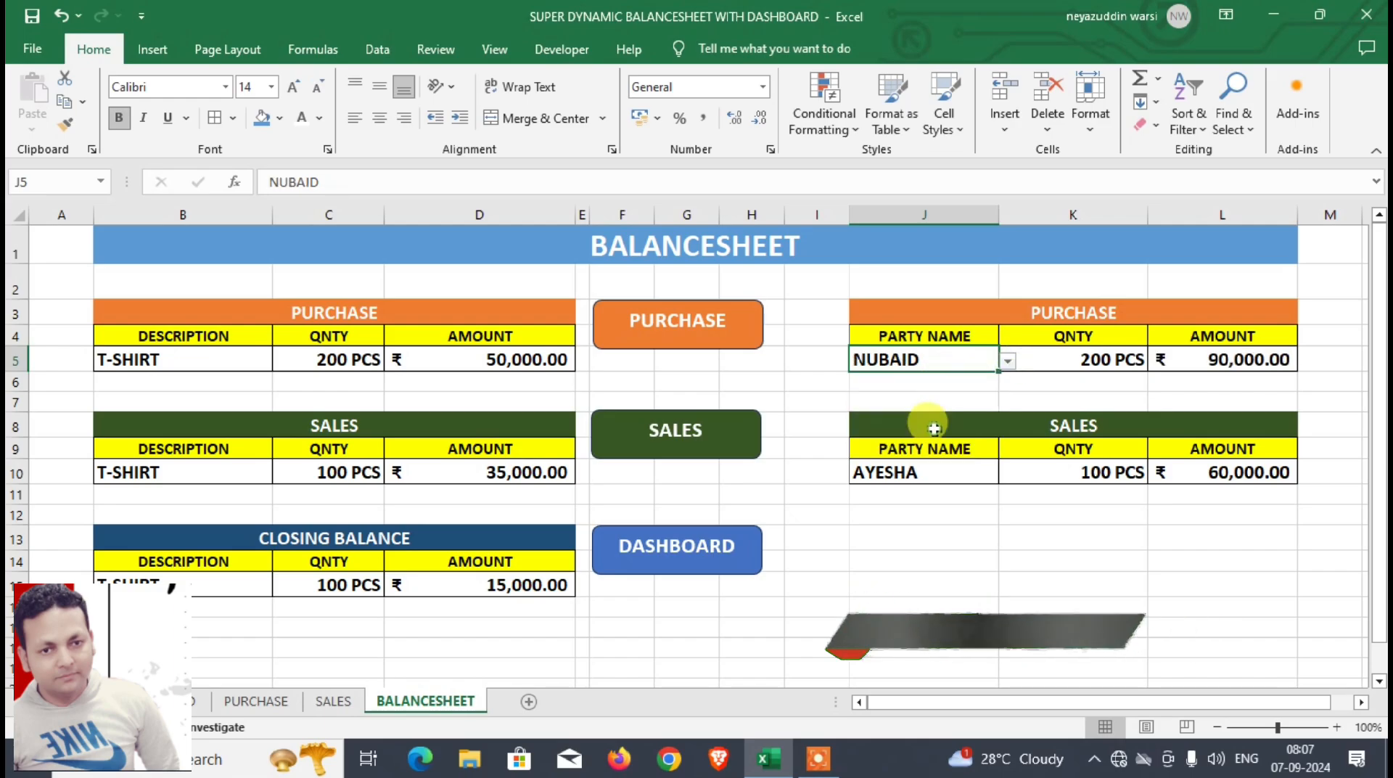
click(946, 474)
click(1007, 474)
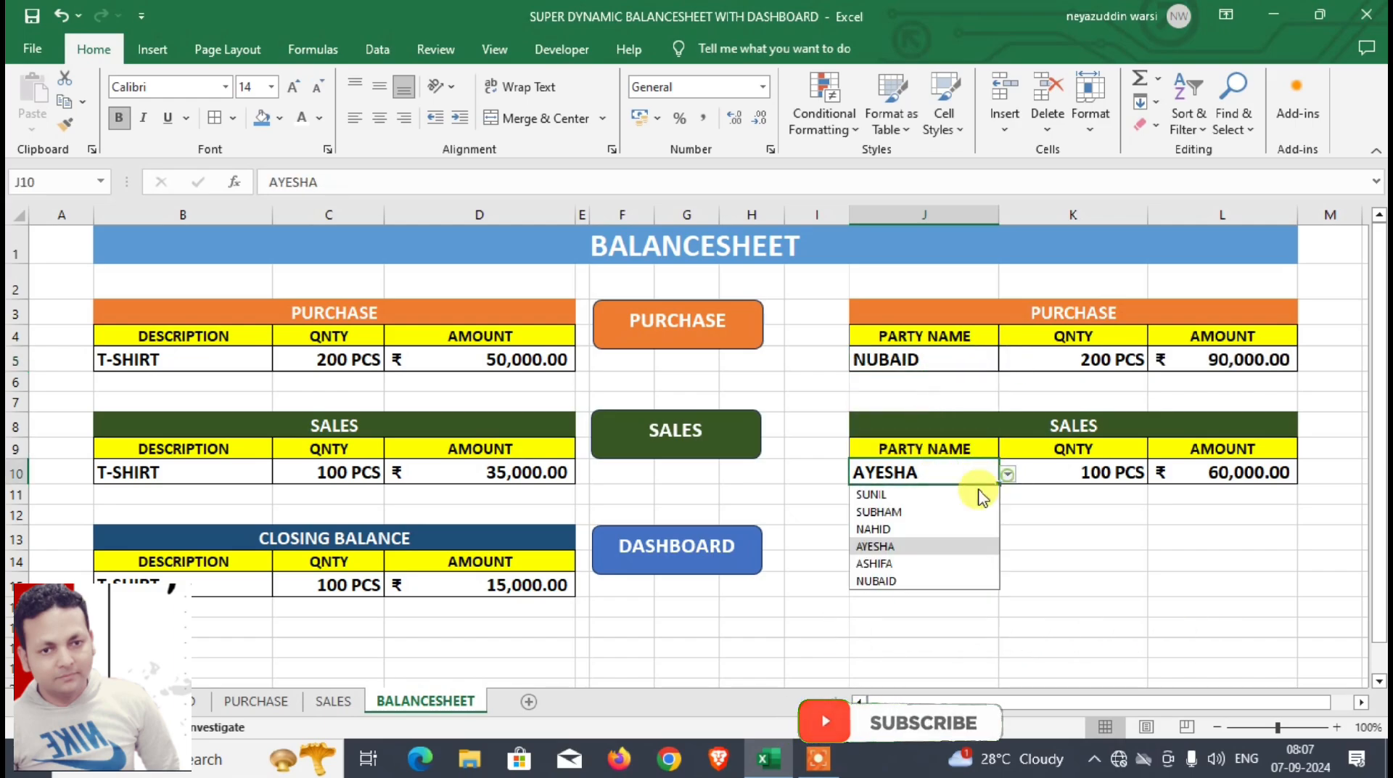
click(945, 530)
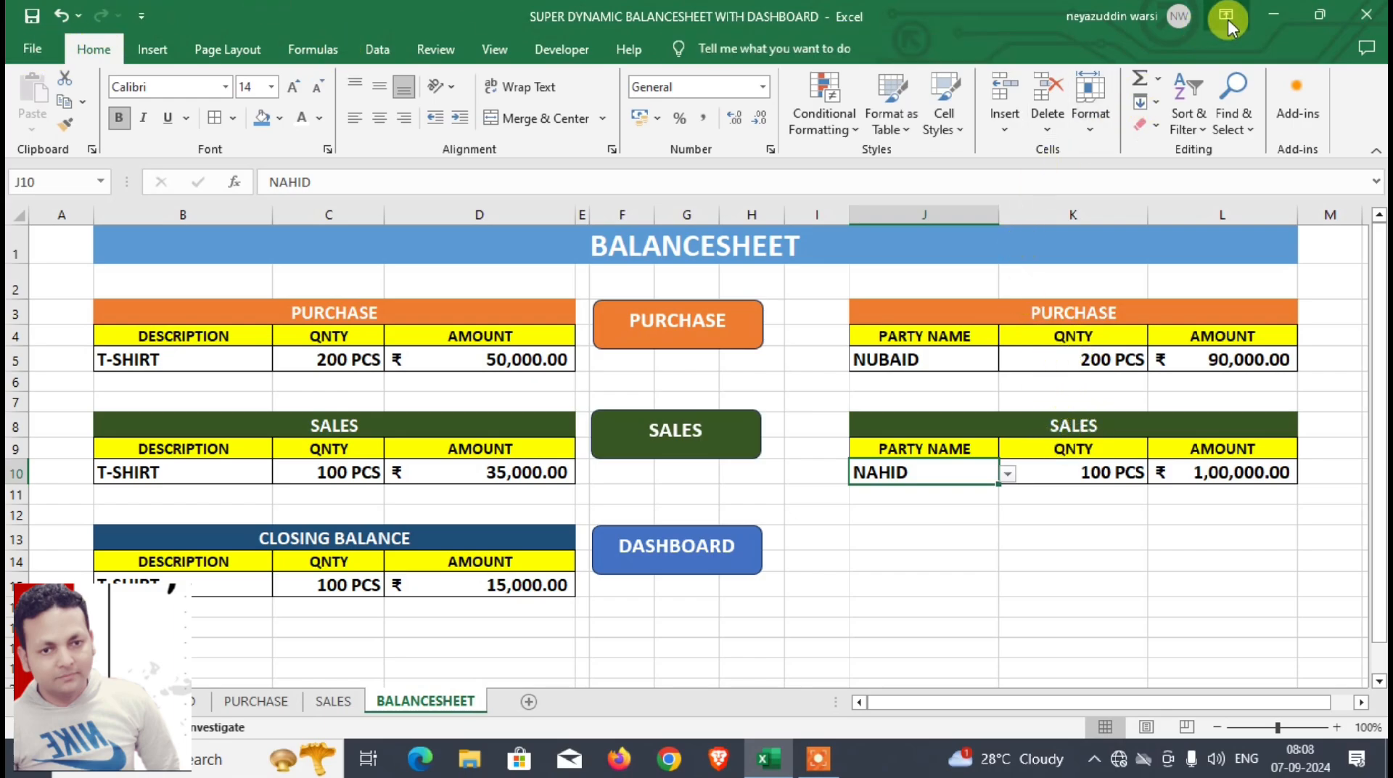
Step: Close the balance sheet workbook with its changes saved, then relaunch Excel with a new blank workbook
click(1377, 13)
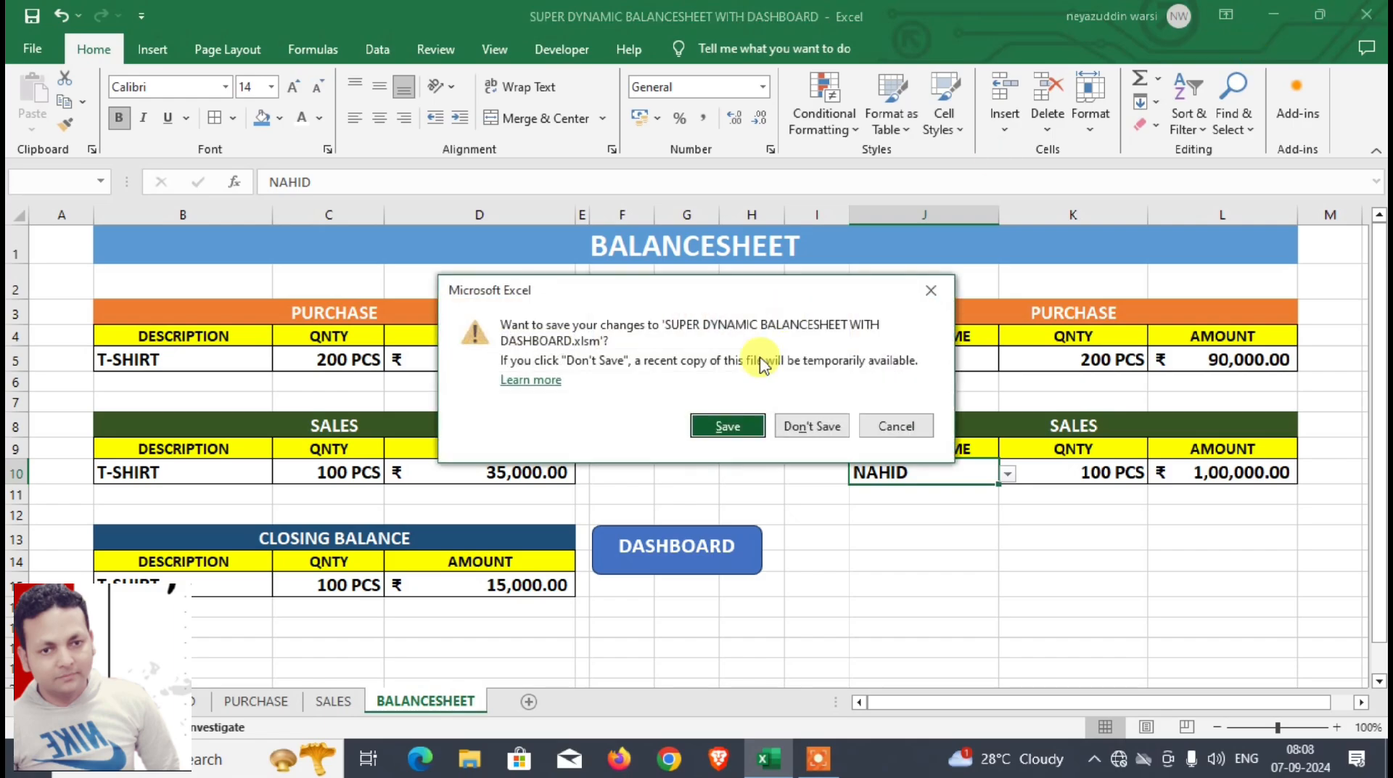
click(759, 433)
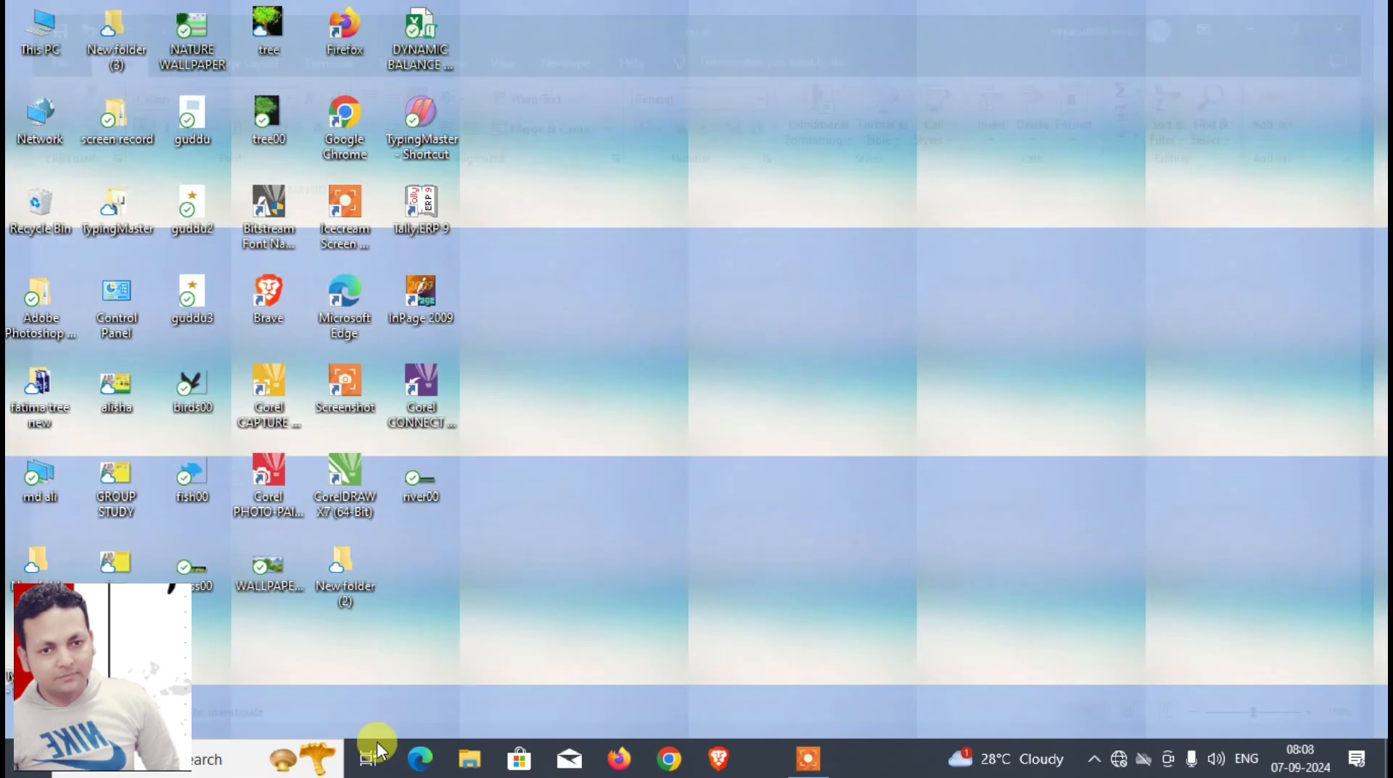
click(226, 732)
text(EXCEL)
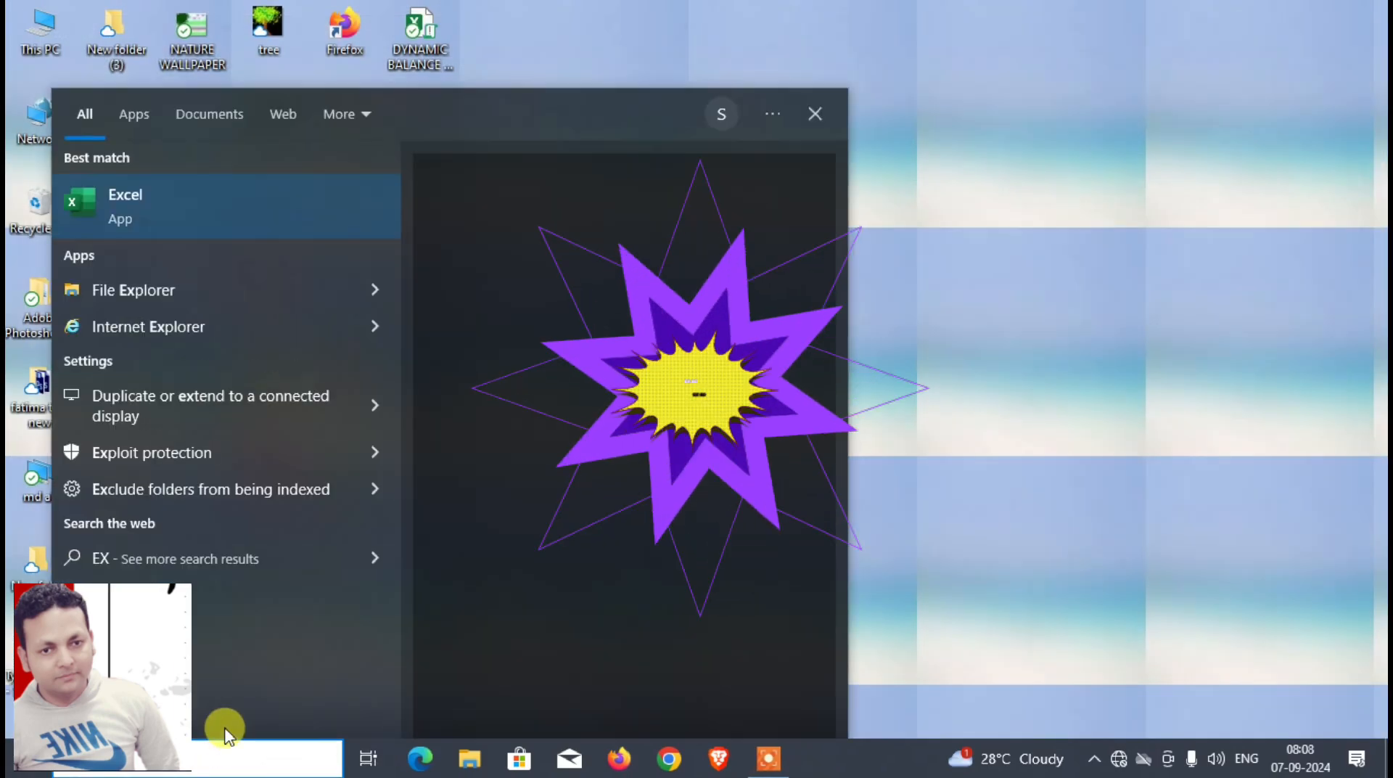
click(171, 190)
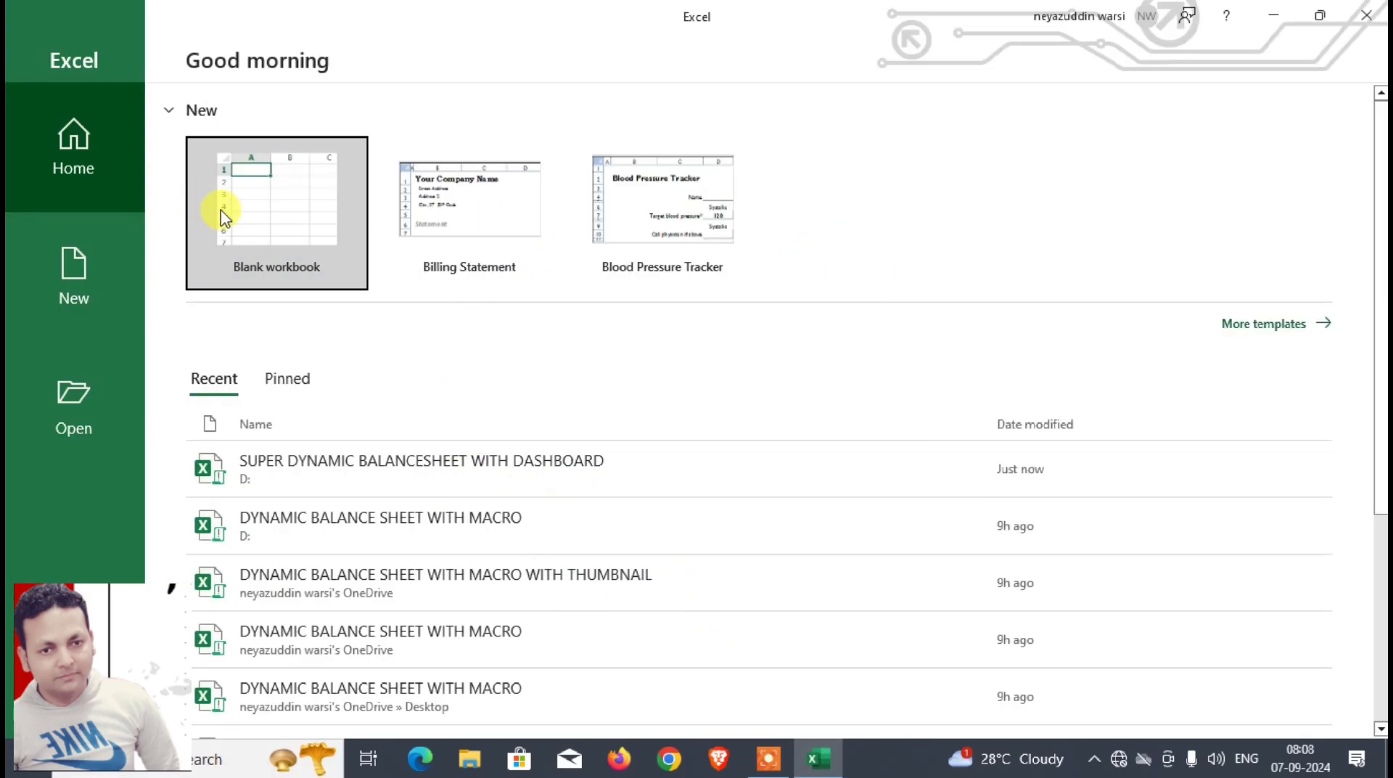
click(231, 210)
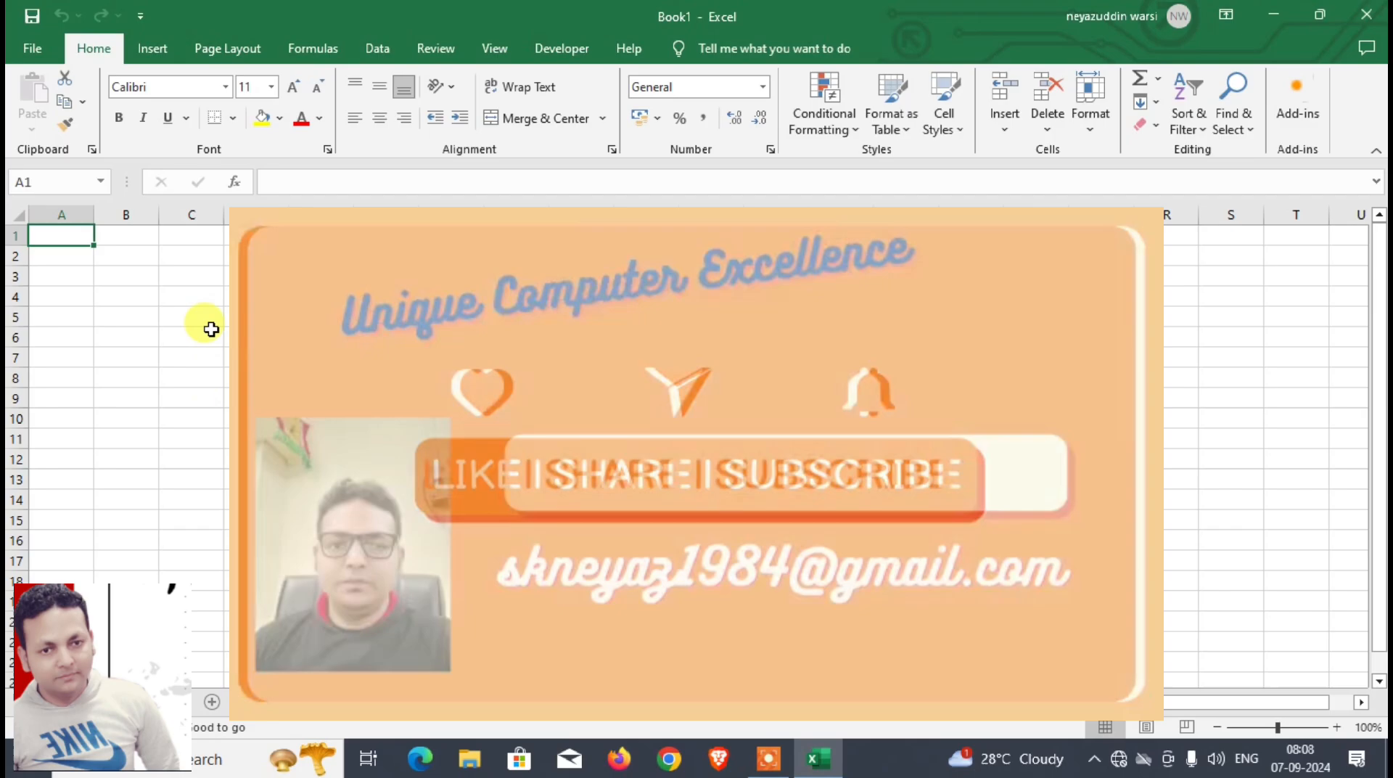
Step: Enter the form labels DATE, TYPE and PARTY NAME in cells B4 to B6
click(180, 297)
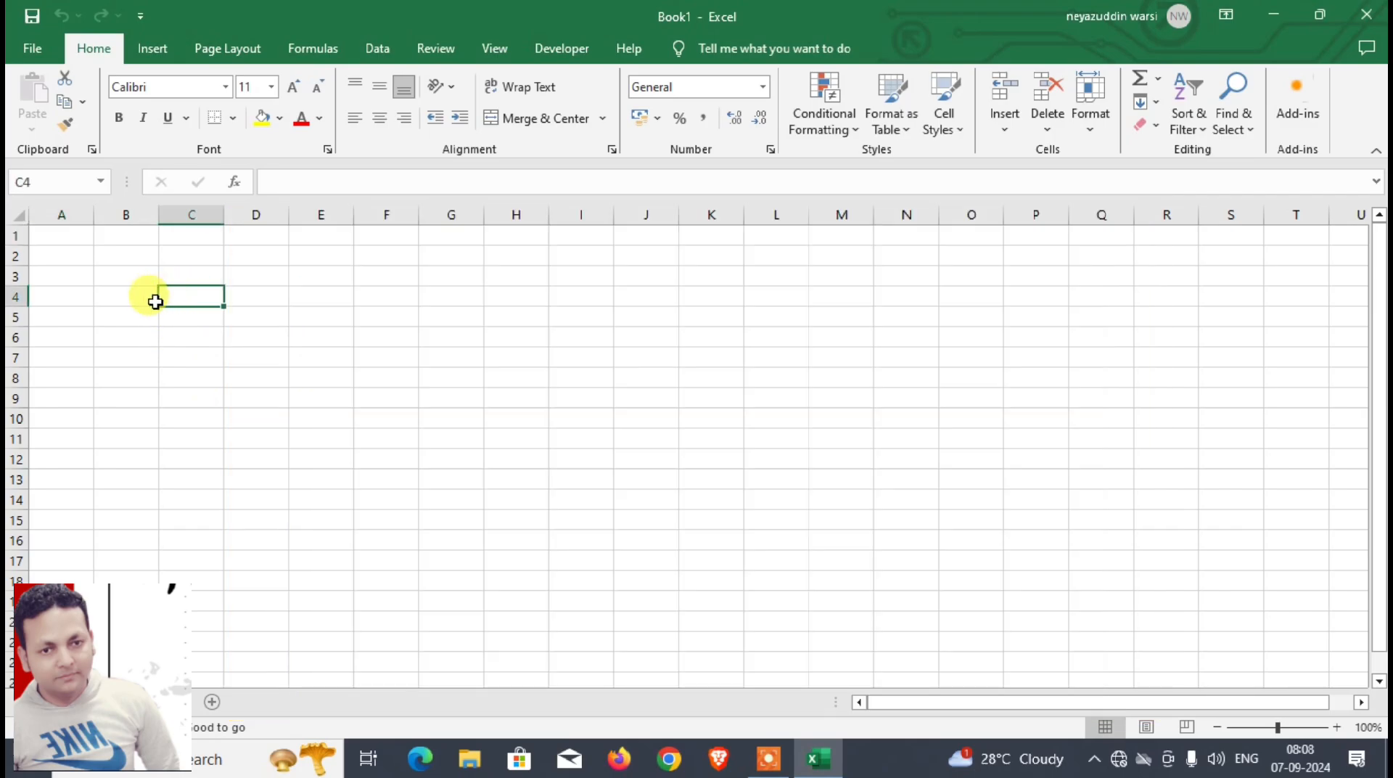
click(151, 301)
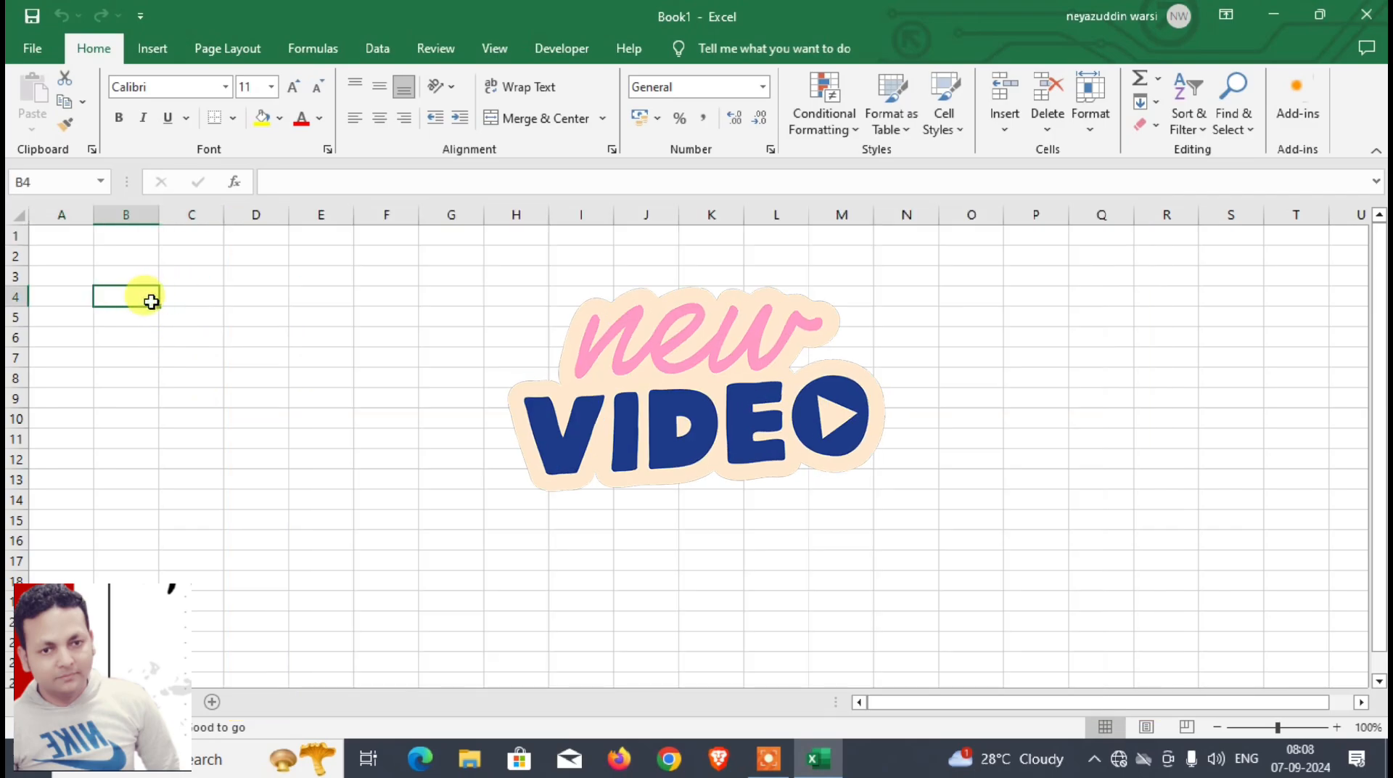
text(DATE)
key(Return)
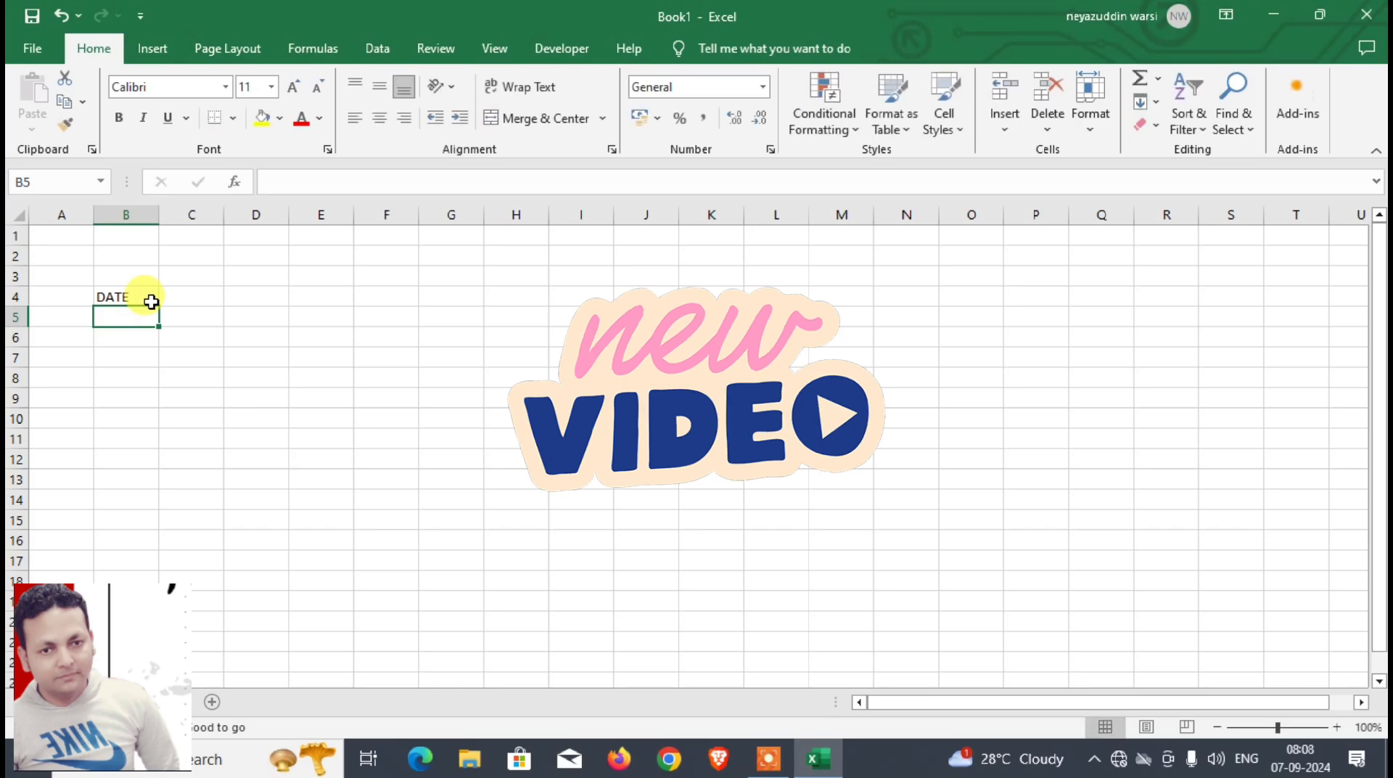
text(TYPE)
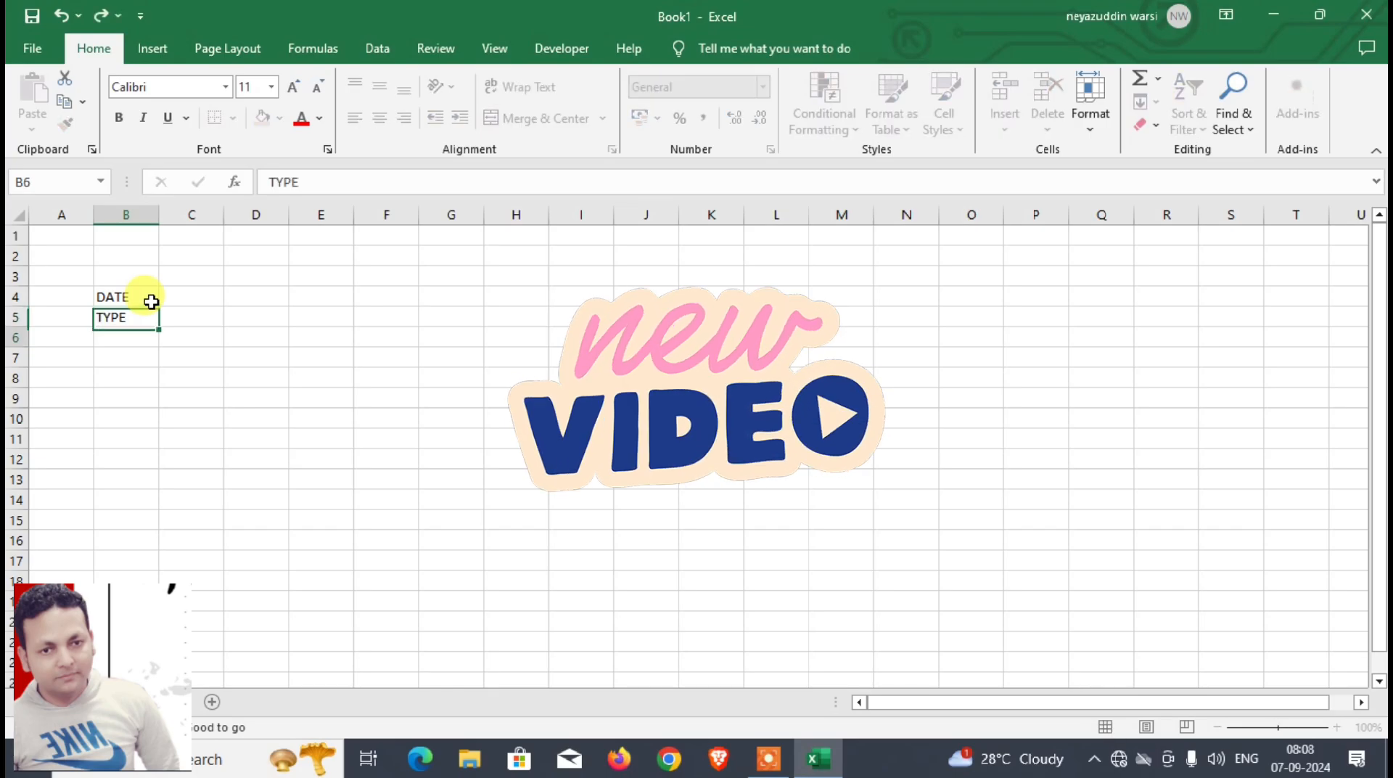
key(Return)
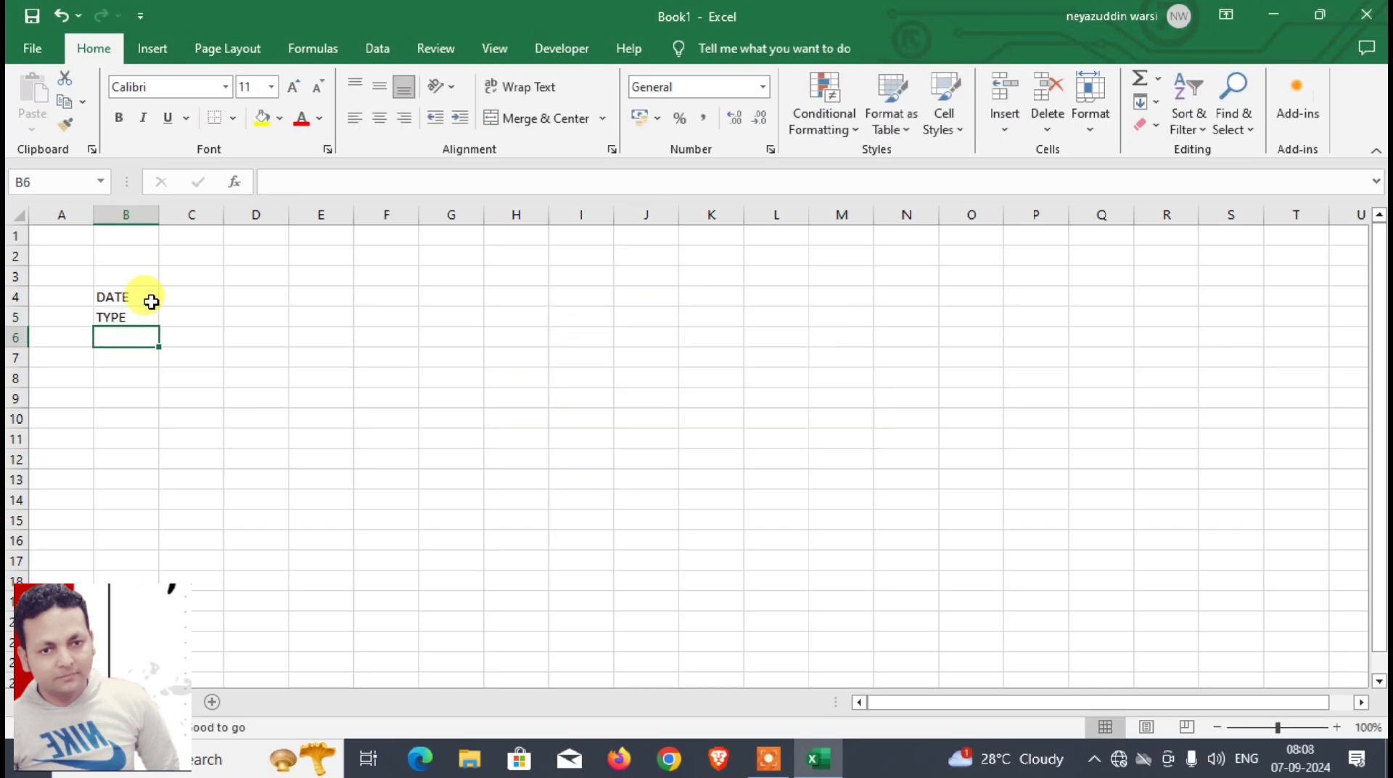
text(PARTY NAME)
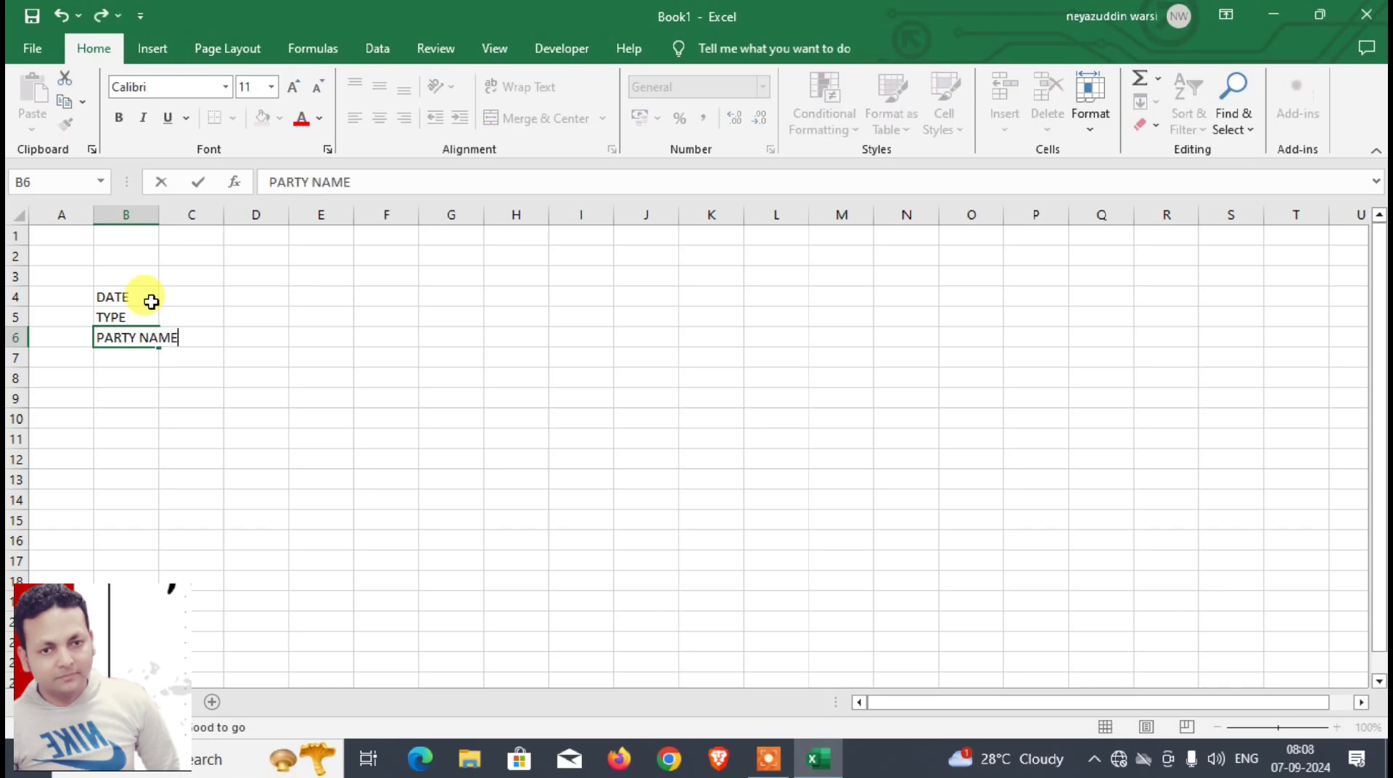
key(Return)
Step: Continue the form labels with DESCRIPTION, RATE, QNTY and AMOUNT in cells B7 to B10
text(DESCRIPTION)
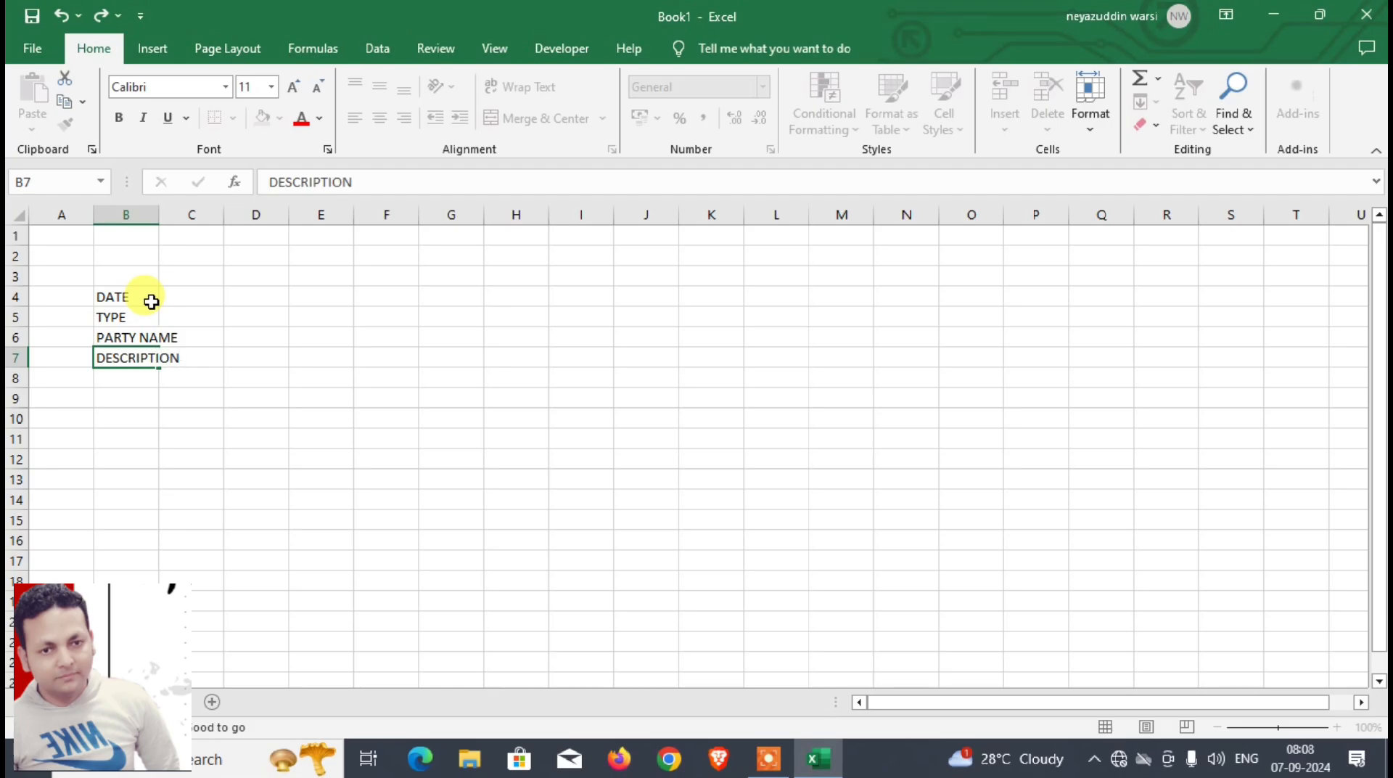
key(Return)
text(R)
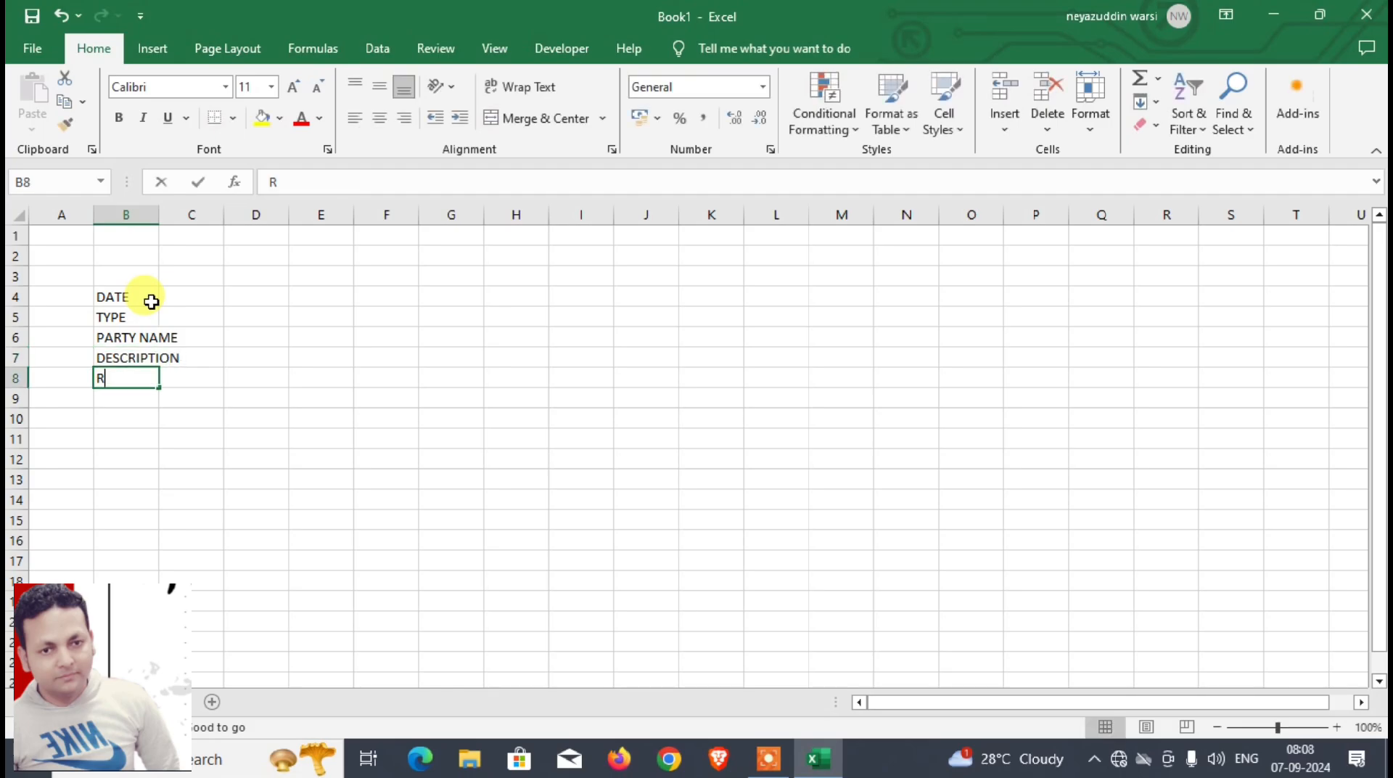
text(ATE)
key(Return)
text(QNTY)
key(Return)
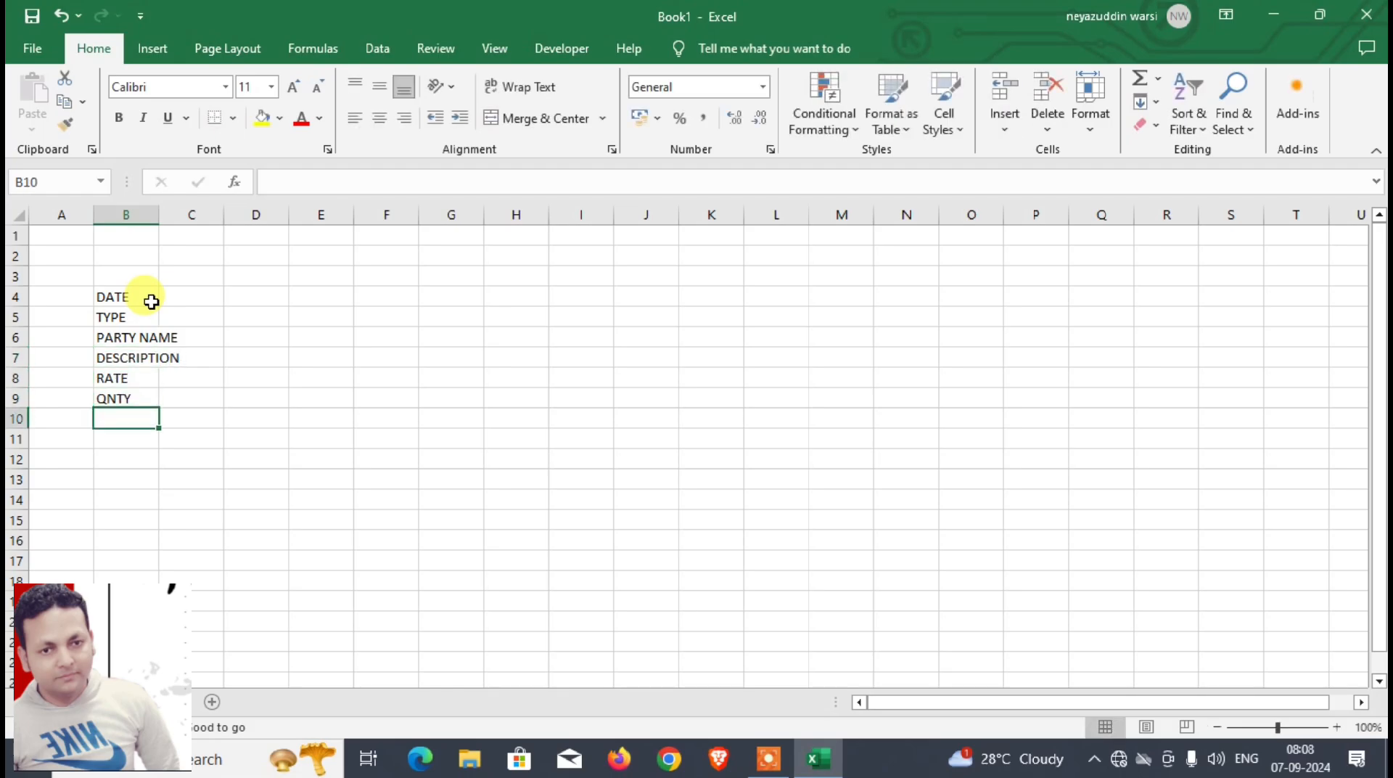
text(AMOUNT)
key(Return)
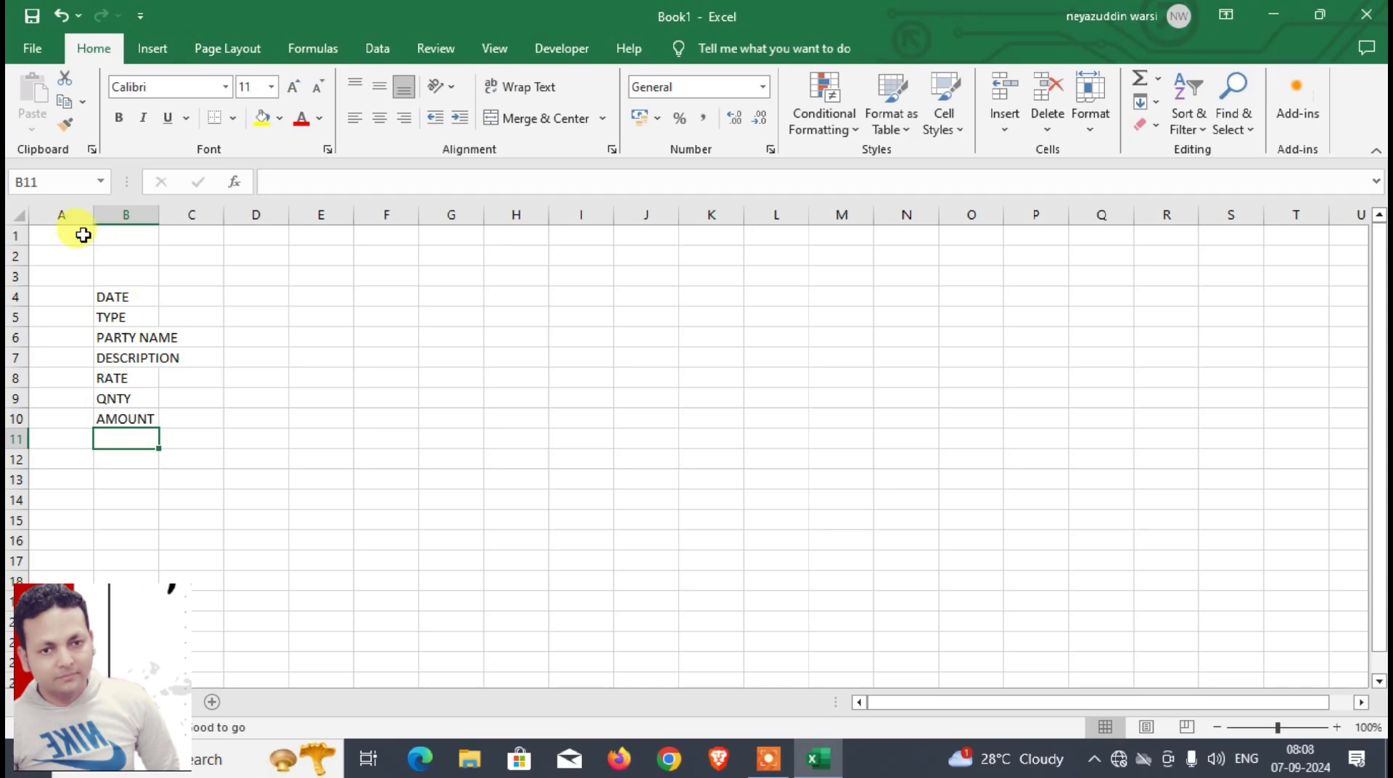
Step: Widen column B, narrow column C to a thin spacer, and make the labels in B4:B10 bold
drag(159, 217, 280, 218)
click(206, 305)
drag(206, 305, 224, 413)
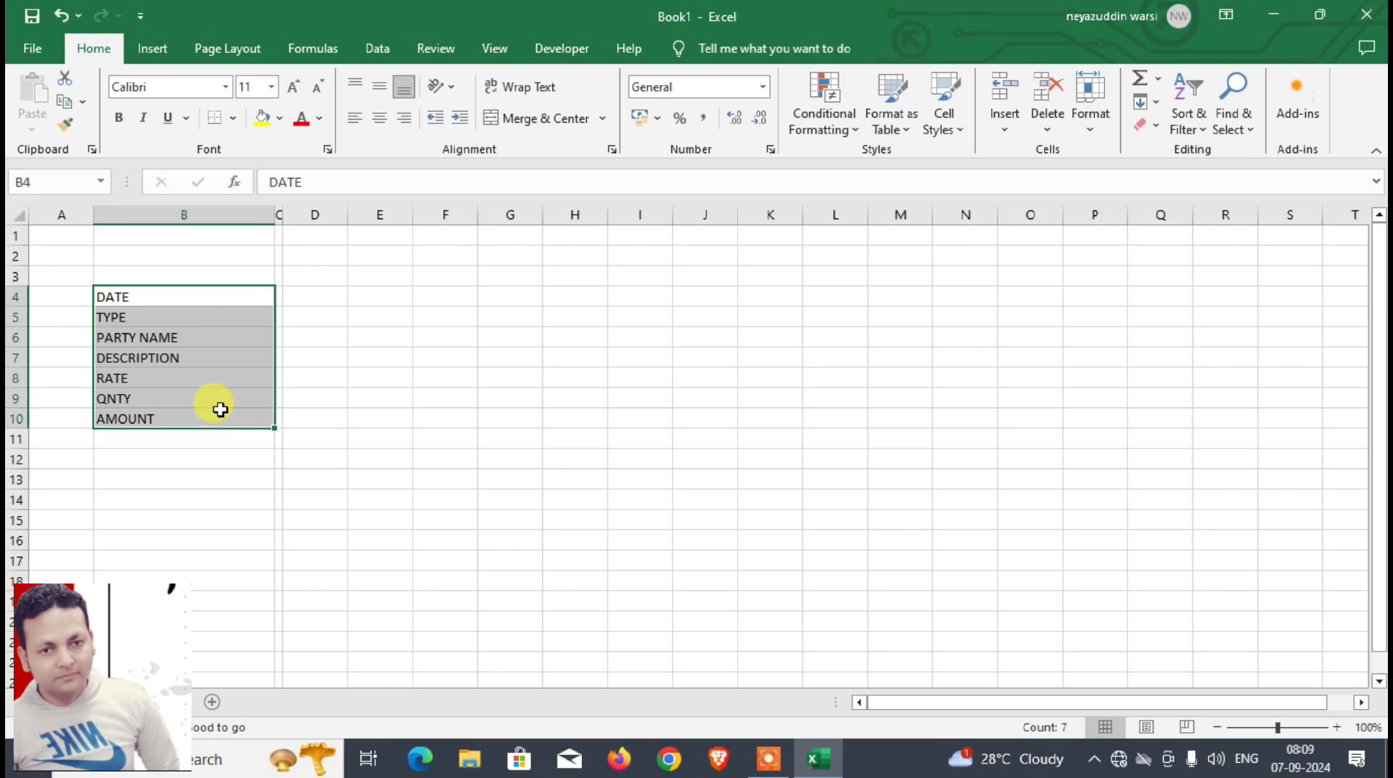
click(120, 122)
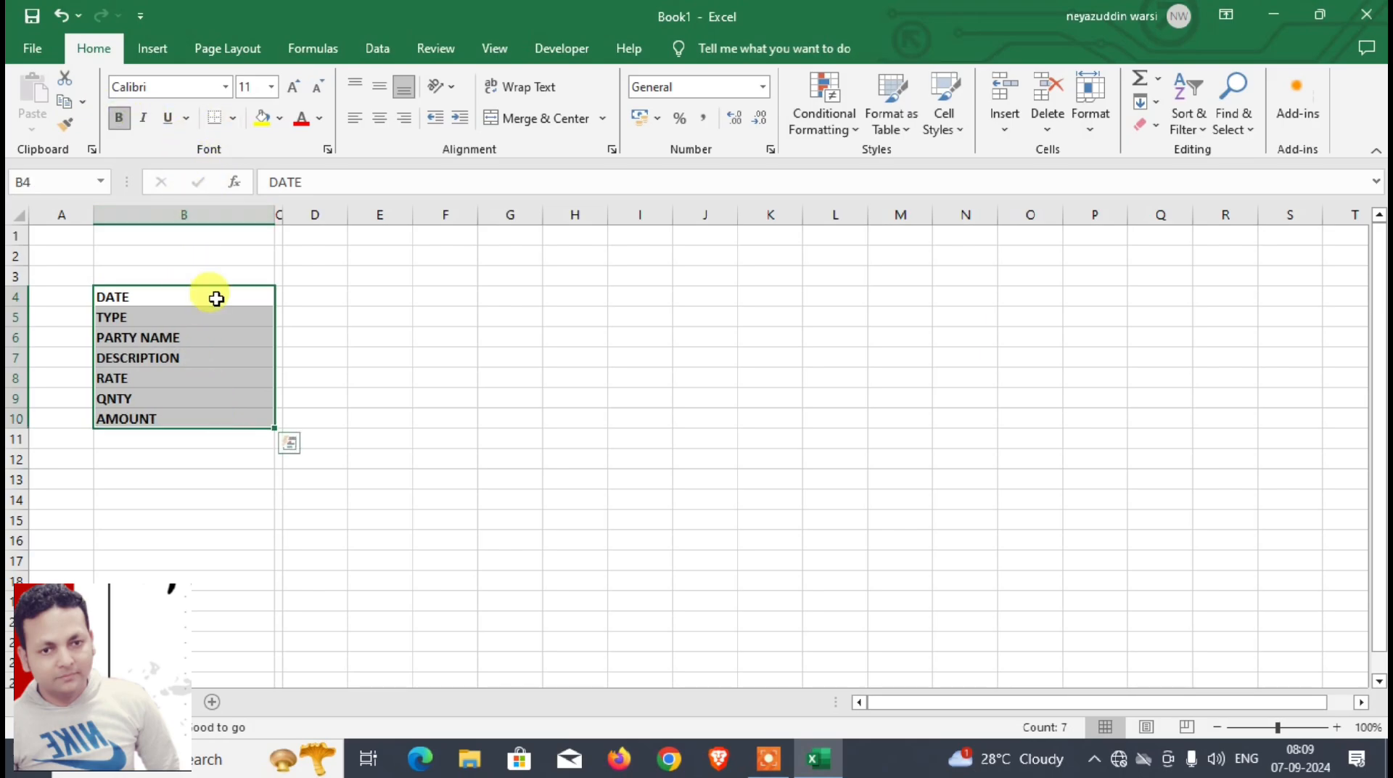
Step: Apply all borders to the form range B4:D10 and widen column D to about twice column E's width or more
drag(216, 298, 311, 391)
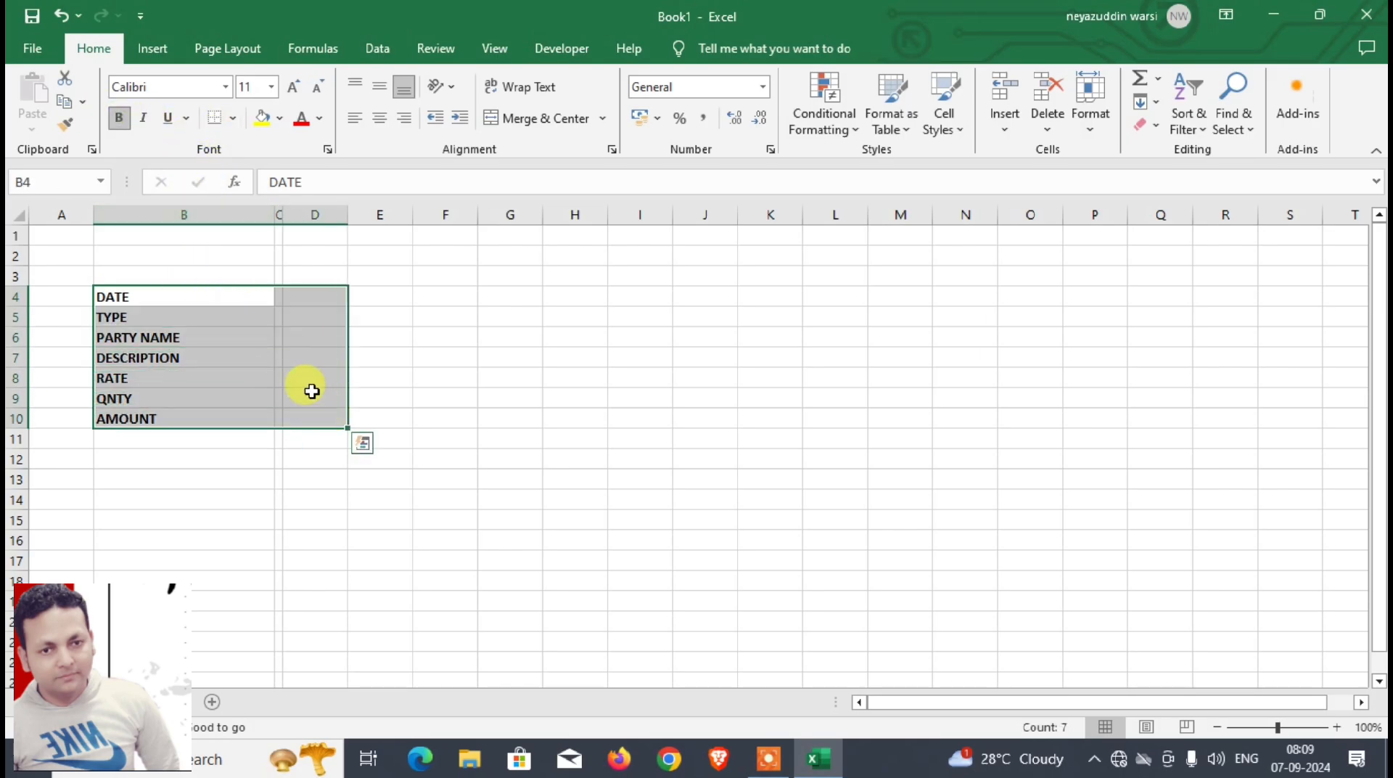
click(231, 118)
click(242, 291)
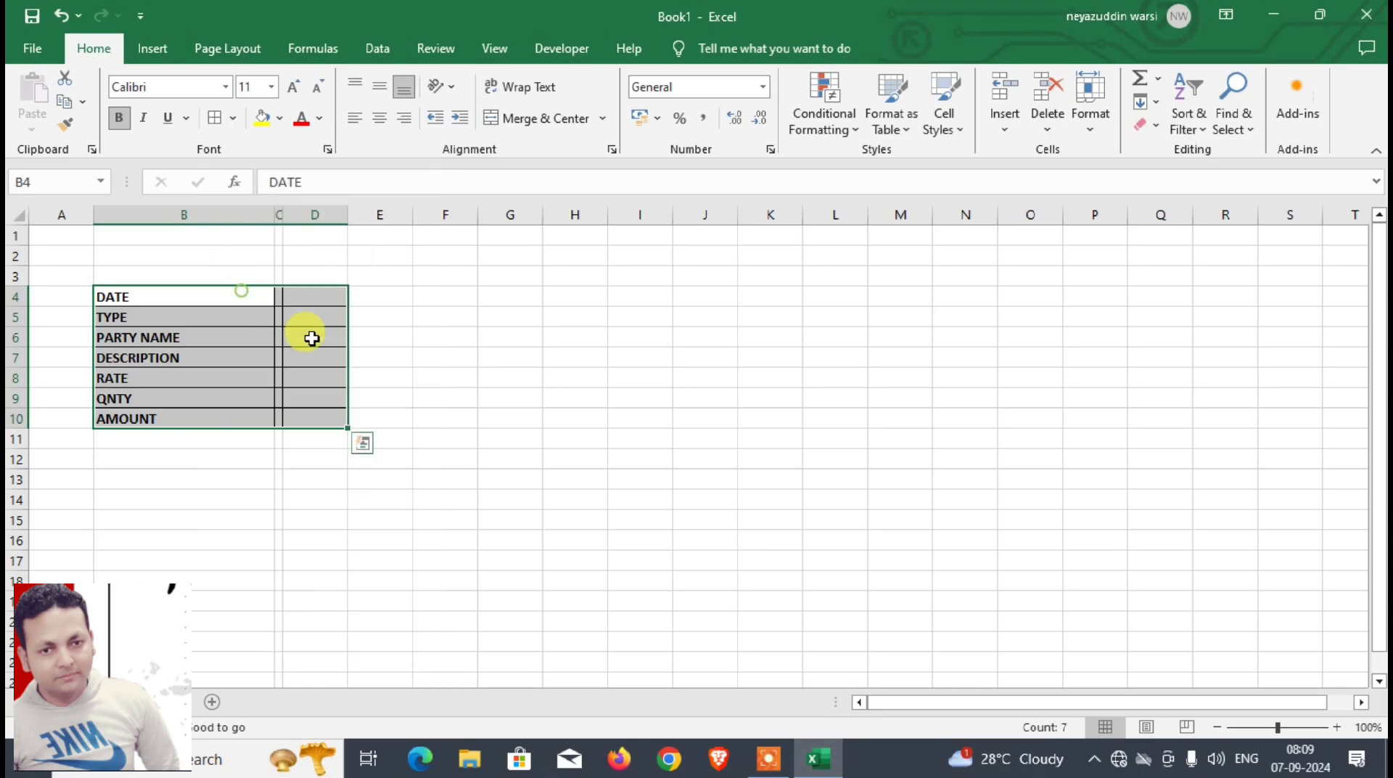
drag(348, 215, 476, 227)
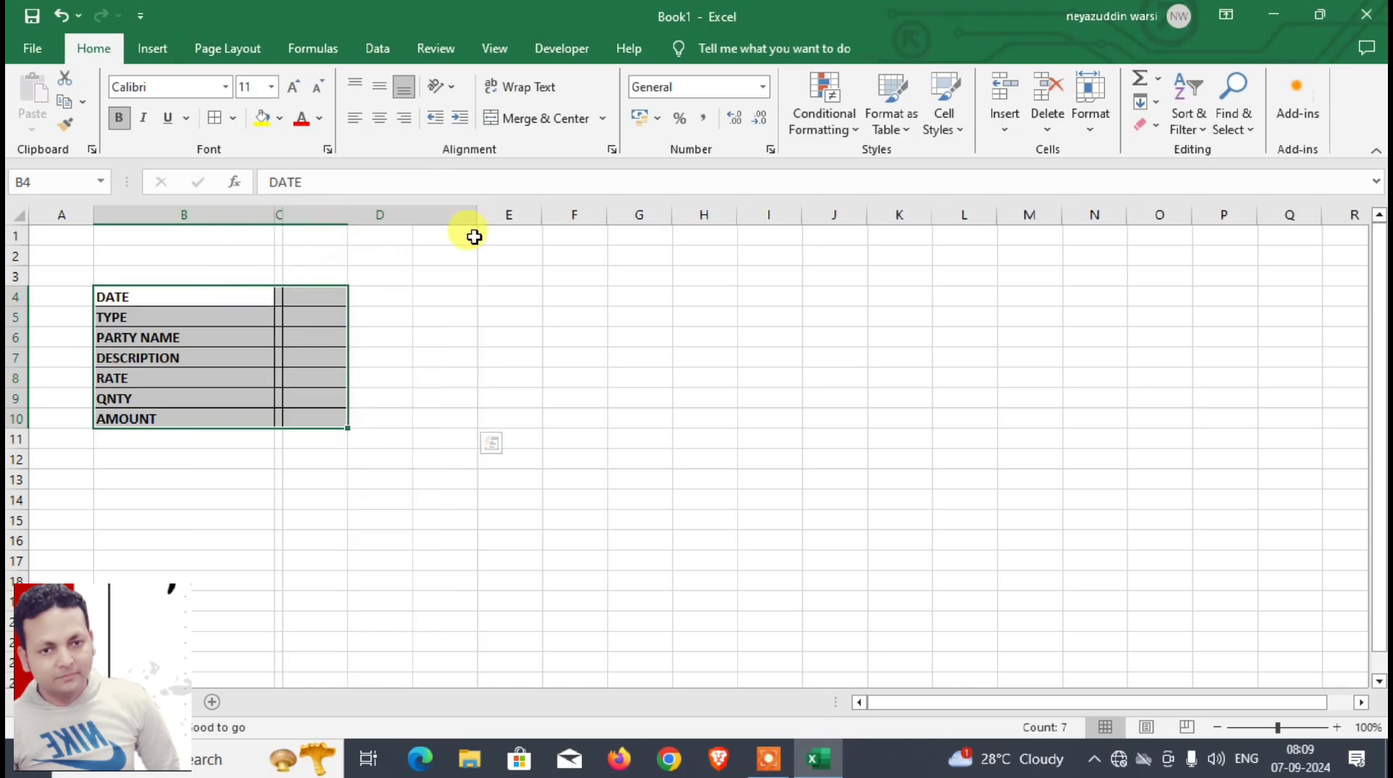
click(358, 290)
Step: Fill the labels in B4:B10 yellow and set the font size of B4:B10 and D4:D10 to 14
drag(192, 294, 224, 420)
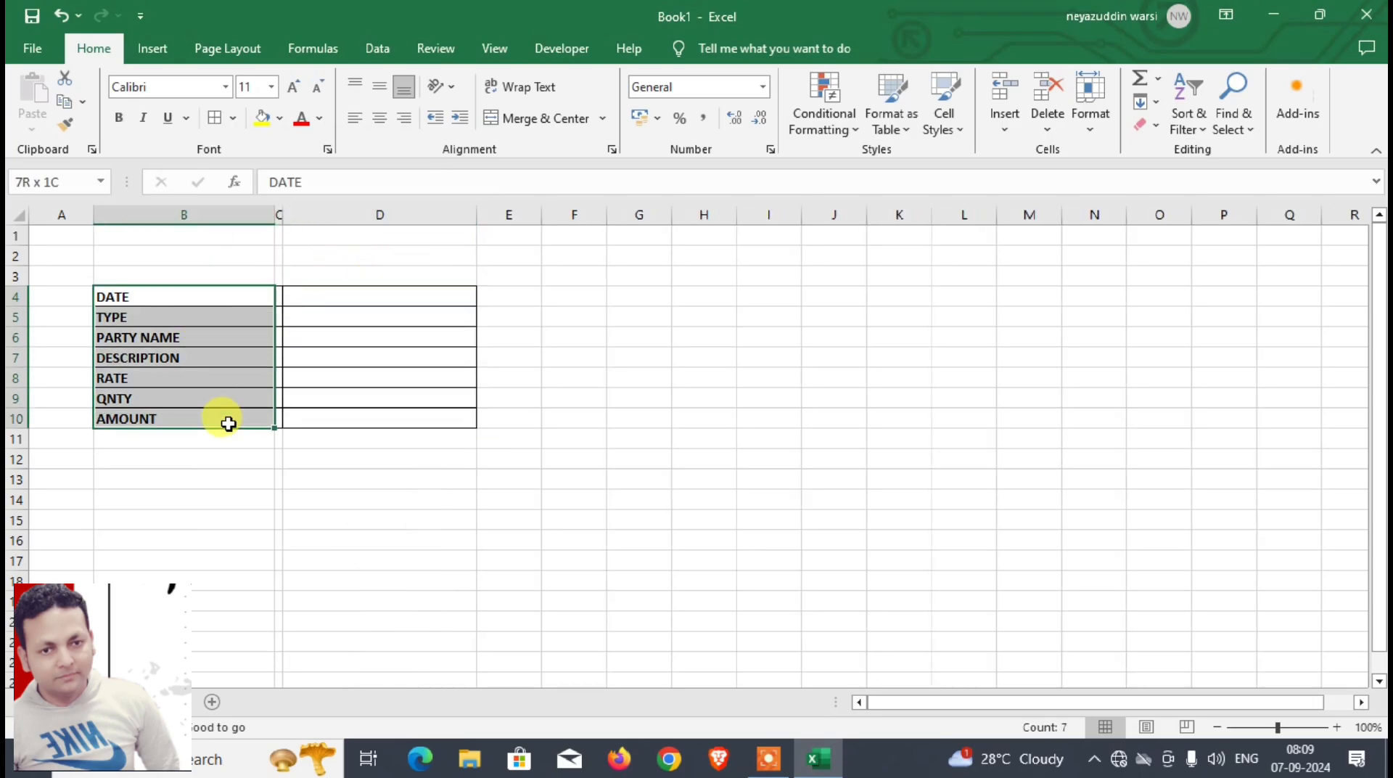
click(264, 122)
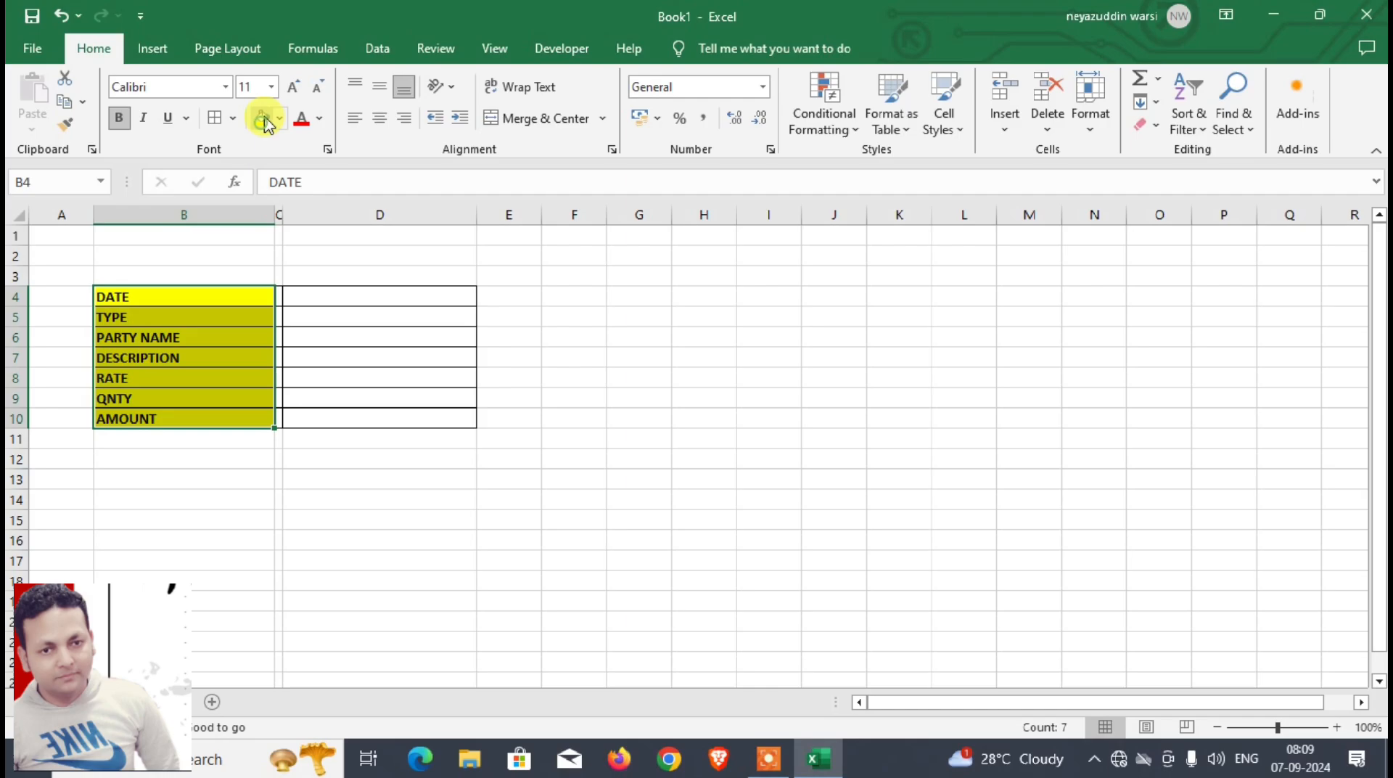
double_click(290, 87)
drag(336, 350, 336, 448)
click(294, 88)
click(293, 88)
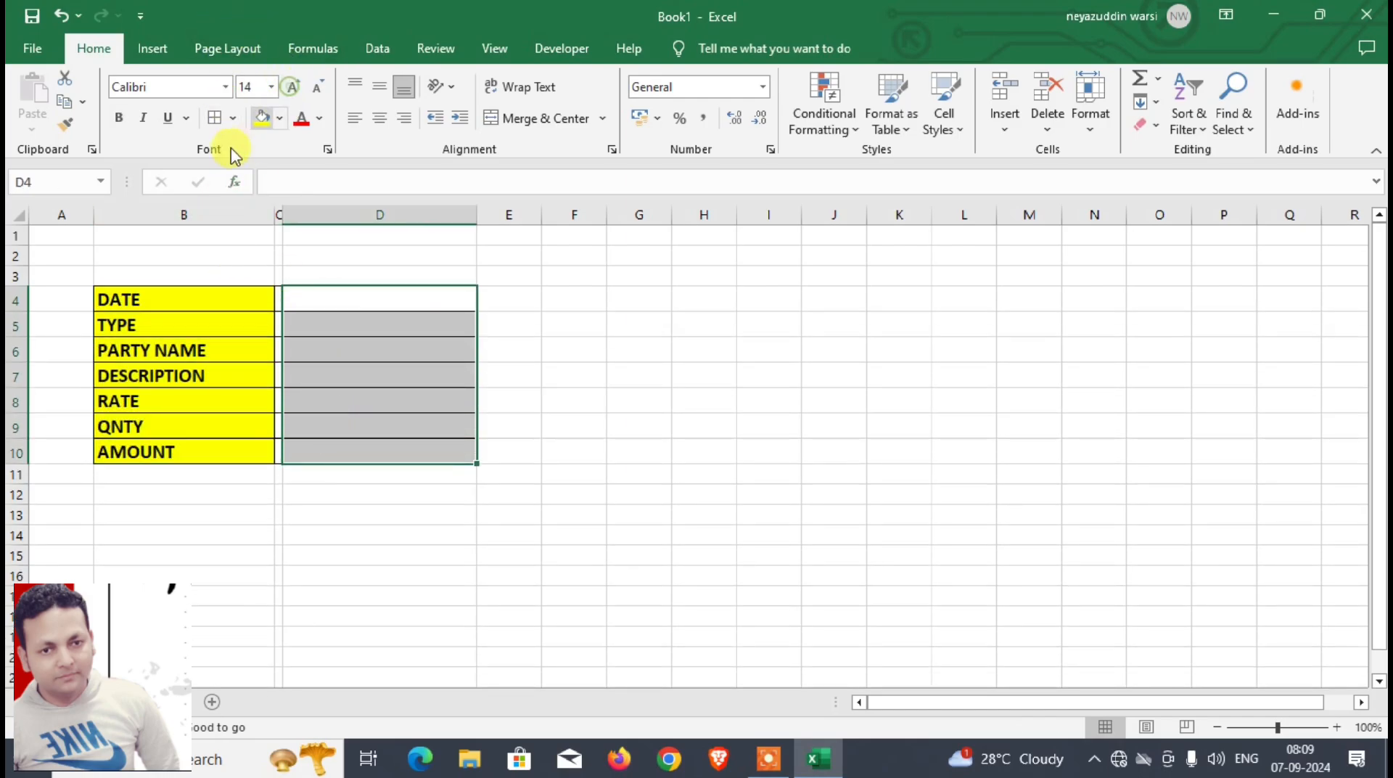
key(shift+Up)
Step: Enter the date 01-01-2024 in cell D4 beside the DATE label
click(384, 308)
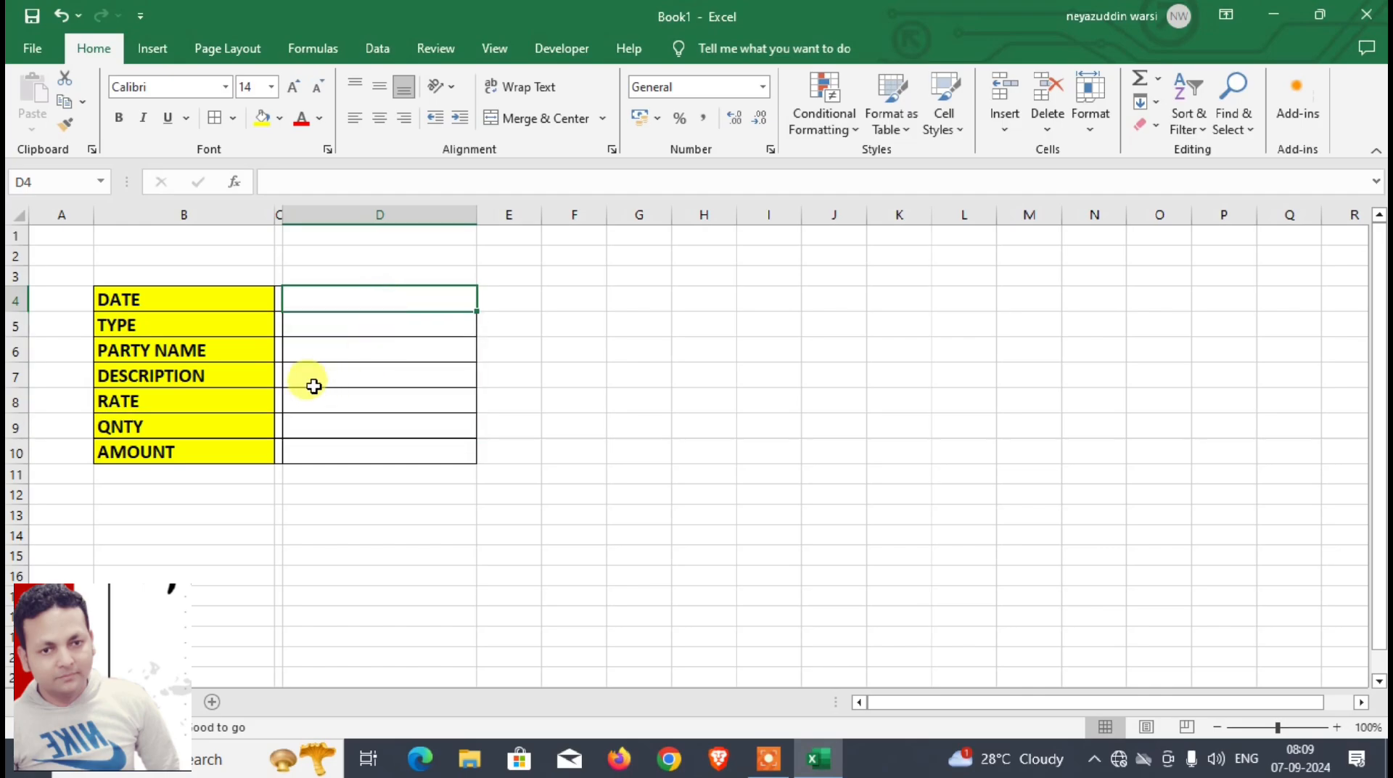
text(1-0)
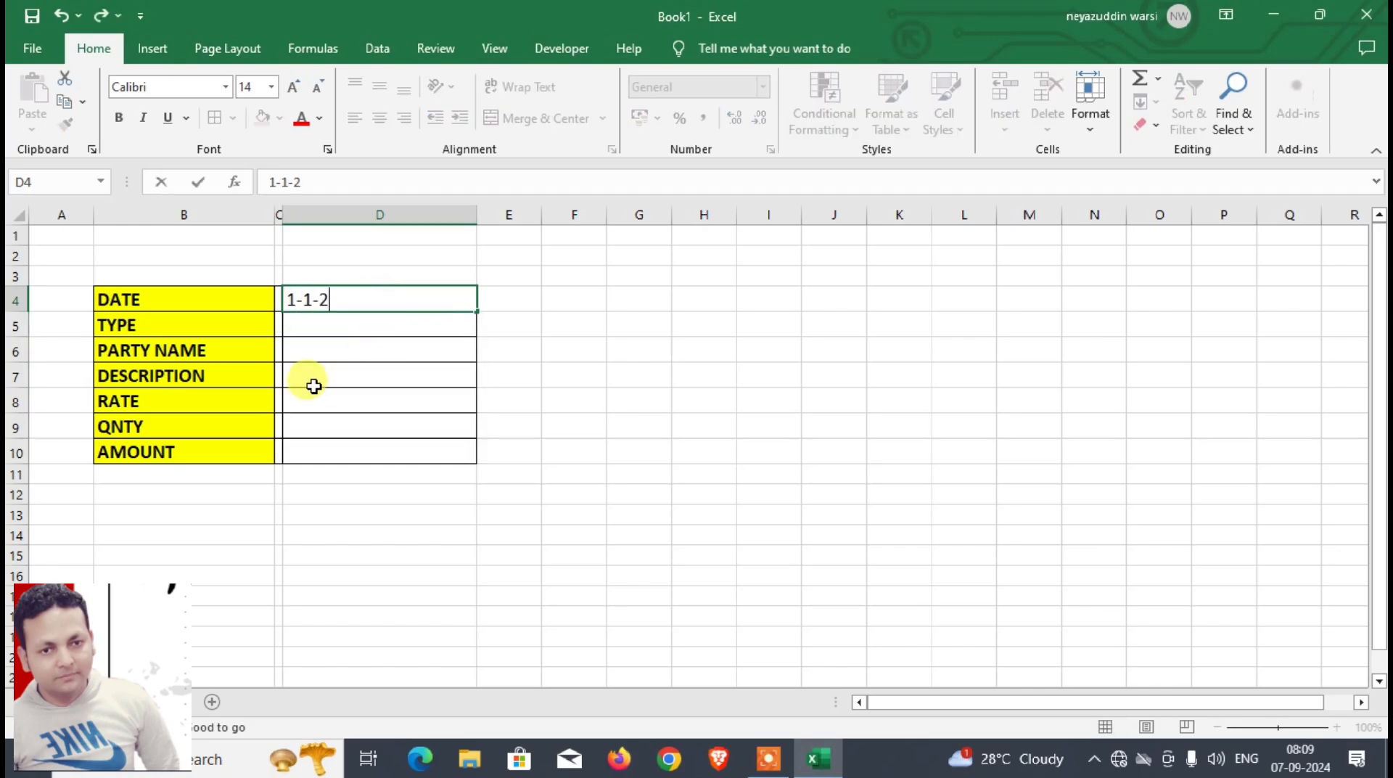
text(1-2024)
key(Return)
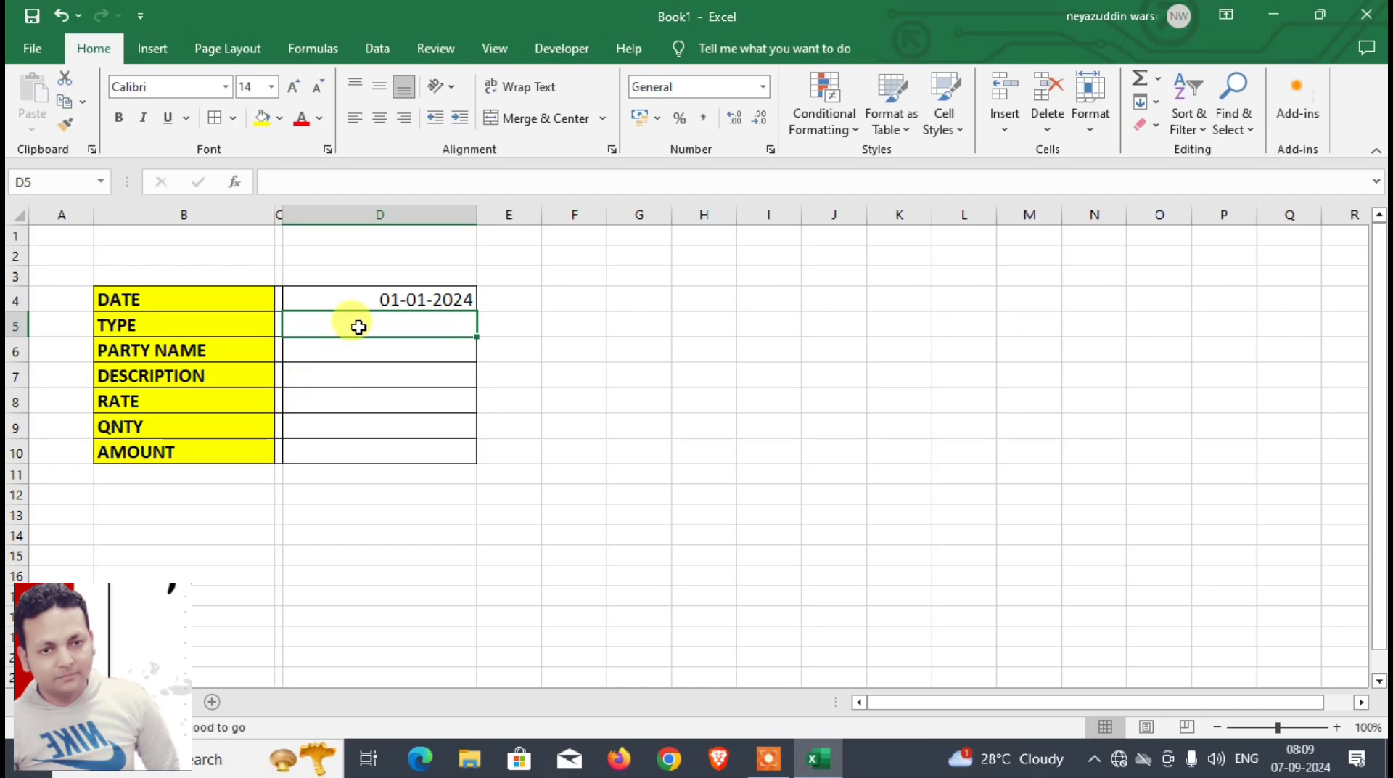
Step: Add a list data validation to the TYPE cell D5 with the source PURCHASE, SALE
click(378, 49)
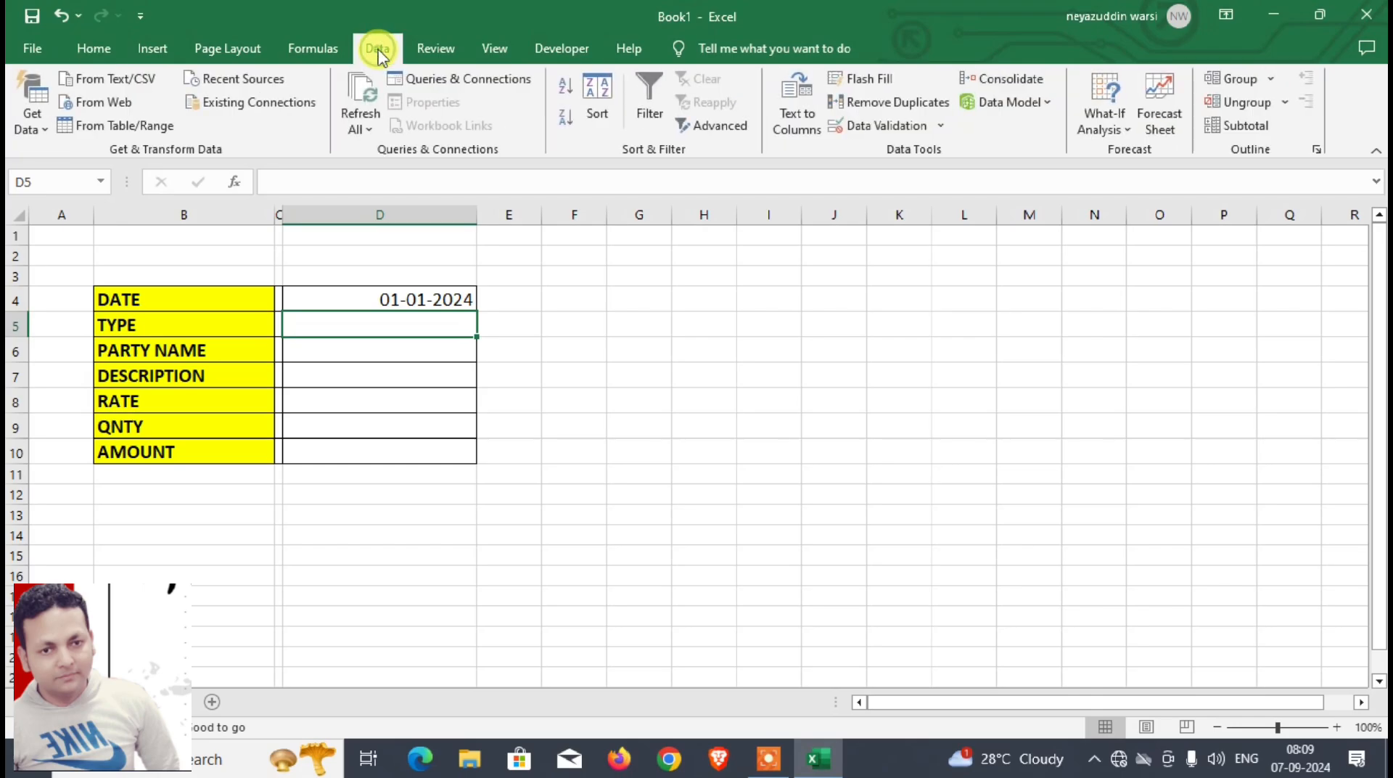
click(918, 127)
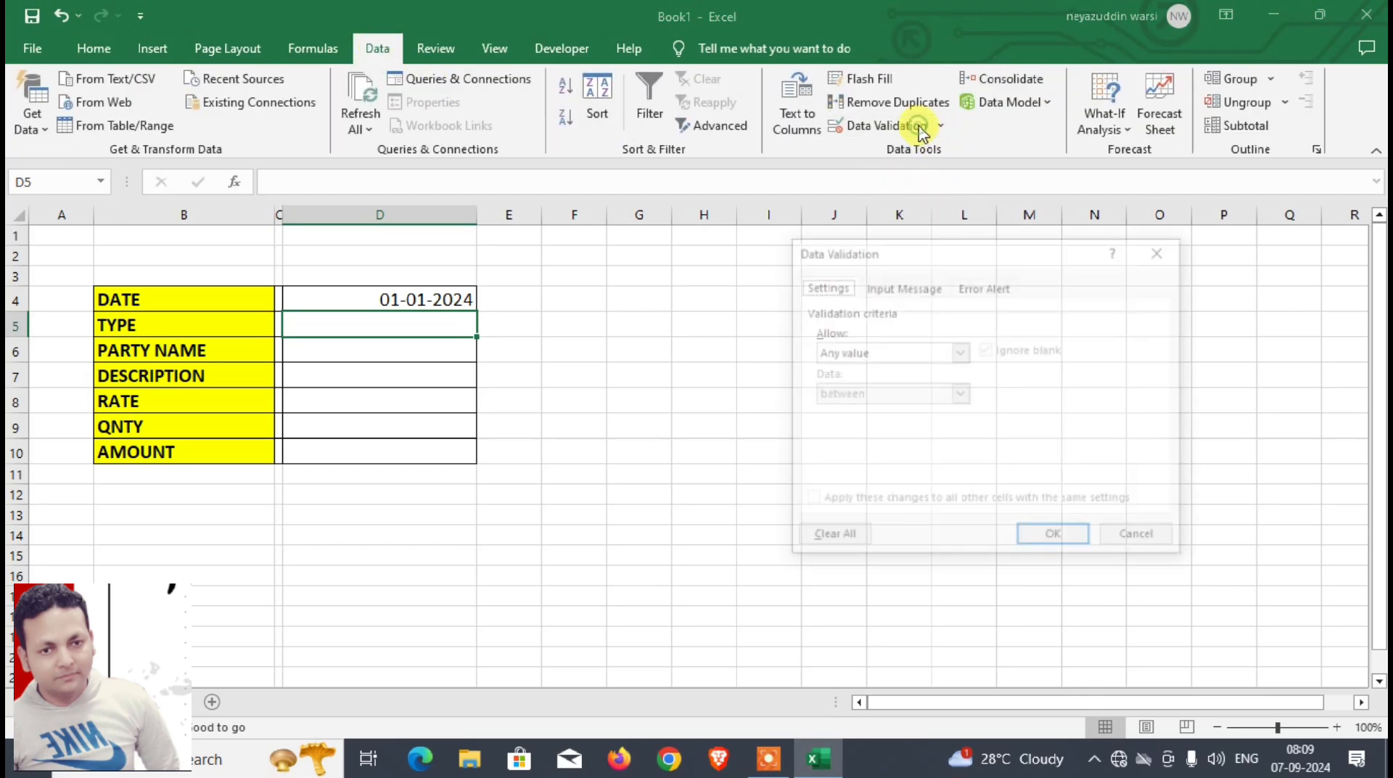
click(889, 351)
click(863, 408)
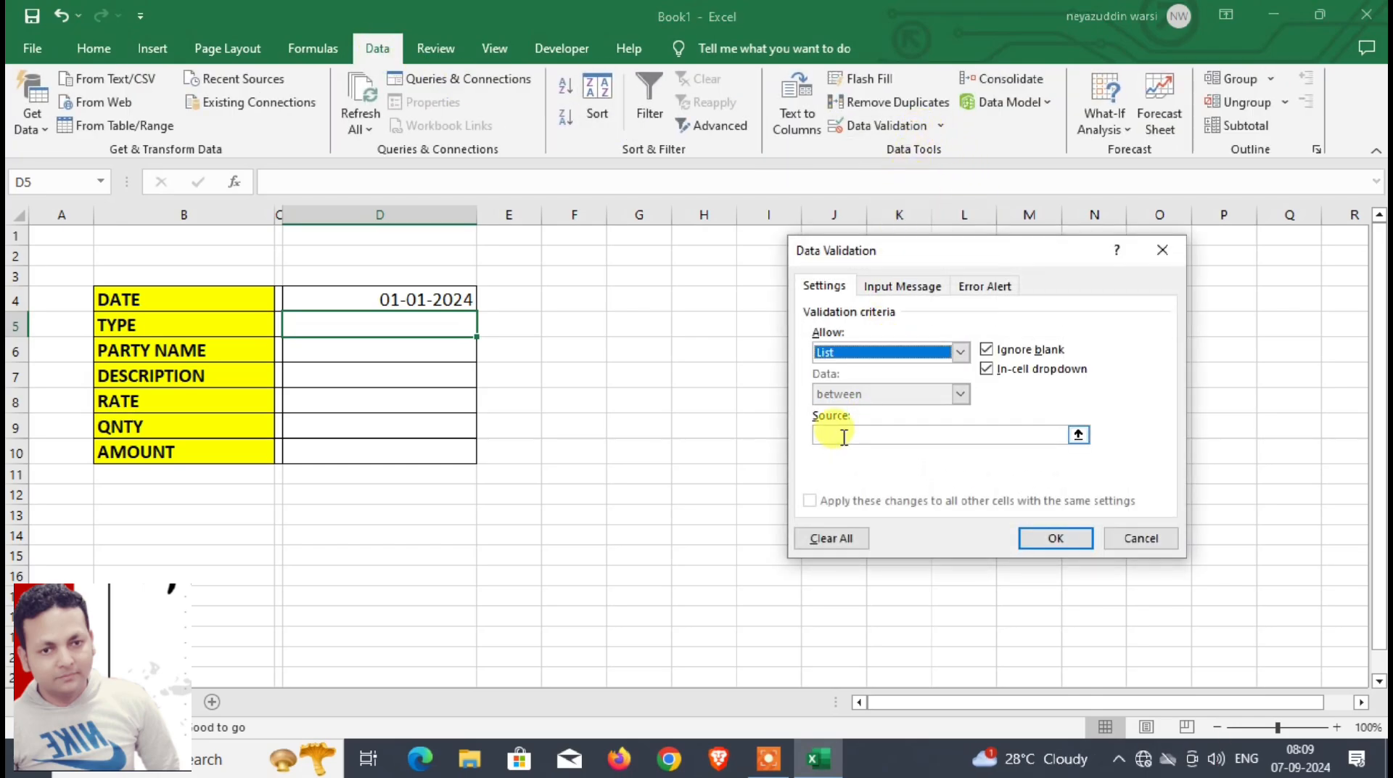
click(844, 436)
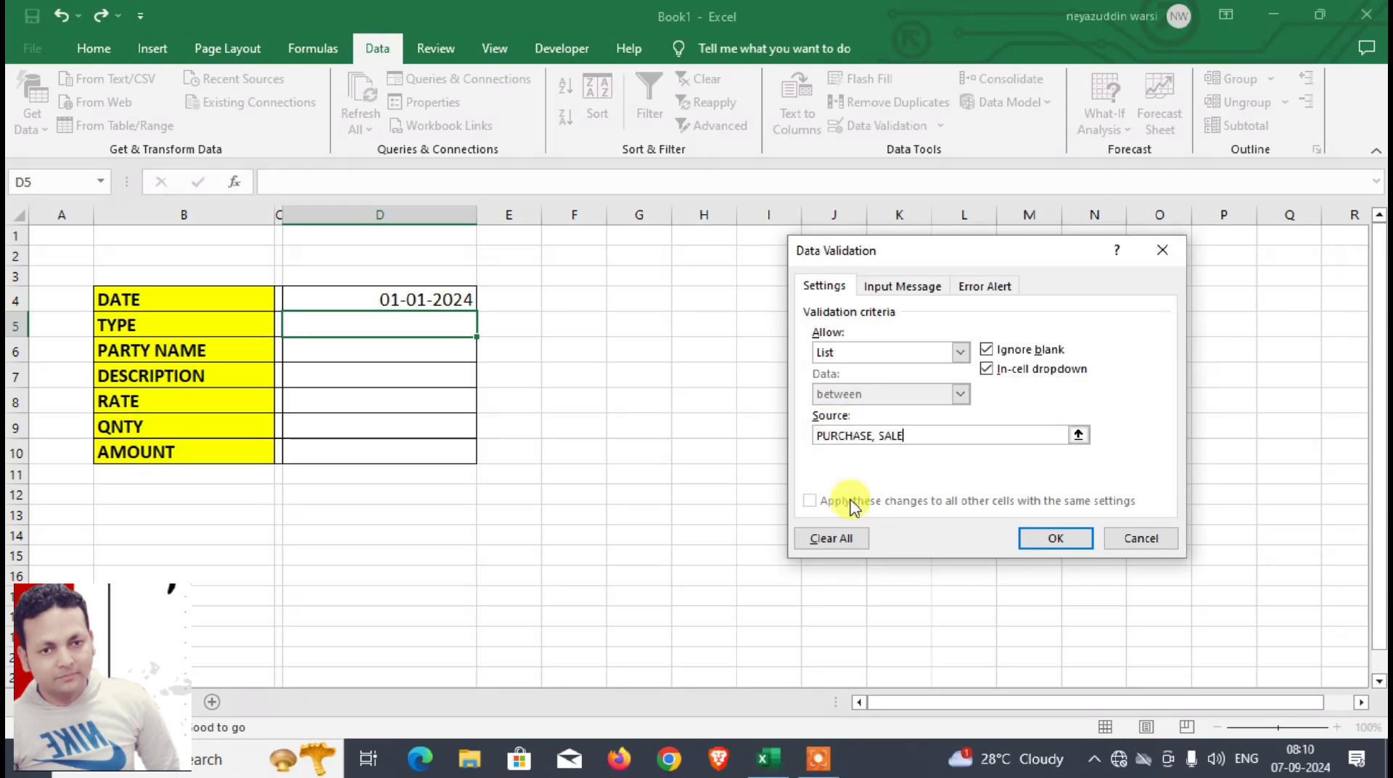
click(1049, 542)
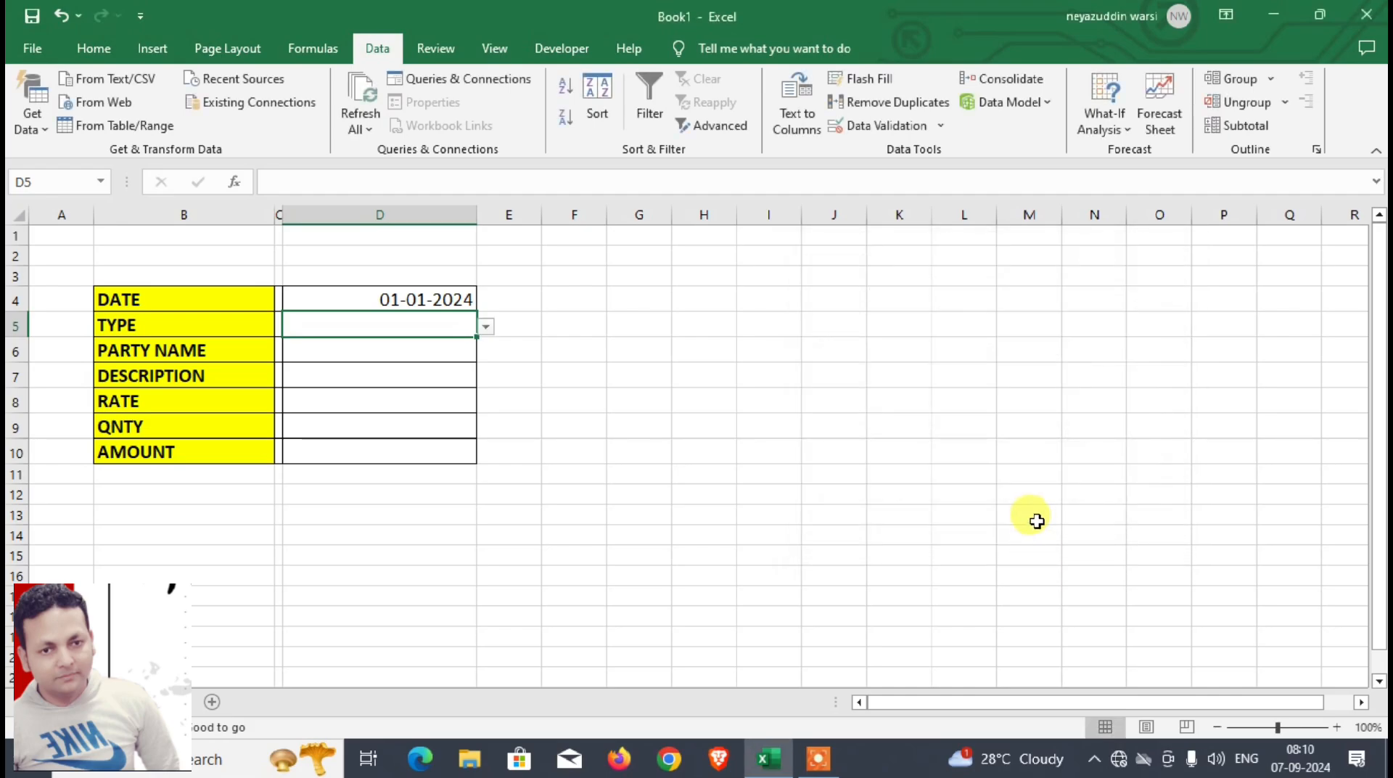
click(374, 357)
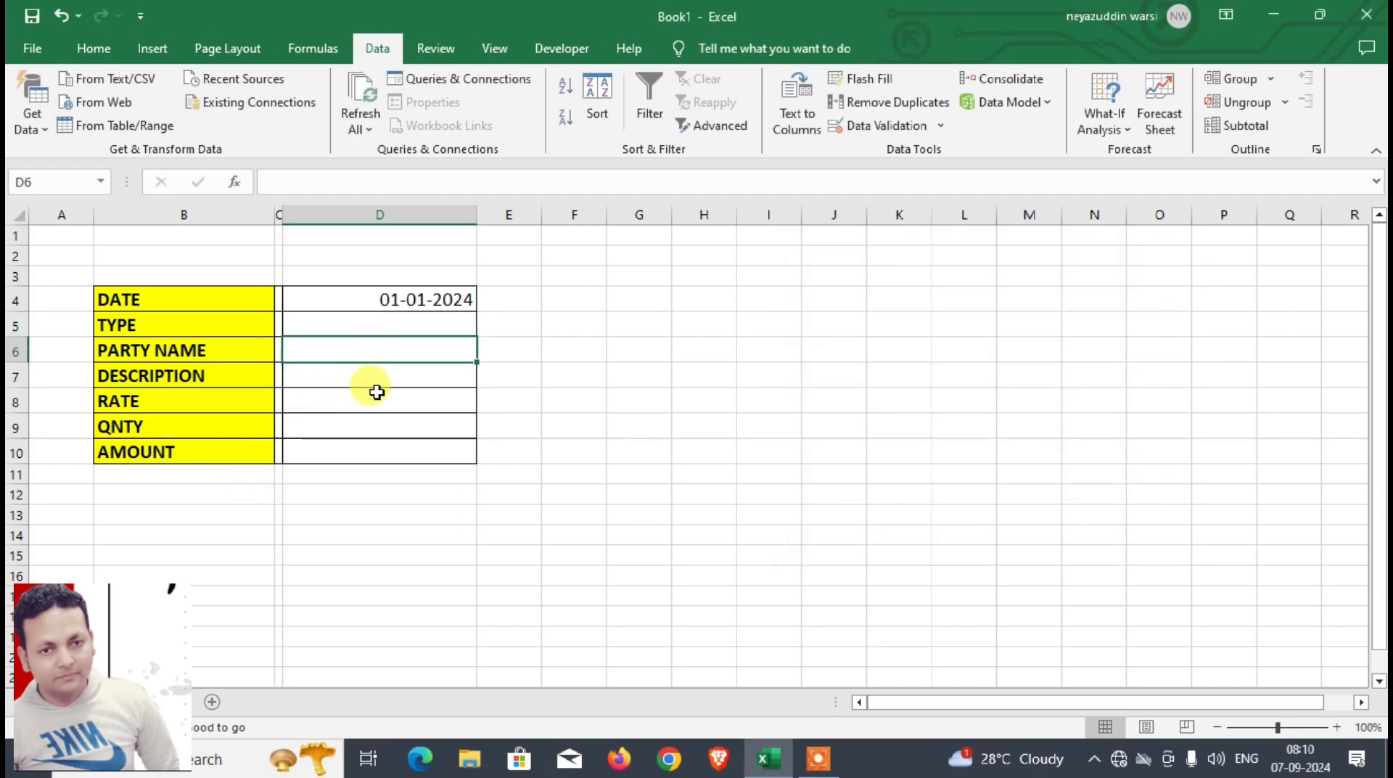
click(382, 384)
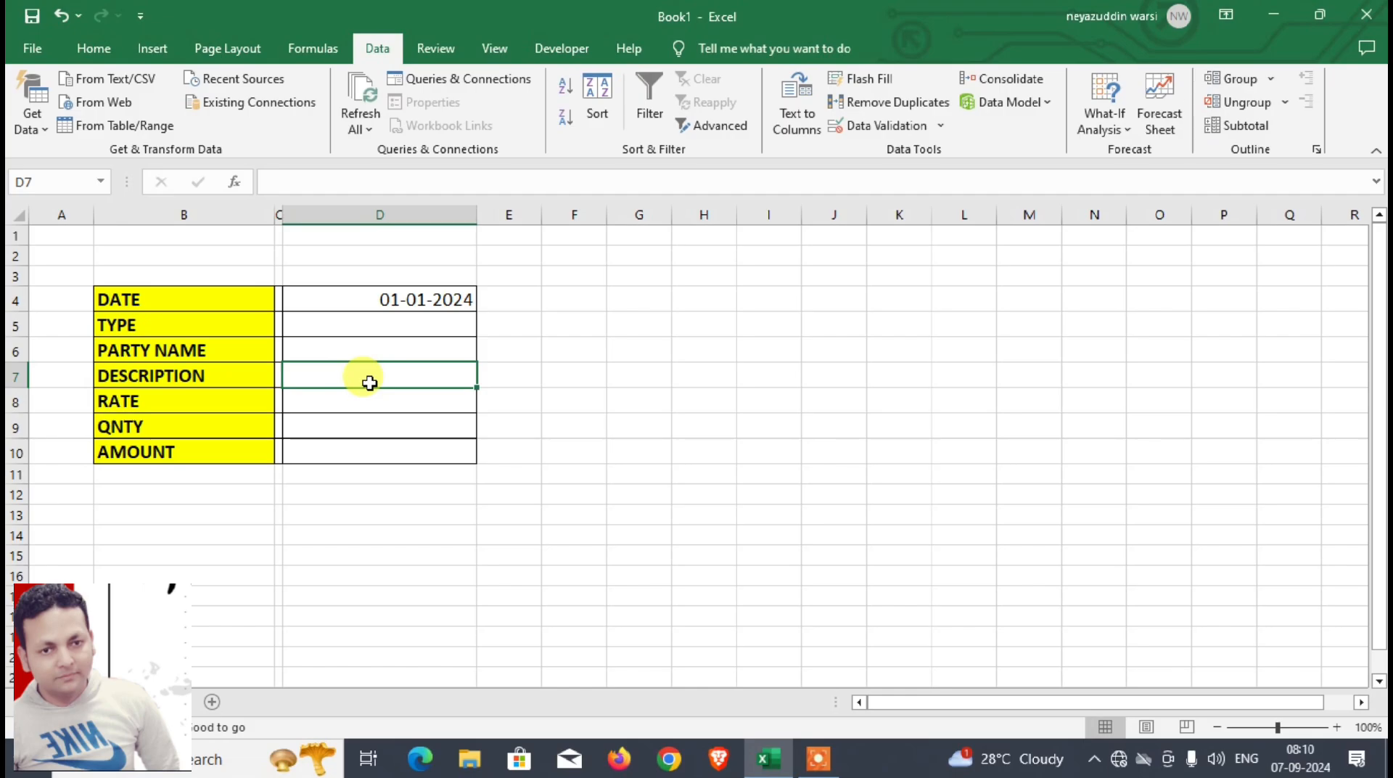
click(382, 323)
click(377, 371)
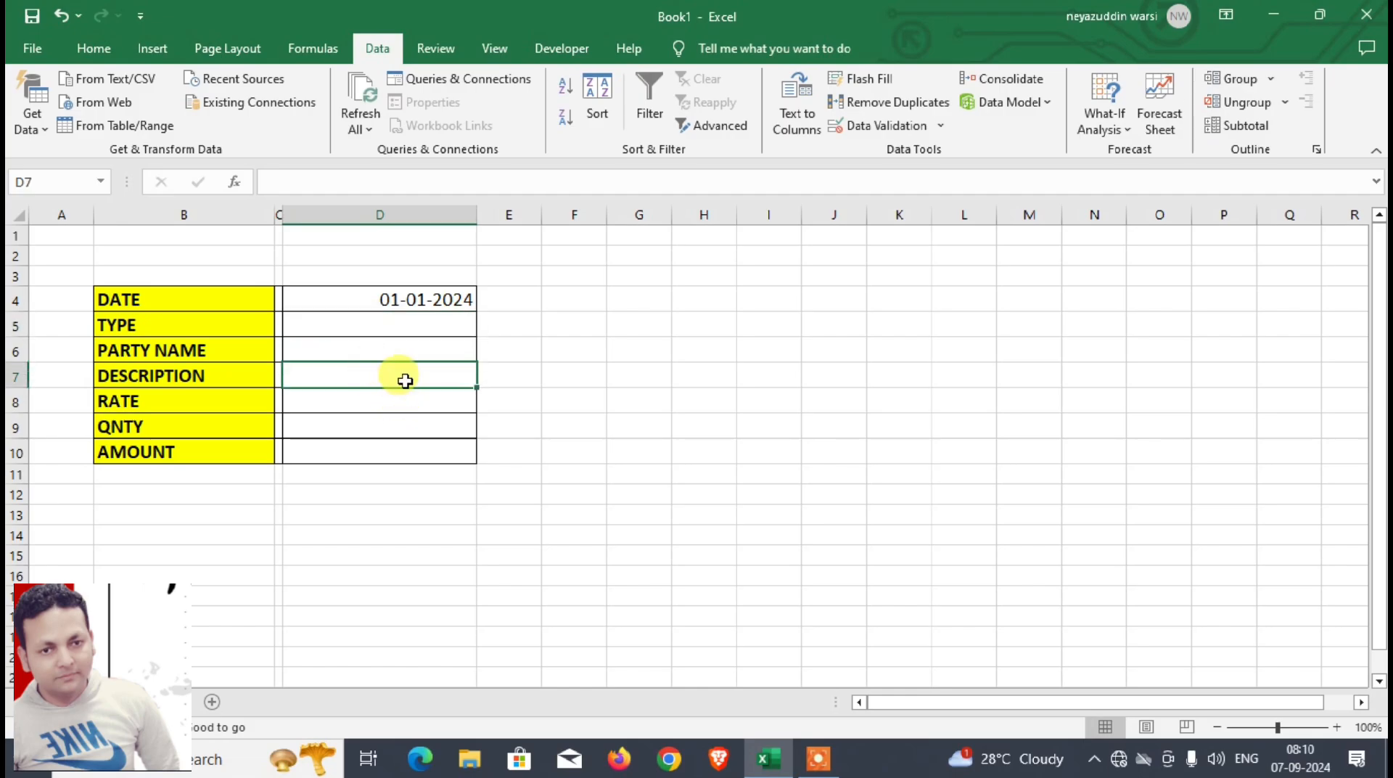
click(1030, 278)
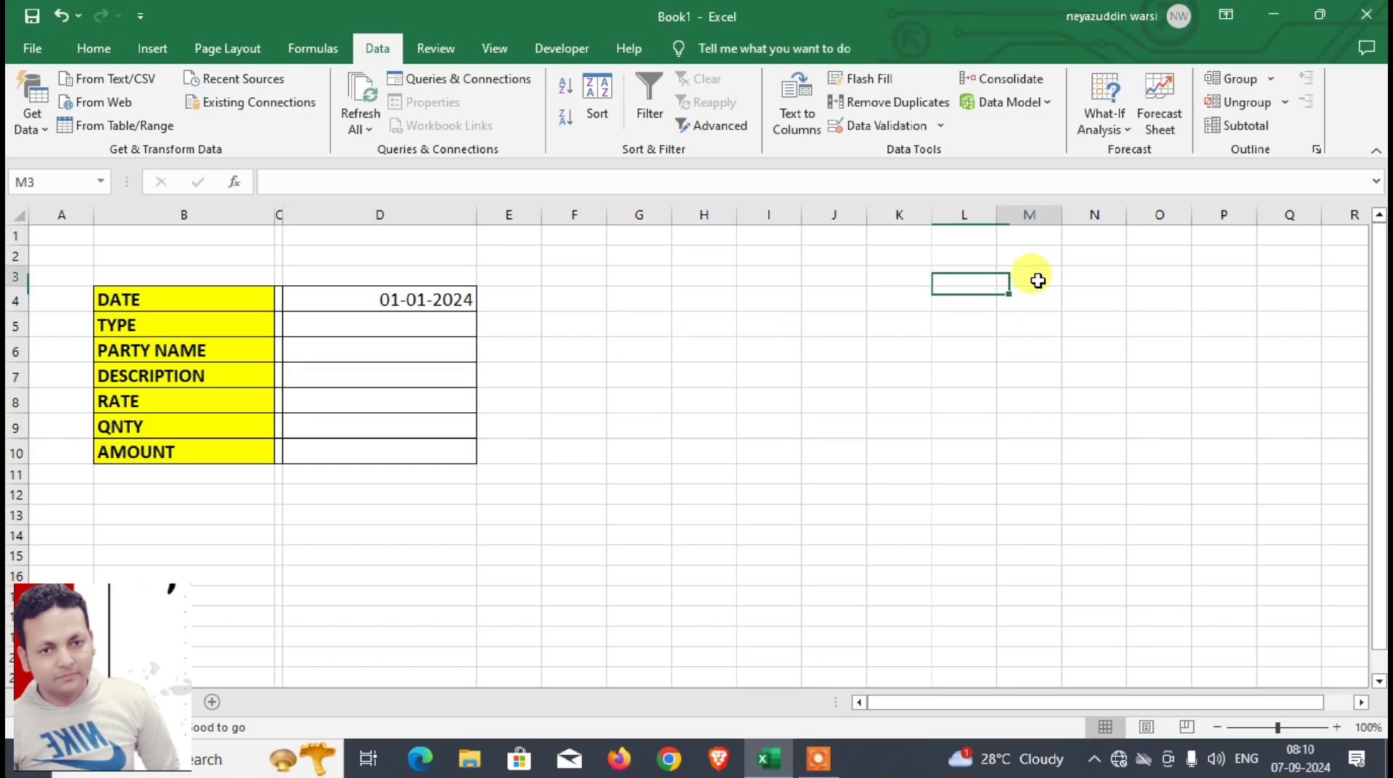
Step: List SHIRT, T-SHIRT, JEANS and TROUSER under an ITEM heading in O3:O7, and name the range O4:O7 ITEM
click(1144, 279)
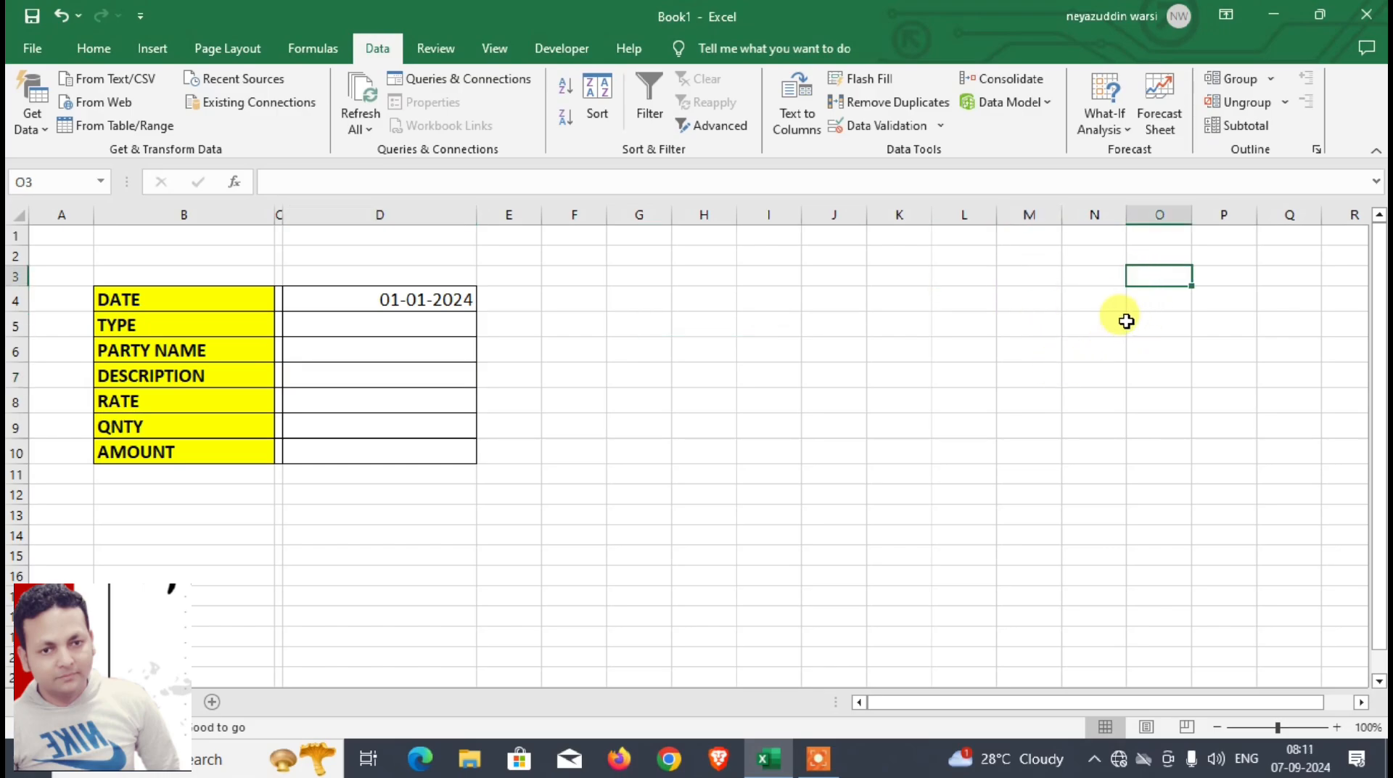
text(ITEM)
key(Return)
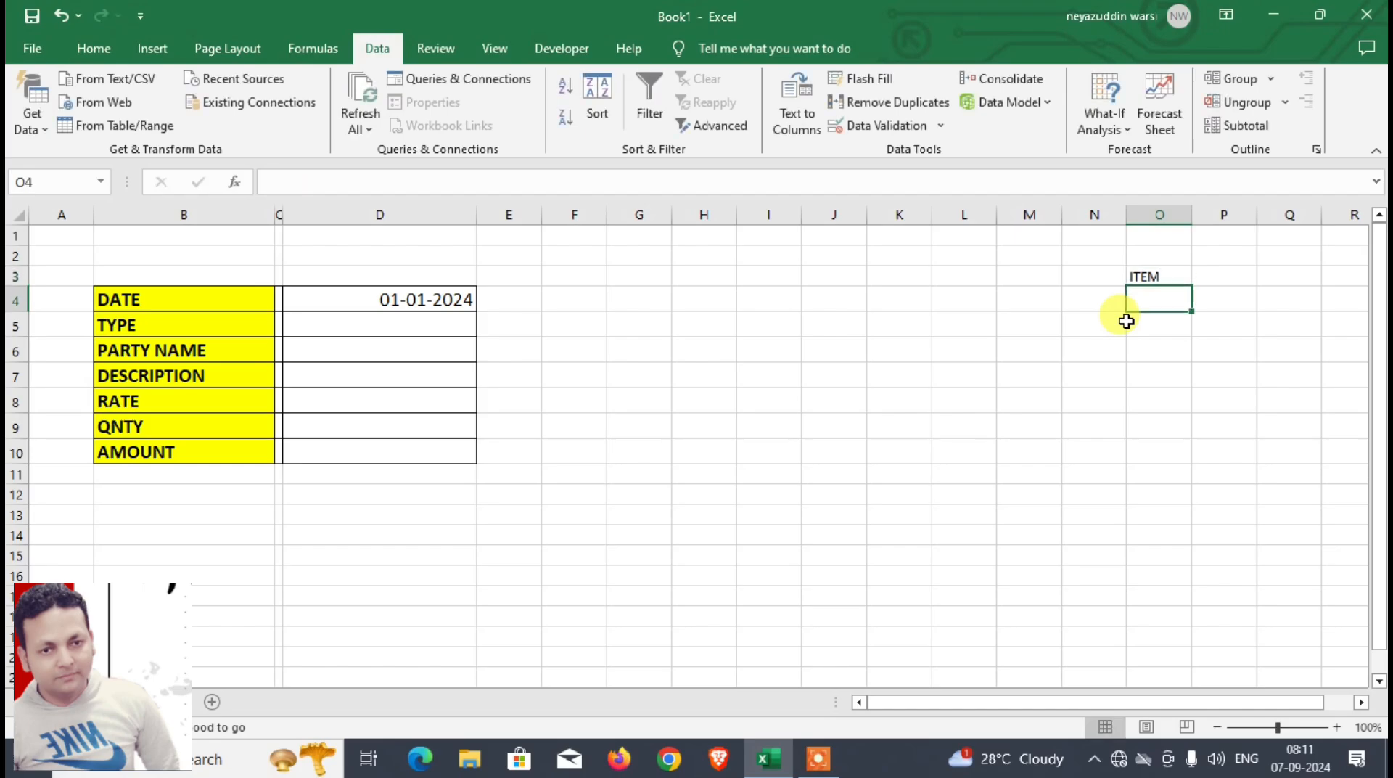
text(SHIRT)
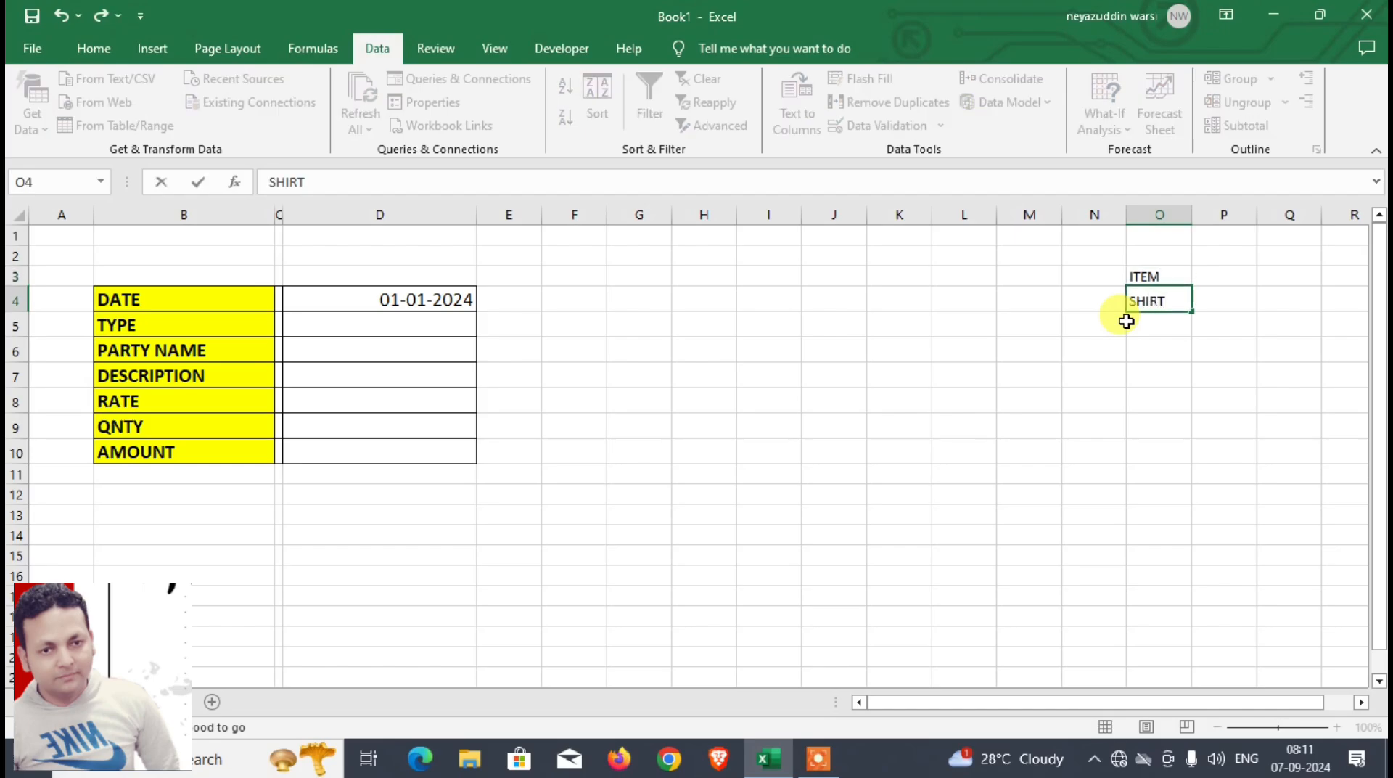
key(Return)
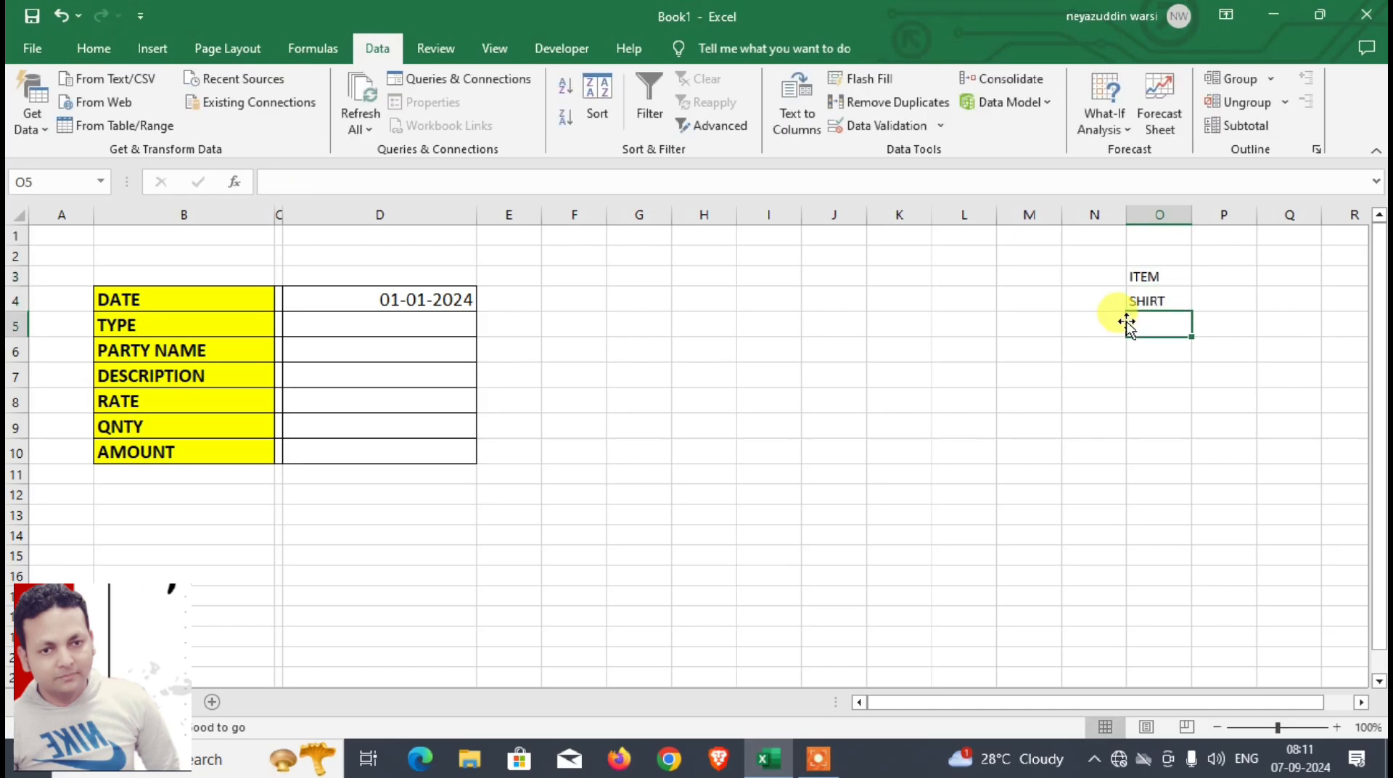
text(T-SHIRT)
key(Return)
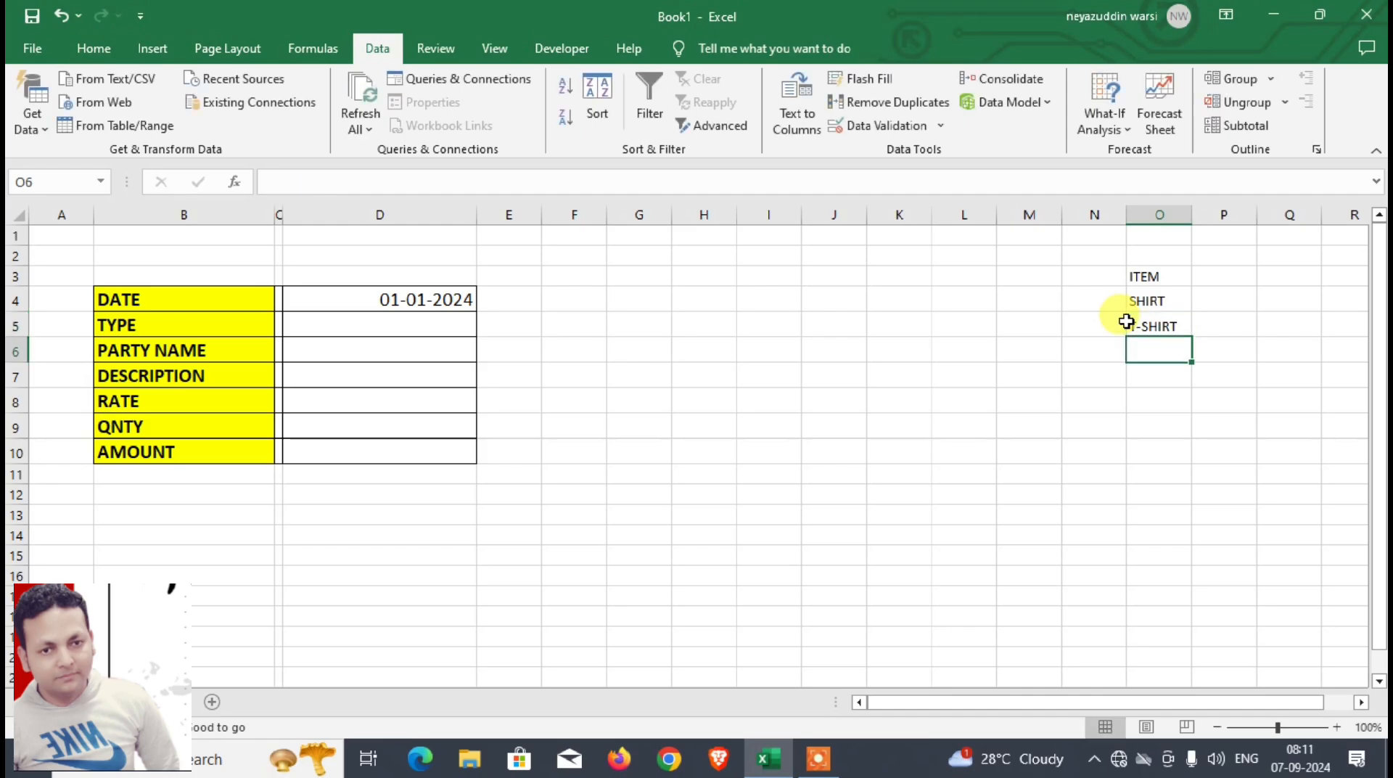
text(JEANS)
key(Return)
text(TROUSER)
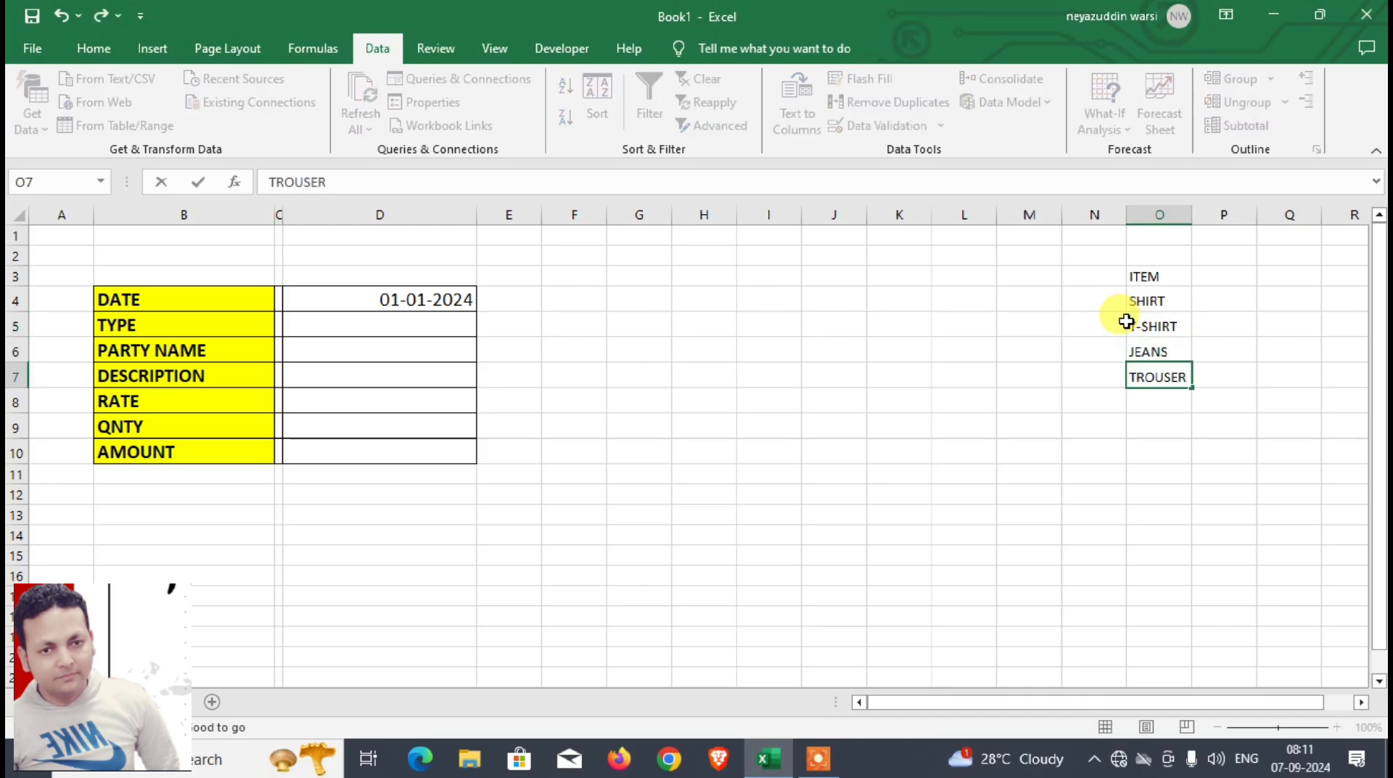
key(Return)
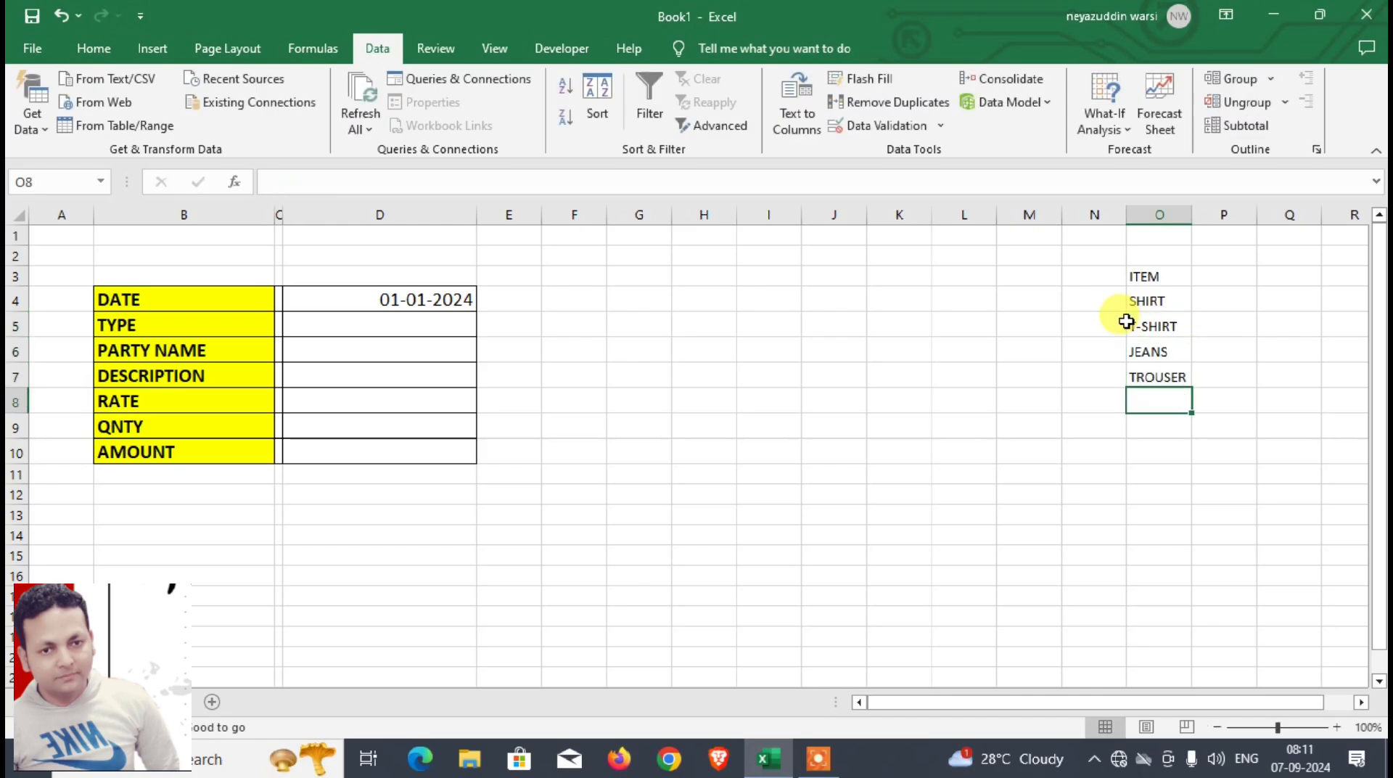
drag(1171, 305, 1163, 373)
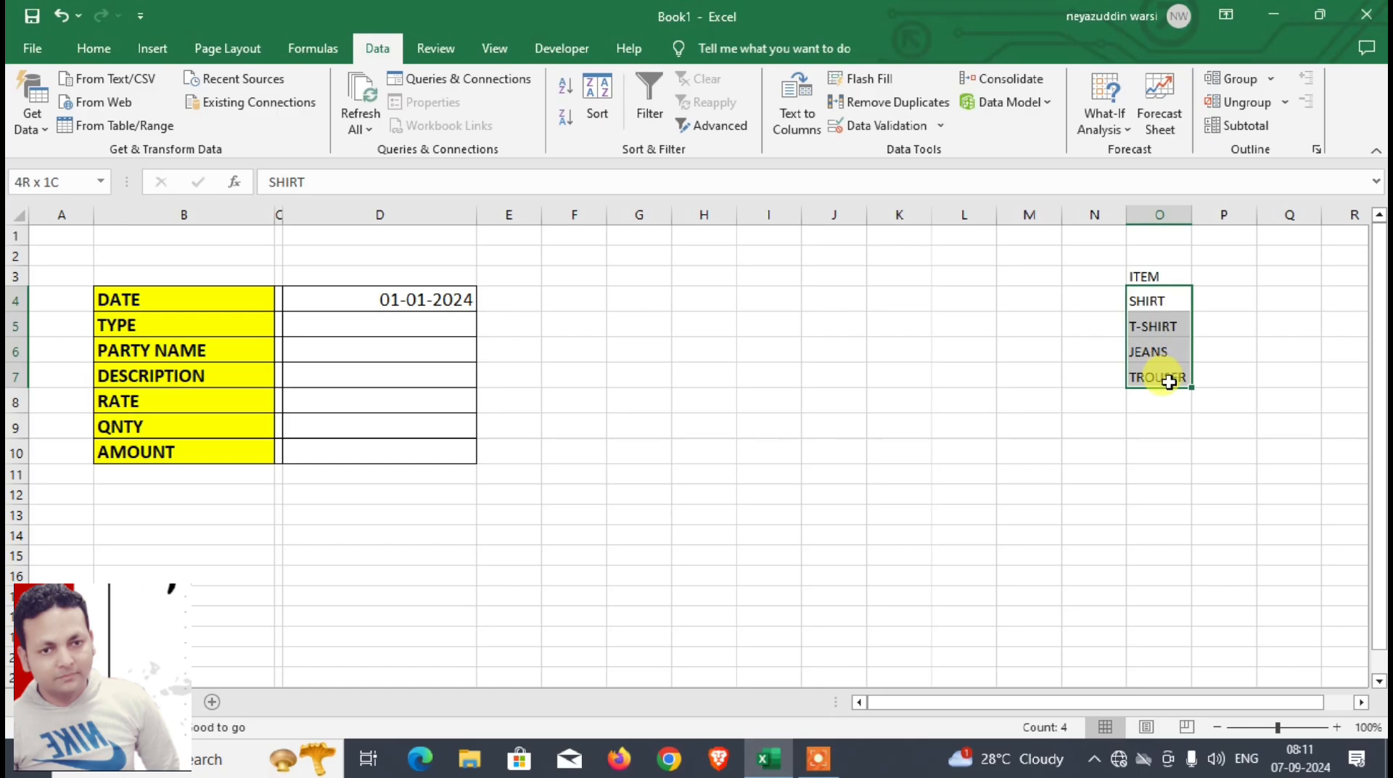
click(53, 181)
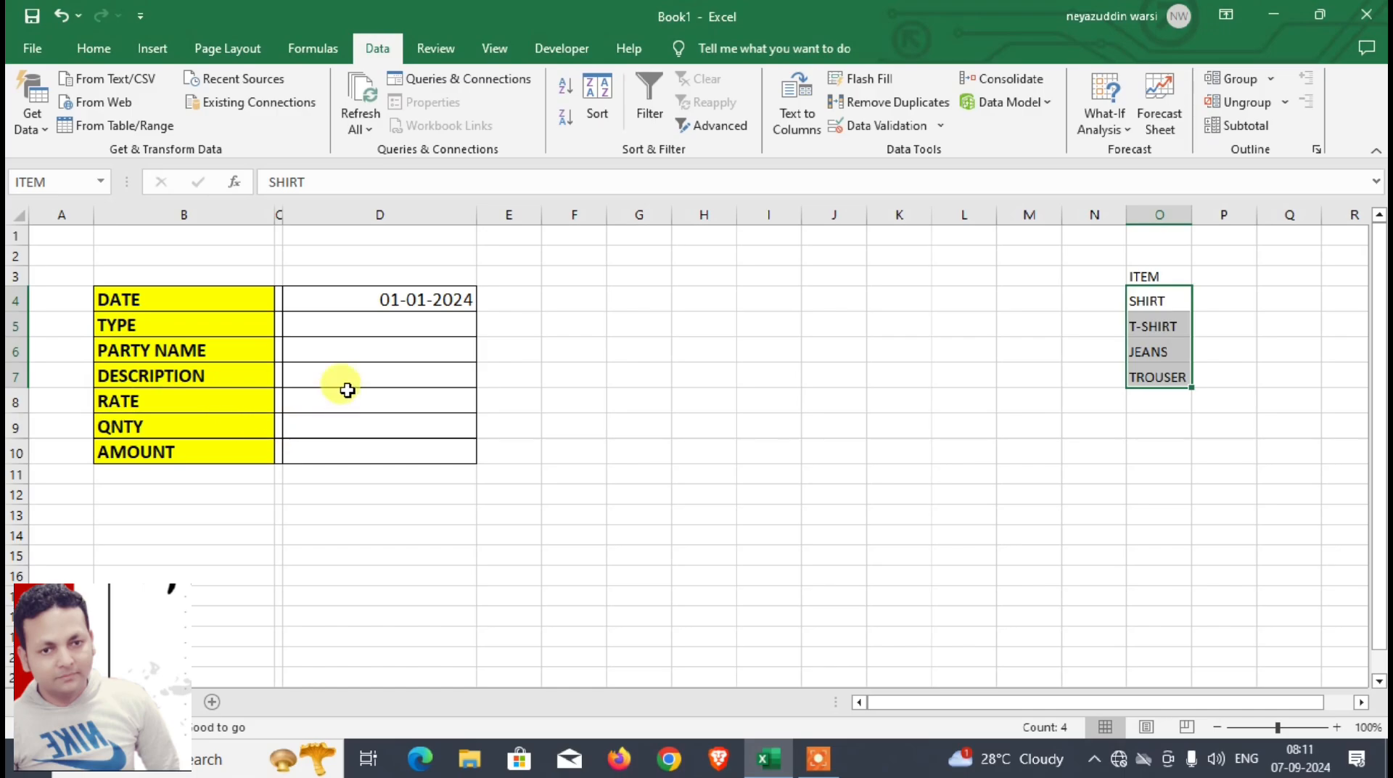
Step: Choose PURCHASE as the type in D5 and enter the party's name in D6
click(357, 324)
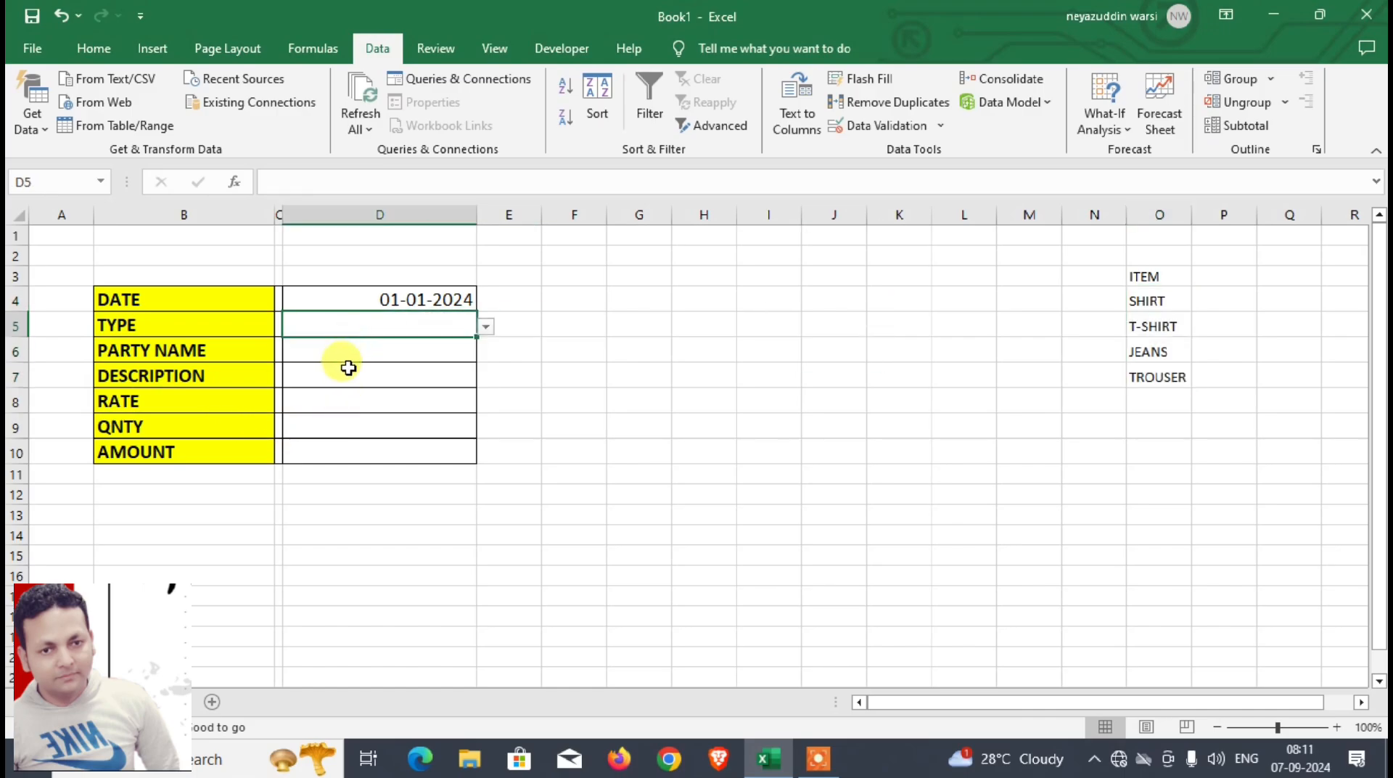
click(484, 327)
click(422, 345)
click(405, 354)
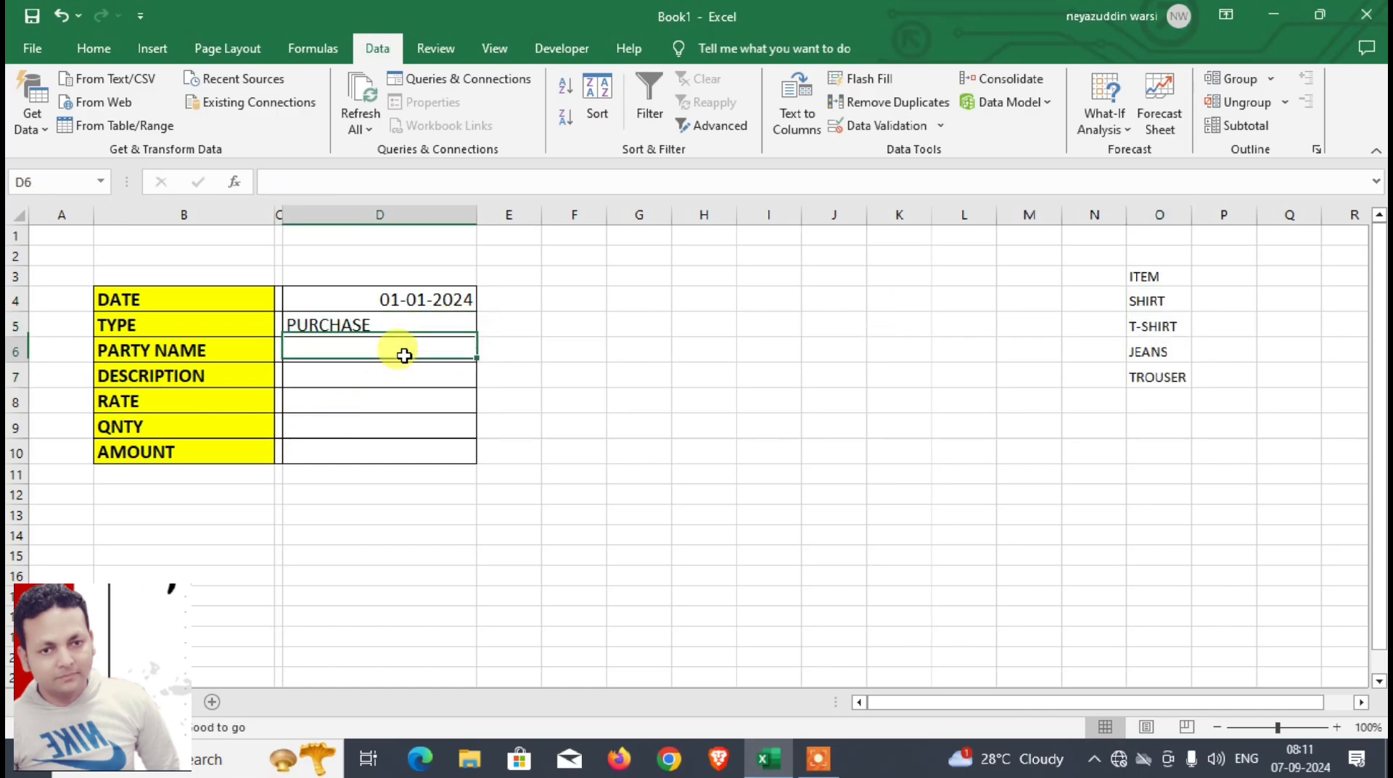
text(NAYAB)
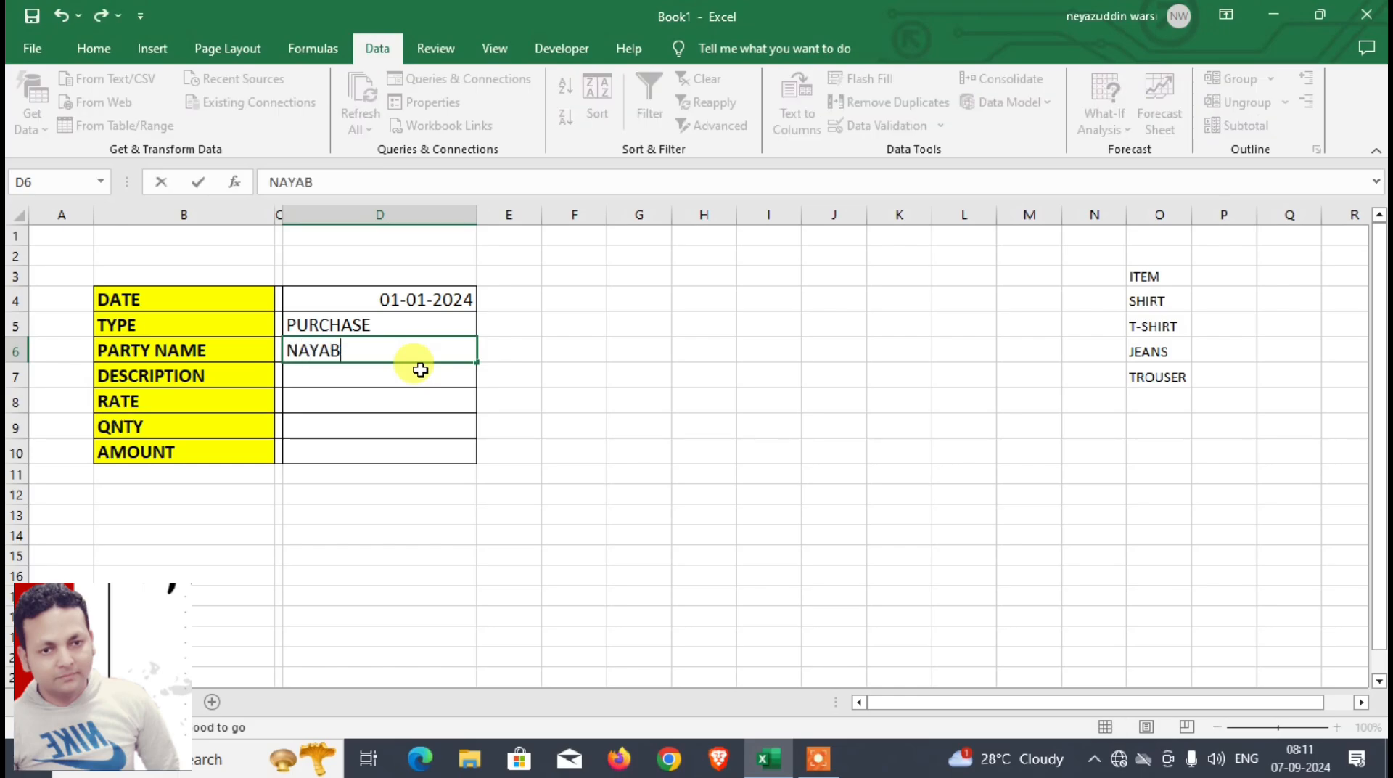
key(Return)
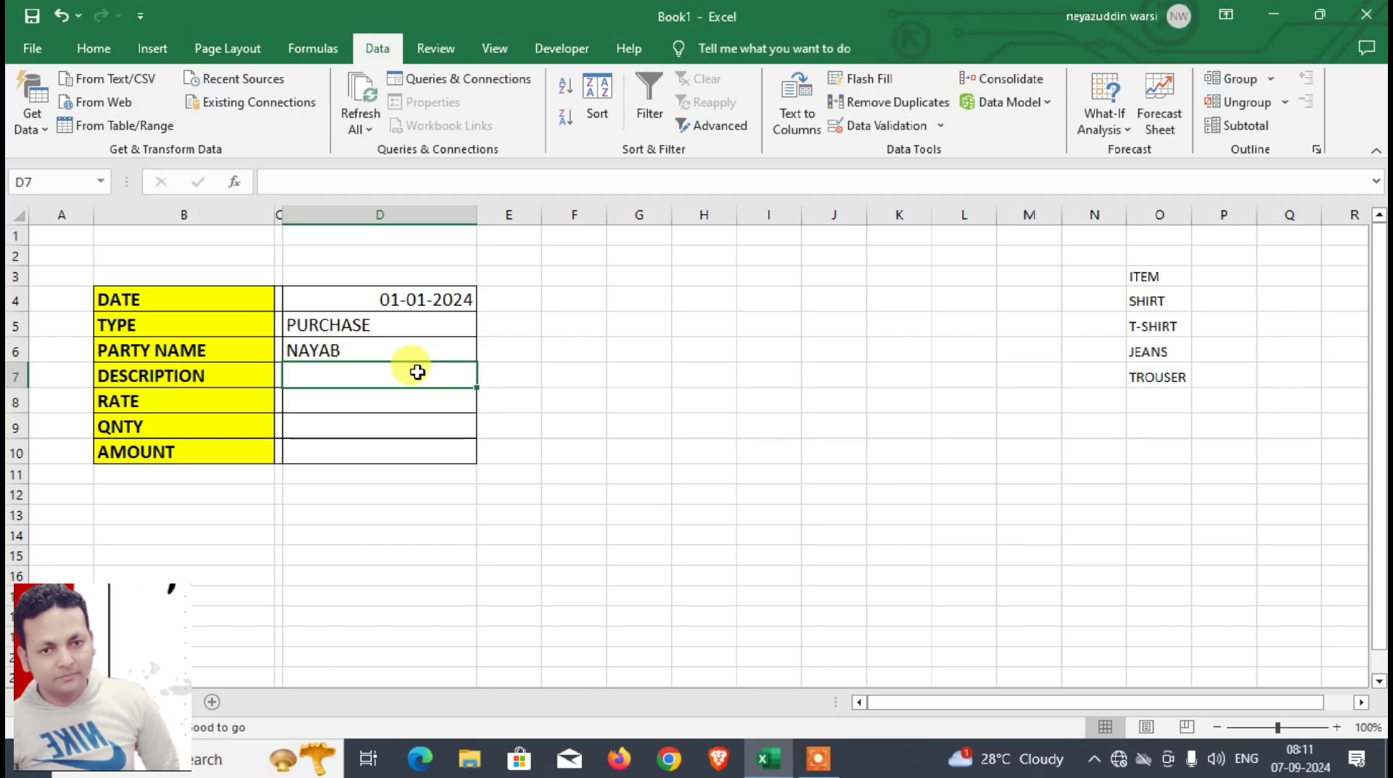
Step: Add a list data validation to the DESCRIPTION cell D7 with the ITEM named range as its source
click(879, 125)
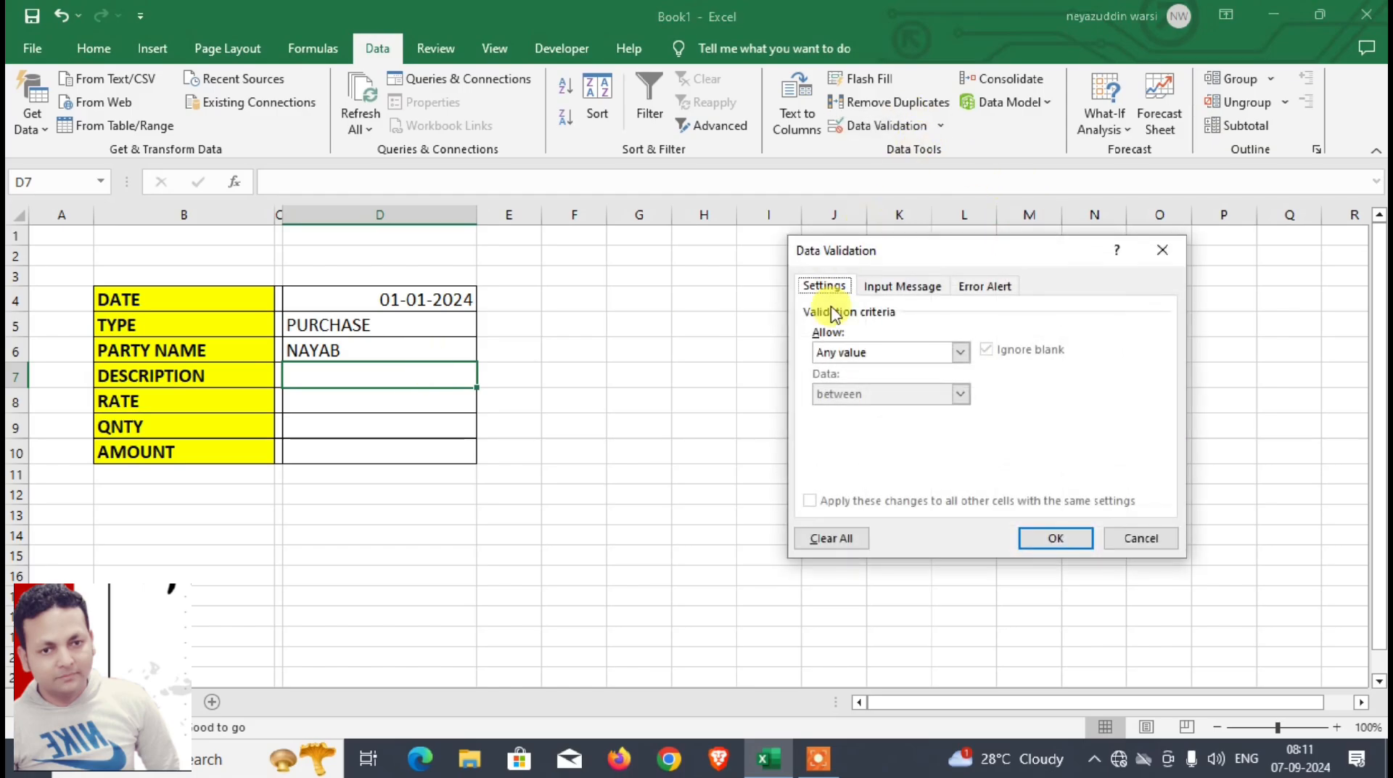
click(864, 353)
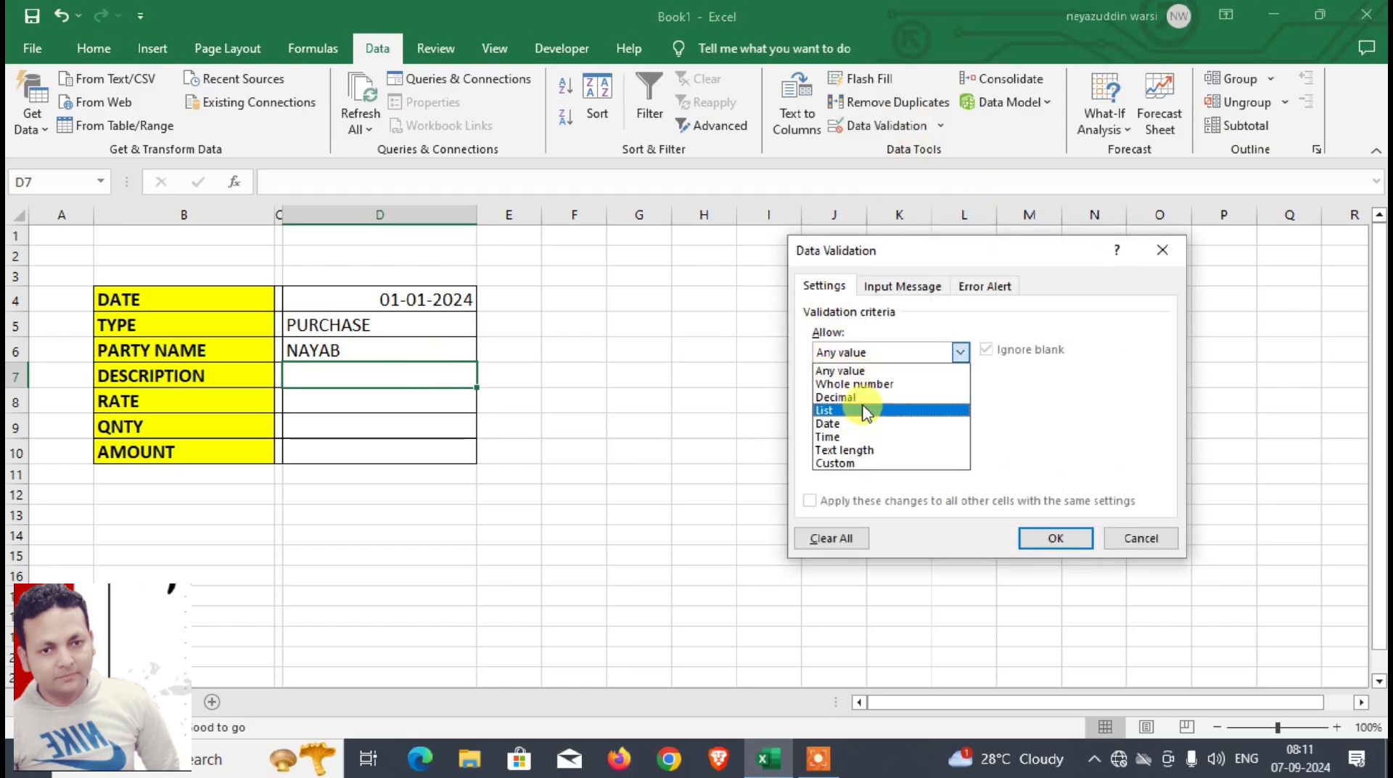
click(860, 415)
click(862, 435)
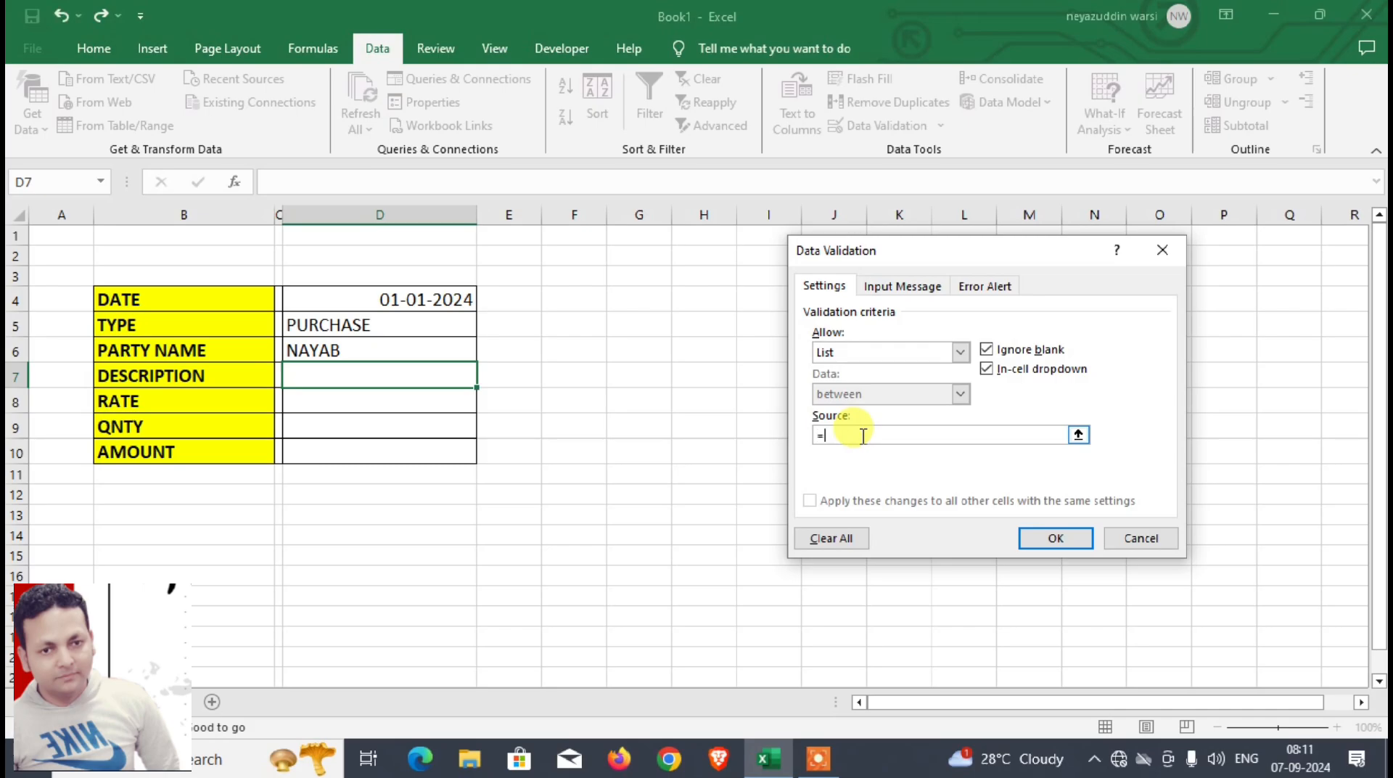
key(Return)
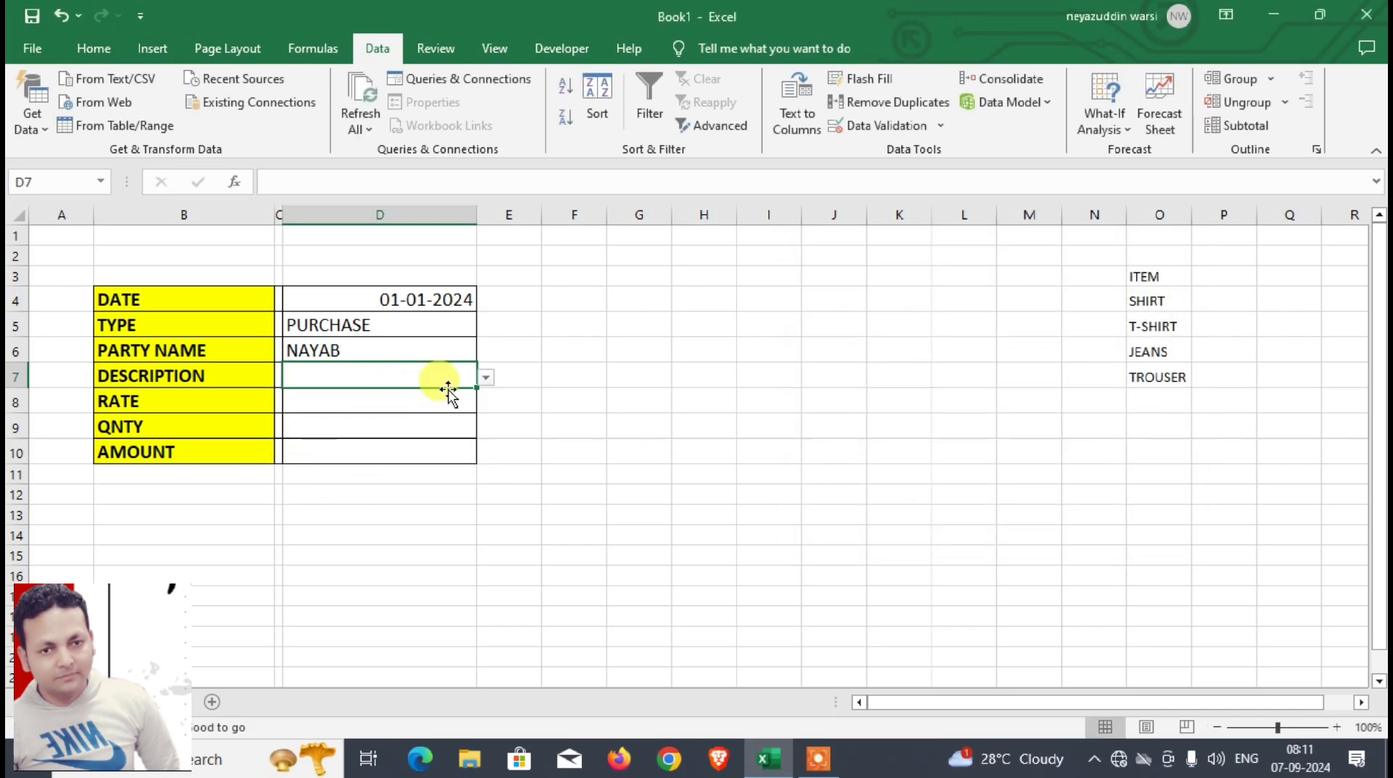
Step: Fill in the form with SHIRT as the description, a rate of 500 and a quantity of 10
click(486, 378)
click(392, 395)
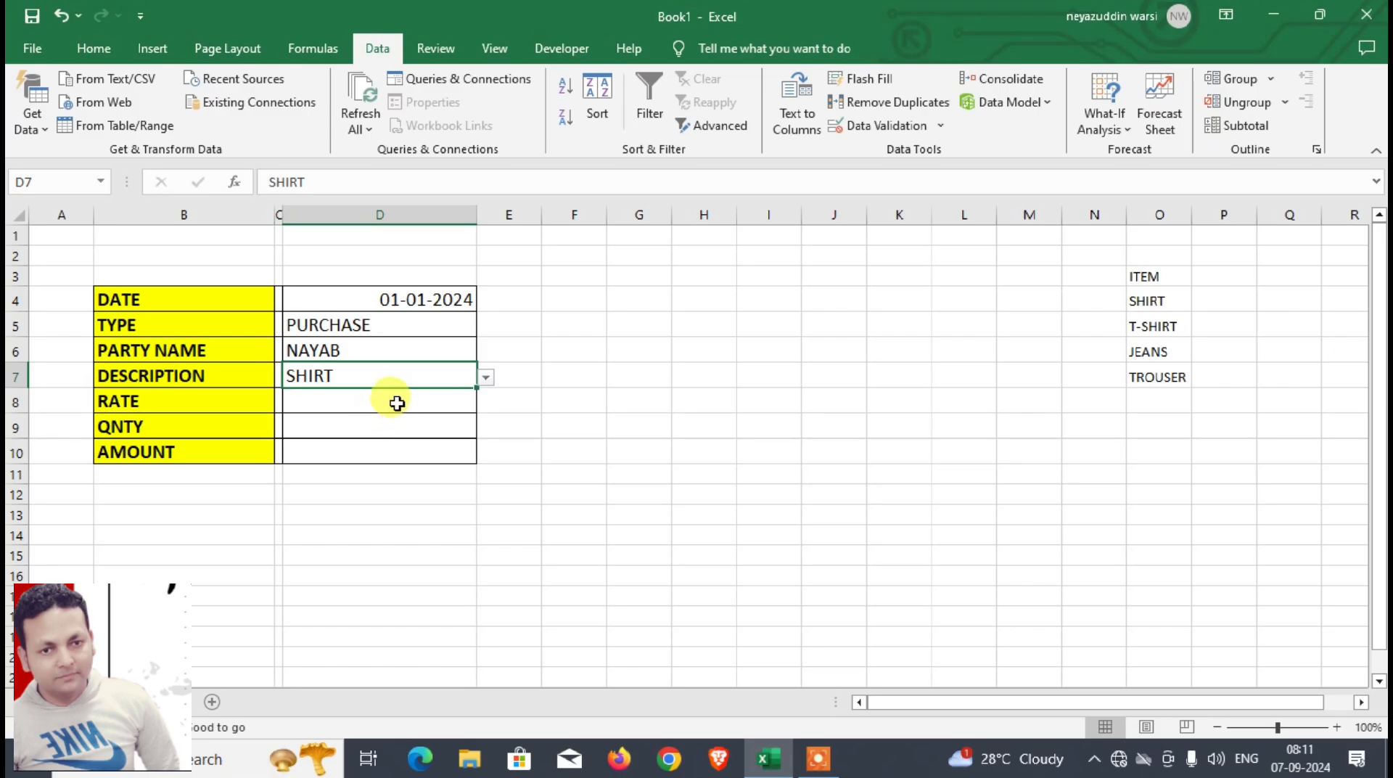
click(364, 398)
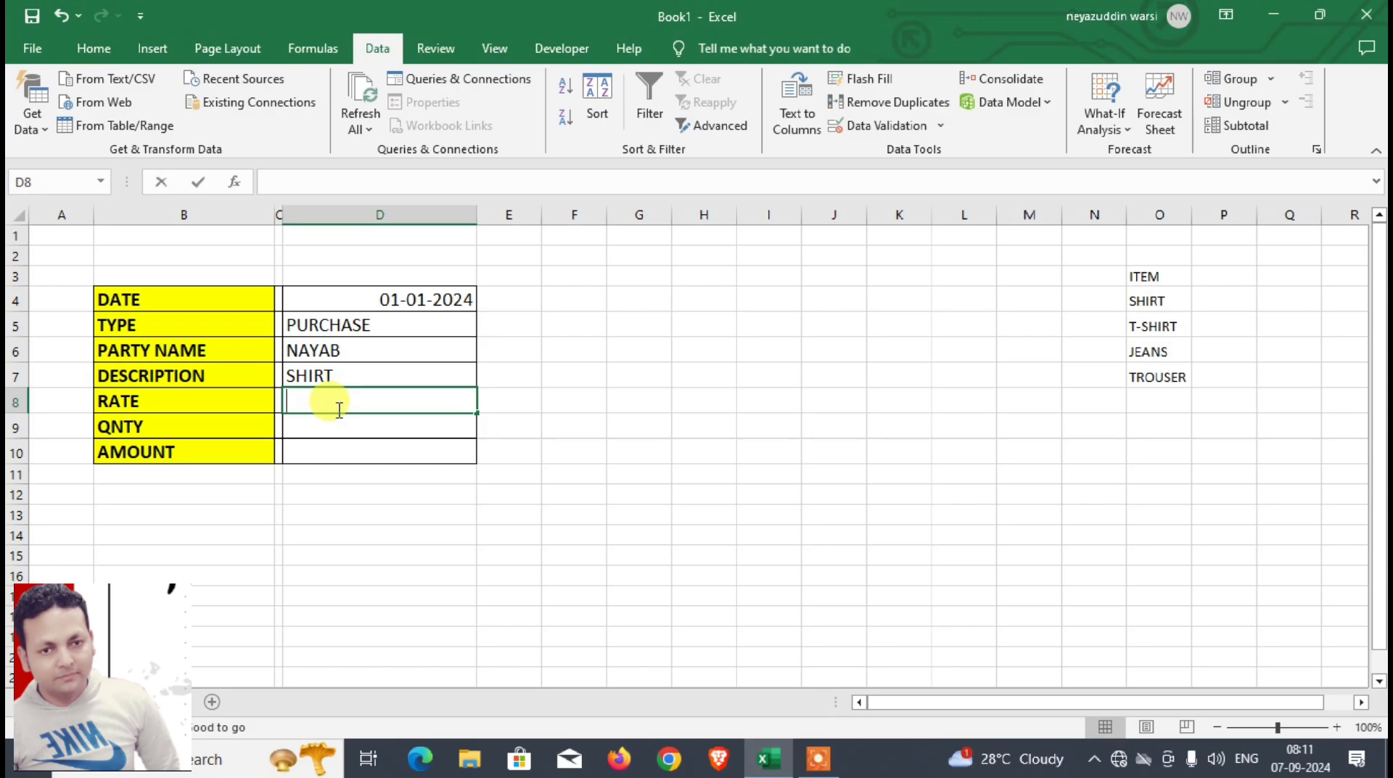
text(500)
key(Return)
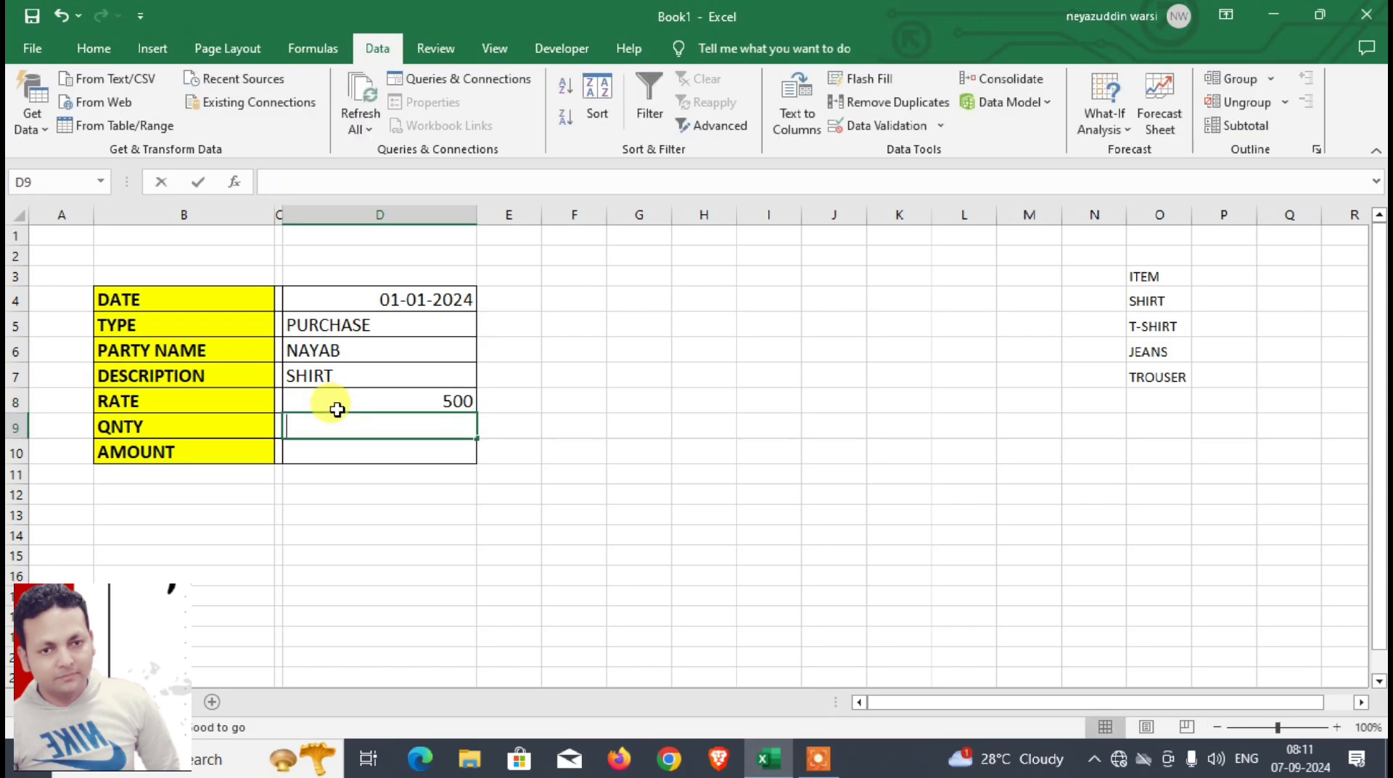
text(10)
key(Return)
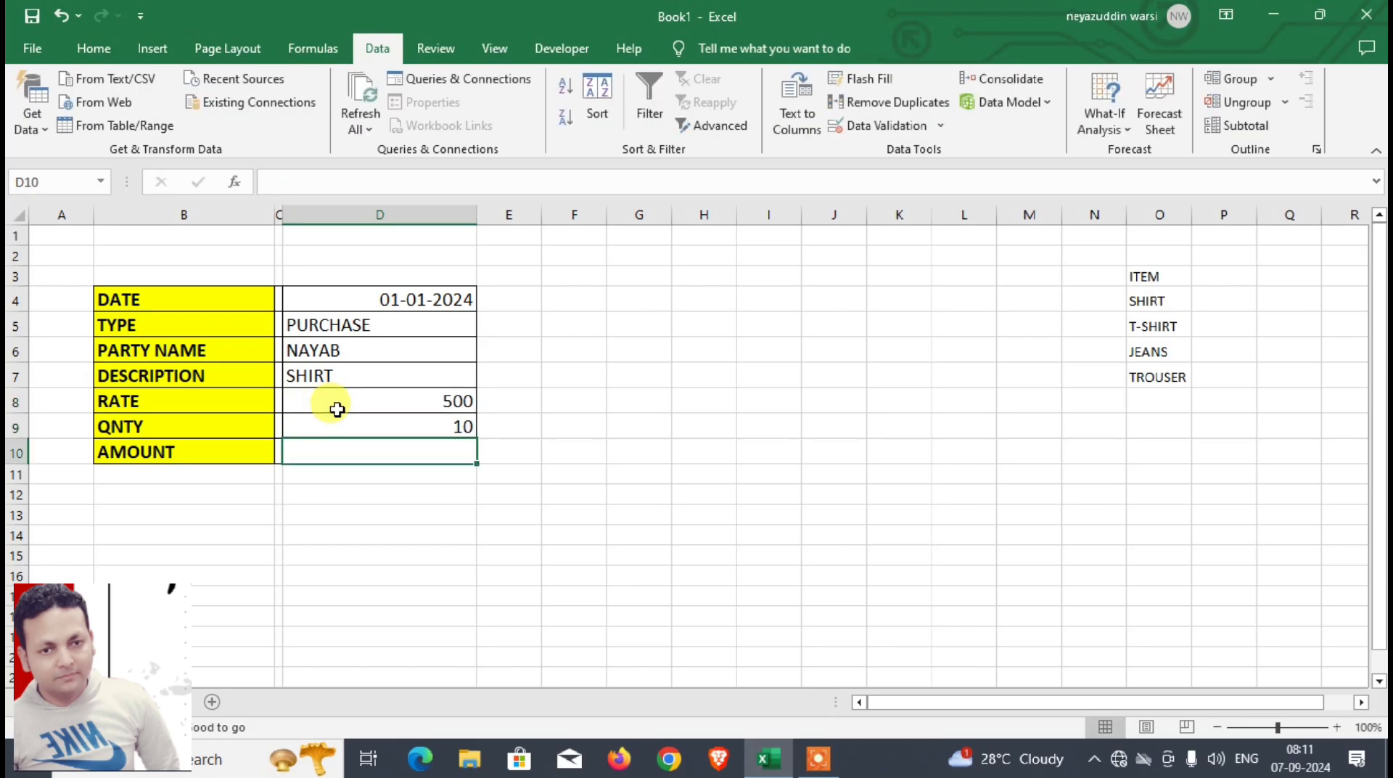
Step: Calculate the amount in D10 with the formula =D8*D9
text(=)
click(338, 410)
text(*)
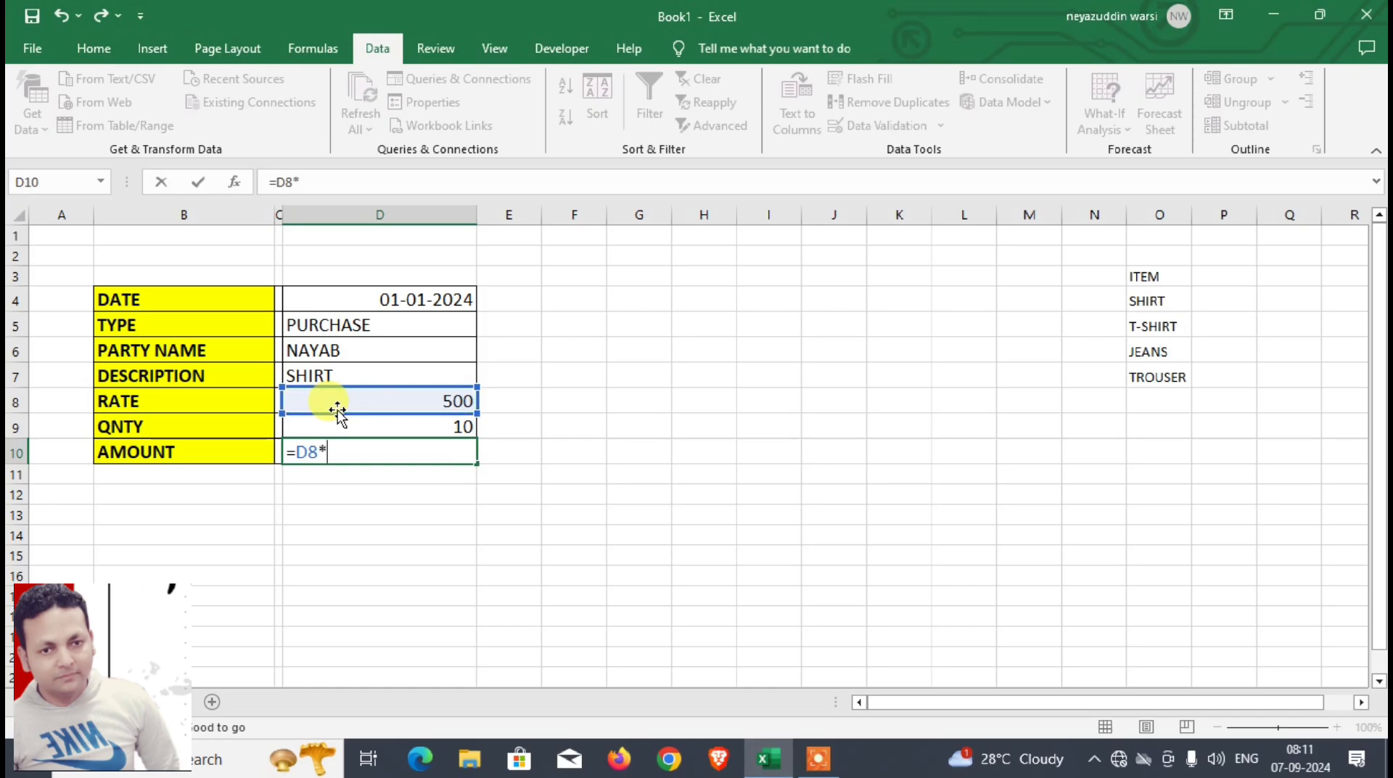
click(338, 418)
key(Return)
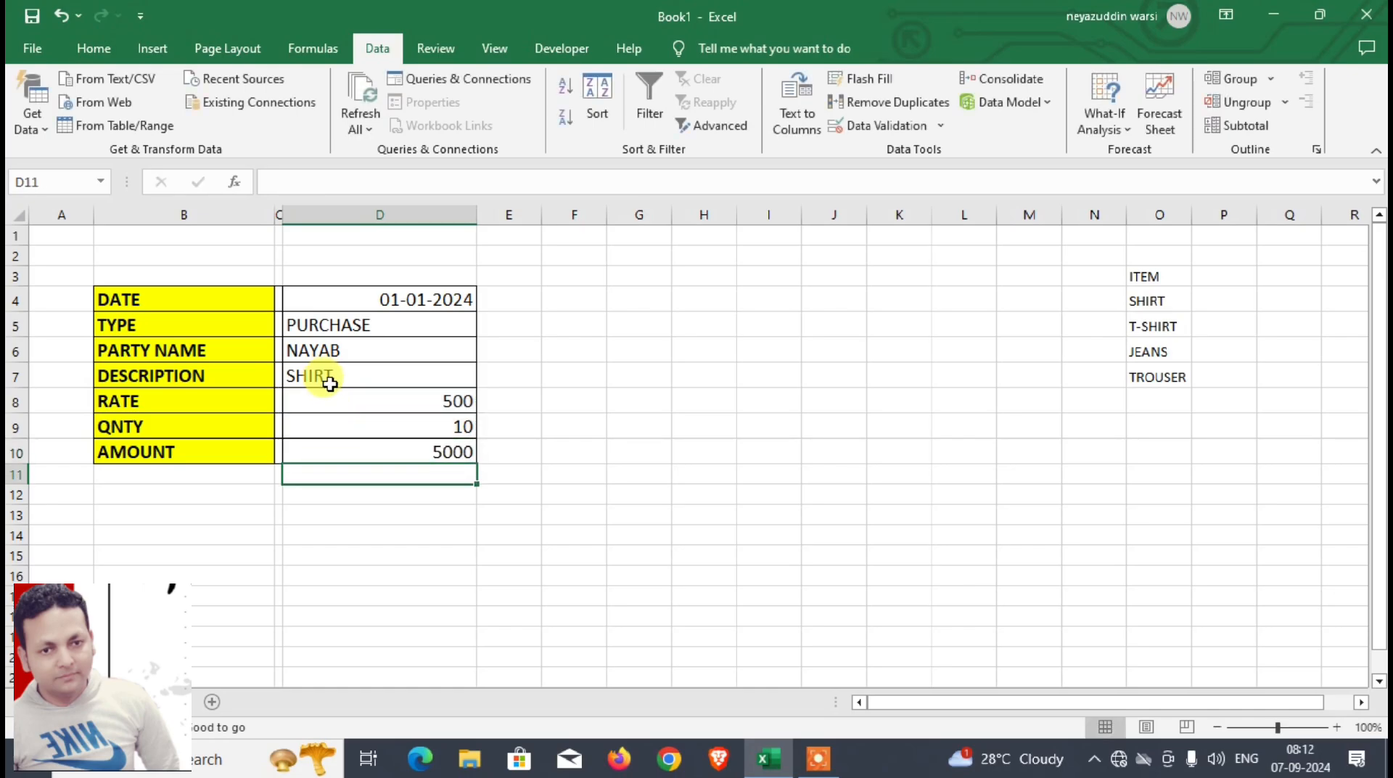
Step: Make the form entries in D4:D10 bold
drag(341, 399, 355, 446)
click(366, 424)
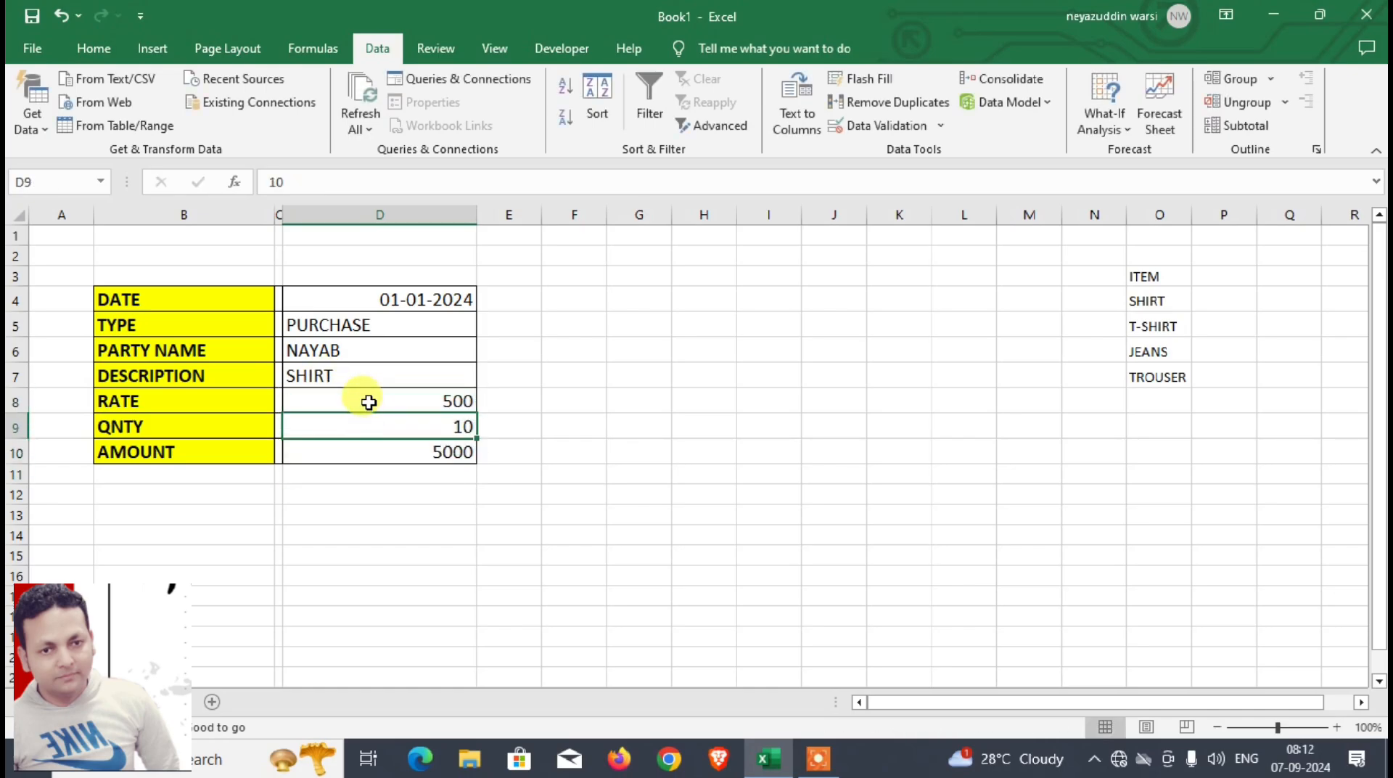
drag(366, 302, 366, 446)
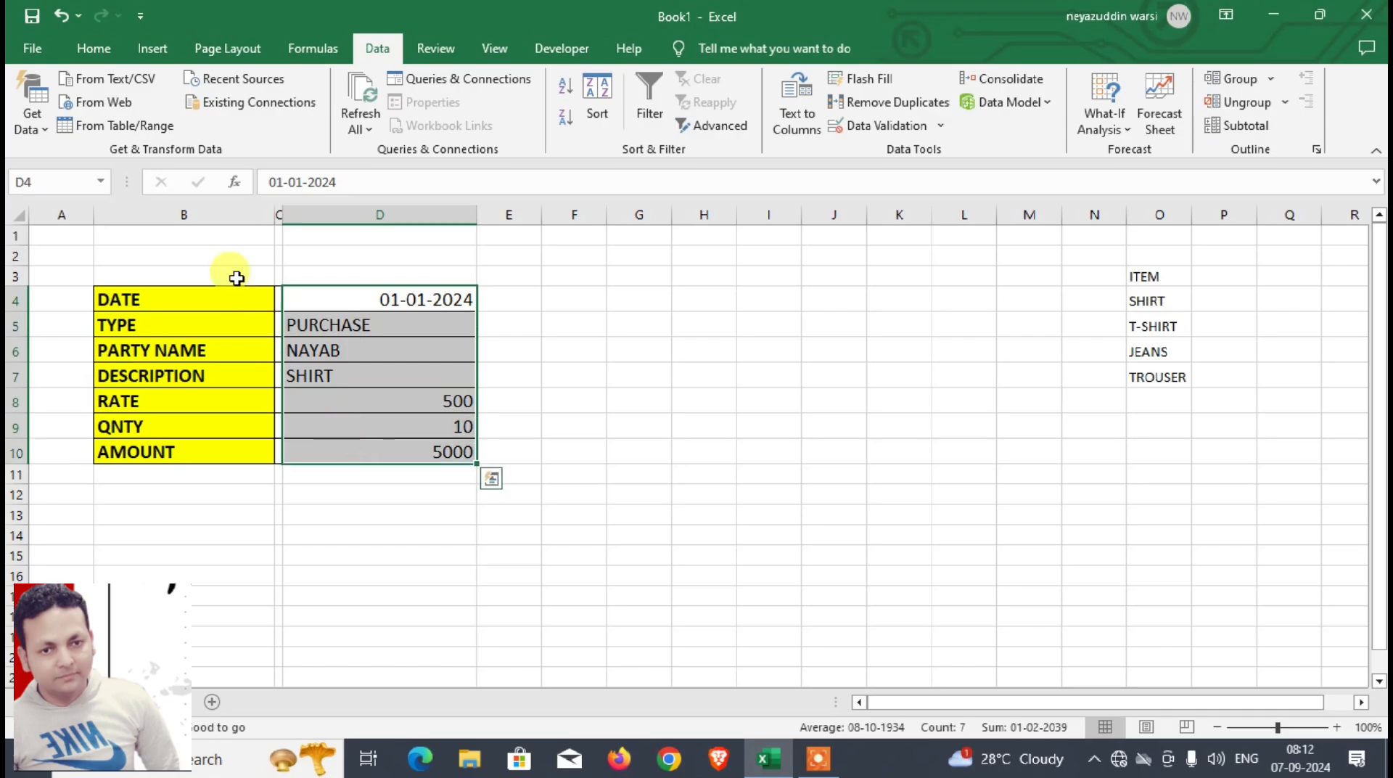
key(ctrl+b)
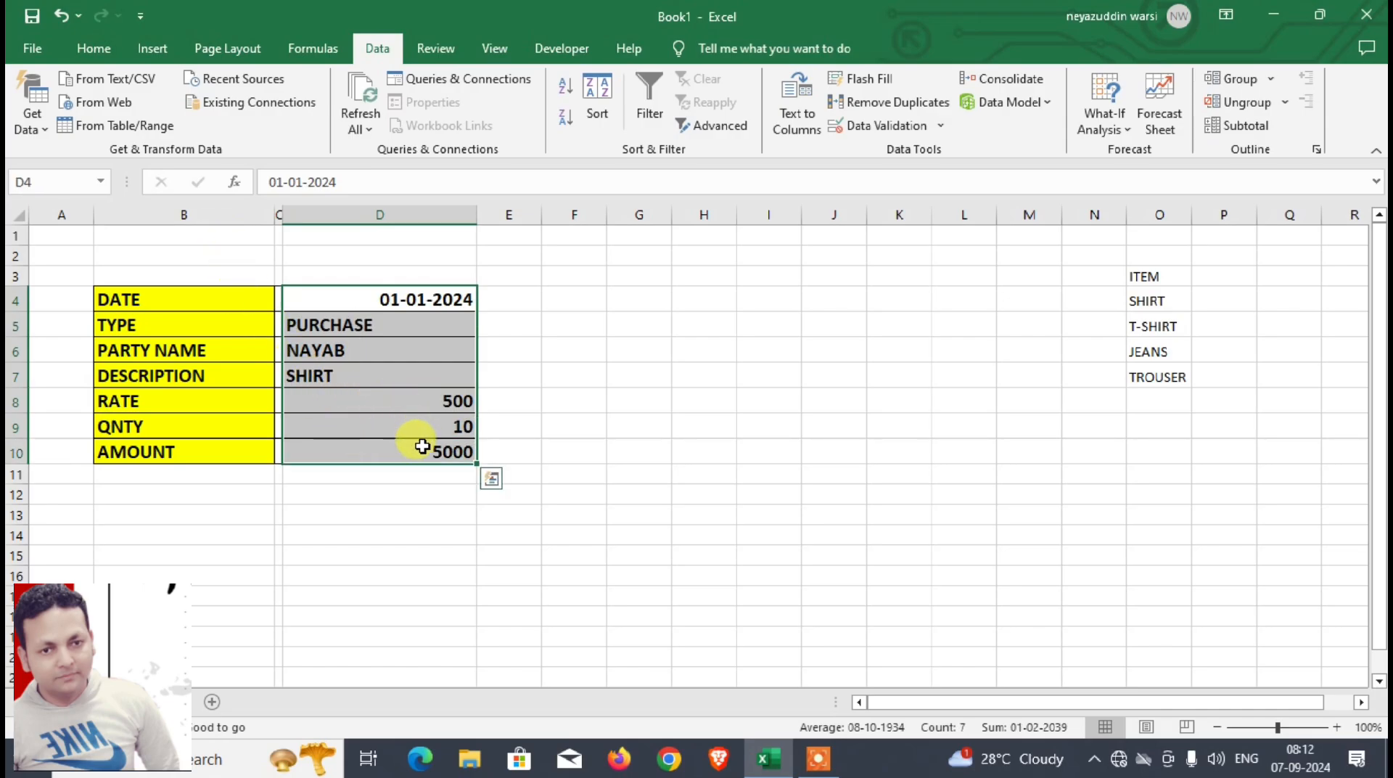
Step: Apply the rupee Accounting number format to the RATE cell D8 and the AMOUNT cell D10
click(413, 403)
click(97, 42)
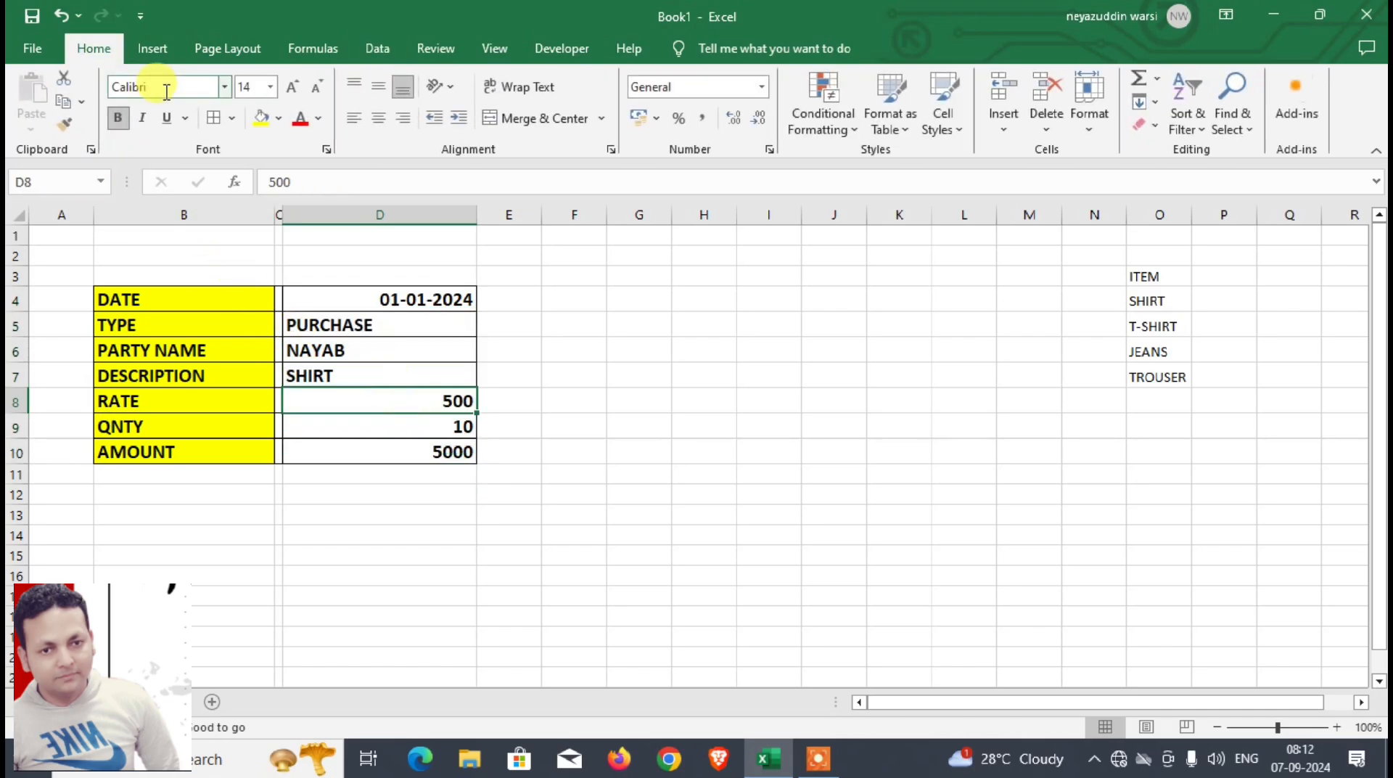
click(641, 118)
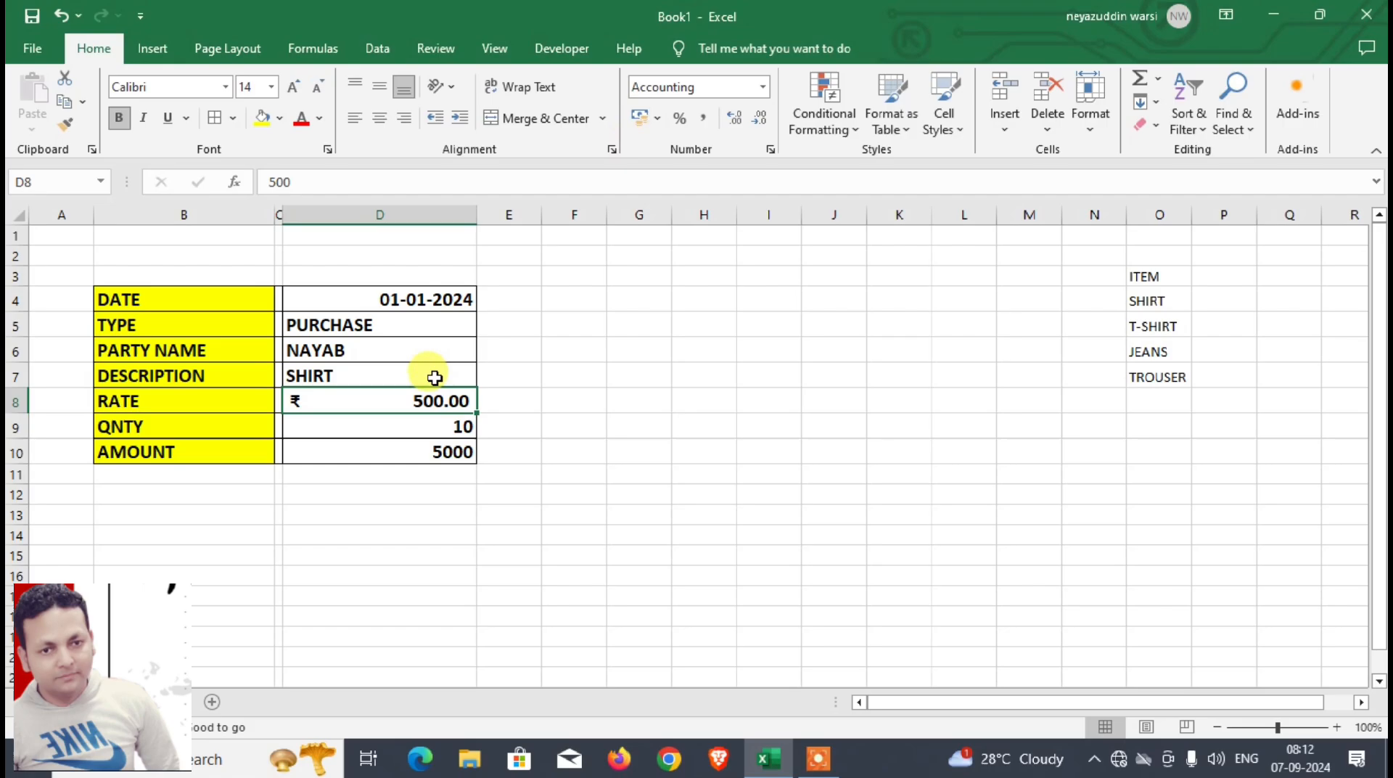
click(435, 448)
click(642, 118)
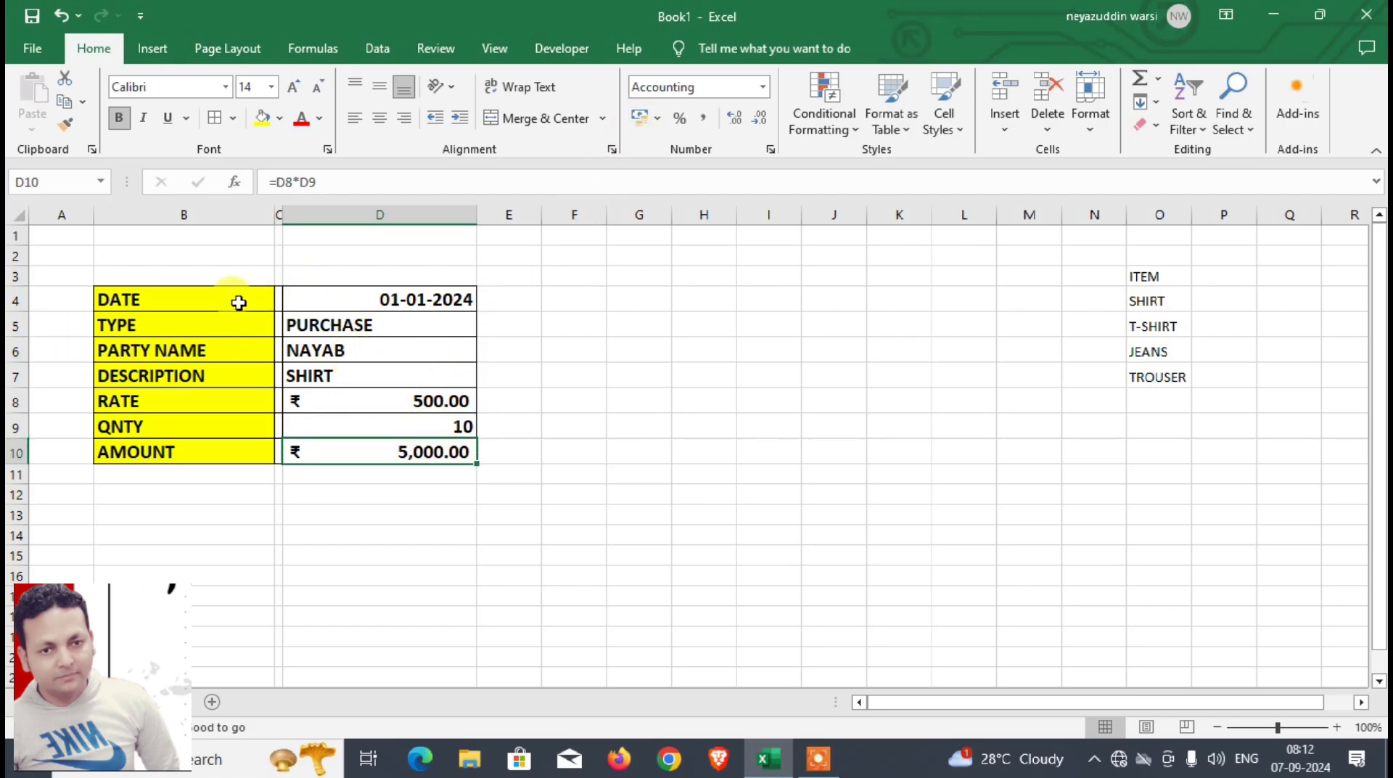
Step: Copy the form labels in B4:B10 and paste them transposed into a new sheet starting at B4
drag(237, 301, 243, 455)
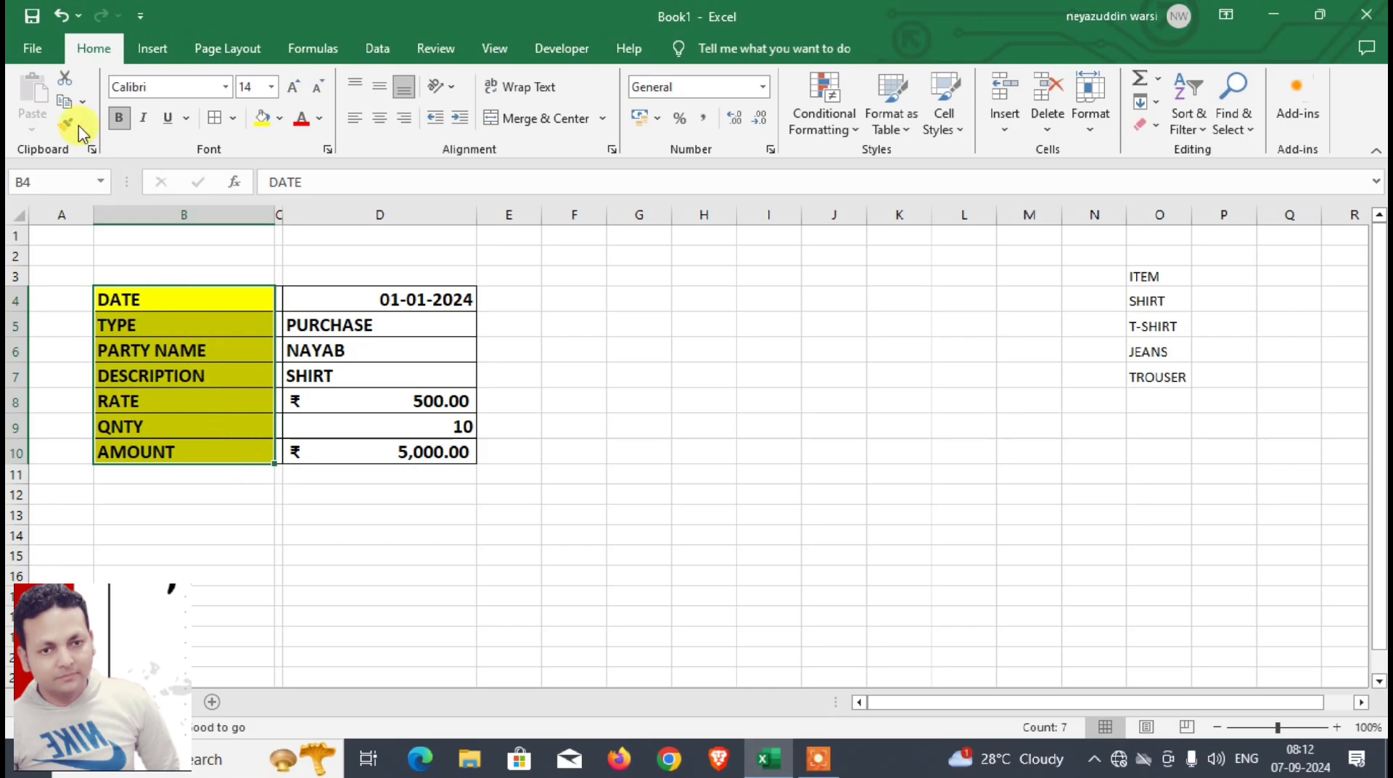
click(66, 106)
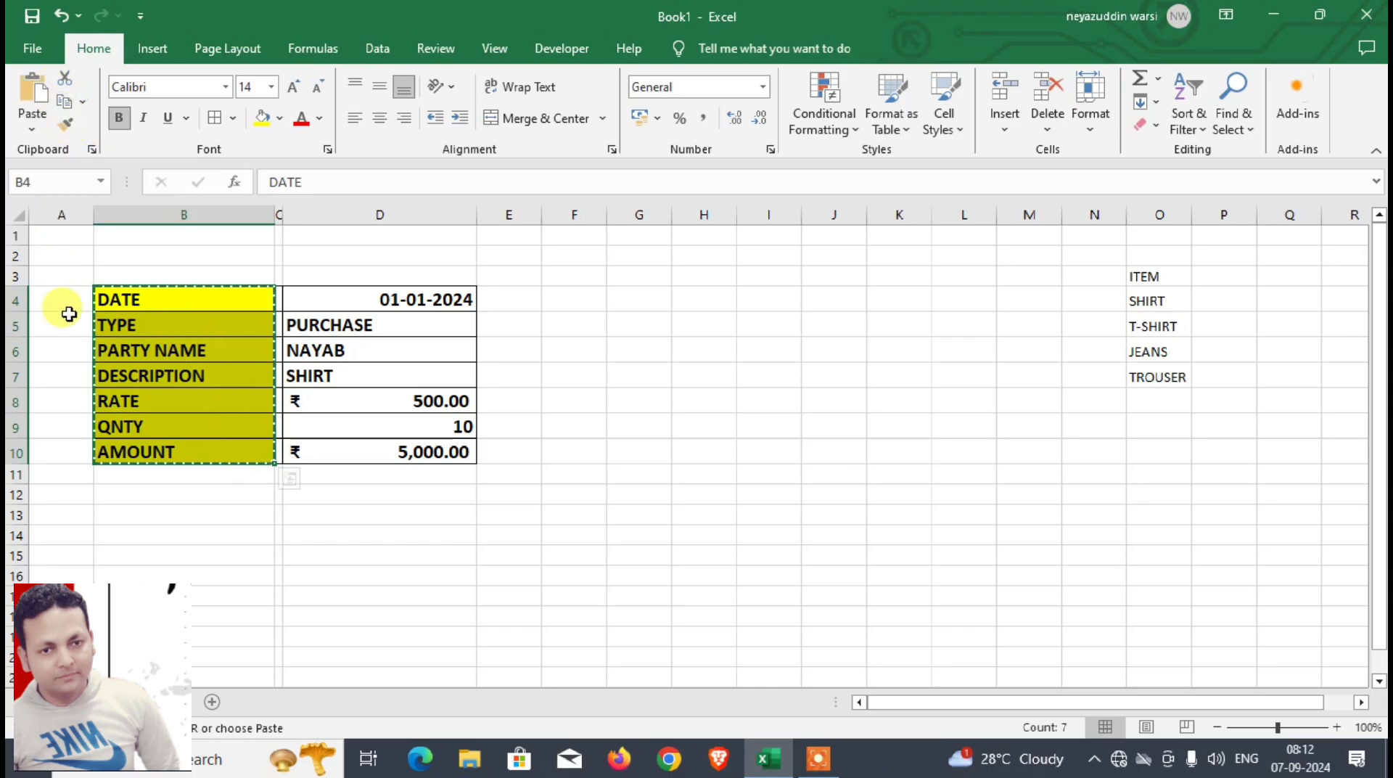
click(212, 701)
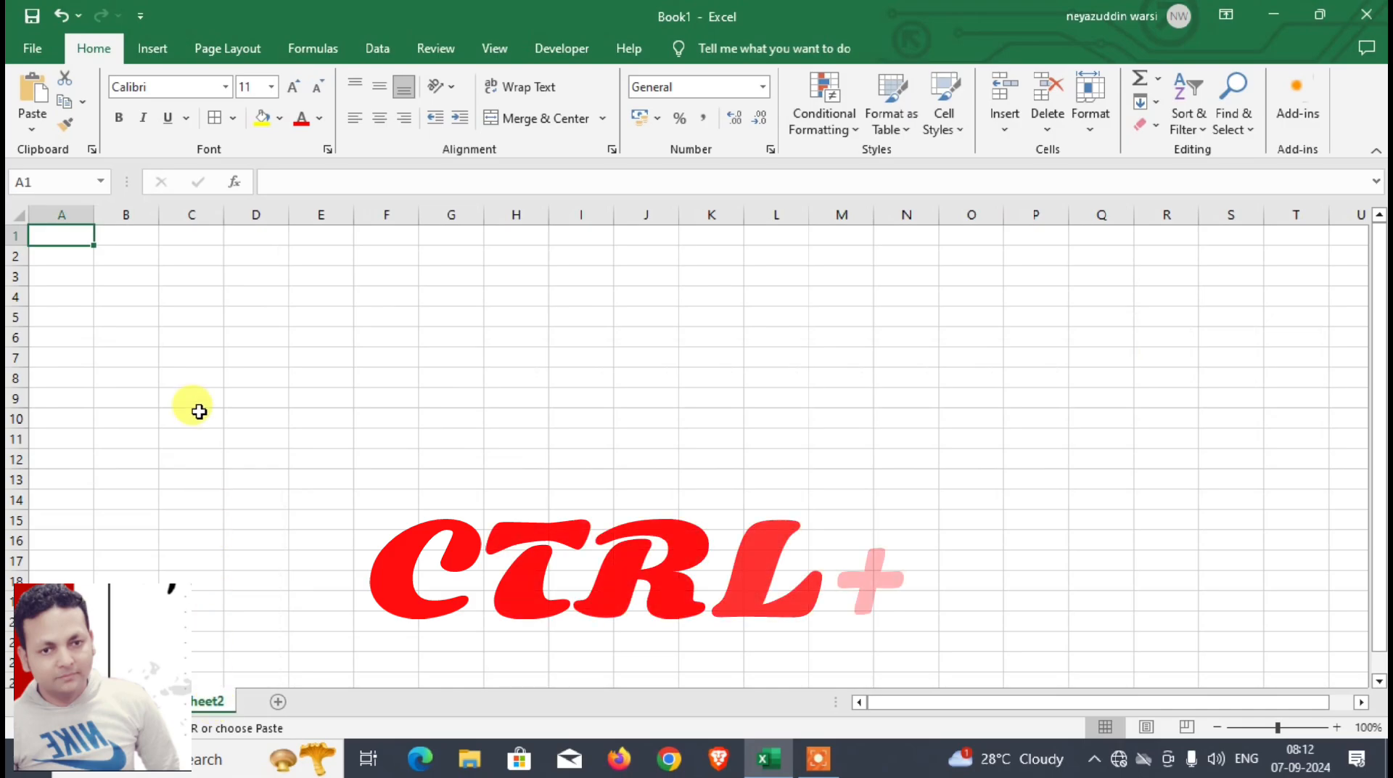
click(143, 298)
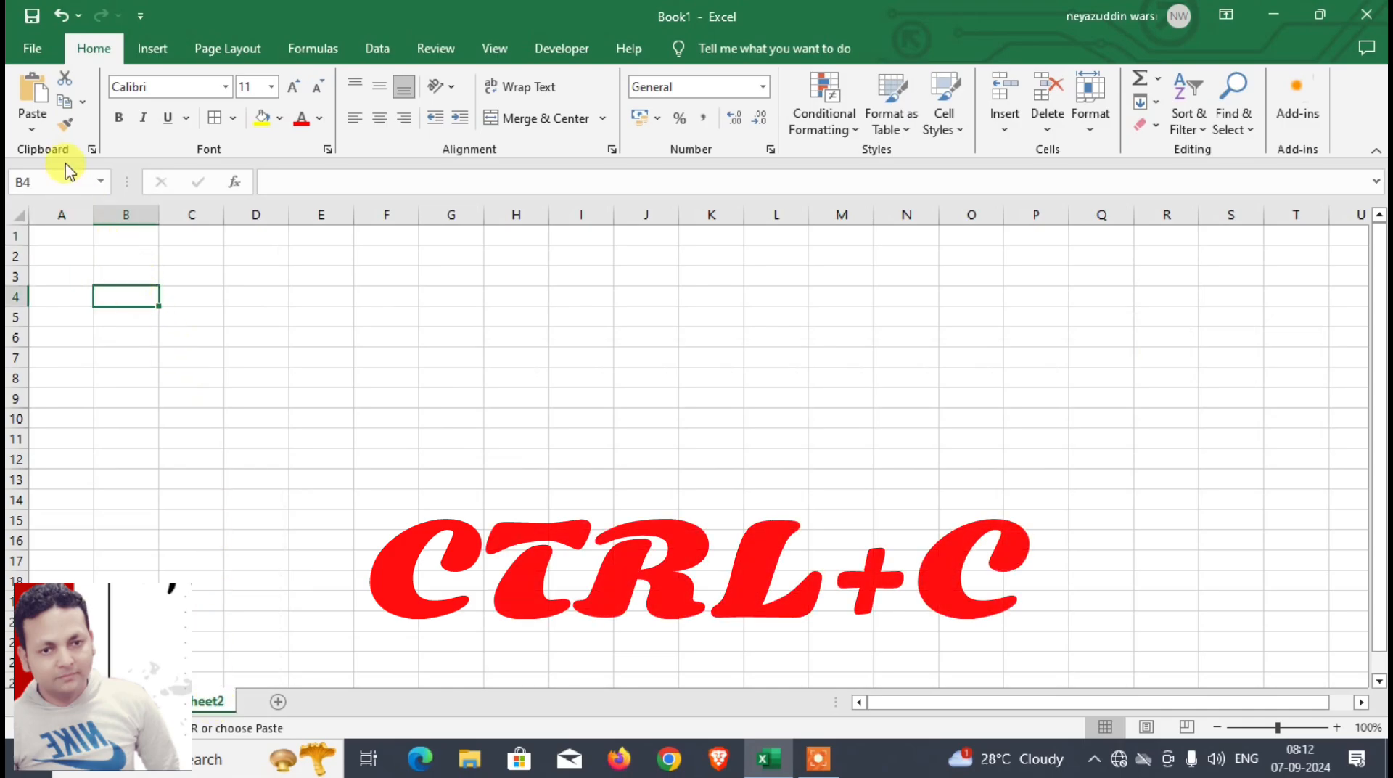
click(33, 131)
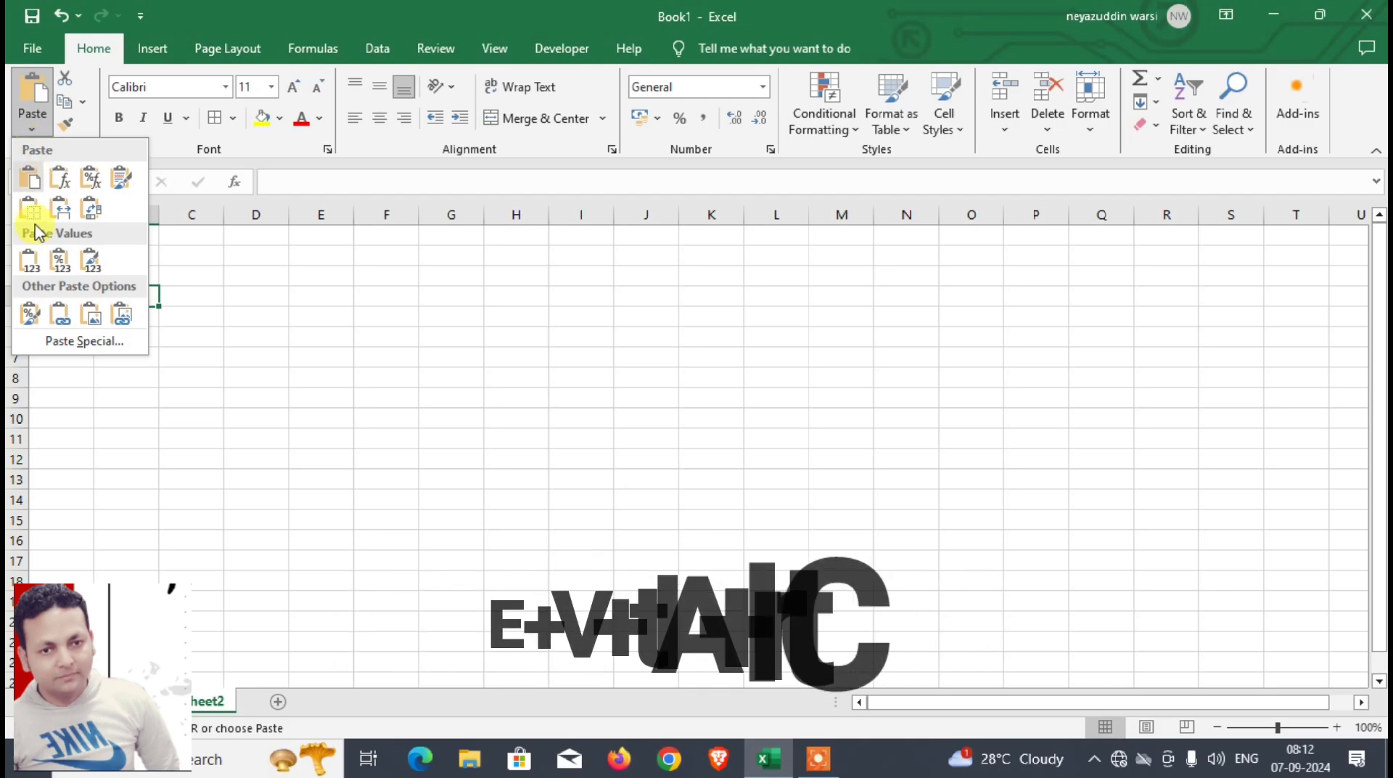
click(58, 341)
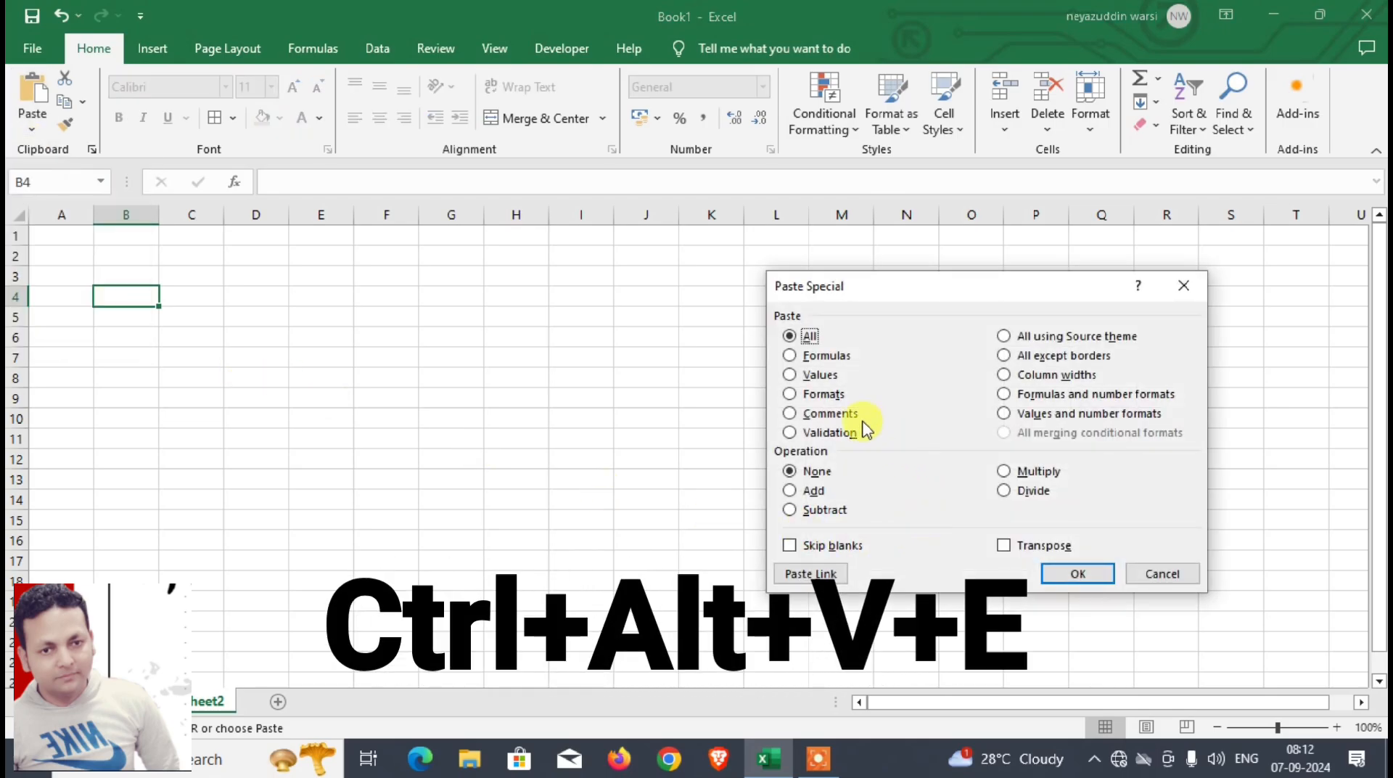
click(1037, 550)
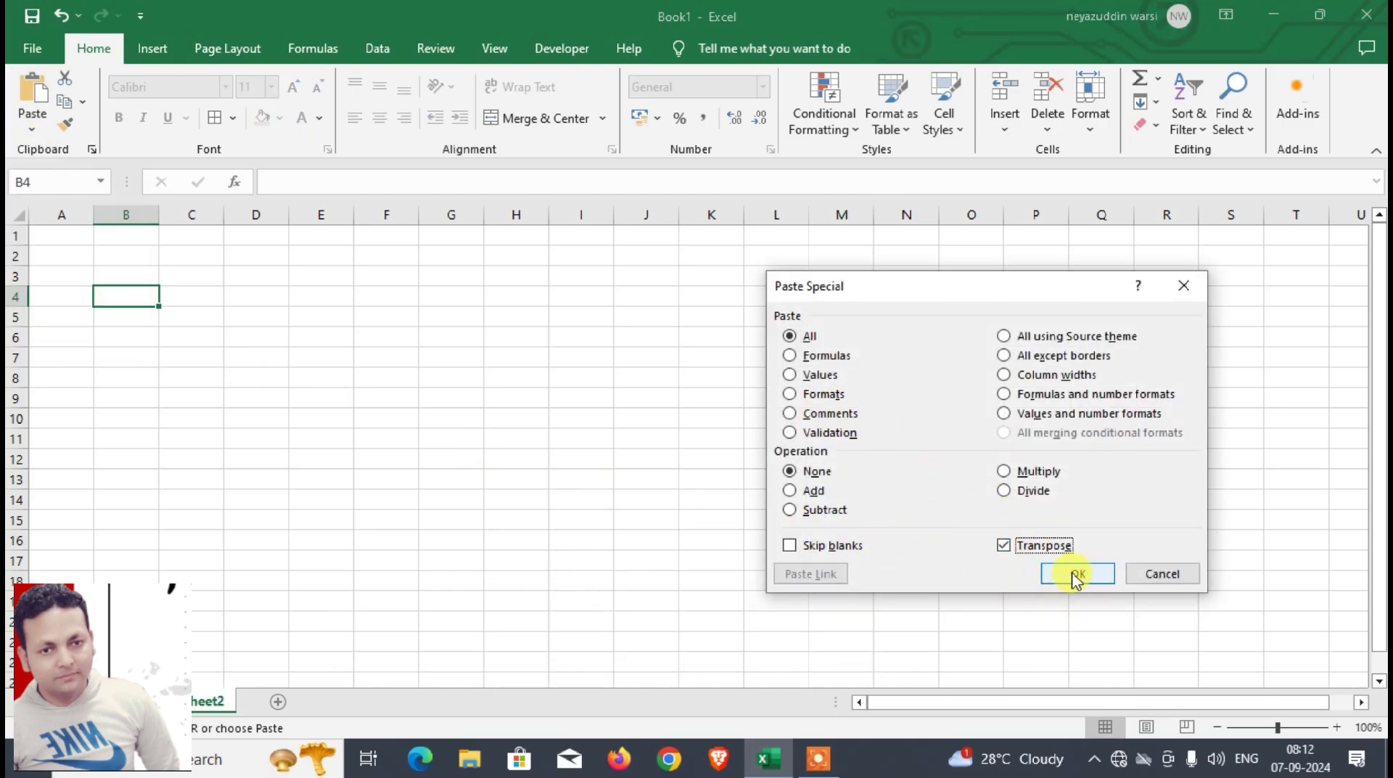
click(1074, 574)
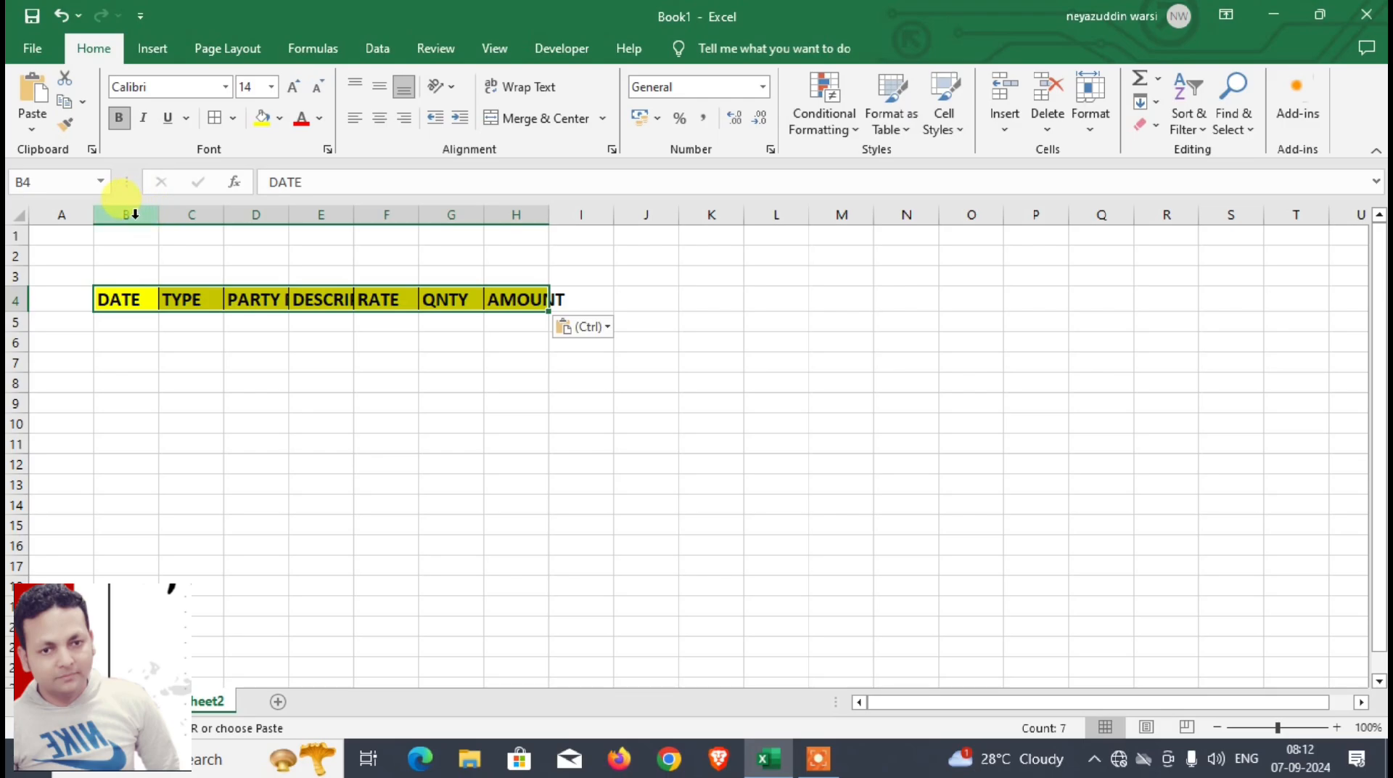
Step: Widen columns B to H to fit the header labels and center the headers in B4:H4
drag(159, 215, 992, 215)
drag(450, 215, 480, 215)
drag(138, 297, 912, 296)
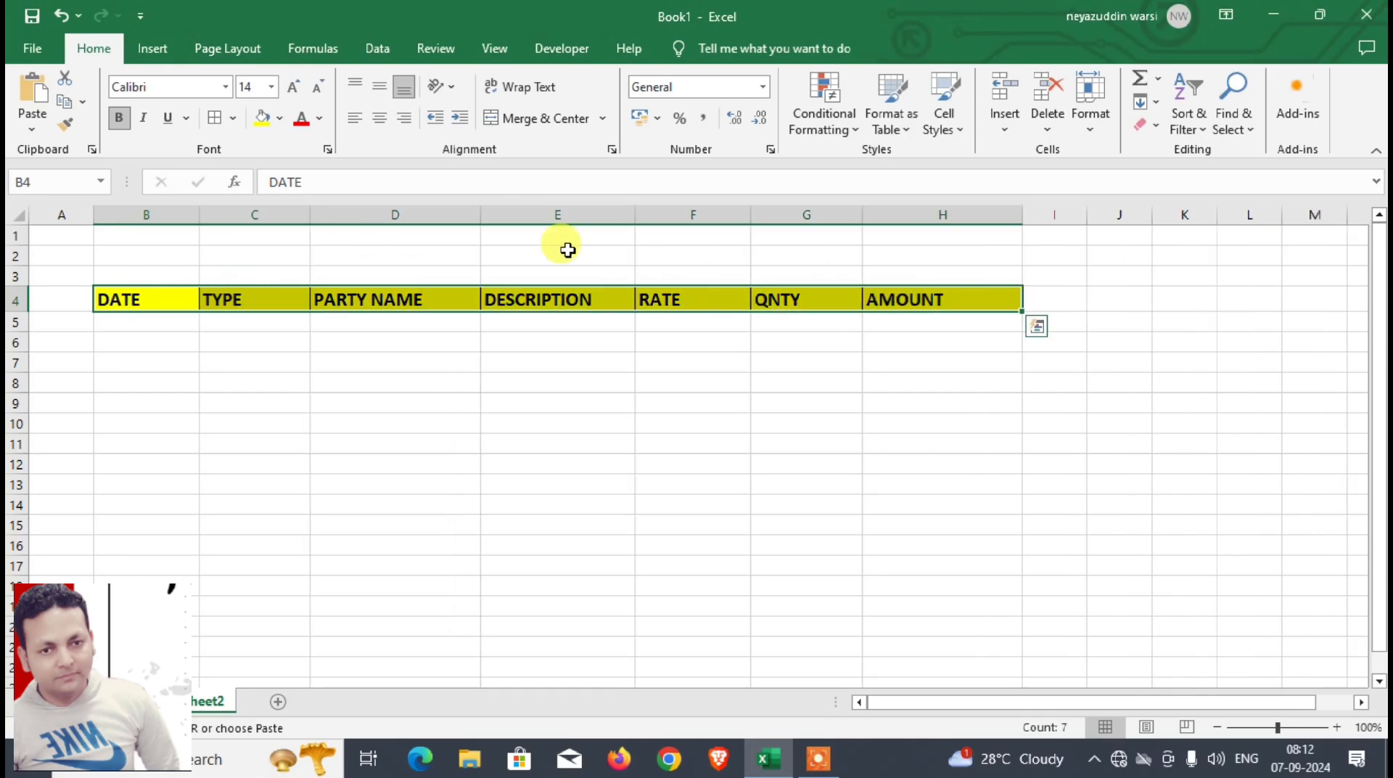
click(377, 127)
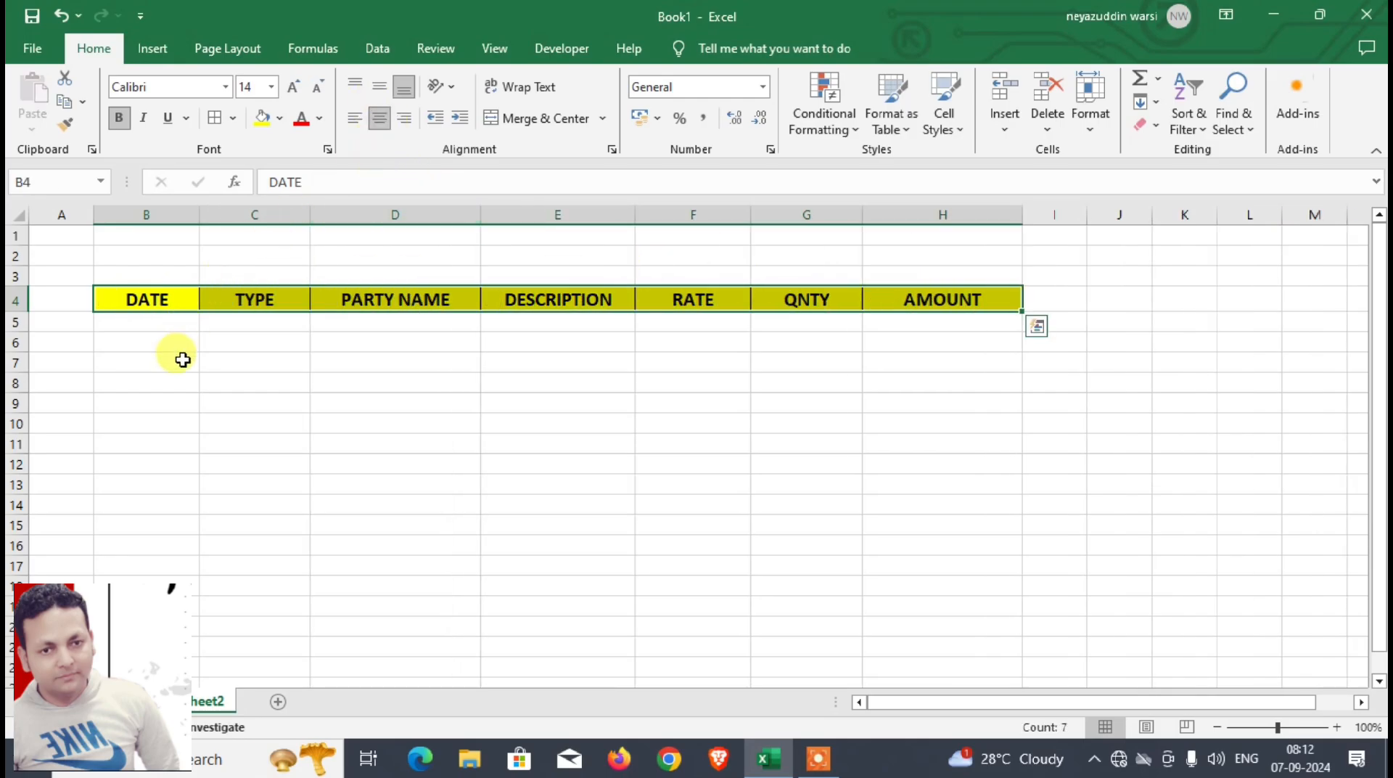
click(163, 322)
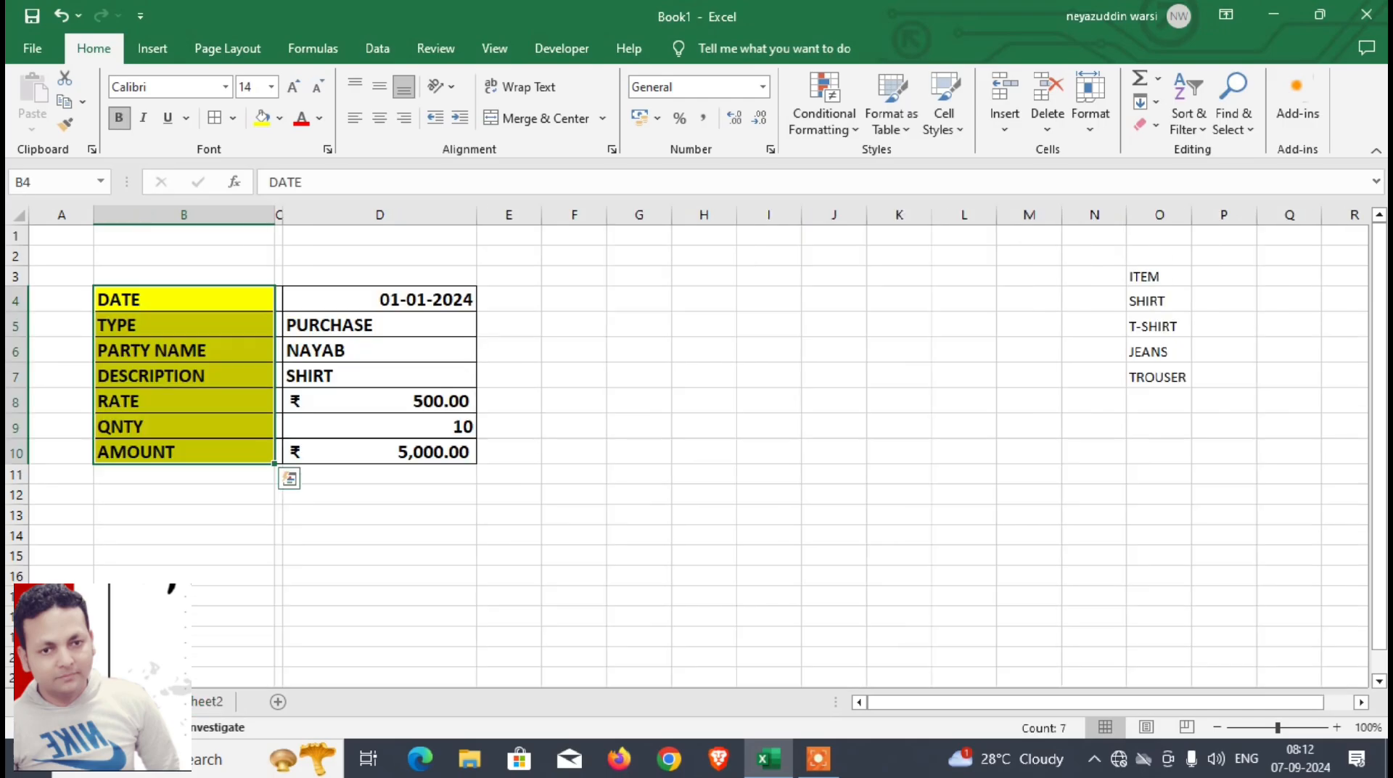
Step: Rename the entry form's sheet as DASHBOARD
right_click(141, 701)
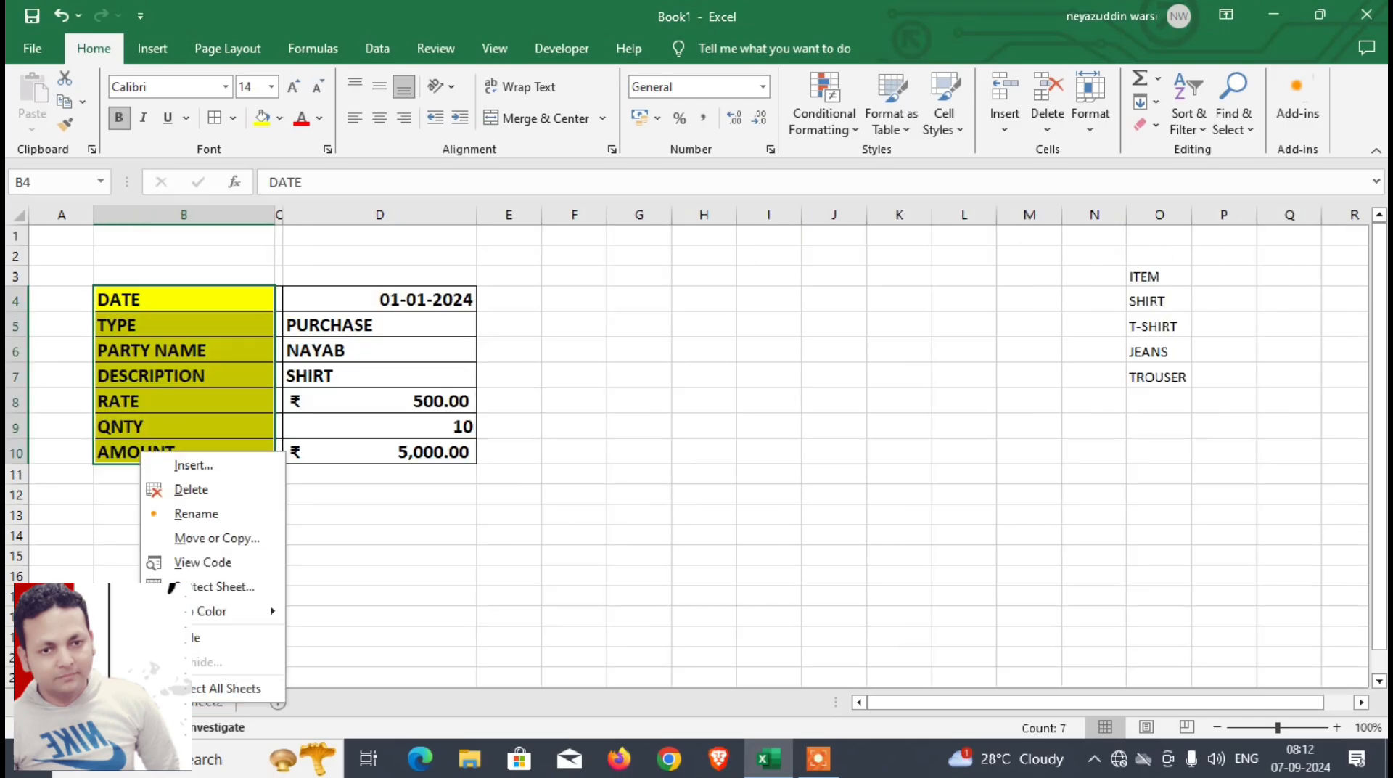
click(183, 516)
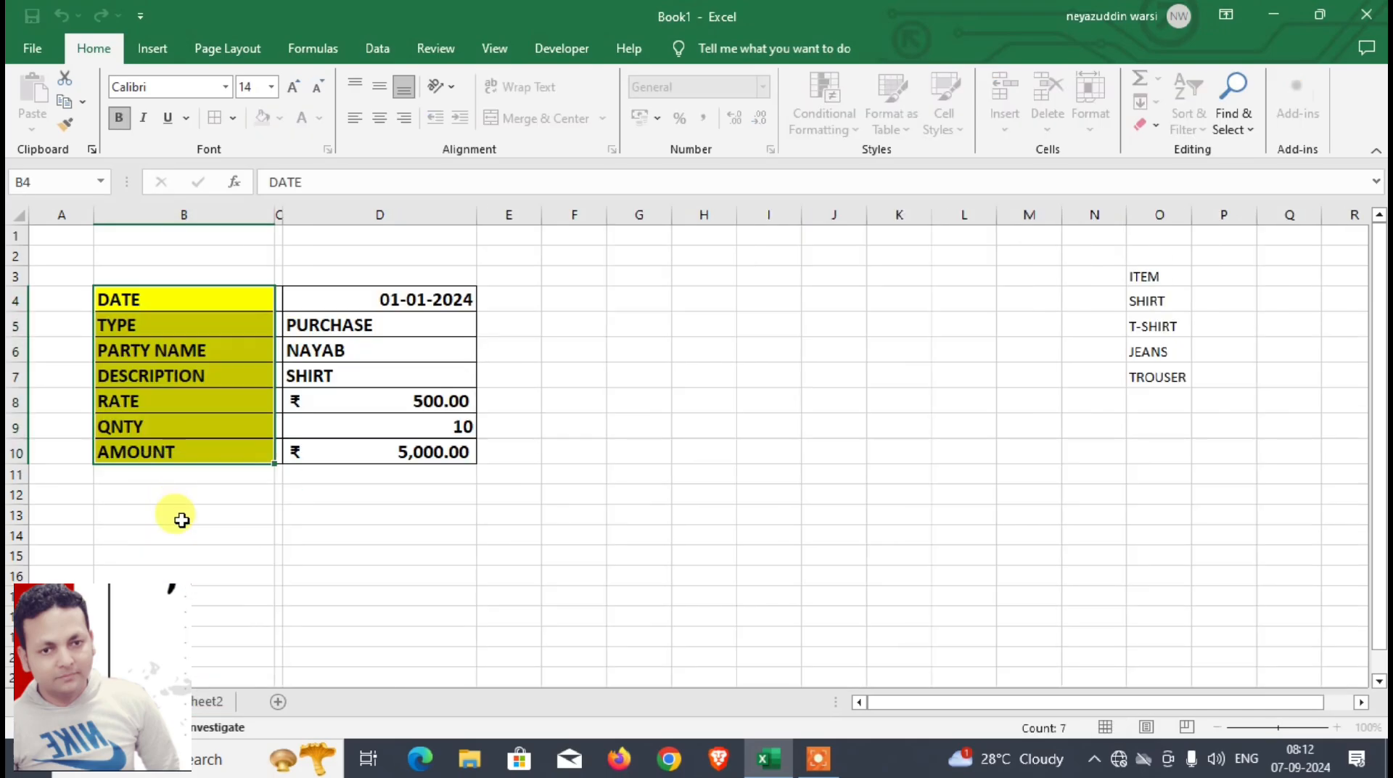
text(DASHBOA)
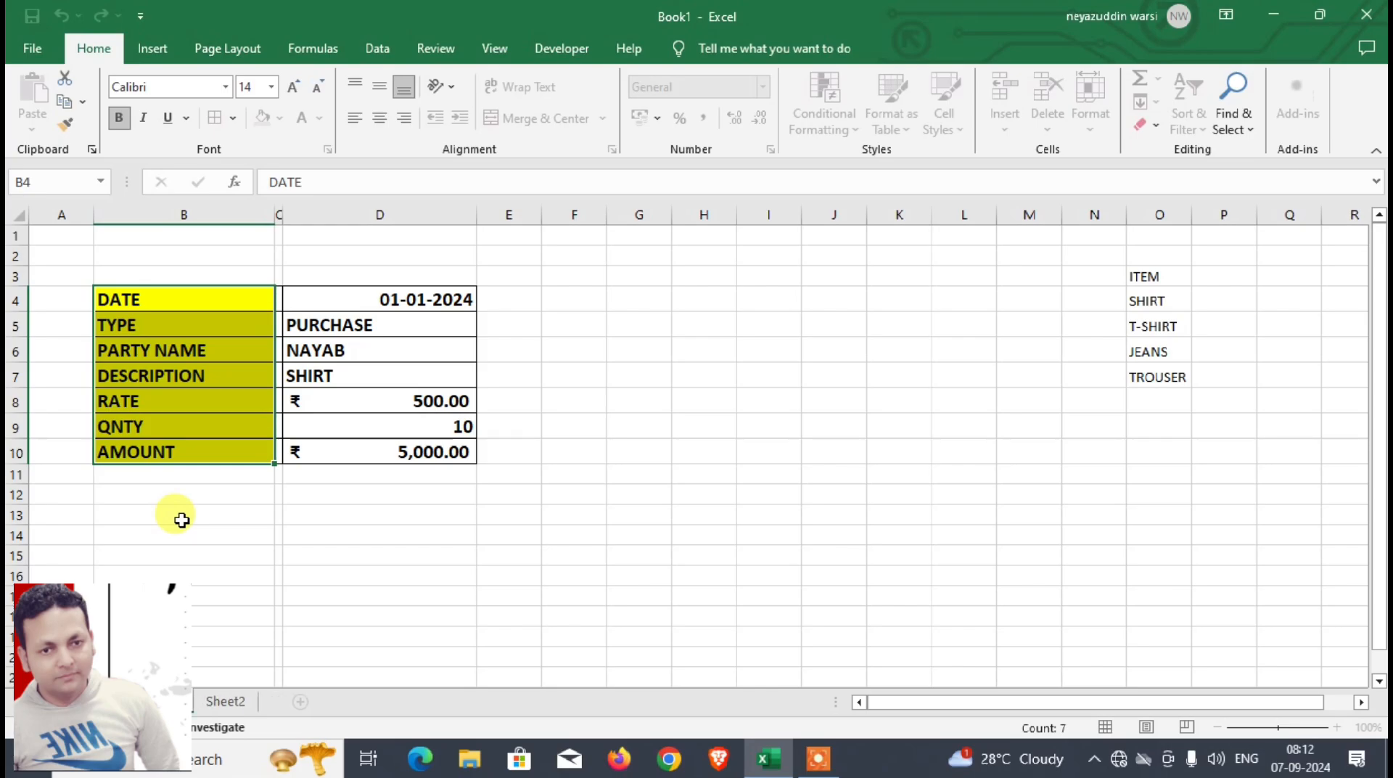
text(RD)
key(Return)
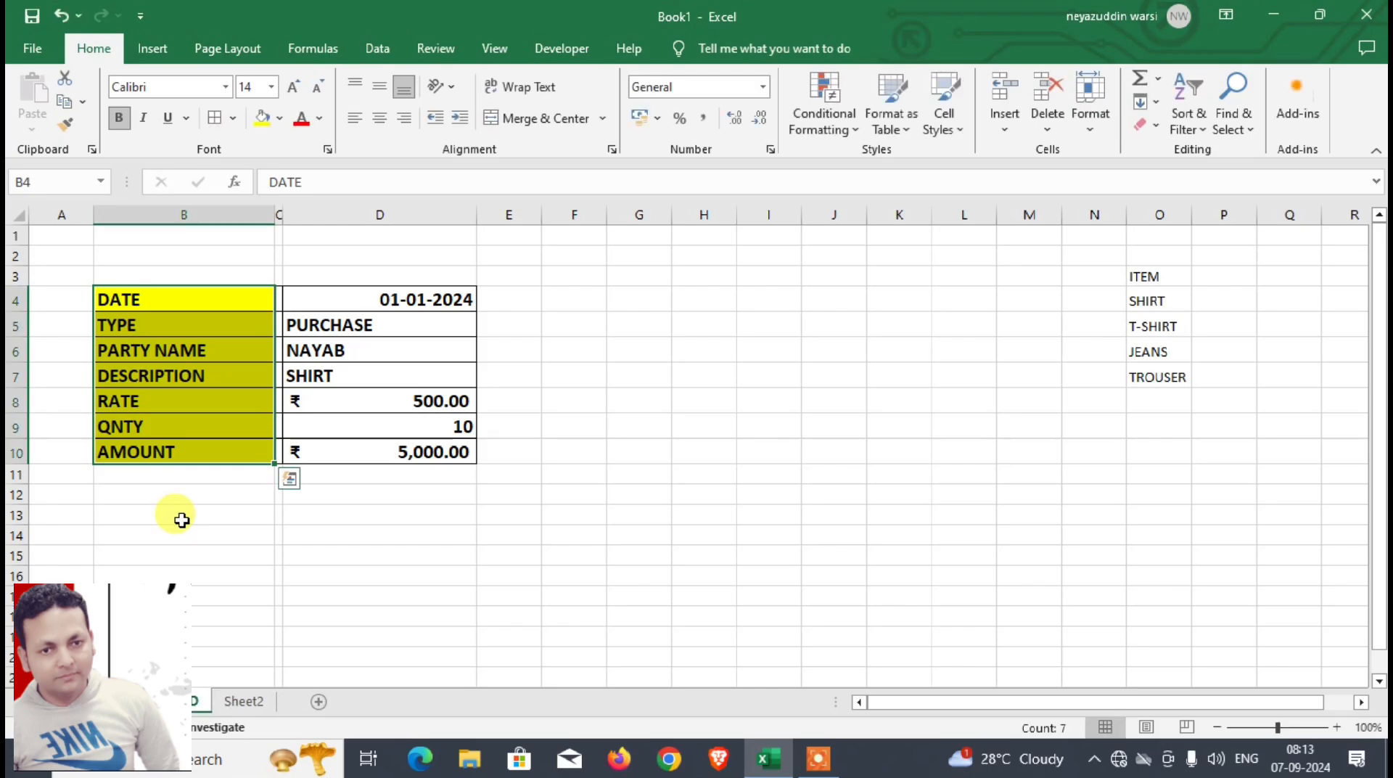
Step: Rename Sheet2 as PURCHASE
right_click(253, 703)
click(310, 511)
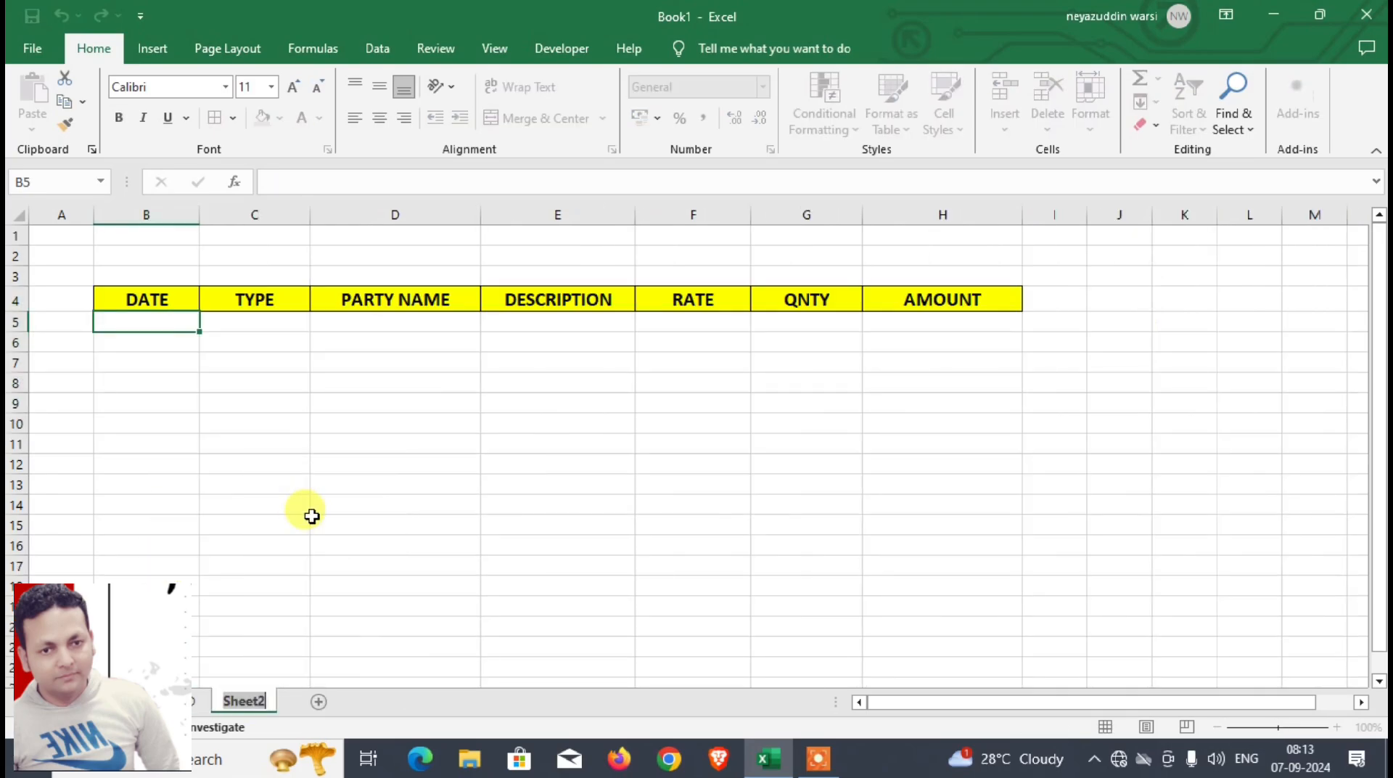
text(PURCHASE)
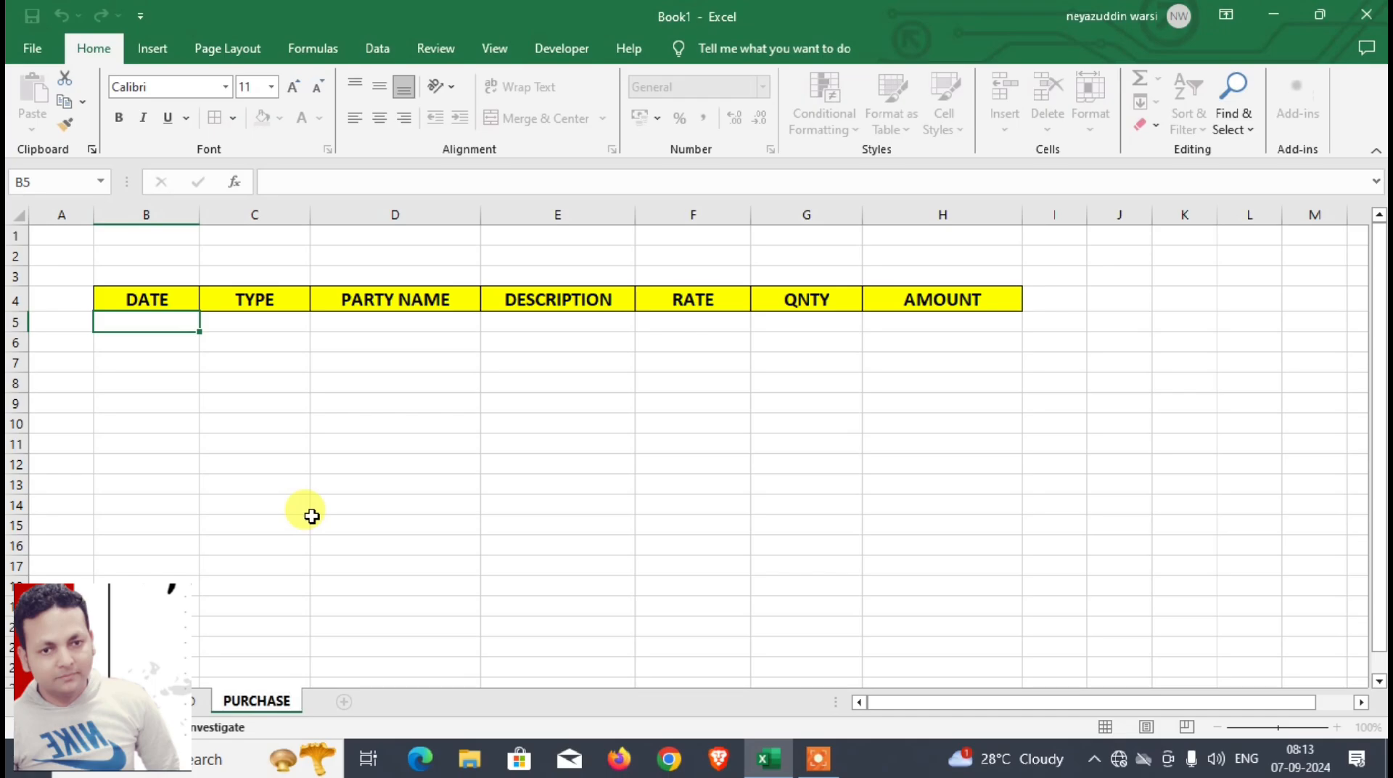
key(Return)
Step: Copy the date from D4 of the DASHBOARD sheet into B5 of the PURCHASE sheet
click(185, 701)
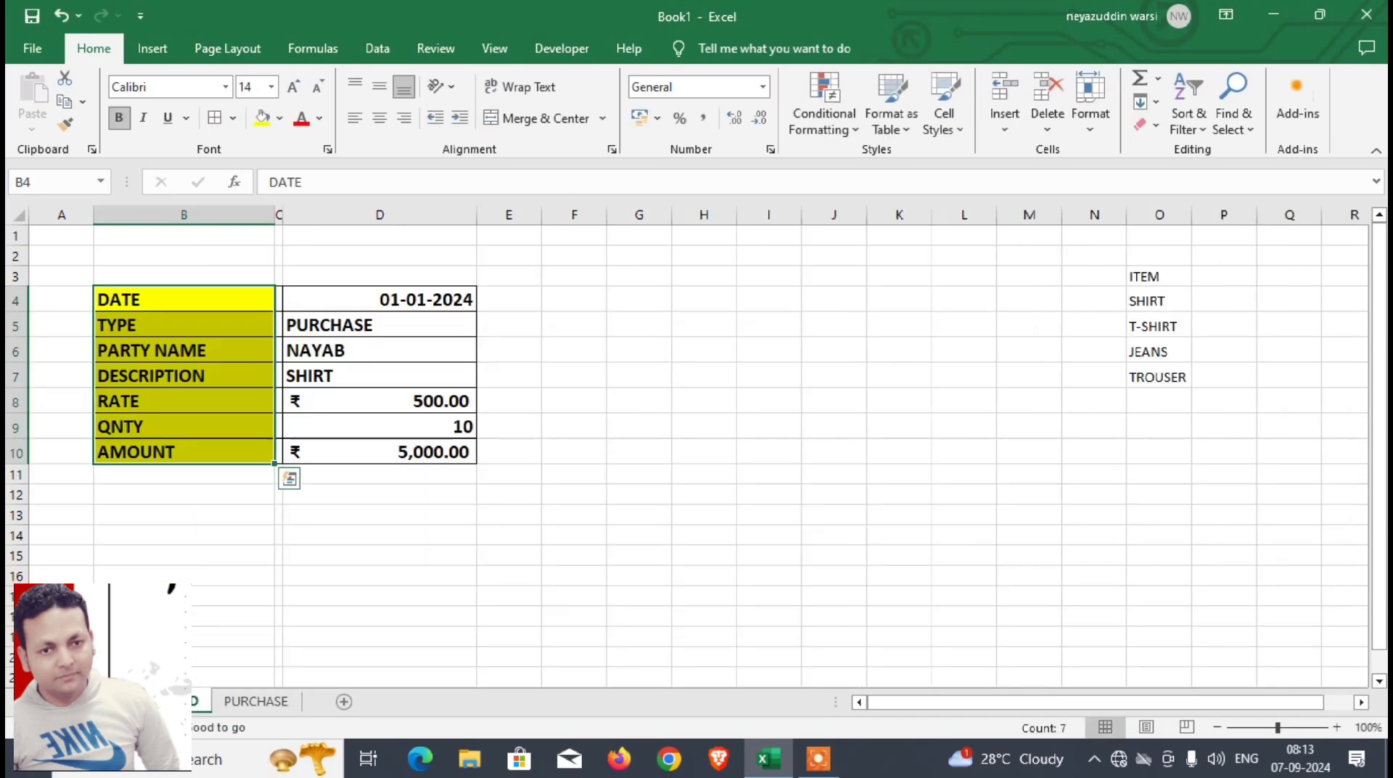
click(367, 293)
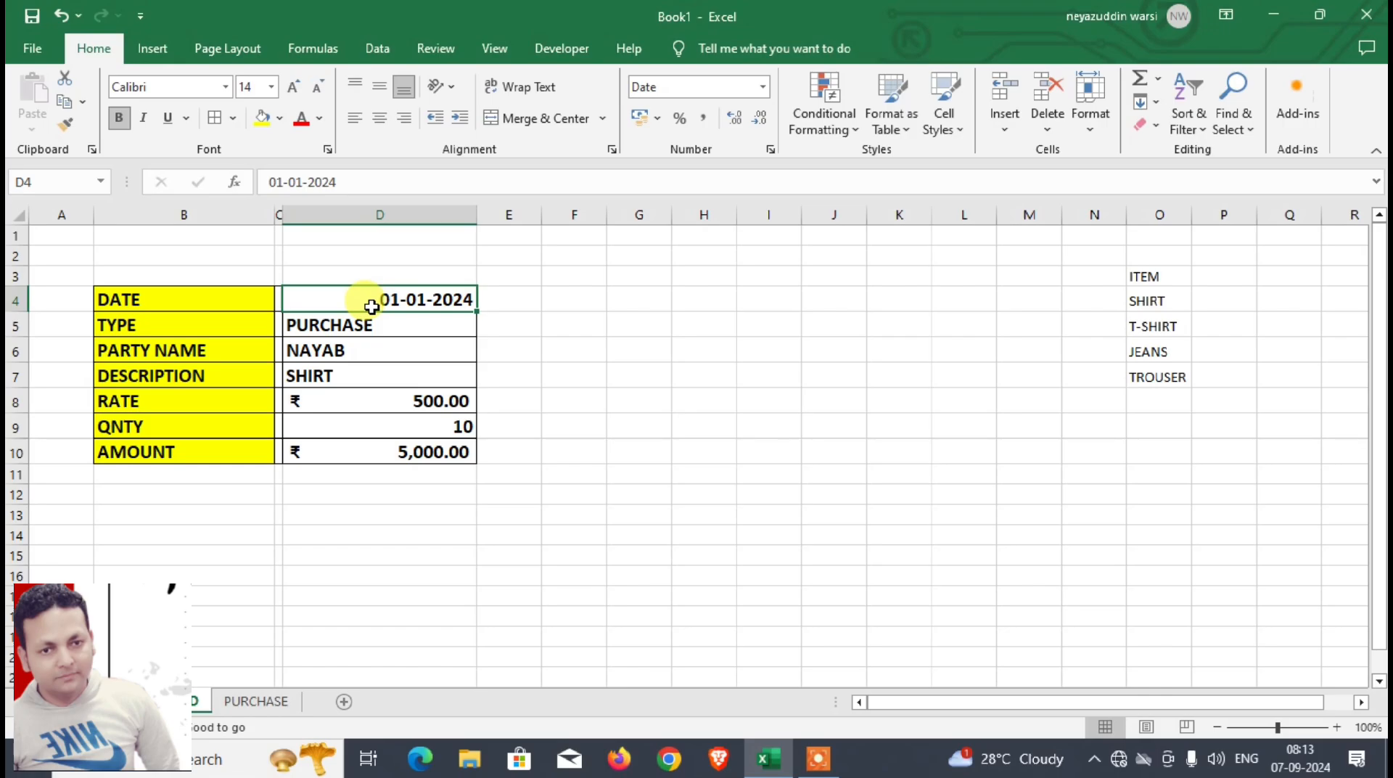
key(ctrl+c)
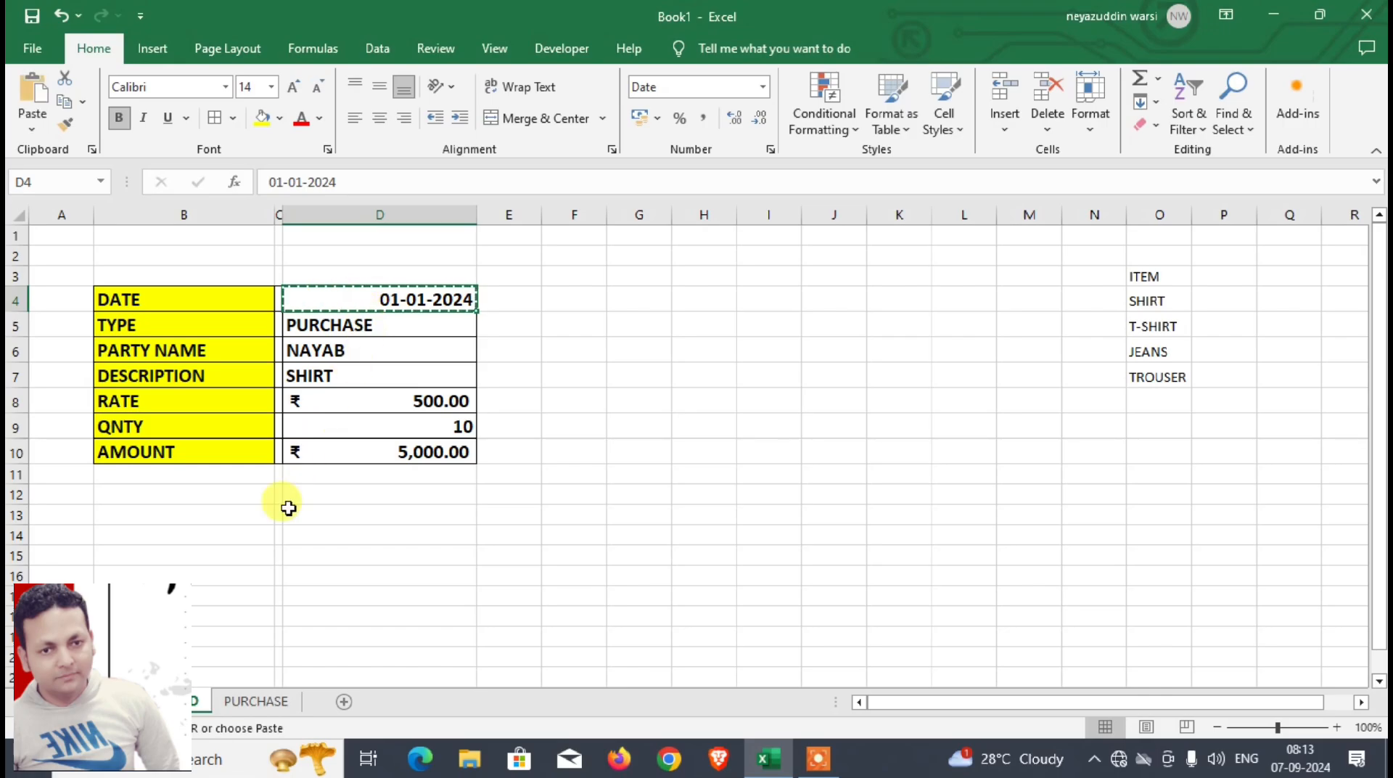
click(274, 701)
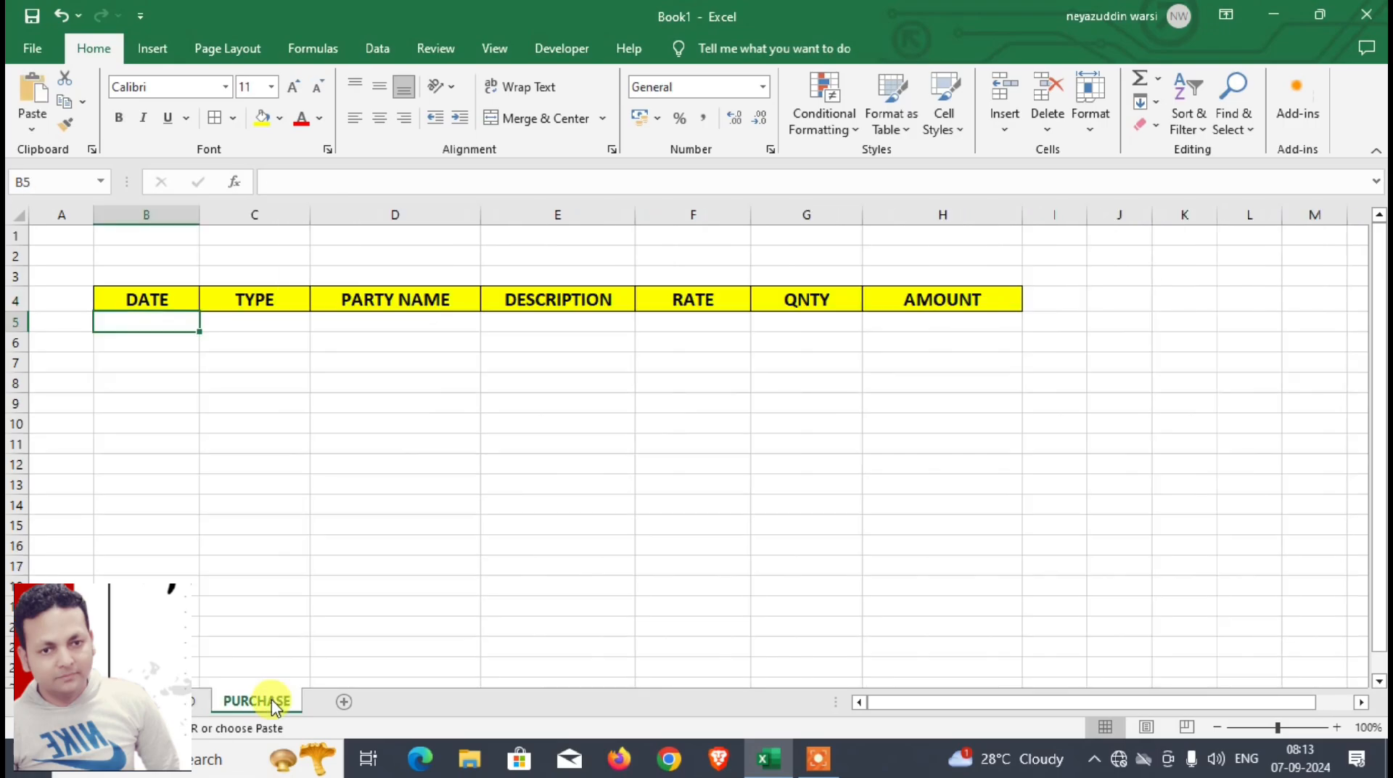
key(ctrl+v)
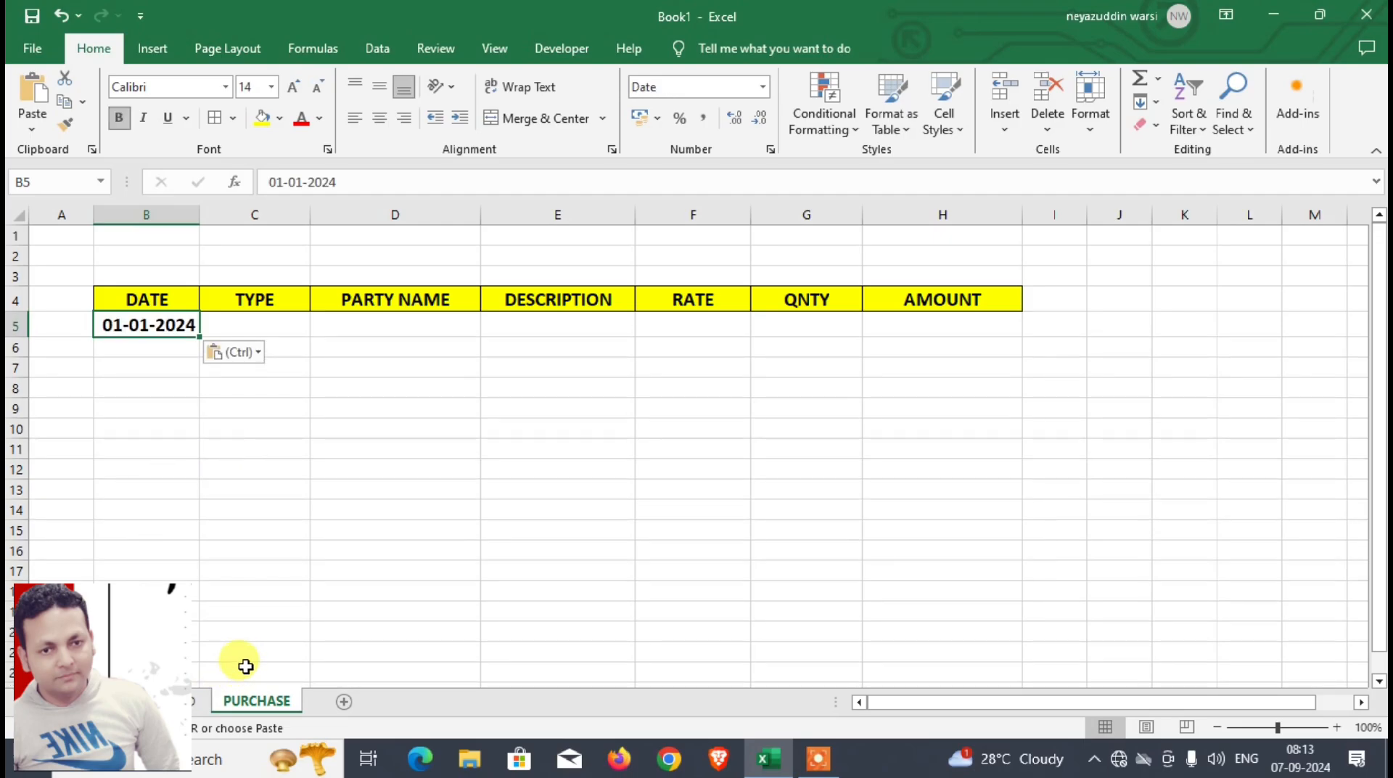
Step: Copy the TYPE entry in D5 of the DASHBOARD sheet and widen column C of the PURCHASE sheet
key(ctrl+Page_Up)
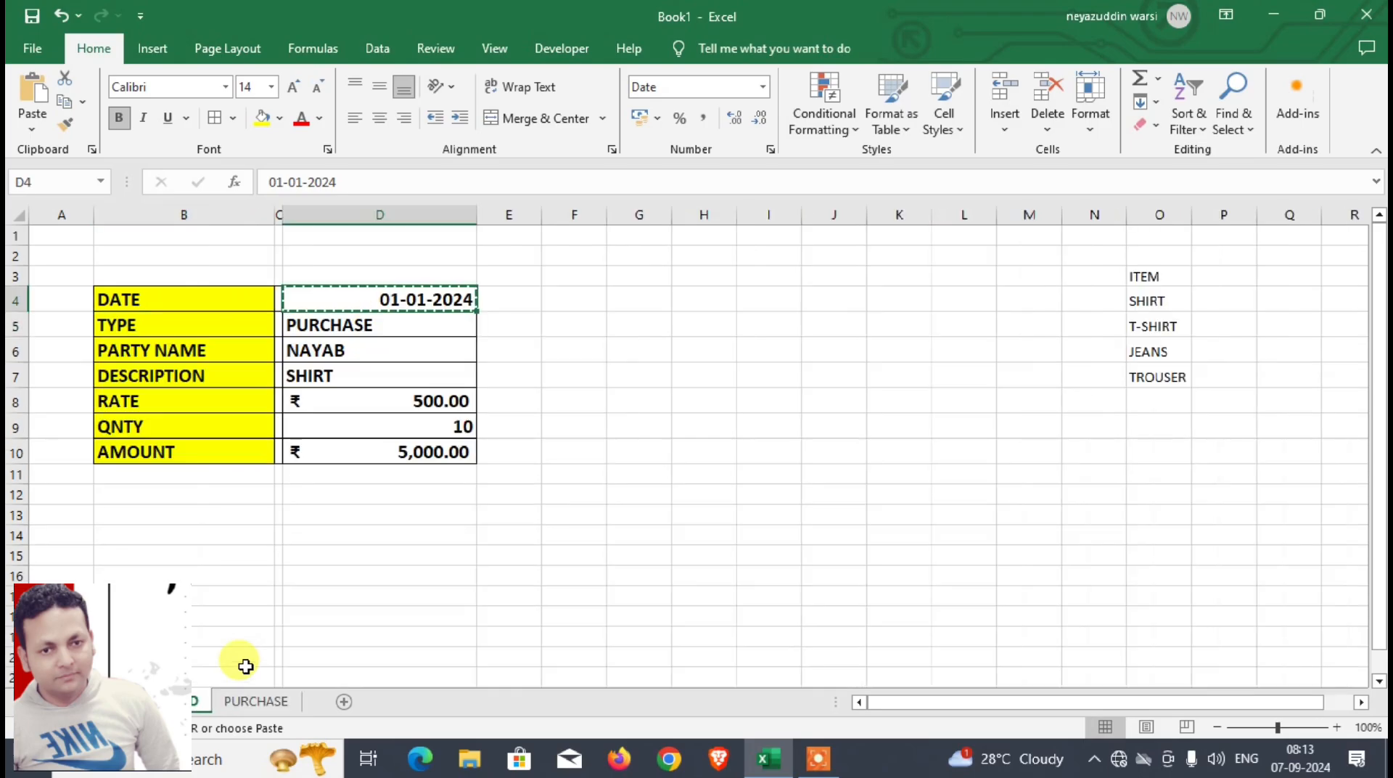
key(Down)
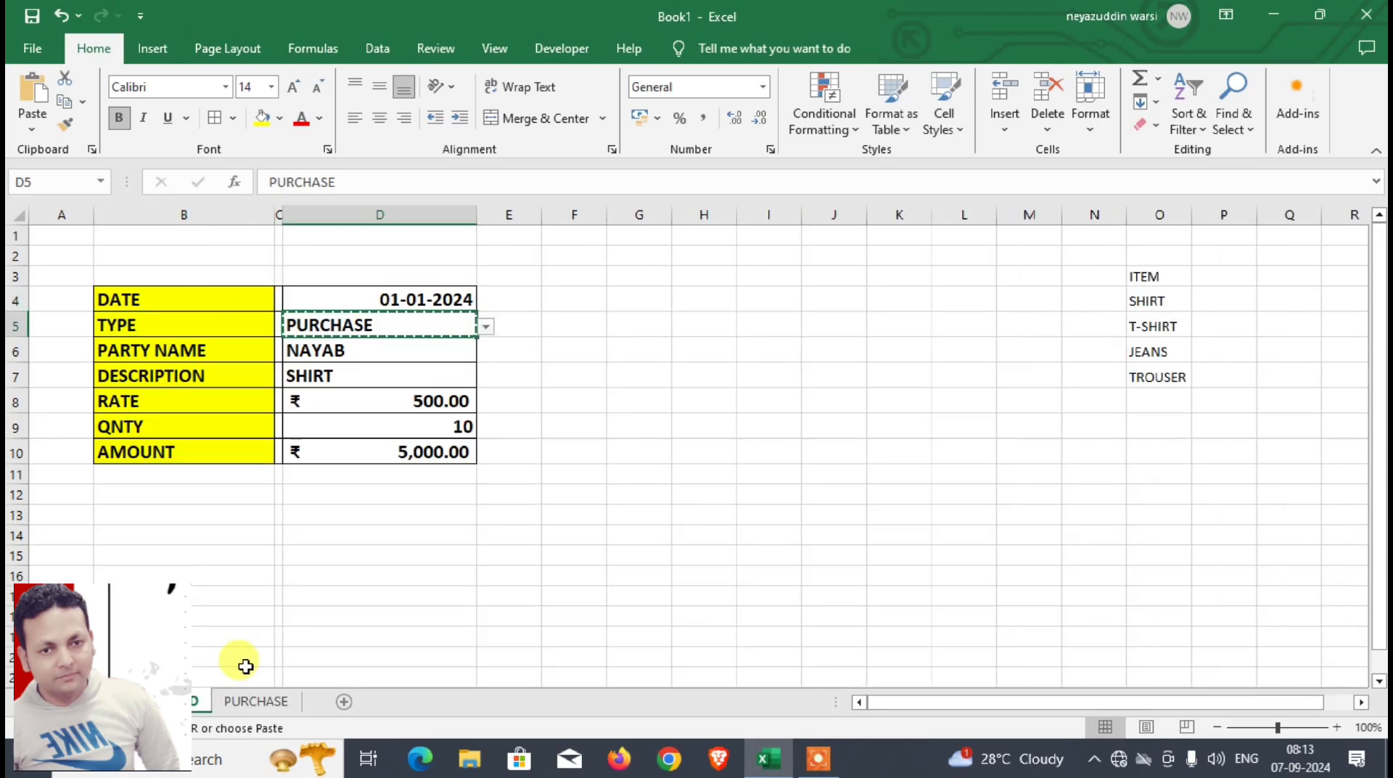
click(257, 701)
click(243, 320)
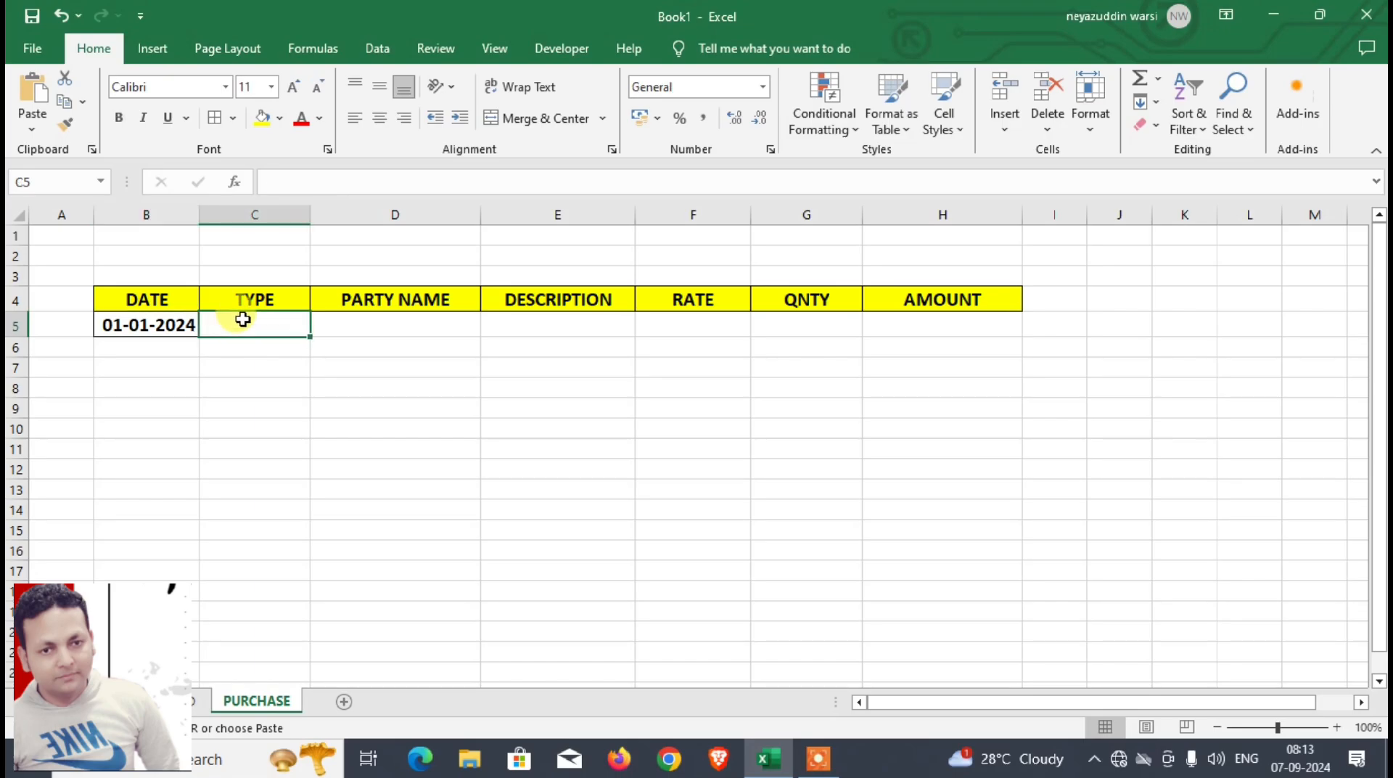
drag(311, 215, 350, 215)
click(173, 701)
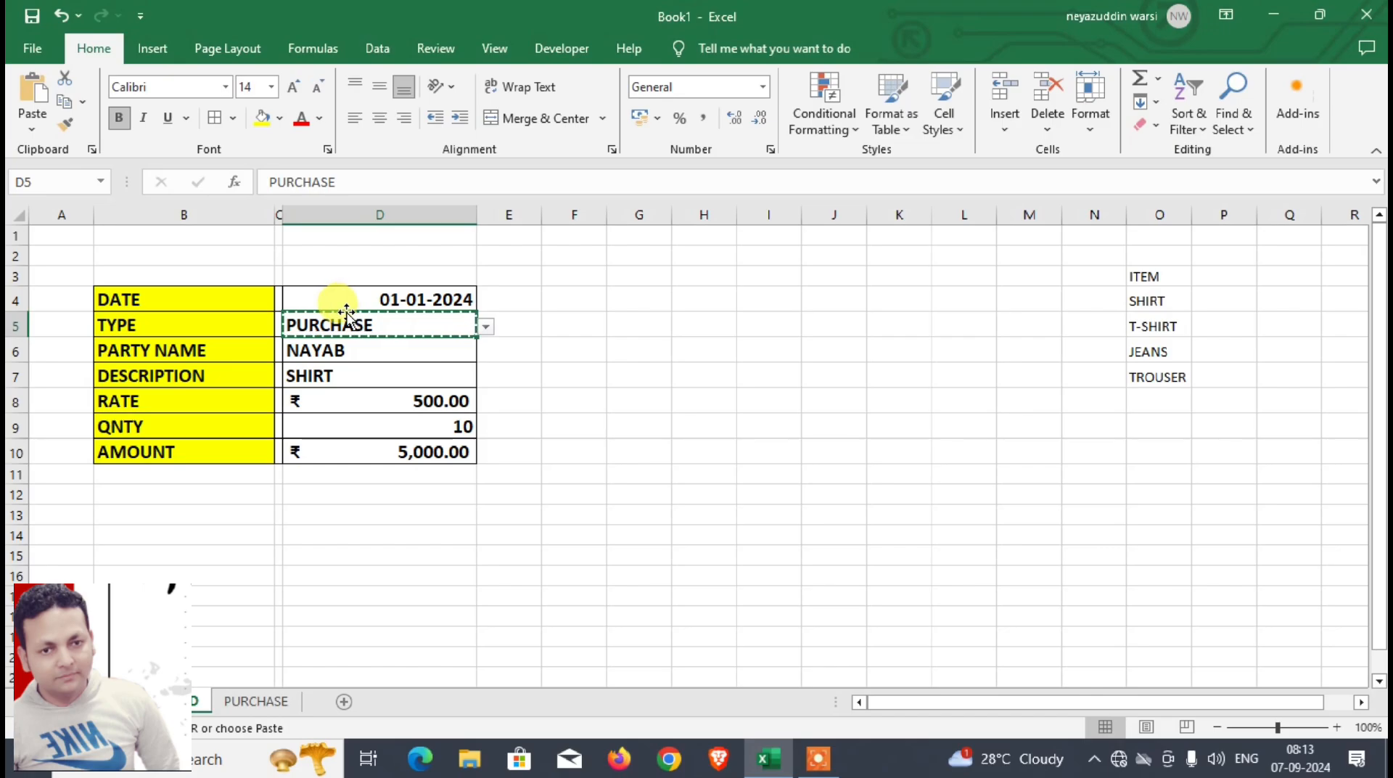
Step: Paste the copied type as values only into C5 of the PURCHASE sheet and make it bold at font size 16
click(276, 701)
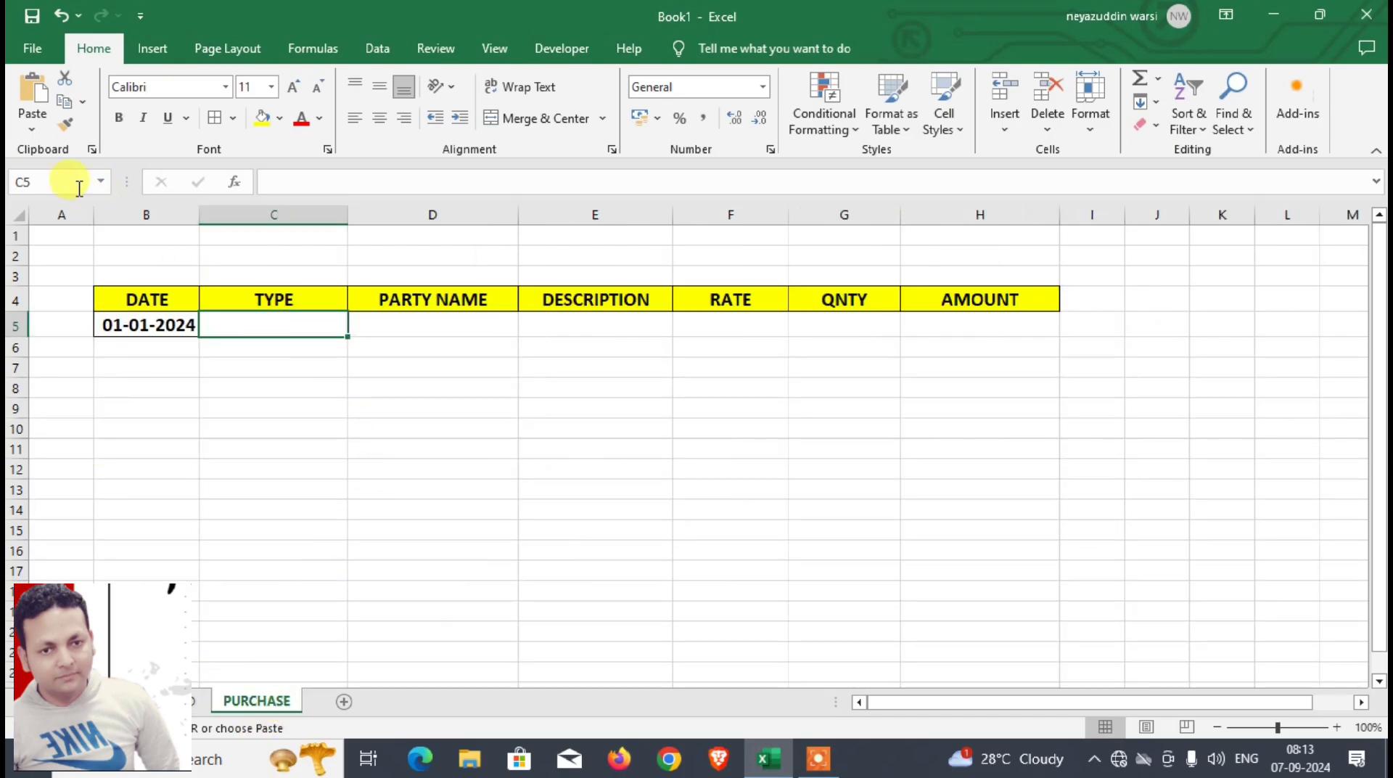
click(32, 131)
click(71, 338)
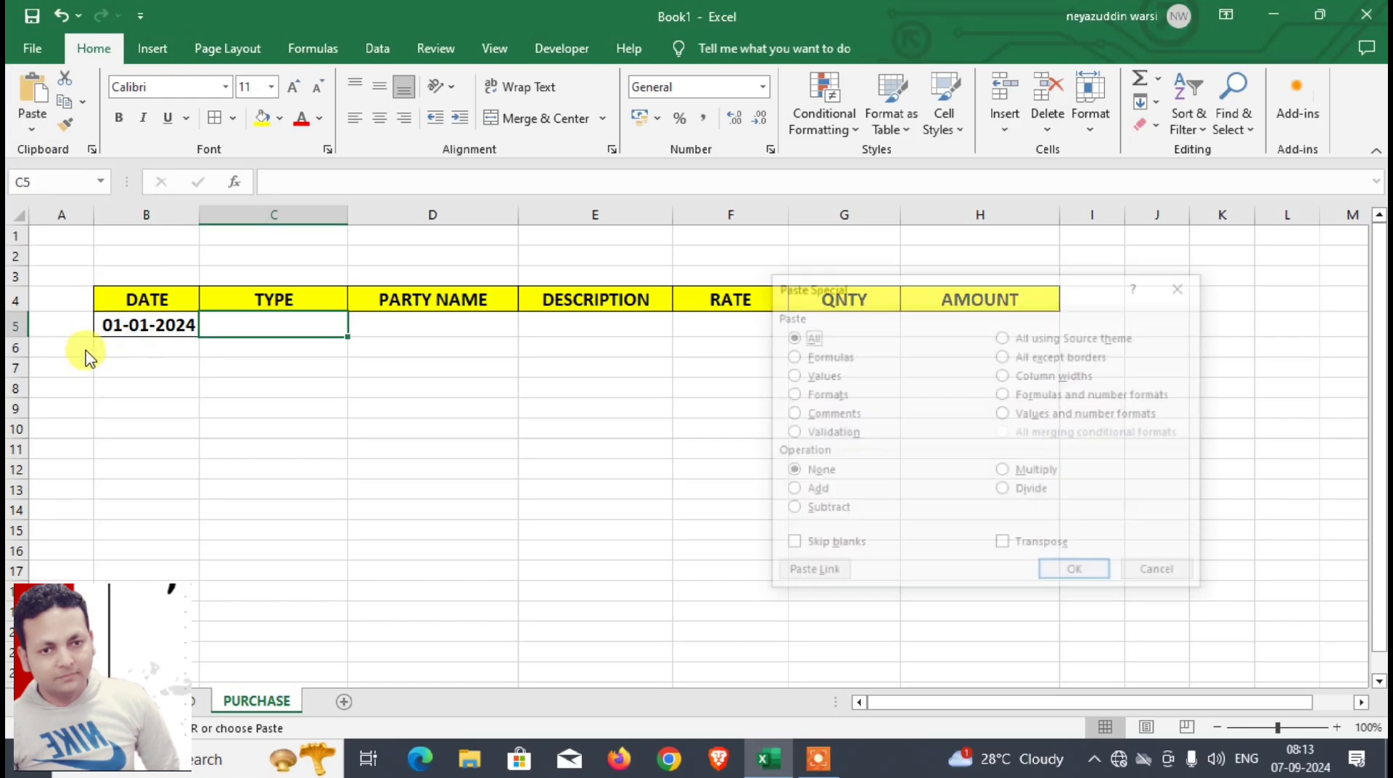
click(791, 375)
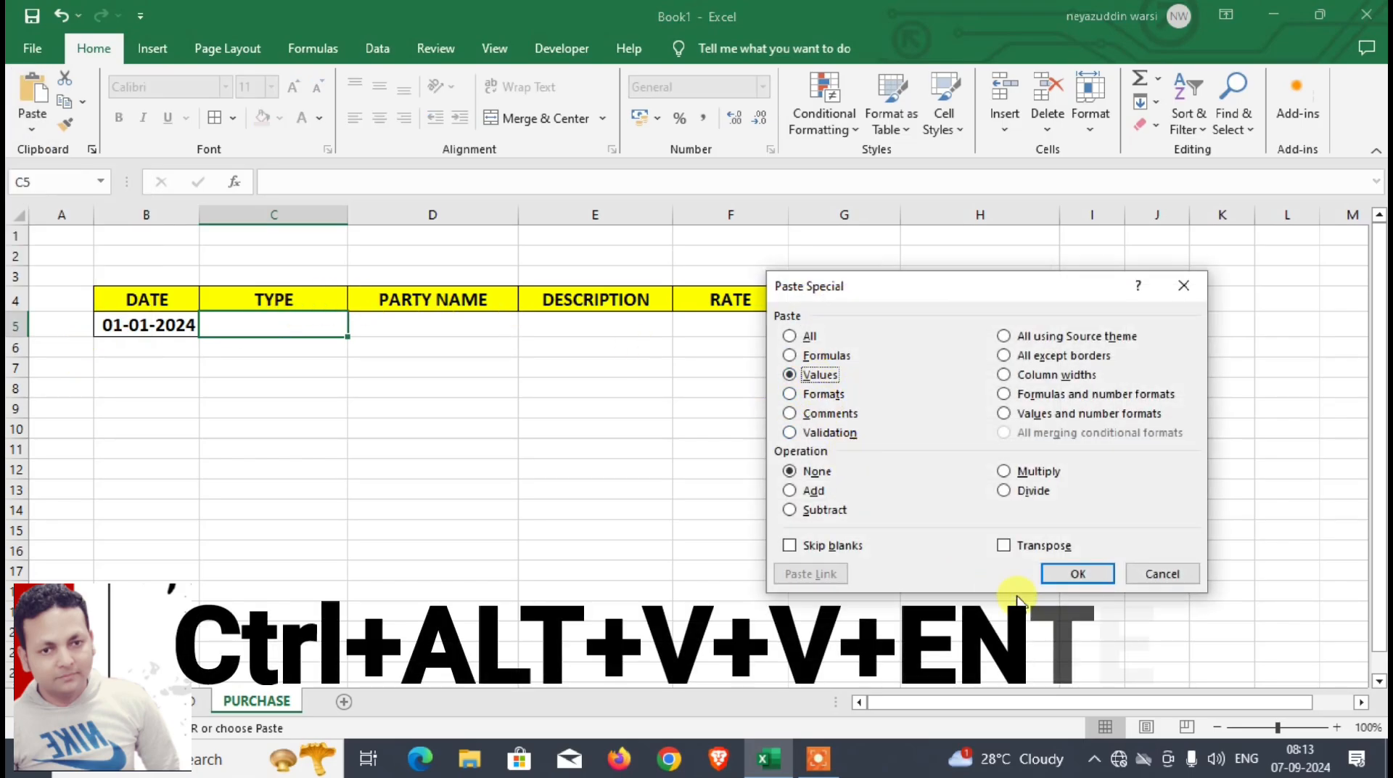
click(1079, 573)
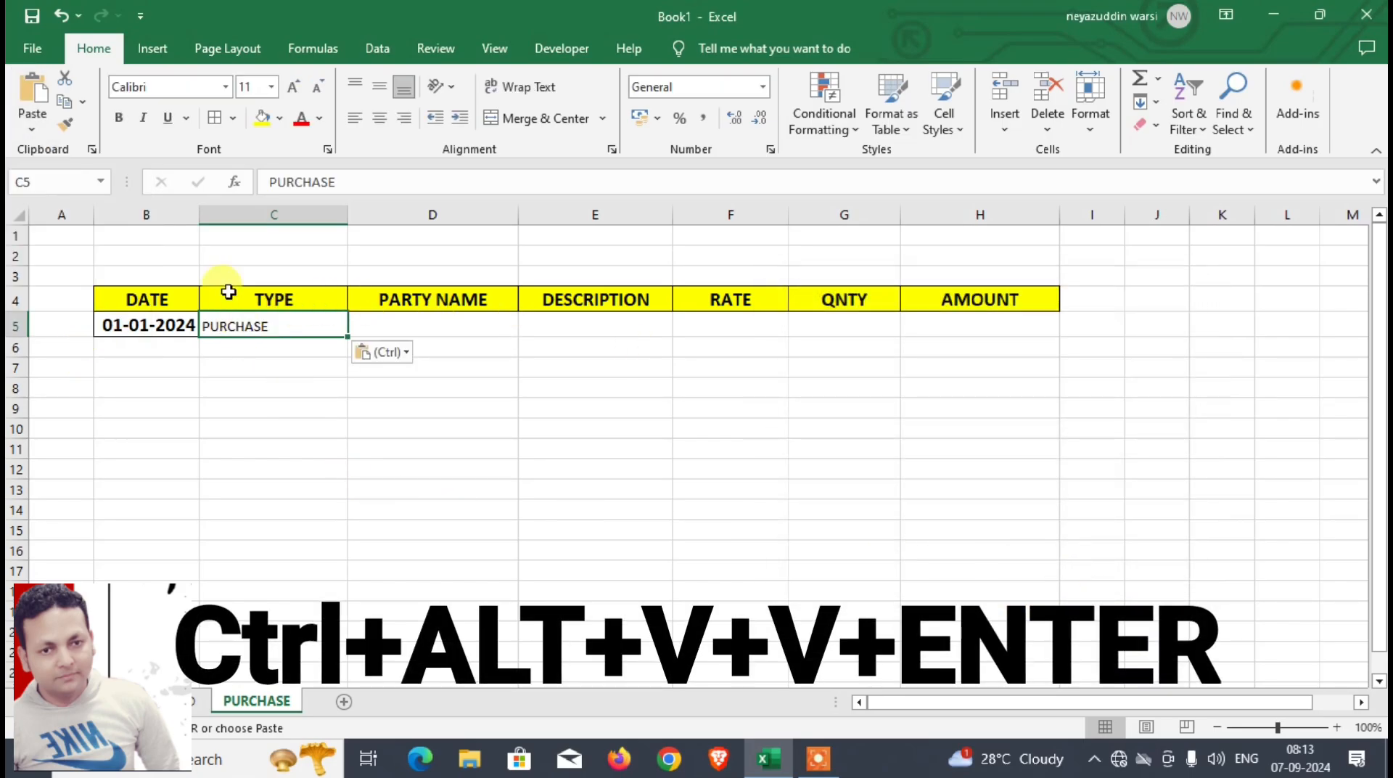
click(120, 122)
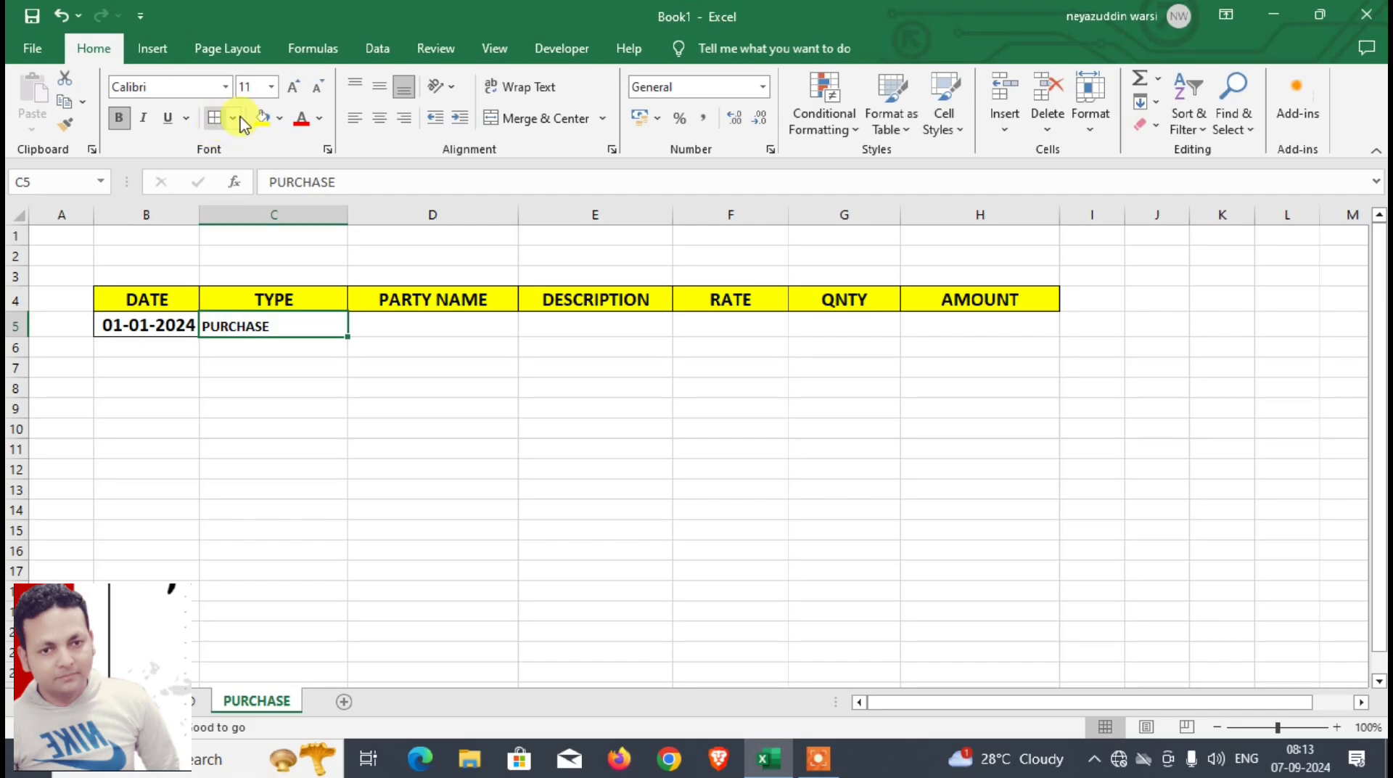
click(294, 89)
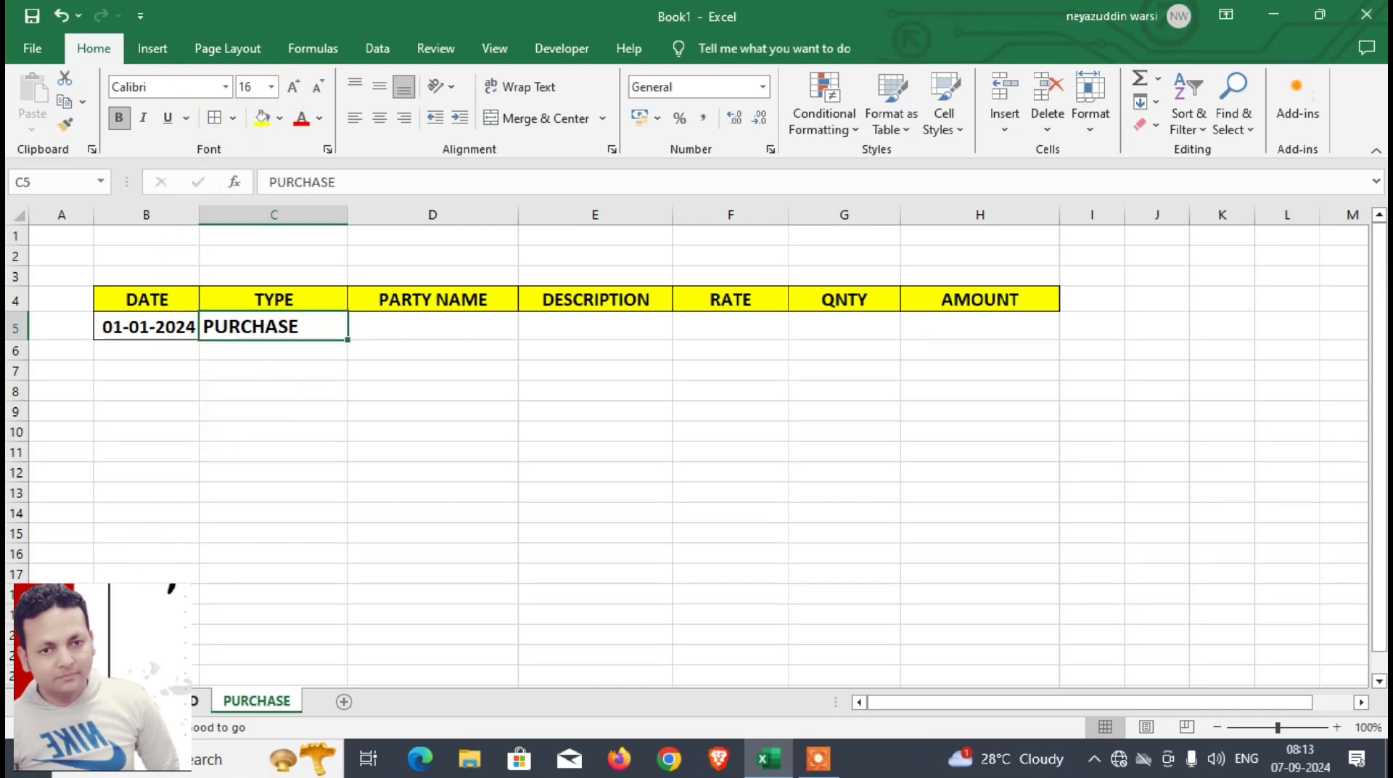
Step: Copy the party name from D6 of the DASHBOARD sheet into D5 of the PURCHASE sheet
key(ctrl+Page_Up)
click(389, 361)
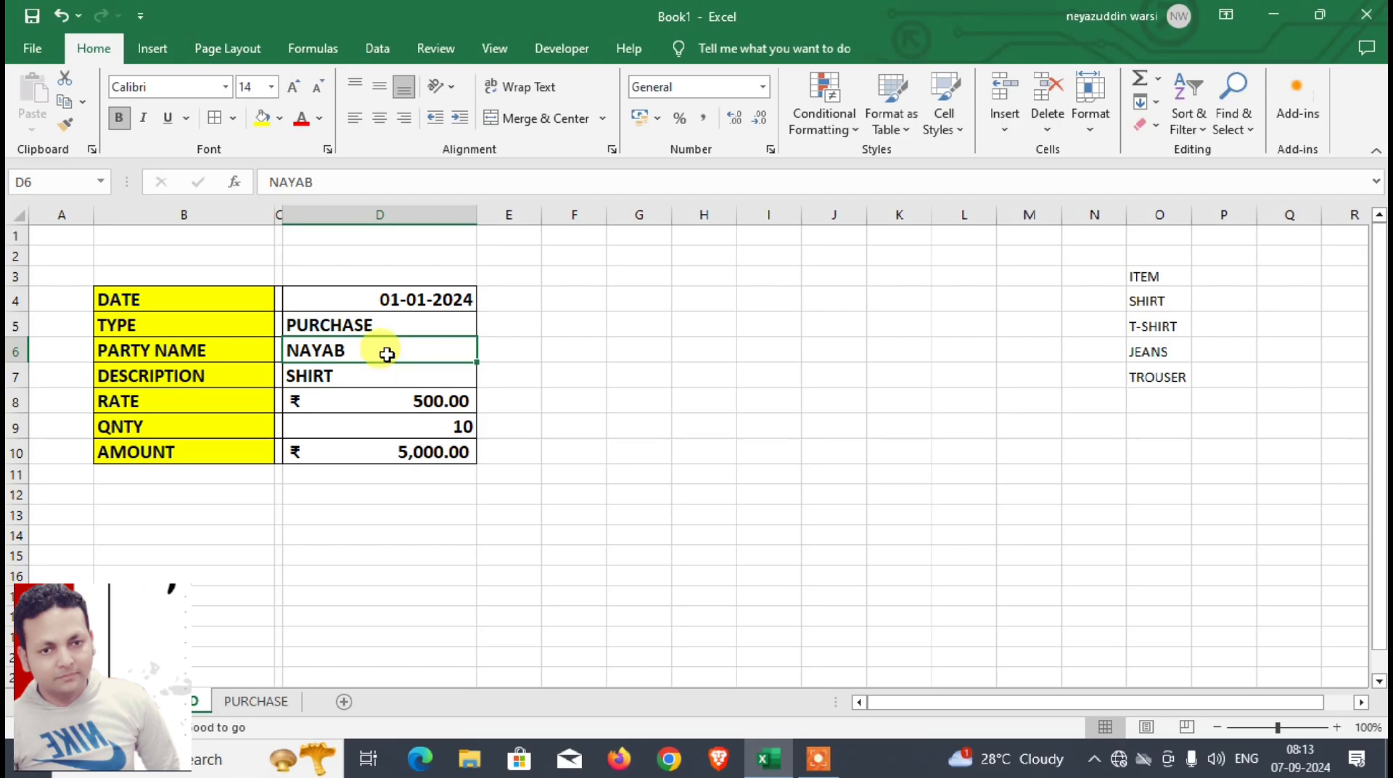
key(ctrl+c)
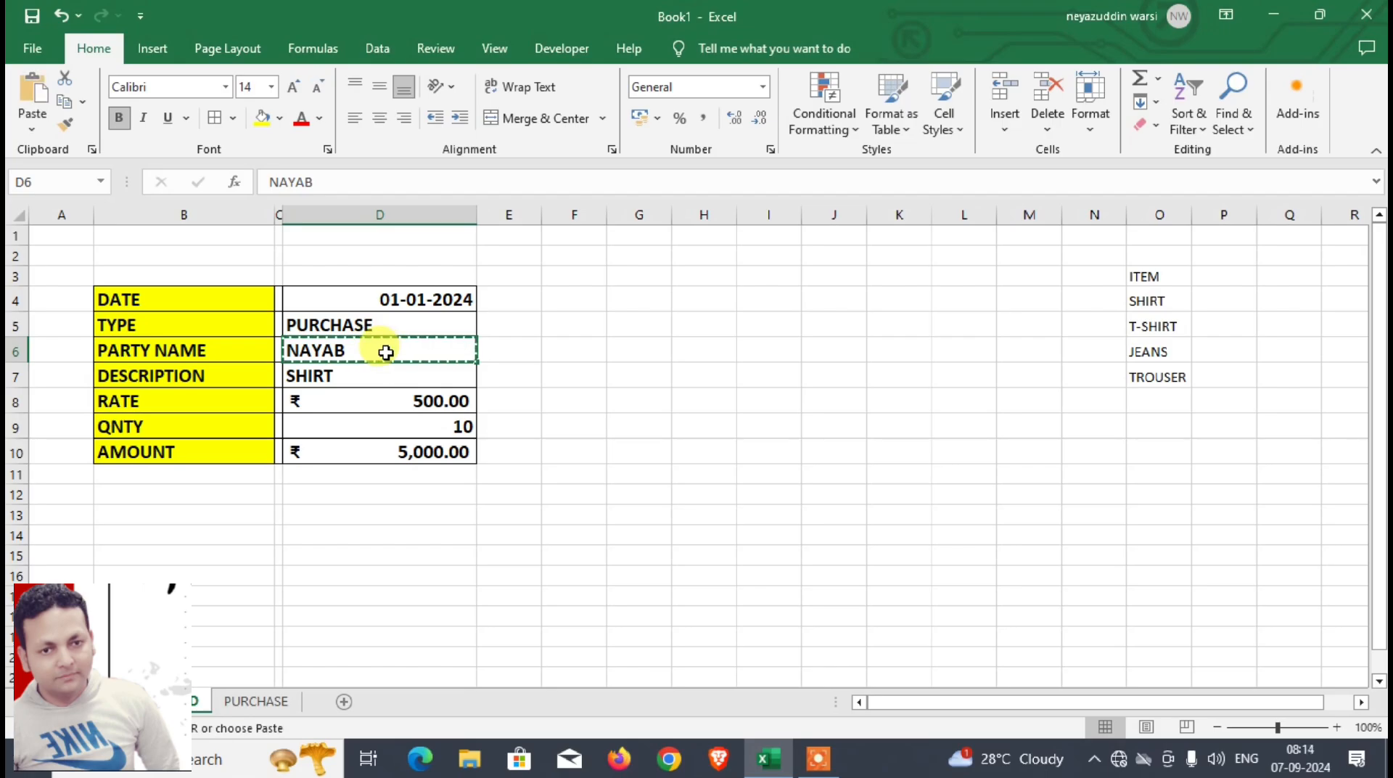
click(265, 701)
click(410, 325)
key(ctrl+v)
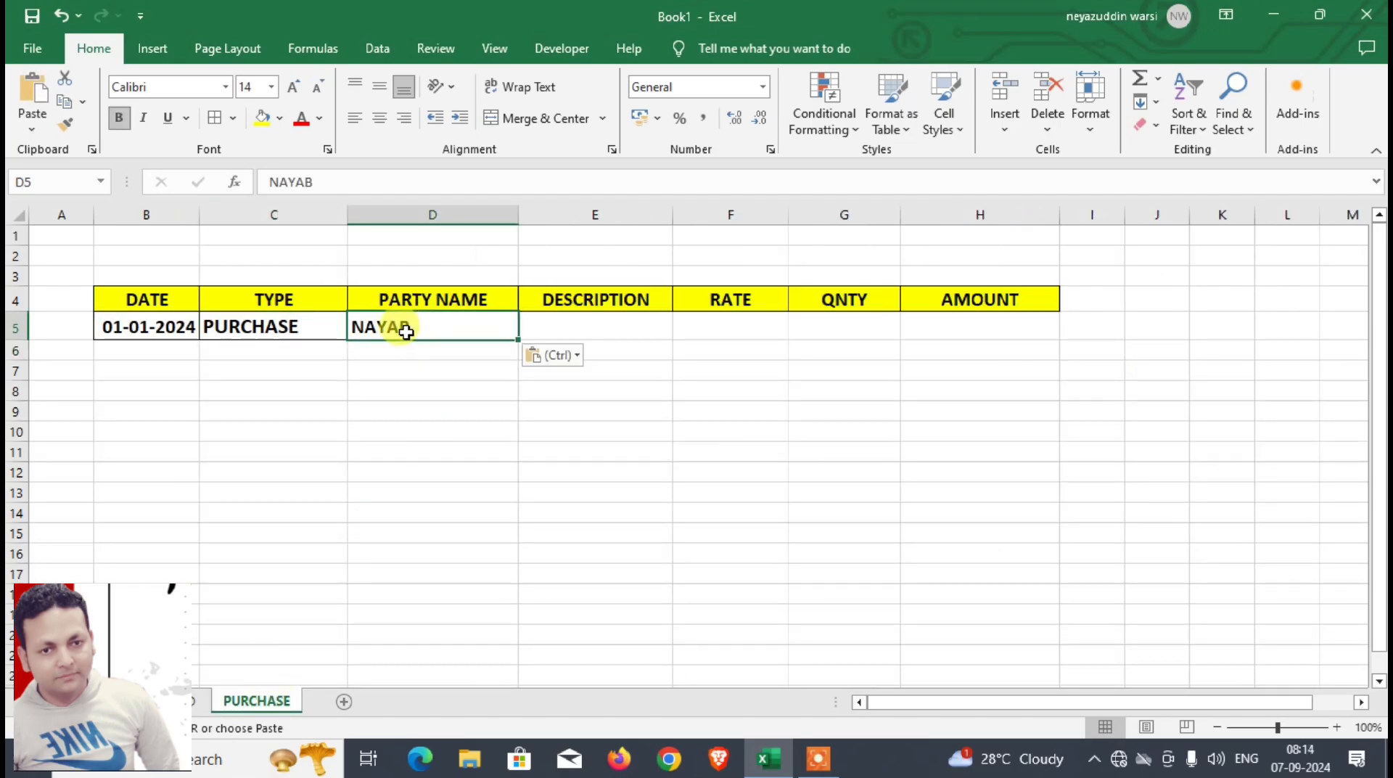
Step: Copy the description in D7 of the DASHBOARD sheet into E5 of the PURCHASE sheet as values only, bold and with a larger font
click(203, 701)
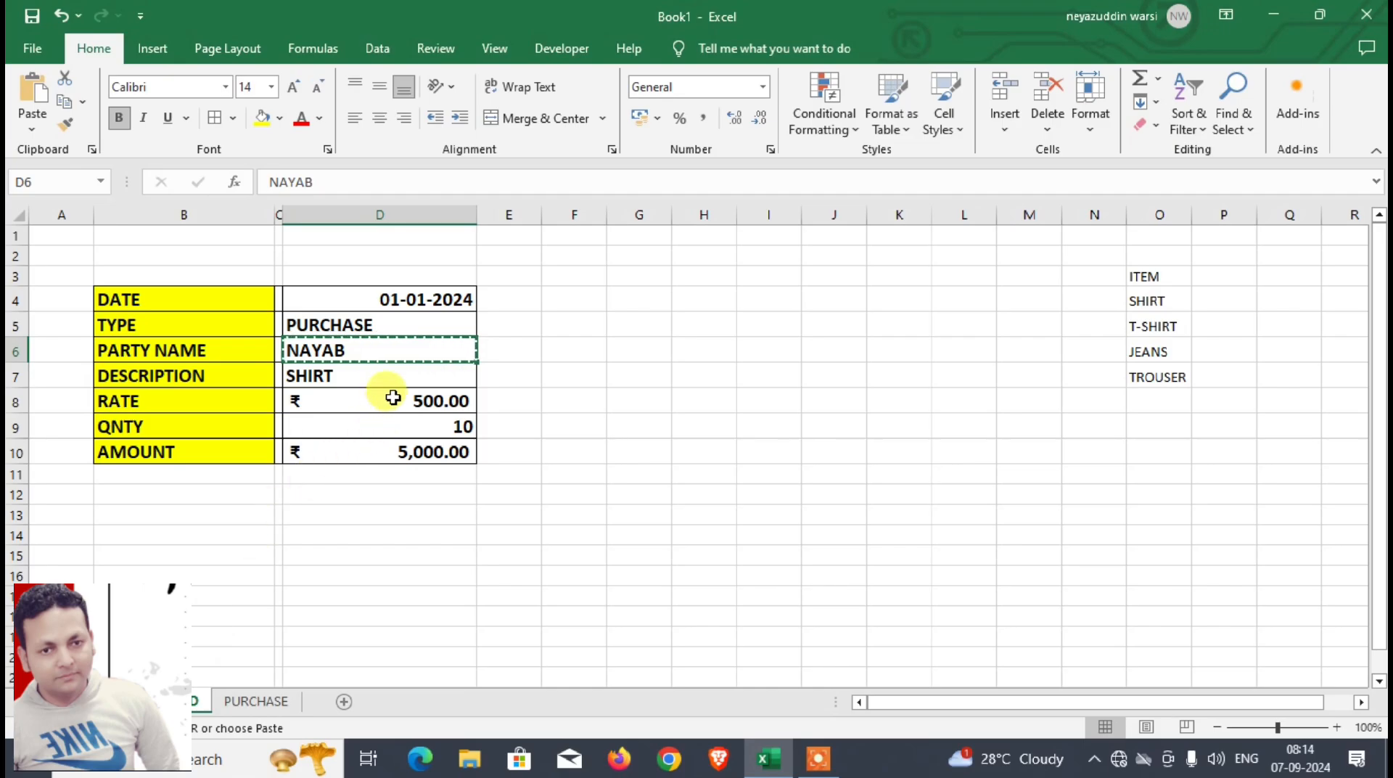
click(392, 374)
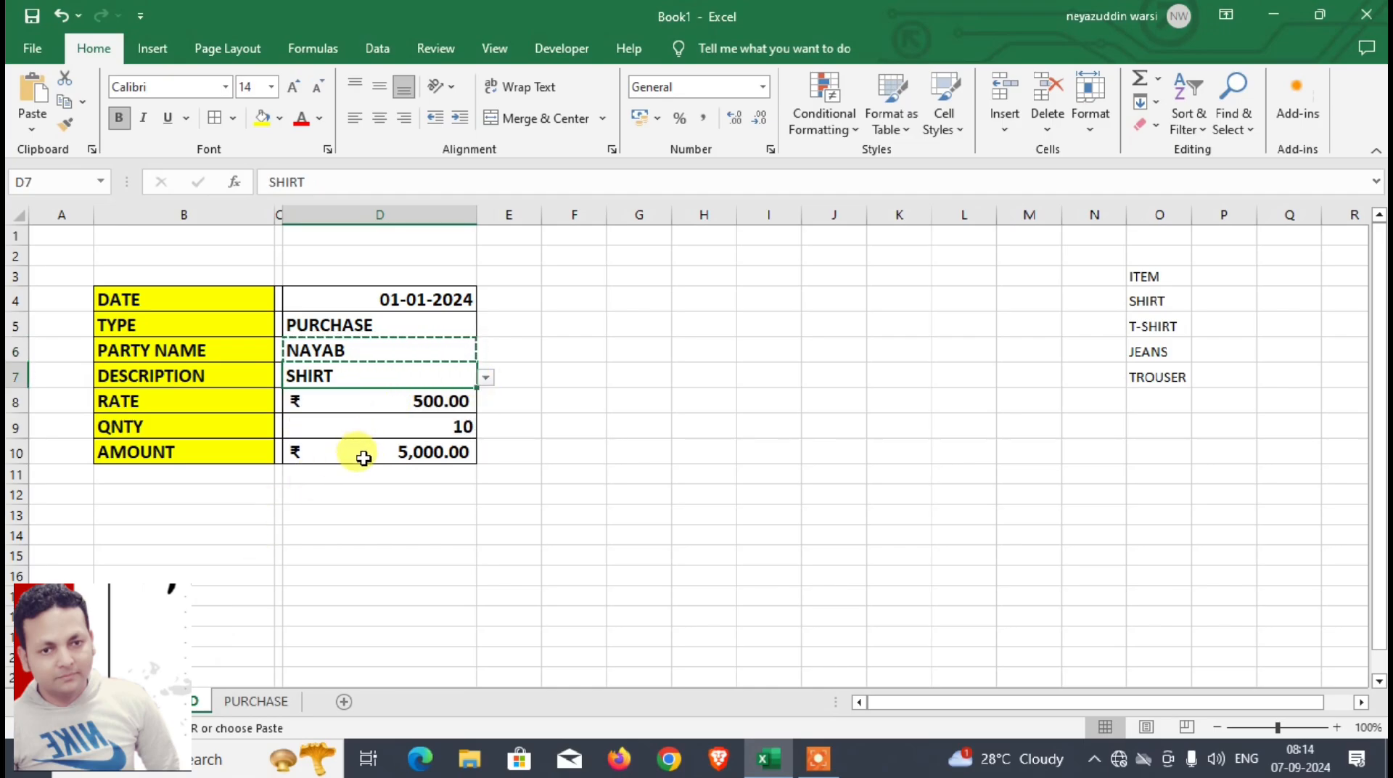
key(ctrl+c)
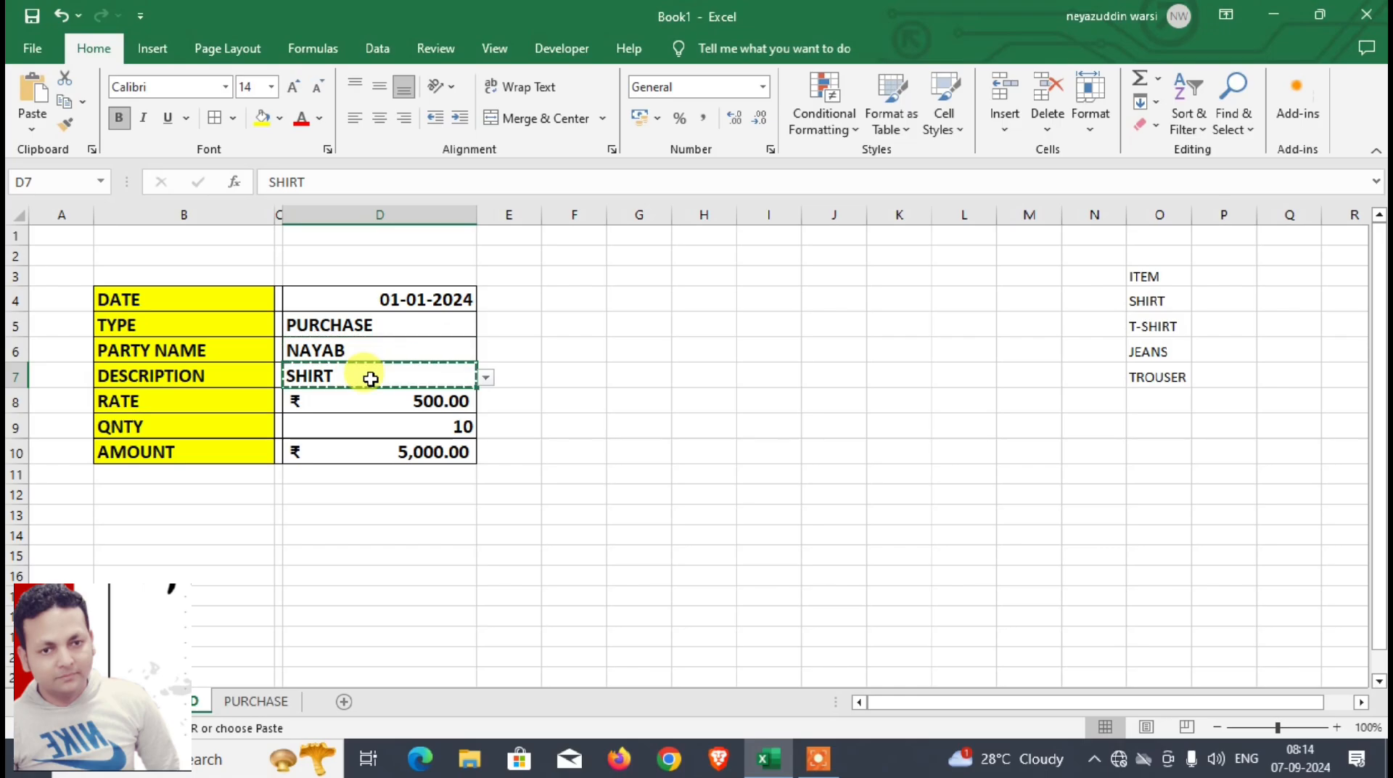
click(274, 705)
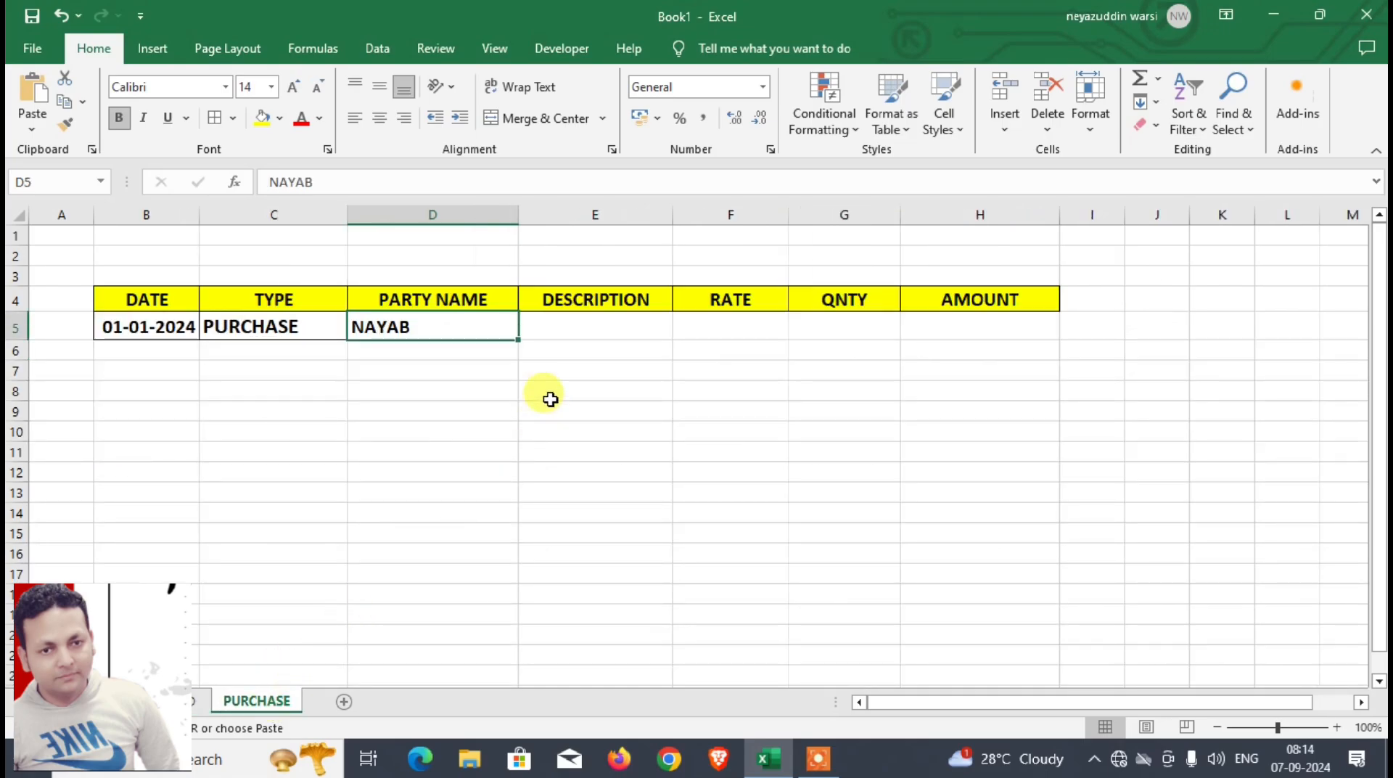
click(573, 331)
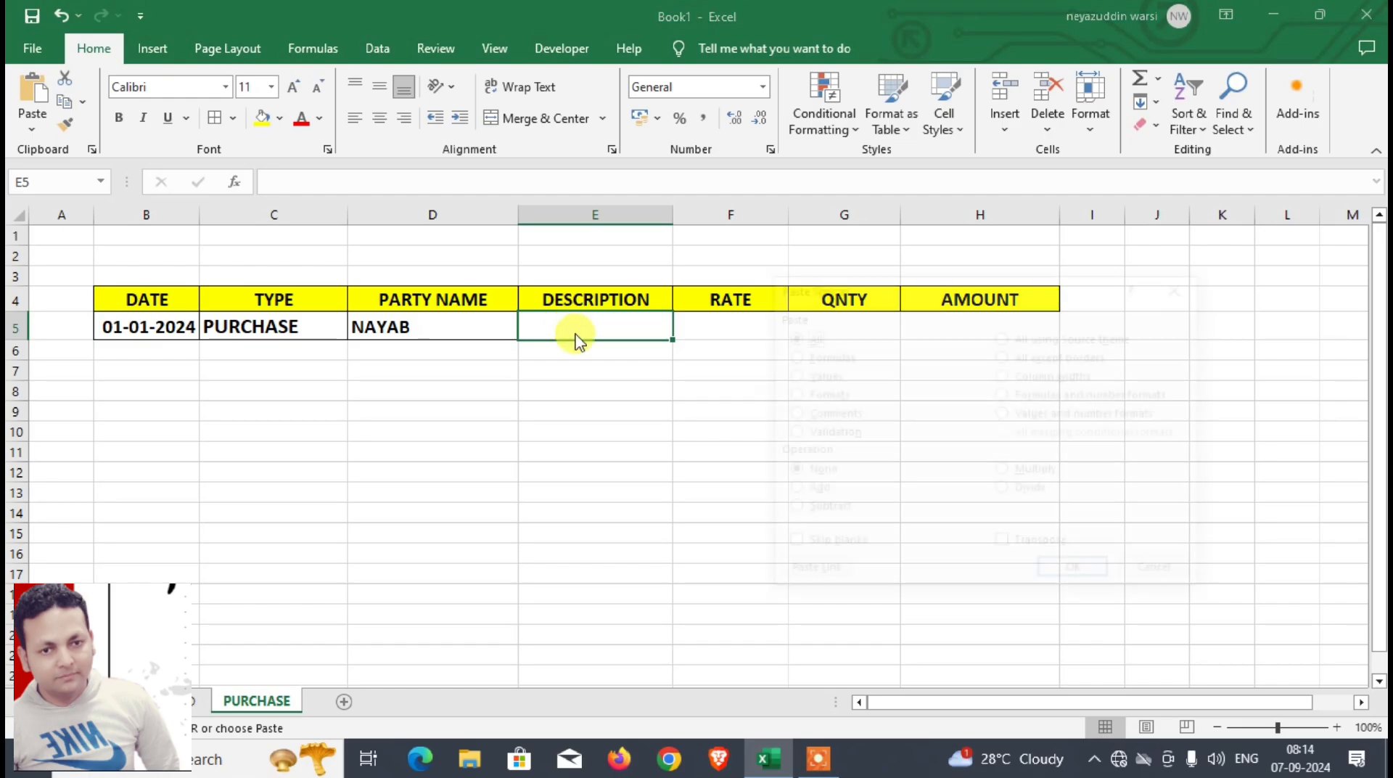
key(ctrl+alt+v)
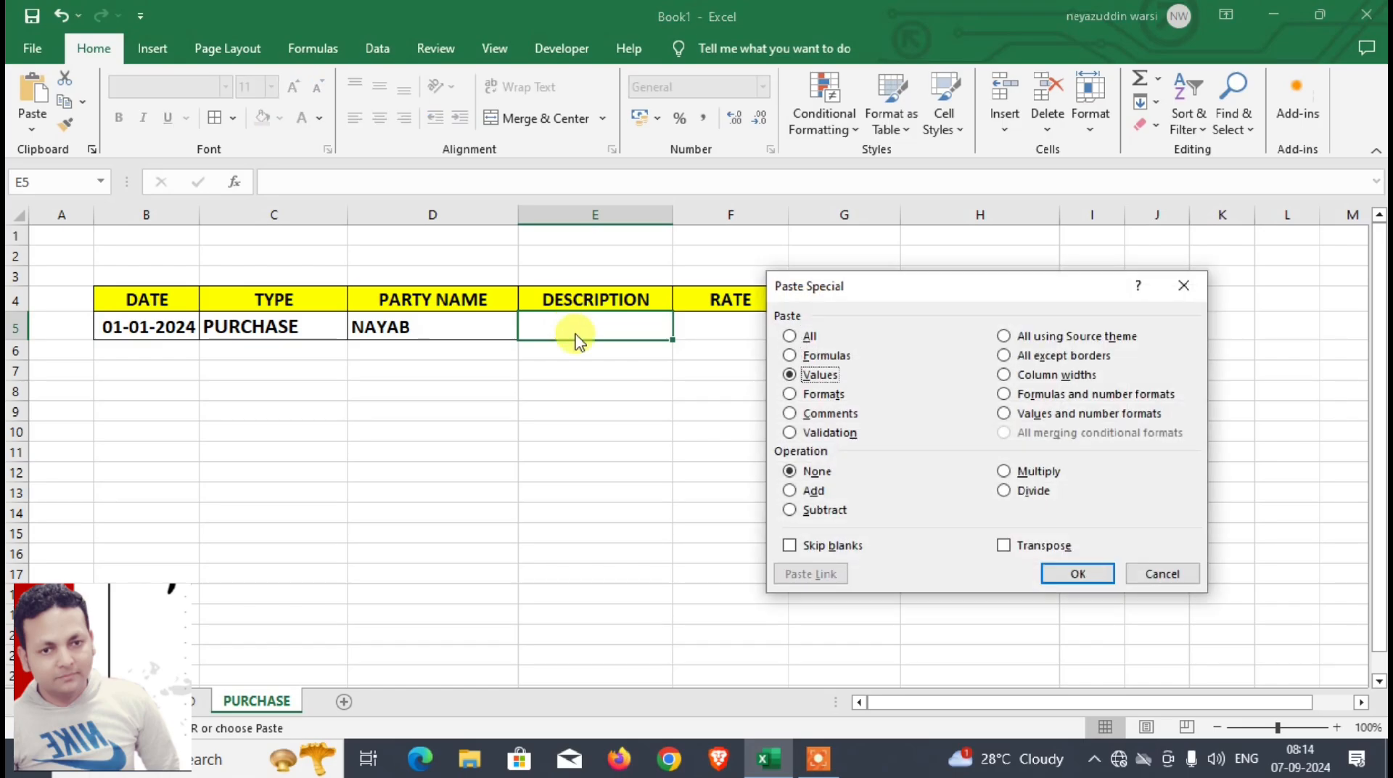
key(Return)
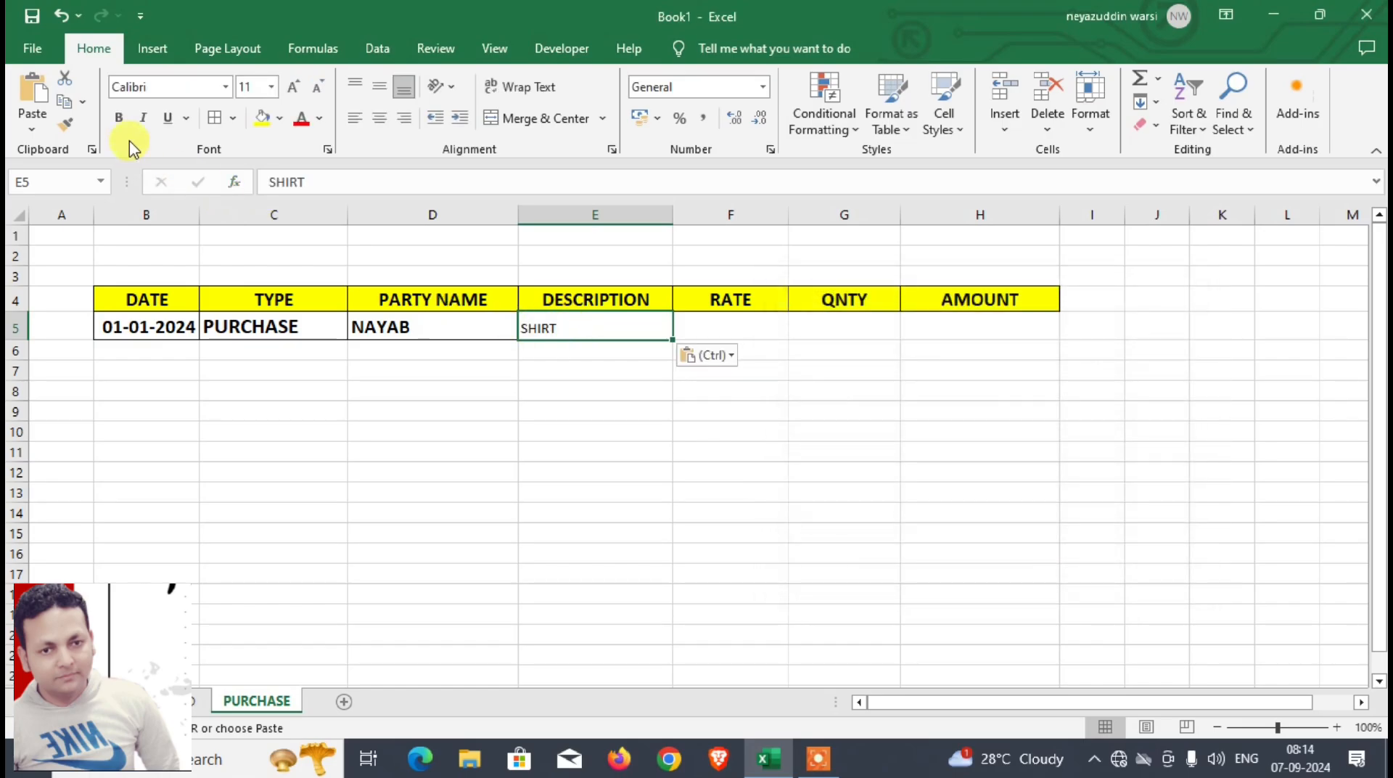
click(117, 117)
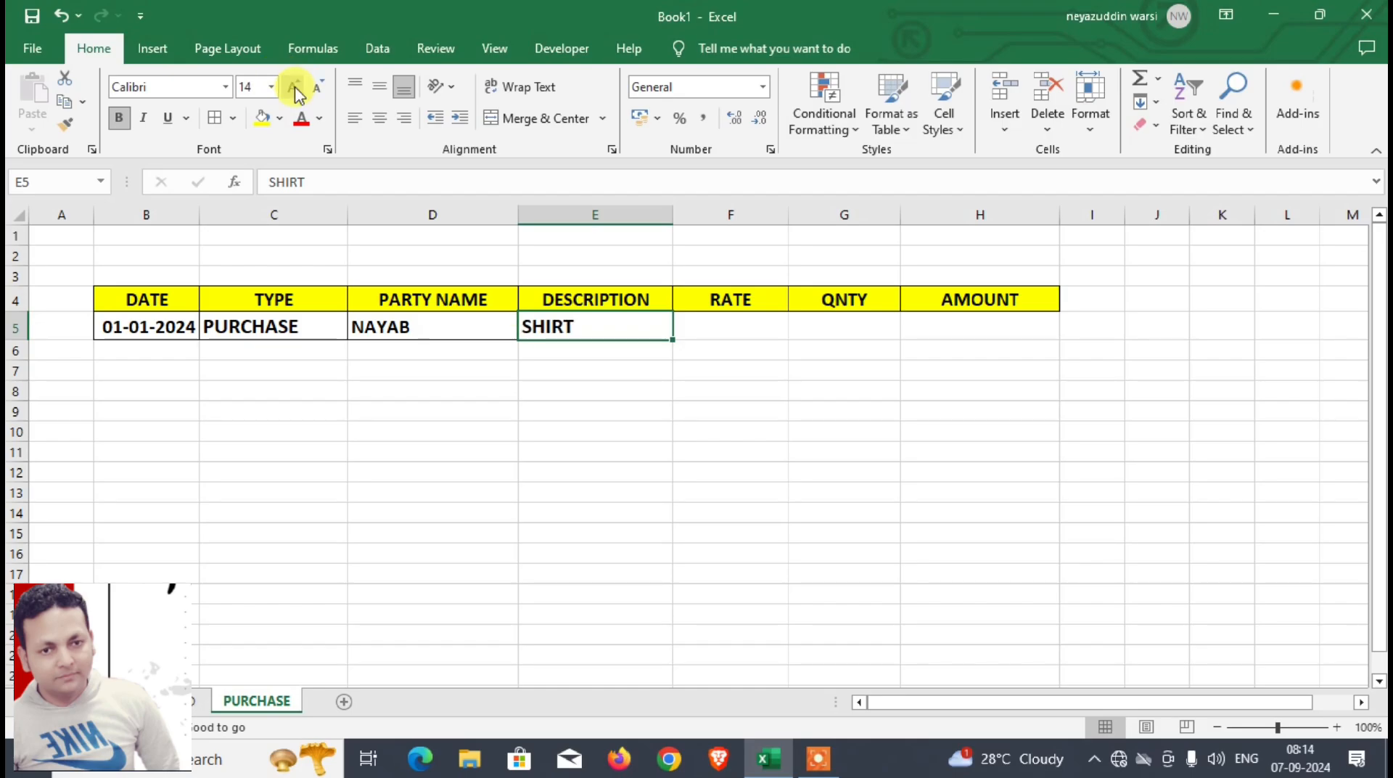
click(294, 87)
Step: Copy the rate from D8 of the DASHBOARD sheet into F5 of the PURCHASE sheet
click(196, 701)
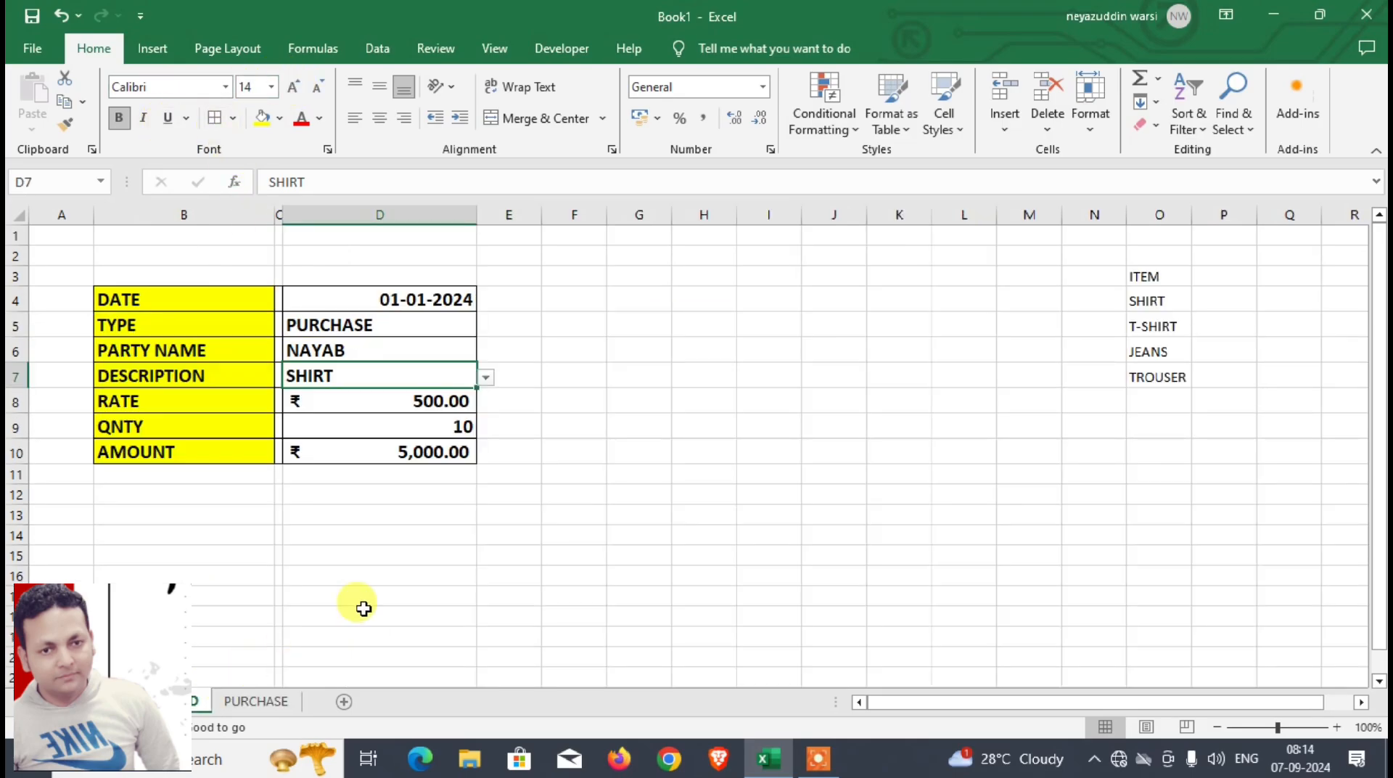
click(402, 401)
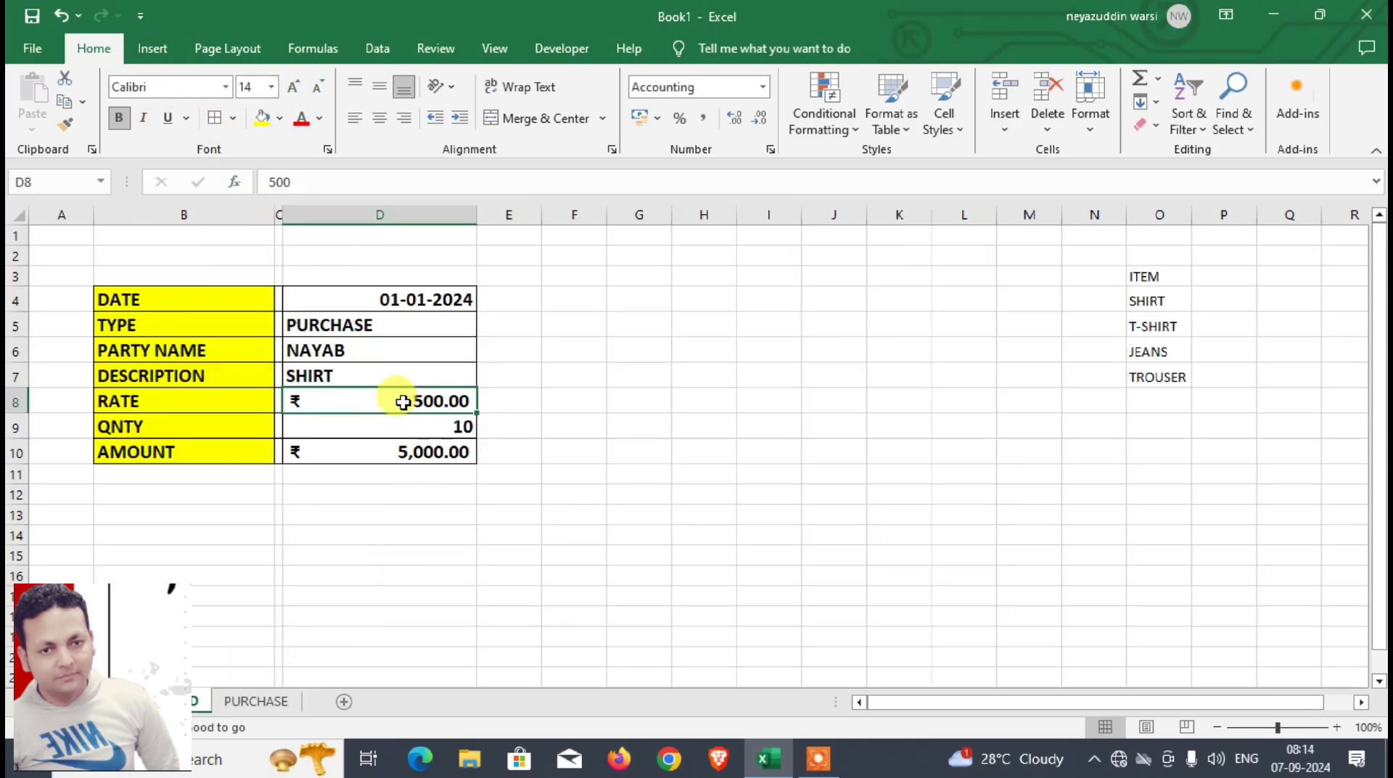
click(254, 701)
click(700, 327)
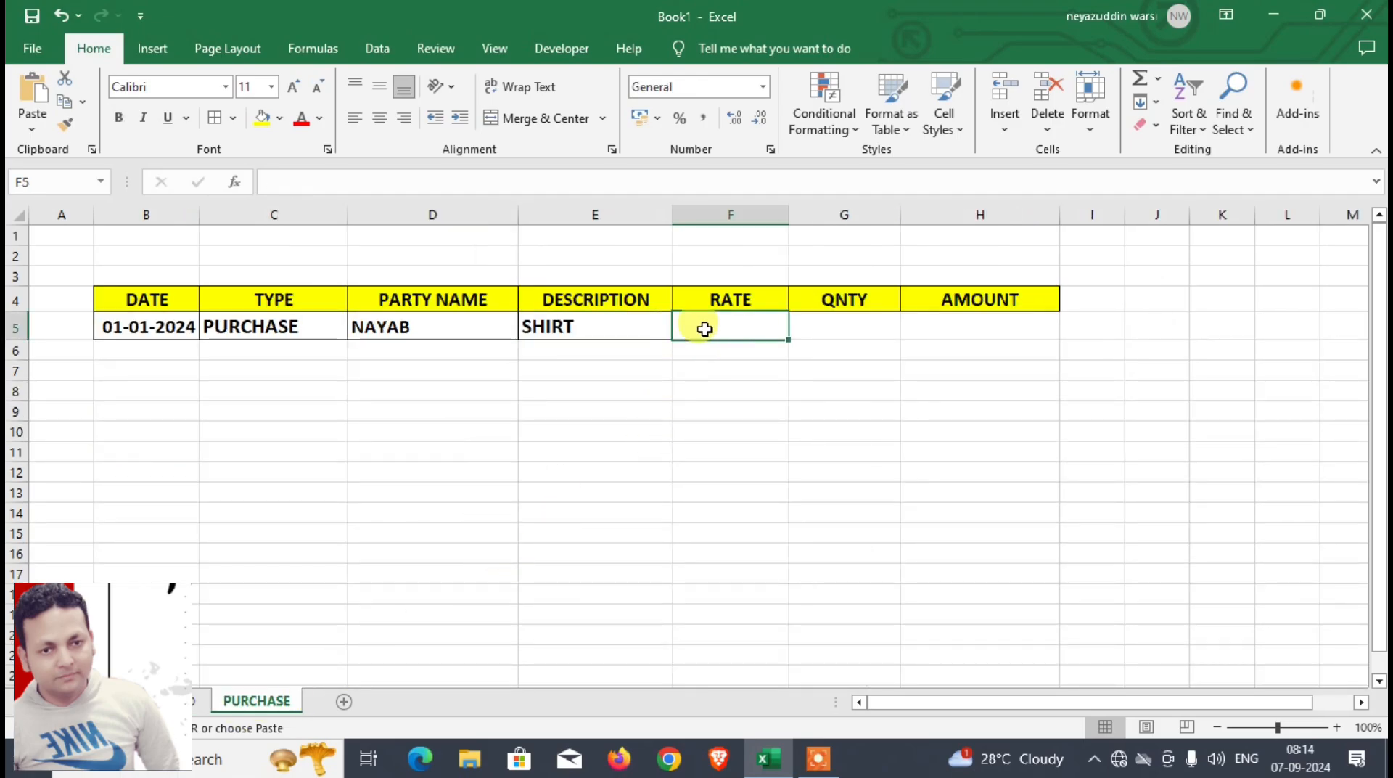
key(ctrl+v)
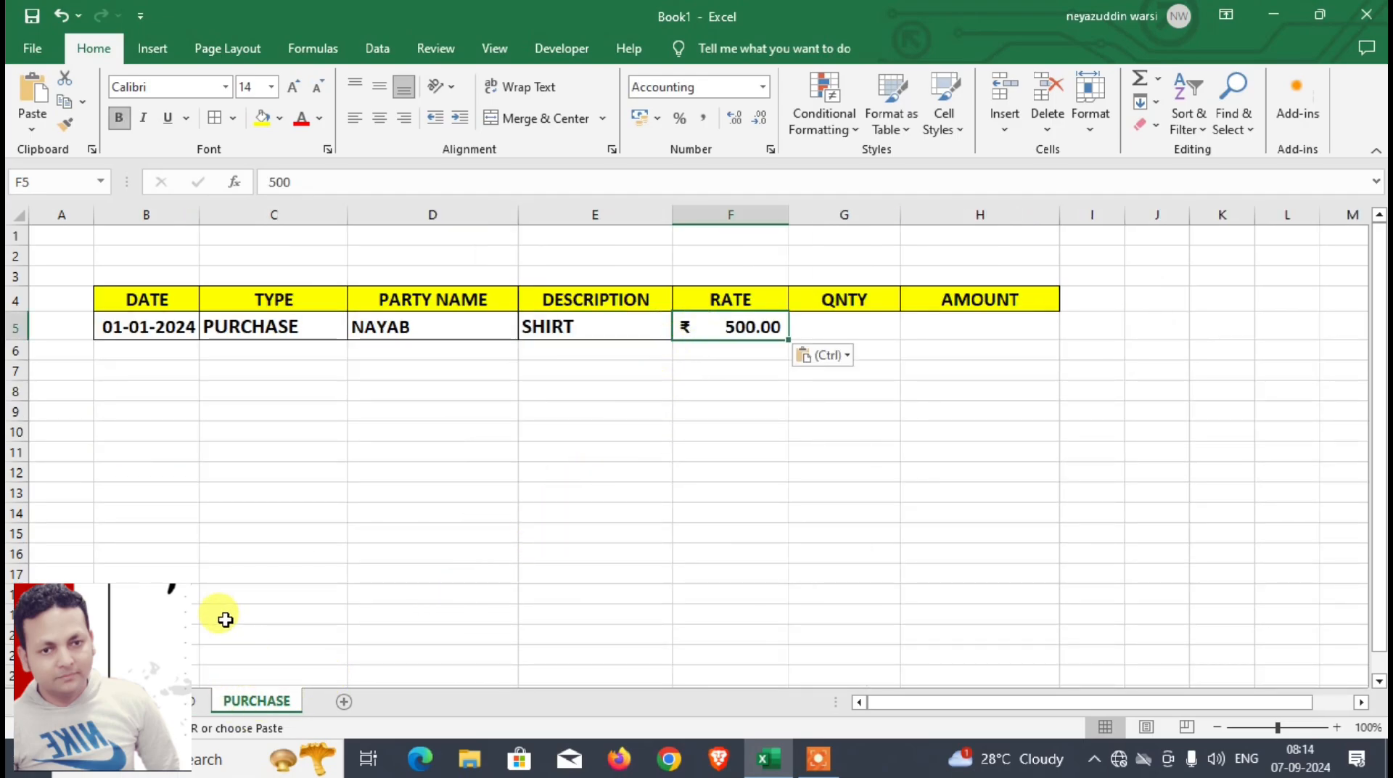
Step: Copy the quantity from D9 of the DASHBOARD sheet into G5 of the PURCHASE sheet
click(174, 701)
click(380, 431)
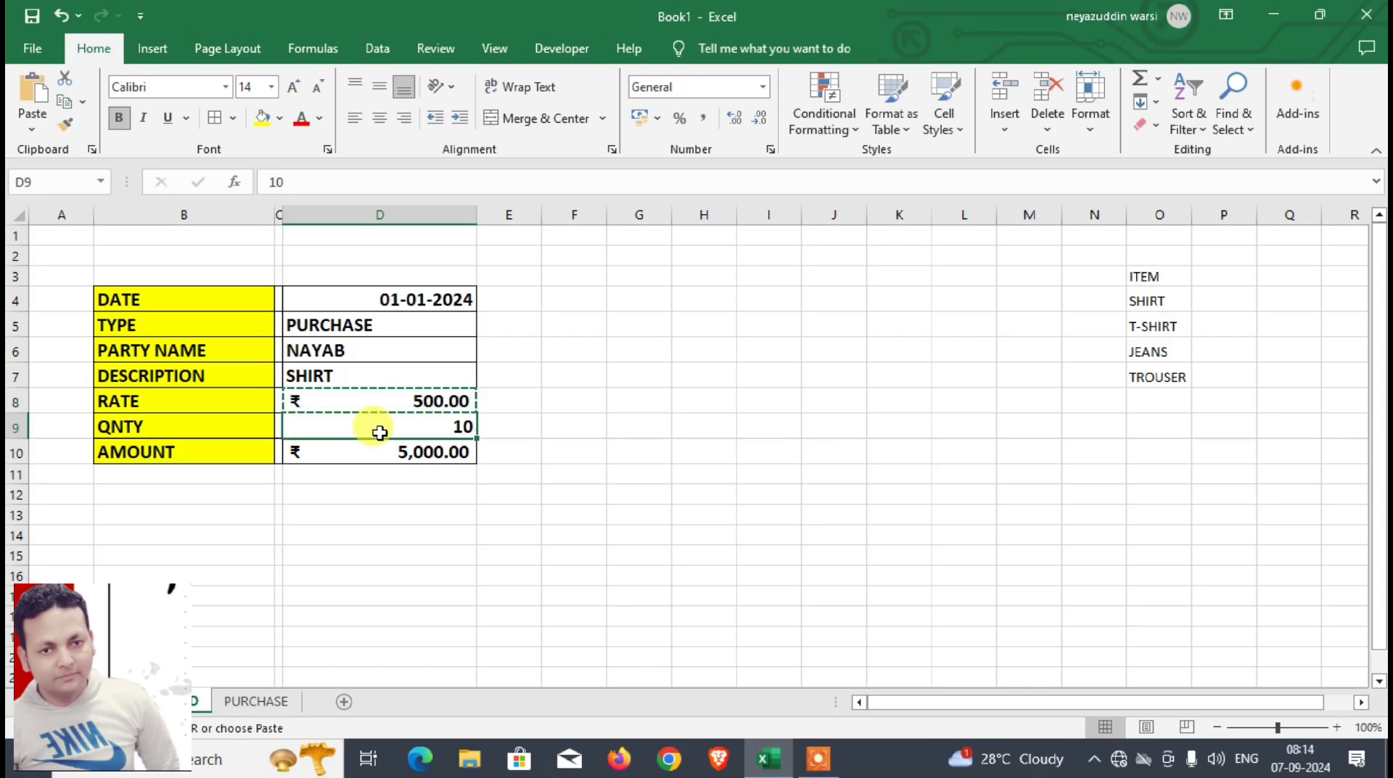
key(ctrl+c)
click(255, 701)
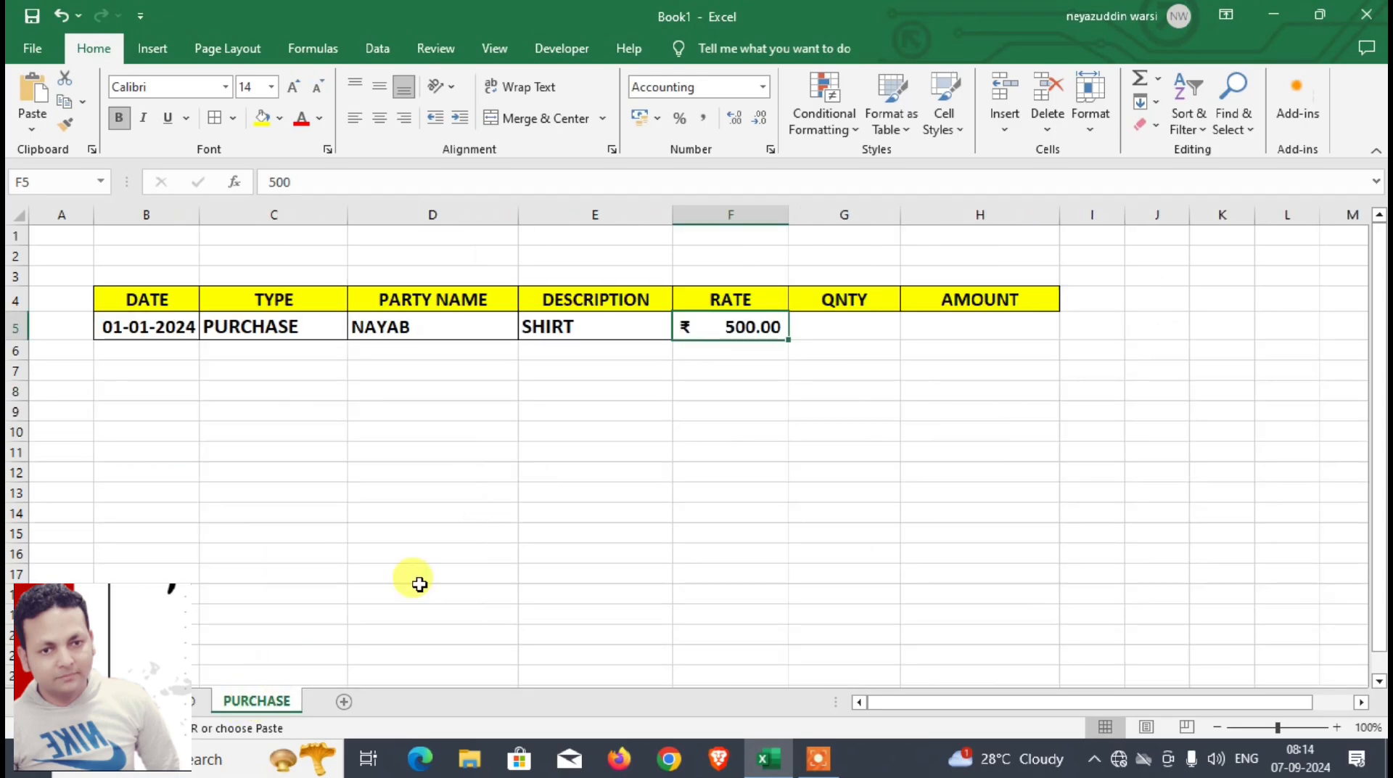
click(822, 328)
key(ctrl+v)
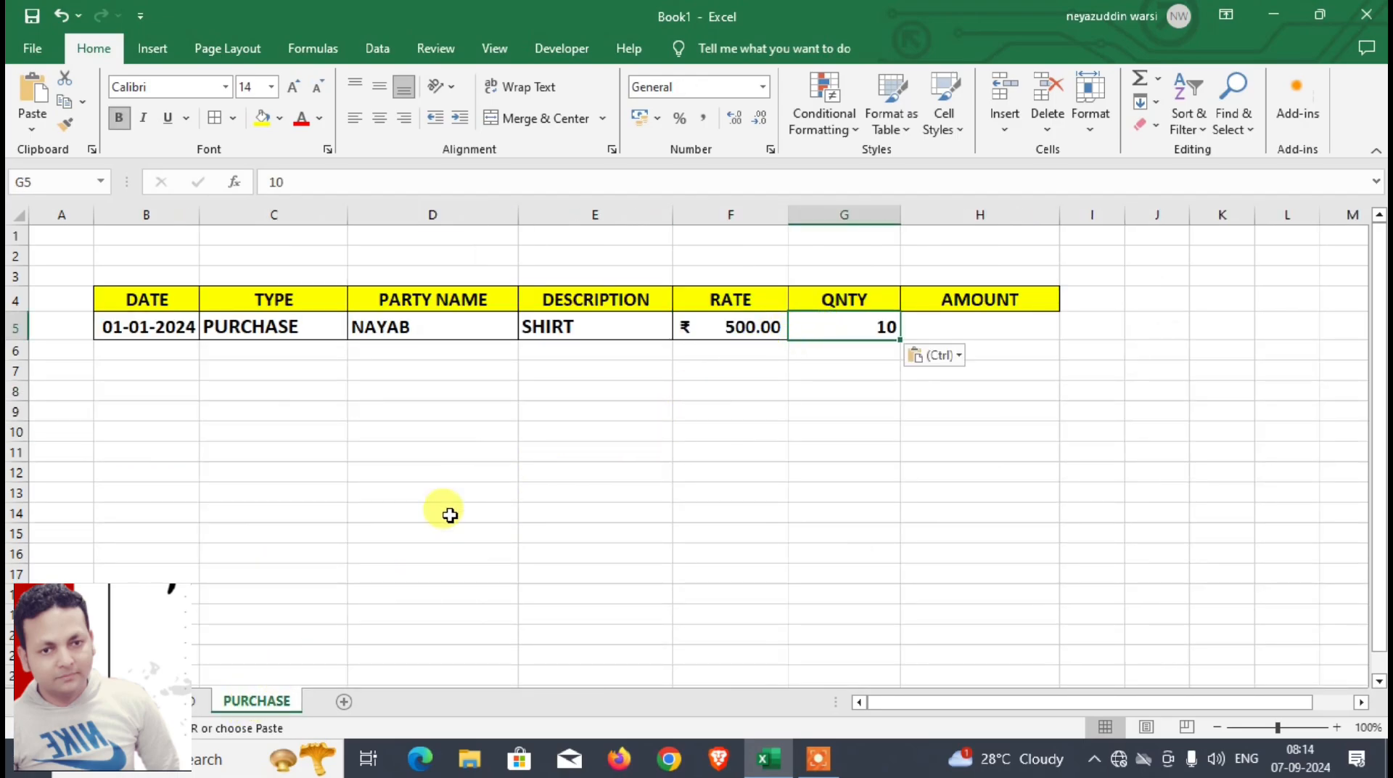
Step: Copy the amount in D10 of the DASHBOARD sheet and paste it as values only into H5 of the PURCHASE sheet
click(195, 703)
click(399, 454)
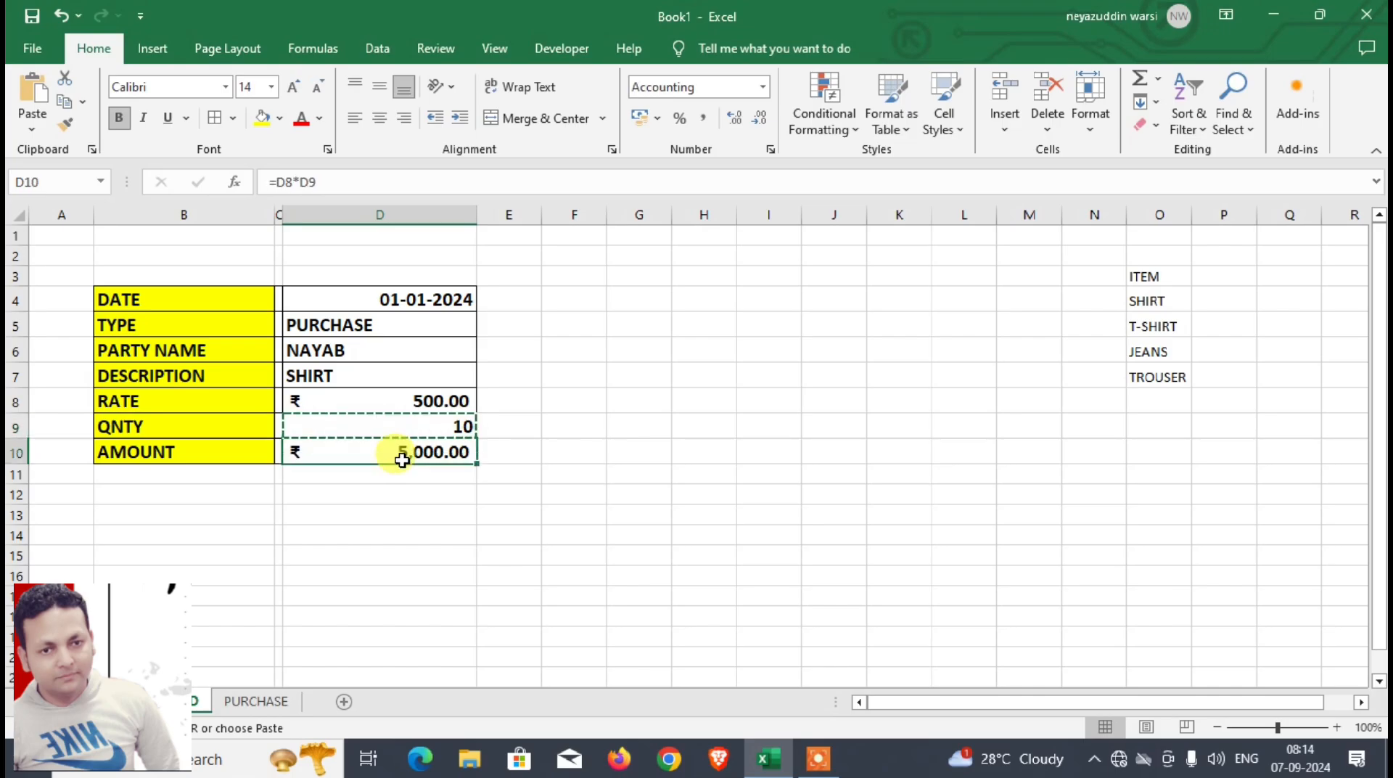
key(ctrl+c)
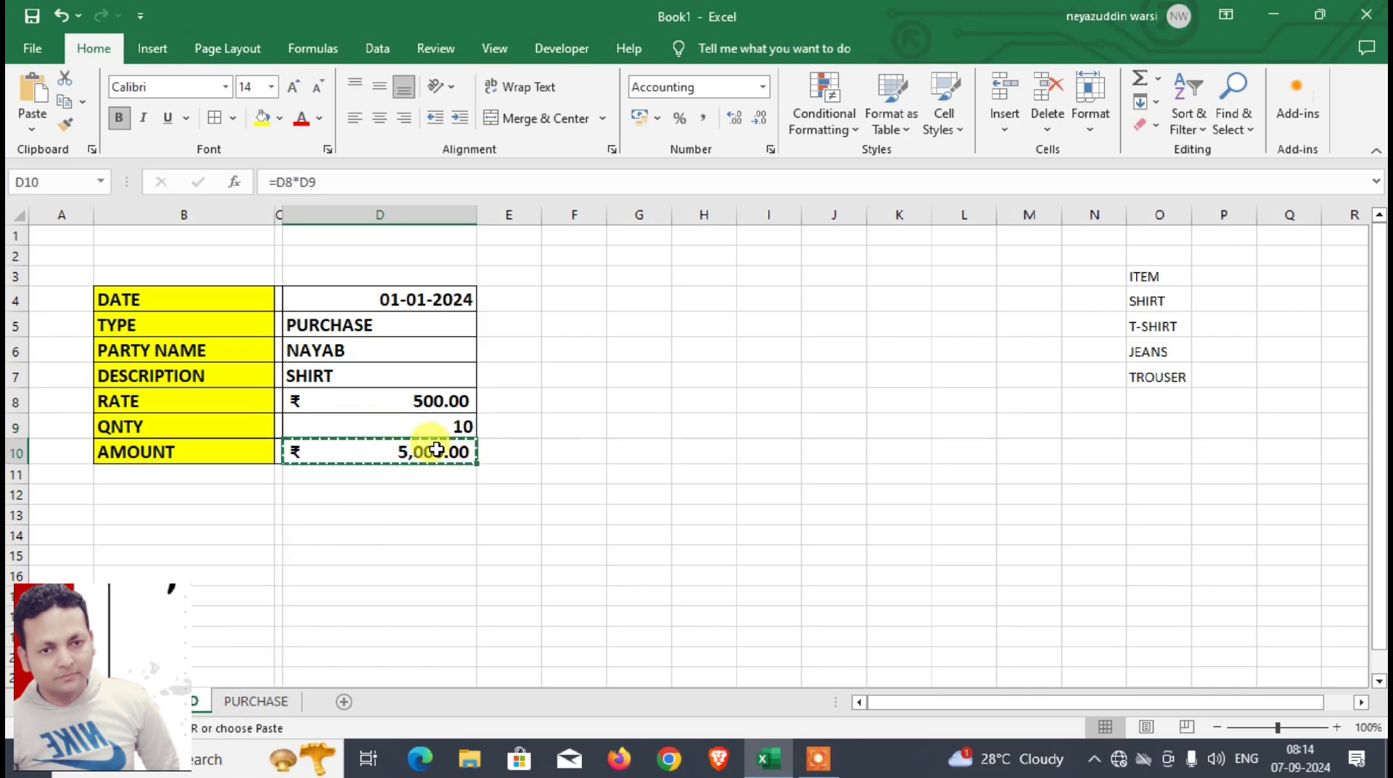
click(274, 701)
click(986, 327)
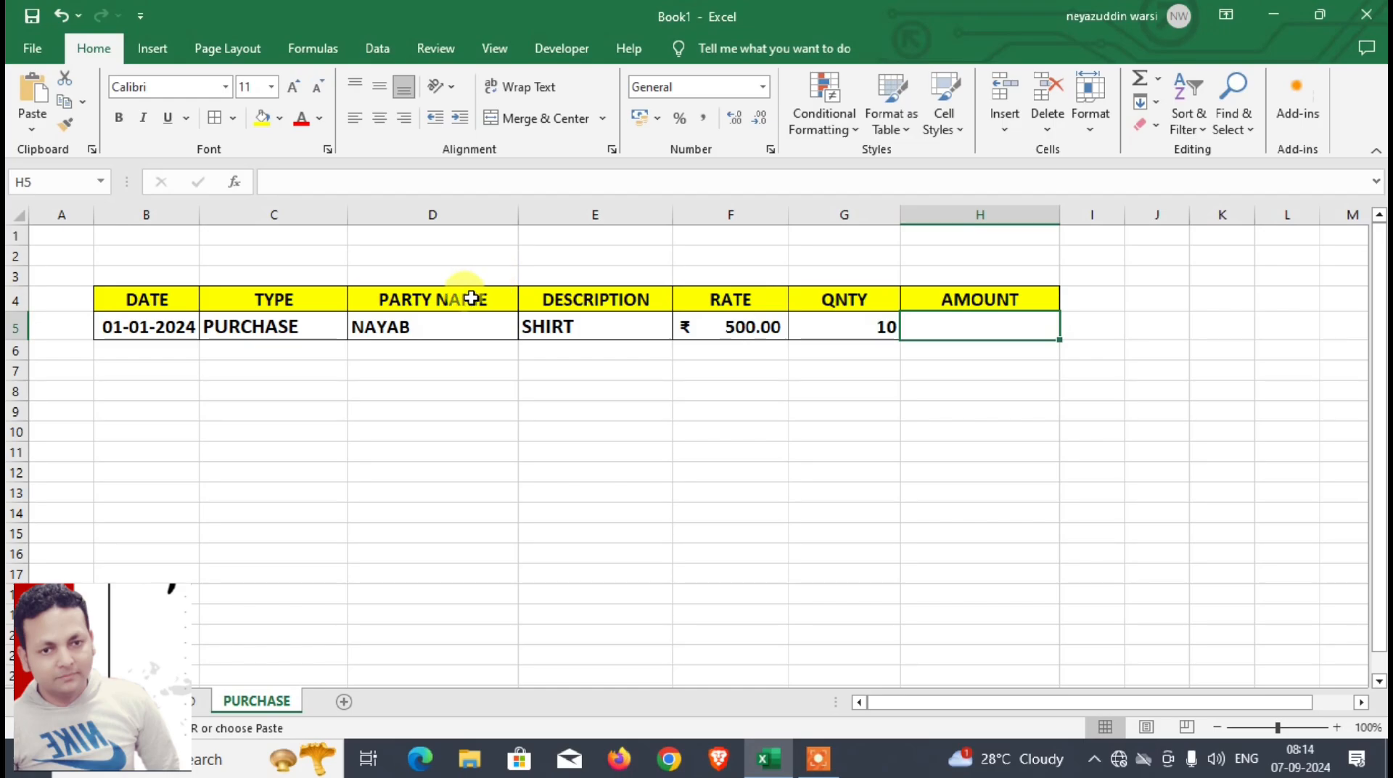
key(ctrl+alt+v)
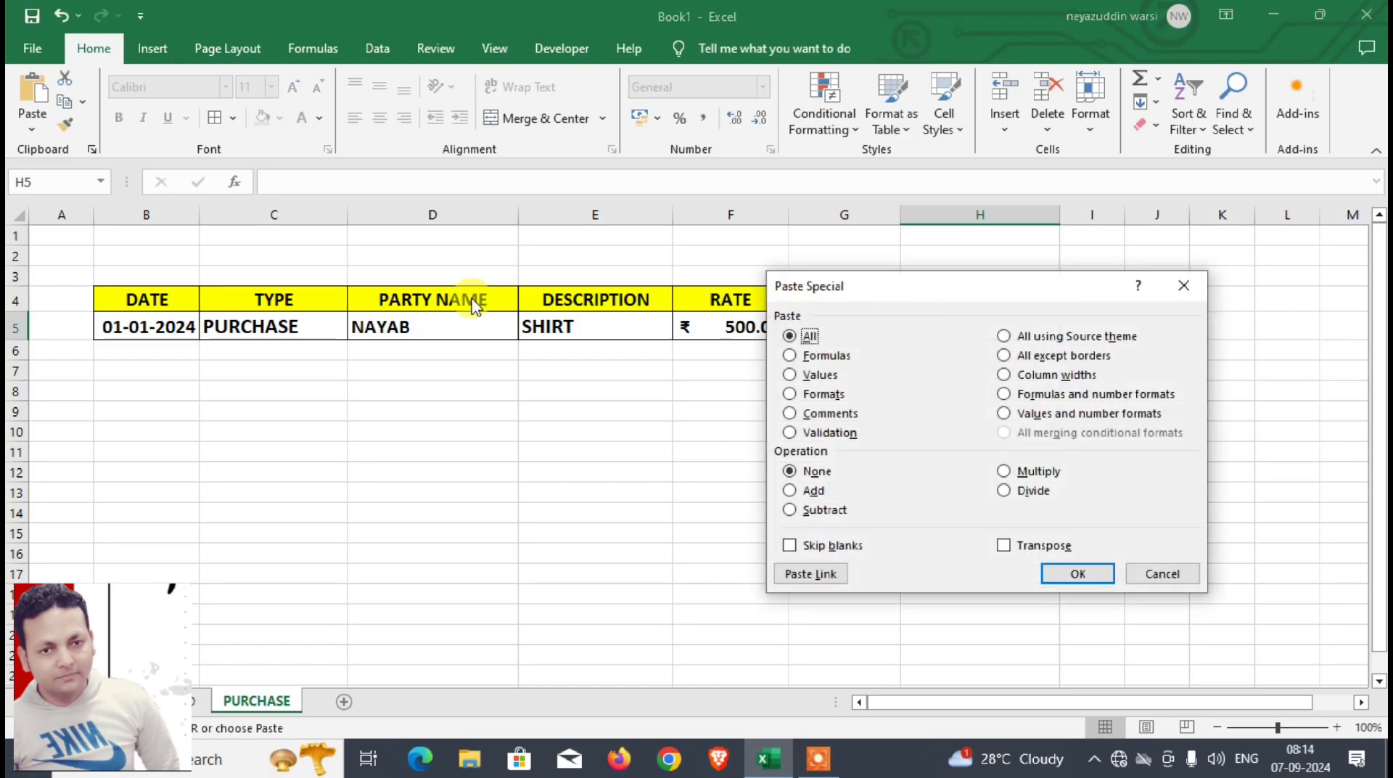
key(Return)
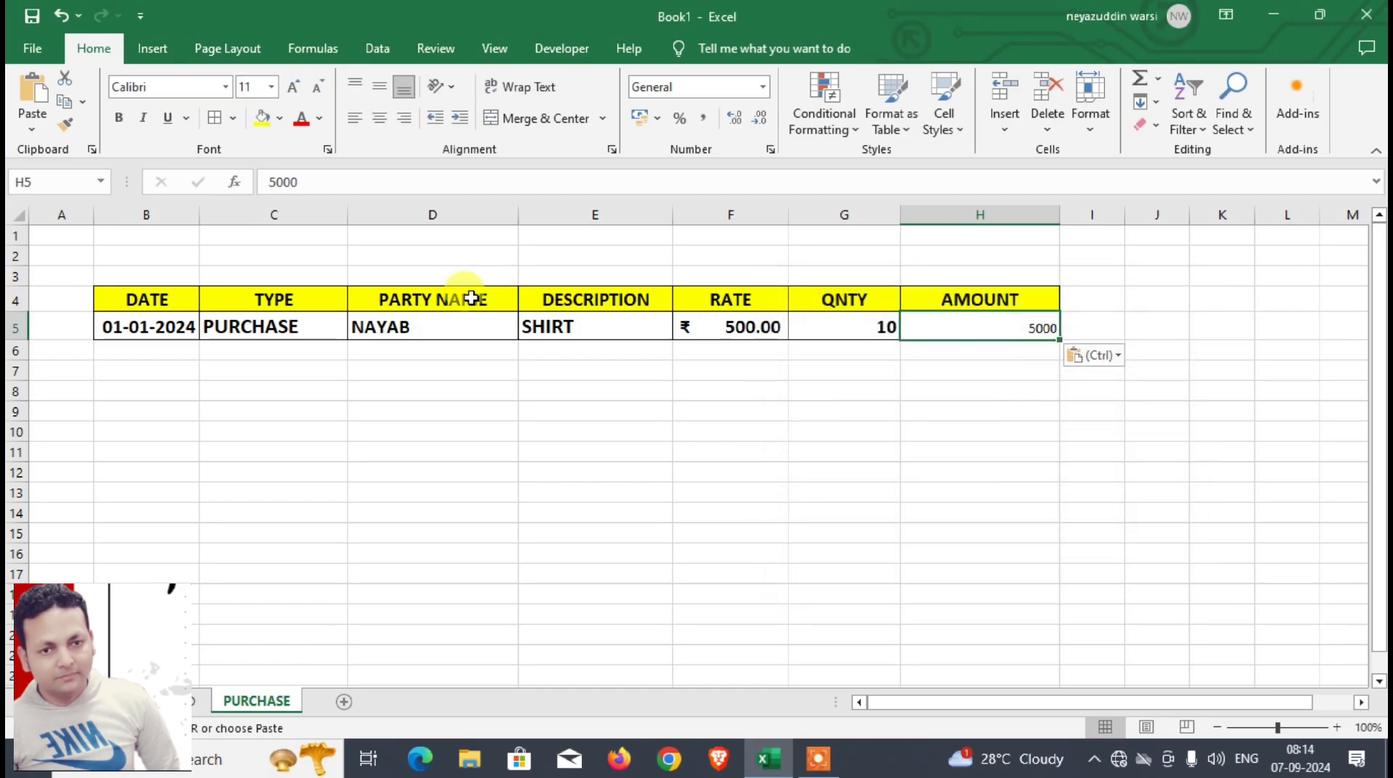
Step: Format the amount in H5 as bold, font size 16, with the rupee Accounting number format
click(120, 121)
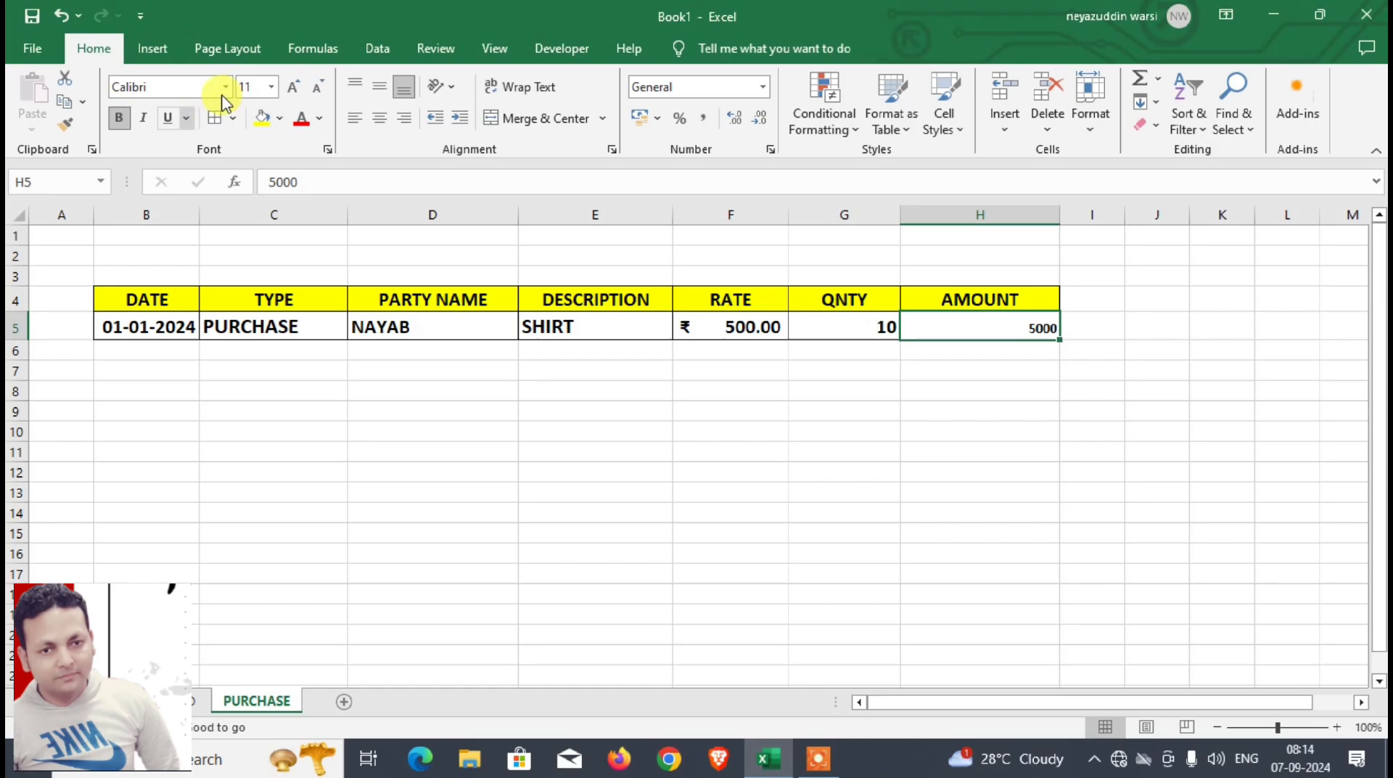
click(296, 90)
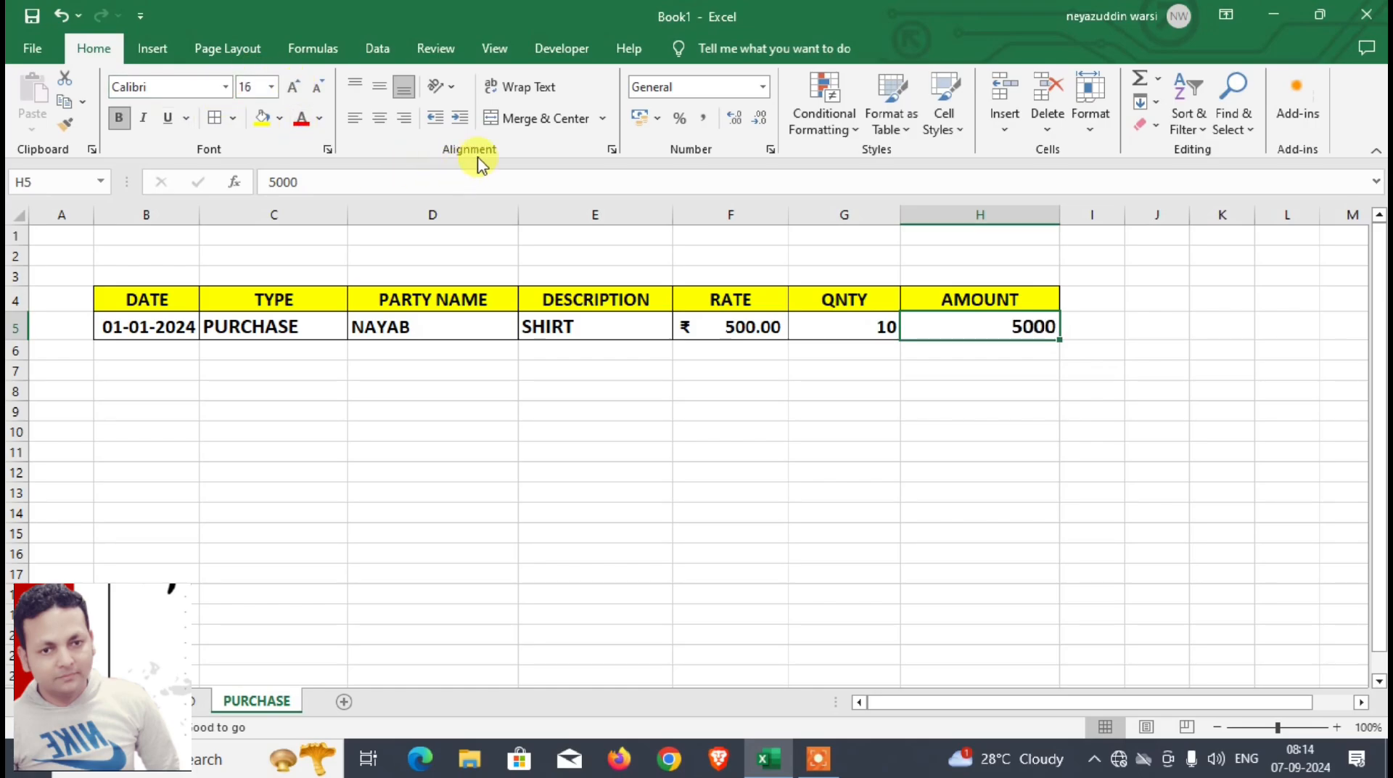
click(637, 117)
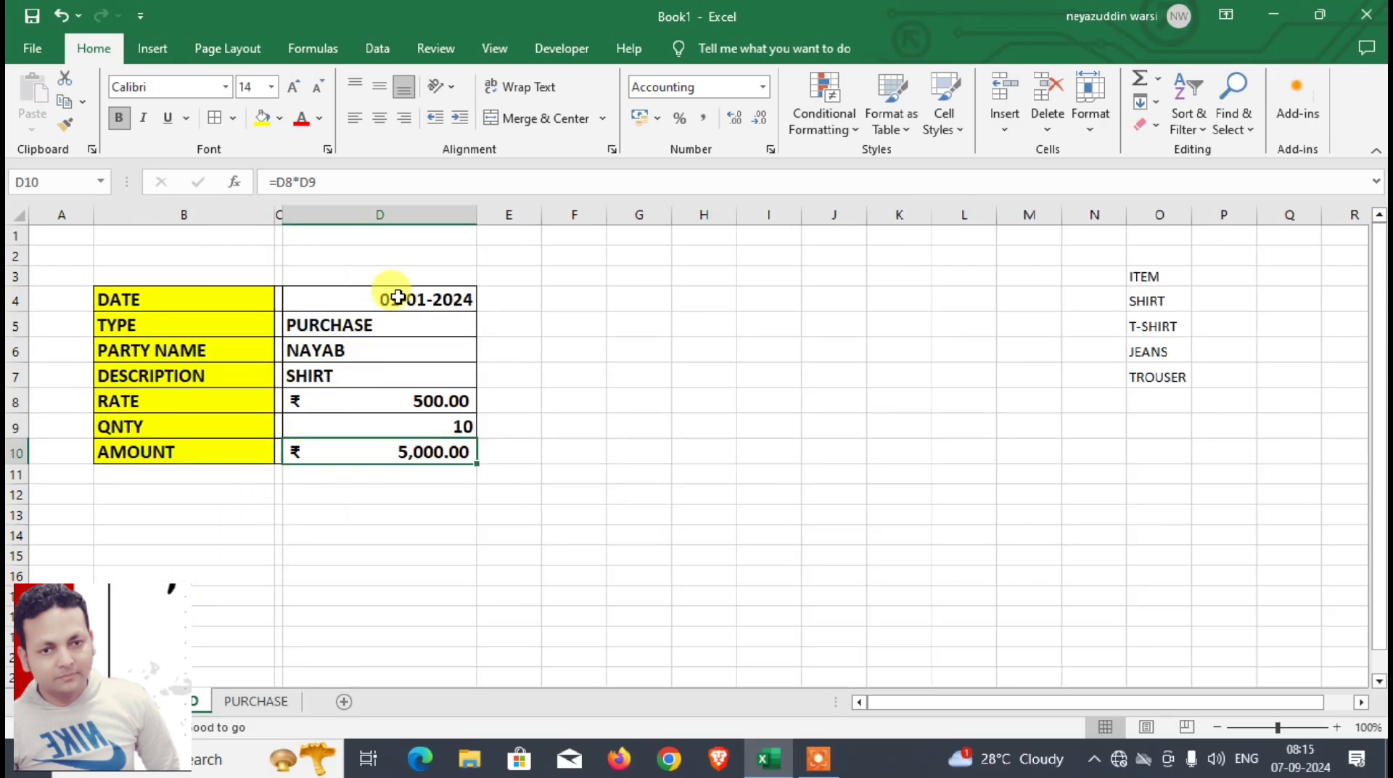
Step: Select the date in D4 of the DASHBOARD sheet and start recording a macro named P, stored in This Workbook
click(398, 297)
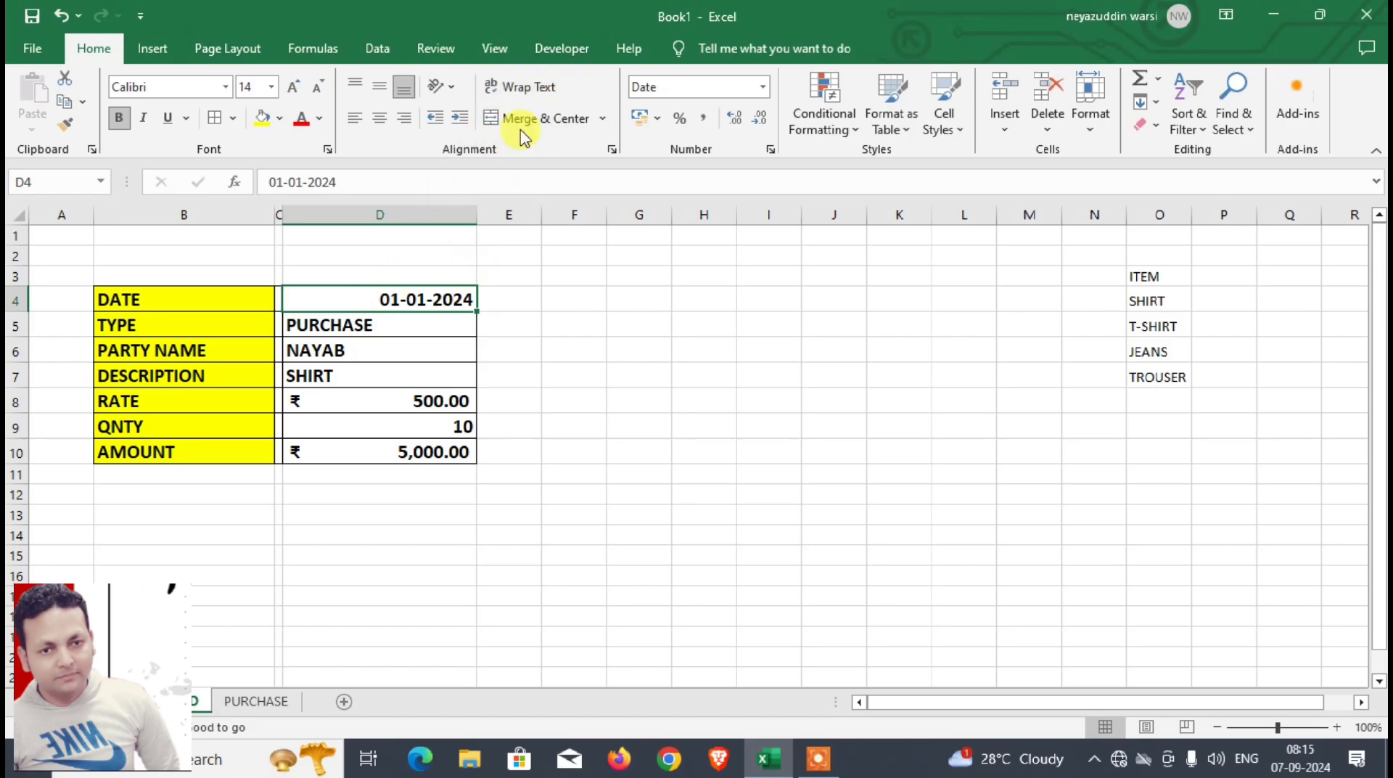
click(575, 51)
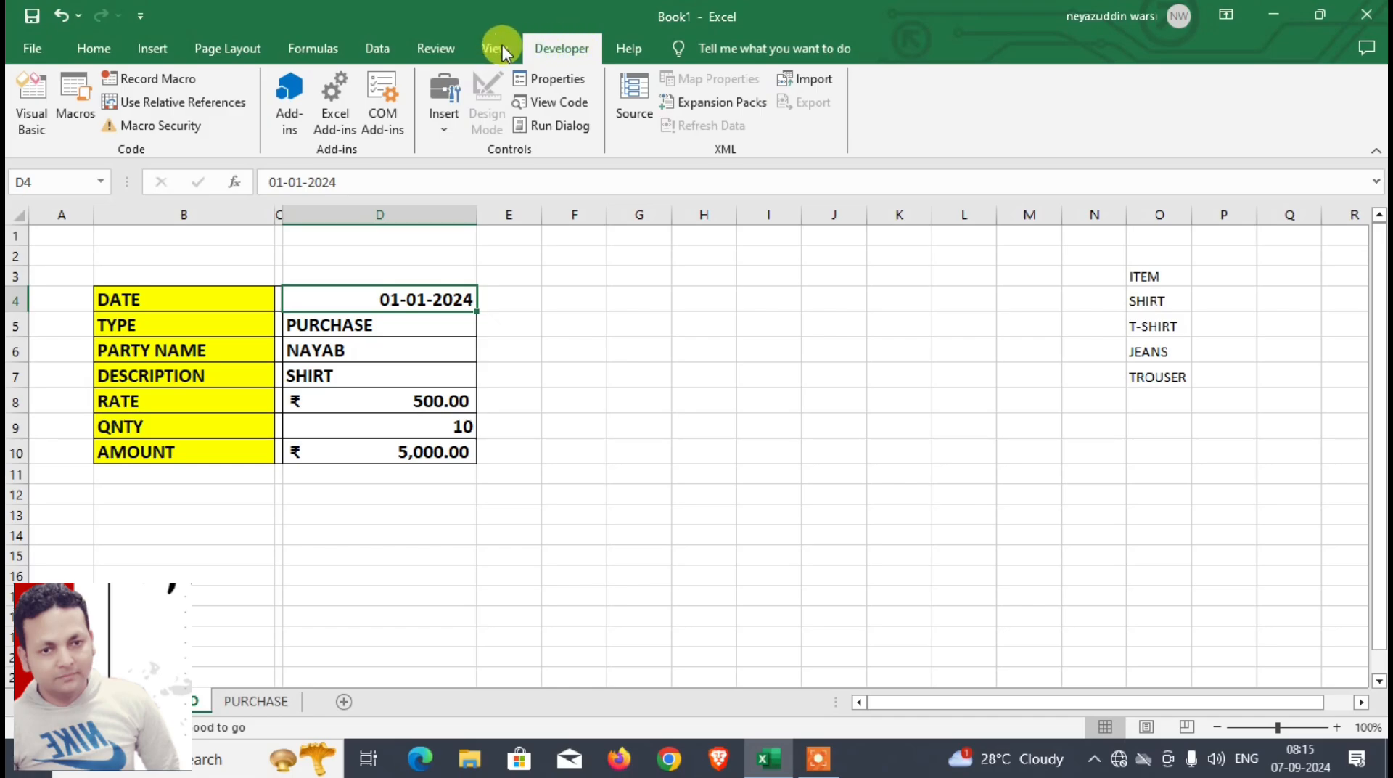
click(162, 80)
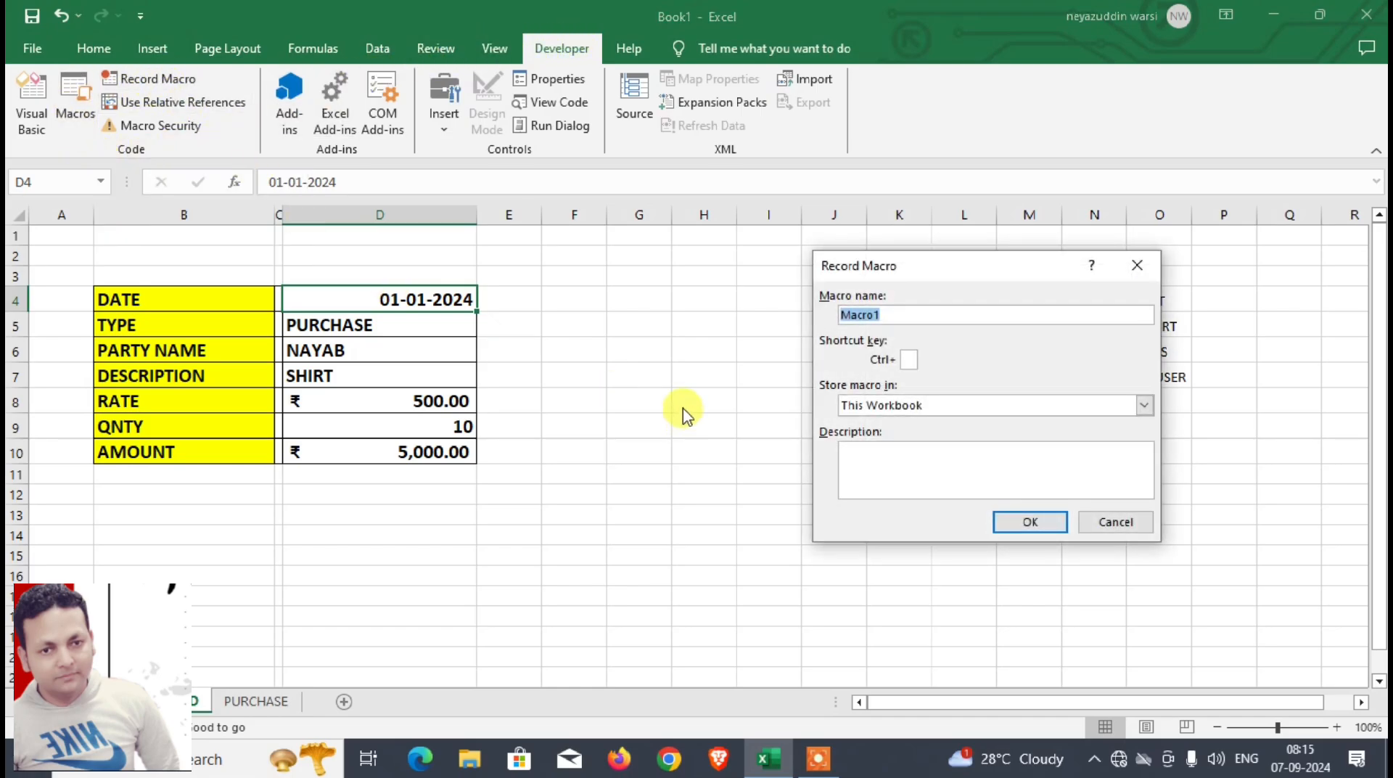
text(PURCHASE)
click(1031, 522)
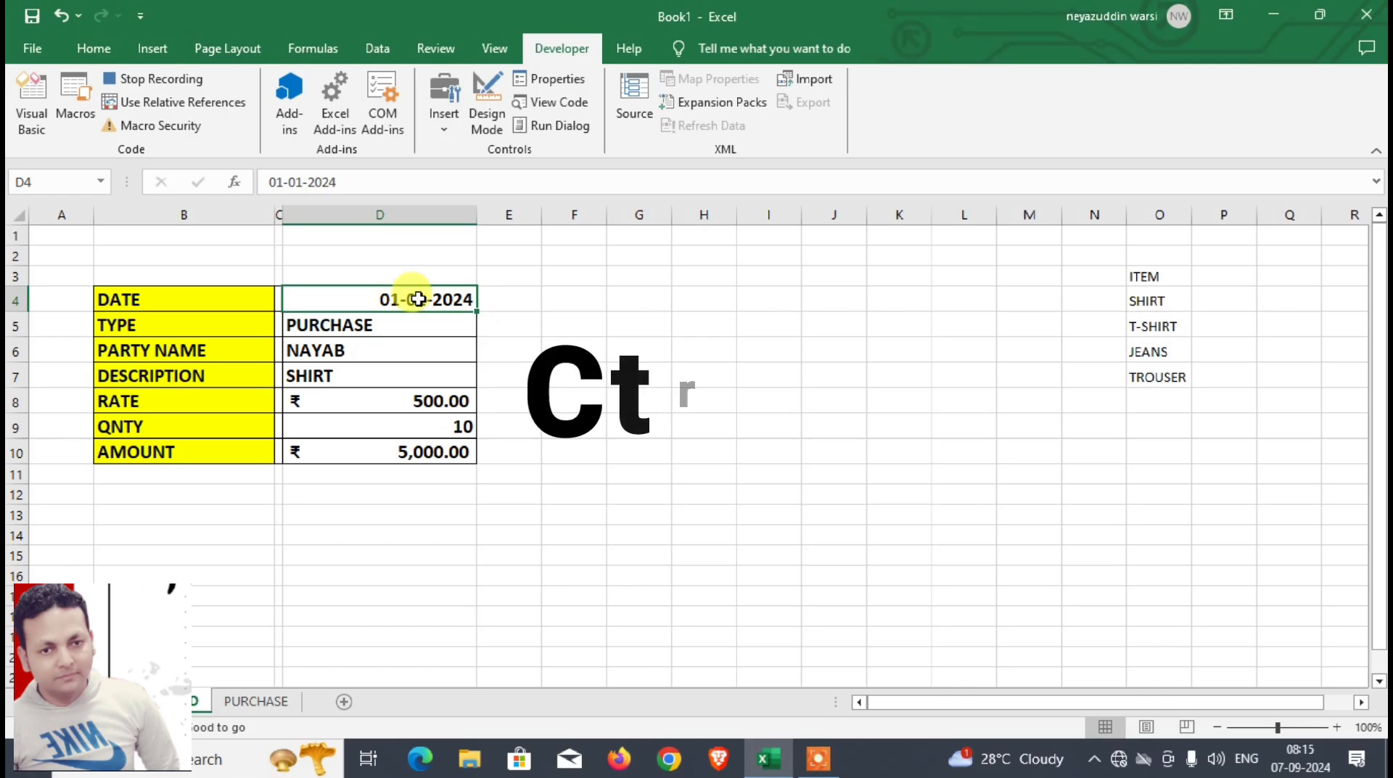
Step: Copy the date in D4, then go from the DATE header in B4 of the PURCHASE sheet to the last filled cell below it
key(ctrl+c)
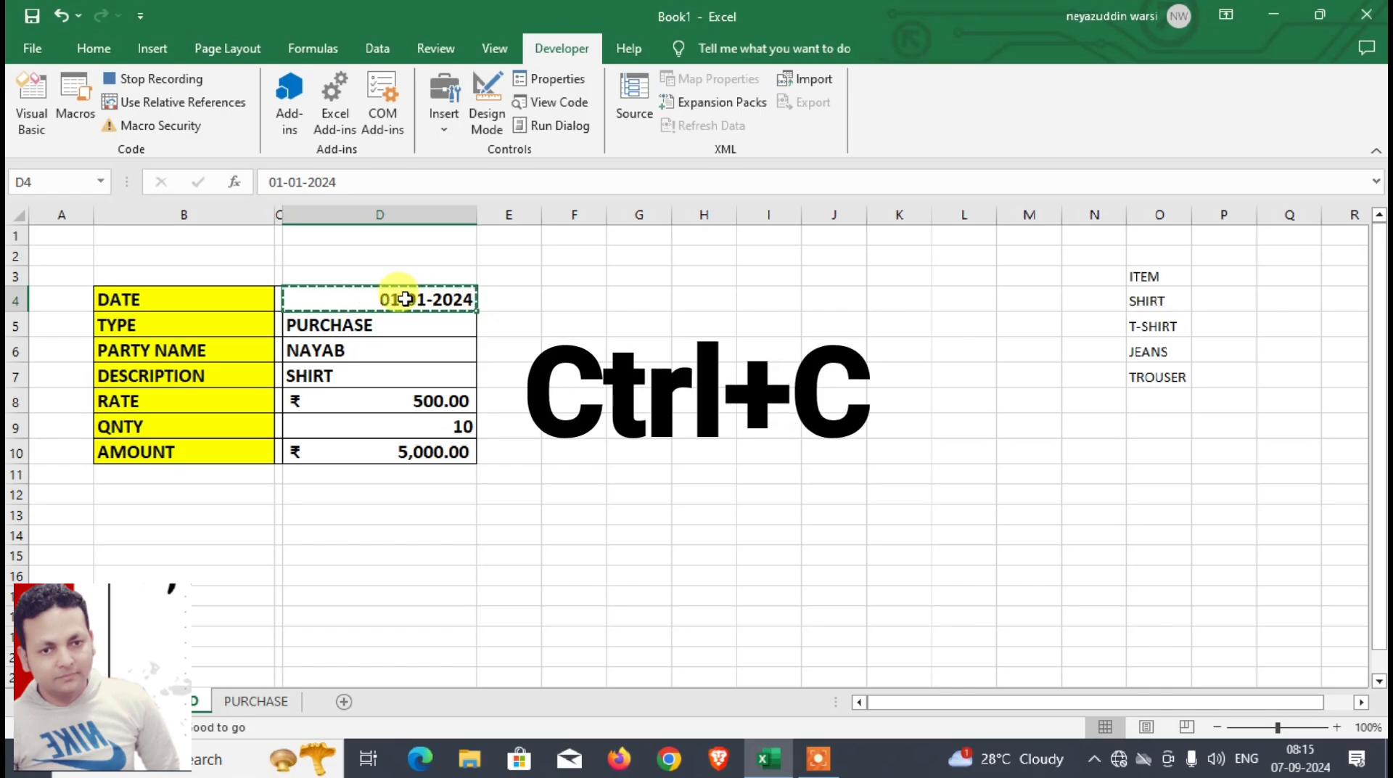
click(255, 701)
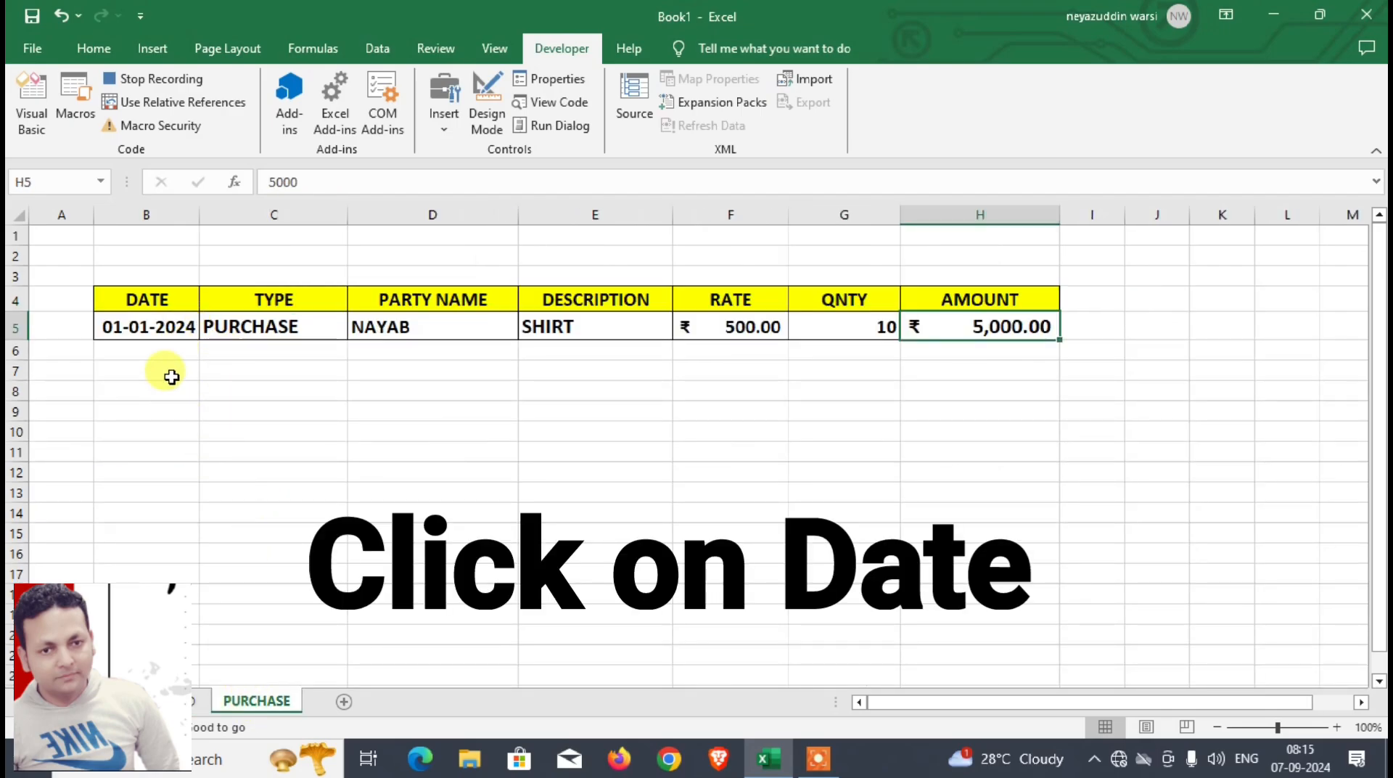
click(151, 298)
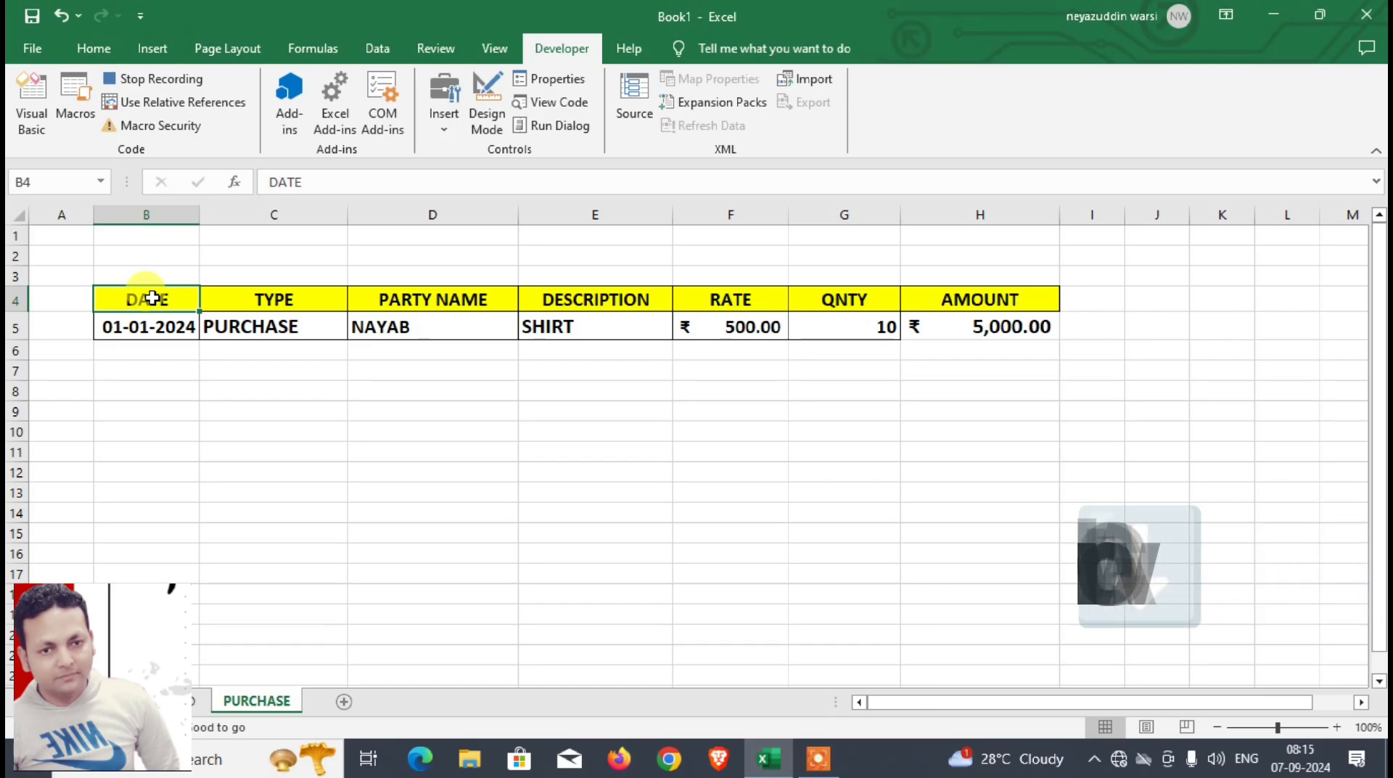
key(ctrl+Down)
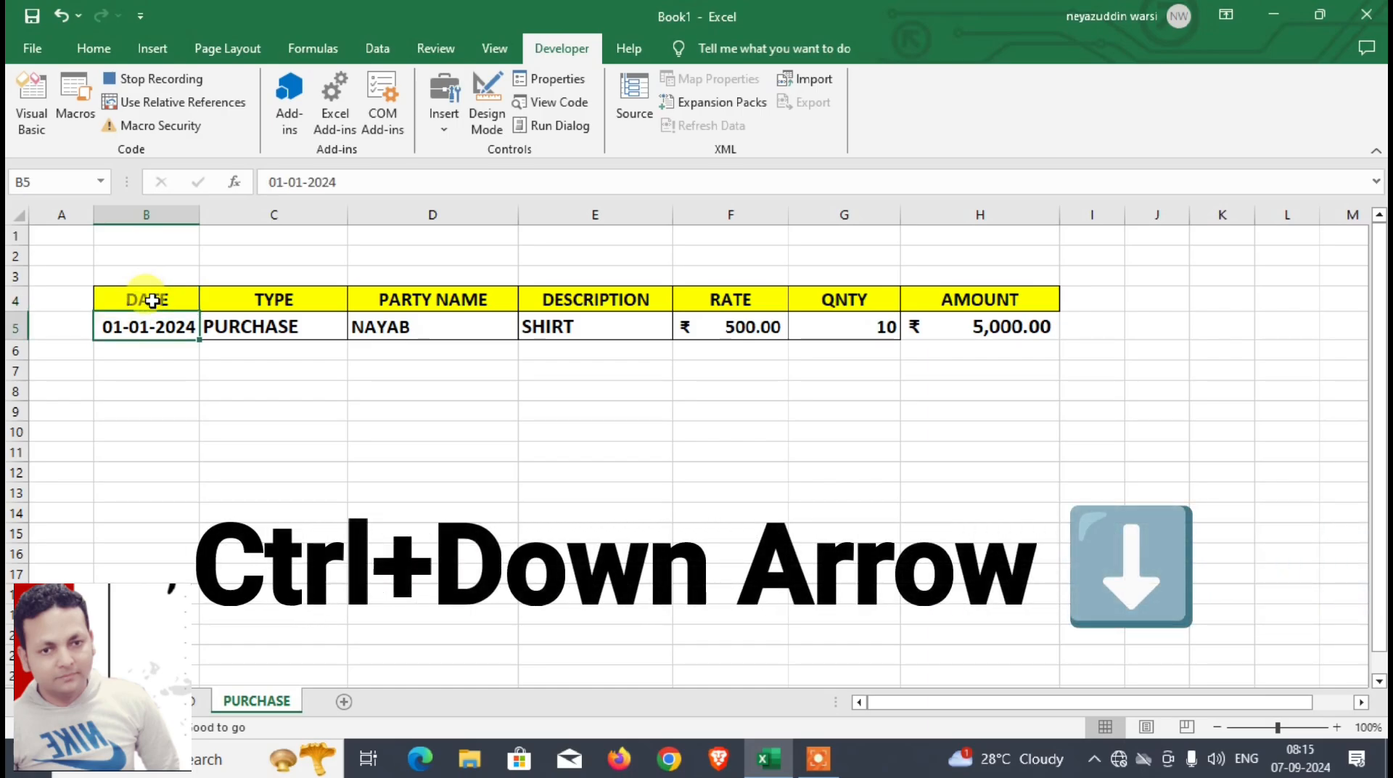
Step: Using relative references, paste the date one row down in B6 and move to C6, then turn relative references off
click(184, 109)
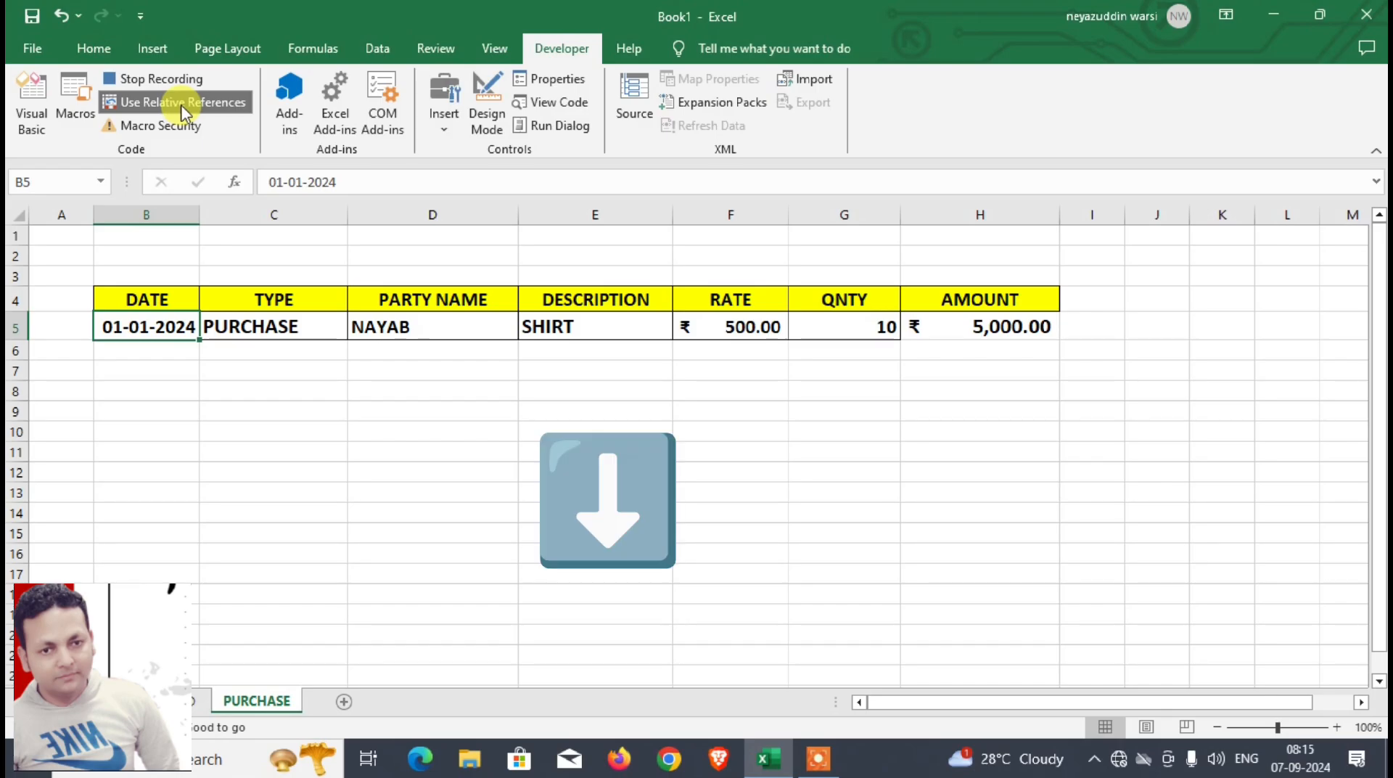
key(Down)
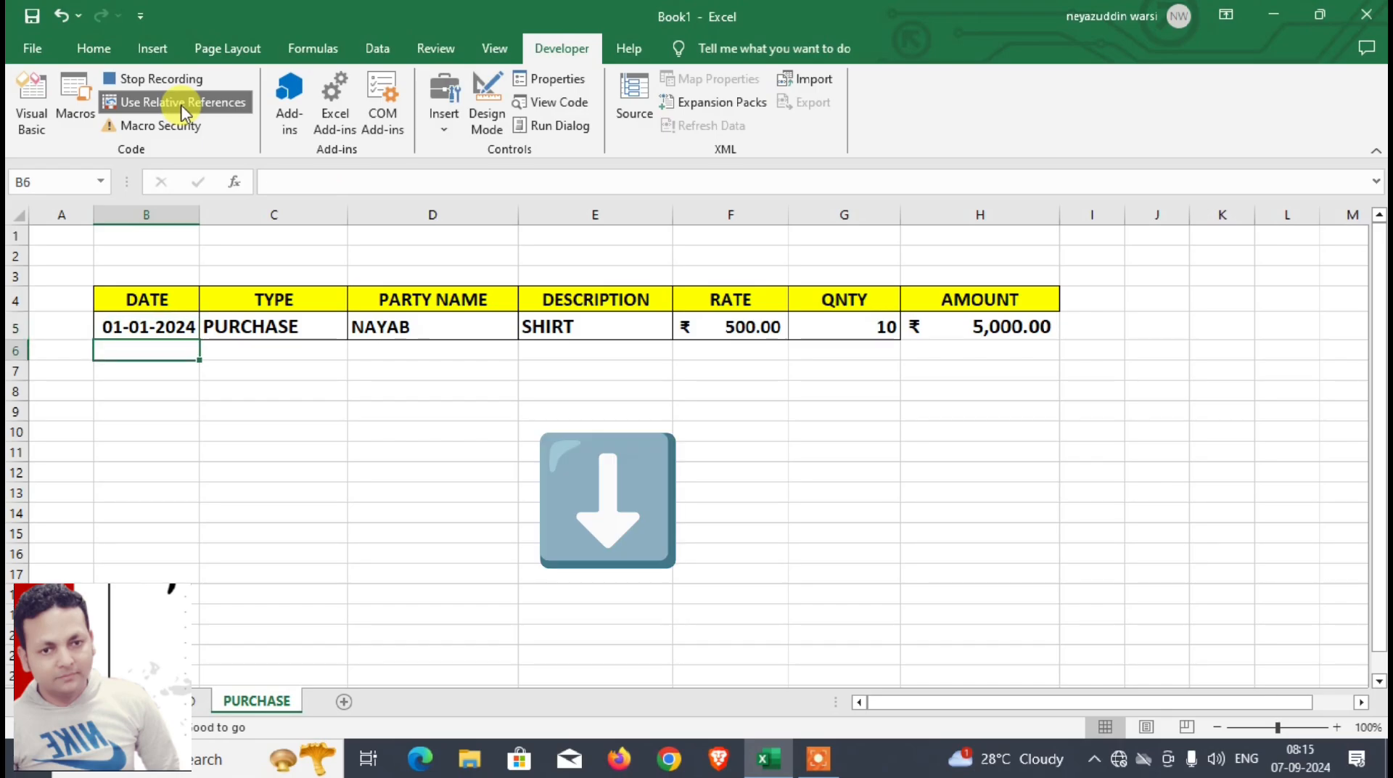
key(ctrl+v)
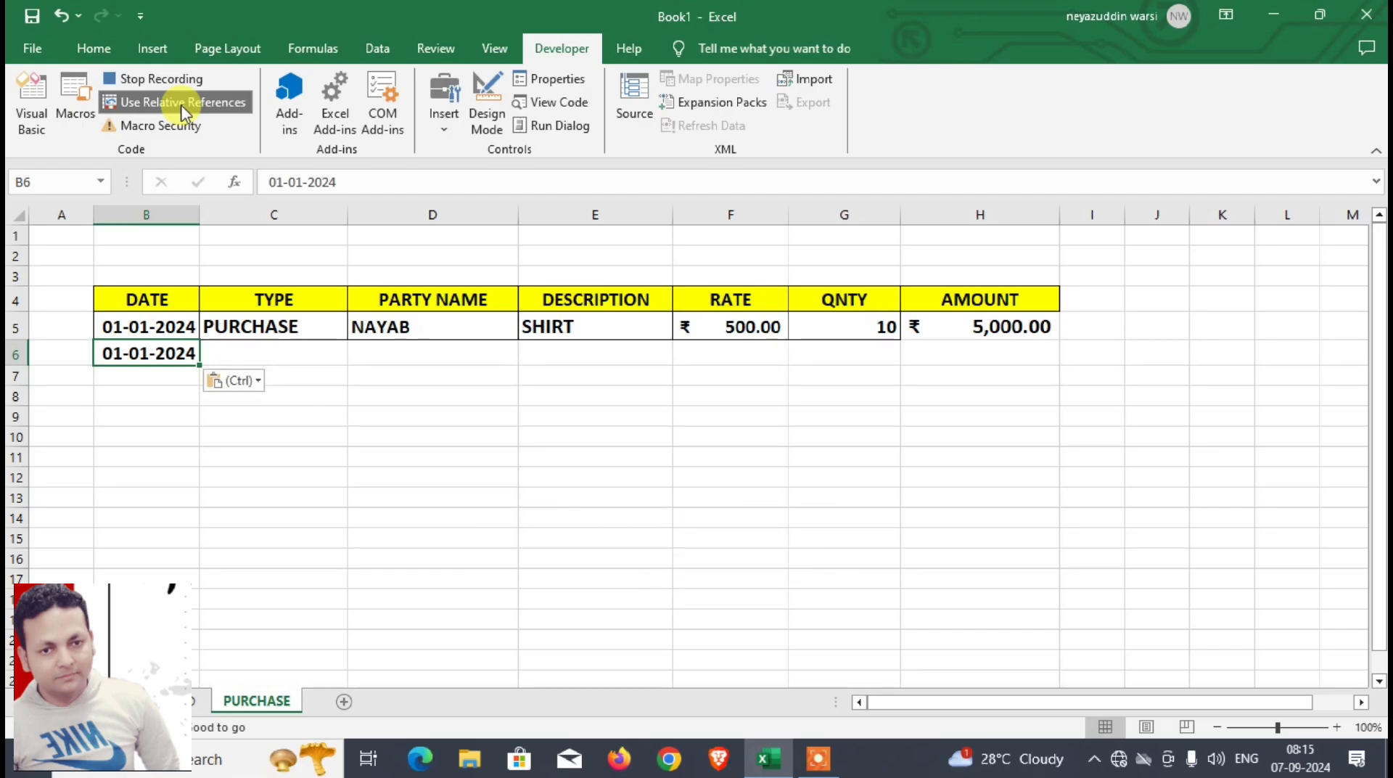
key(Right)
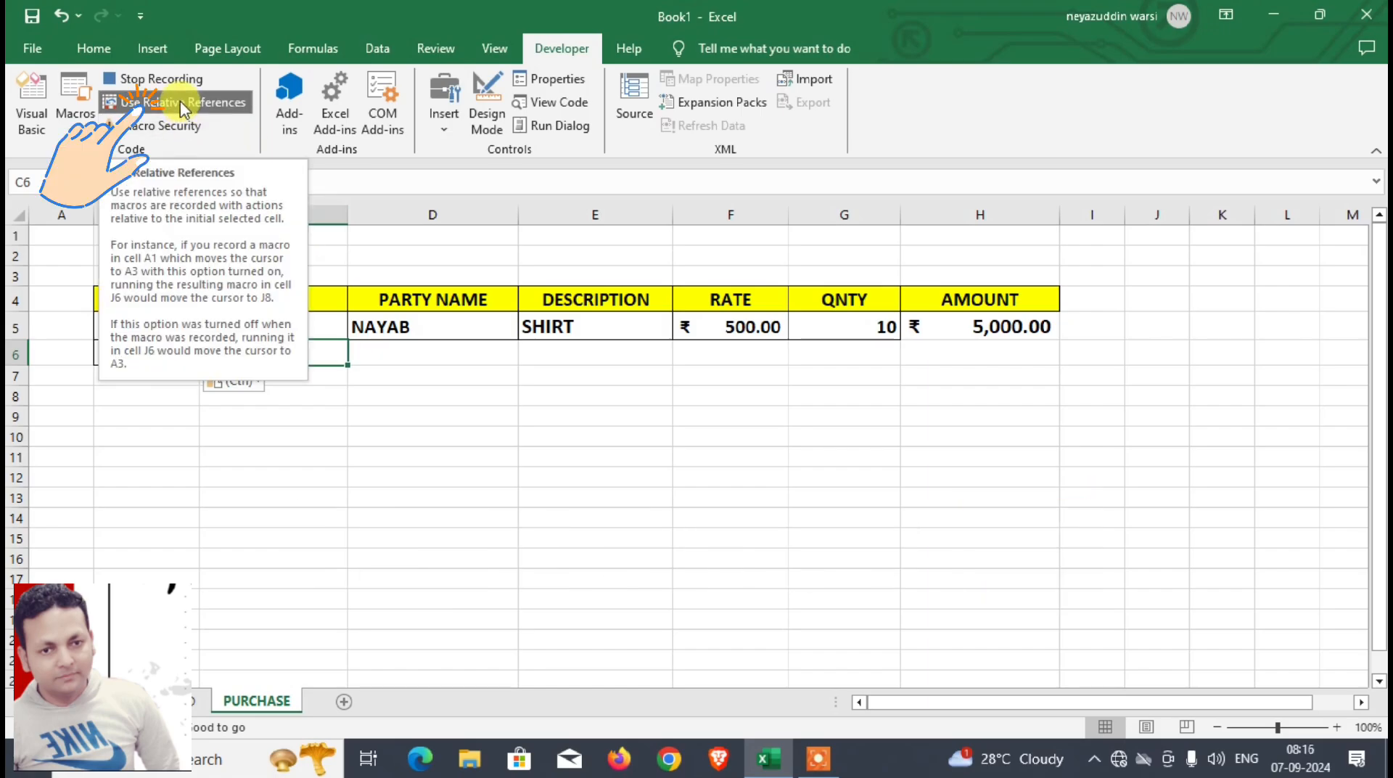
click(183, 109)
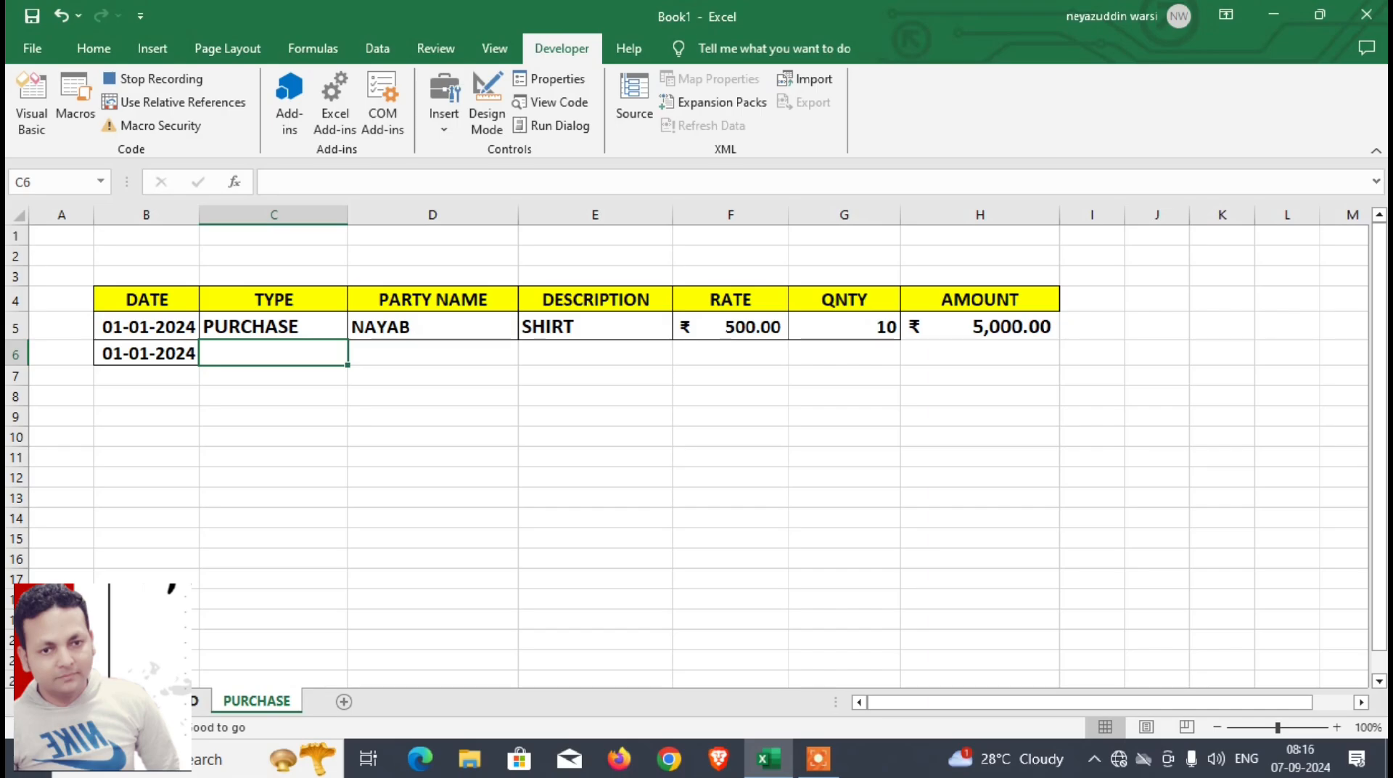
Step: Copy the type entry from D5 of the DASHBOARD sheet and paste only its value into C6 of the PURCHASE sheet
click(168, 701)
click(331, 325)
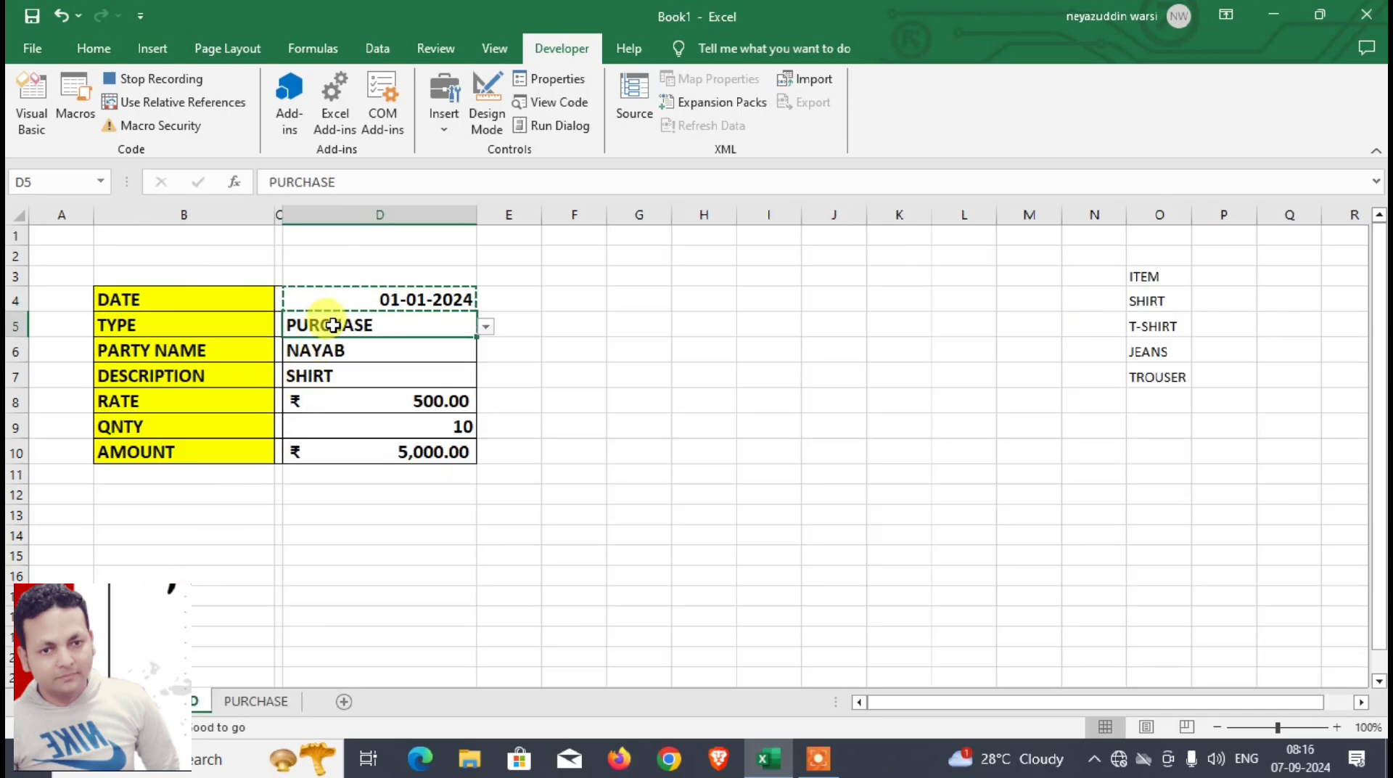
key(ctrl+c)
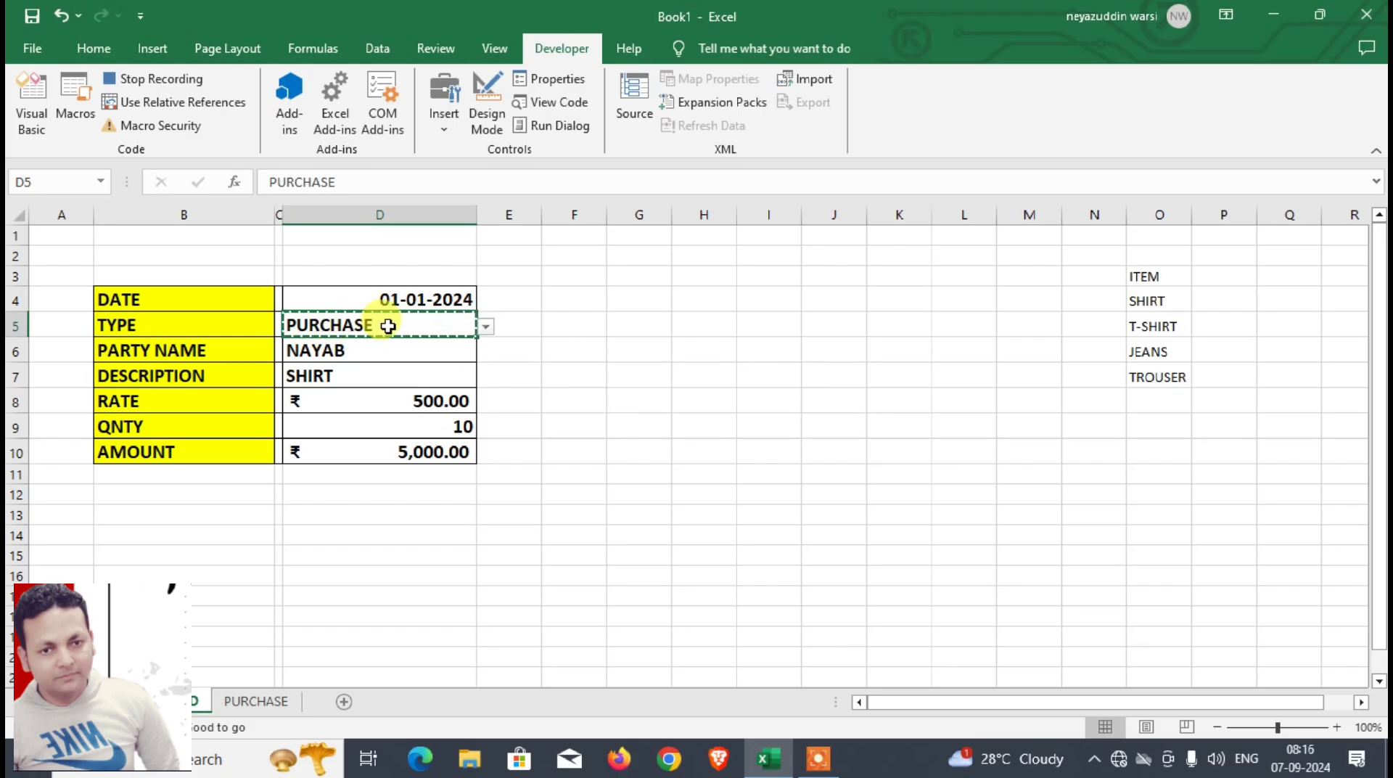
click(258, 701)
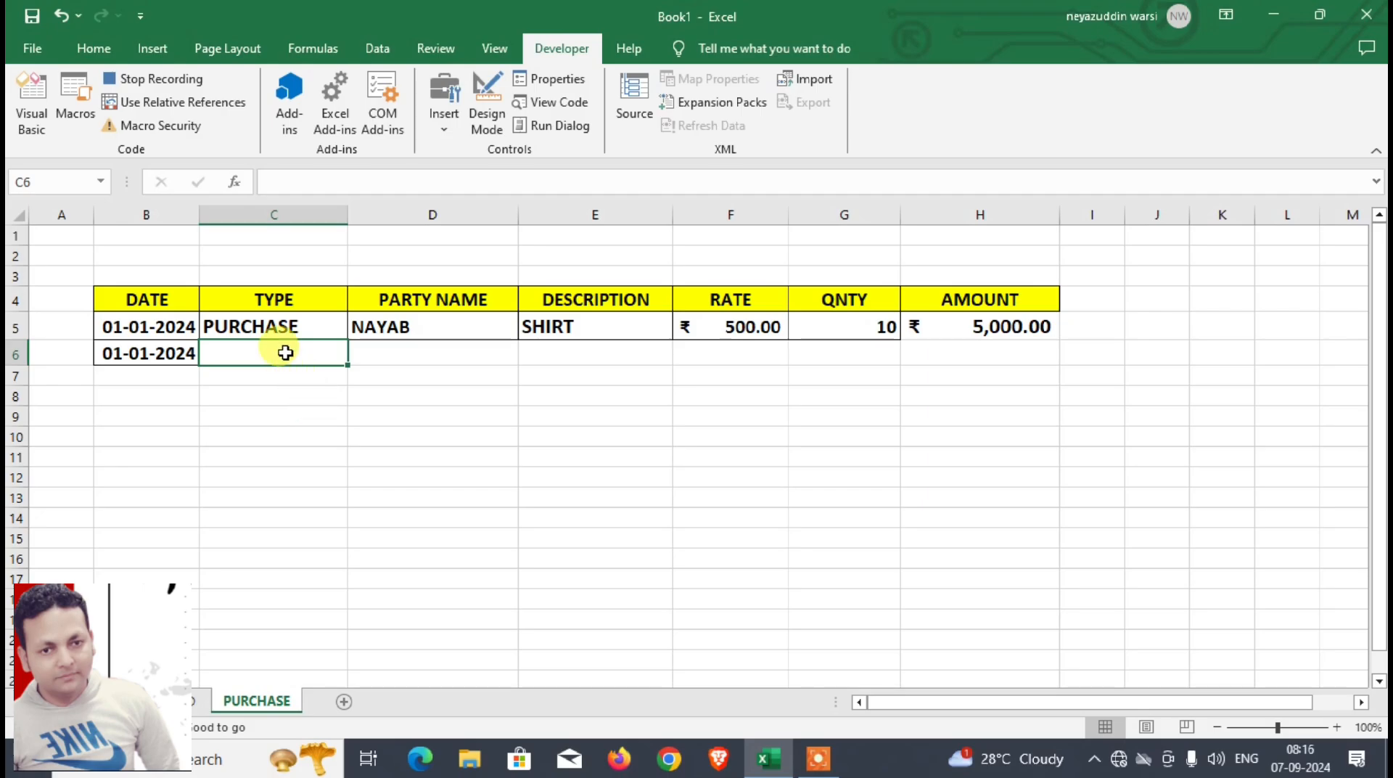
click(95, 49)
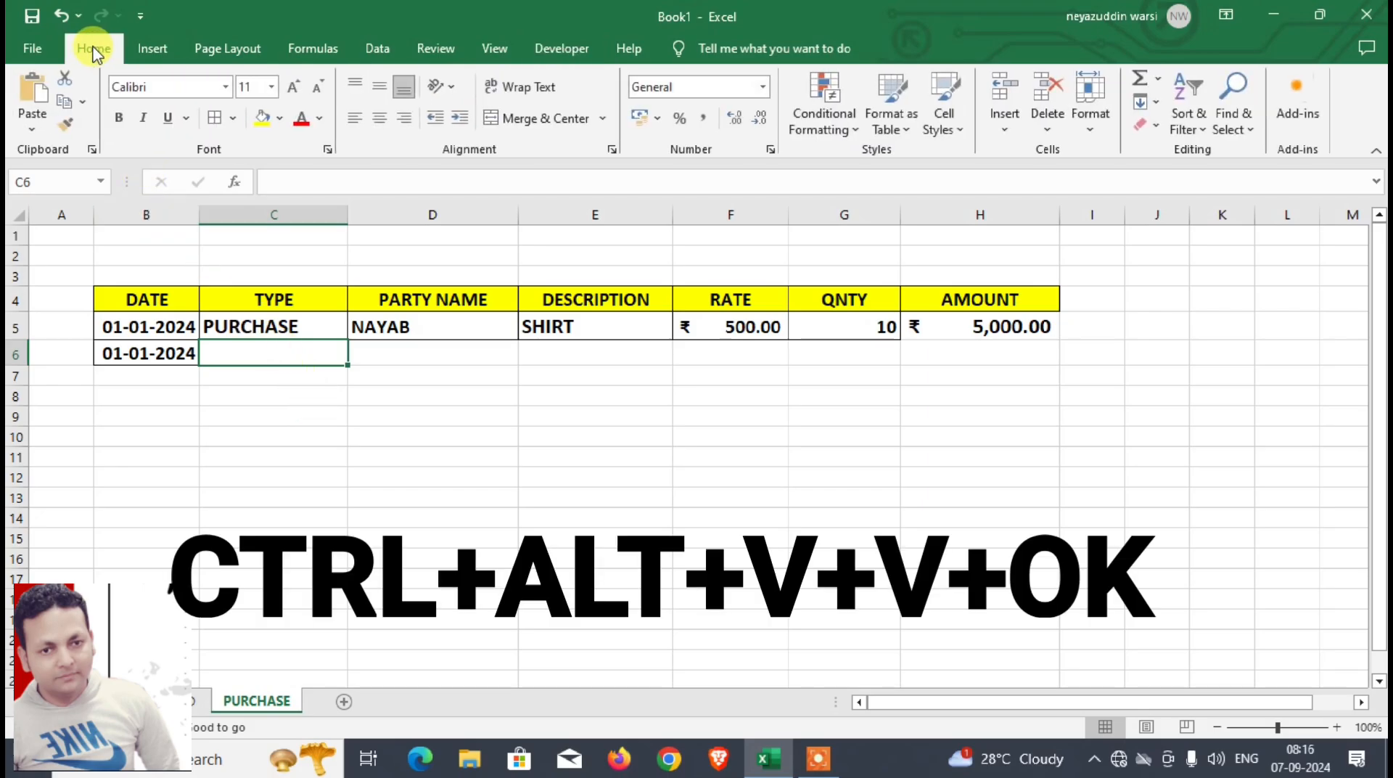
click(32, 129)
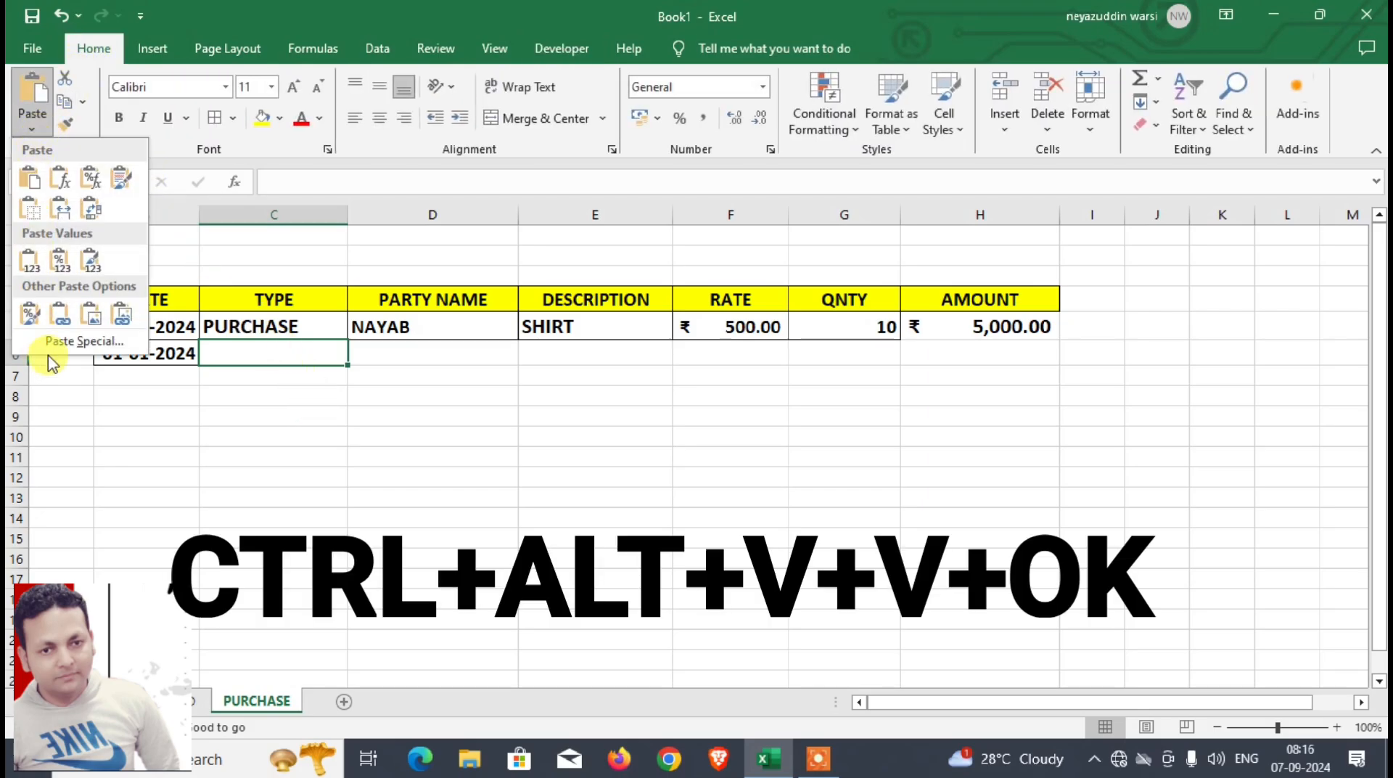
click(66, 342)
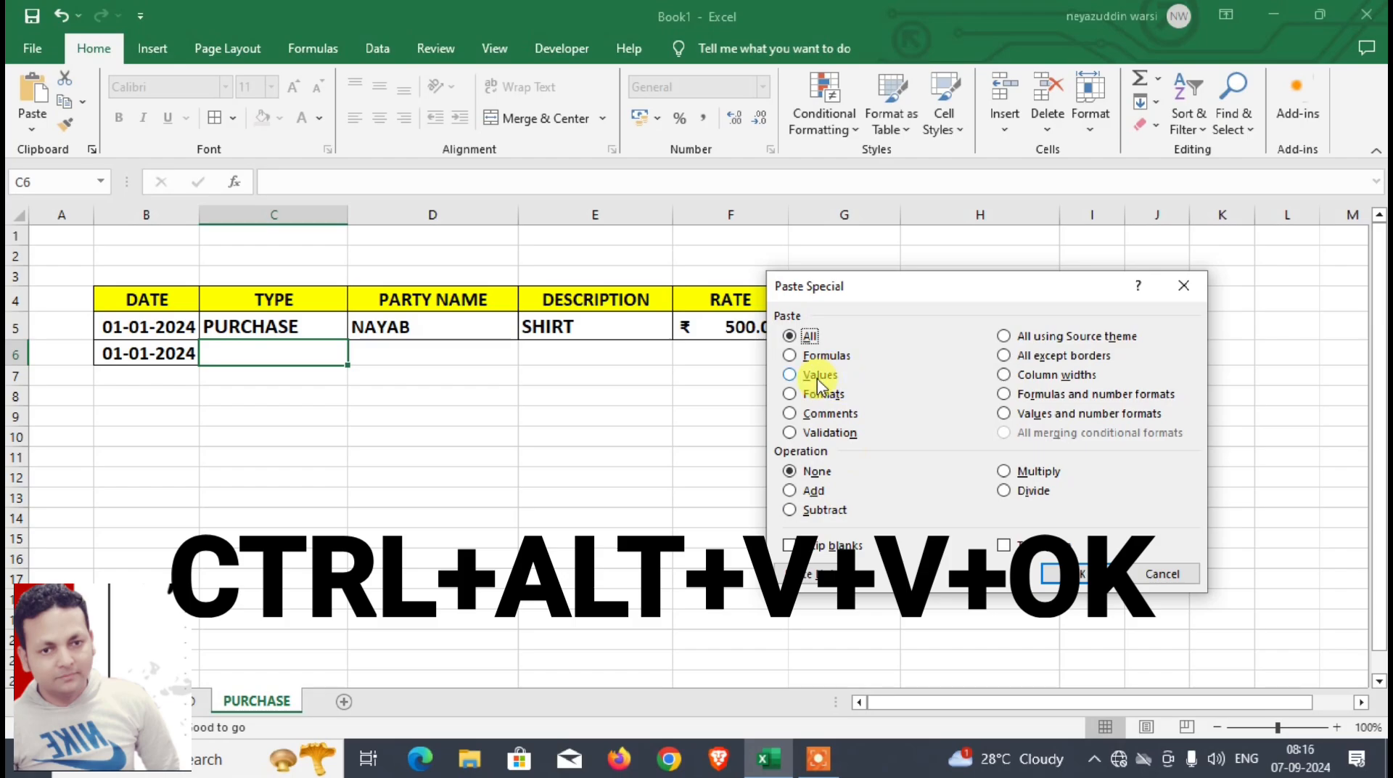
click(1064, 571)
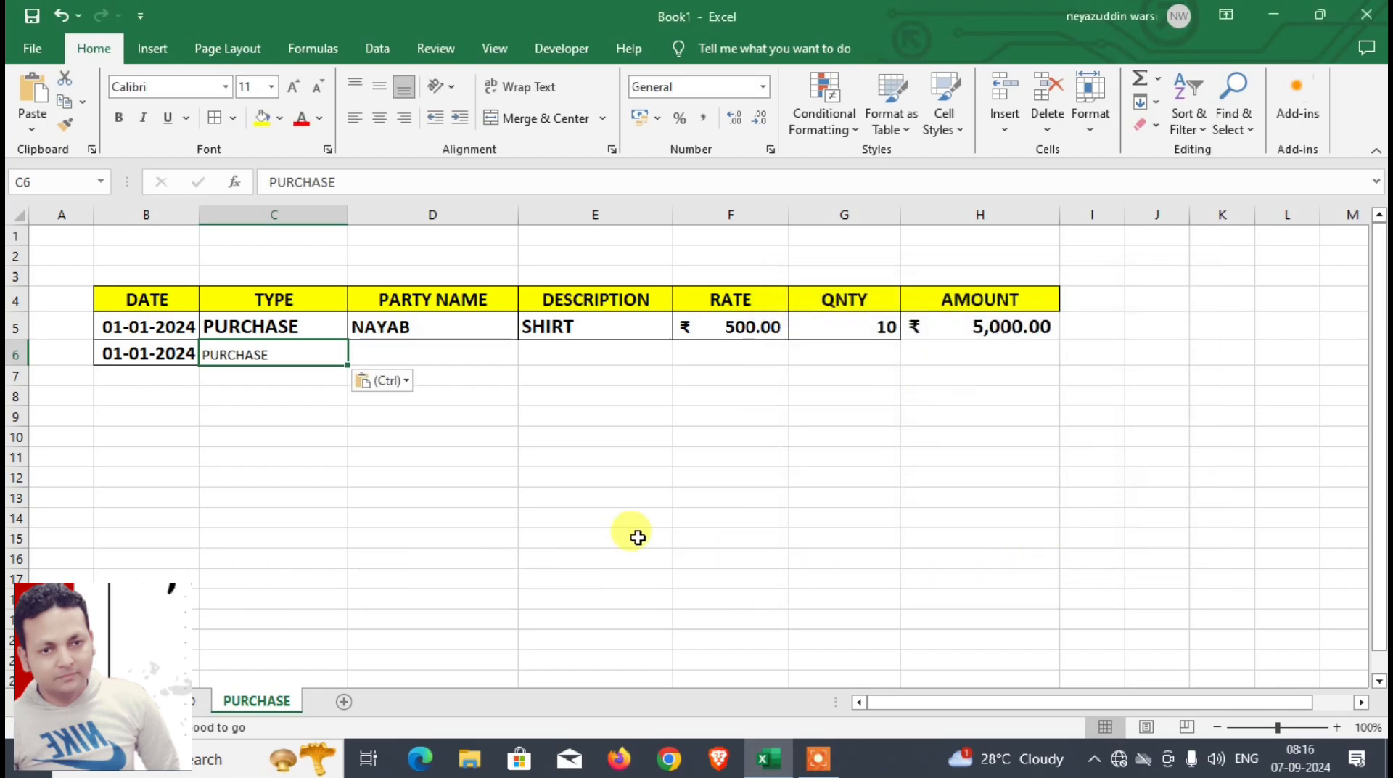
Step: Format the pasted type in C6 as bold with font size 16
click(118, 118)
click(294, 90)
click(294, 91)
click(295, 91)
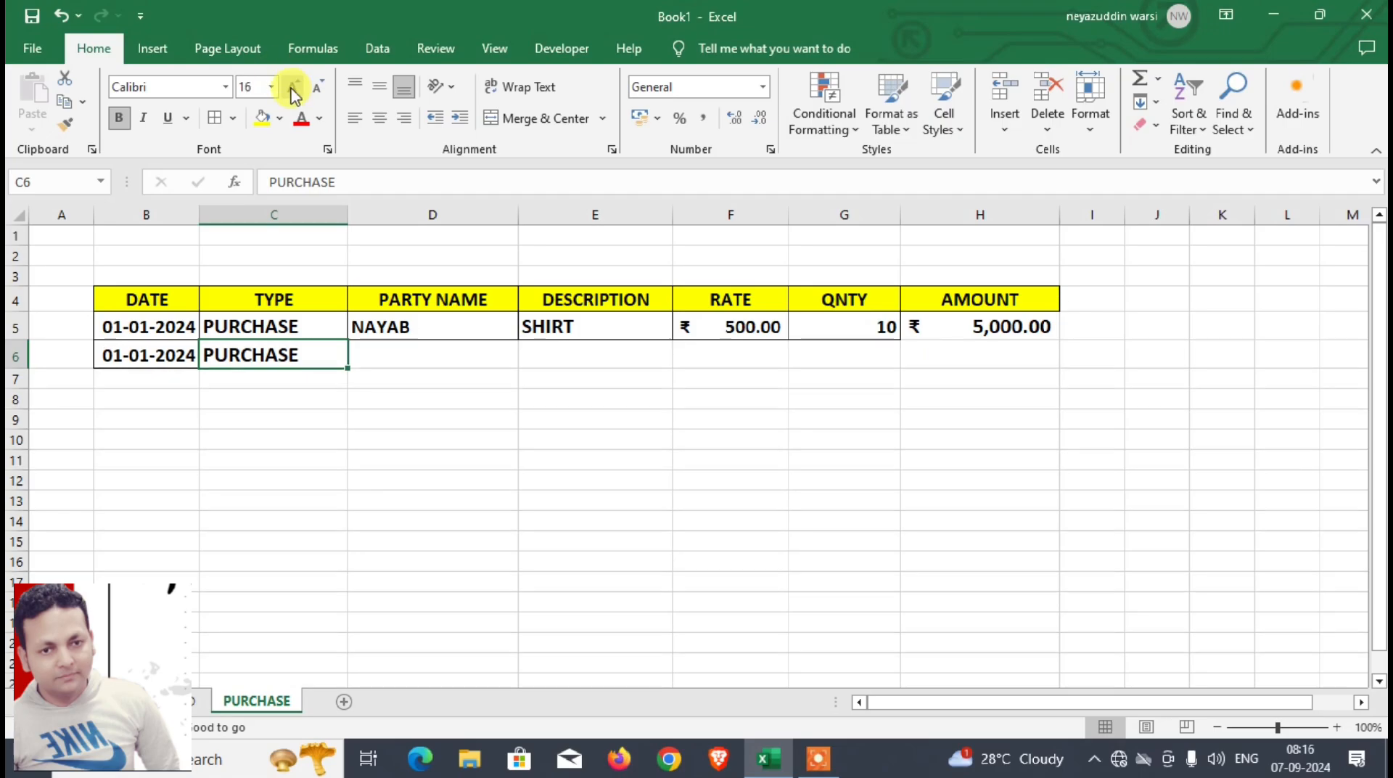
Step: Turn on relative references, move one cell over from C6 to D6, and turn relative references off again
click(573, 49)
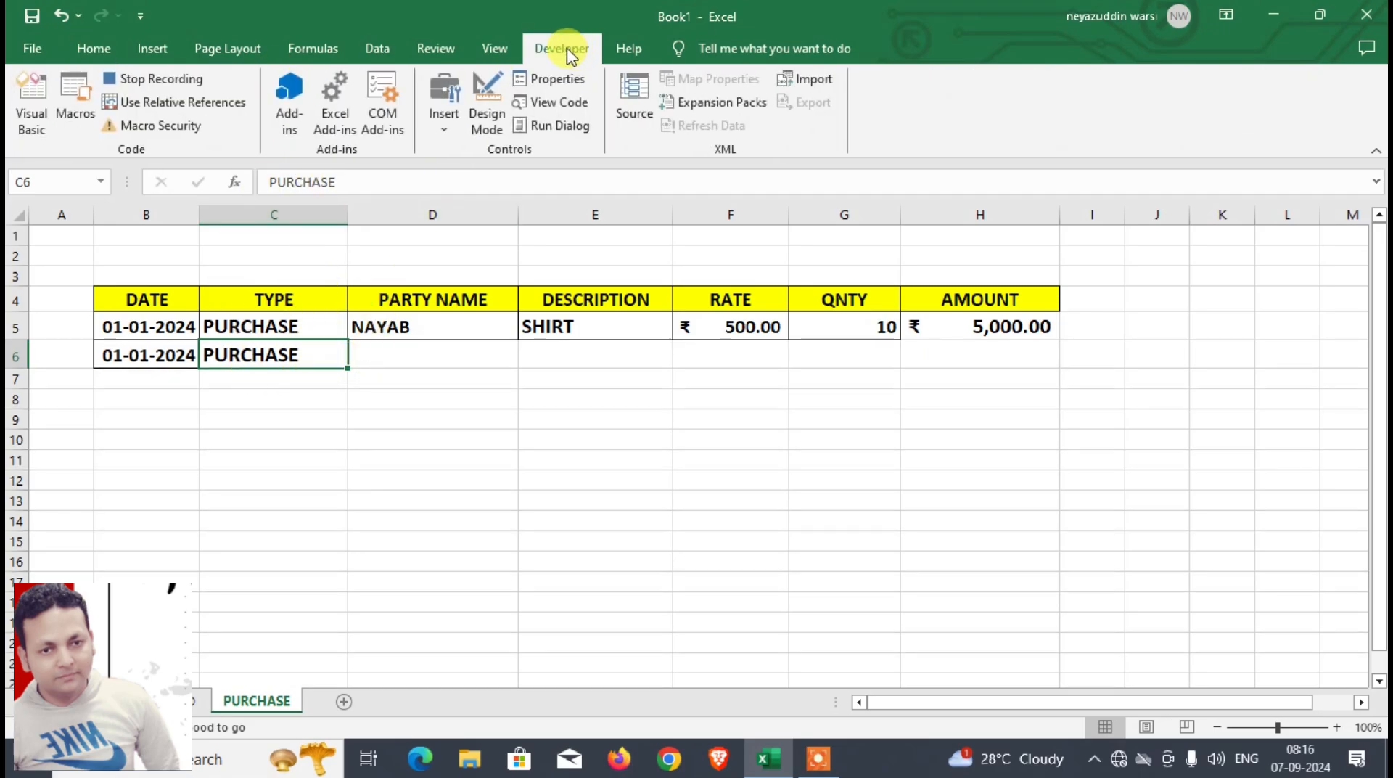
click(220, 109)
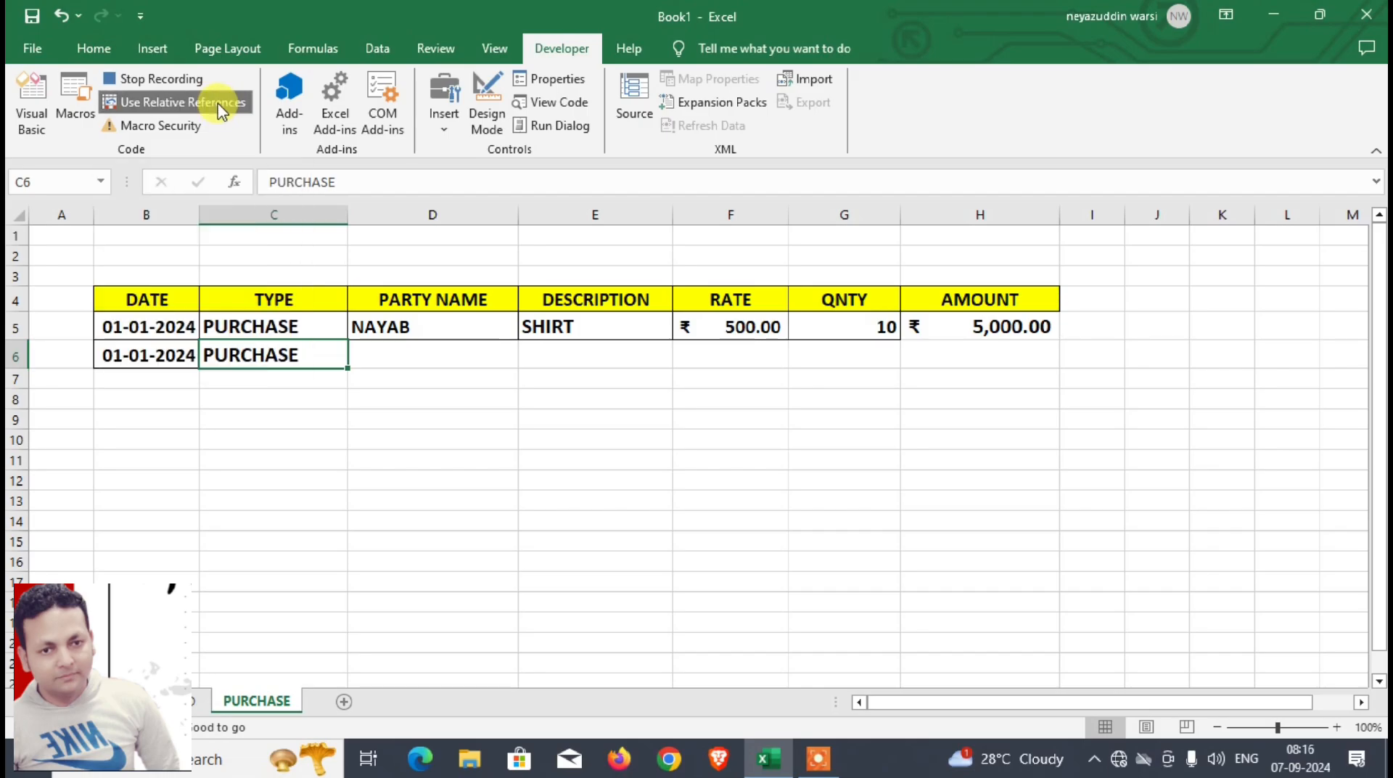
key(Tab)
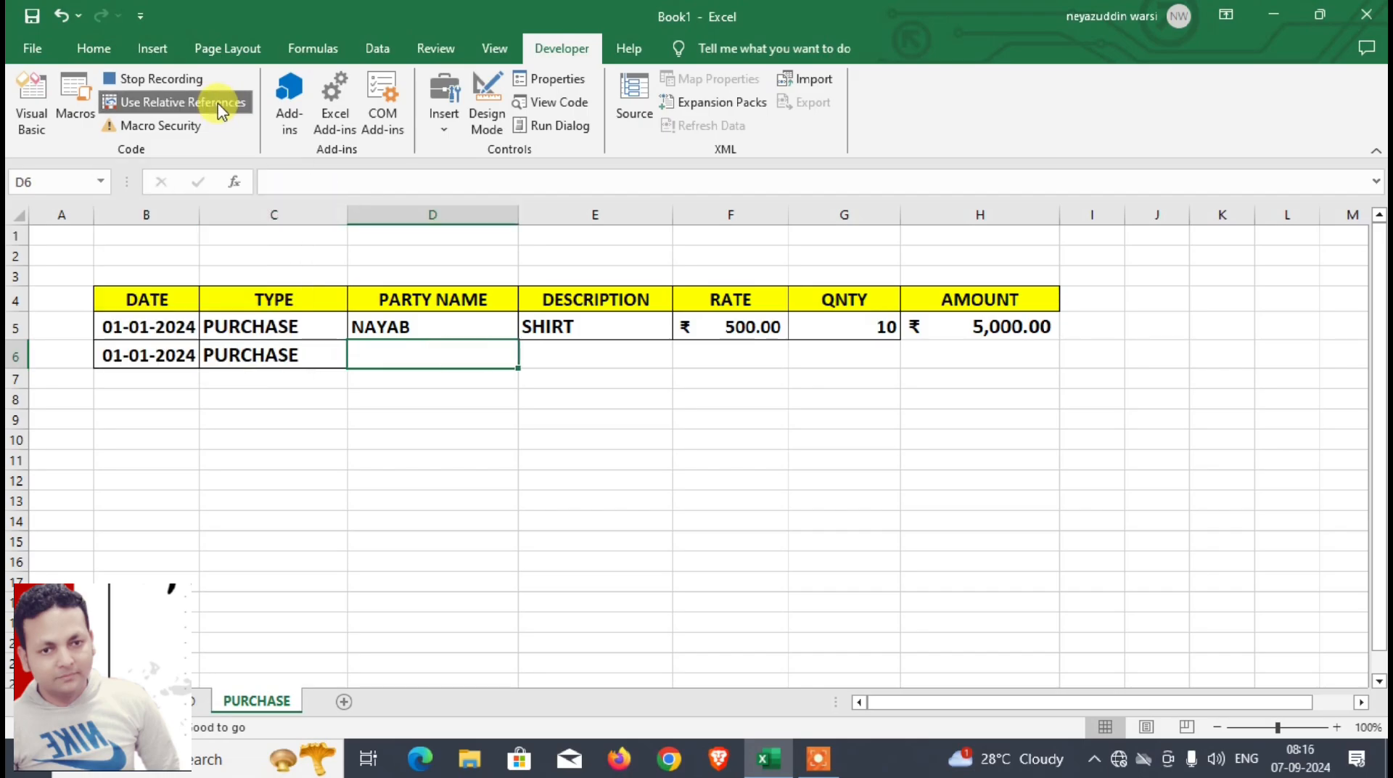
click(192, 105)
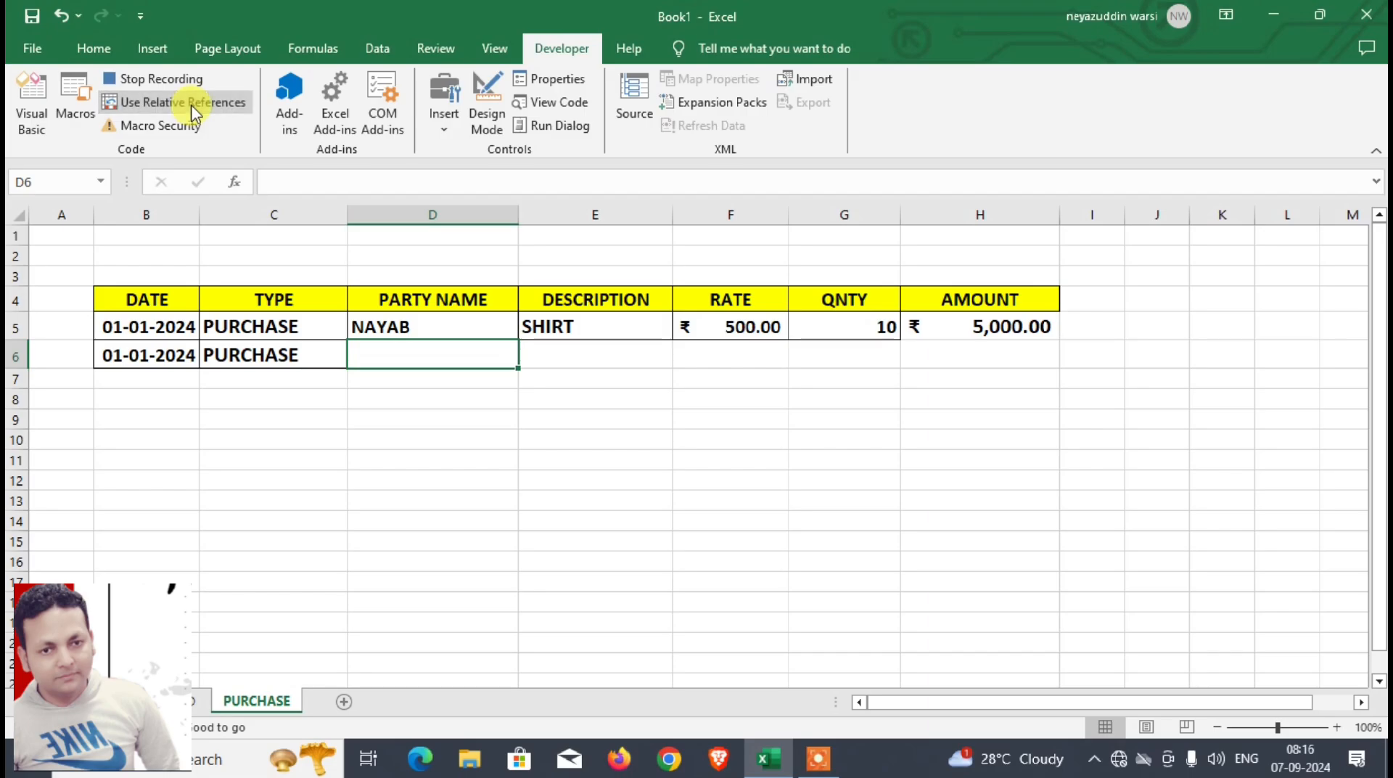
Step: Copy the party name from D6 of DASHBOARD into D6 of PURCHASE, then move to E6 with relative references on
click(196, 700)
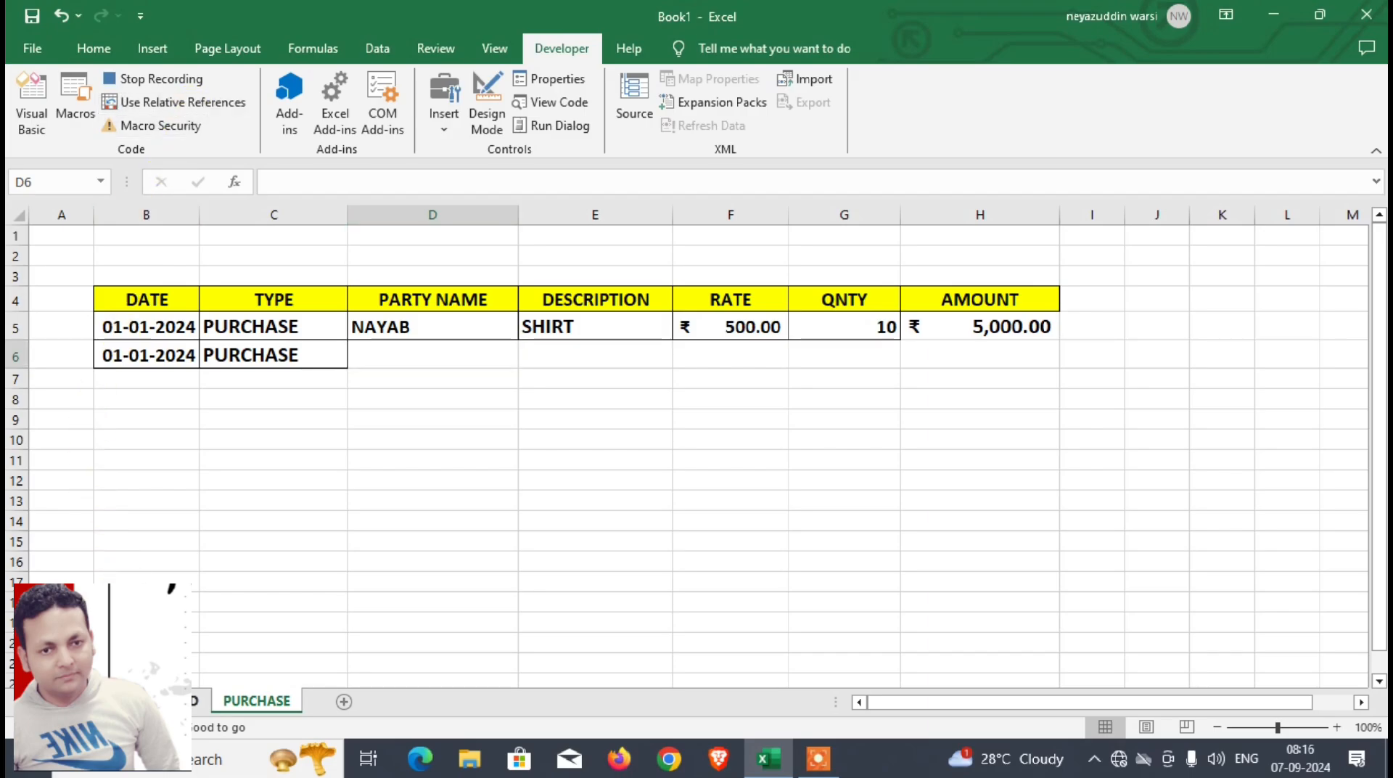
click(344, 357)
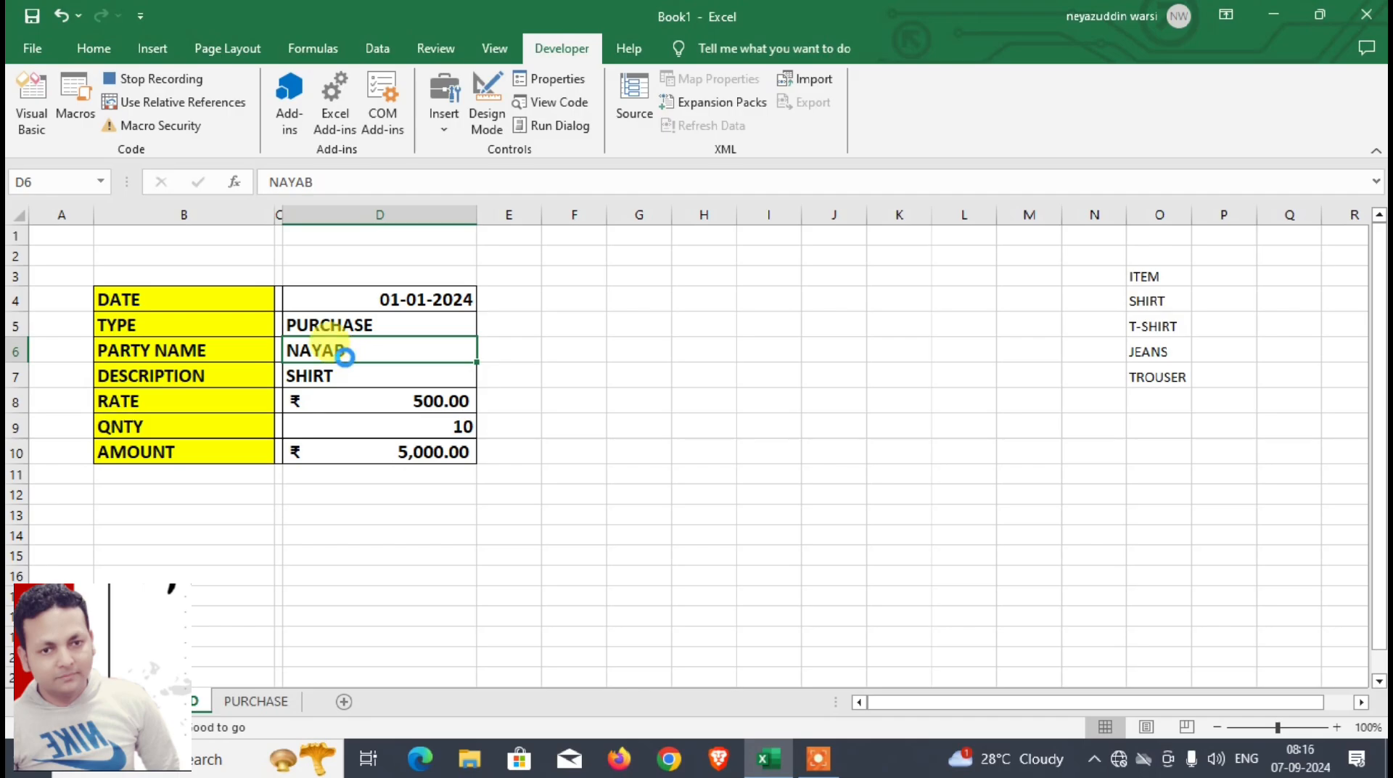
key(ctrl+c)
click(273, 700)
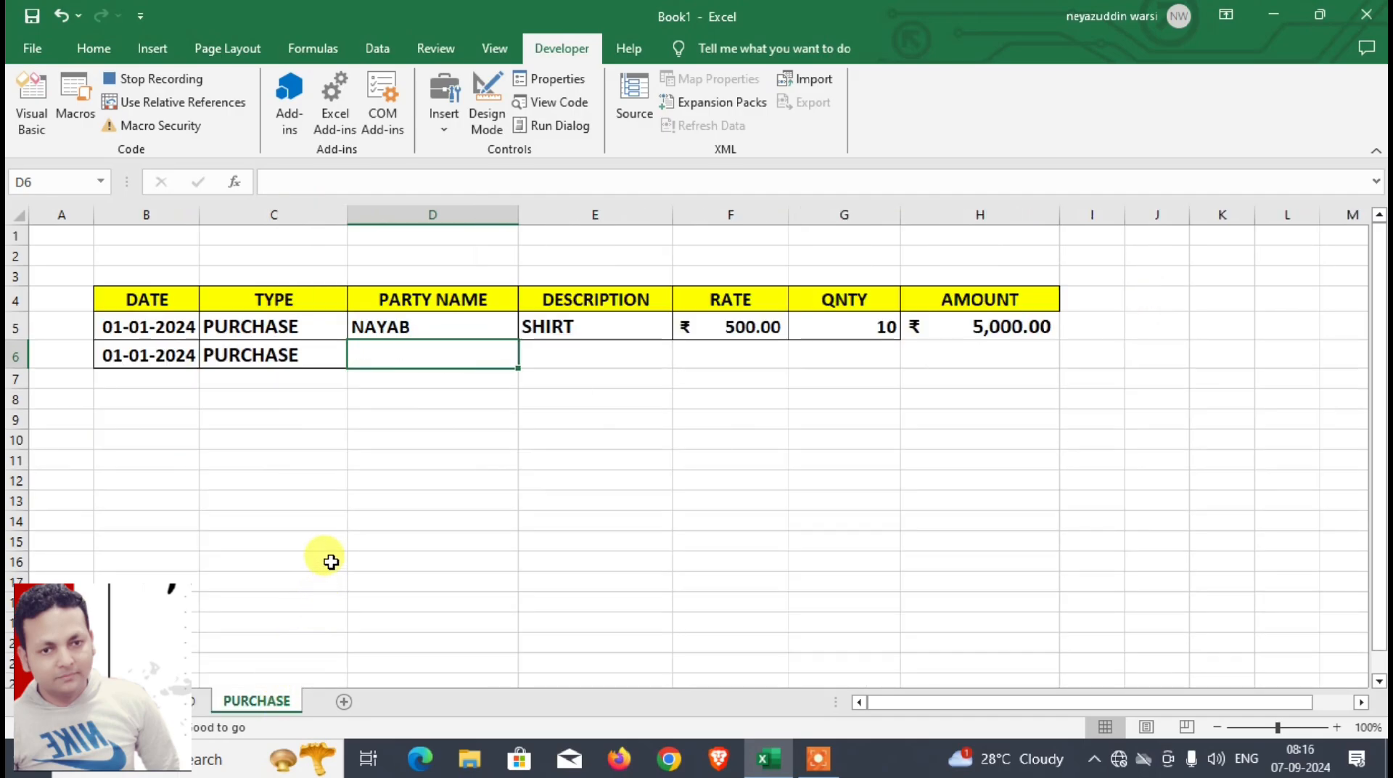
key(ctrl+v)
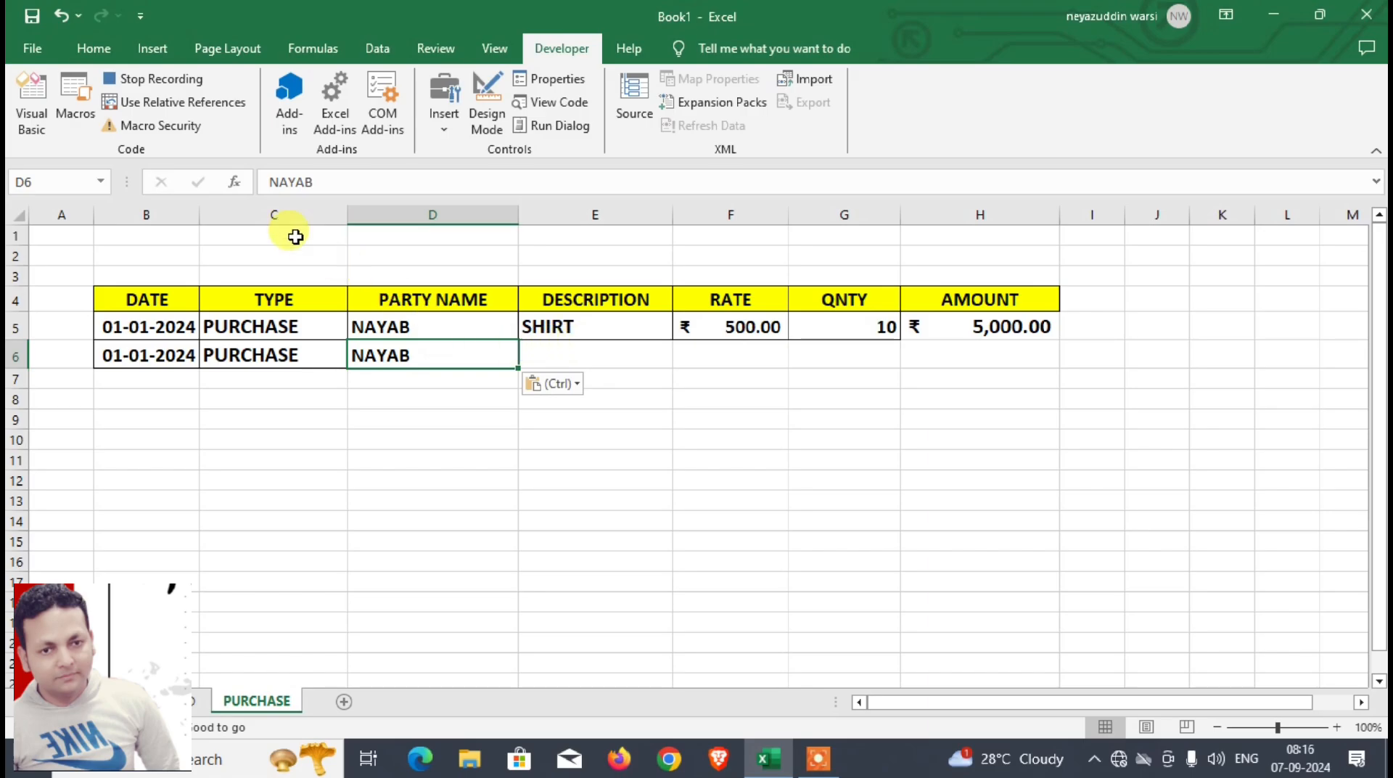
click(197, 107)
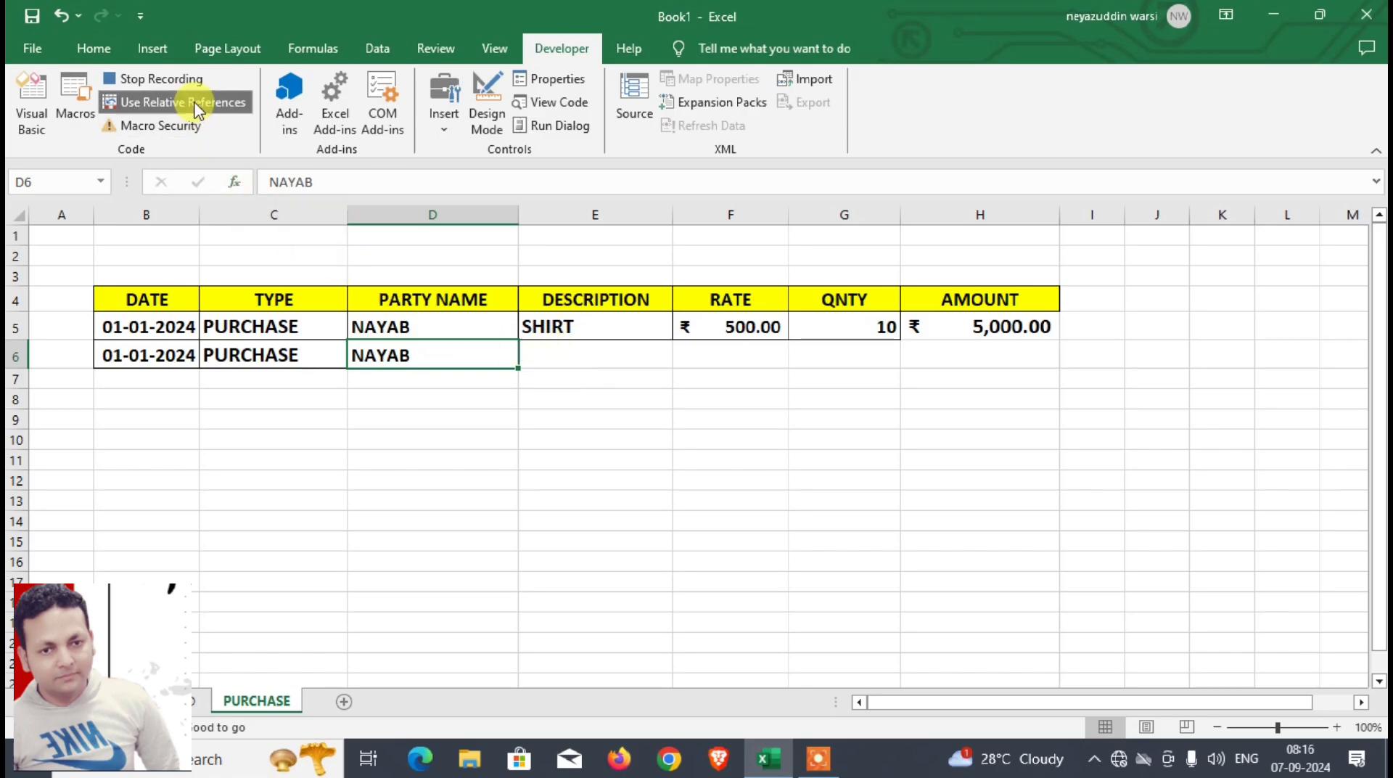
key(Right)
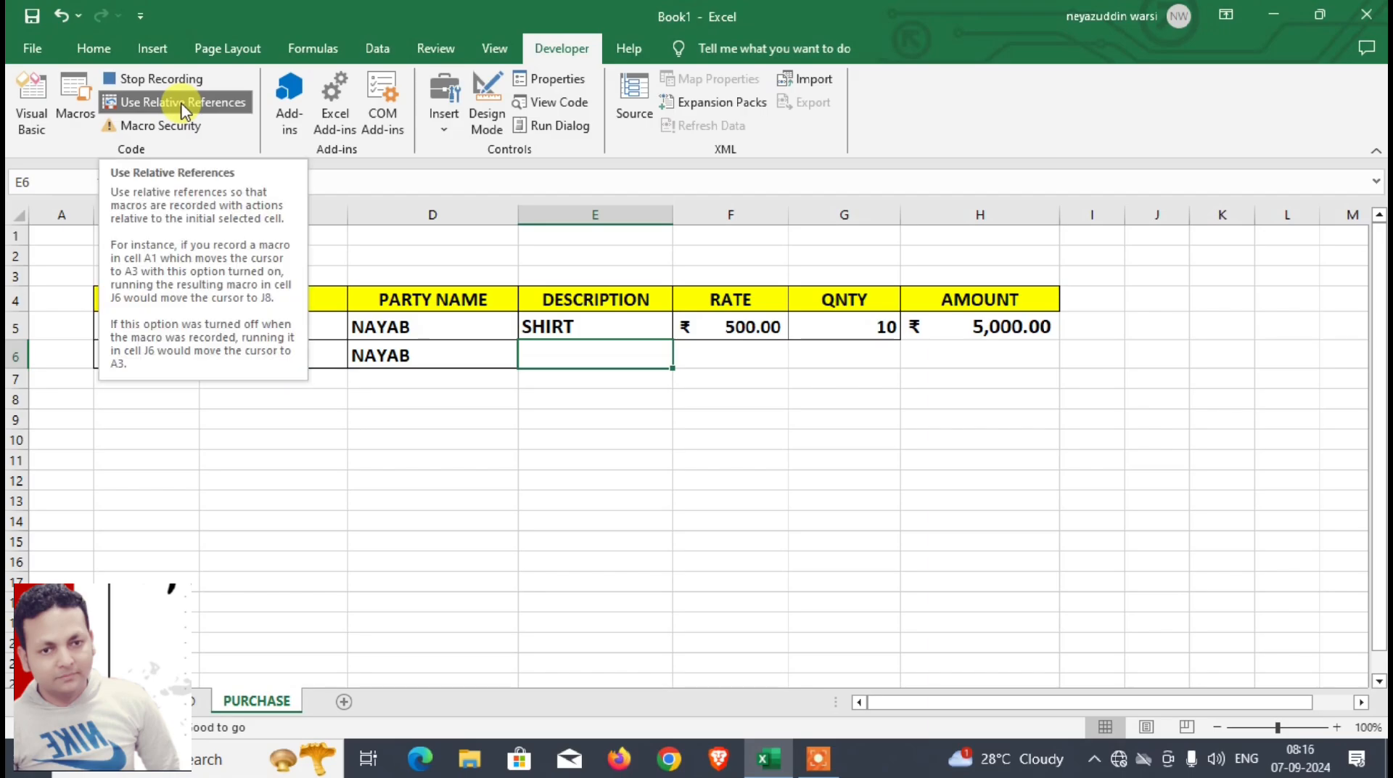
Step: With relative references off, copy the description in D7 of DASHBOARD and paste it without its formatting into E6 of PURCHASE
click(196, 701)
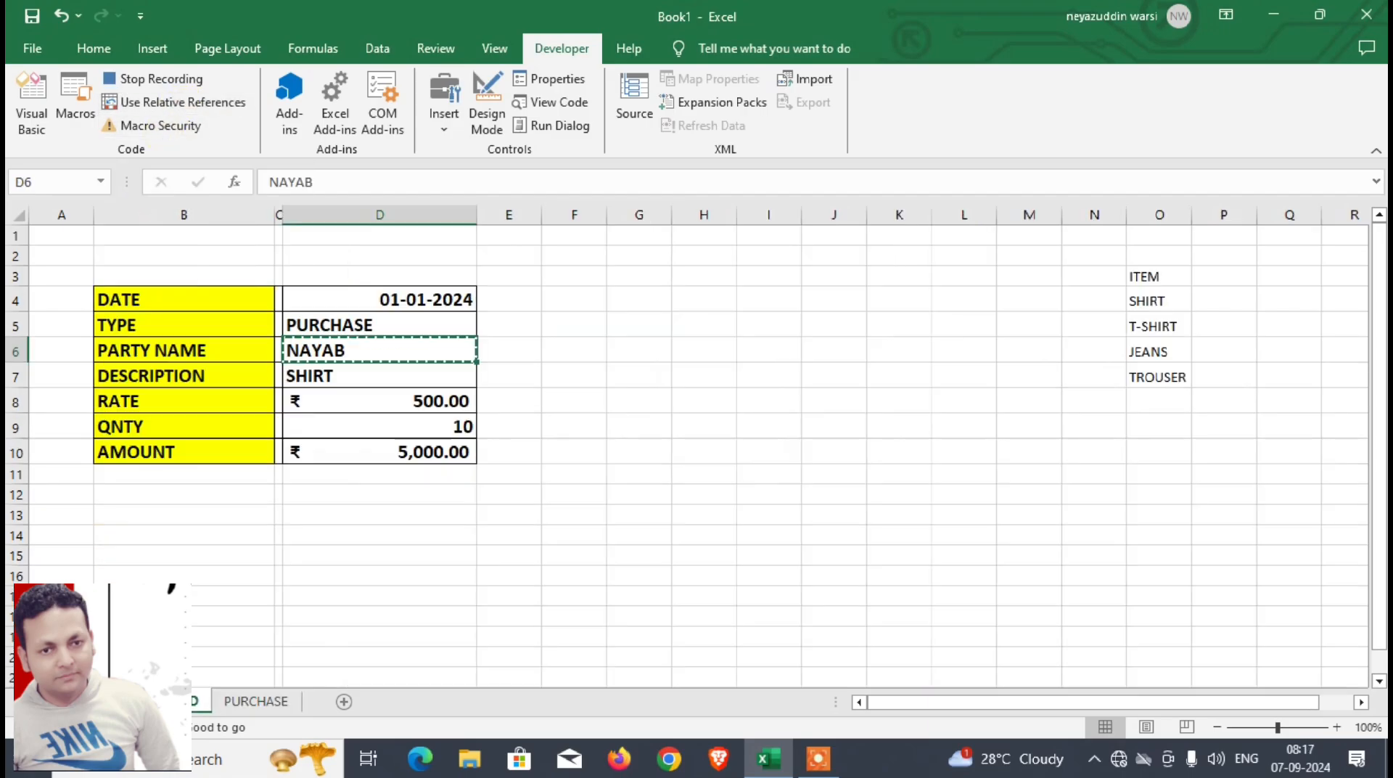
click(358, 380)
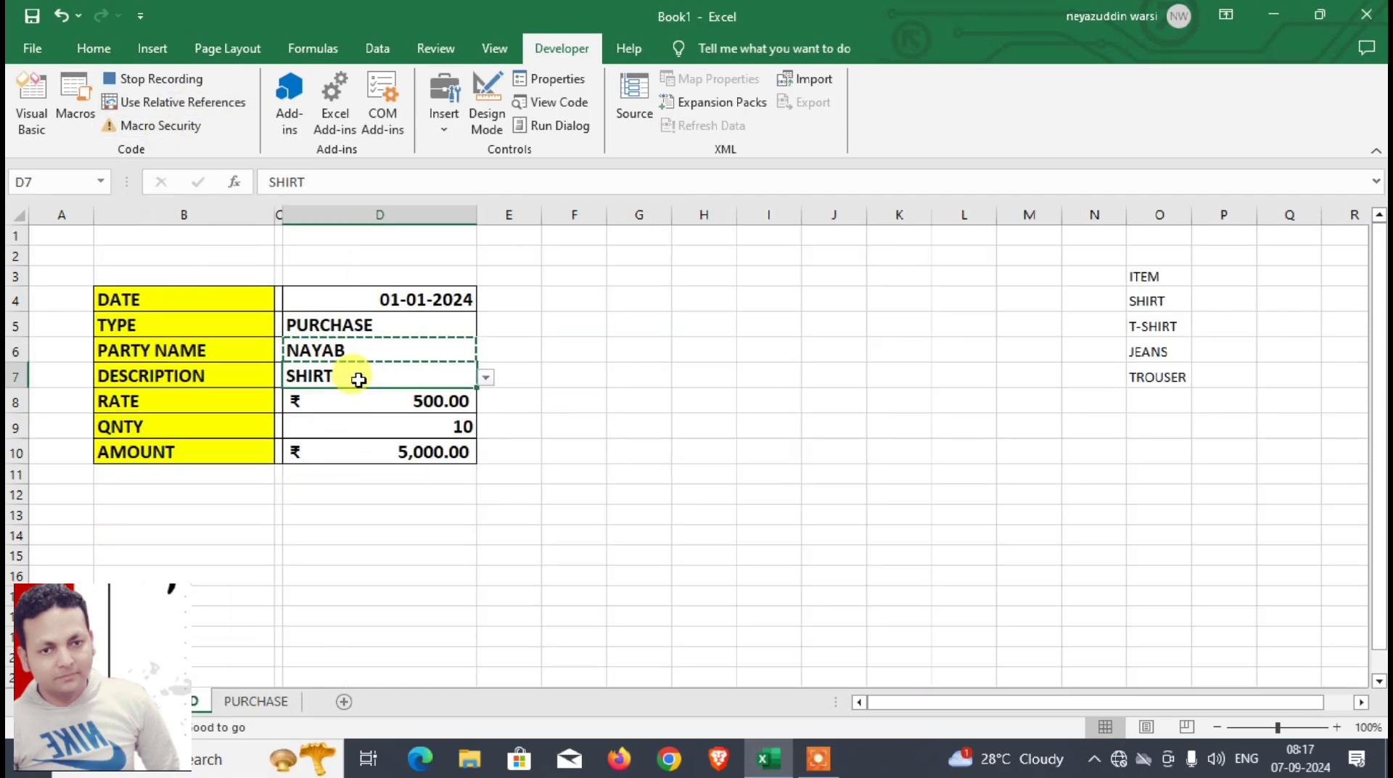
key(ctrl+c)
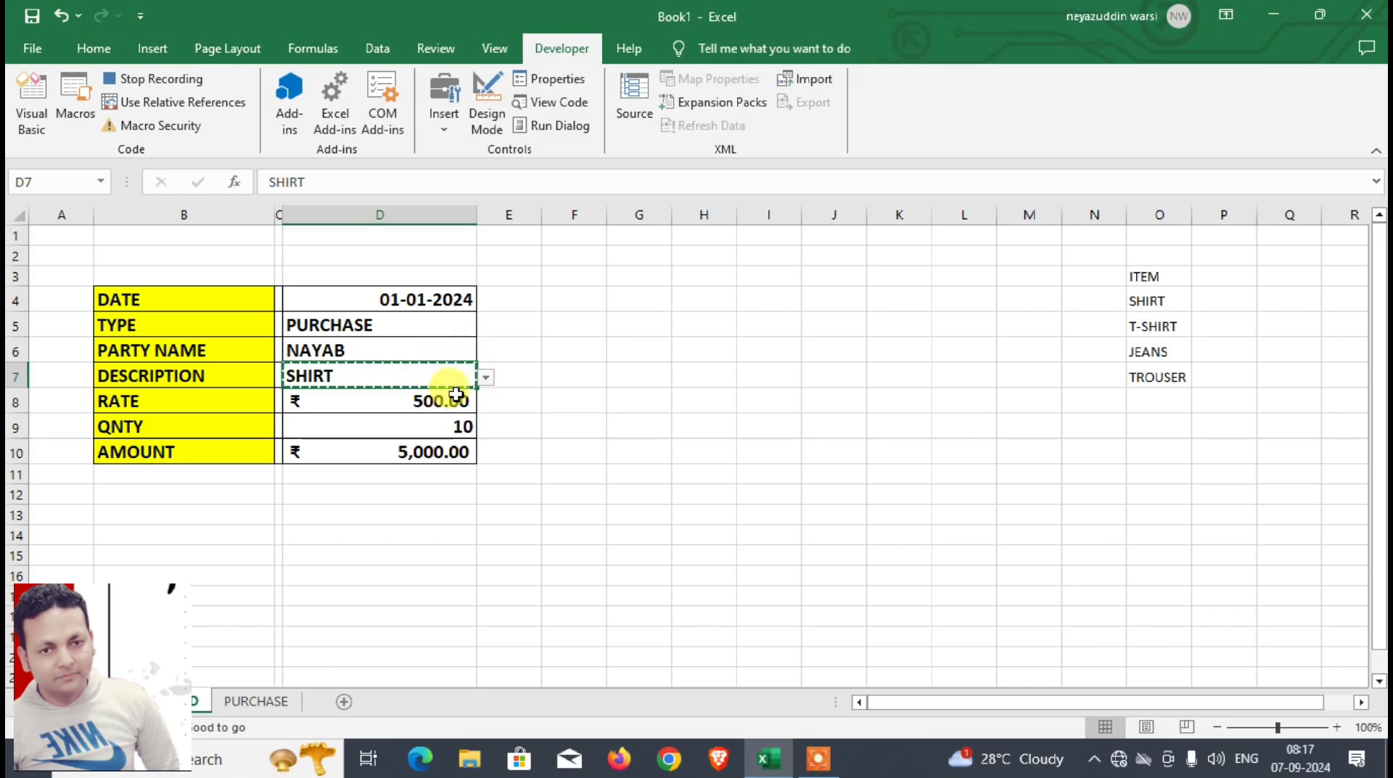
click(275, 702)
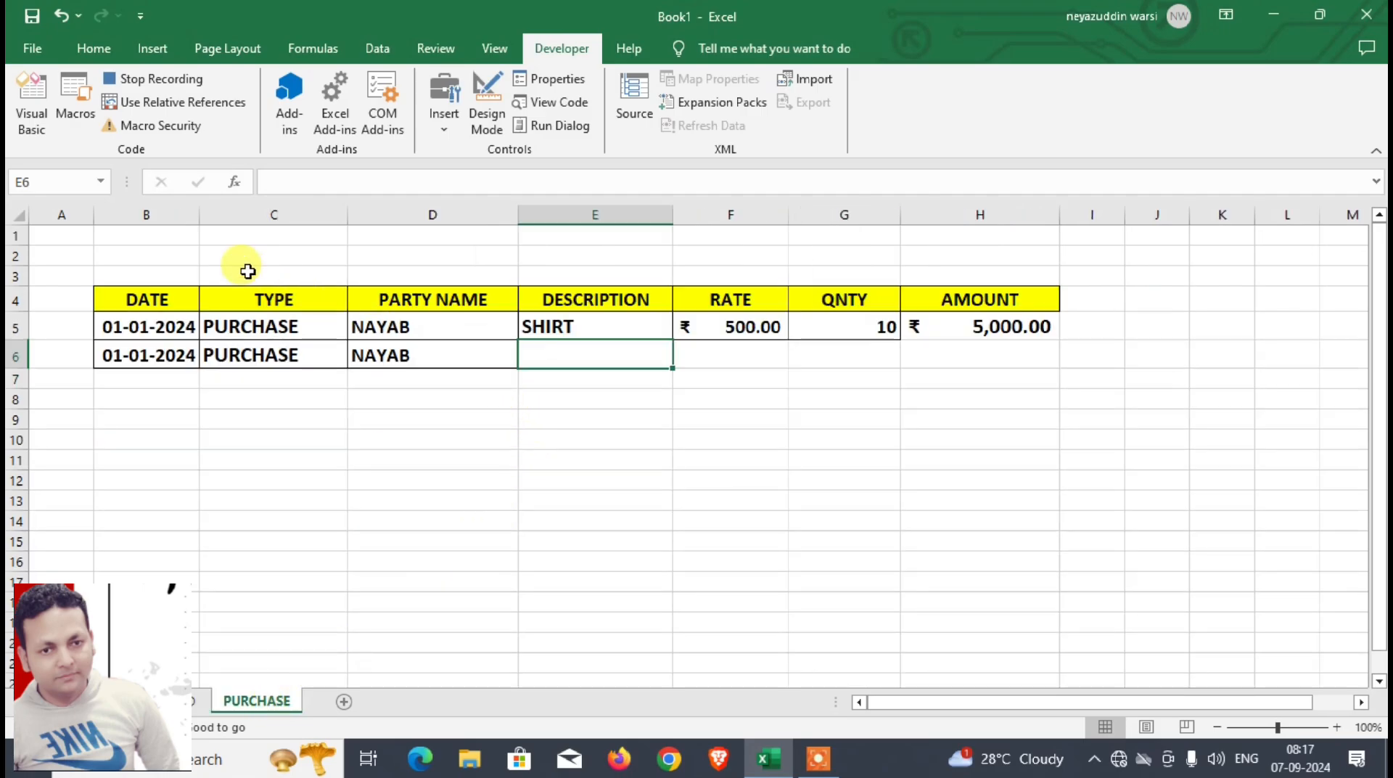
key(ctrl+alt+v)
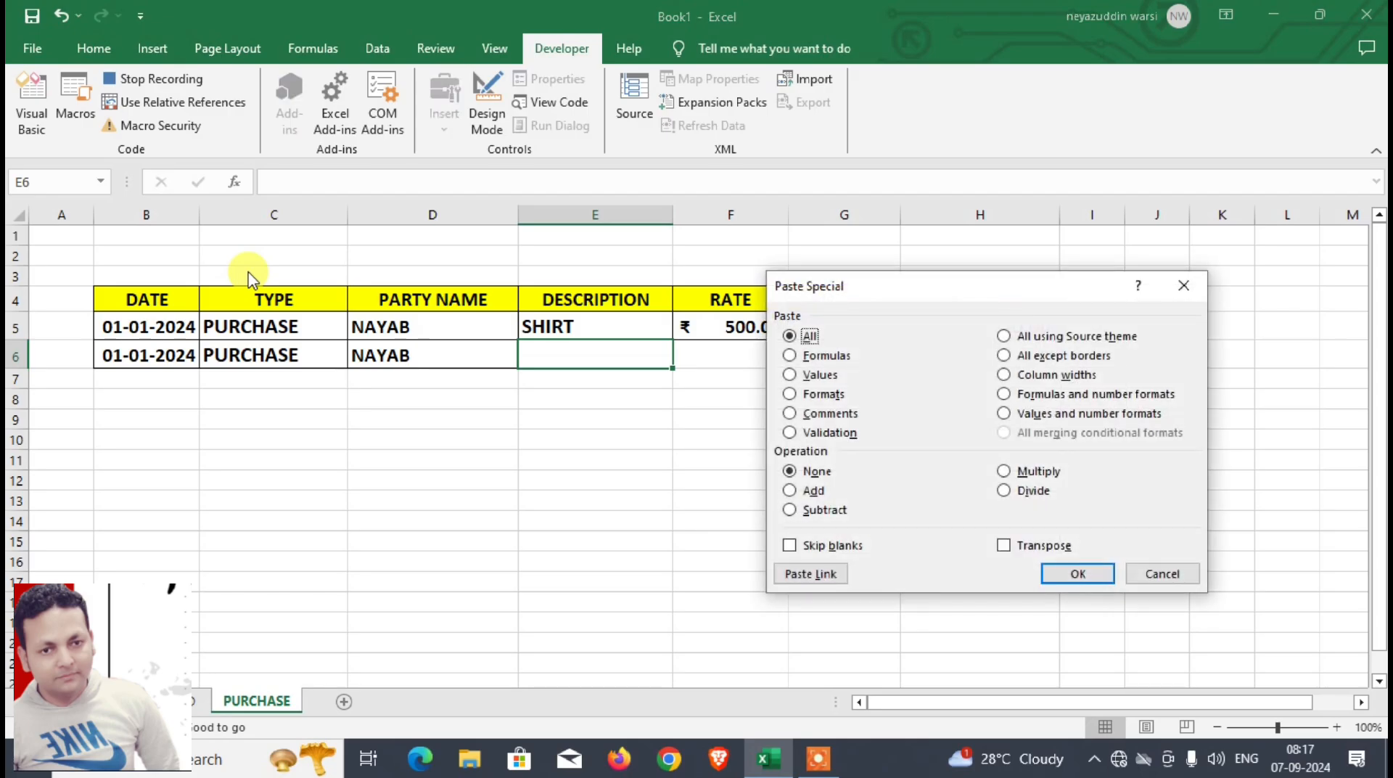
key(f)
key(Return)
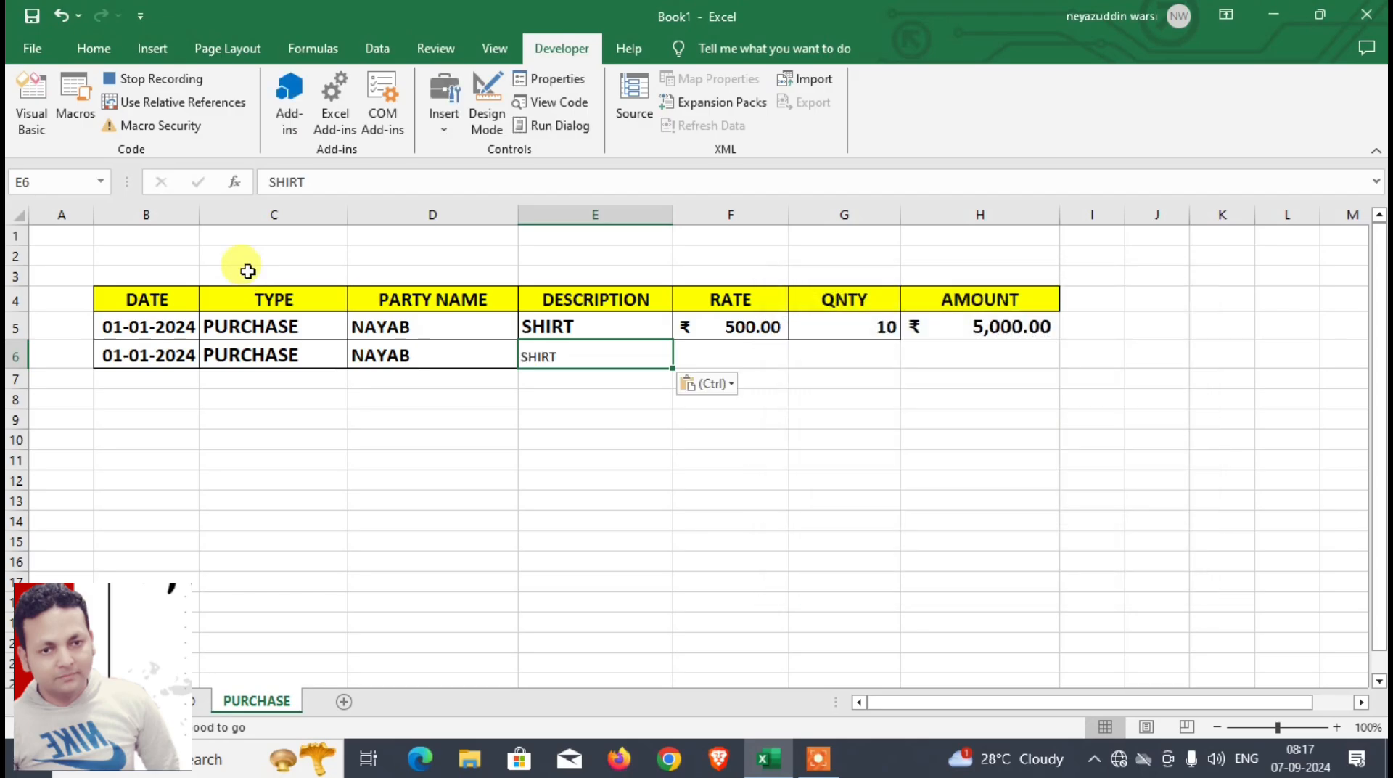
Step: Format the pasted description in E6 as bold with font size 16
click(101, 52)
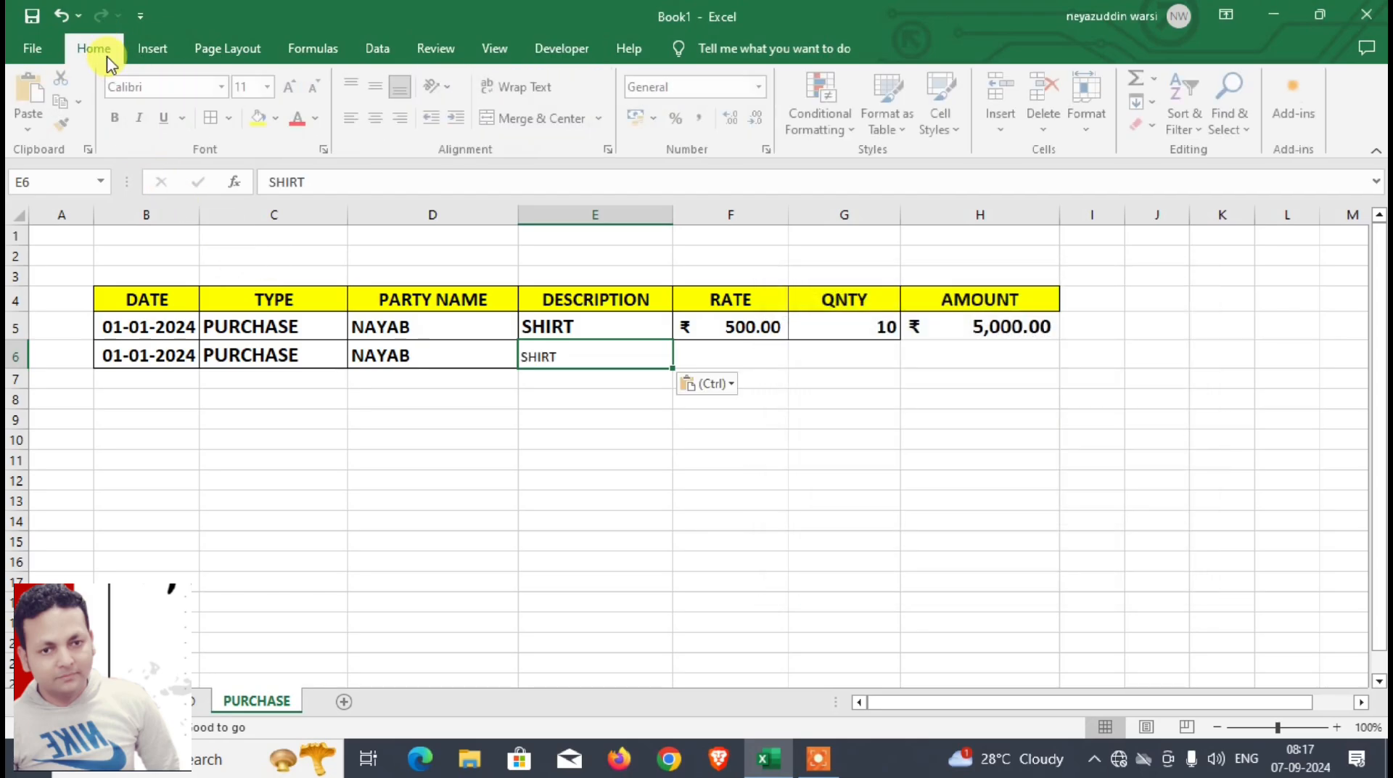
click(114, 118)
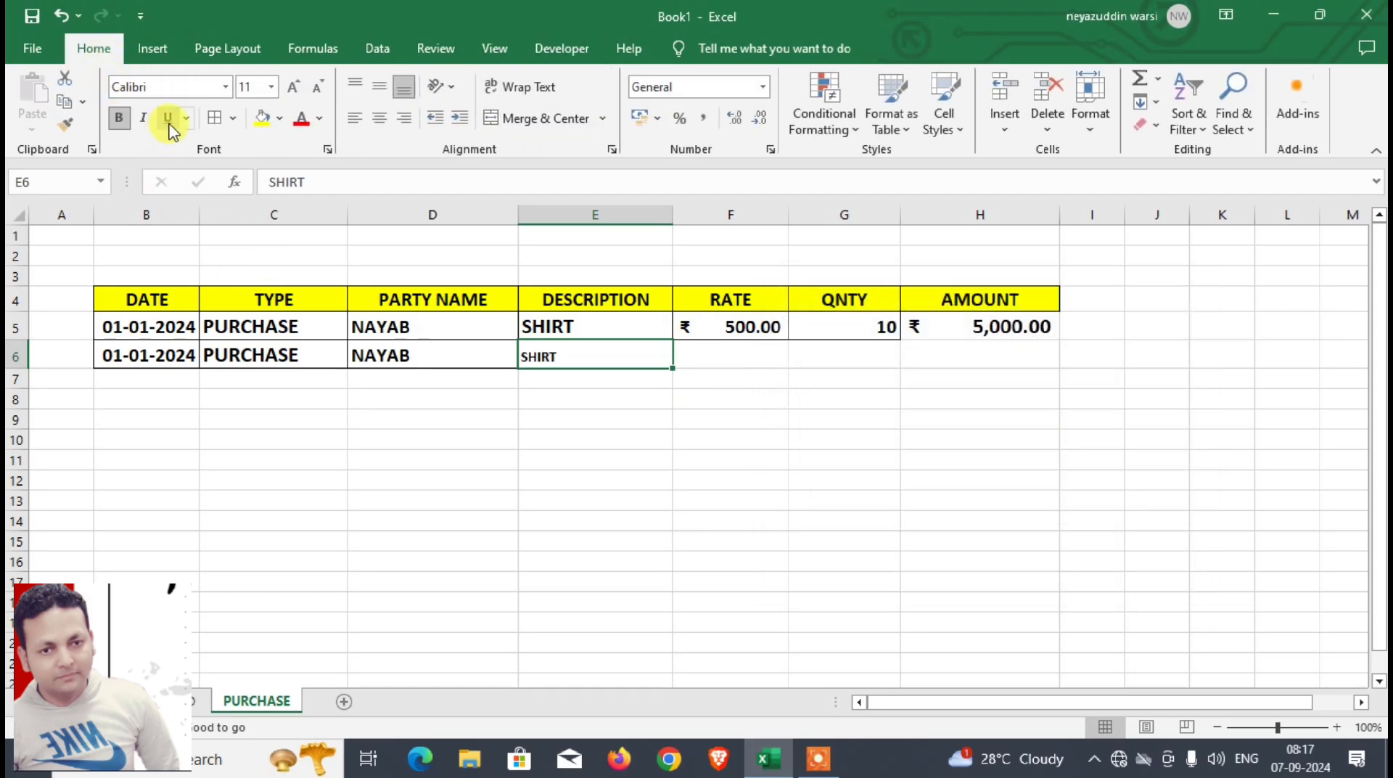
click(294, 89)
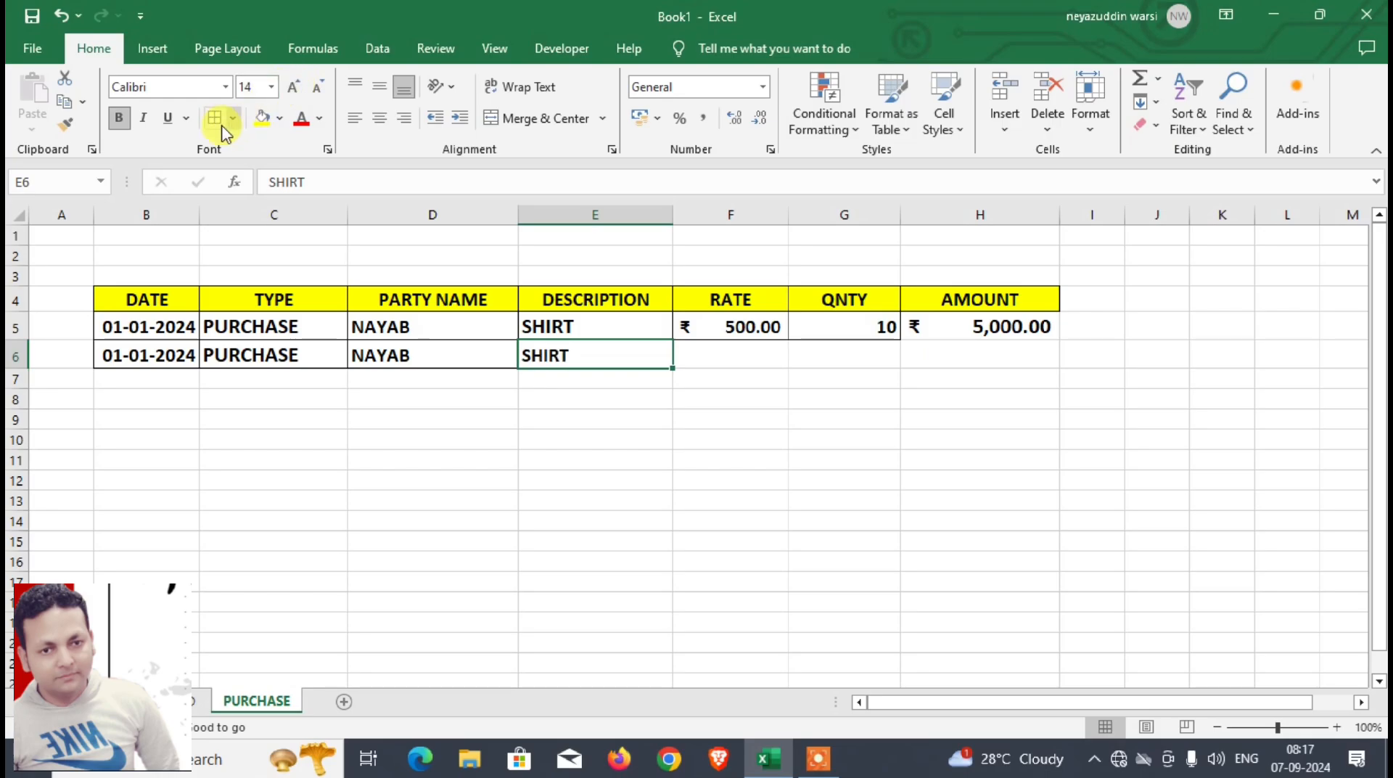
click(294, 89)
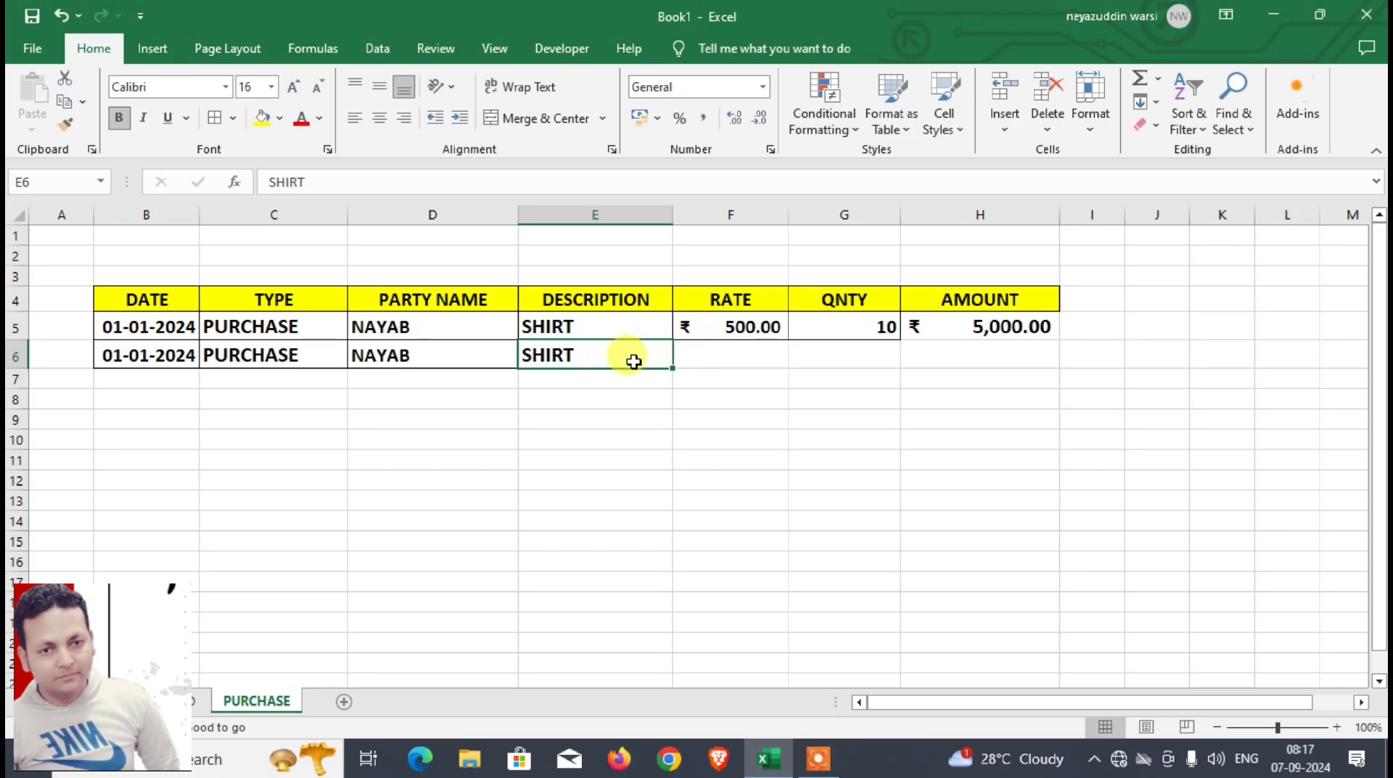
Step: Turn on relative references, move one cell over from E6 to F6, and turn relative references off again
click(559, 49)
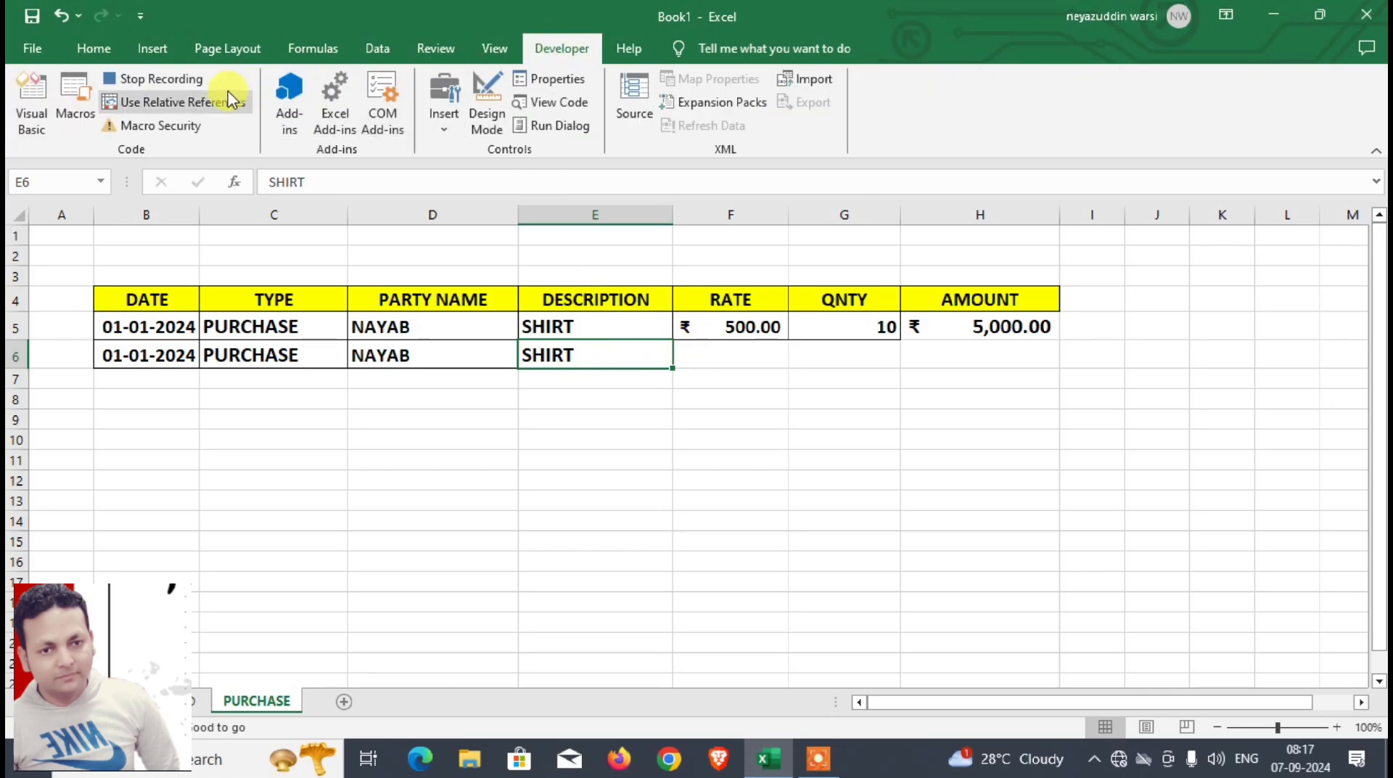
click(195, 105)
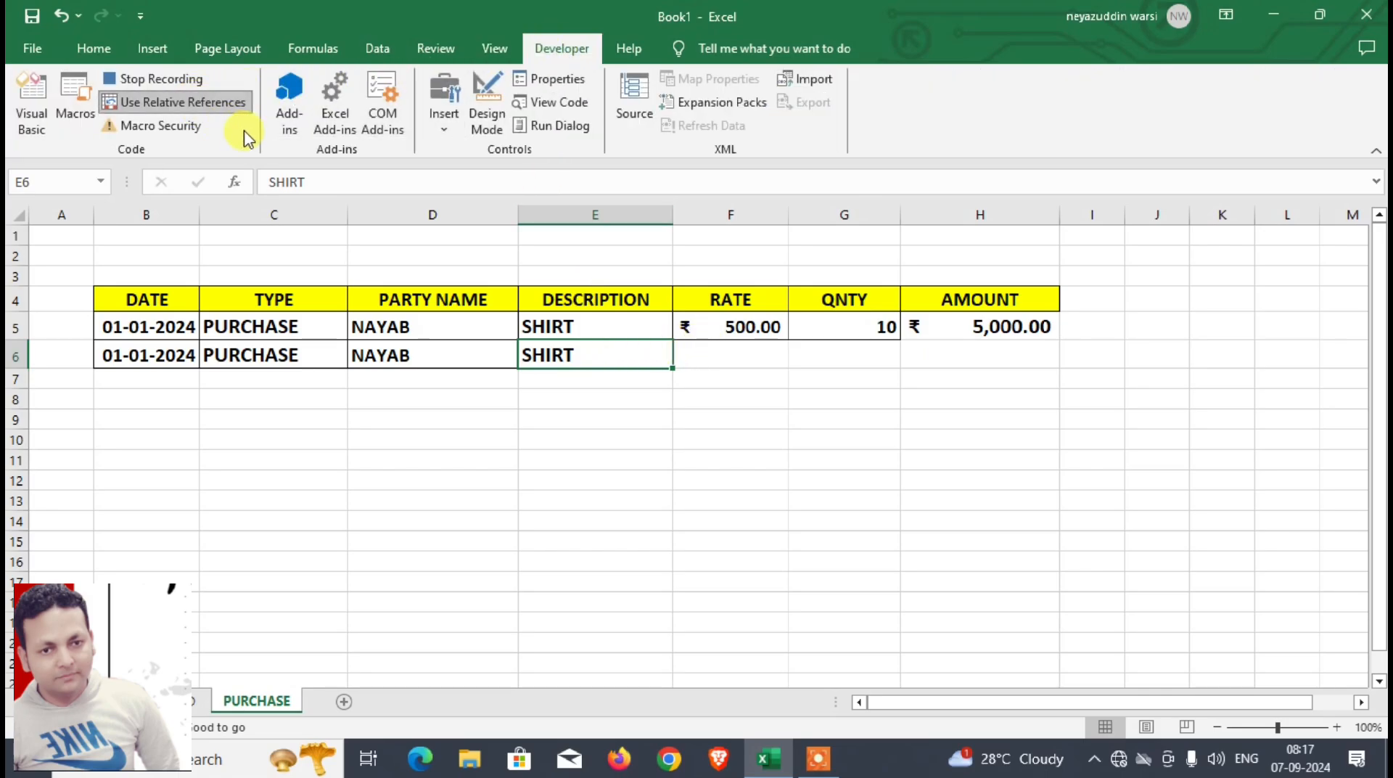
key(Right)
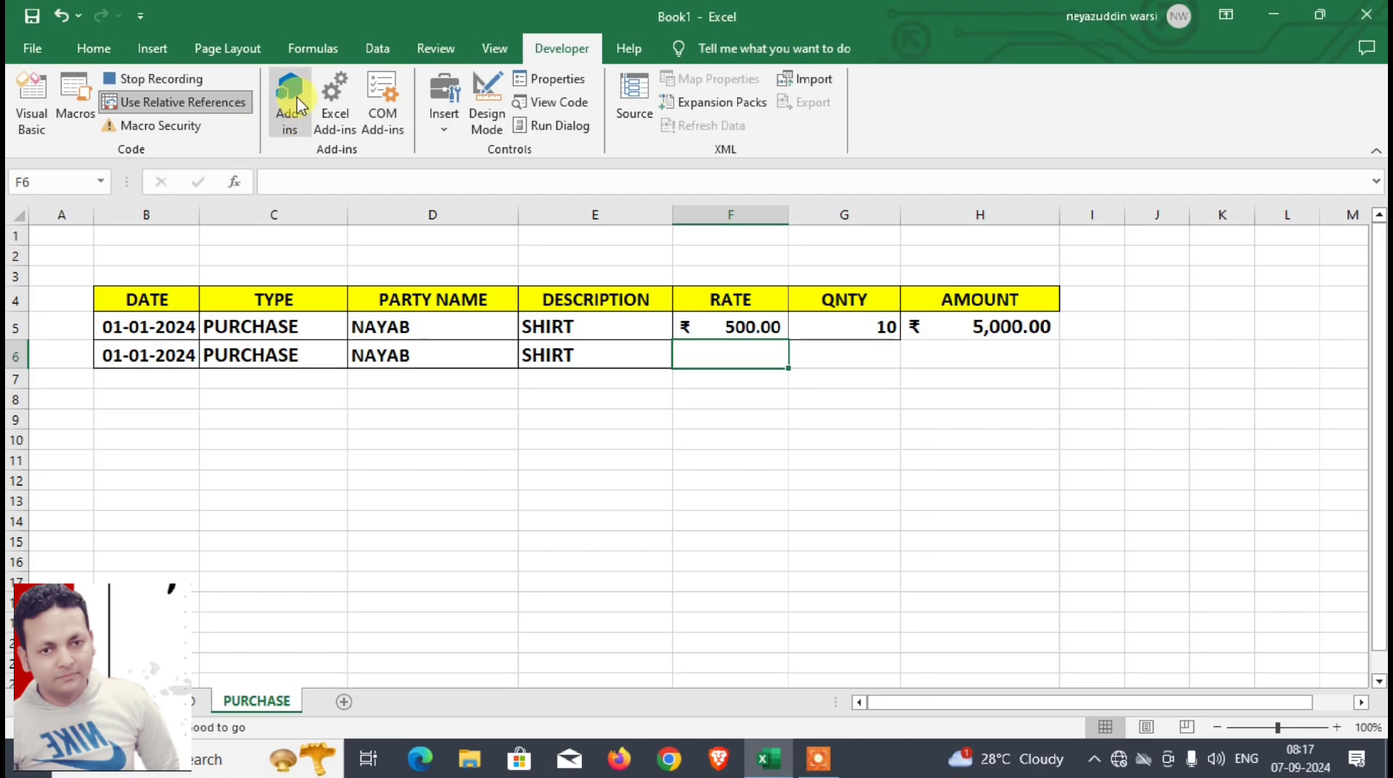
click(154, 109)
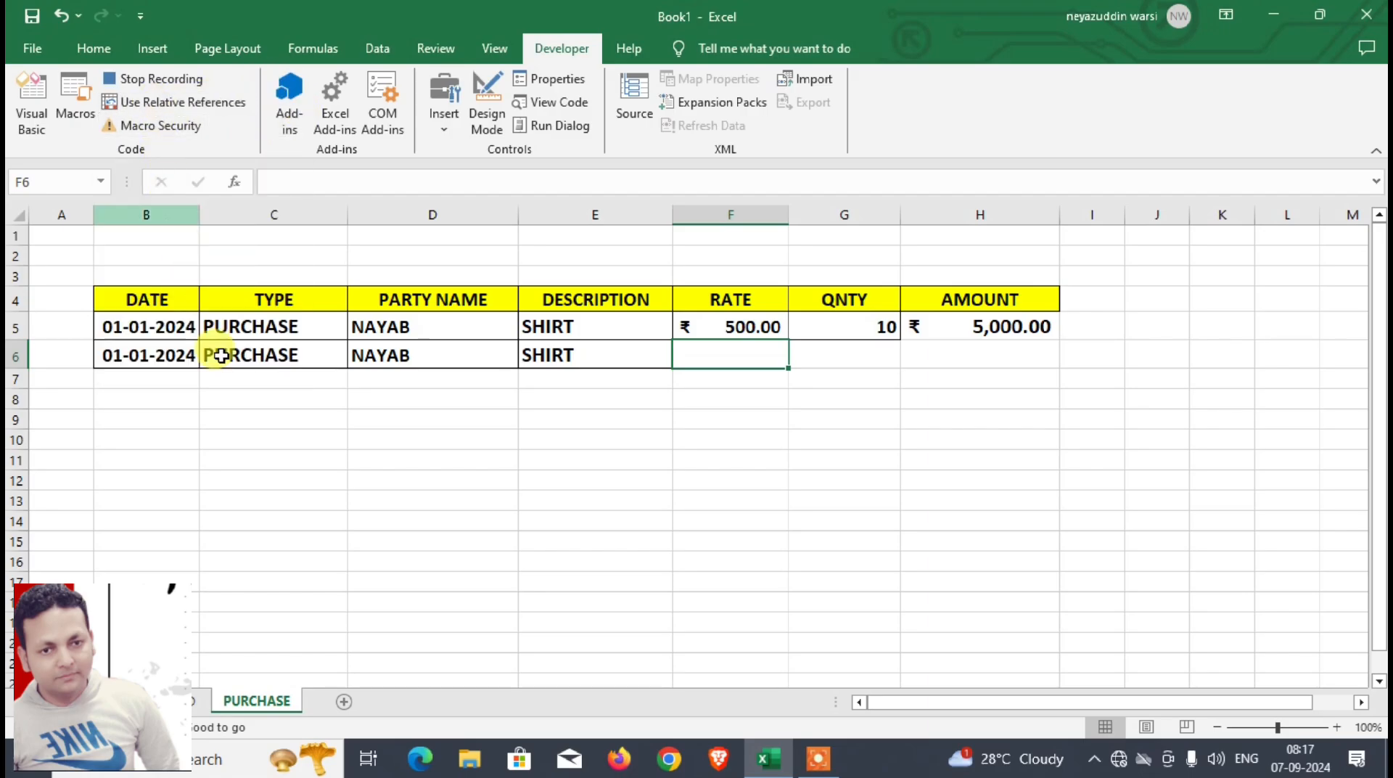
Step: Copy the rate from D8 of the DASHBOARD sheet and paste it into F6 of the PURCHASE sheet
click(194, 698)
click(349, 402)
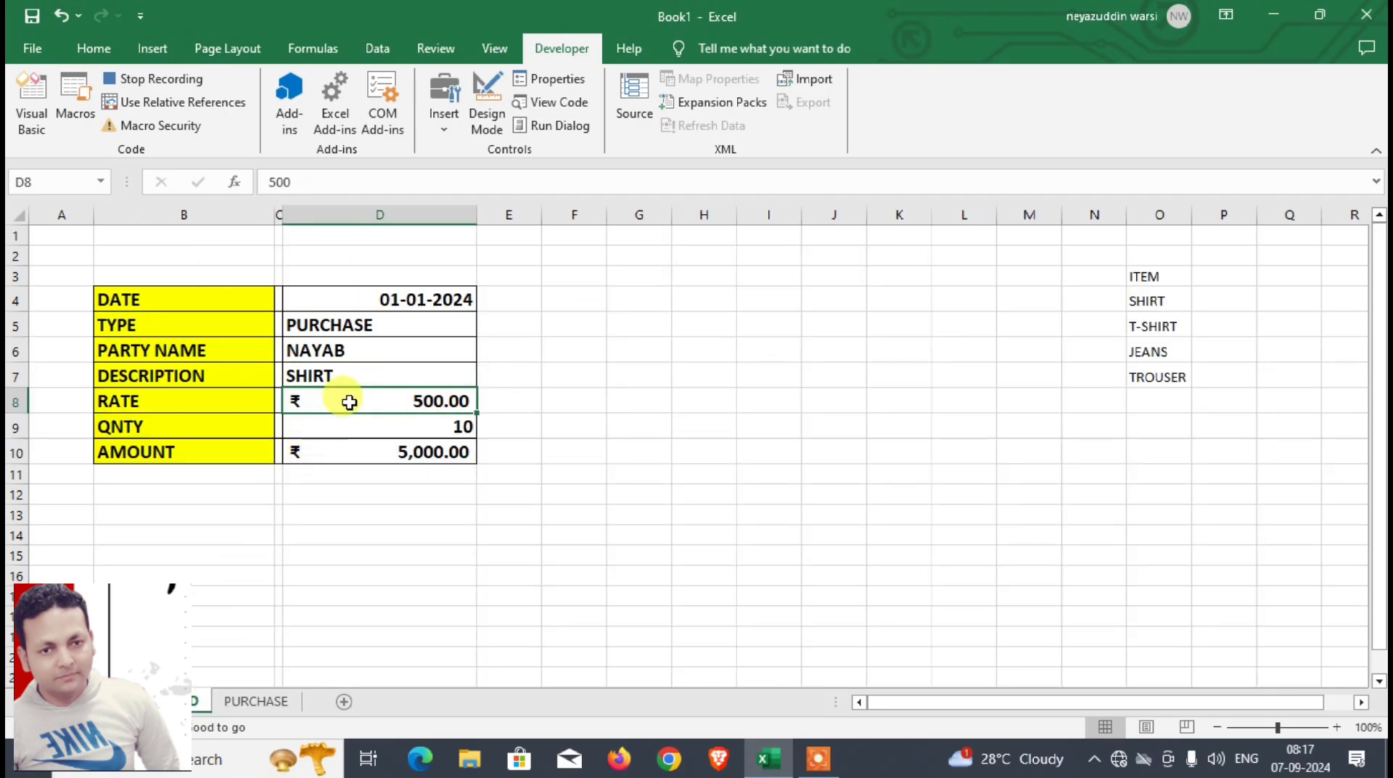
key(ctrl+c)
click(270, 701)
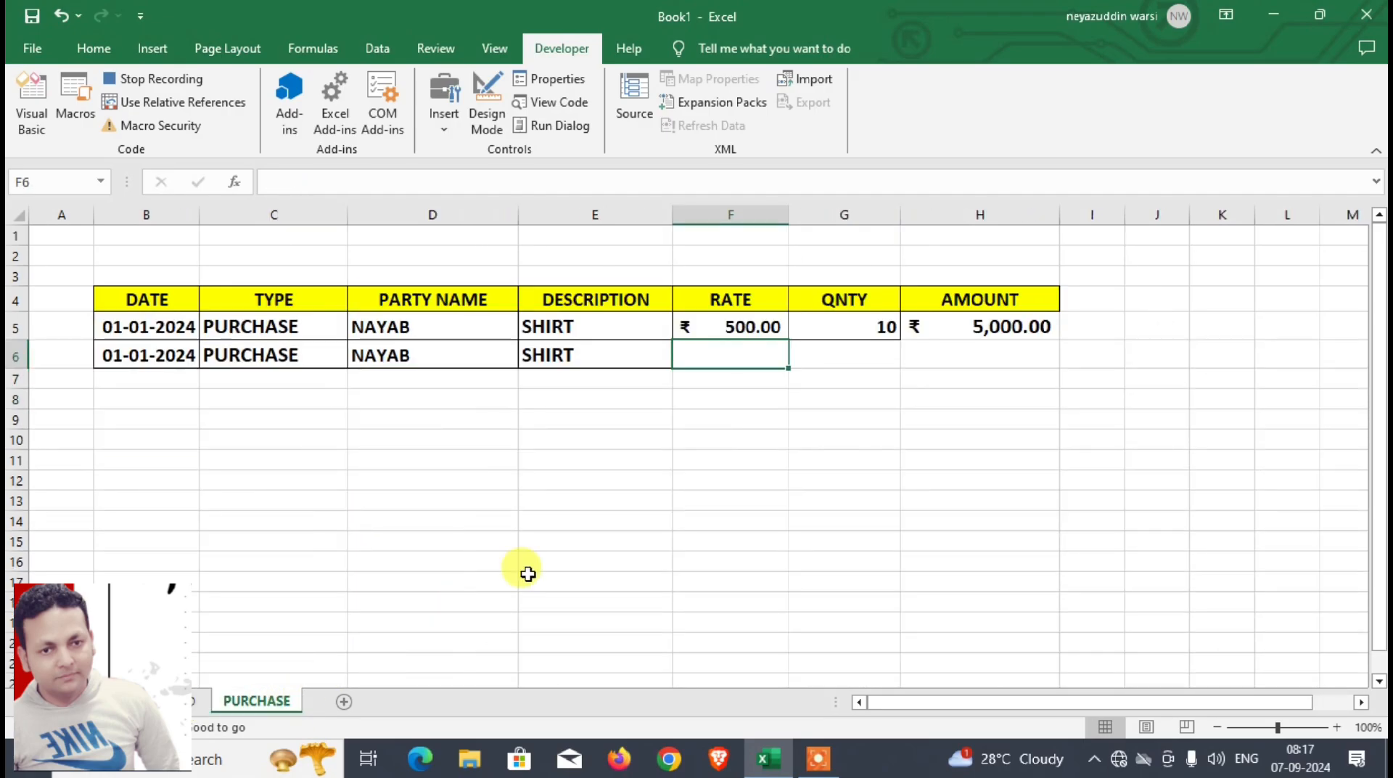
key(ctrl+v)
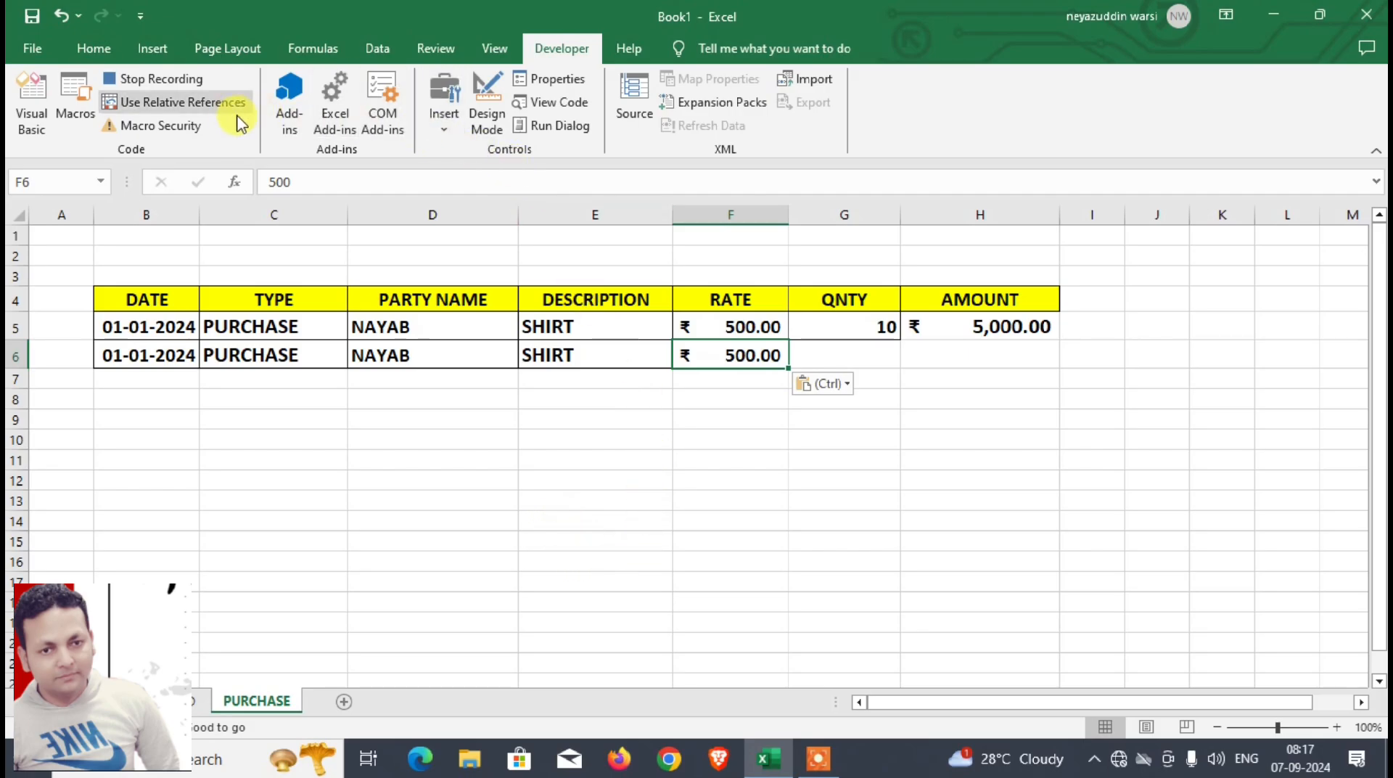
Step: Turn on relative references, move one cell over from F6 to G6 in PURCHASE, and turn relative references off again
click(210, 106)
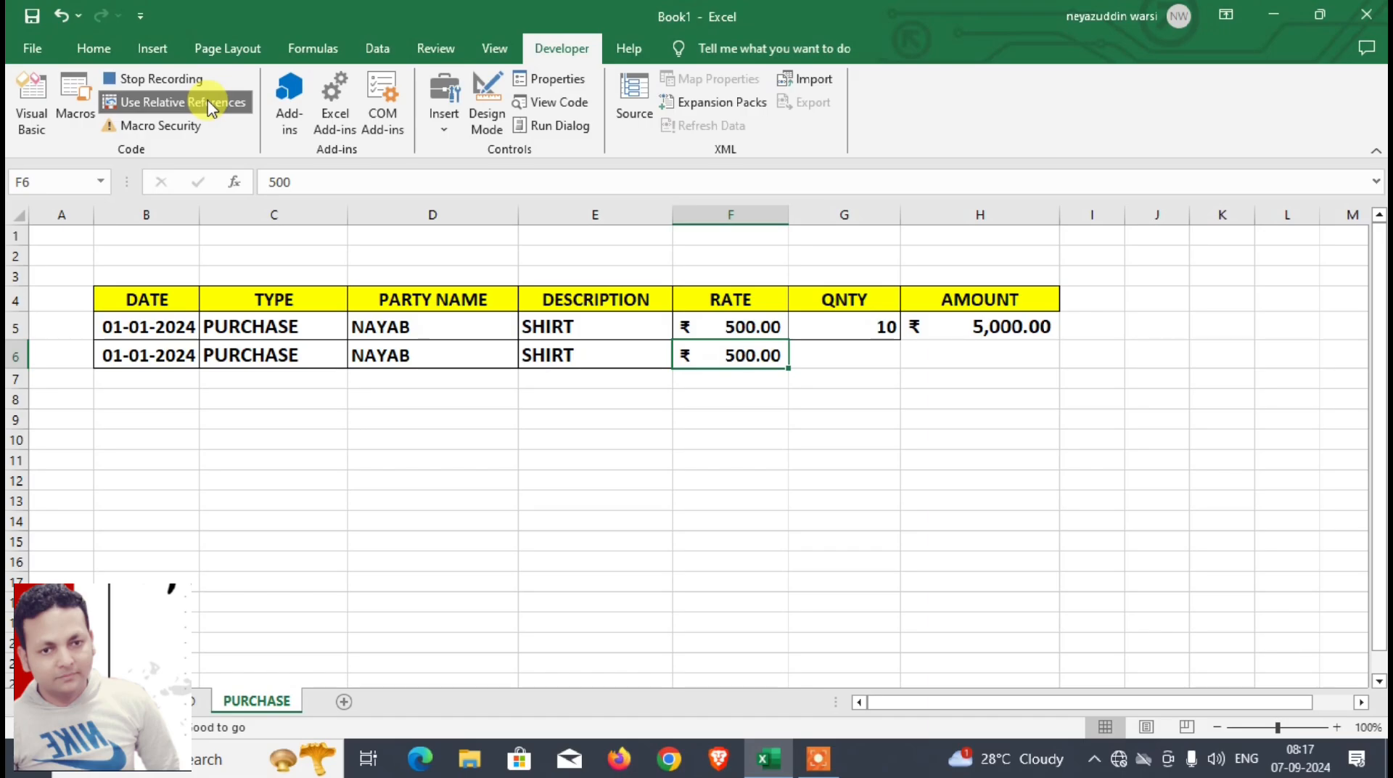
key(Right)
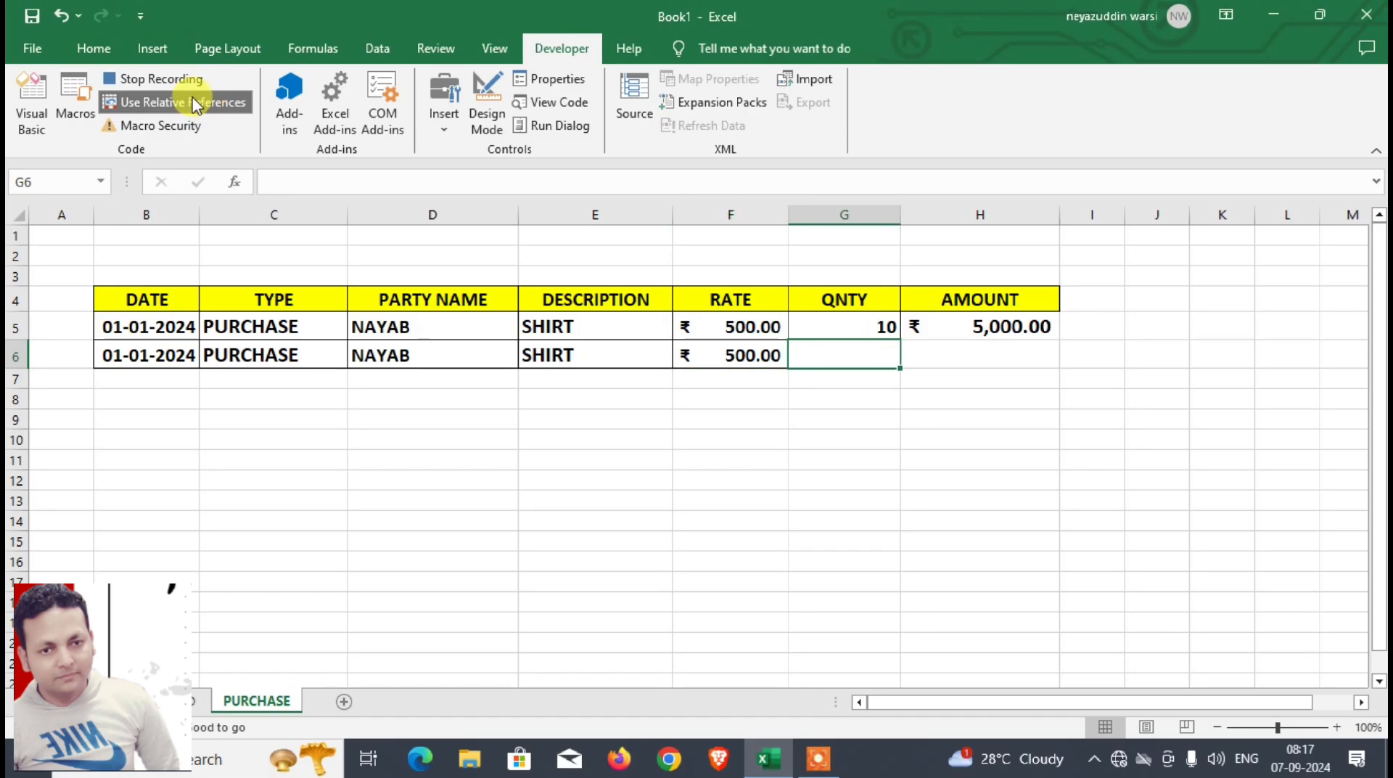
click(193, 100)
Step: Copy the quantity from D9 of the DASHBOARD sheet and paste it into G6 of the PURCHASE sheet
click(183, 701)
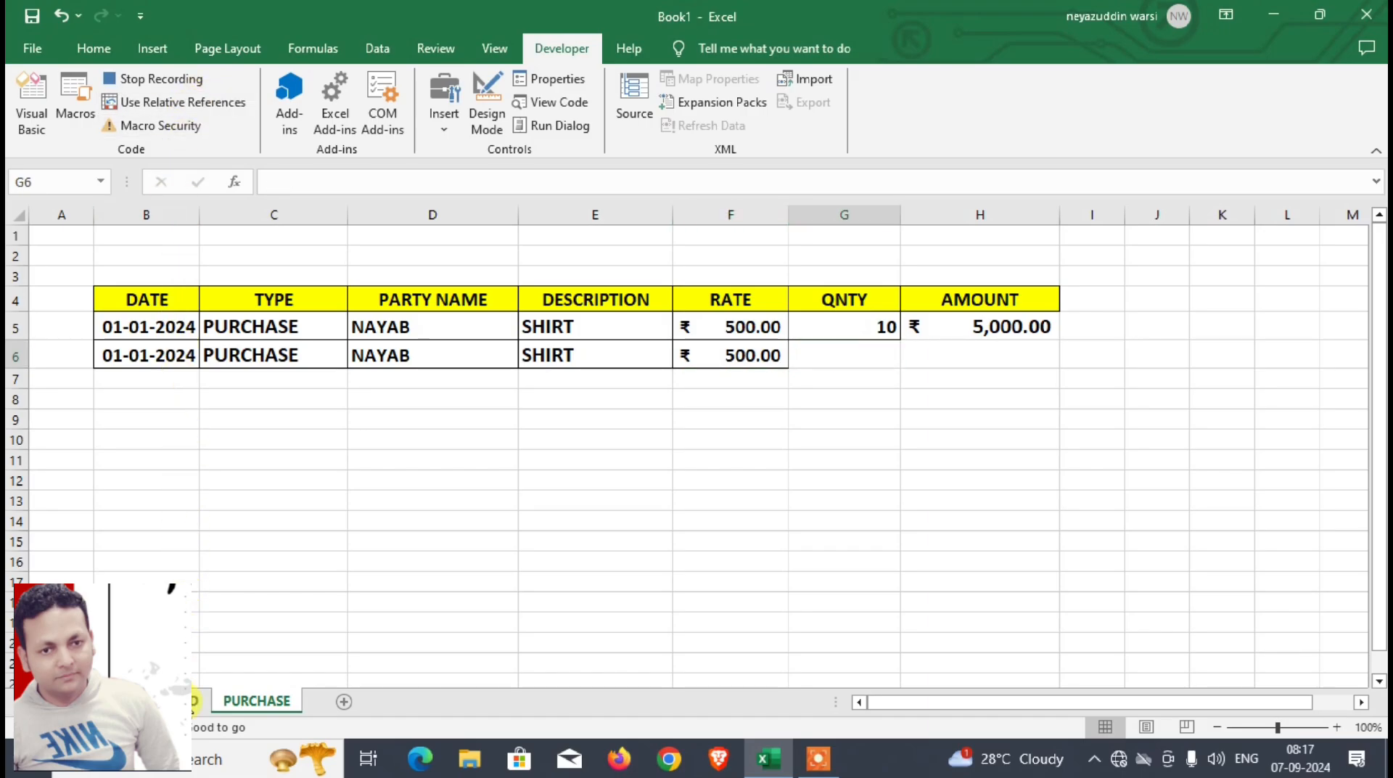
click(359, 427)
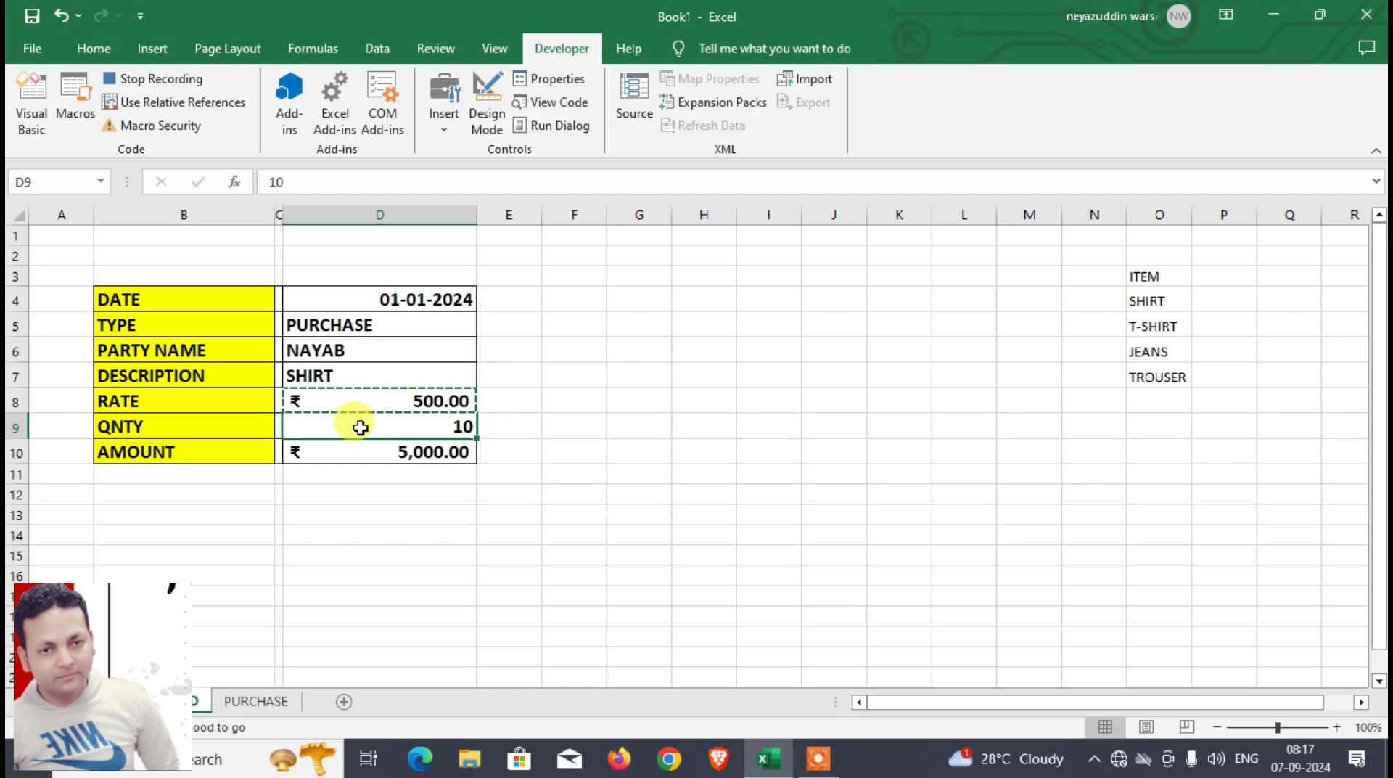
key(ctrl+c)
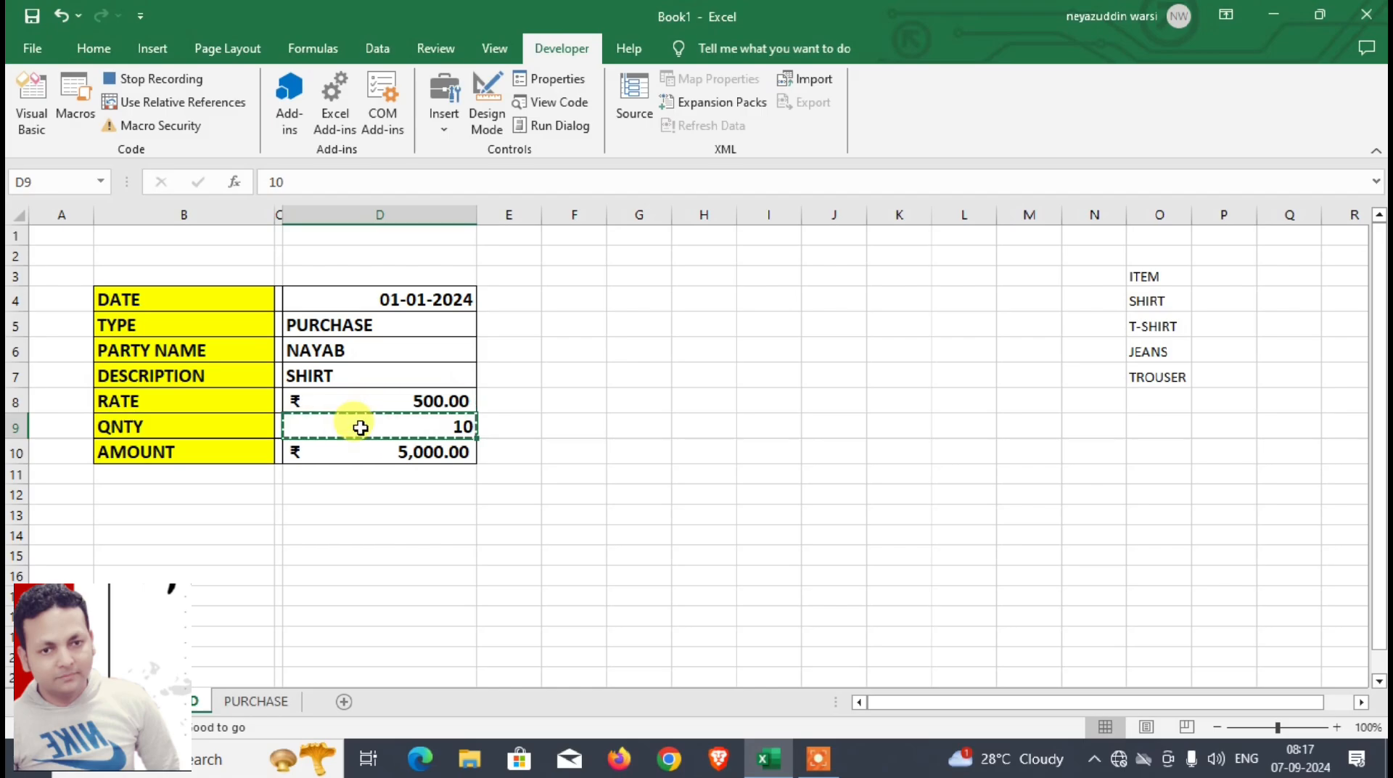
click(279, 702)
key(ctrl+v)
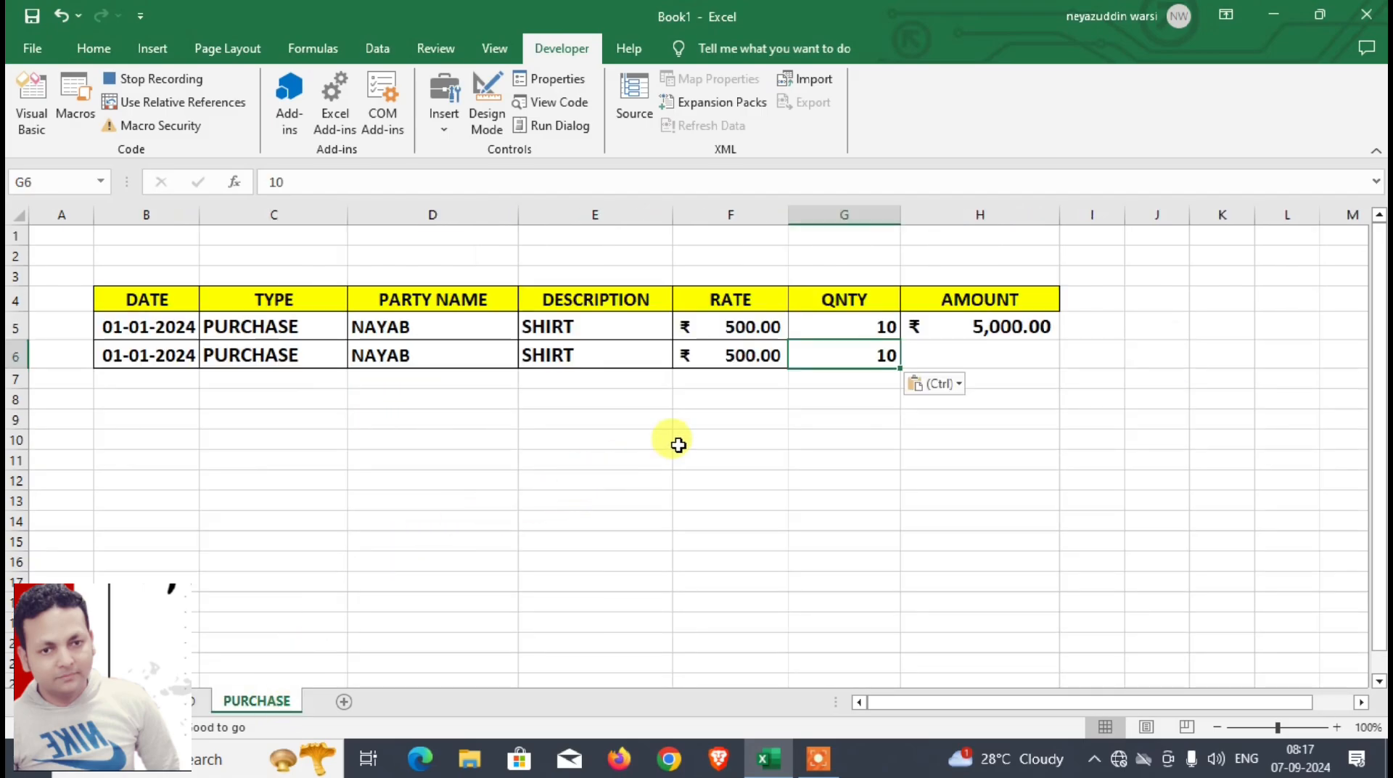
Step: Move the selection from G6 to H6 with relative references switched on, and switch them off again
click(196, 103)
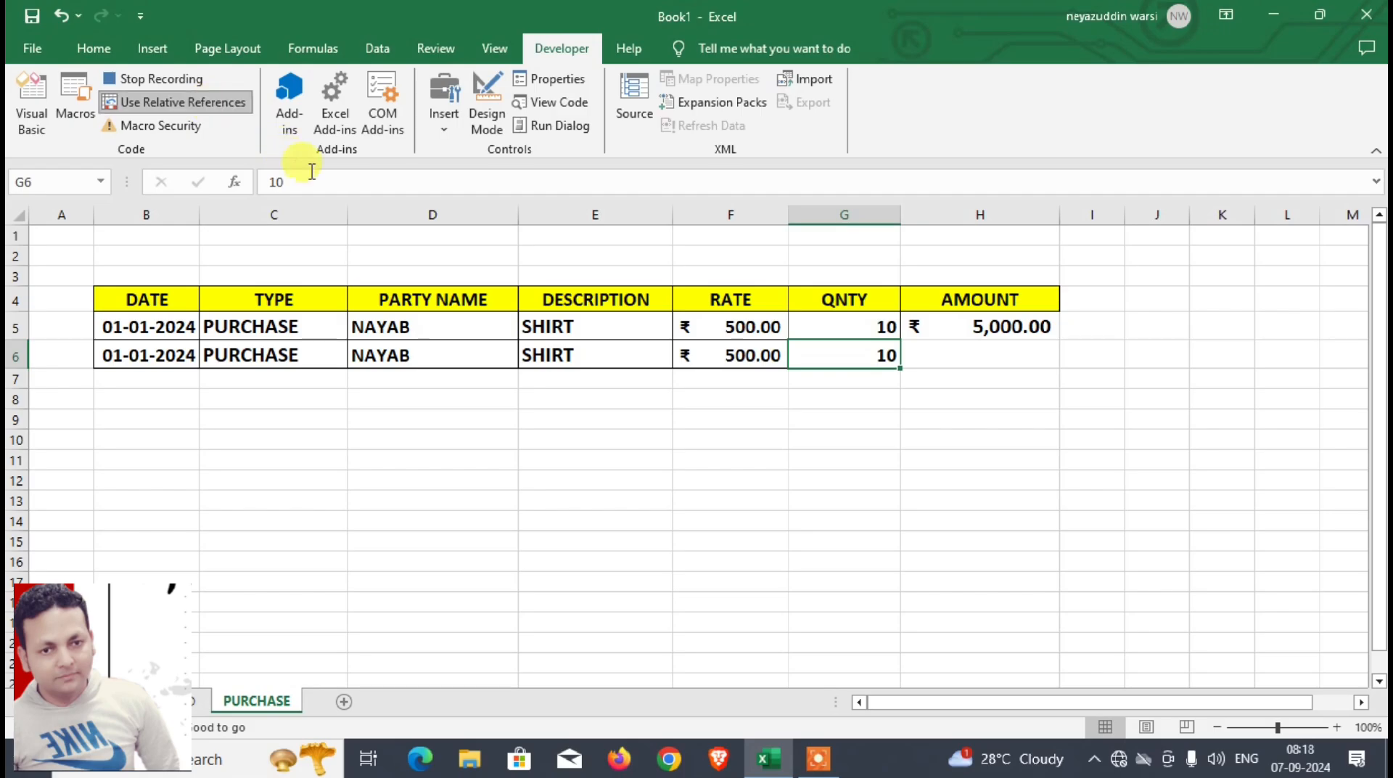
key(Right)
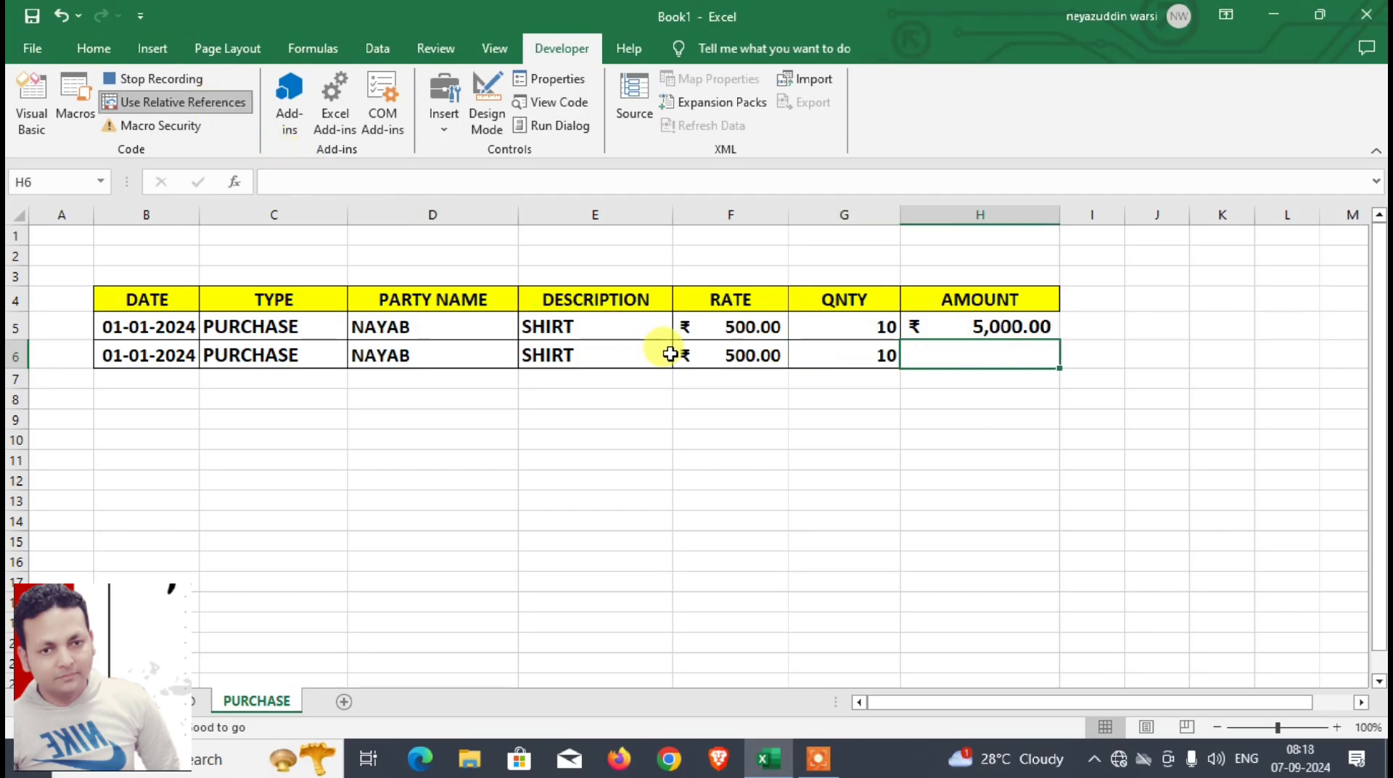
click(182, 101)
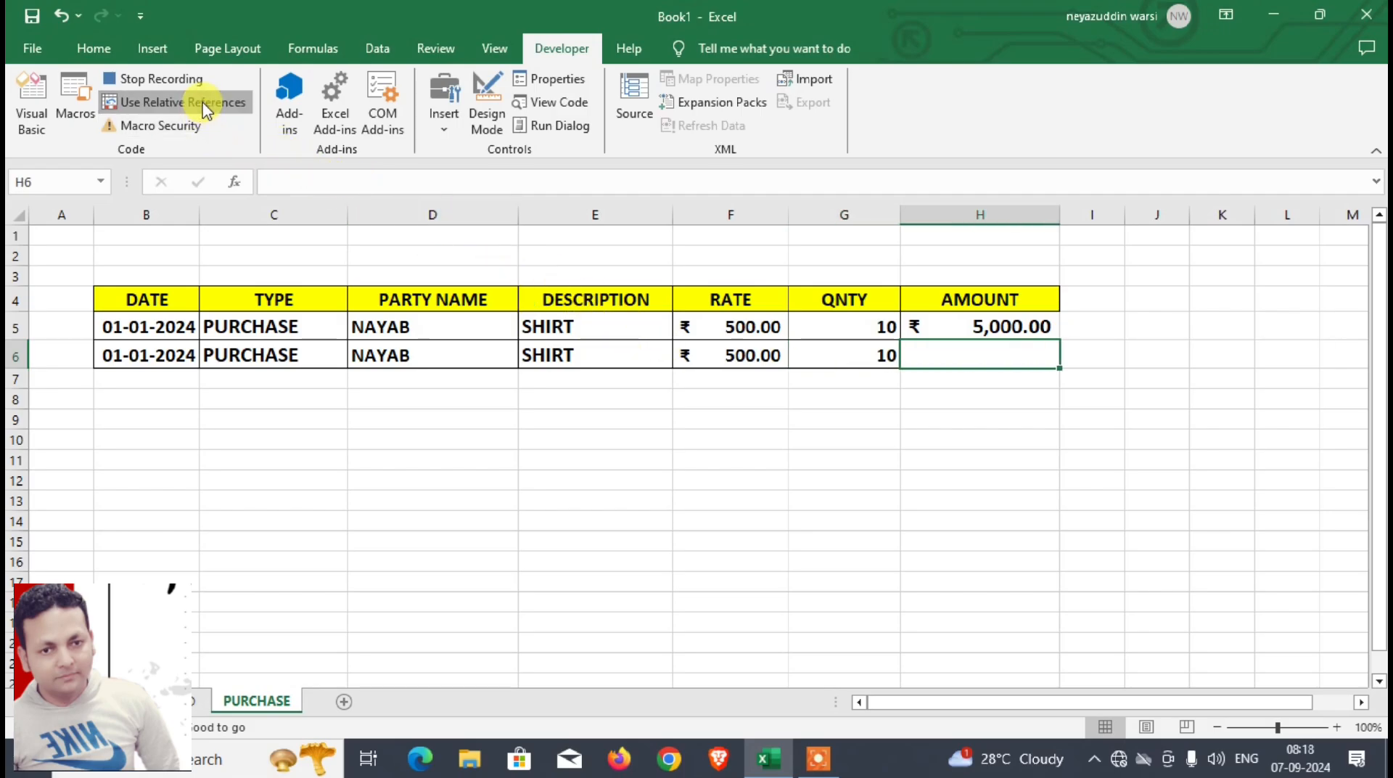
Step: Copy the amount from D10 of DASHBOARD and paste only its value into H6 of PURCHASE
click(194, 700)
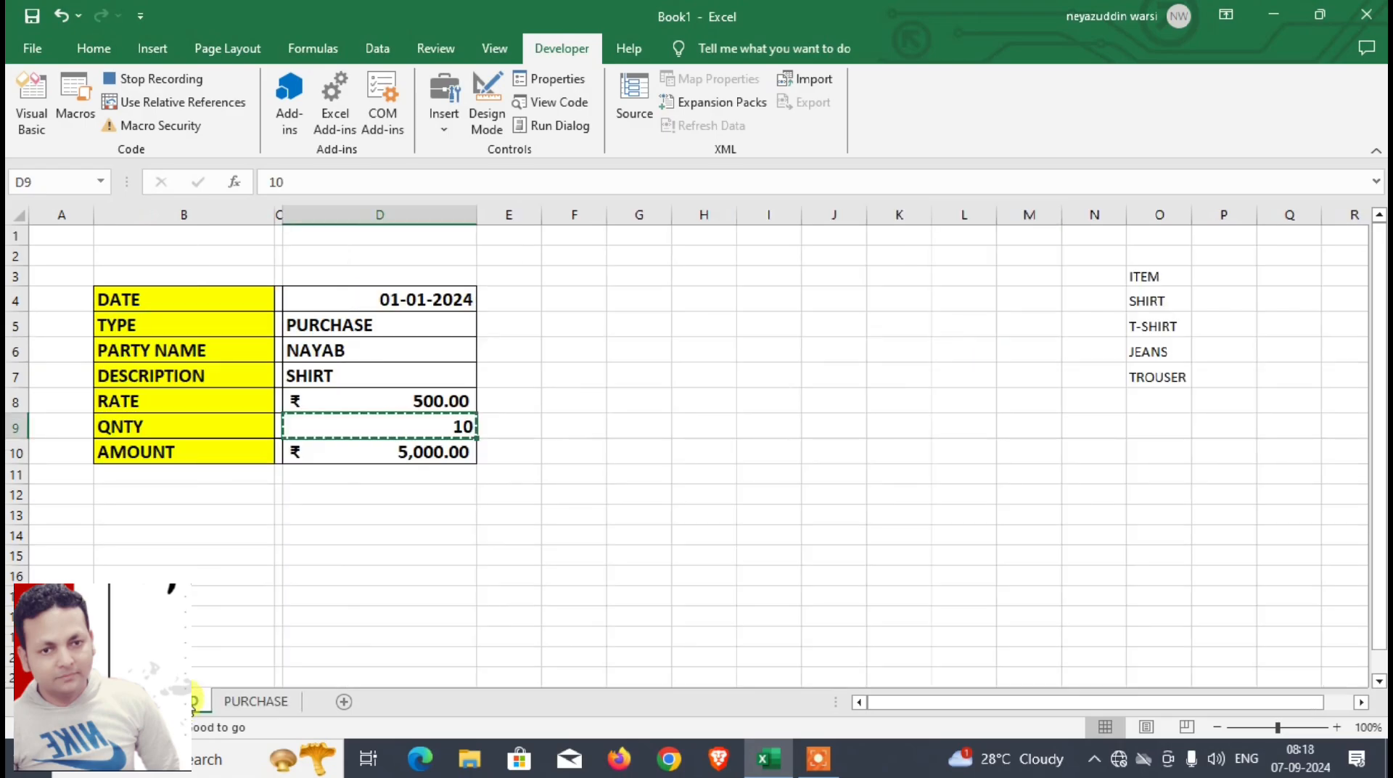
click(363, 454)
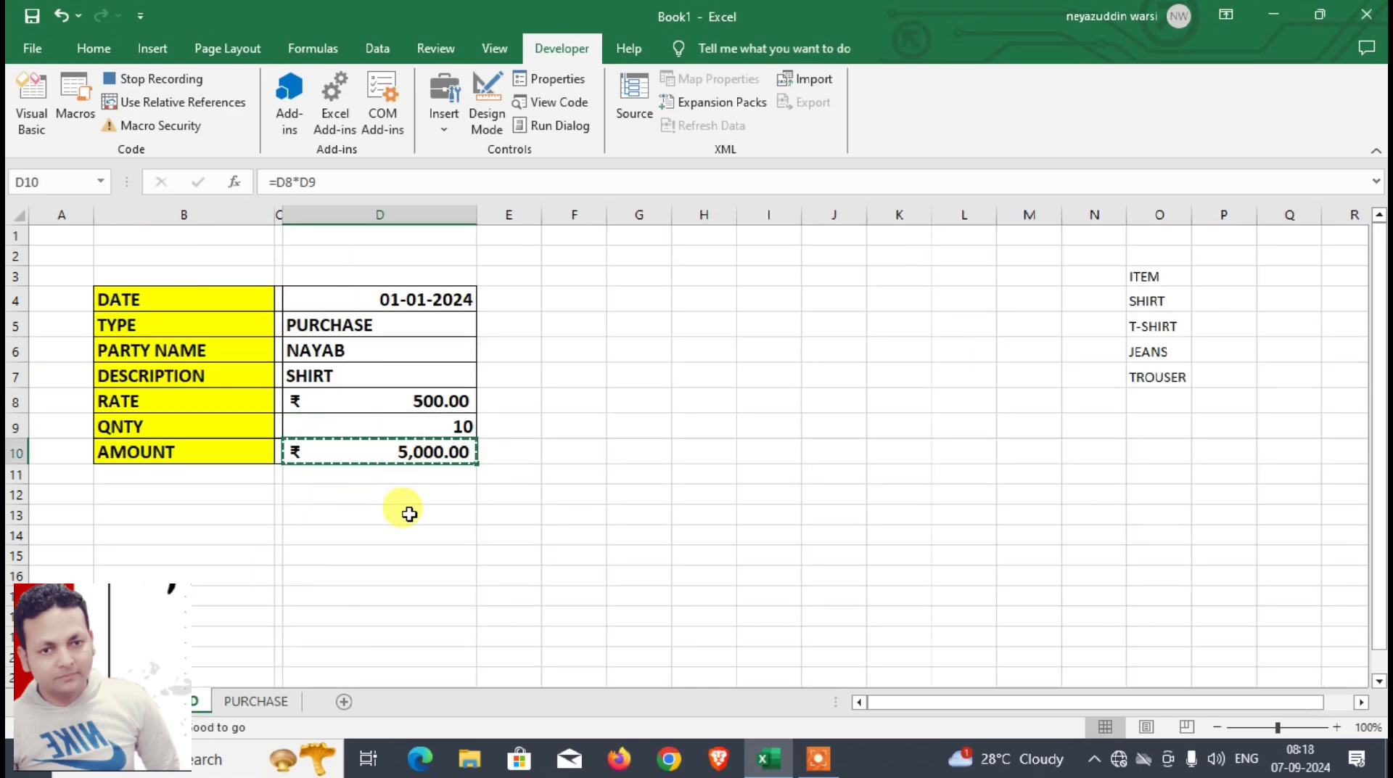
click(273, 700)
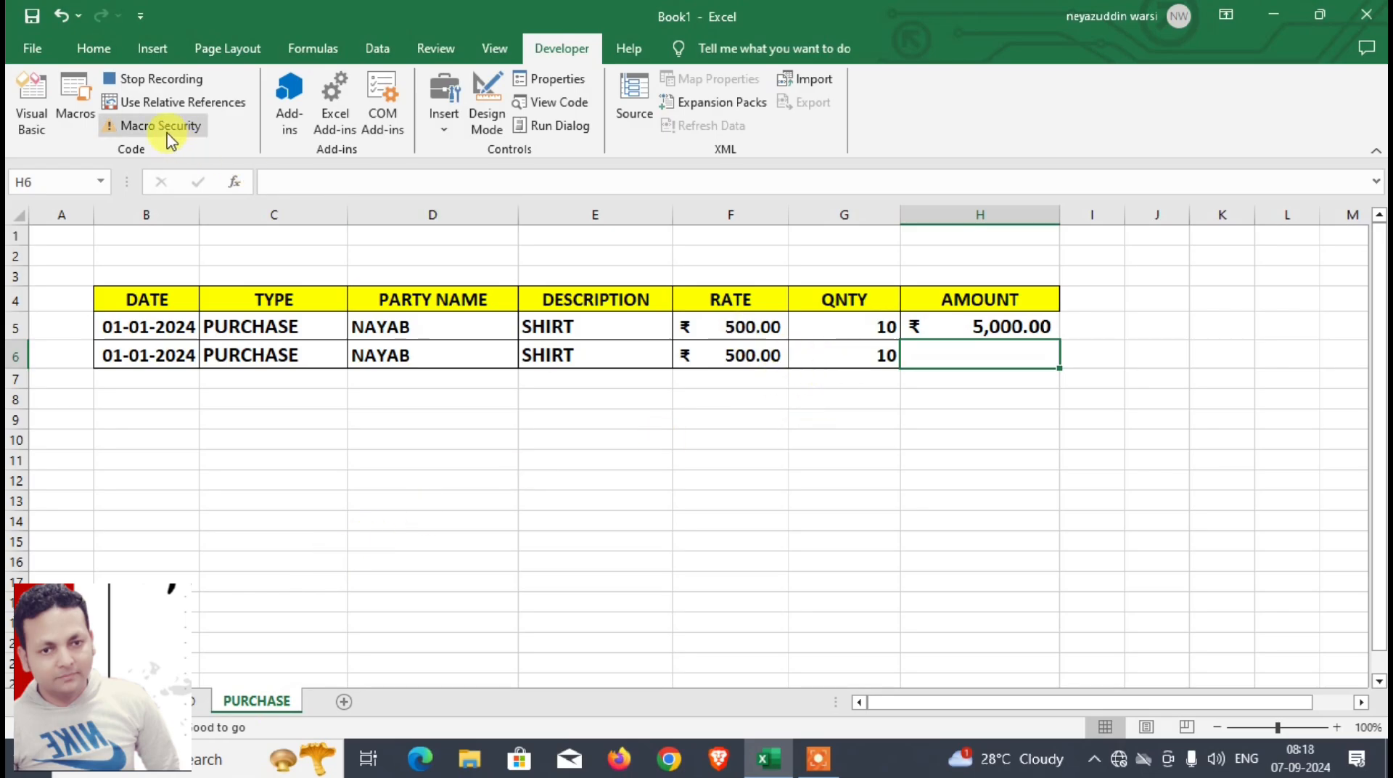
key(ctrl+alt+v)
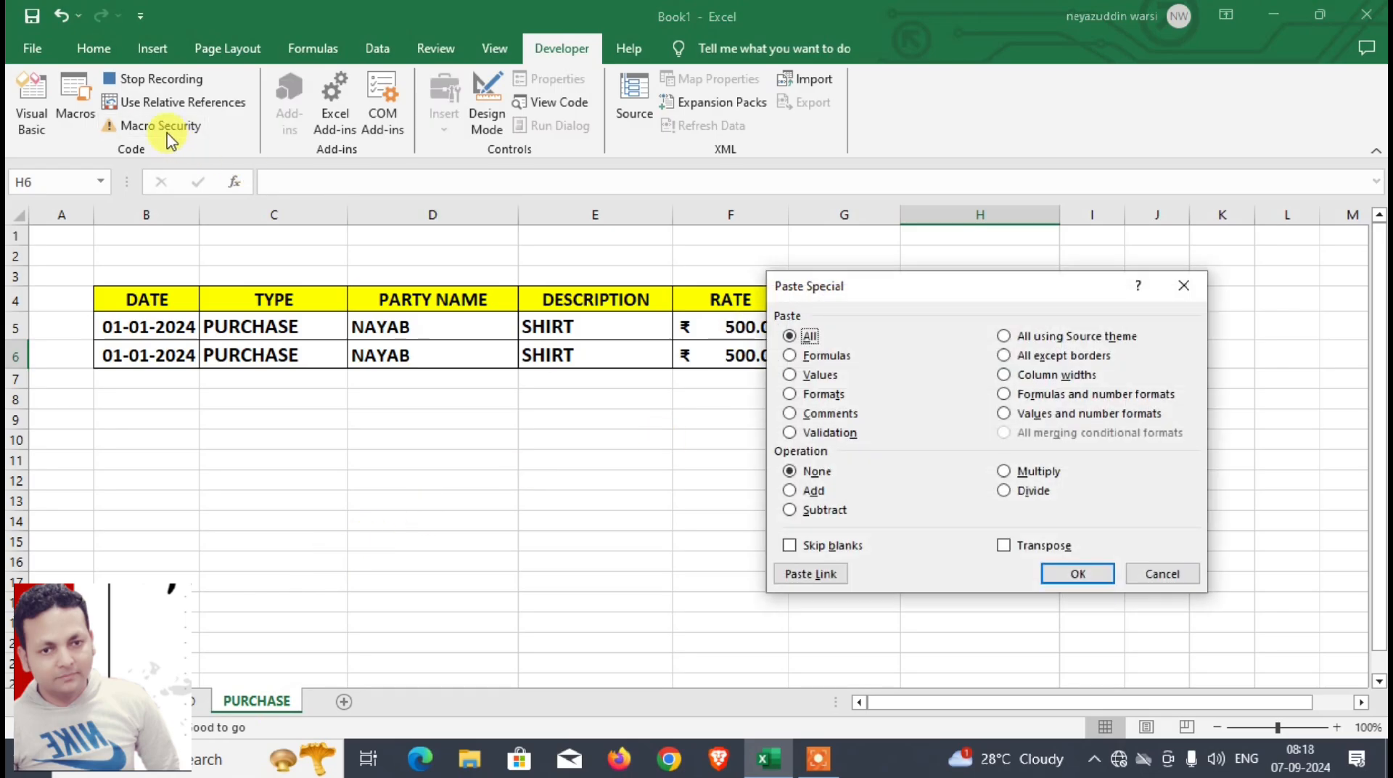
key(f)
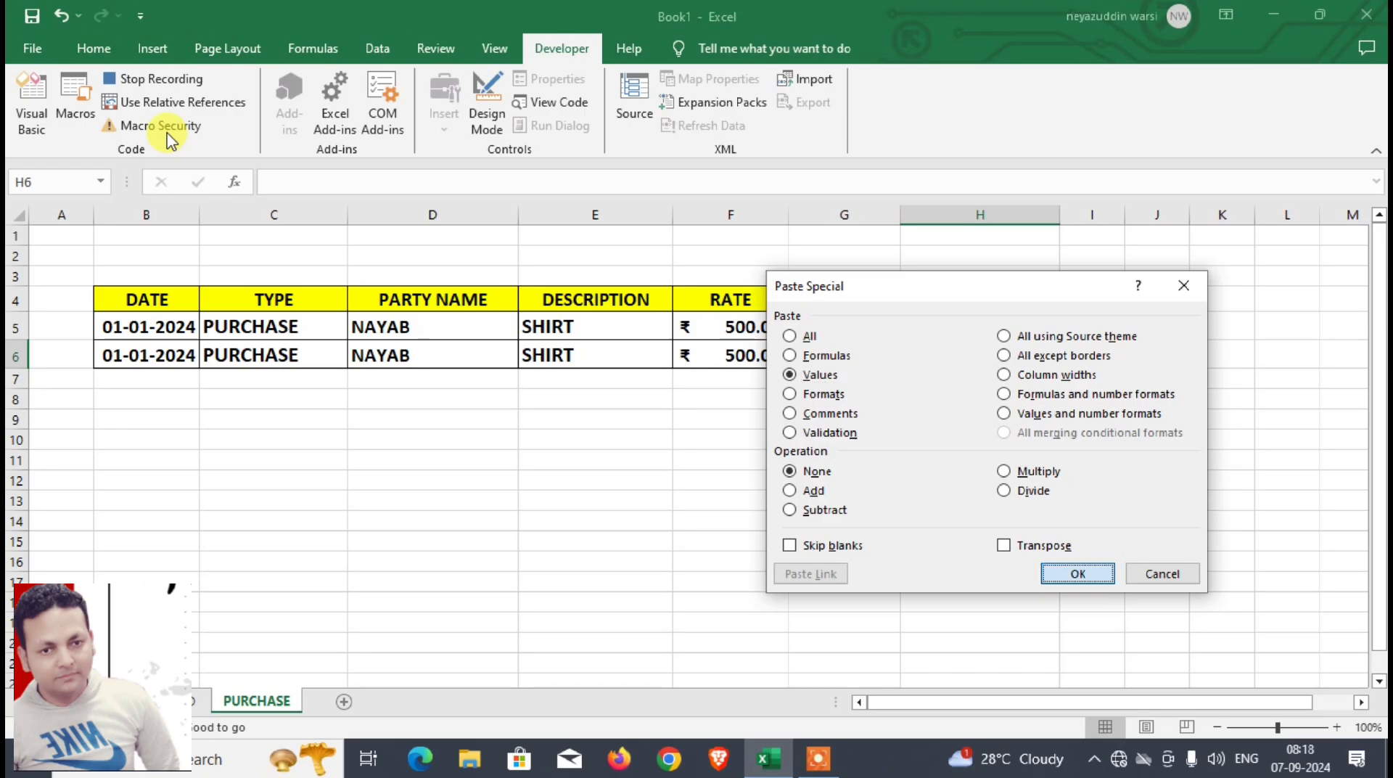
key(Return)
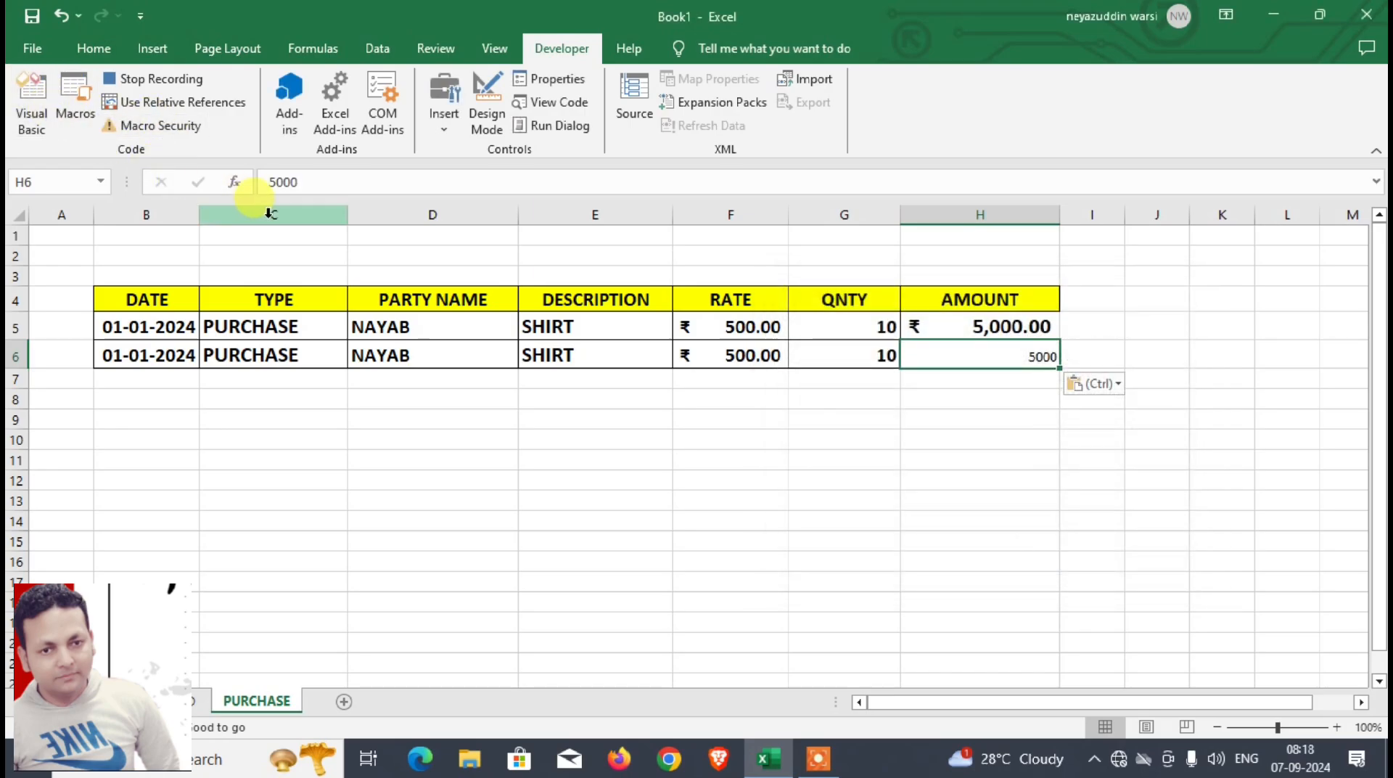
Step: Format the pasted amount in H6 as bold, size 16, with the rupee Accounting number format
click(94, 50)
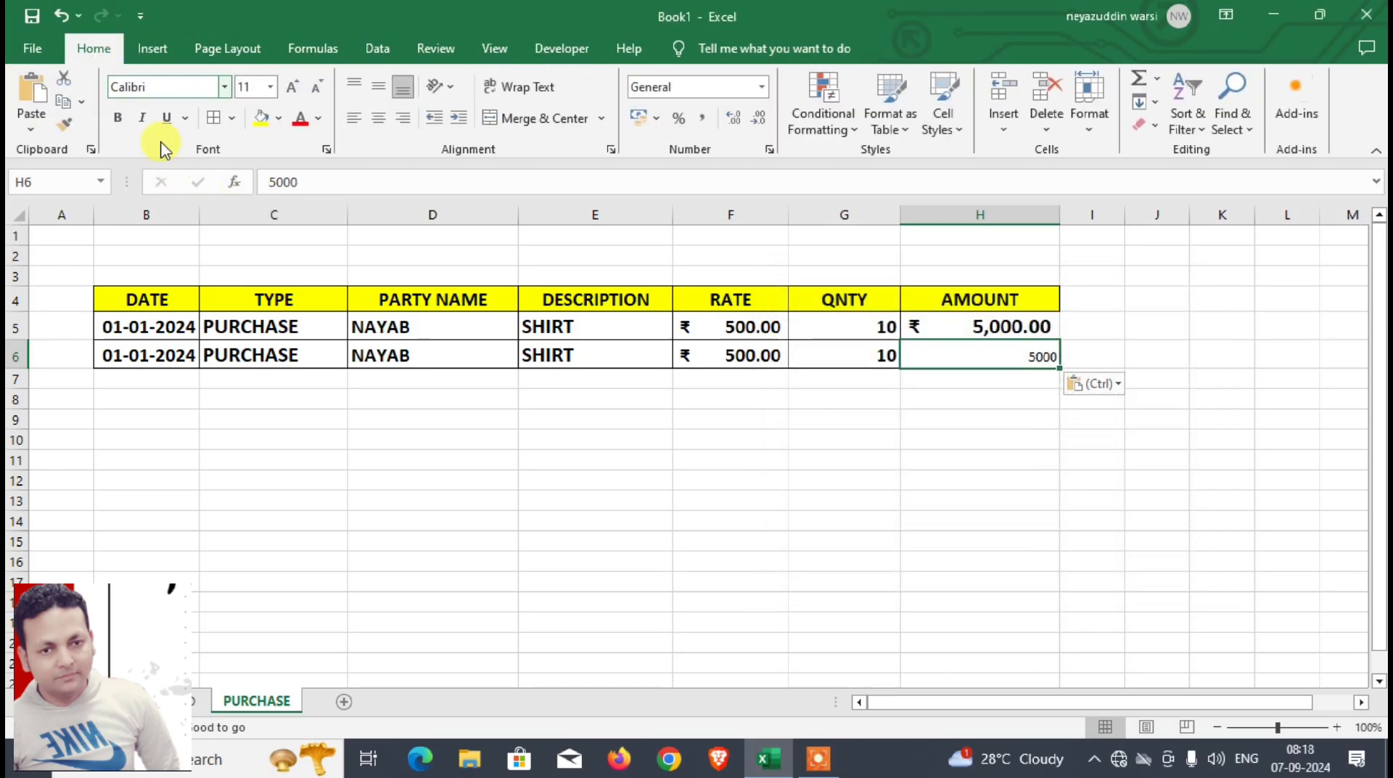
click(119, 118)
click(295, 87)
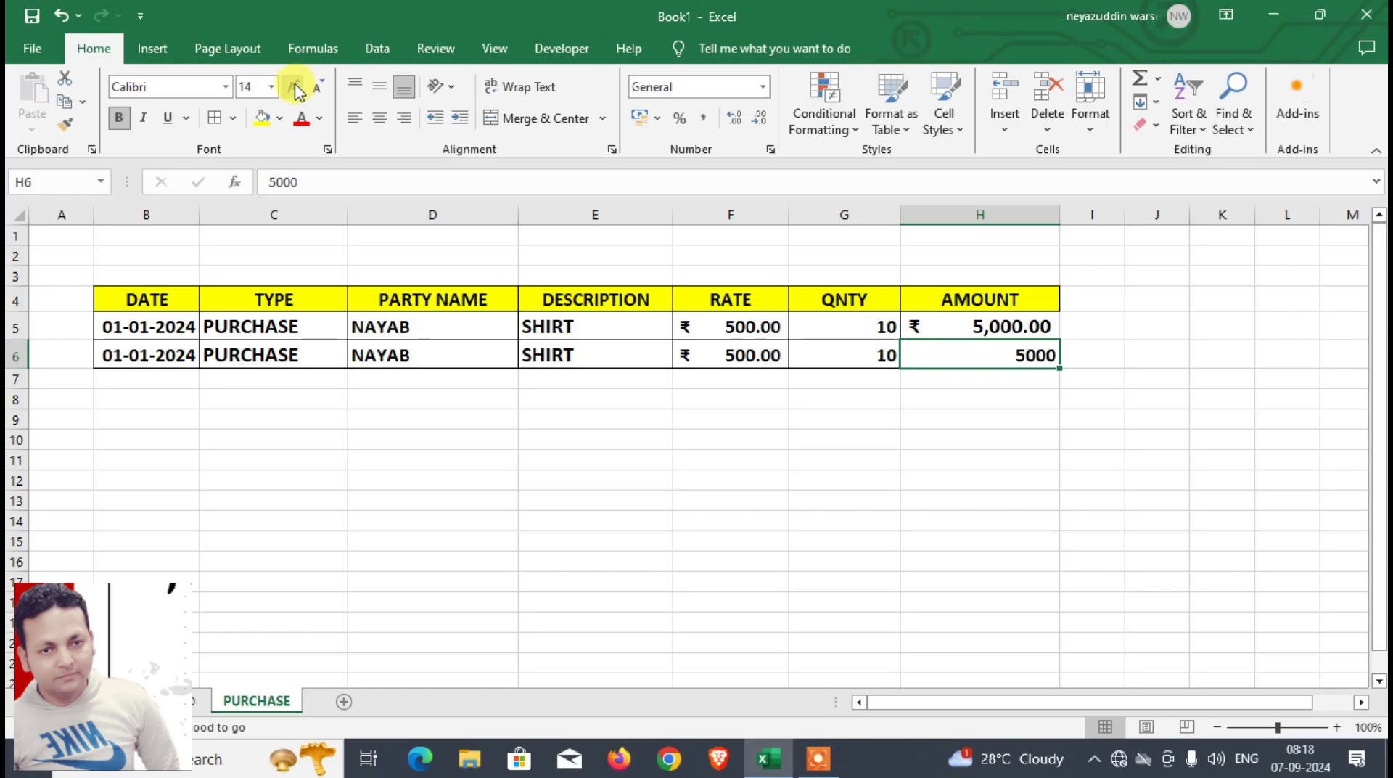
click(639, 117)
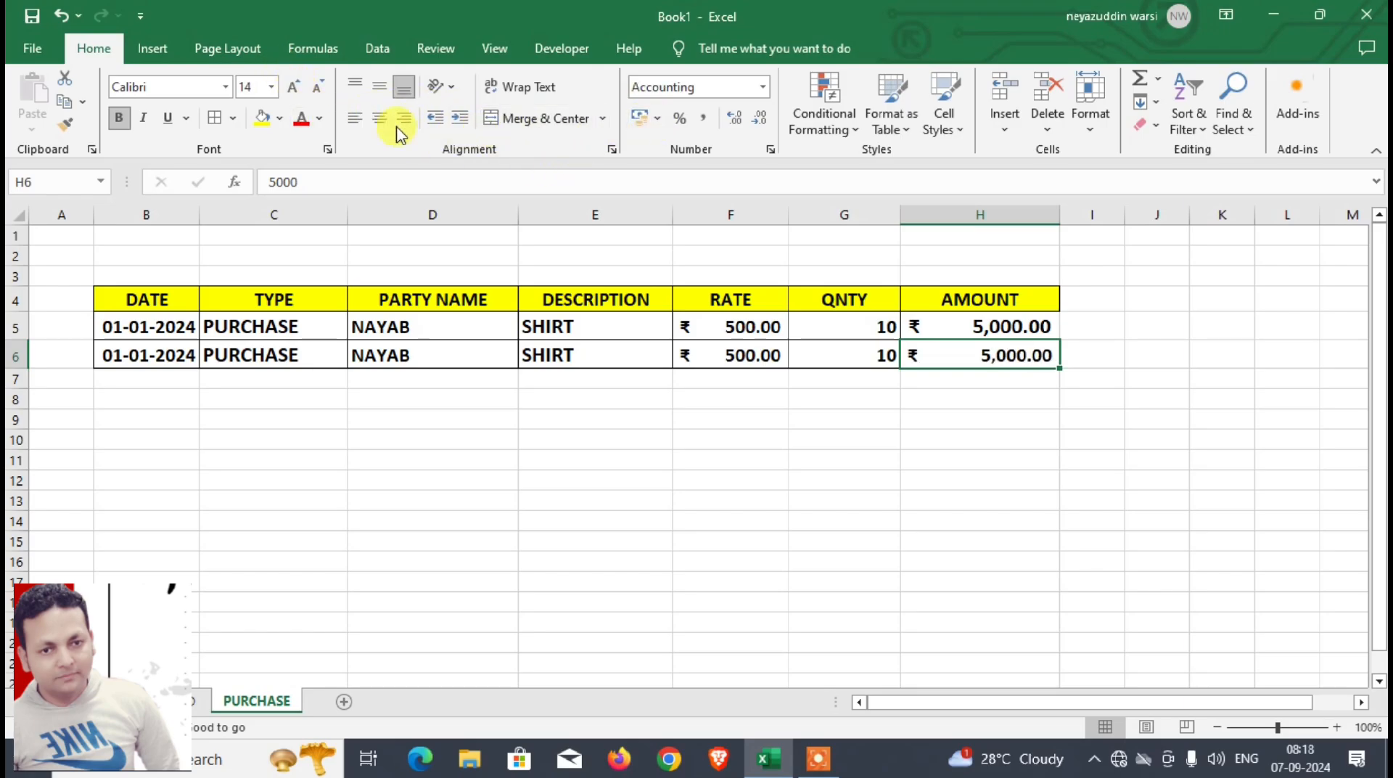
click(294, 88)
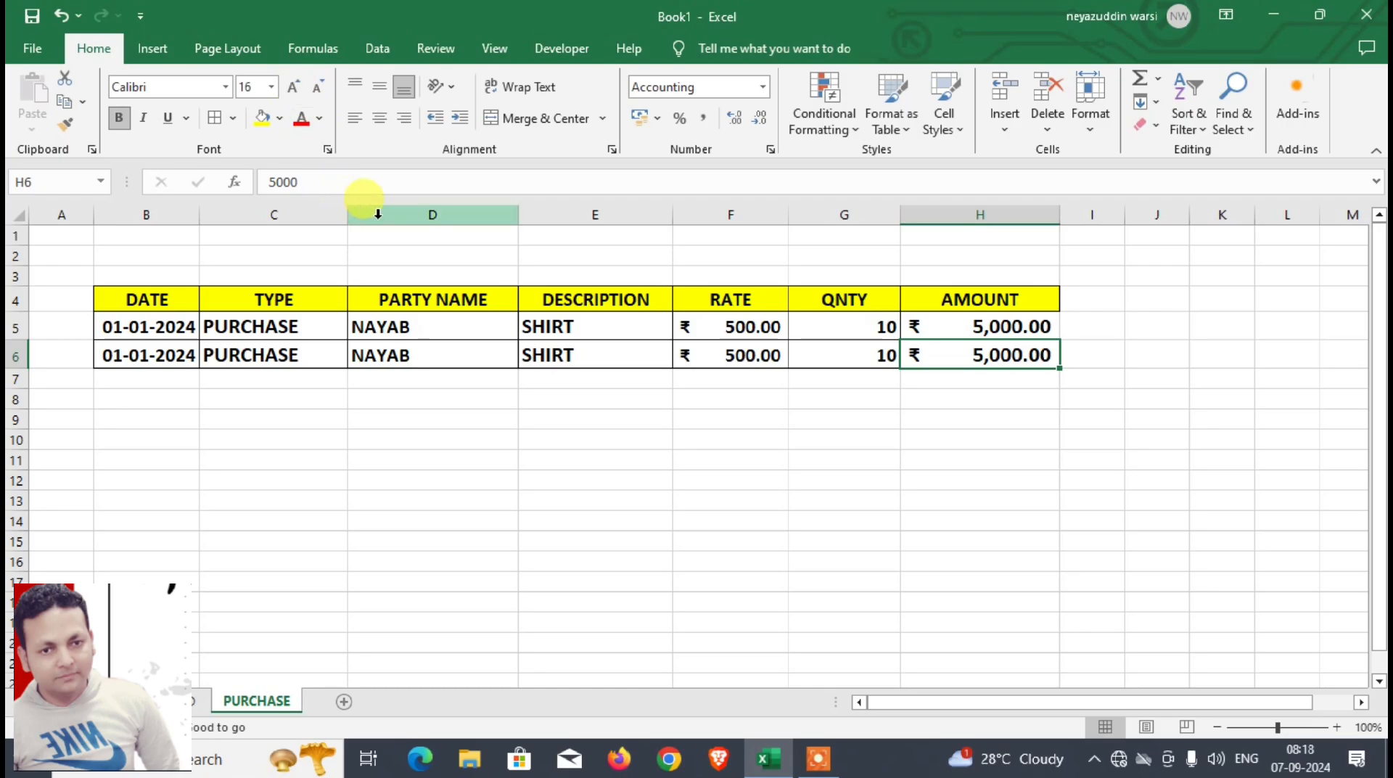
Step: Turn on relative references and move the selection from H6 to I6 in the PURCHASE sheet
click(557, 49)
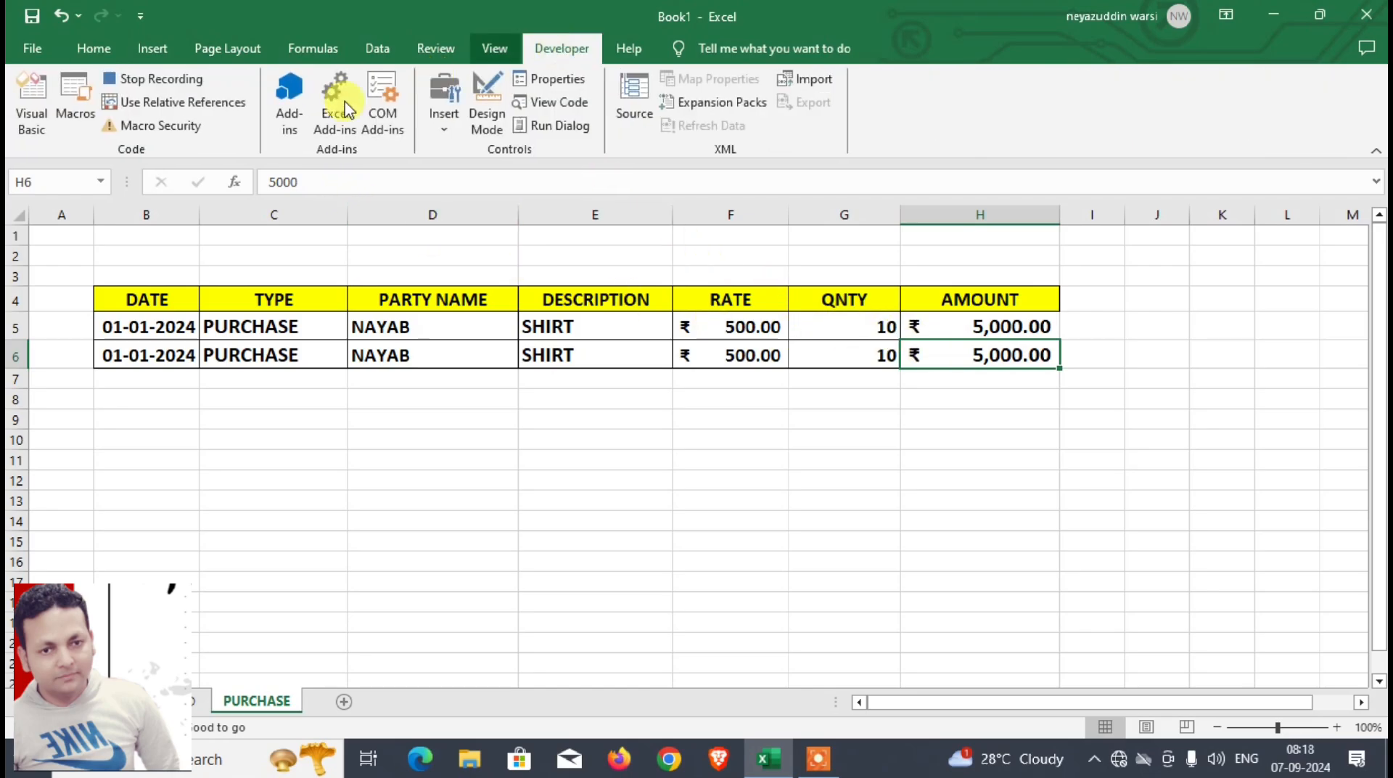
click(105, 49)
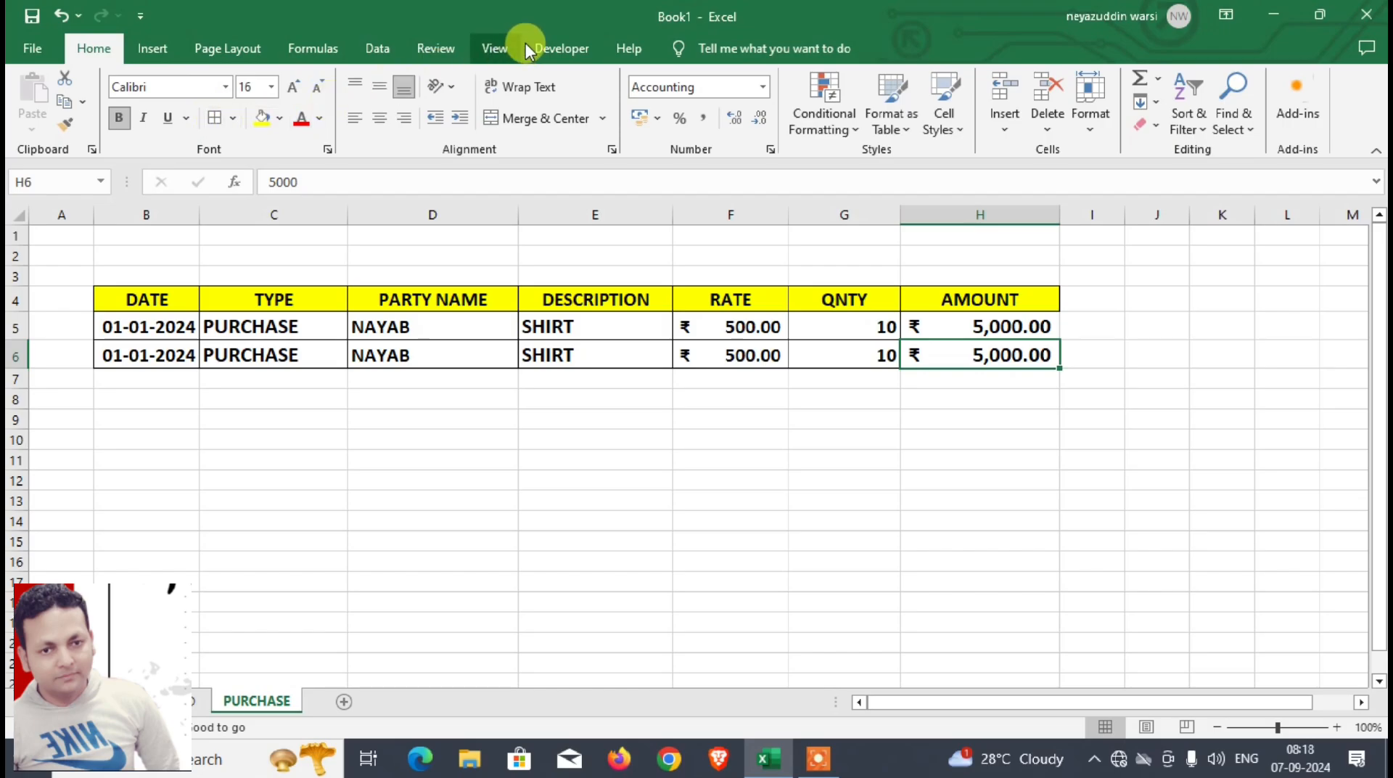
click(560, 48)
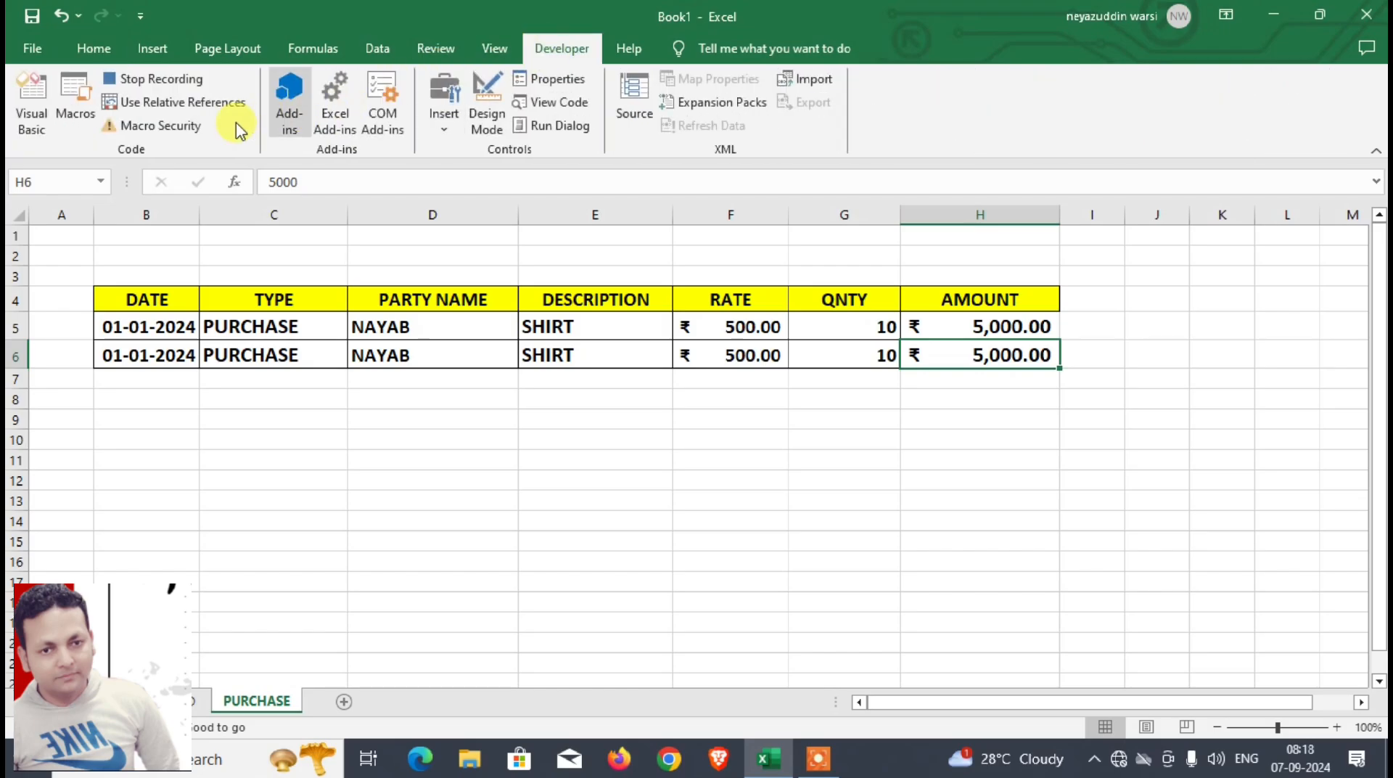
click(177, 103)
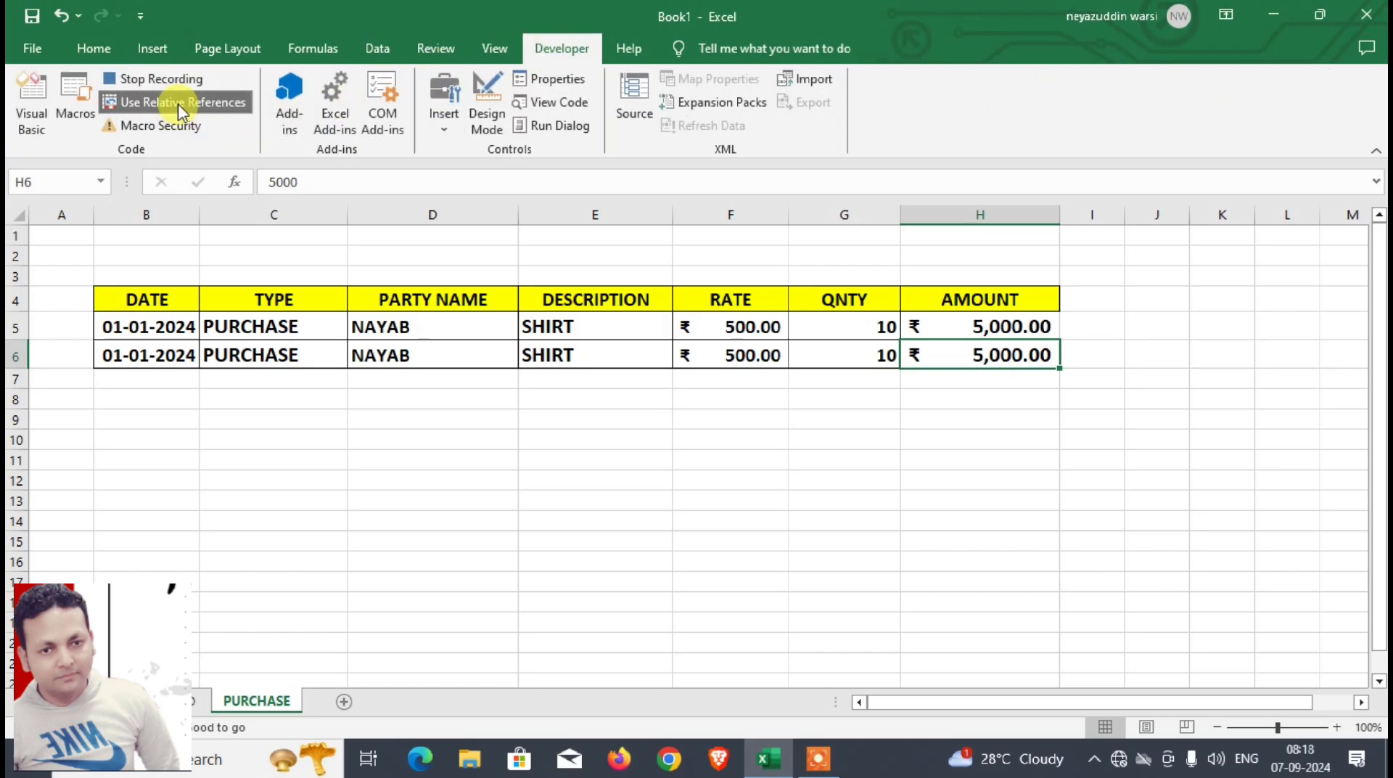
key(Right)
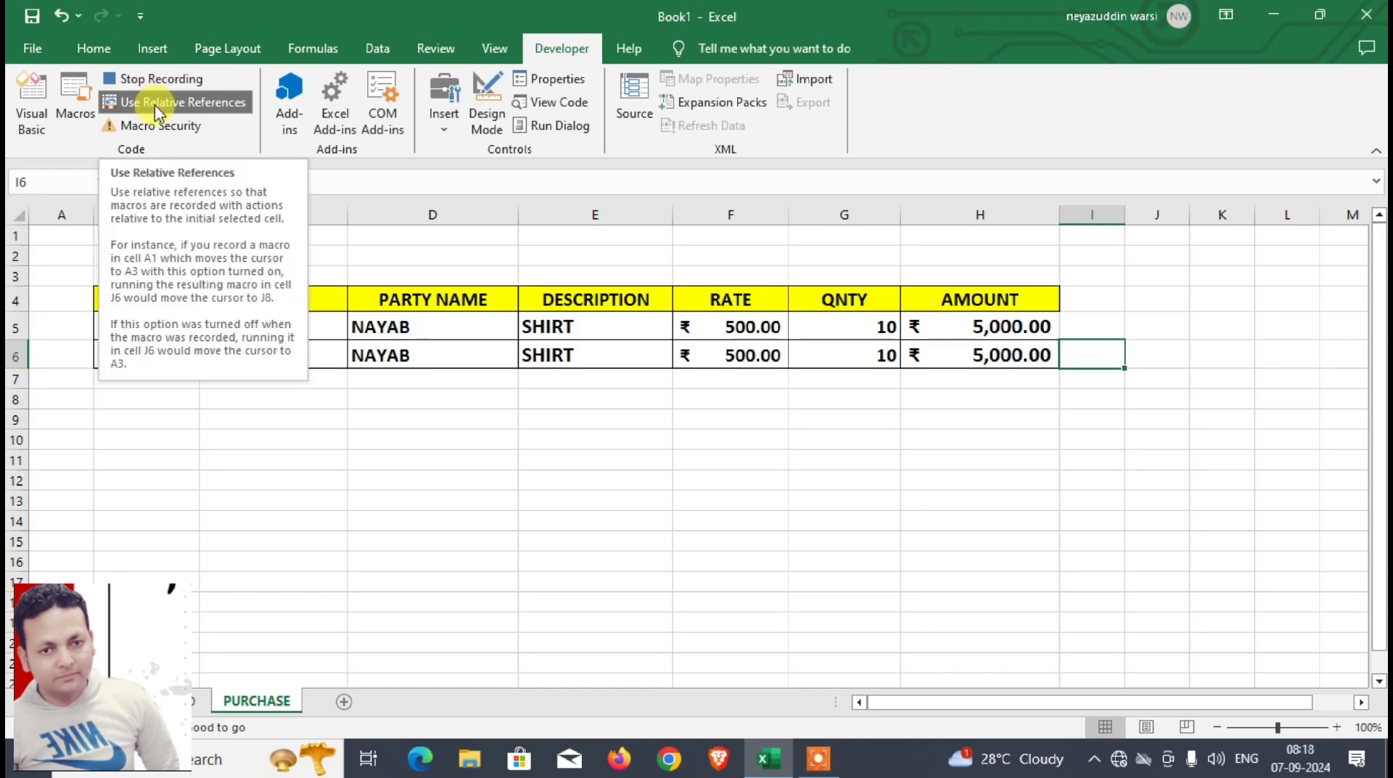
Step: Clear the form entries in D4:D9 of the DASHBOARD sheet, from date to quantity, keeping the amount formula
click(186, 701)
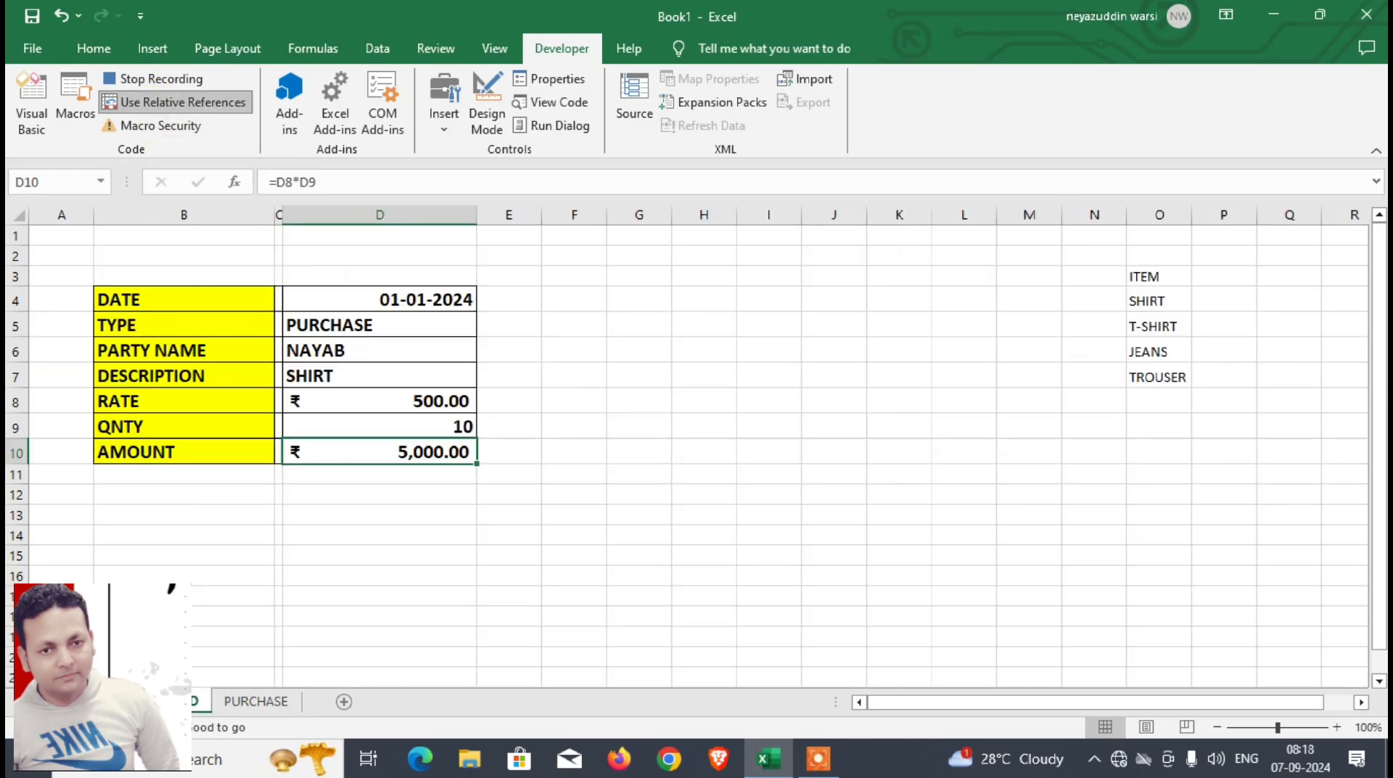
drag(339, 297, 340, 416)
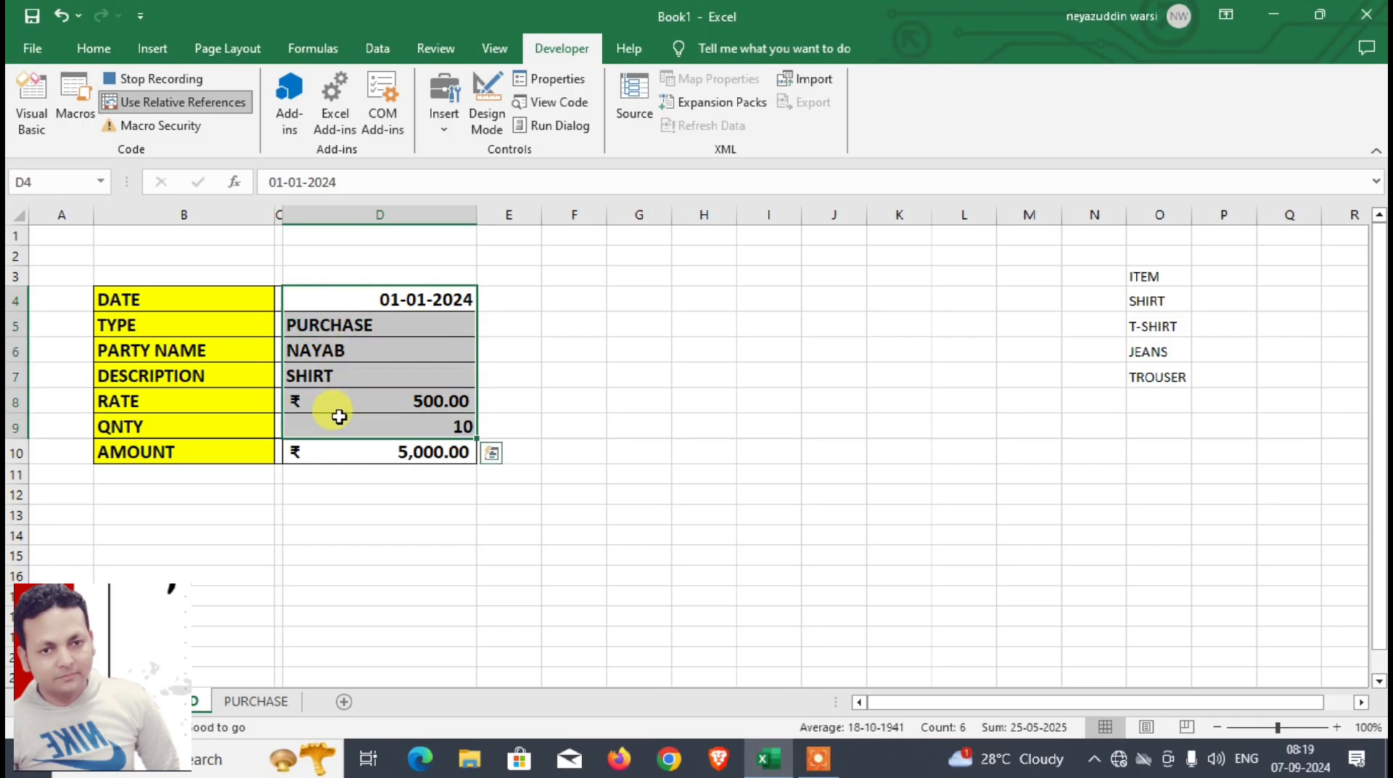
key(Delete)
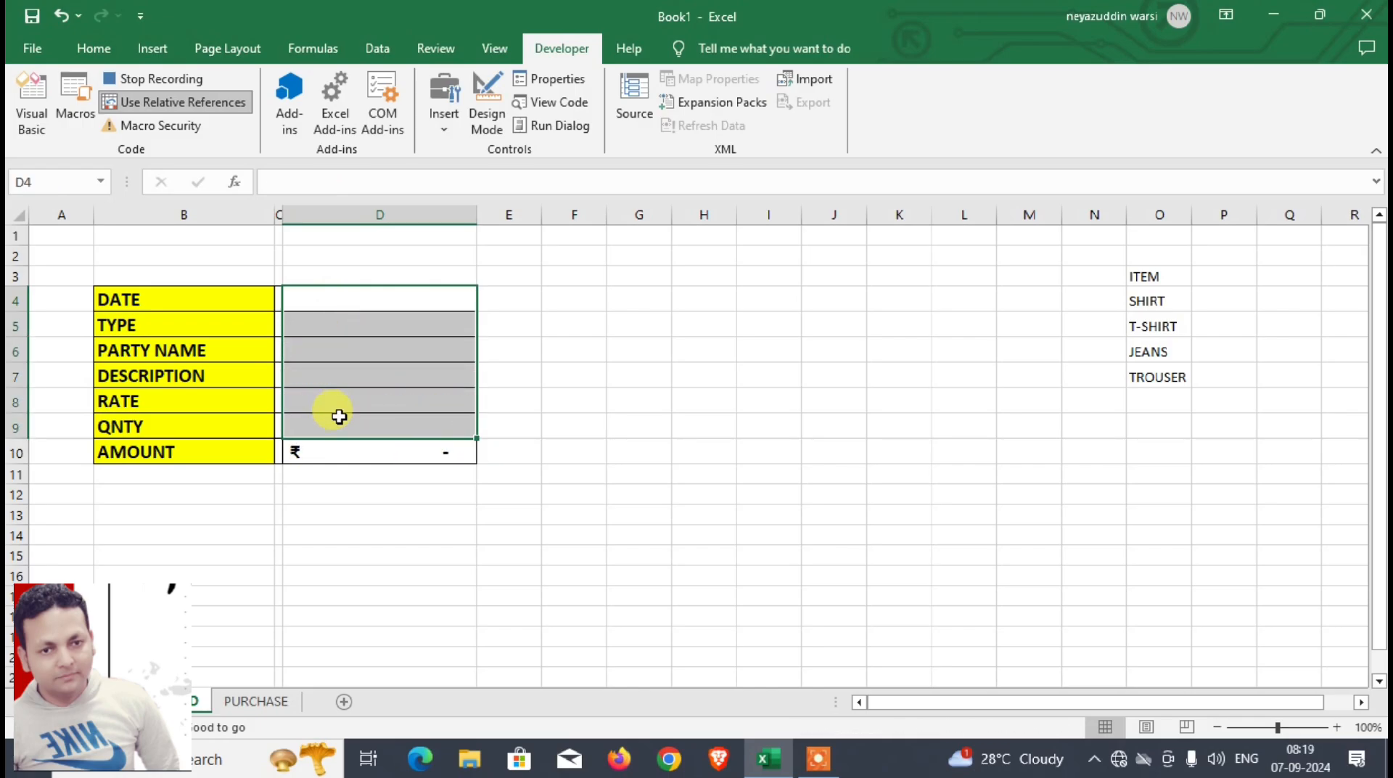
Step: With the date cell D4 selected, stop recording the macro and turn off relative references
click(356, 296)
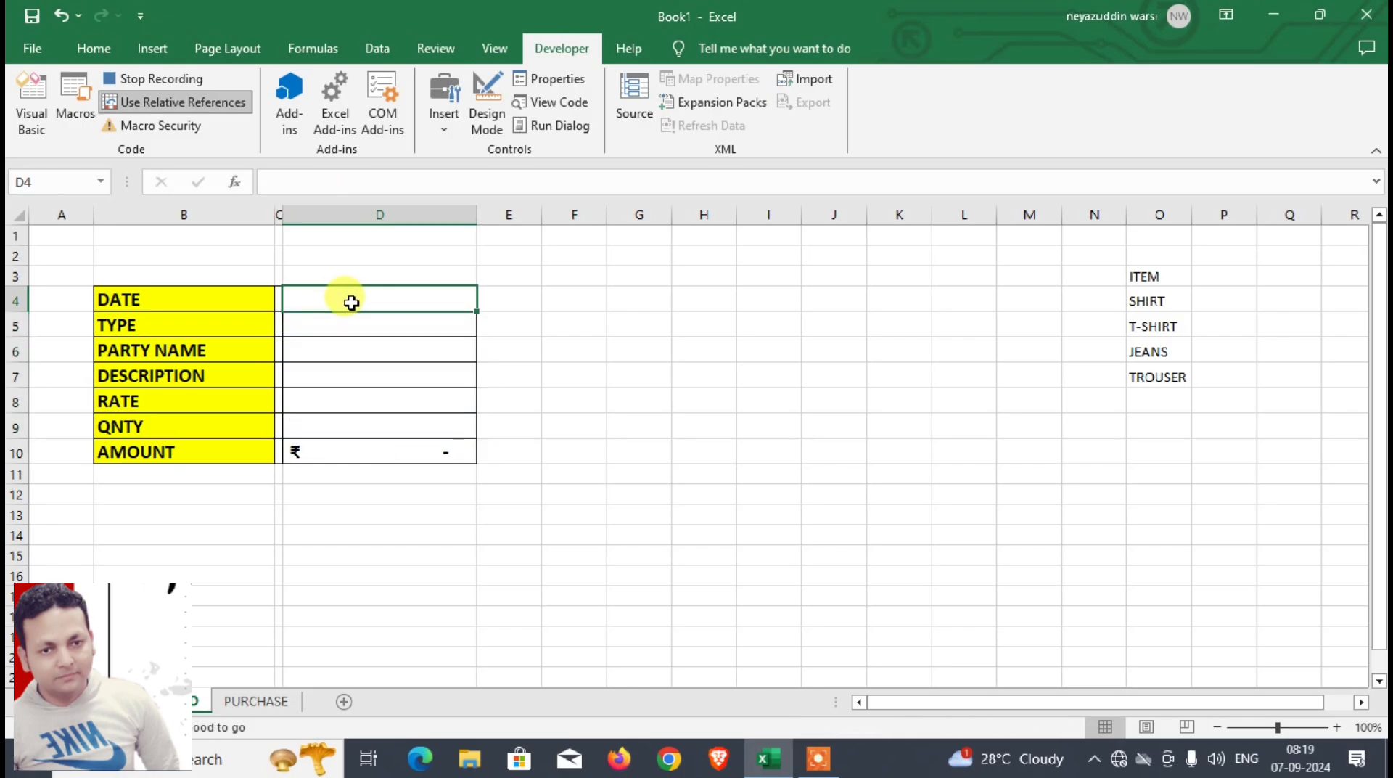
click(171, 76)
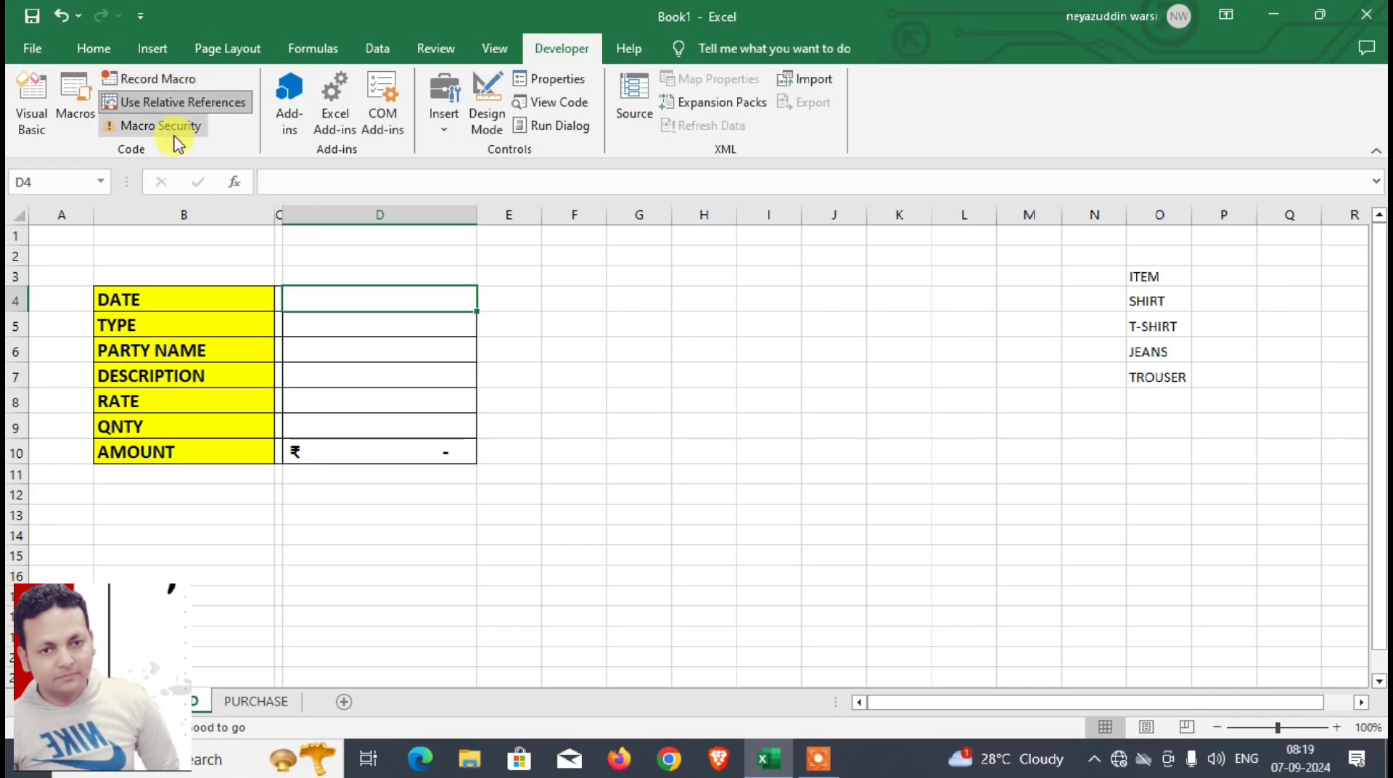
click(183, 102)
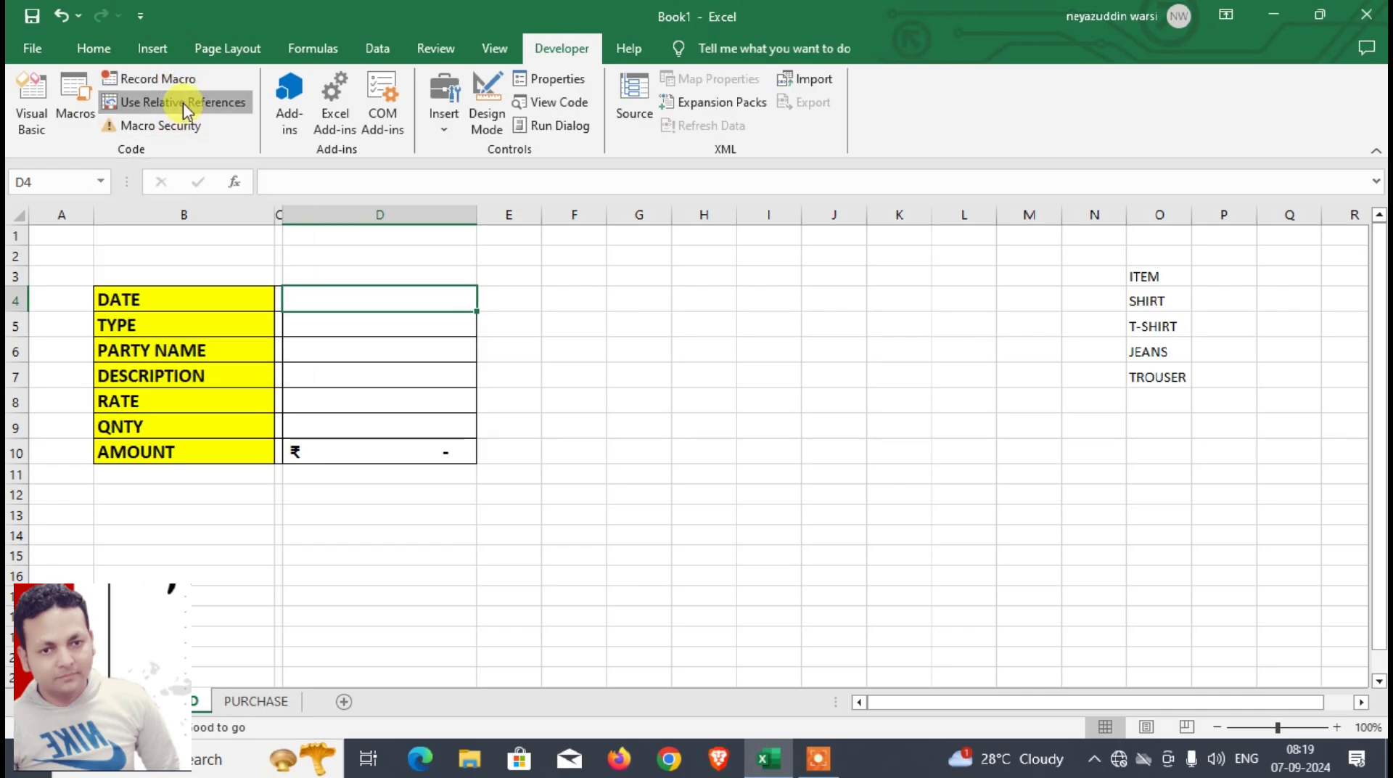
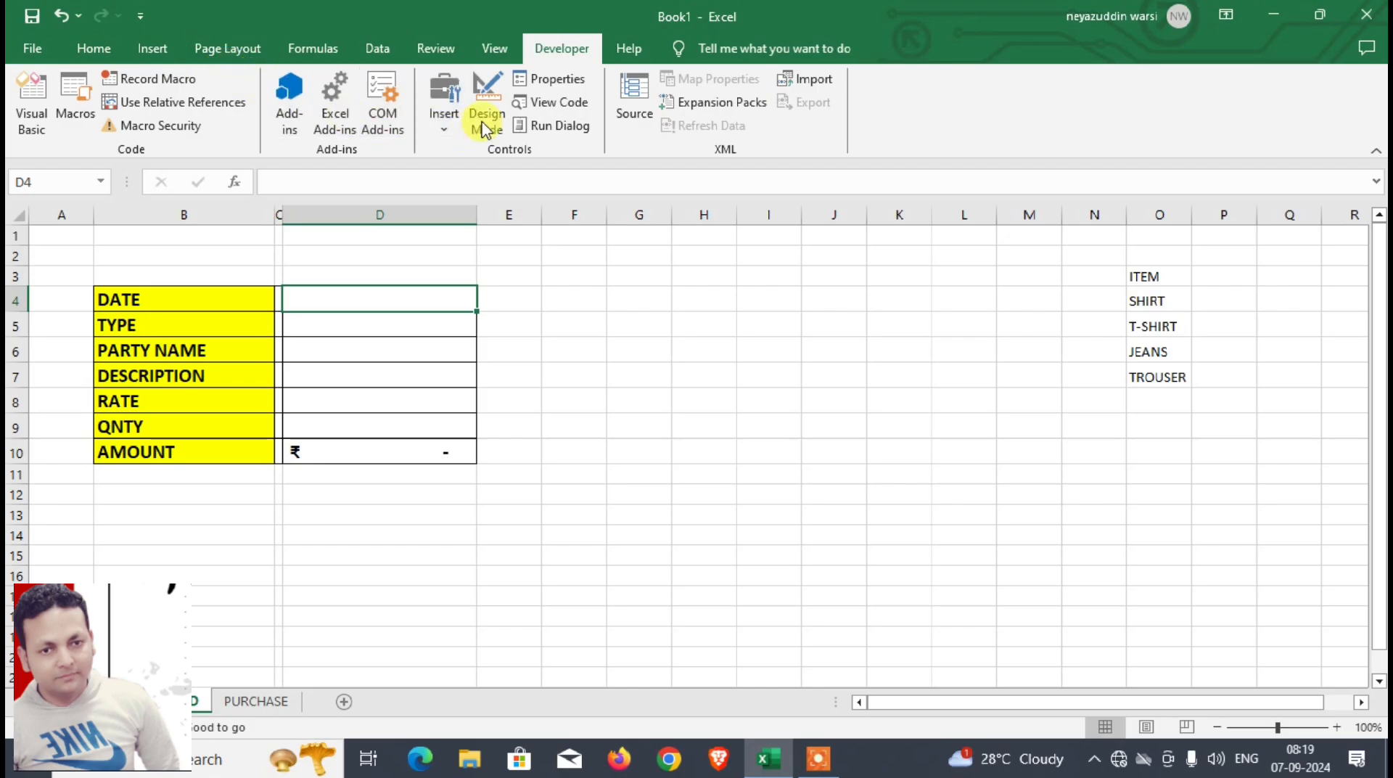
Step: Insert a form-control button covering about F4:H5 on the DASHBOARD sheet and assign the PURCHASE macro to it
click(442, 135)
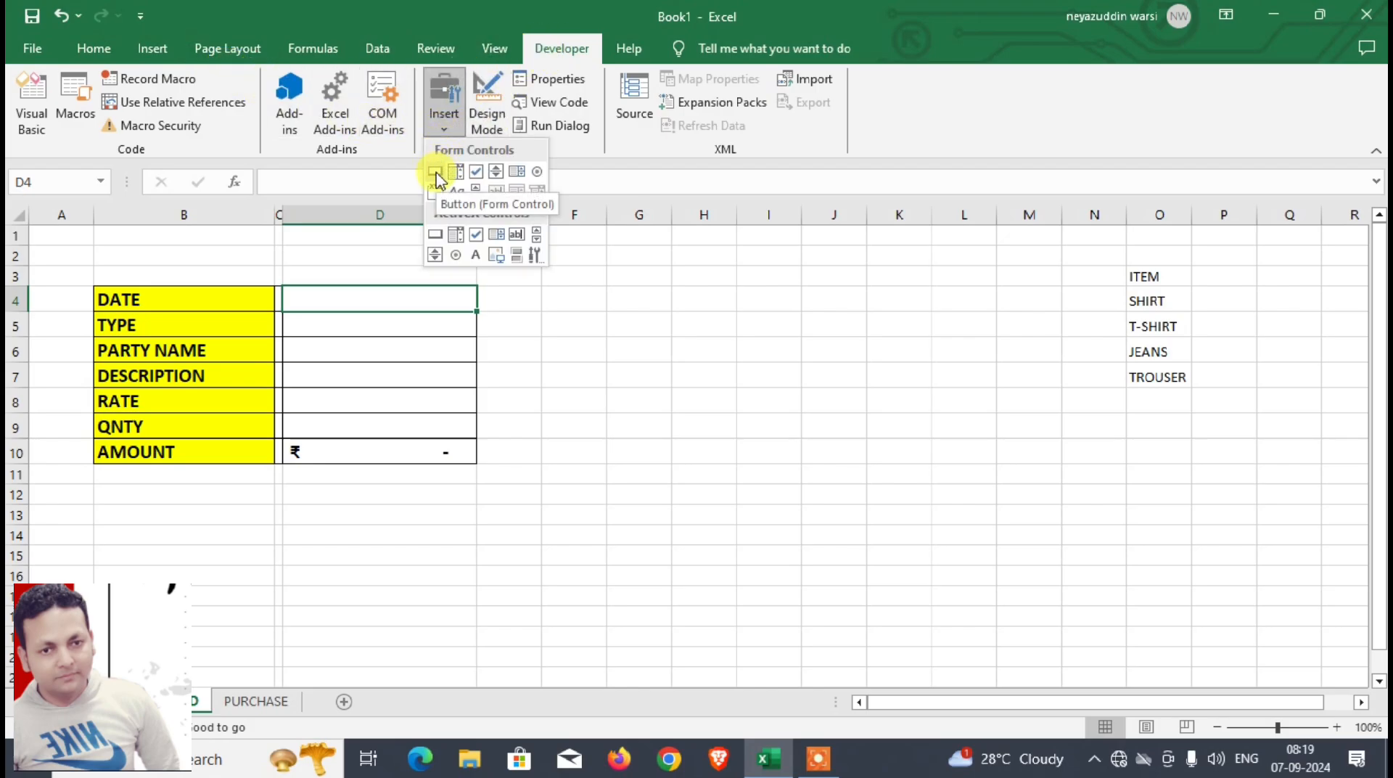
click(436, 174)
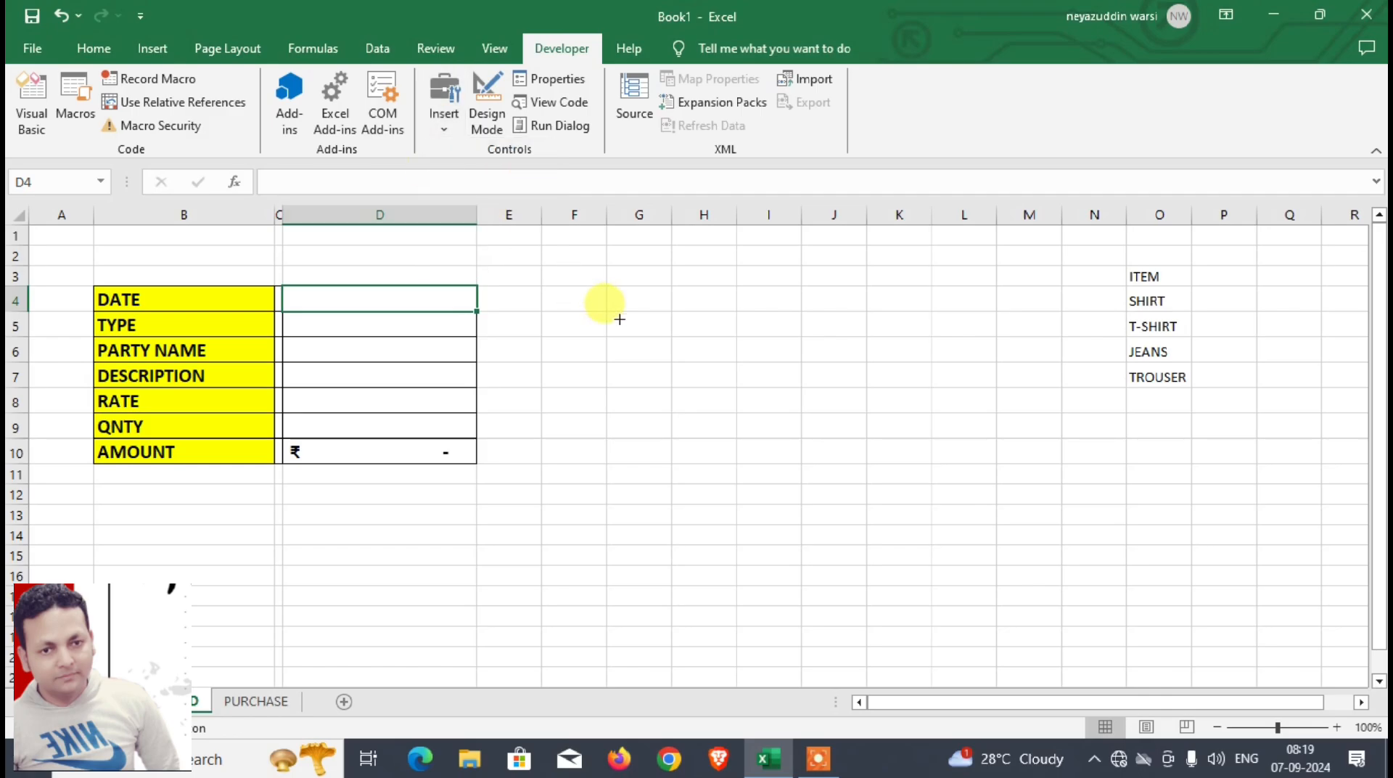
drag(545, 287, 735, 336)
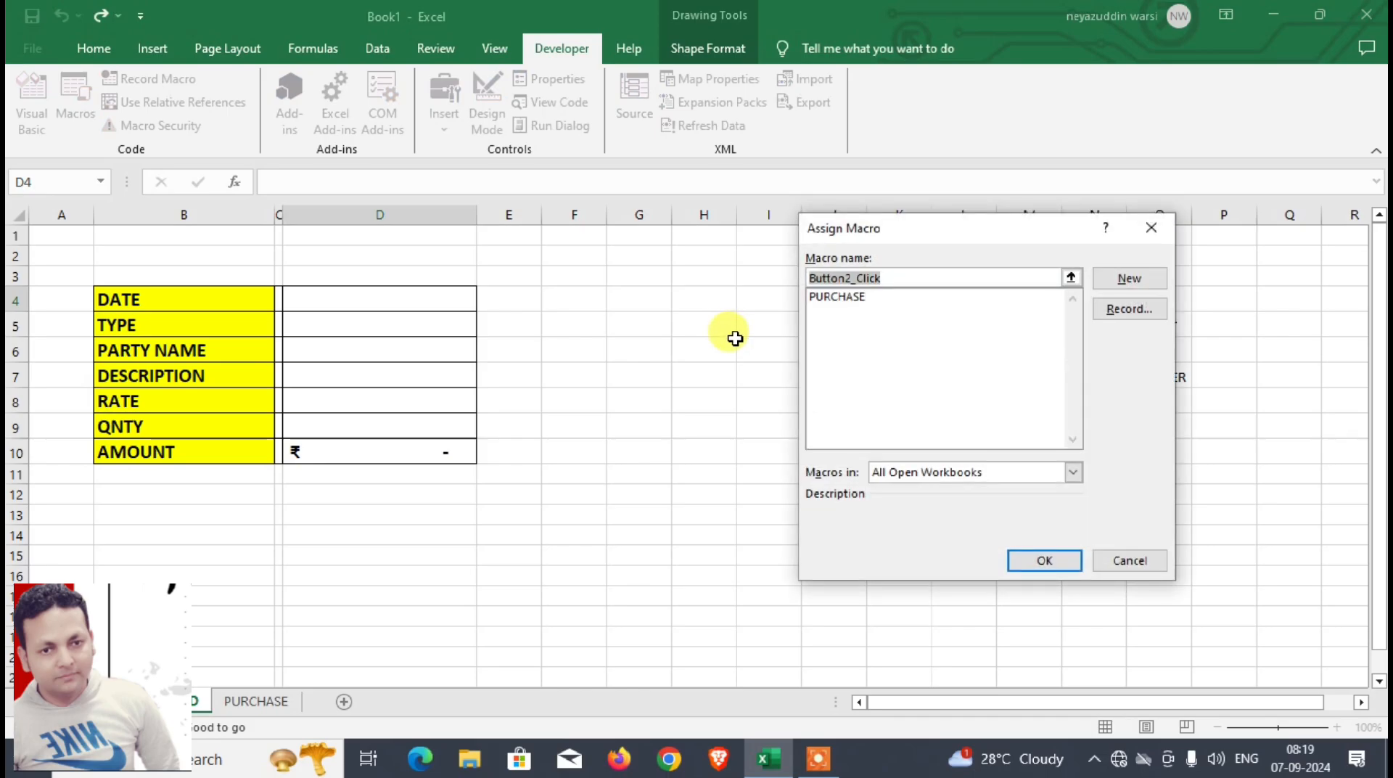
click(840, 300)
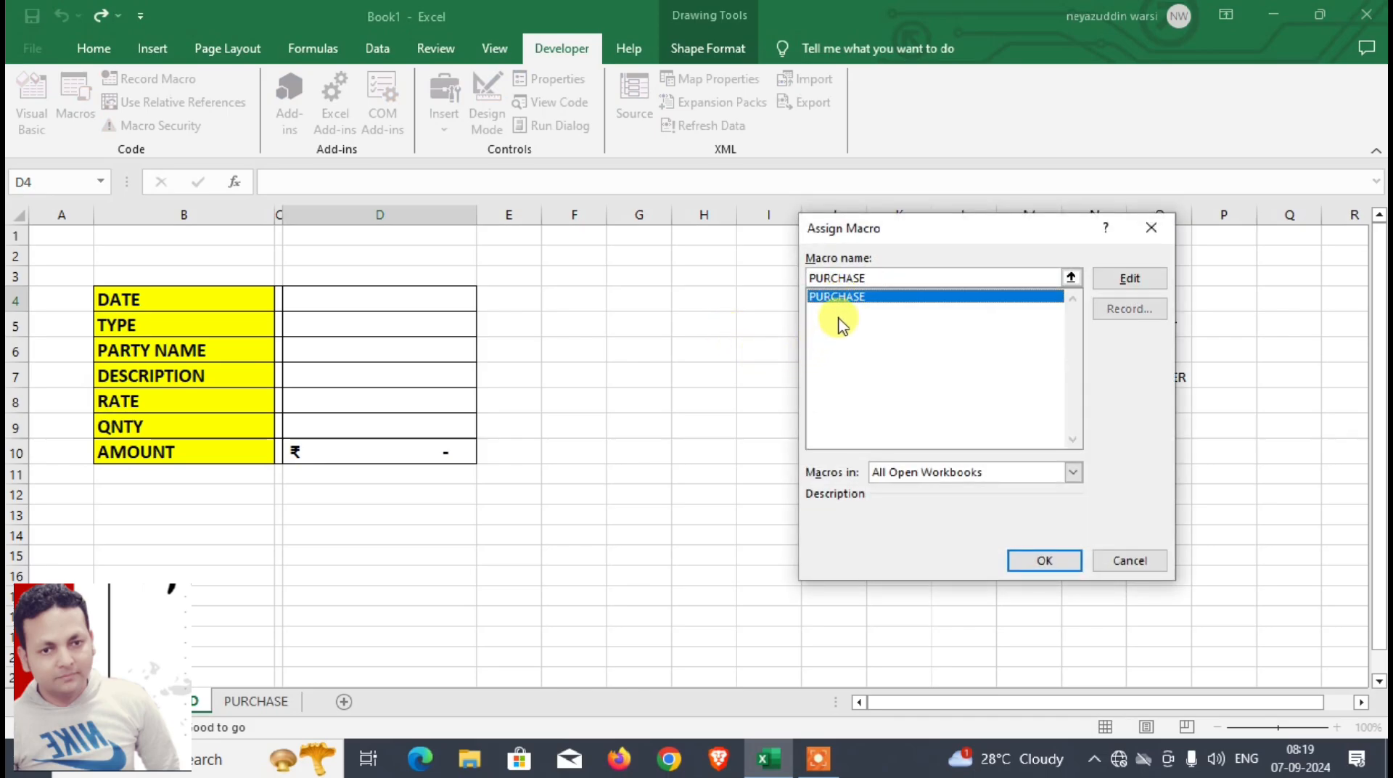
click(1042, 561)
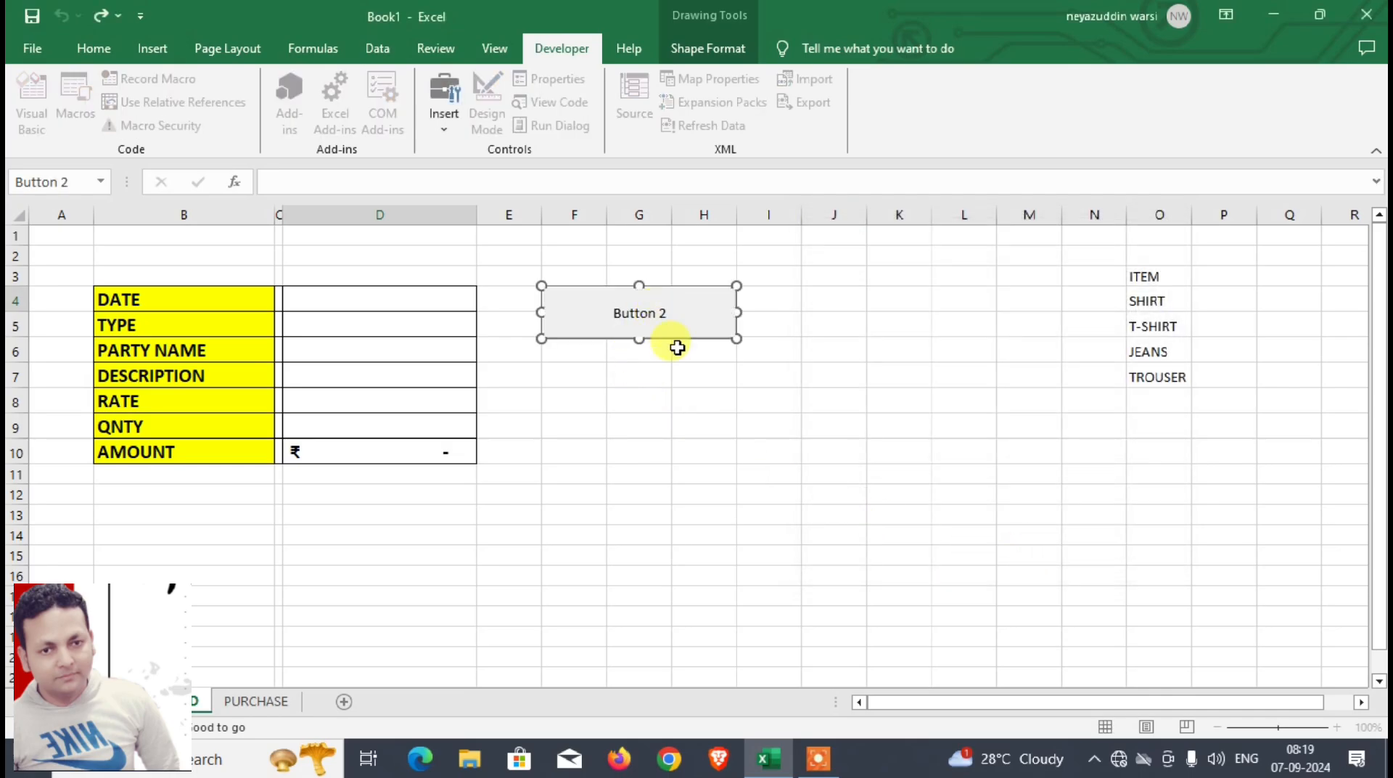
Step: Label the new macro button PURCHASE and format its text as bold, size 18
key(Delete)
key(Delete)
key(Delete)
key(Delete)
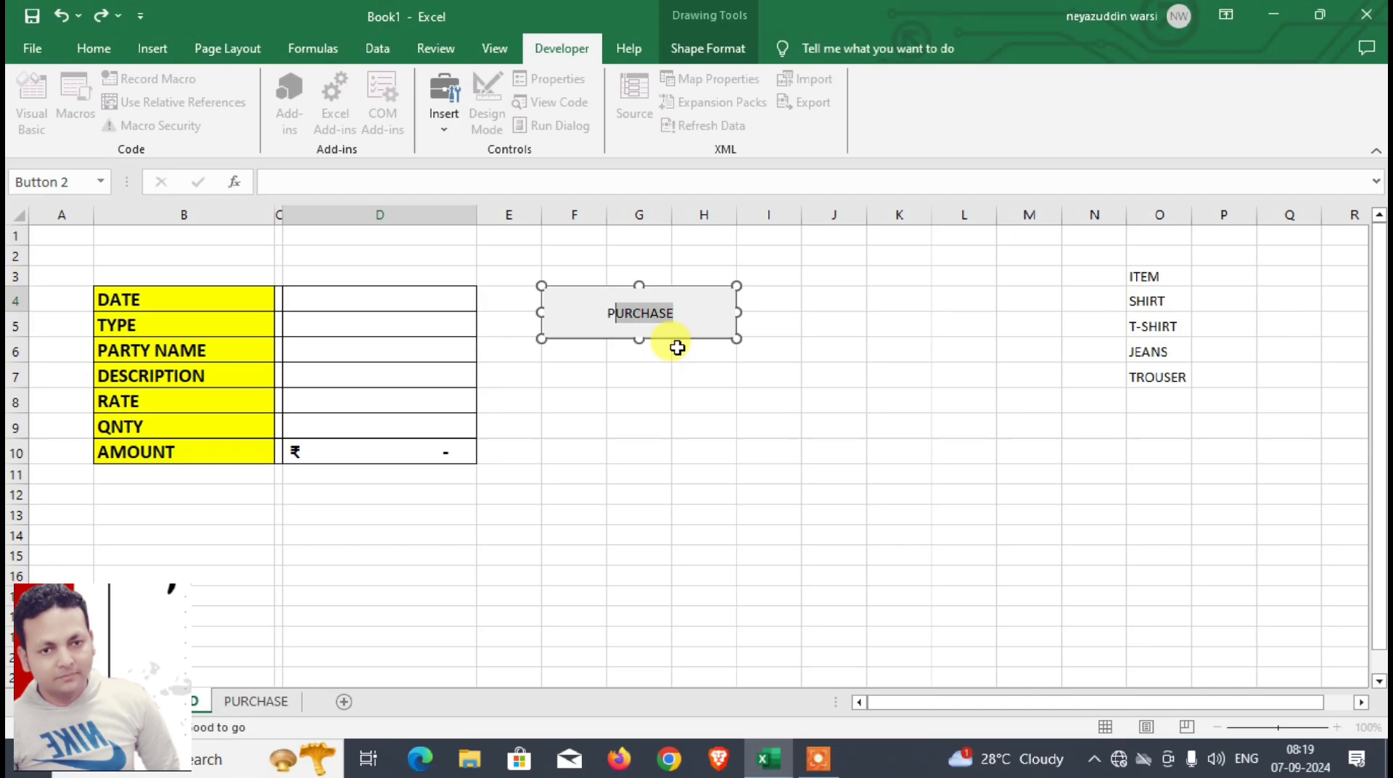
key(shift+Home)
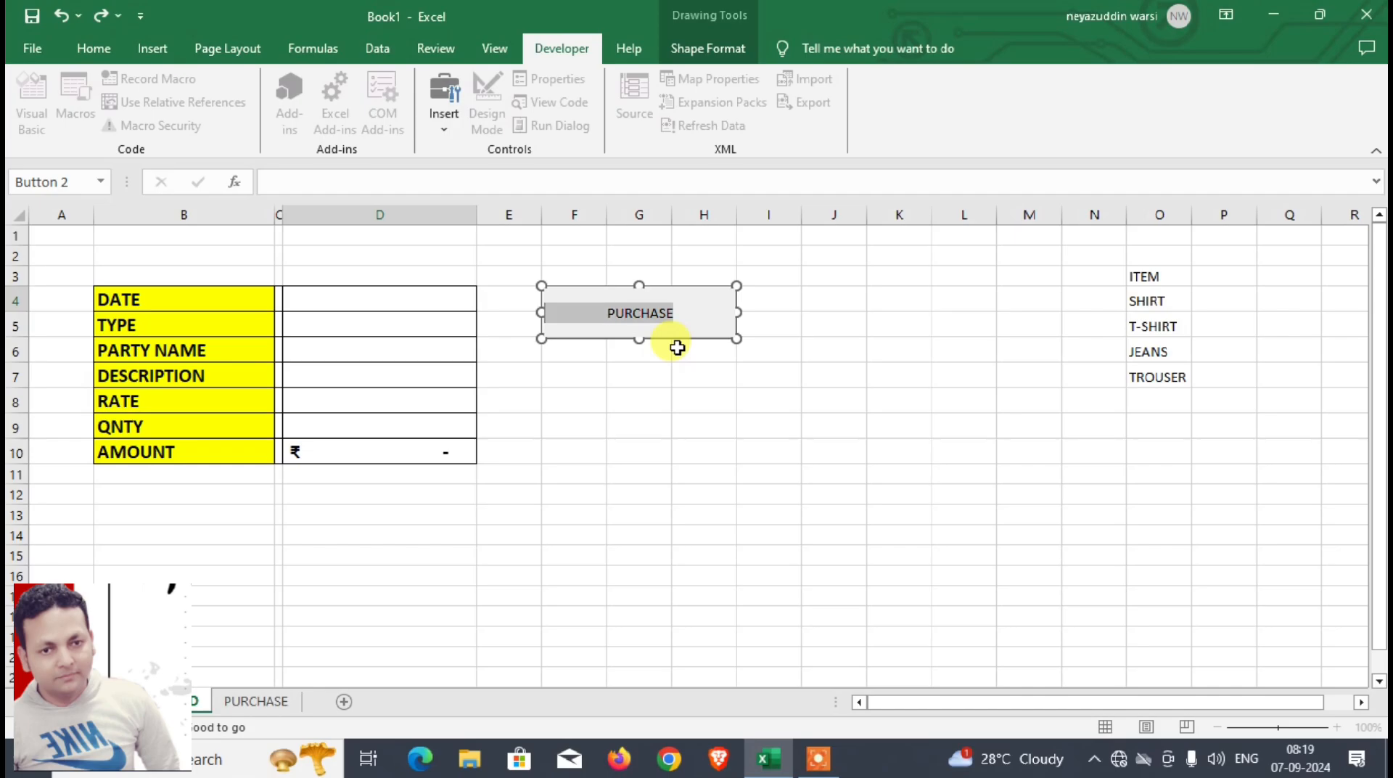
click(93, 48)
click(294, 87)
click(293, 87)
click(294, 87)
click(294, 87)
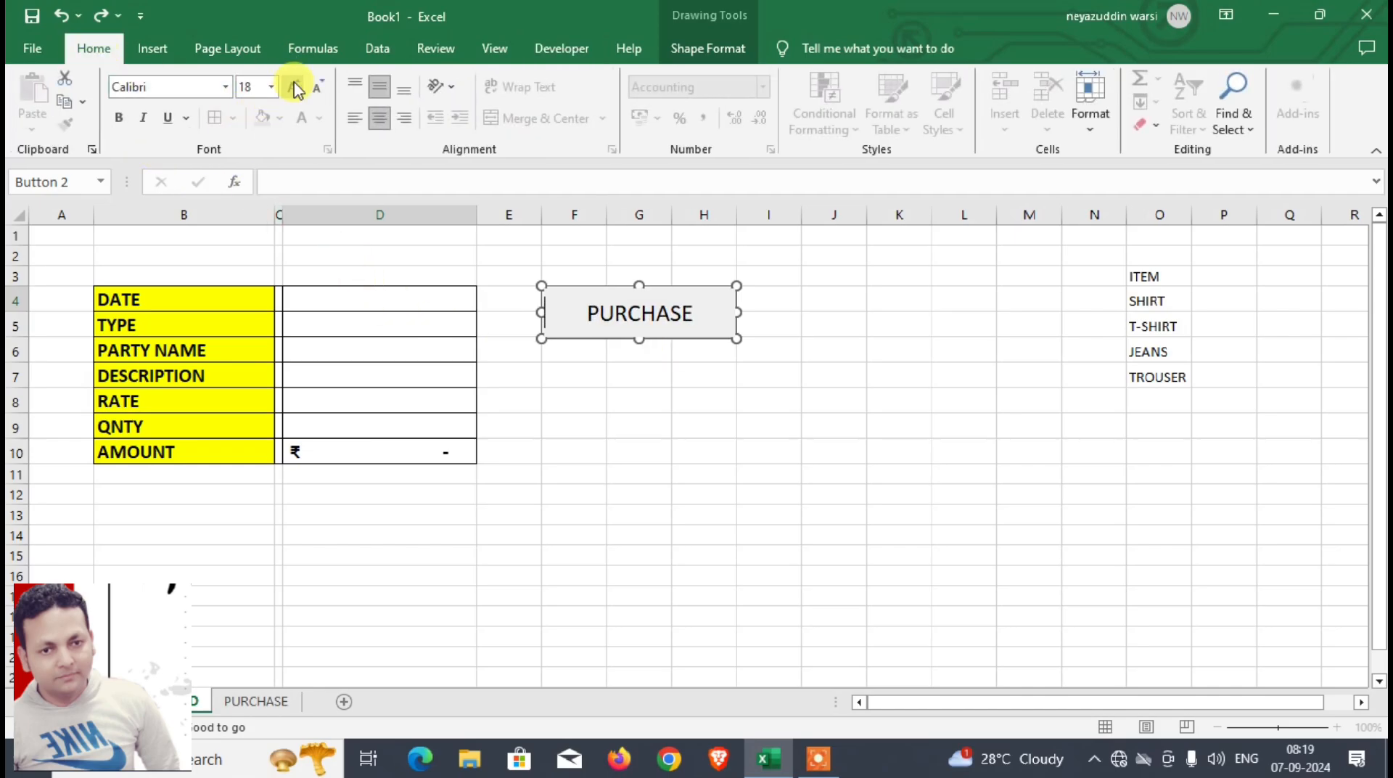
click(119, 122)
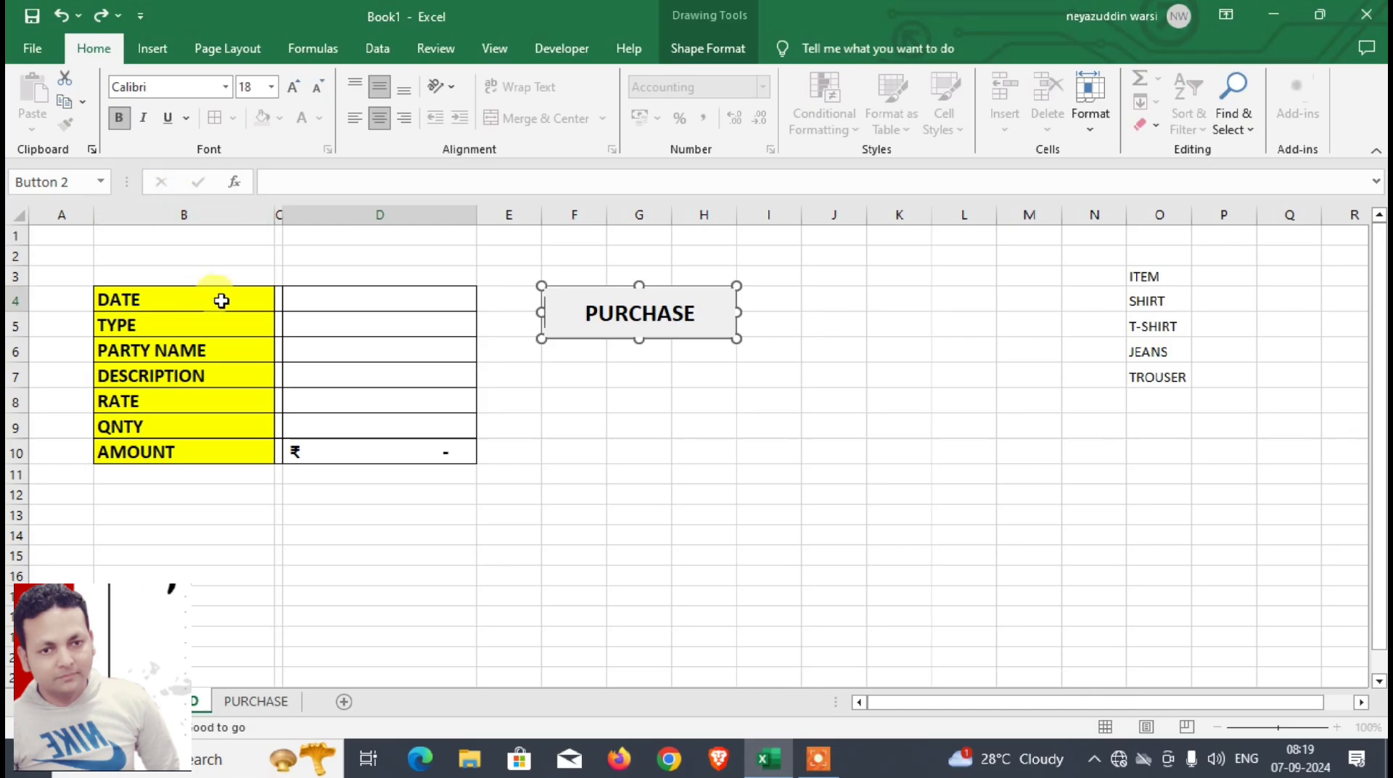
click(608, 385)
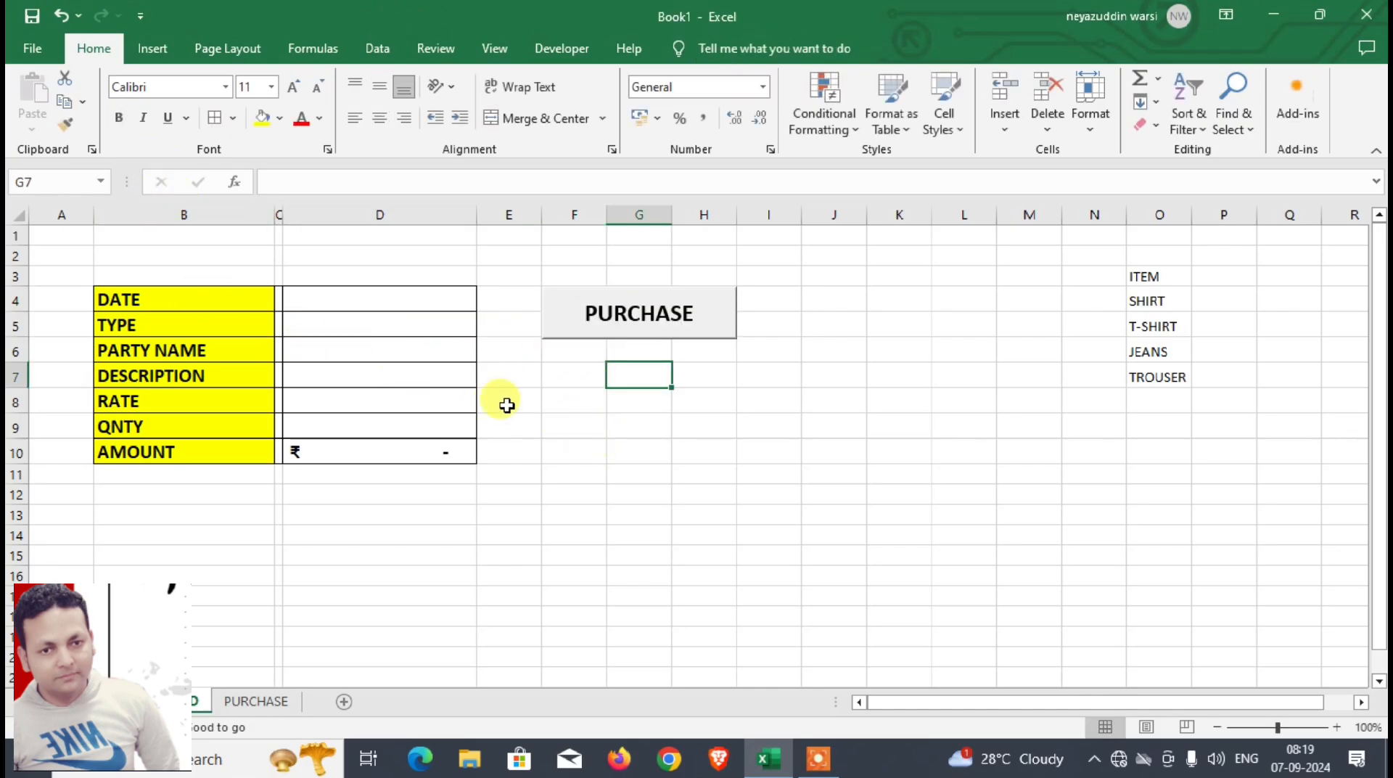
Step: Enter the date 02-01-2024 in cell D4 of the DASHBOARD form
click(400, 302)
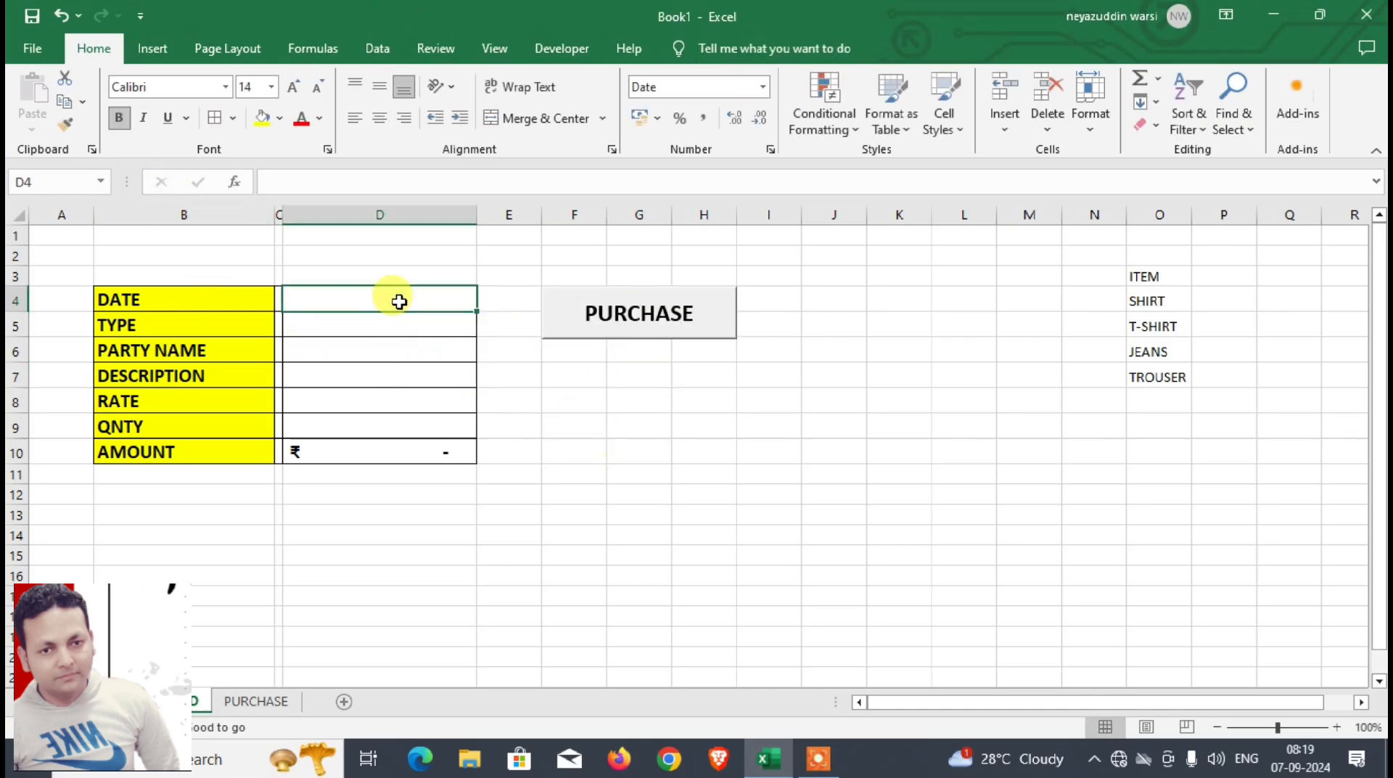
text(2-1-2024)
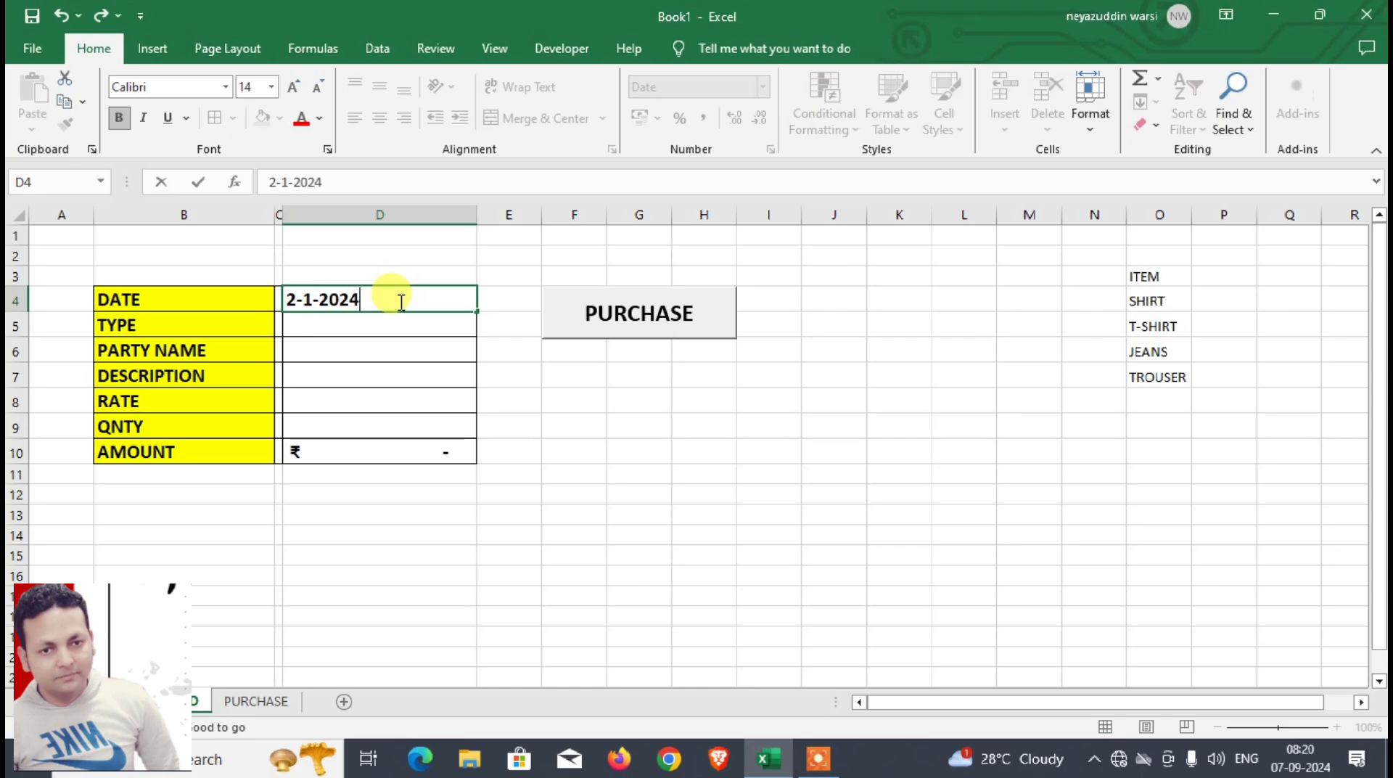
key(Return)
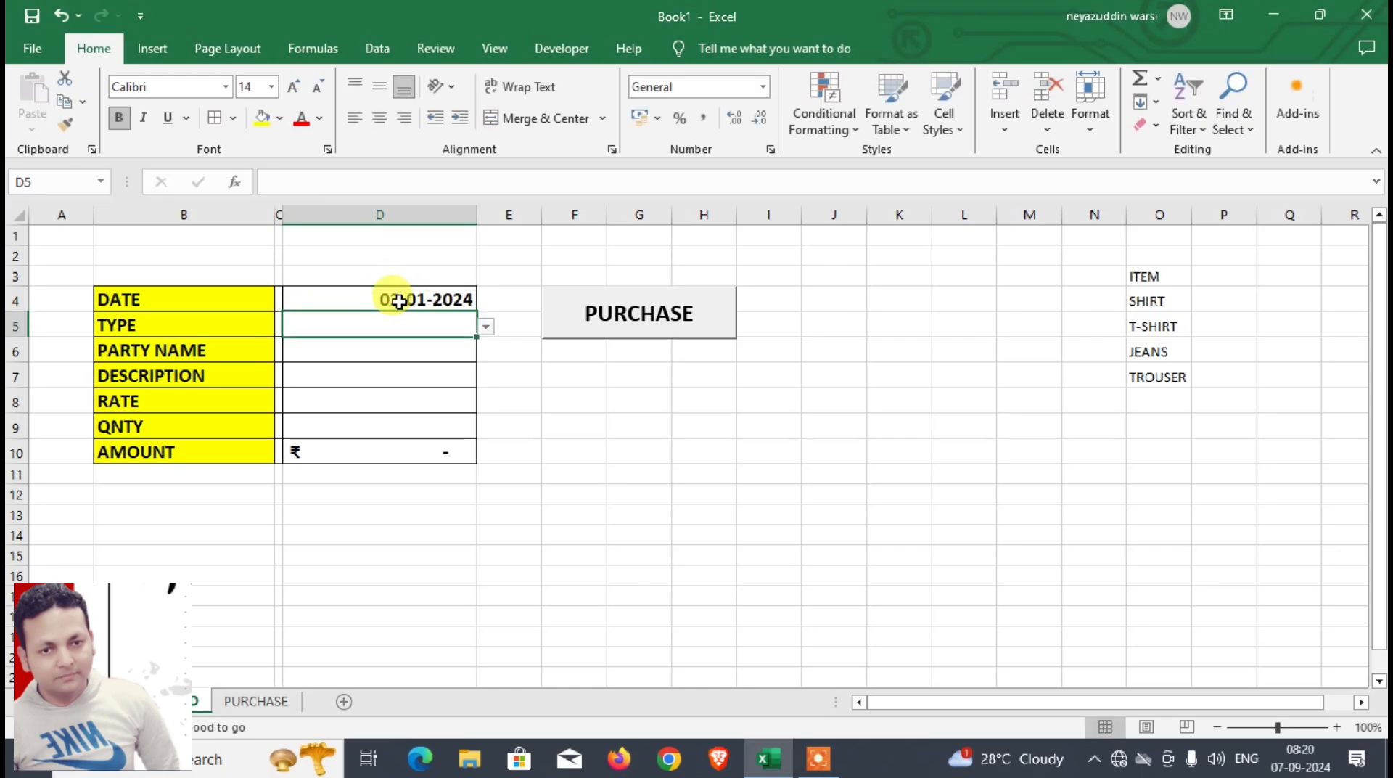
text(PURCAHSE)
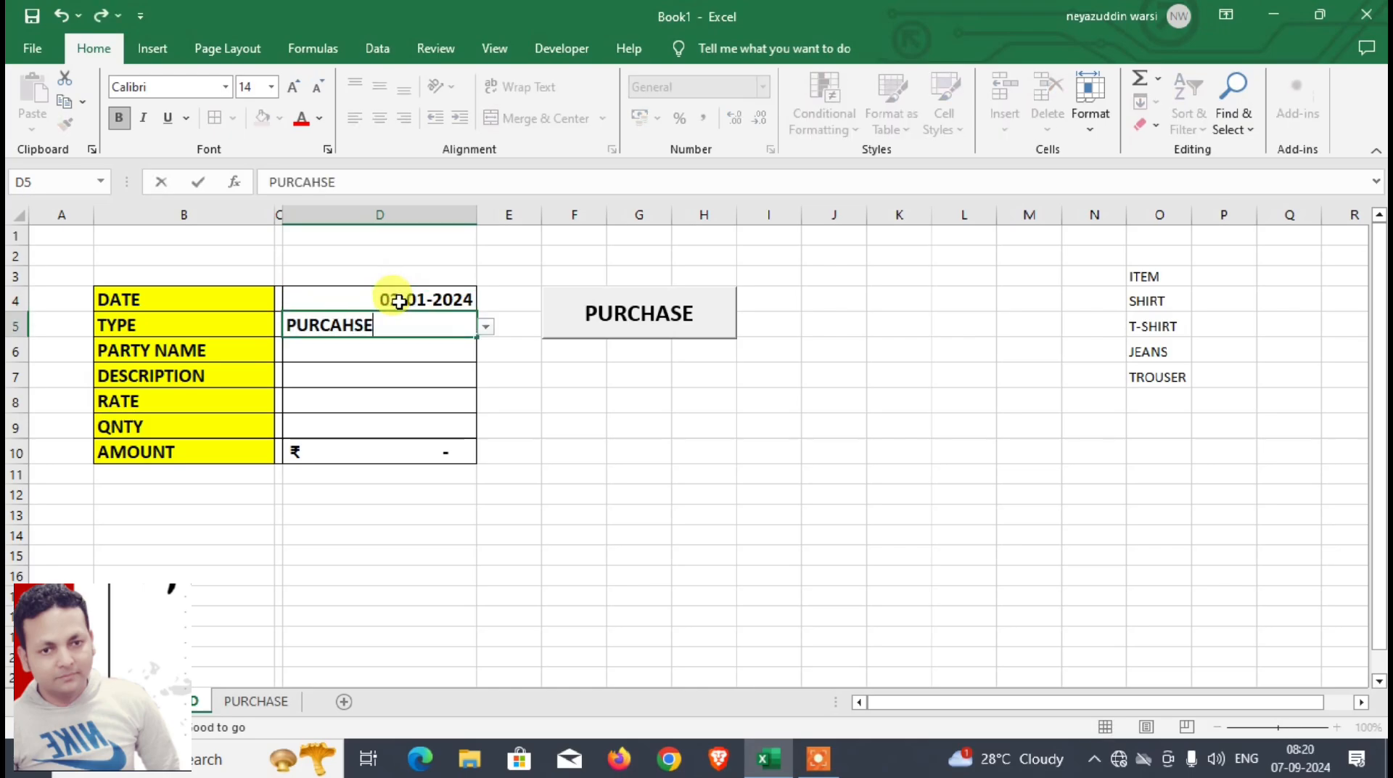
key(Return)
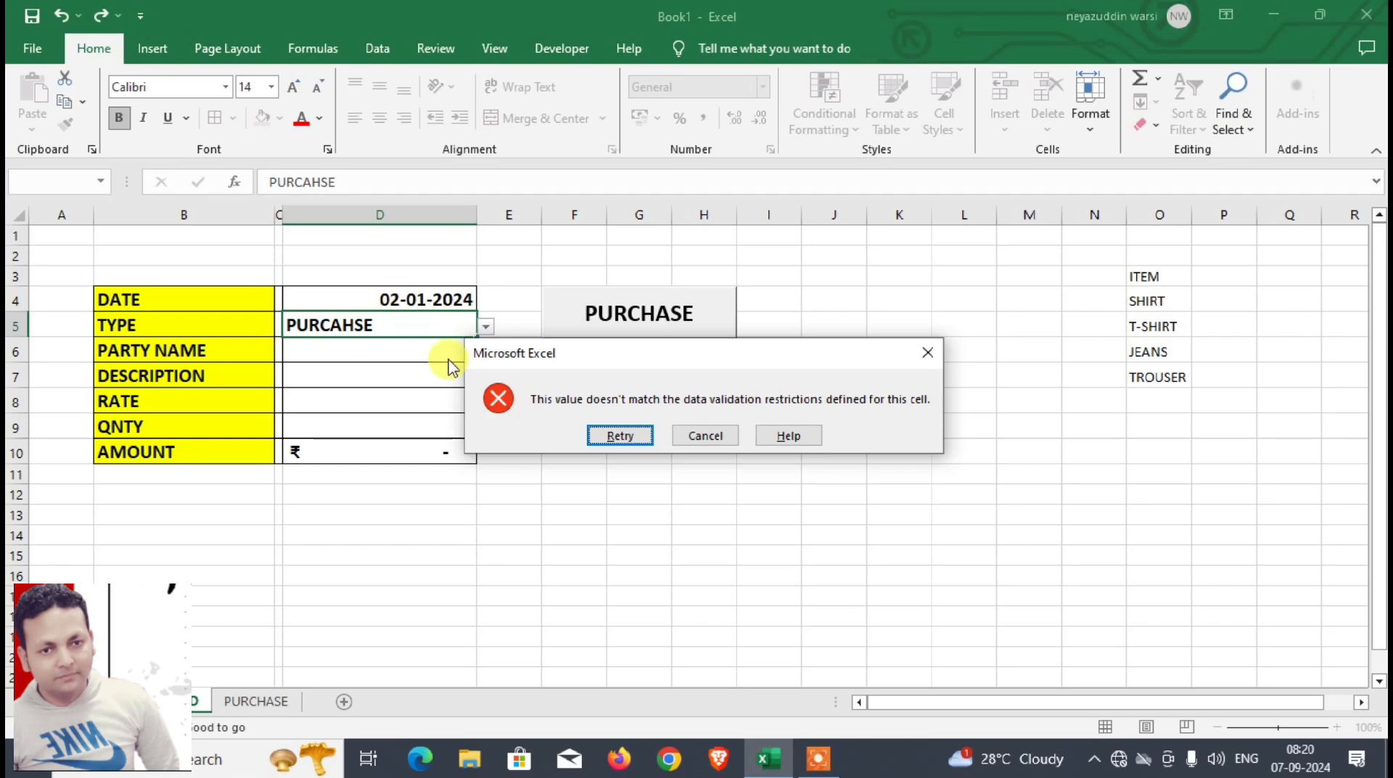
click(694, 437)
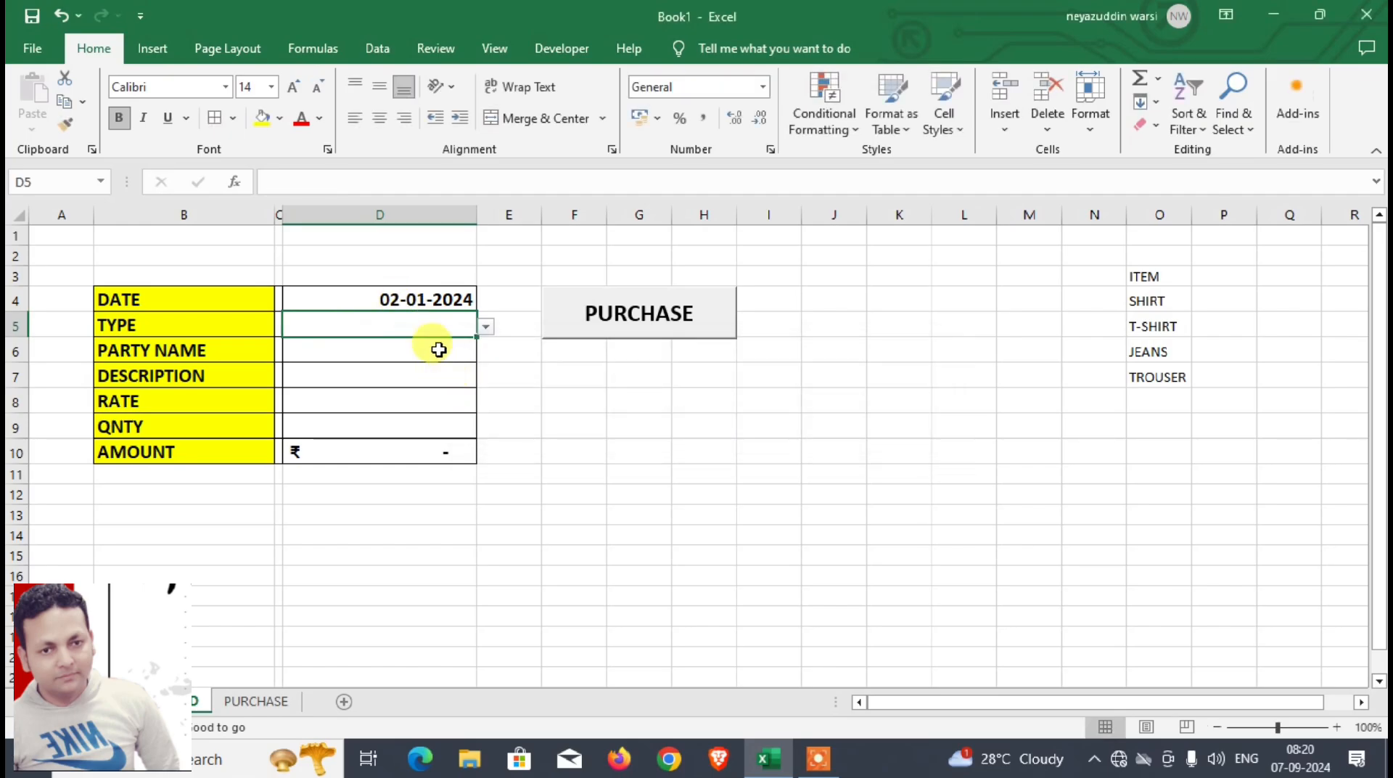
Step: Fill in the form with the type PURCHASE, the party's name and the description T-SHIRT in D5:D7
click(486, 327)
click(412, 342)
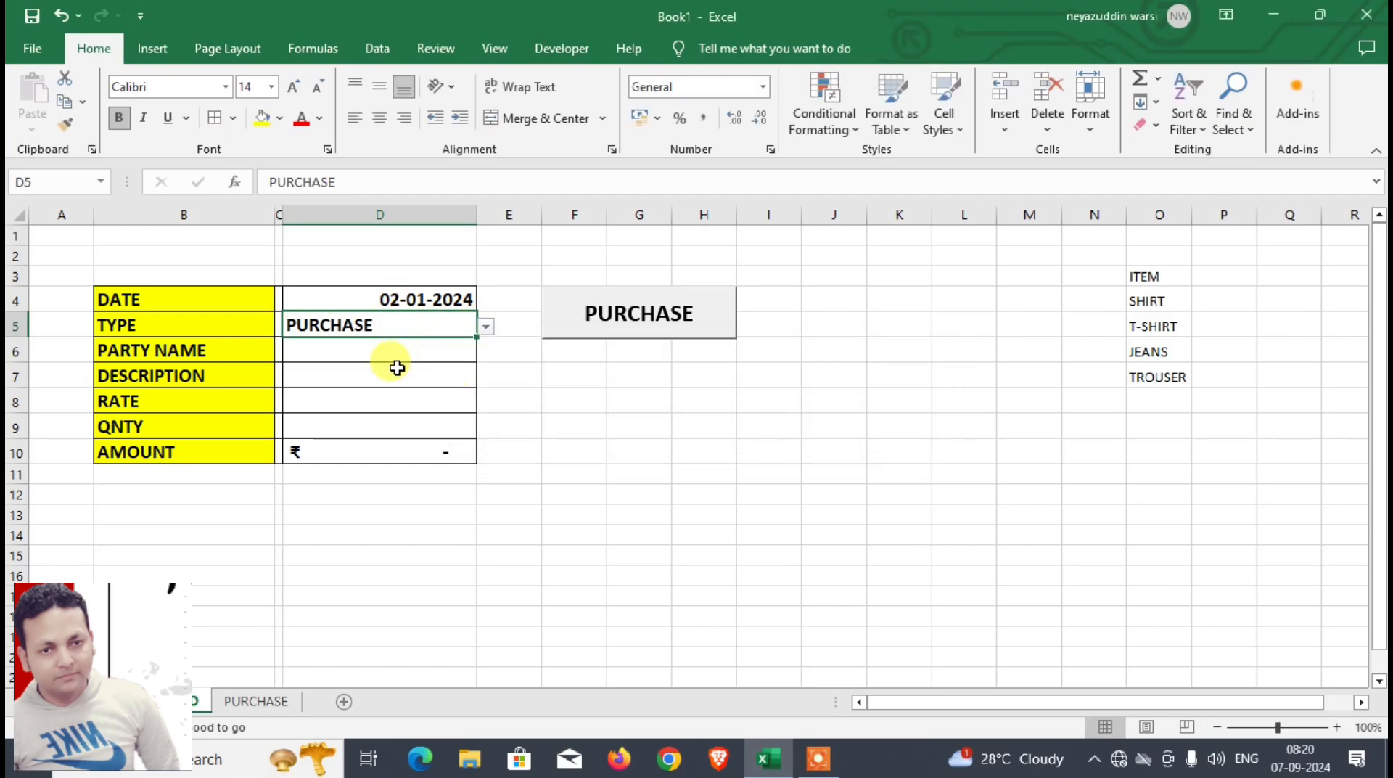
click(389, 349)
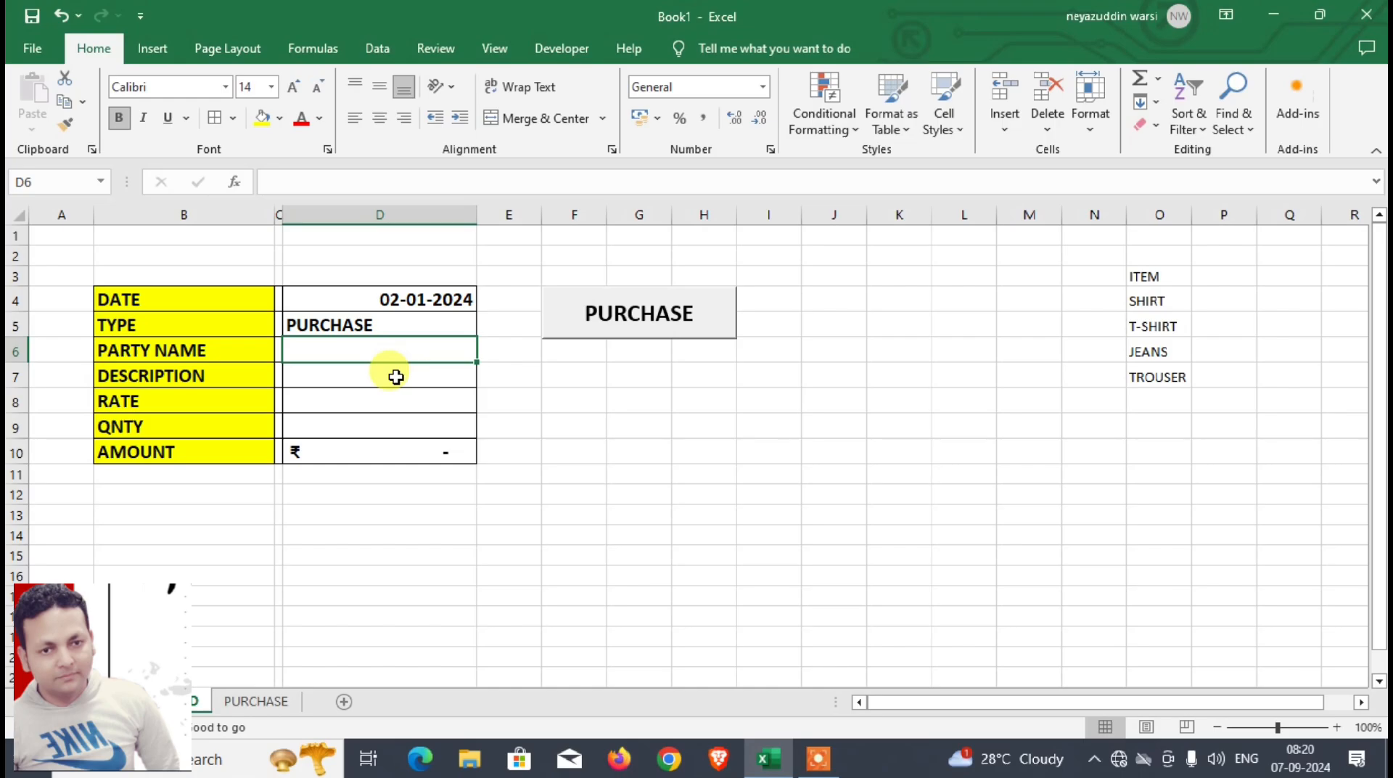
text(NUBAID)
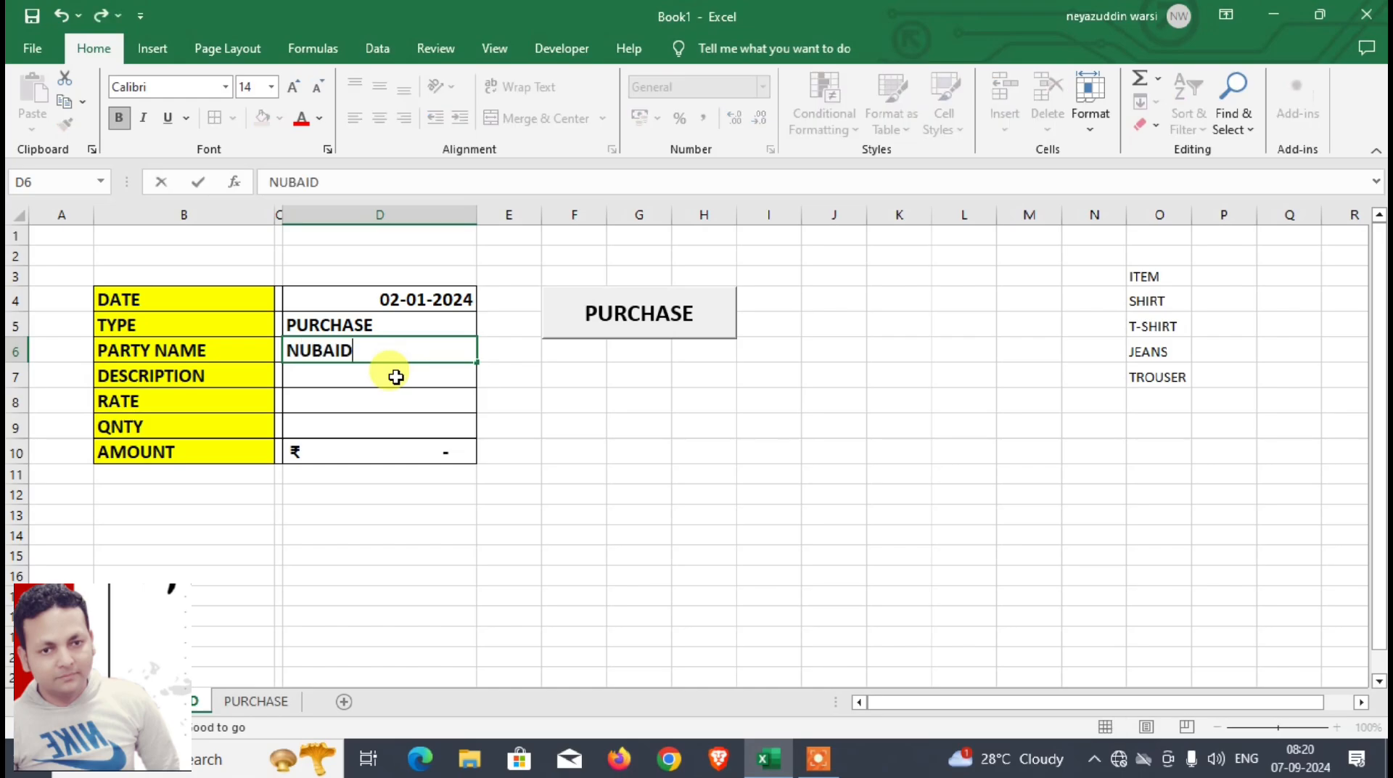
click(395, 376)
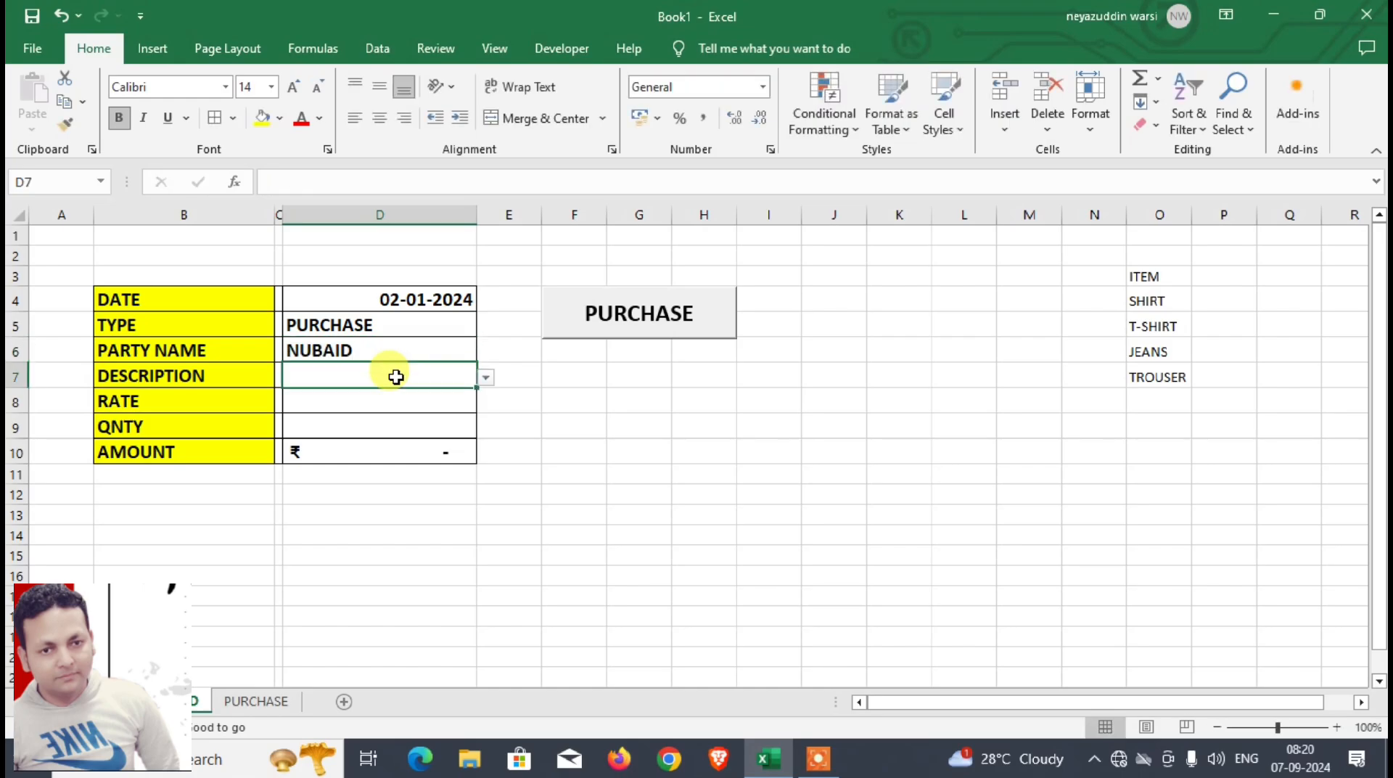
click(487, 378)
click(397, 411)
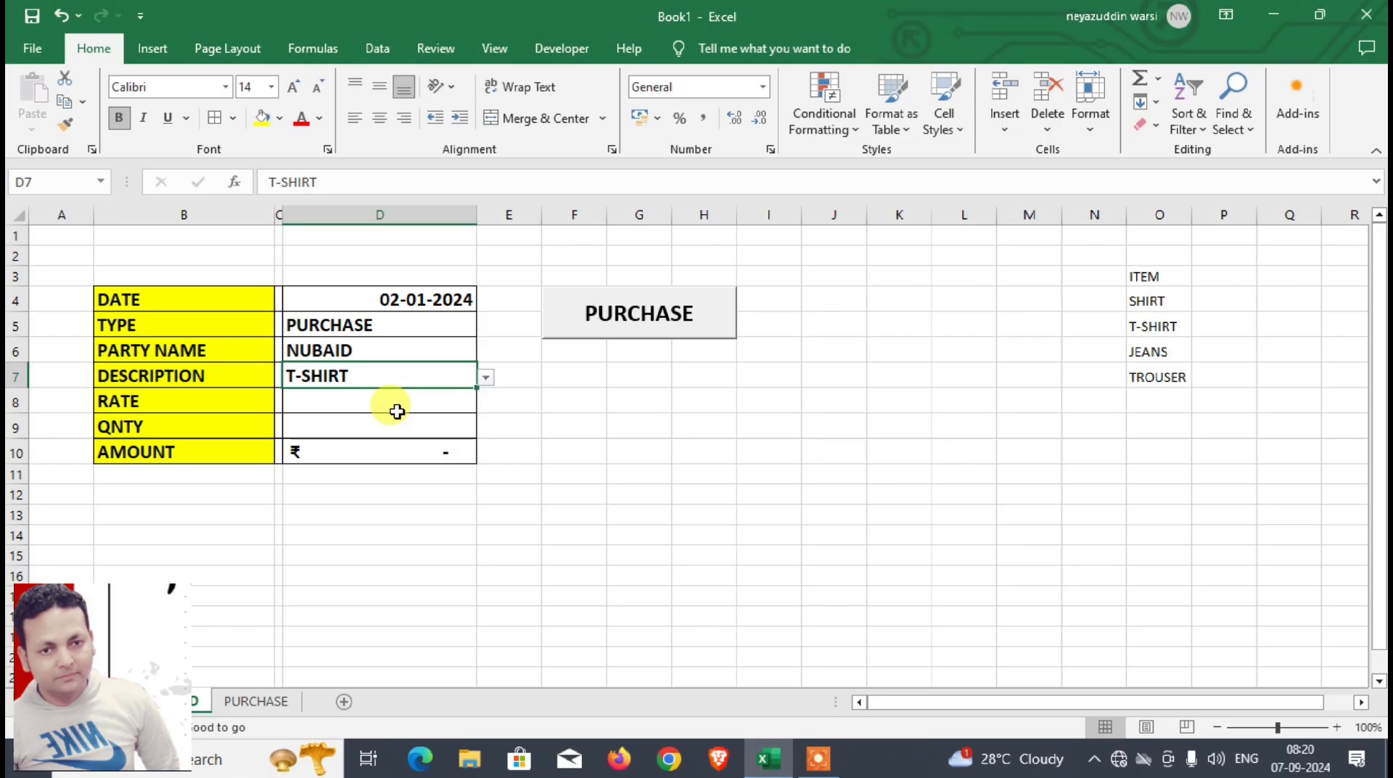
Step: Enter a rate of 300 in D8 and a quantity of 200 in D9
click(361, 403)
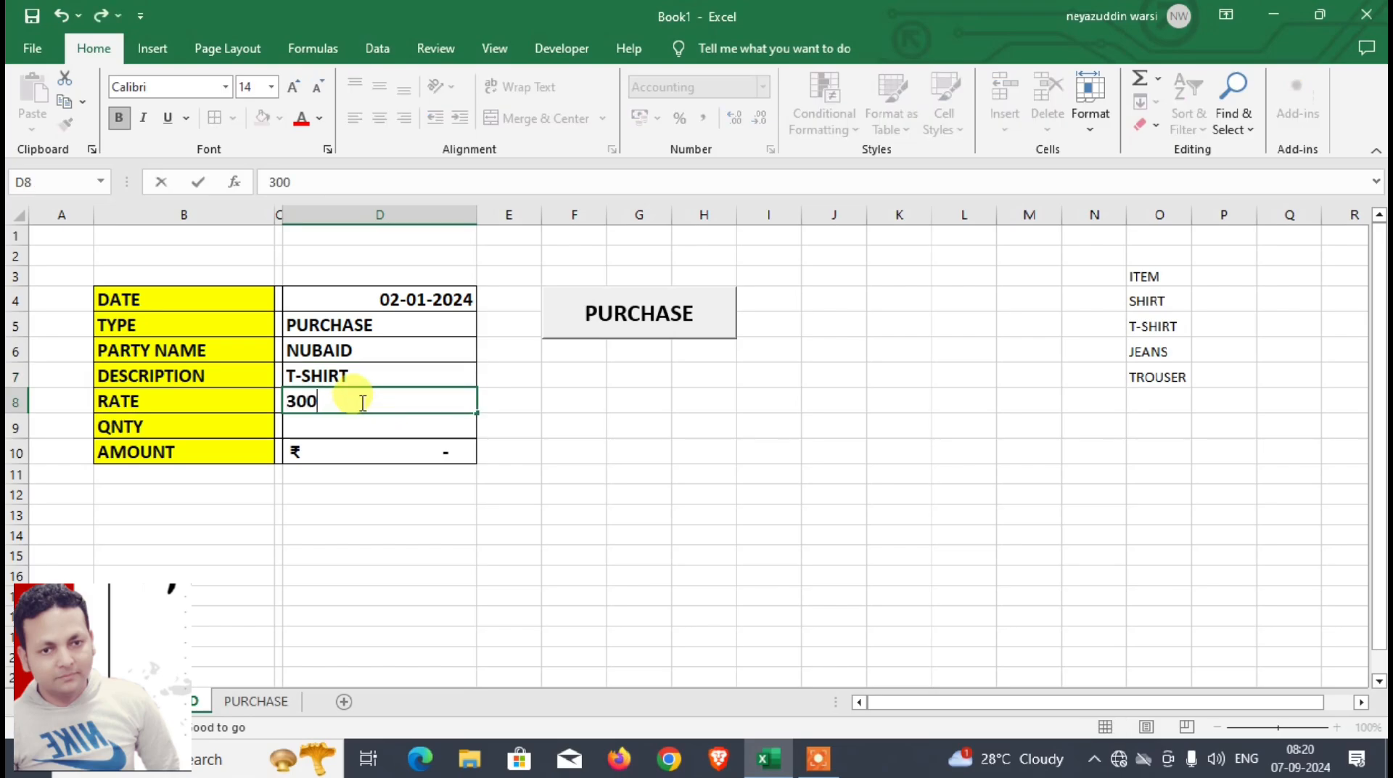
key(Return)
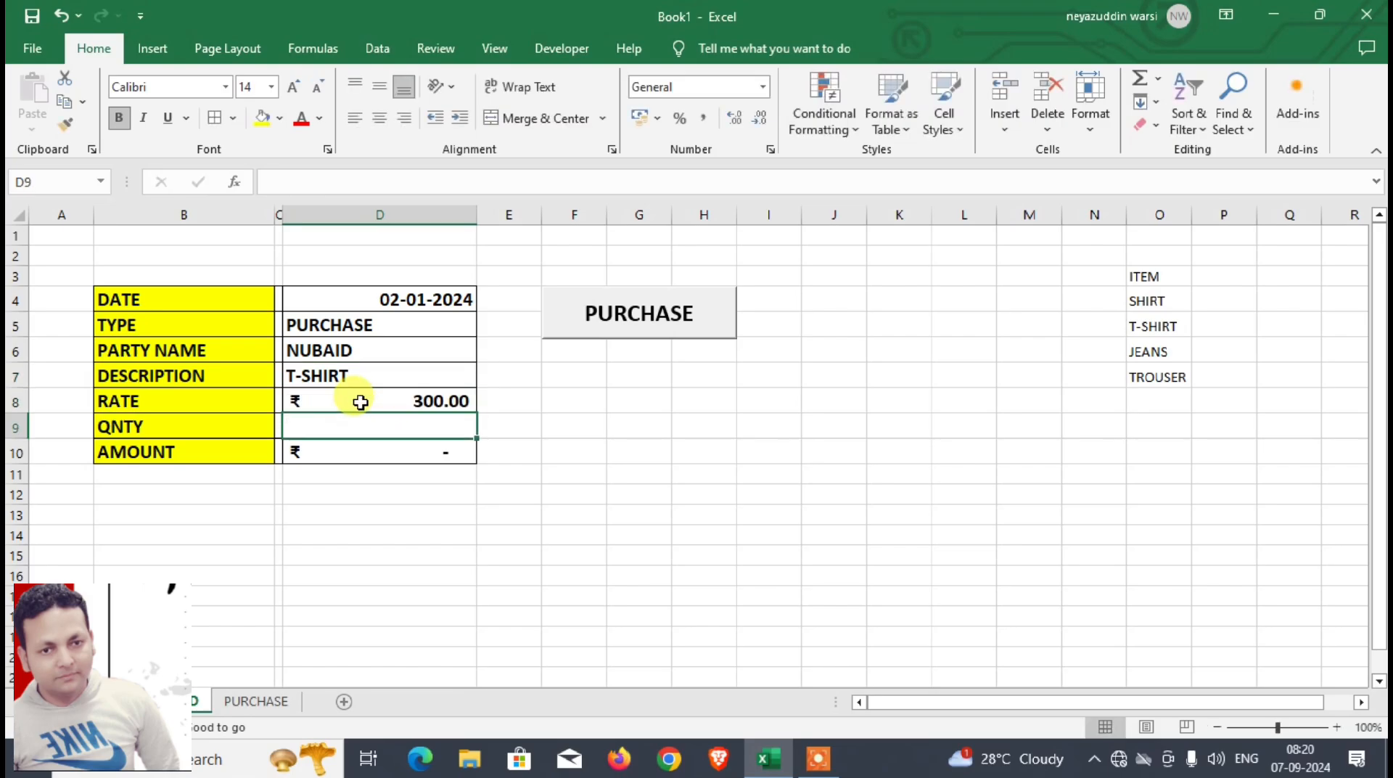
text(200)
key(Return)
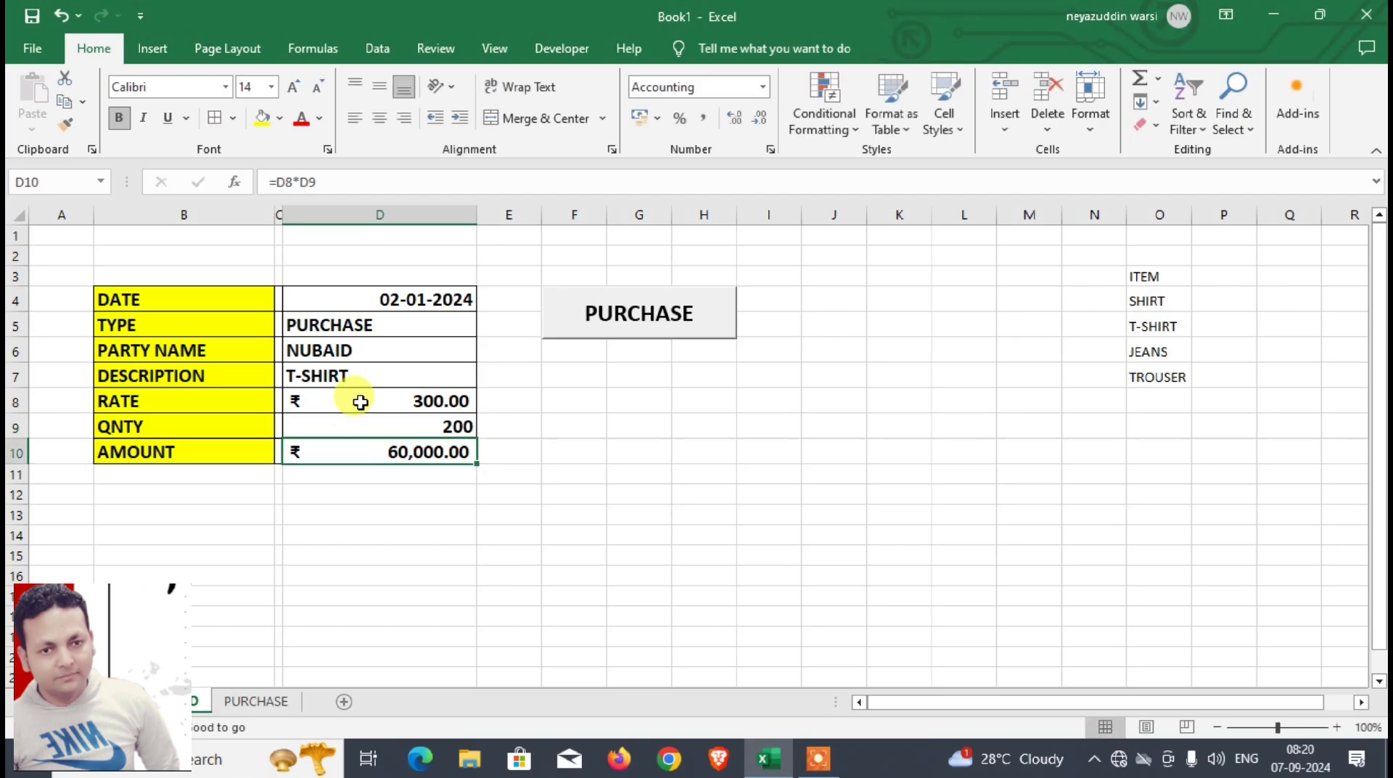
Step: Run the PURCHASE macro from its button and check the transferred row in the PURCHASE sheet, returning to DASHBOARD
click(655, 328)
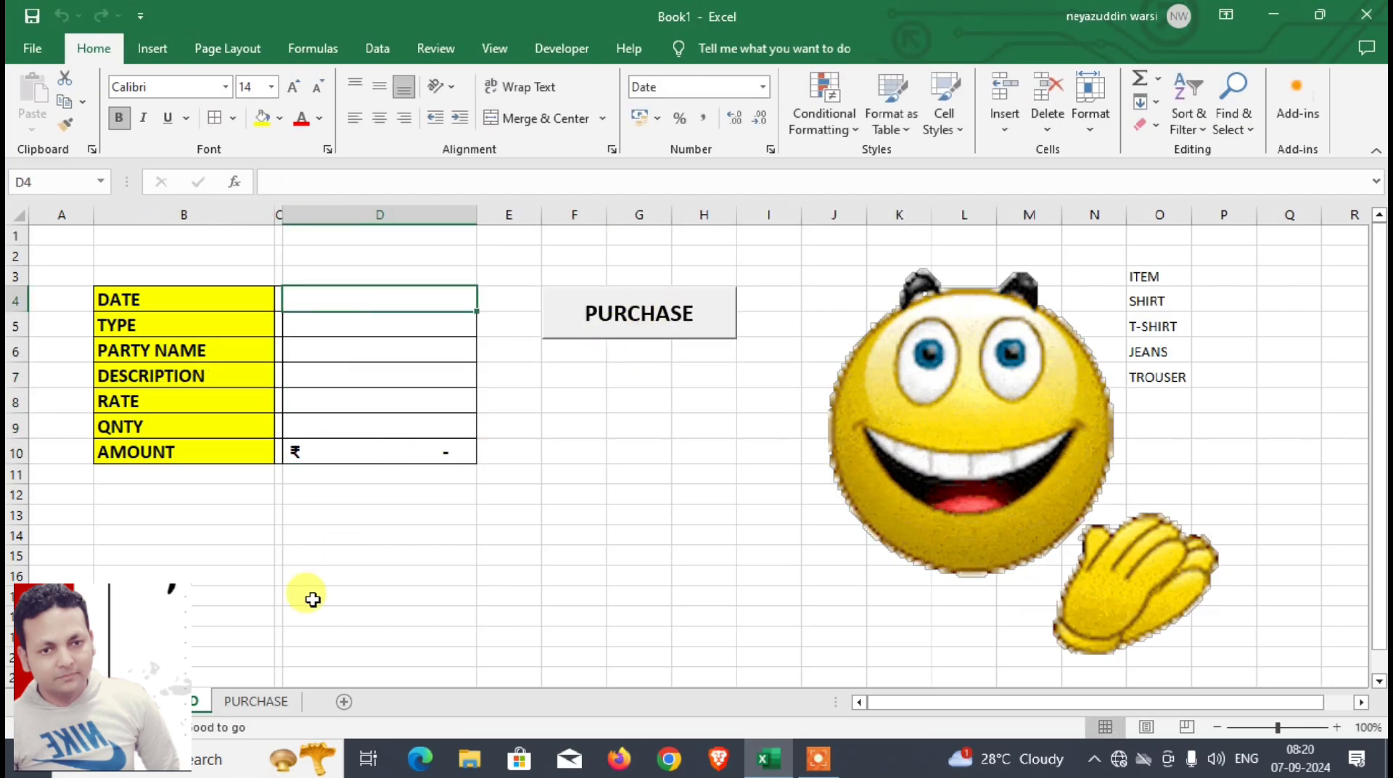
click(262, 701)
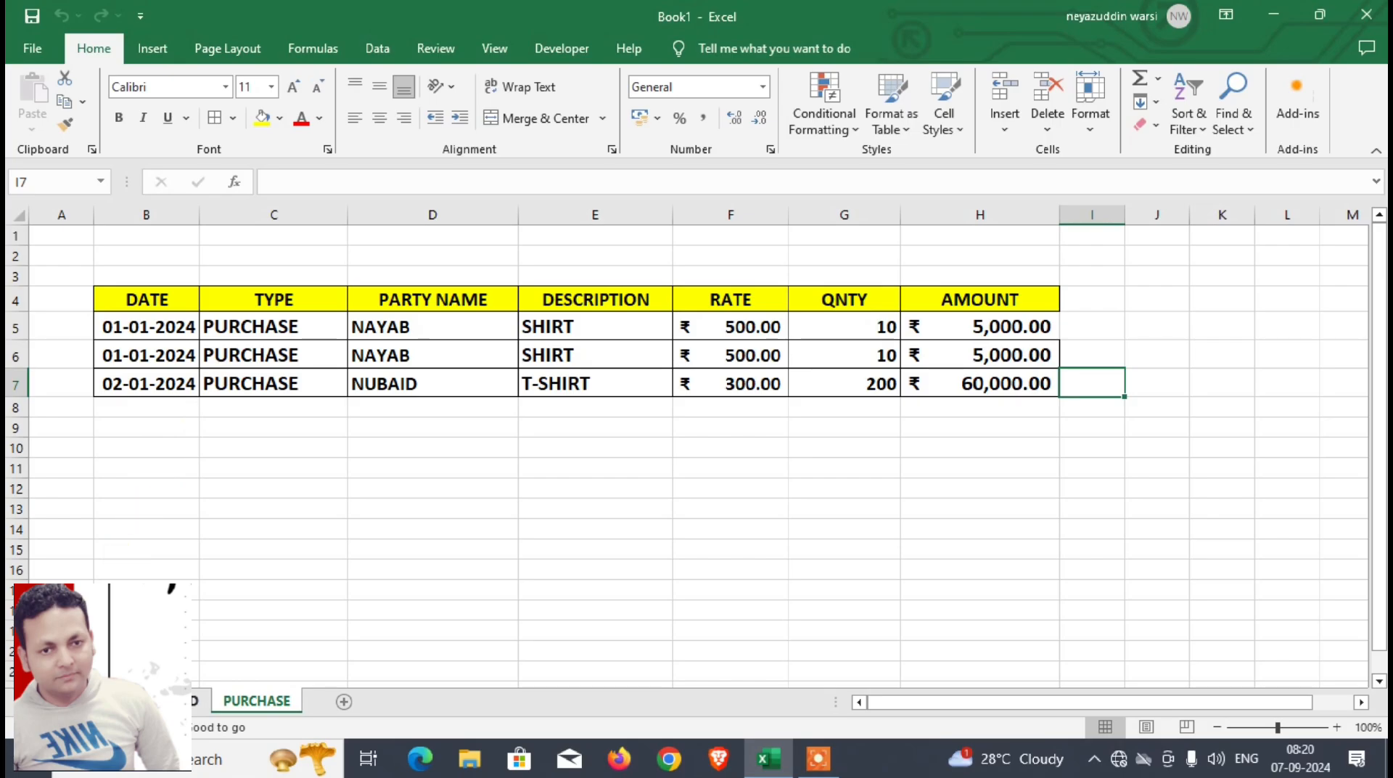
click(174, 701)
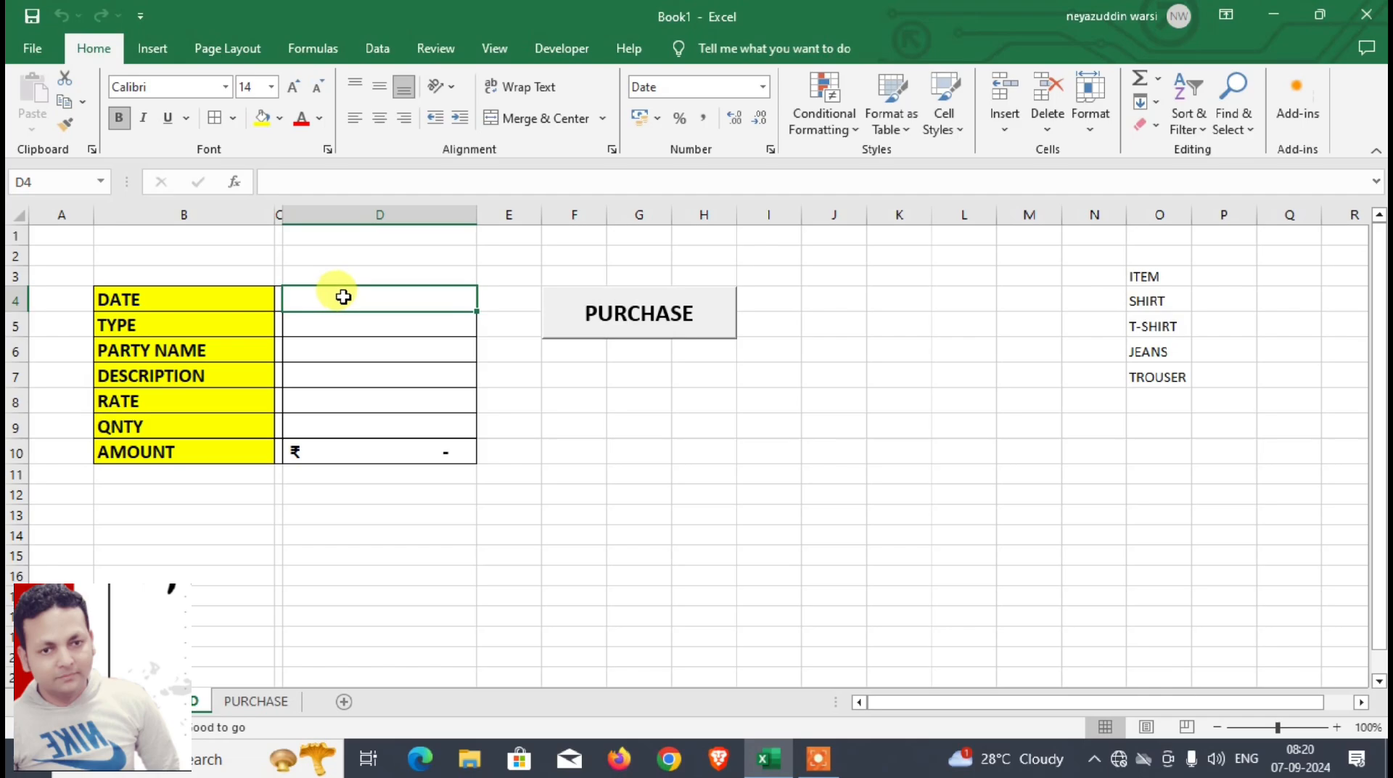
Step: Start a sales entry in the DASHBOARD form with the date 01-01-2024 and the type SALES
text(1-1-2024)
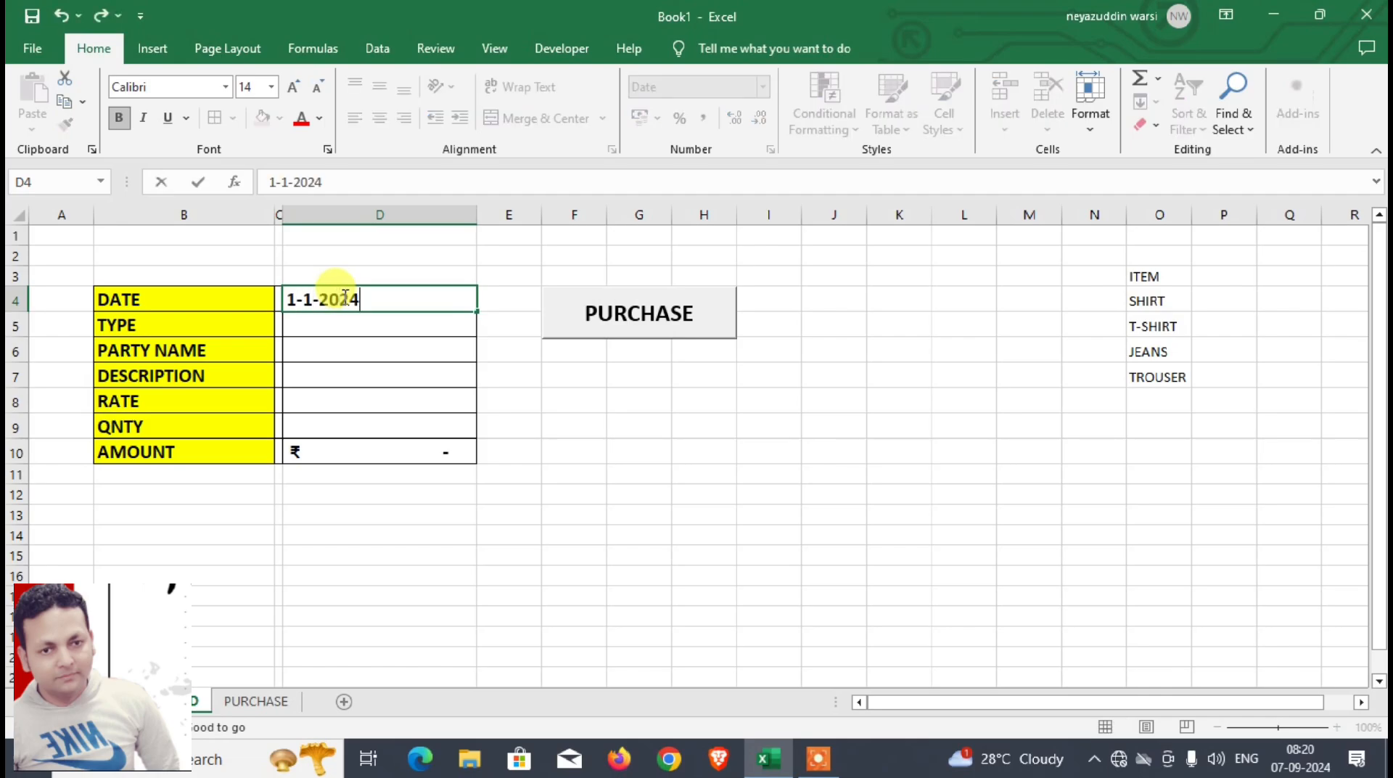
key(Return)
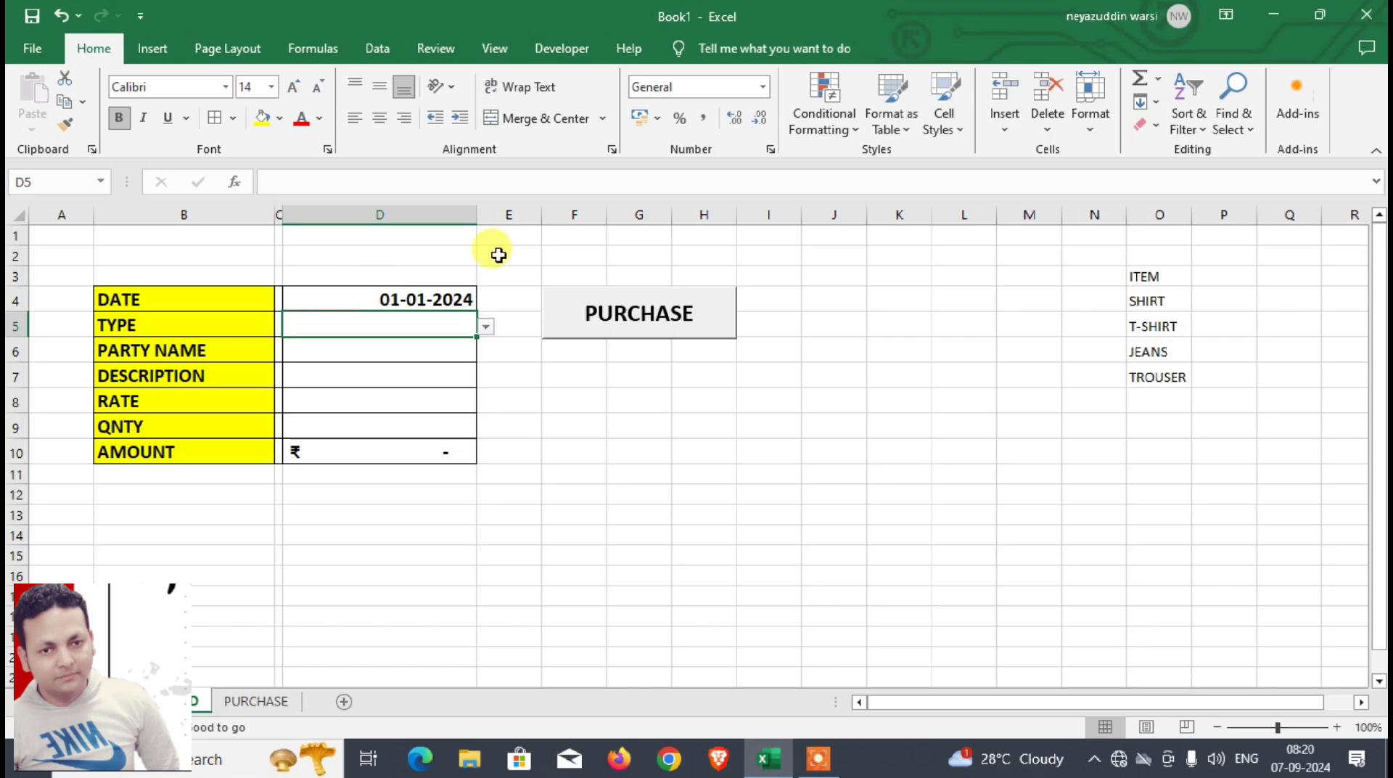
text(SALES)
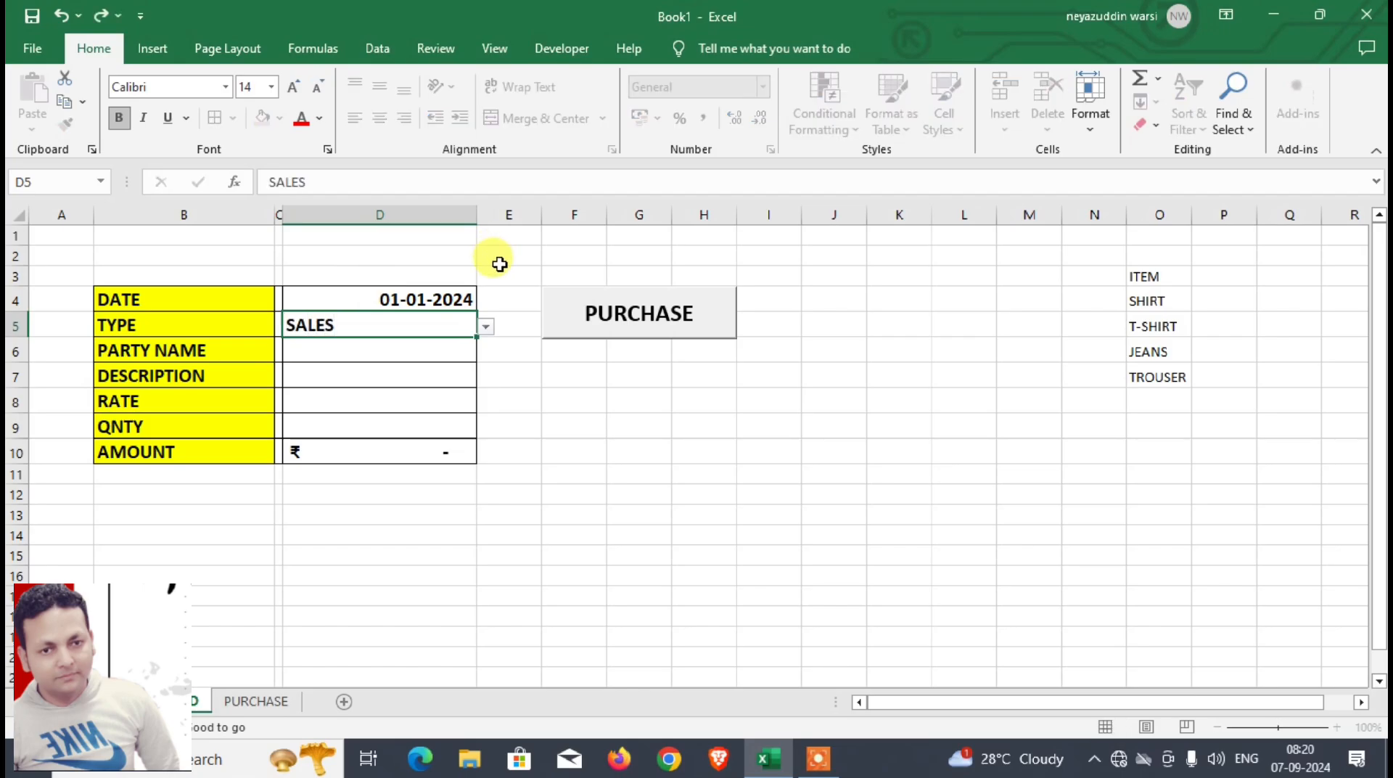
key(Return)
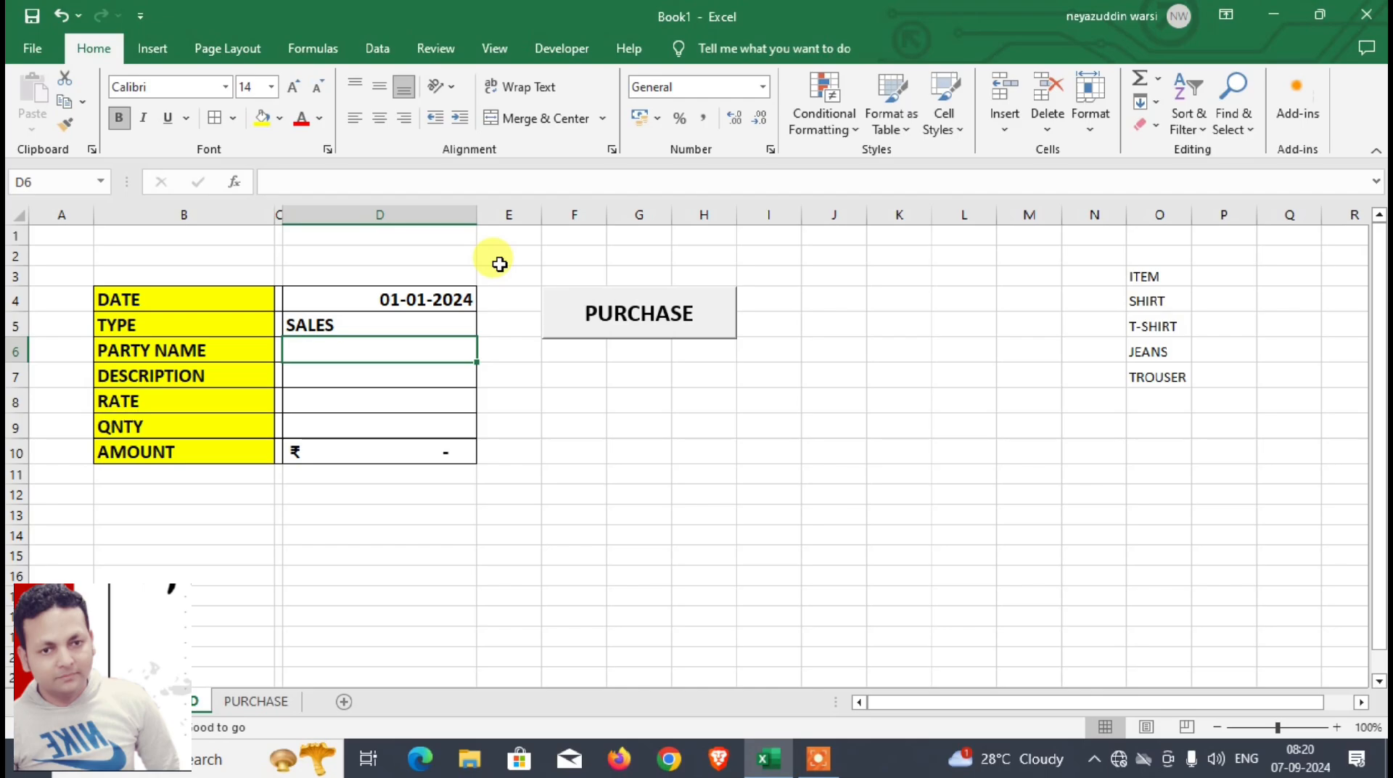
Step: Enter the party's name in D6 and the description SHIRT in D7 of the form
text(SUNIL)
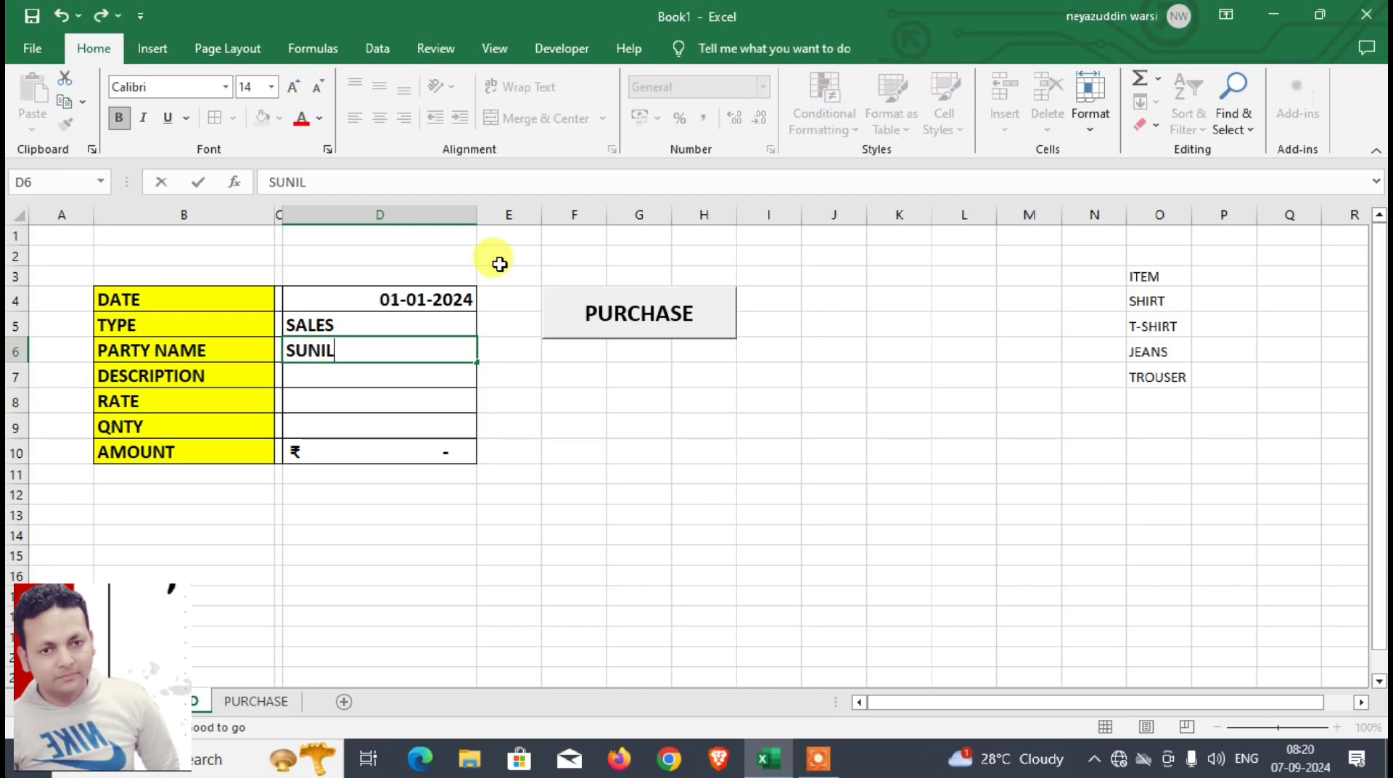
key(Return)
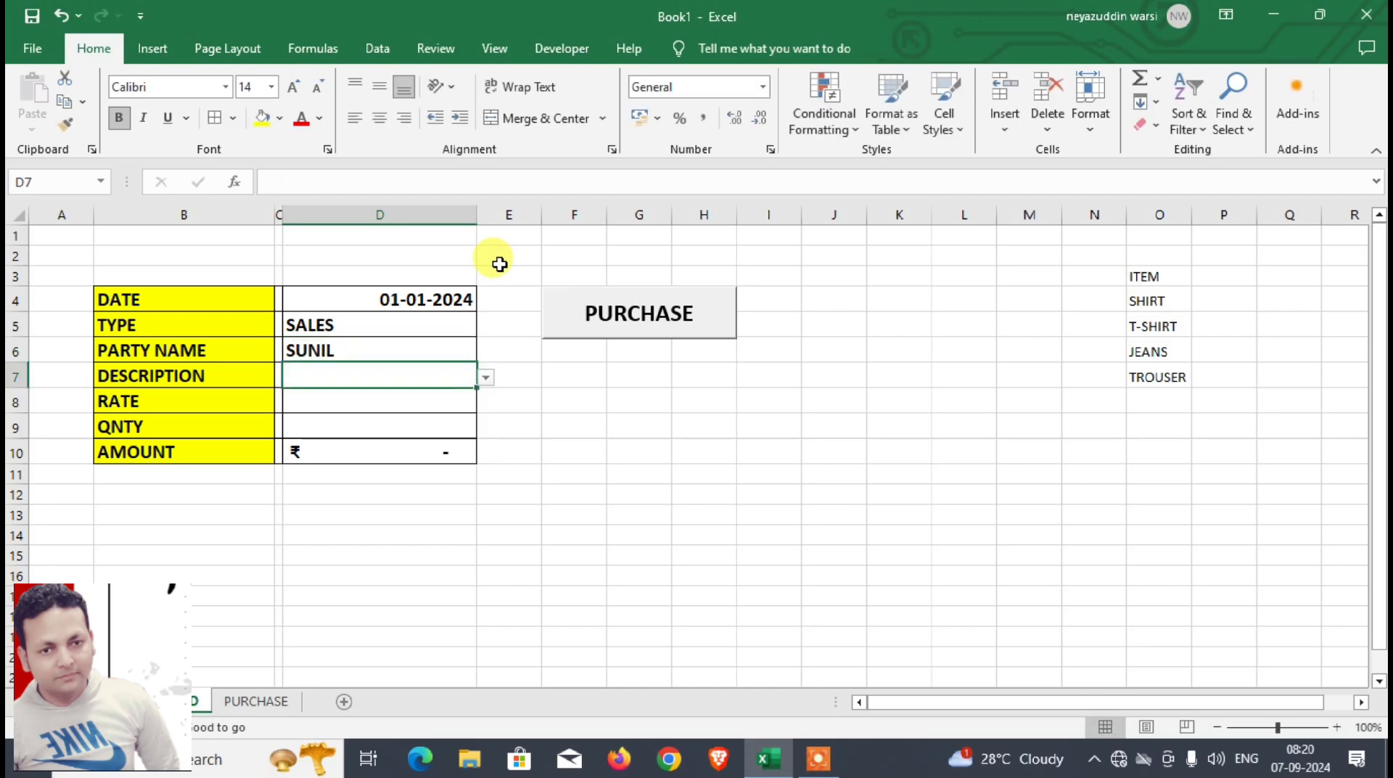
text(SHIRT)
key(Return)
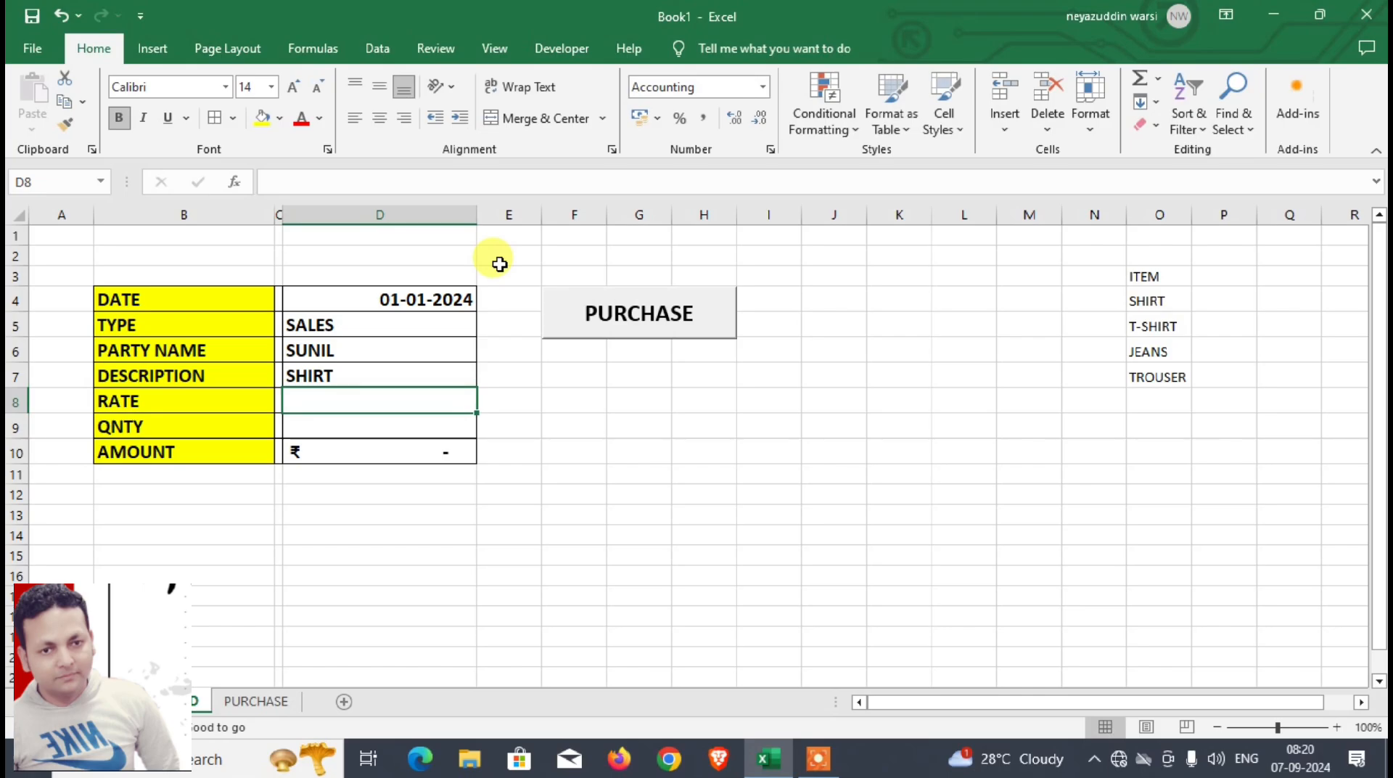
Step: Enter a rate of 650 in D8 and a quantity of 50 in D9
text(65)
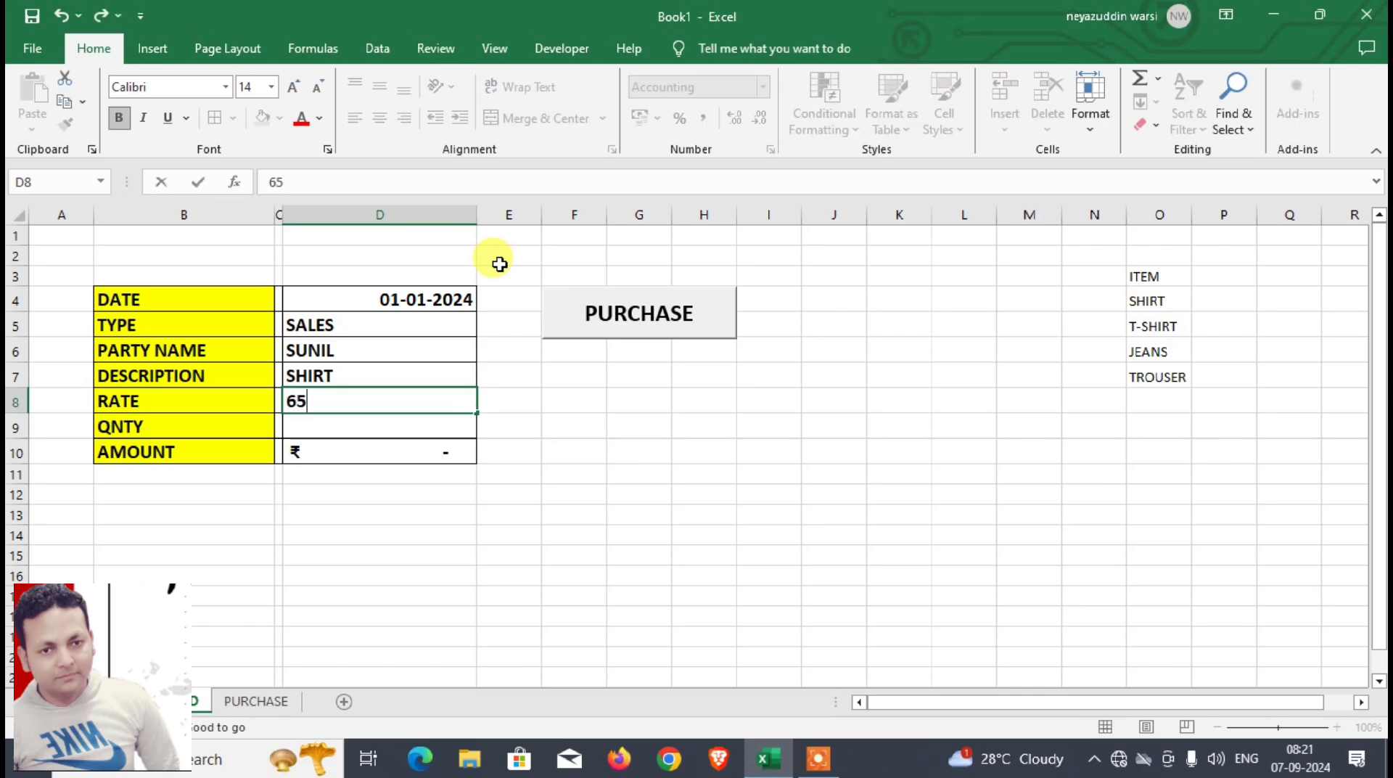
text(0)
key(Return)
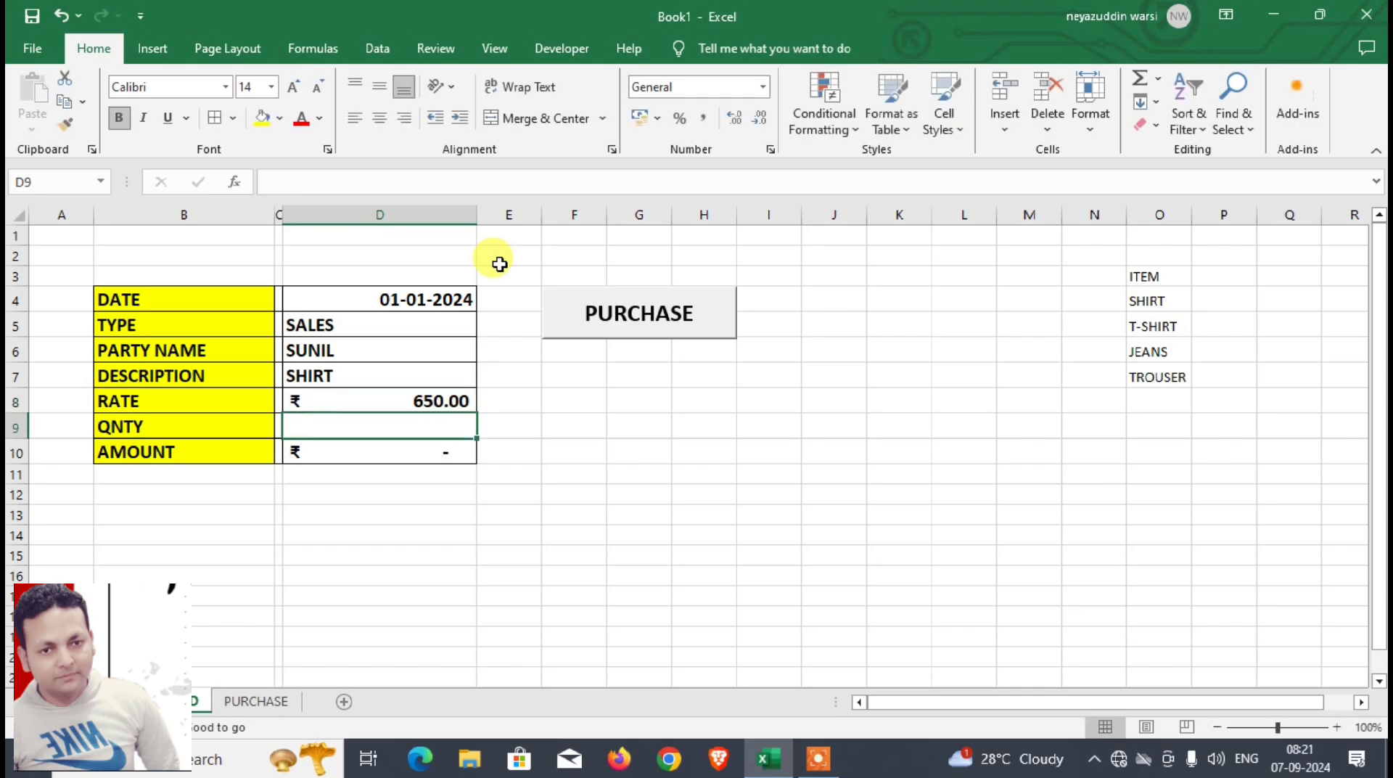
text(50)
key(Return)
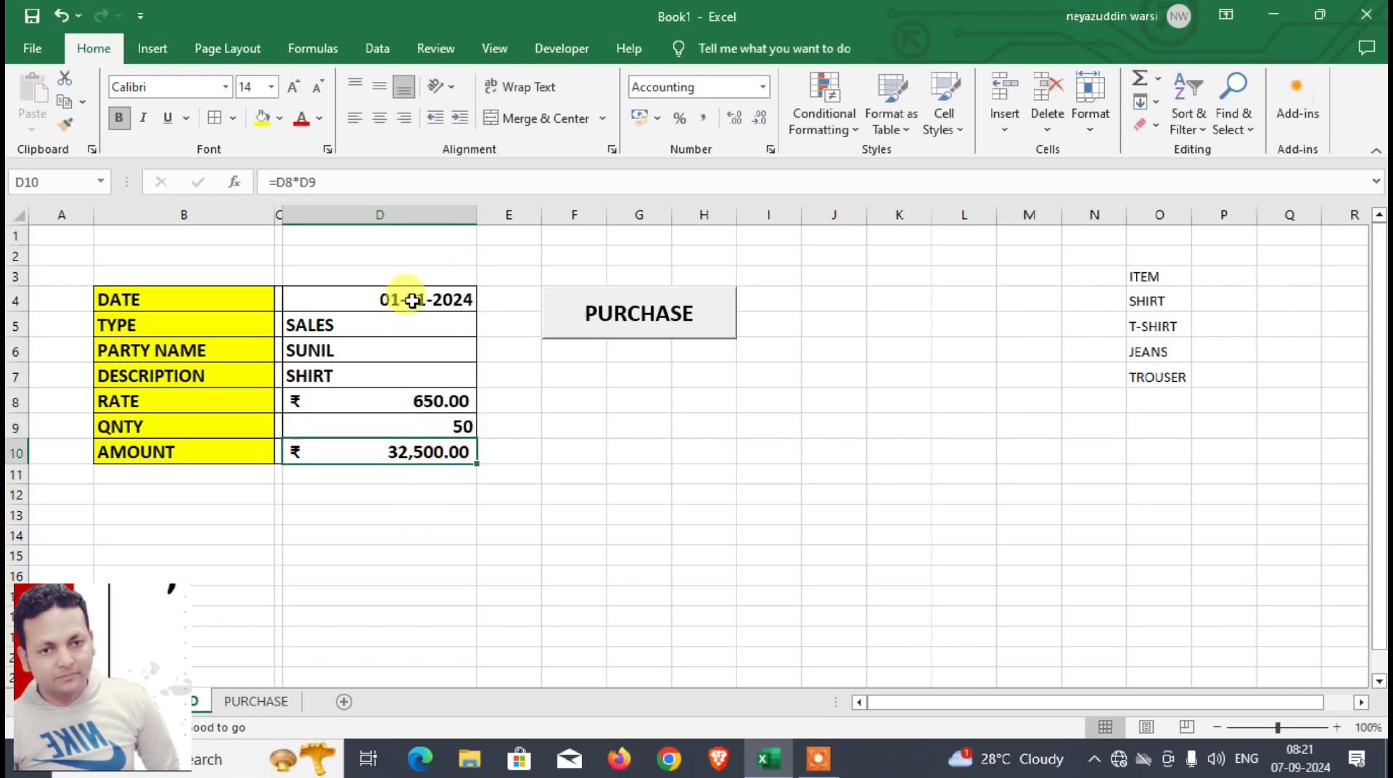
Step: Add a new blank worksheet after the PURCHASE sheet
click(190, 301)
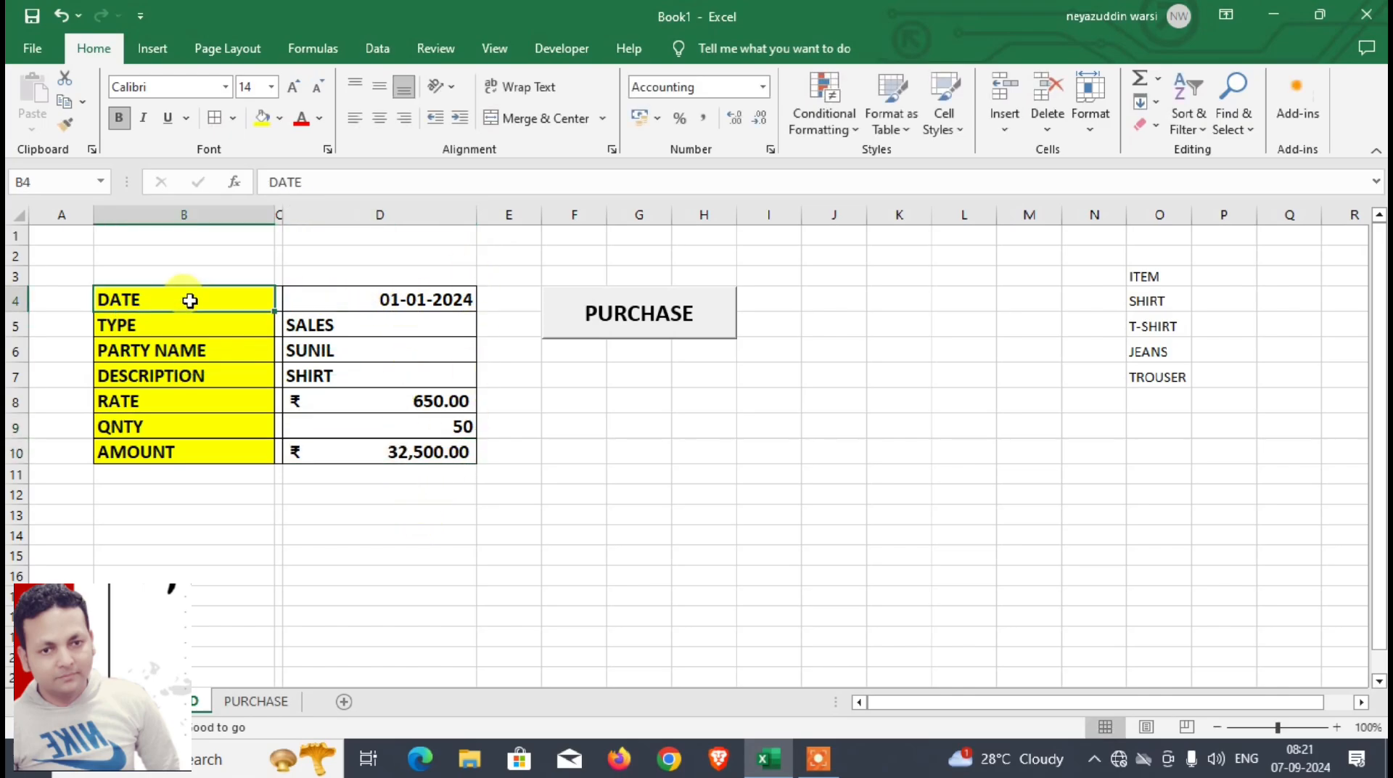
click(257, 704)
click(343, 704)
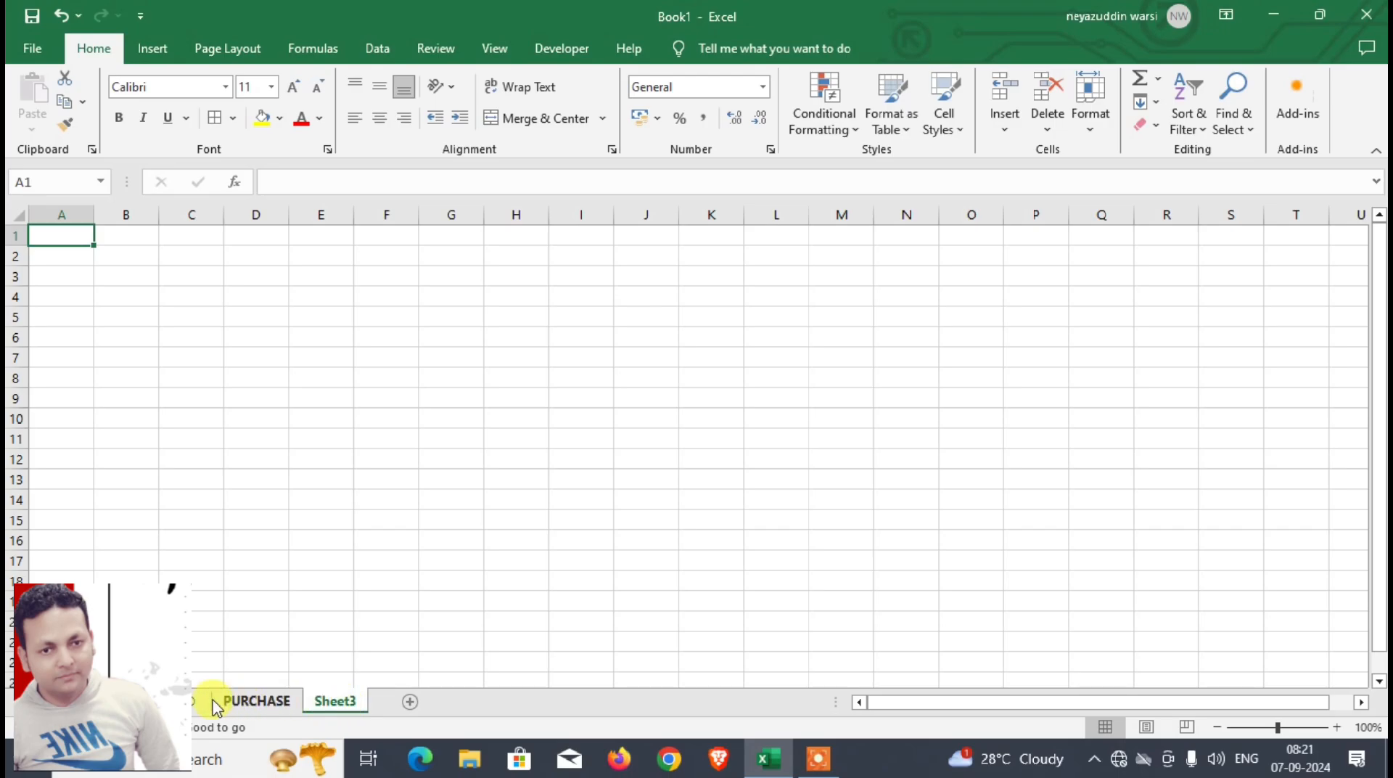
Step: Copy the form labels in B4:B10 of DASHBOARD and paste them transposed into the new sheet, starting at B3
click(175, 700)
drag(162, 305, 175, 464)
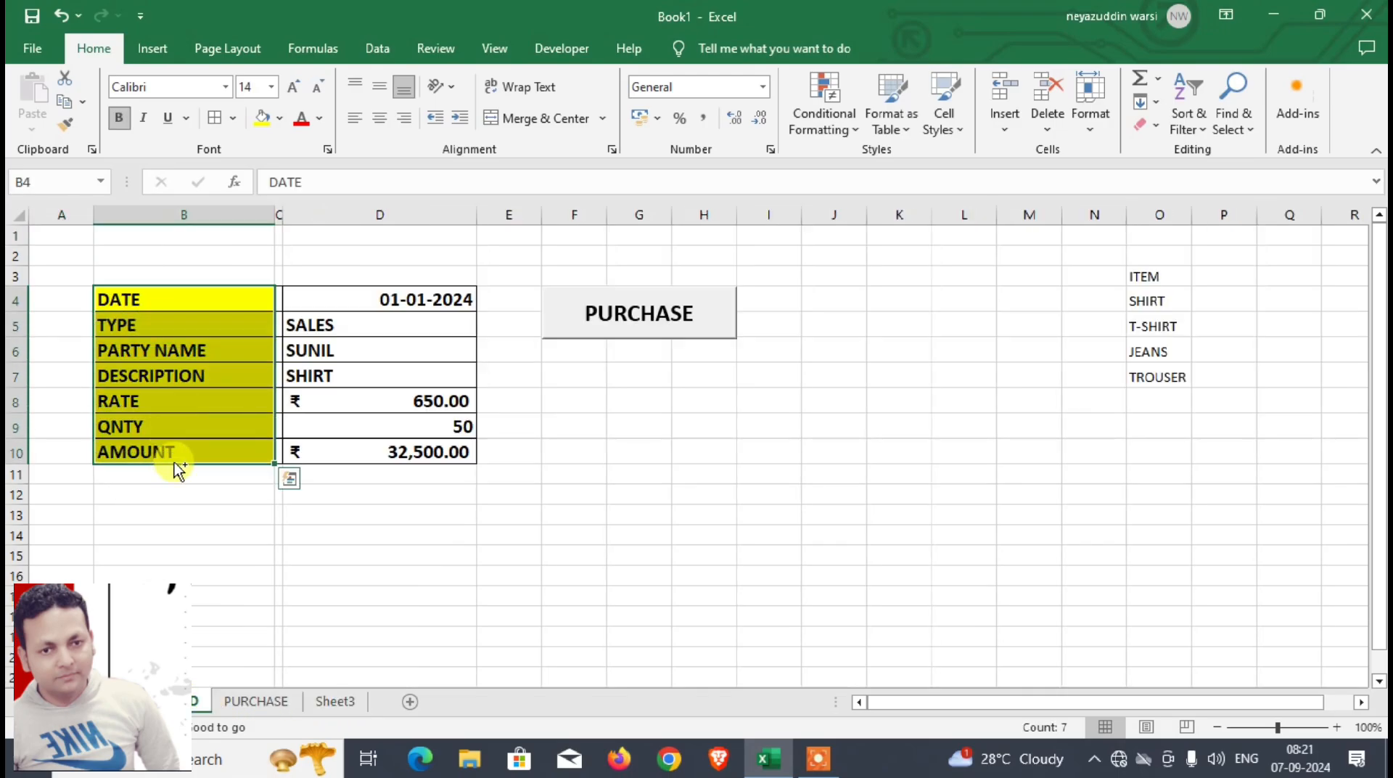
key(ctrl+c)
click(333, 701)
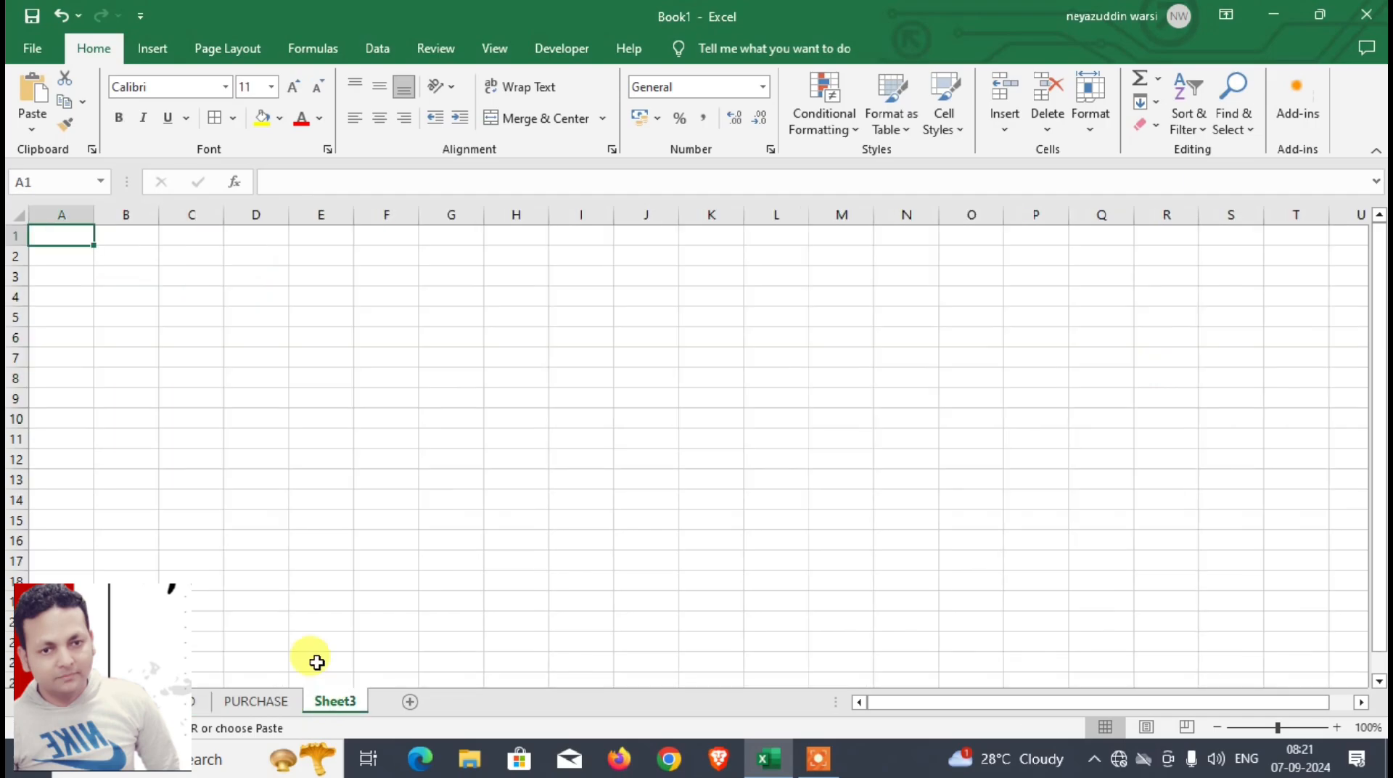
click(140, 278)
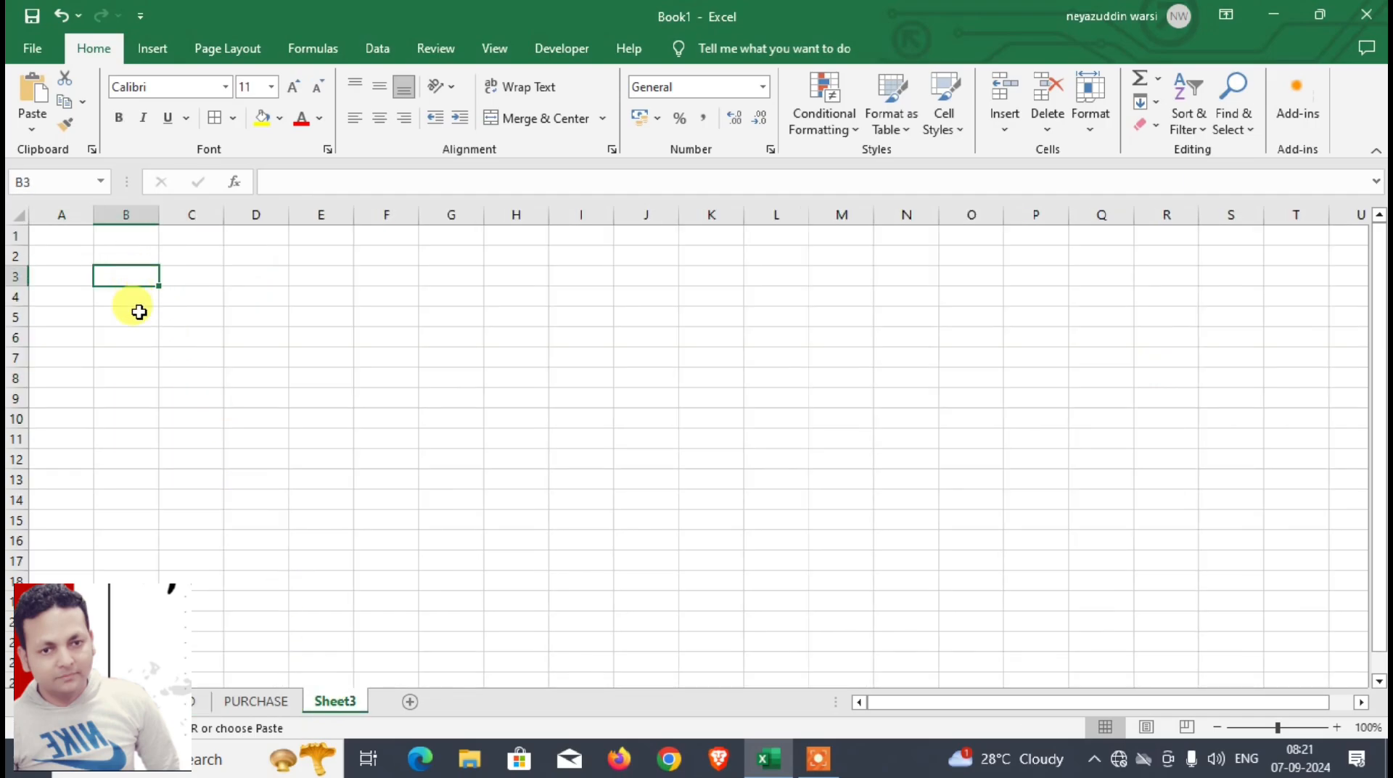
key(ctrl+alt+v)
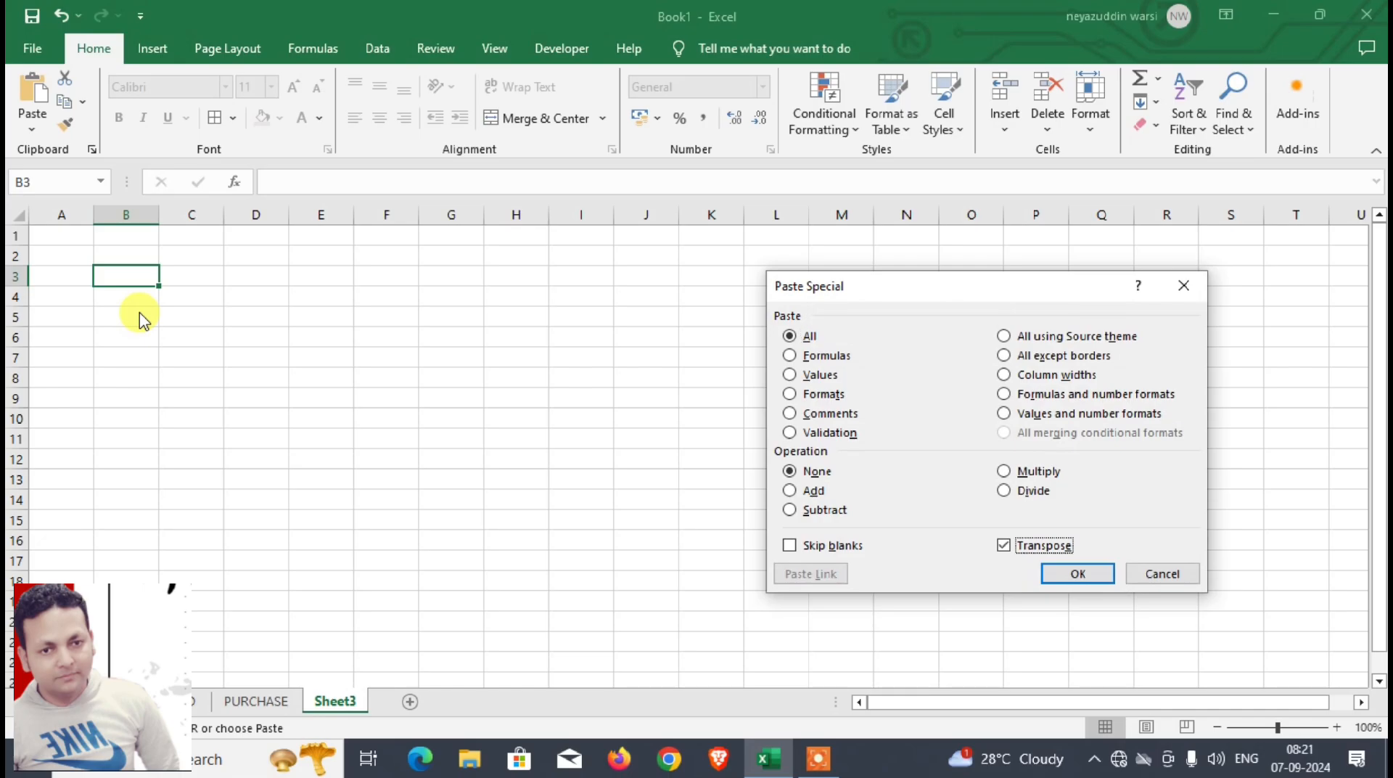
key(Return)
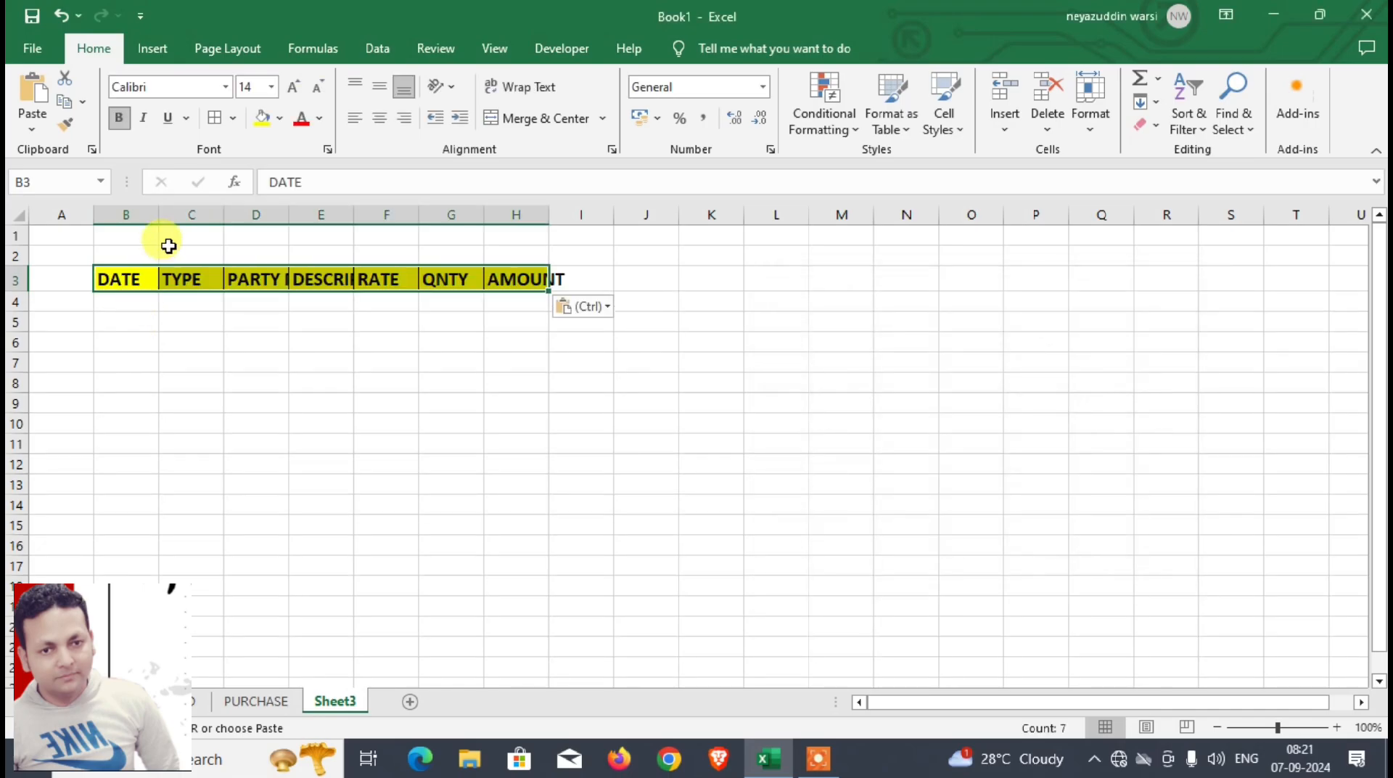
Step: Widen columns B to H to fit the headings in row 3 and centre the headings in B3:H3
drag(161, 215, 725, 257)
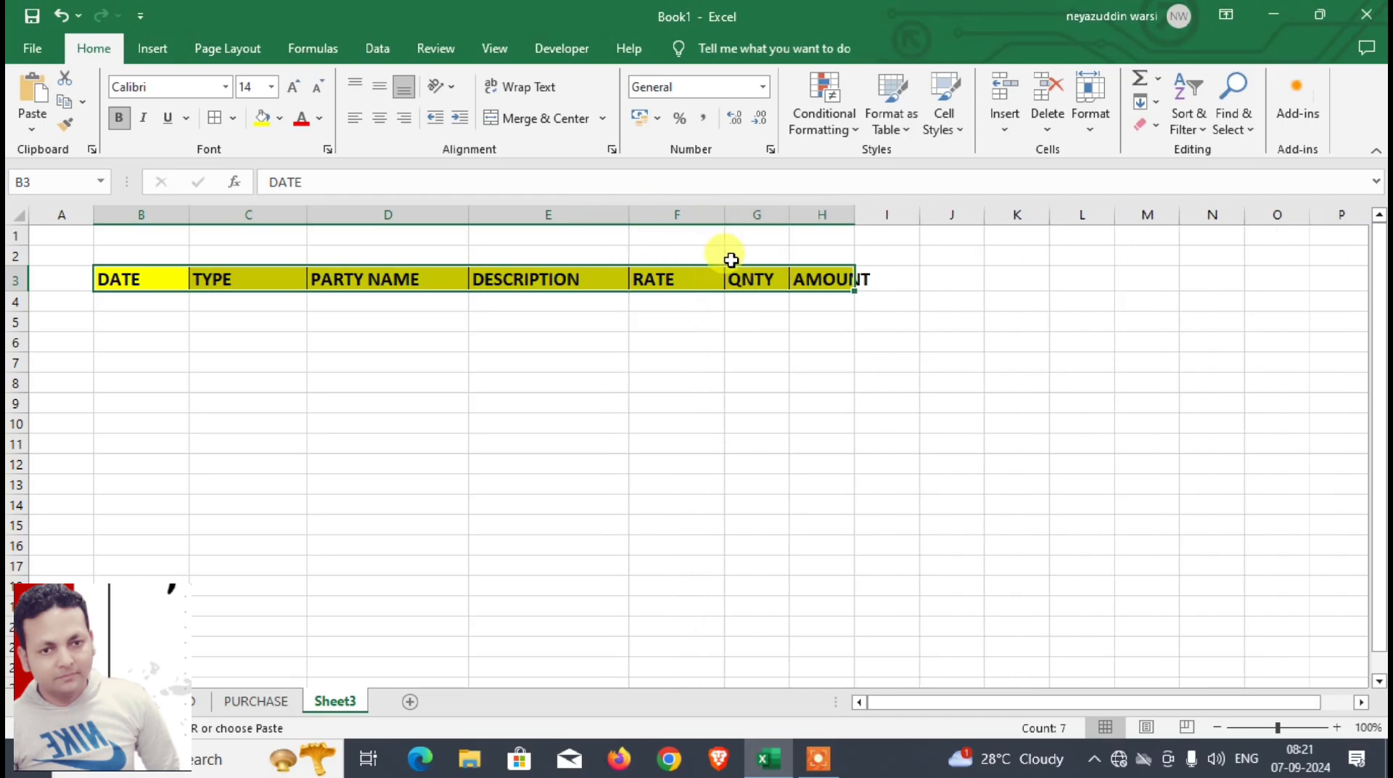
drag(794, 224, 969, 224)
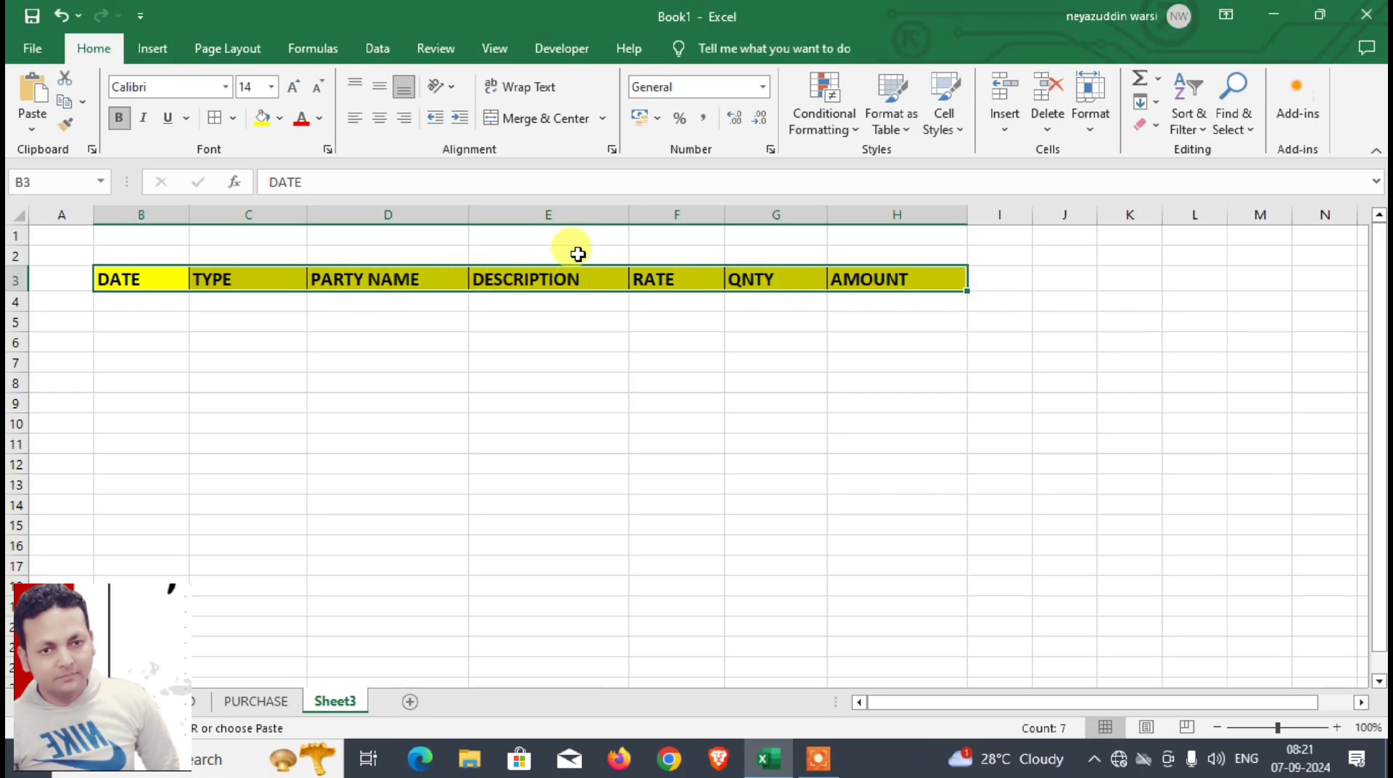
drag(137, 275, 840, 277)
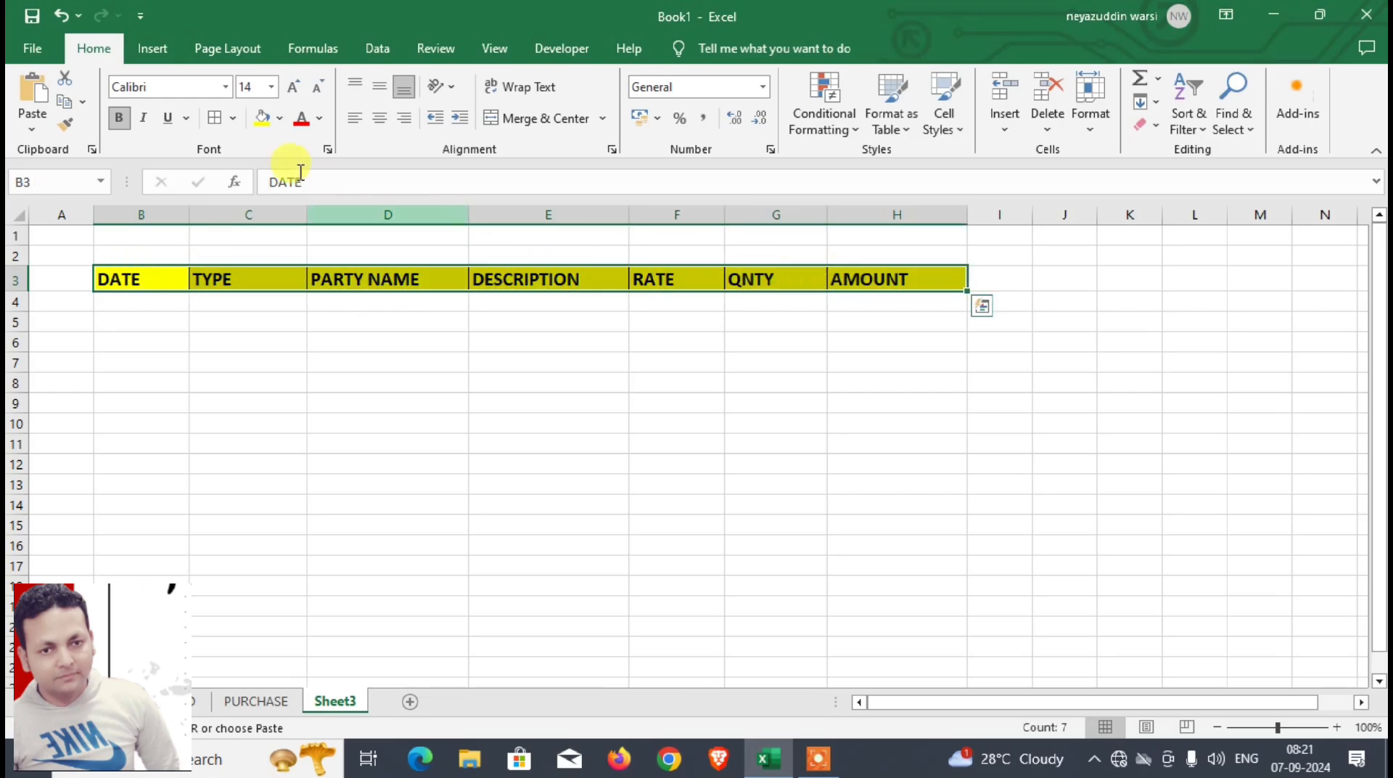
click(383, 120)
click(173, 303)
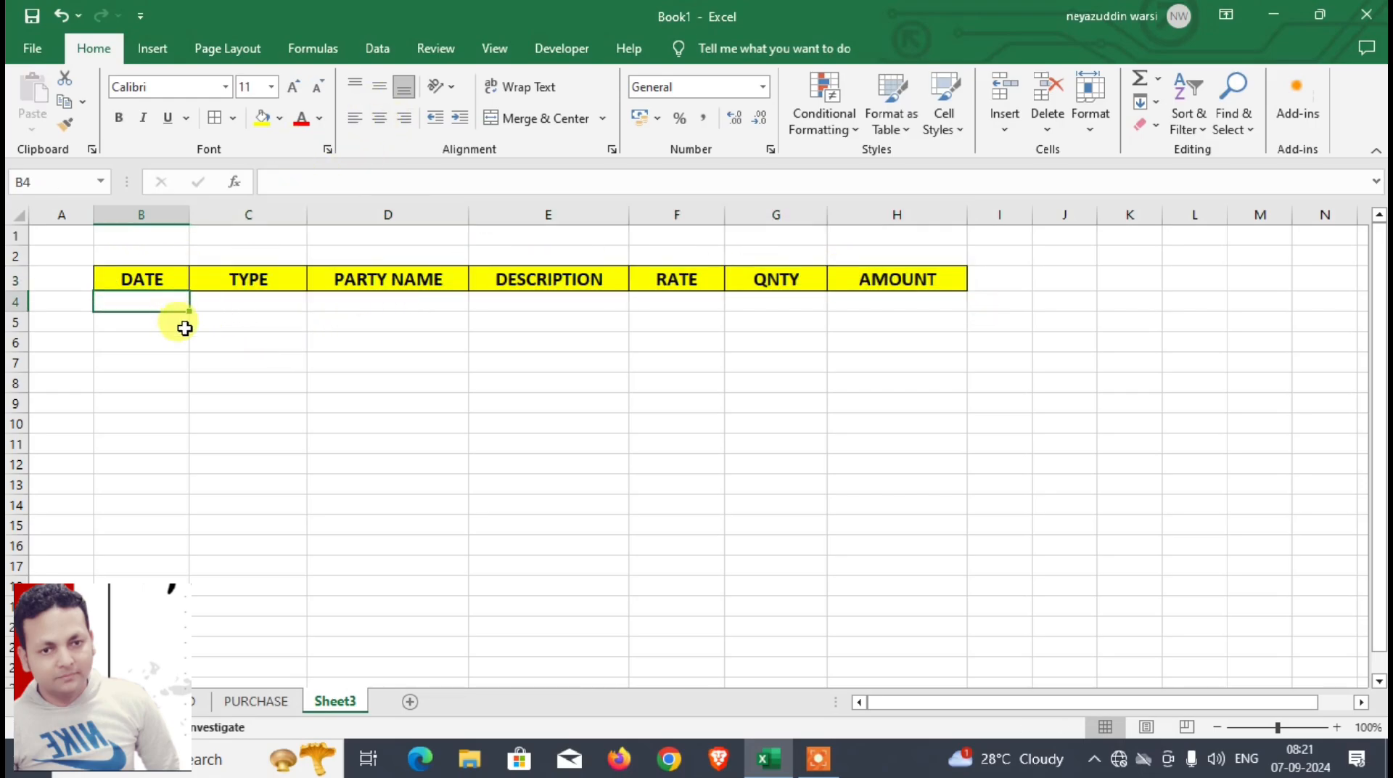
Step: Copy the date from D4 of DASHBOARD and rename the new sheet SALES
click(168, 701)
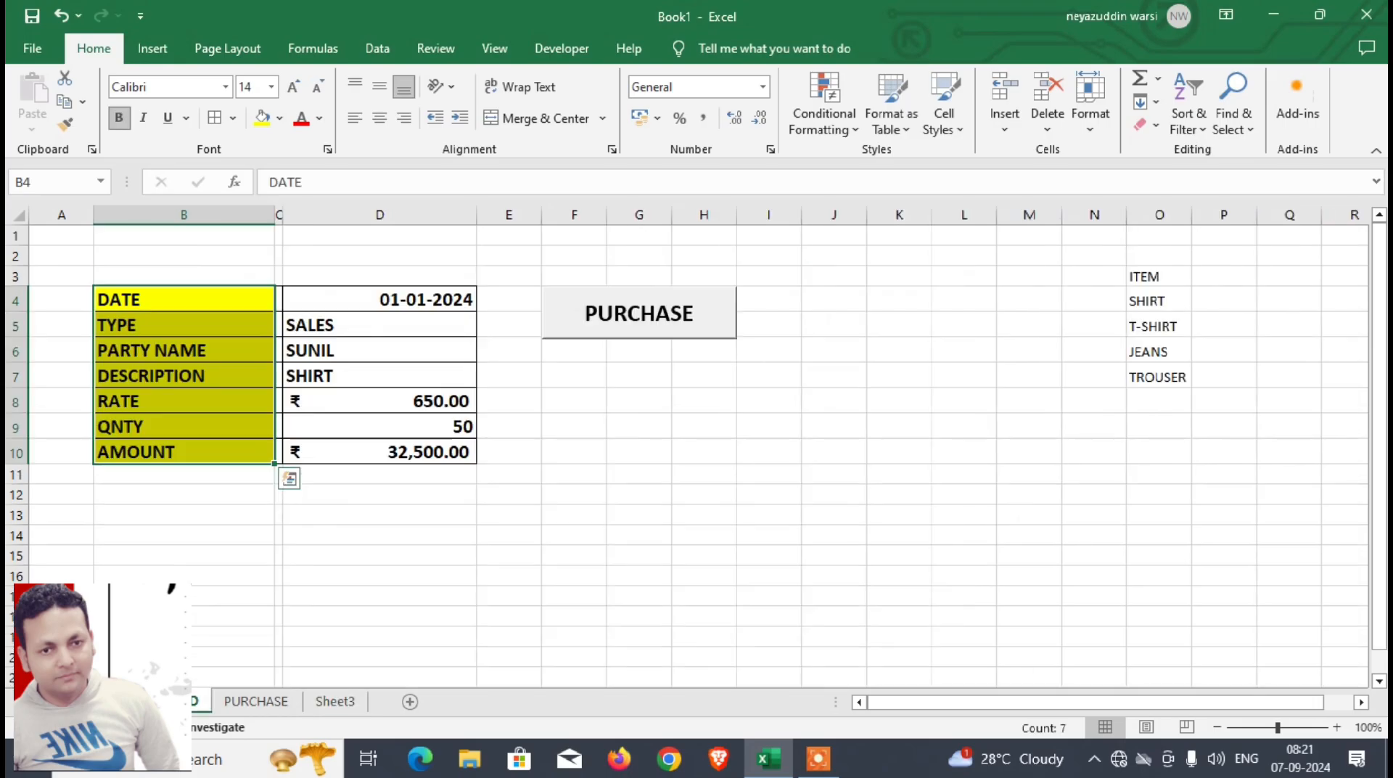
click(373, 301)
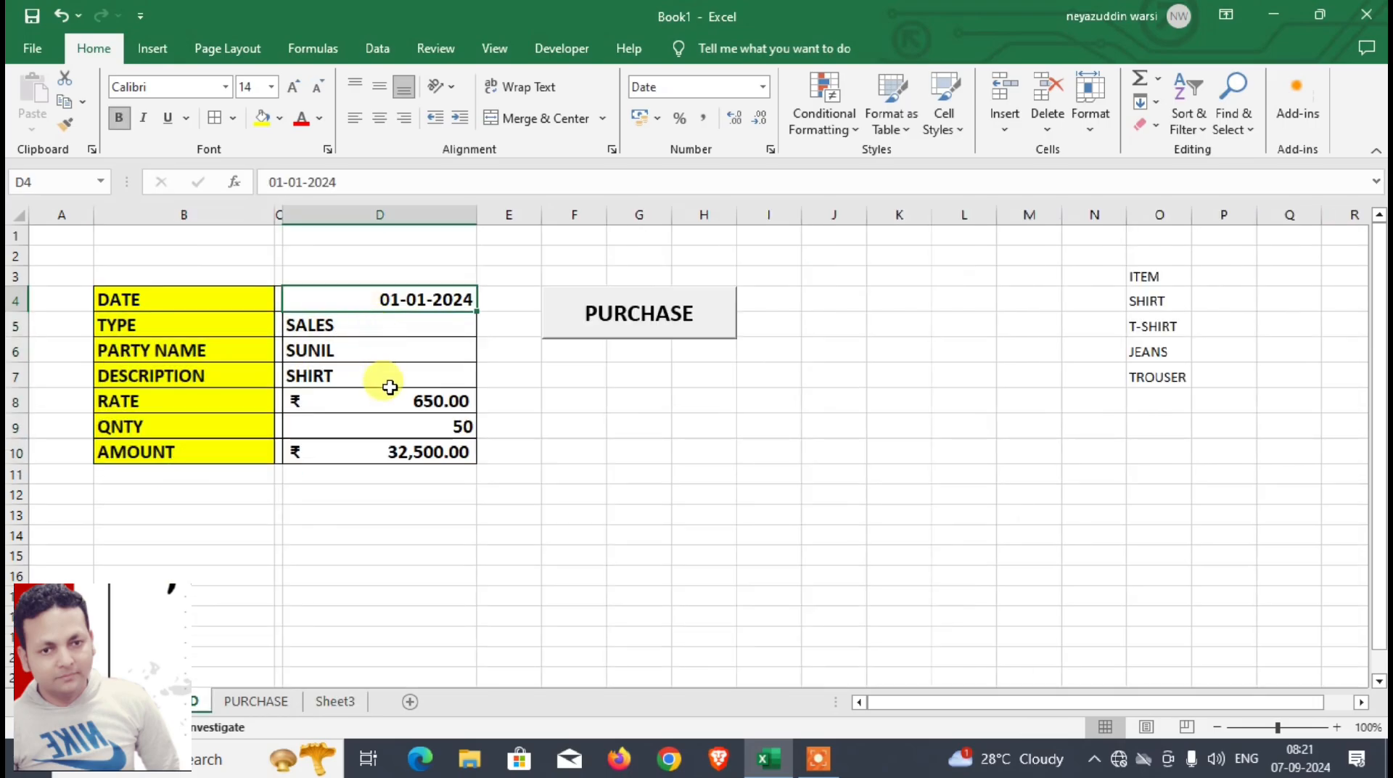
click(337, 702)
right_click(345, 707)
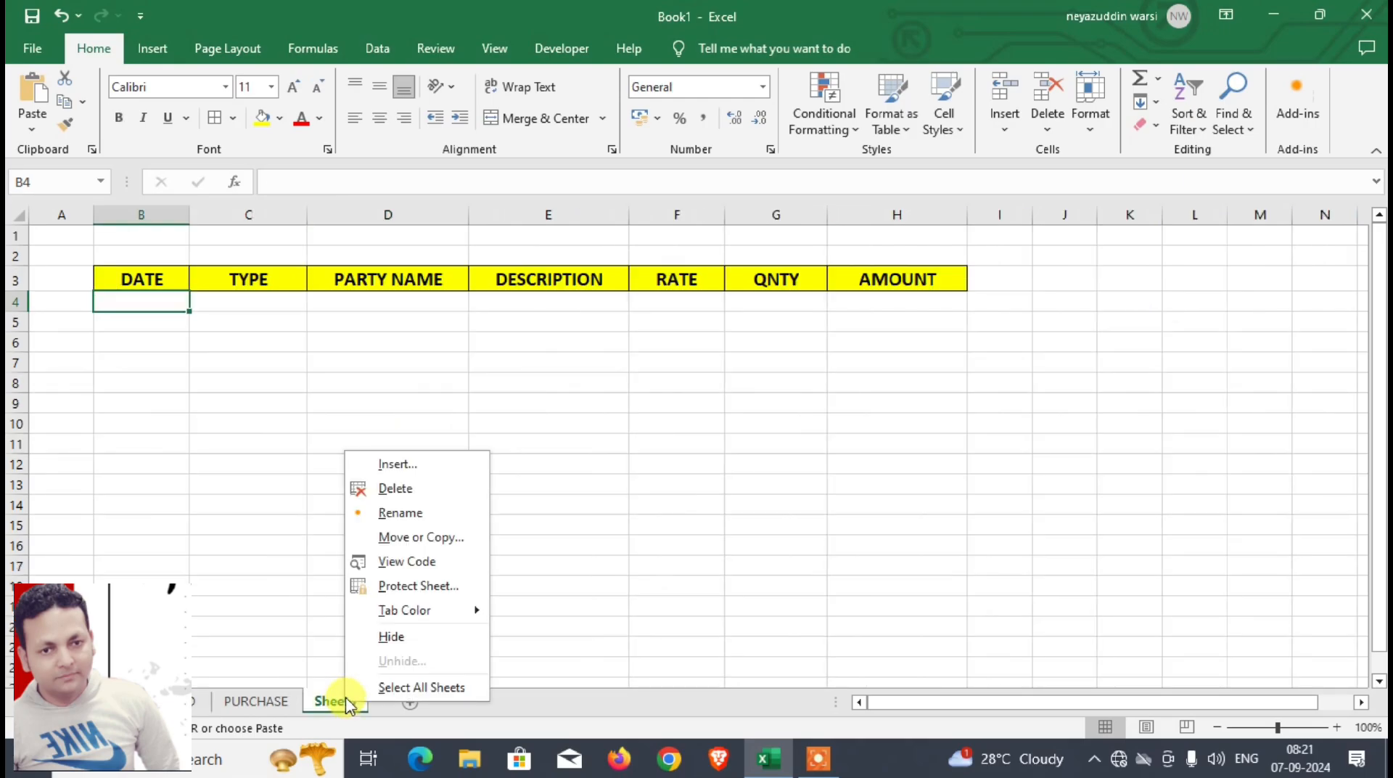
click(396, 510)
text(SALES)
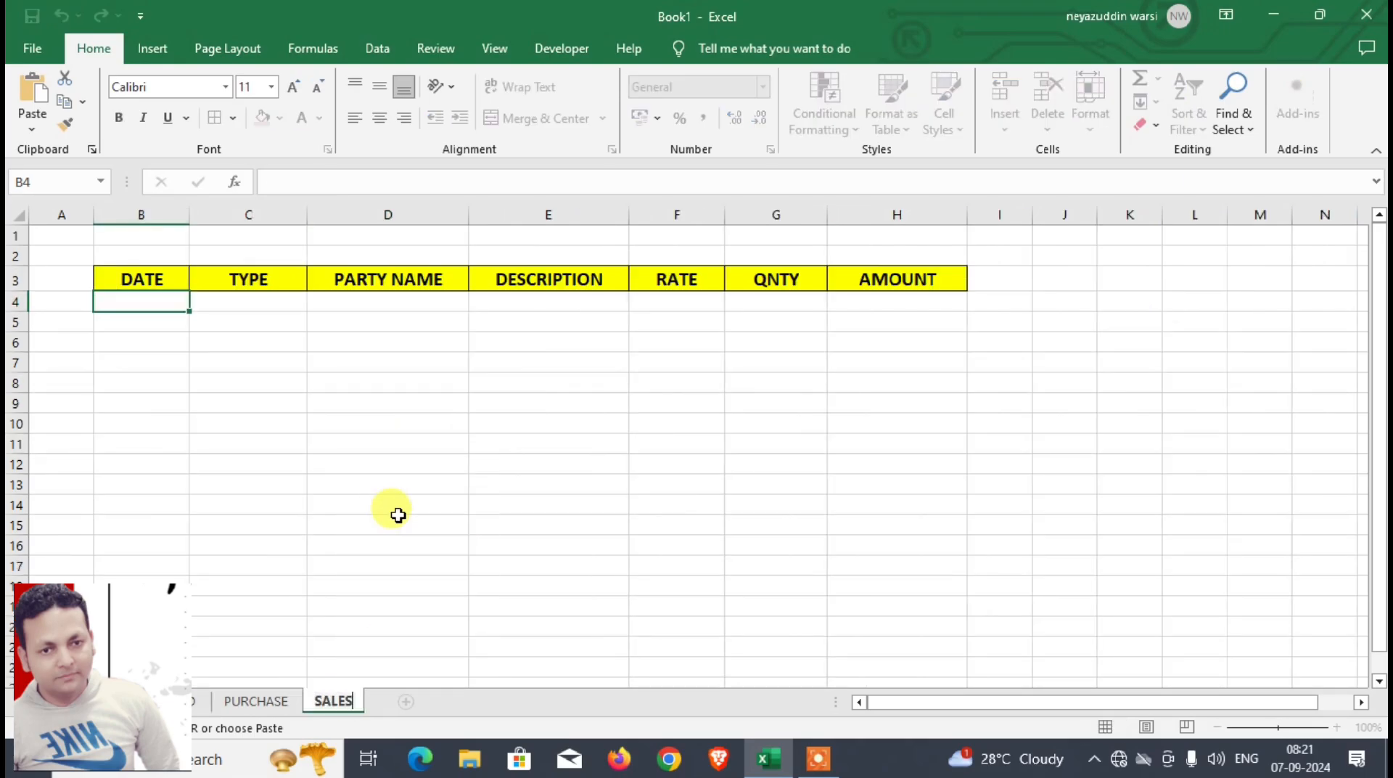
Step: Paste the copied date into B4 of the SALES sheet and widen column B to fit it
click(177, 307)
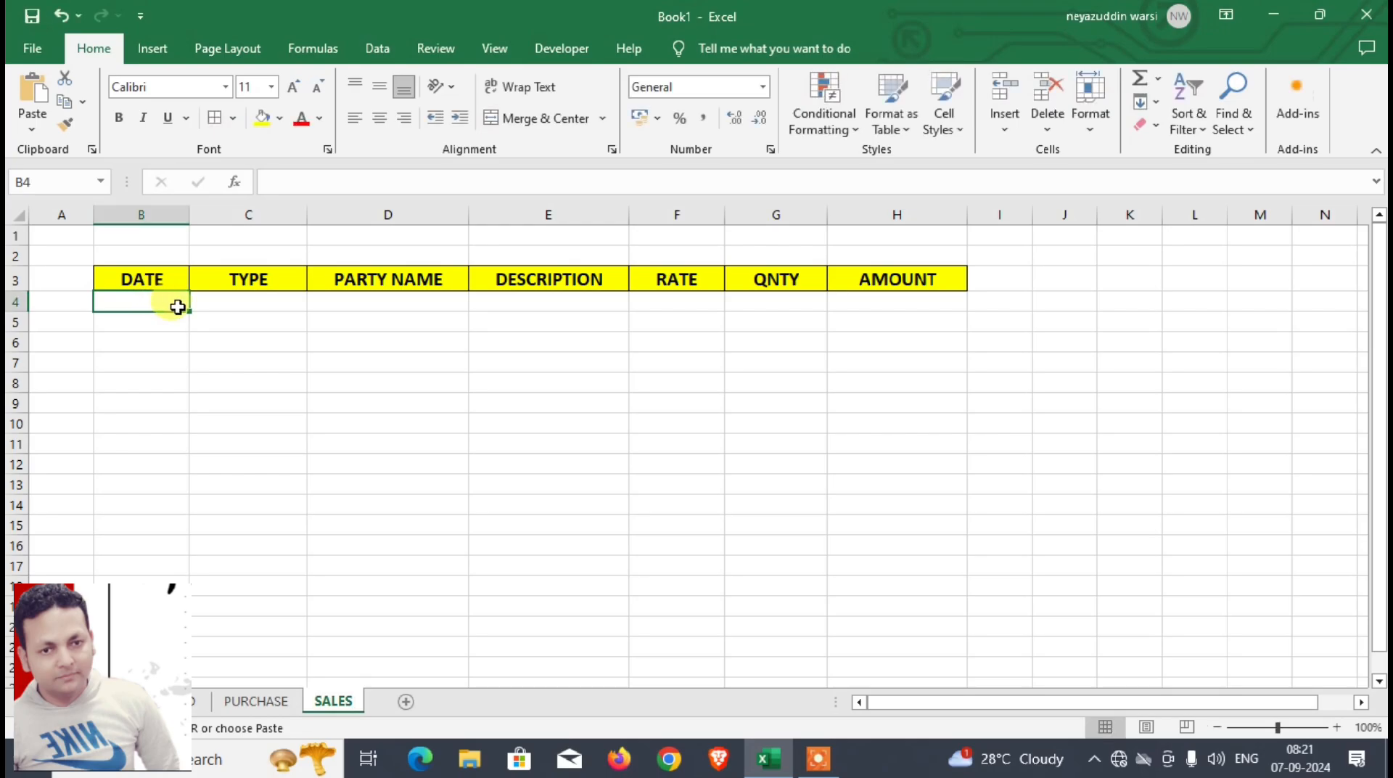
key(ctrl+v)
drag(189, 215, 230, 215)
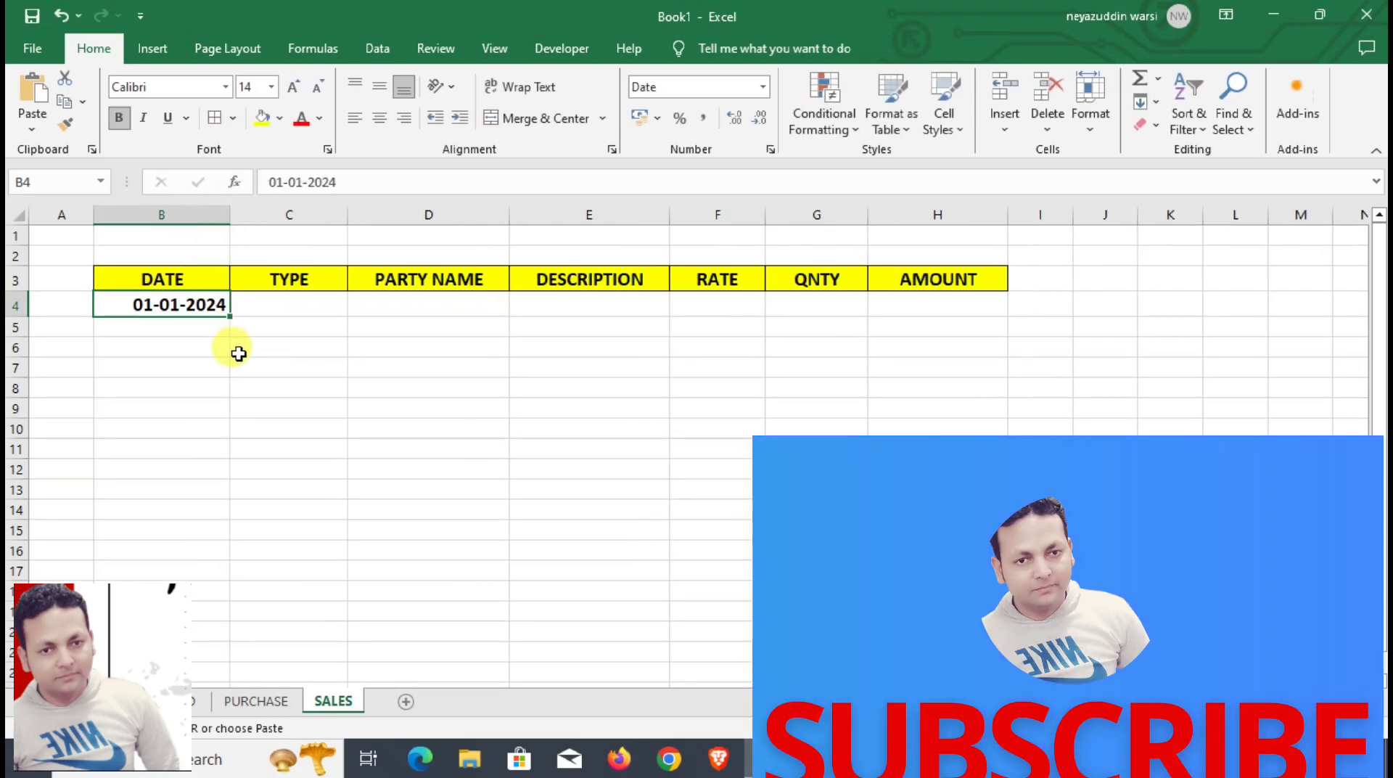
Step: Paste the type from DASHBOARD D5 into C4 of SALES as formulas only, and format it bold at size 16
click(190, 701)
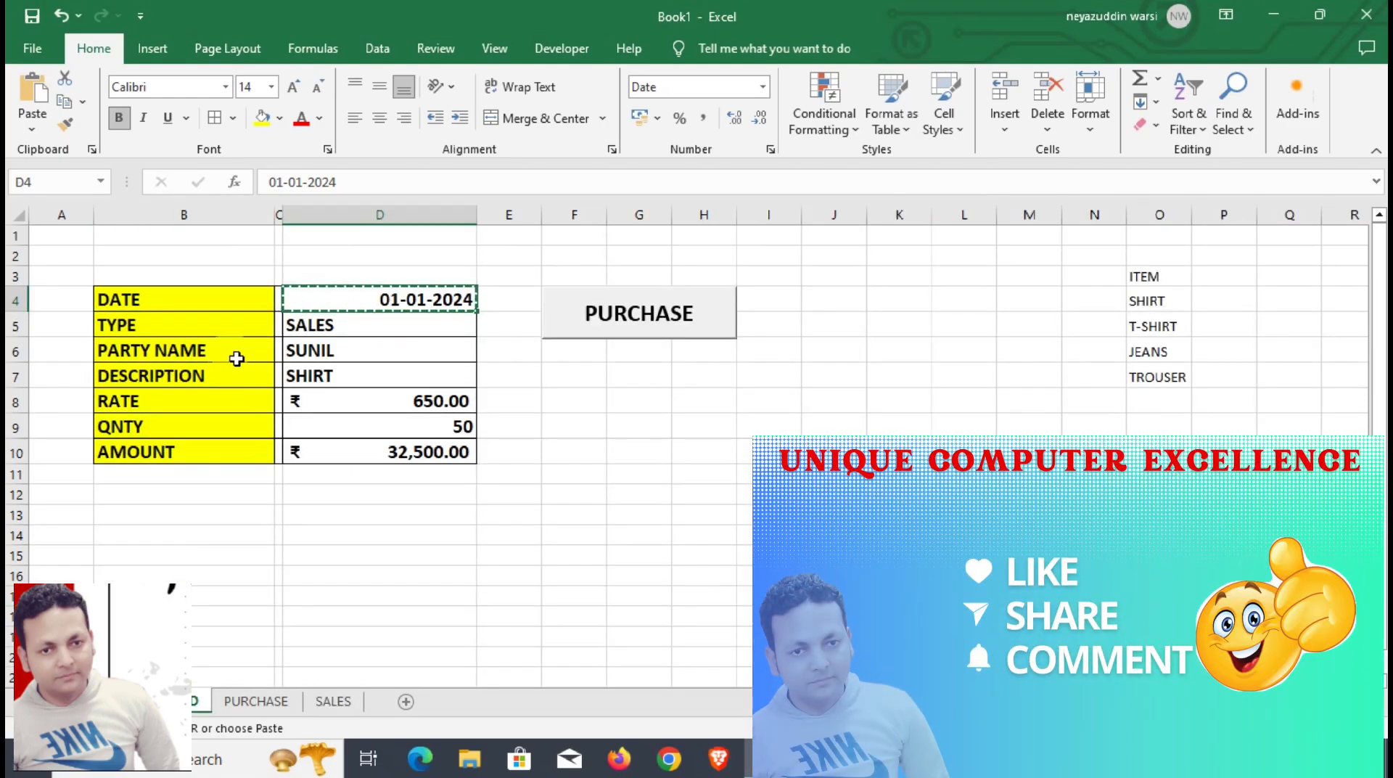
click(310, 329)
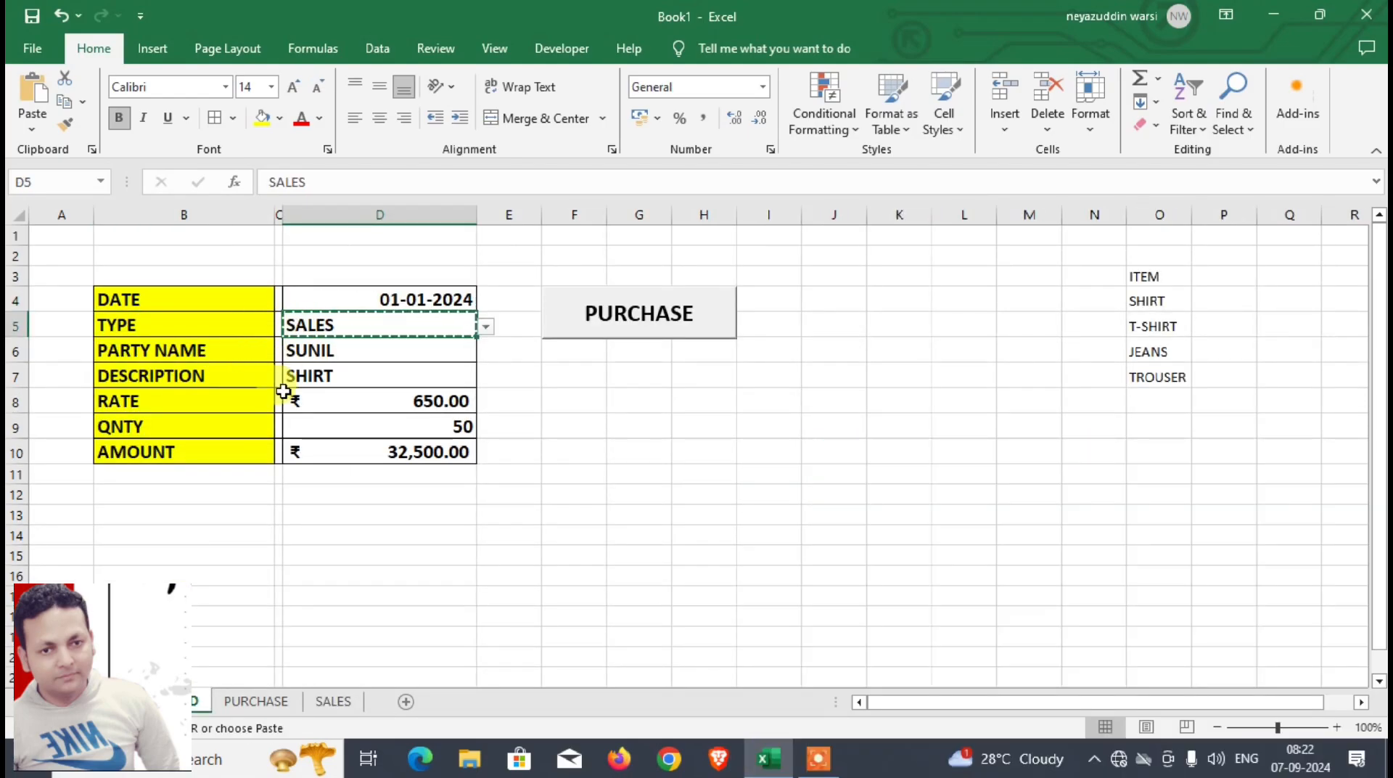
click(333, 701)
click(281, 304)
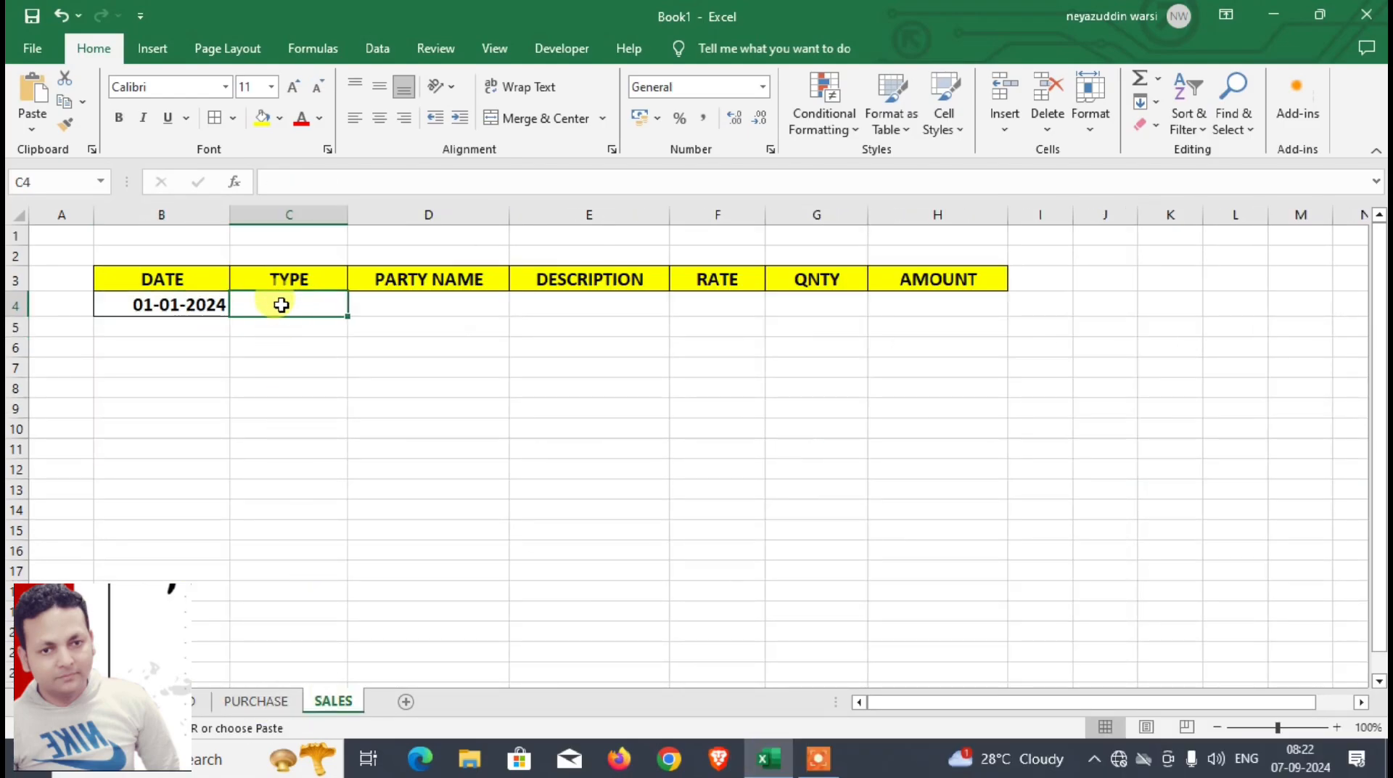
key(ctrl+alt+v)
key(f)
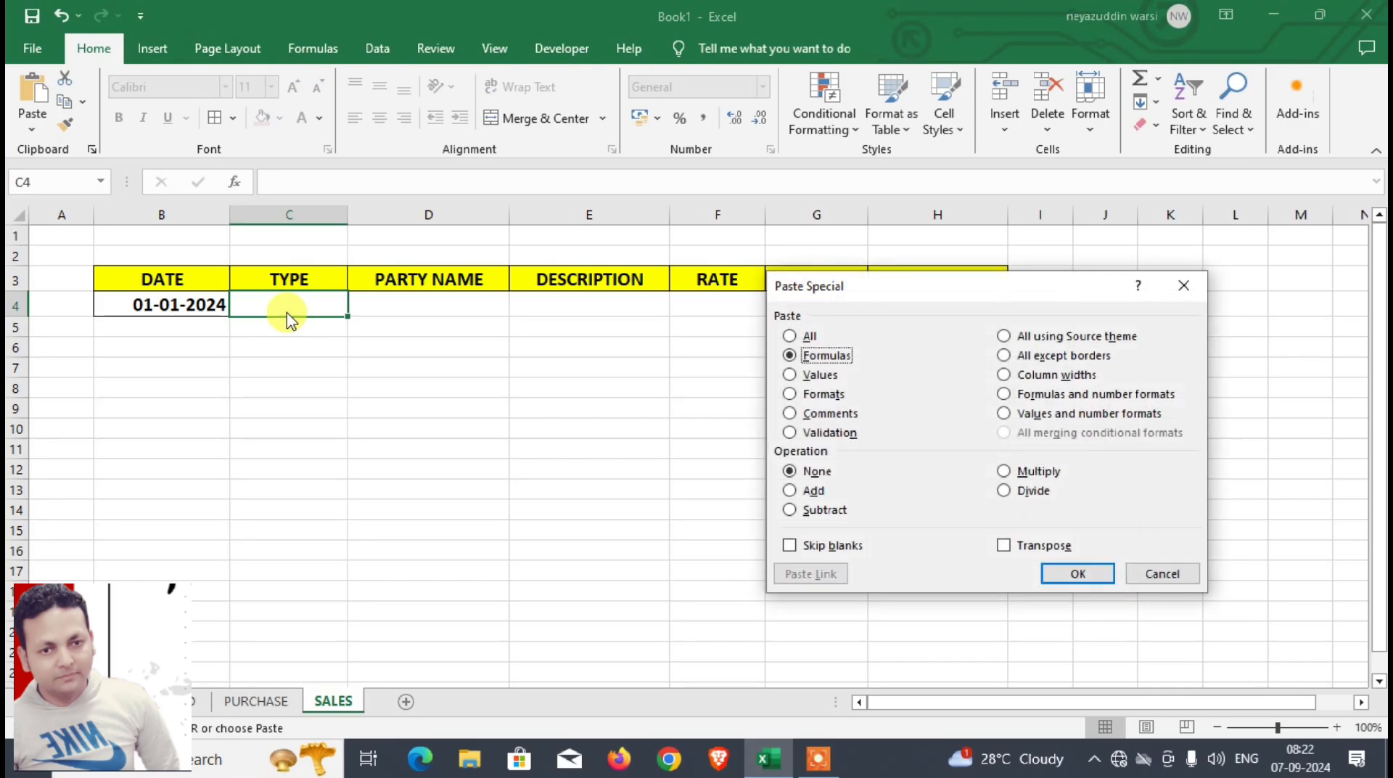
key(Return)
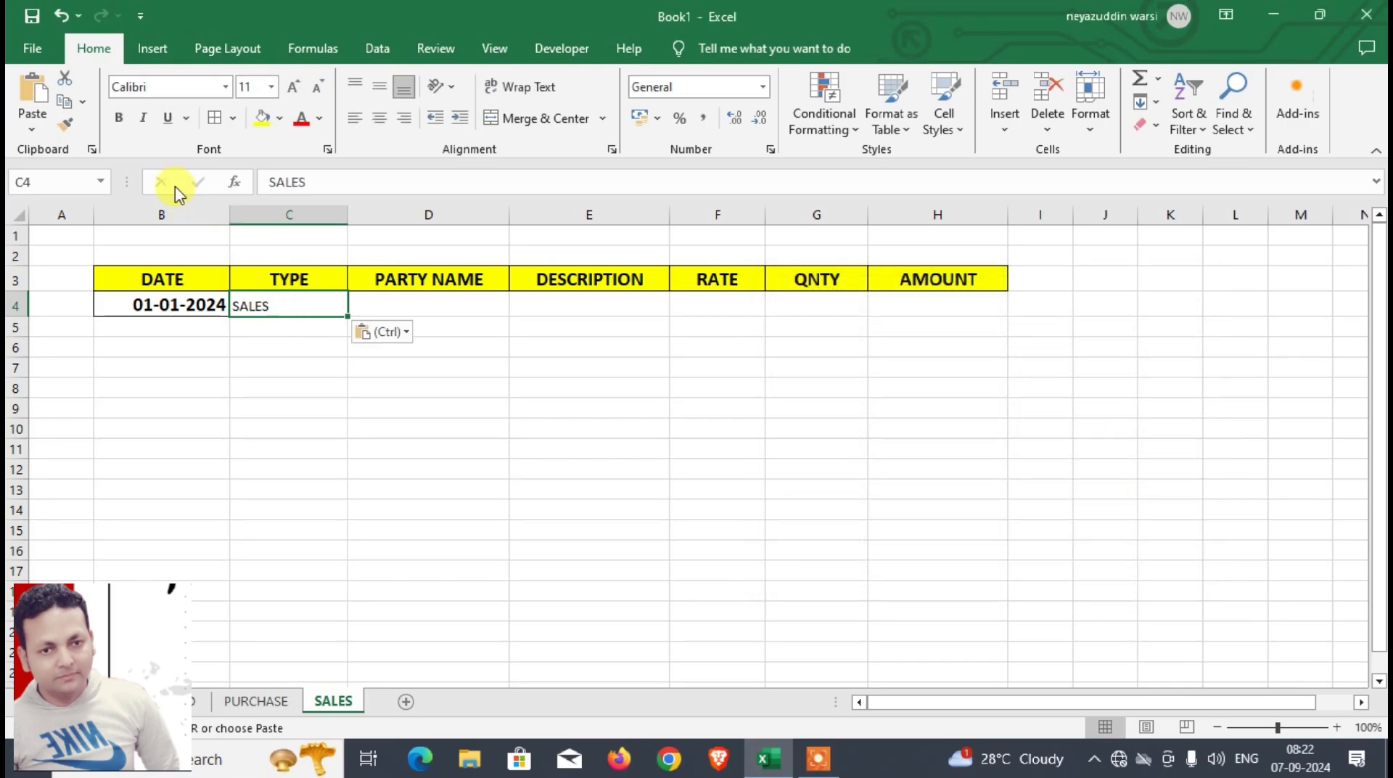
key(Escape)
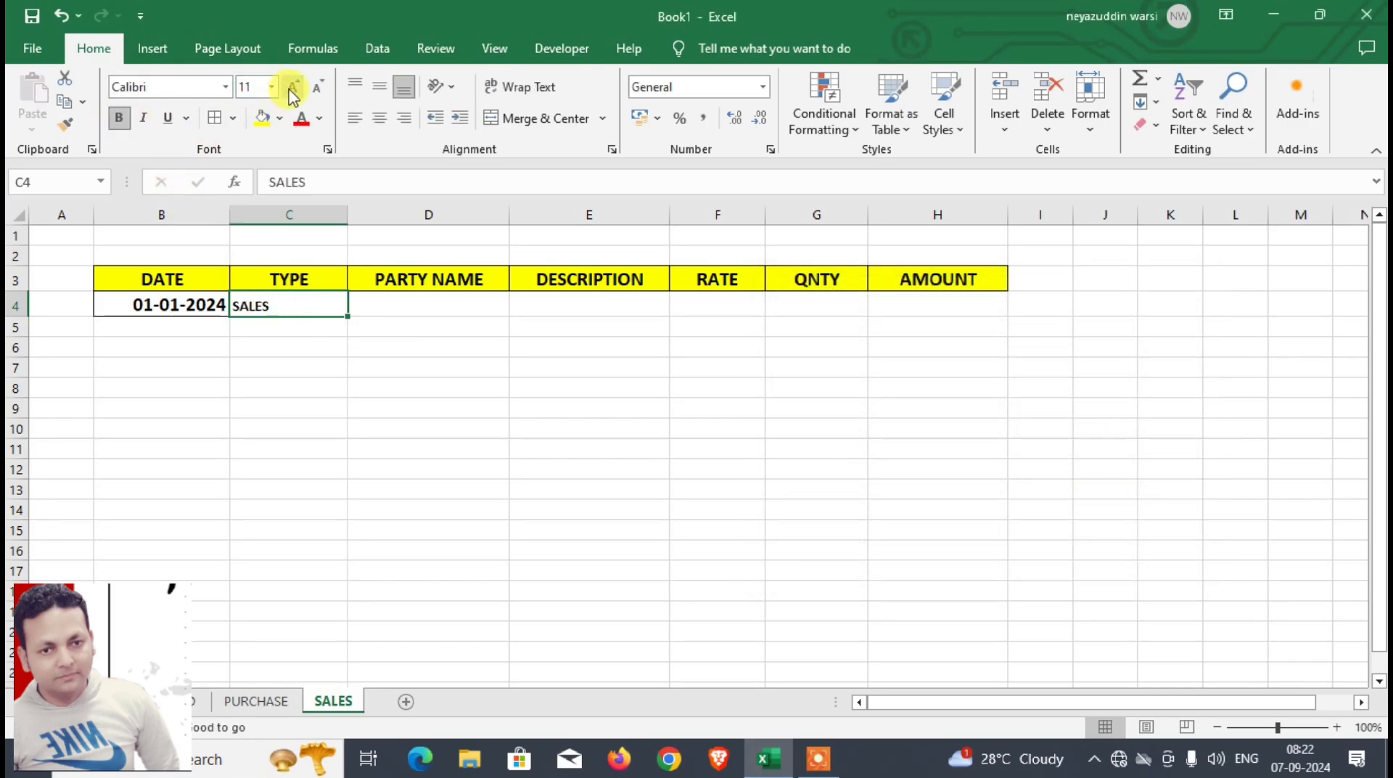
click(292, 89)
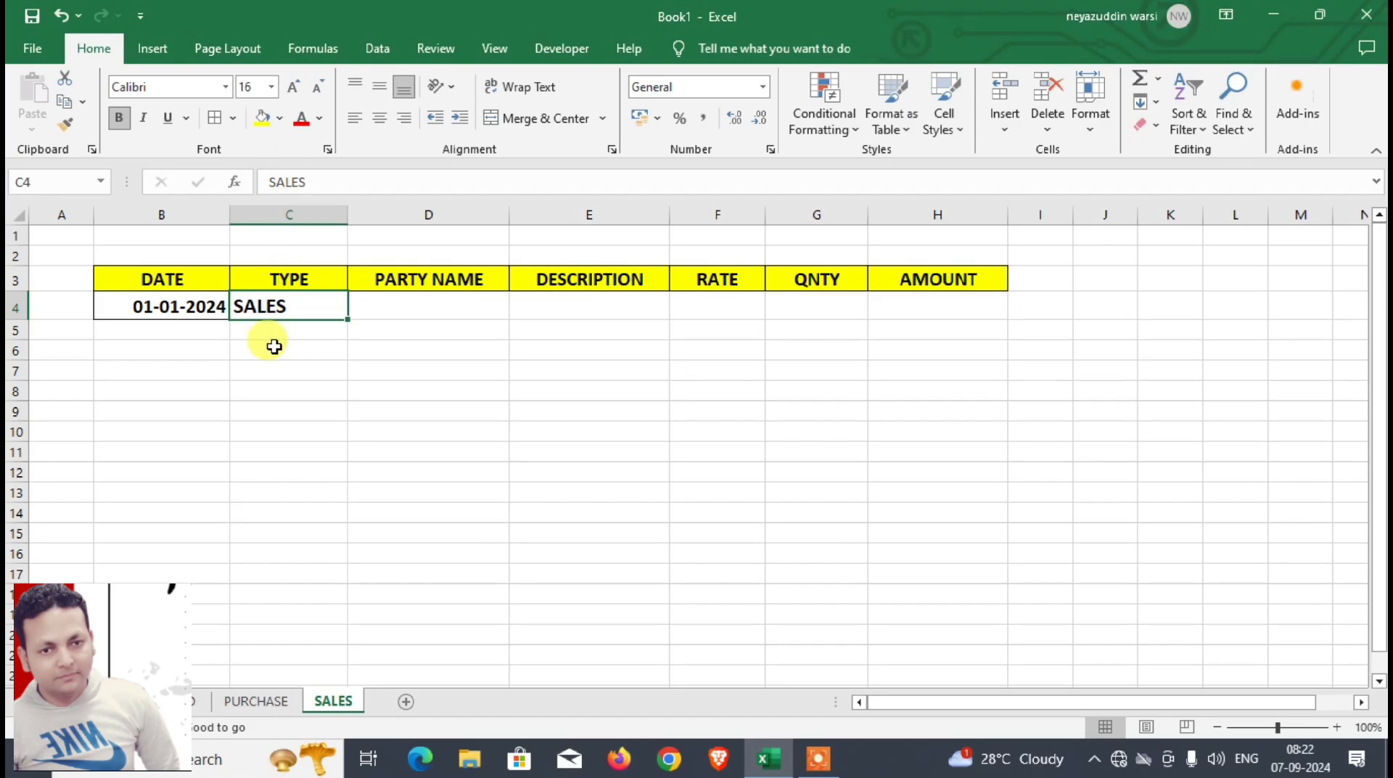
Step: Copy the party name from D6 of DASHBOARD into D4 of the SALES sheet
click(178, 701)
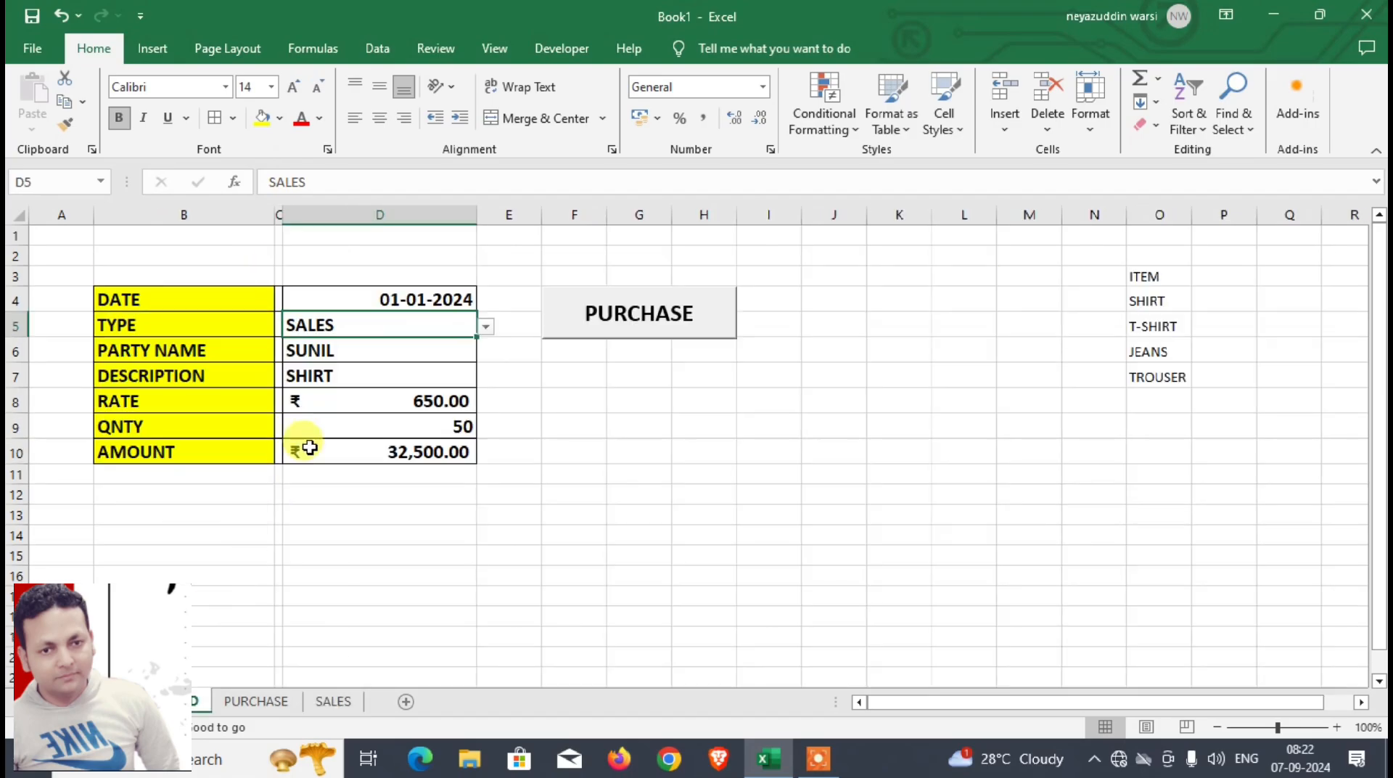
click(357, 354)
key(ctrl+c)
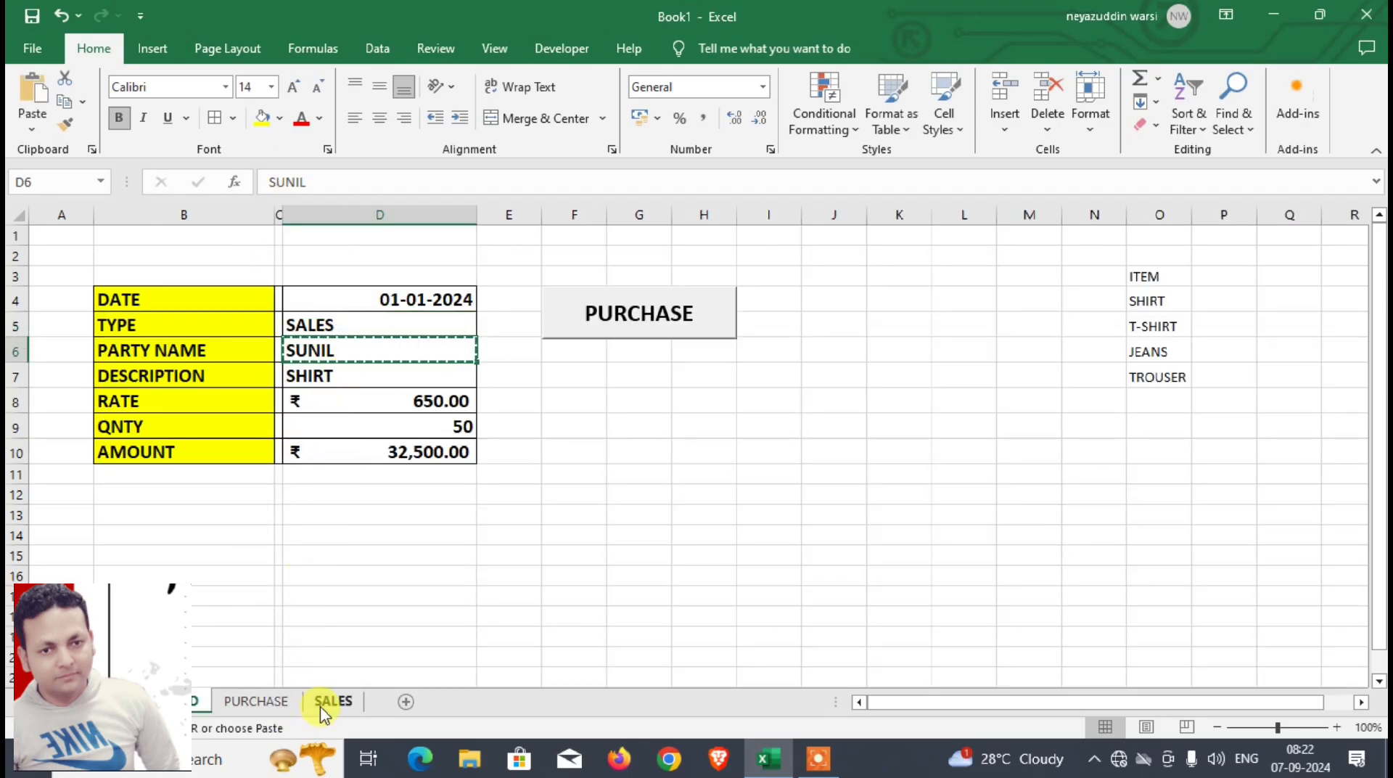
click(331, 701)
click(415, 310)
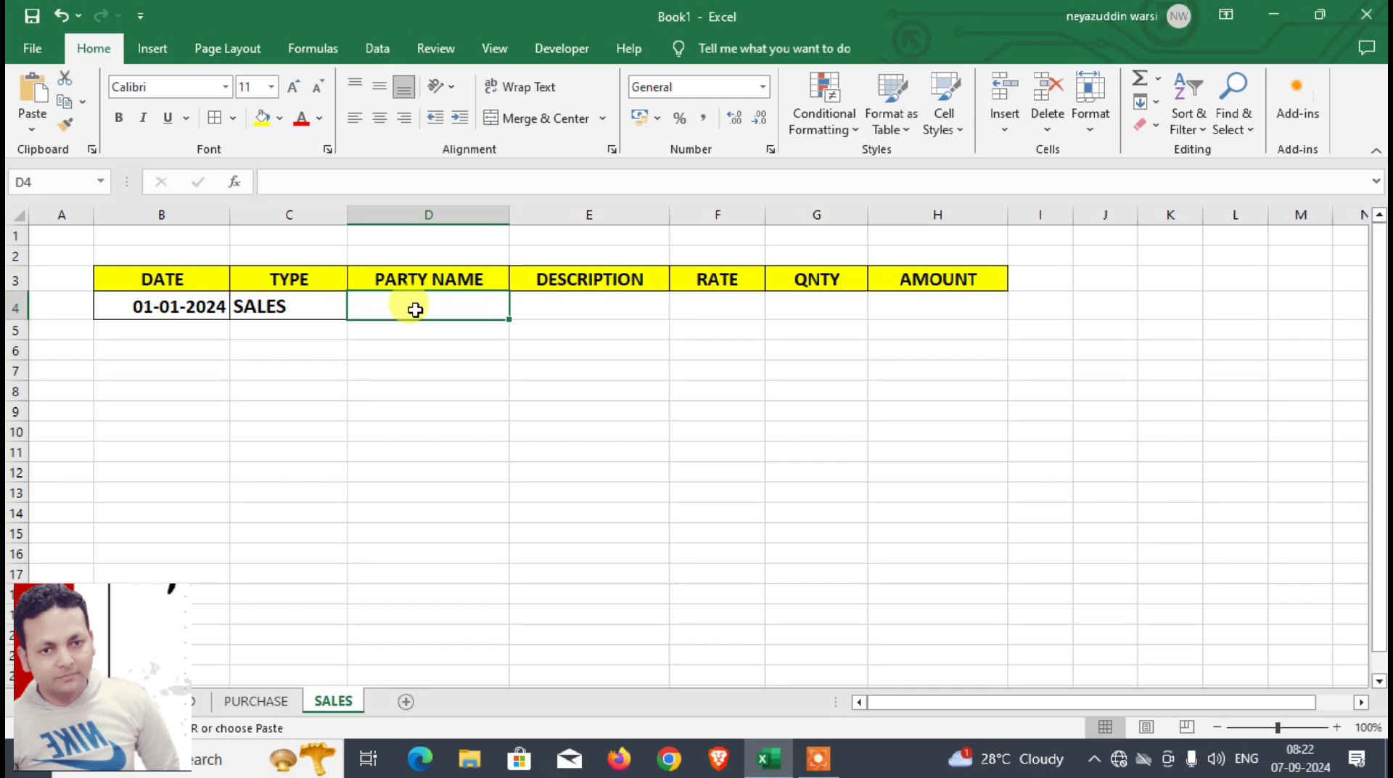
key(ctrl+v)
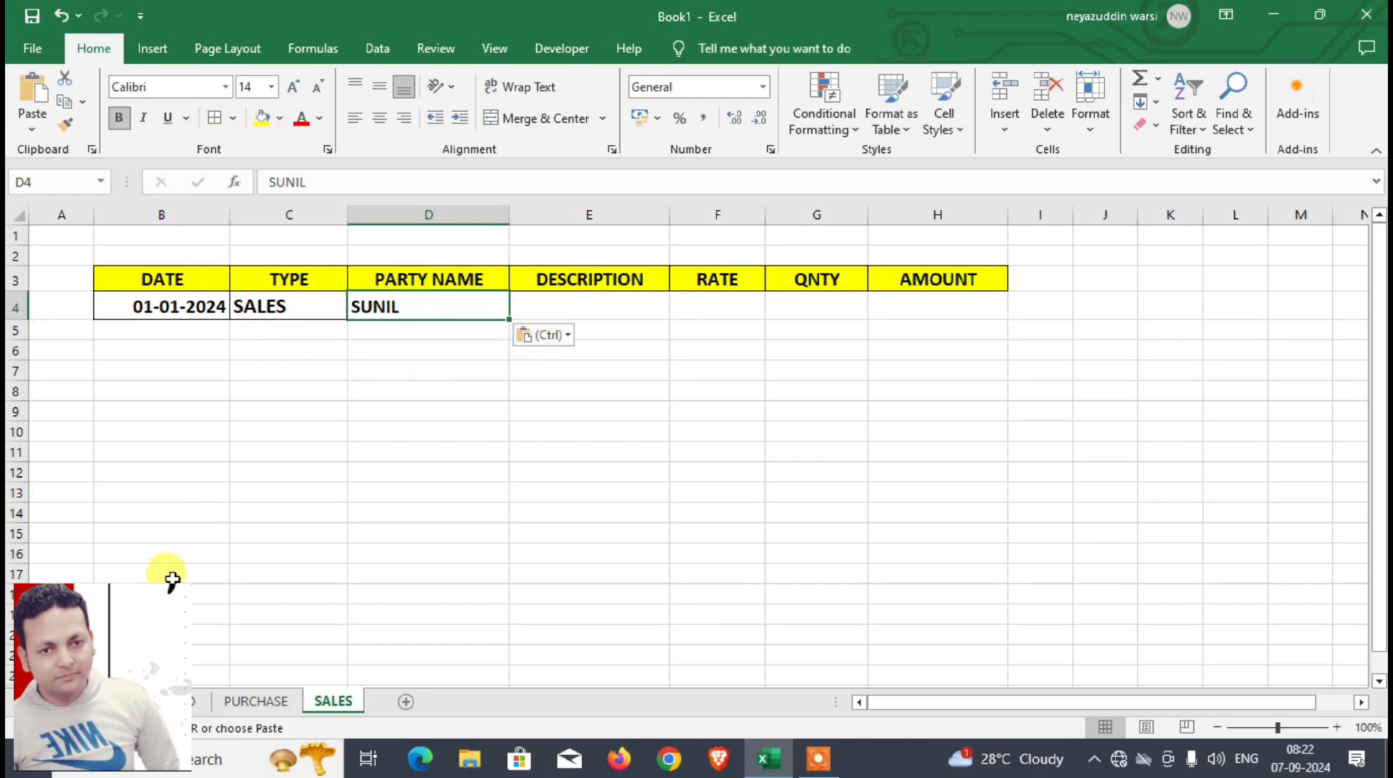
Step: Copy the description from DASHBOARD D7 into E4 of SALES without its formatting, and format it bold at size 16
click(177, 702)
click(370, 376)
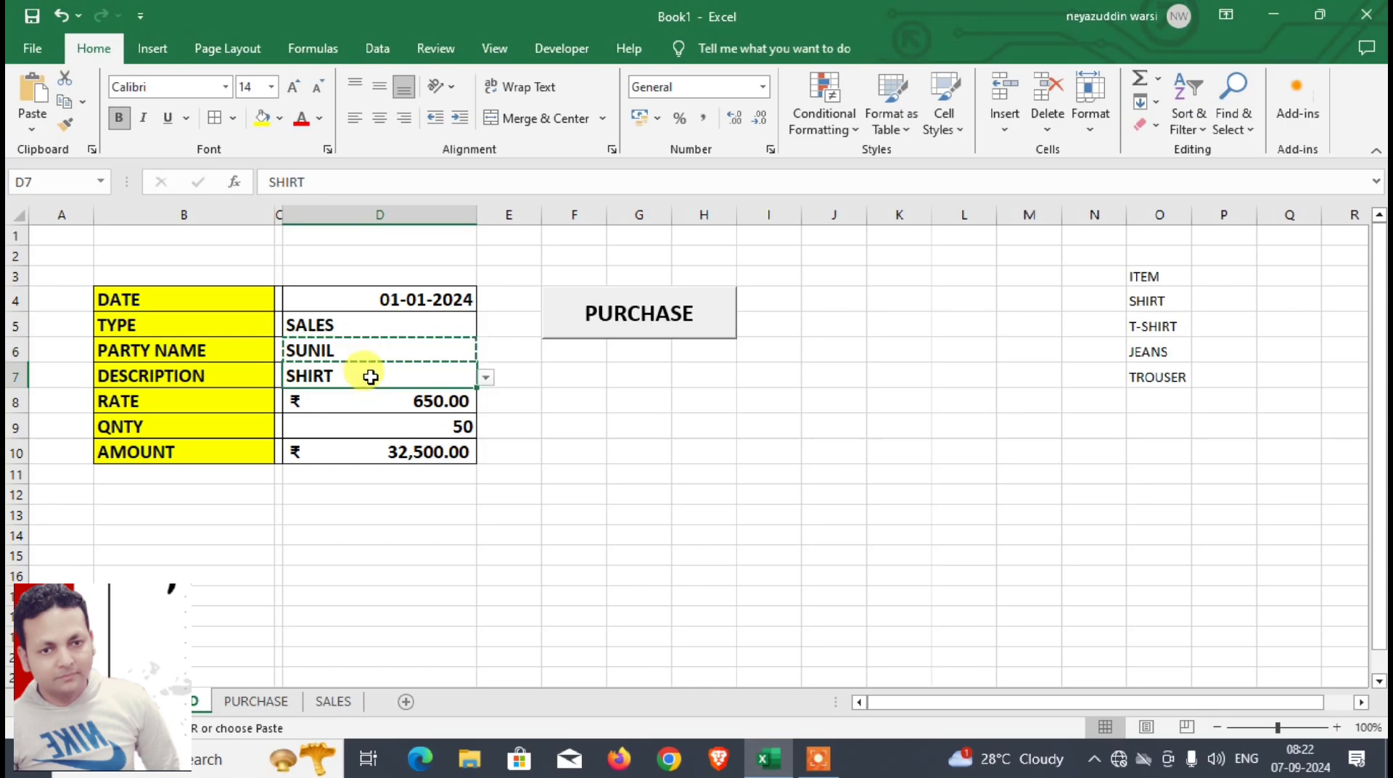
key(ctrl+c)
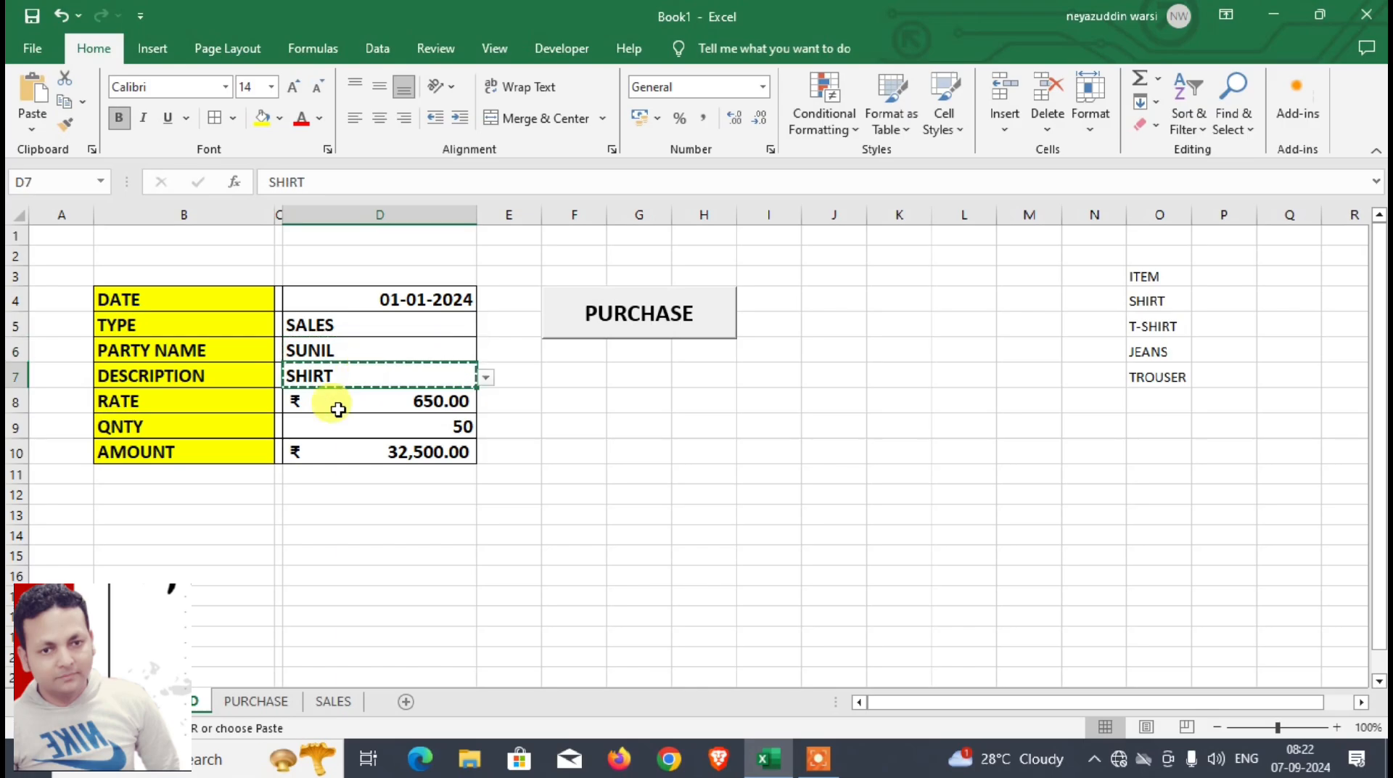
click(333, 701)
click(533, 305)
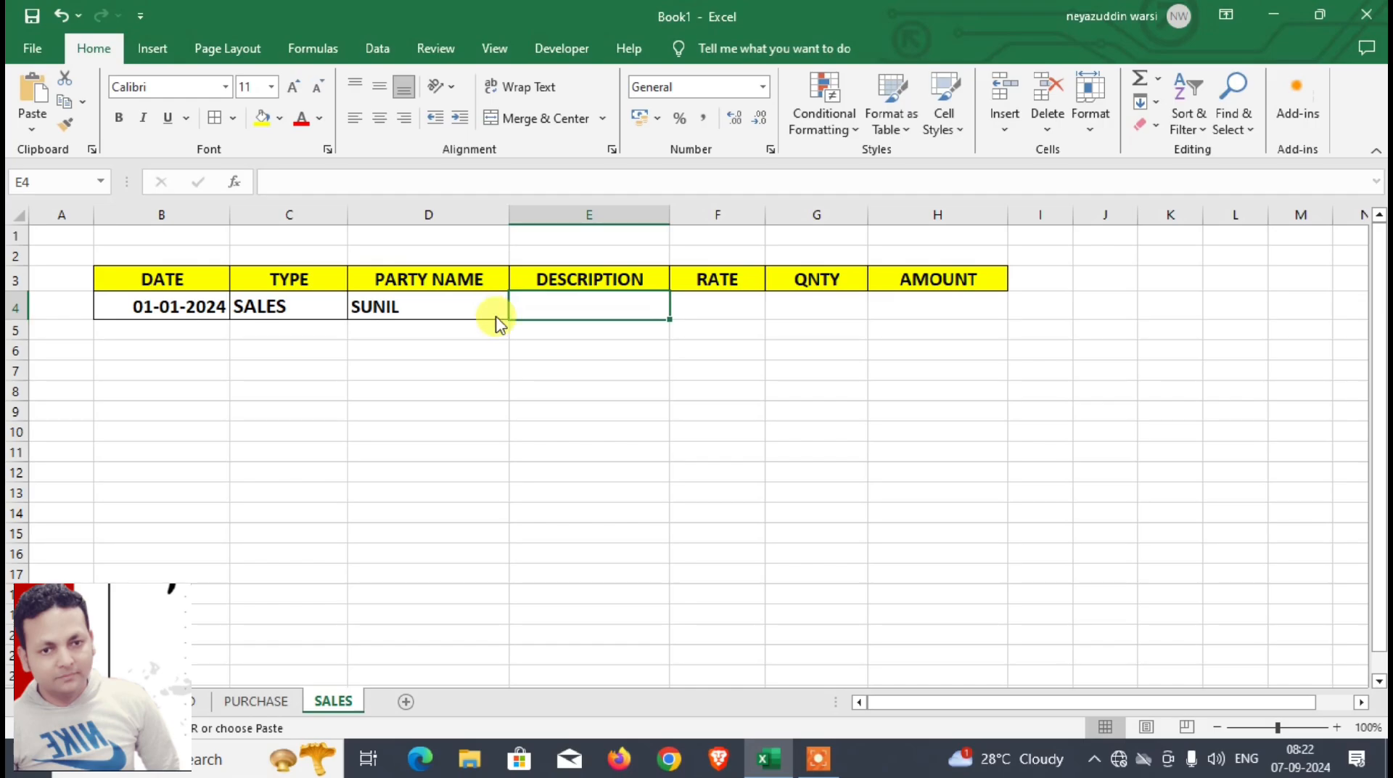
key(ctrl+alt+v)
key(Return)
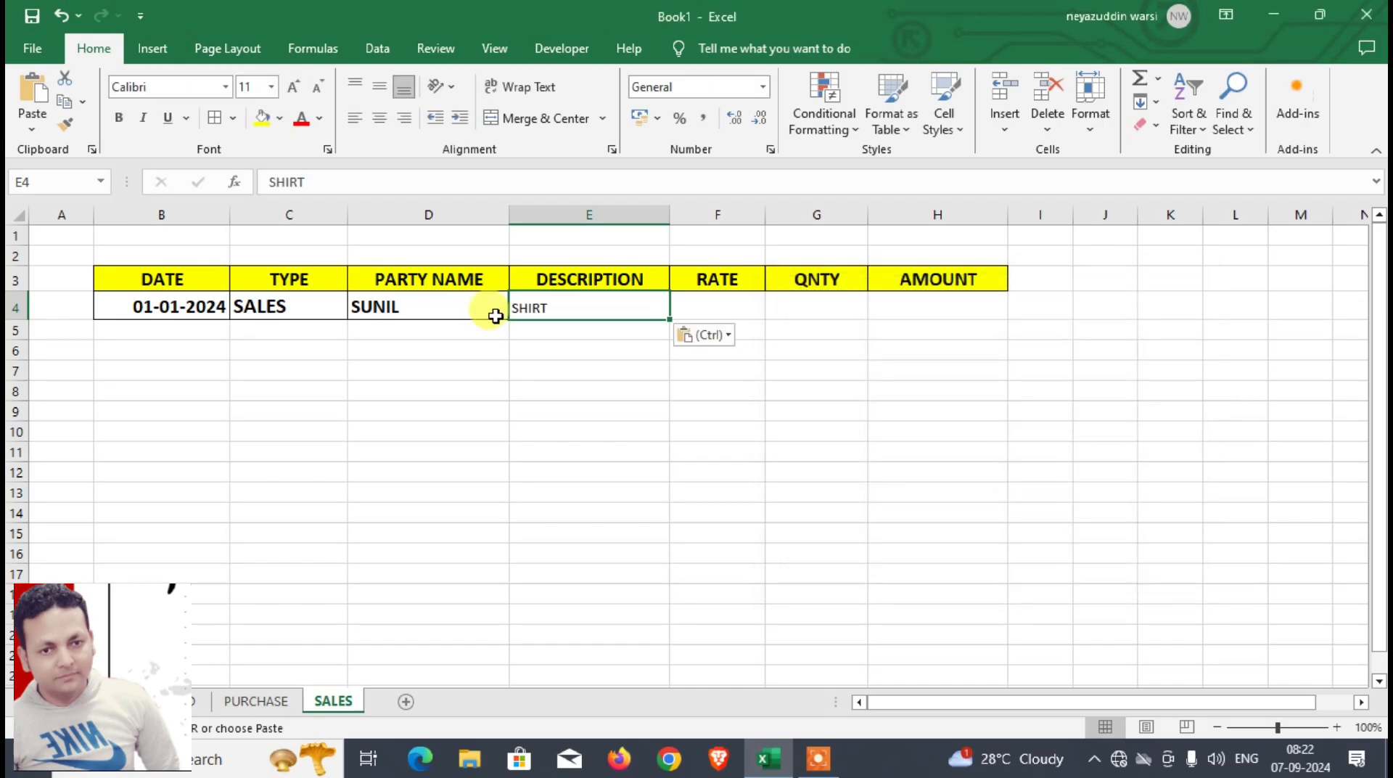
click(122, 120)
click(298, 88)
click(298, 88)
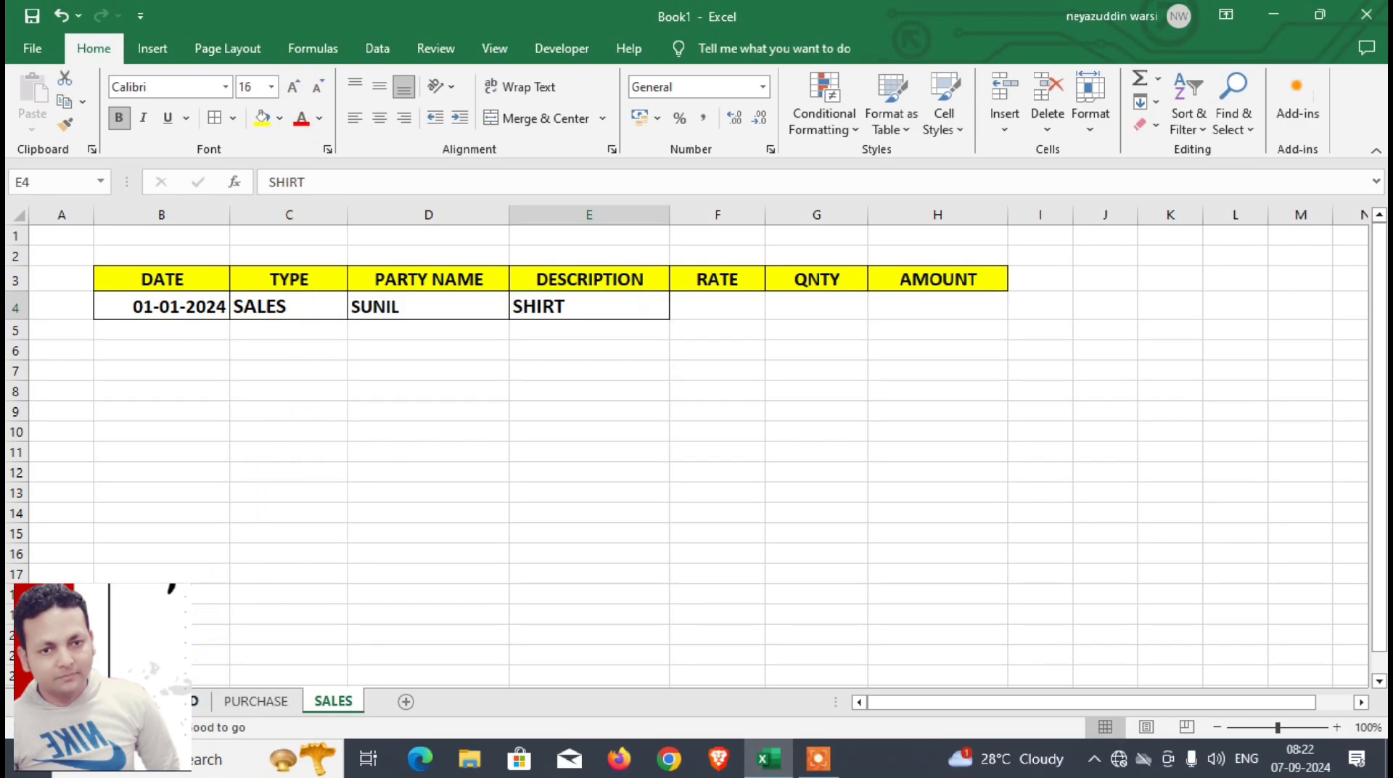
Step: Copy the rate from D8 of DASHBOARD into F4 of the SALES sheet
click(197, 700)
click(363, 407)
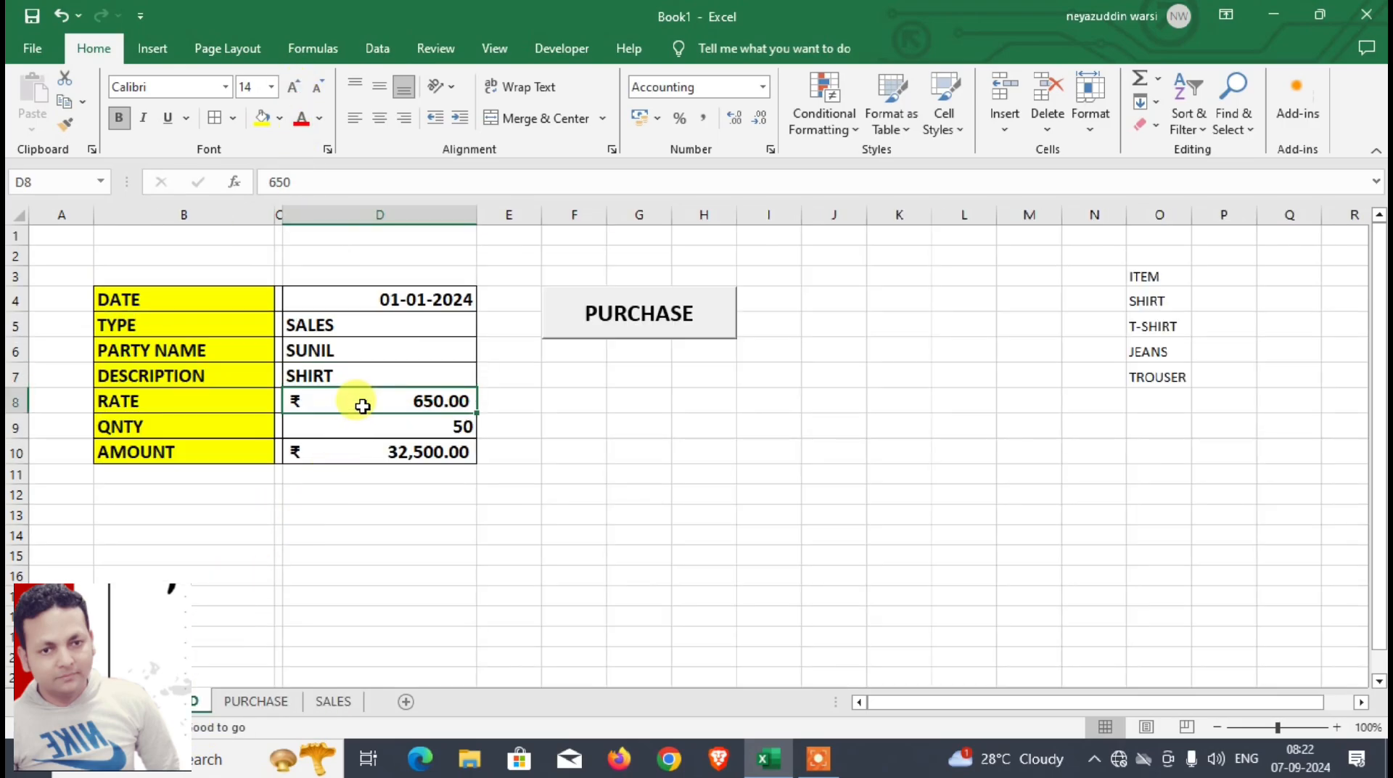
click(327, 701)
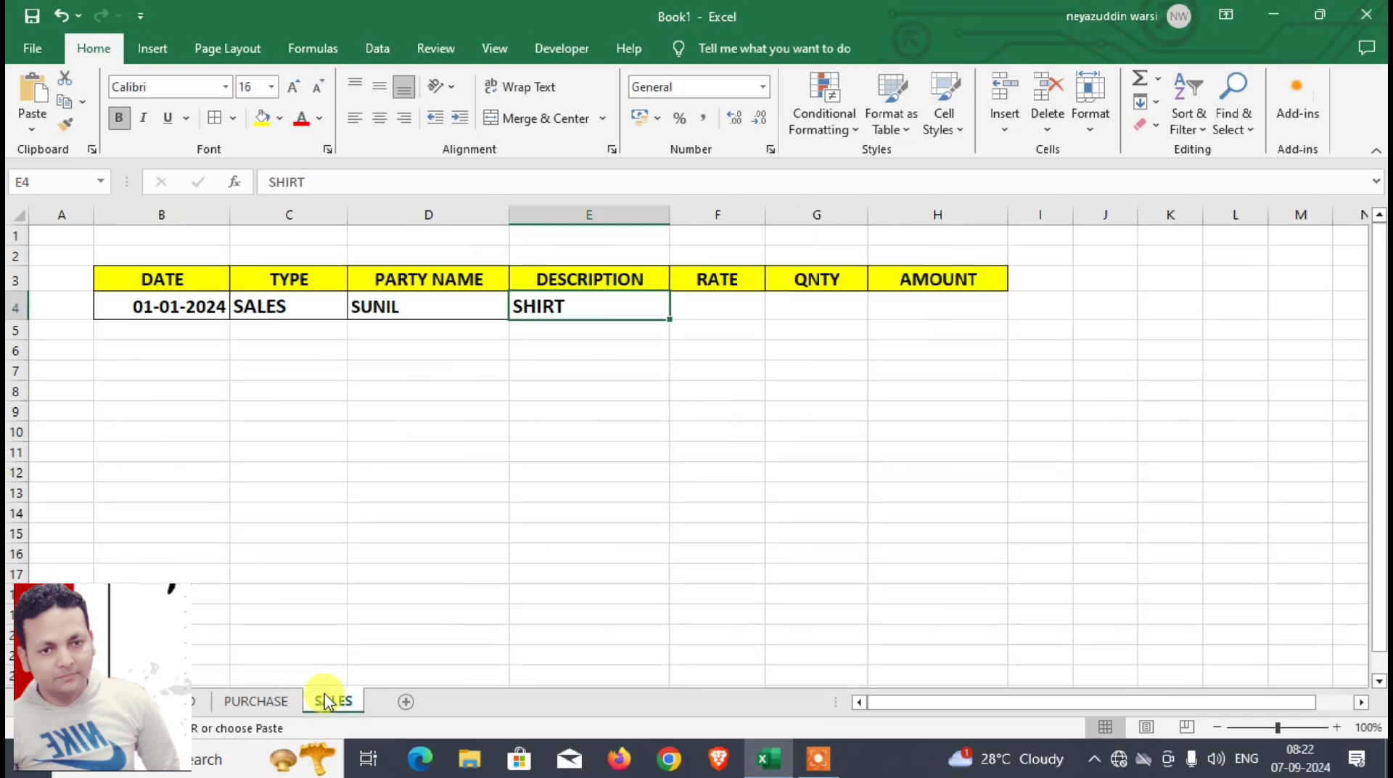
click(735, 302)
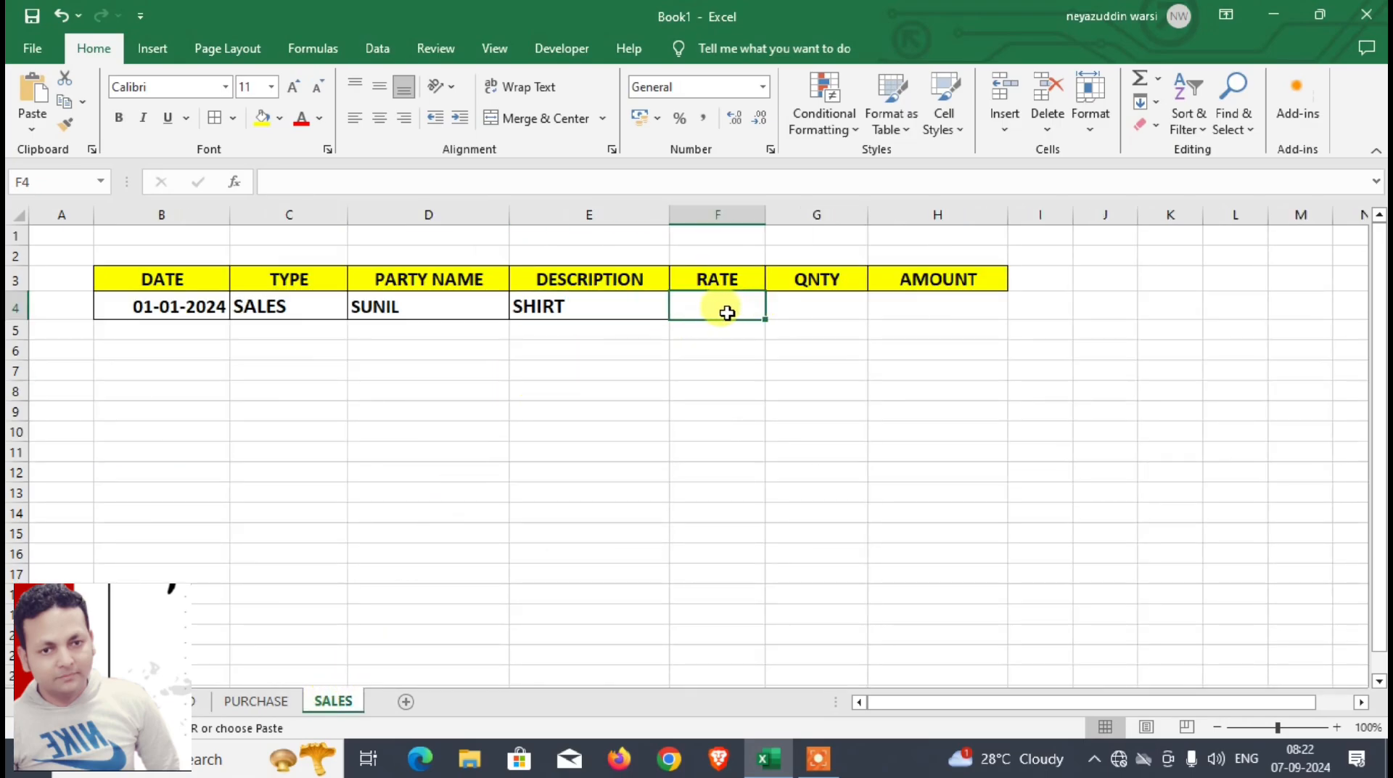
key(ctrl+v)
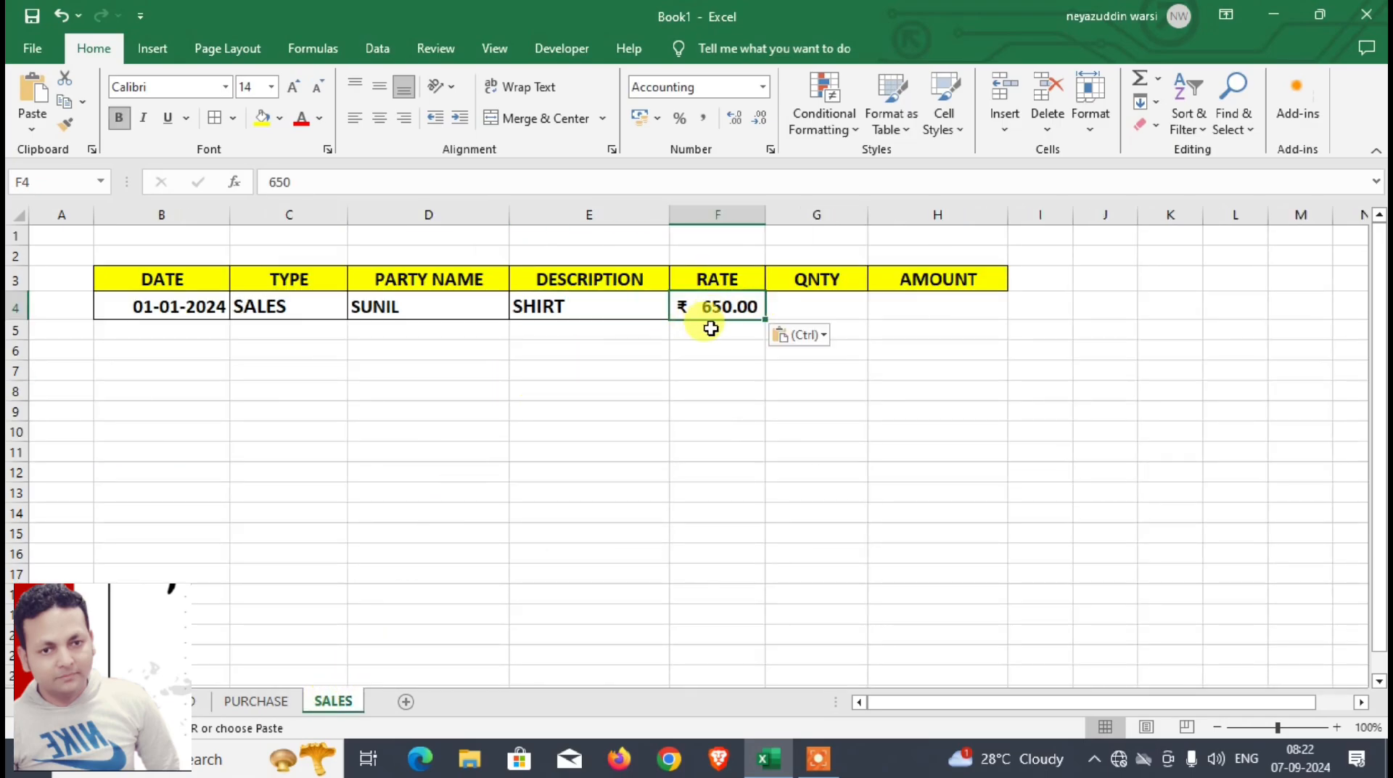
Step: Copy the quantity from D9 of DASHBOARD into G4 of the SALES sheet
click(184, 701)
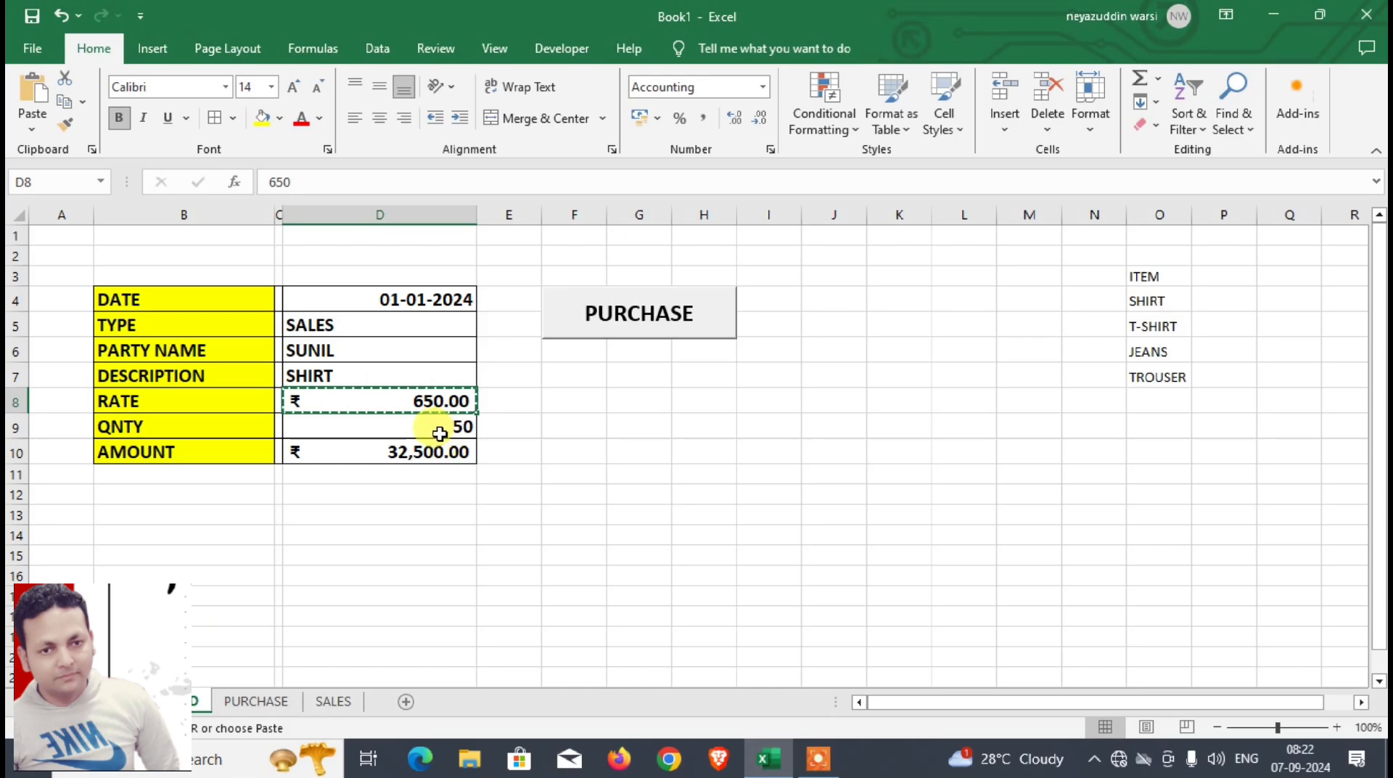
click(440, 433)
key(ctrl+c)
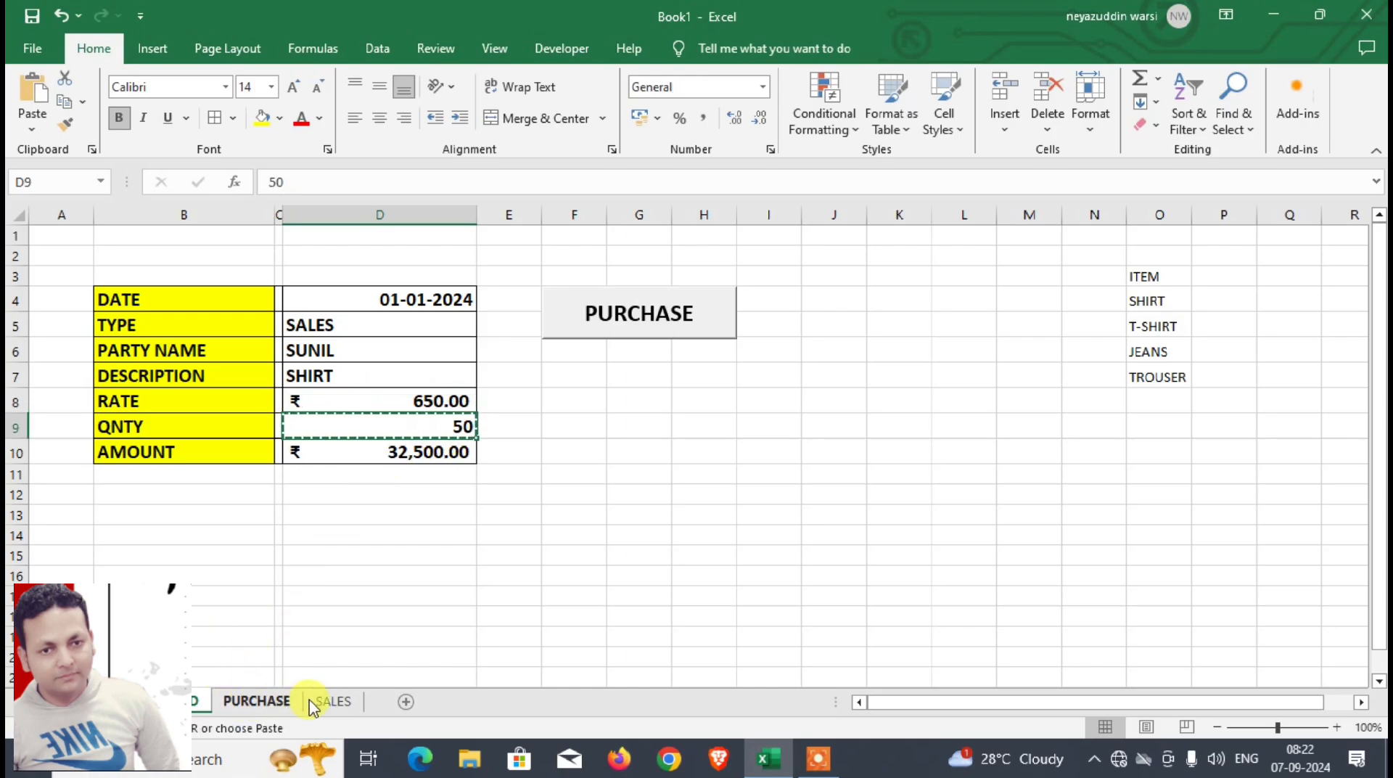
click(330, 702)
click(834, 312)
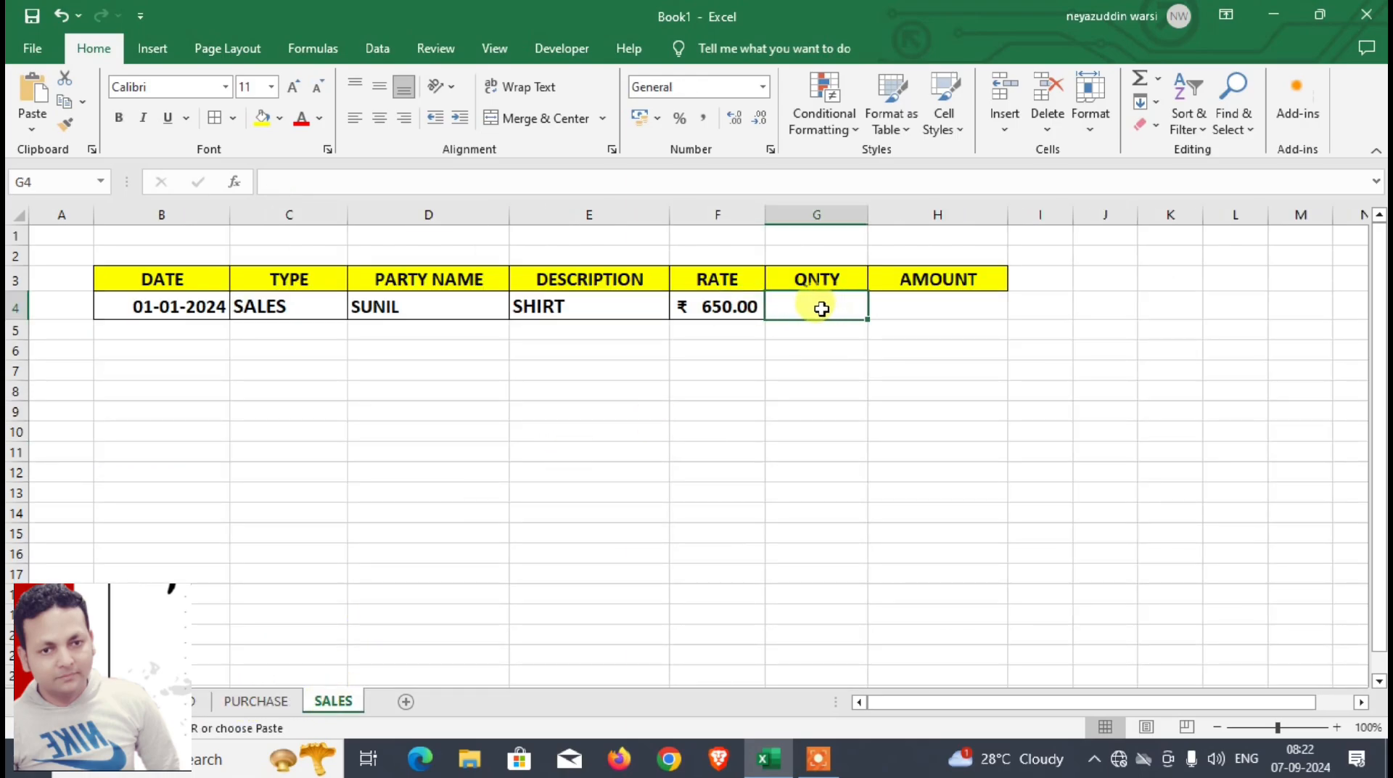
key(ctrl+v)
Step: Copy the amount from DASHBOARD D10 and paste it into H4 of SALES as values only
click(198, 701)
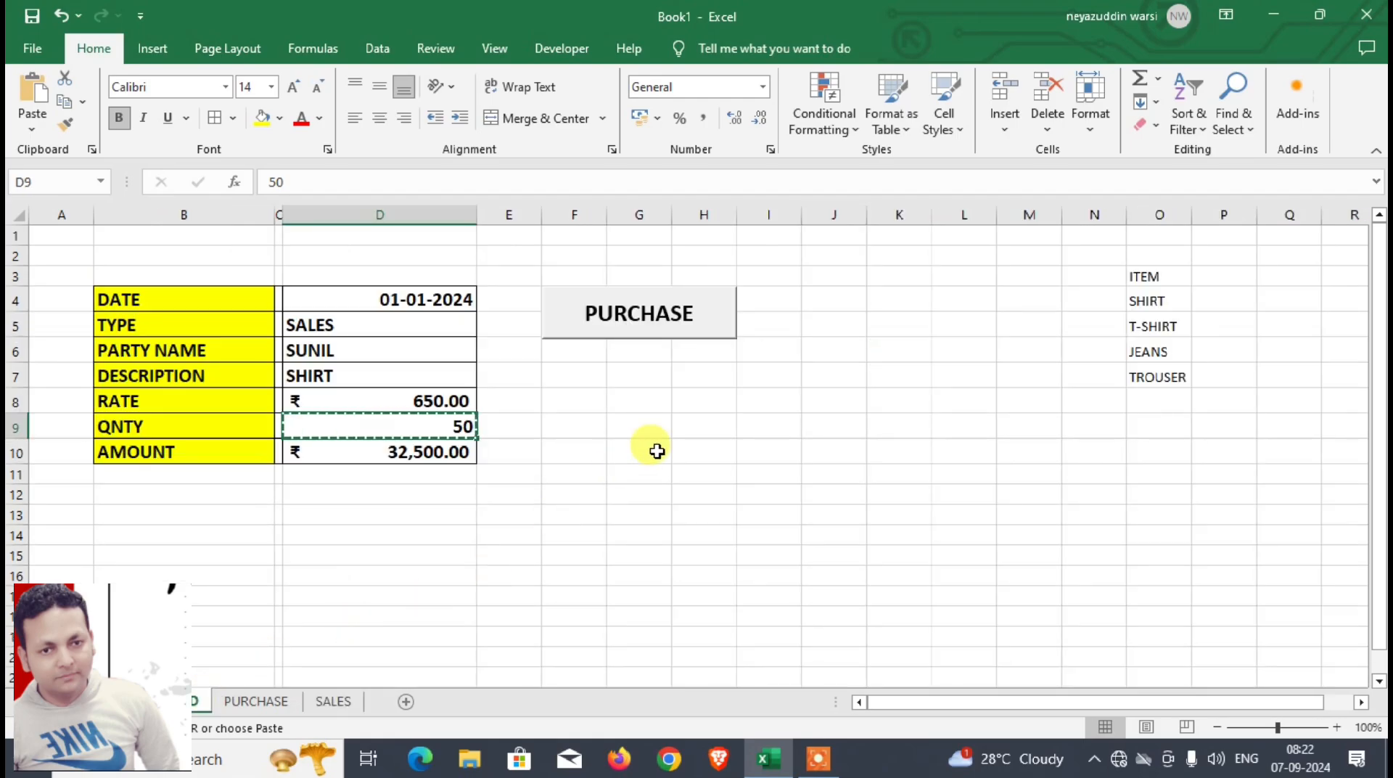
click(435, 451)
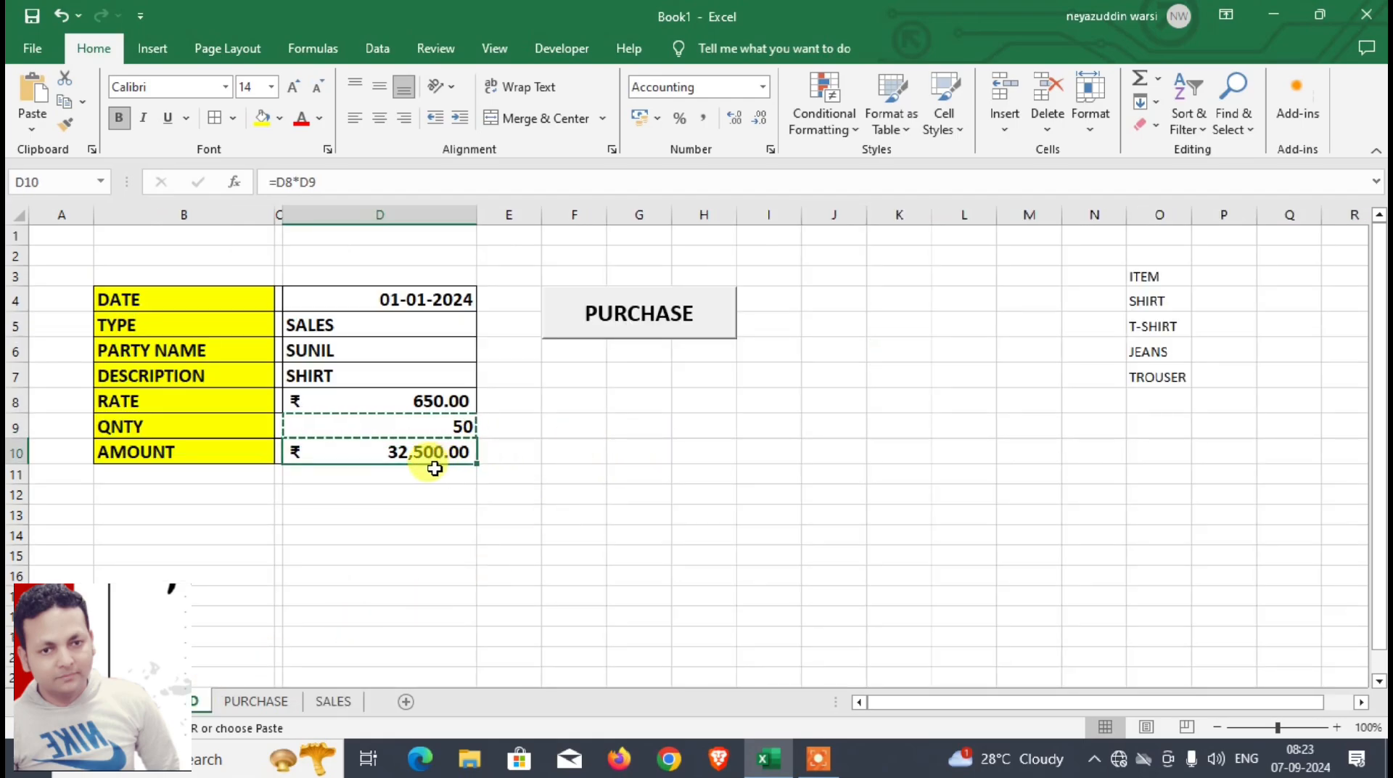
click(333, 701)
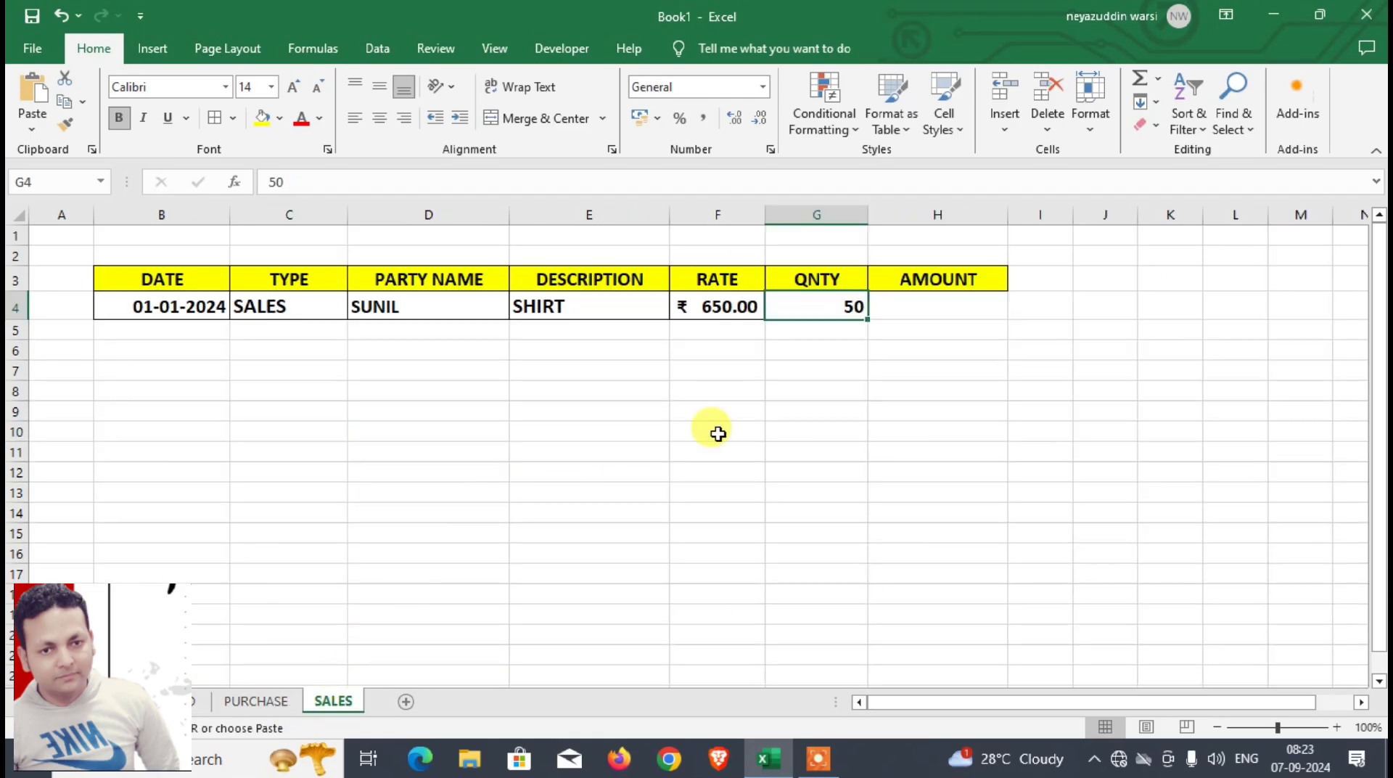
click(923, 309)
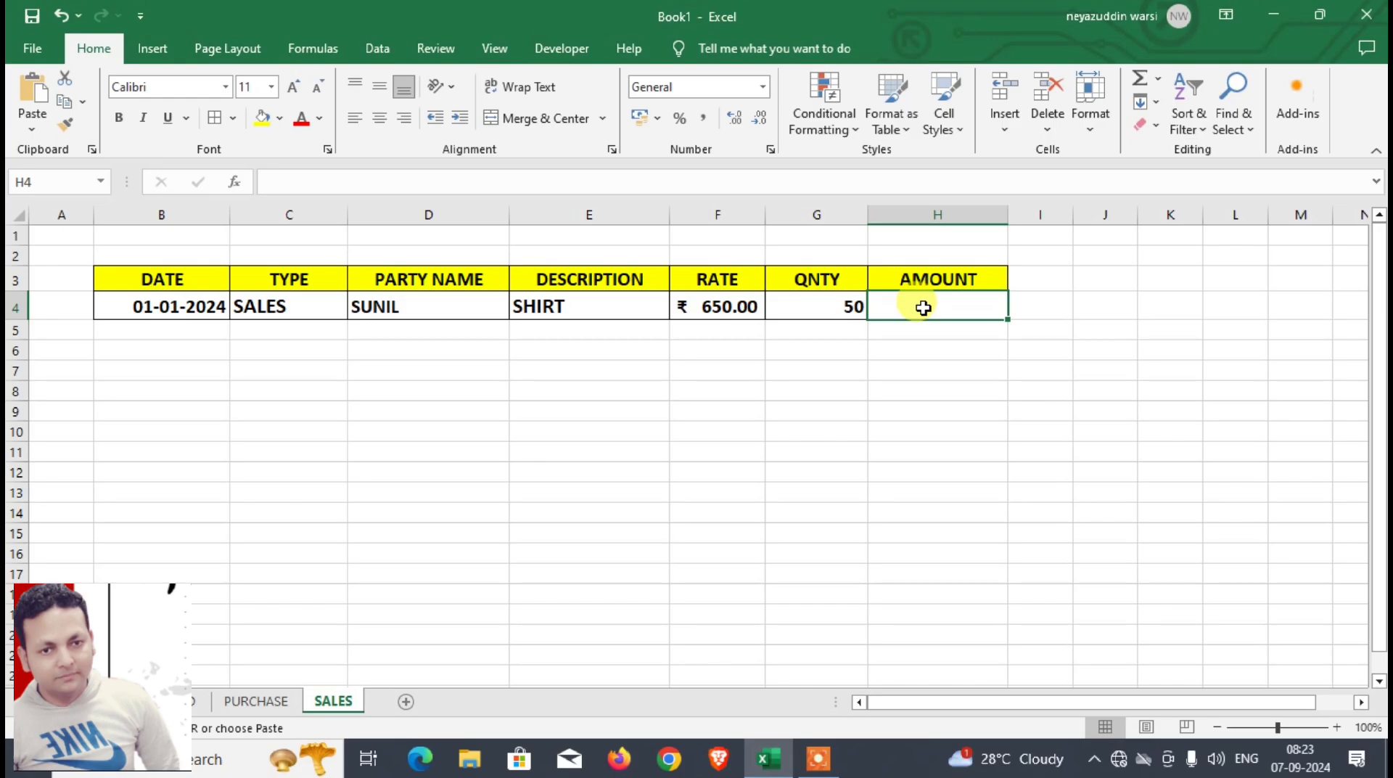
key(ctrl+alt+v)
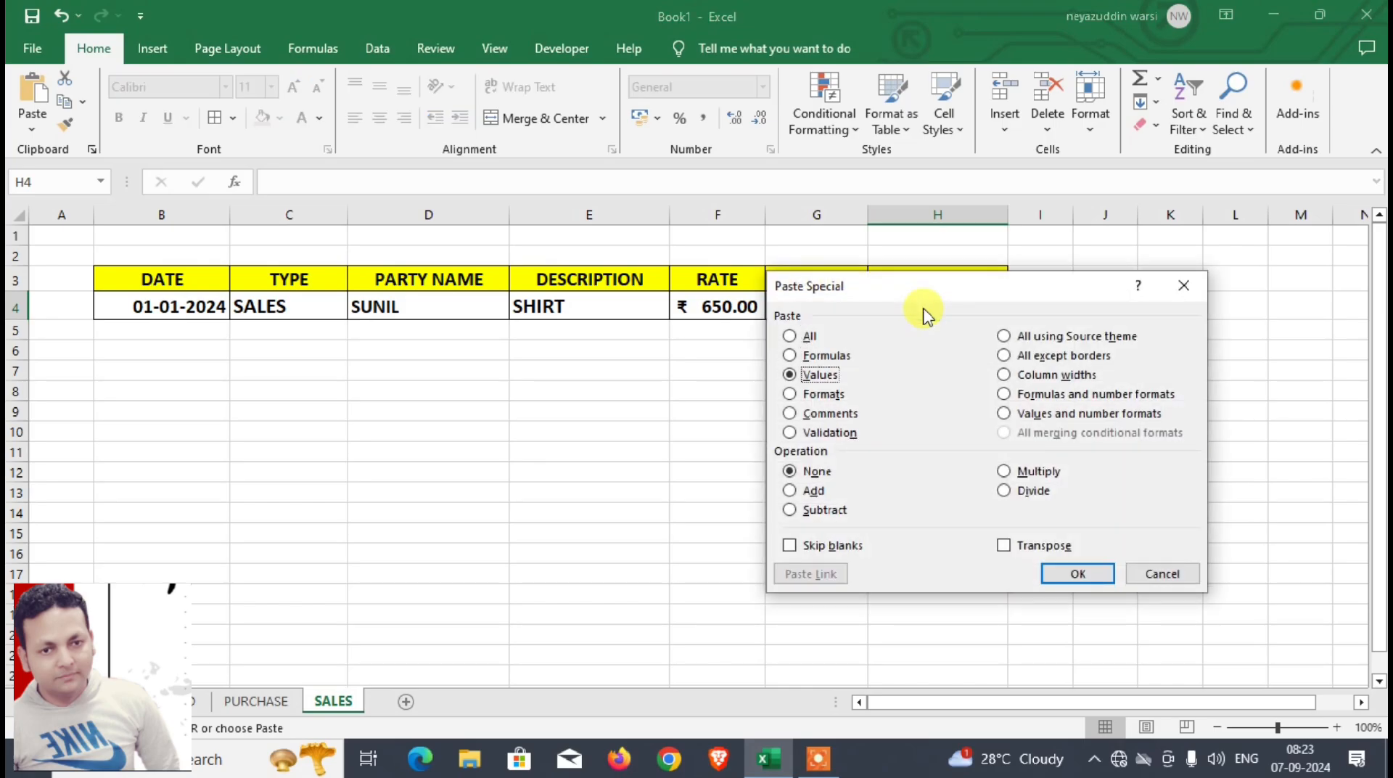
key(Return)
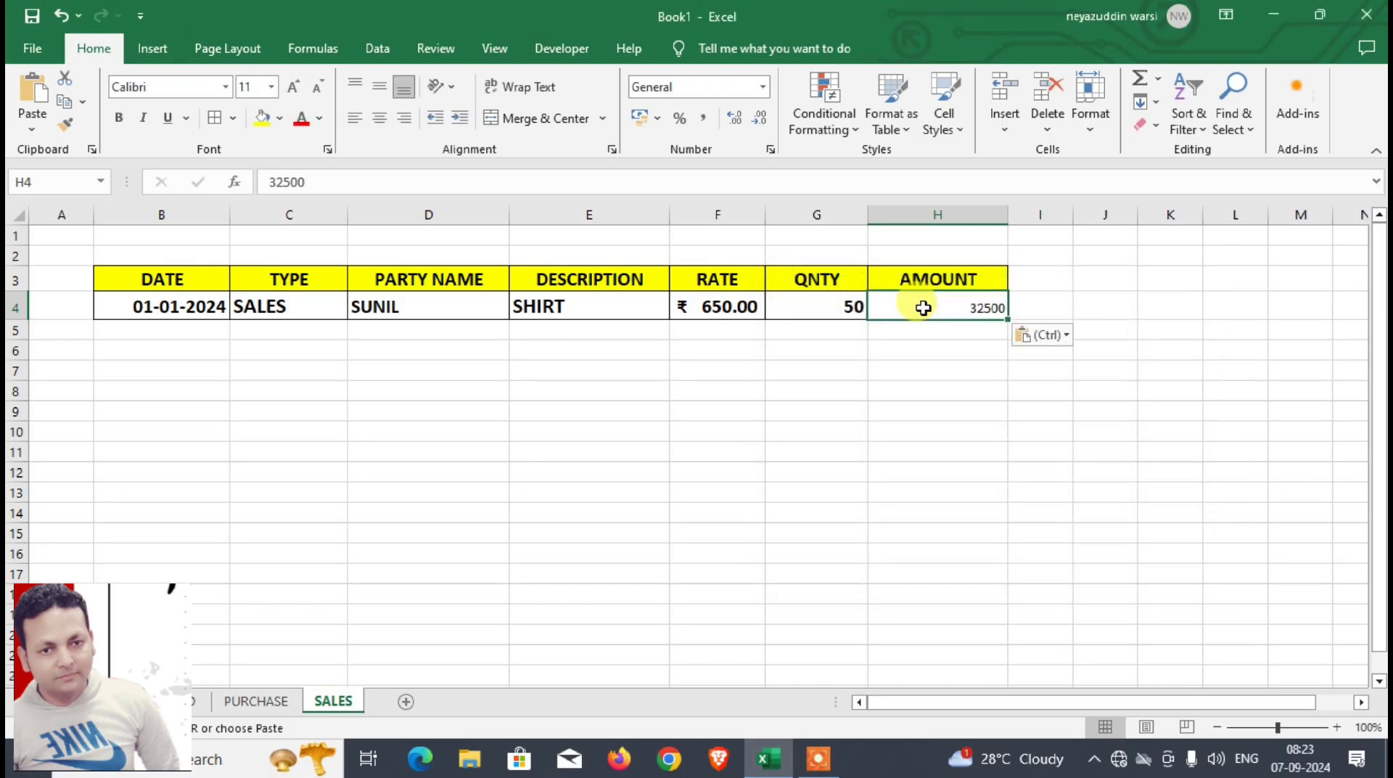
Step: Format the amount in H4 as rupee accounting currency, bold at size 16, and widen column H
click(640, 118)
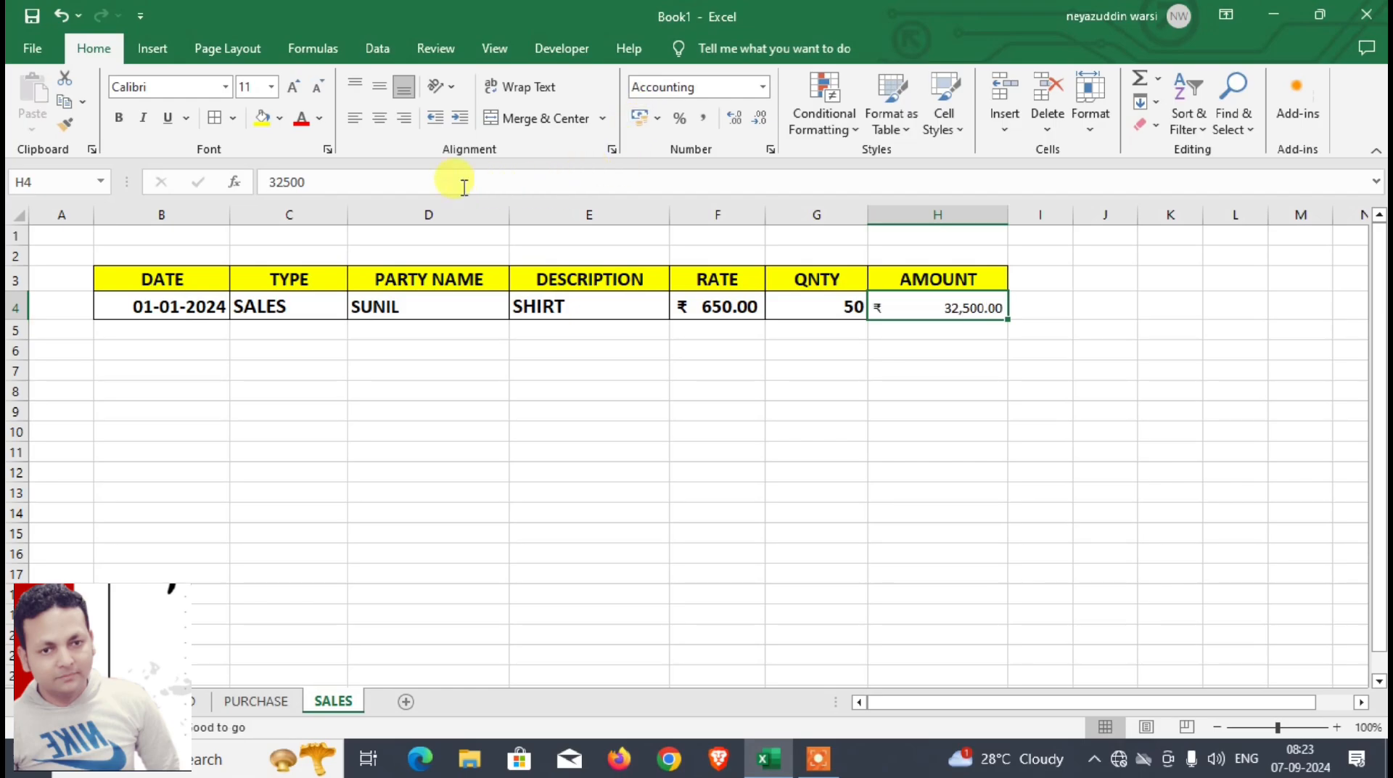
click(294, 87)
click(293, 87)
click(293, 87)
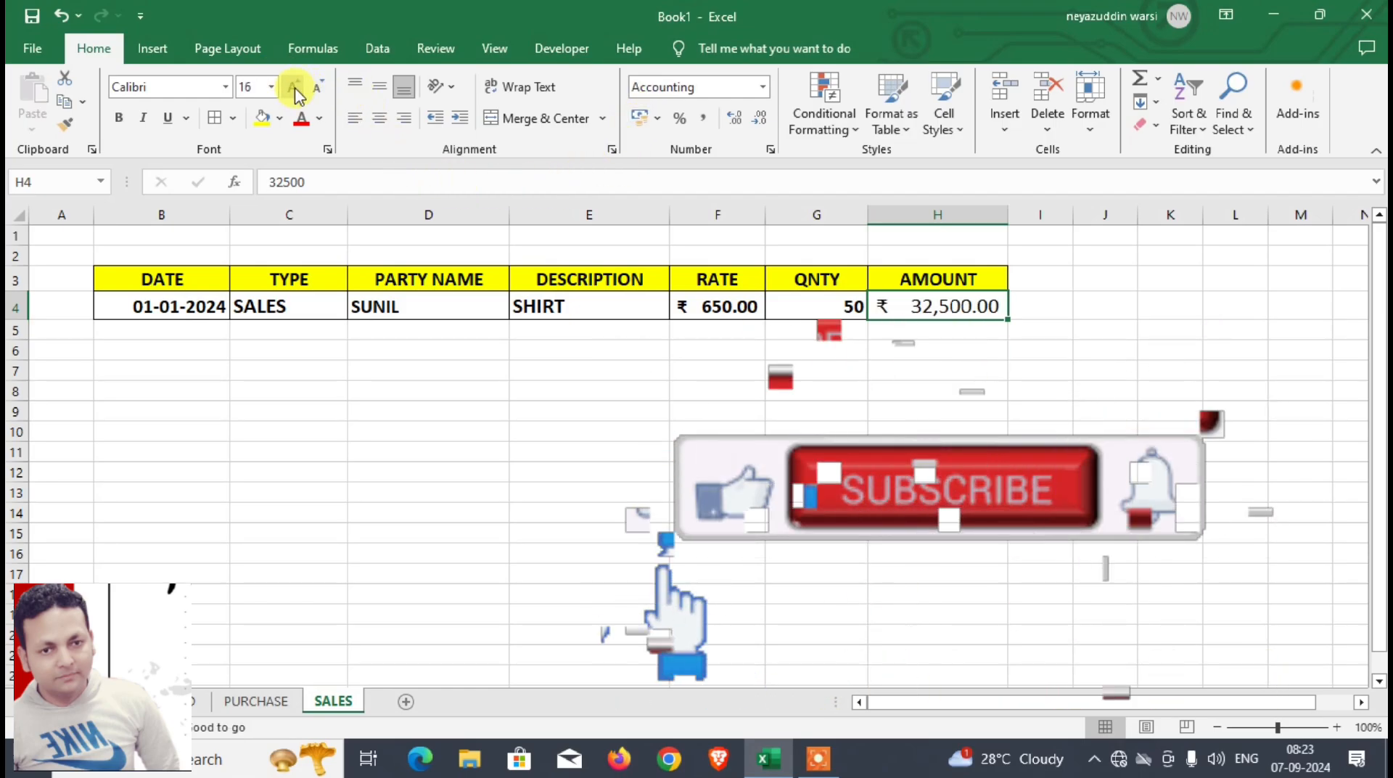
drag(1010, 213, 1061, 214)
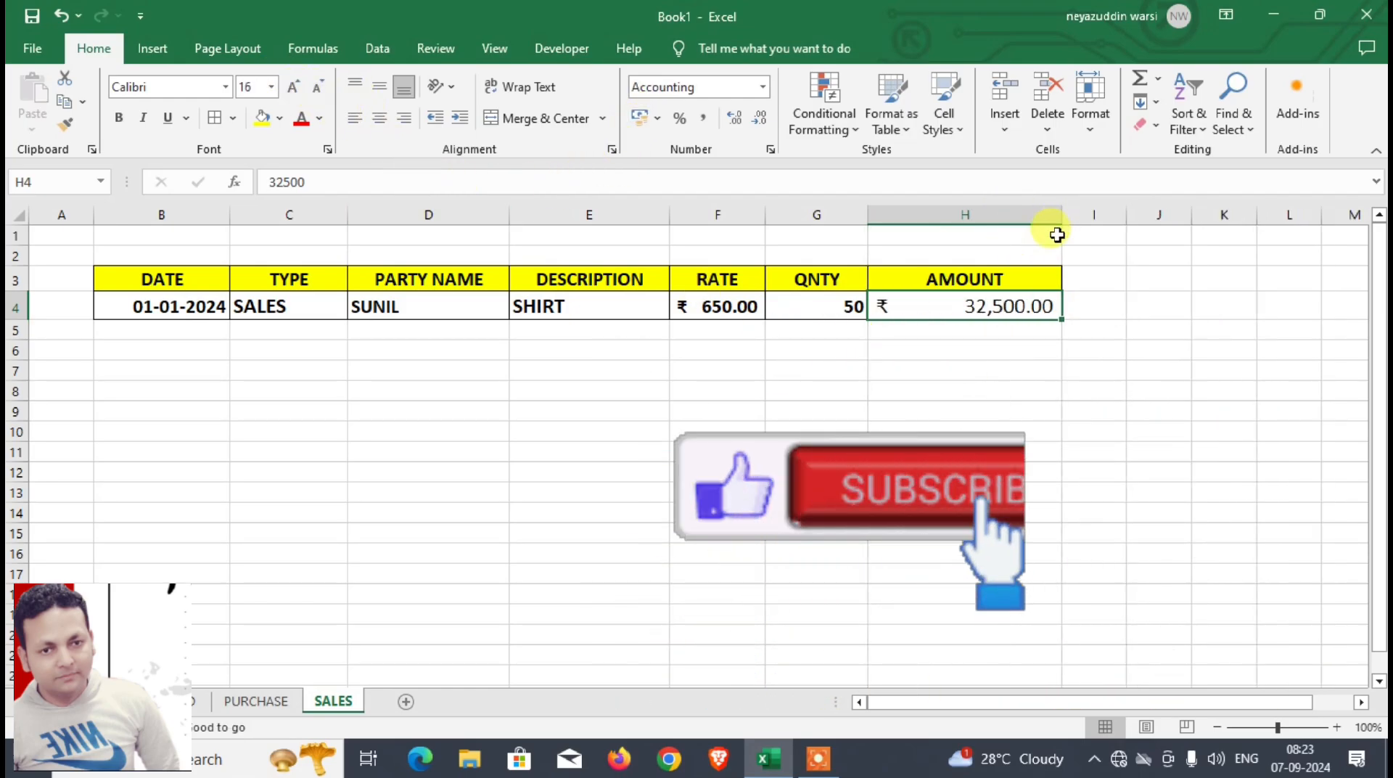
click(120, 118)
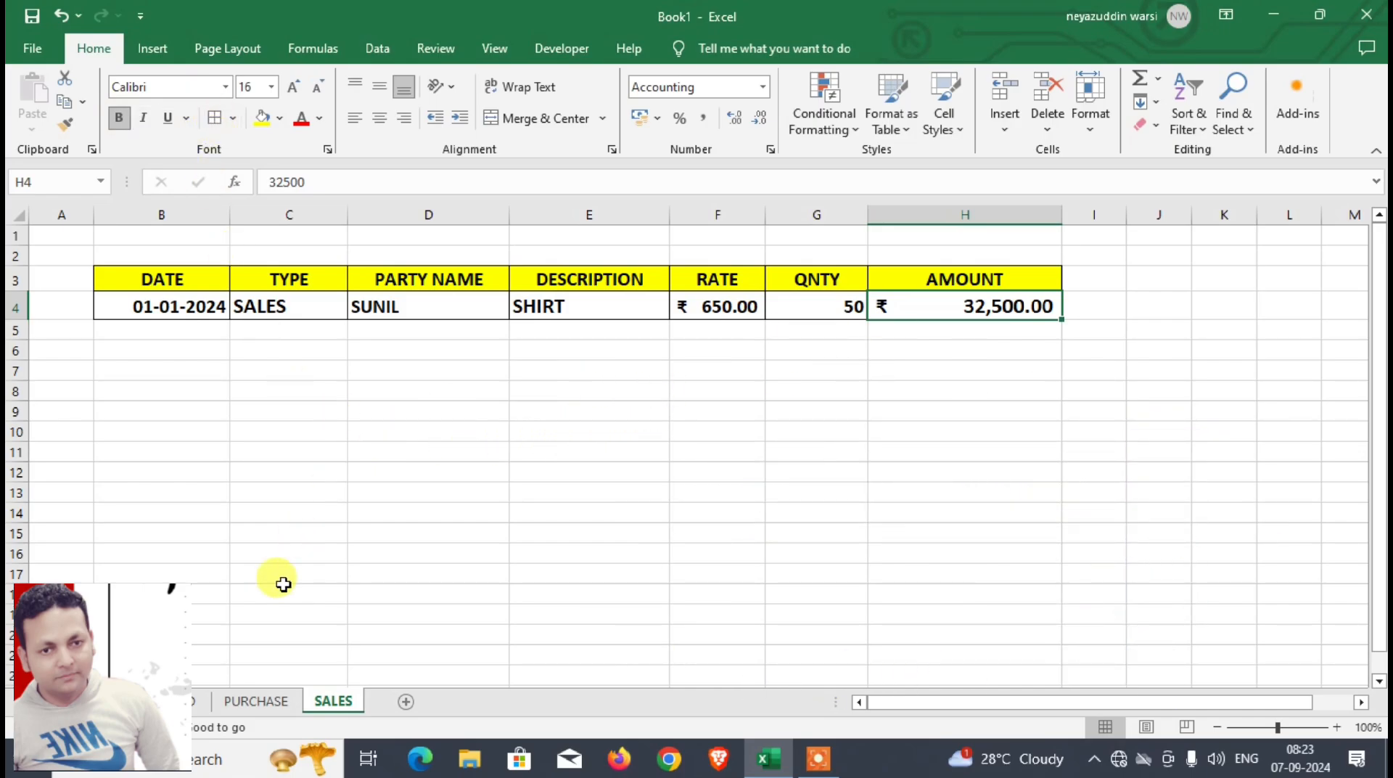
Step: Select the date in D4 of DASHBOARD and start recording a macro named SA, stored in this workbook
click(195, 701)
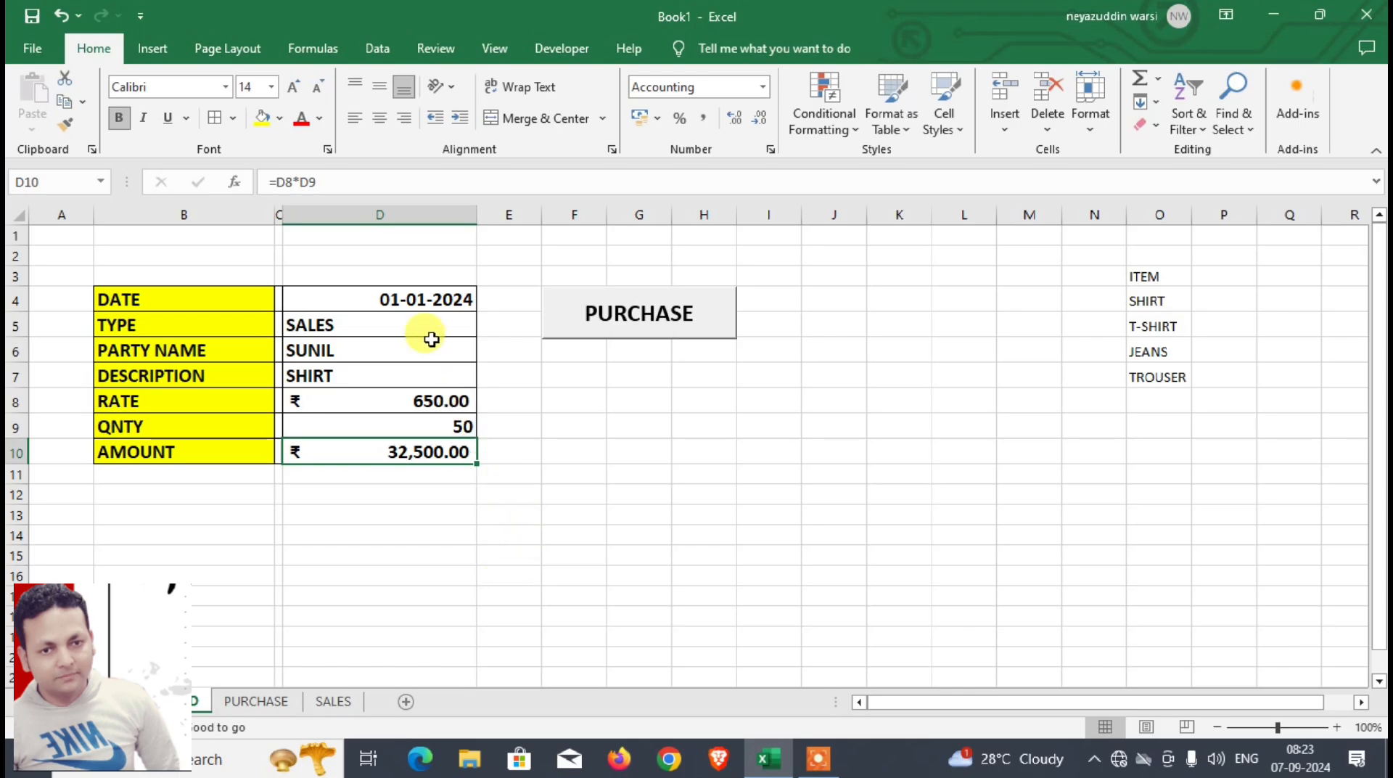
click(406, 297)
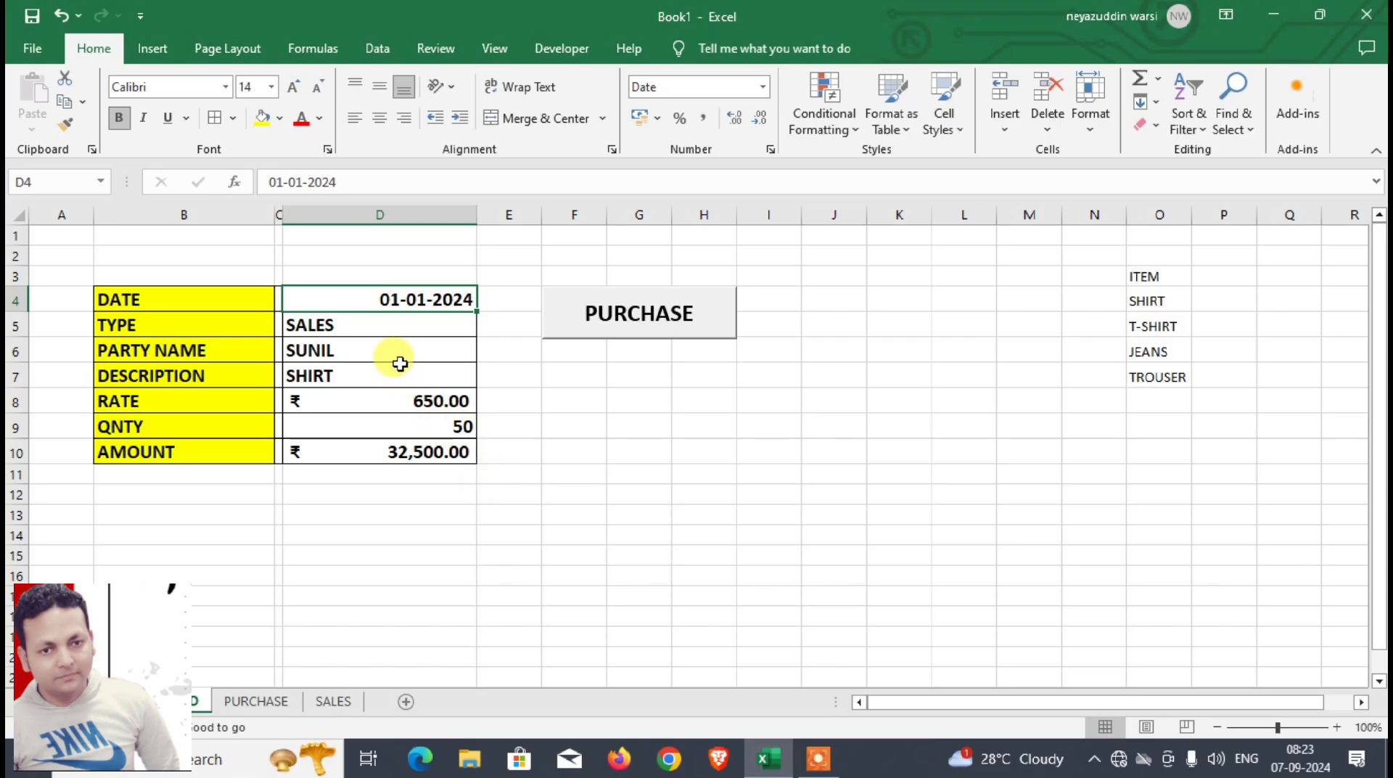
click(577, 48)
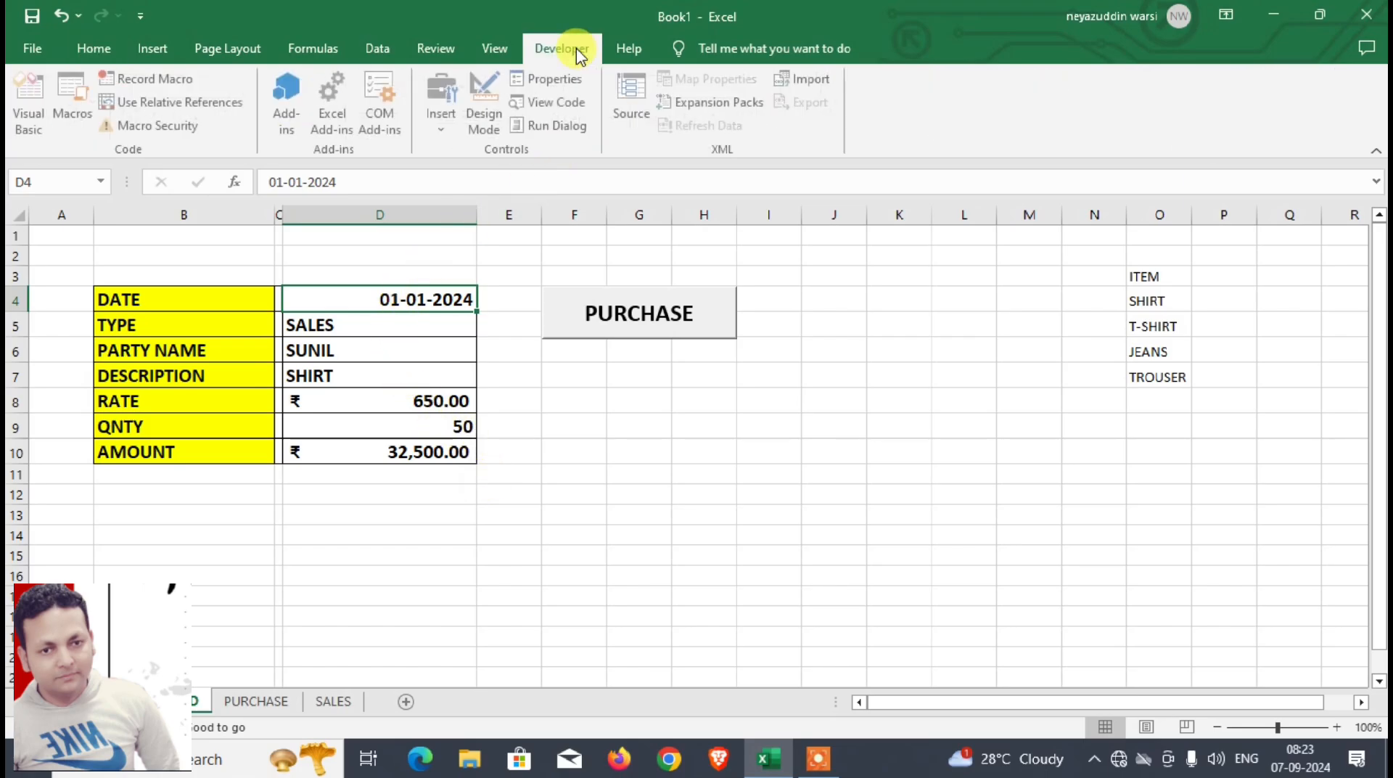
click(168, 80)
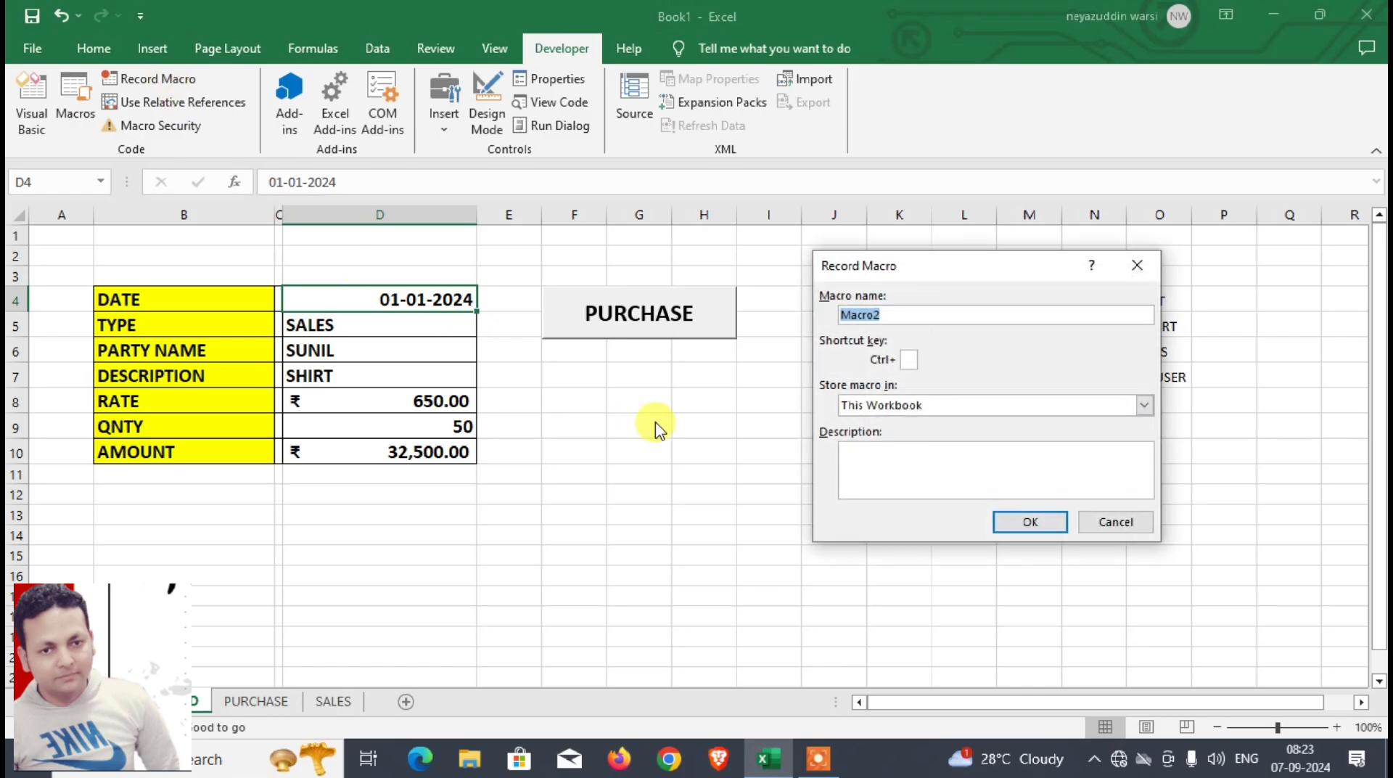
text(SA)
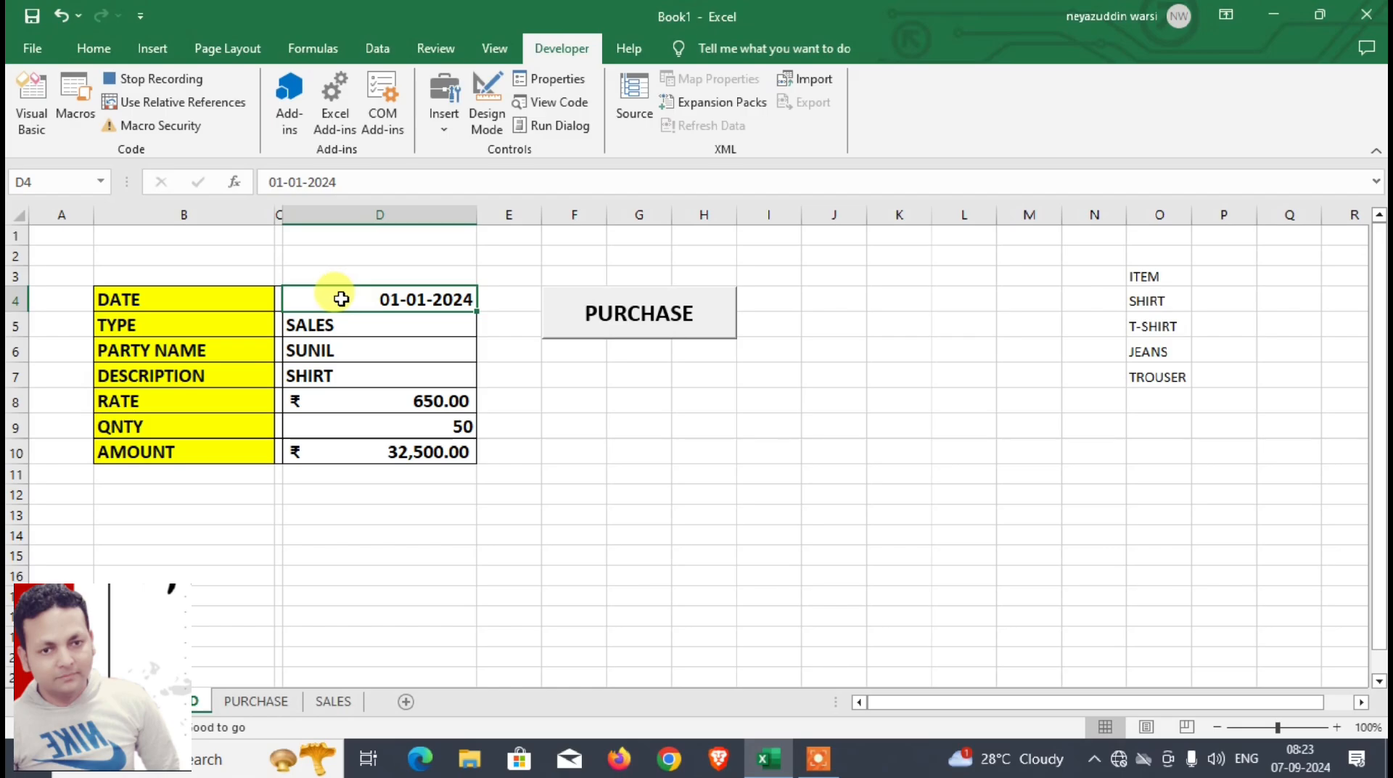
Step: Record pasting the DASHBOARD date into B5 of SALES, using relative references to move below the last filled date cell
click(333, 701)
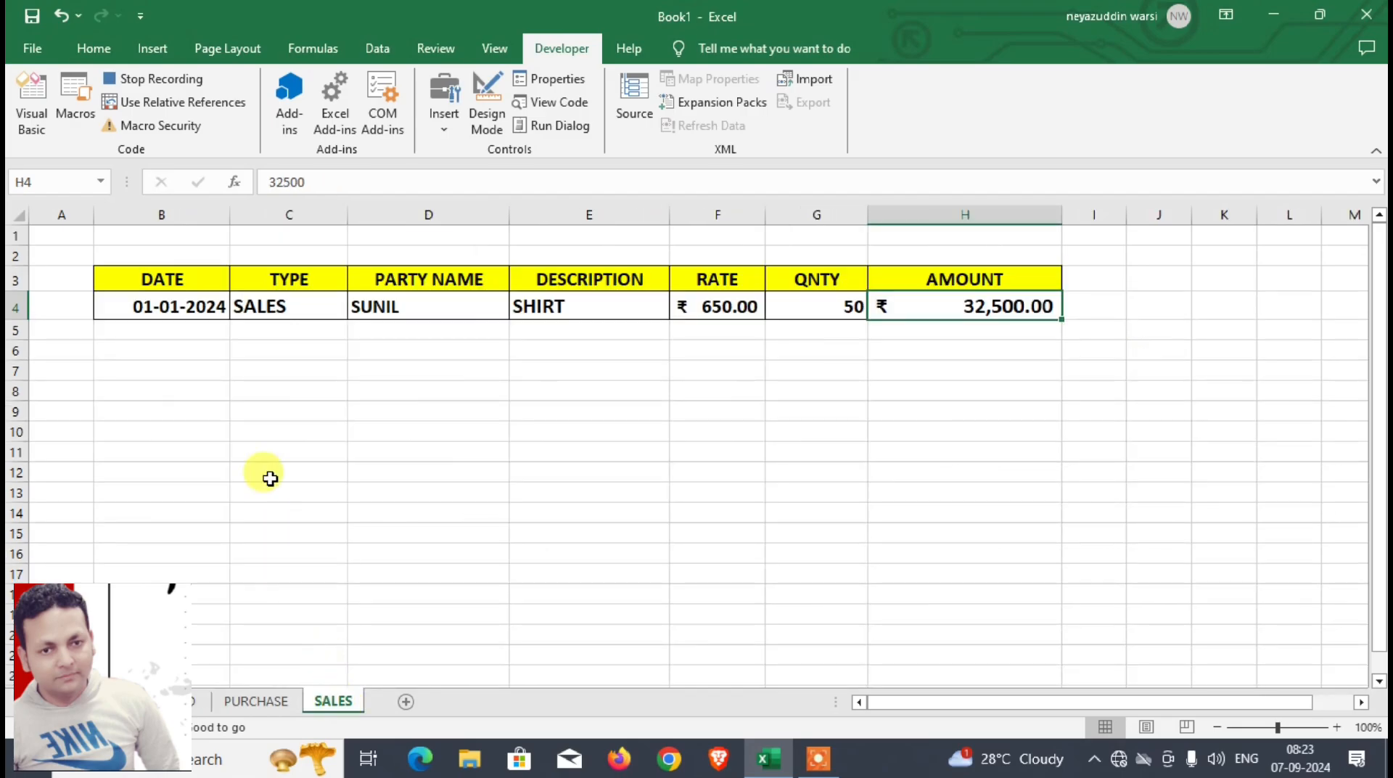
click(181, 279)
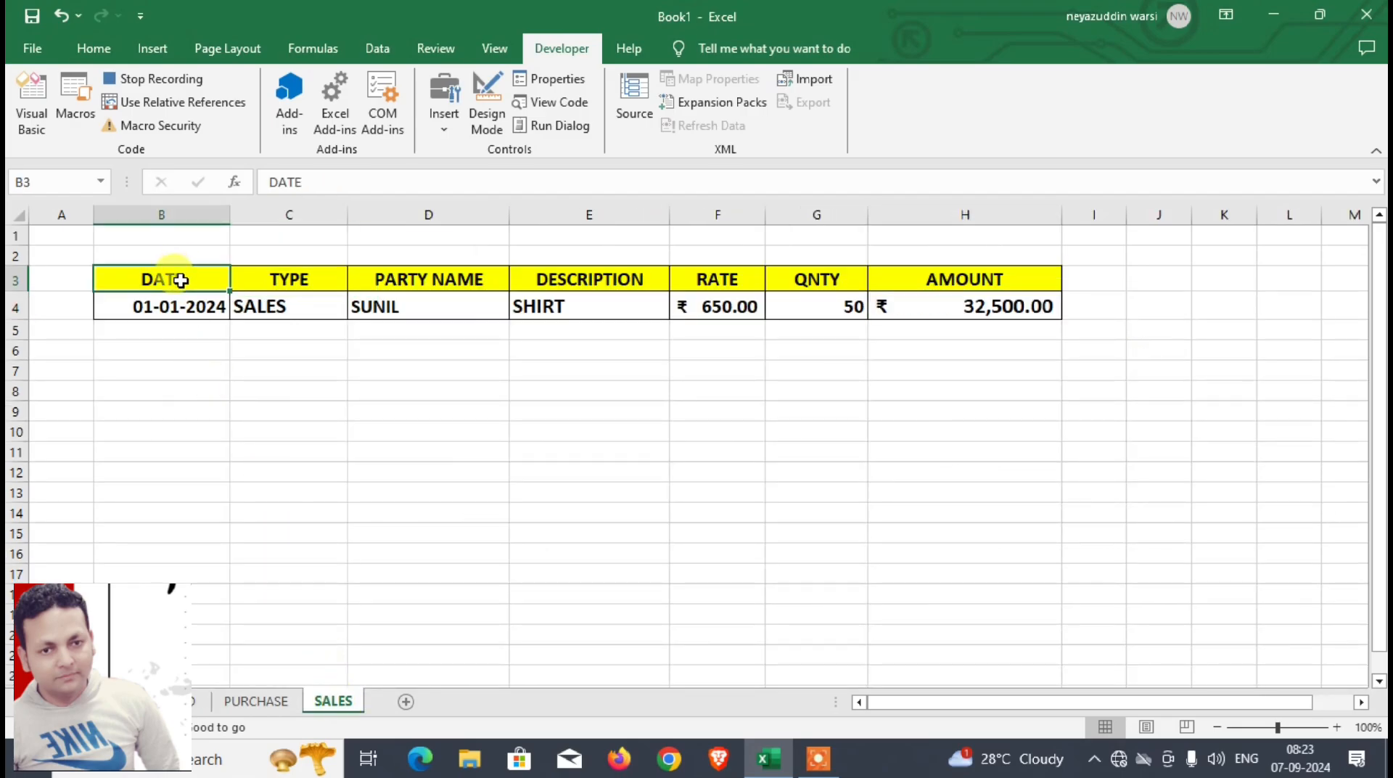
key(Down)
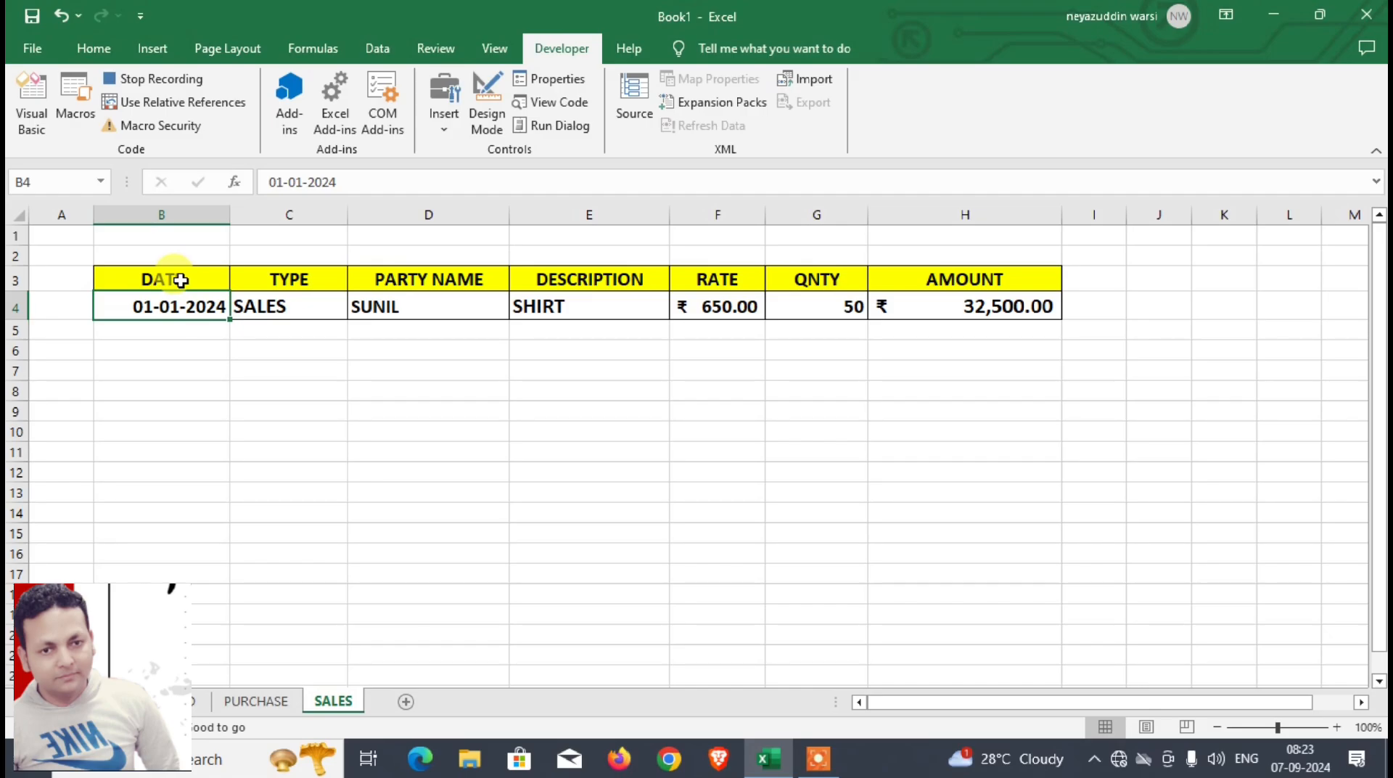
click(171, 107)
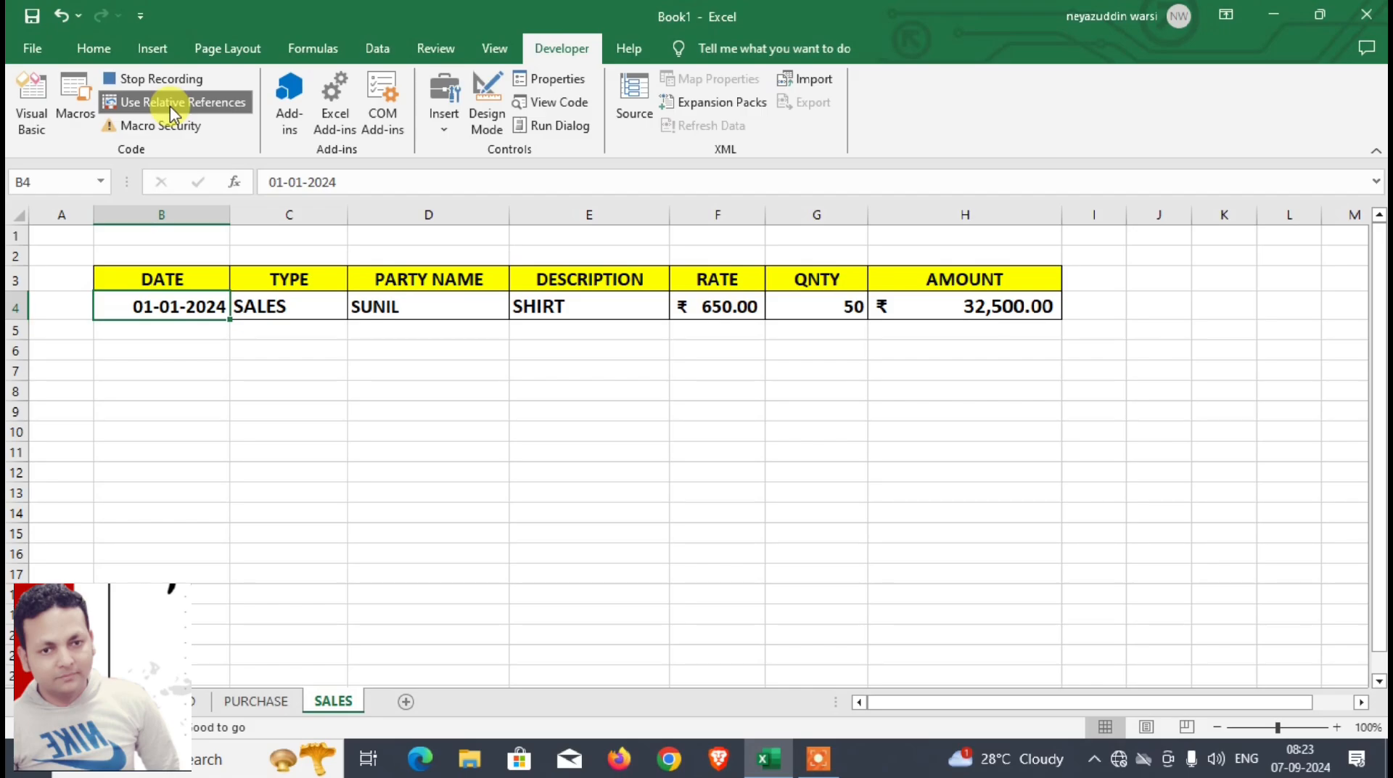
key(Down)
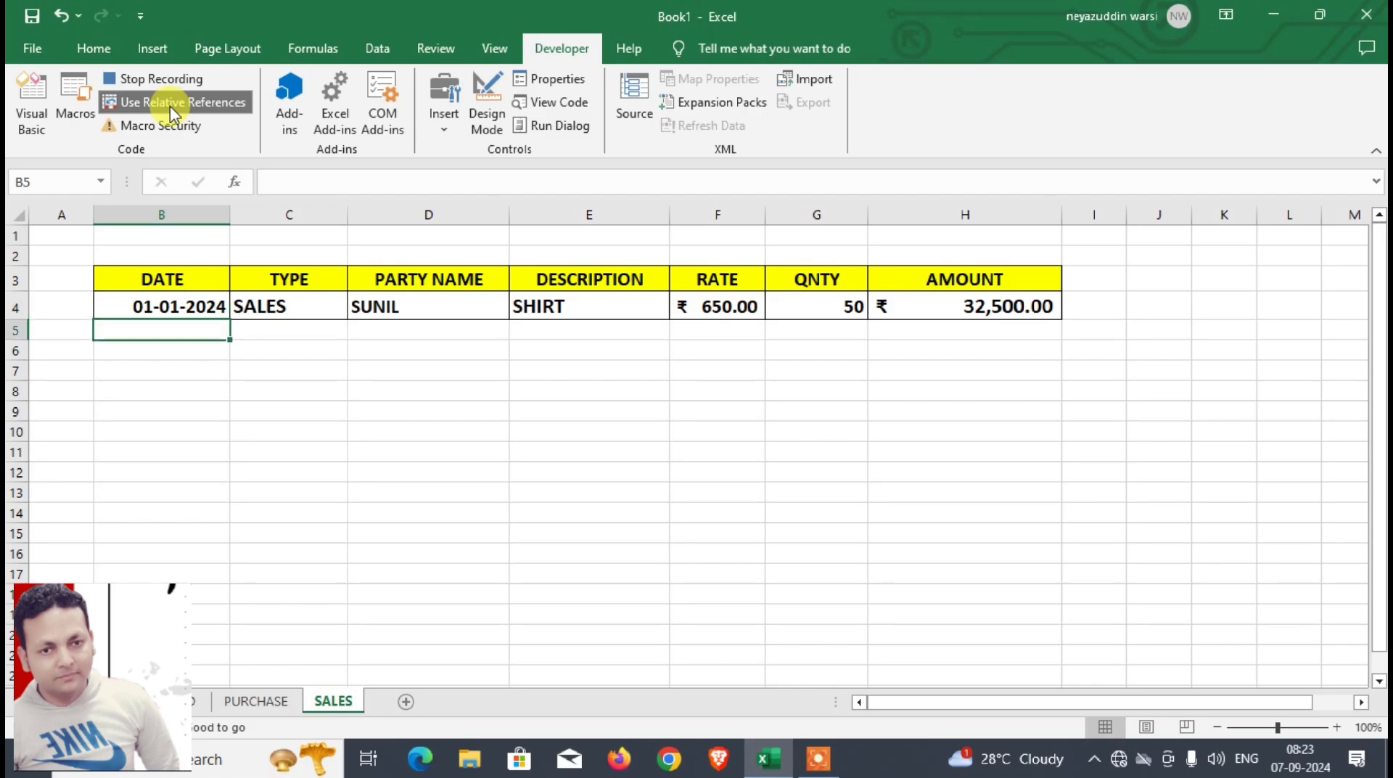
text(01-01-2024)
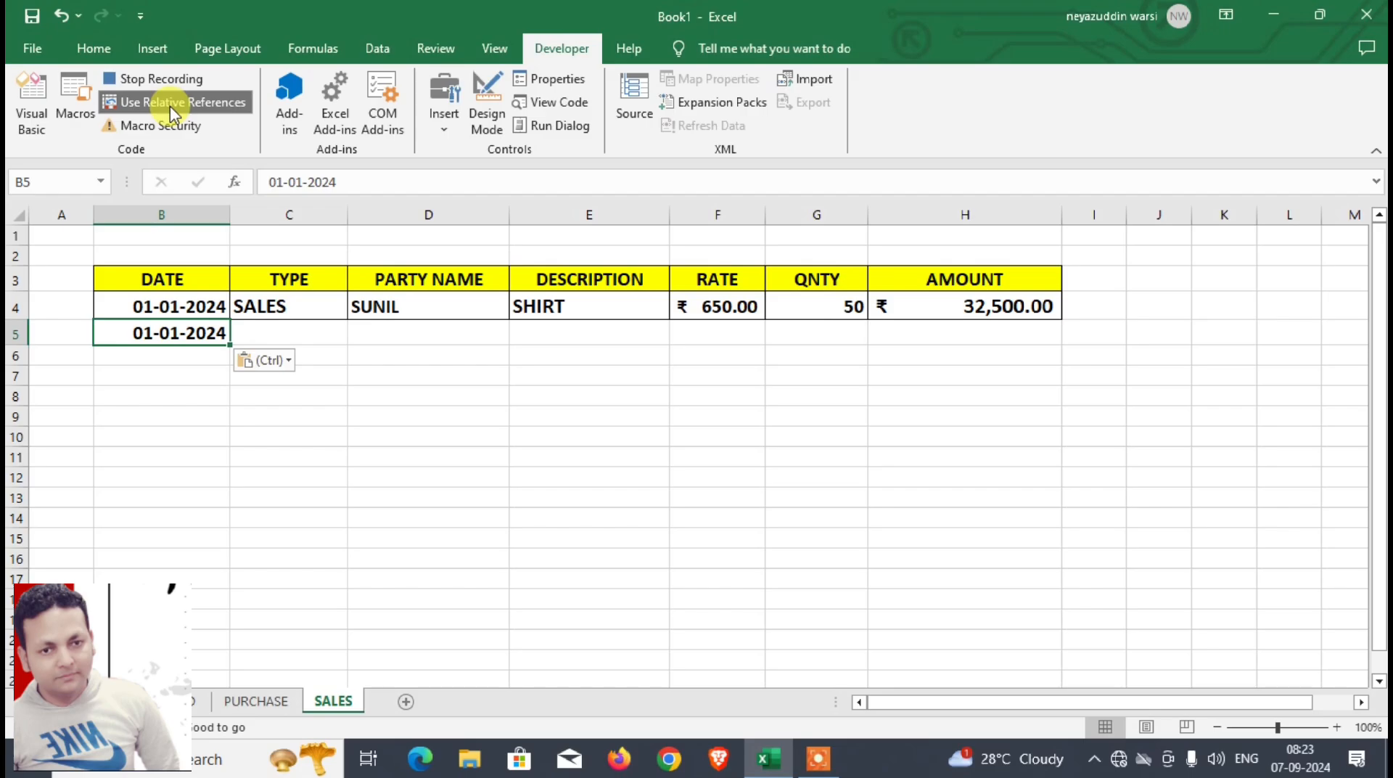
Step: Select C5 of SALES, turn off relative references and return to the DASHBOARD sheet
key(Right)
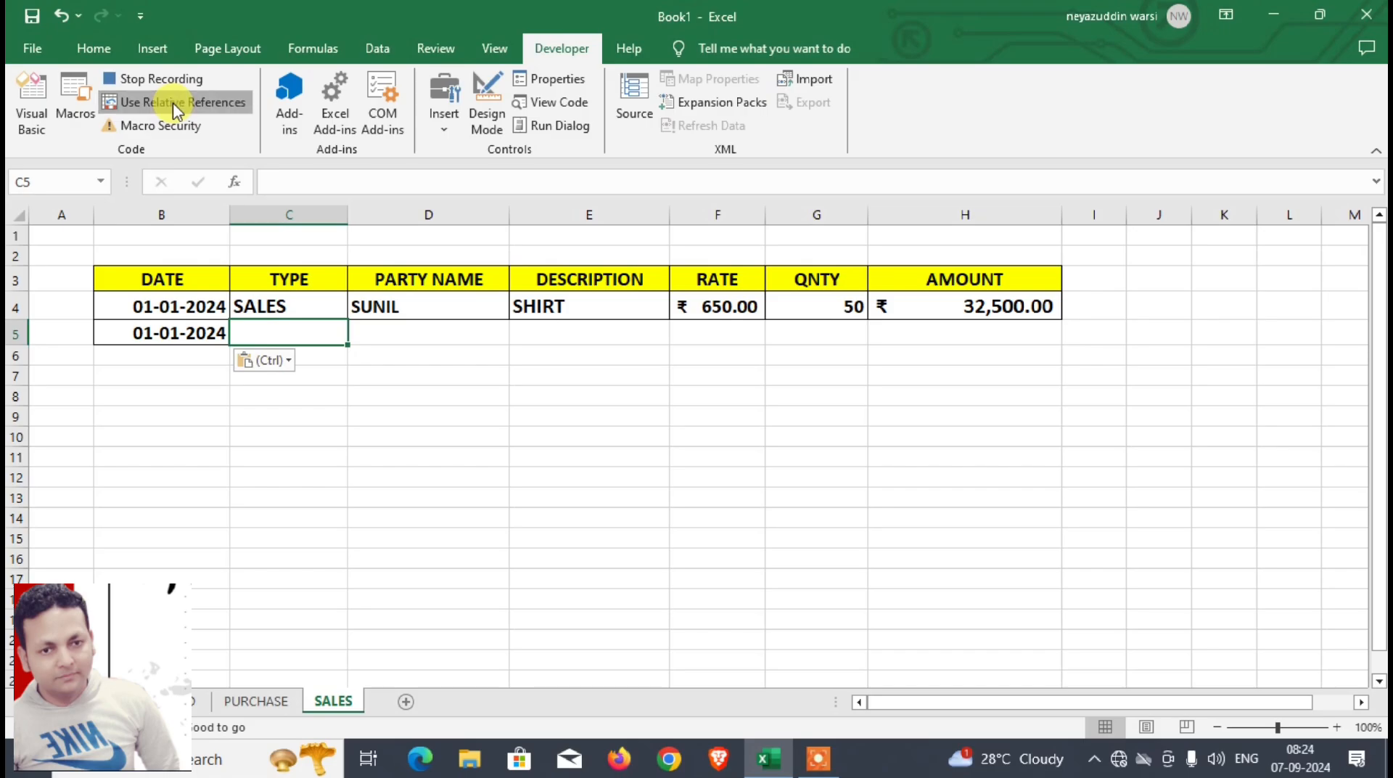
click(175, 109)
click(181, 702)
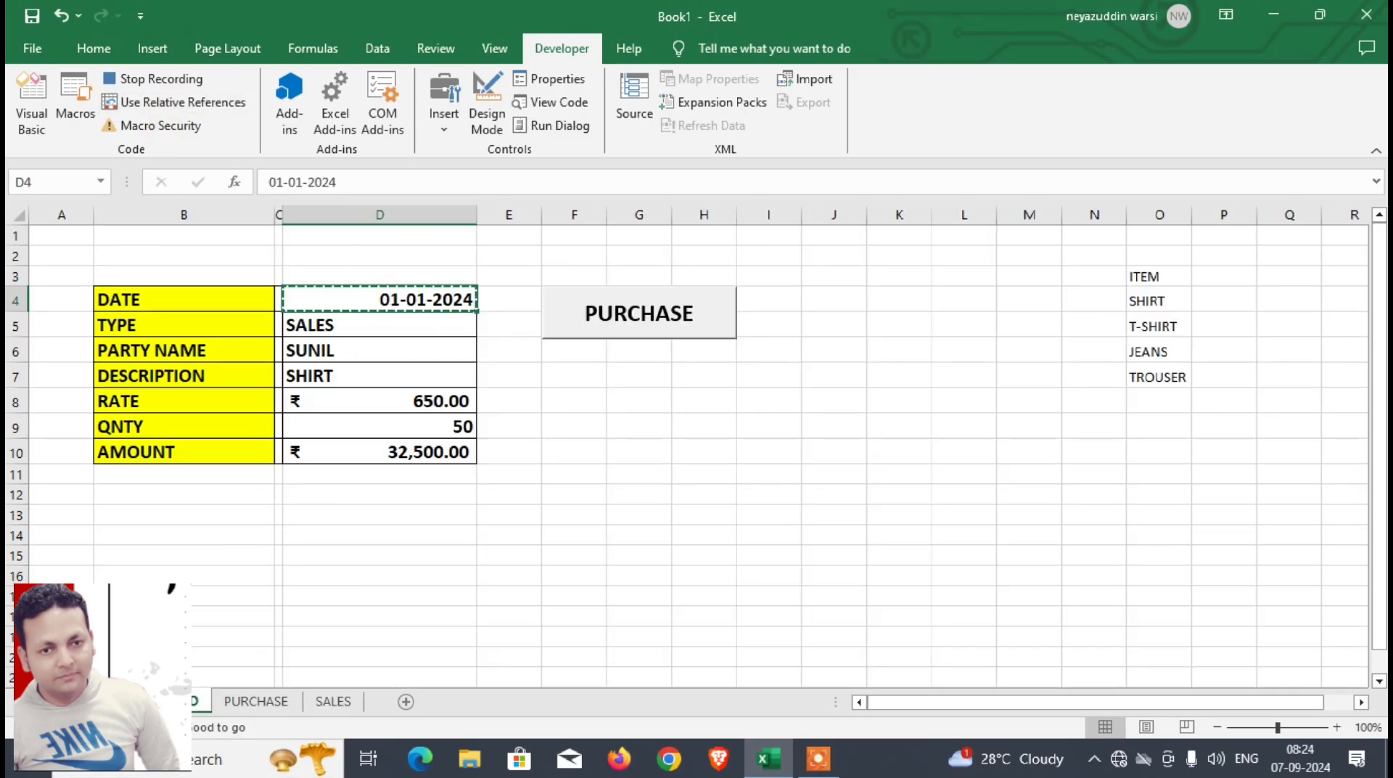
Step: Record copying the type from D5 of DASHBOARD and pasting it as values only into C5 of SALES
click(335, 327)
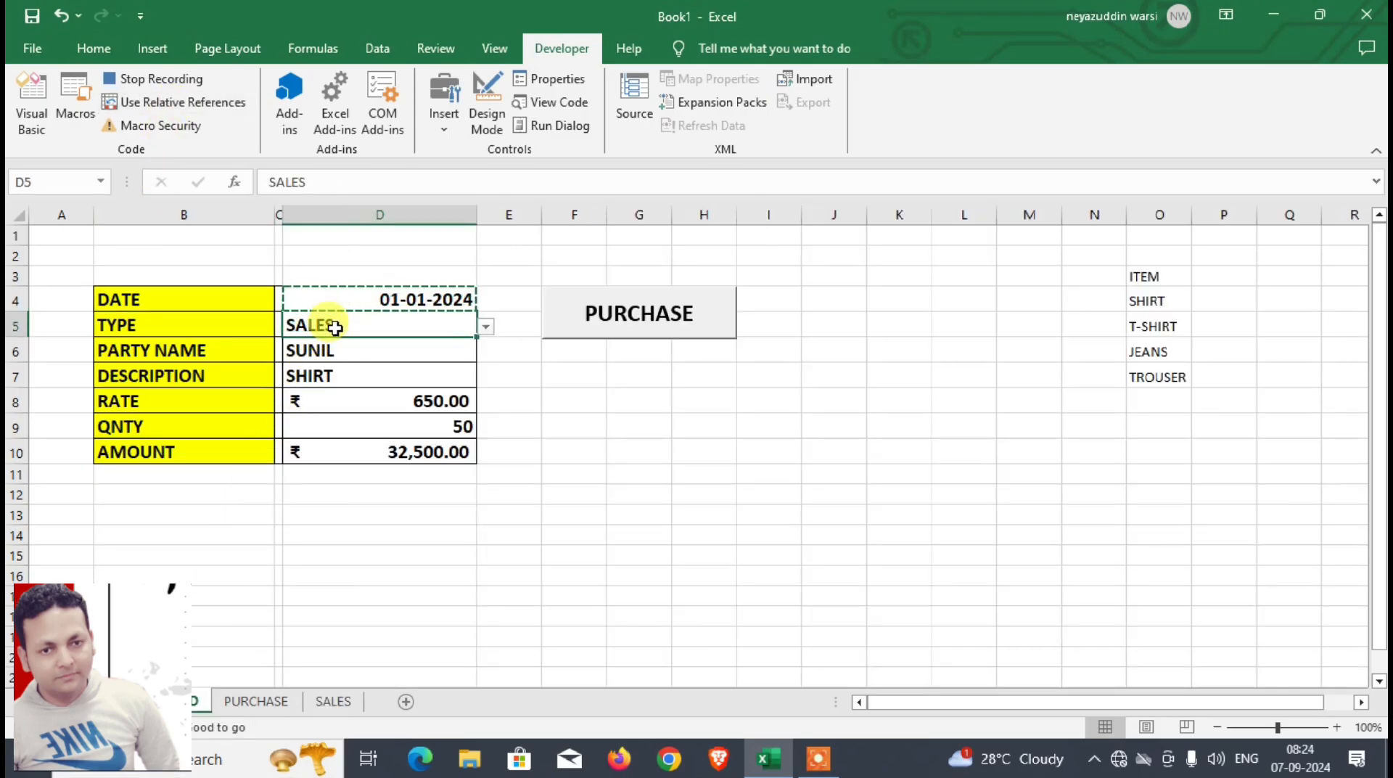
key(ctrl+c)
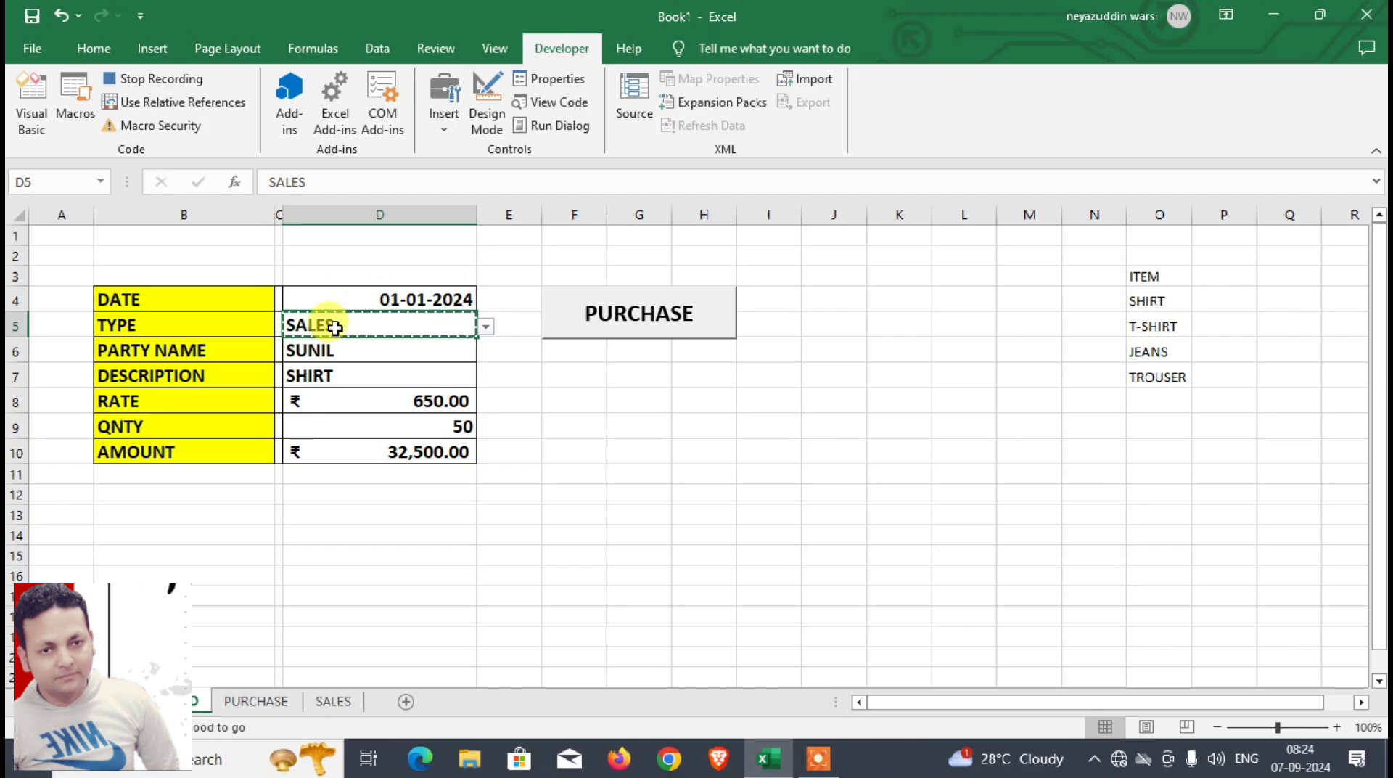
click(339, 702)
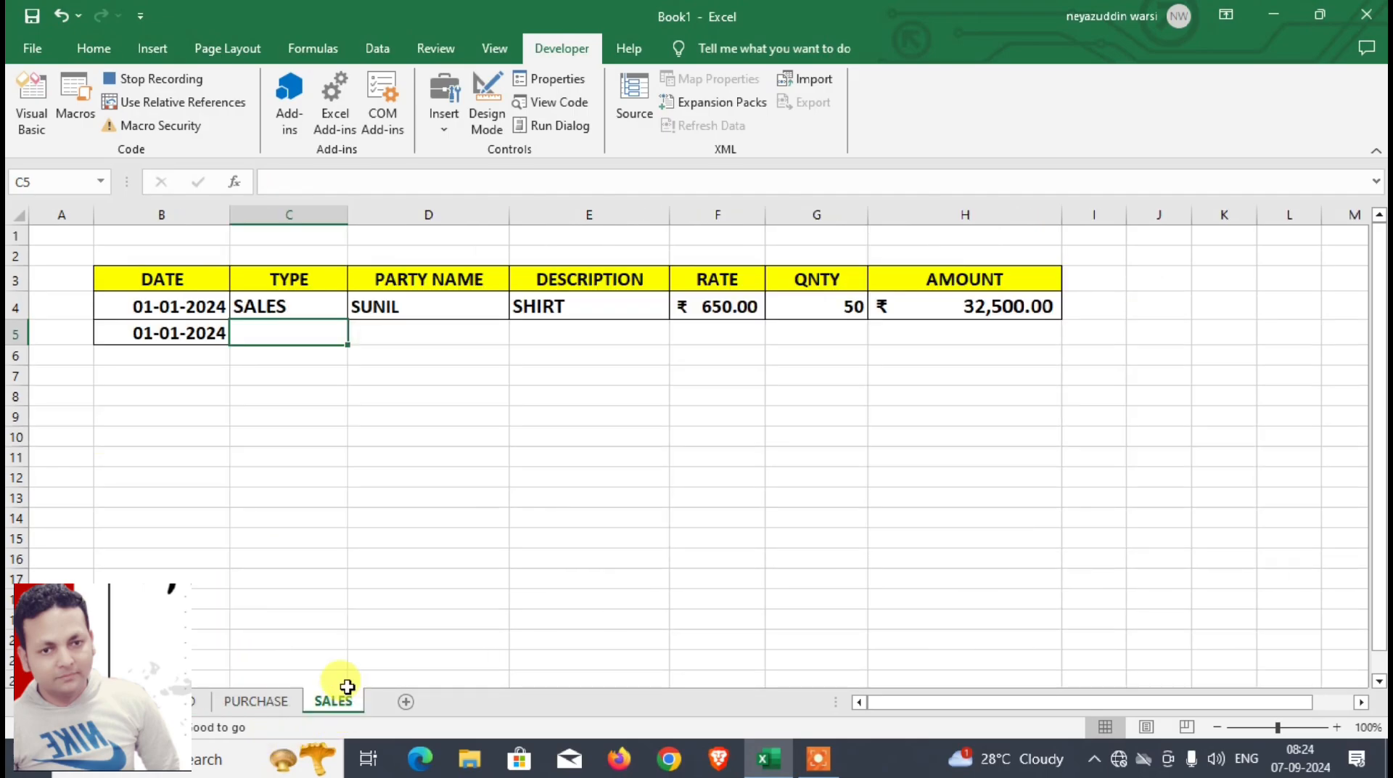
key(ctrl+alt+v)
key(f)
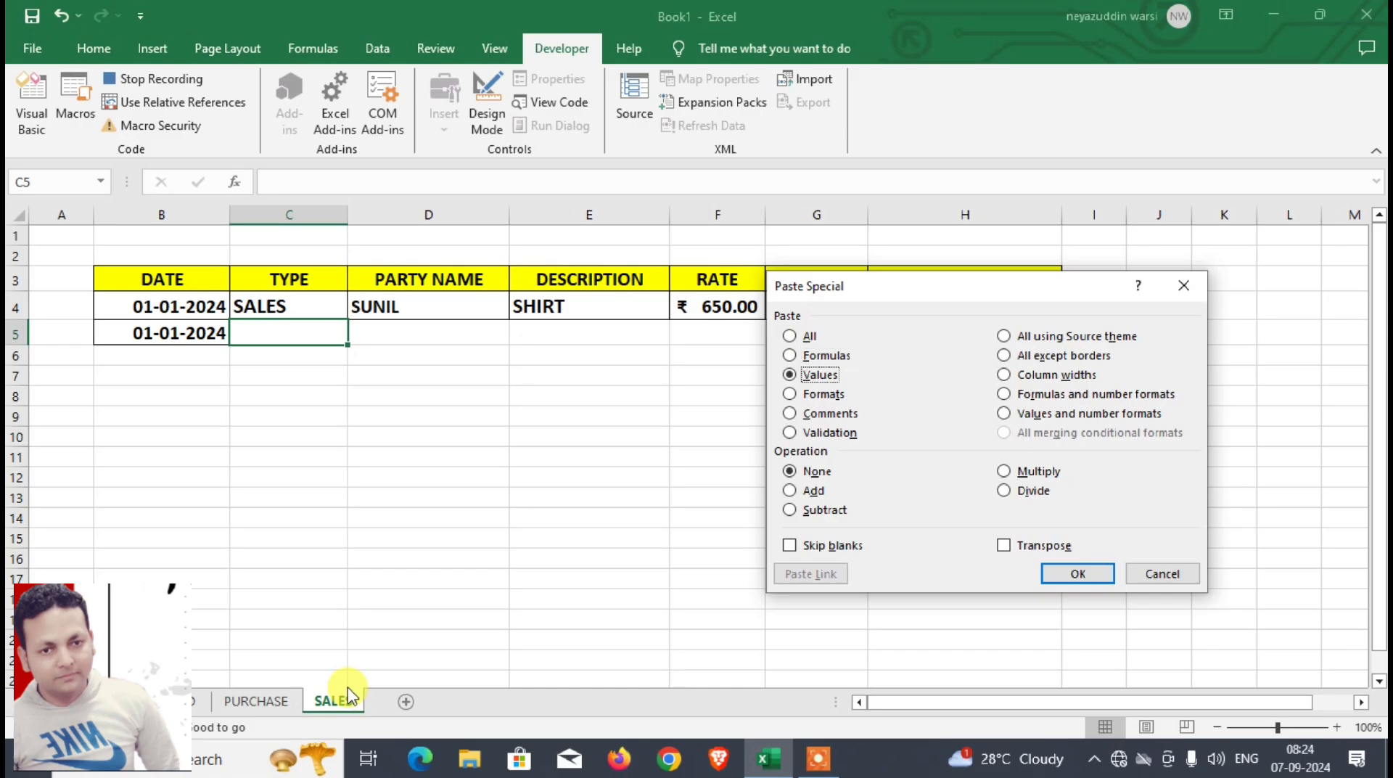
key(Return)
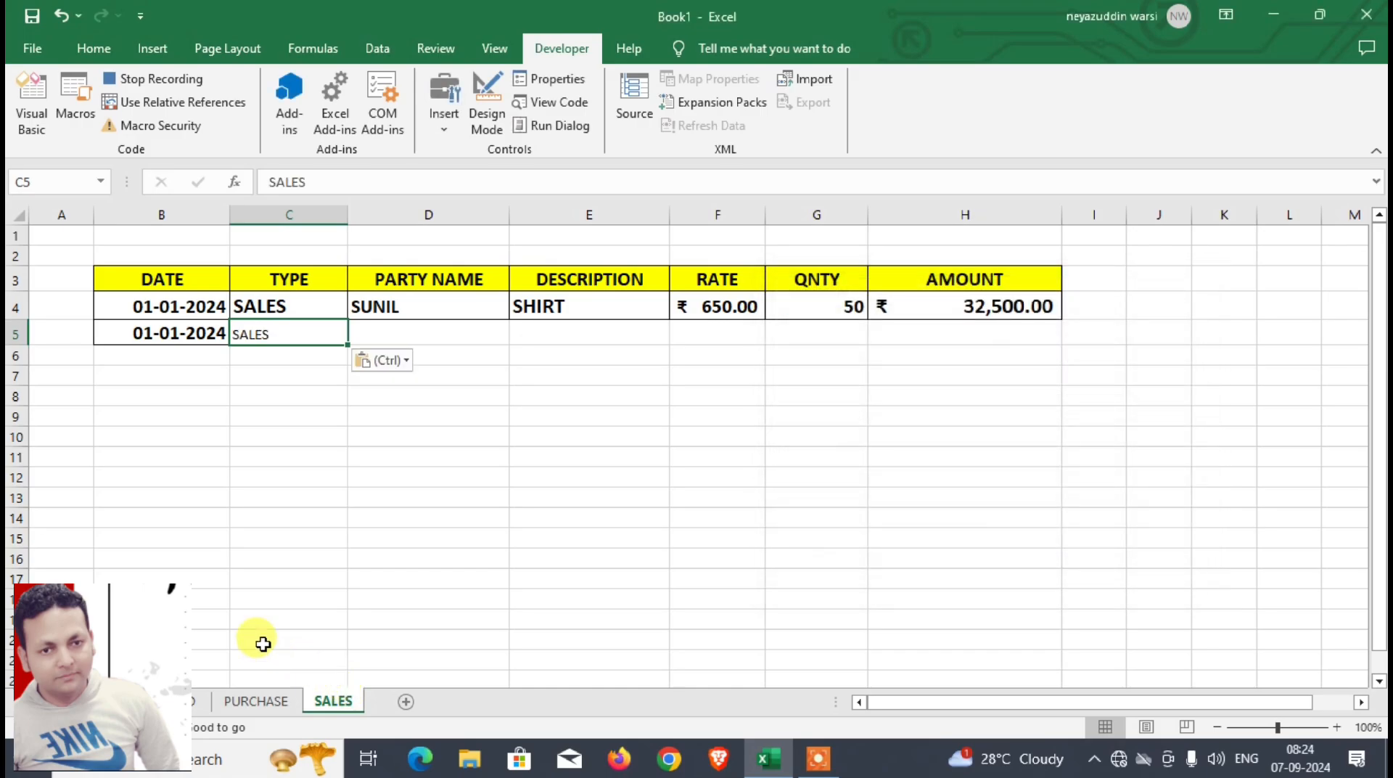
Step: Make the pasted type in C5 of SALES bold at font size 16
click(94, 48)
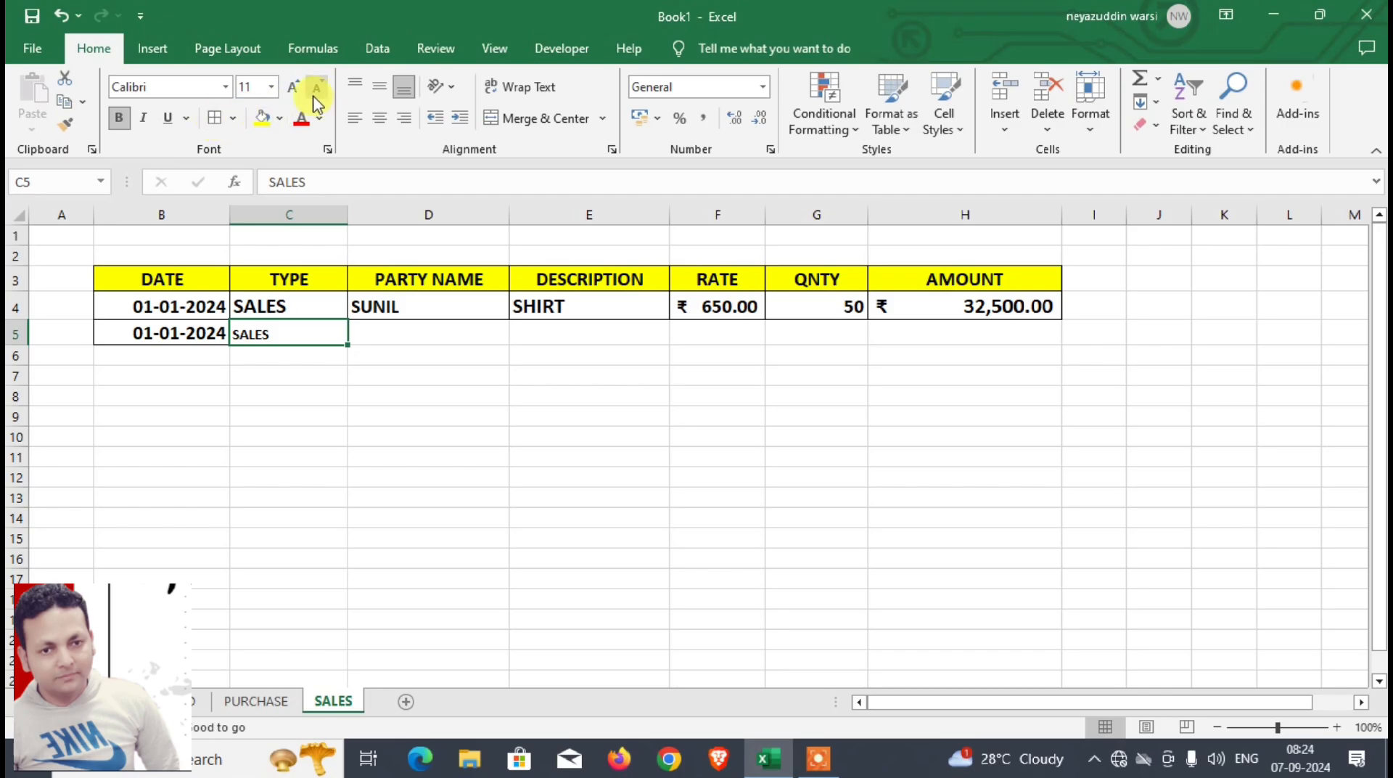
click(291, 88)
click(291, 88)
click(291, 88)
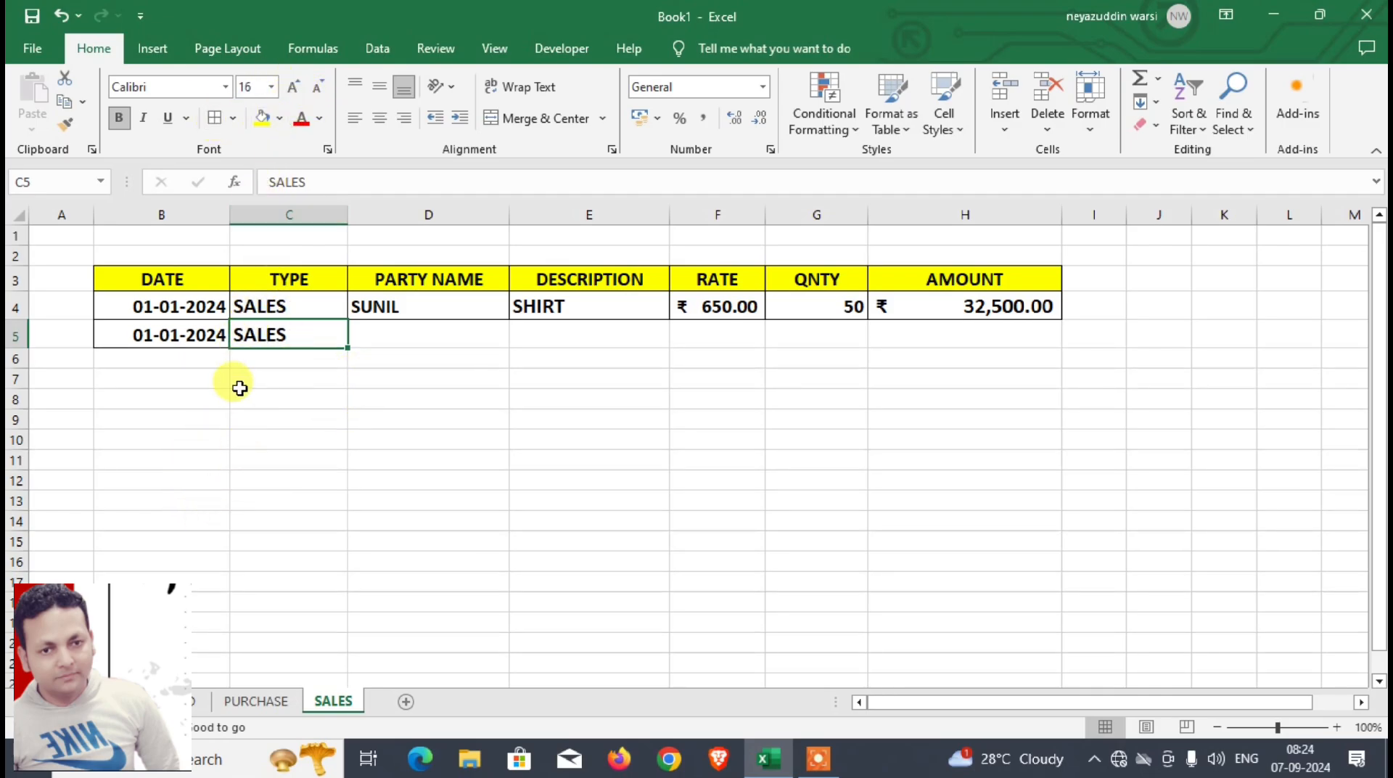
Step: Record a relative-reference move to D5 of SALES and, with relative references off again, paste the party name from D6 of DASHBOARD there
click(554, 51)
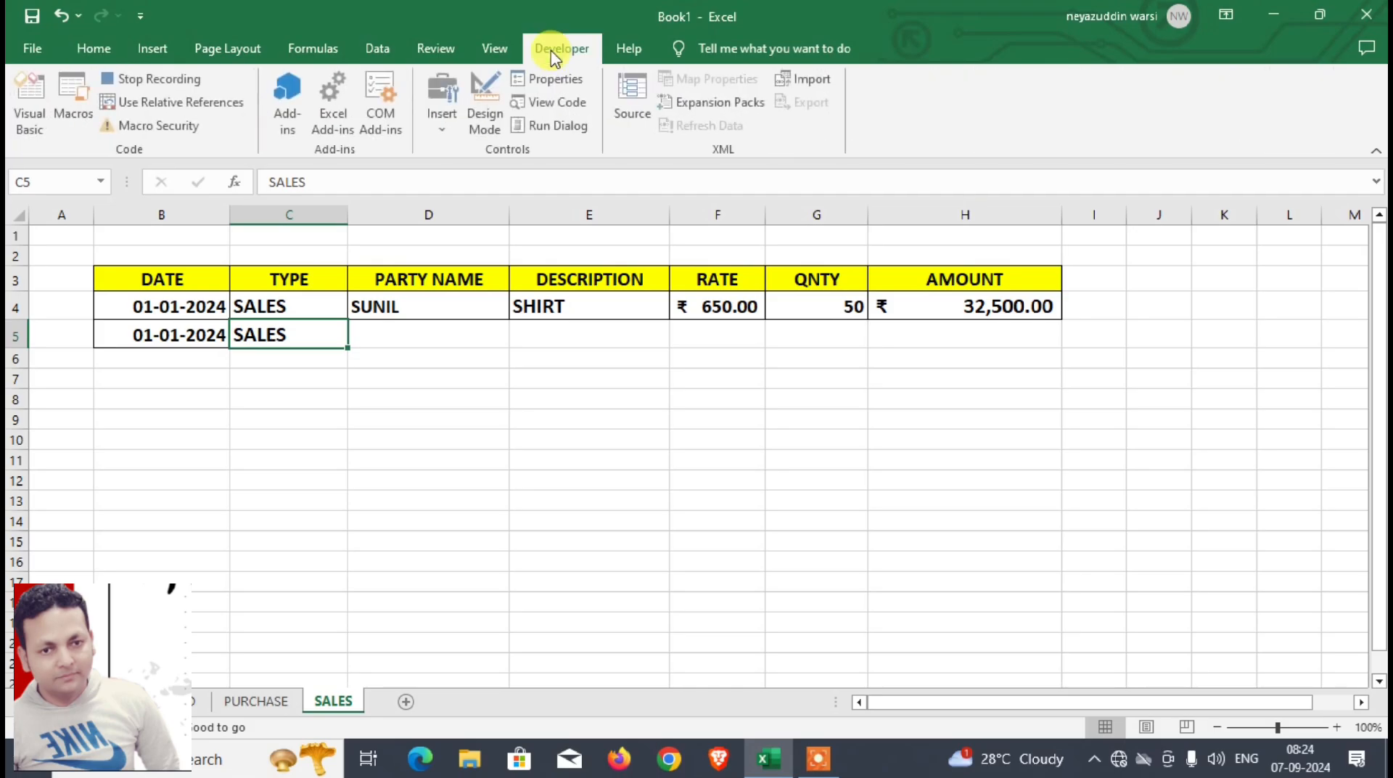
click(208, 105)
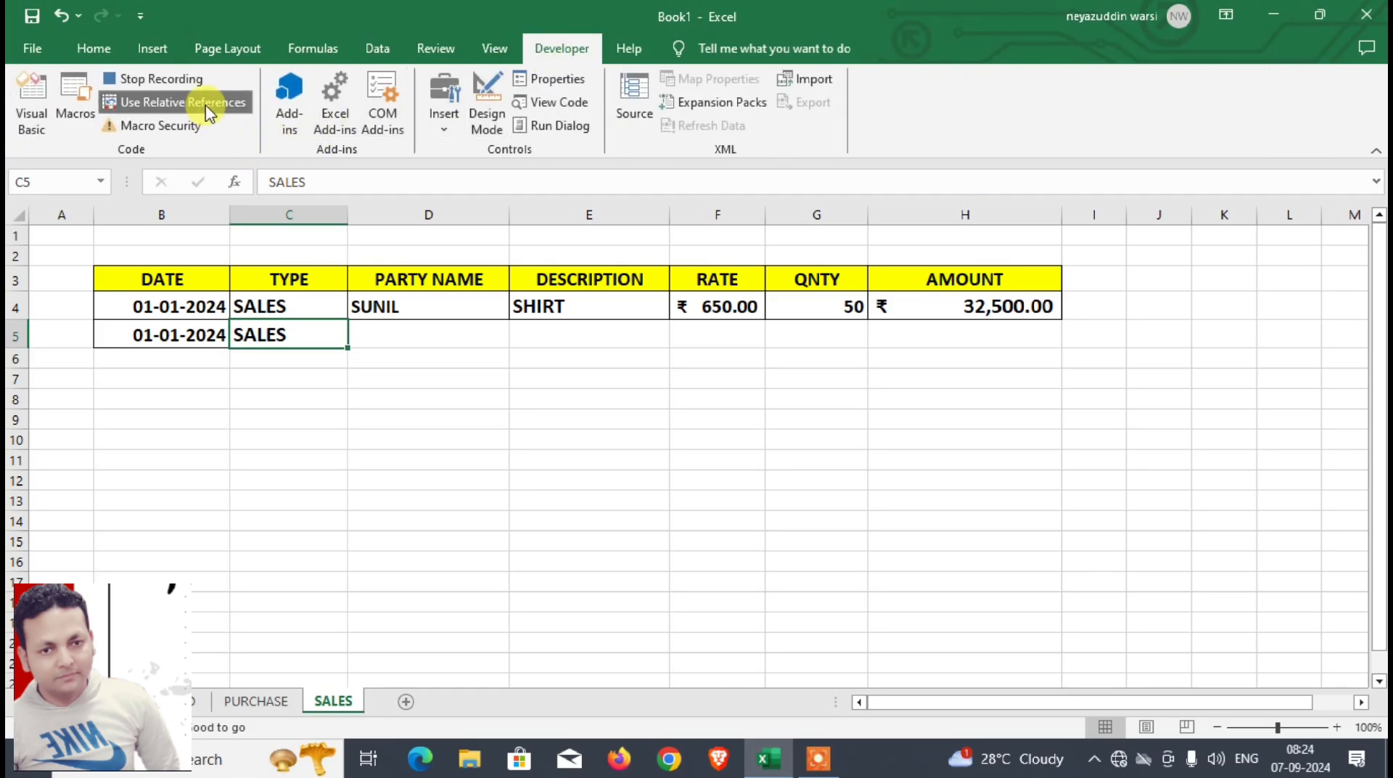
key(Tab)
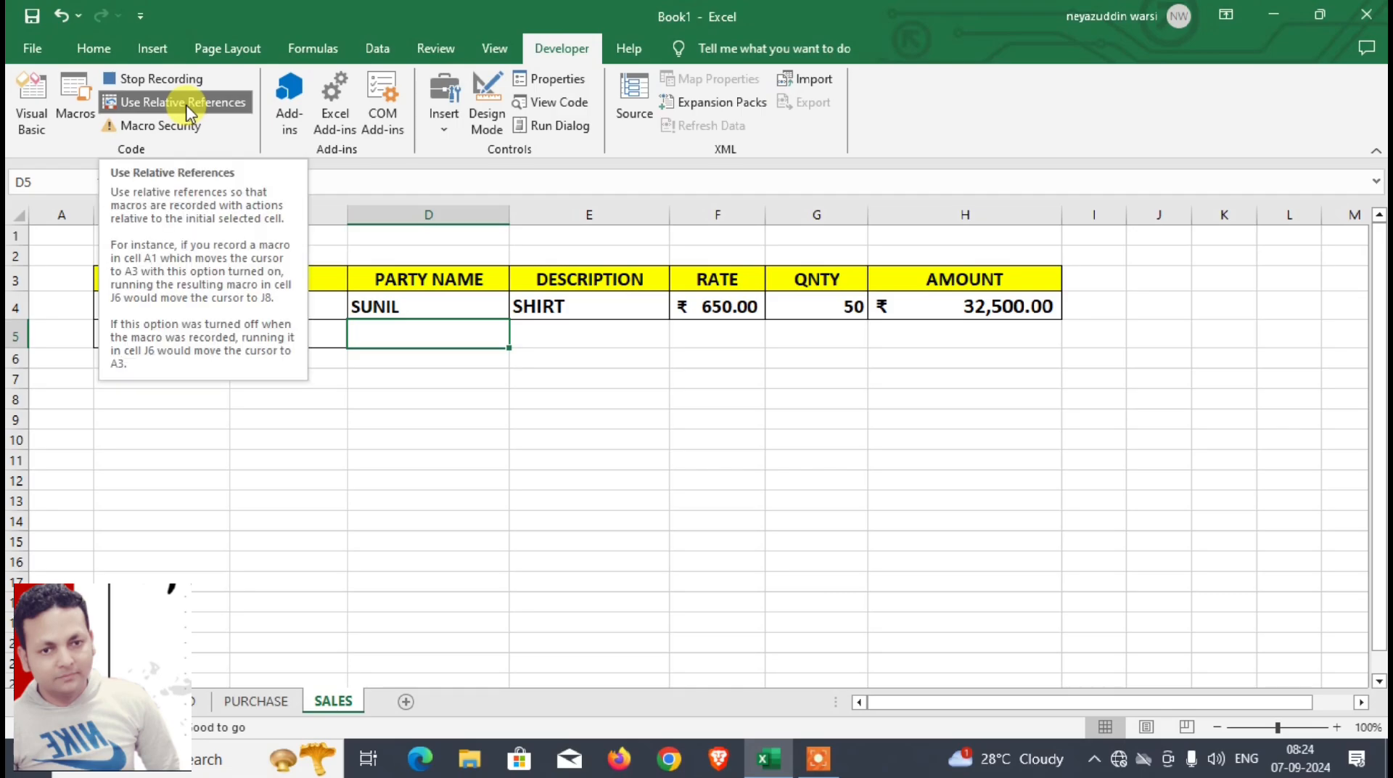
click(187, 106)
click(194, 701)
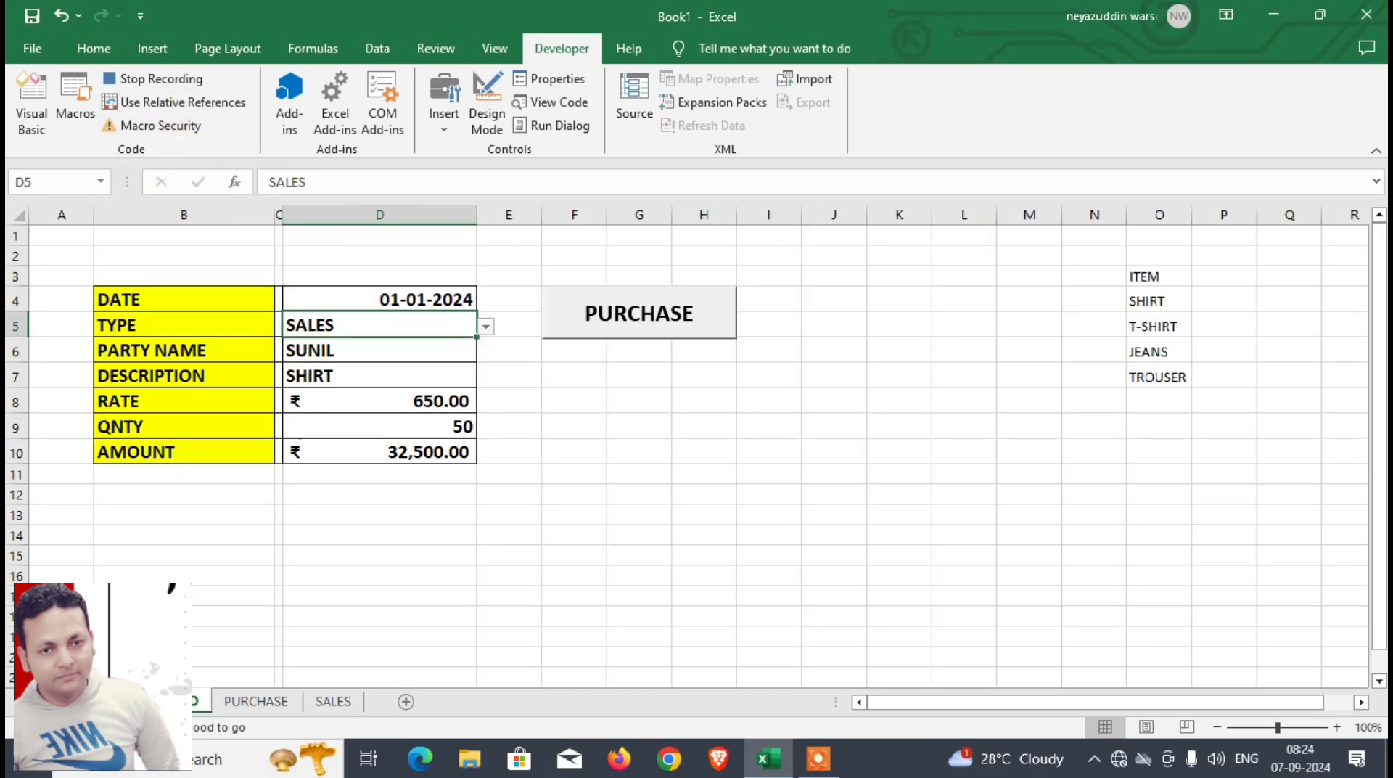
click(341, 356)
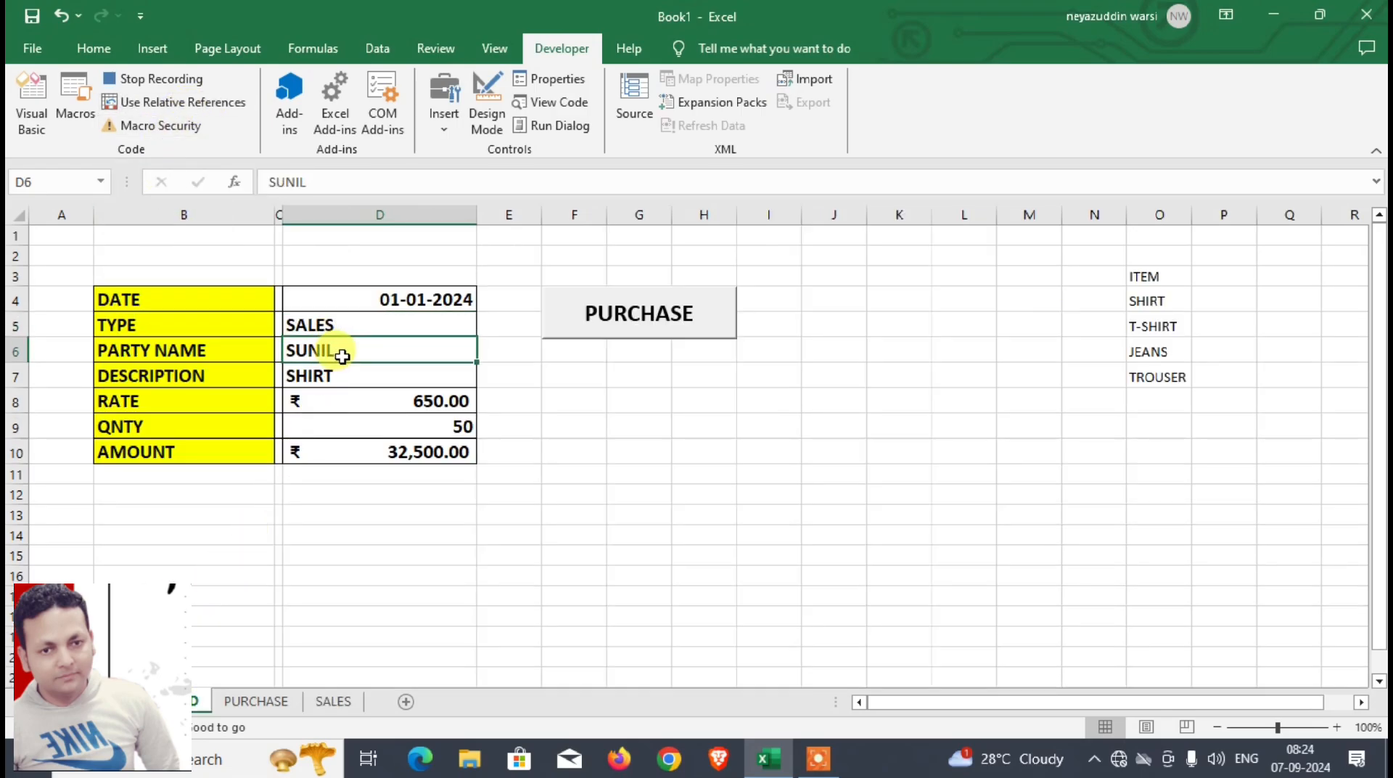
key(ctrl+c)
click(330, 701)
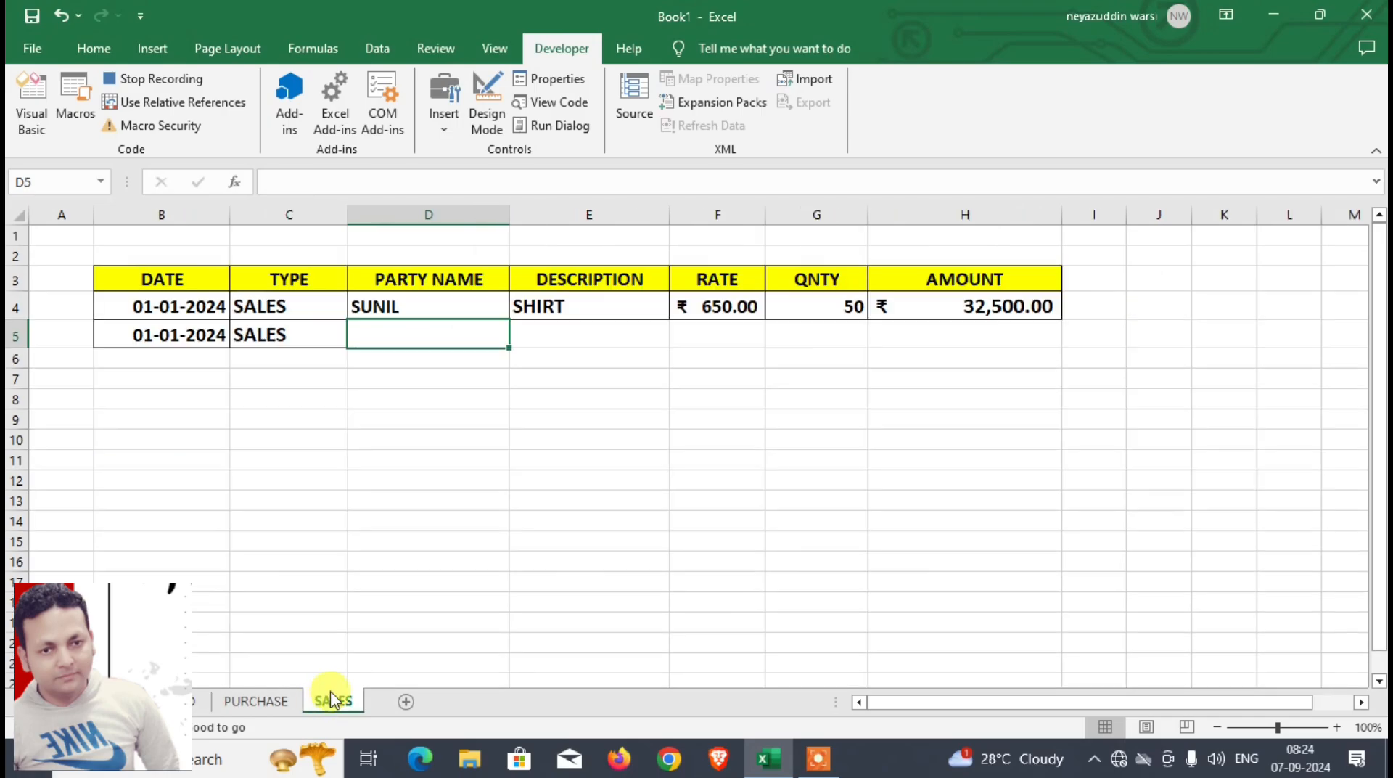
key(ctrl+v)
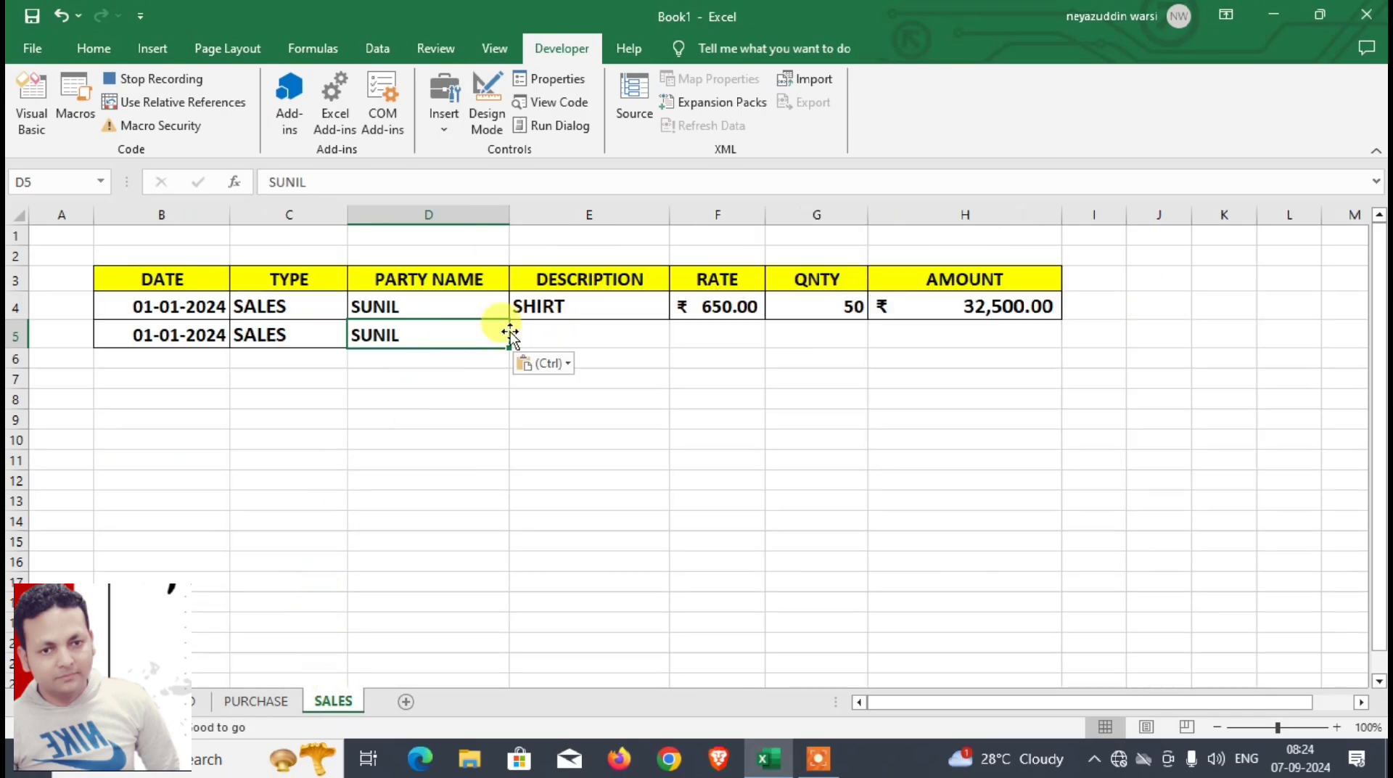
Step: Record a relative-reference move to E5 of SALES and, with relative references off again, paste the description from D7 of DASHBOARD without its formatting
click(189, 103)
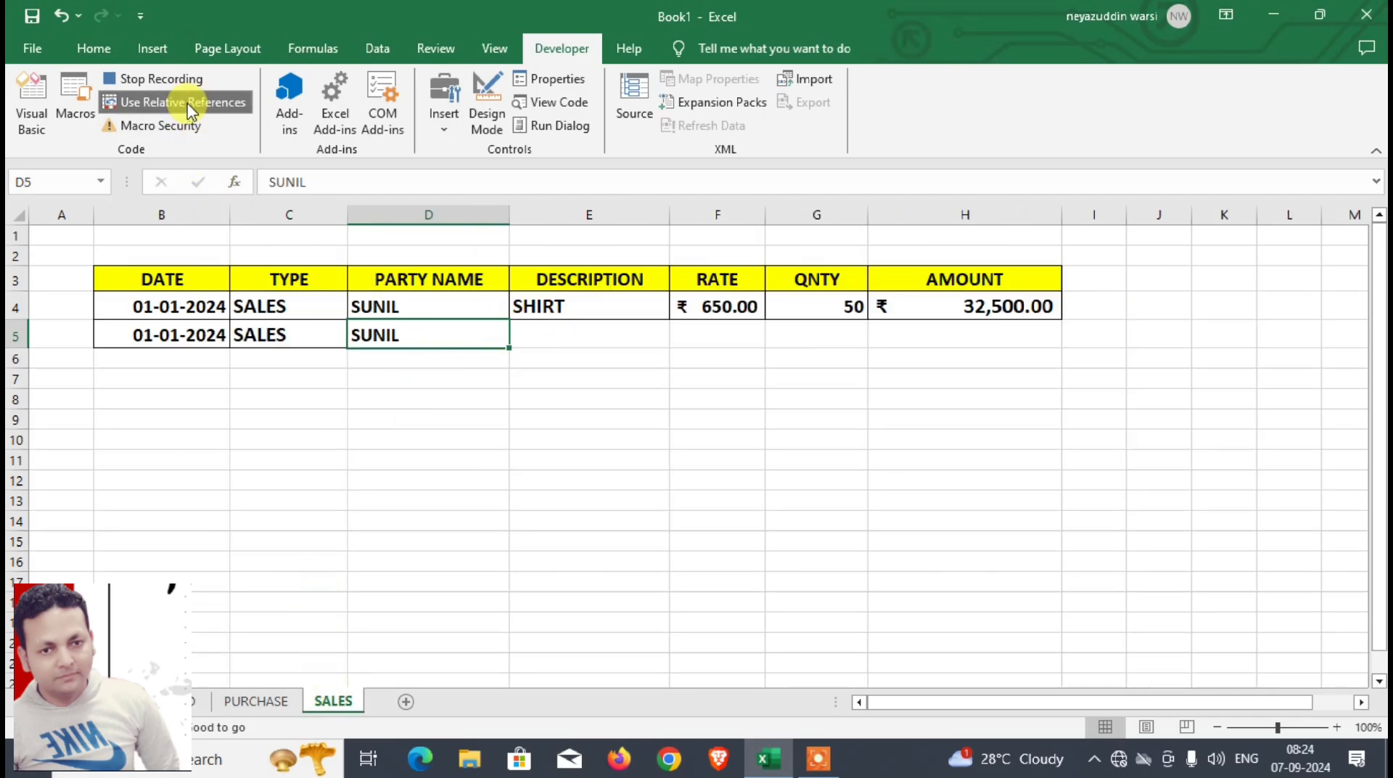
key(Right)
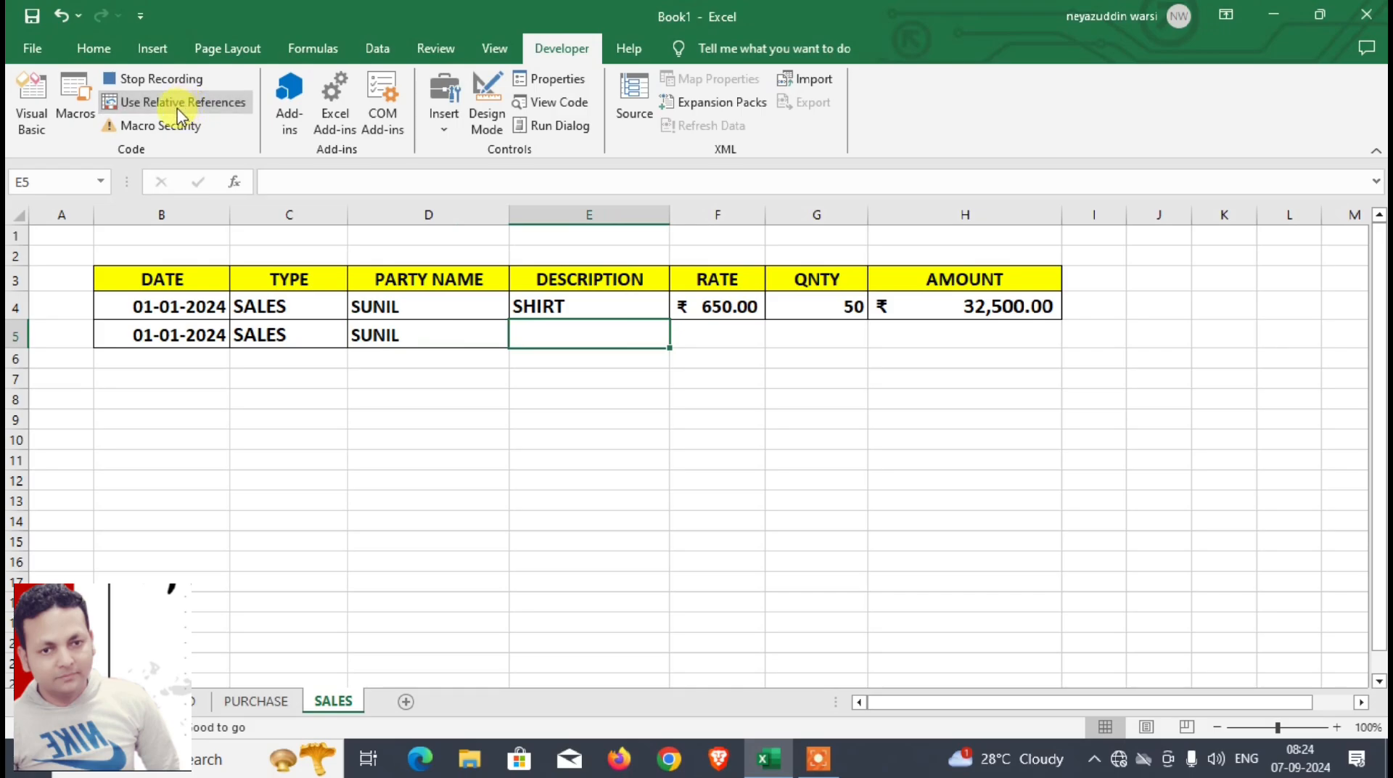
click(189, 105)
click(198, 701)
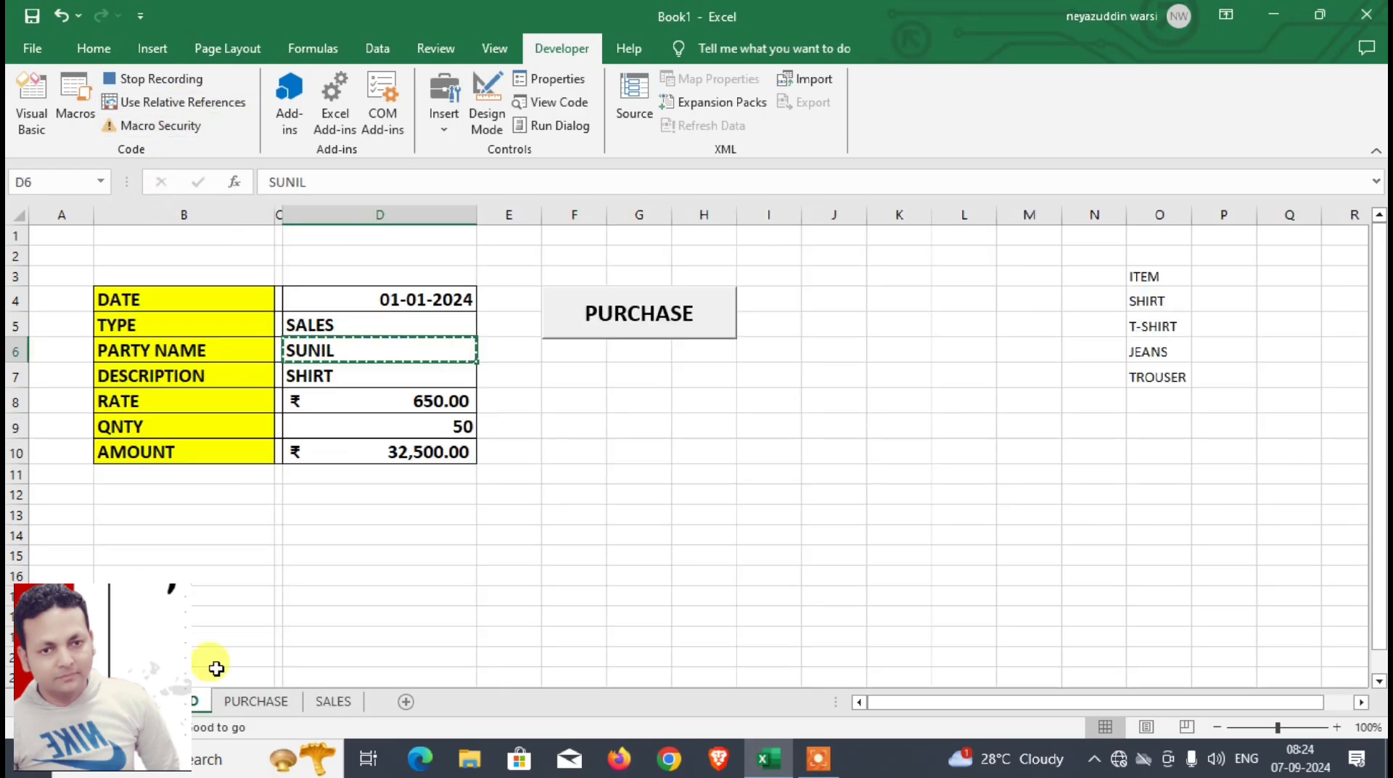
click(383, 377)
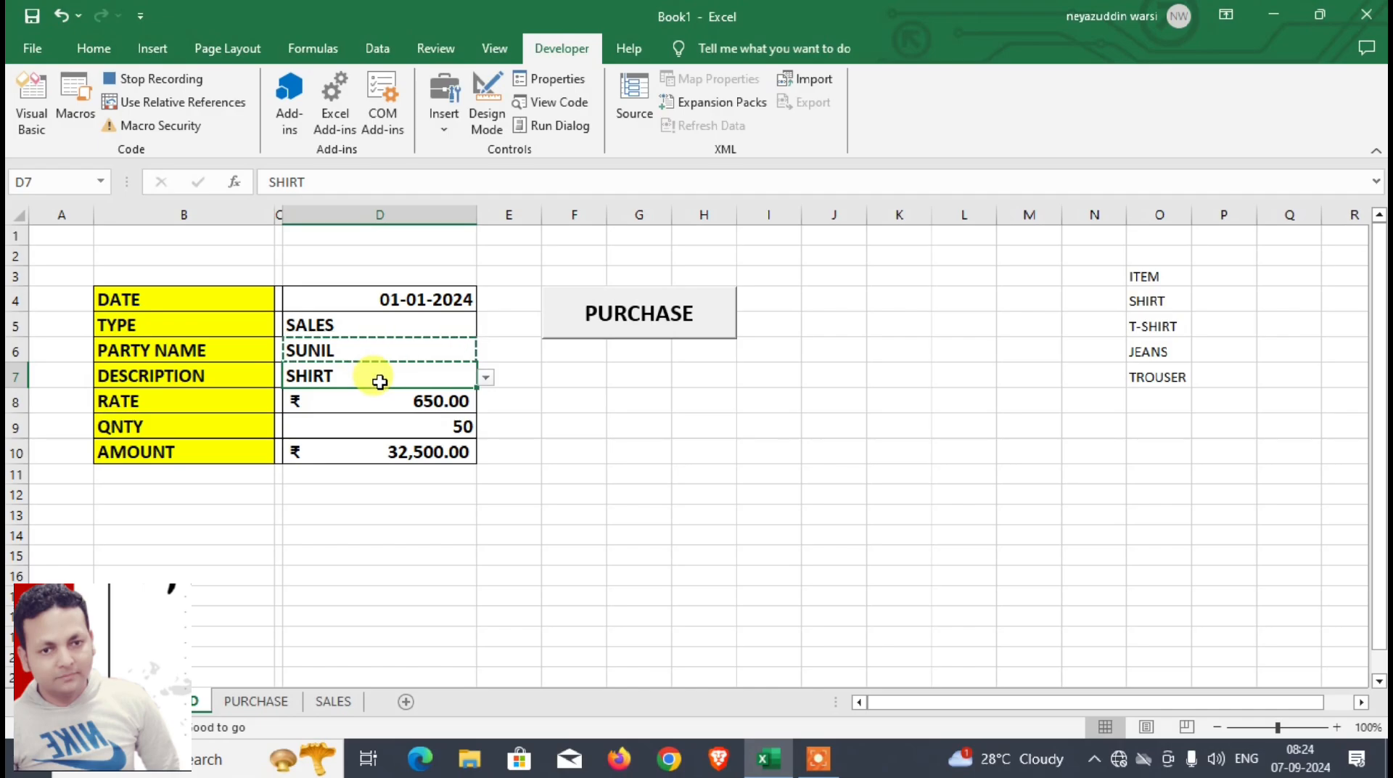
key(ctrl+c)
click(333, 701)
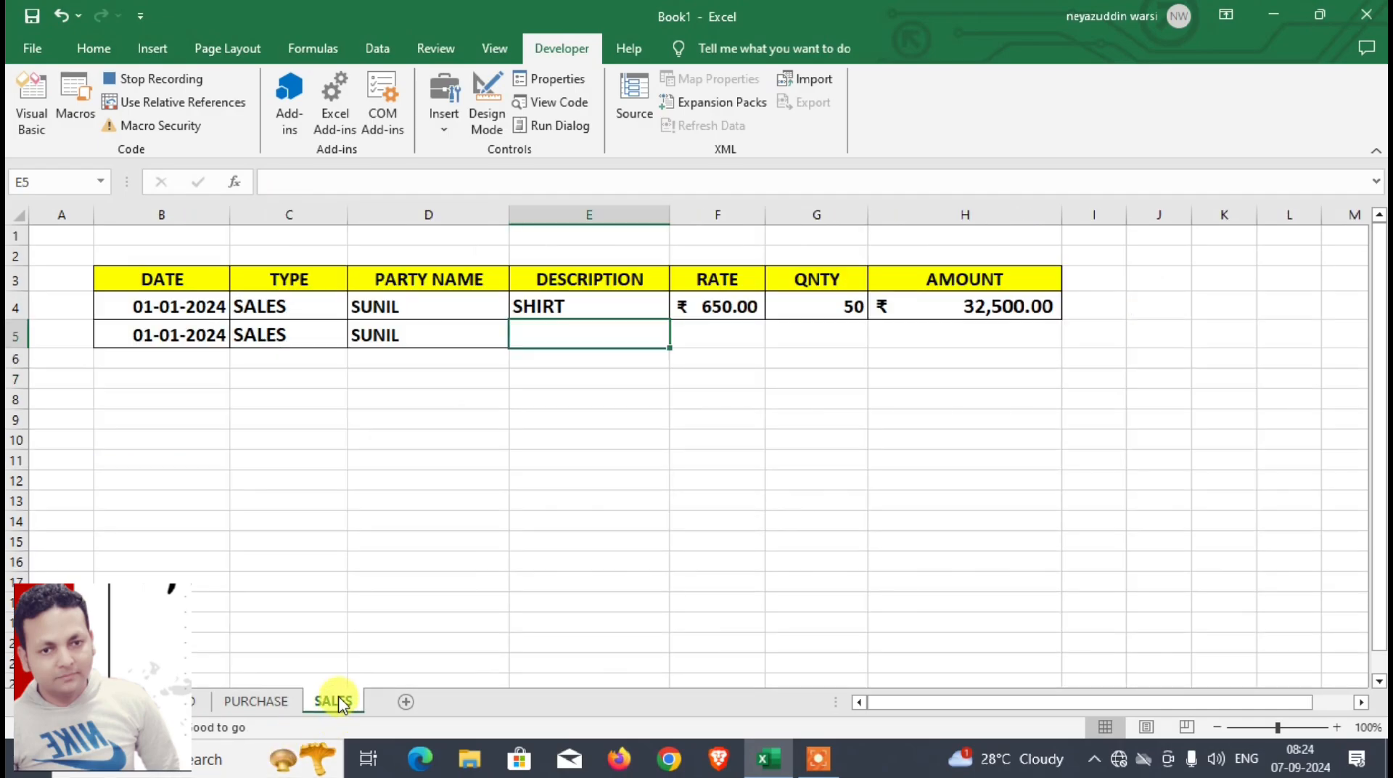
key(ctrl+alt+v)
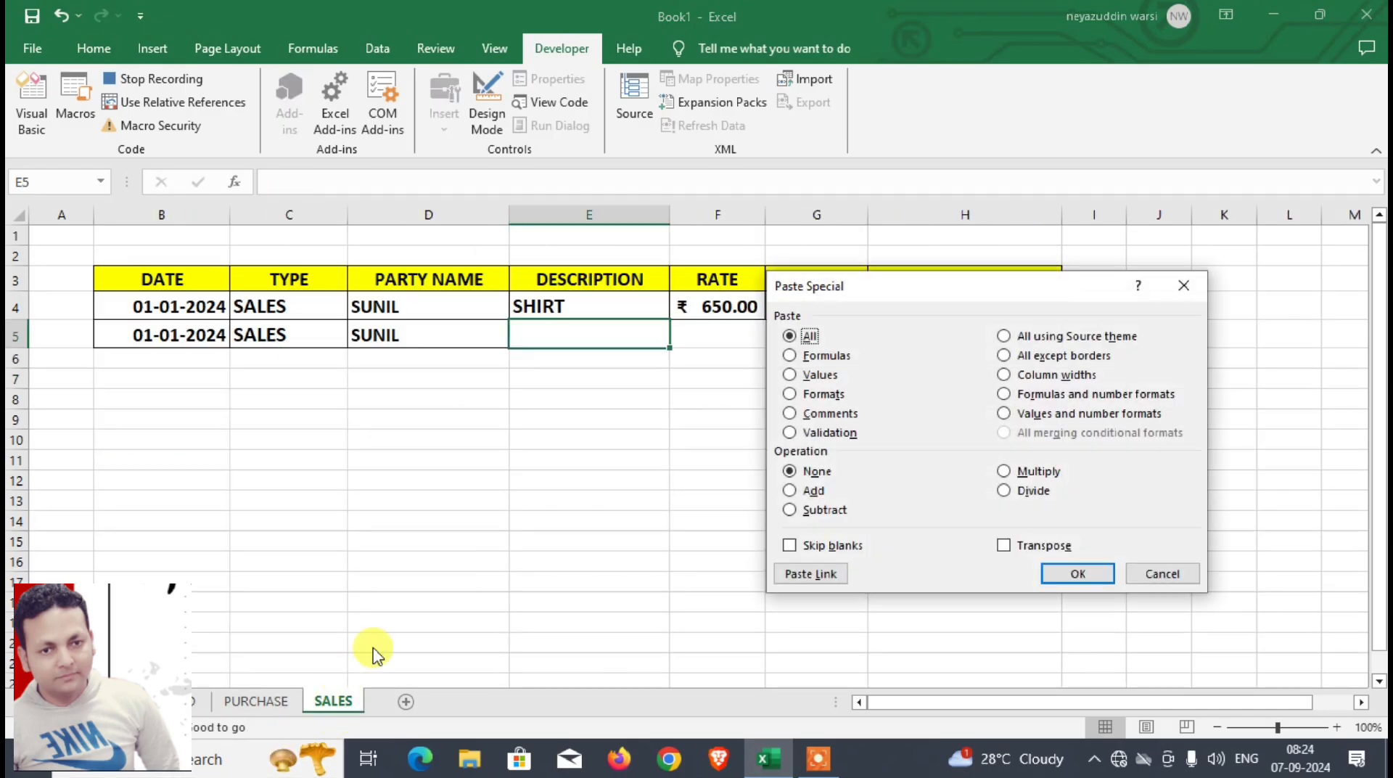
key(alt+f)
key(Return)
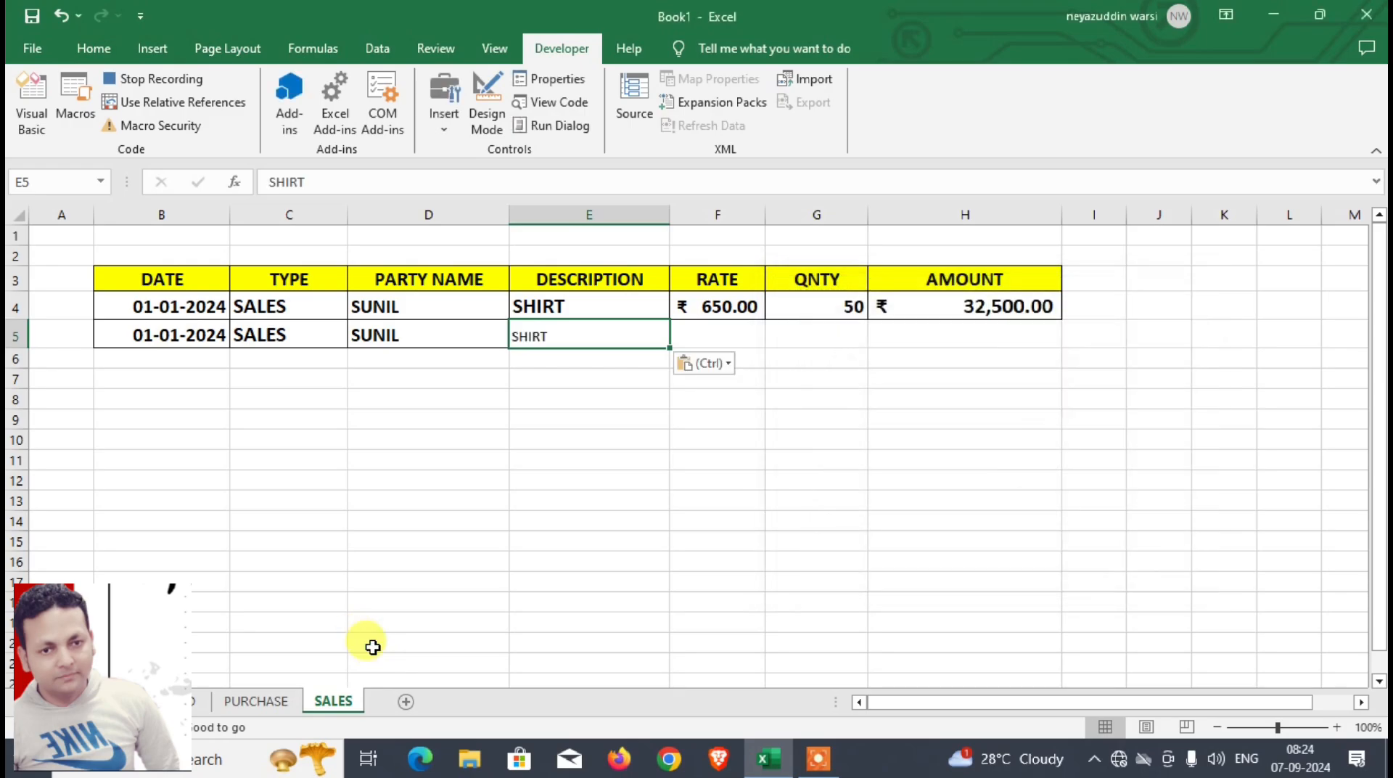
Step: Make the pasted description in E5 of SALES bold at font size 16
click(98, 50)
click(118, 117)
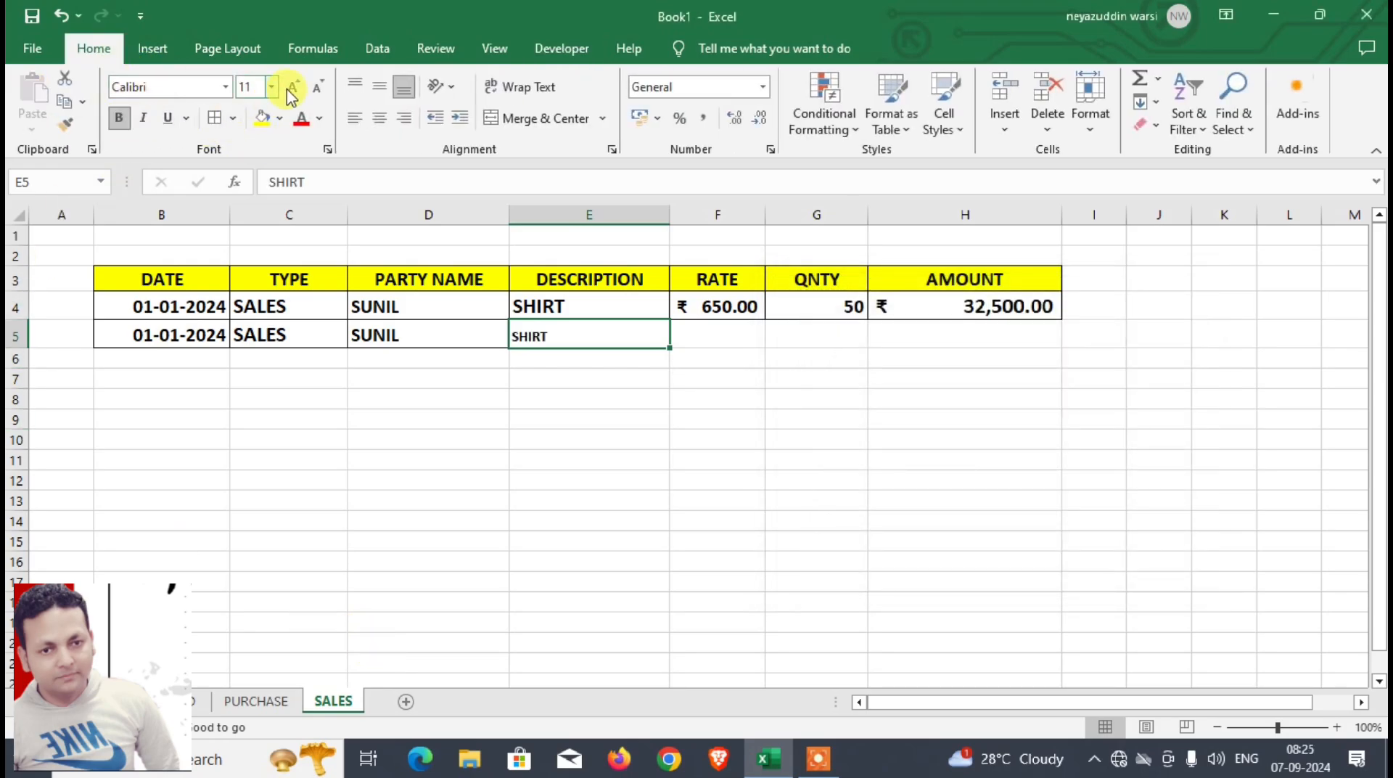
click(293, 88)
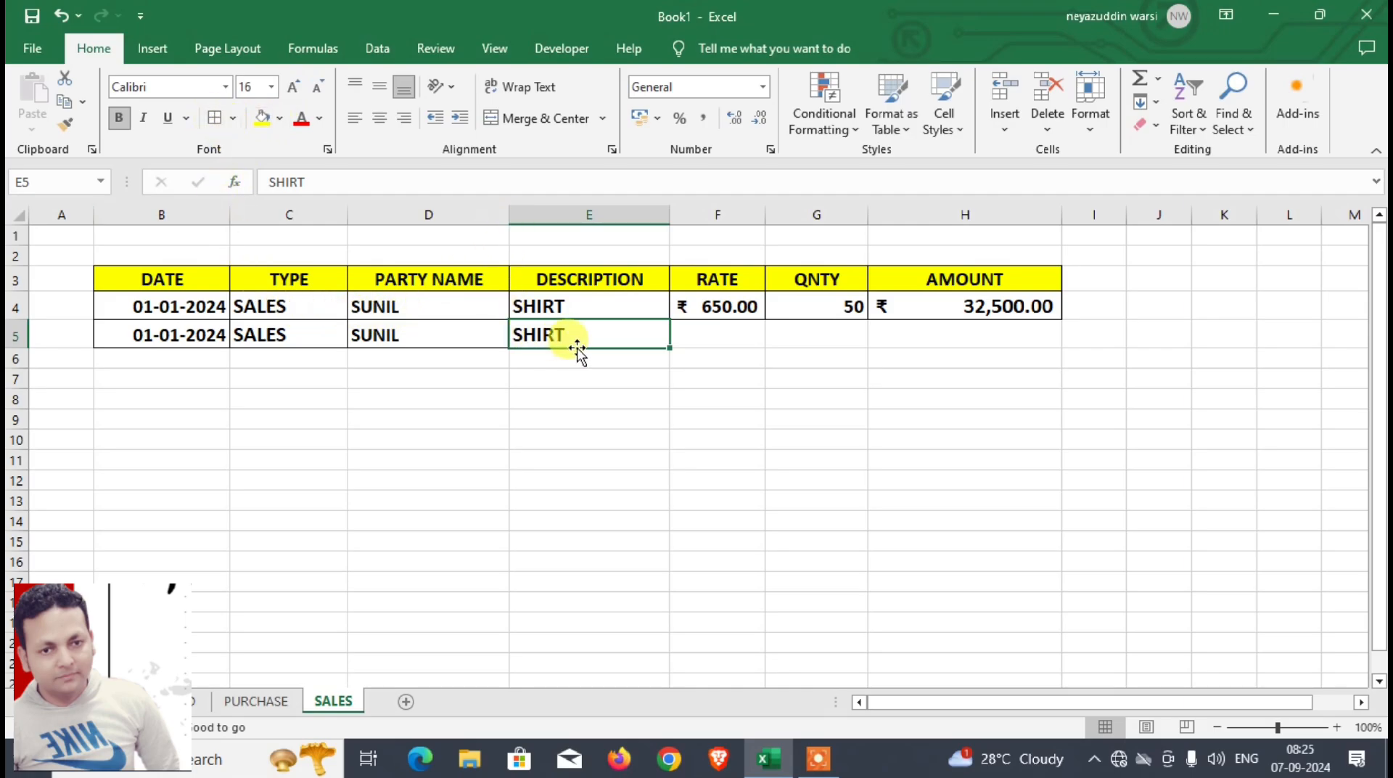
Step: Record a relative-reference move to F5 of SALES and, with relative references off again, paste the rate from D8 of DASHBOARD there
click(560, 47)
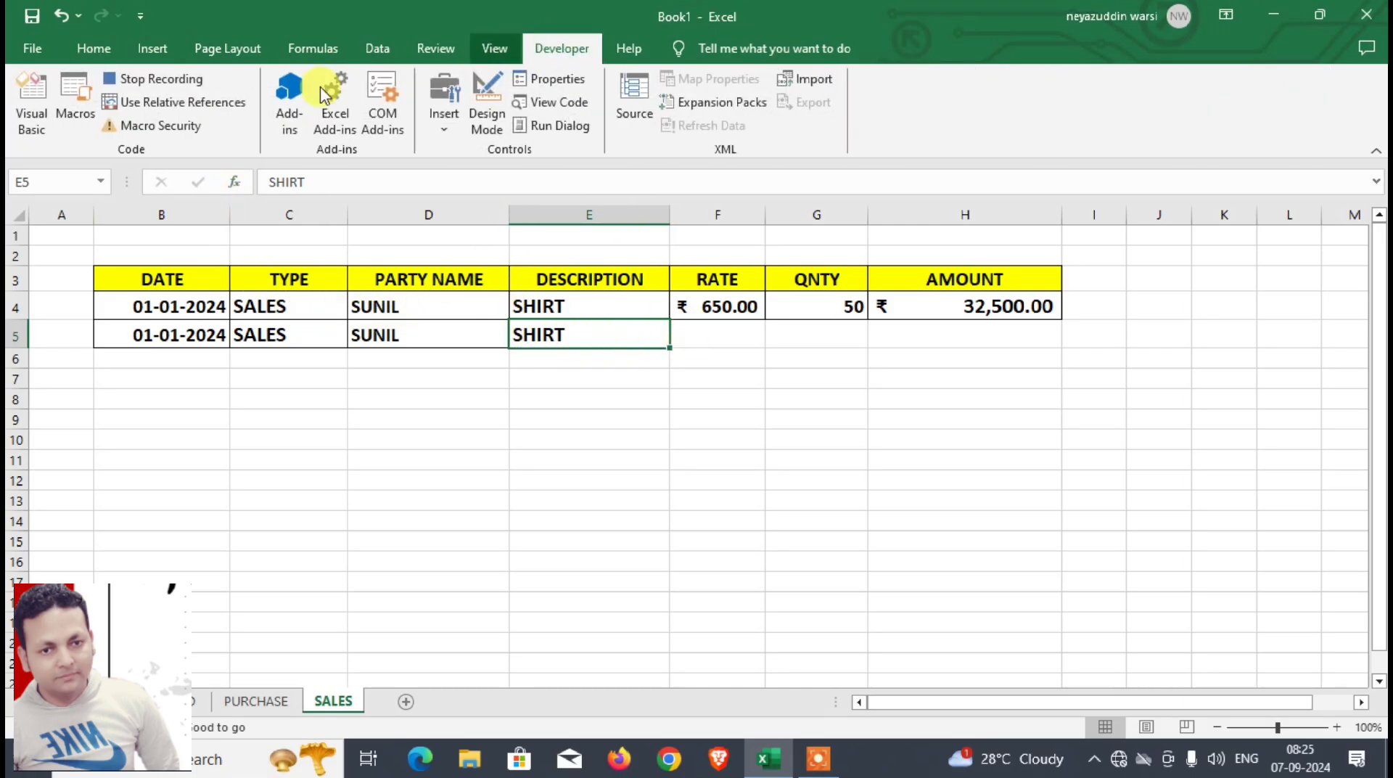
click(202, 106)
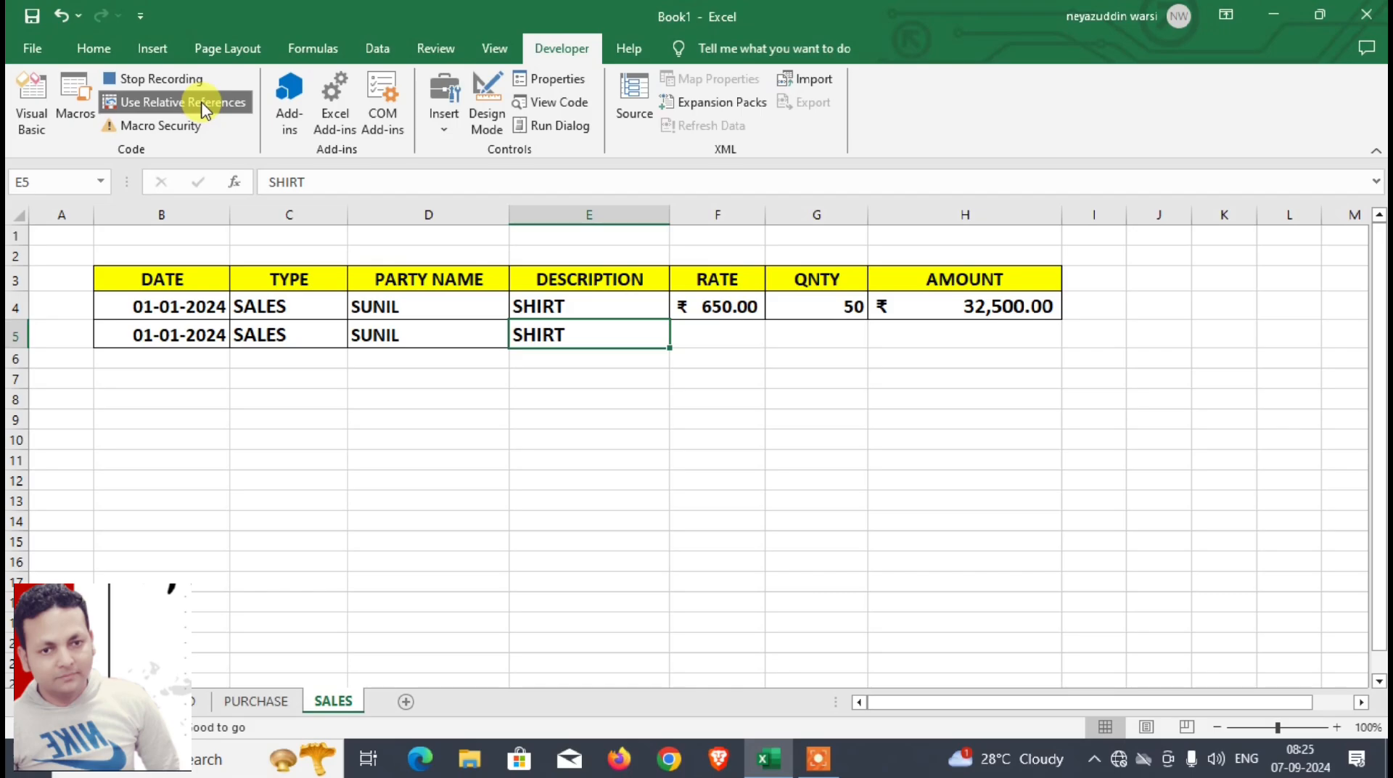
key(Right)
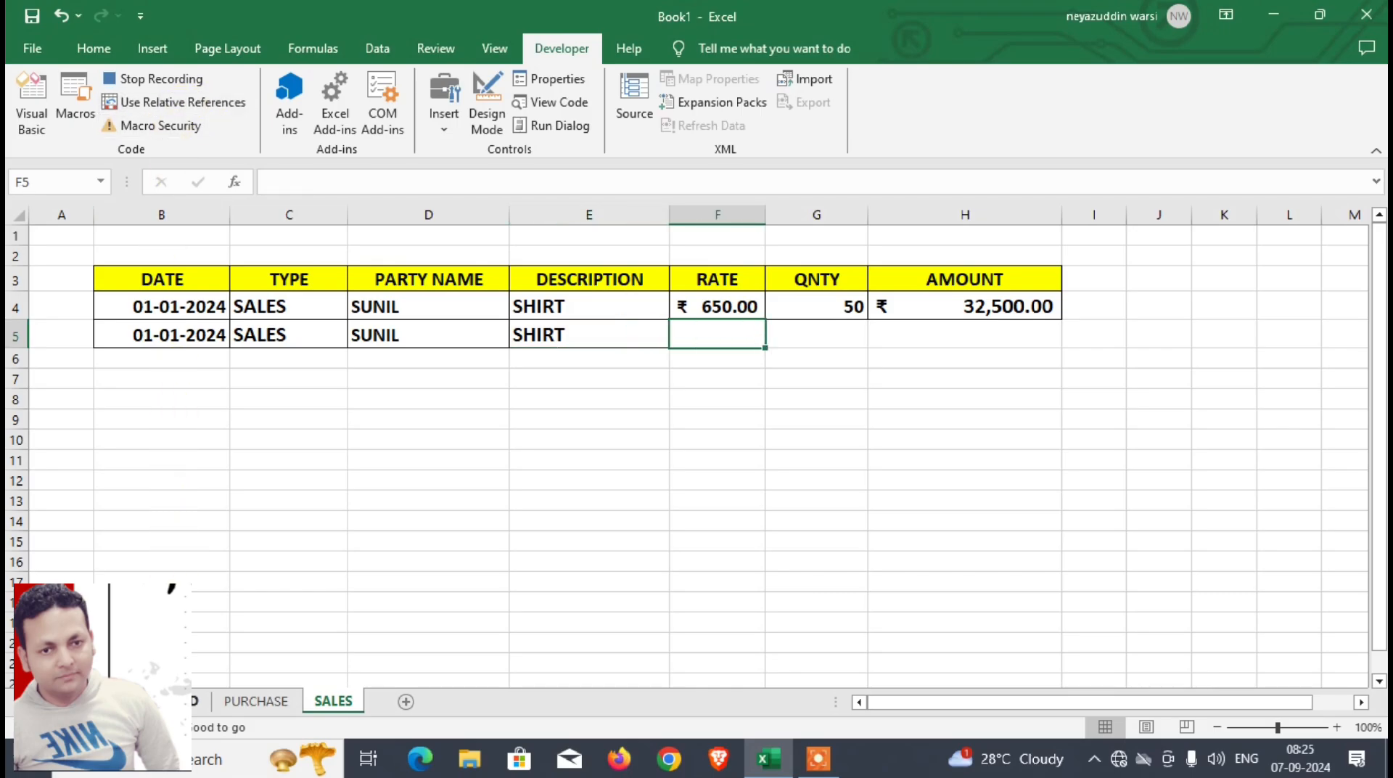
click(180, 702)
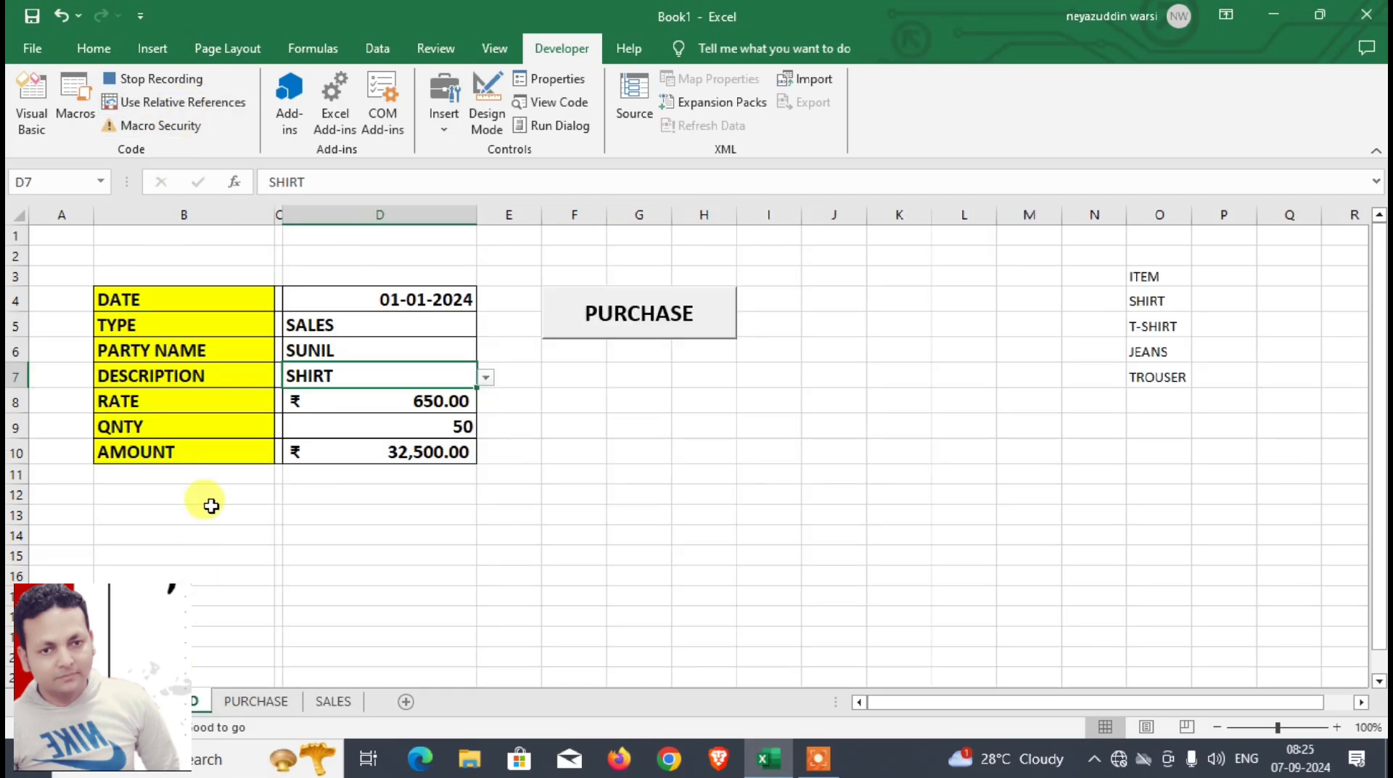
click(332, 403)
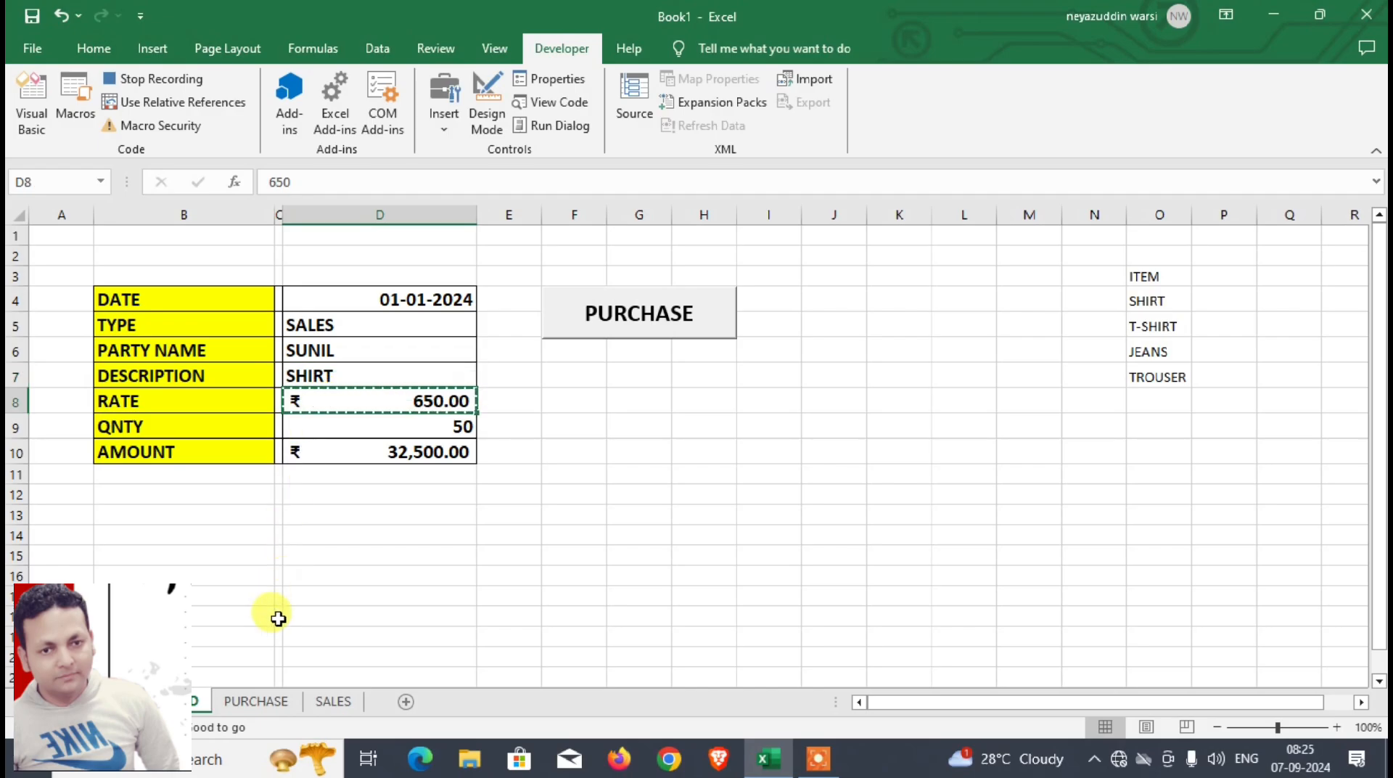
click(333, 702)
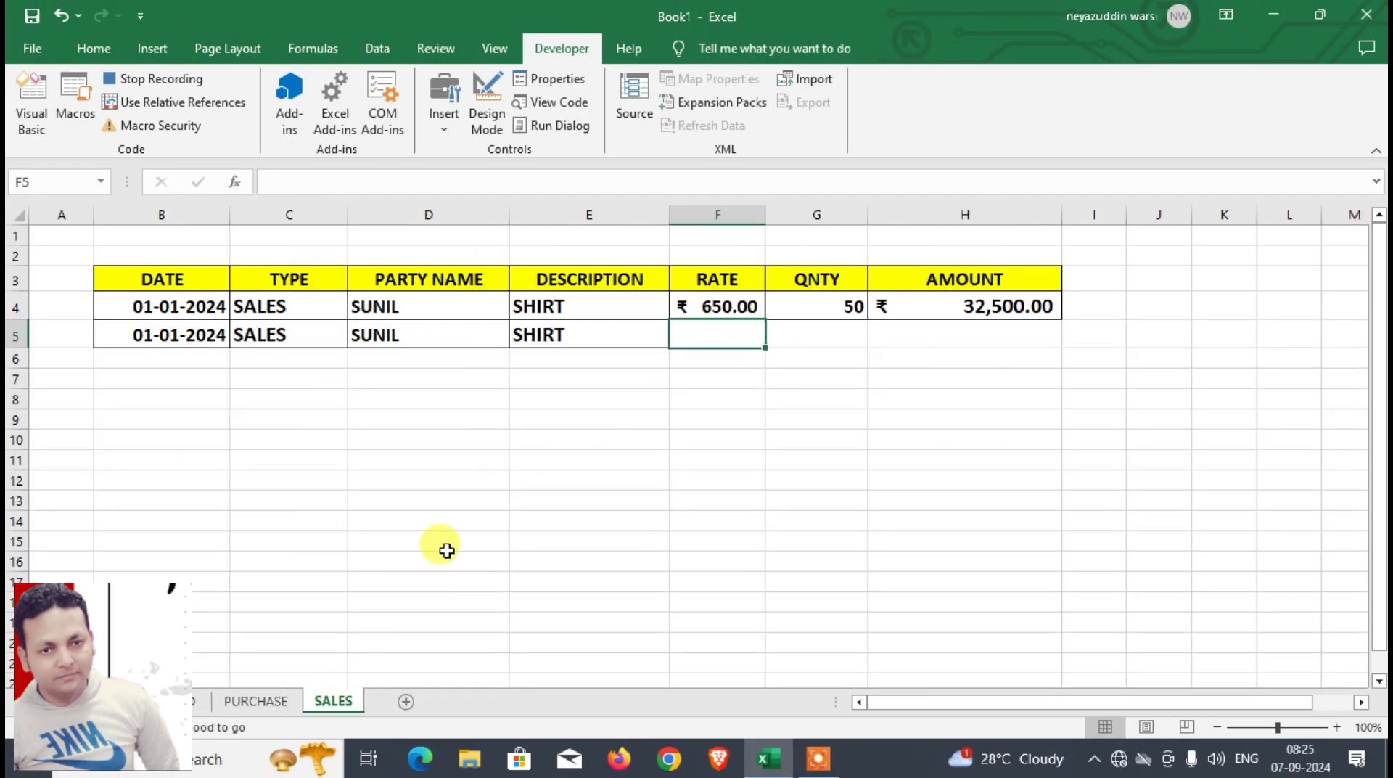
key(ctrl+v)
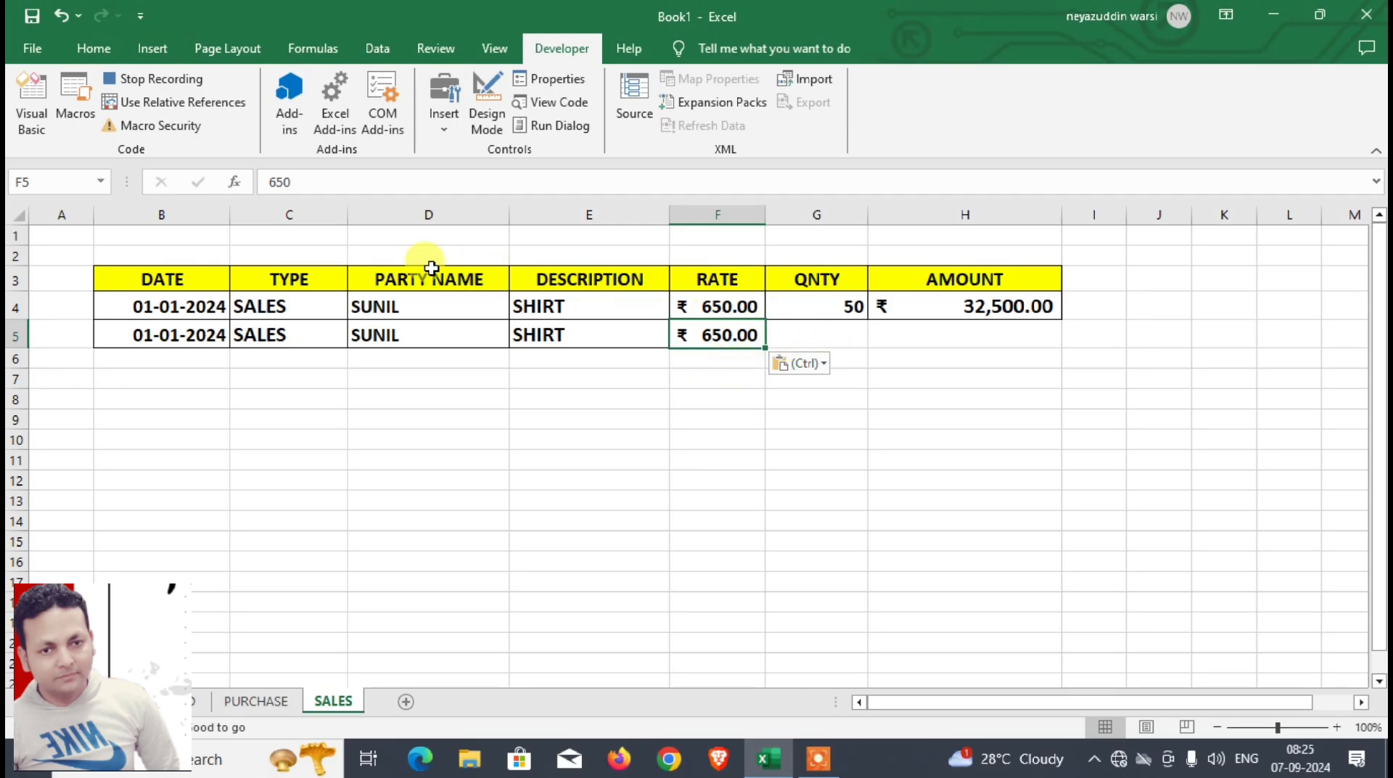
Step: Record a relative-reference move to G5 of SALES and, with relative references off again, paste the quantity from D9 of DASHBOARD there
click(207, 105)
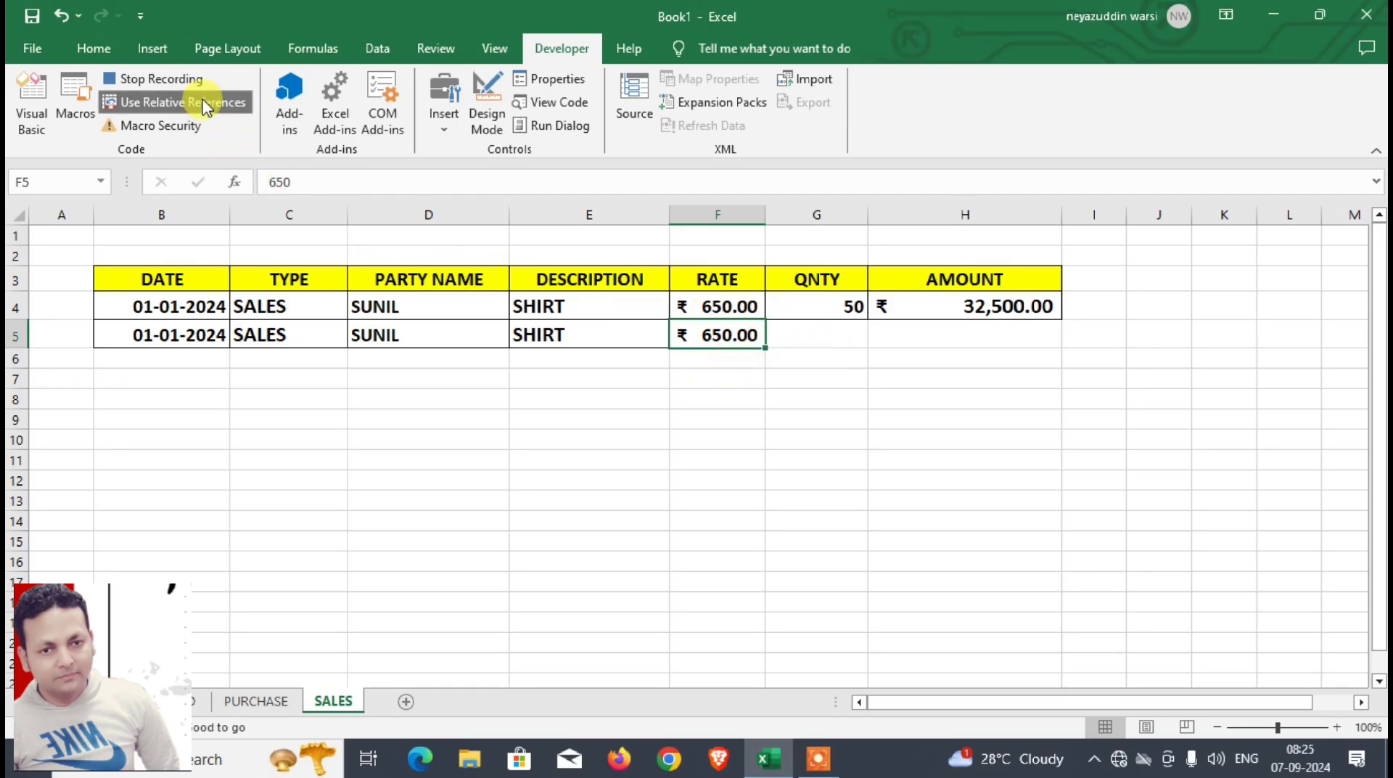
key(Right)
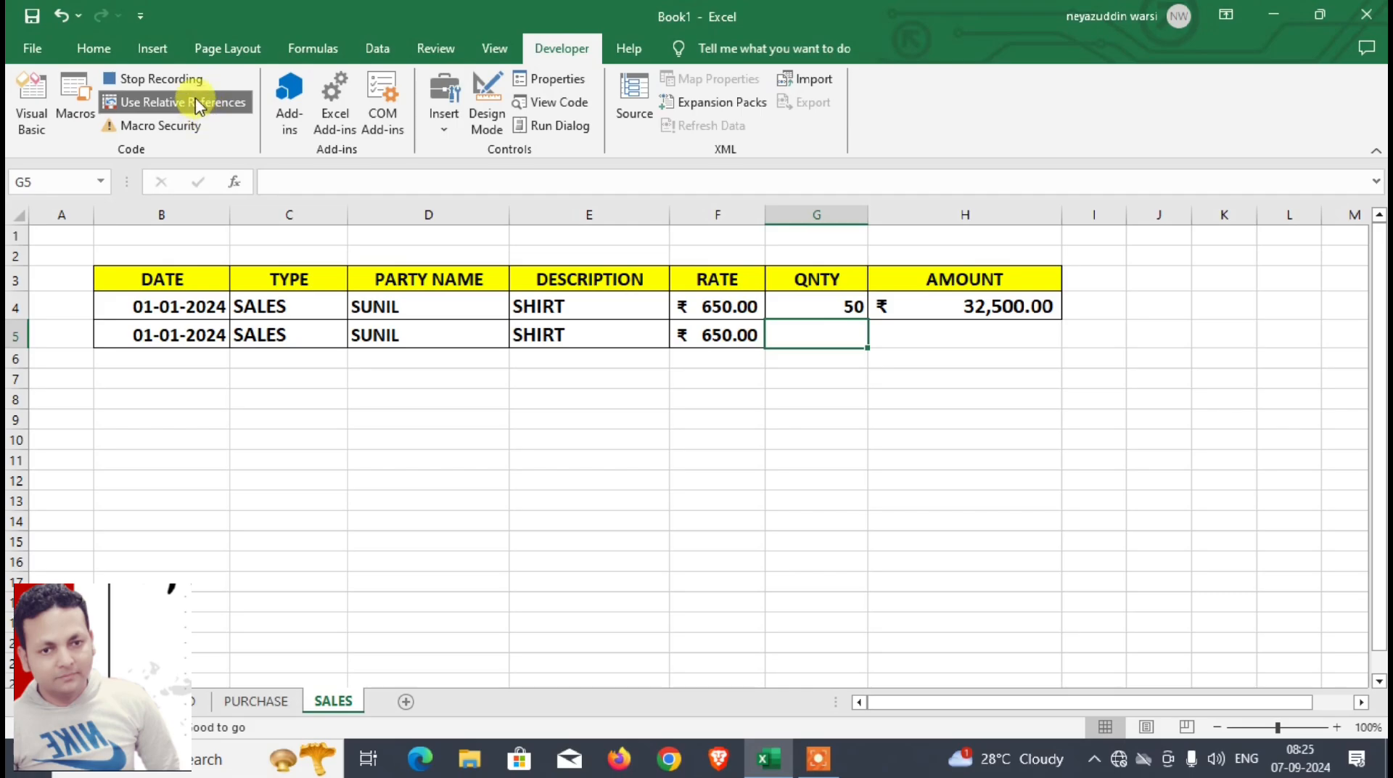
click(199, 107)
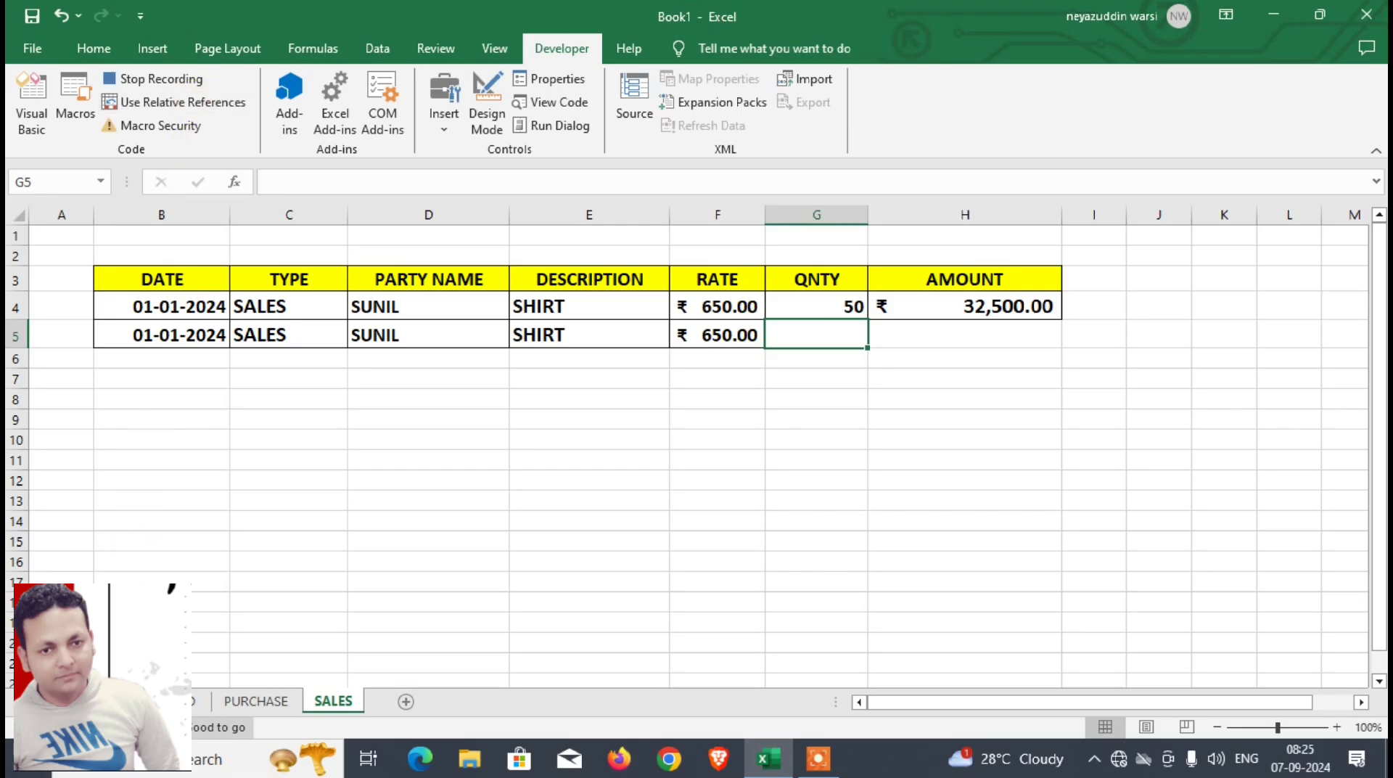
click(173, 701)
click(367, 429)
key(ctrl+c)
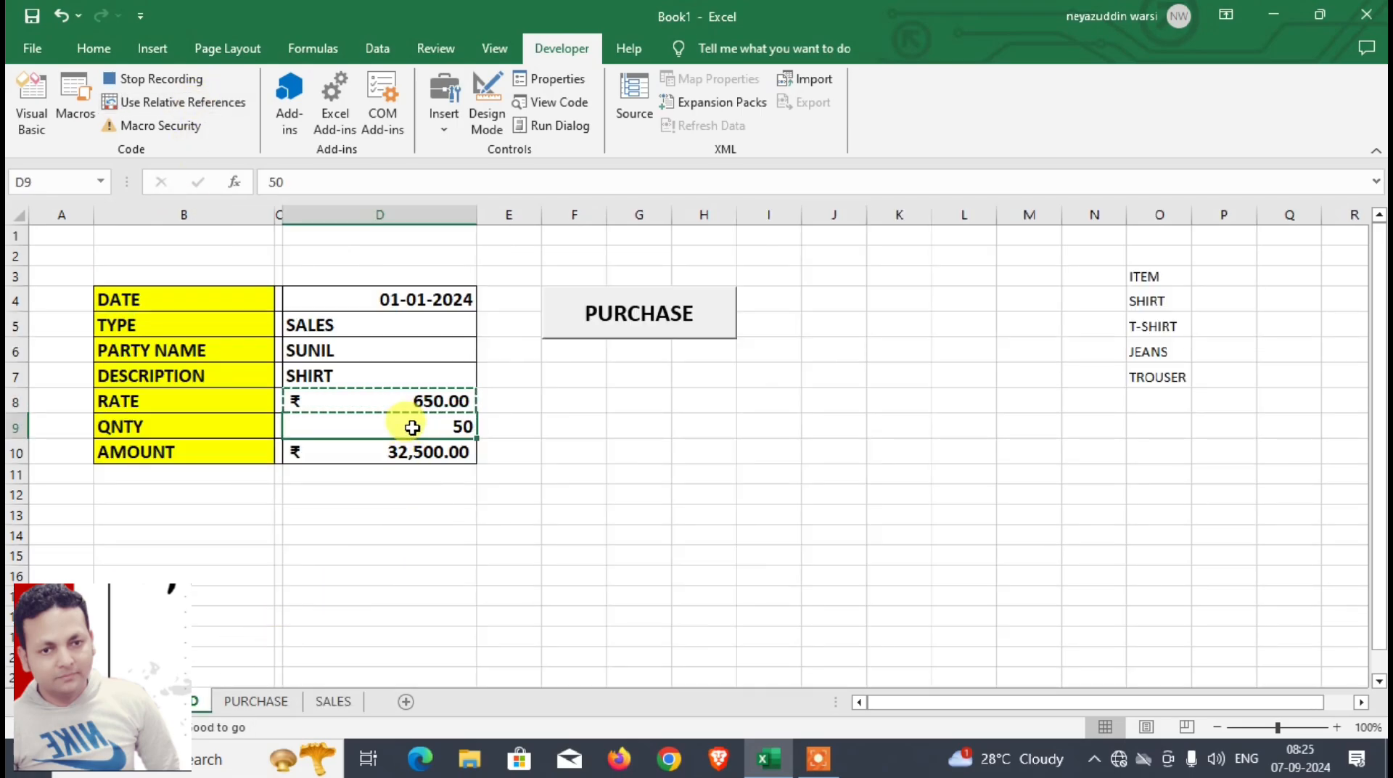
click(341, 700)
key(ctrl+v)
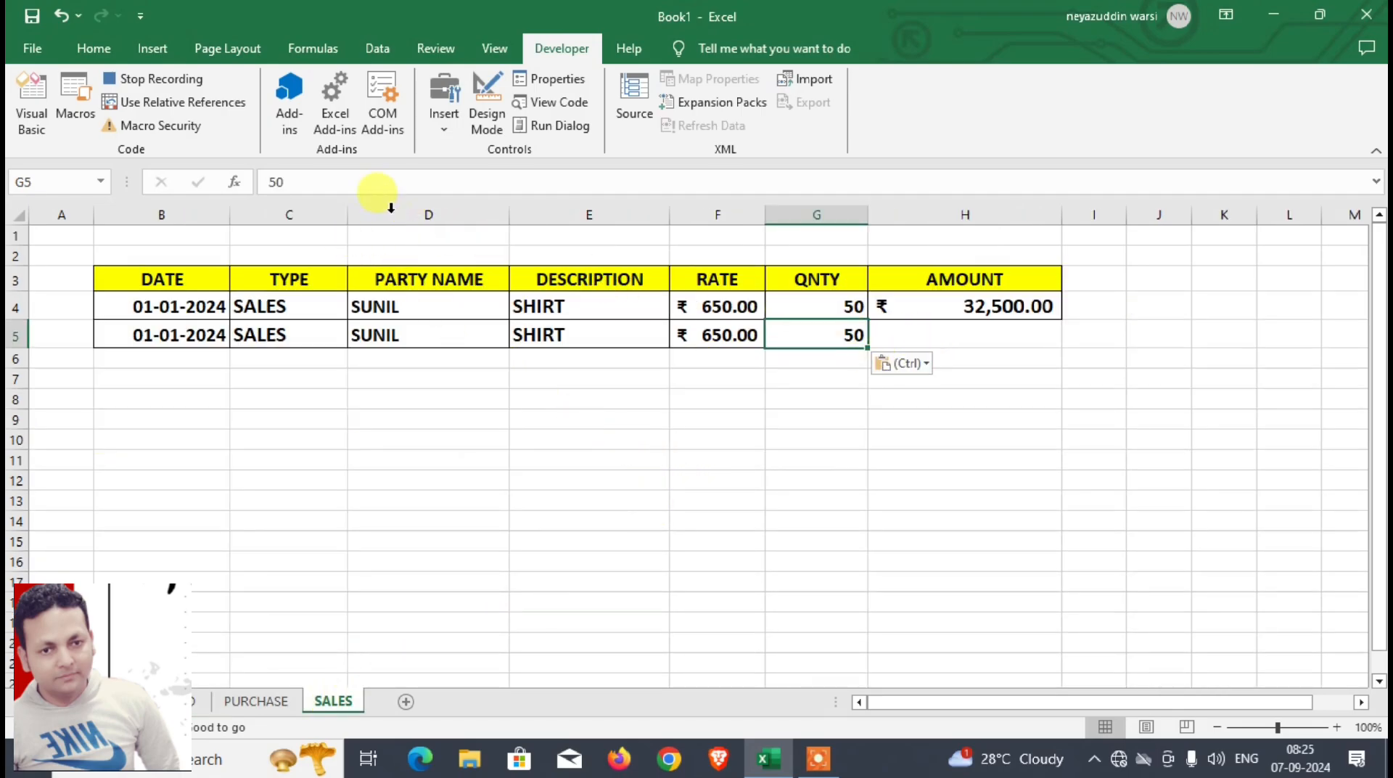
Step: Record a relative-reference move to H5 of SALES and, with relative references off again, paste the amount from D10 of DASHBOARD as a value
click(213, 108)
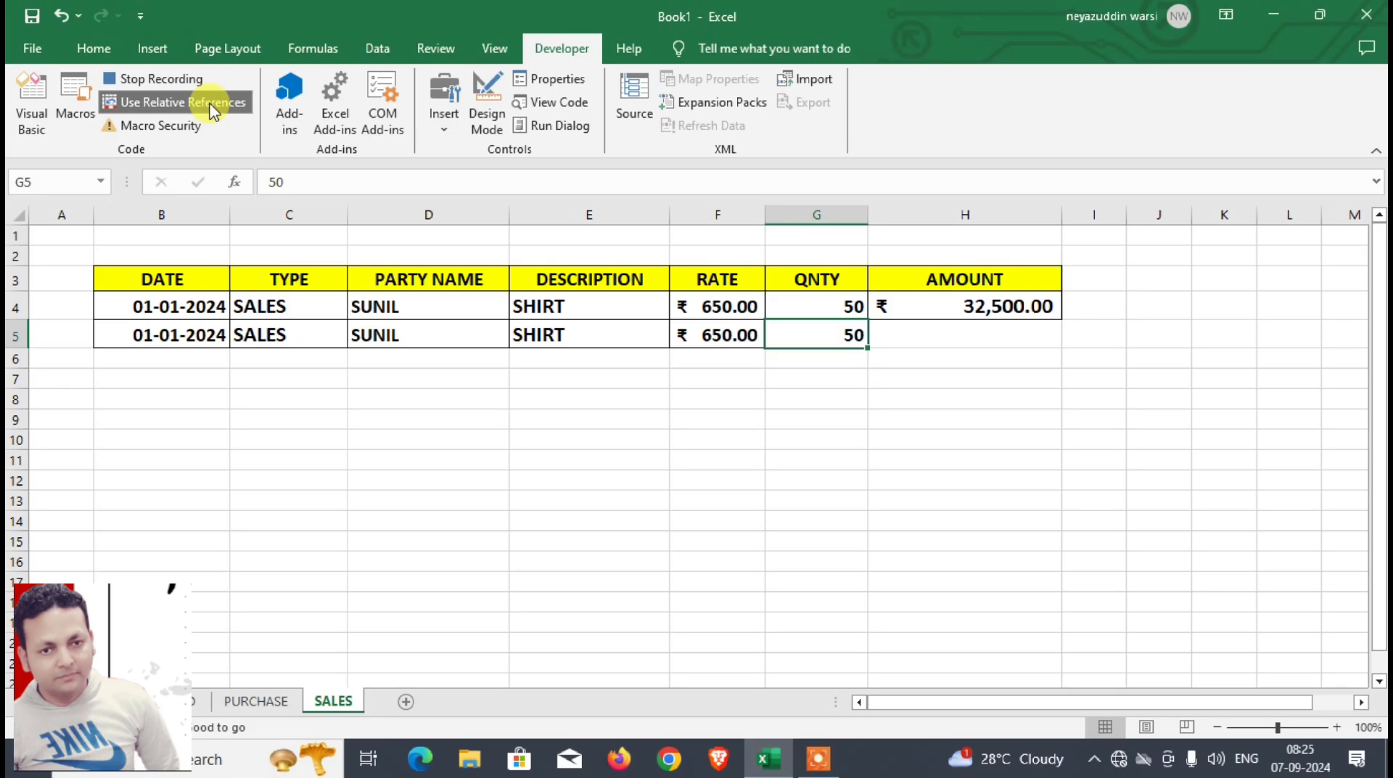
key(Right)
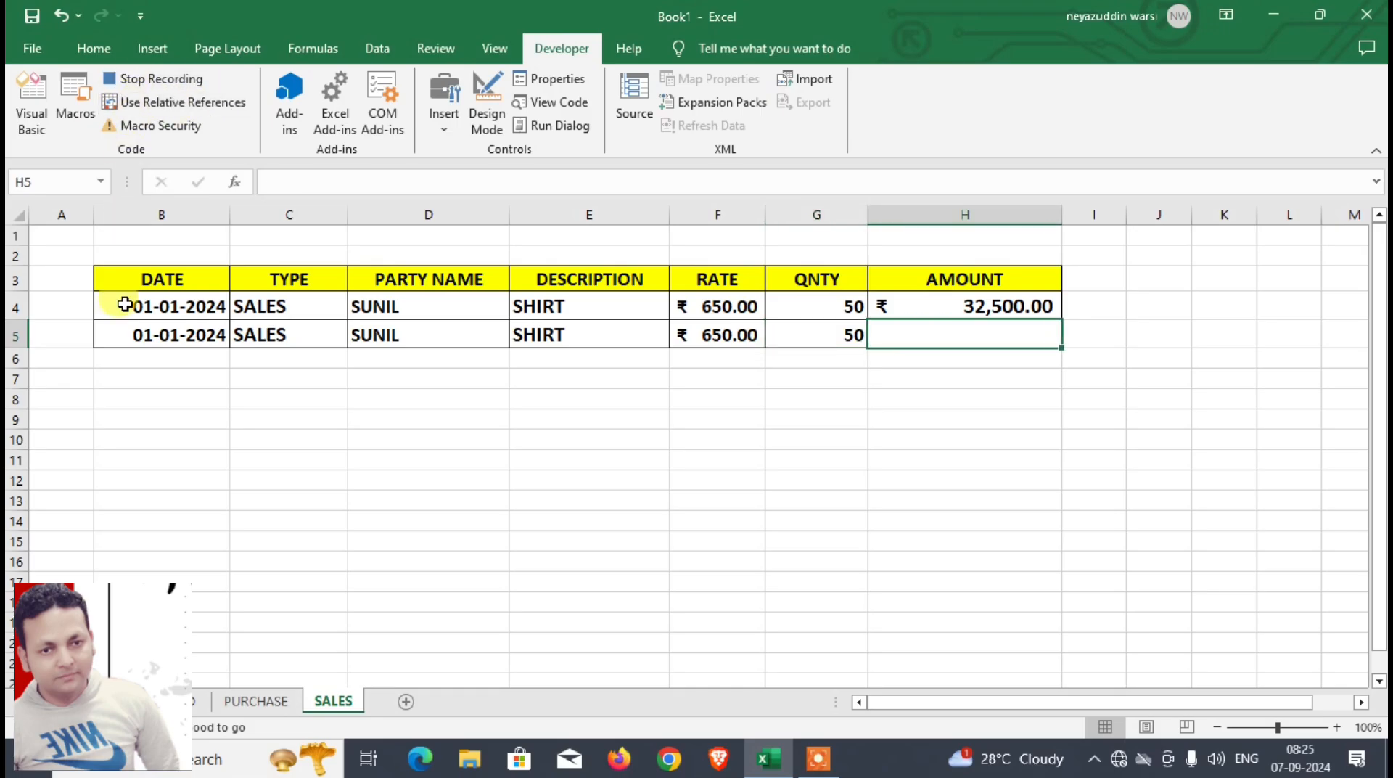
click(166, 701)
click(335, 453)
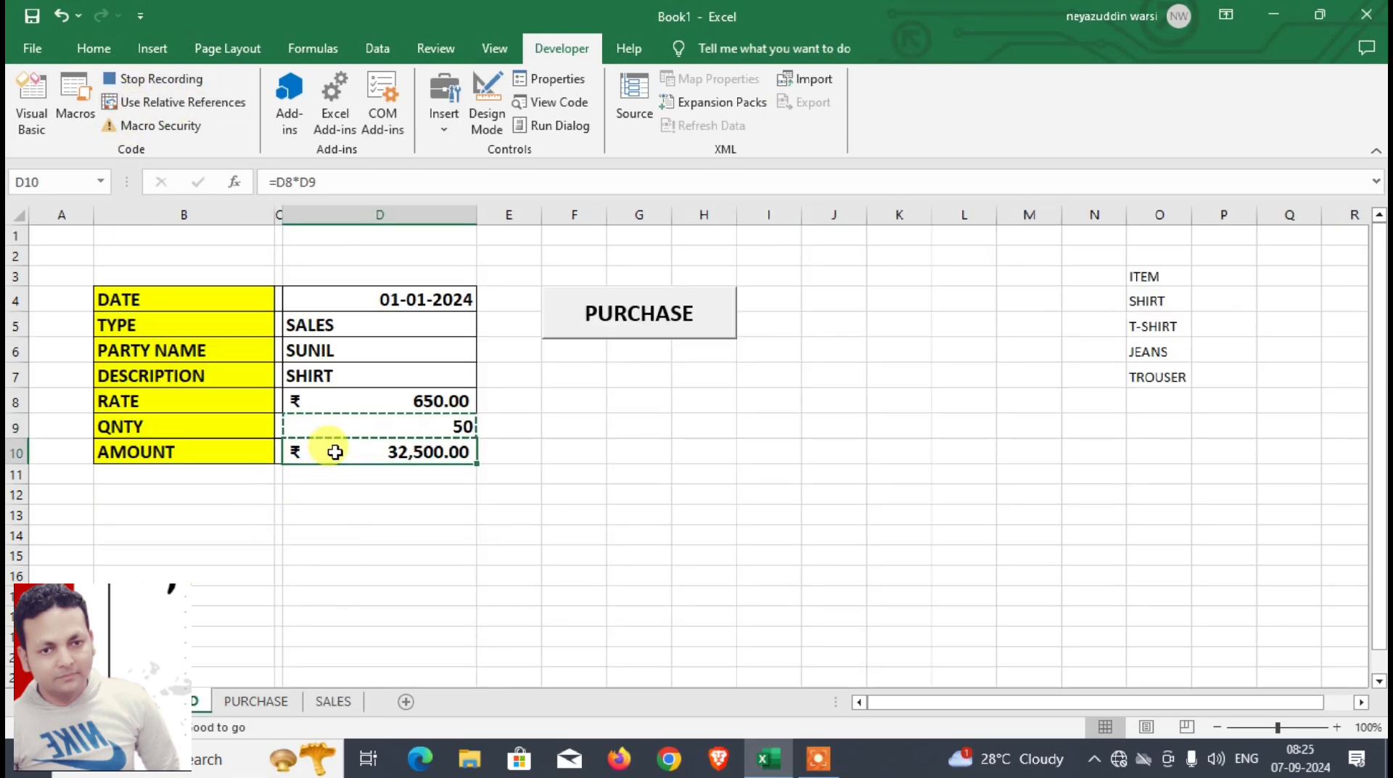
click(333, 701)
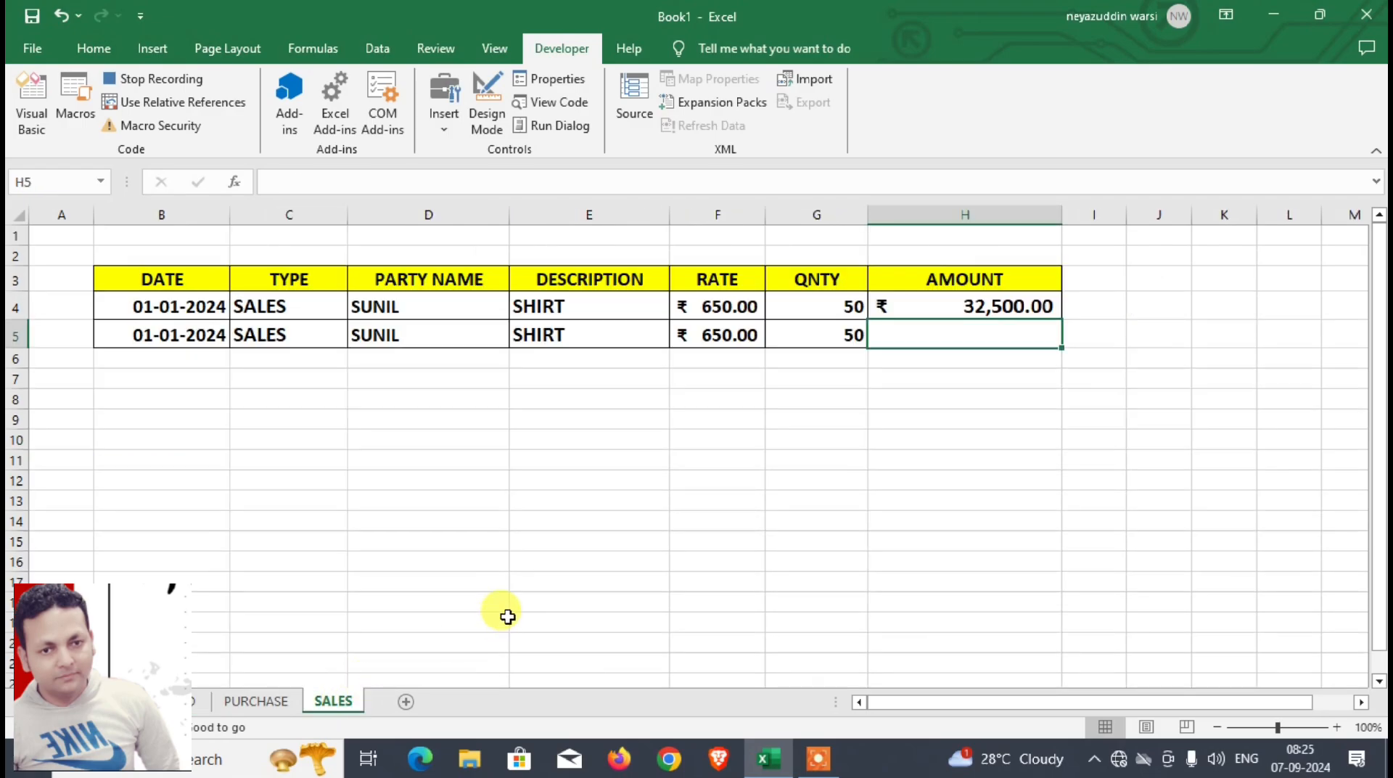
key(ctrl+alt+v)
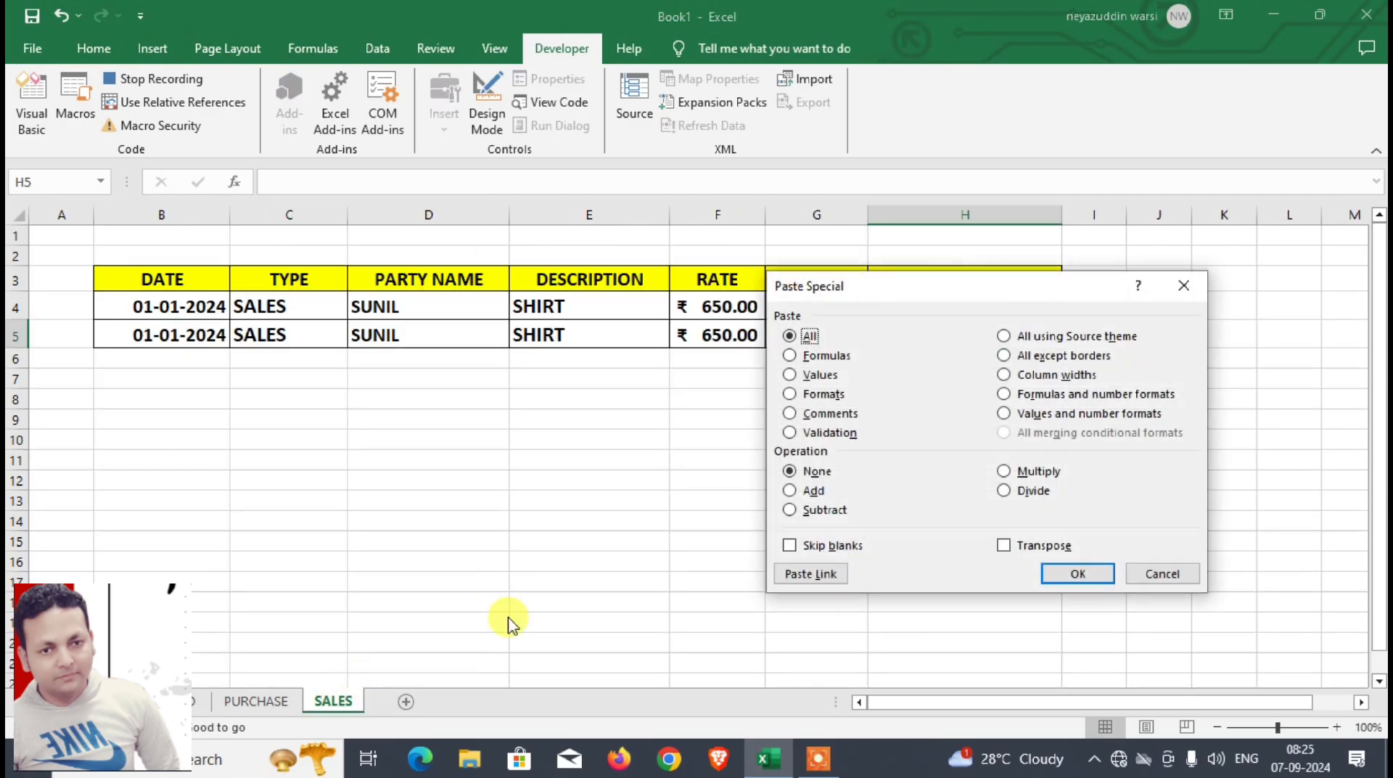
key(f)
key(Return)
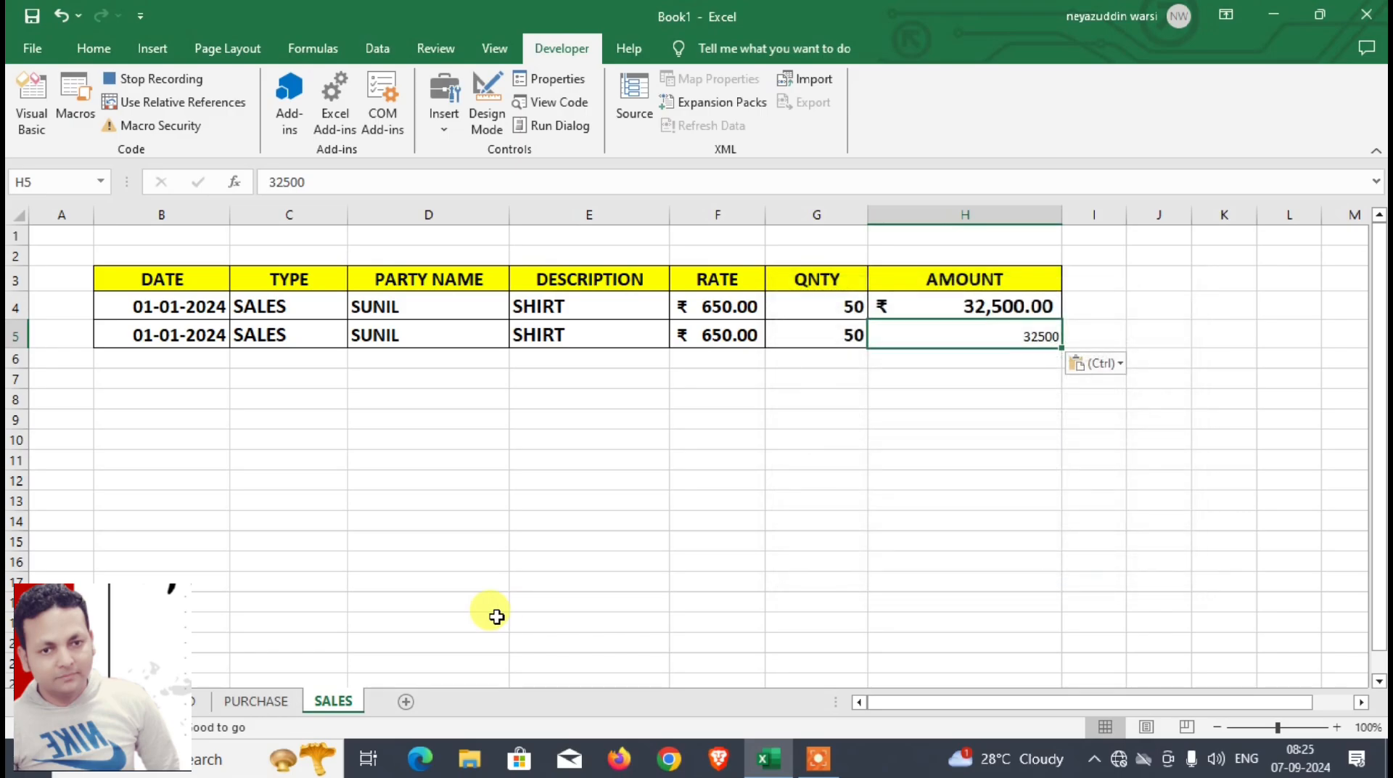
Step: Make the pasted amount in H5 of SALES bold at font size 16 with the rupee Accounting number format
click(93, 47)
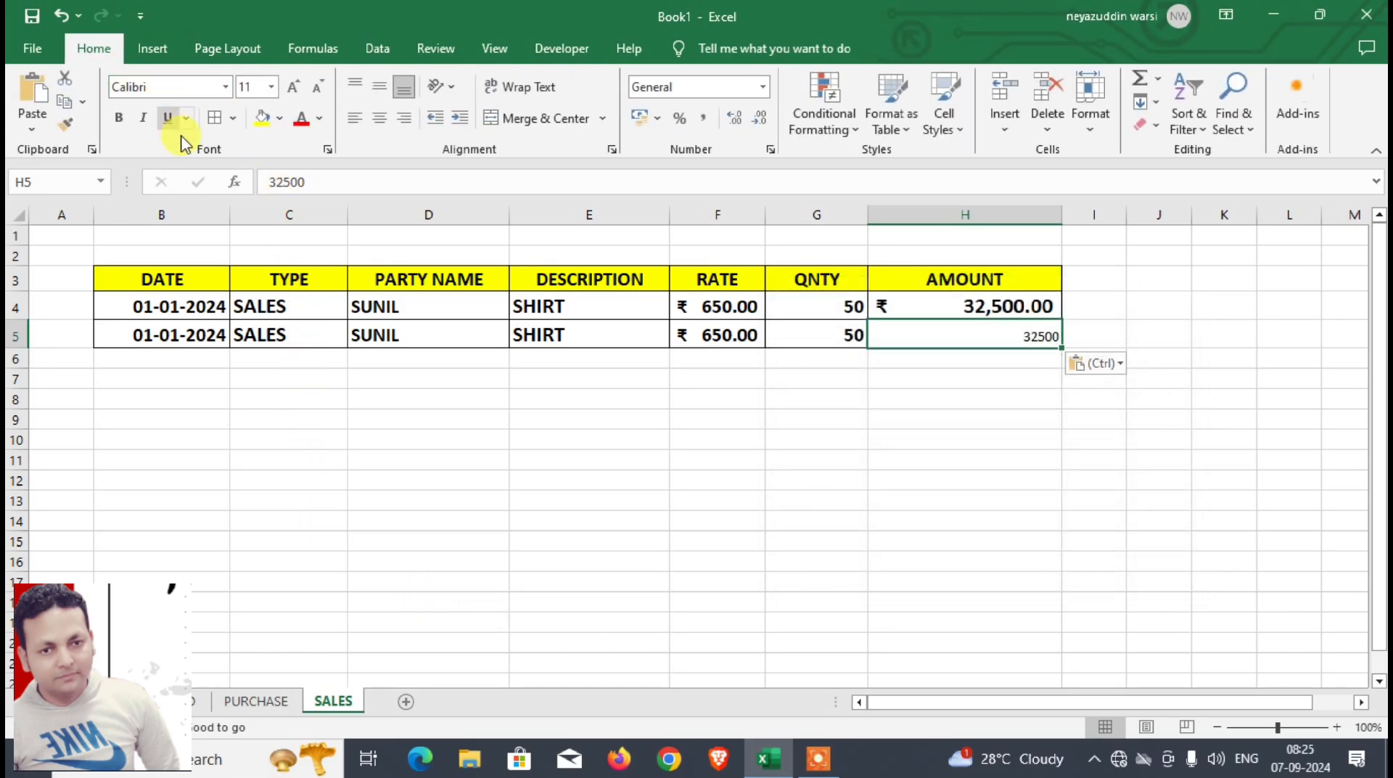
click(295, 90)
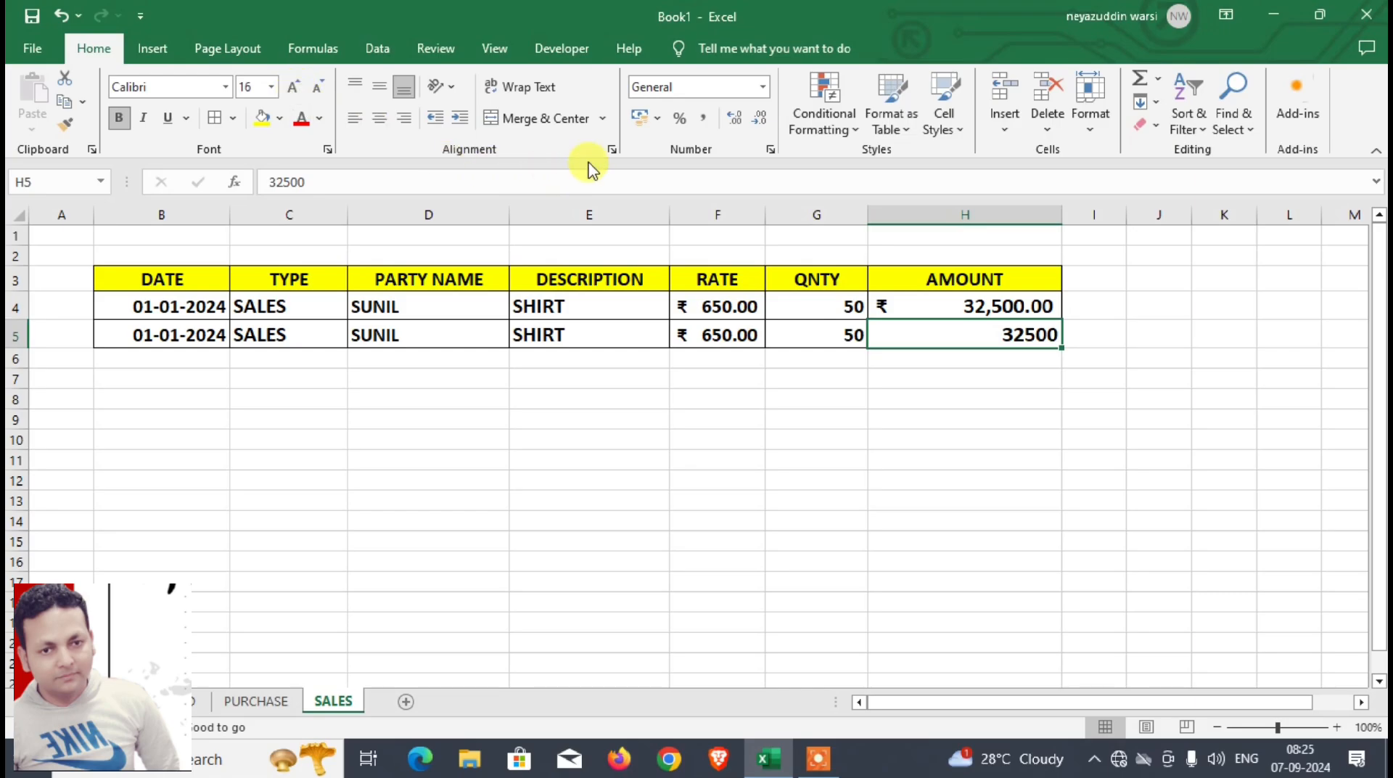
click(639, 120)
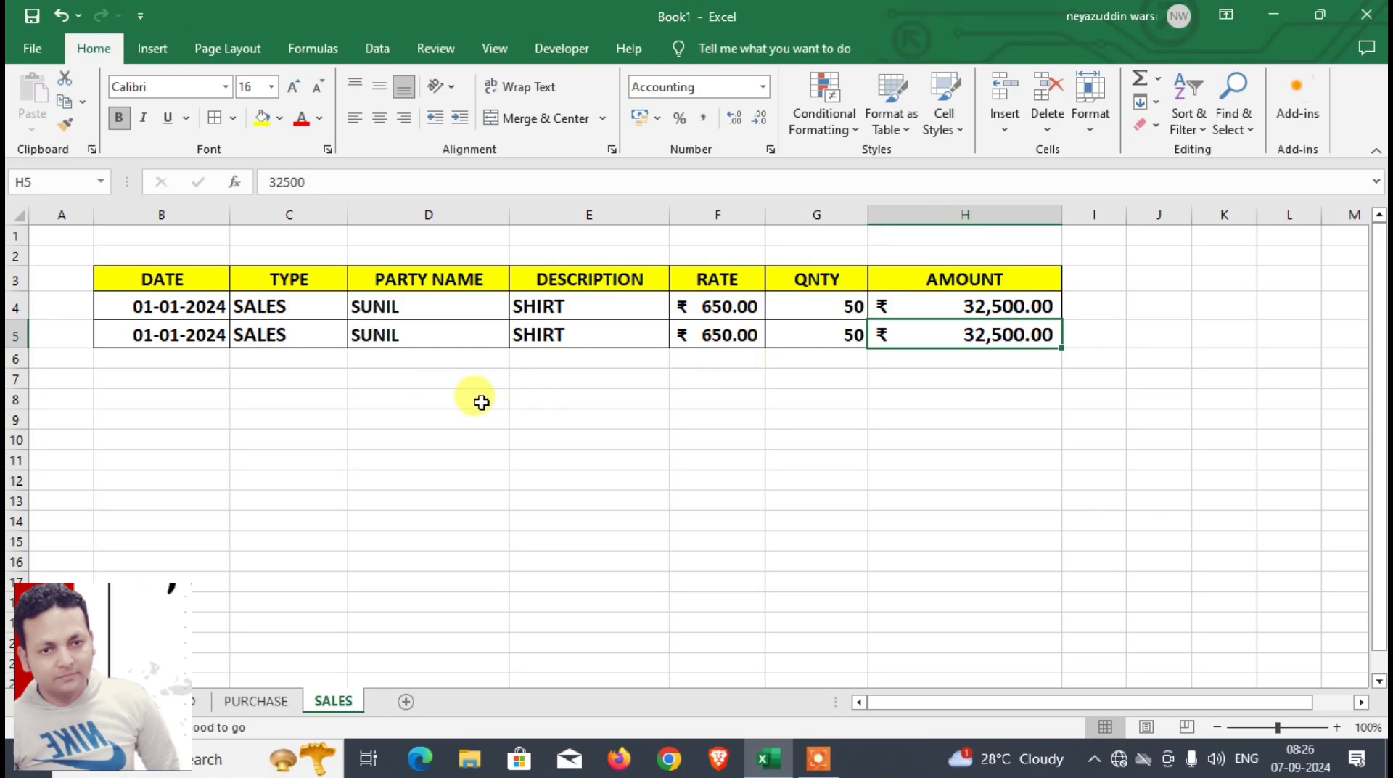
Step: Turn relative references on and record a move one cell past the amount, to I5 of SALES
click(560, 49)
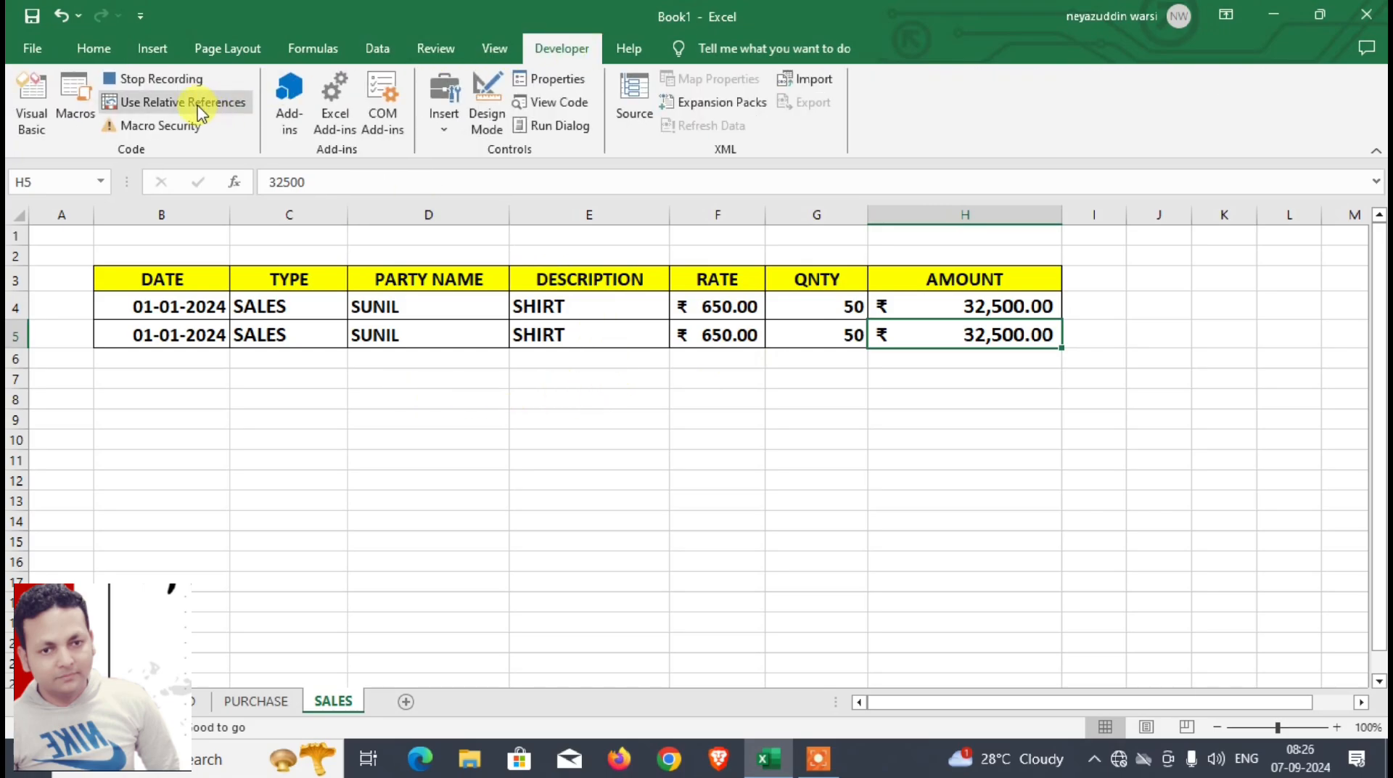
click(198, 108)
click(198, 109)
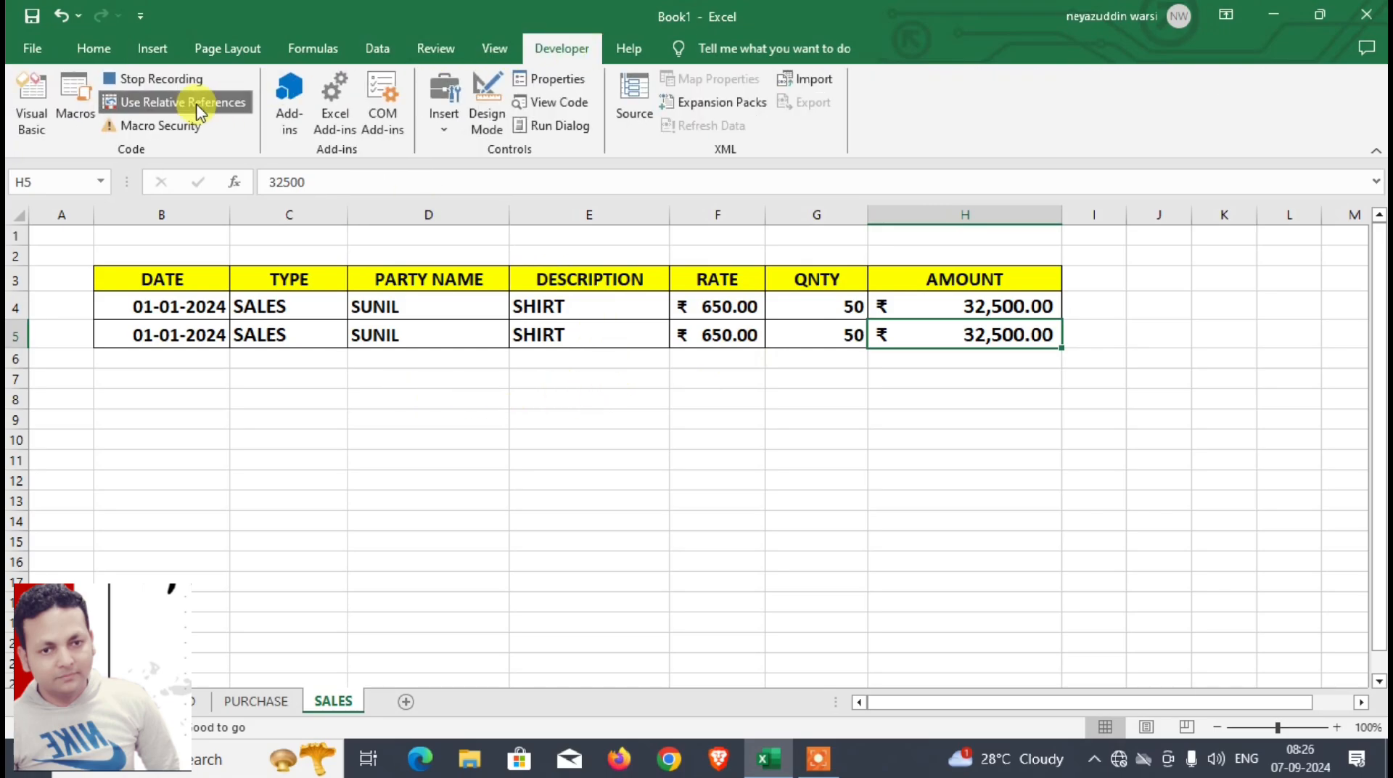
key(Right)
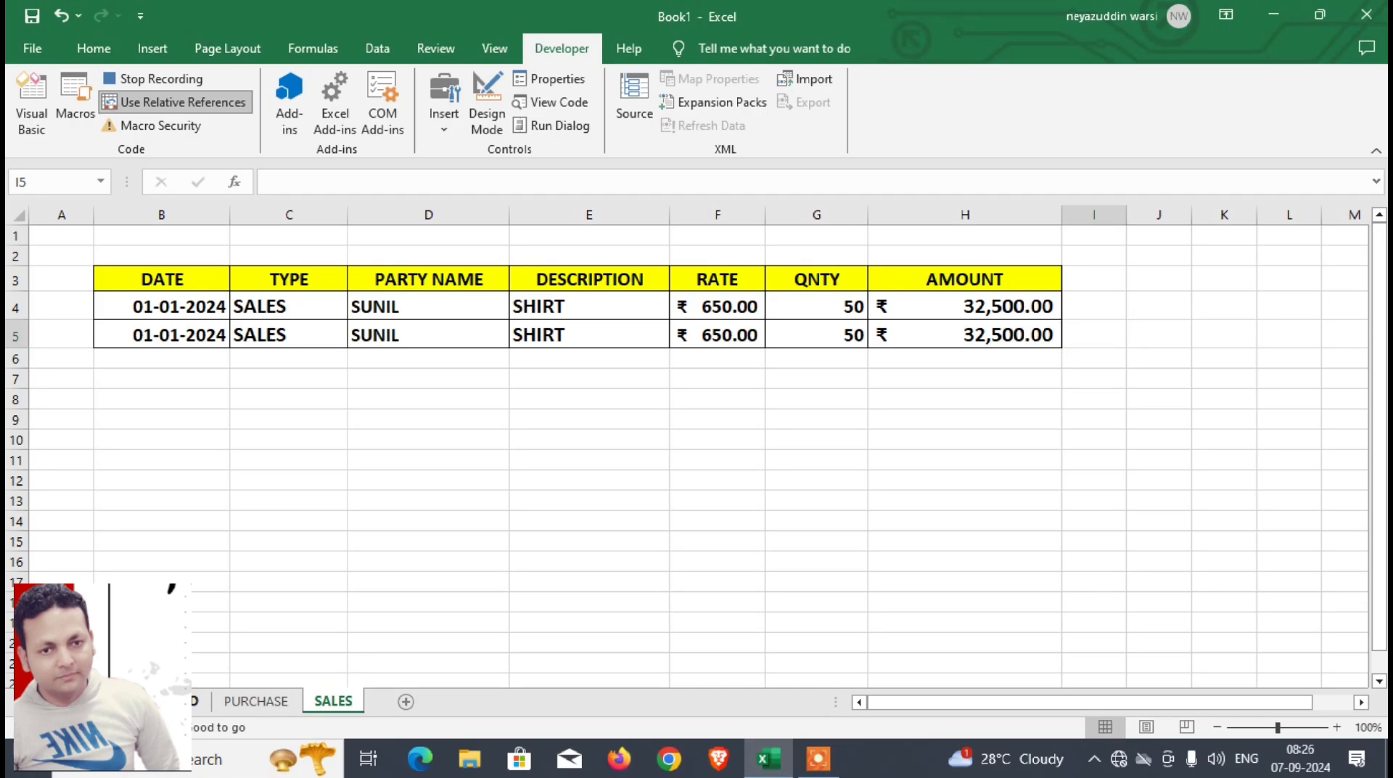
Step: Clear the entries from date to quantity in D4:D9 of DASHBOARD and stop recording the SALES macro
key(ctrl+Page_Up)
drag(367, 298, 363, 421)
key(Delete)
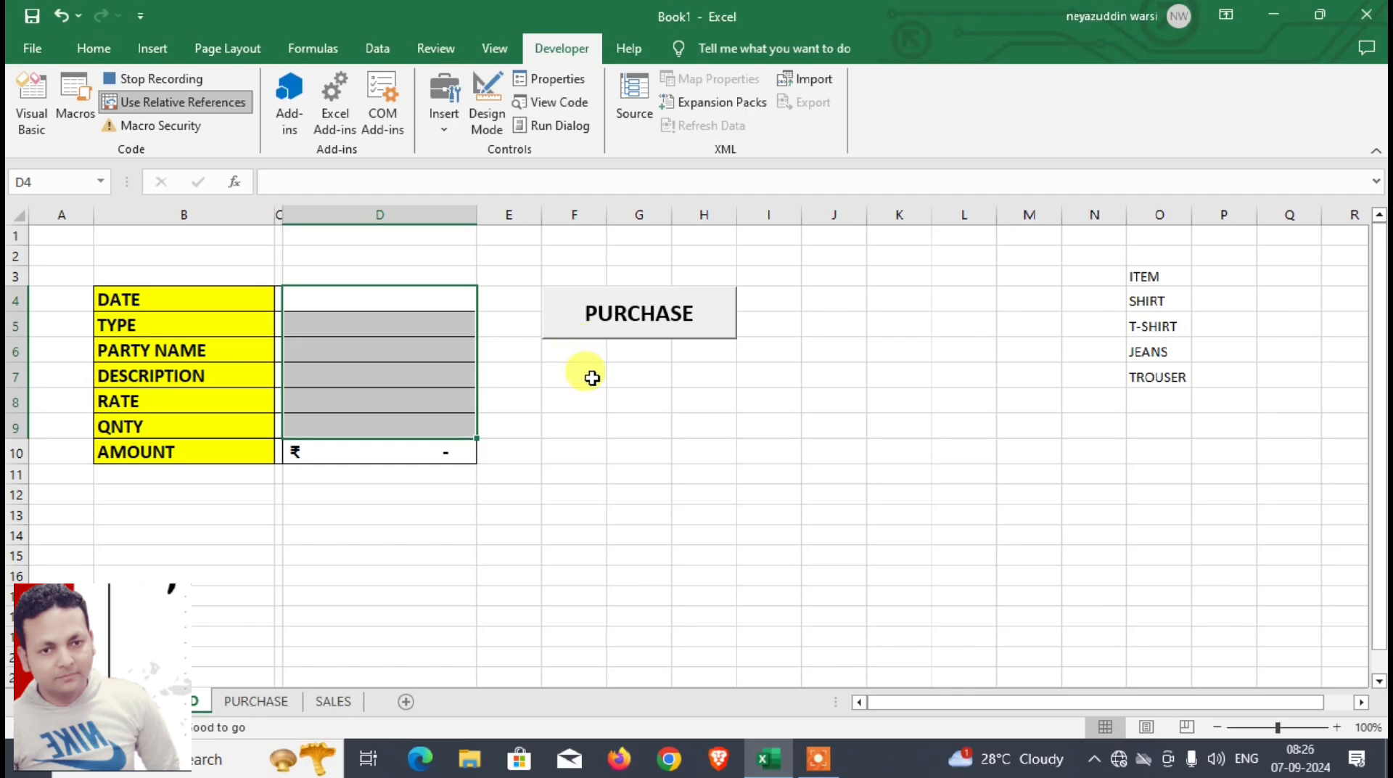
click(149, 77)
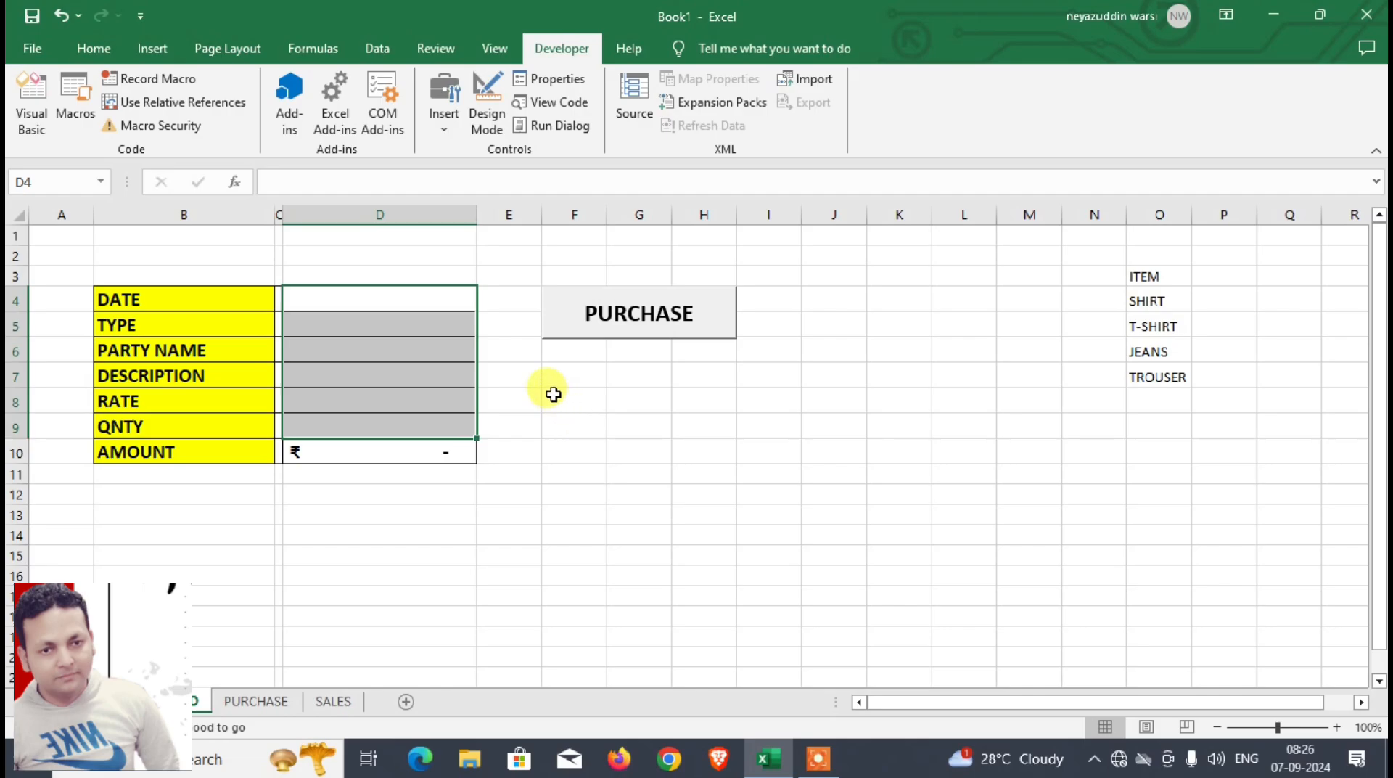
Step: Draw a form-control button below the PURCHASE button on DASHBOARD and assign the SALES macro to it
click(444, 121)
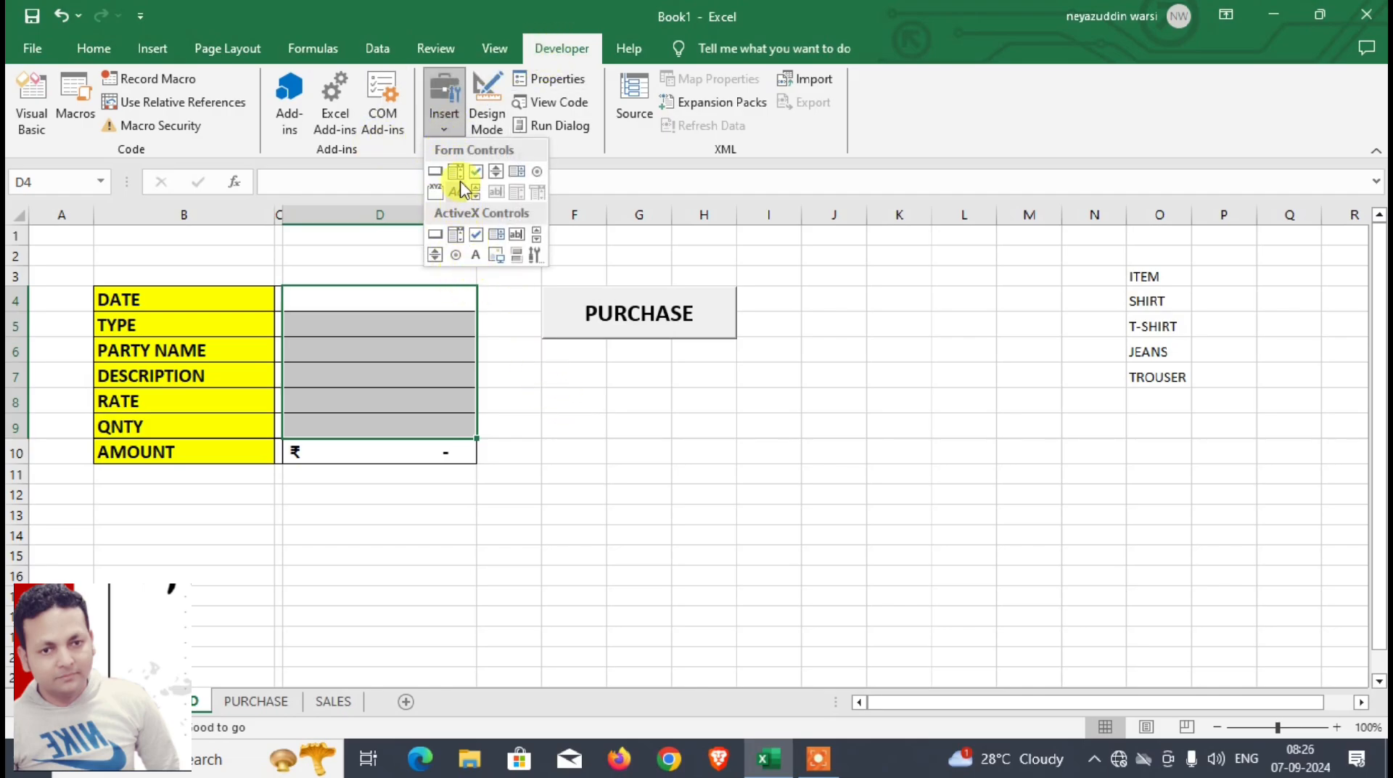
click(435, 174)
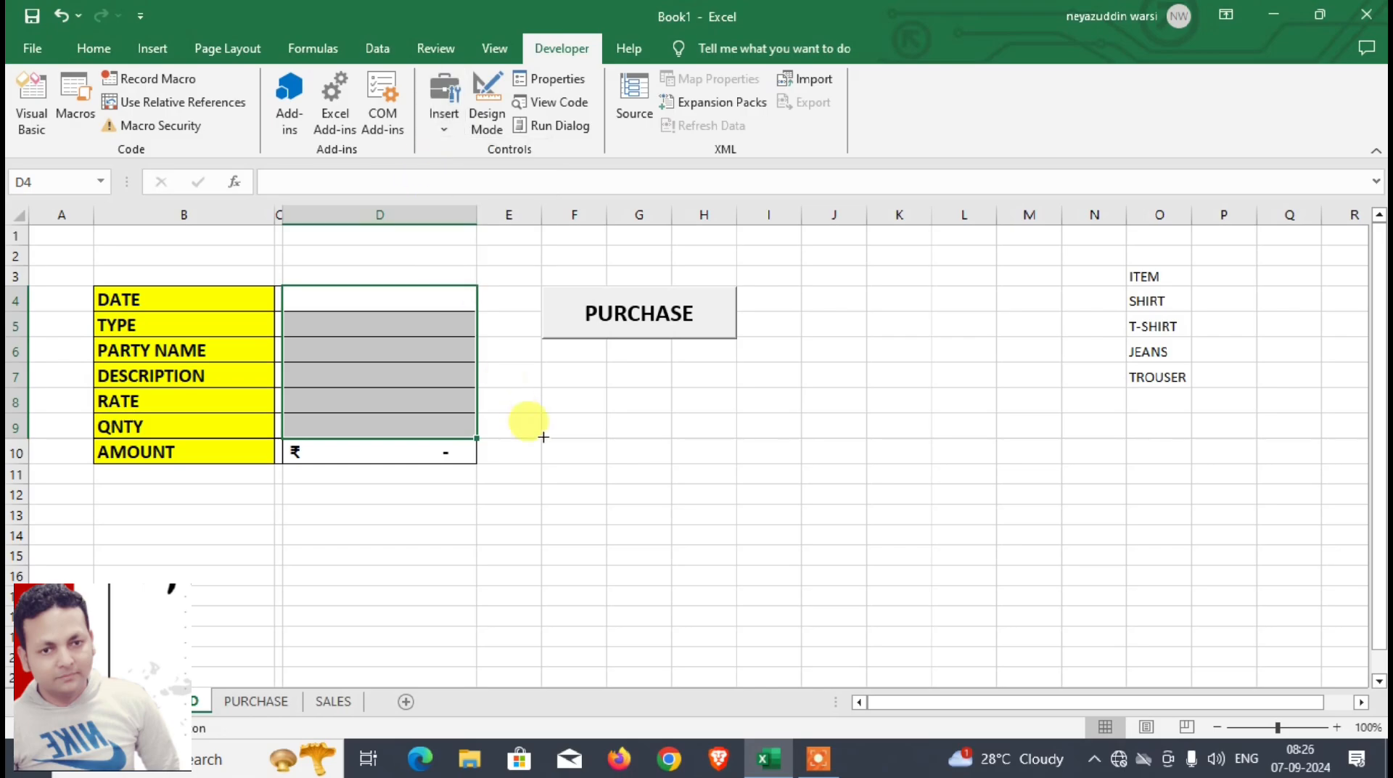
drag(541, 361, 728, 414)
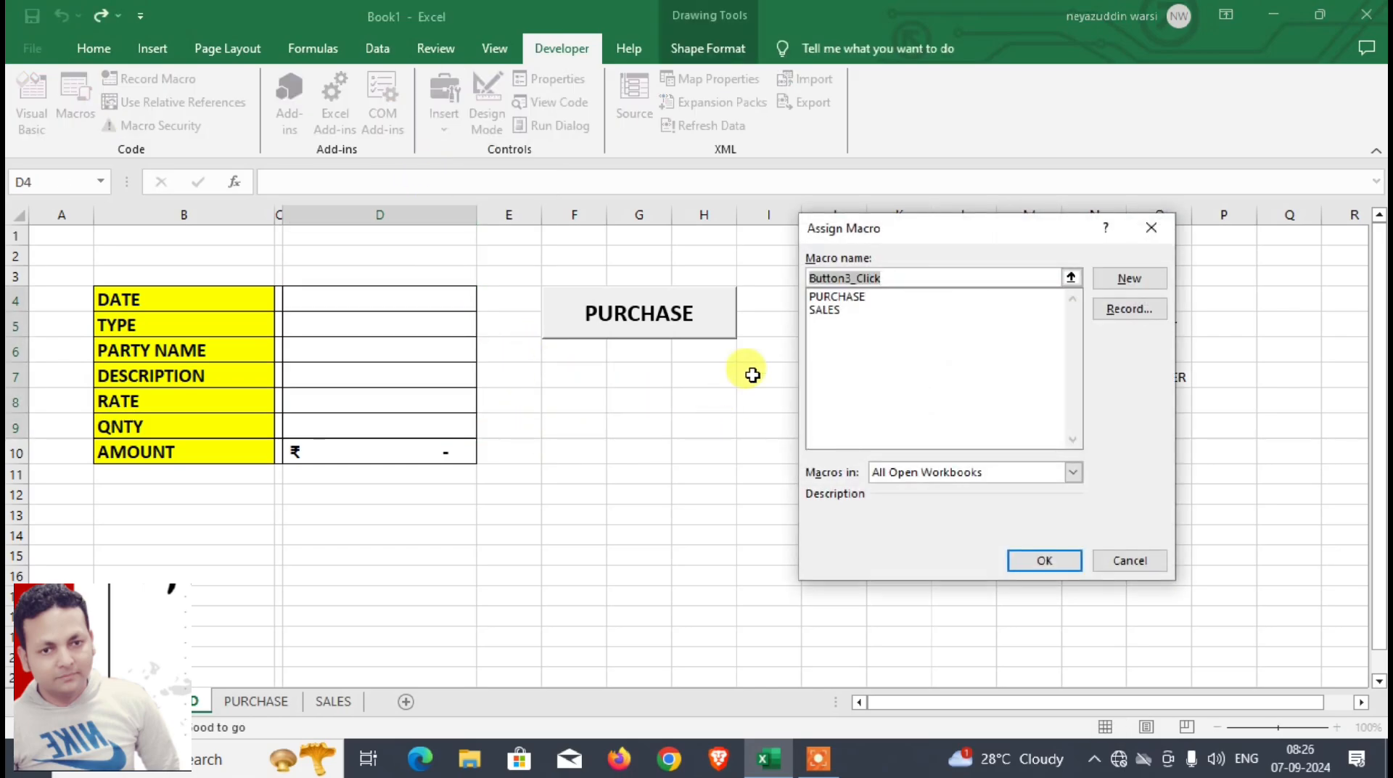
click(825, 311)
click(1039, 561)
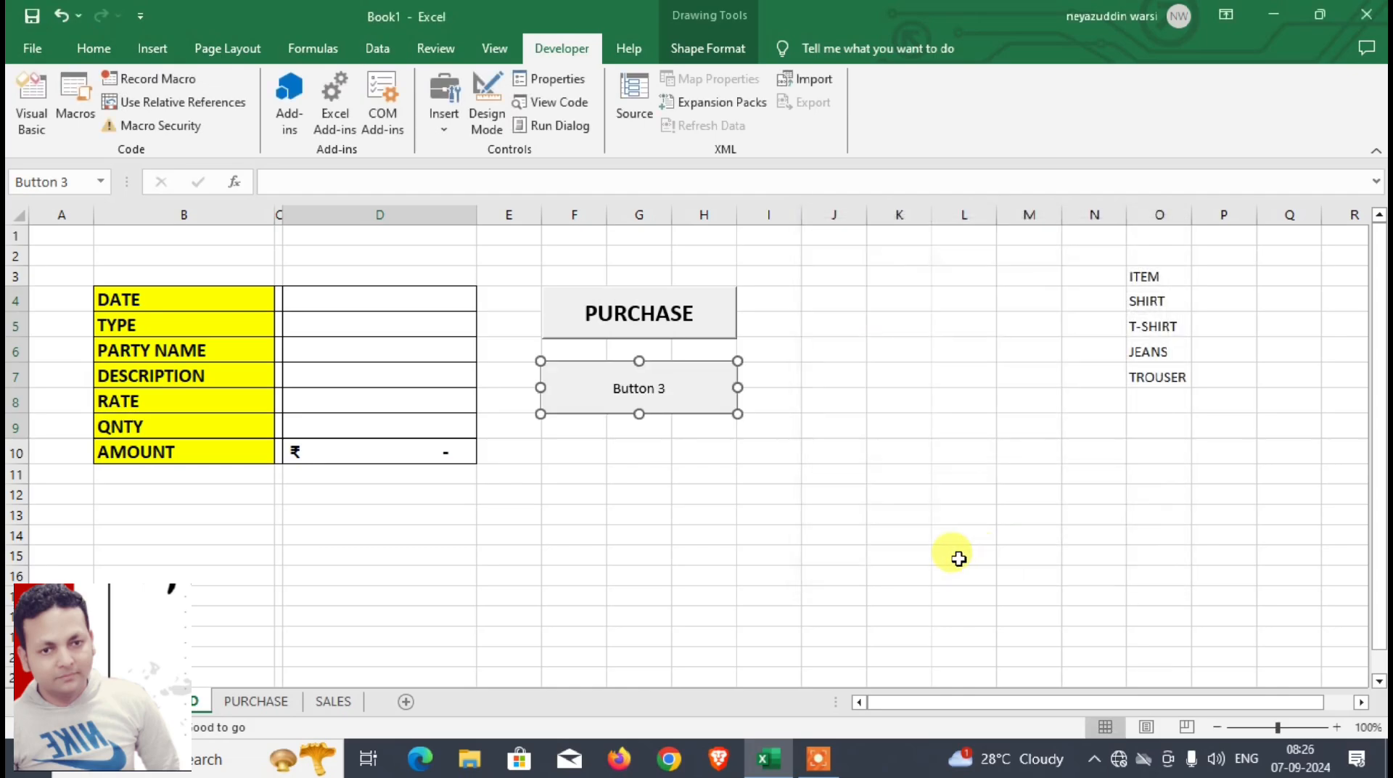
Step: Label the new button SALES and format its text bold at font size 18
click(616, 387)
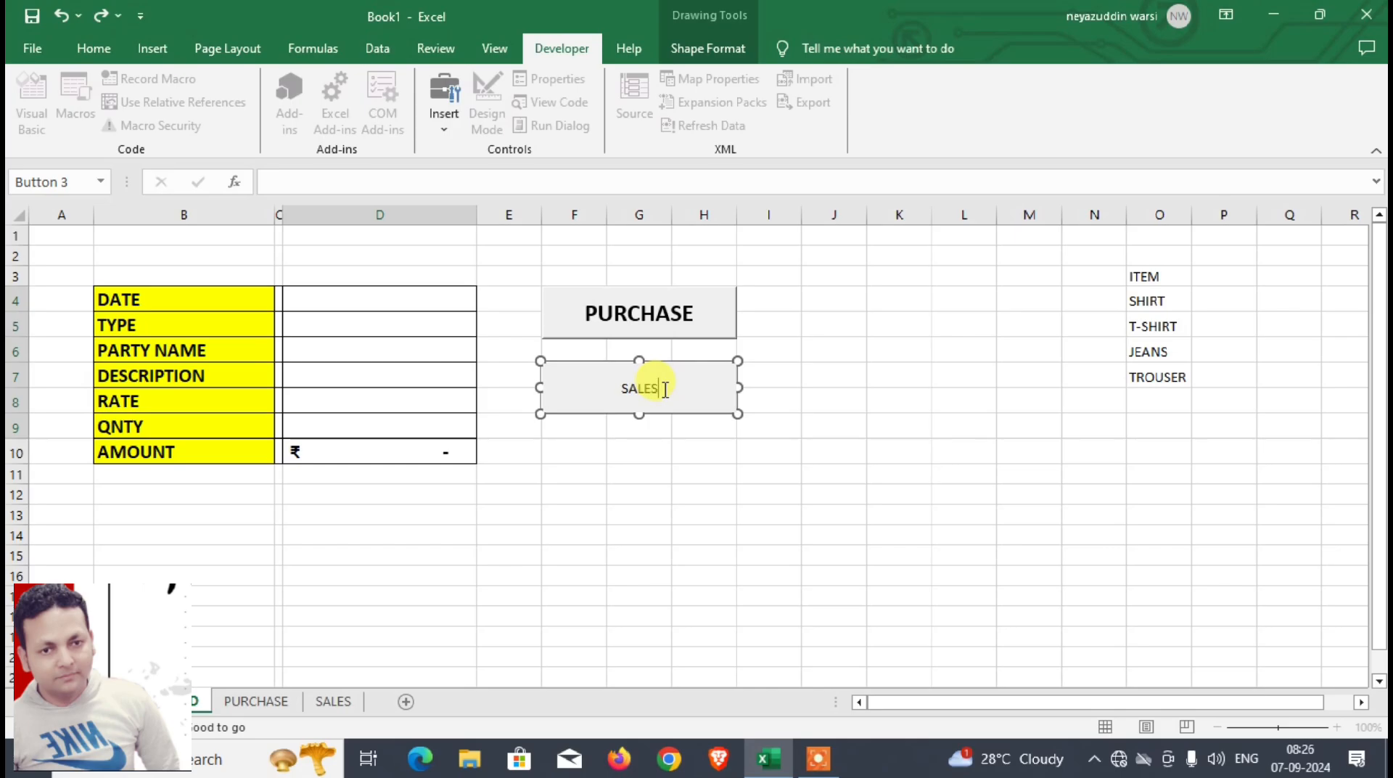
key(shift+Left)
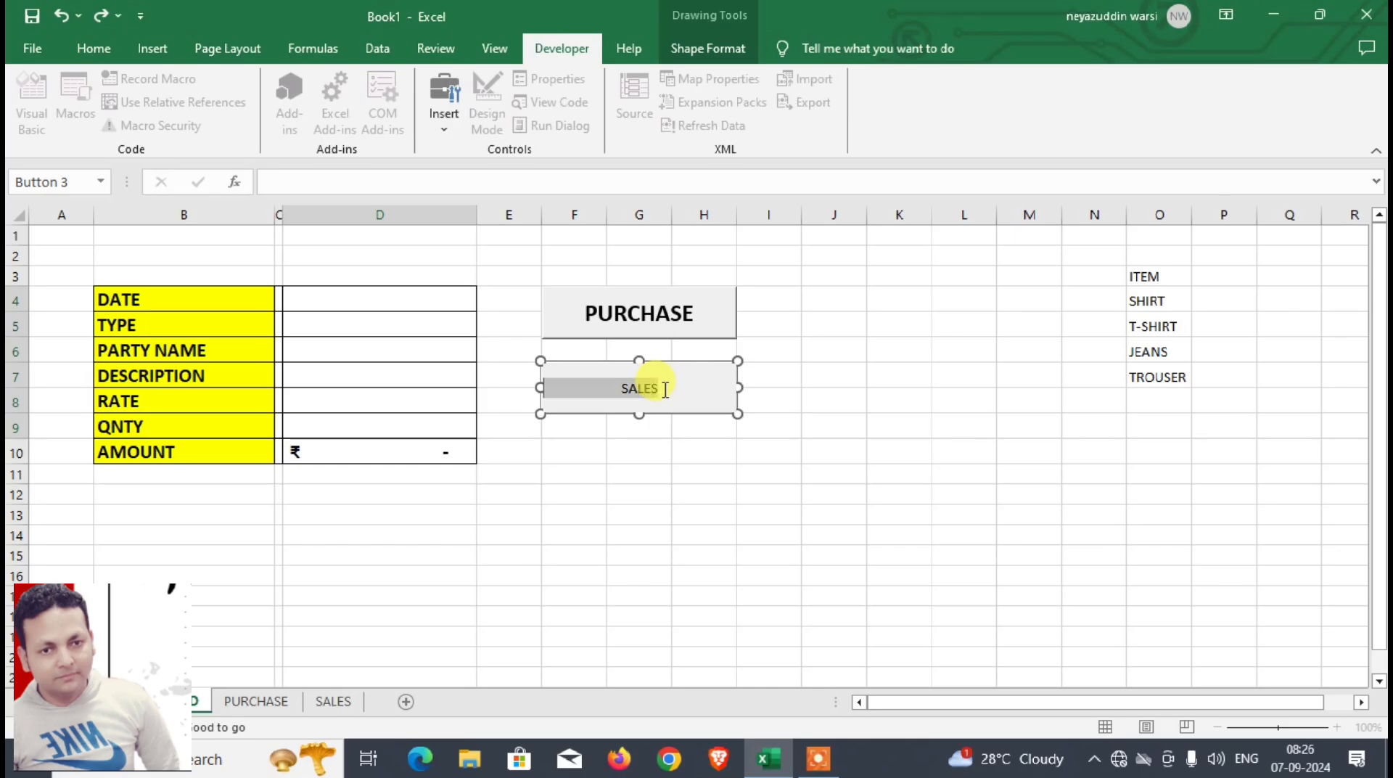
click(101, 52)
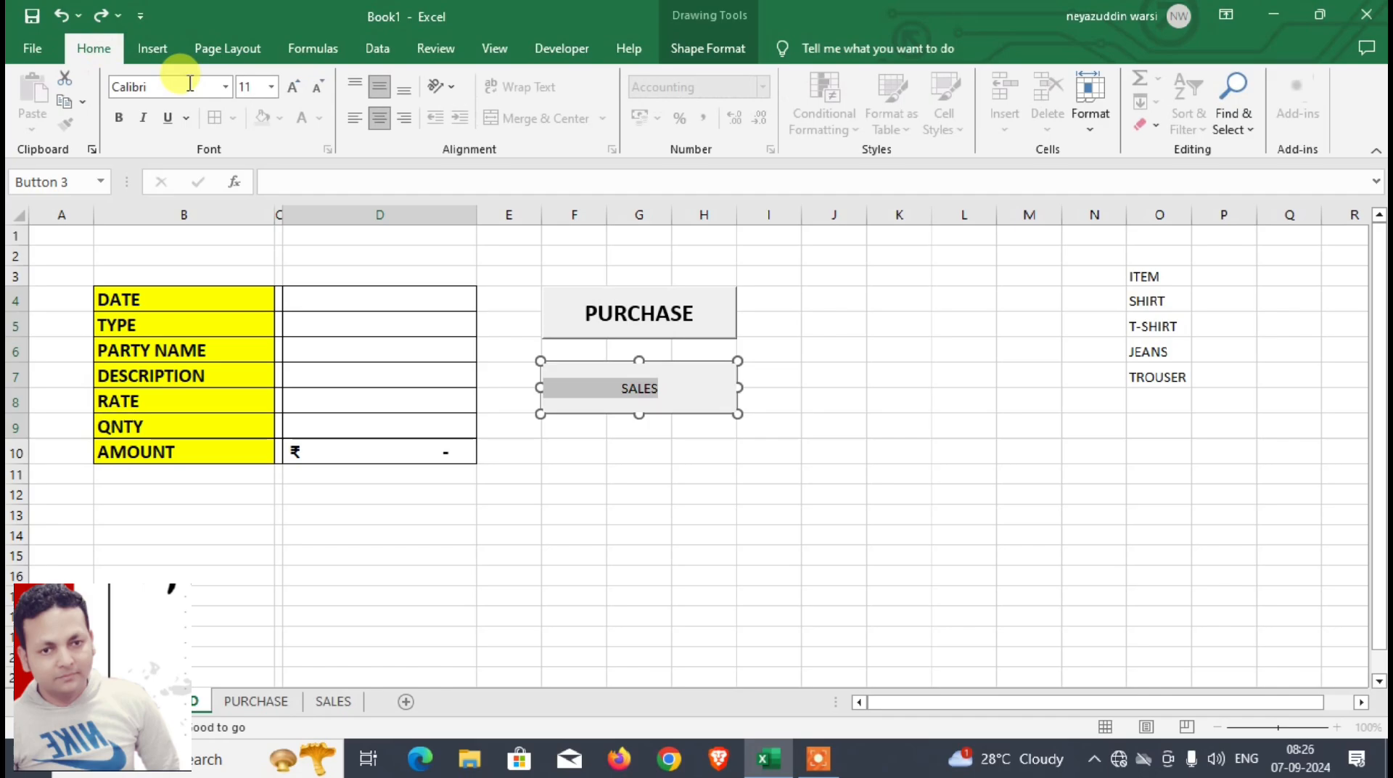
click(294, 88)
click(293, 87)
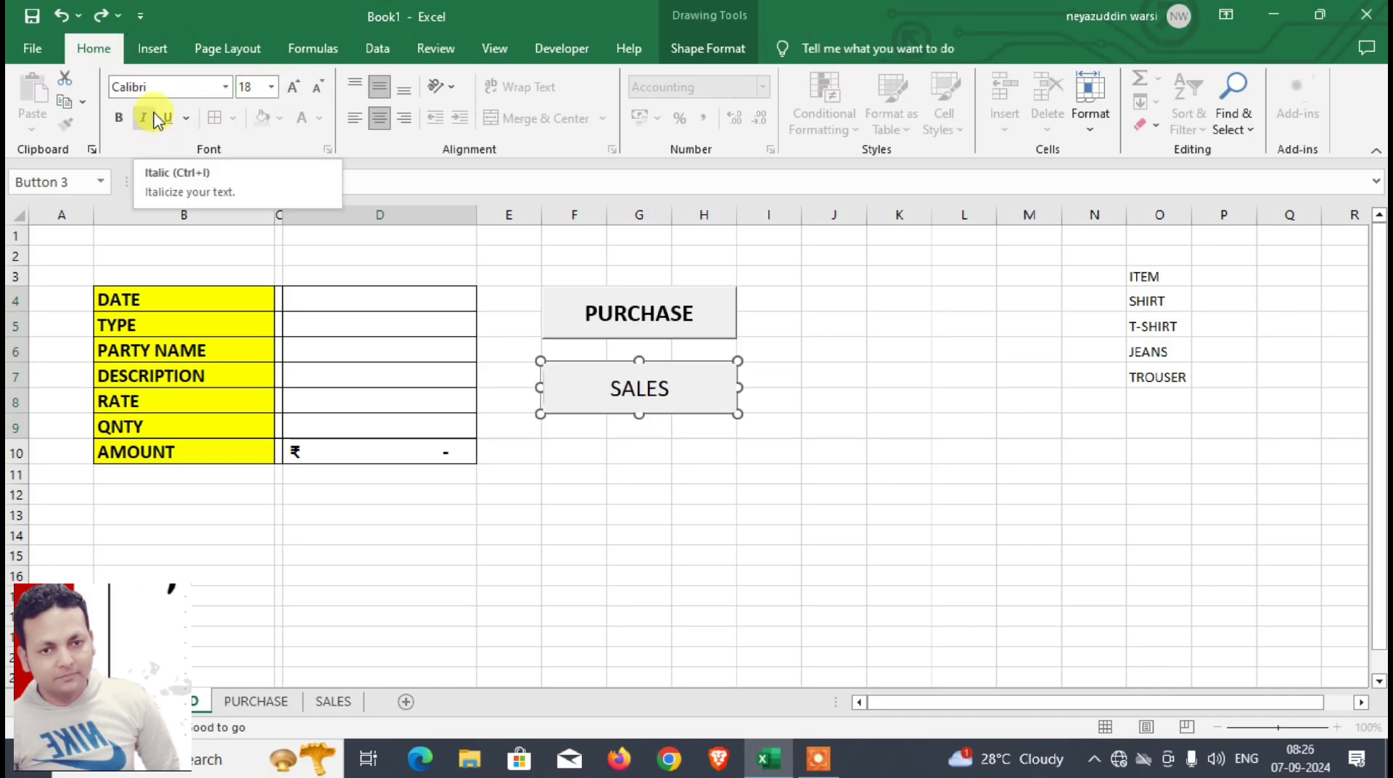
click(118, 118)
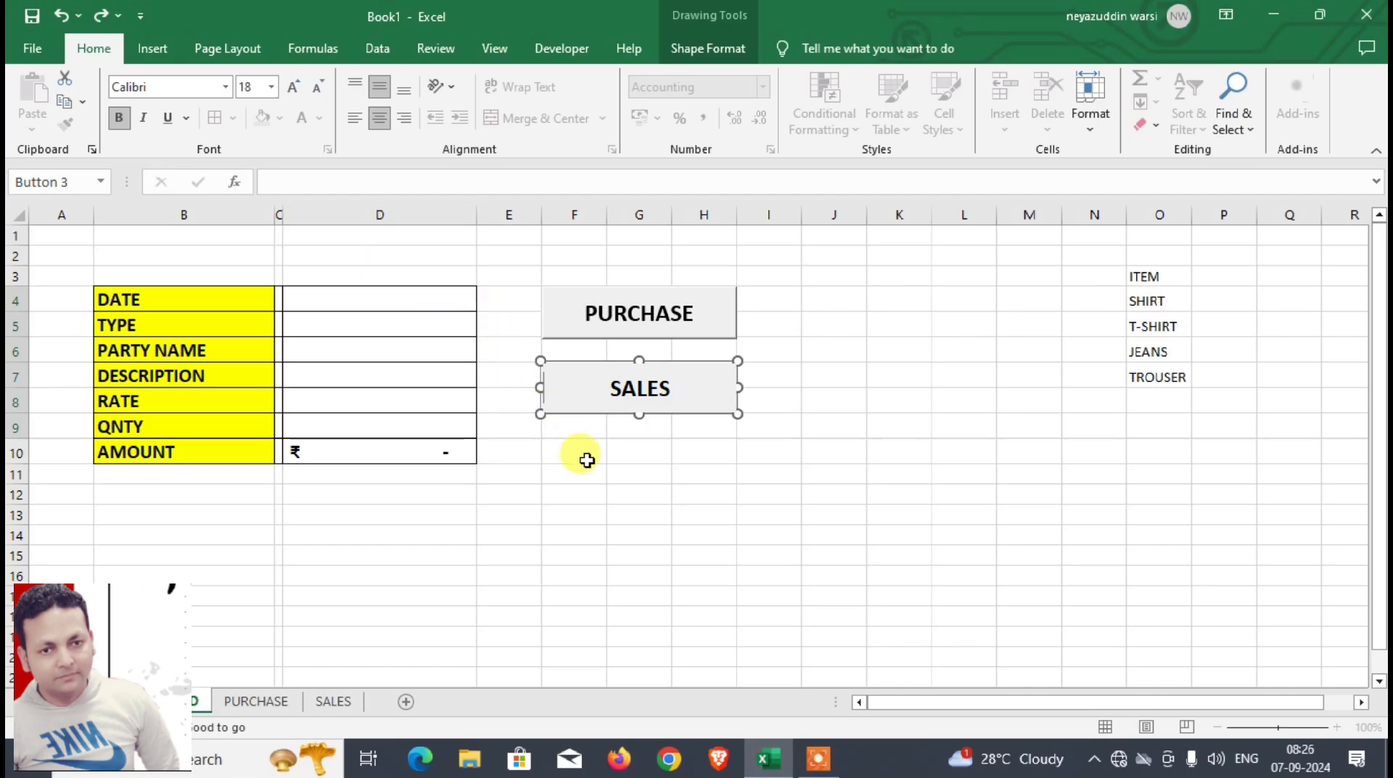
click(589, 463)
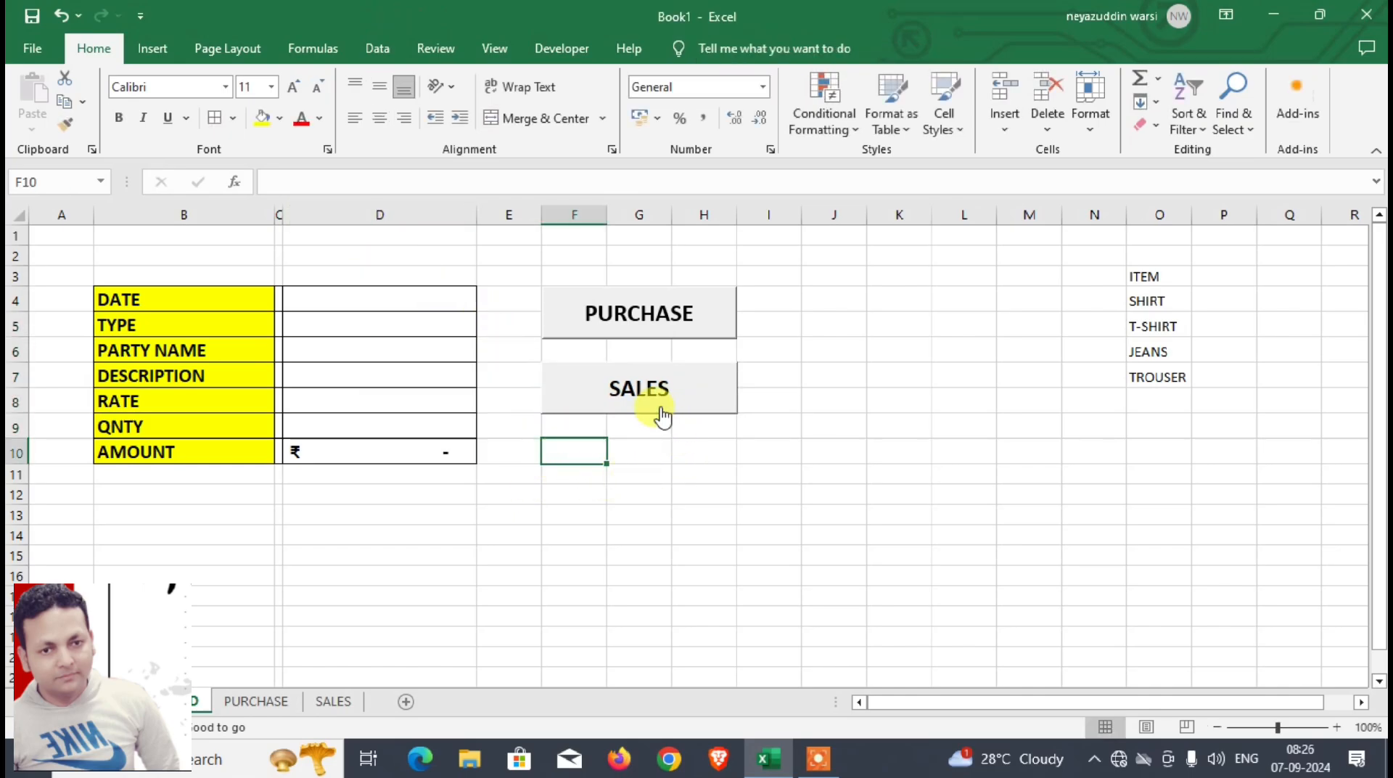
Step: Enter the date 2-1-2024 and the type SALES for a new entry in the DASHBOARD form
click(392, 302)
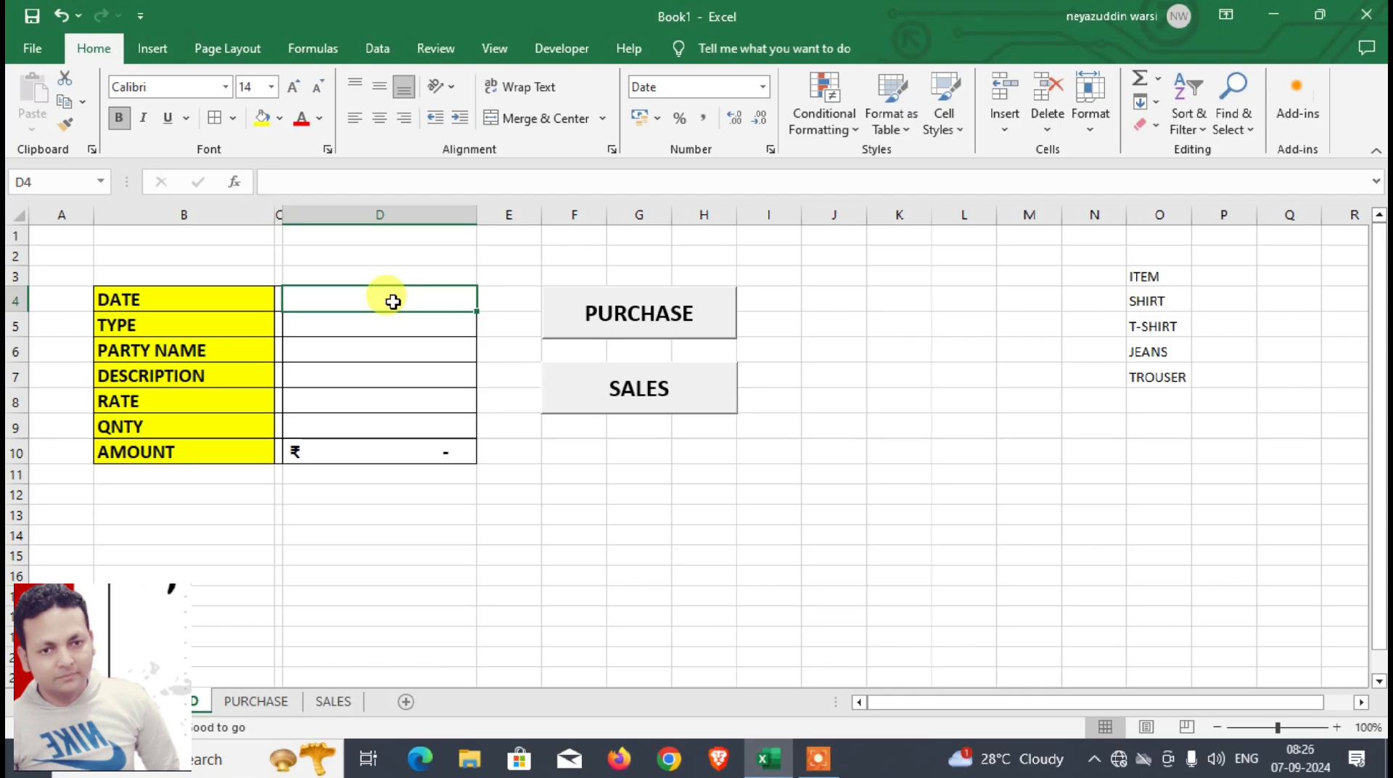
text(2-1-2024)
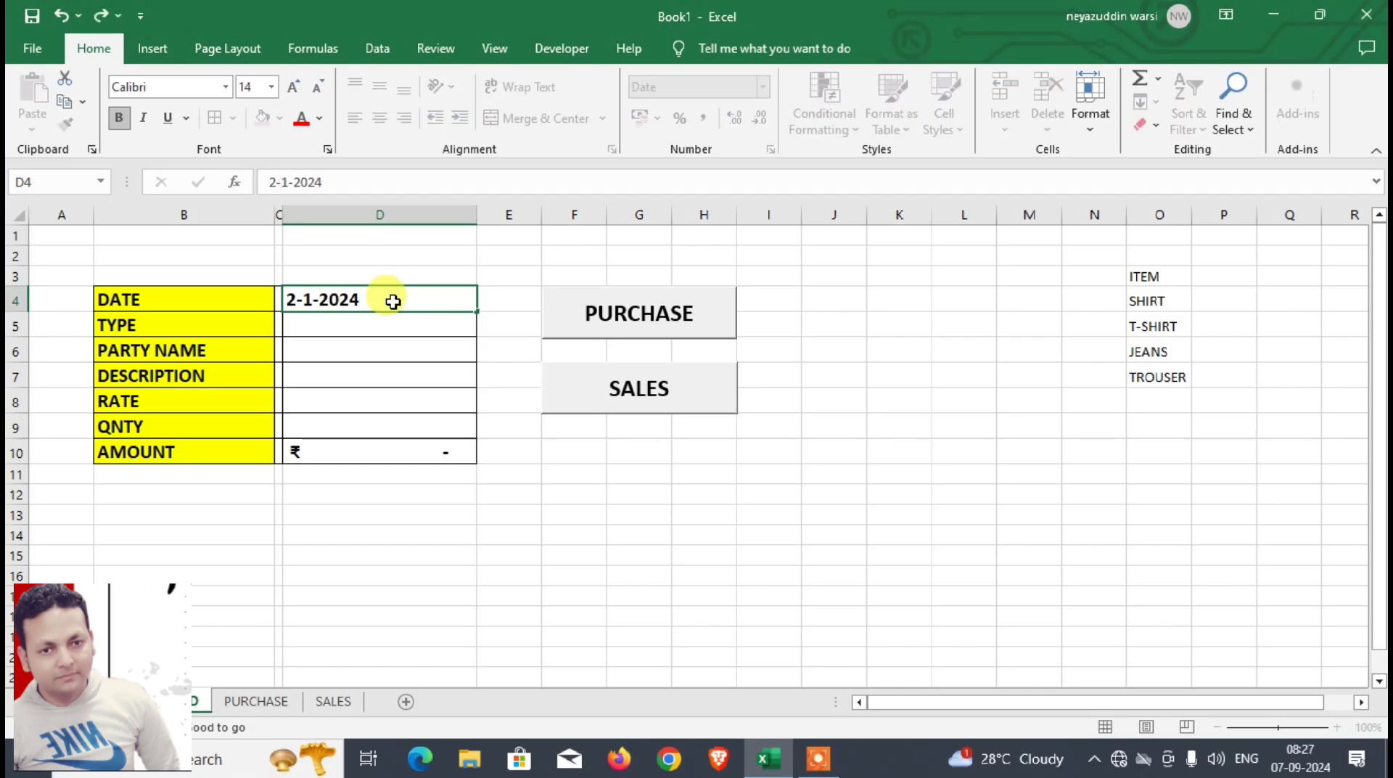
key(Return)
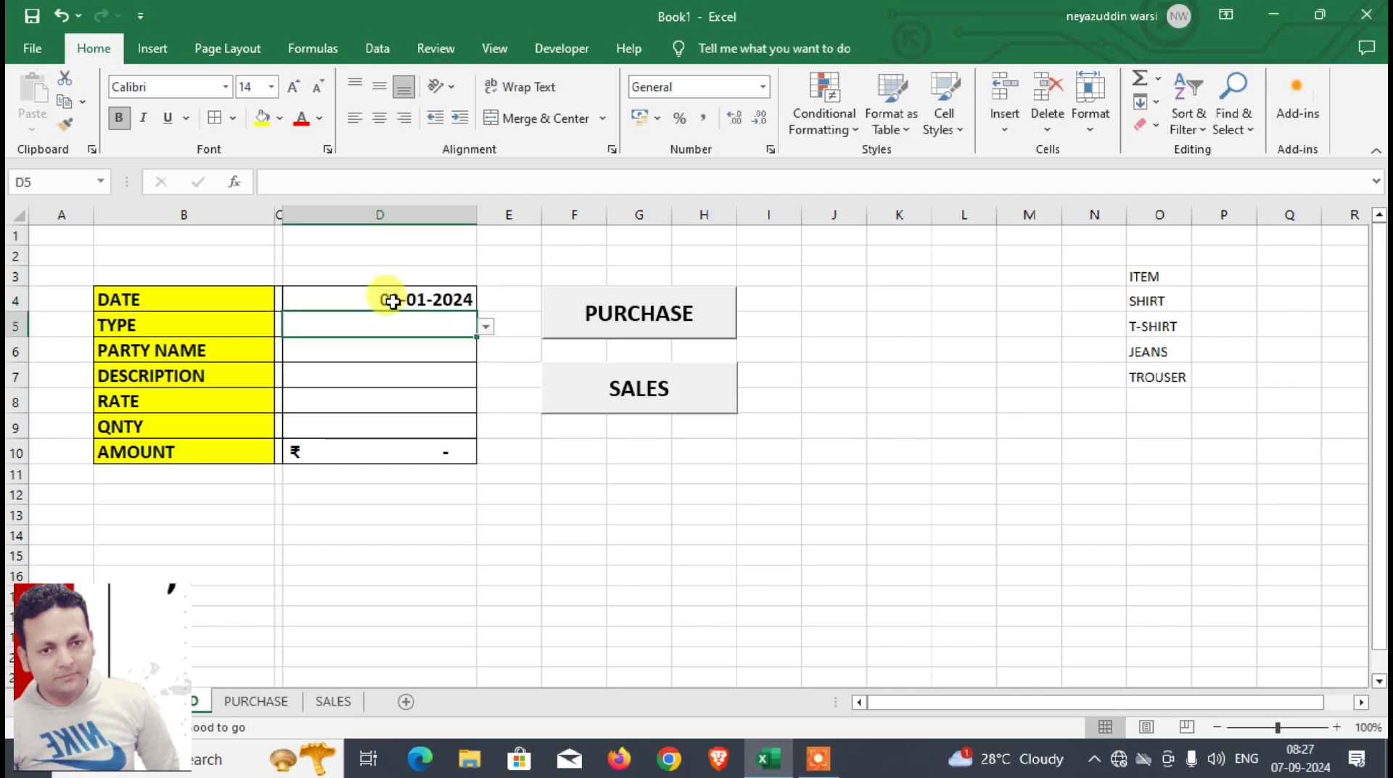
text(SALES)
key(Return)
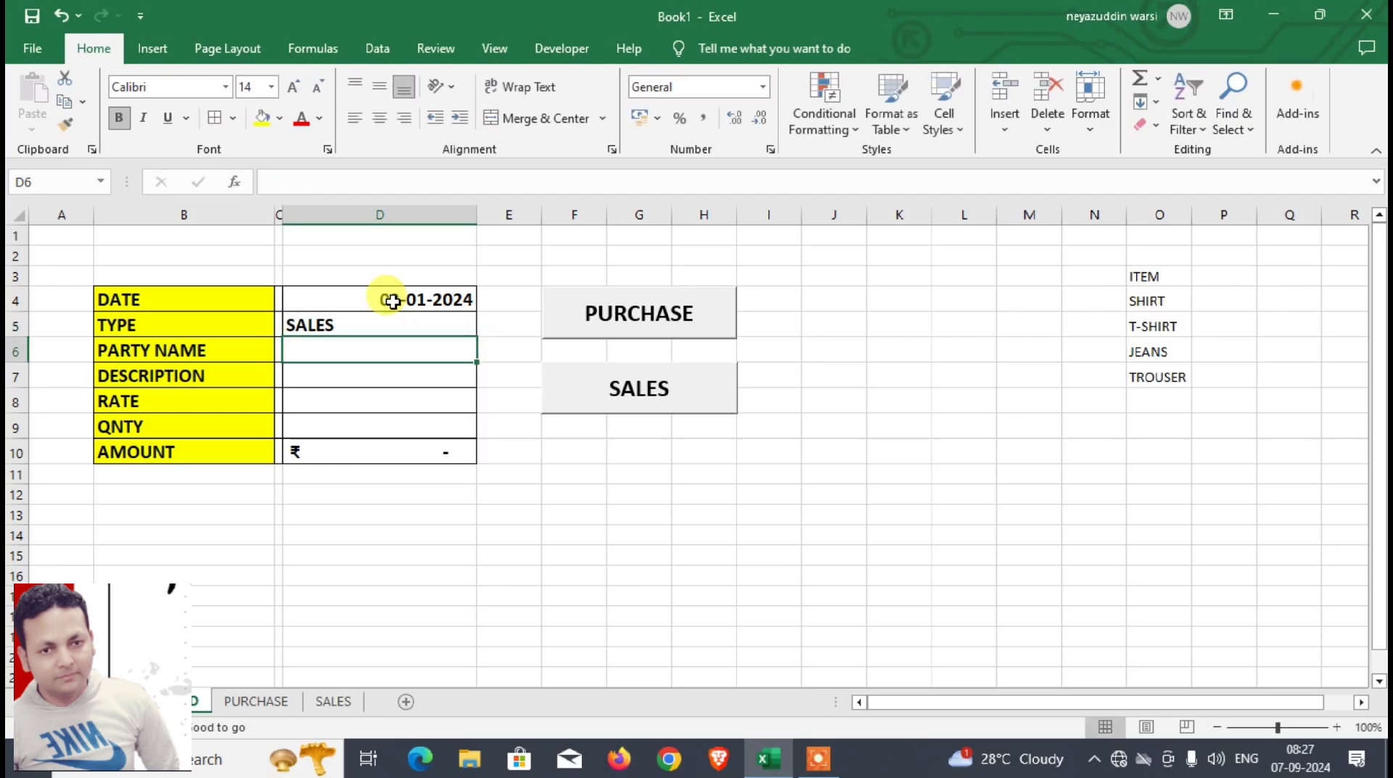
Step: Fill in the party's name, the description T-SHIRT and the rate 450 for the new sales entry
text(AMAN)
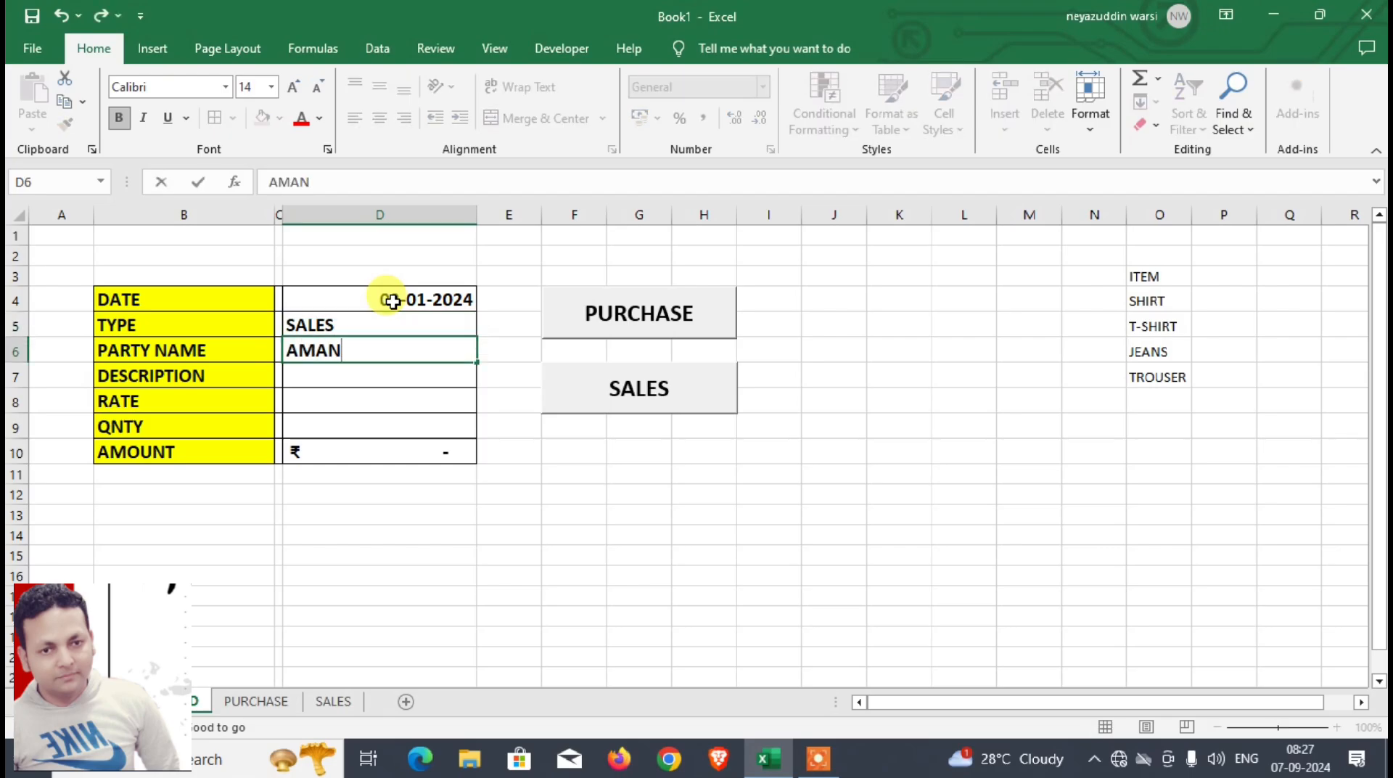
text(DANIYAL)
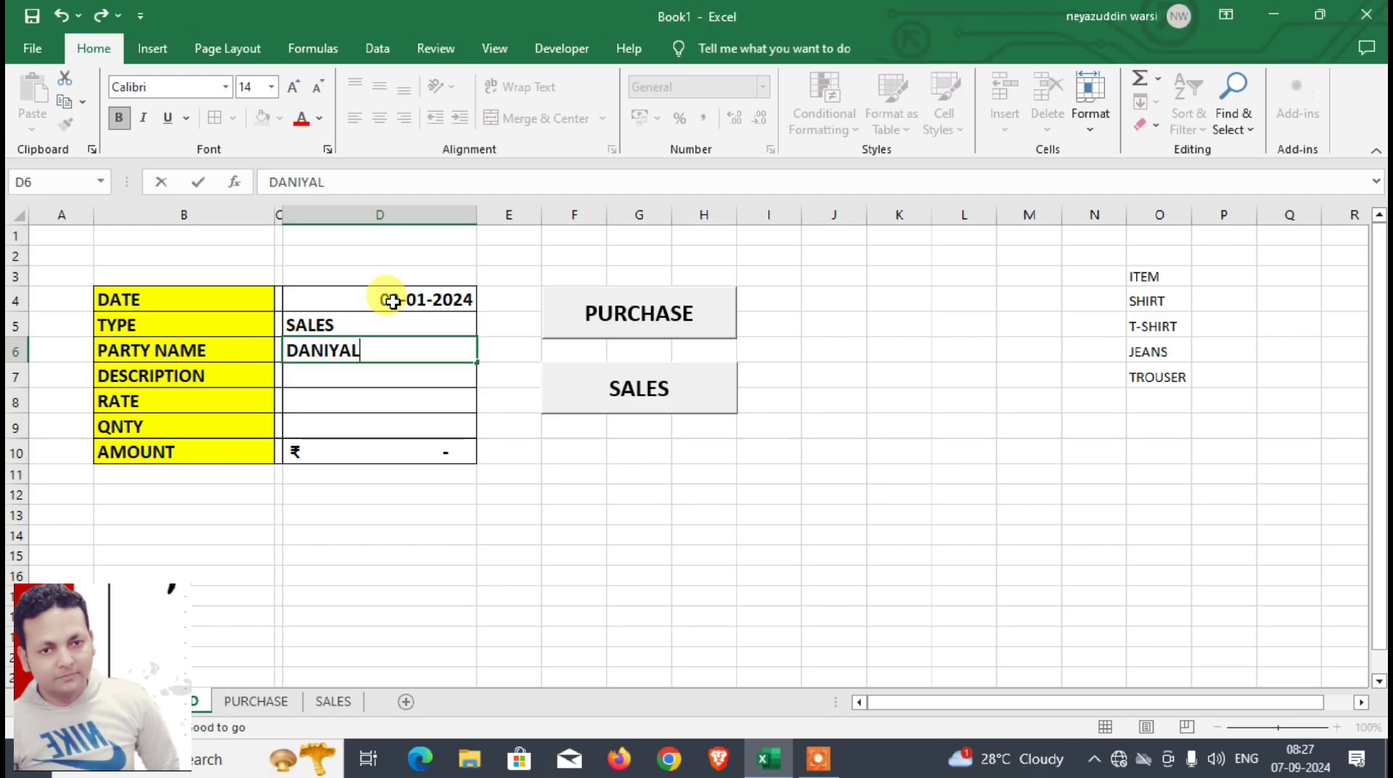
key(Return)
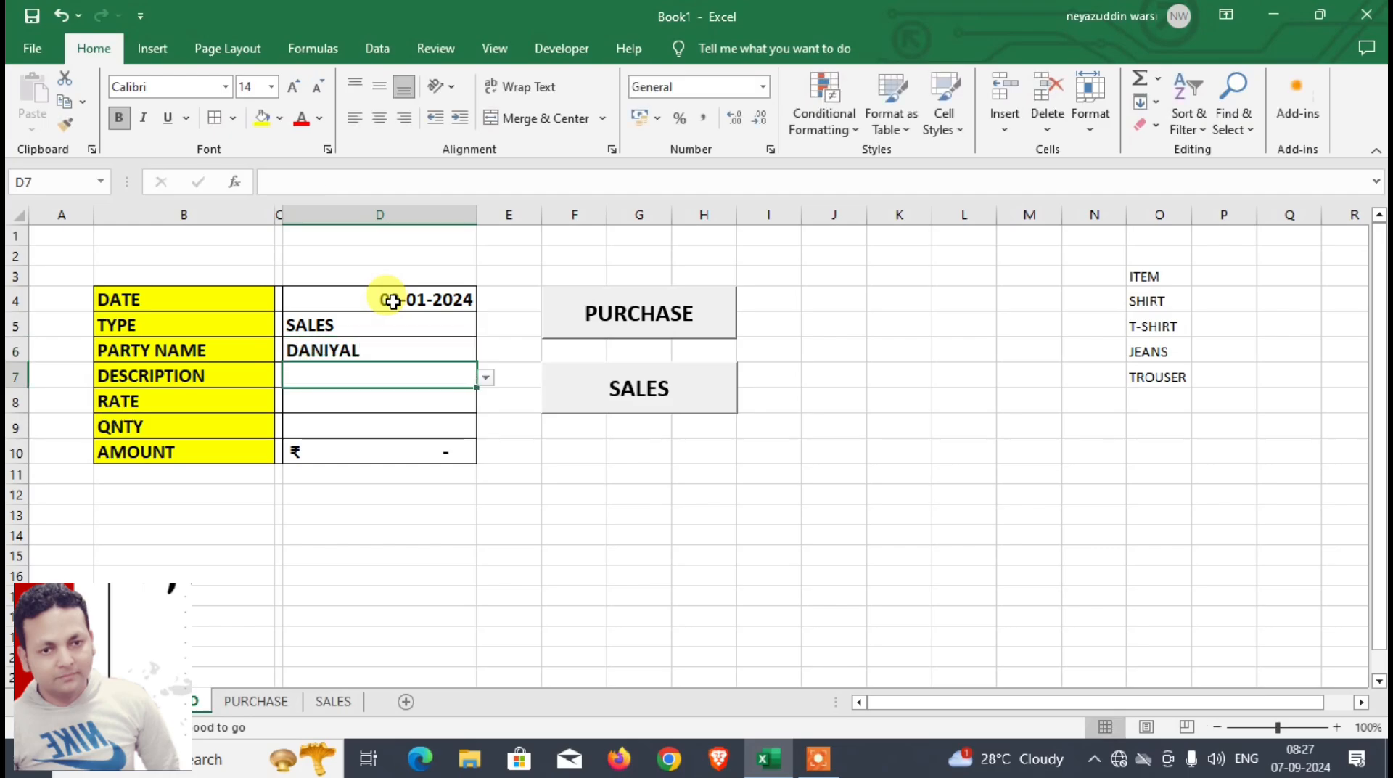
text(T-SHIRT)
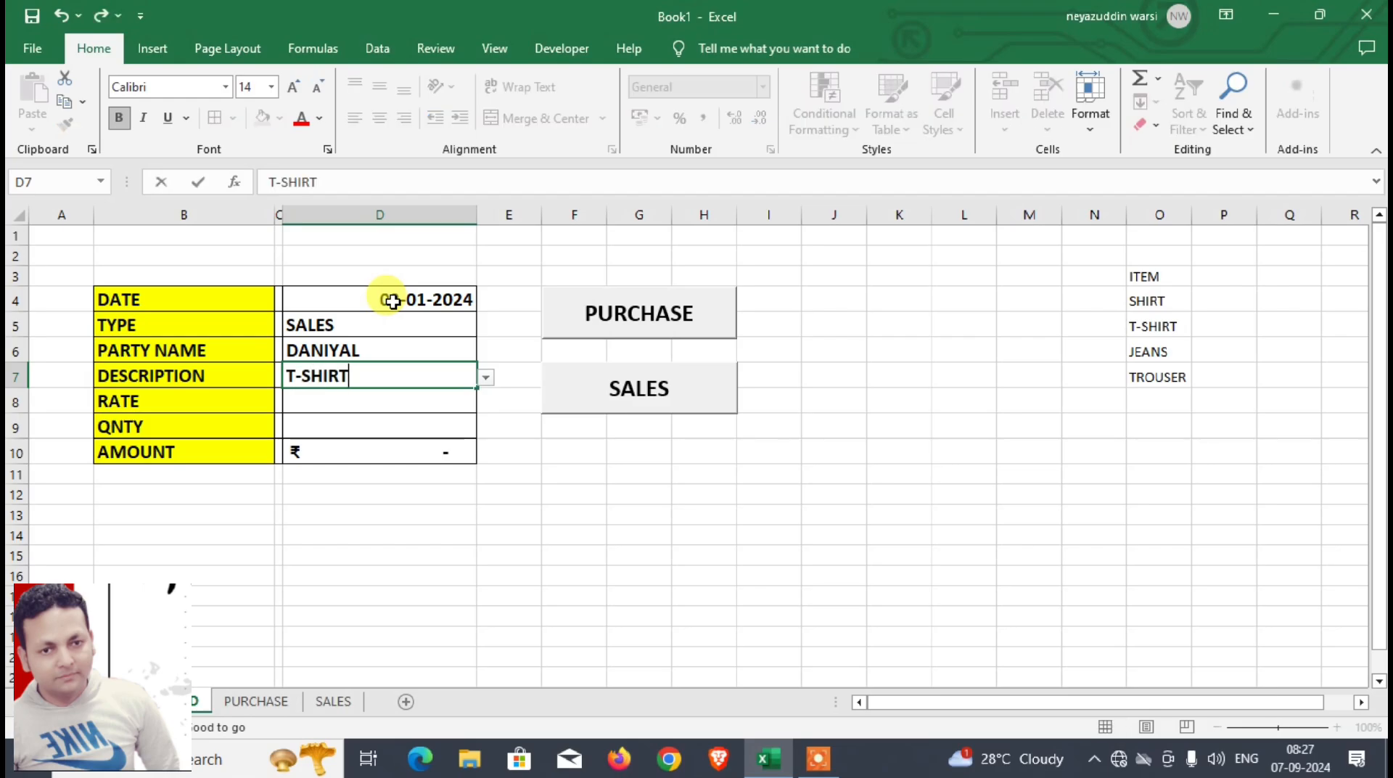
key(Return)
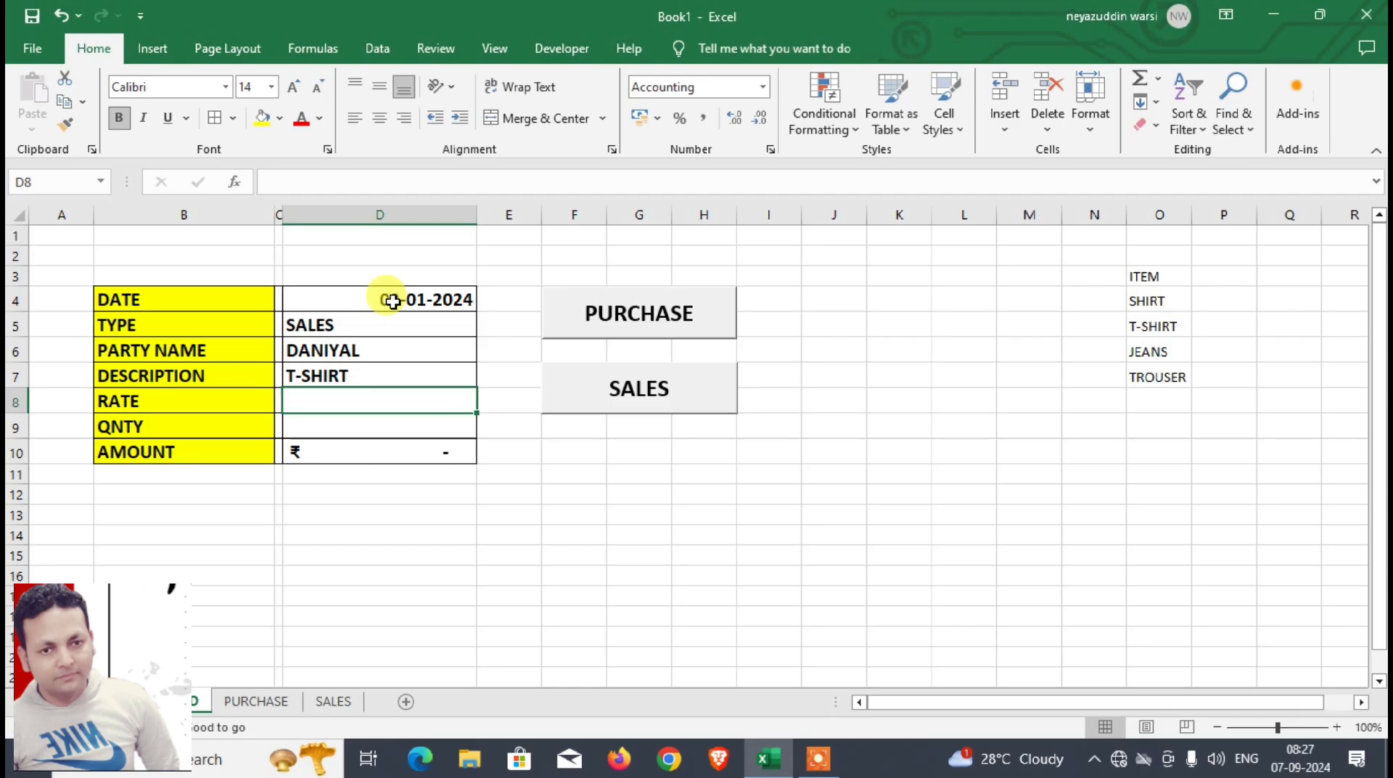
text(450)
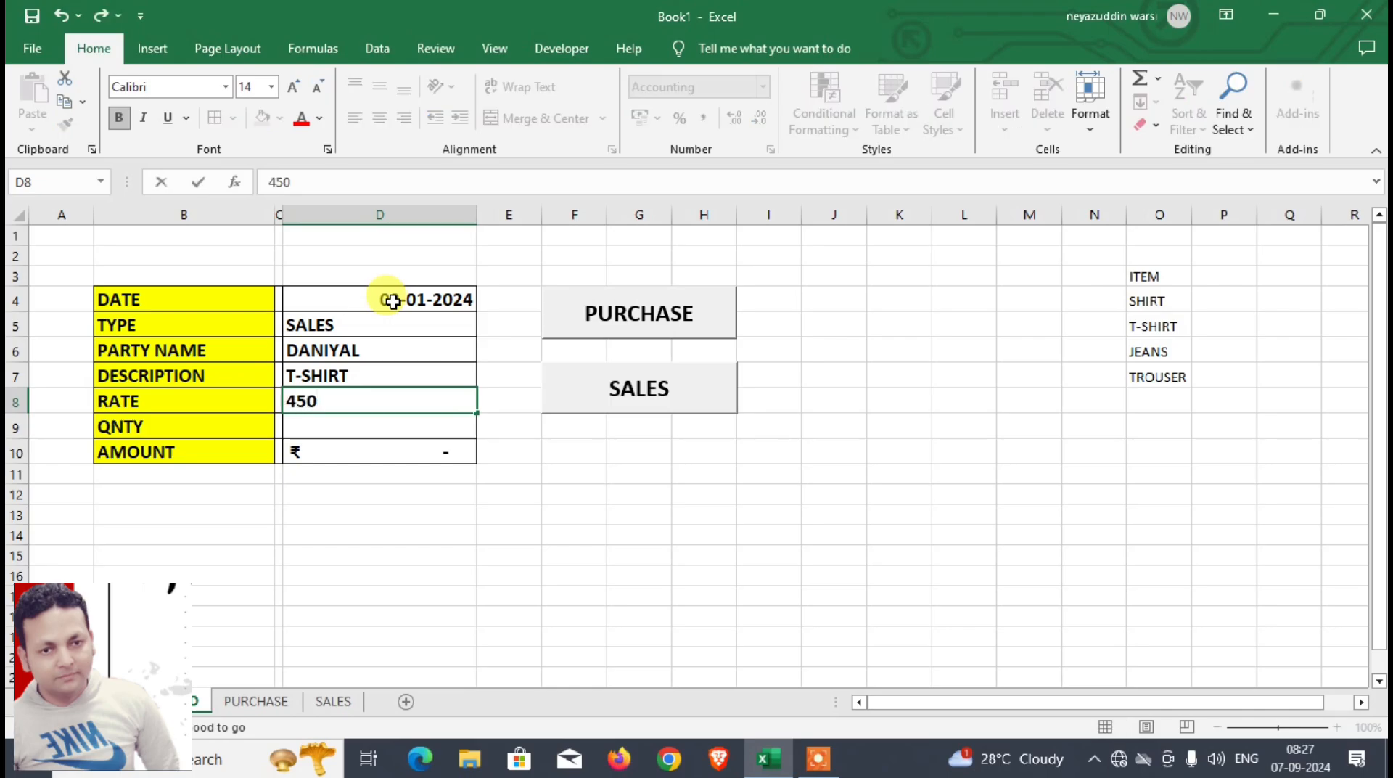
key(Return)
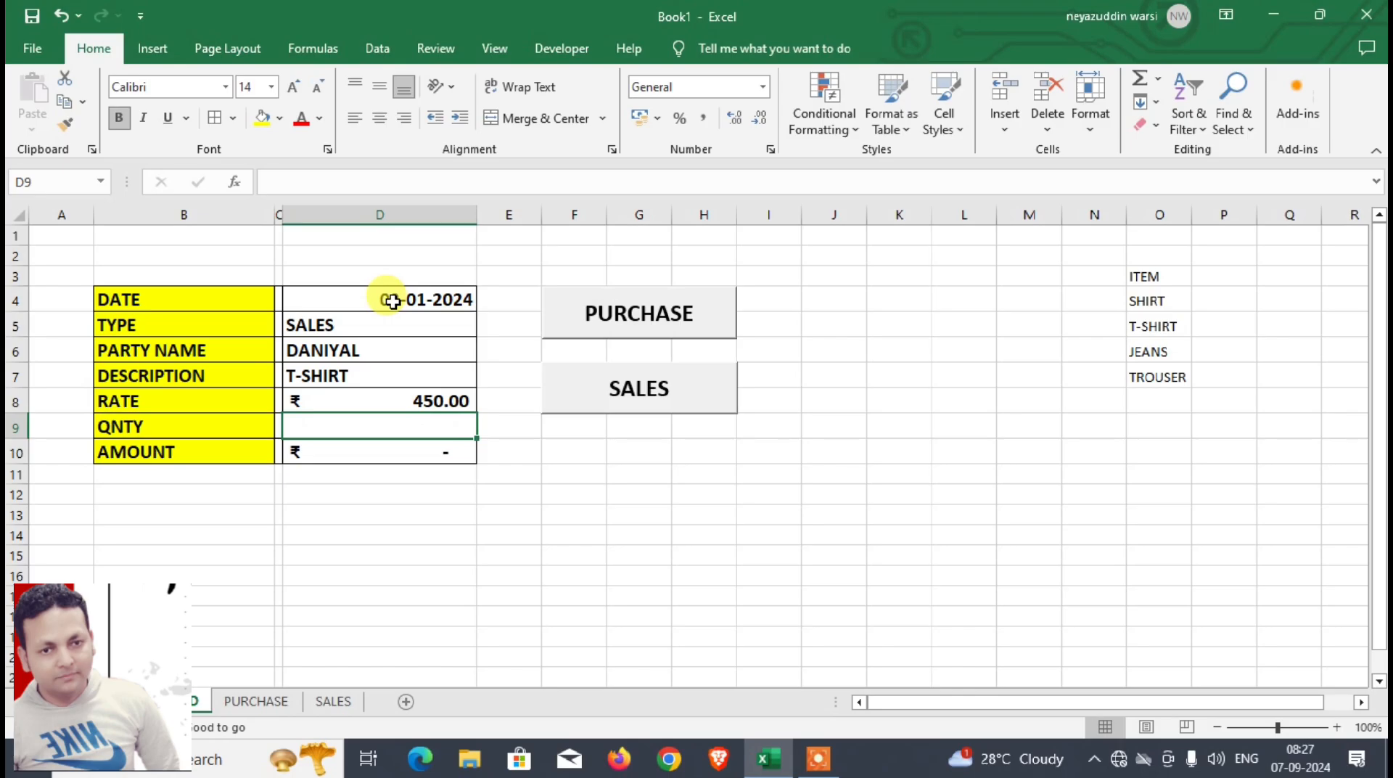
Step: Change the DASHBOARD entry's description to SHIRT and its rate to 650
key(Up)
key(Up)
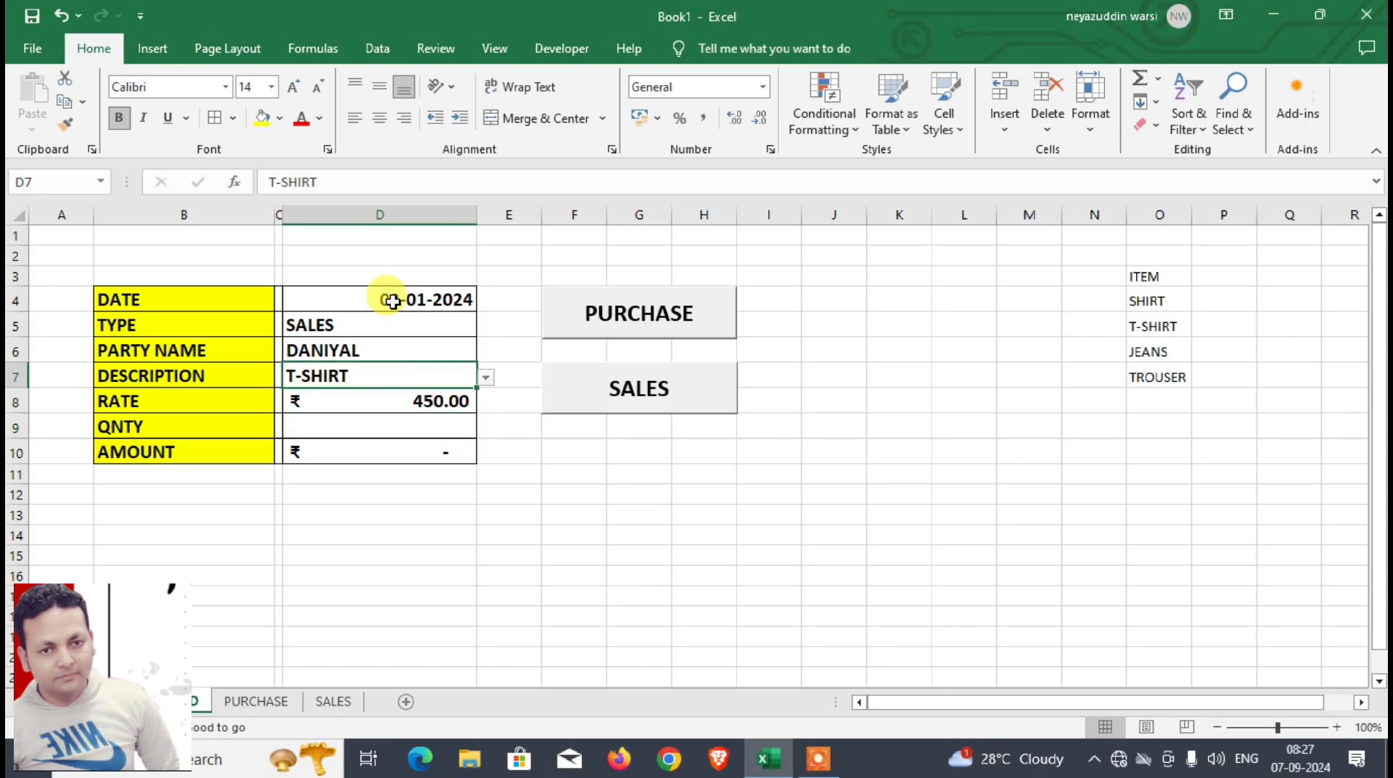
text(SHIRT)
key(Return)
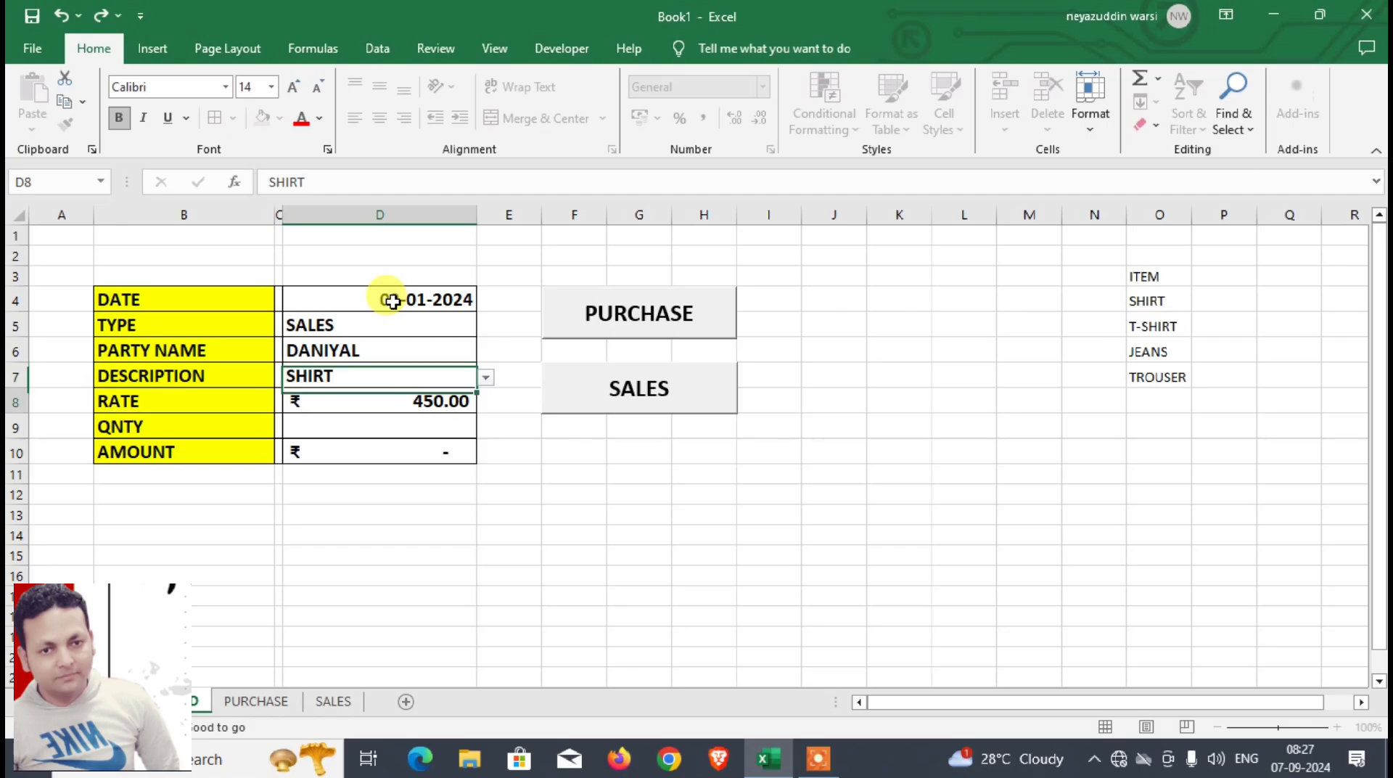
text(650)
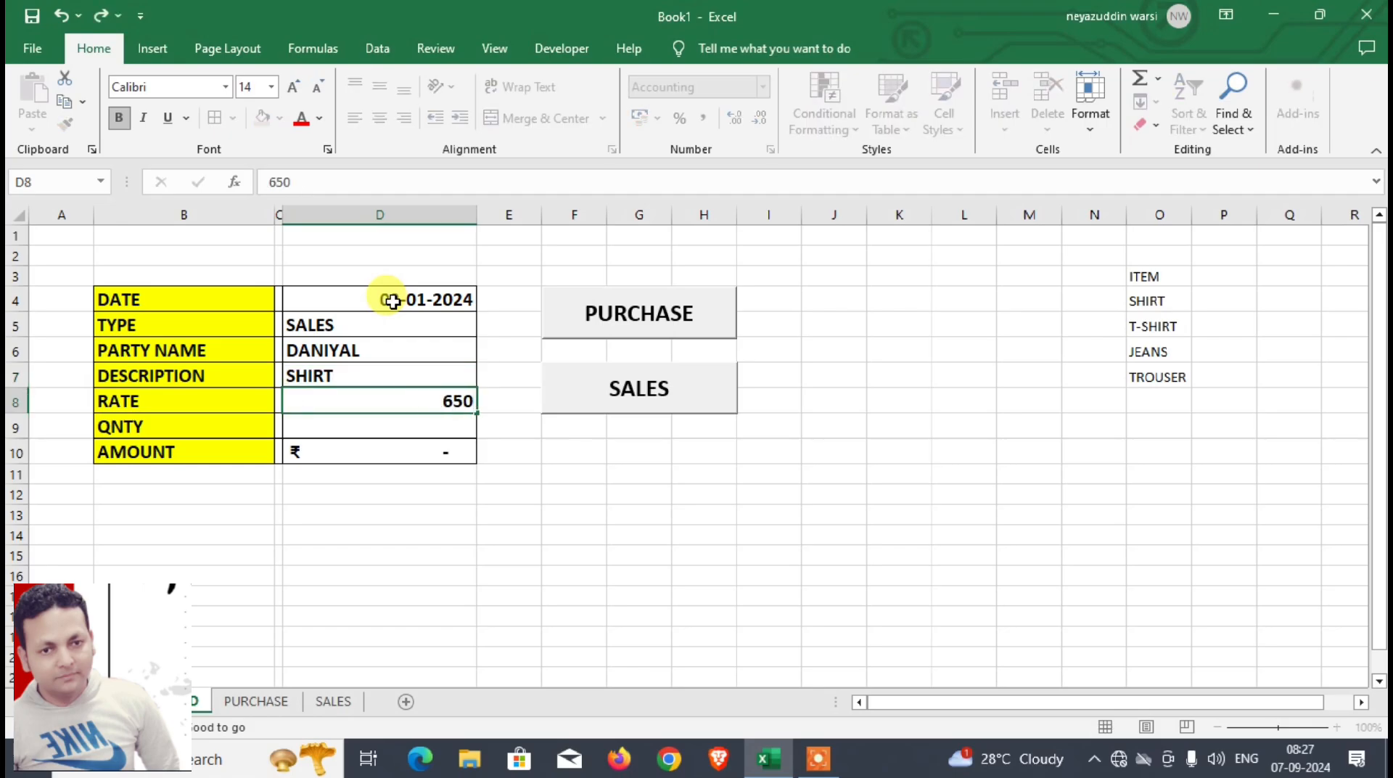
key(Return)
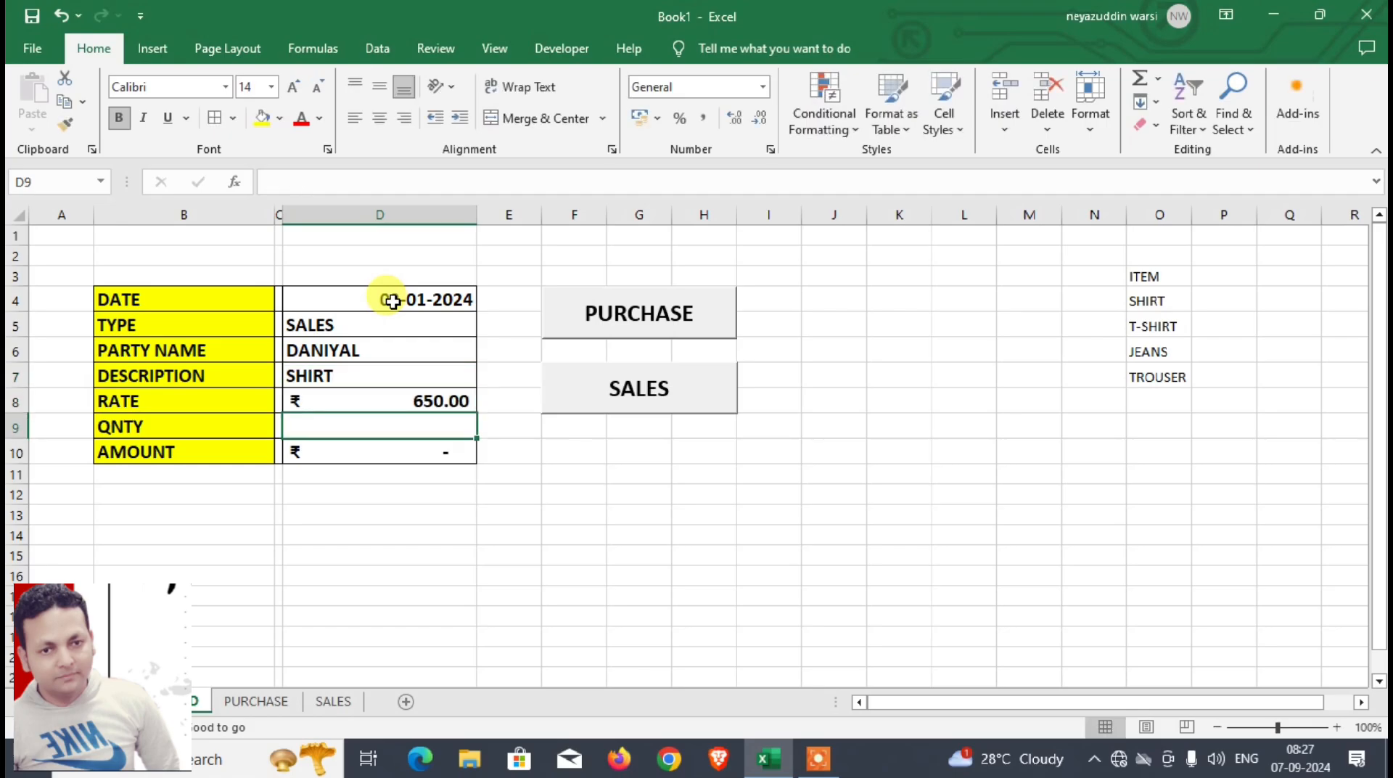
Step: Enter the quantity 50 and transfer the entry to the SALES sheet with the SALES macro button
text(50)
key(Return)
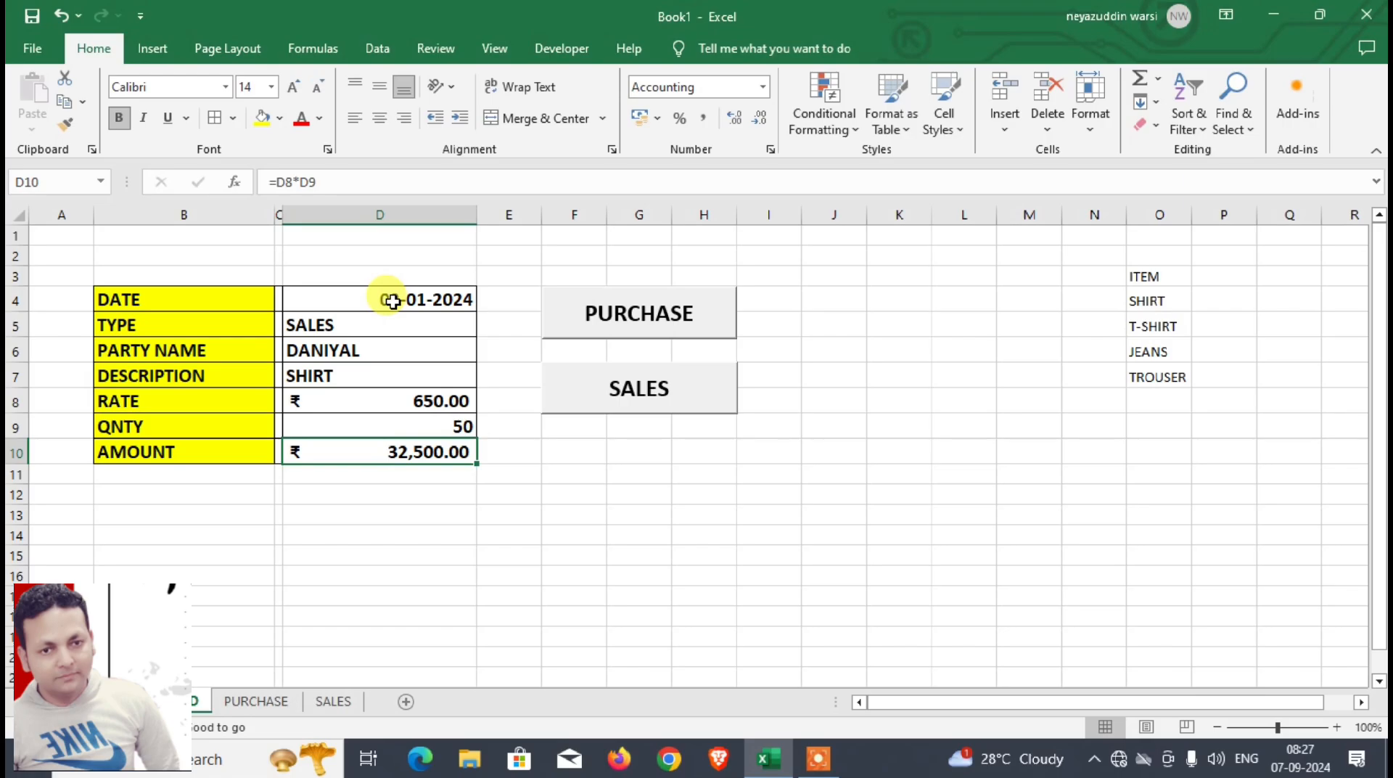
click(681, 399)
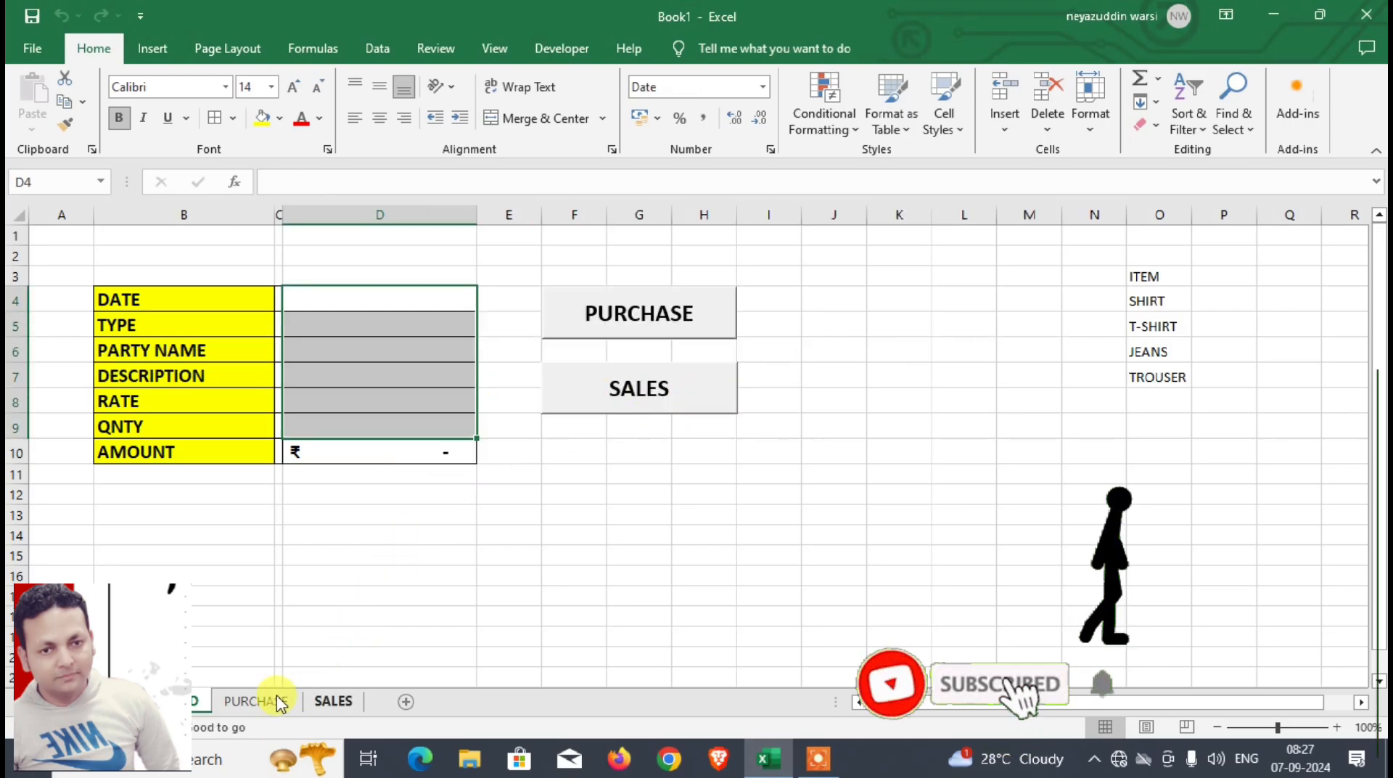
Step: Check the transferred entries on the SALES and PURCHASE sheets
click(330, 701)
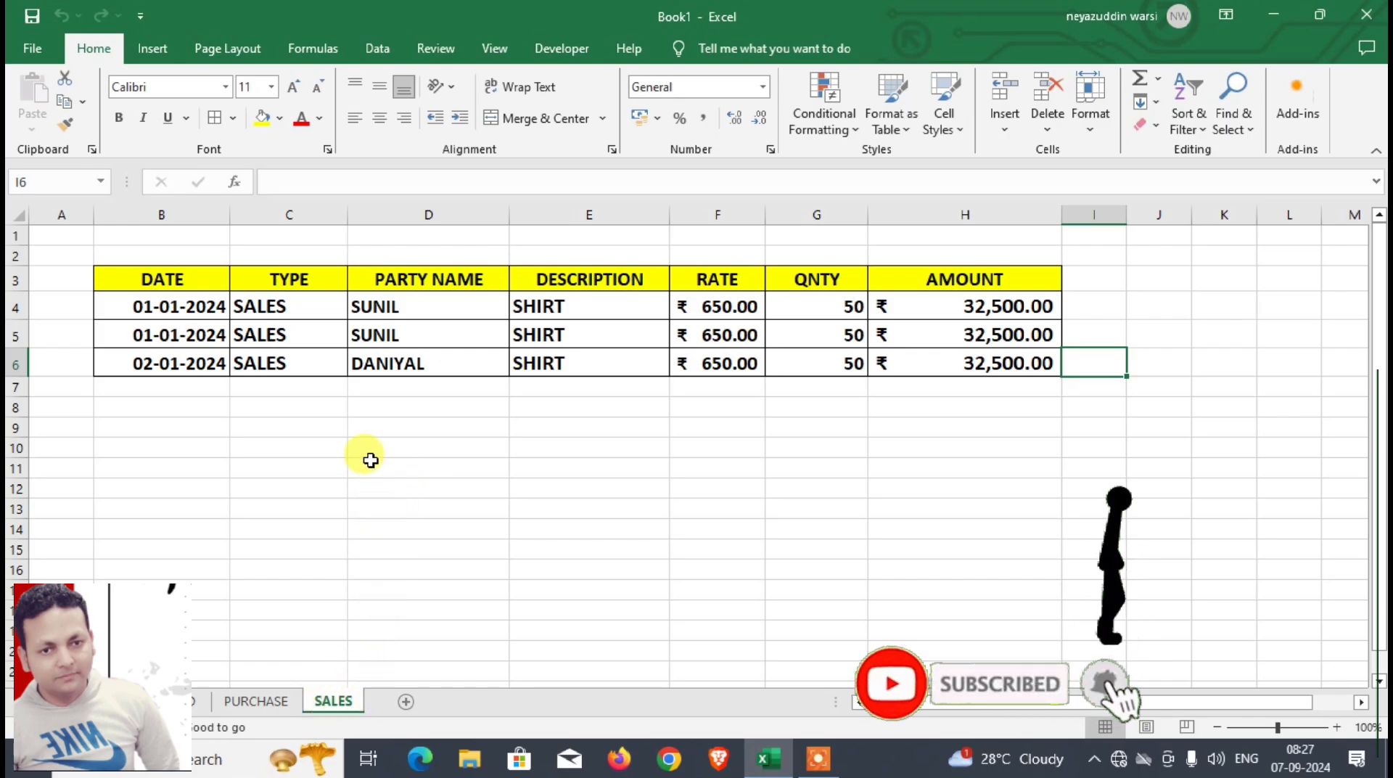
click(181, 701)
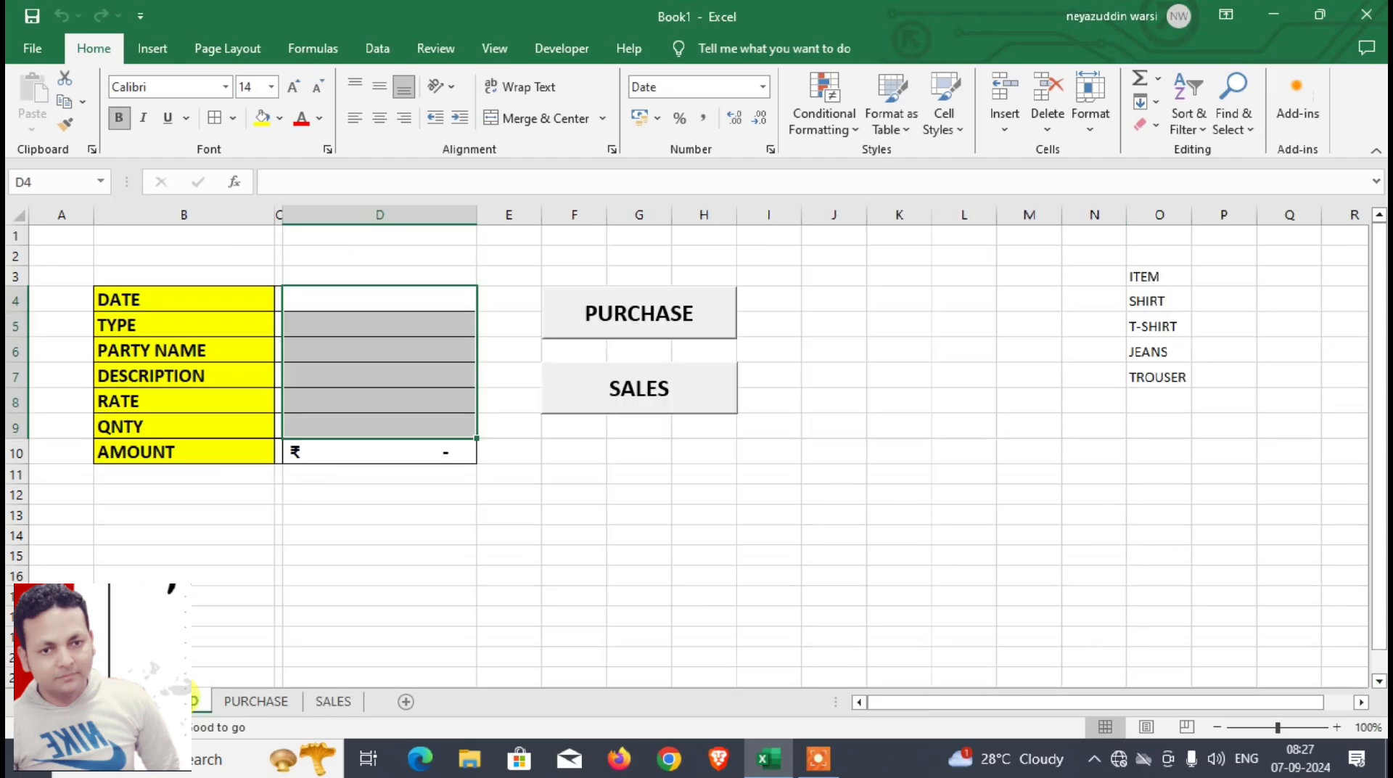
click(250, 702)
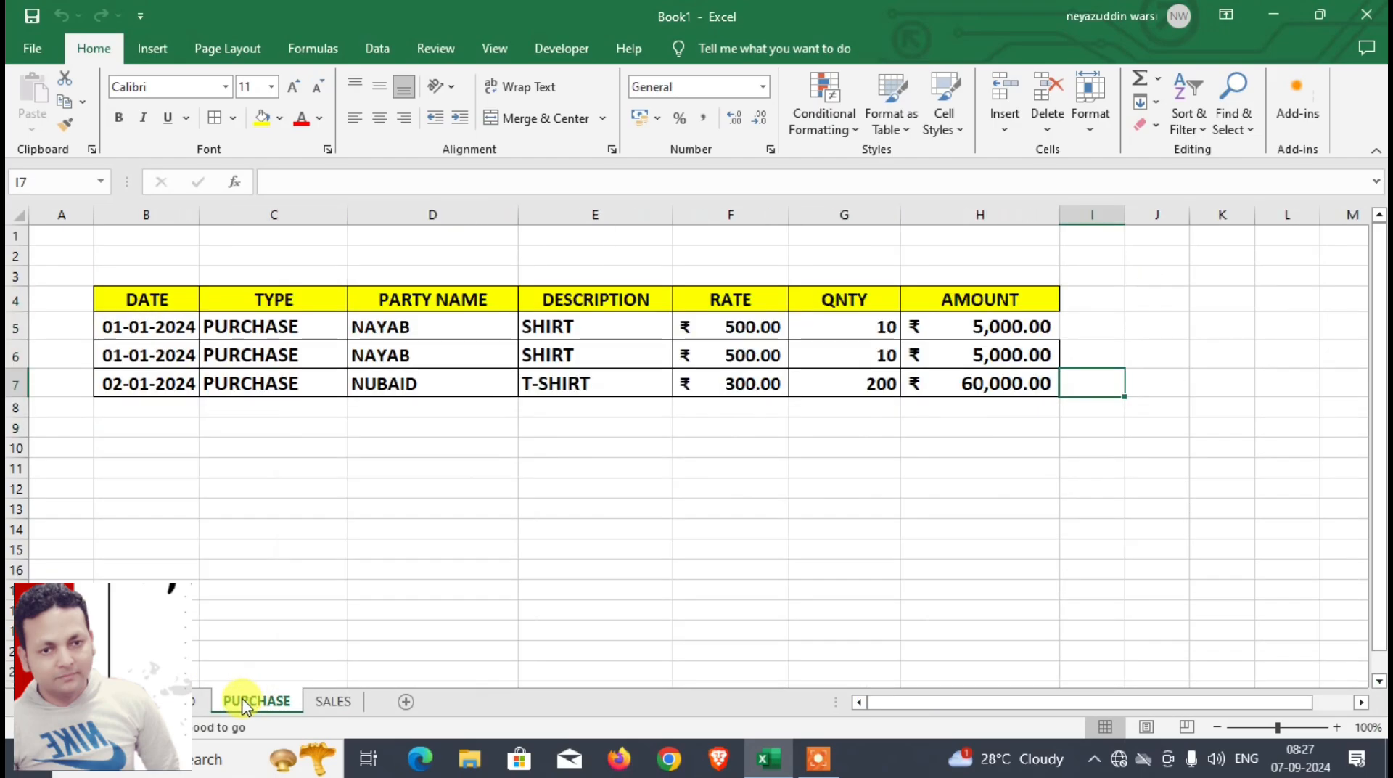
click(196, 701)
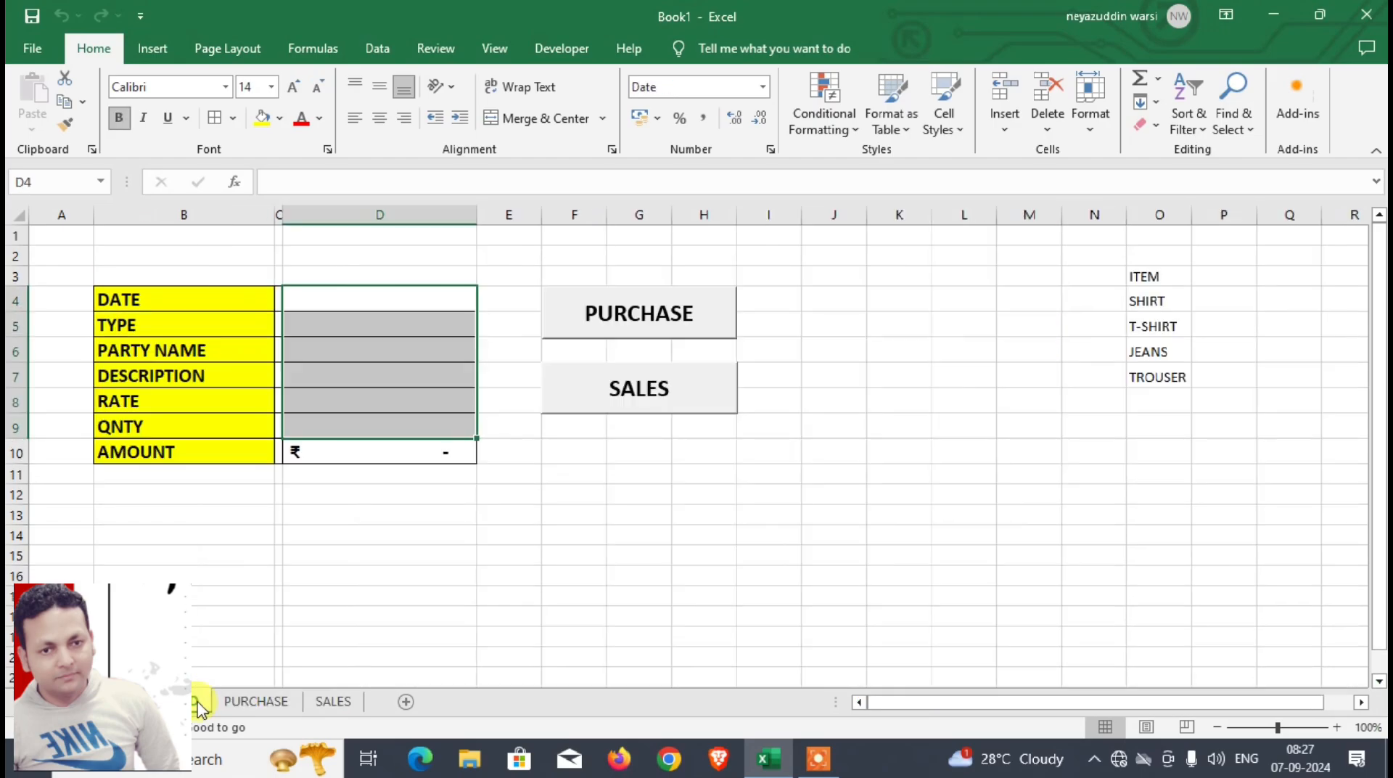
click(267, 703)
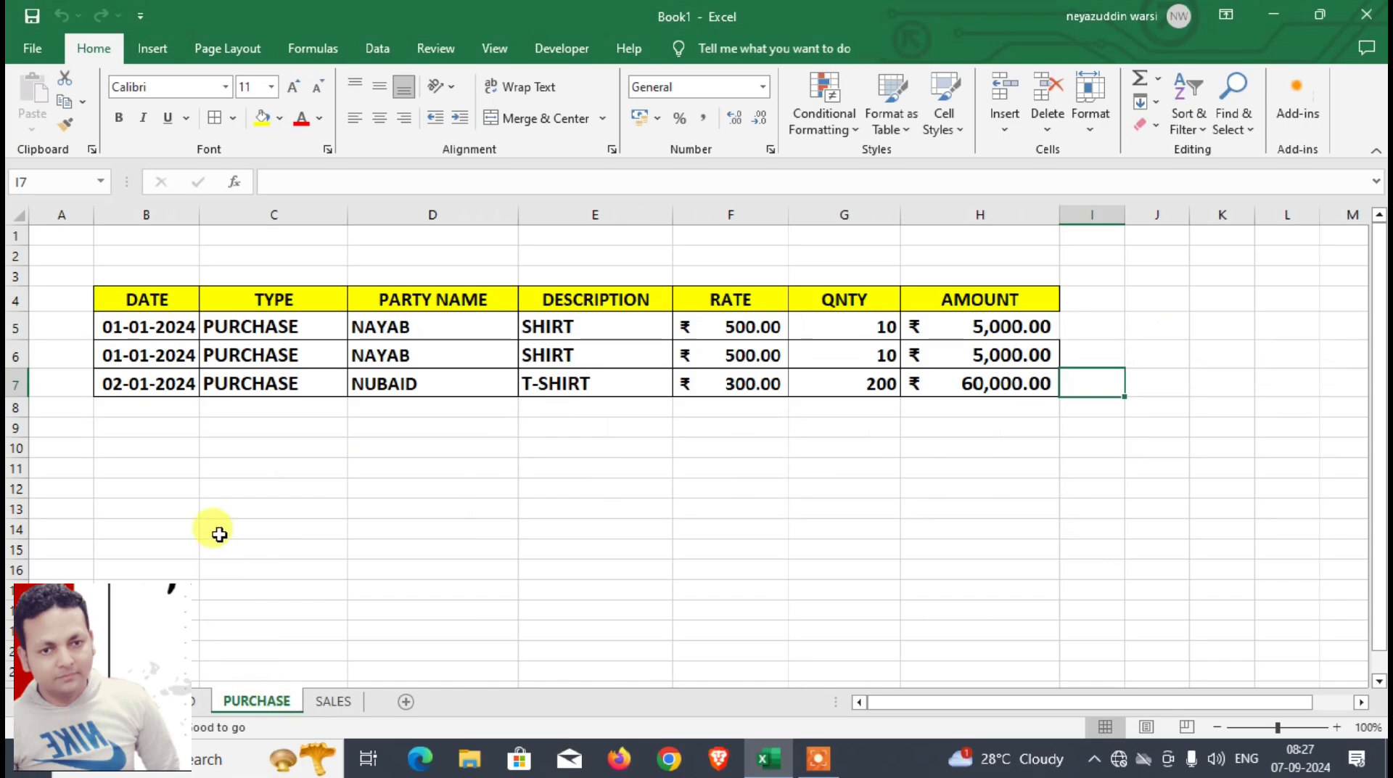
click(333, 702)
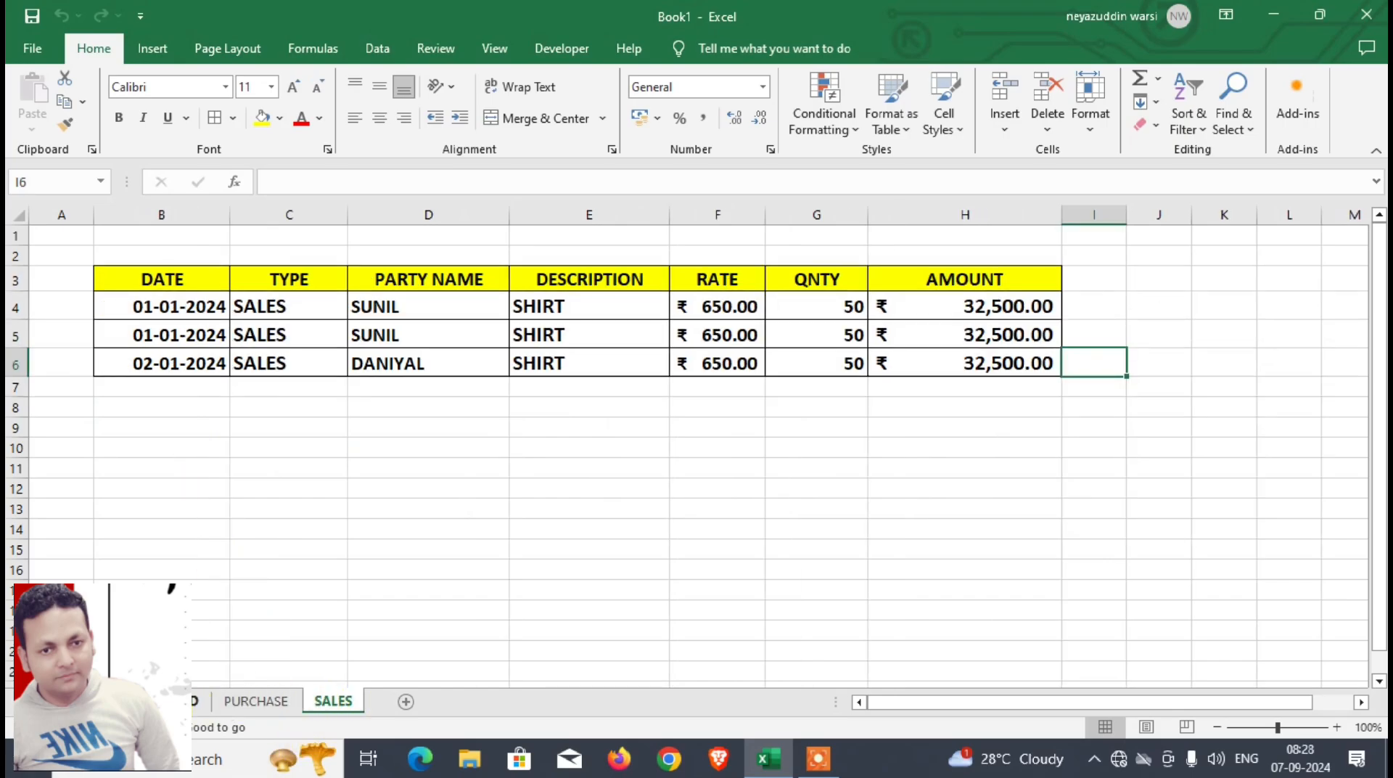
Step: Merge and center B1:N3 on DASHBOARD, with wrapped text and middle vertical alignment
click(194, 701)
drag(178, 236, 1088, 274)
click(571, 118)
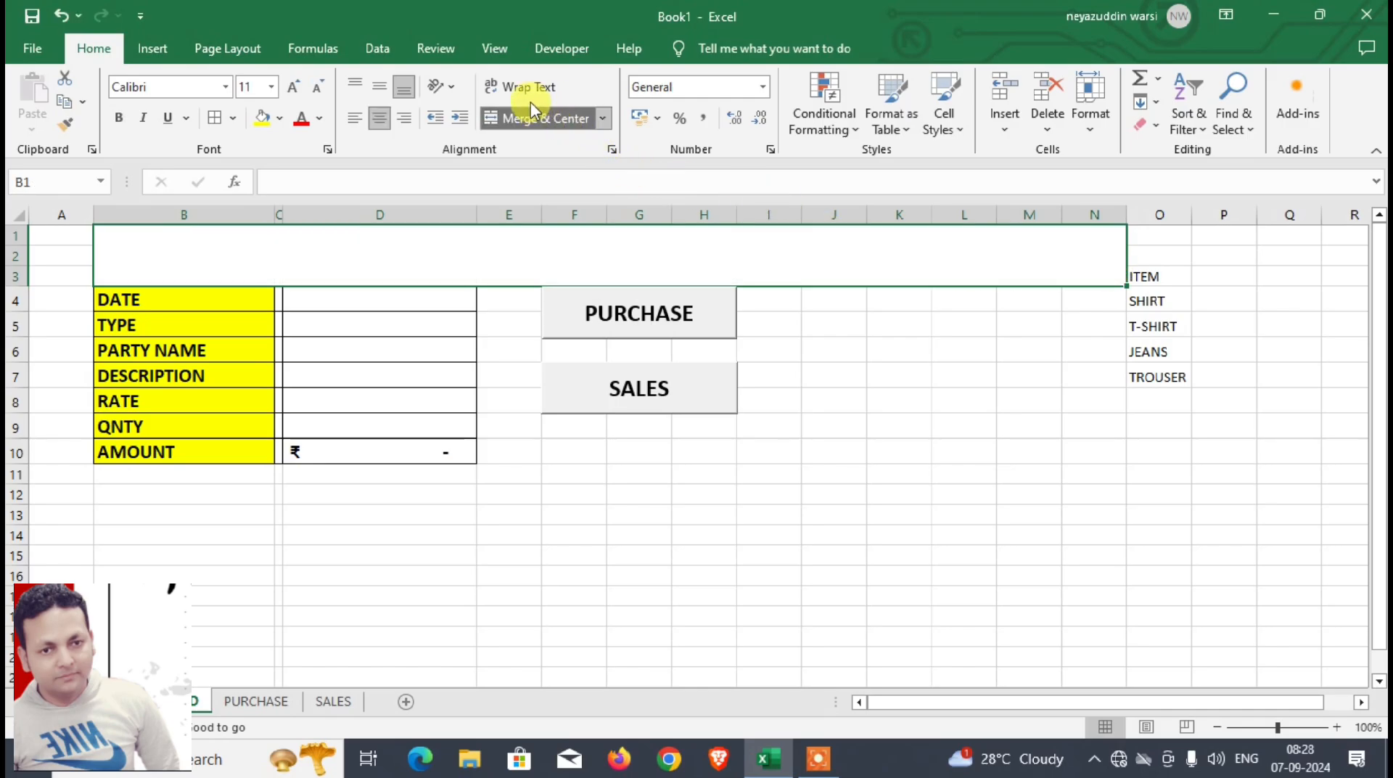
click(519, 86)
click(379, 86)
Step: Enter the title DASHBOARD in the merged heading cell at font size 22
click(296, 88)
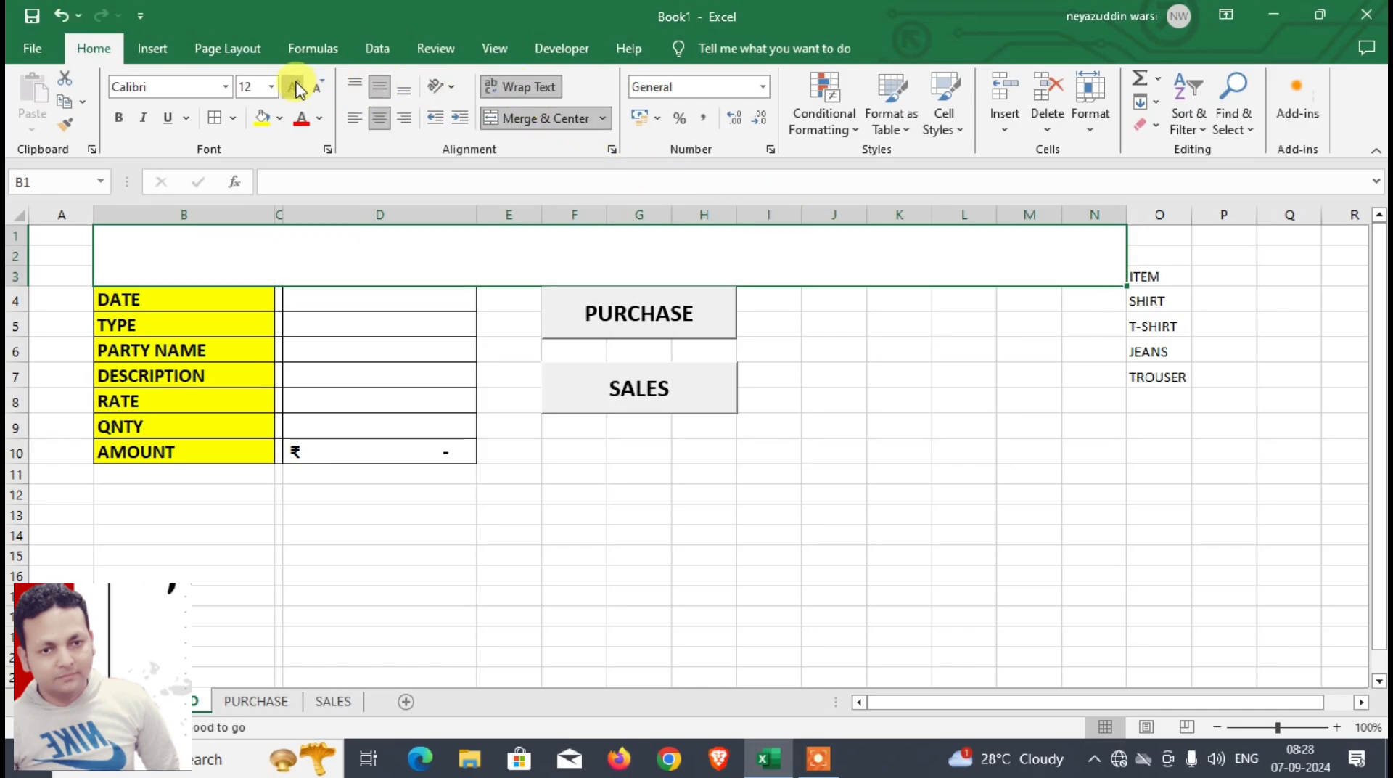
click(294, 88)
click(294, 88)
click(294, 87)
text(DASHBOARD)
key(Return)
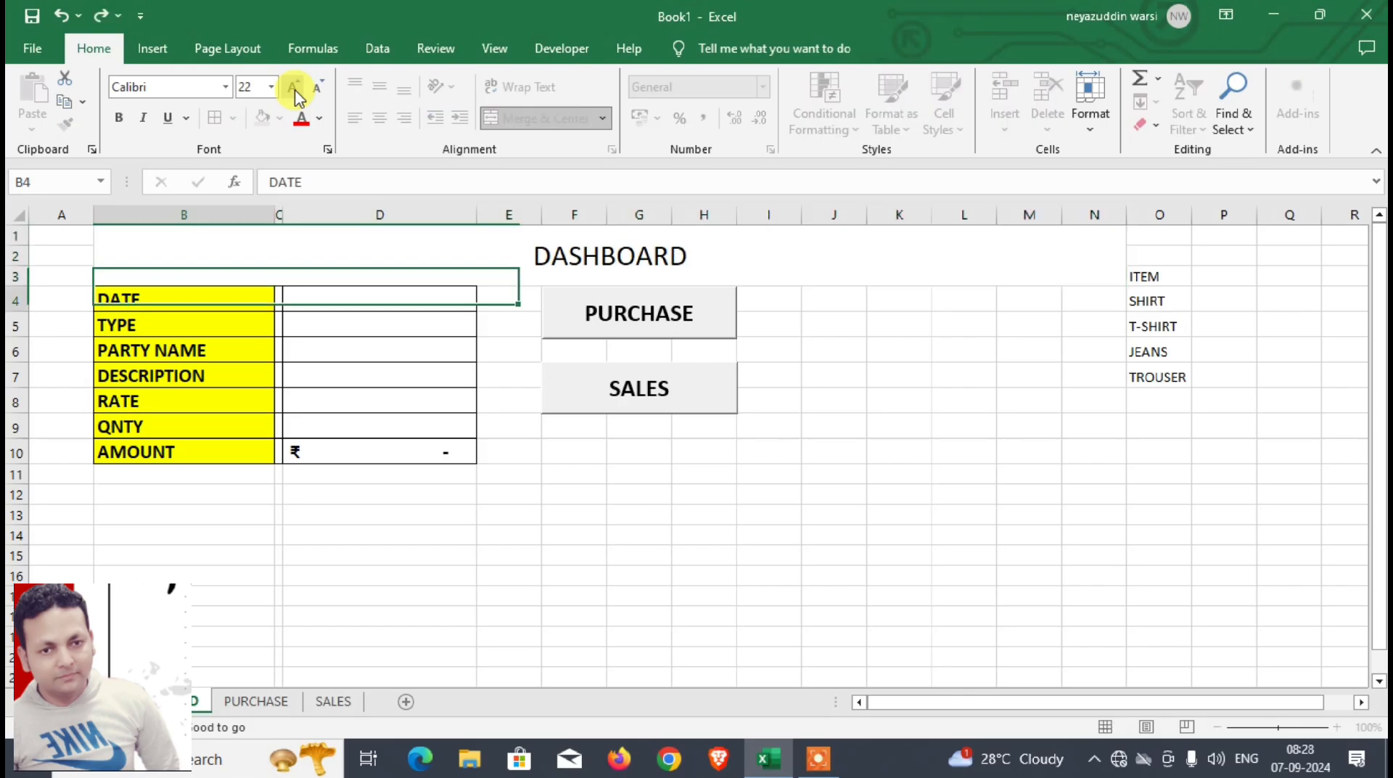
Step: Fill the DASHBOARD title cell with yellow and make its text bold
click(445, 233)
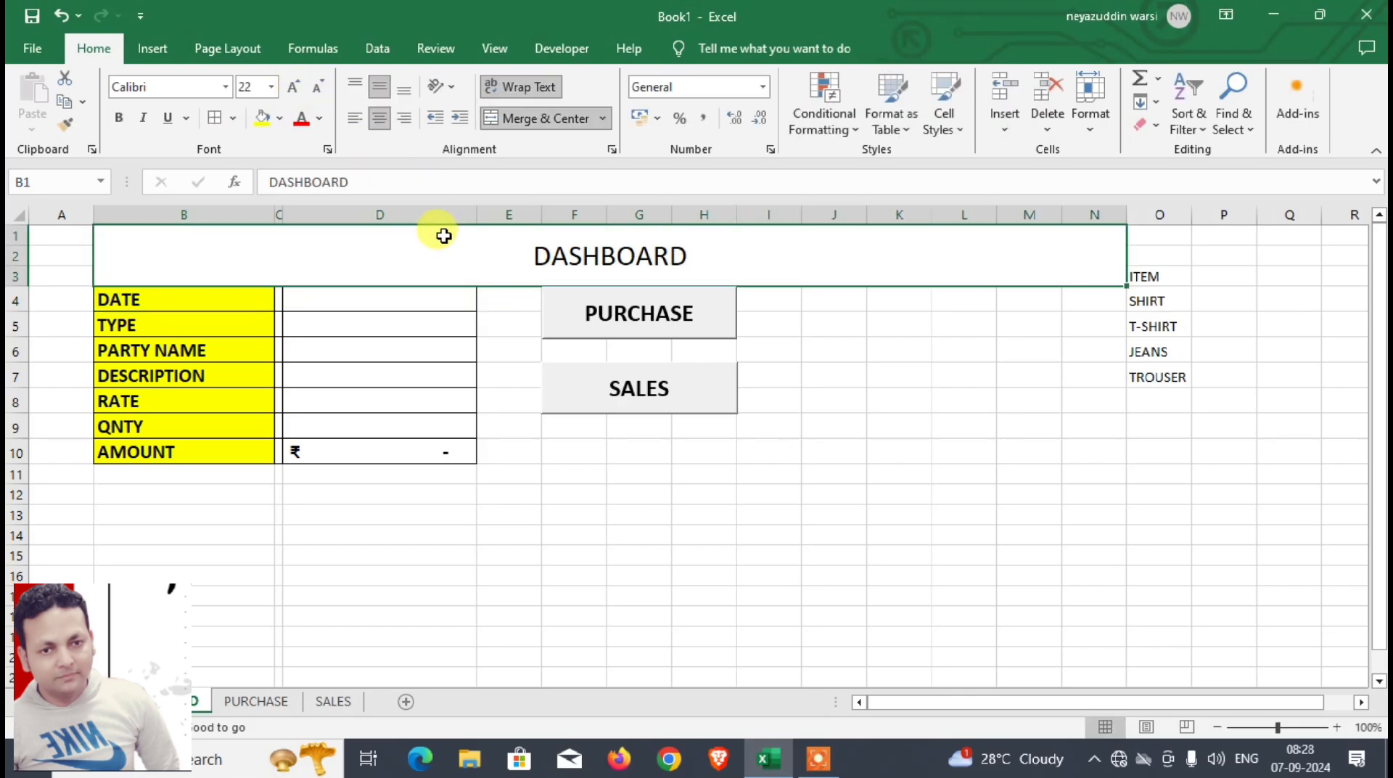
click(269, 119)
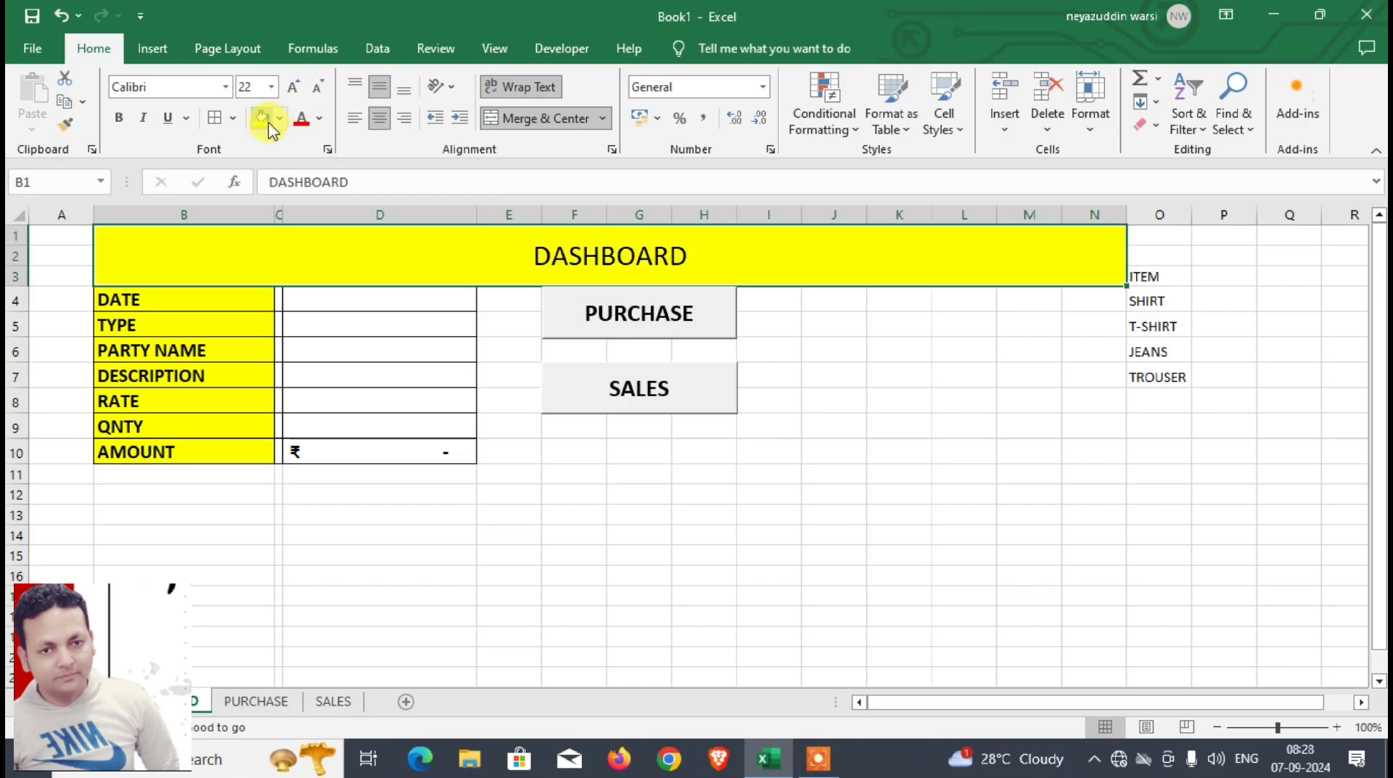
click(119, 118)
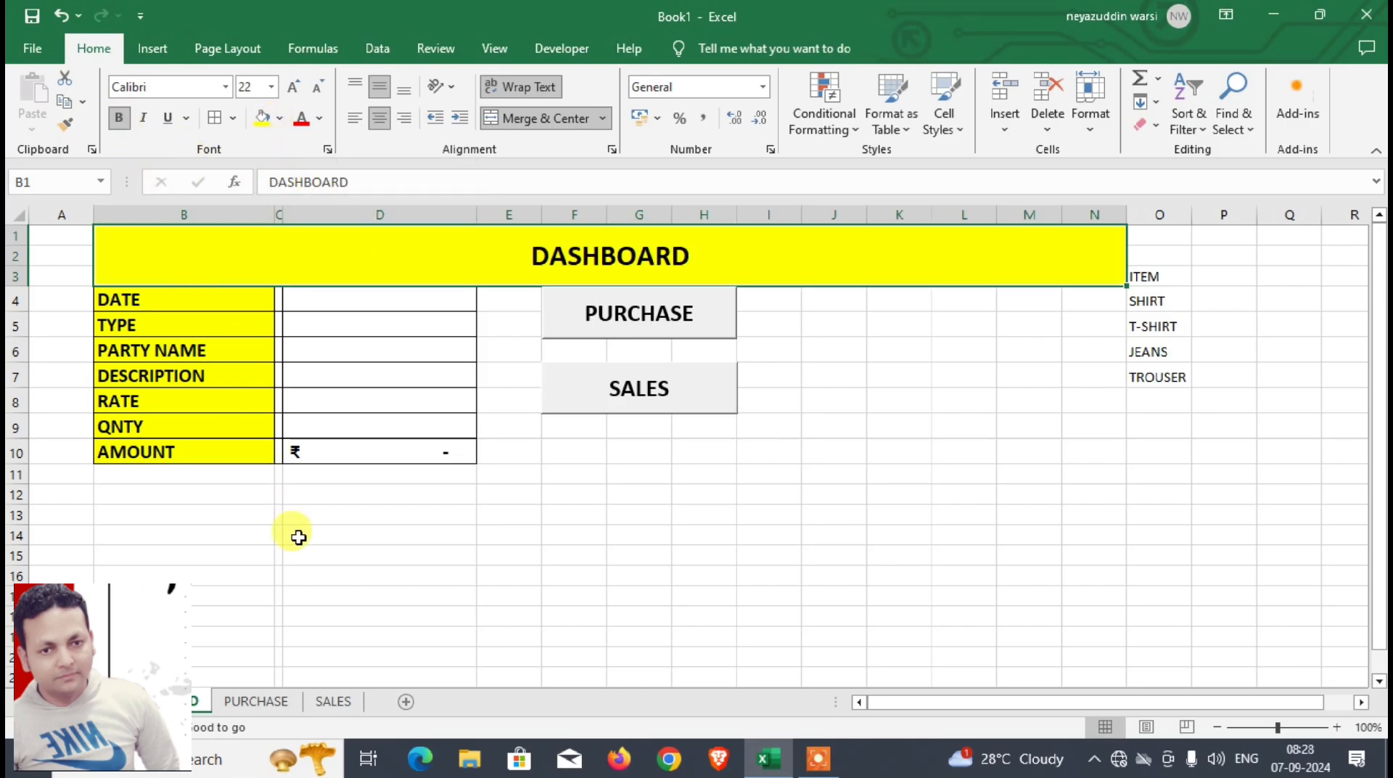
Step: Merge and center B1:H2 on the PURCHASE sheet, with wrapped text and middle vertical alignment
click(246, 702)
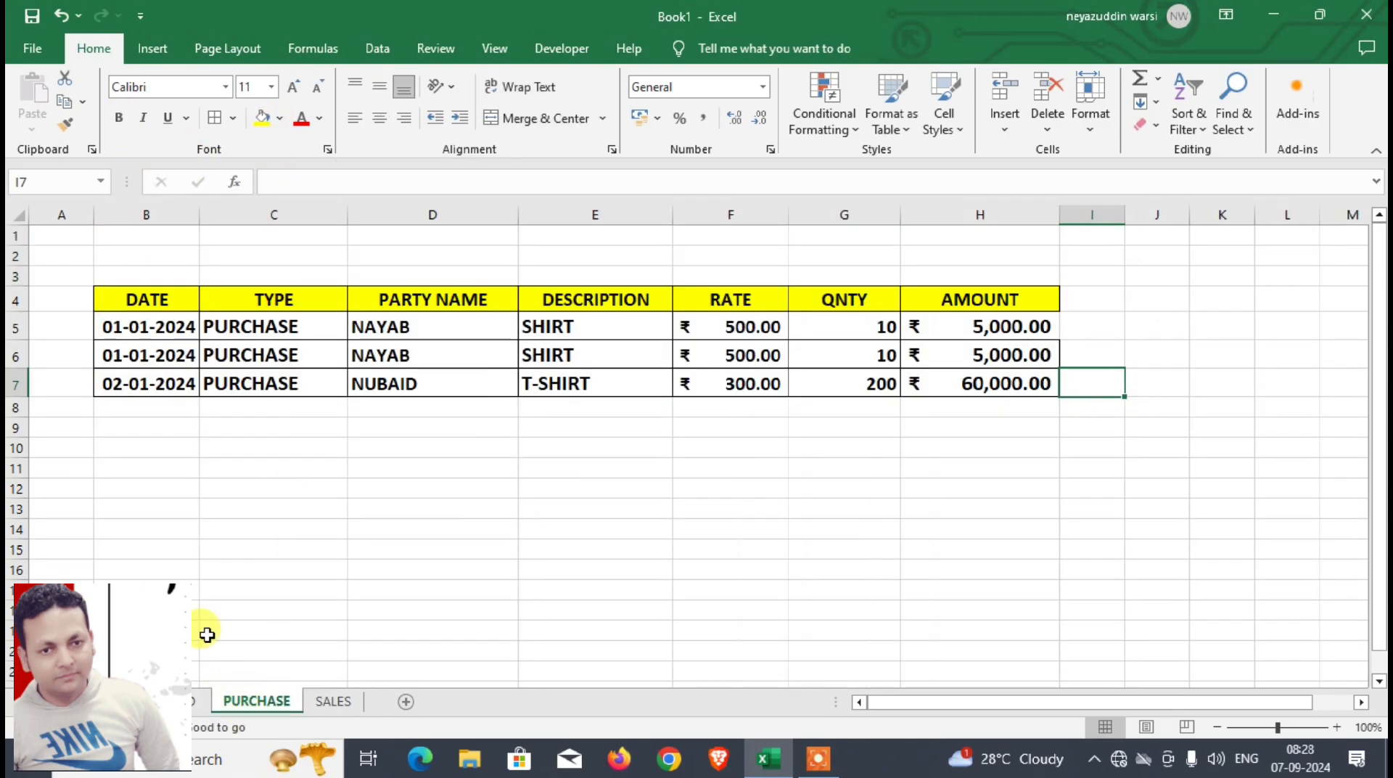
drag(145, 235, 999, 252)
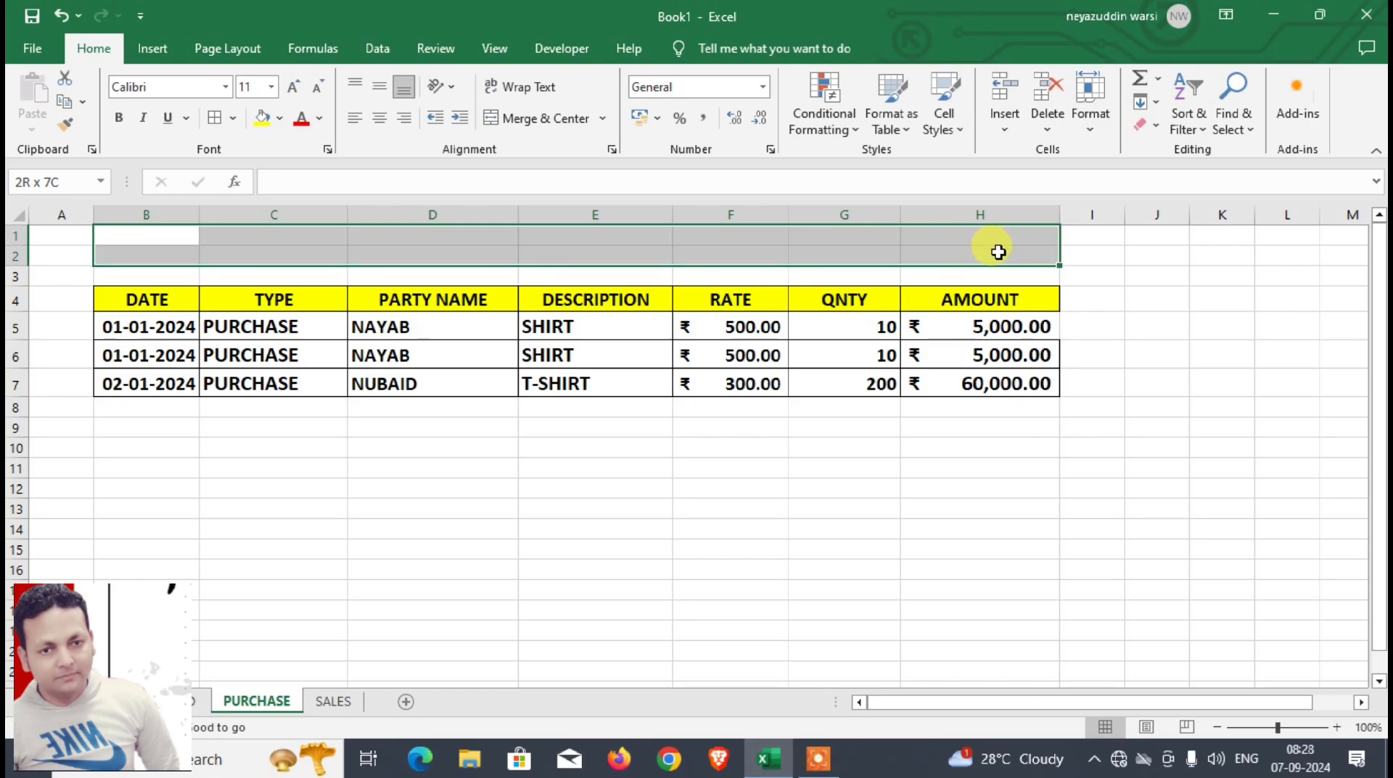
click(508, 118)
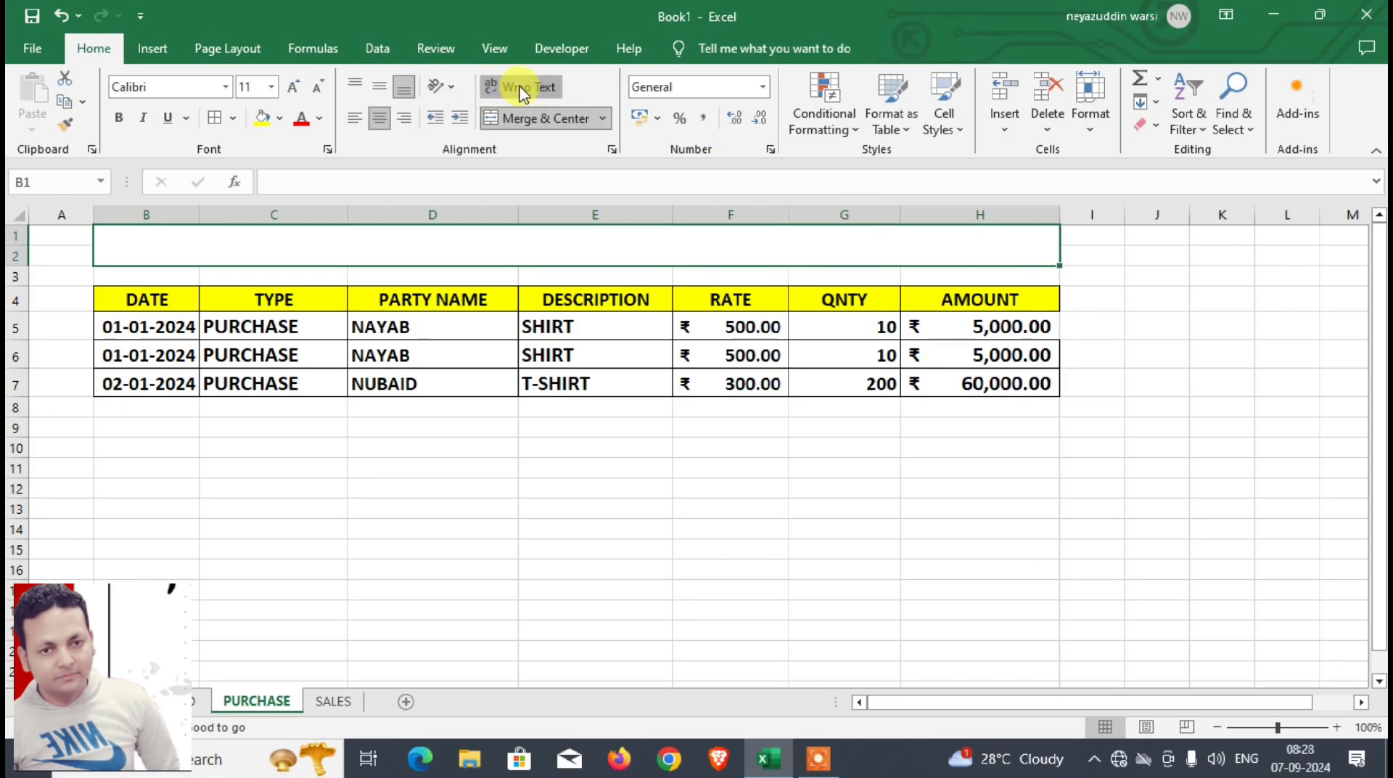
click(378, 87)
Step: Enter the title PURCHASE in the merged cell above the purchase table at font size 20
click(295, 89)
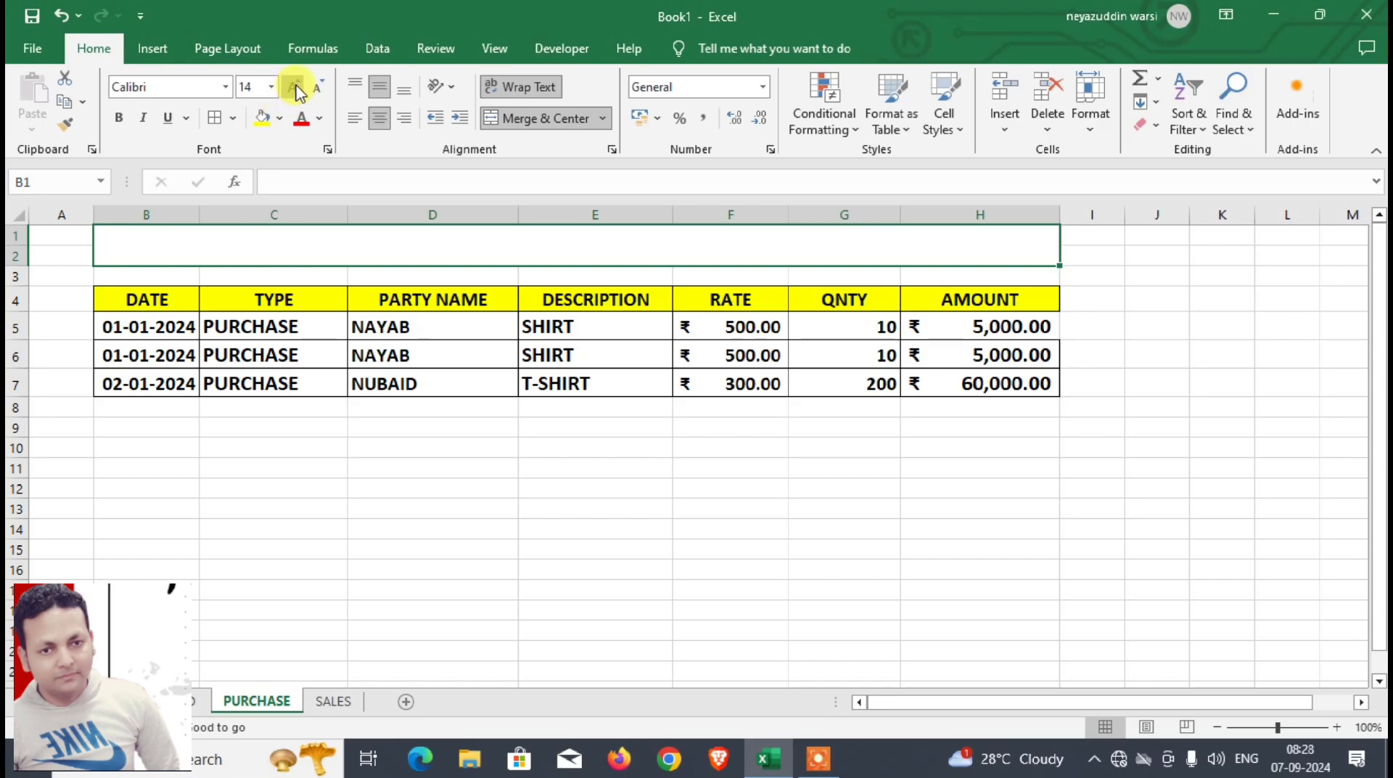
click(296, 89)
click(295, 90)
click(295, 89)
text(PURCHAS)
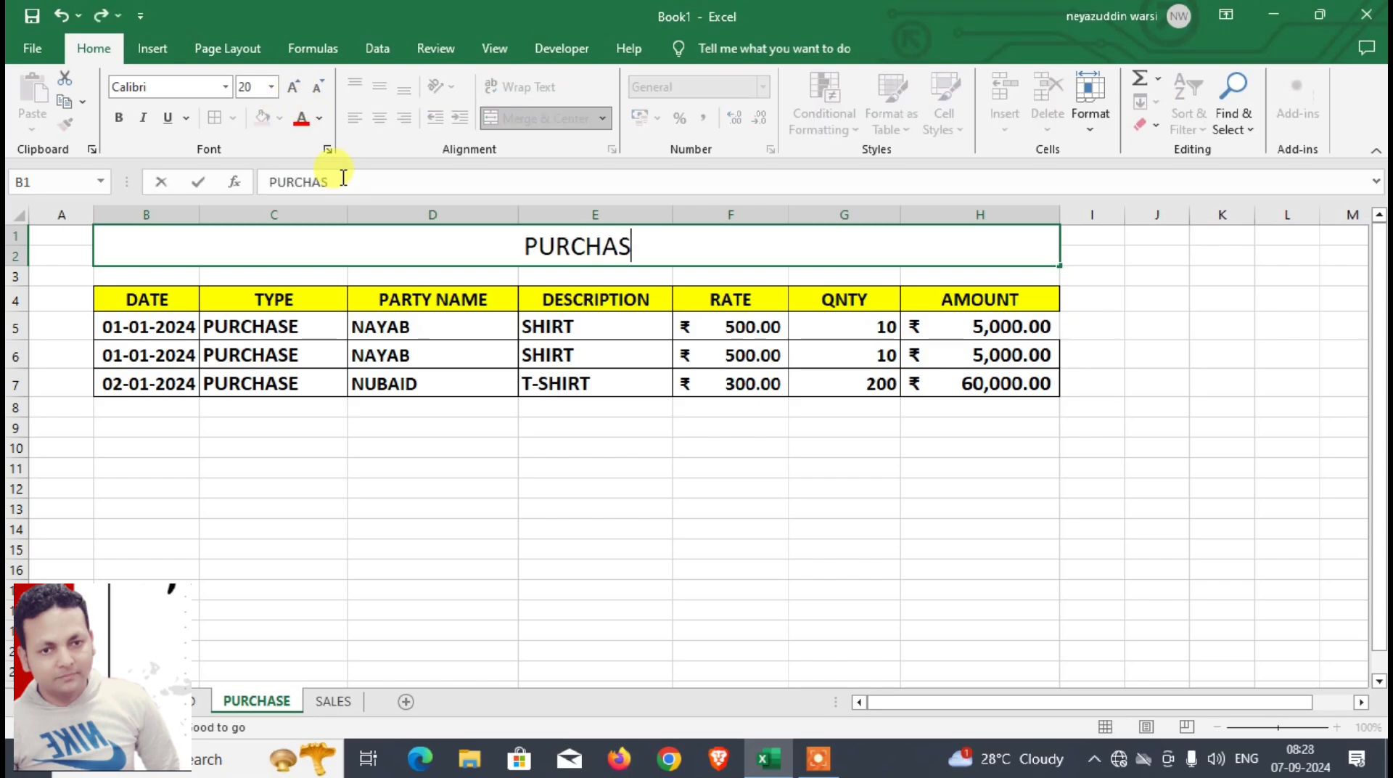
text(E)
key(Return)
Step: Format the PURCHASE title with an orange fill and white, bold text at font size 22
click(524, 261)
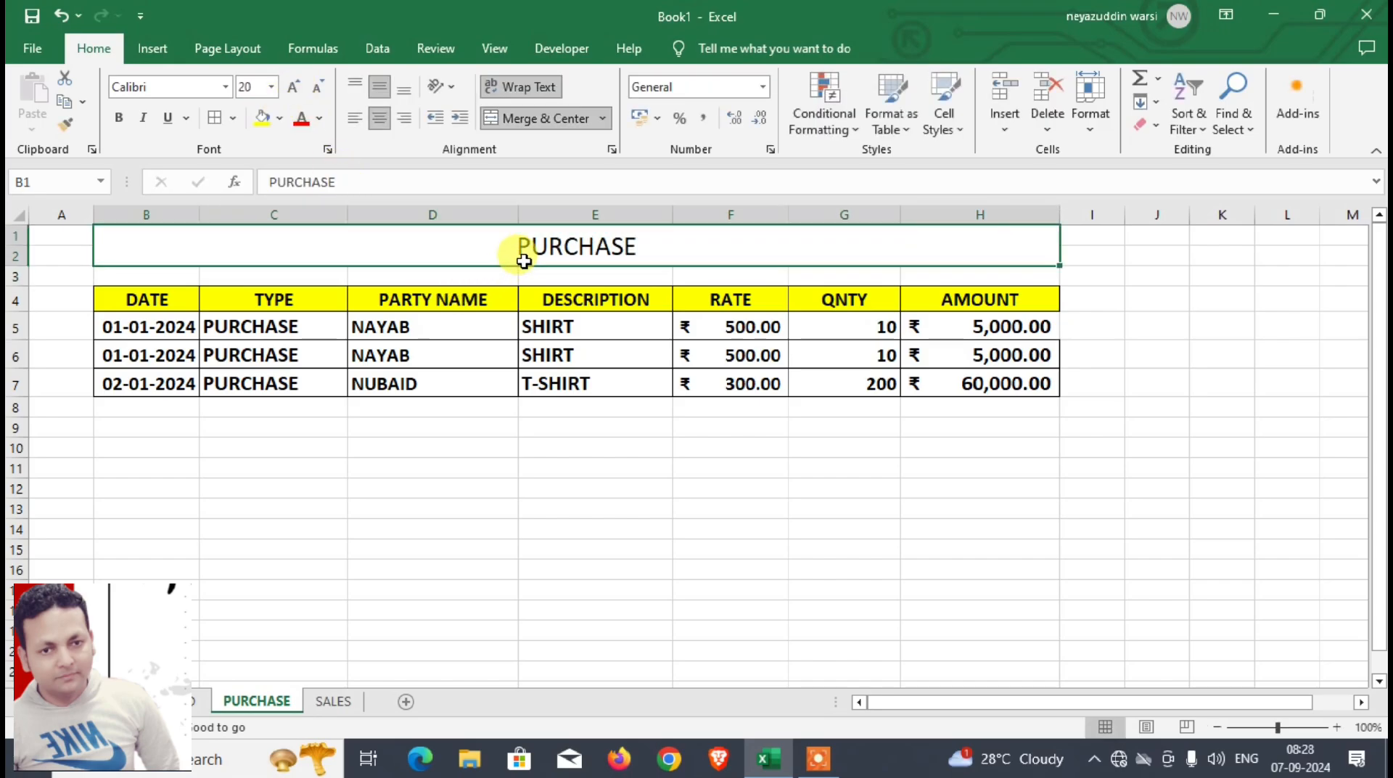
click(280, 118)
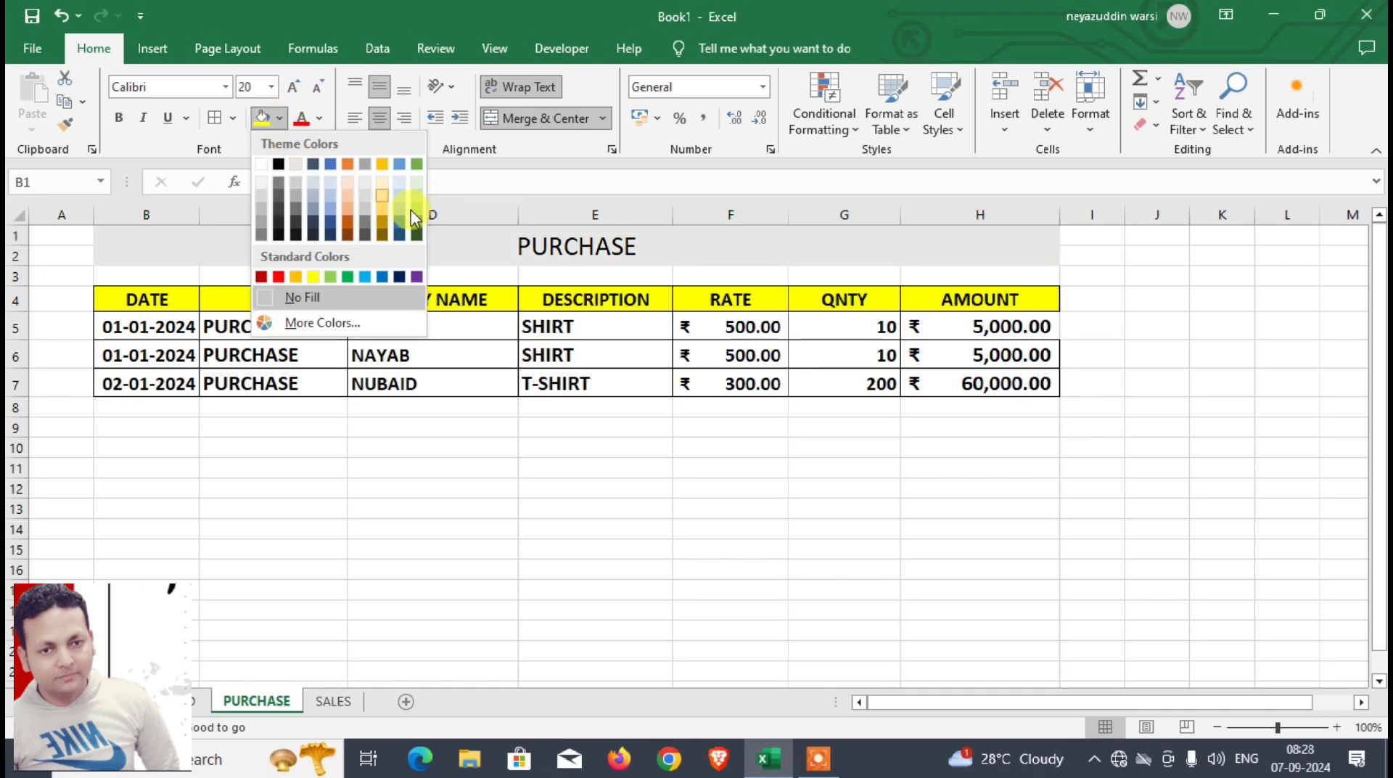
click(348, 165)
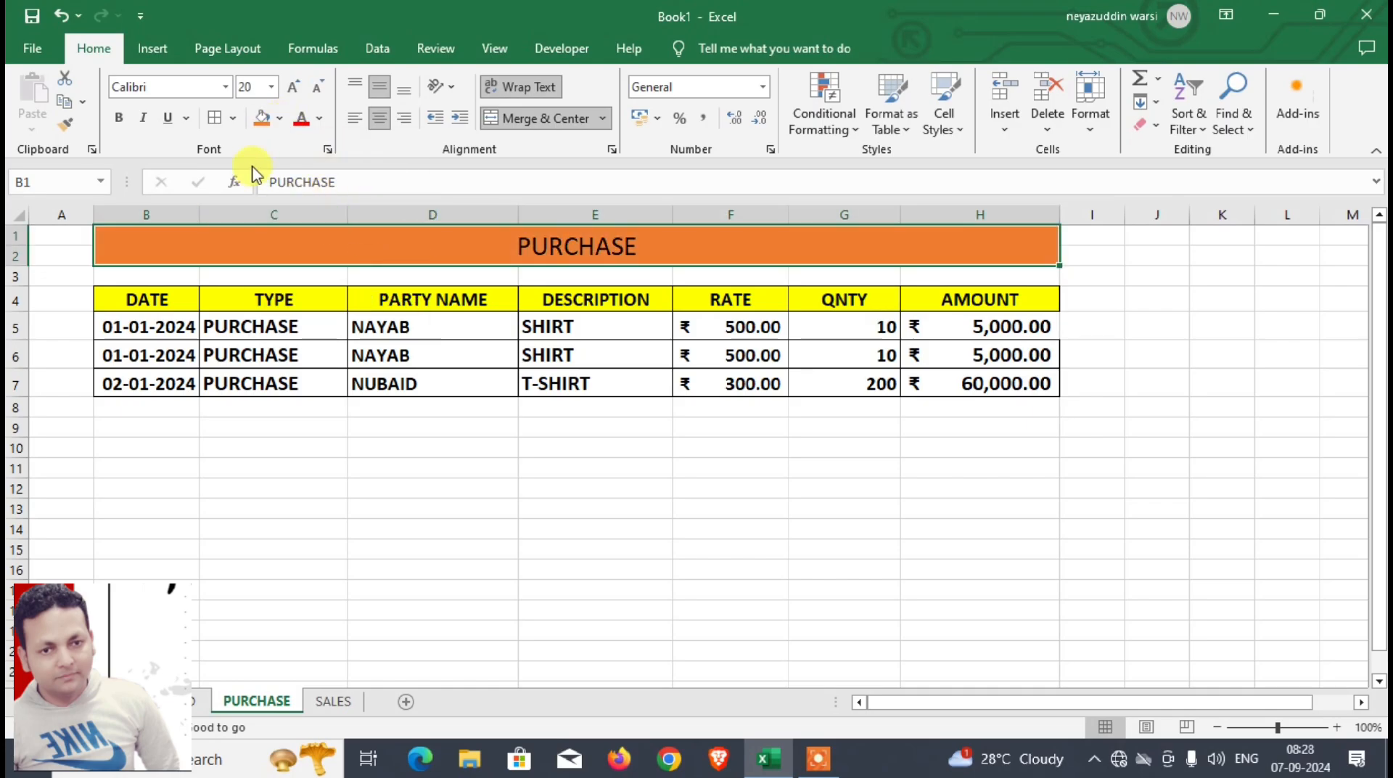
click(319, 117)
click(304, 180)
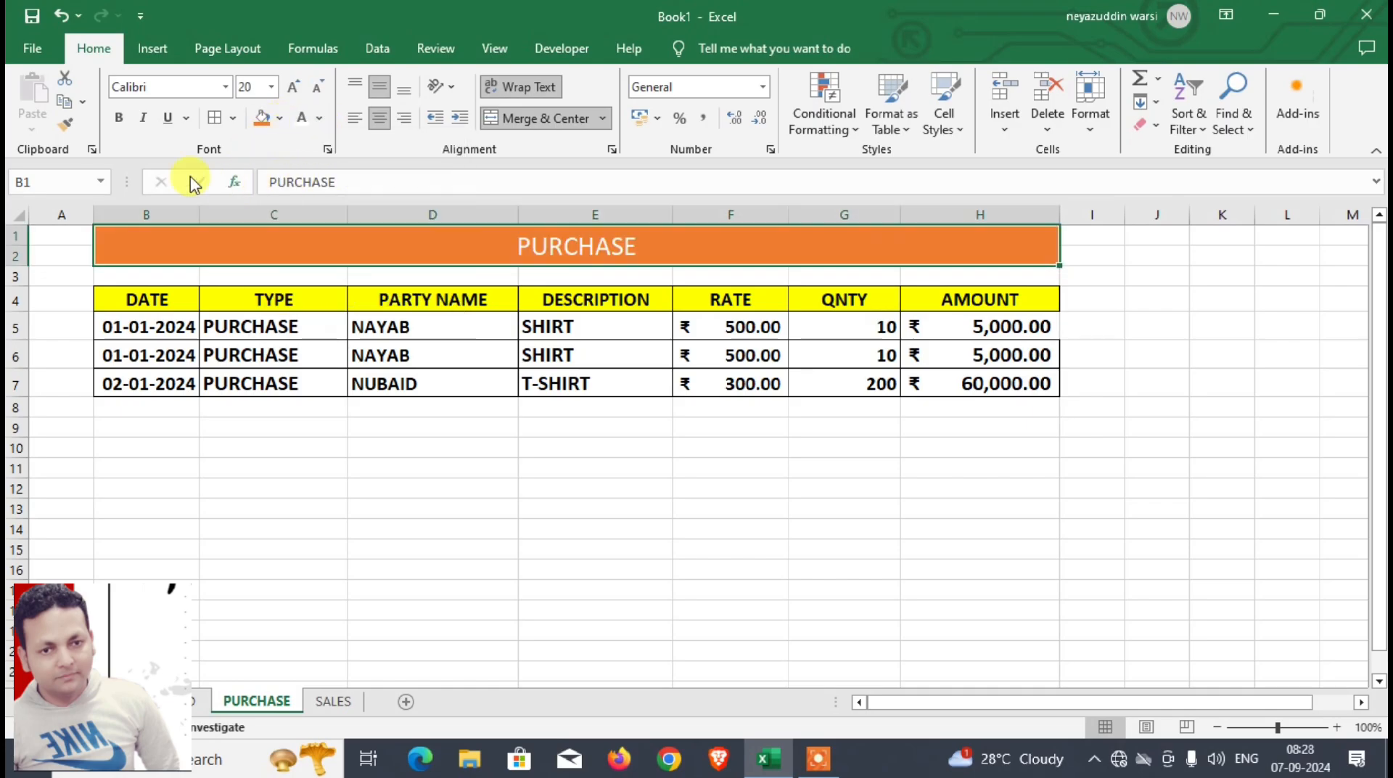
click(118, 117)
click(294, 87)
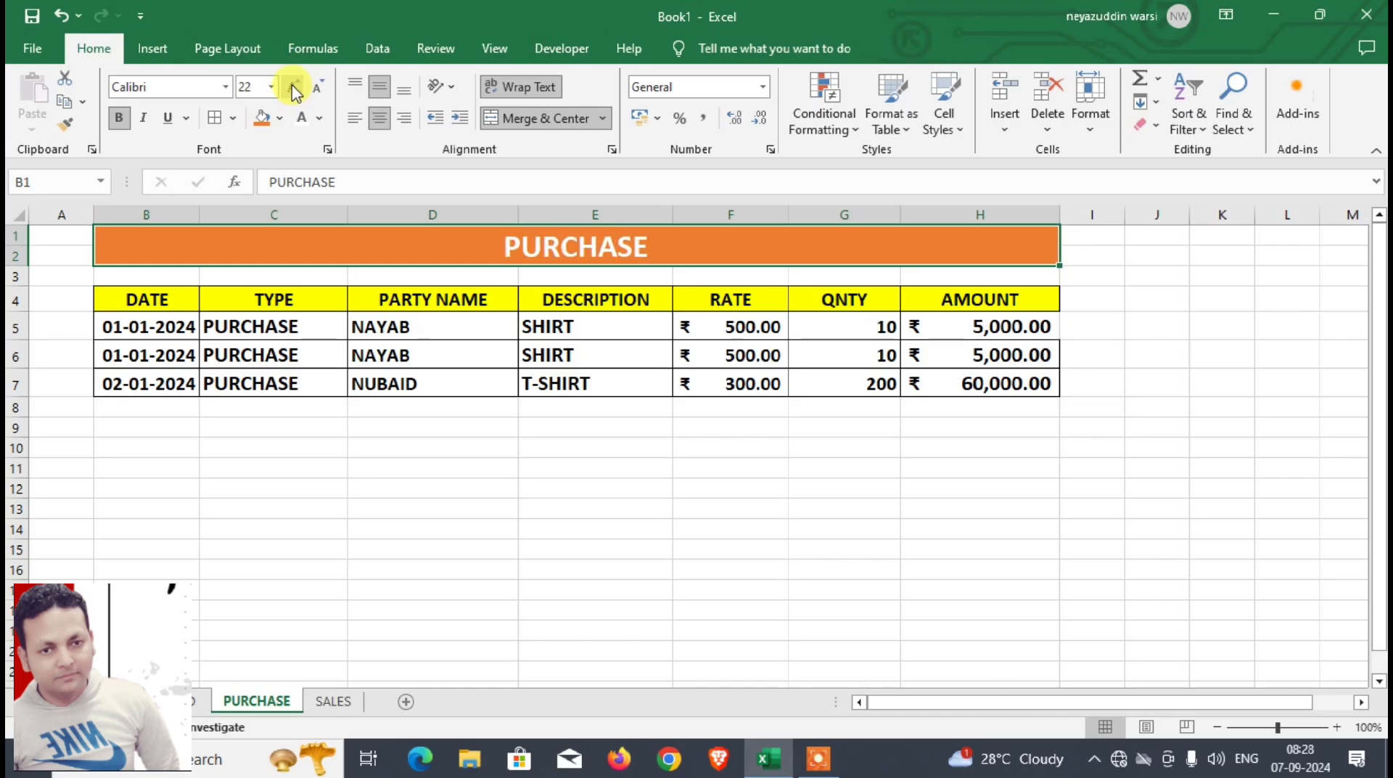
Step: Format B1:H1 on the SALES sheet as bold at font size 16 and merge and center the range
click(328, 700)
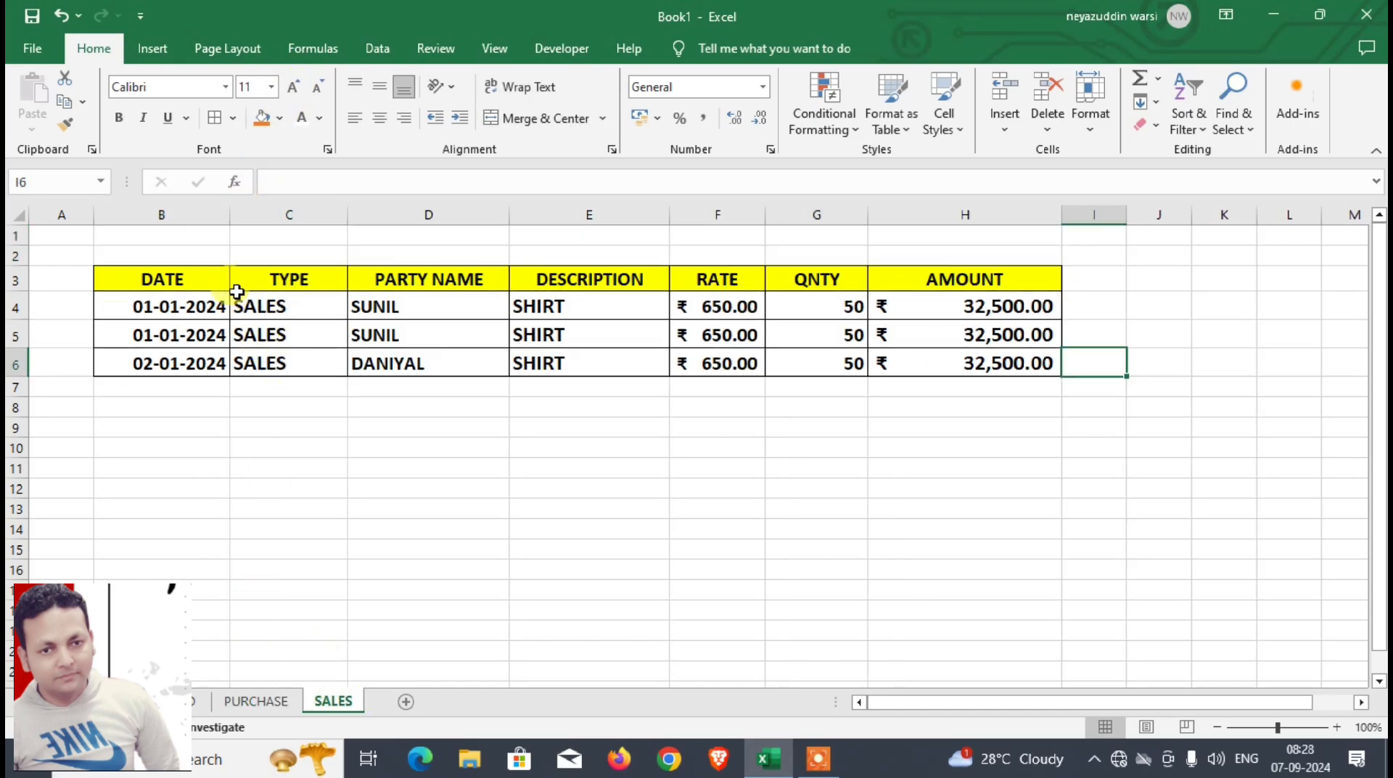
drag(164, 231, 1003, 239)
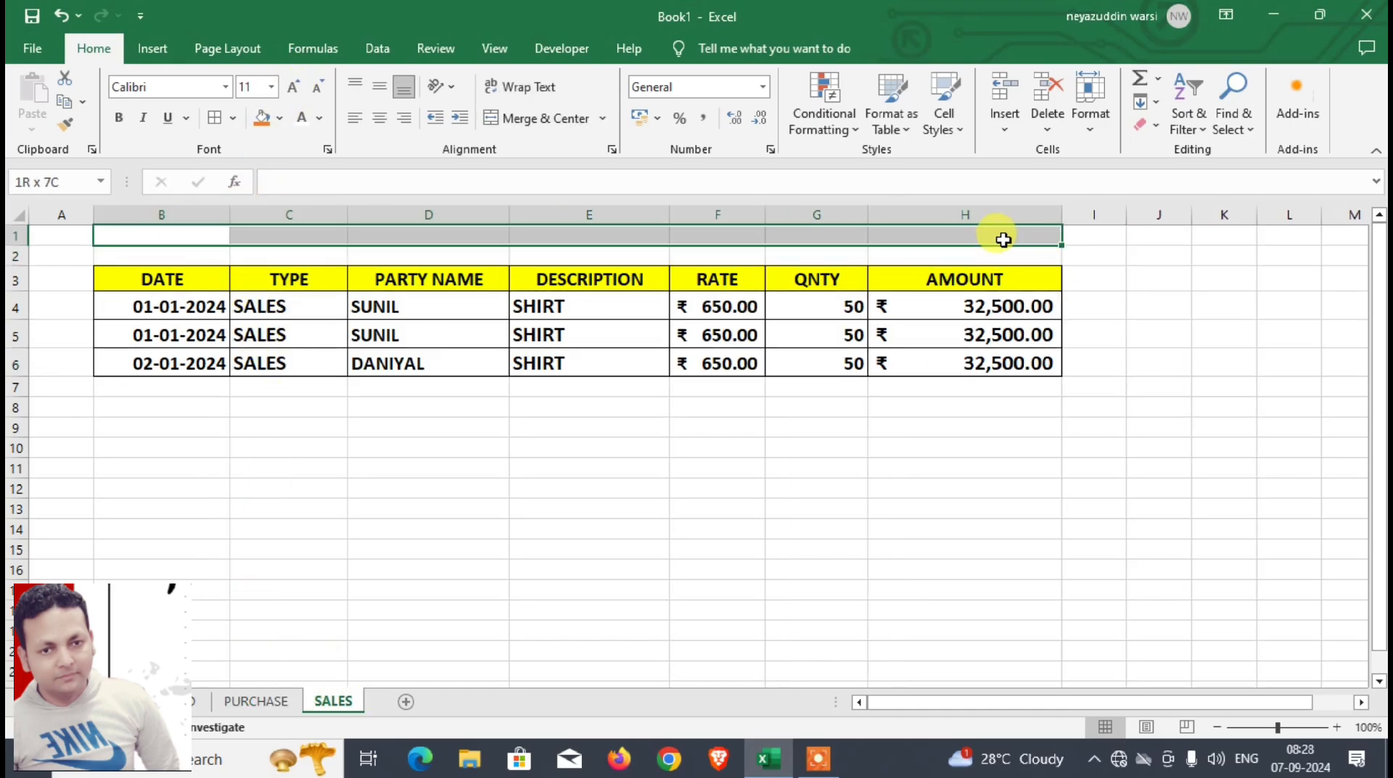
click(119, 118)
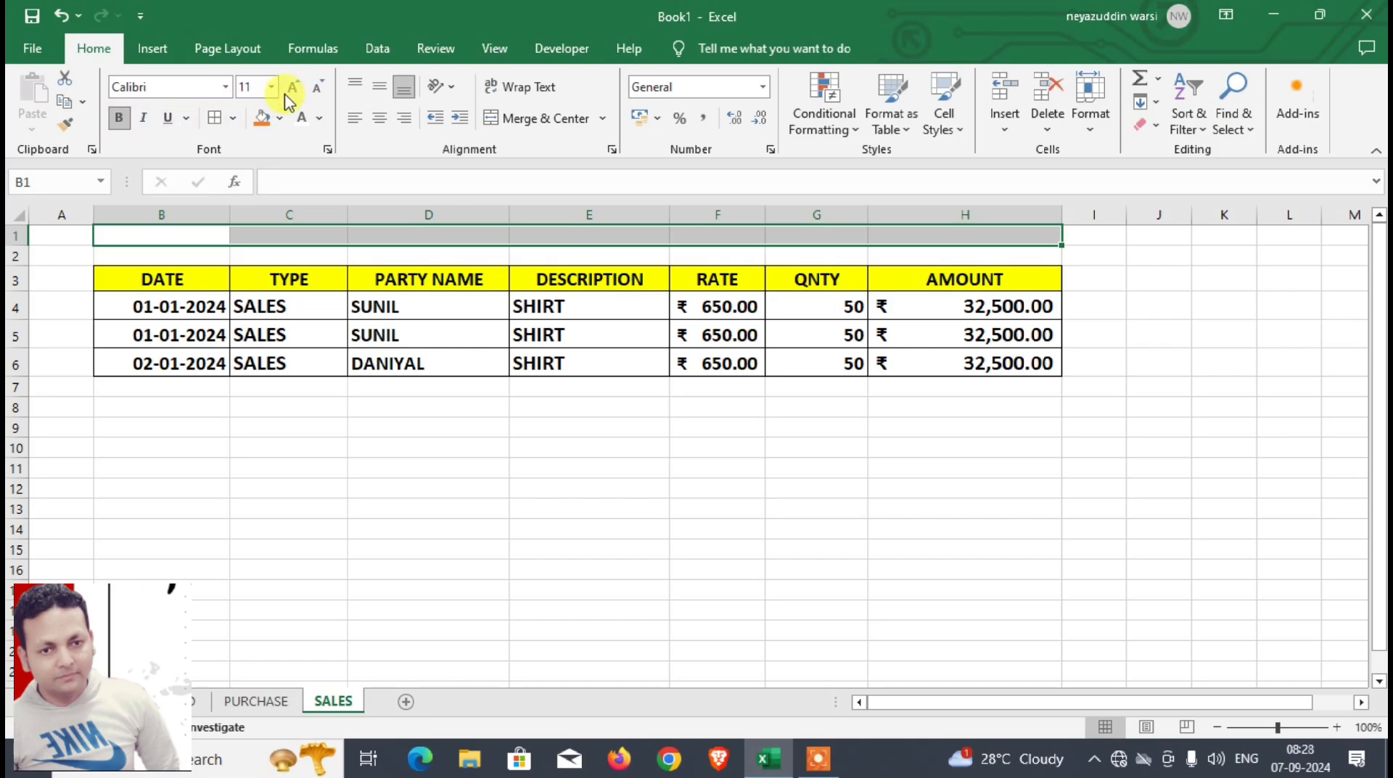
click(291, 87)
click(292, 87)
click(292, 87)
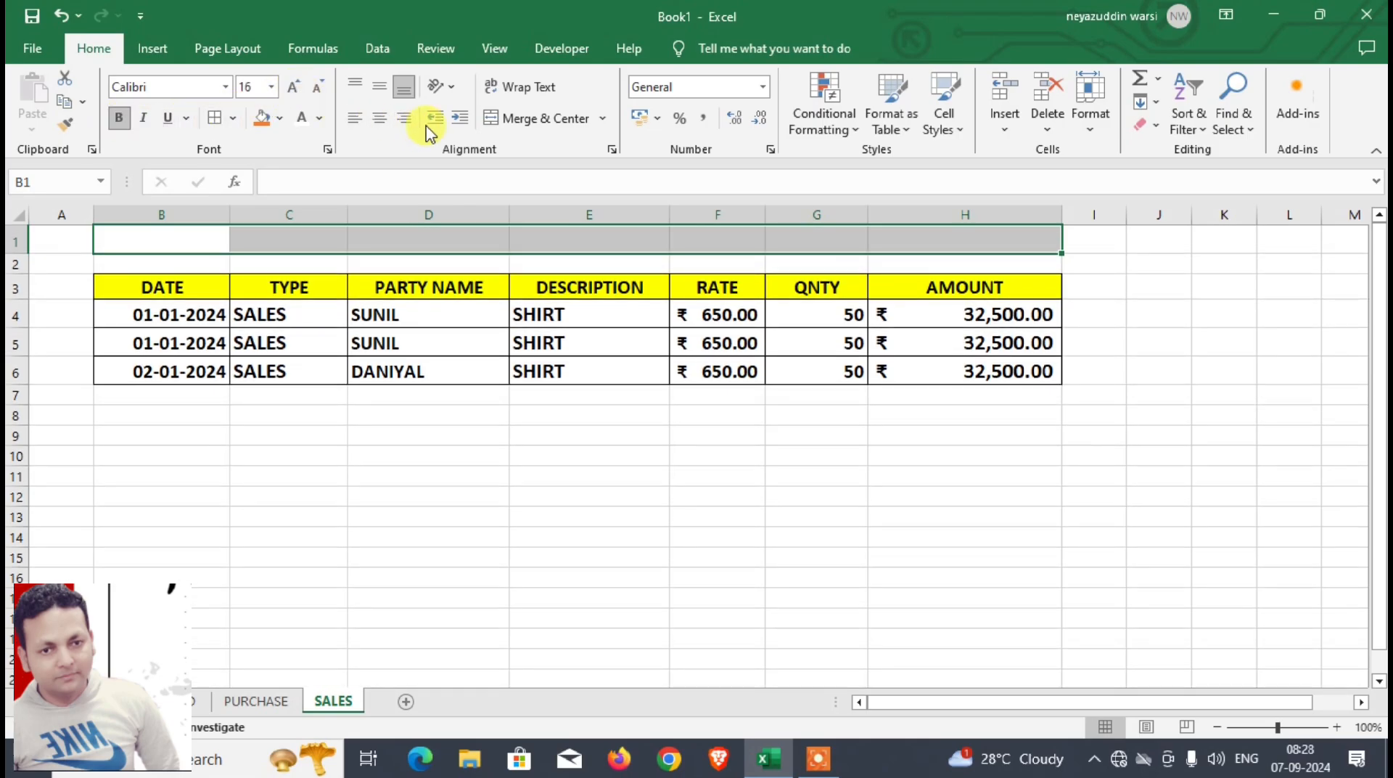
click(532, 127)
Step: Enter the title SALES in the merged cell above the sales table at font size 24
click(293, 87)
click(293, 87)
click(293, 87)
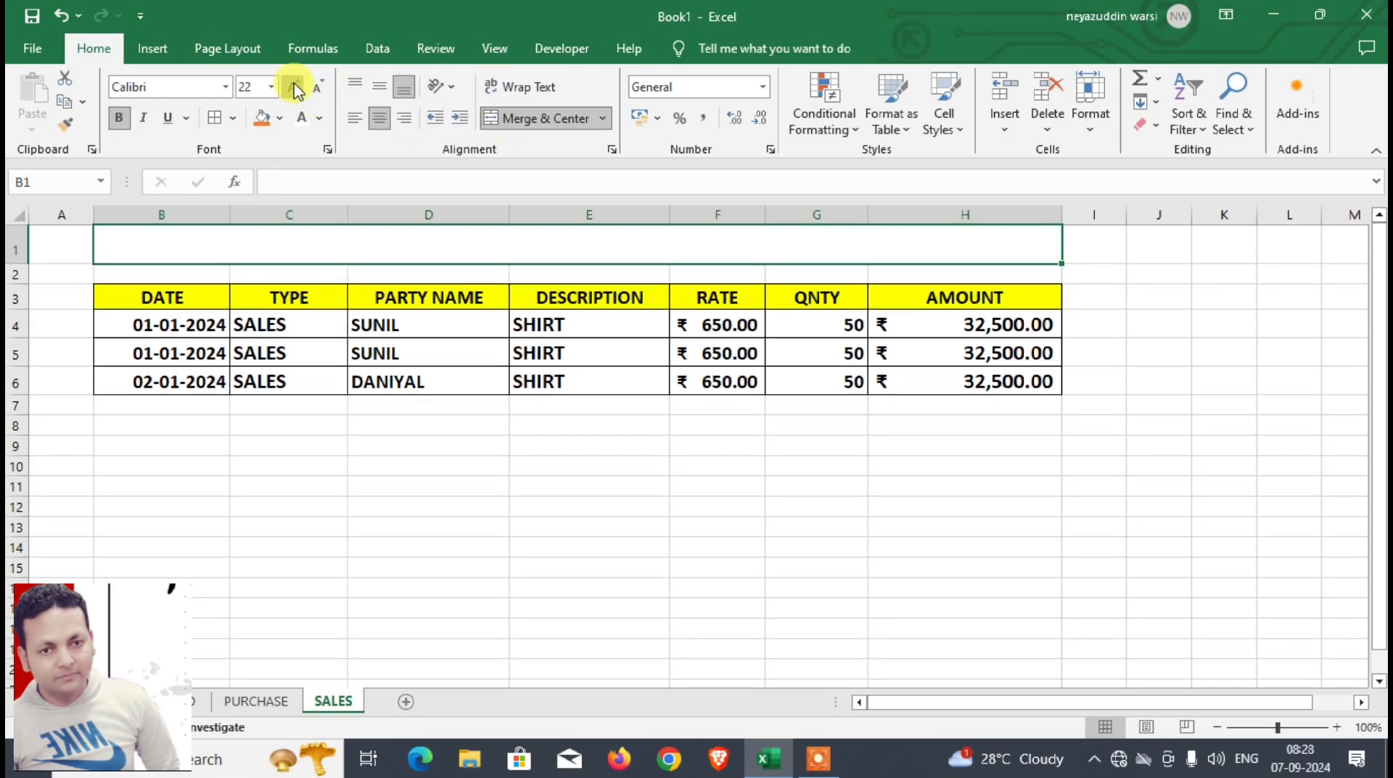
click(293, 88)
text(SALES)
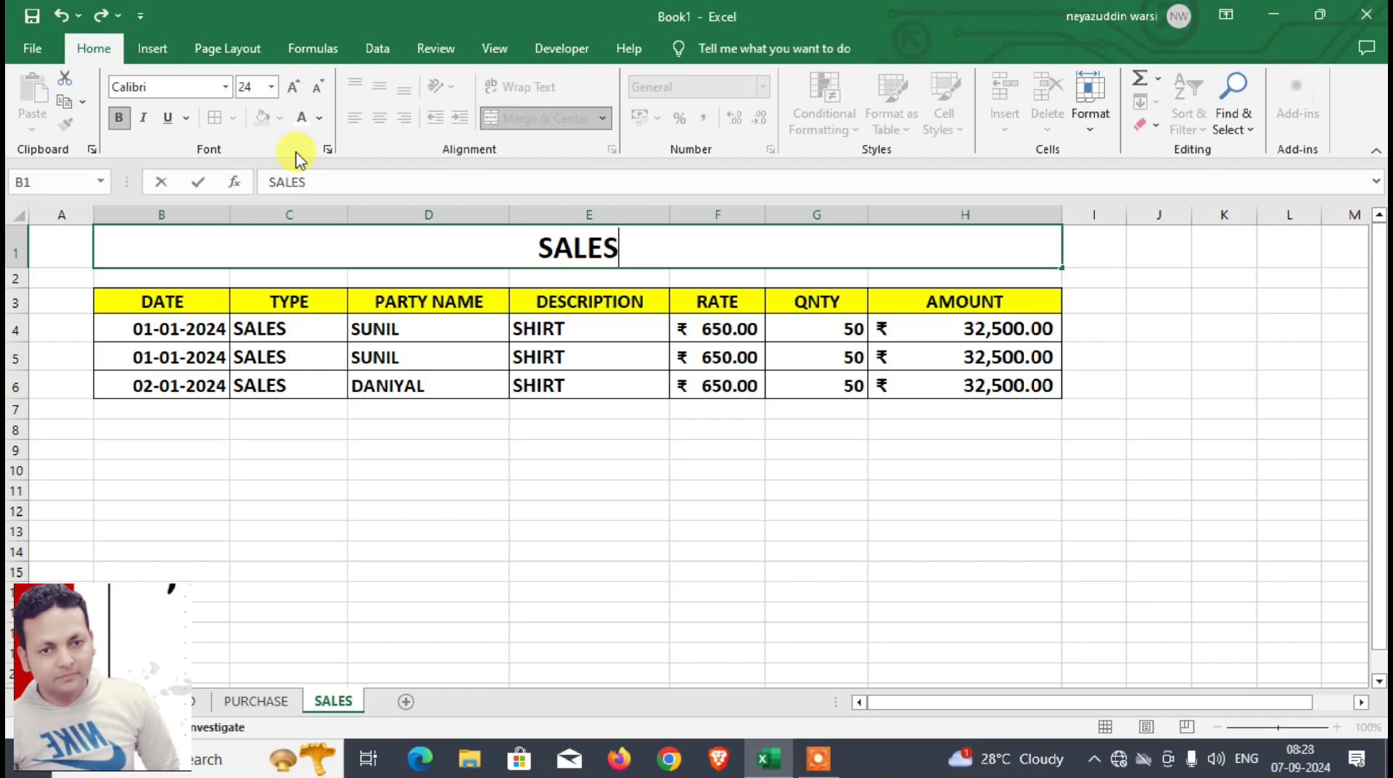
click(368, 352)
click(395, 254)
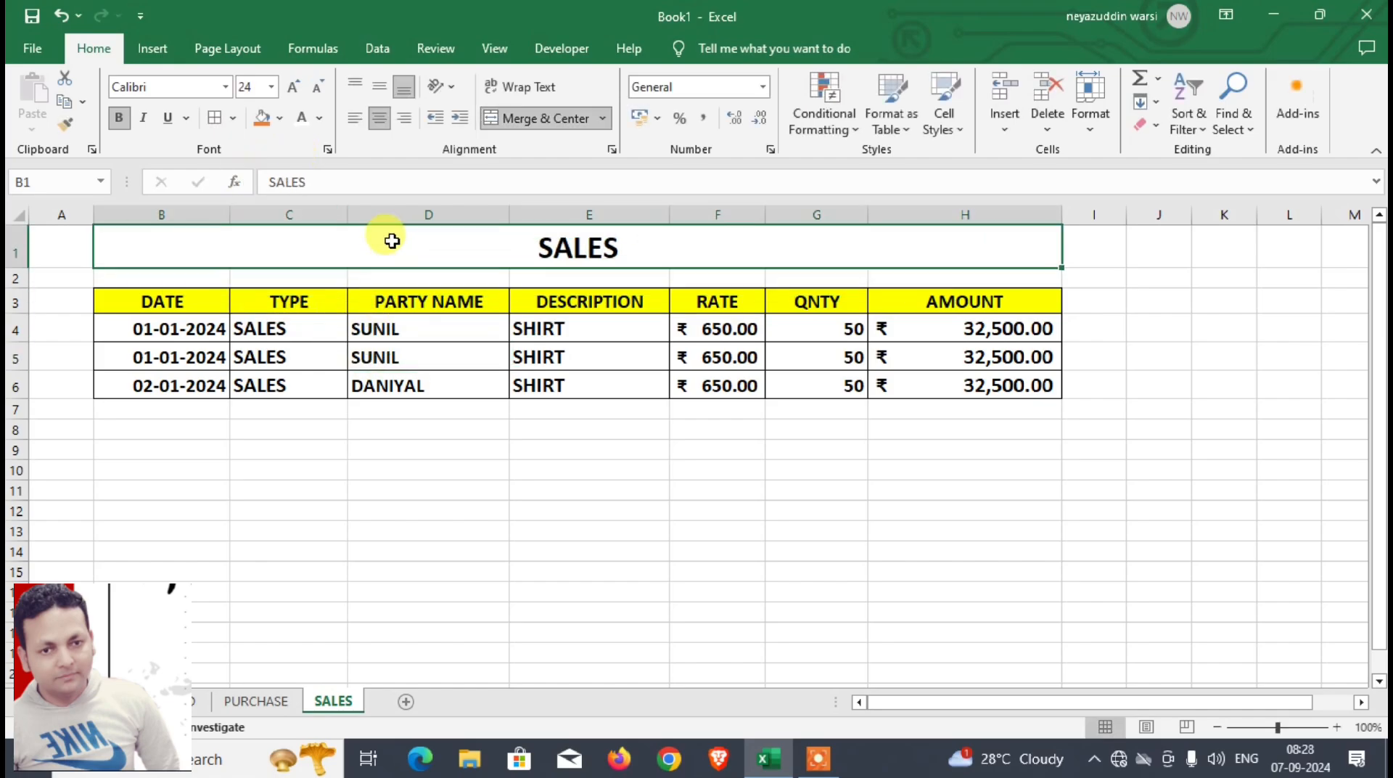
Step: Format the SALES title with a dark green fill and white font
click(279, 118)
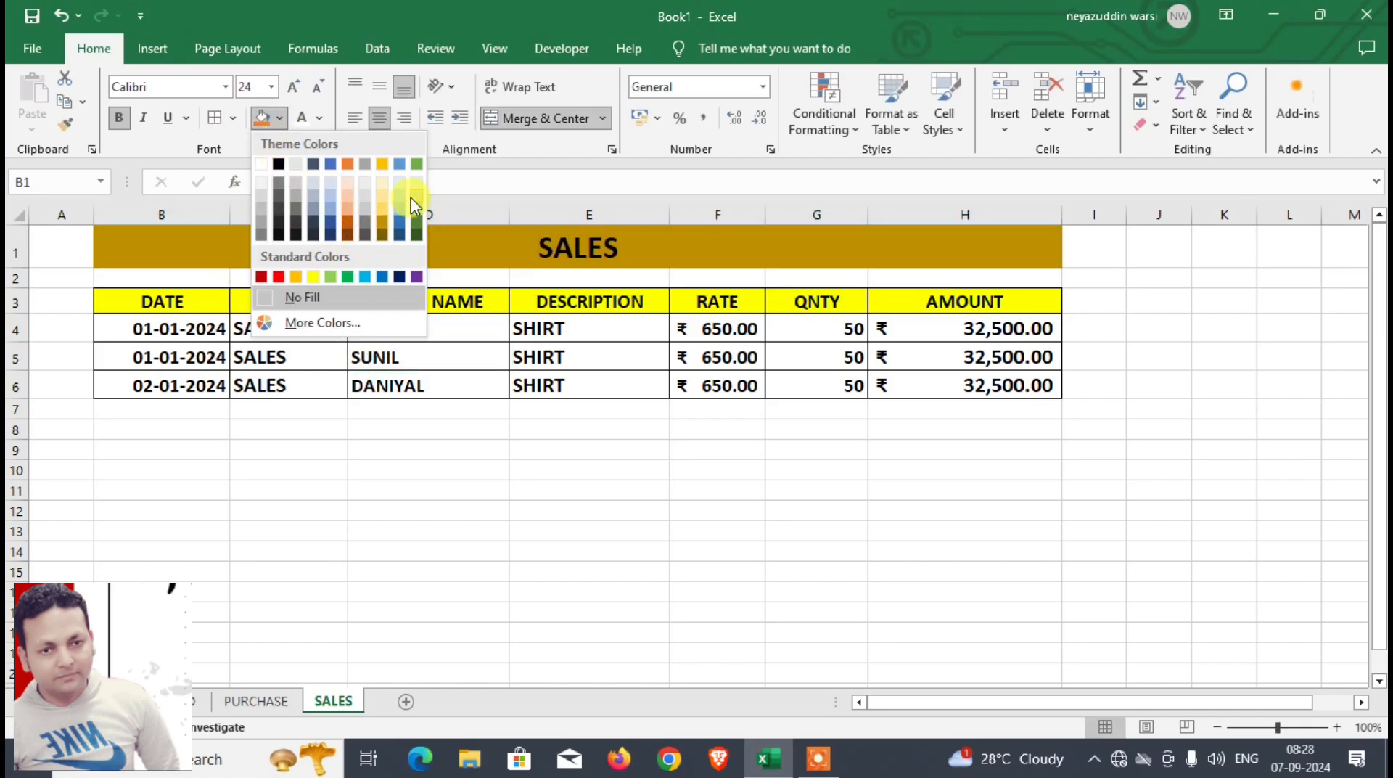
click(417, 219)
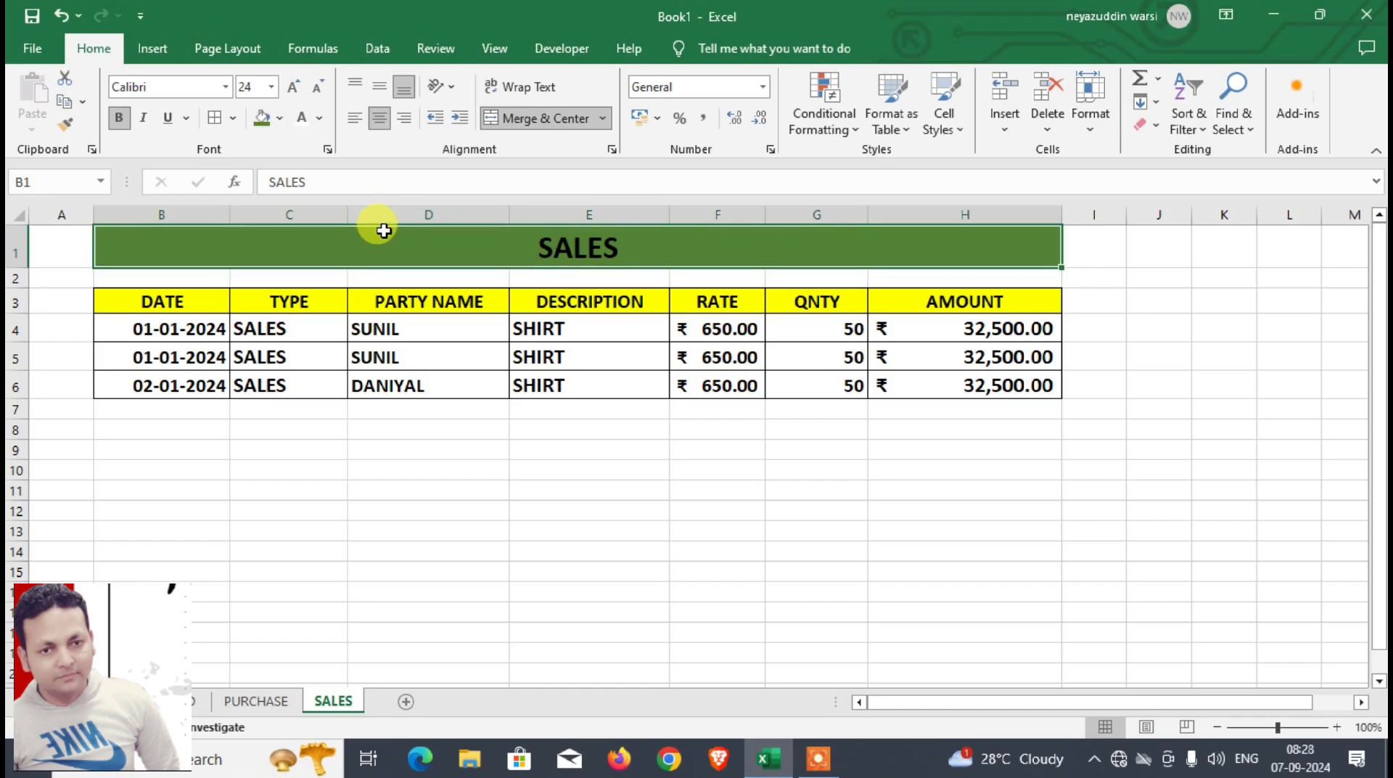
click(301, 120)
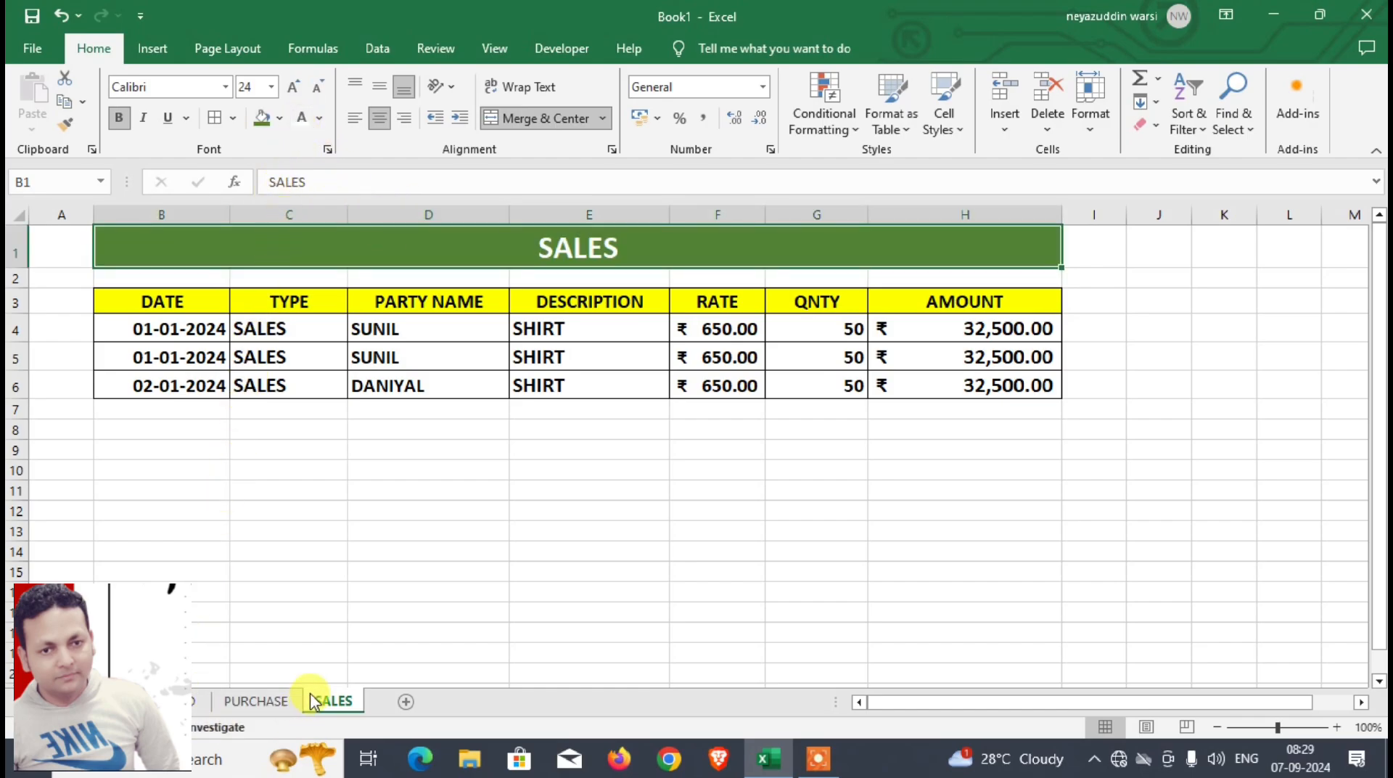
Step: Start a new entry on the DASHBOARD sheet with date 03-01-2024, type PURCHASE and the party's name
click(194, 700)
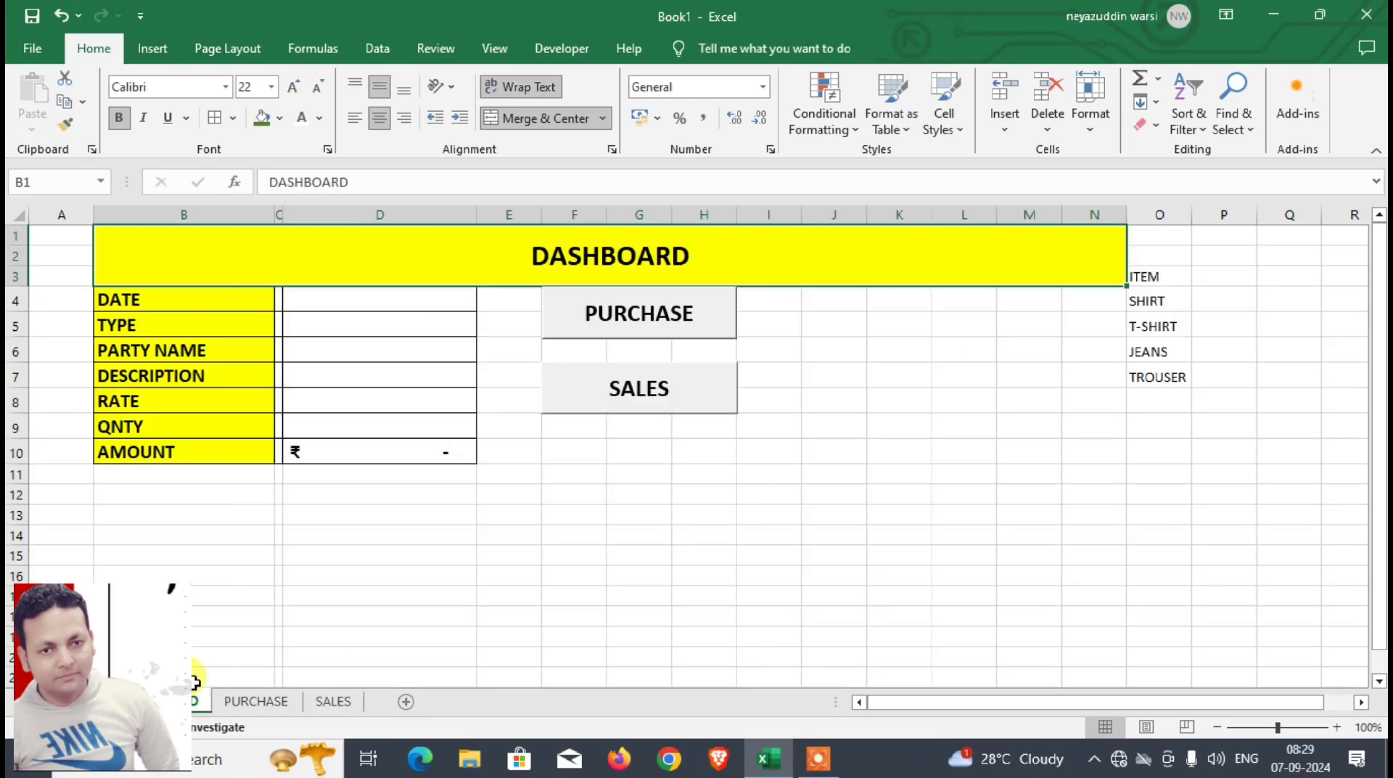
click(435, 300)
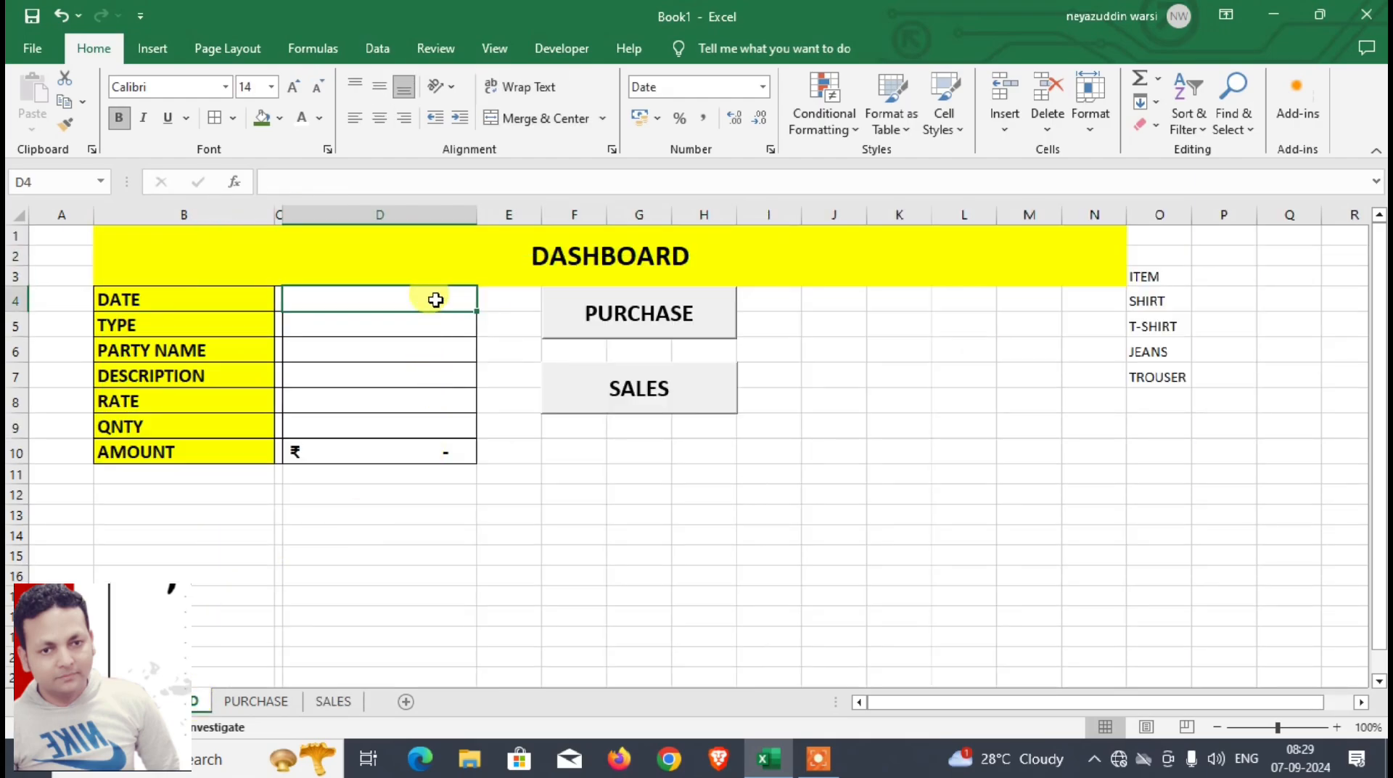
text(3-1-2024)
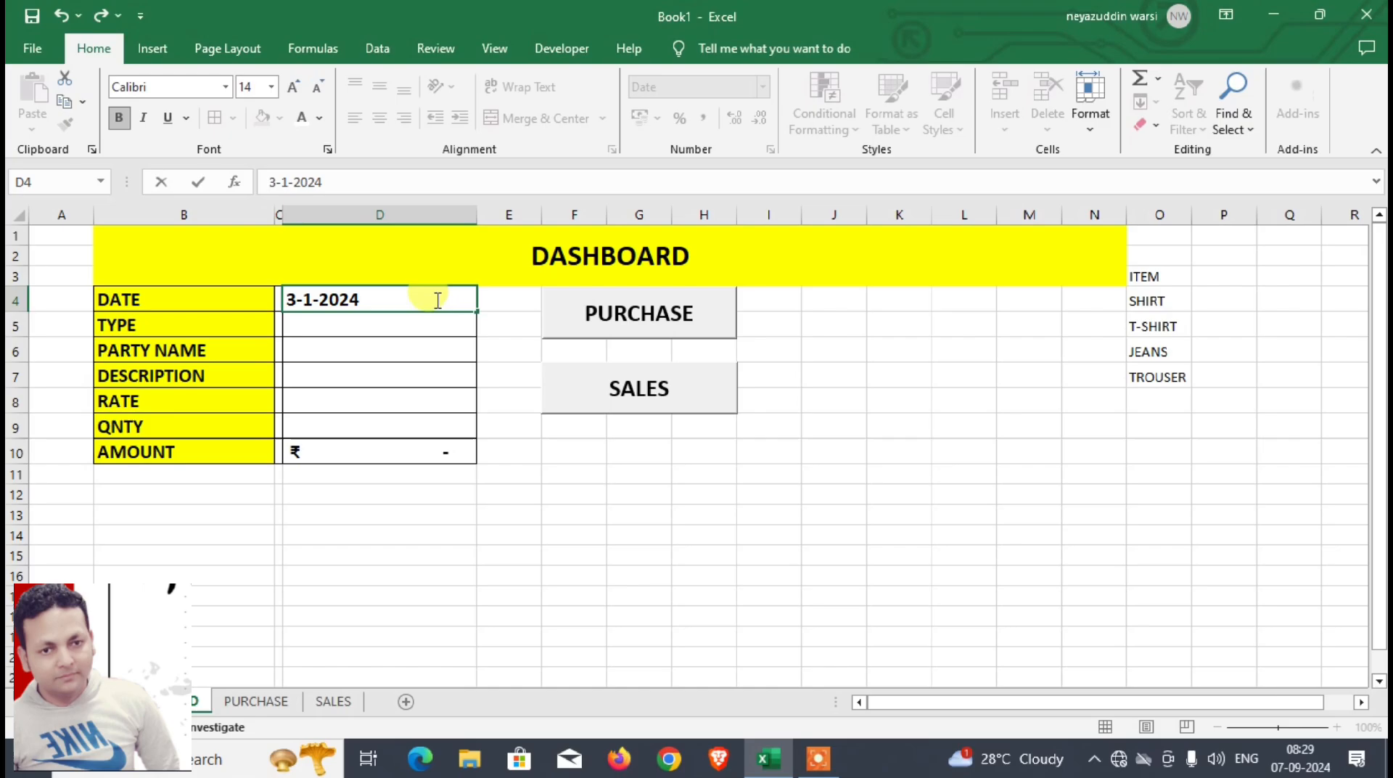
key(Return)
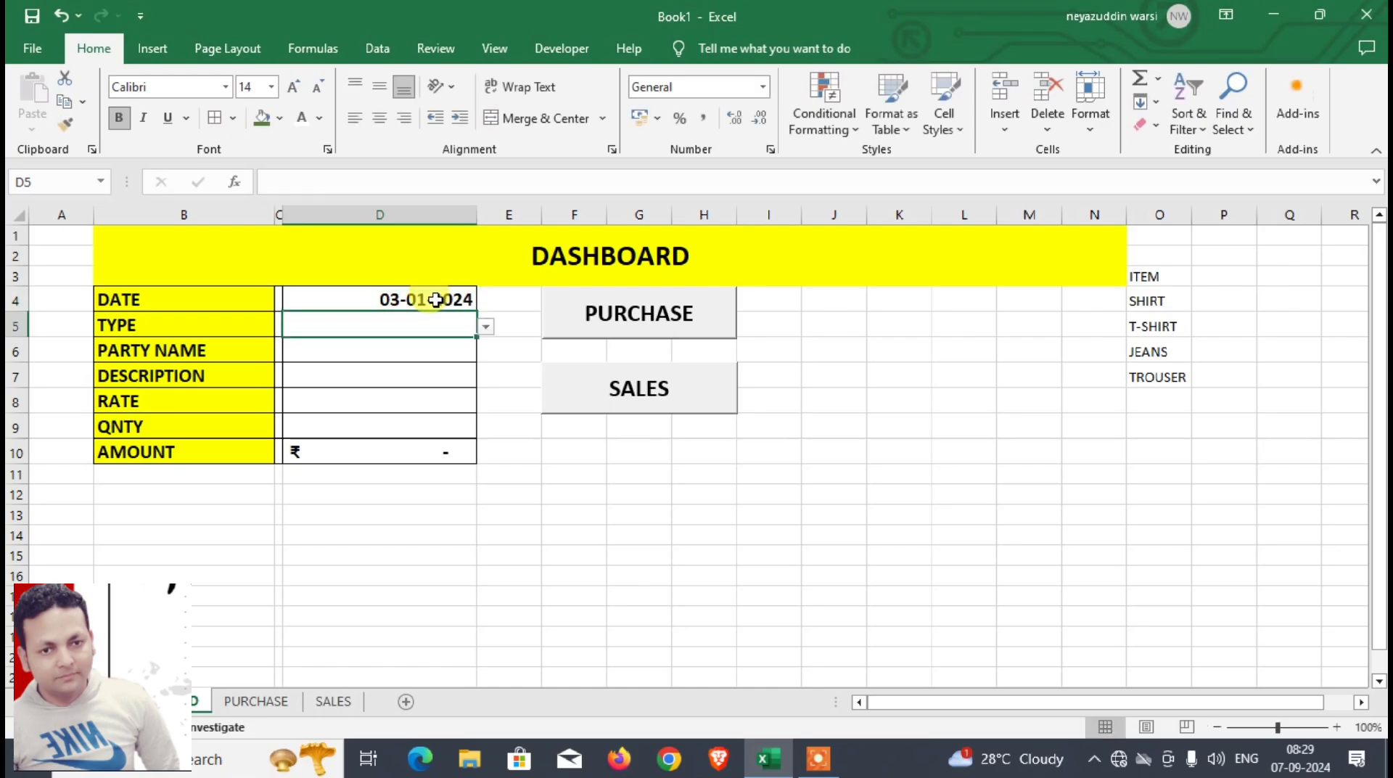
text(PURCHASE)
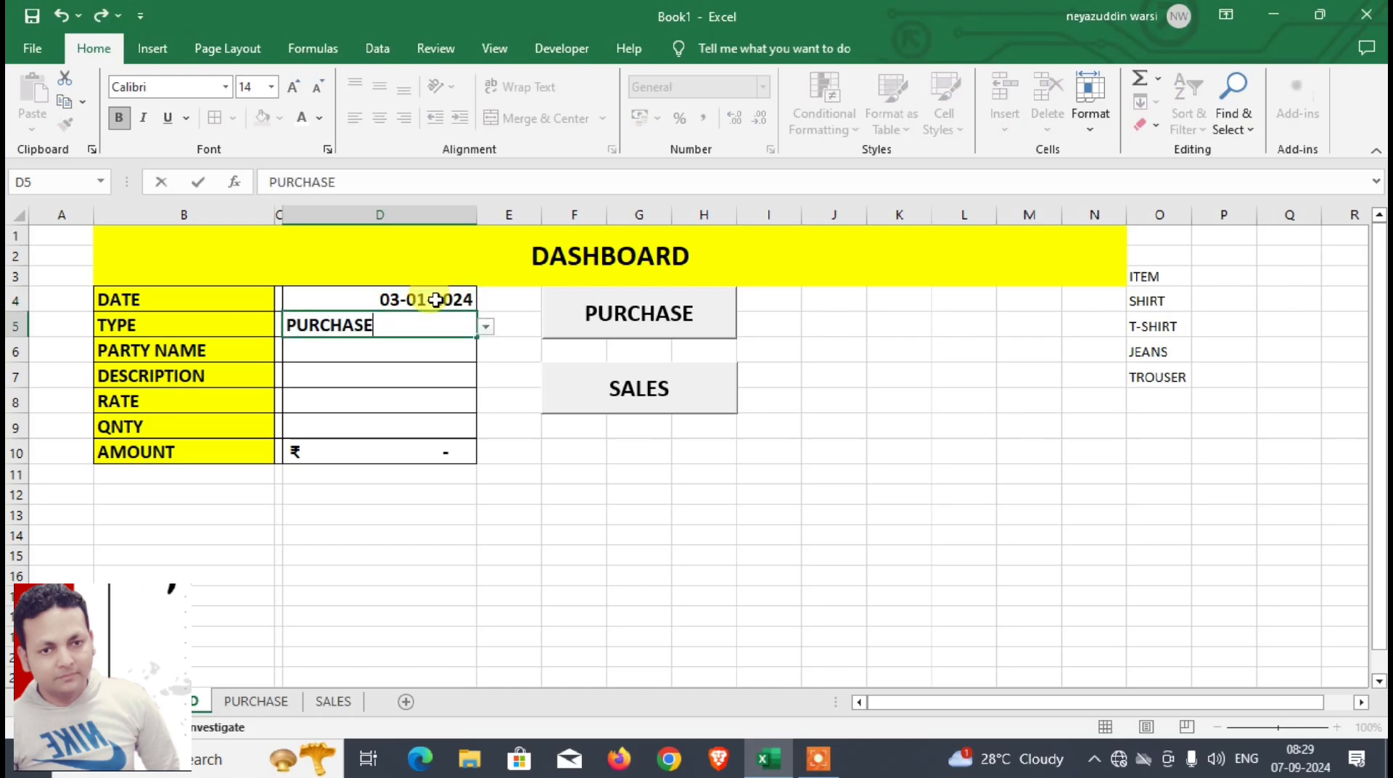
key(Return)
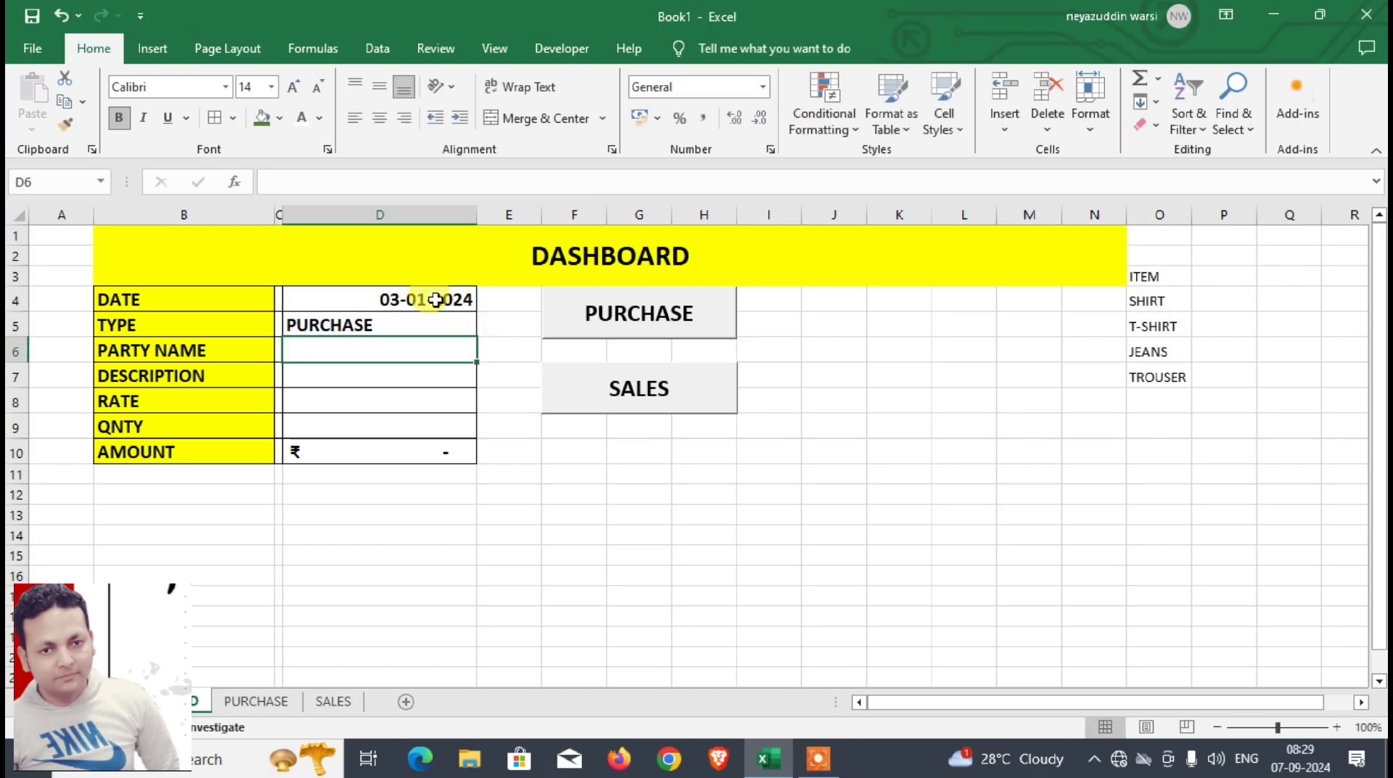
text(SANI)
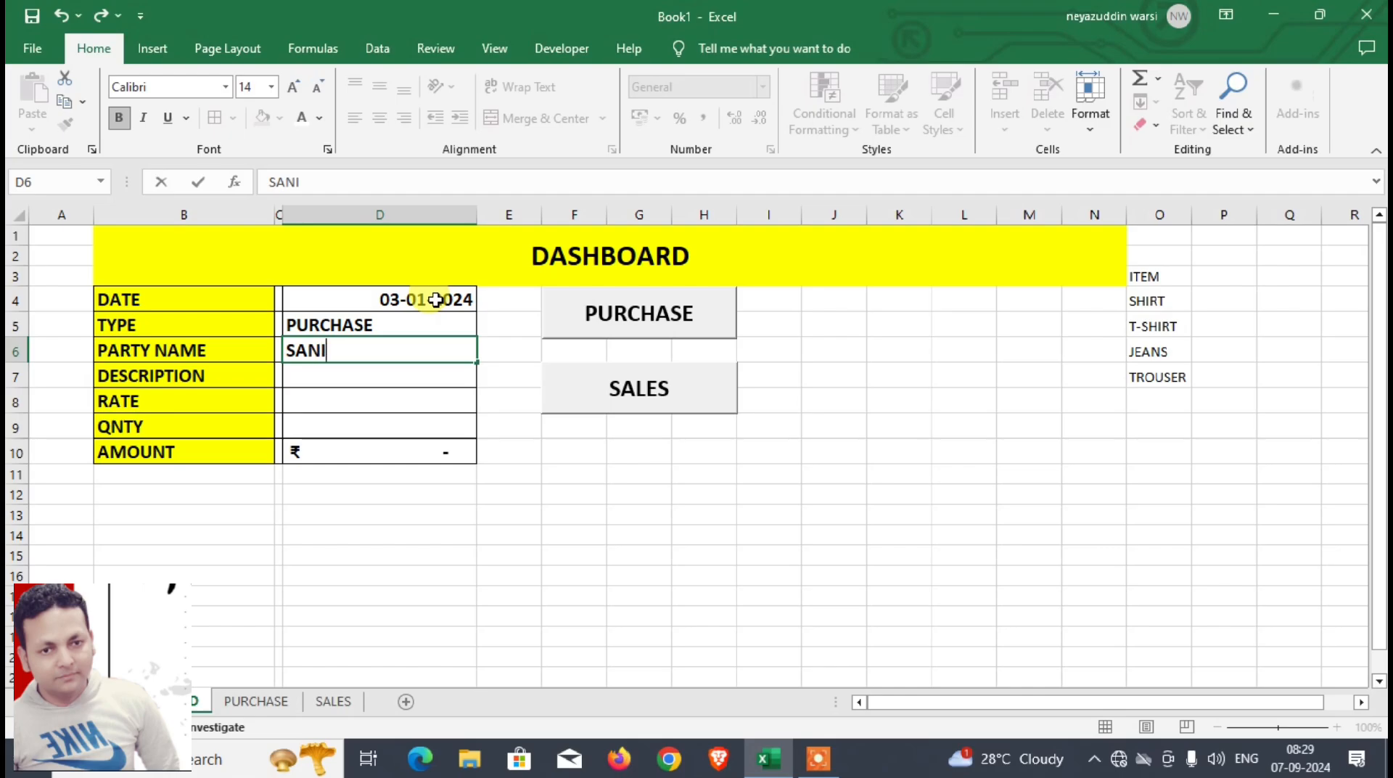
text(A)
key(Return)
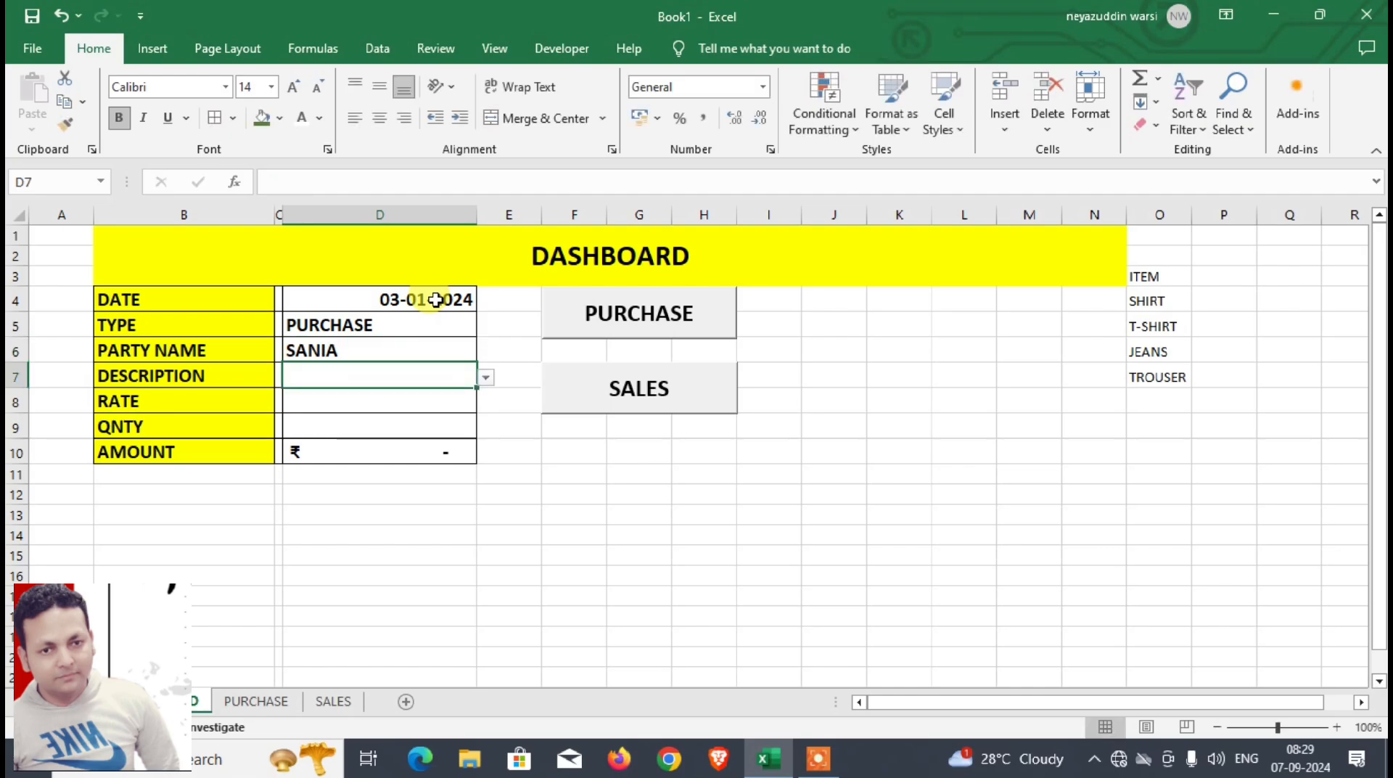
Step: Complete the purchase entry with description JEANS, rate 850 and quantity 200, and transfer it to the PURCHASE sheet with the macro
click(485, 377)
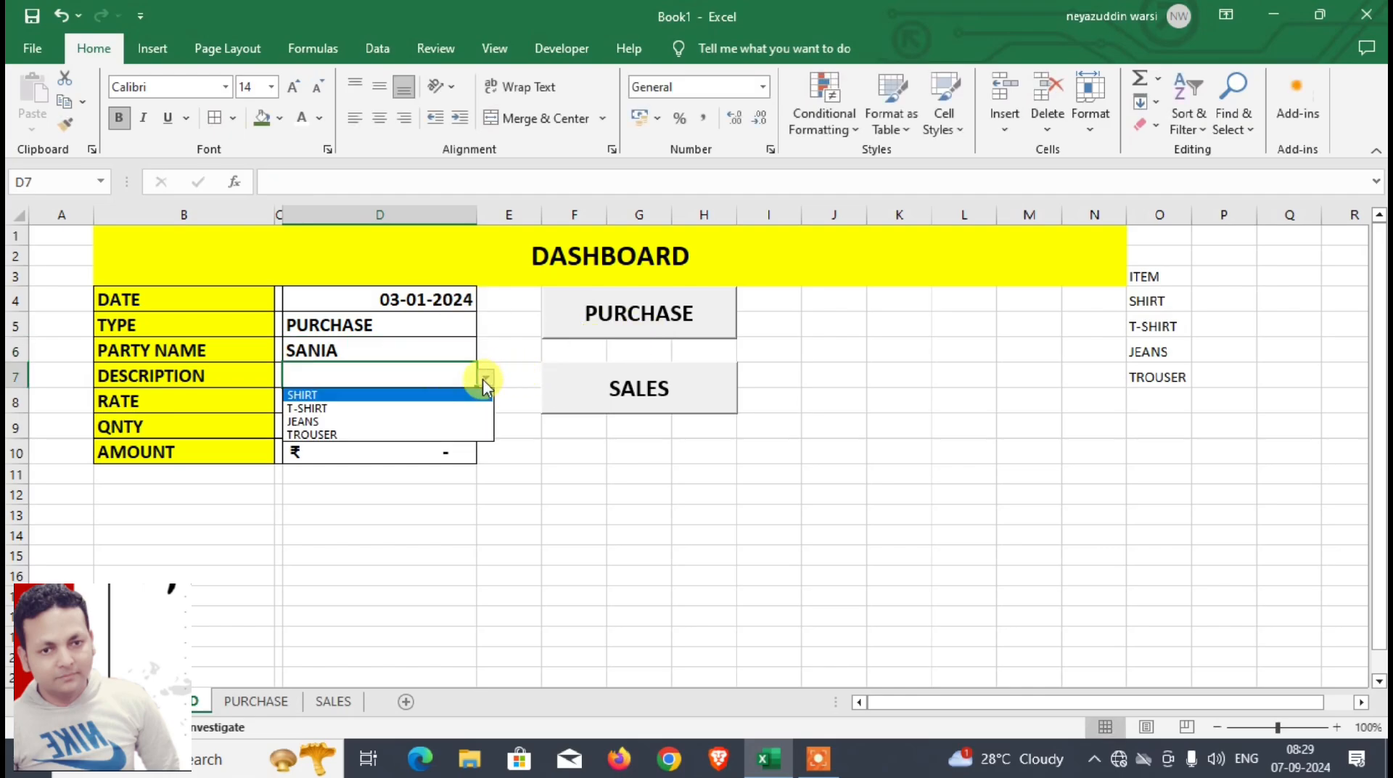
click(399, 421)
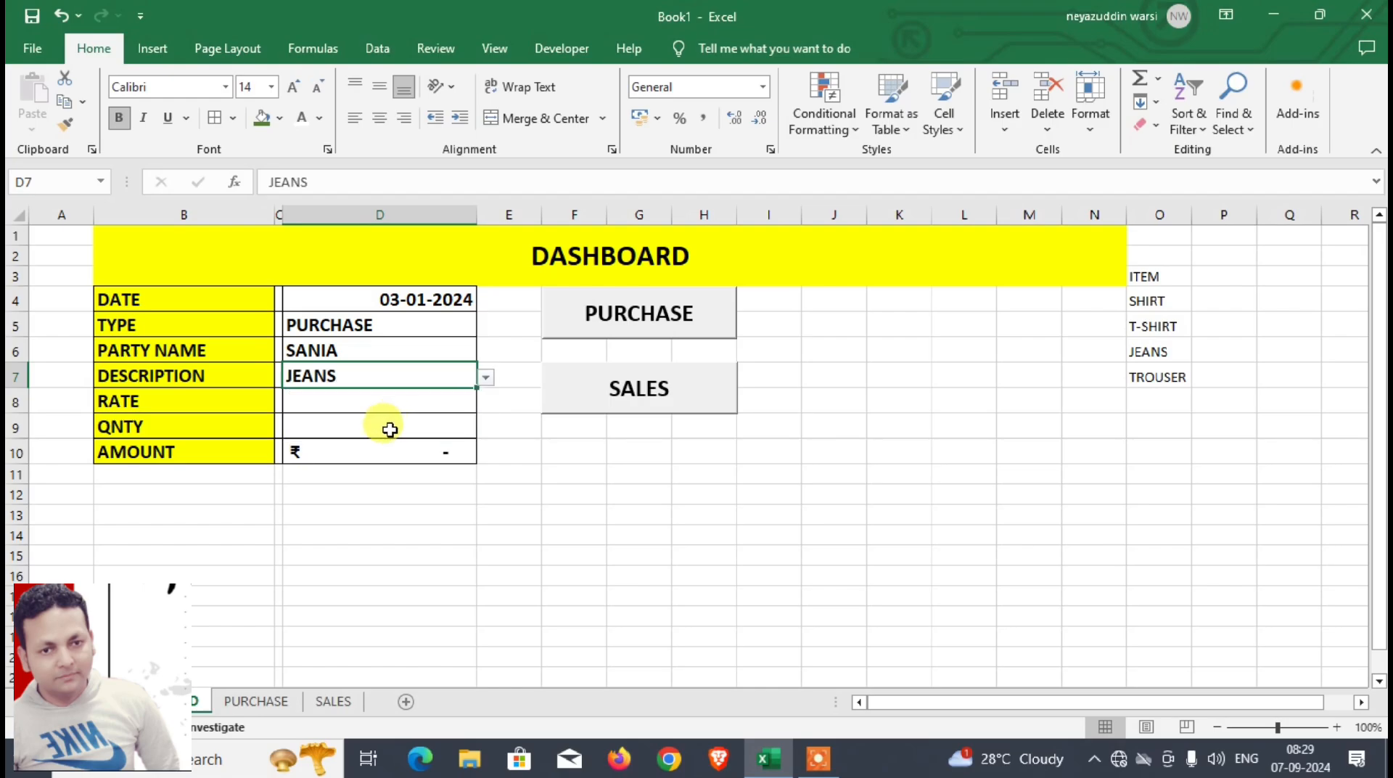
click(386, 404)
text(8)
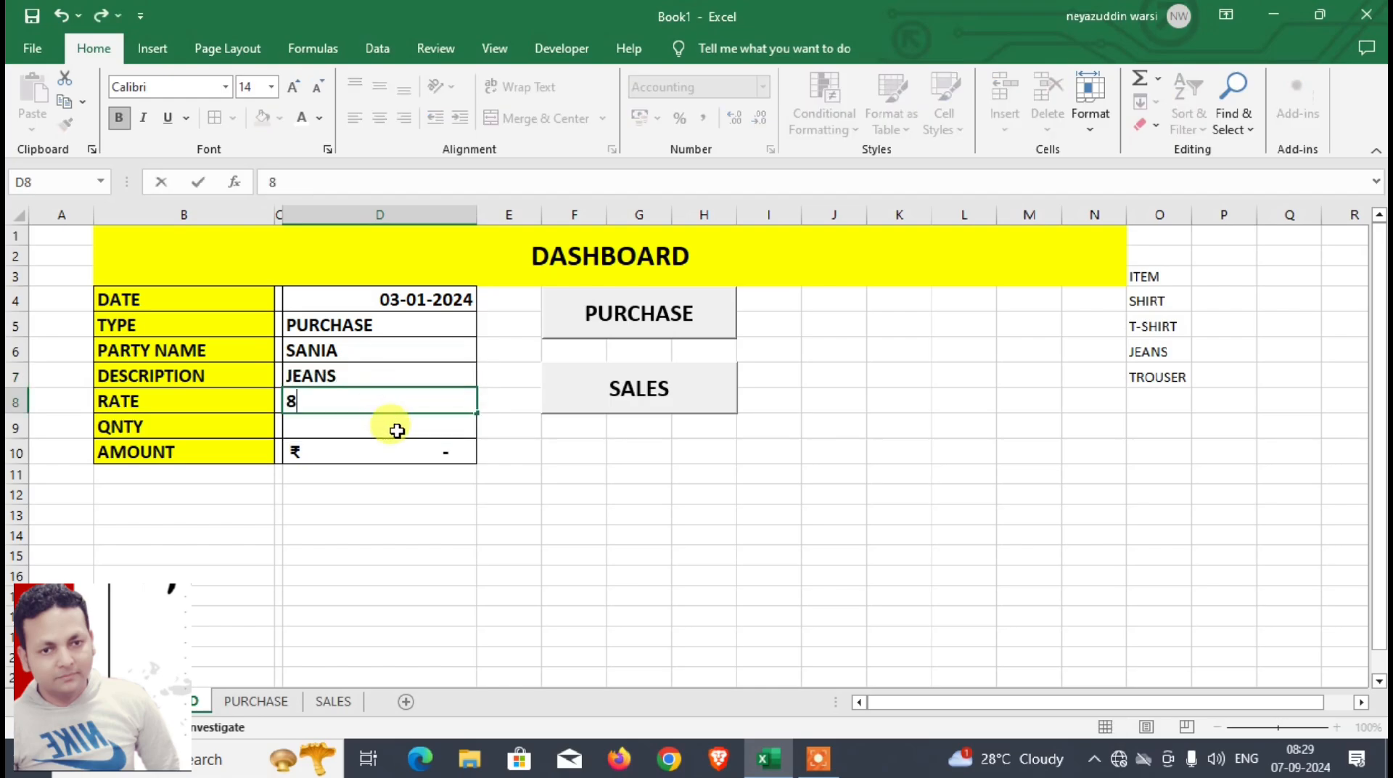
text(50)
click(397, 431)
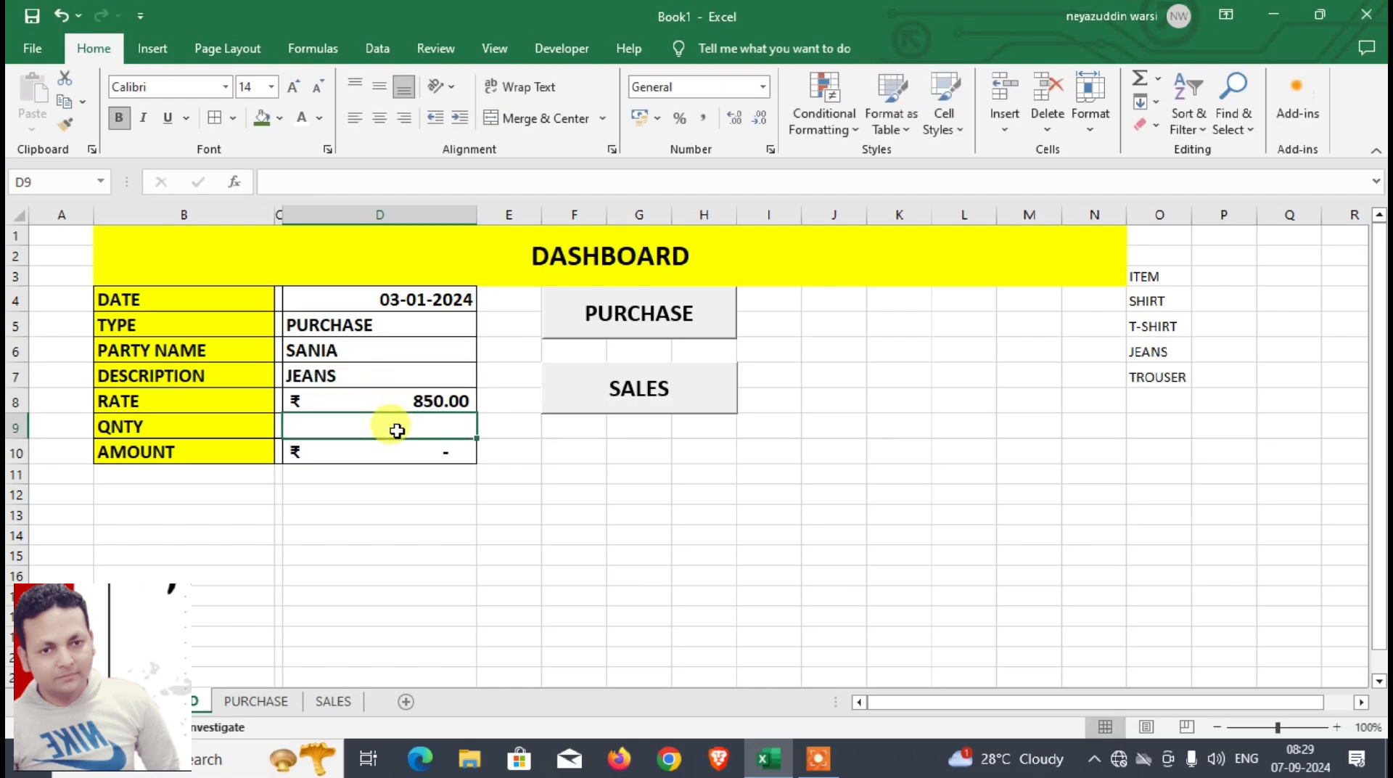
text(200)
key(Return)
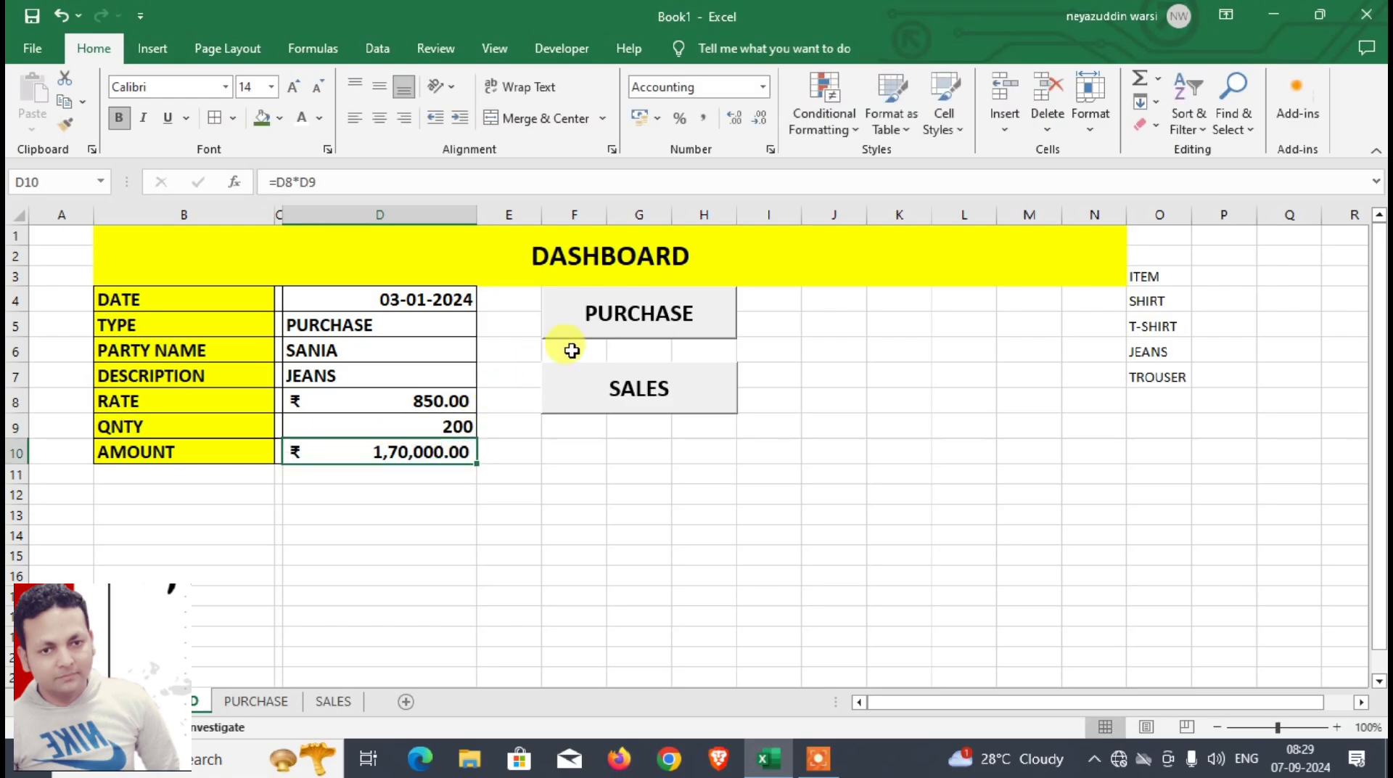
click(600, 323)
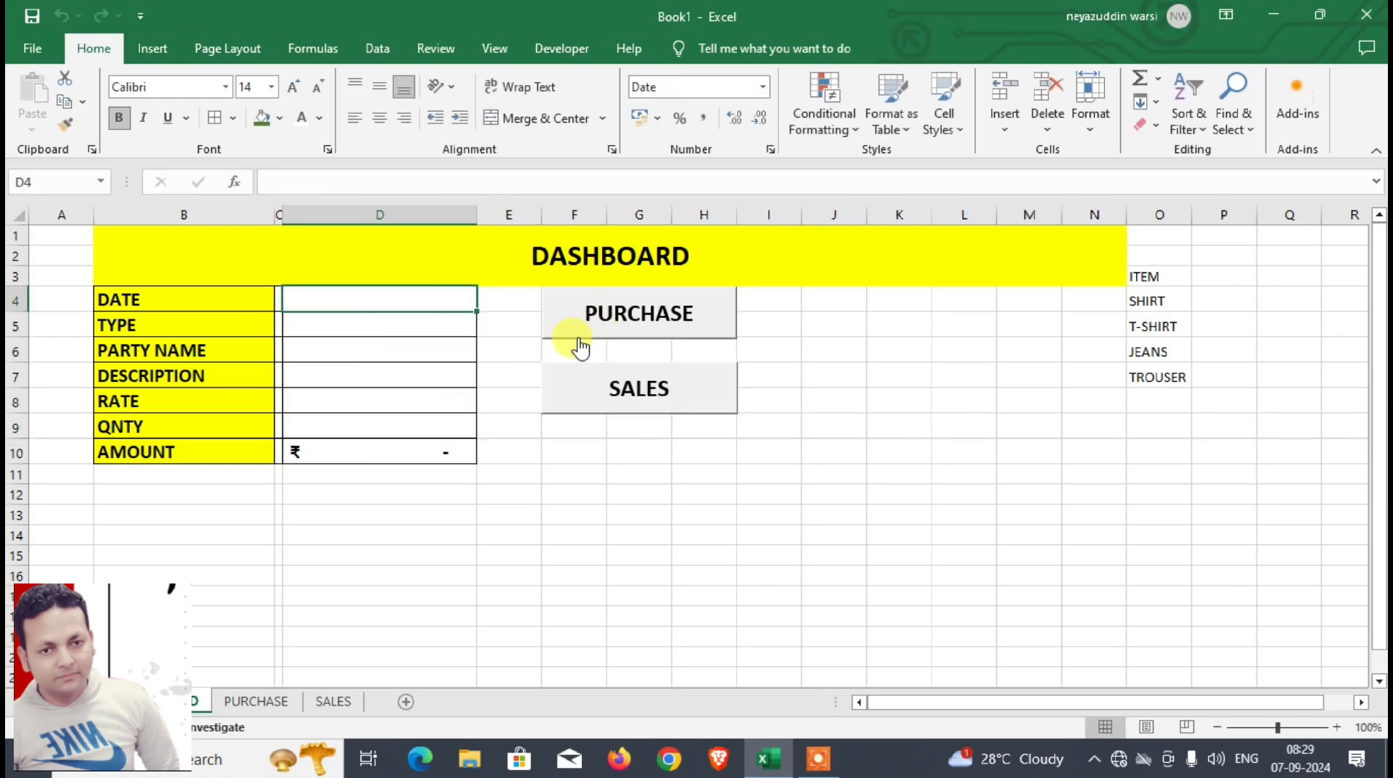
click(258, 701)
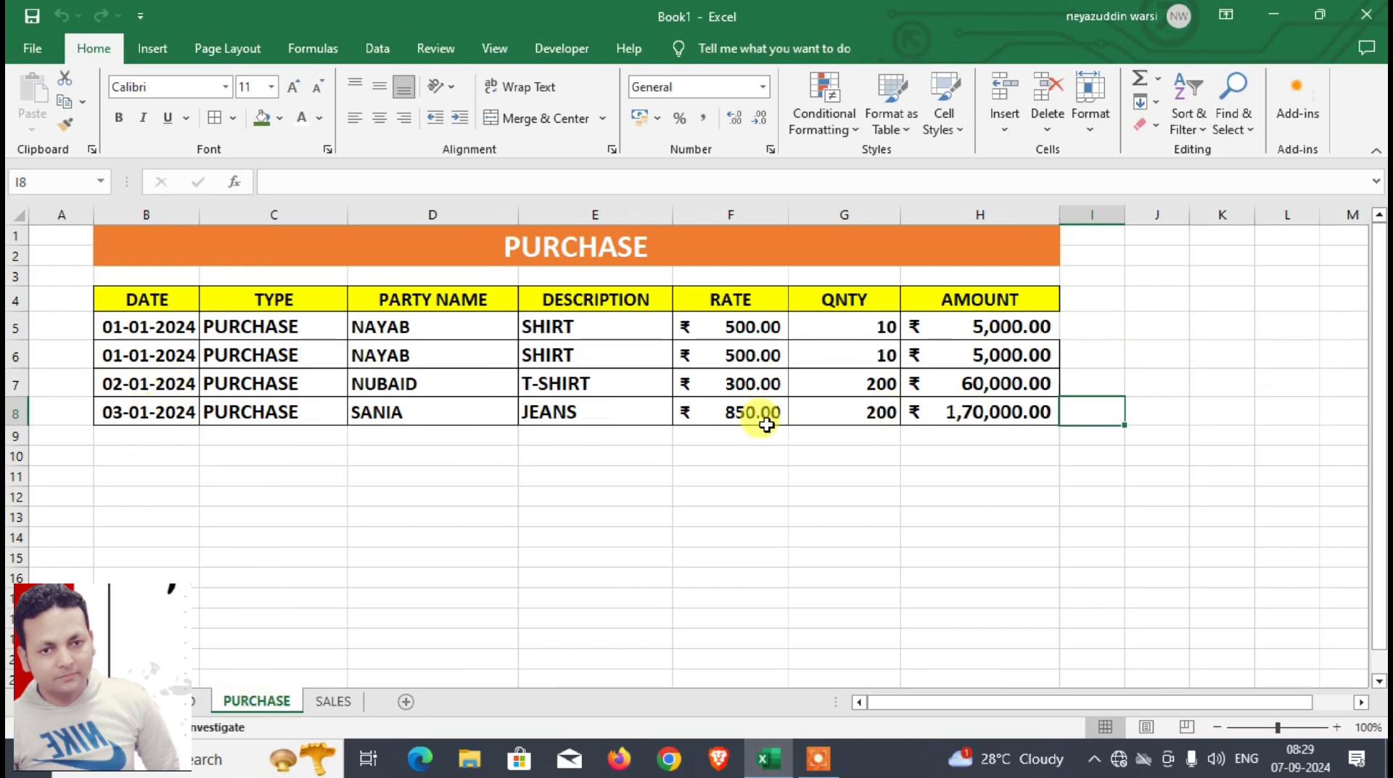
Step: Start another entry on the DASHBOARD sheet with date 04-01-2024, type SALES and the party's name
click(198, 701)
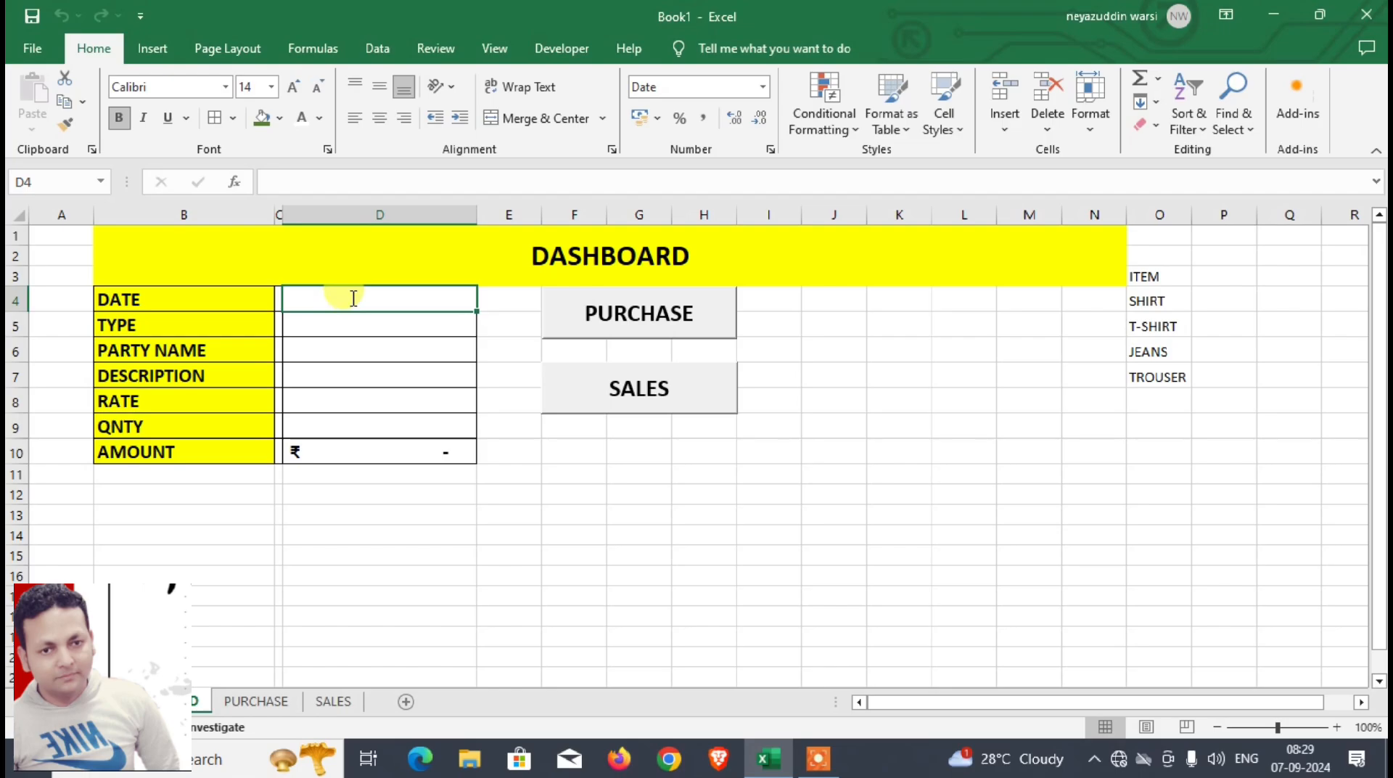
text(4-1-2024)
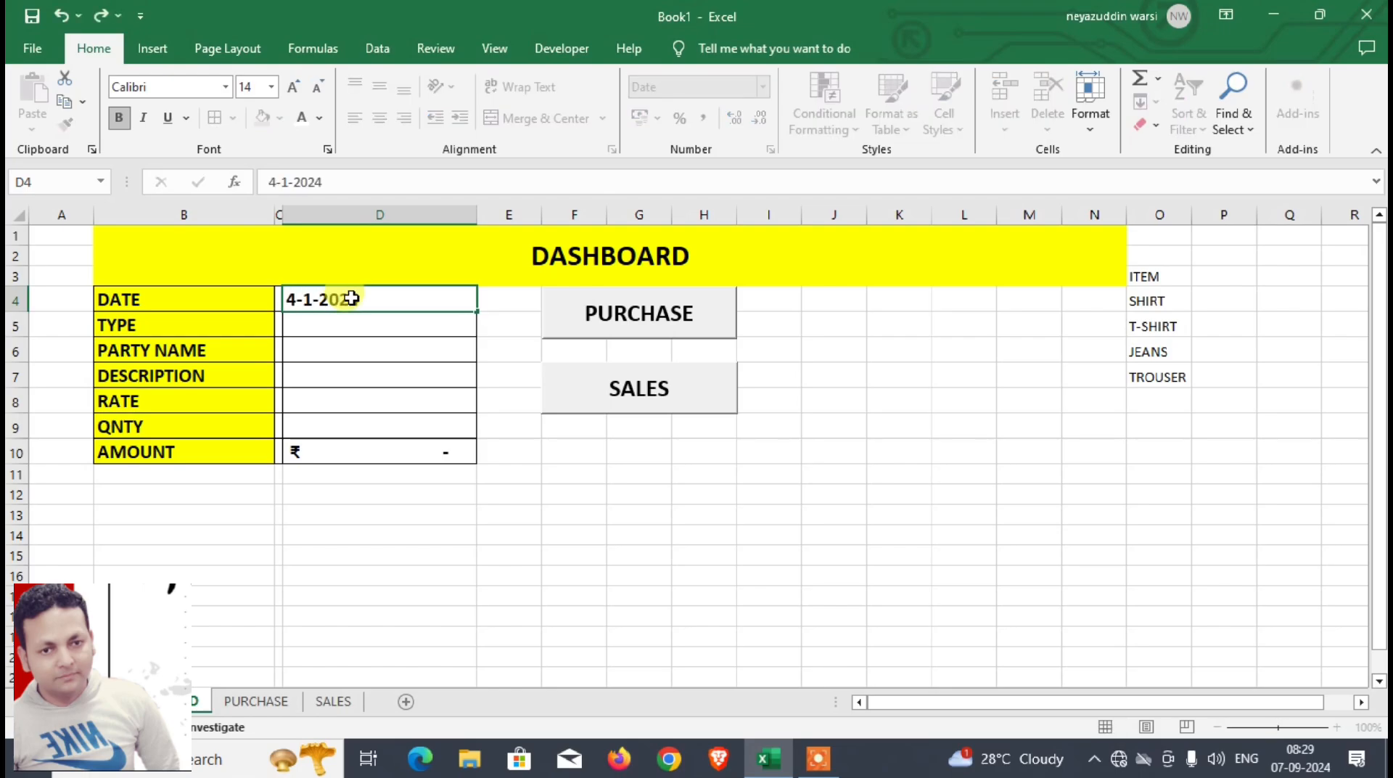
key(Return)
text(SALE)
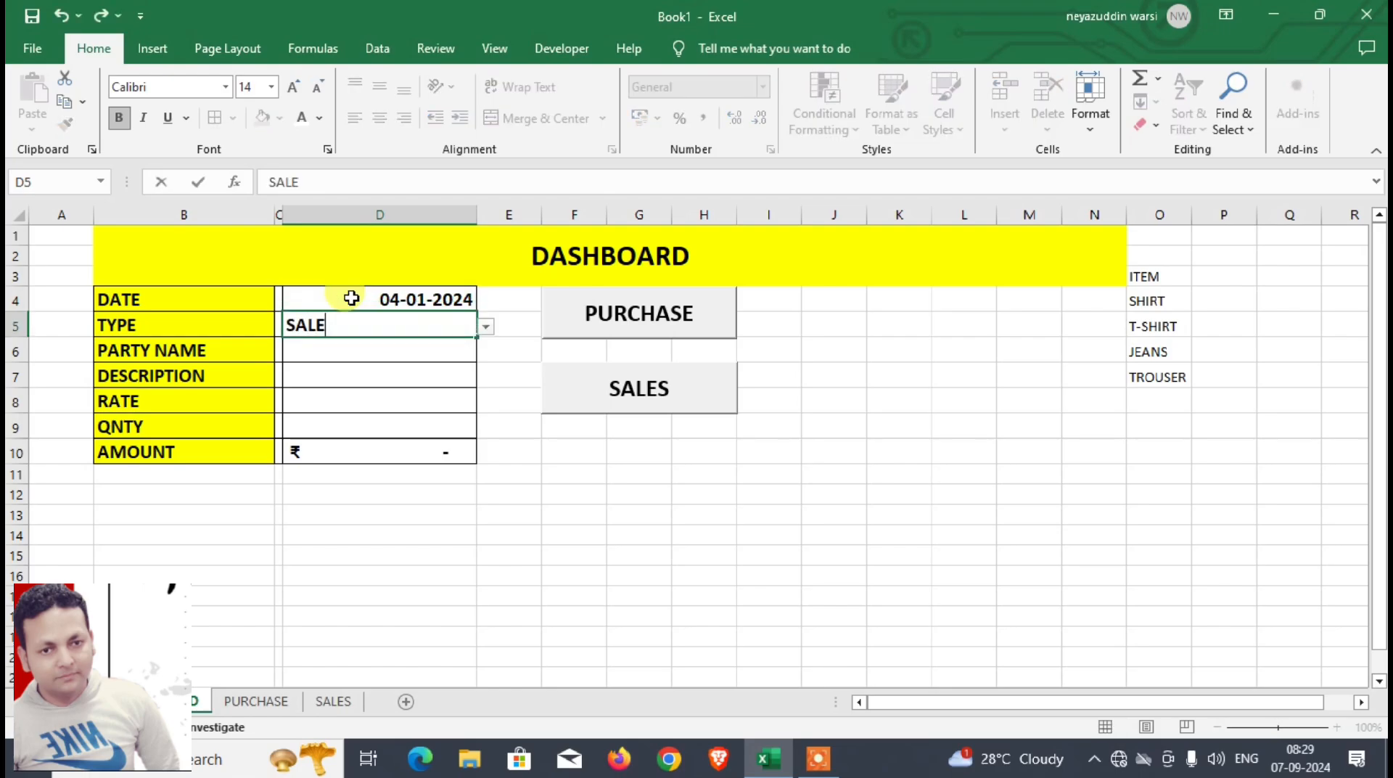
text(S)
key(Return)
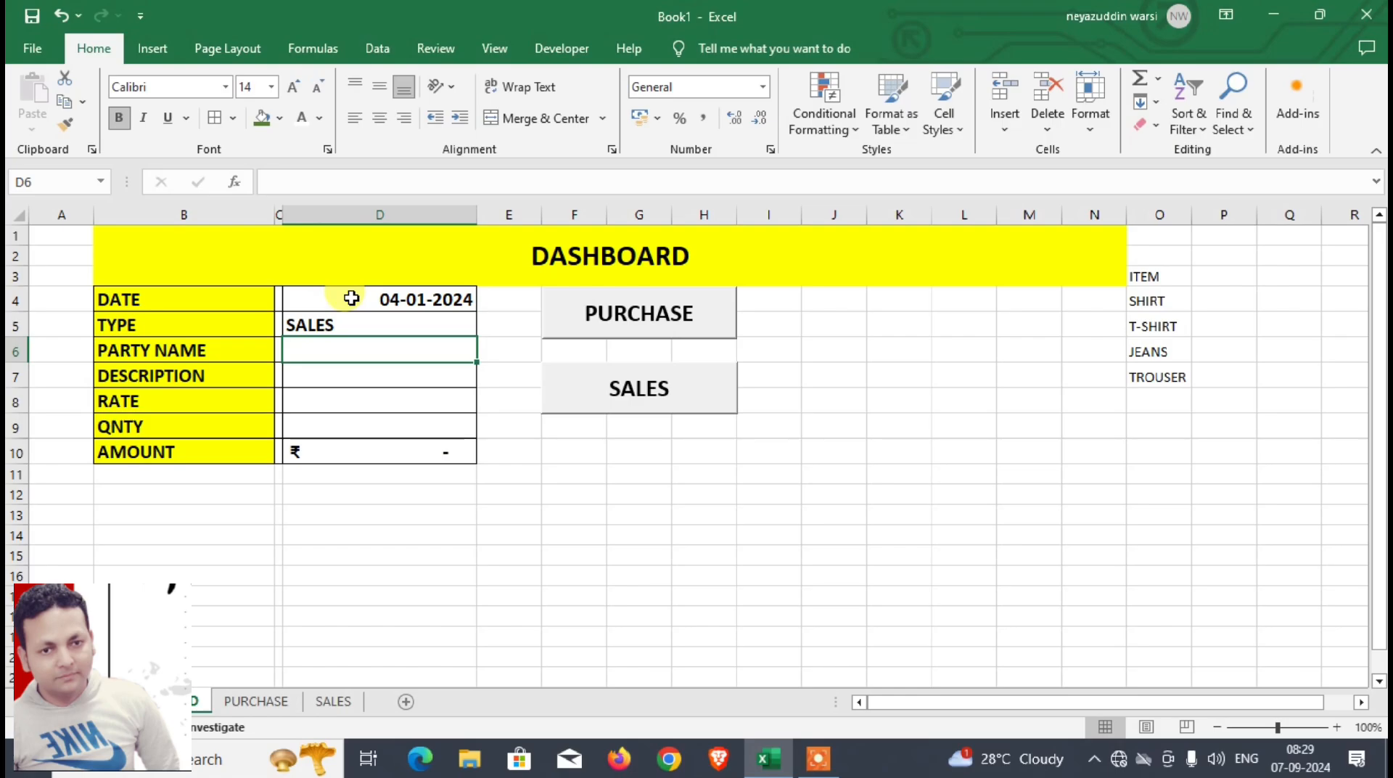
text(AYA)
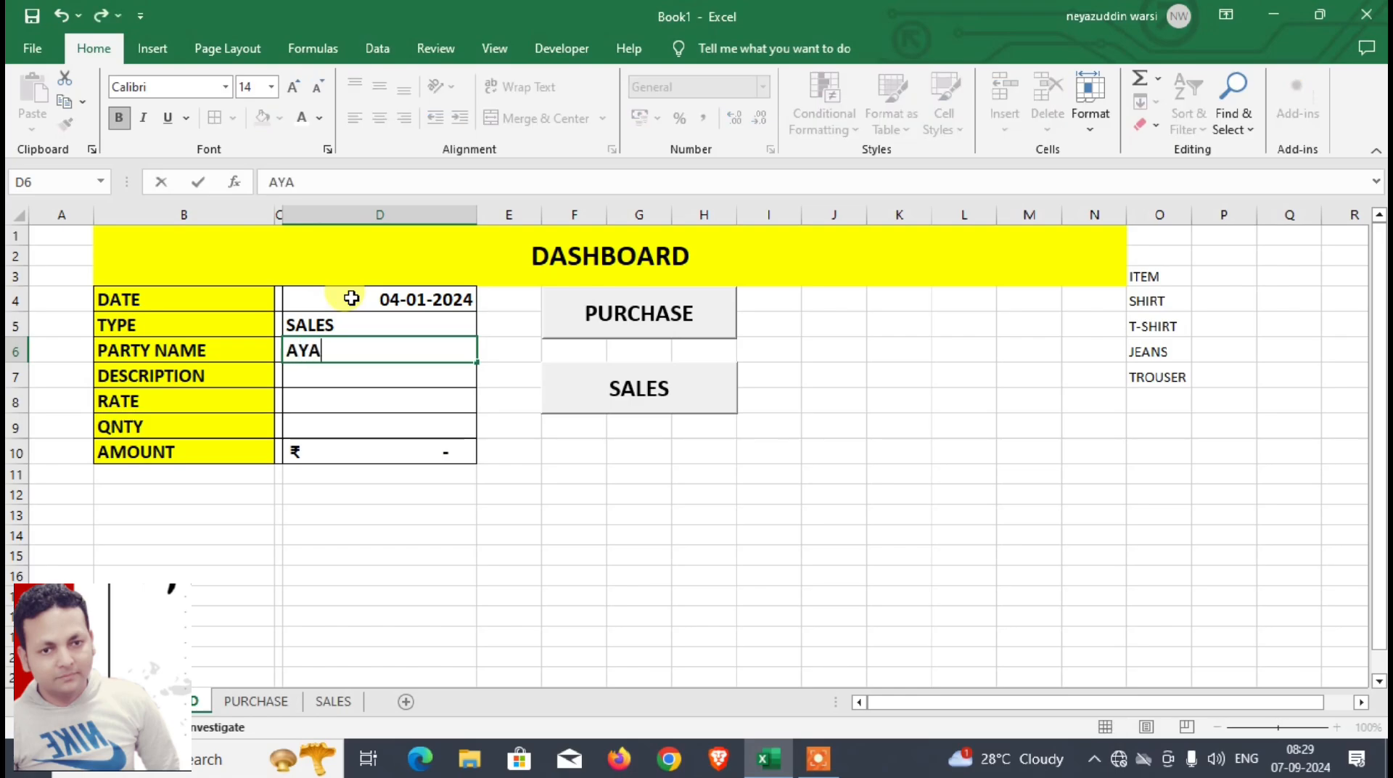
text(N)
key(Return)
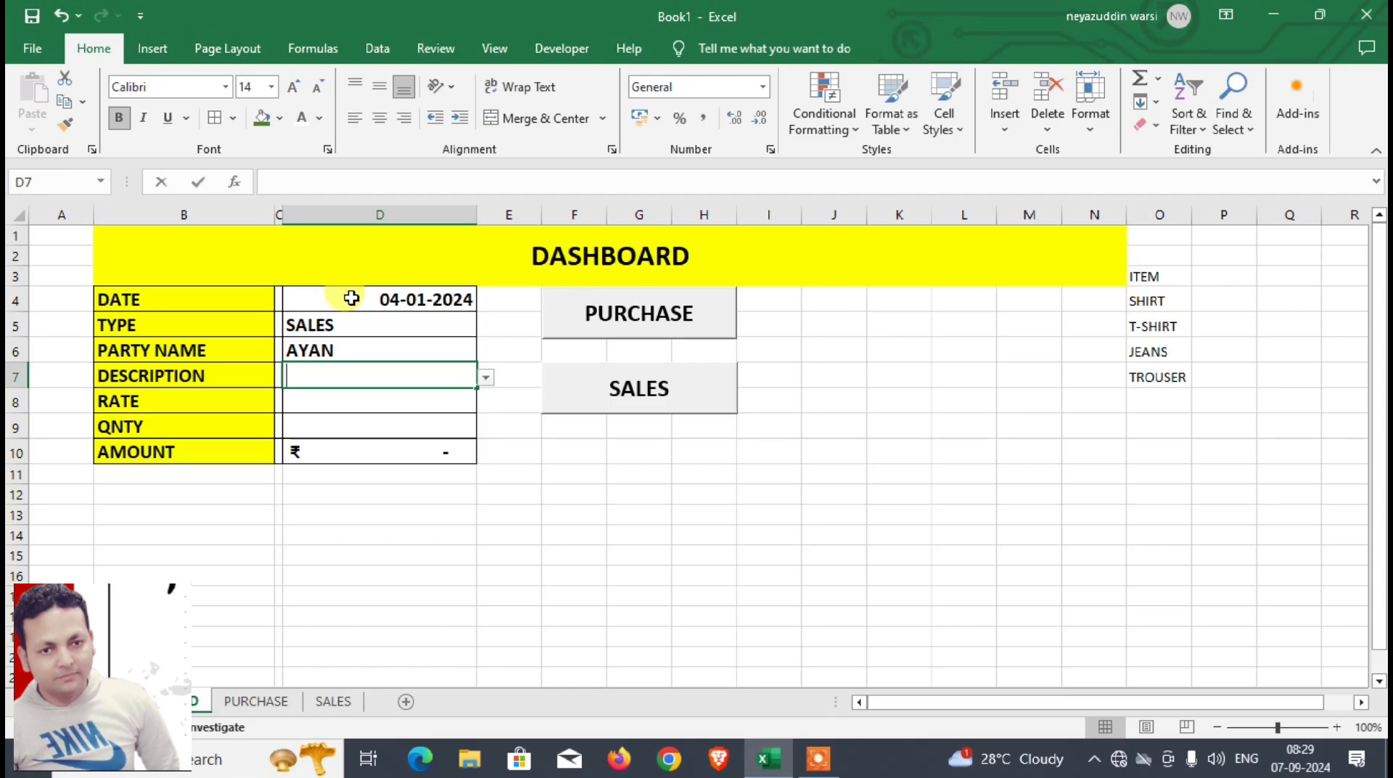
Step: Complete the sales entry with description JEANS, rate 1000 and quantity 100, and transfer it to the SALES sheet with the macro
text(JEANS)
key(Return)
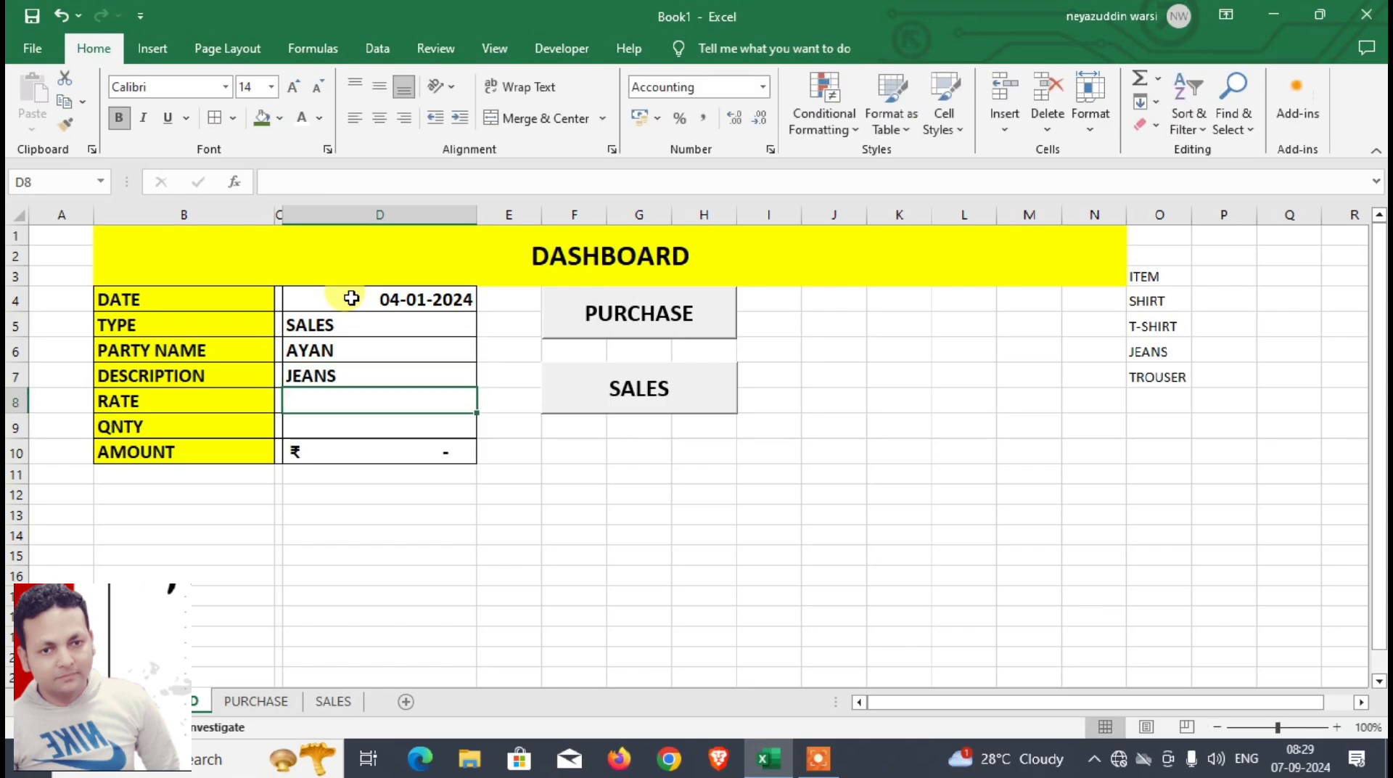
text(1000)
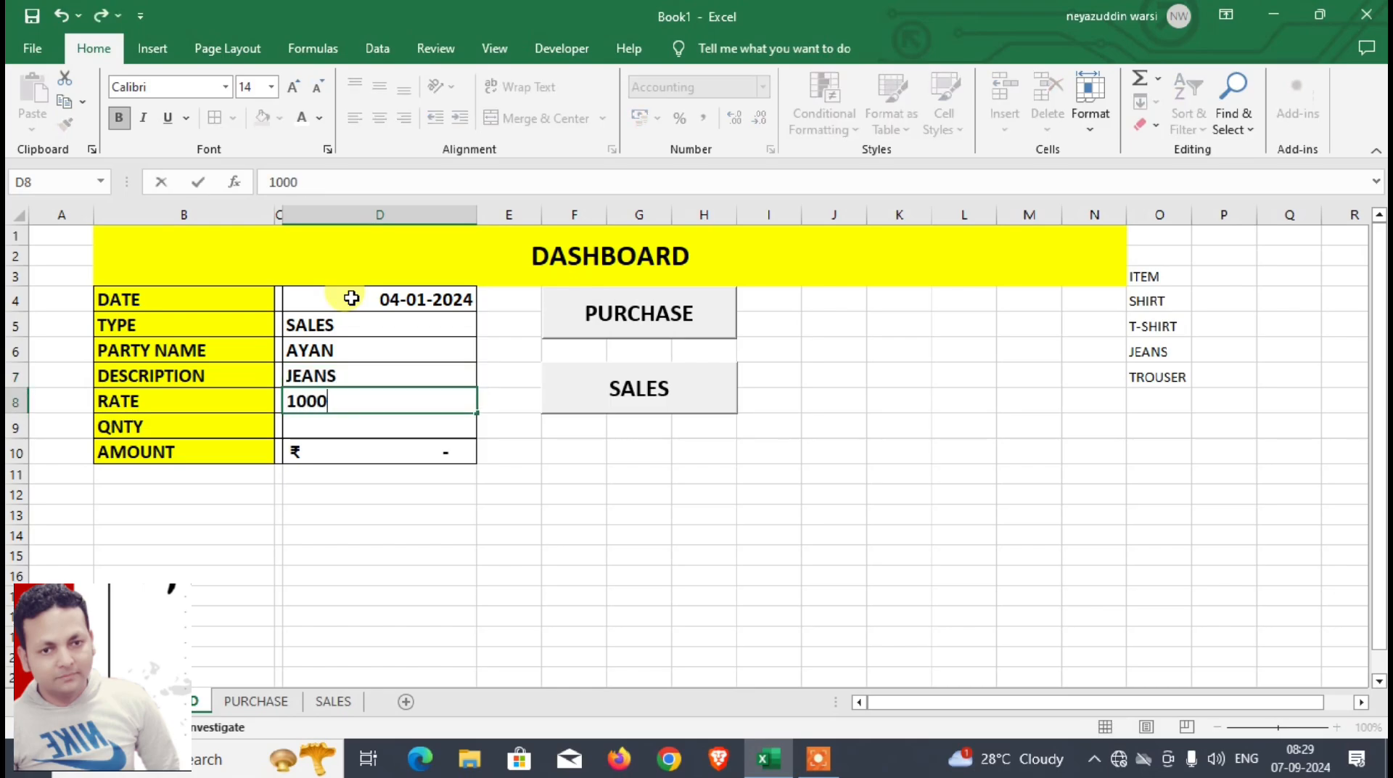
key(Return)
text(100)
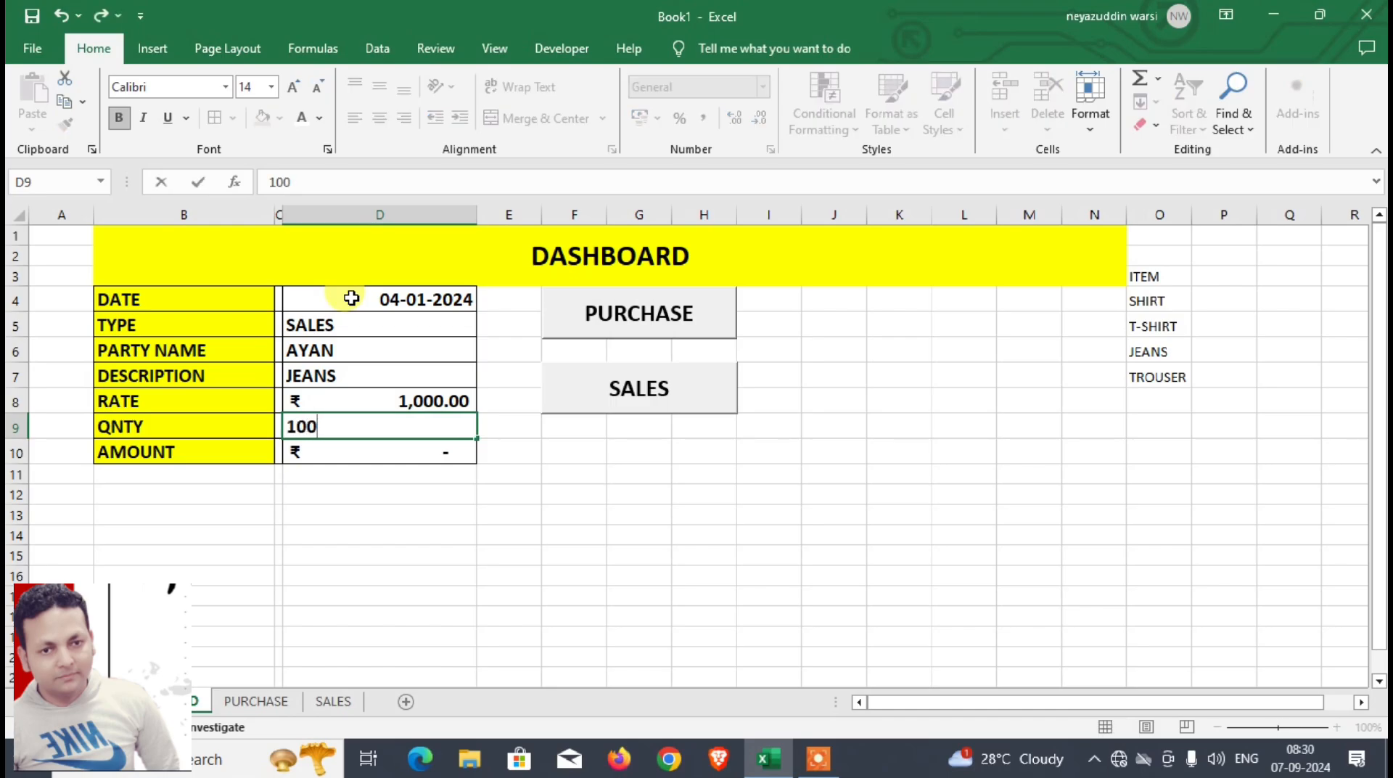
key(Return)
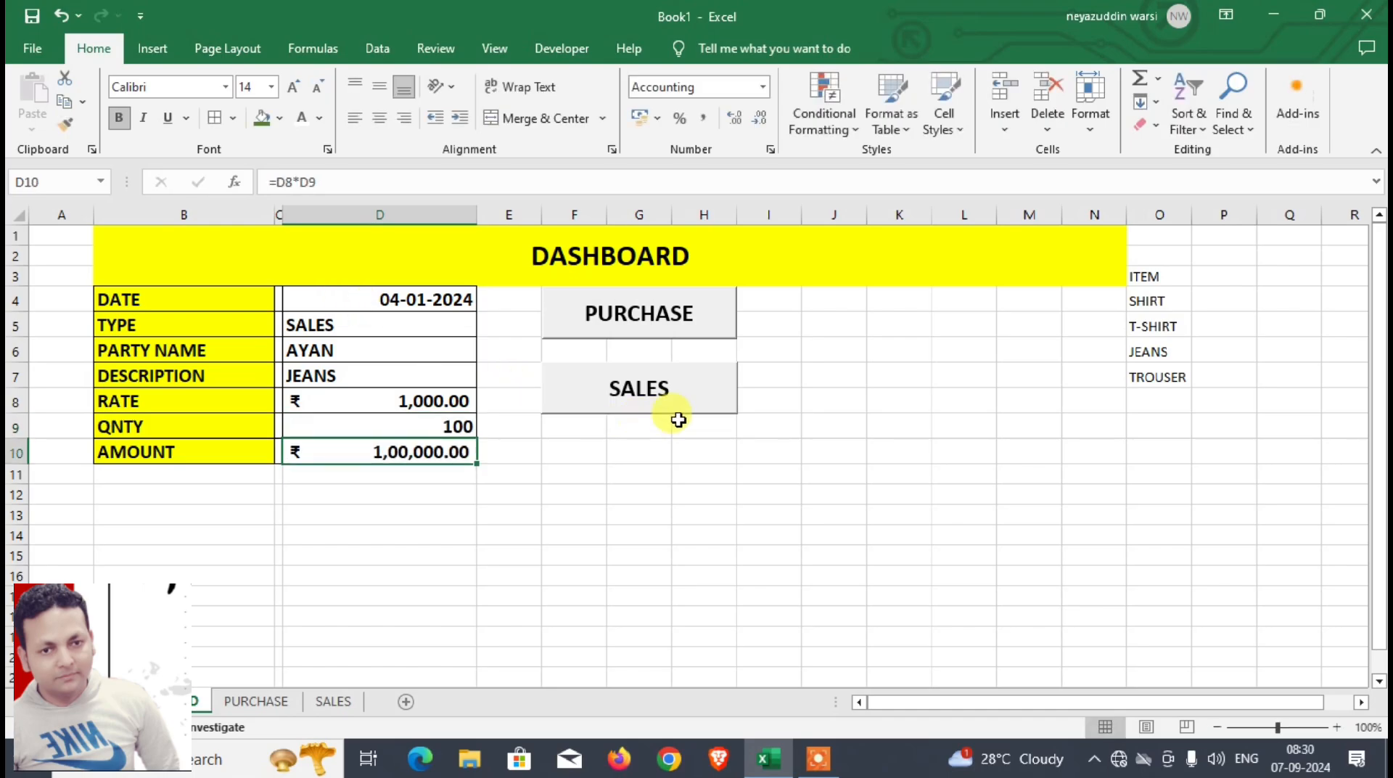
click(673, 398)
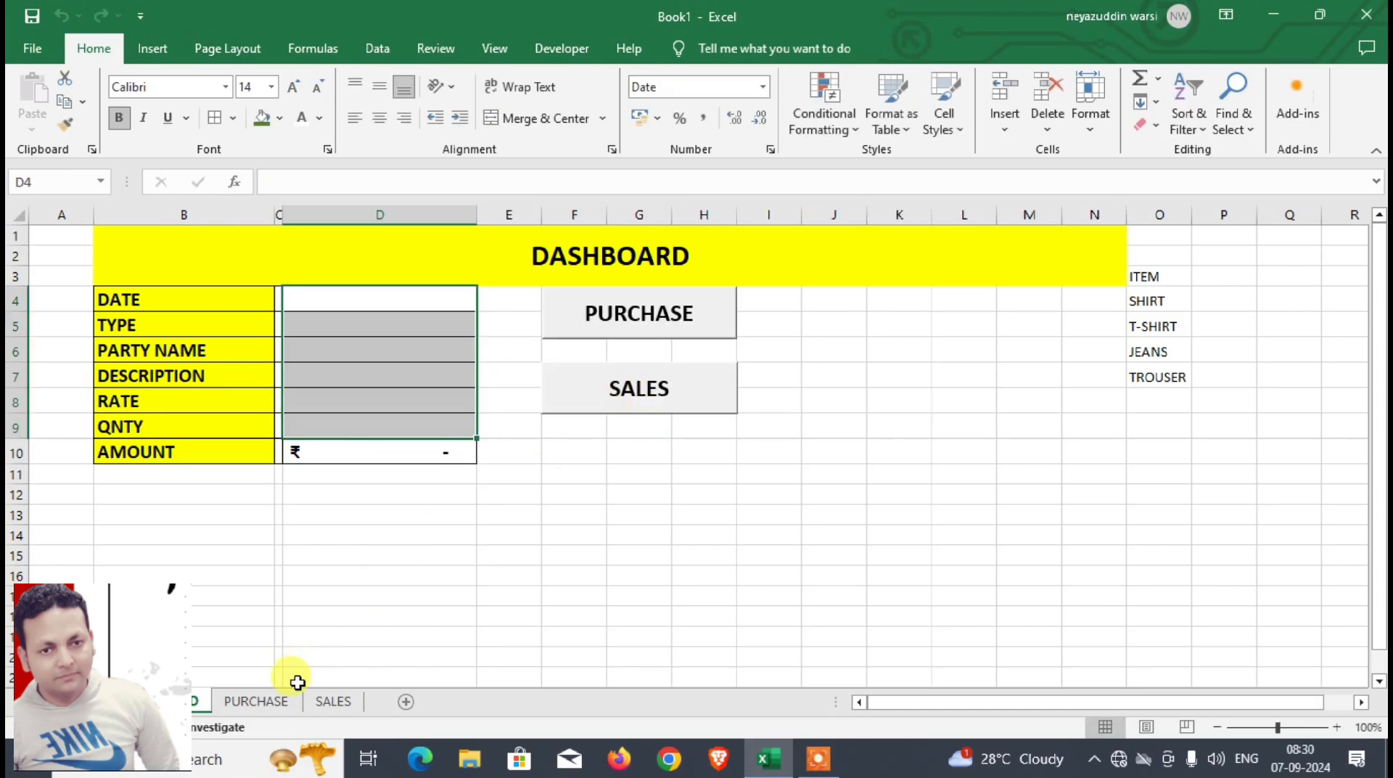
Step: Widen the RATE column on the SALES sheet so its amounts fit, and return to the DASHBOARD sheet
click(334, 704)
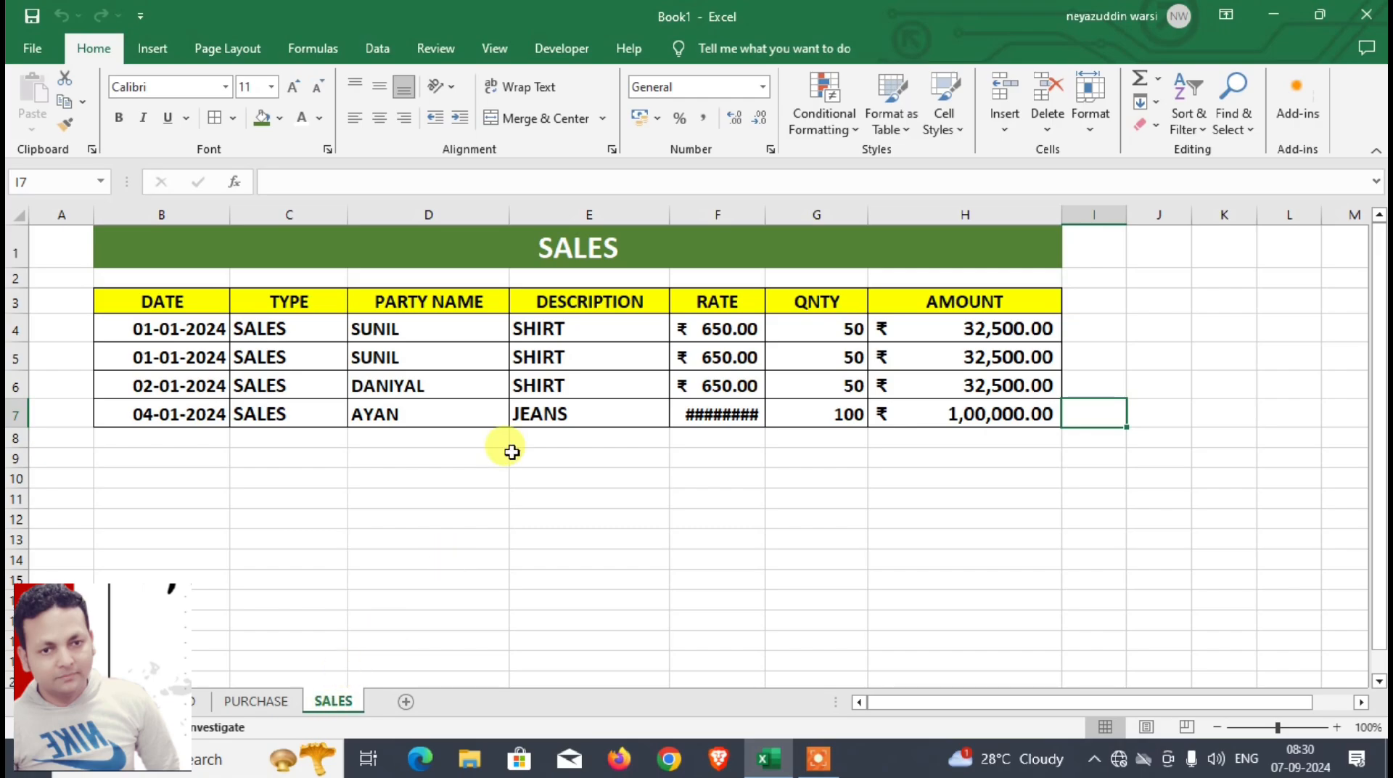
drag(767, 215, 794, 215)
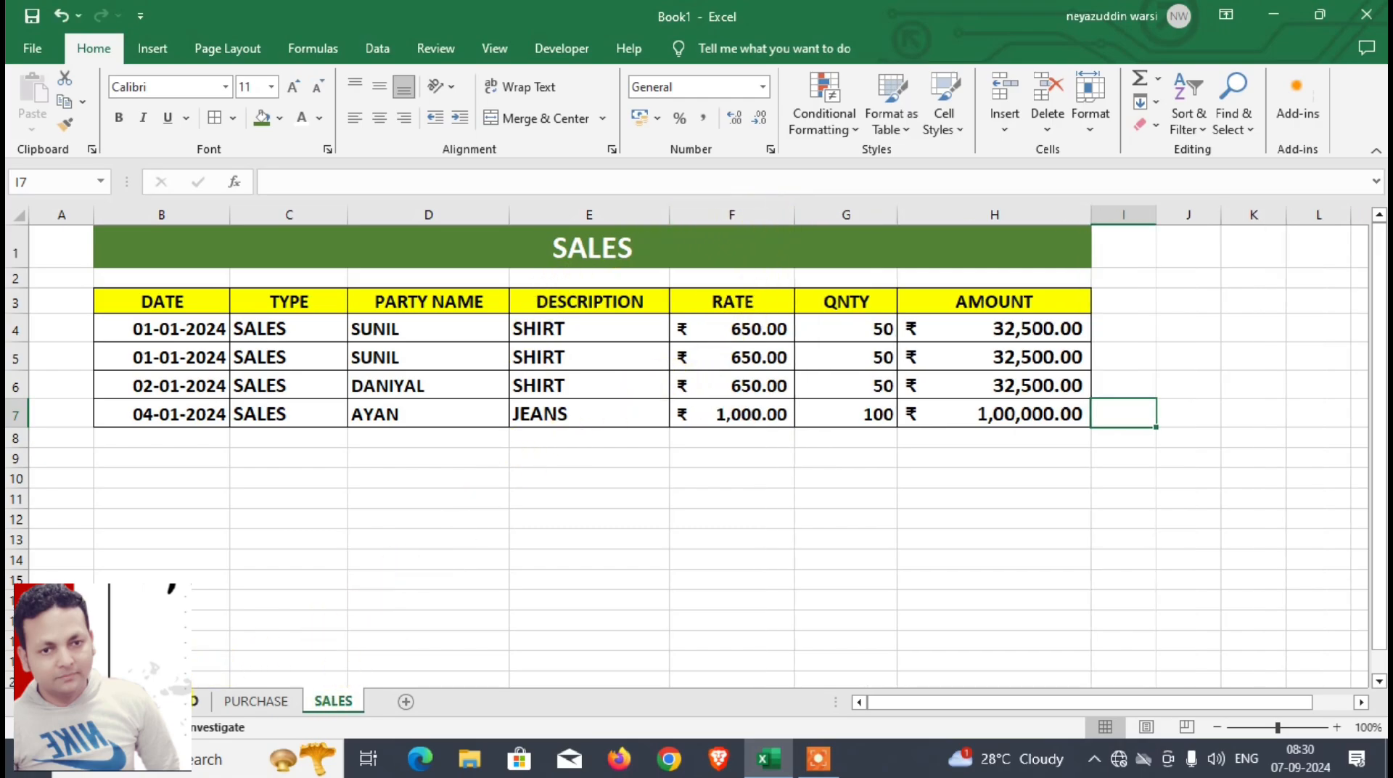
click(194, 700)
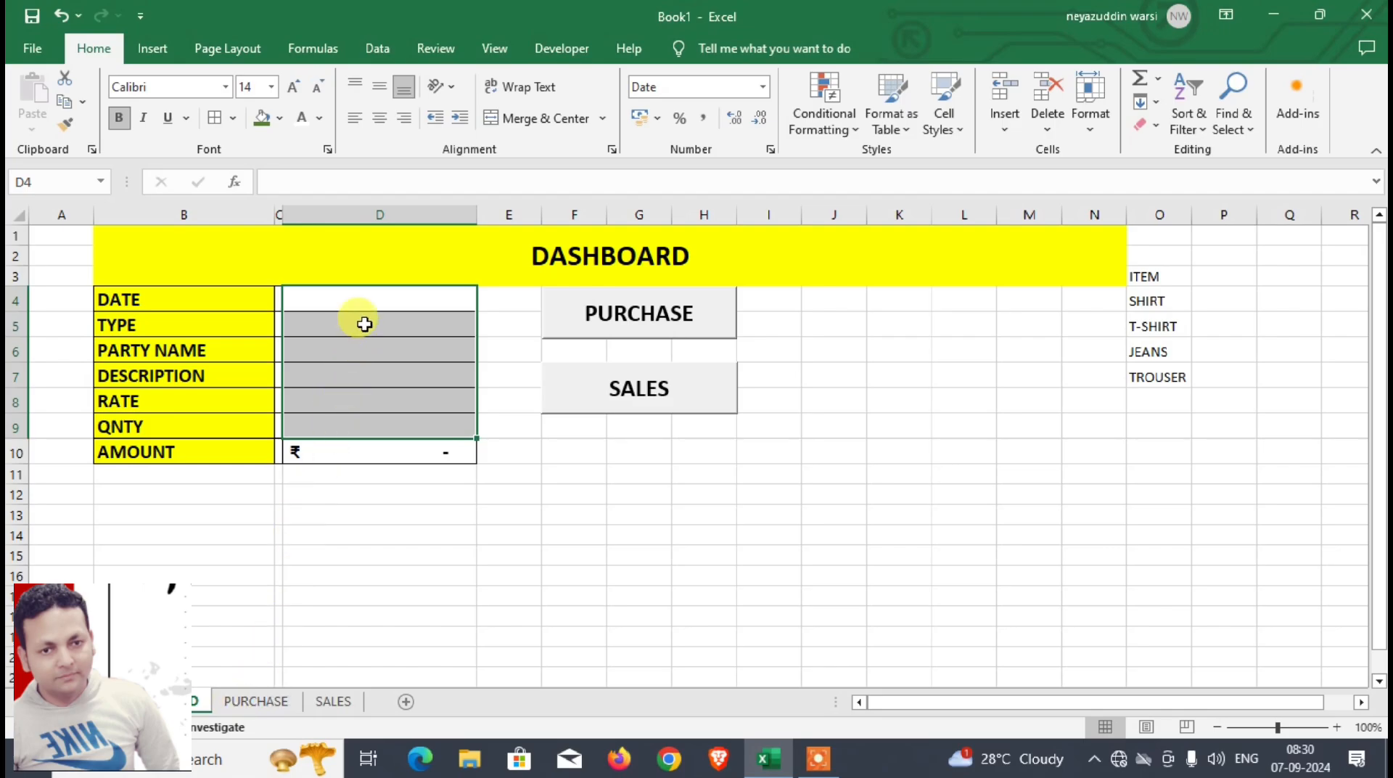
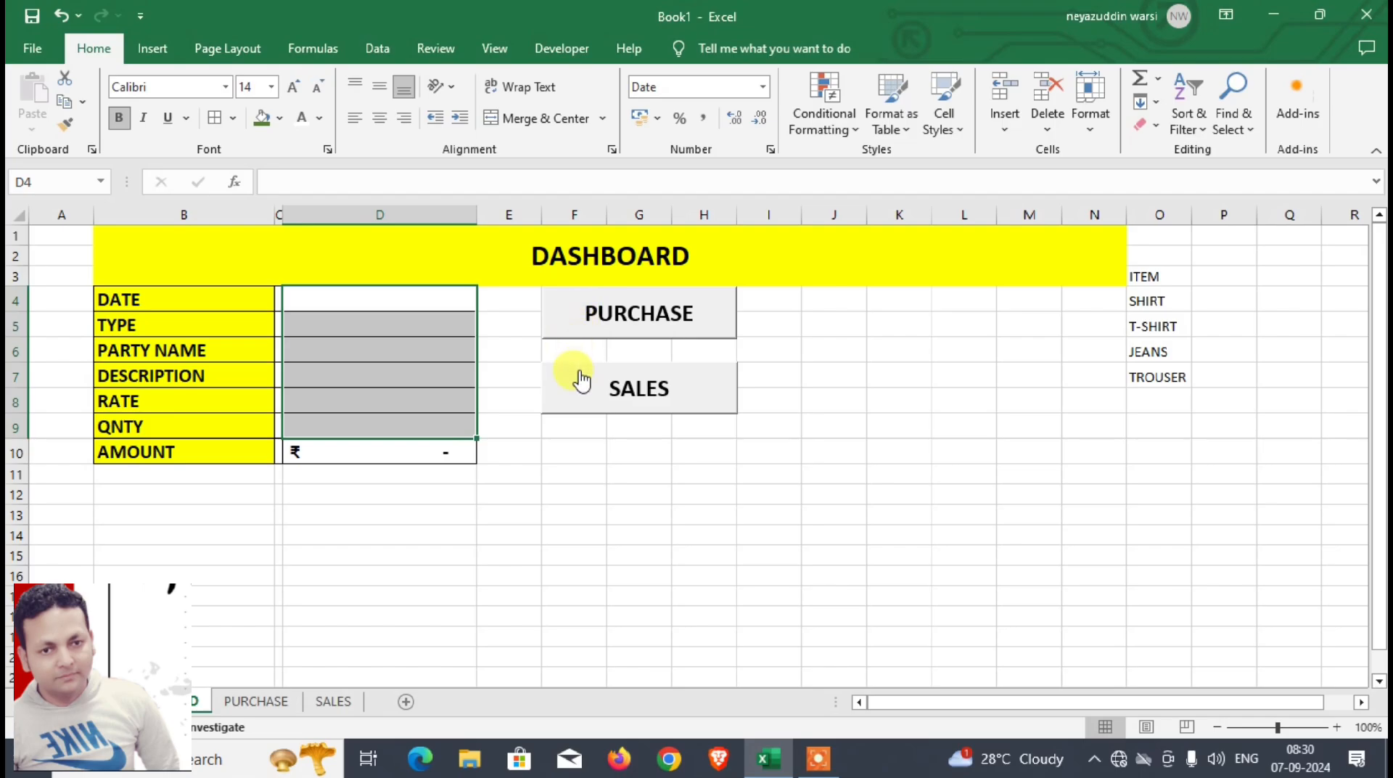
Step: Add a new blank worksheet after the SALES sheet
click(466, 537)
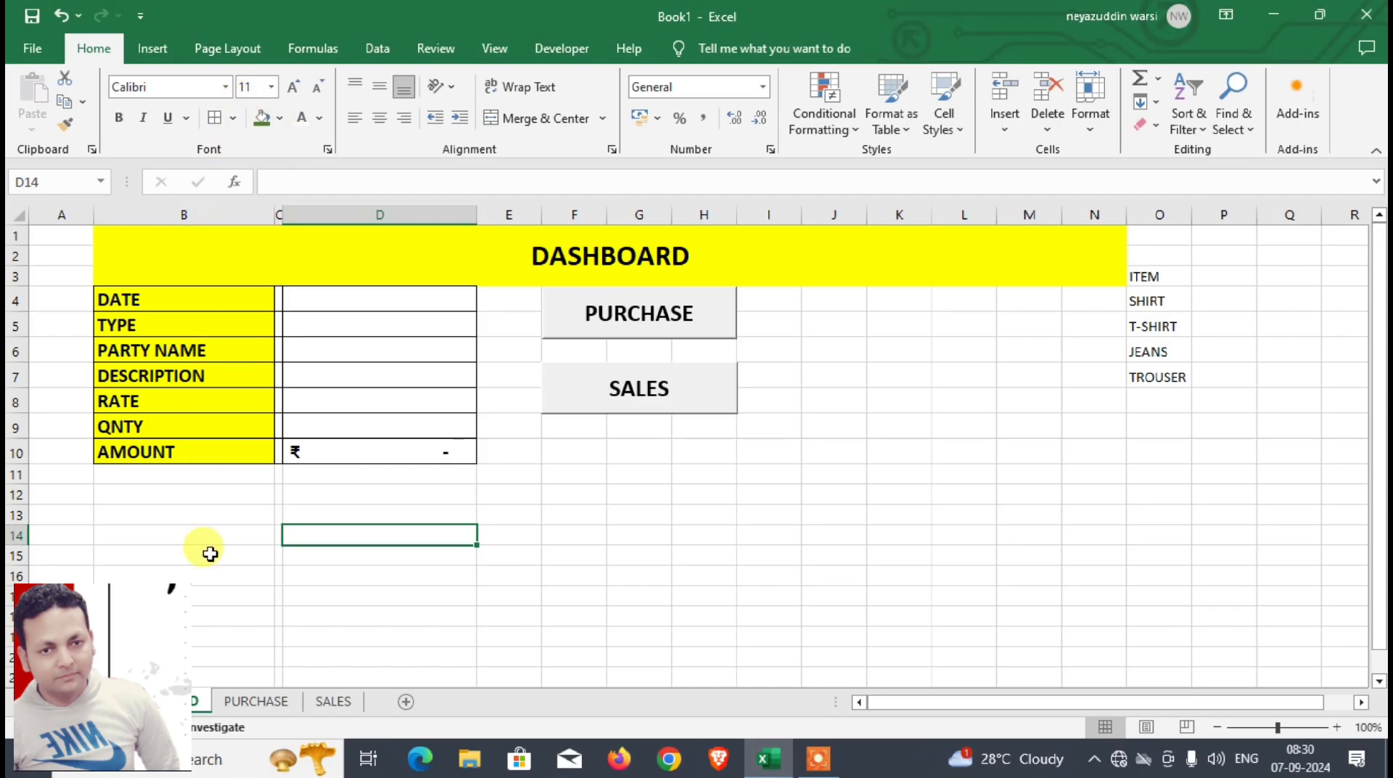
click(338, 704)
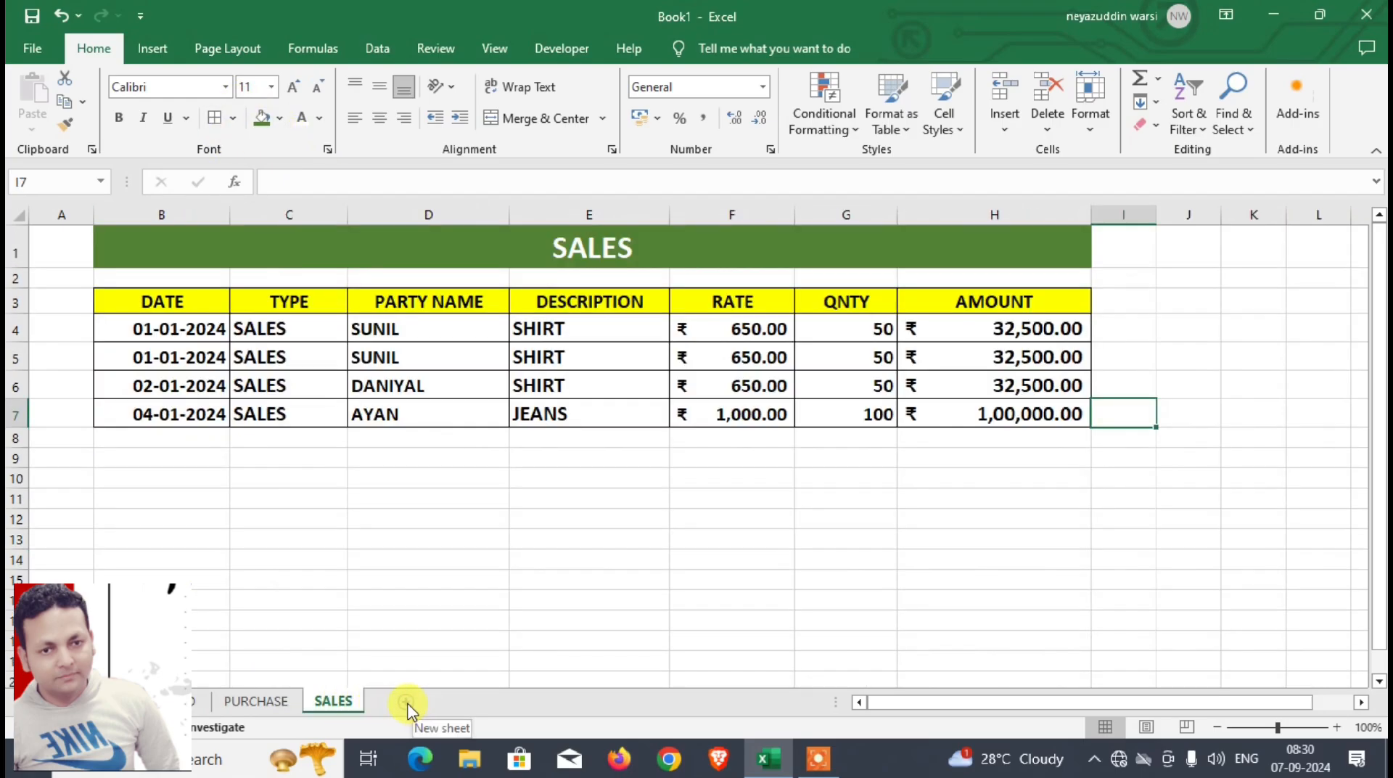
click(406, 702)
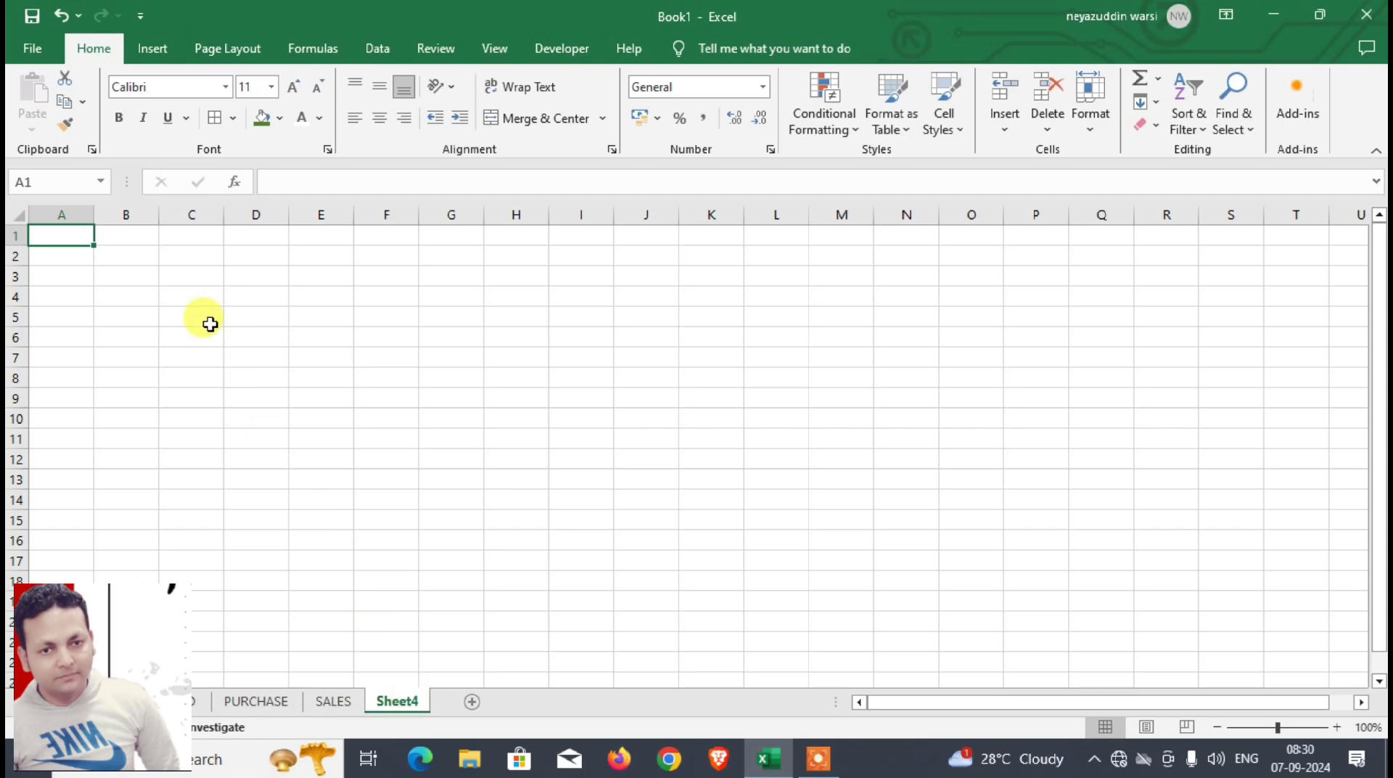
Step: Enter the headings DESCRIPTION, QNTY and AMOUNT in cells B4 to D4 of the new sheet
click(135, 274)
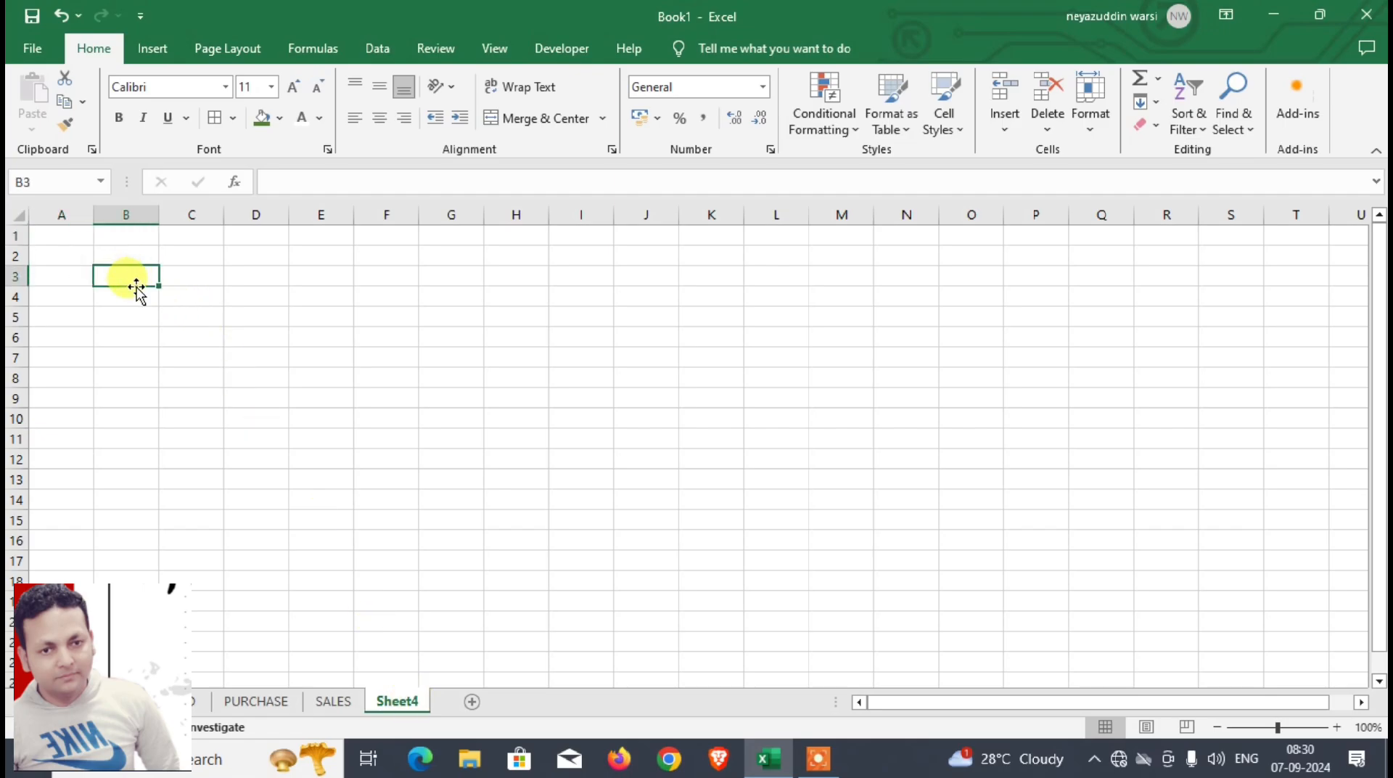
click(139, 298)
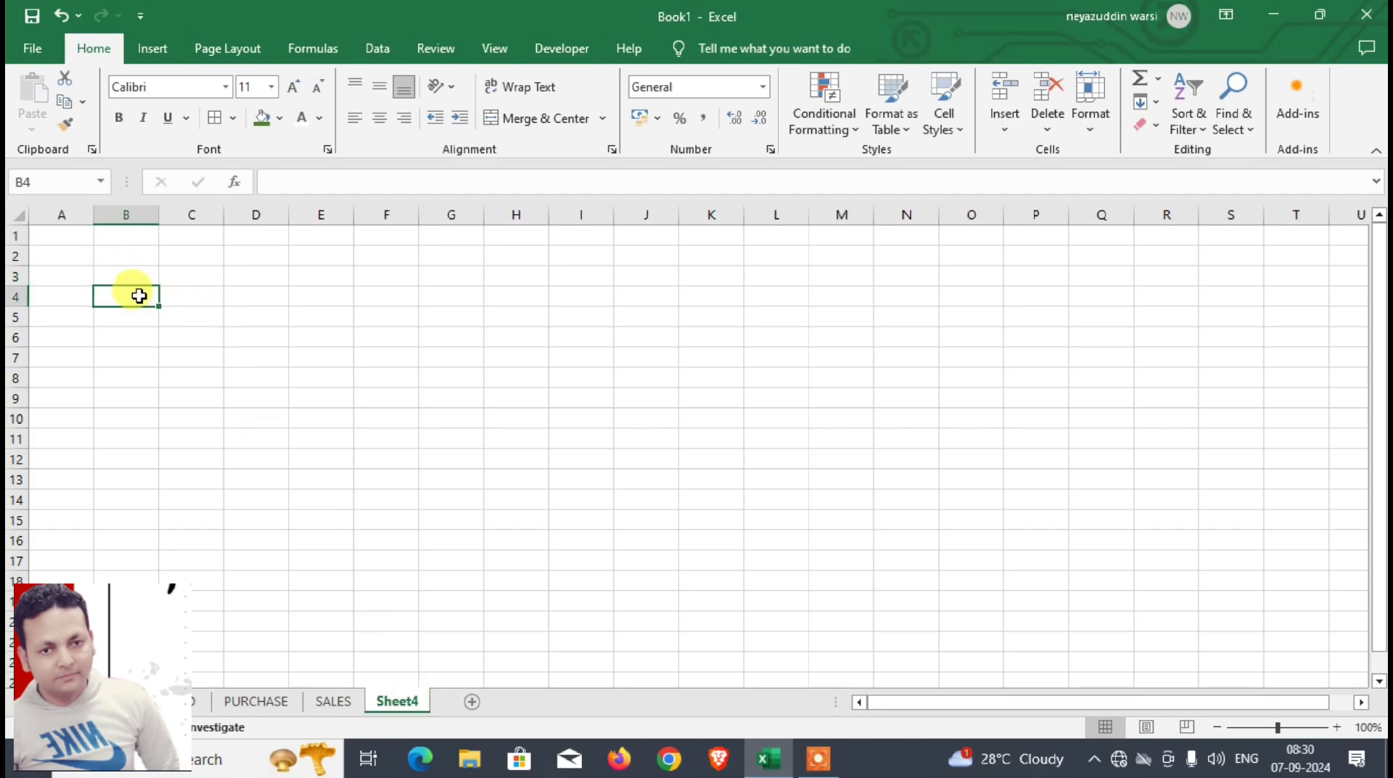
text(DESCRIPTION)
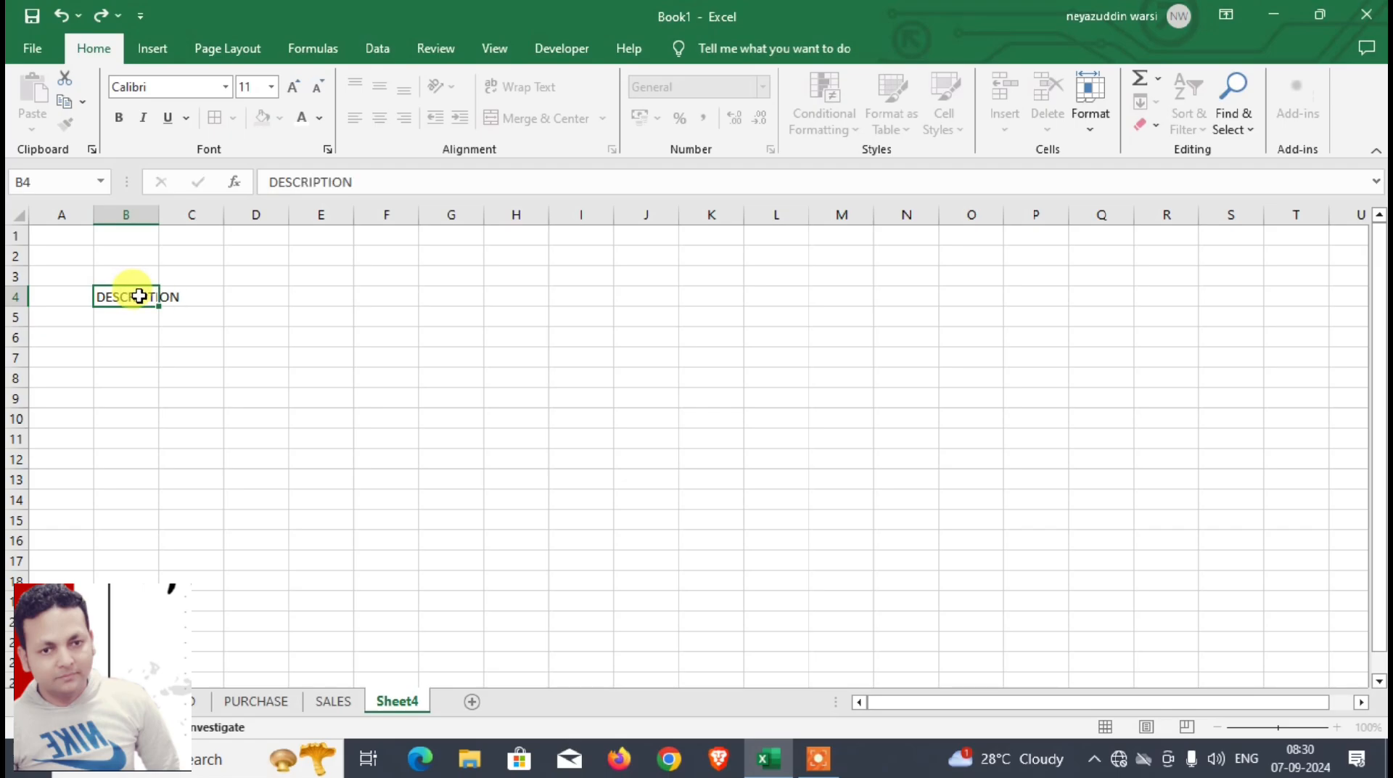
key(Tab)
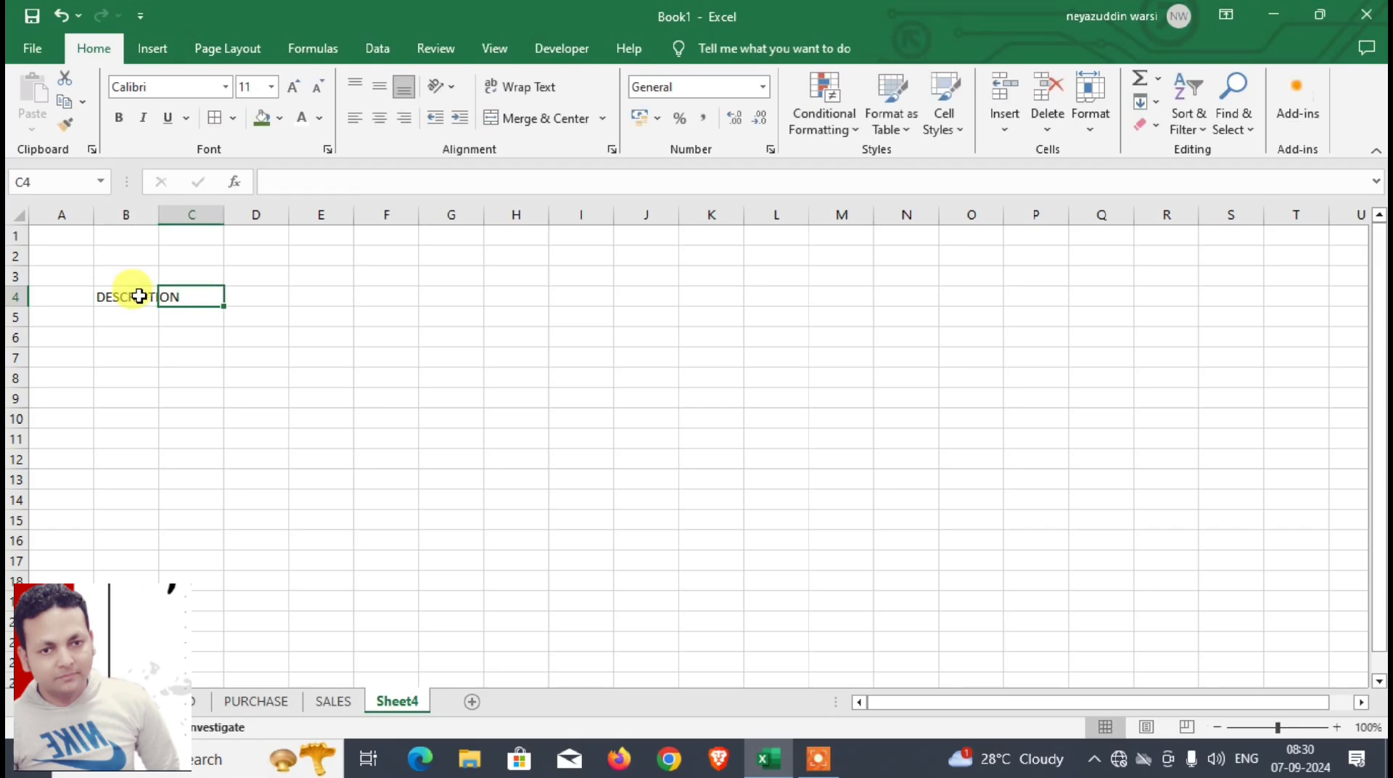
text(QNTY)
key(Tab)
text(A)
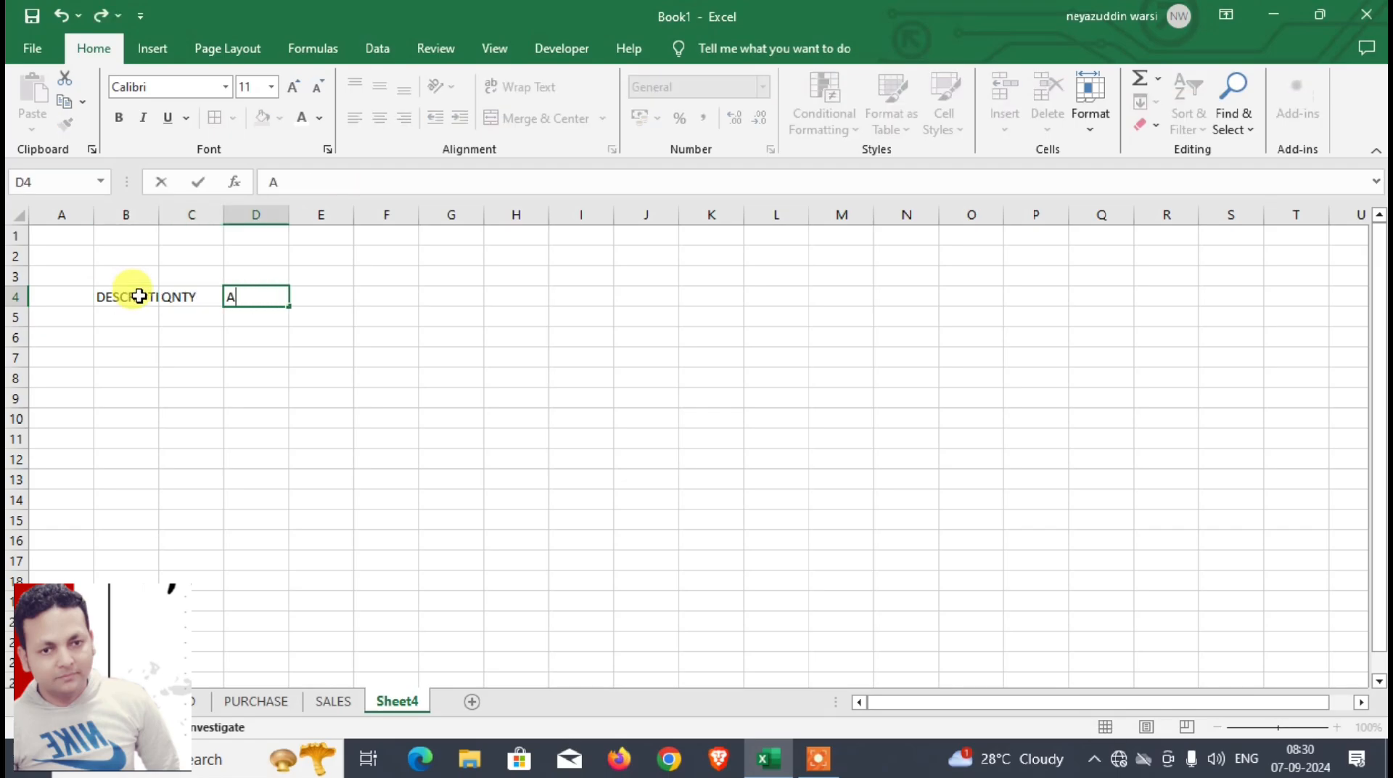
click(255, 378)
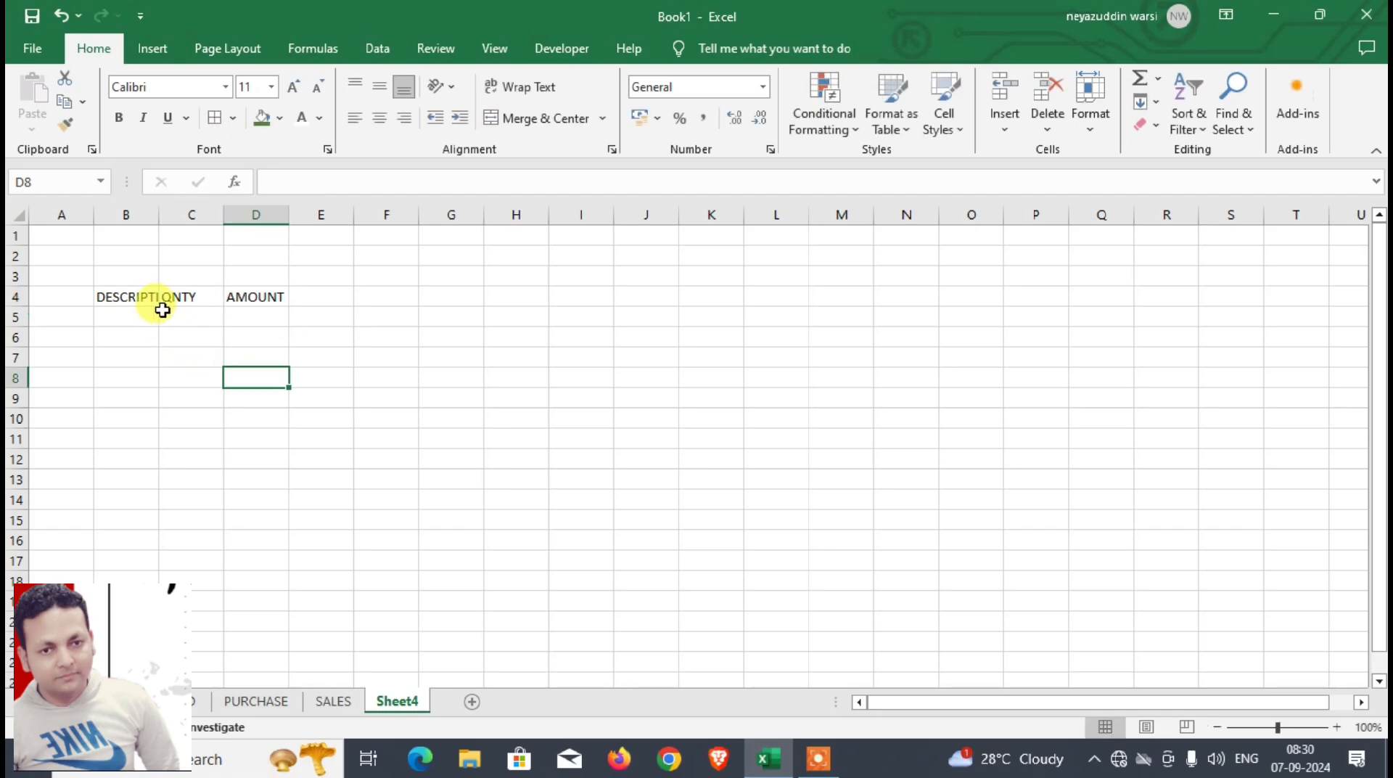
Step: Format the headings in B4:D4 as bold, size 16, with borders and an orange fill
drag(153, 296, 251, 296)
click(118, 118)
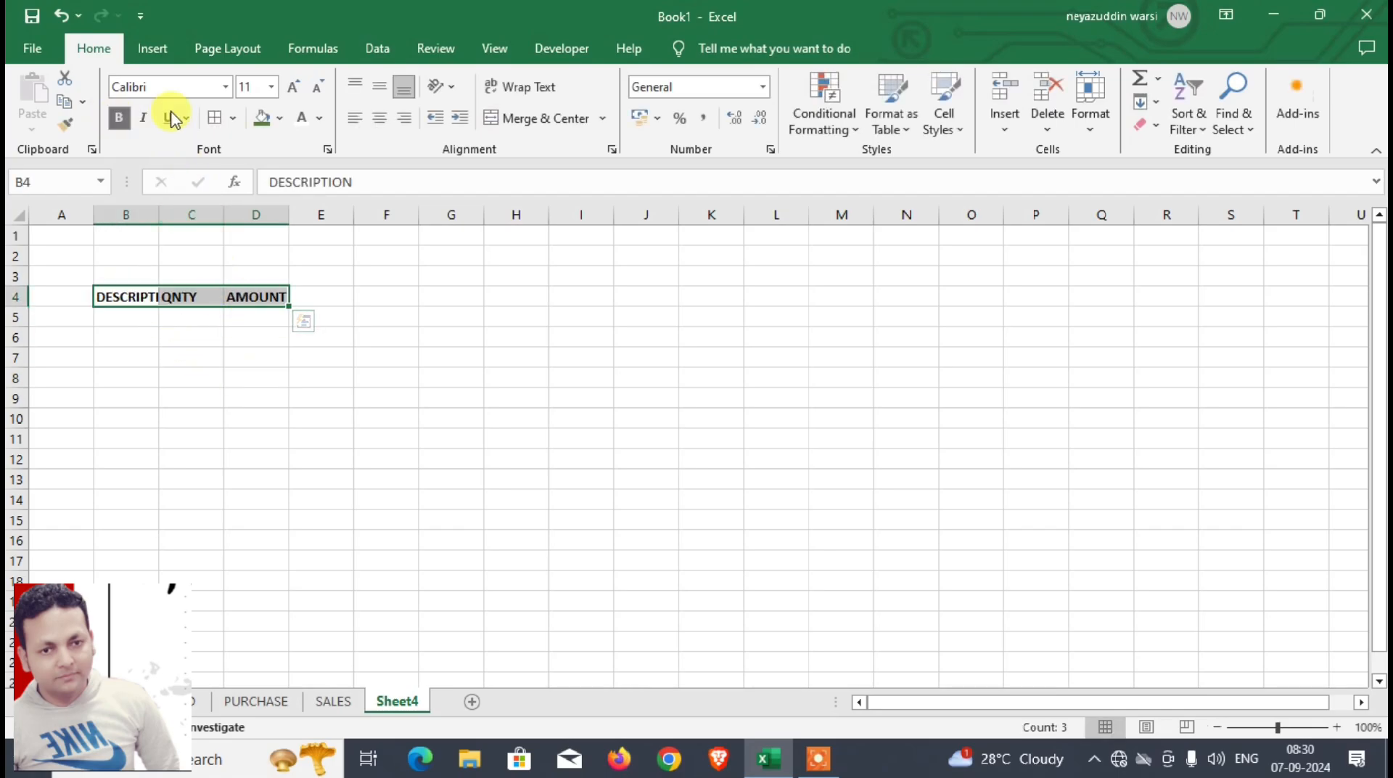
click(293, 87)
click(295, 87)
click(295, 87)
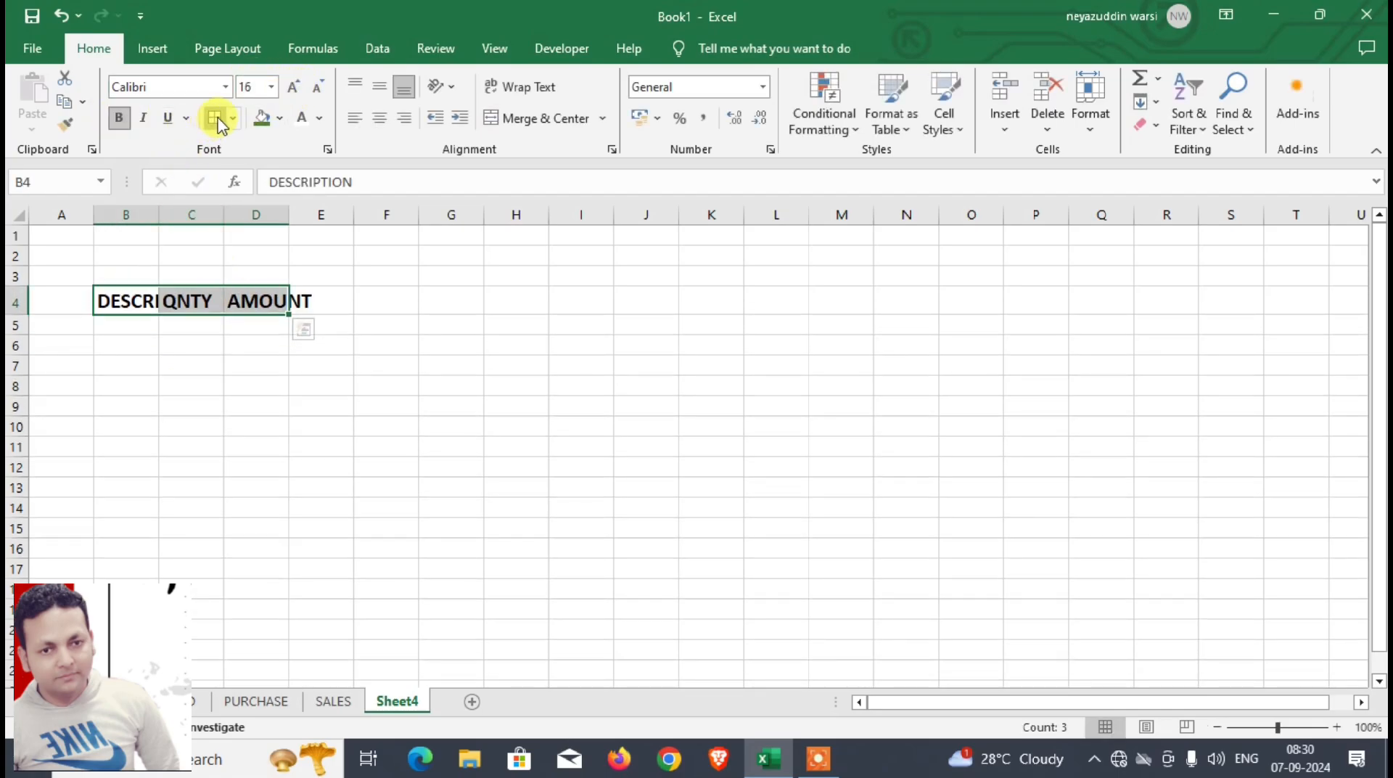
click(215, 118)
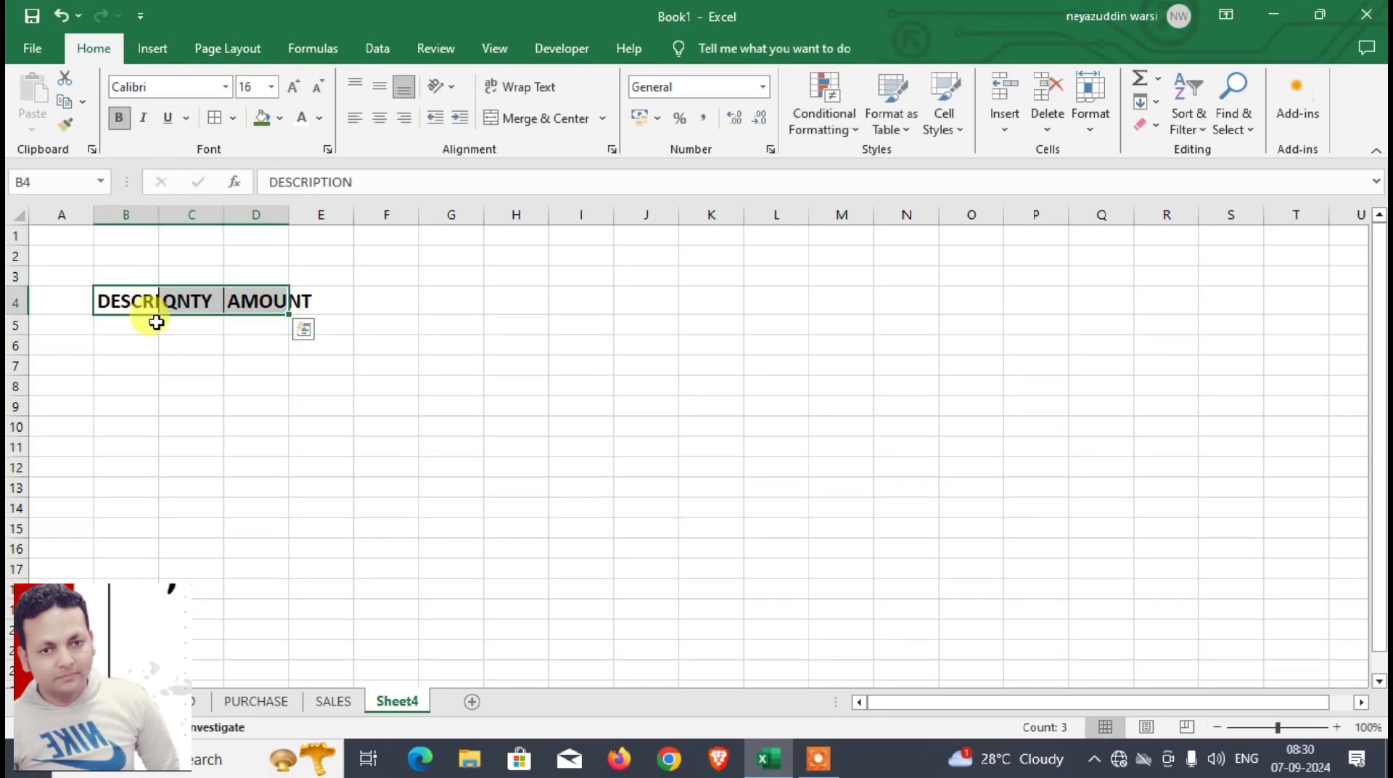
click(280, 118)
click(348, 162)
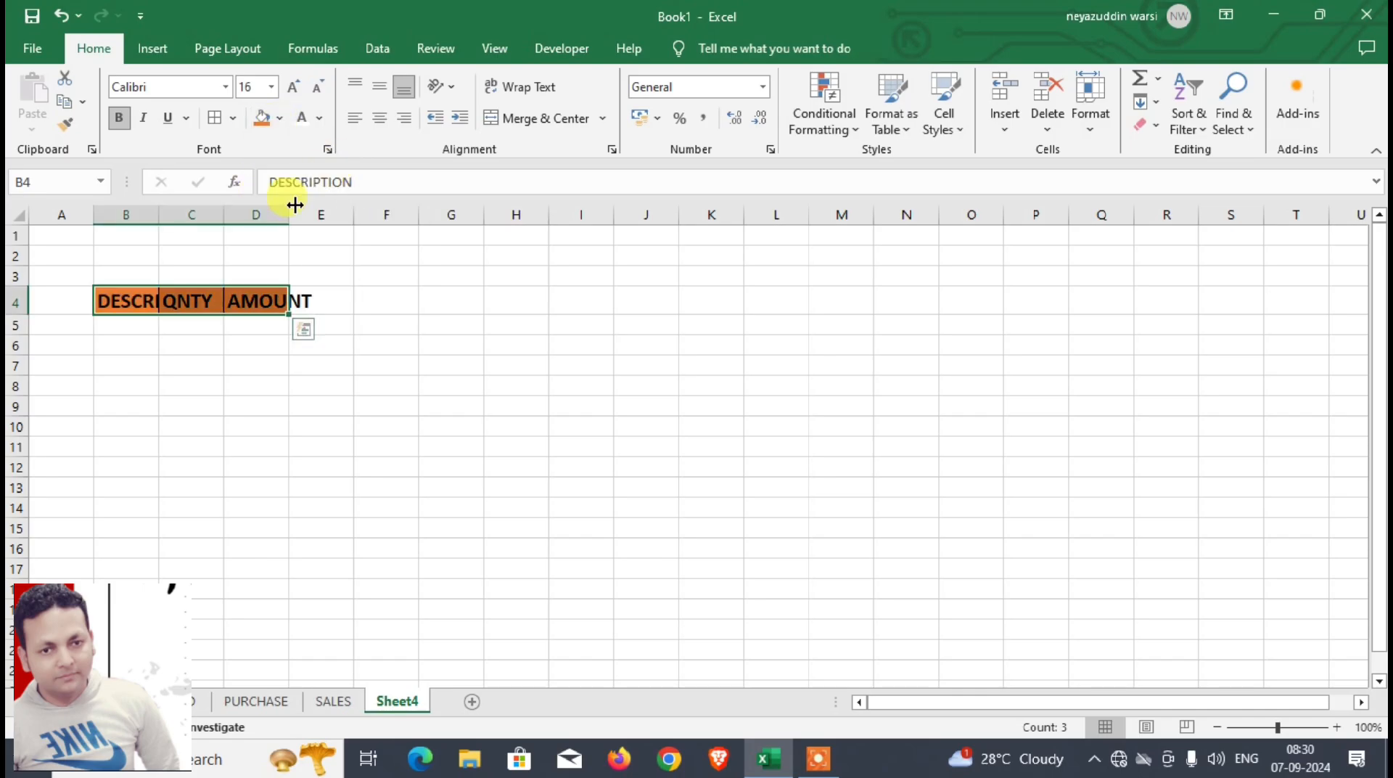
Step: Merge and center B3:E3 above the headings and enter the title PURCHASE
drag(131, 277, 320, 276)
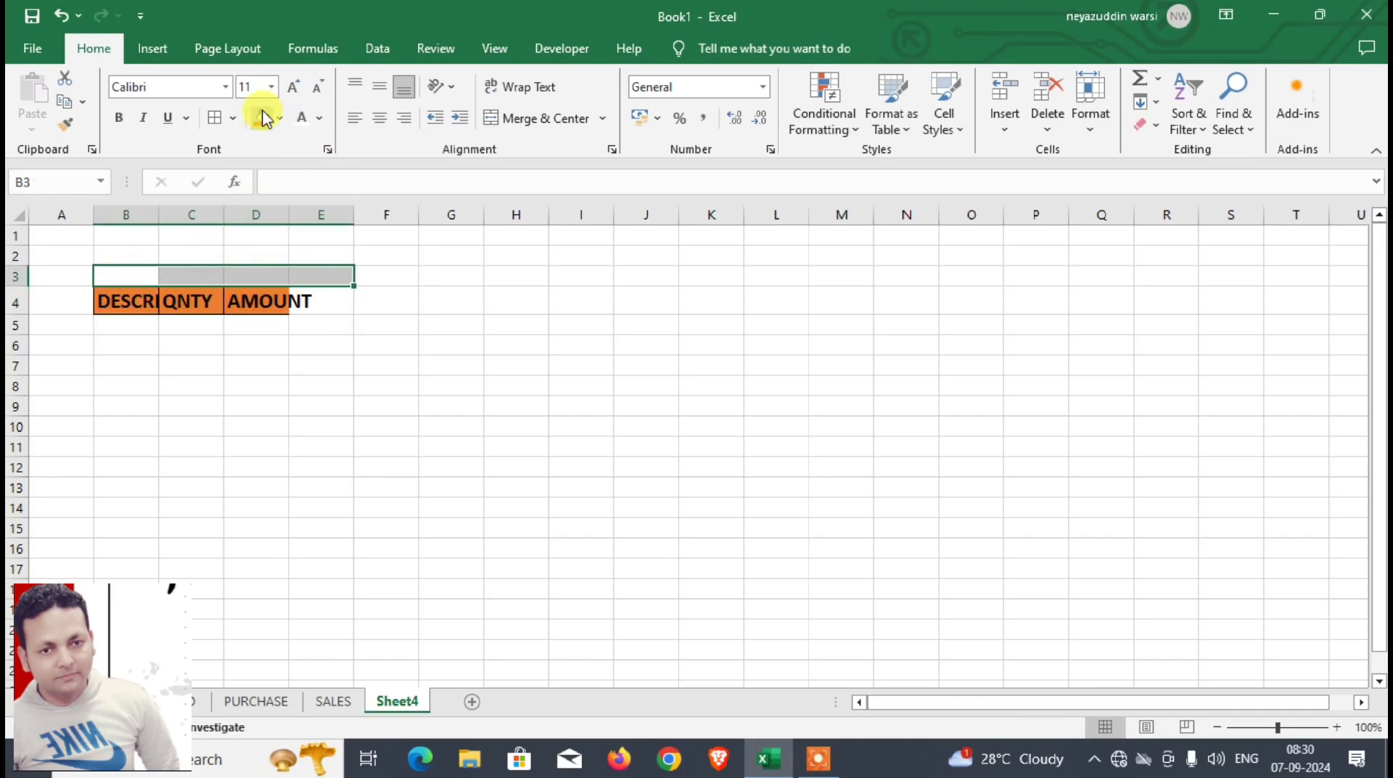
click(513, 118)
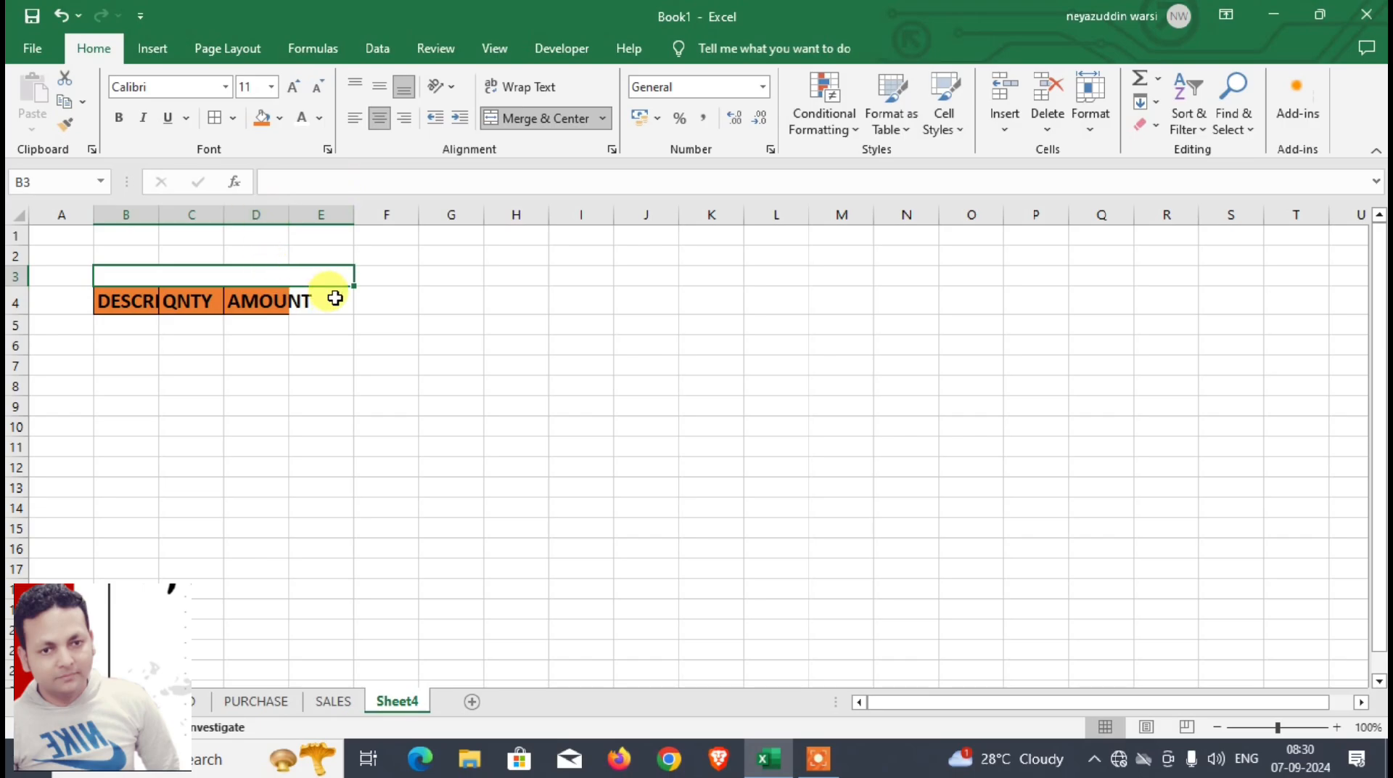
text(PURCHASE)
key(Return)
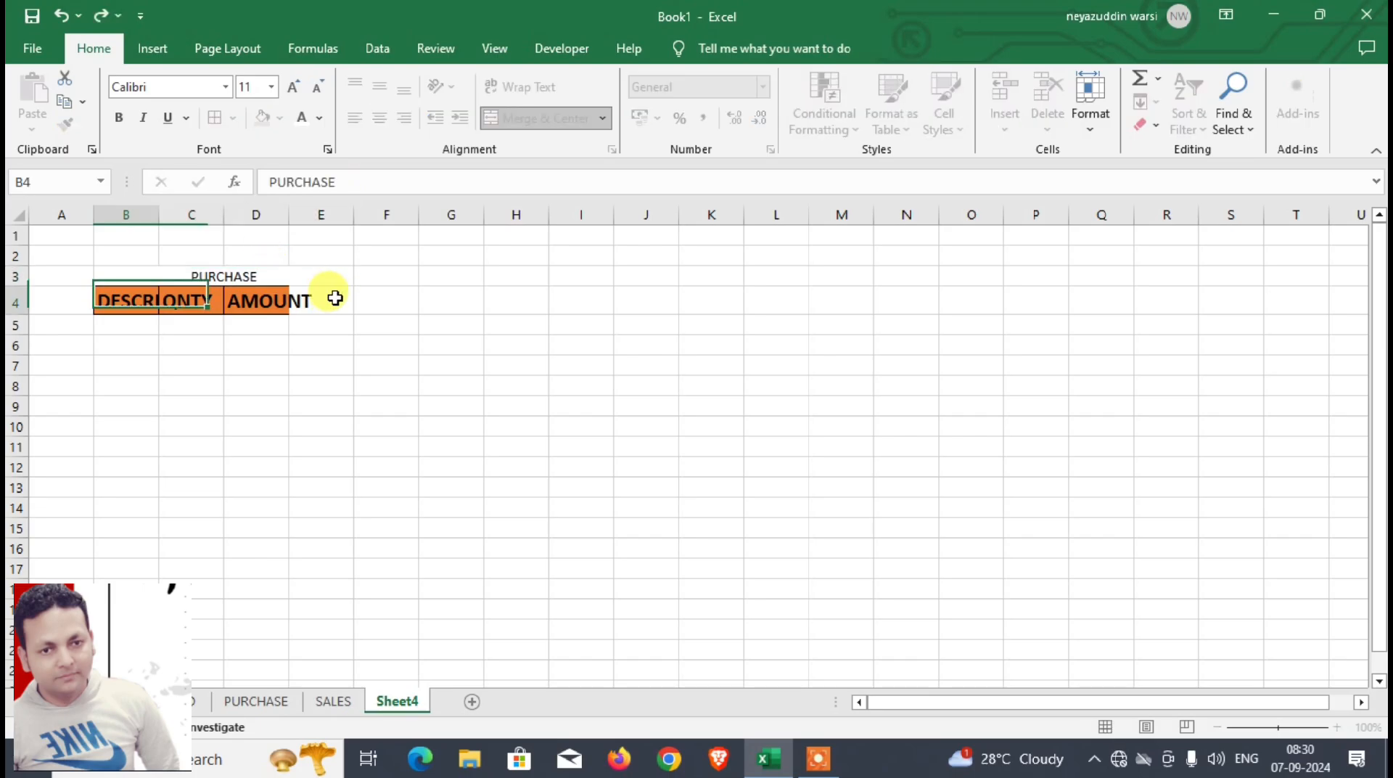
click(324, 283)
Step: Change the fill of the heading row B4:E4 to light gold
drag(127, 301, 319, 302)
click(280, 120)
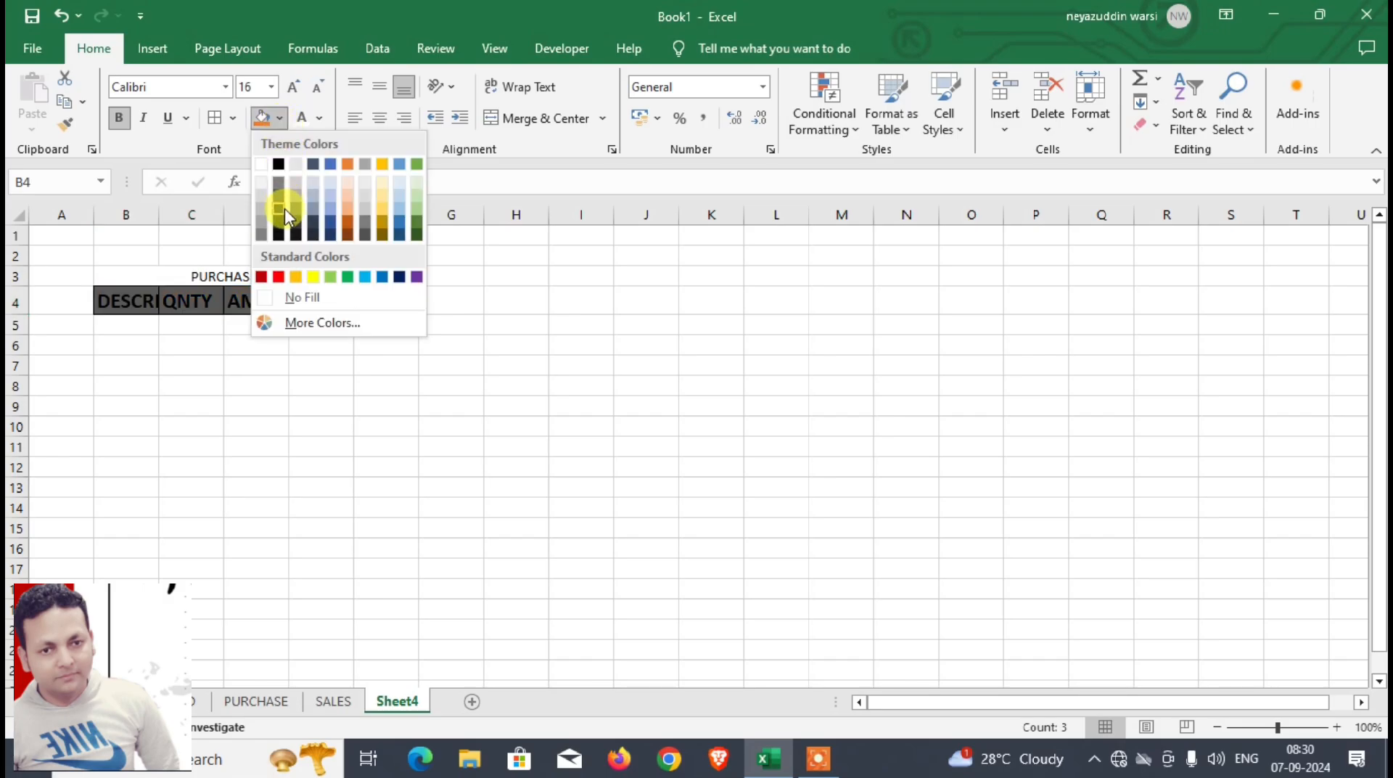
click(388, 203)
Step: Format the PURCHASE title as bold, size 16, with an orange fill and white text
click(203, 274)
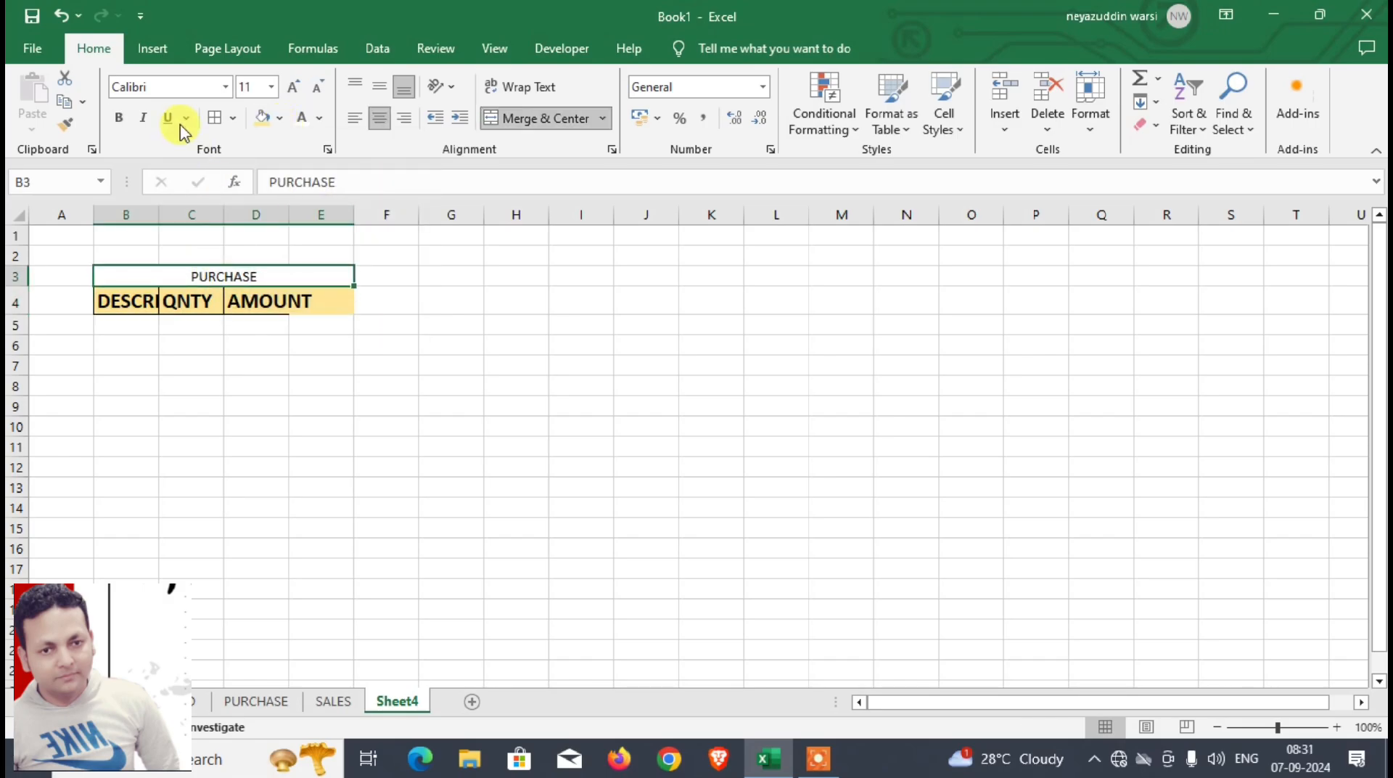
click(118, 116)
click(294, 87)
click(295, 87)
click(294, 87)
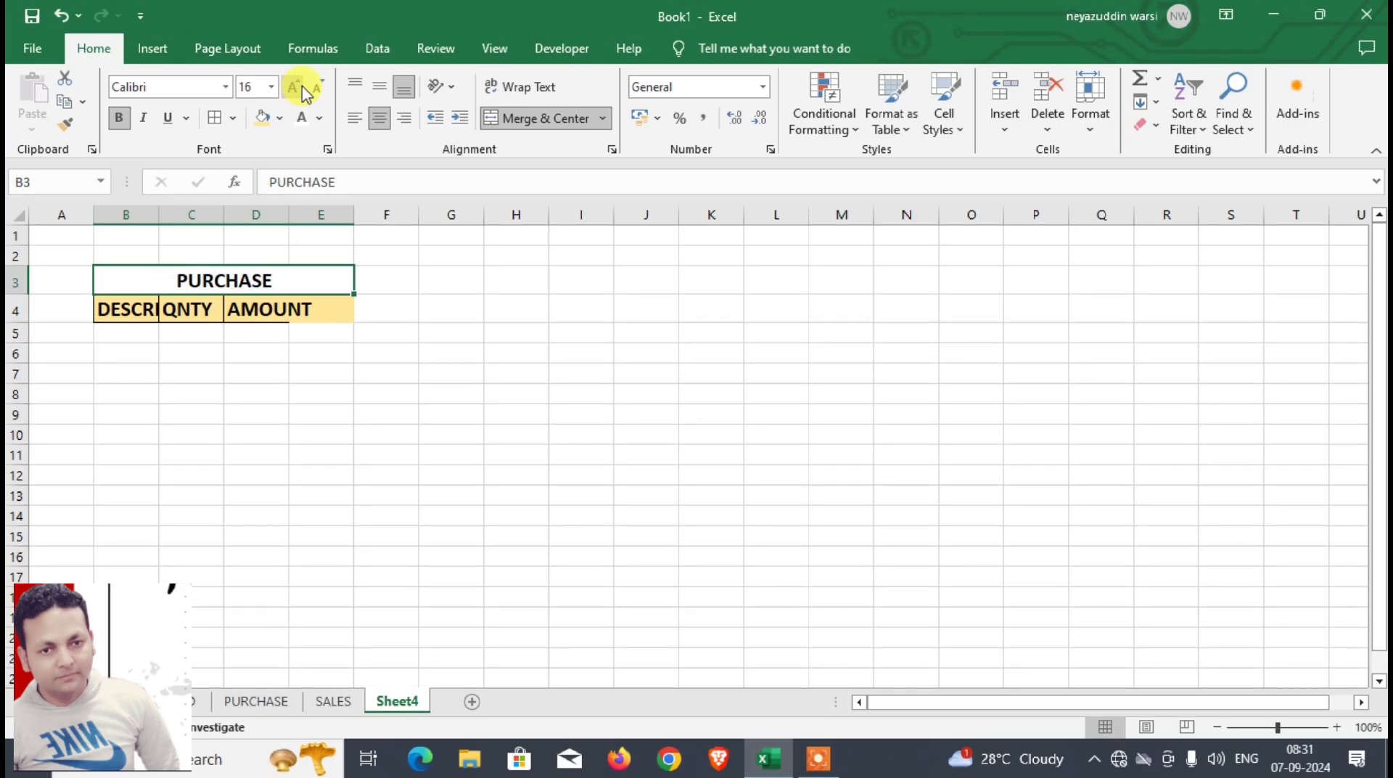
click(280, 120)
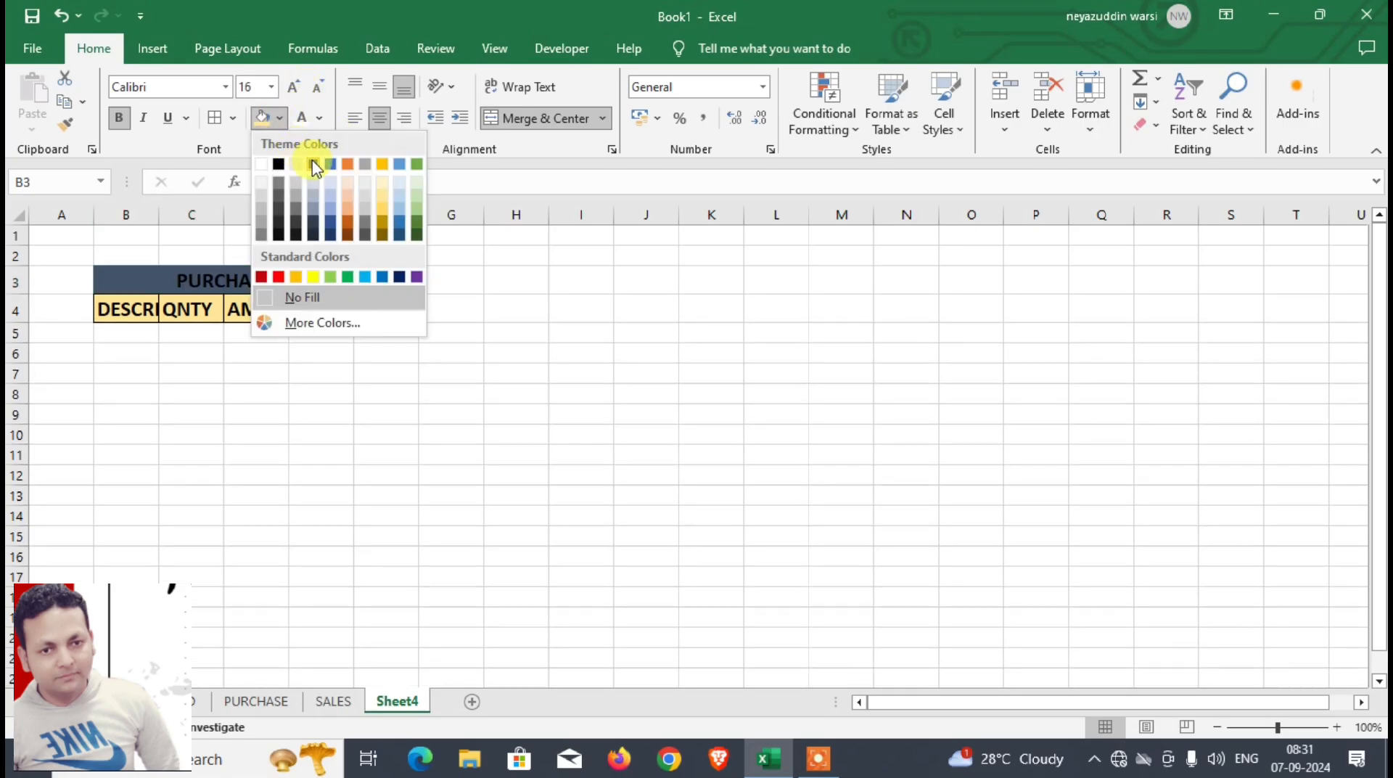
click(351, 162)
click(304, 121)
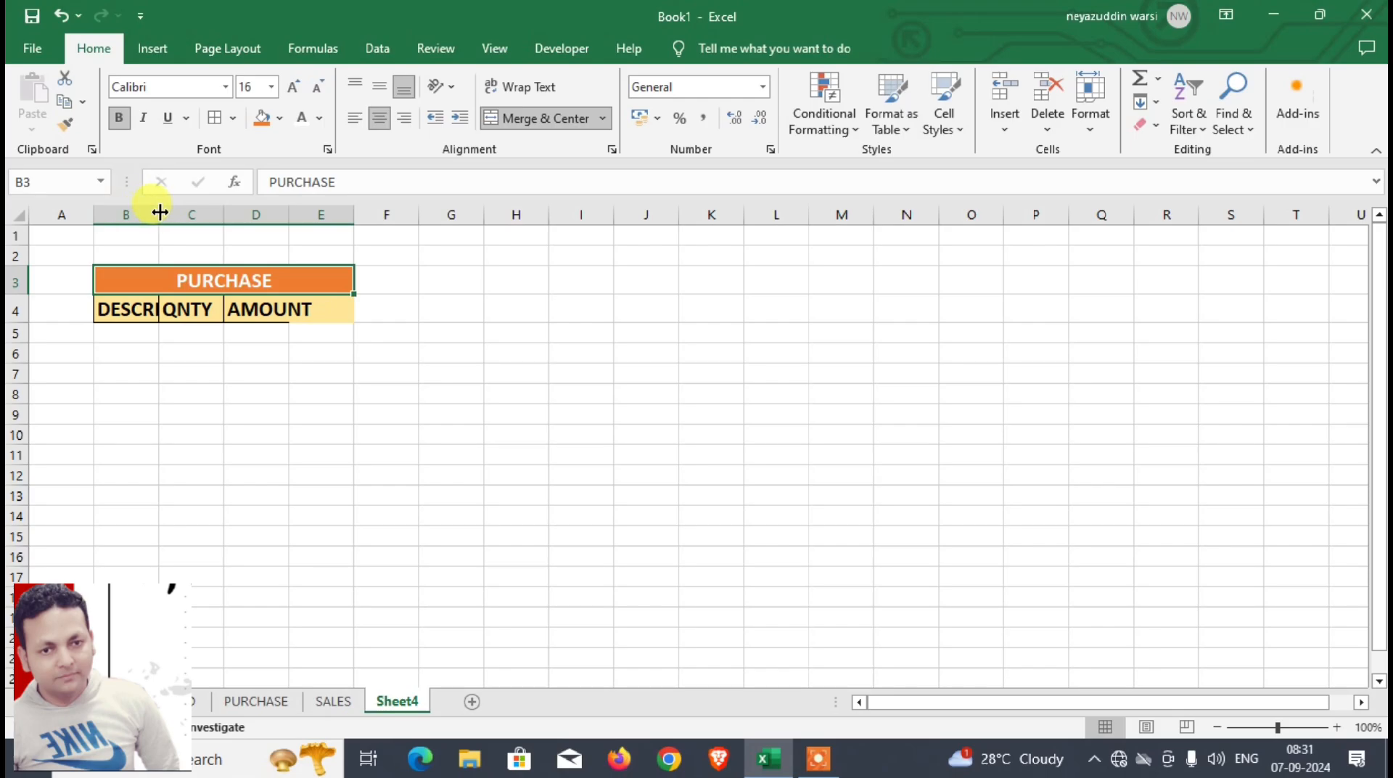
Step: Widen columns B, C and D so the DESCRIPTION, QNTY and AMOUNT headings fit
drag(159, 212, 448, 215)
click(407, 349)
click(487, 288)
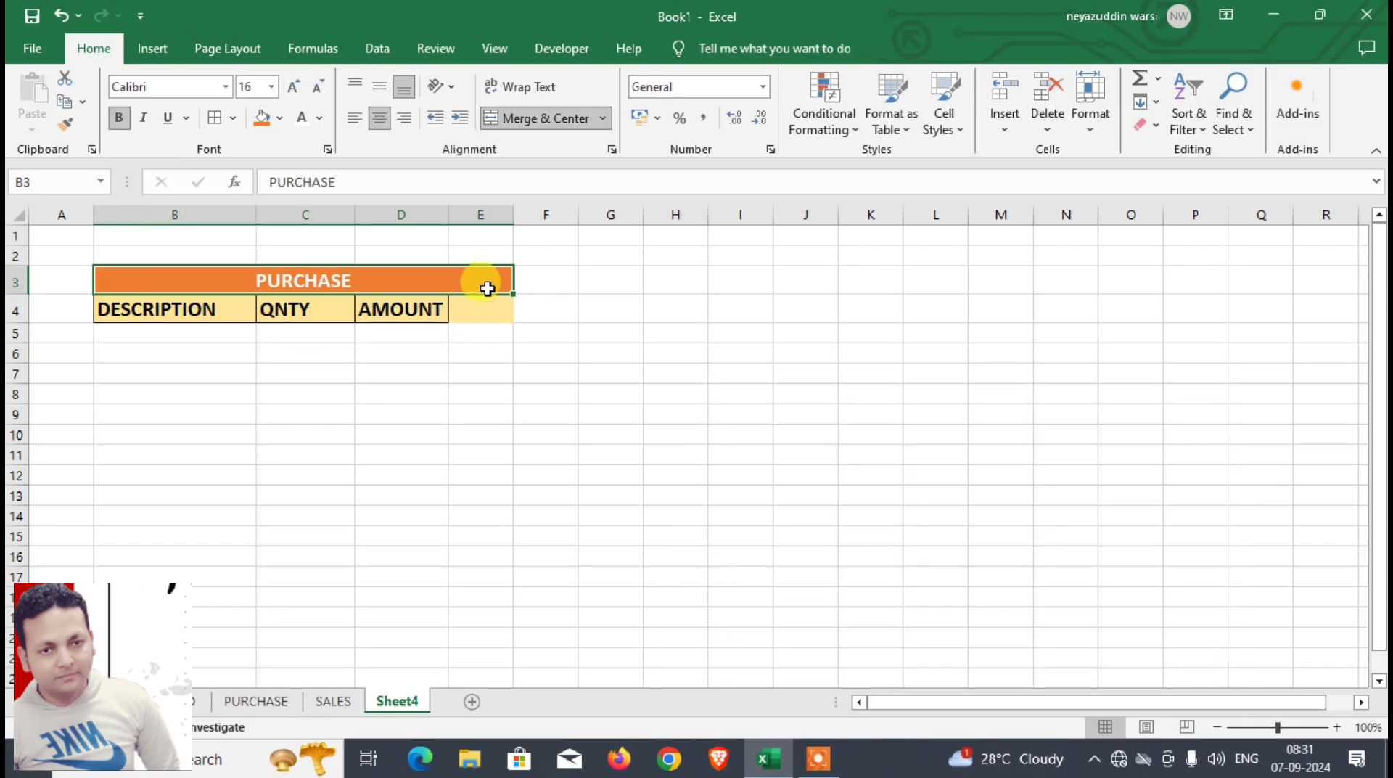
click(476, 311)
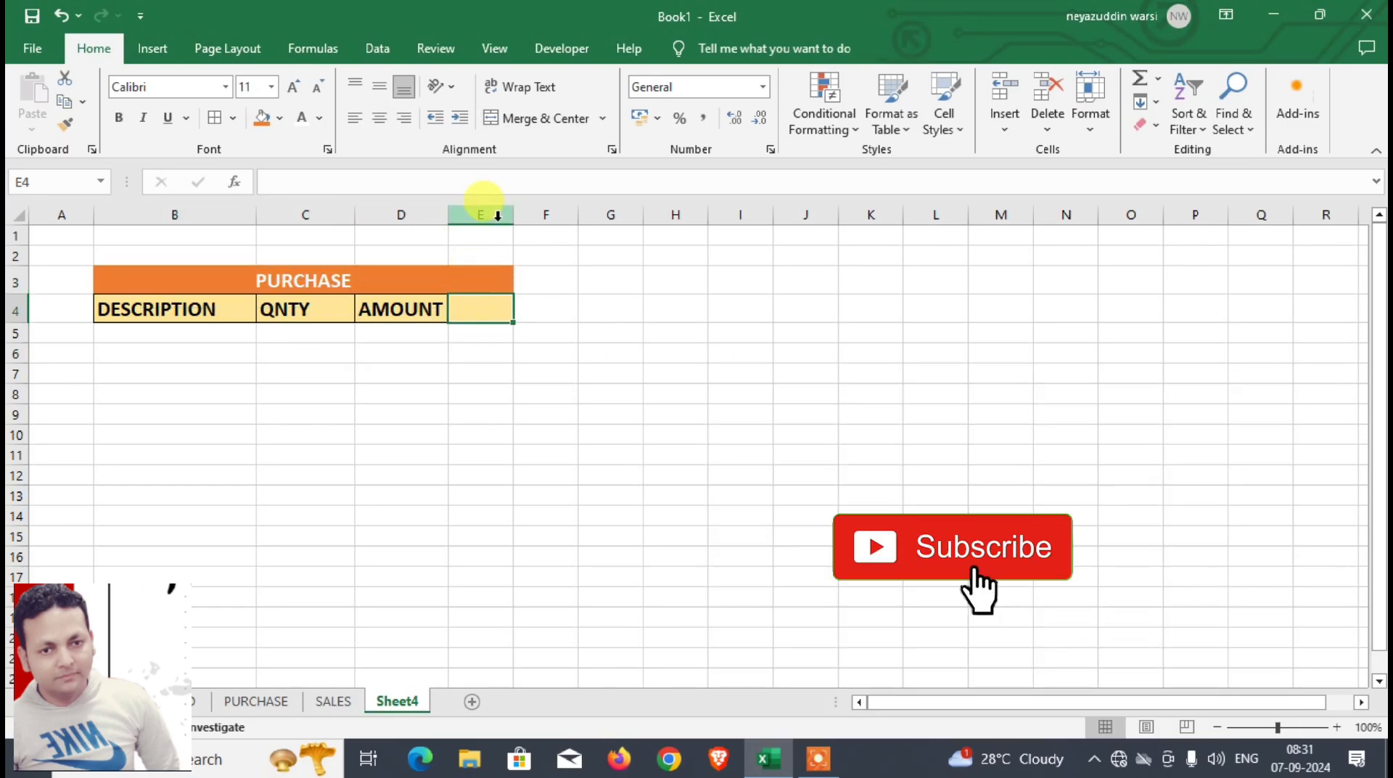
drag(513, 215, 445, 239)
click(334, 390)
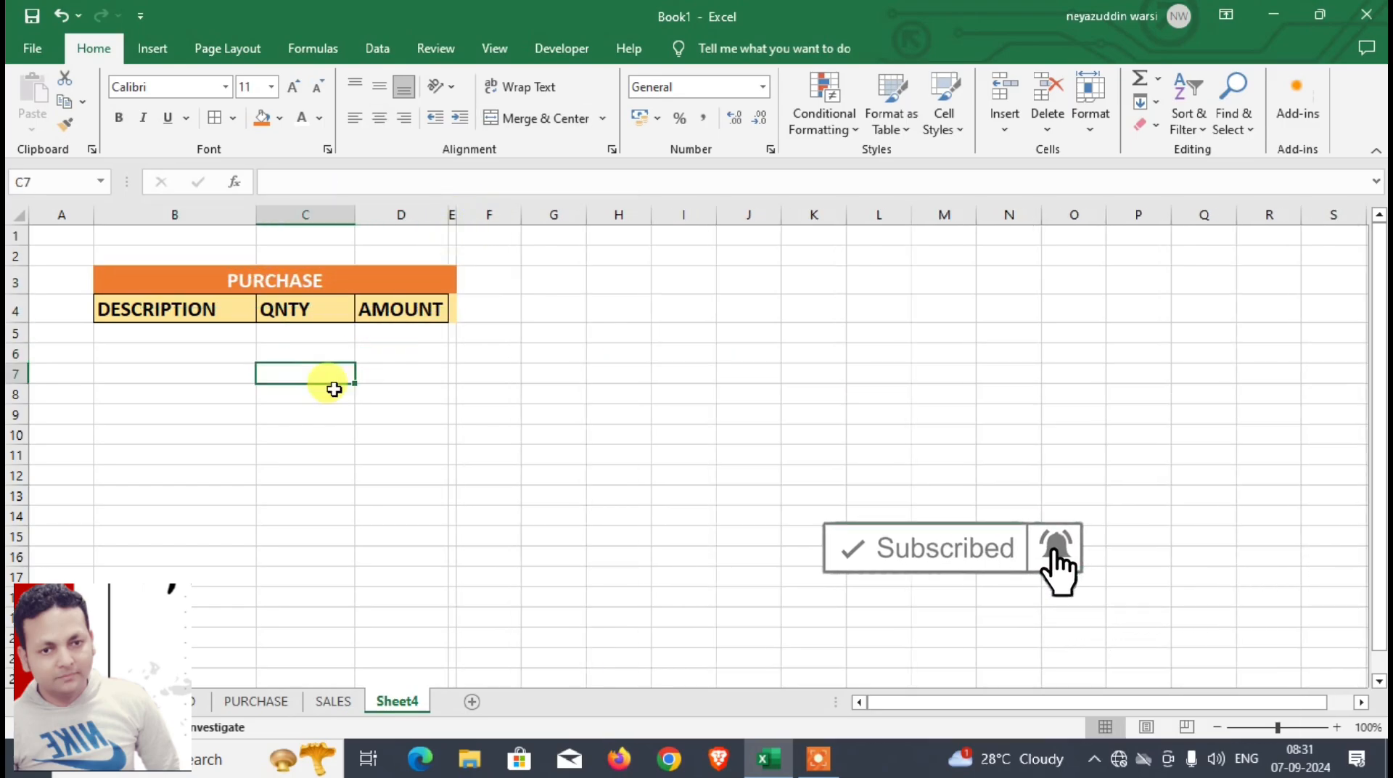
click(187, 332)
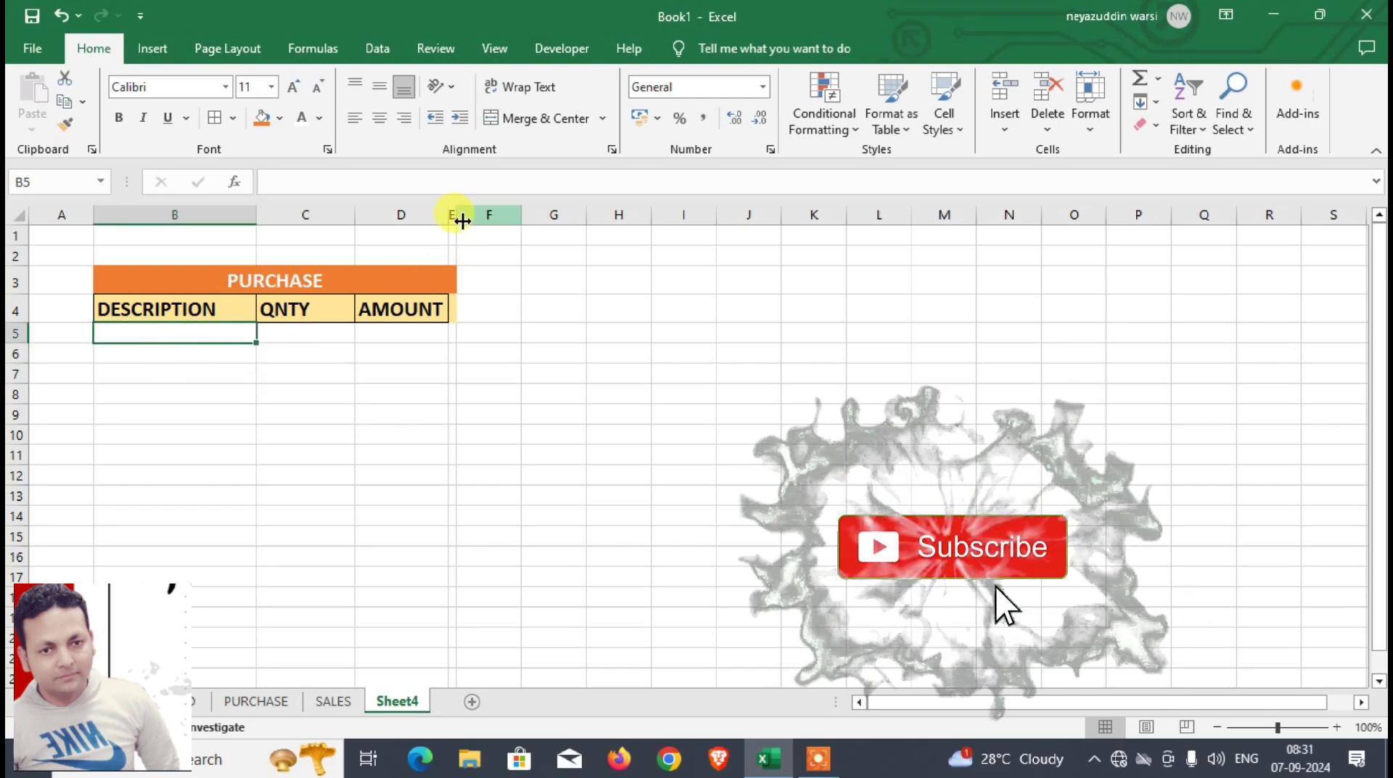
drag(462, 221, 520, 216)
drag(482, 287, 492, 309)
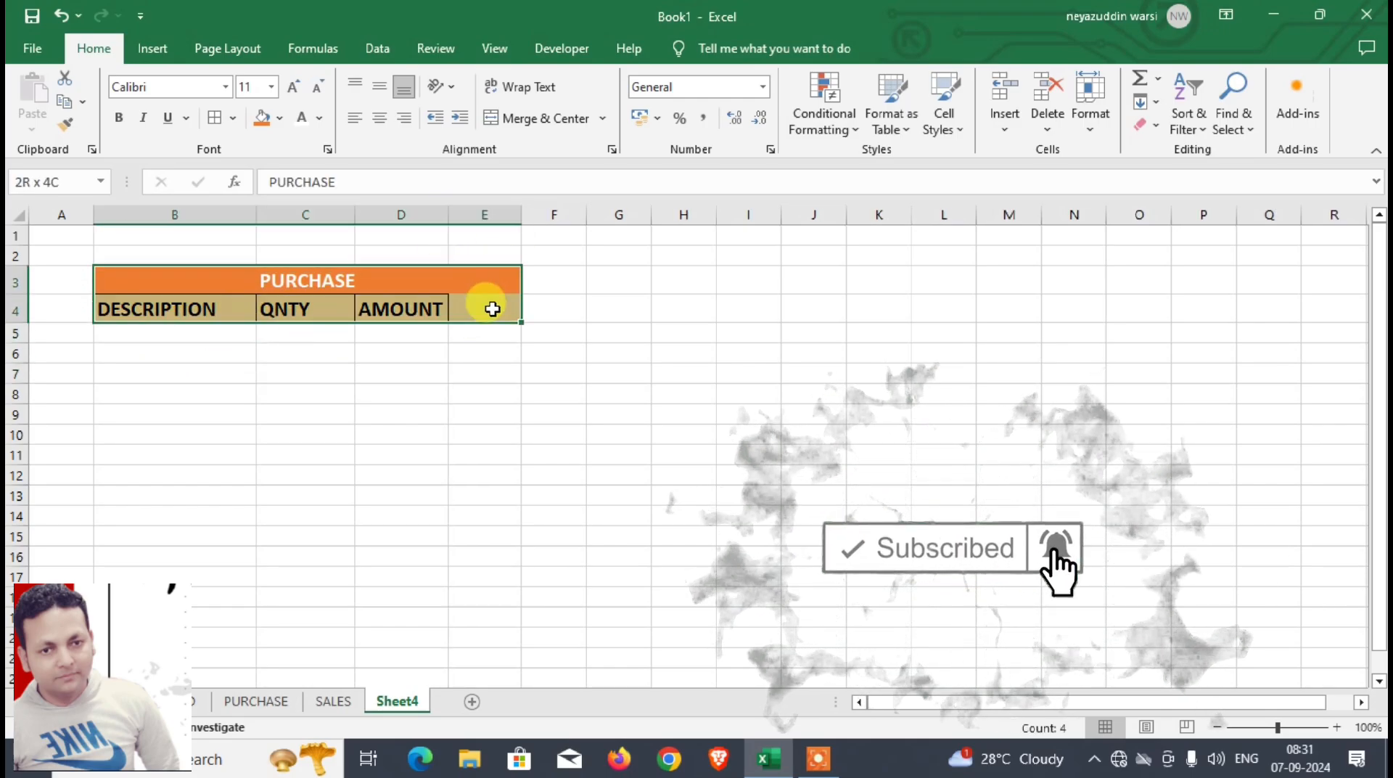
click(482, 323)
Step: Unmerge the PURCHASE title and merge and center it across B3:D3 only
click(482, 280)
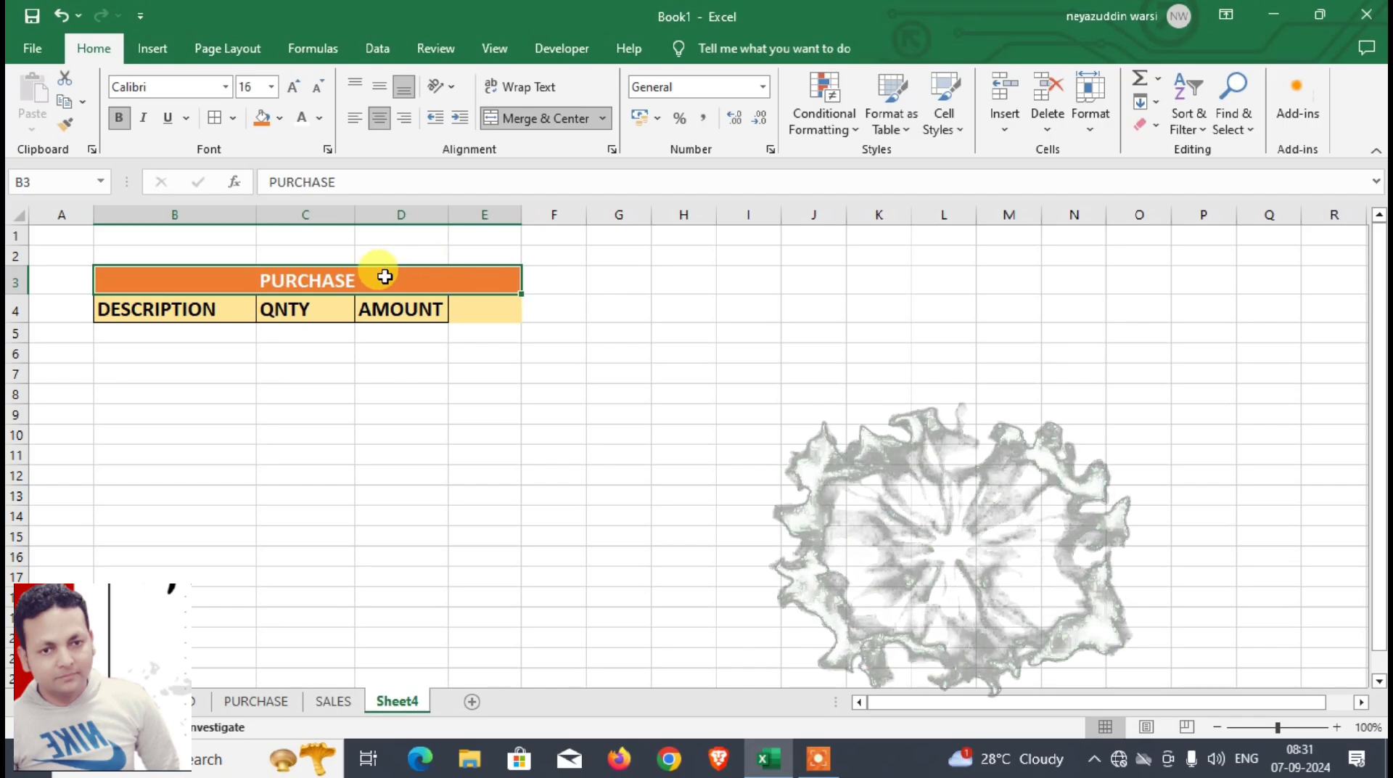
click(488, 118)
click(419, 282)
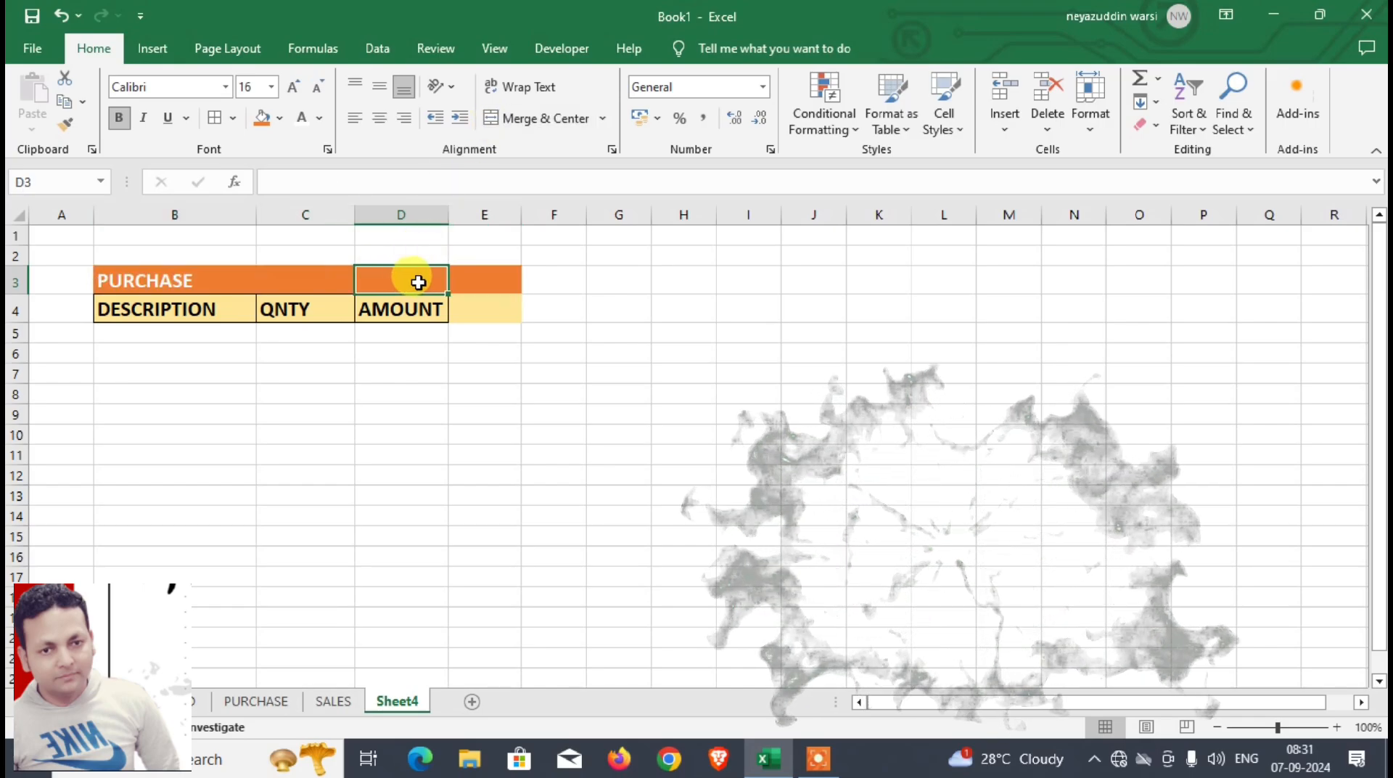
drag(367, 280, 156, 280)
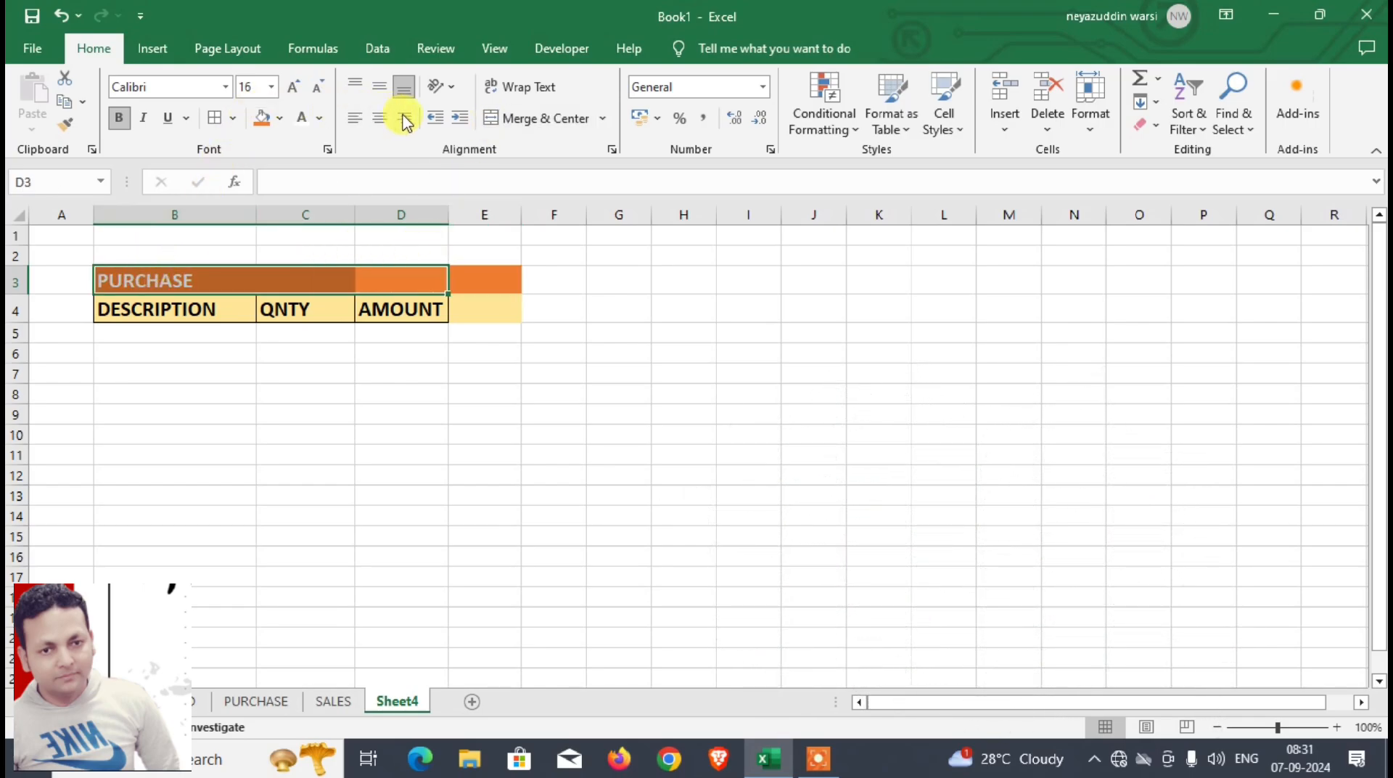
click(498, 118)
Step: Clear the formatting of the leftover colored cells E3:E4
click(473, 365)
drag(485, 280, 488, 321)
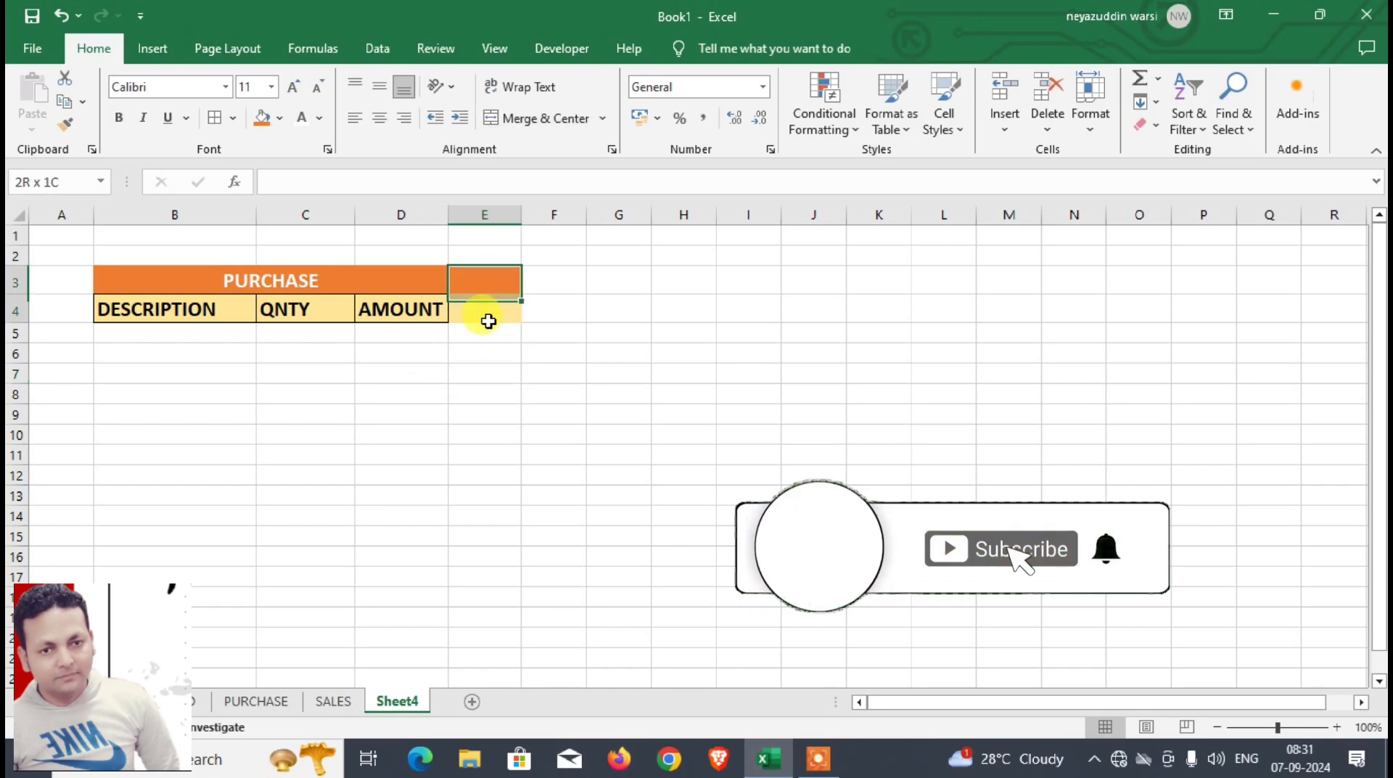
click(1148, 125)
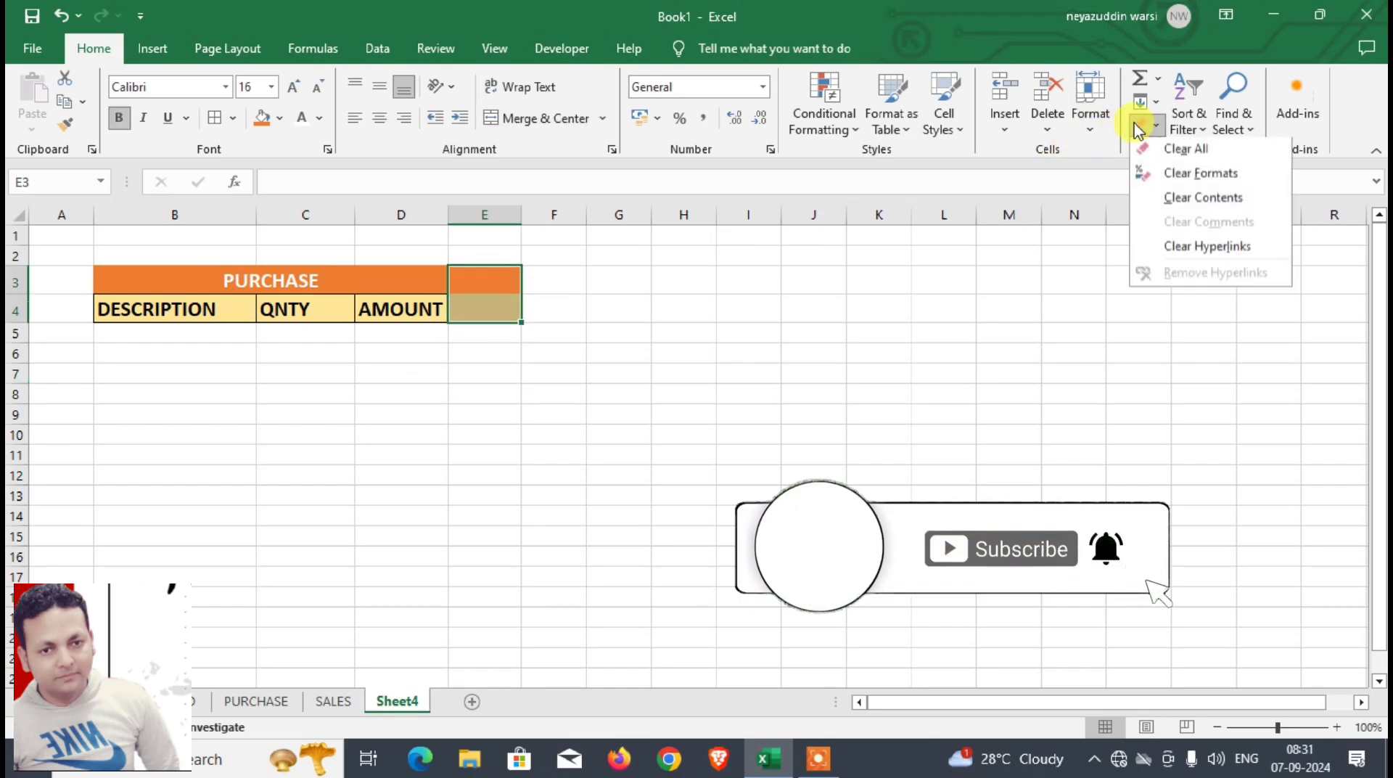
click(1166, 177)
click(473, 414)
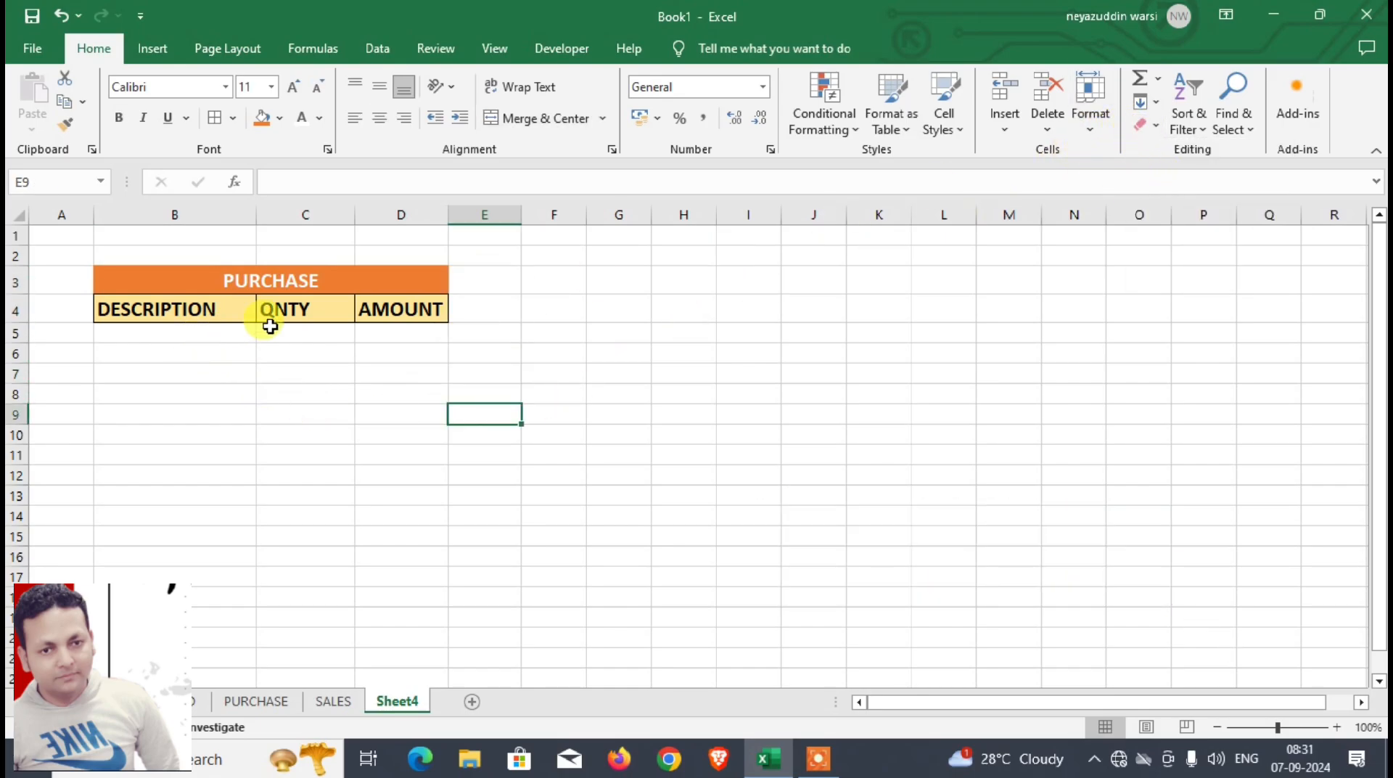
Step: Widen the AMOUNT column and add borders to the empty row B5:D5 under the headings
drag(449, 214, 489, 215)
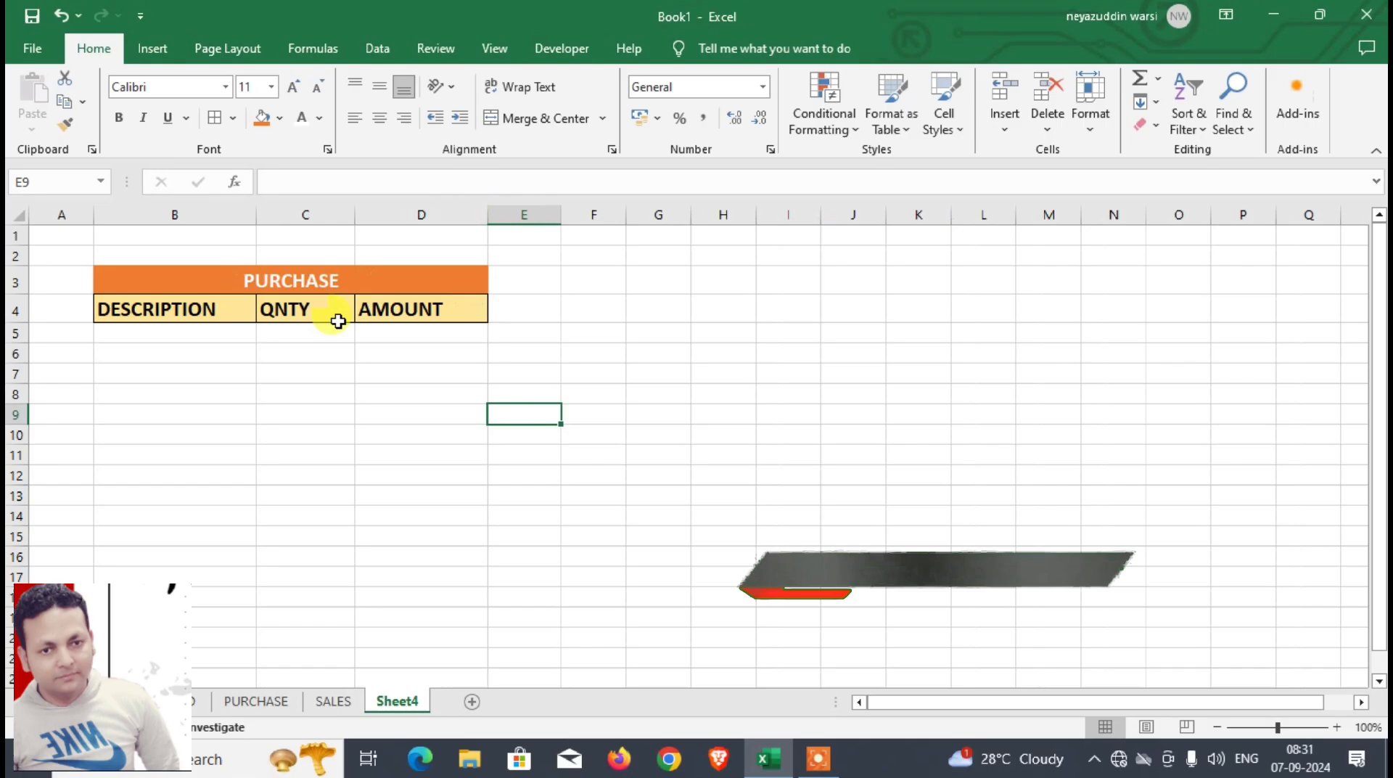
click(268, 284)
drag(224, 332, 436, 332)
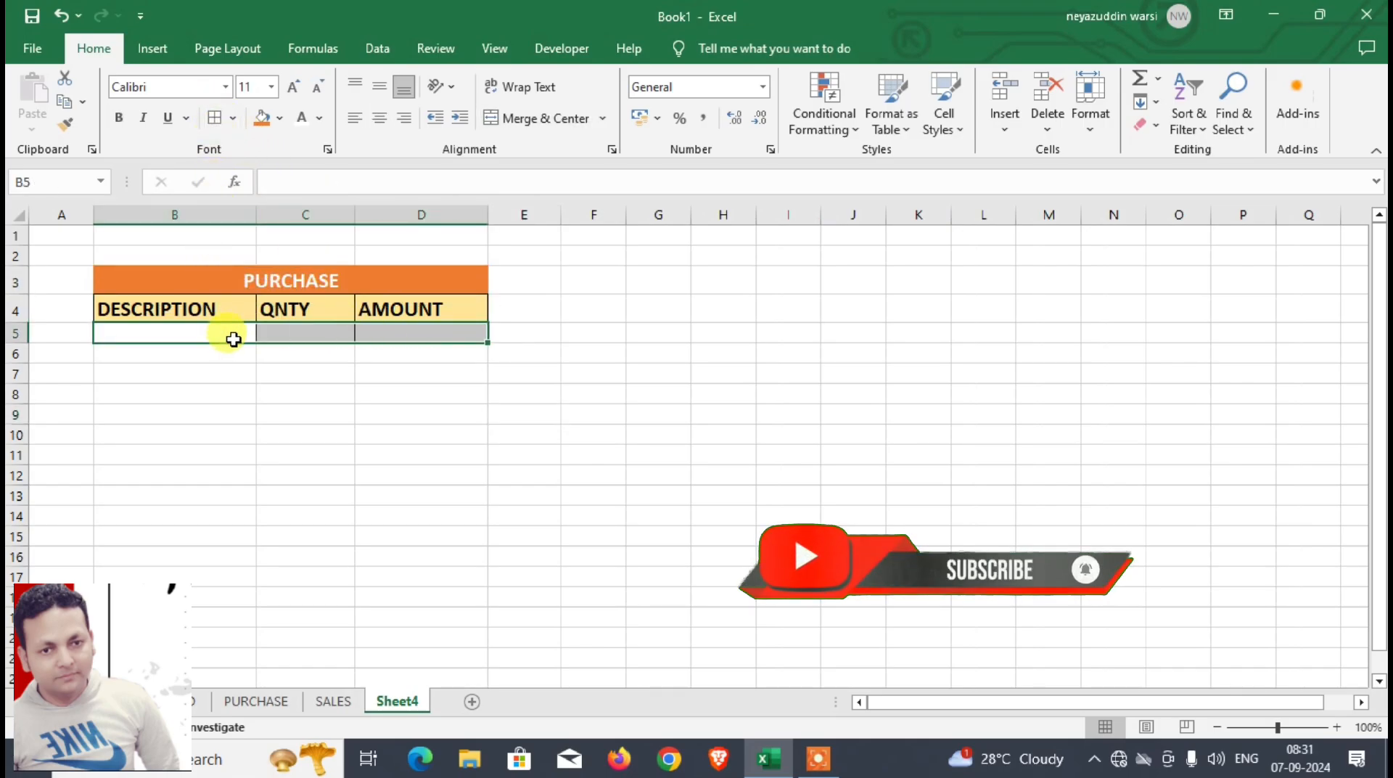
Step: Copy the PURCHASE table in B3:D5 to the range starting at B8
drag(246, 282, 304, 431)
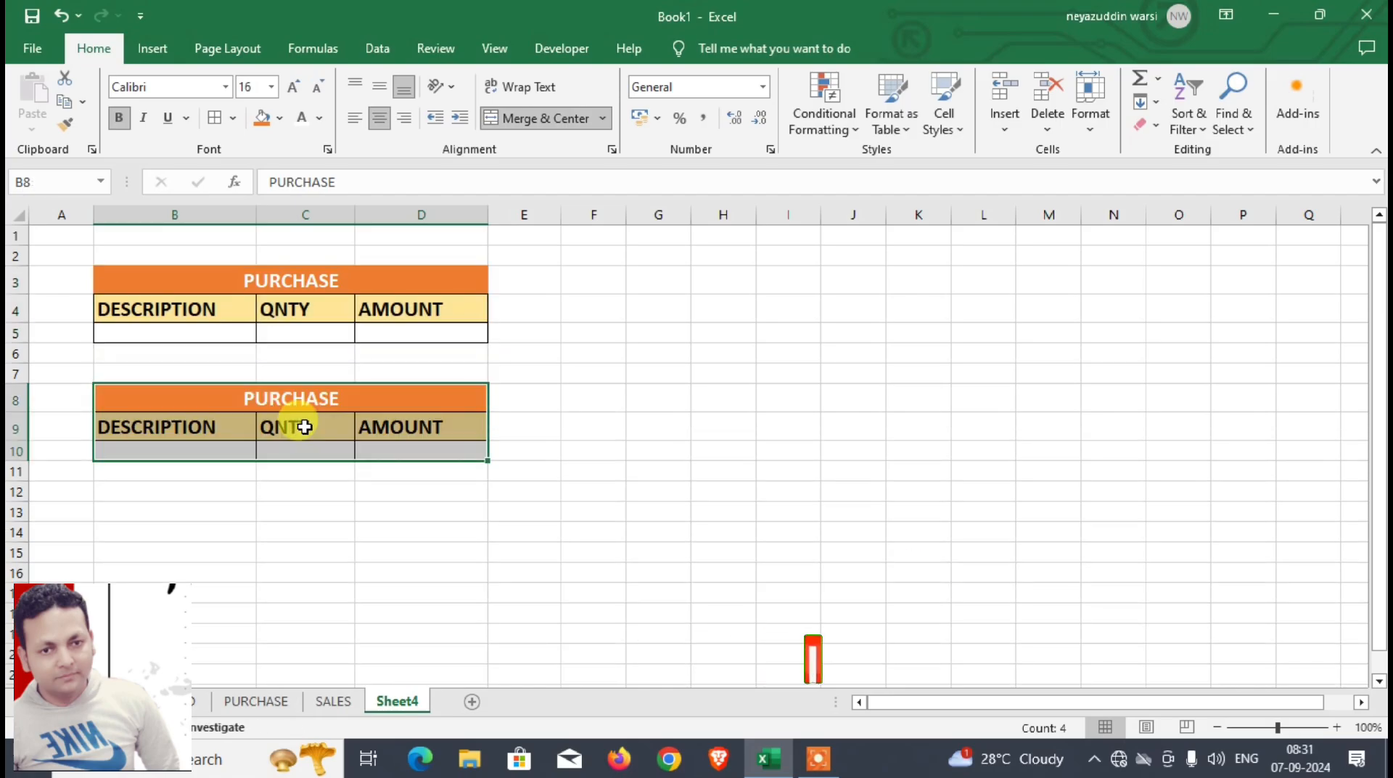
Step: Retitle the copied table in B8 as SALES and fill its title cell with dark green
click(290, 400)
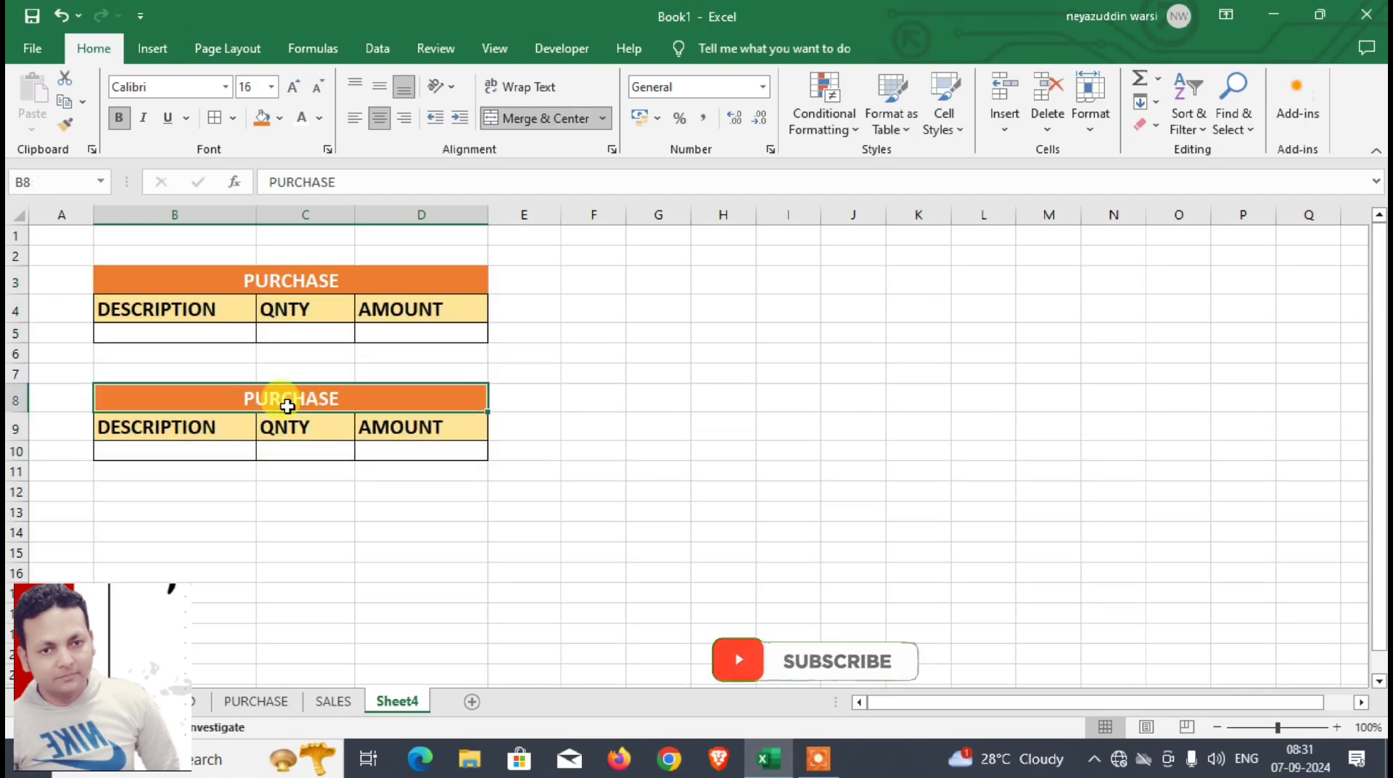
text(SA)
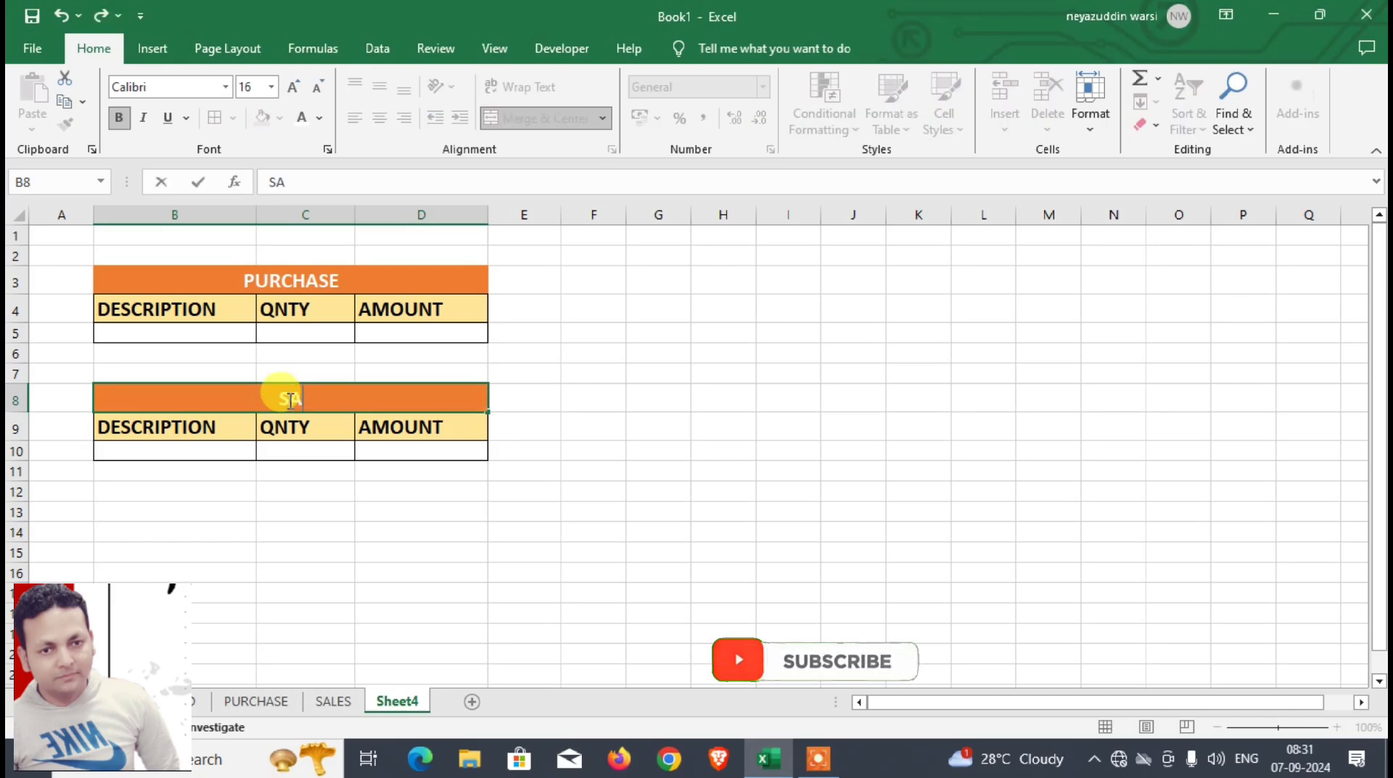
text(LES)
key(Return)
click(286, 399)
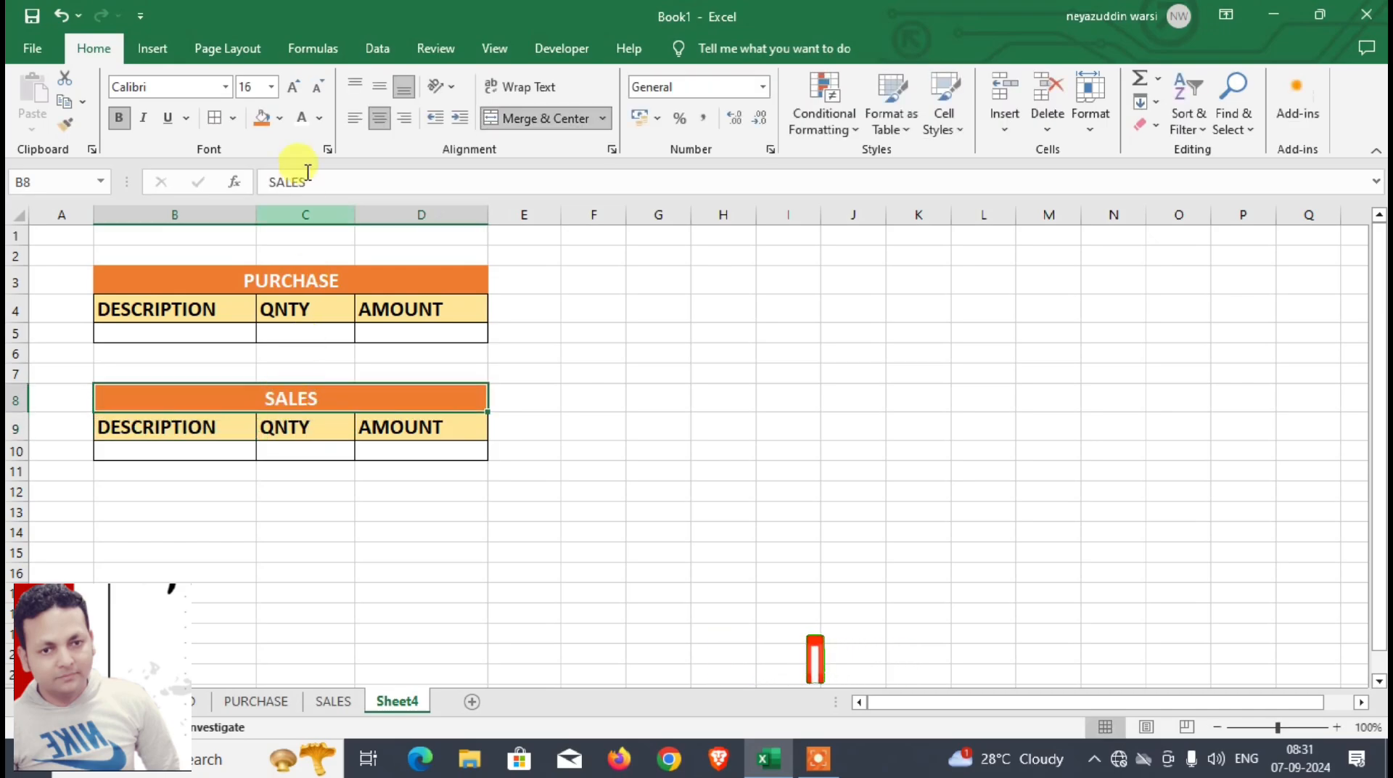
click(280, 119)
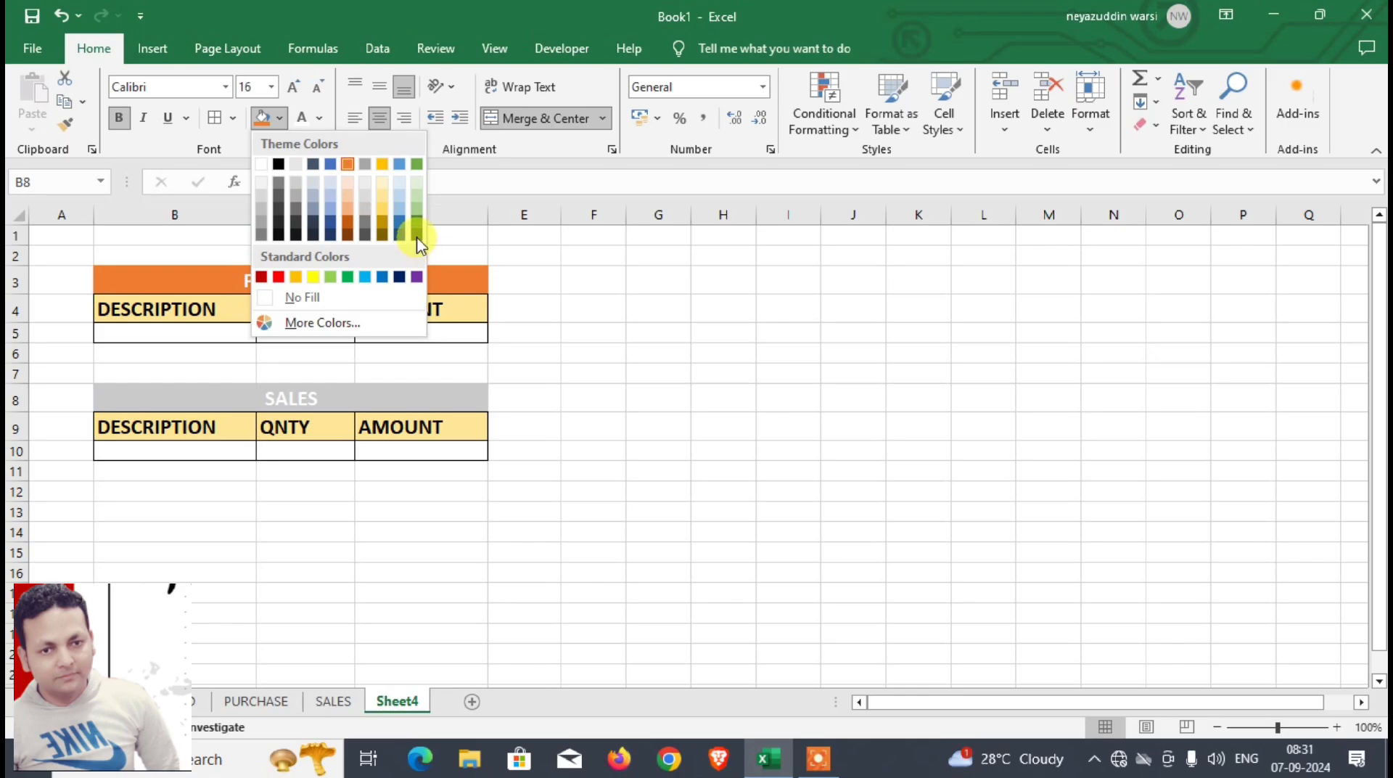
click(418, 245)
click(283, 467)
Step: Copy the SALES table in B8:D10 to the range starting at B13
click(261, 400)
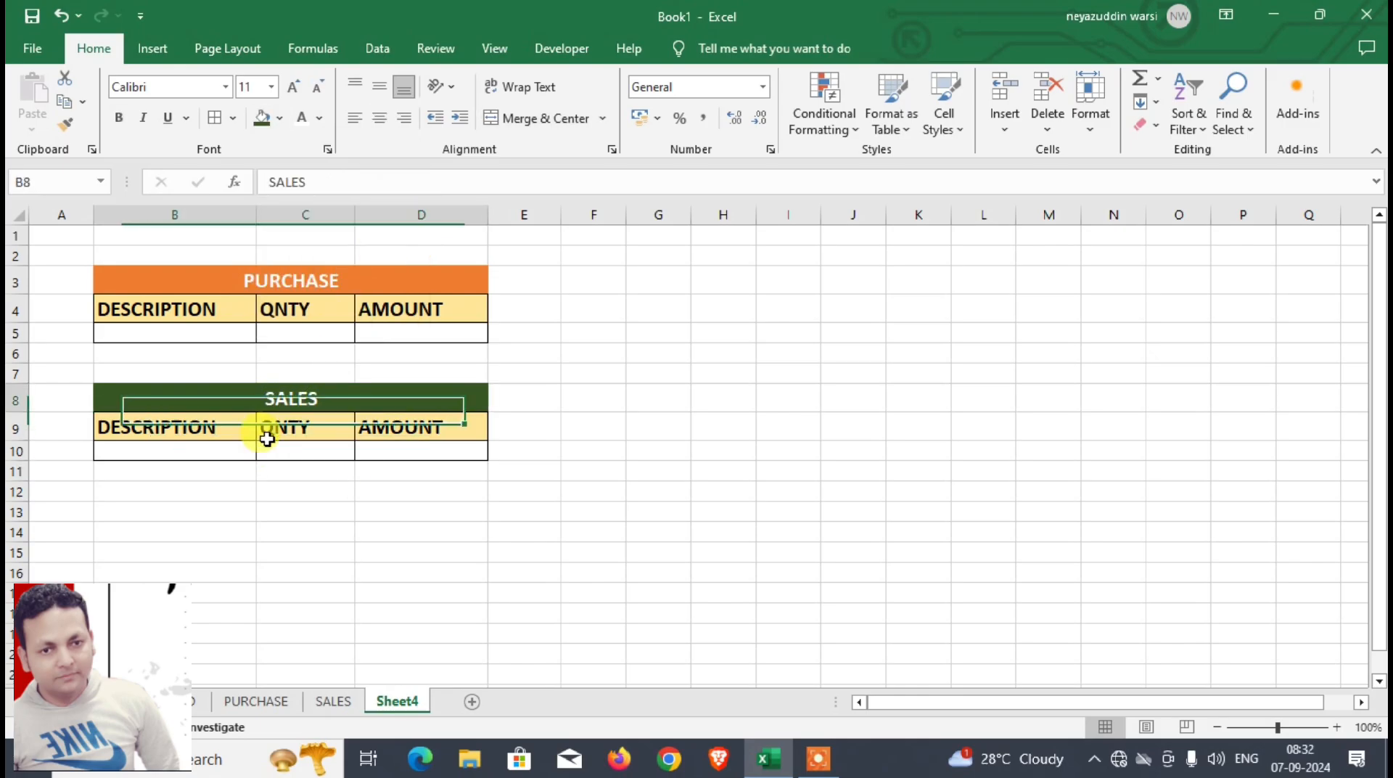
drag(267, 438, 244, 557)
click(280, 464)
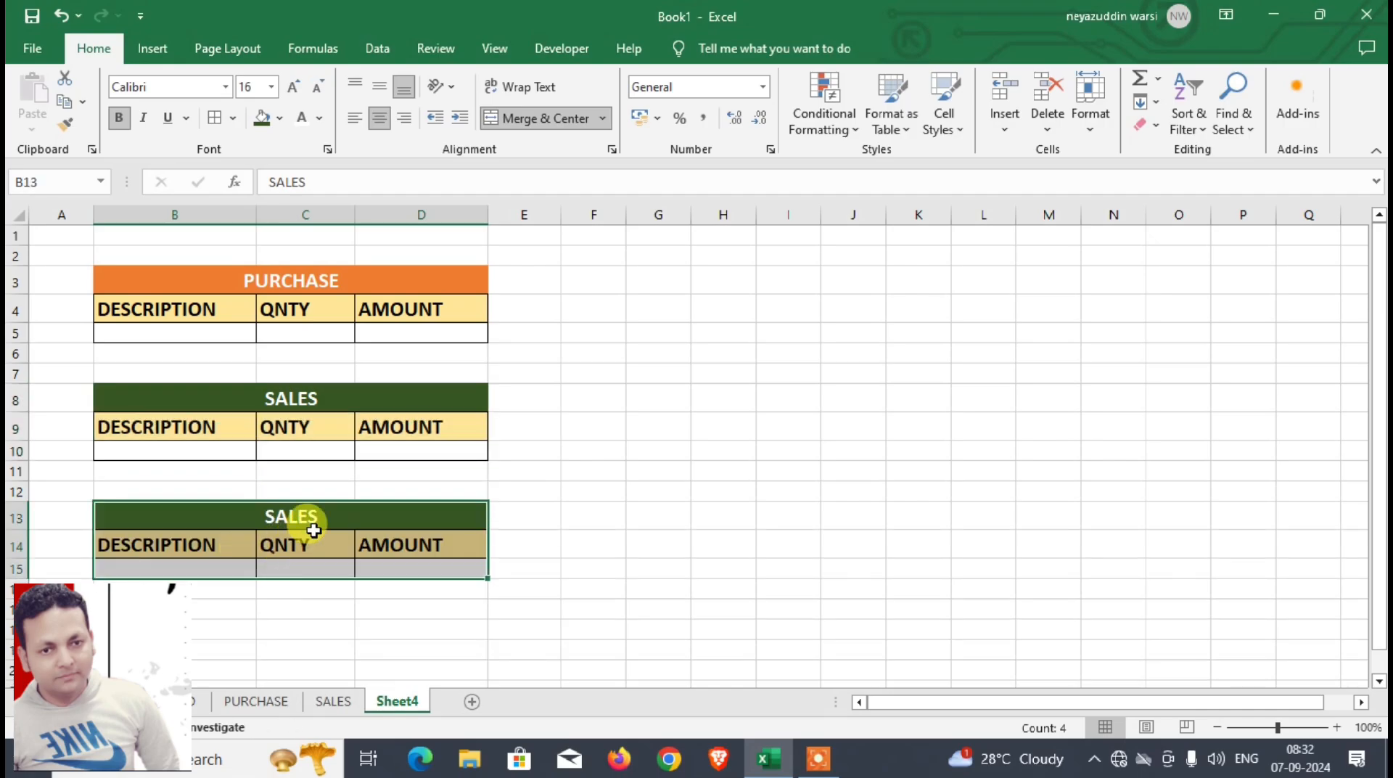
Step: Retitle the copied table in B13 as CLOSING BALANCE and fill its title cell with dark blue
click(321, 517)
text(CLOS)
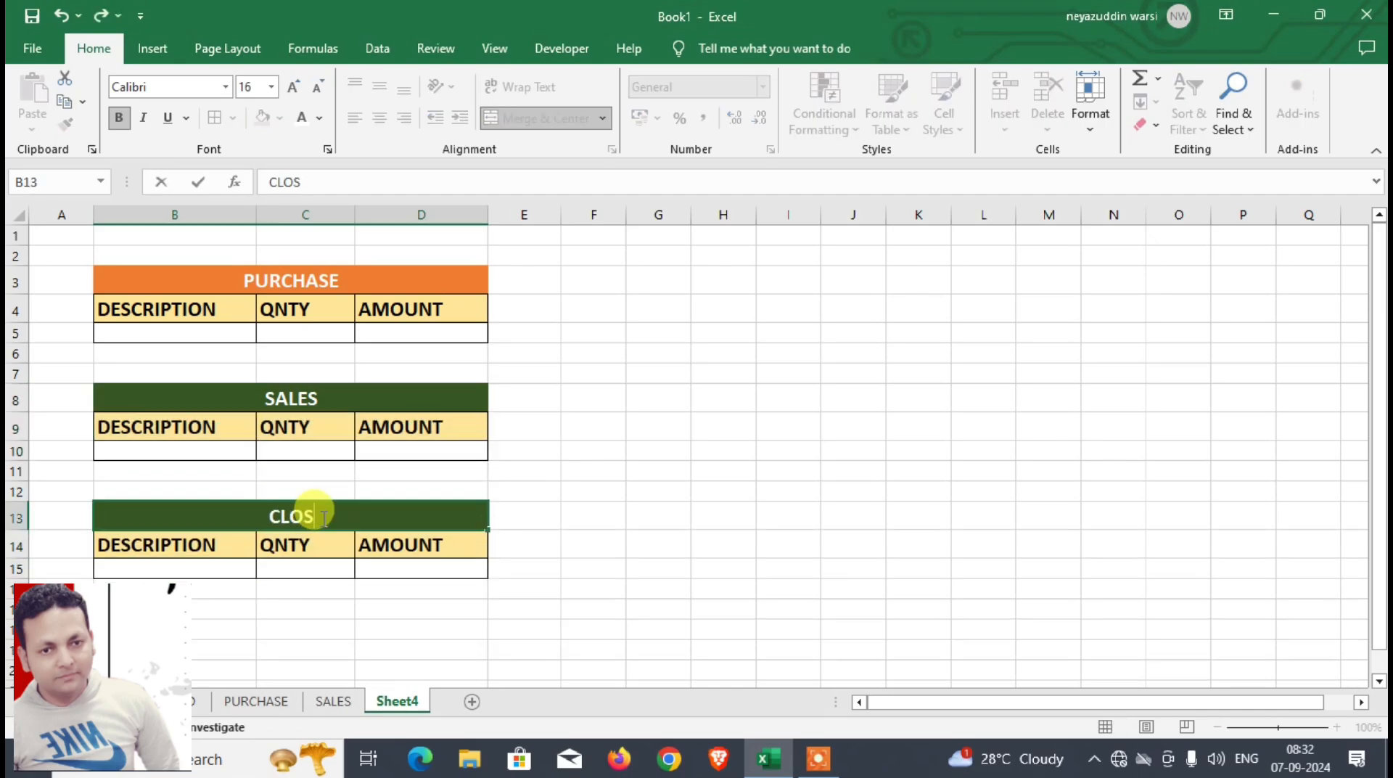
text(ING BALANCE)
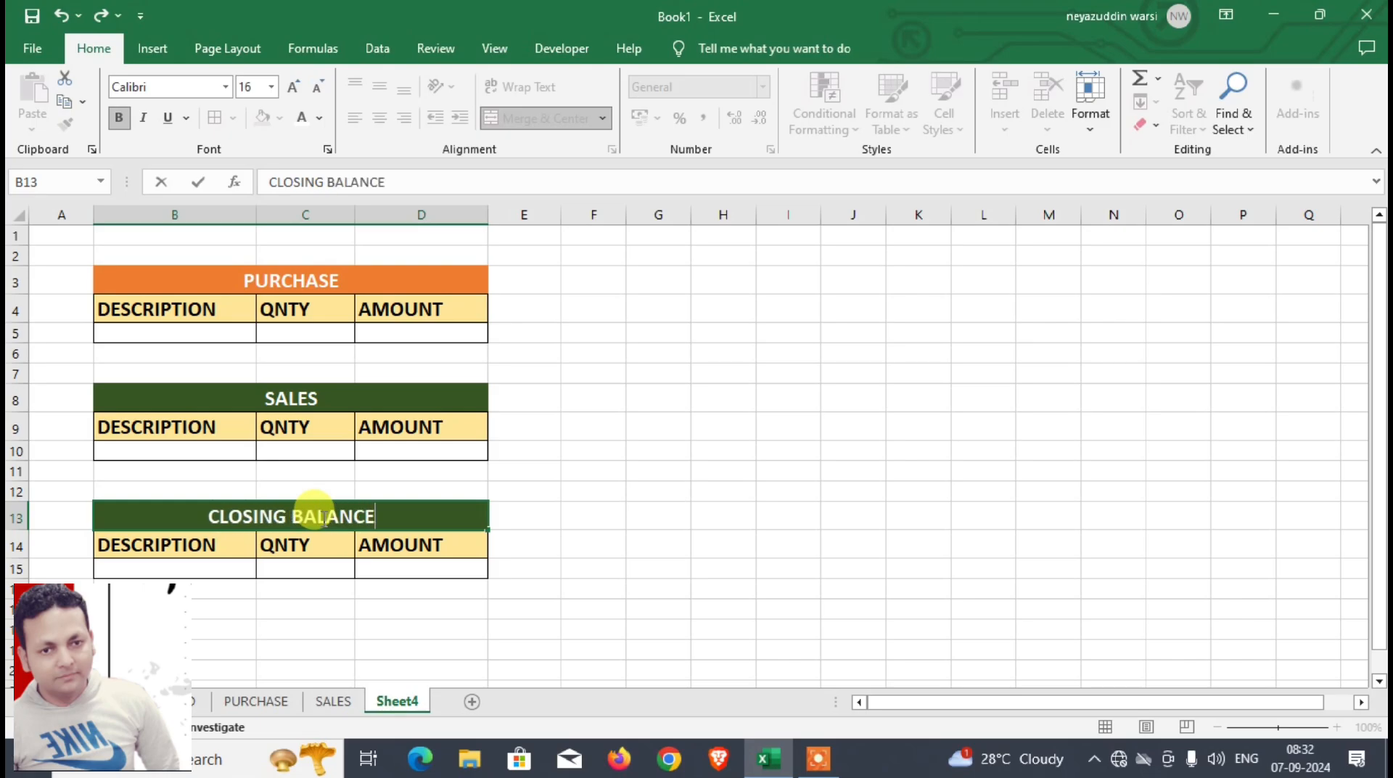
key(Return)
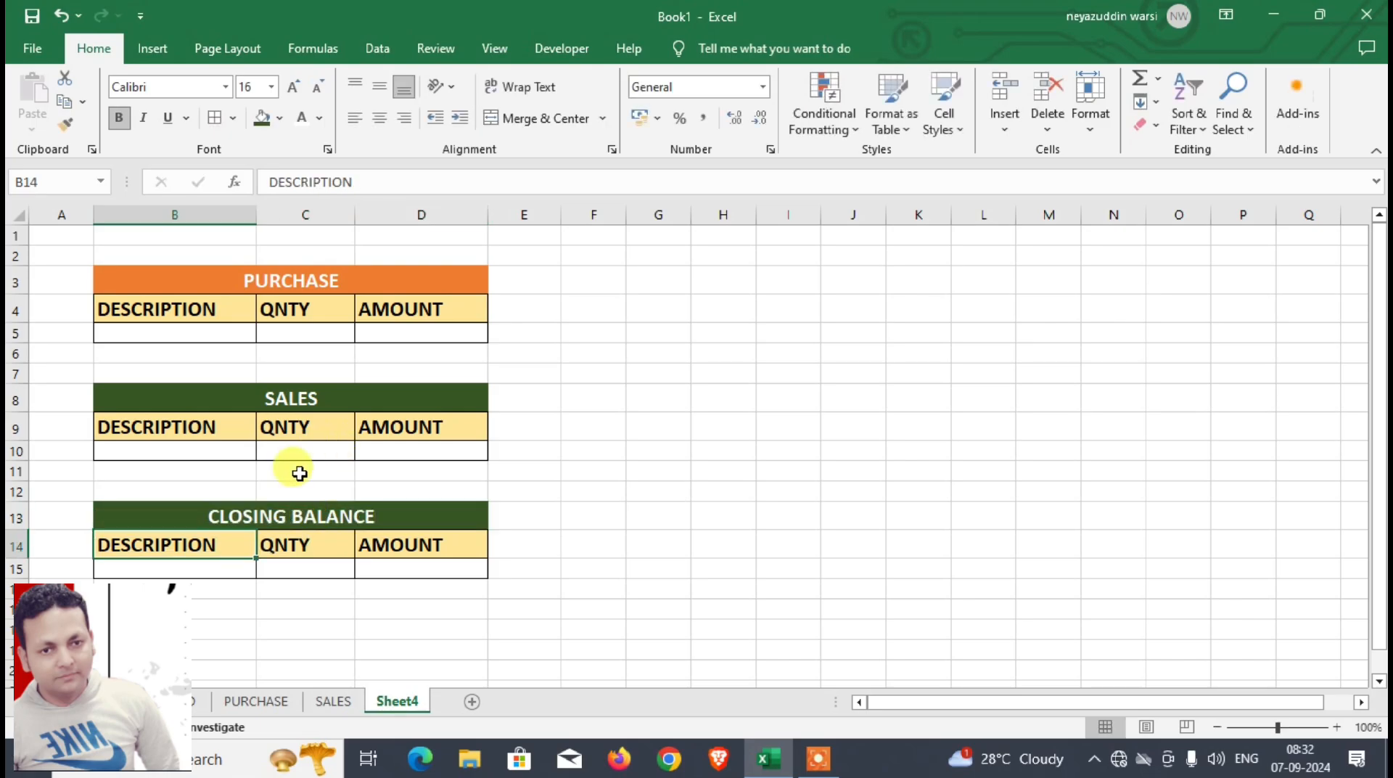
click(263, 517)
click(281, 121)
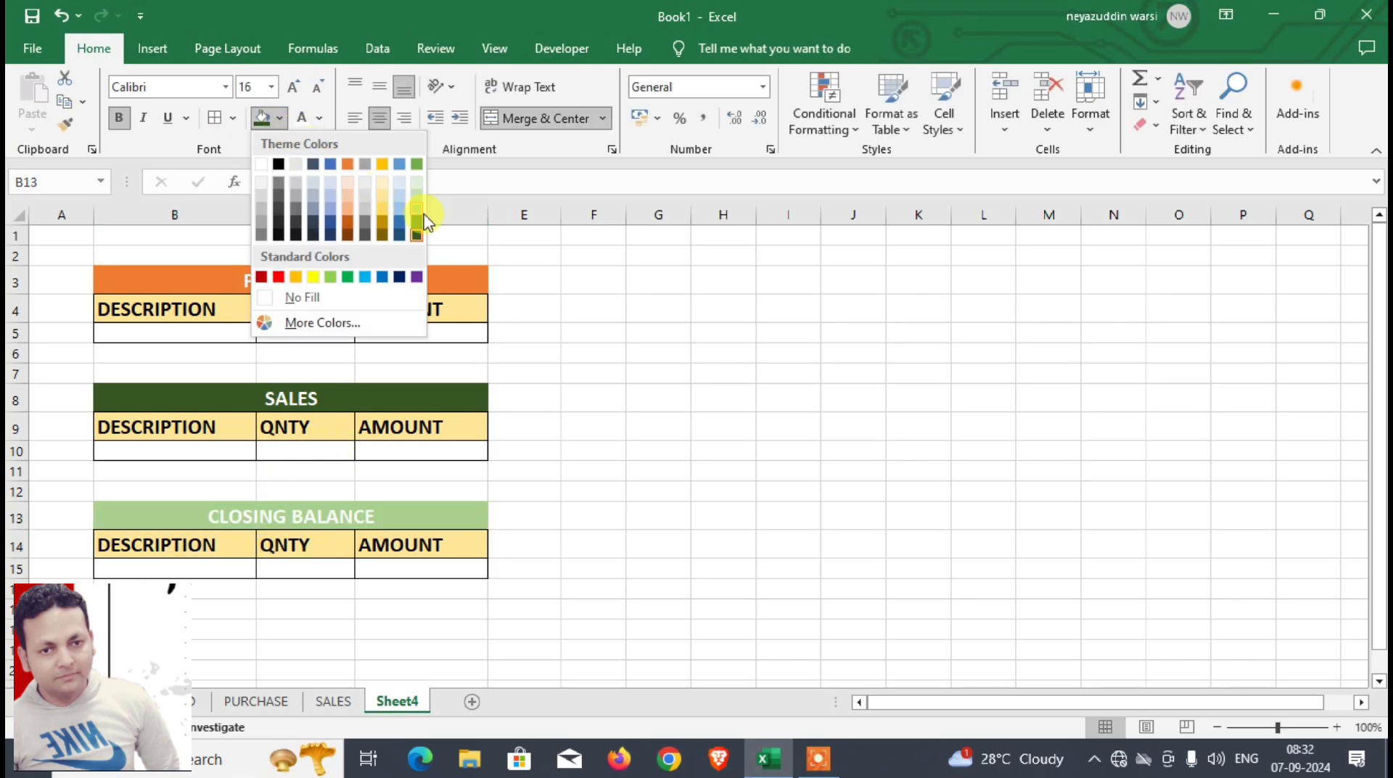
click(407, 242)
click(308, 610)
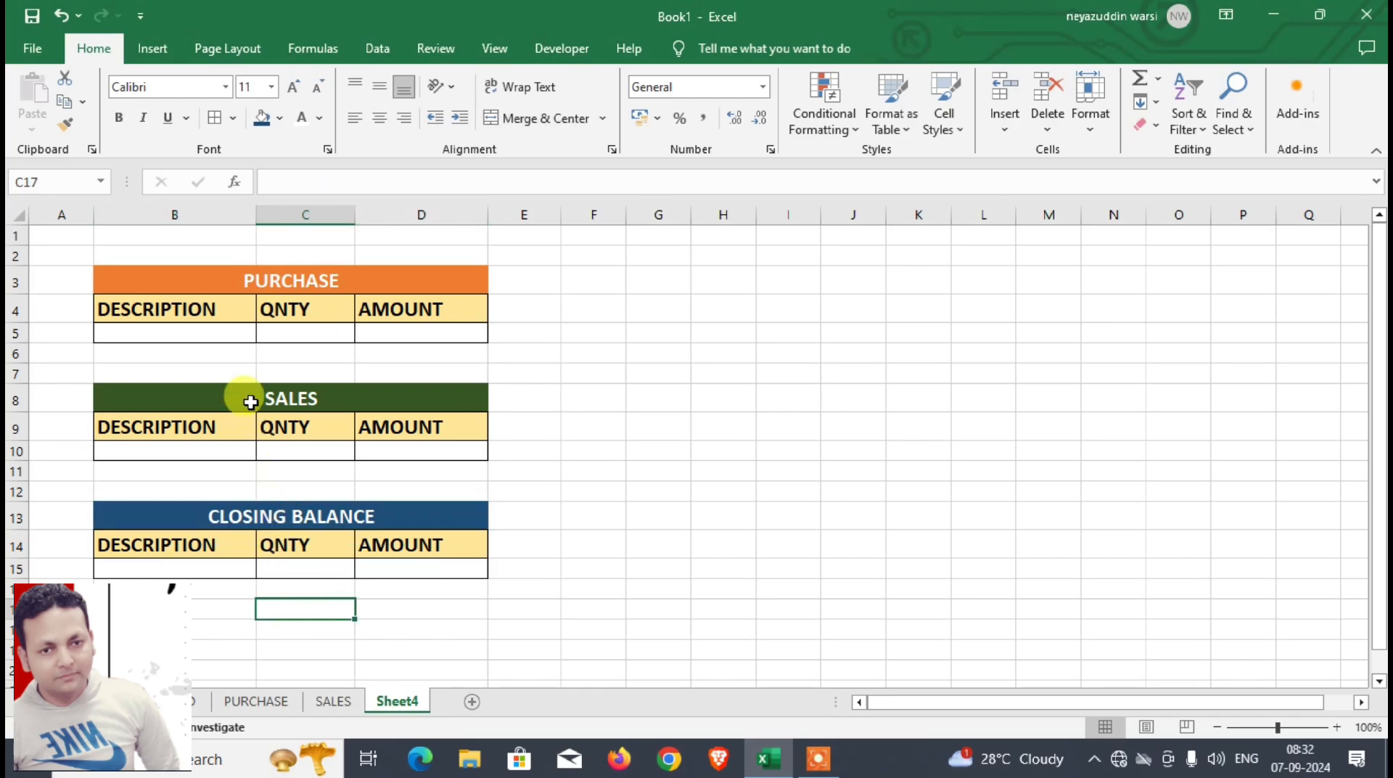
Step: Widen the QNTY and AMOUNT columns C and D slightly
click(214, 331)
click(336, 340)
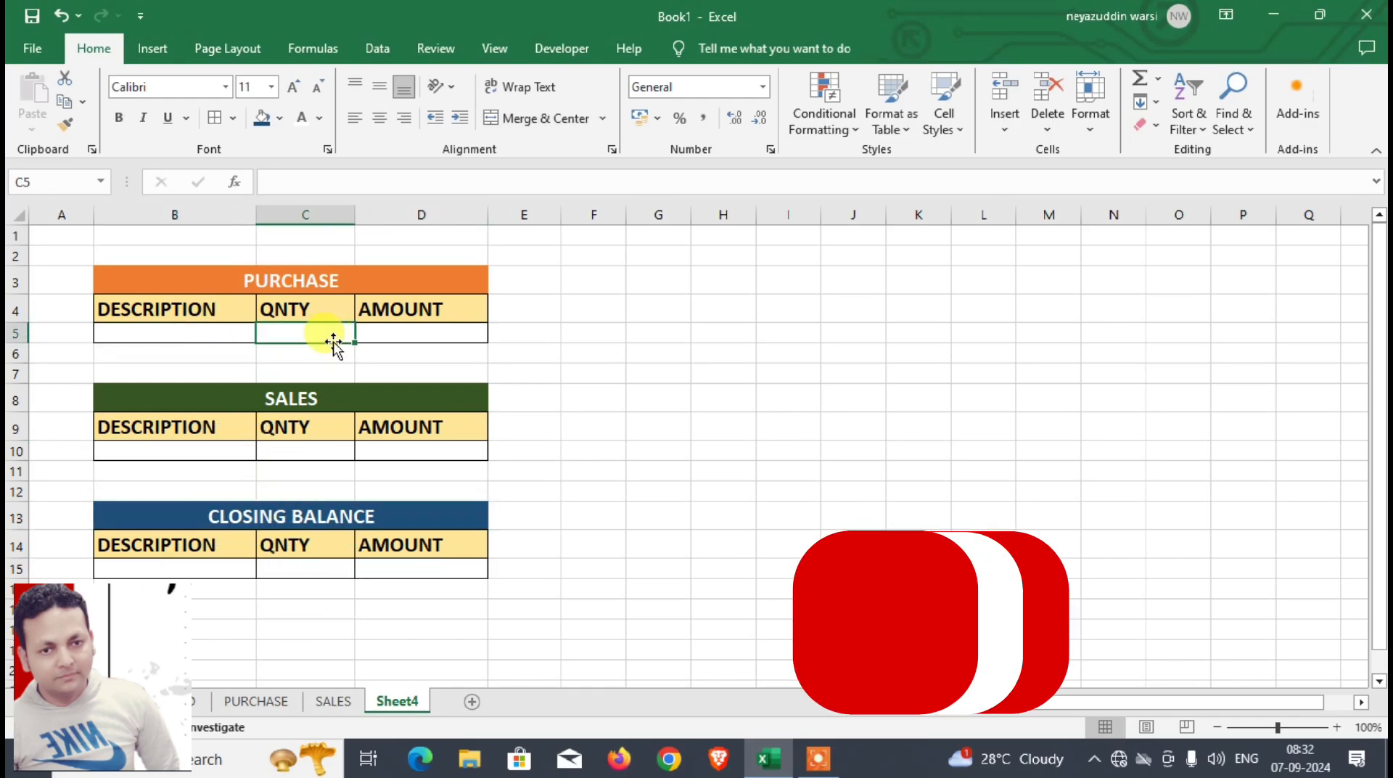
click(231, 334)
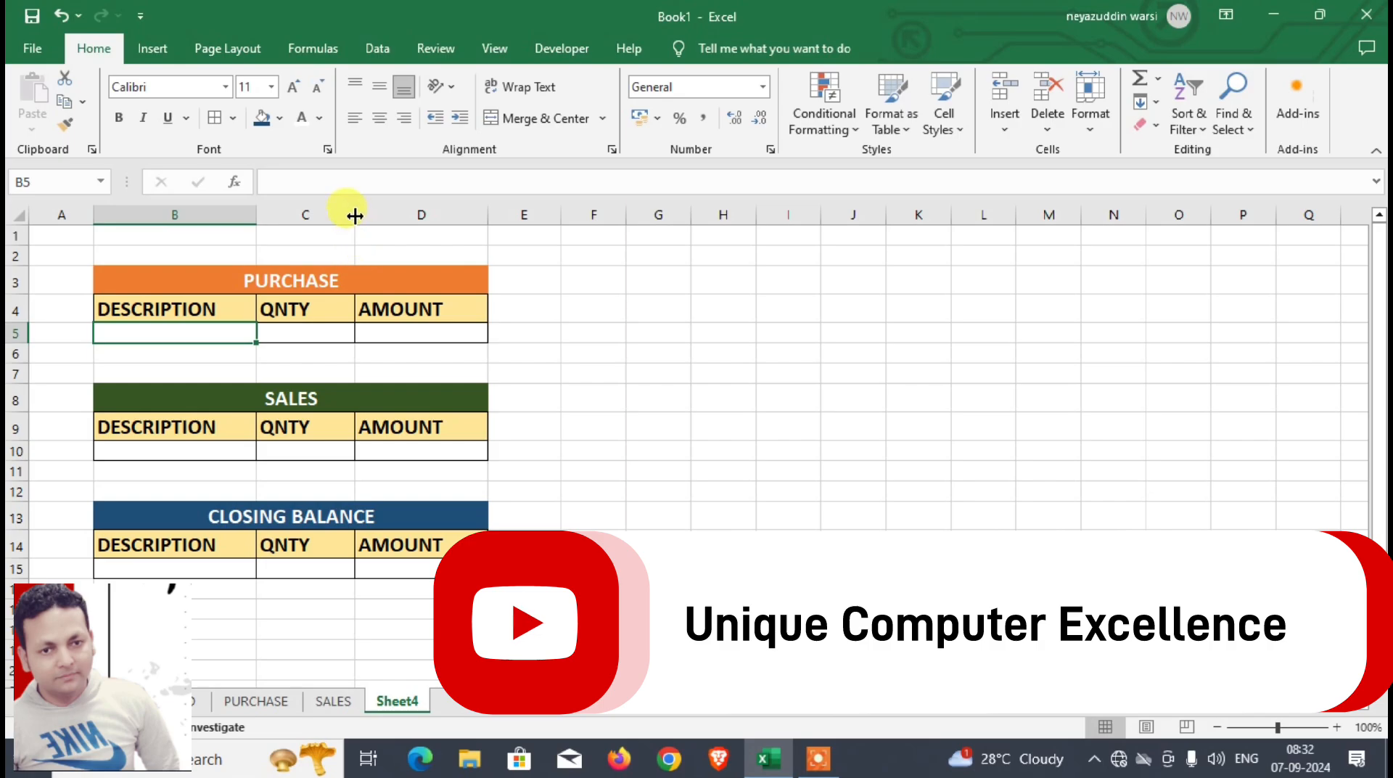
drag(355, 215, 372, 215)
drag(505, 214, 529, 214)
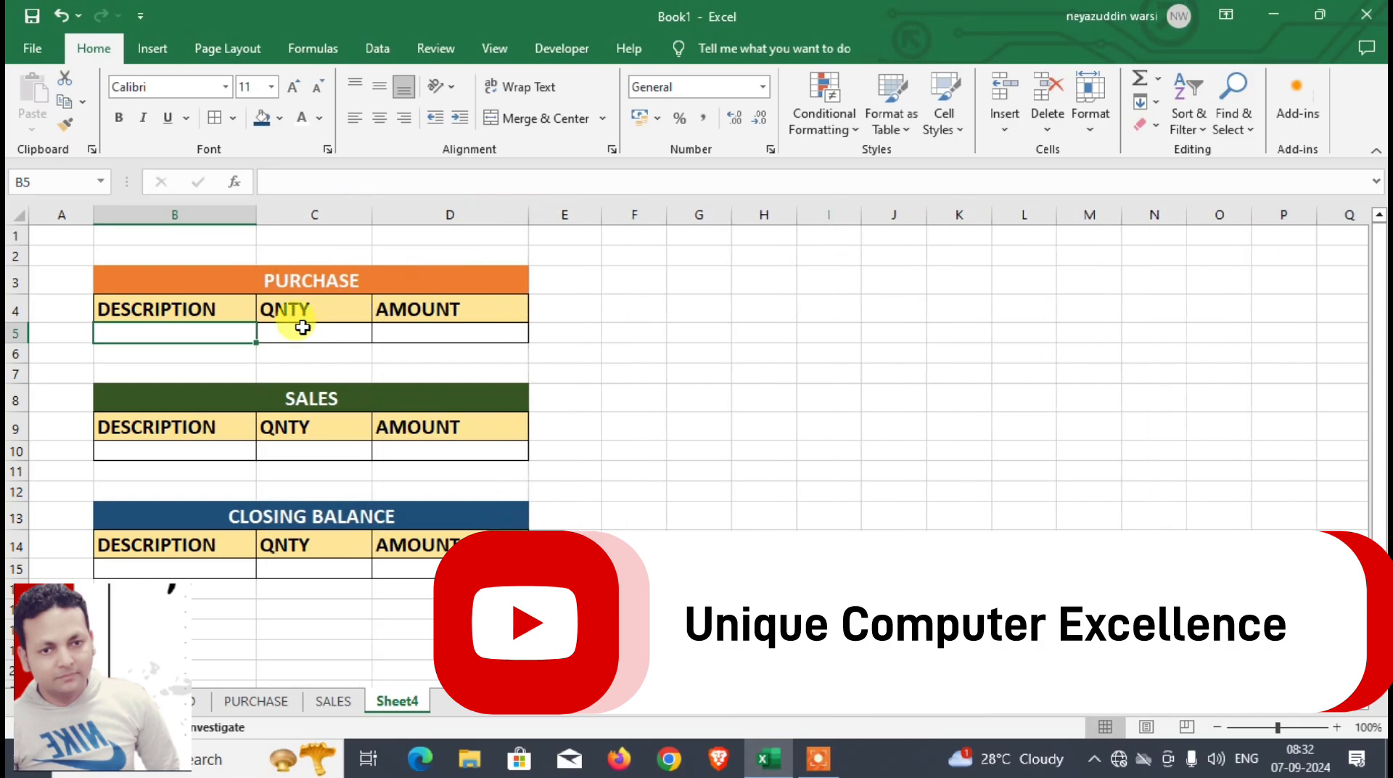
click(276, 333)
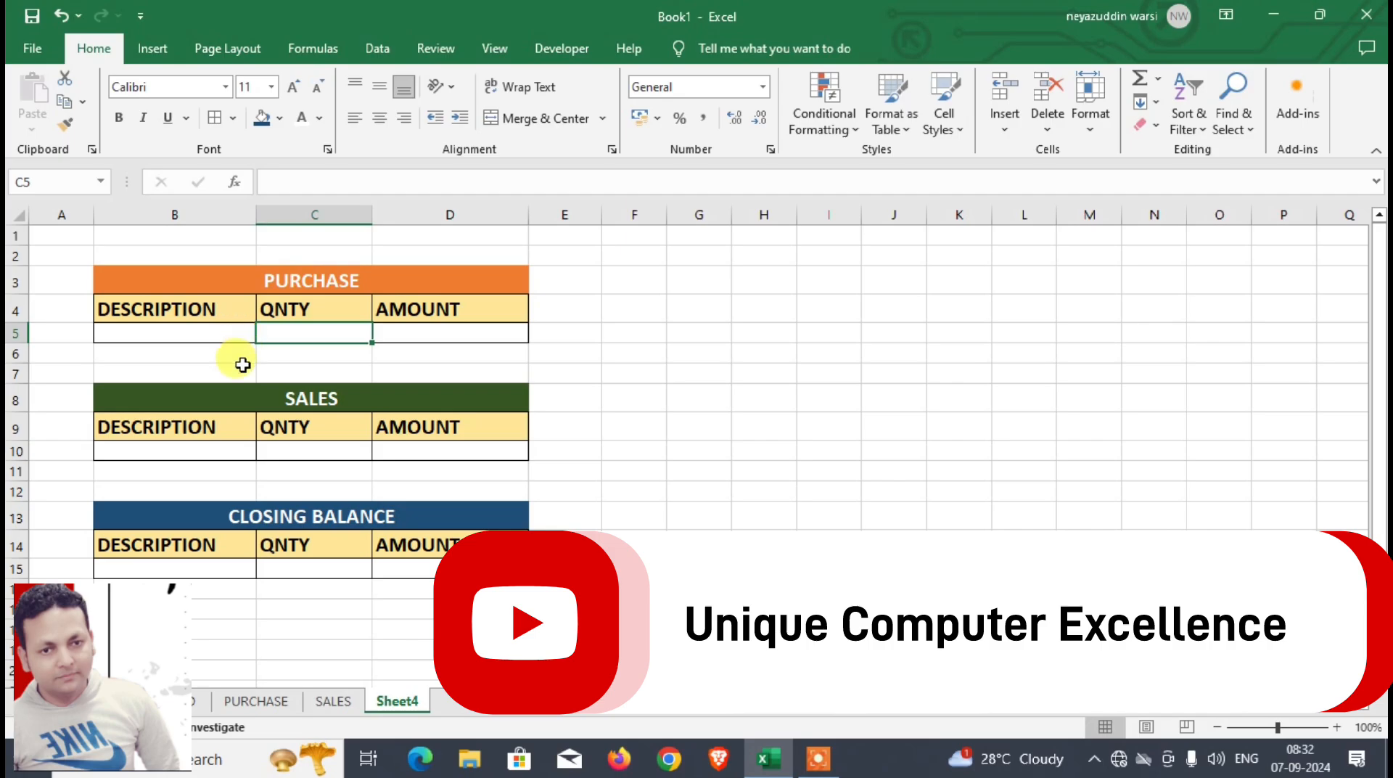
click(202, 450)
click(185, 568)
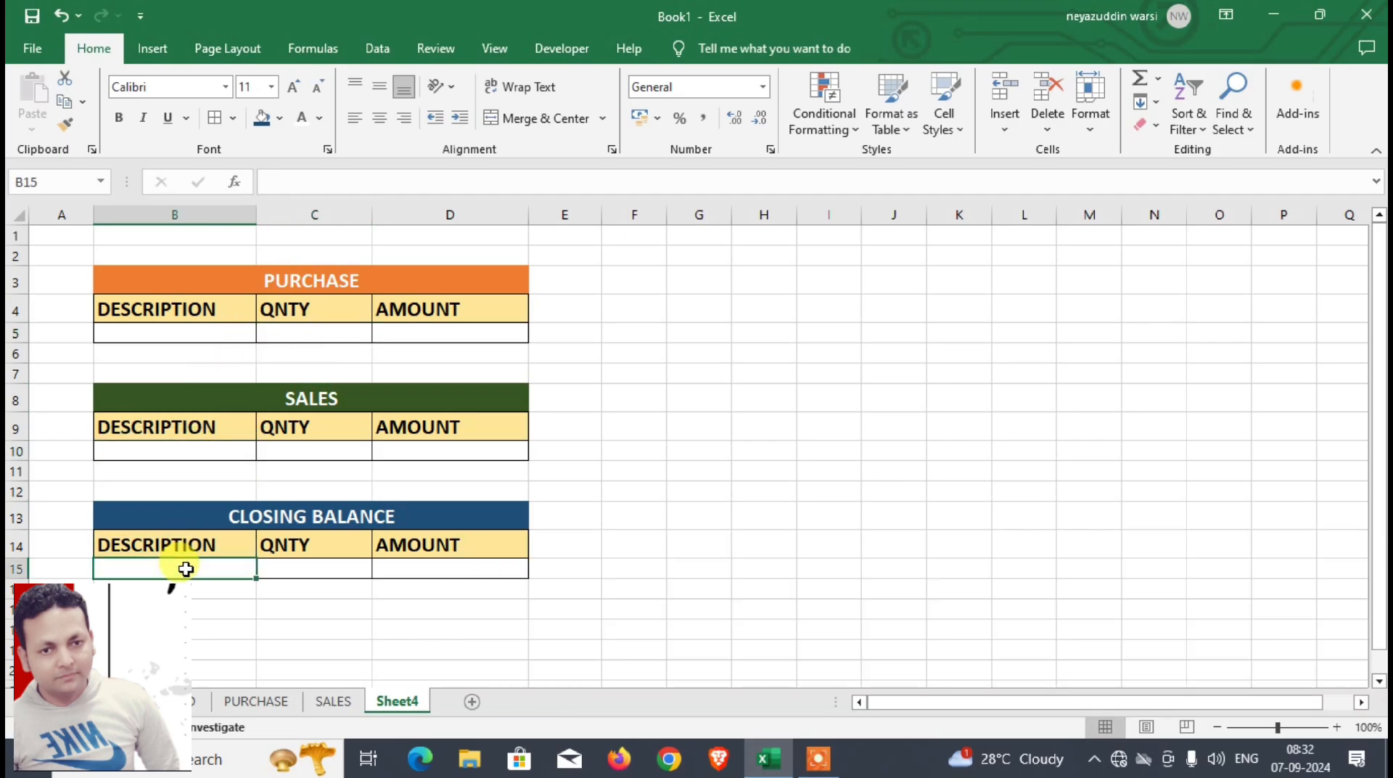
Step: Add a List data validation to the PURCHASE description cell B5, using the named item list as its source
click(219, 335)
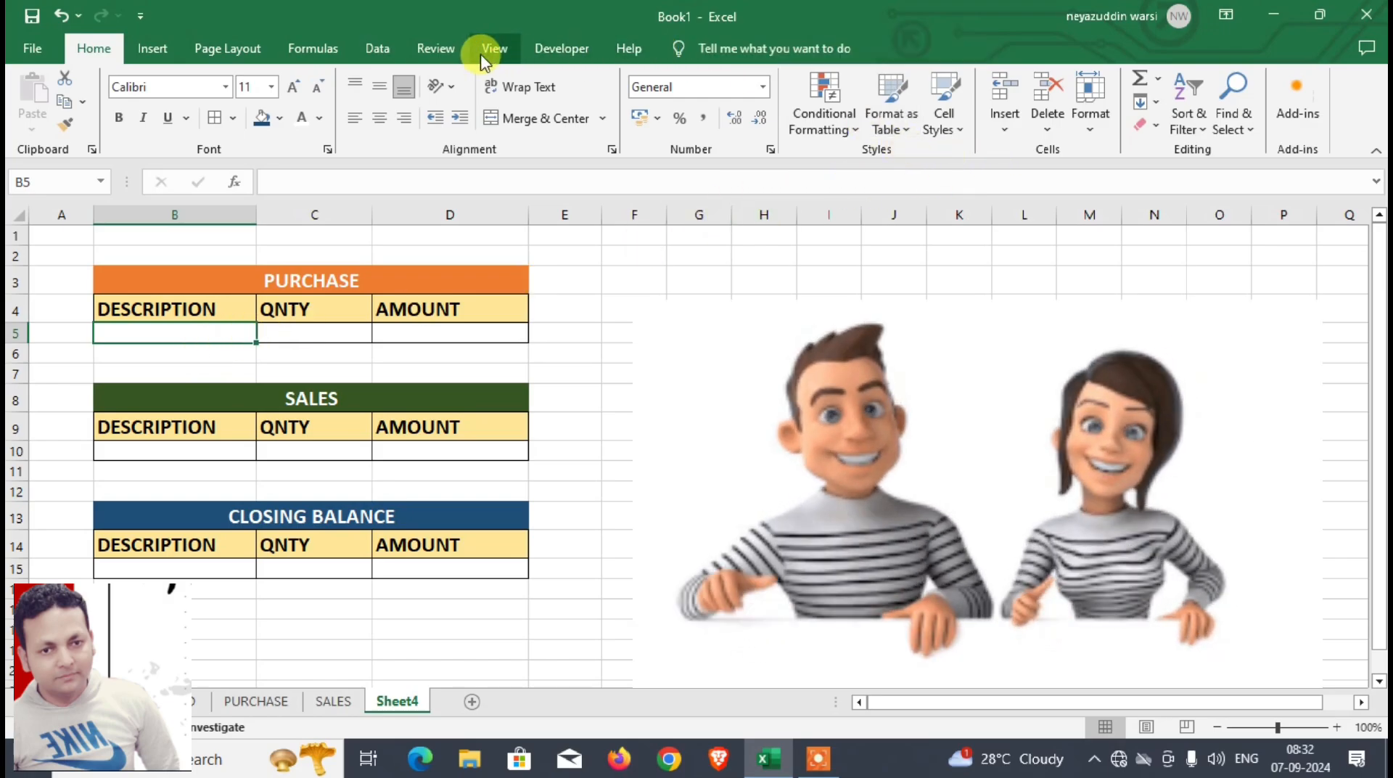
click(381, 48)
click(885, 129)
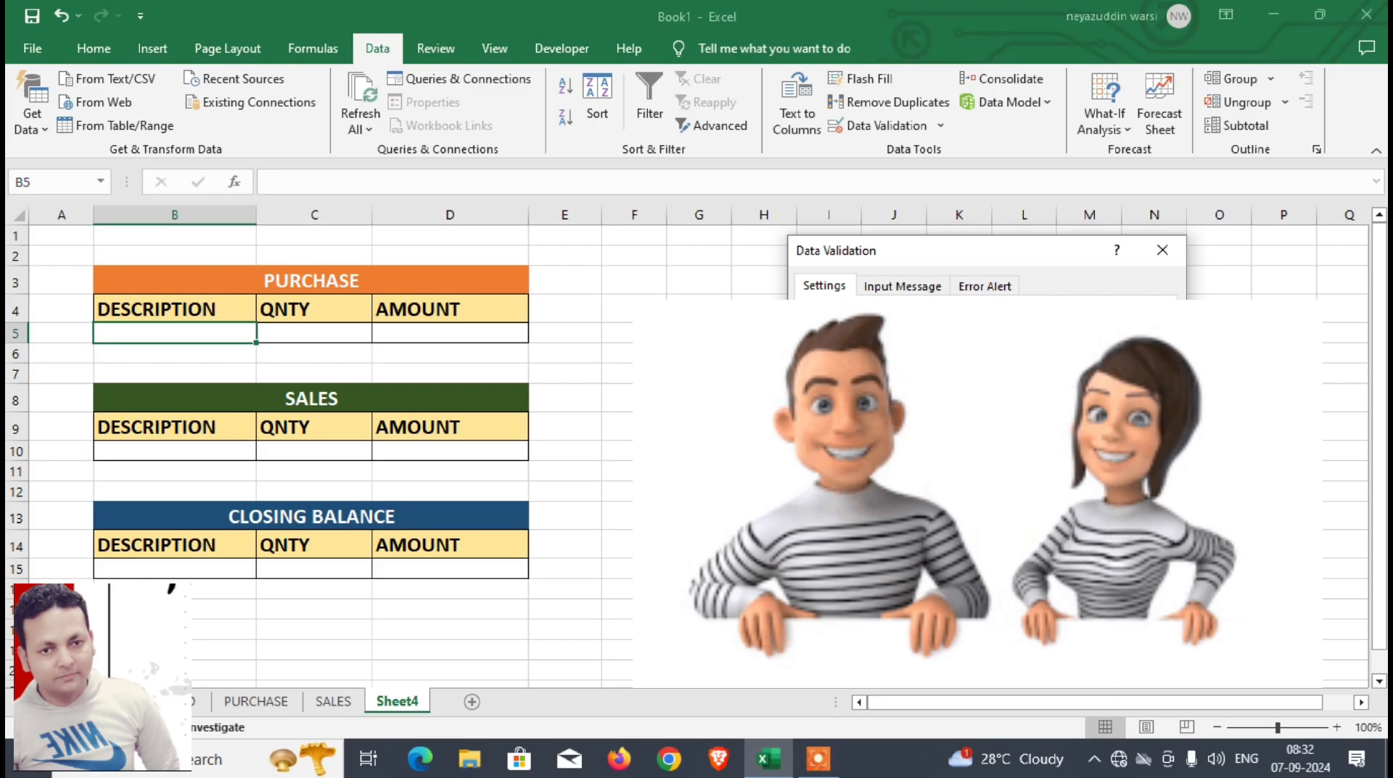
click(834, 433)
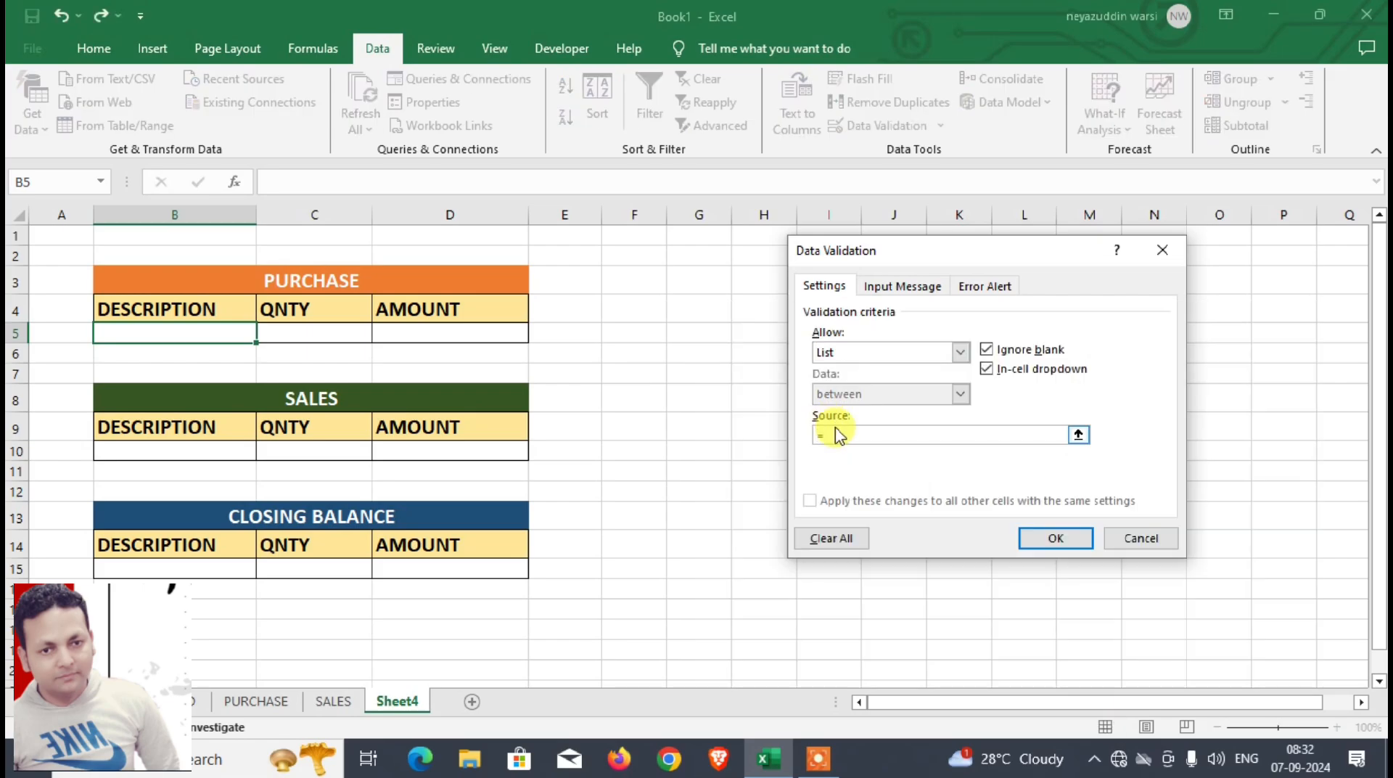
text(=ITEM)
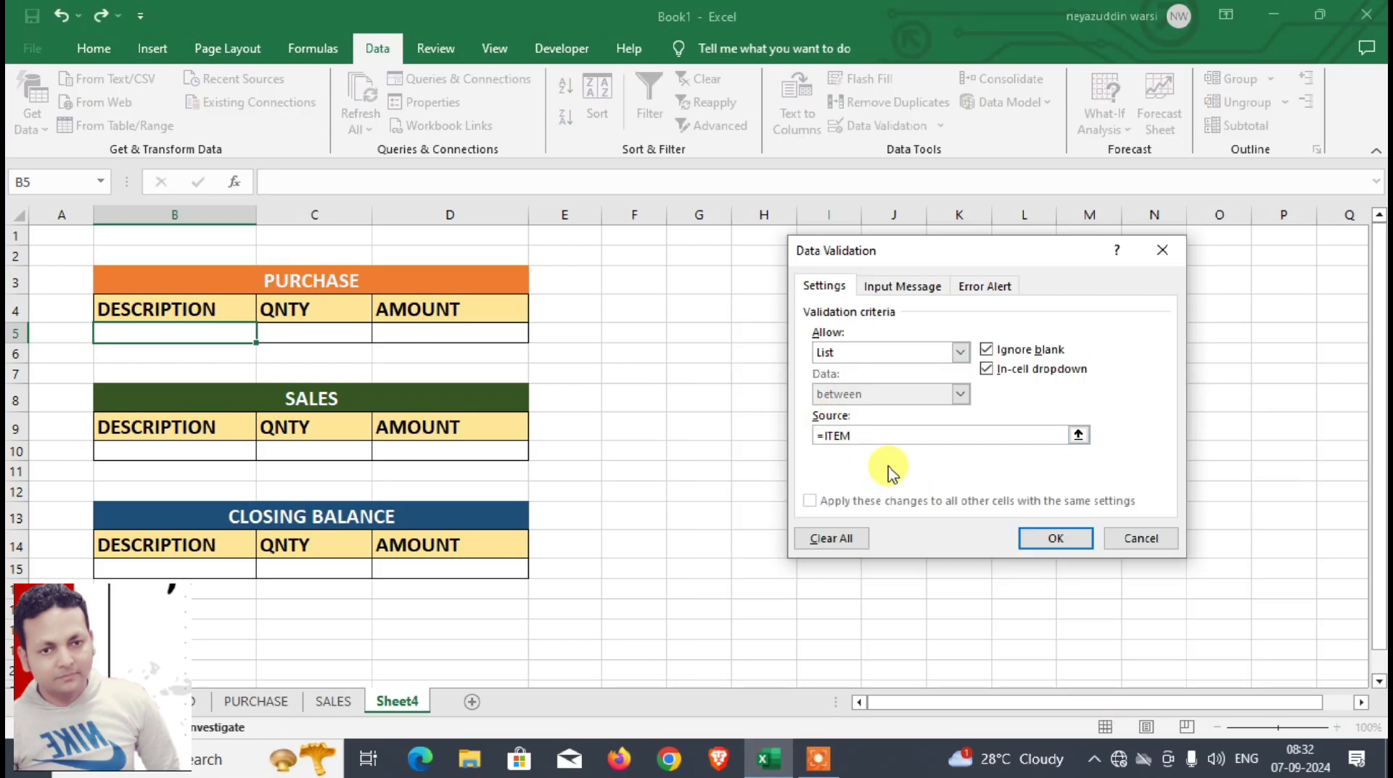
key(Return)
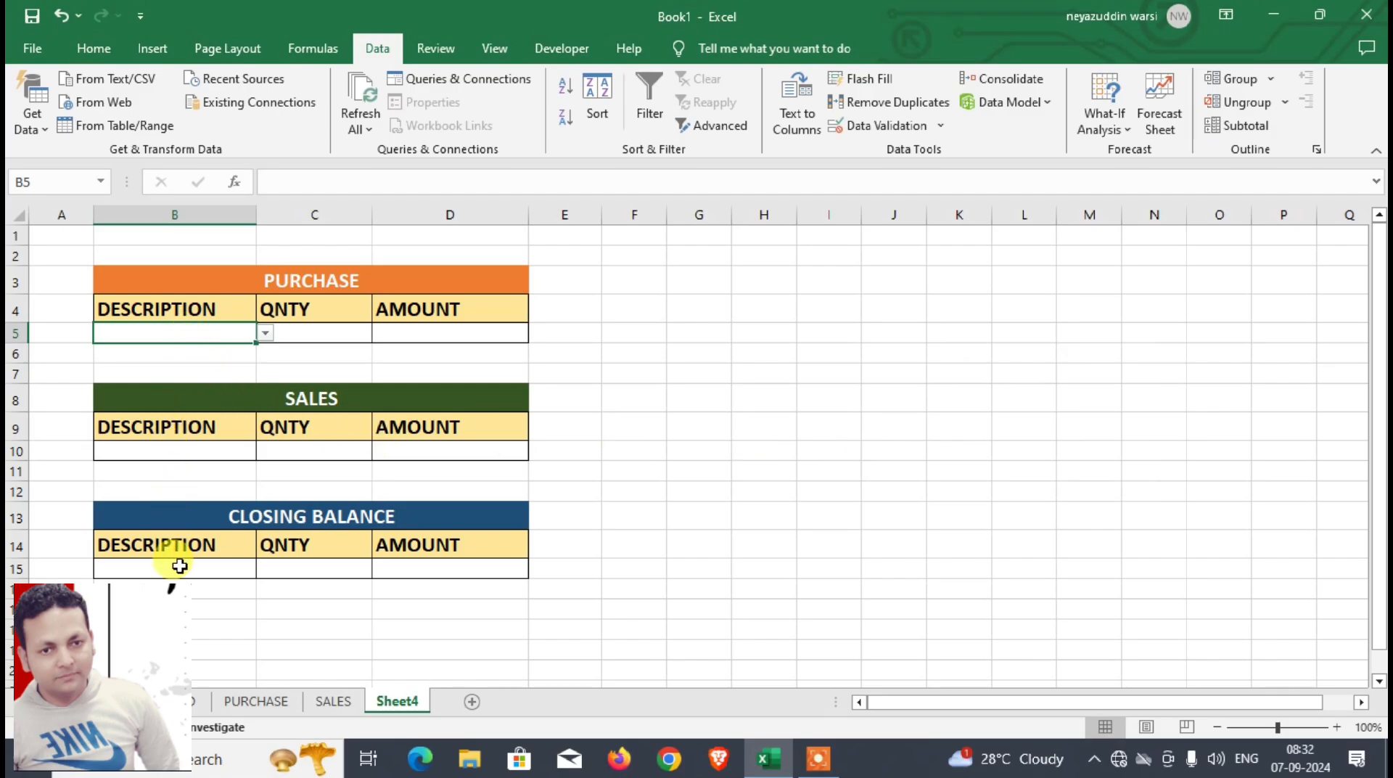
Step: Link the SALES description cell B10 and the CLOSING BALANCE description cell B15 to B5 with the formula =B5
click(198, 451)
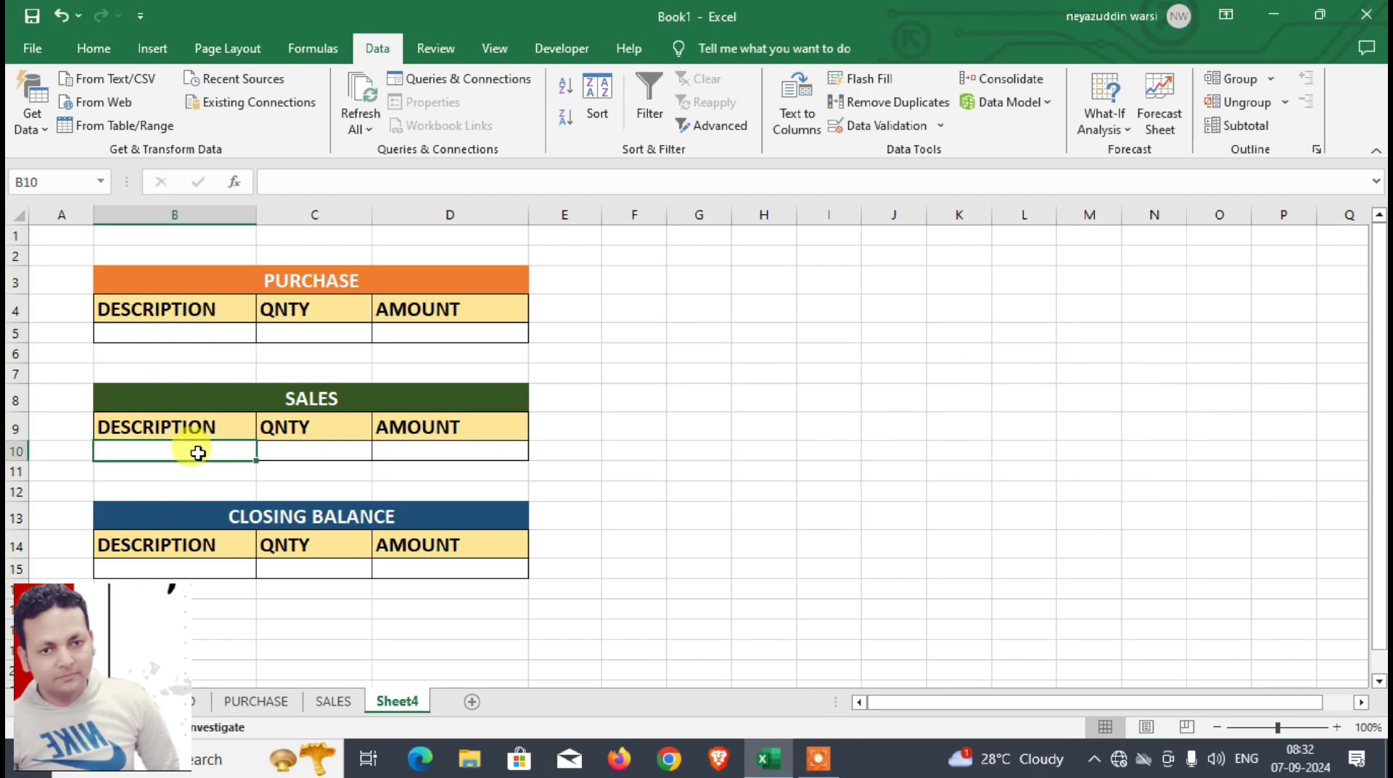
text(=)
click(153, 331)
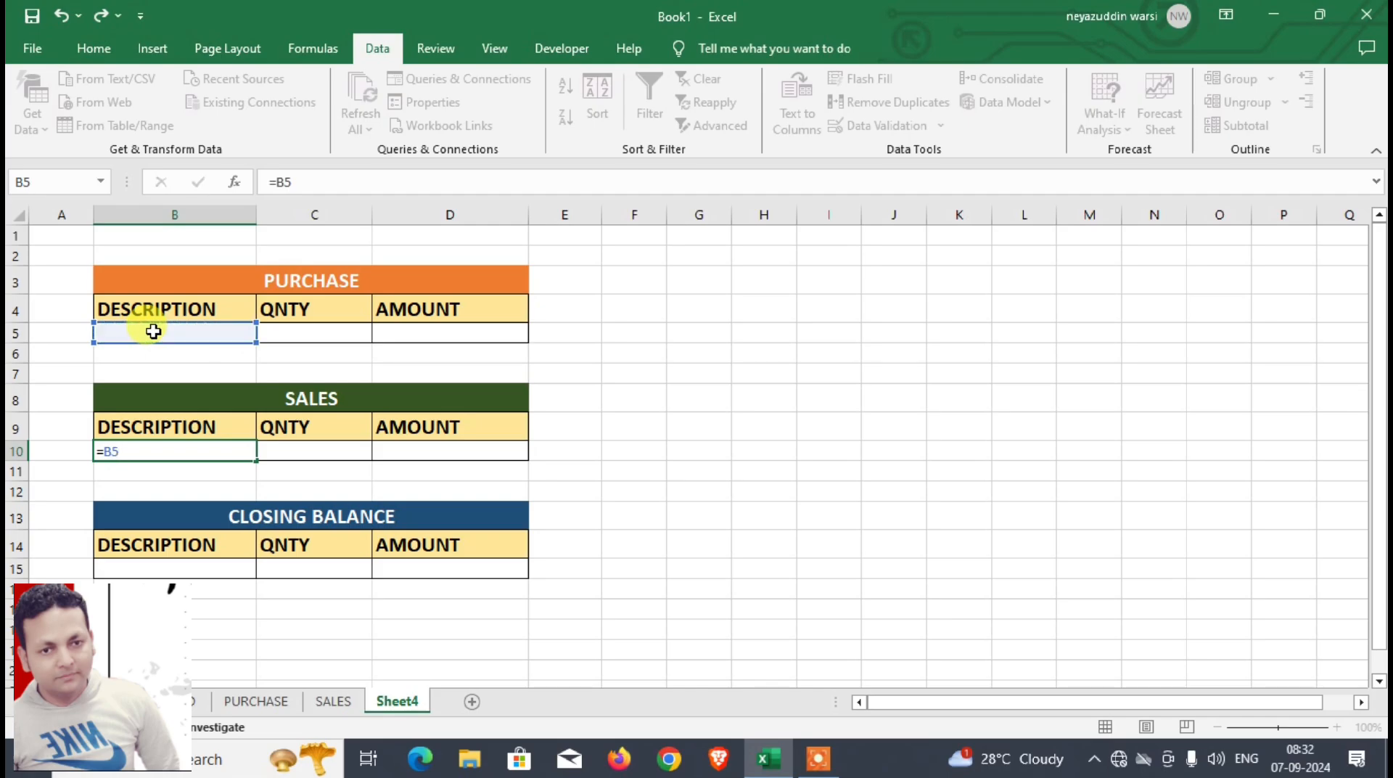
key(Return)
click(185, 567)
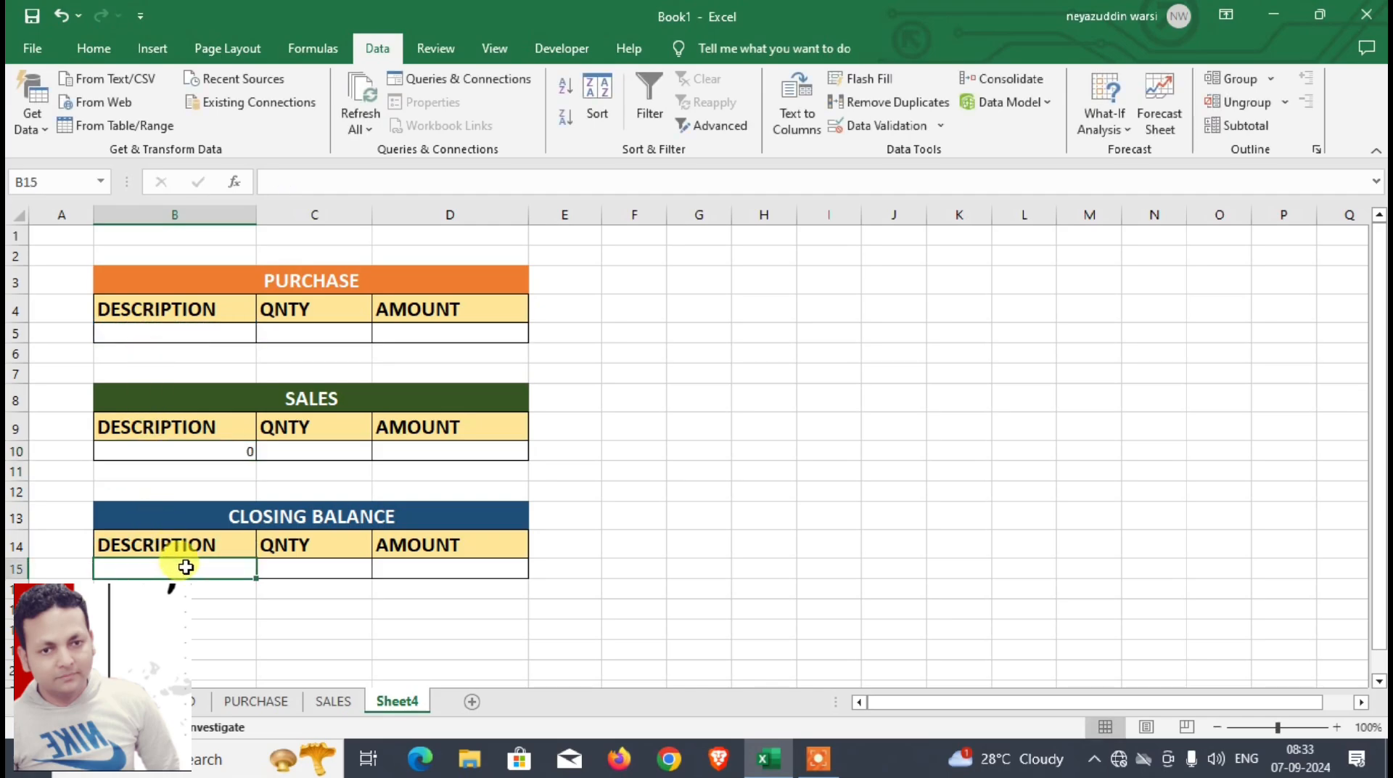
text(=)
click(182, 332)
key(Return)
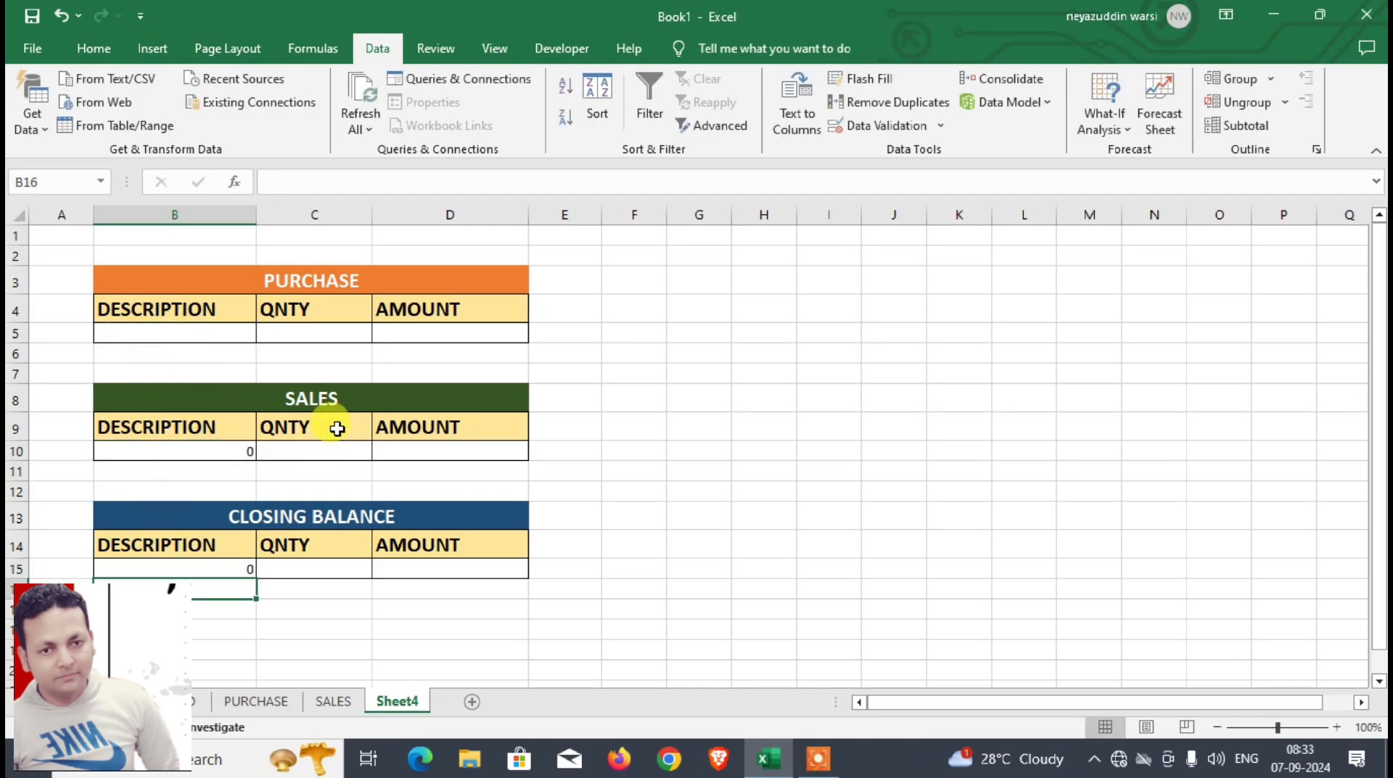
click(333, 333)
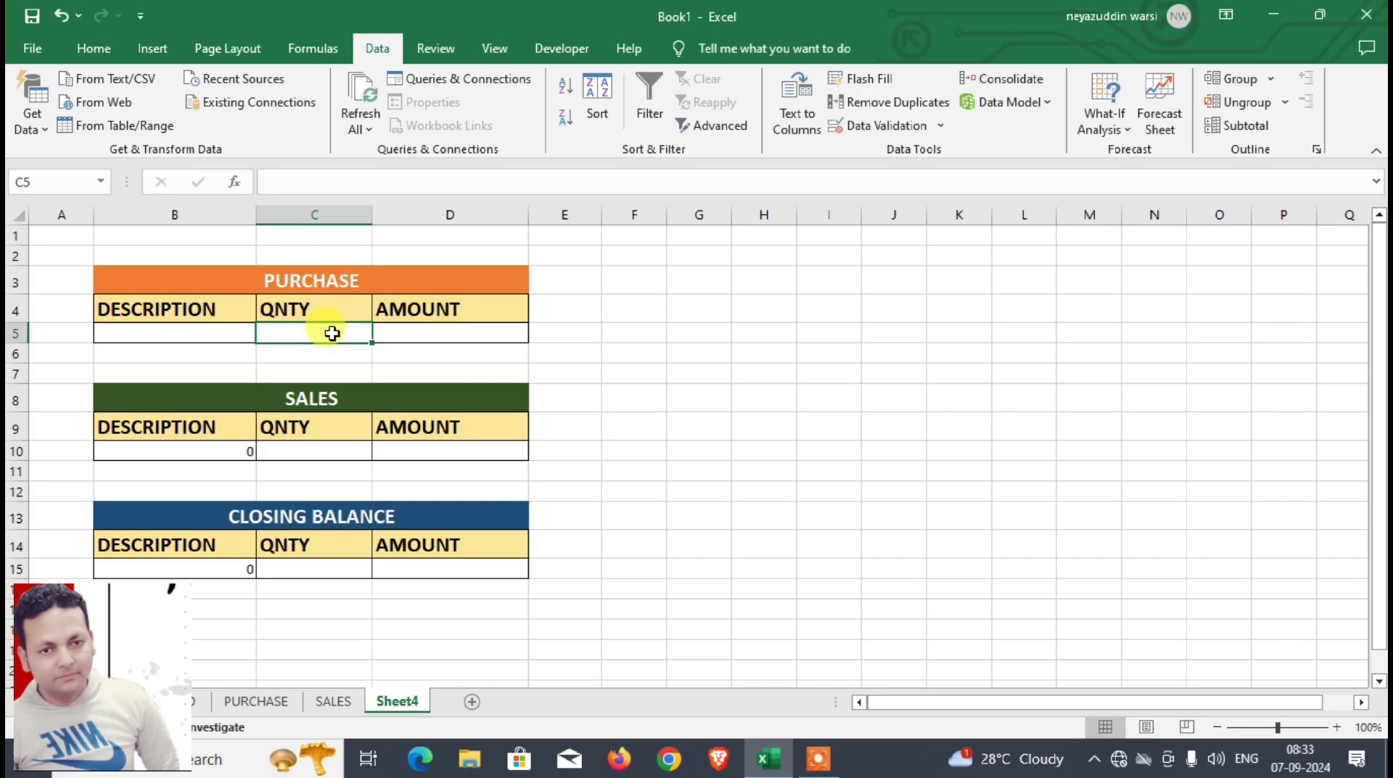
text(=D)
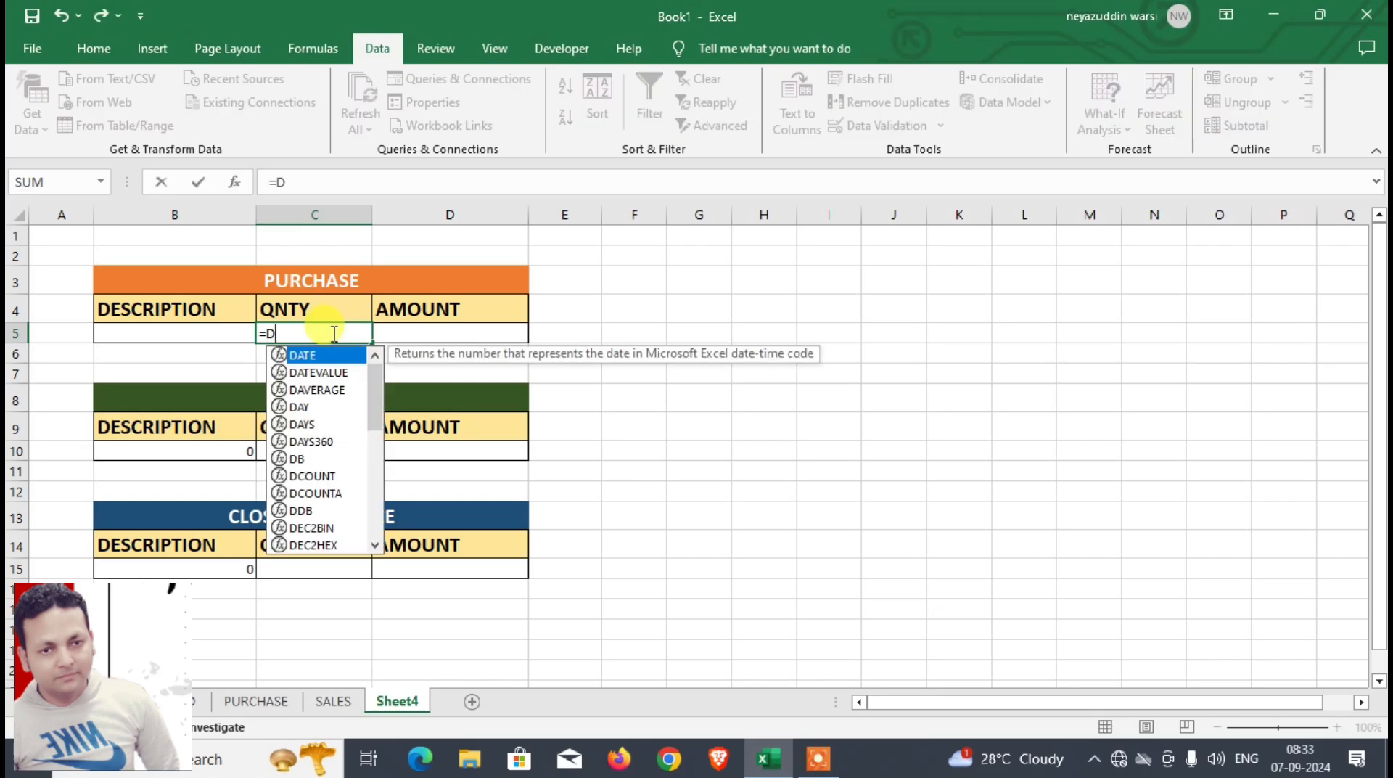
text(SUM)
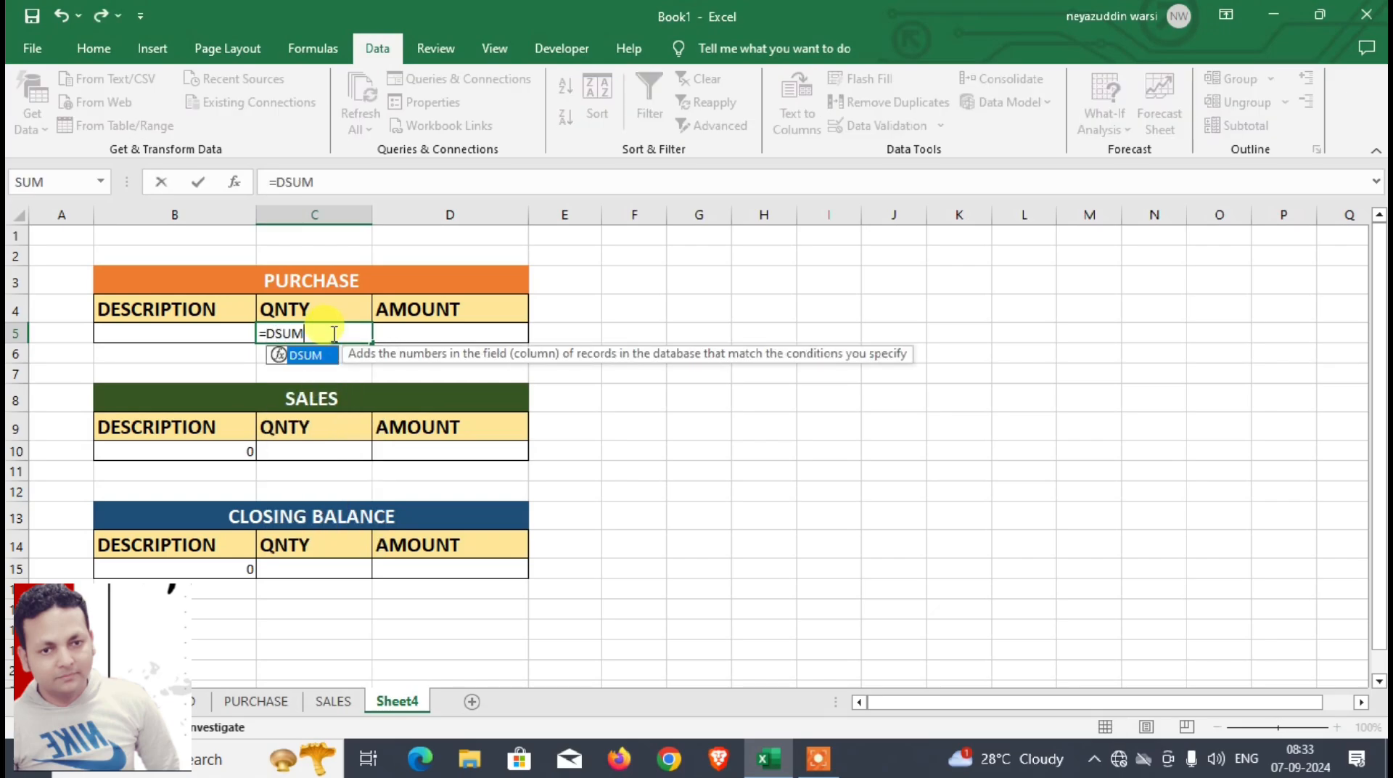
text(()
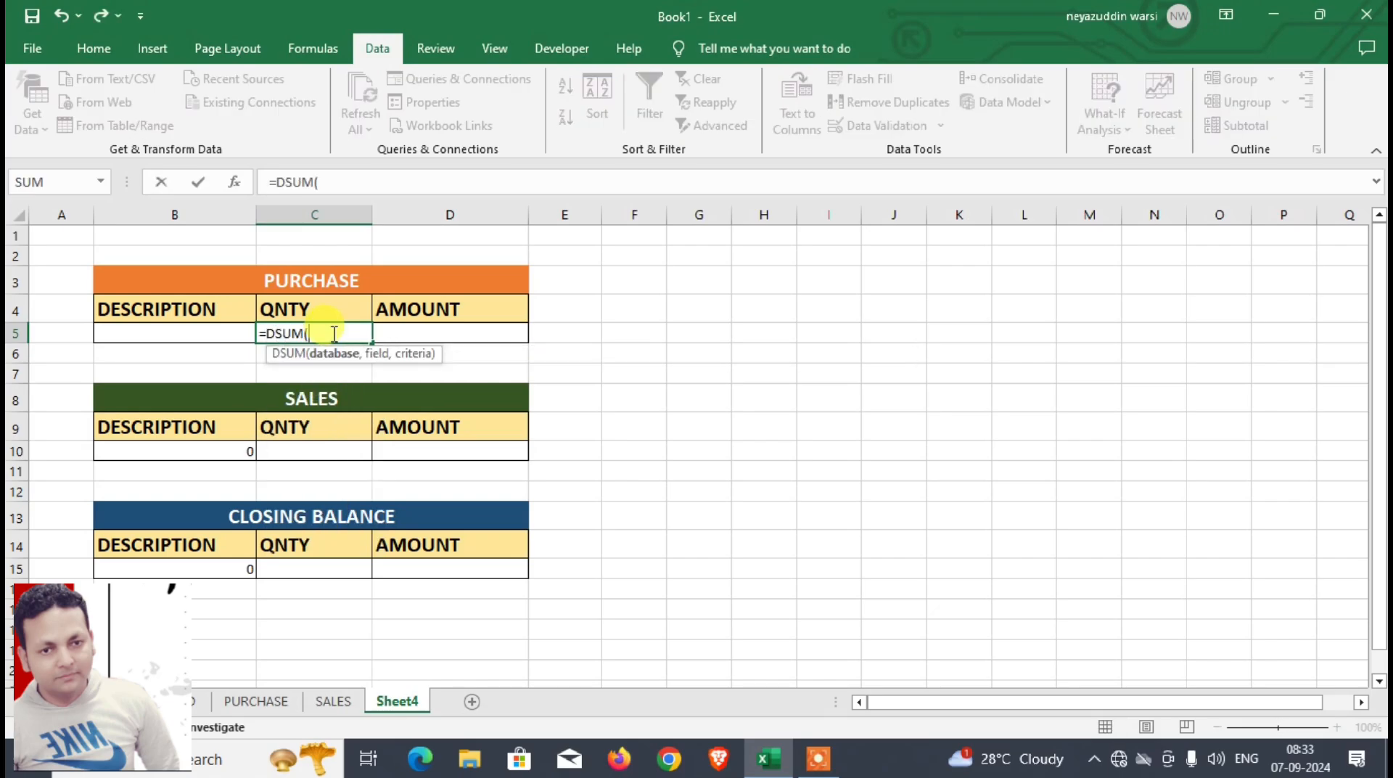
click(252, 704)
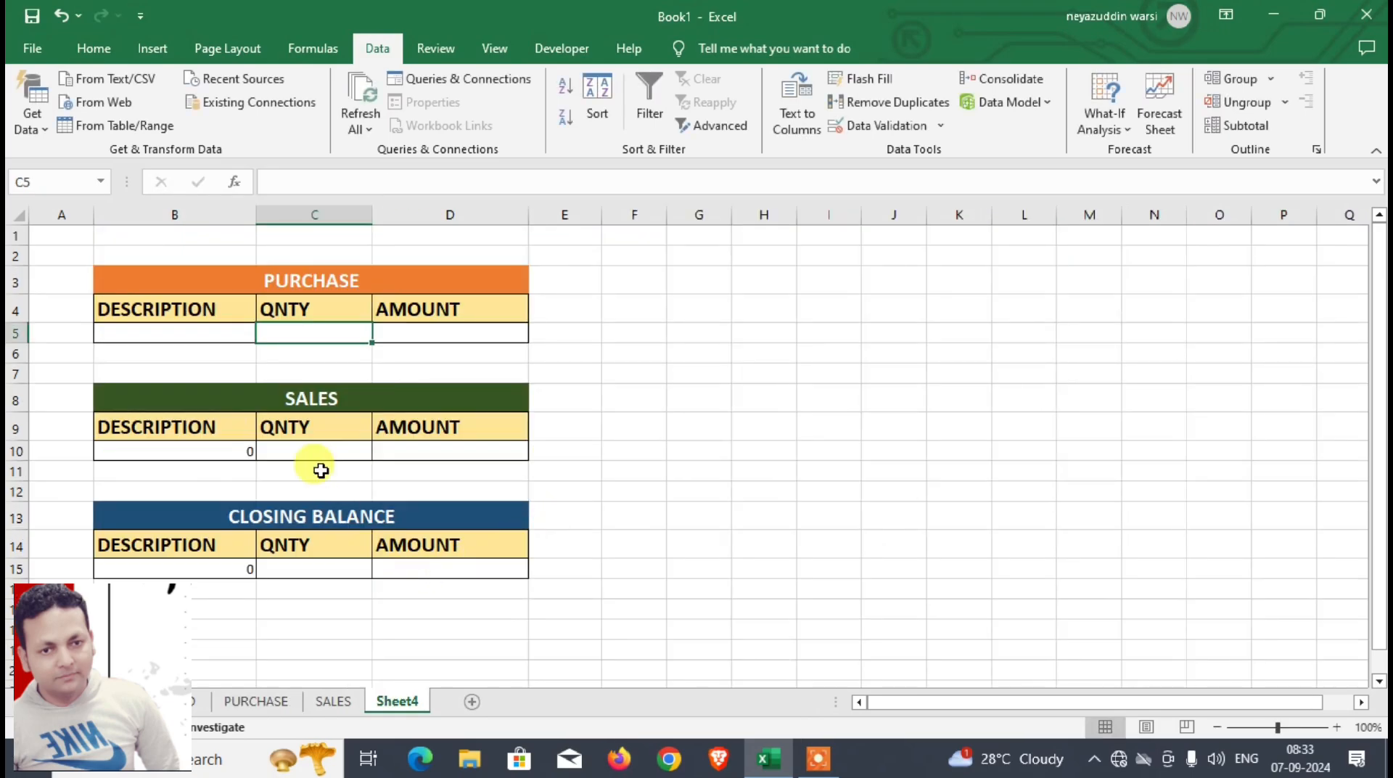
Step: Convert the range B4:H8 on the PURCHASE sheet into a table with headers
click(239, 701)
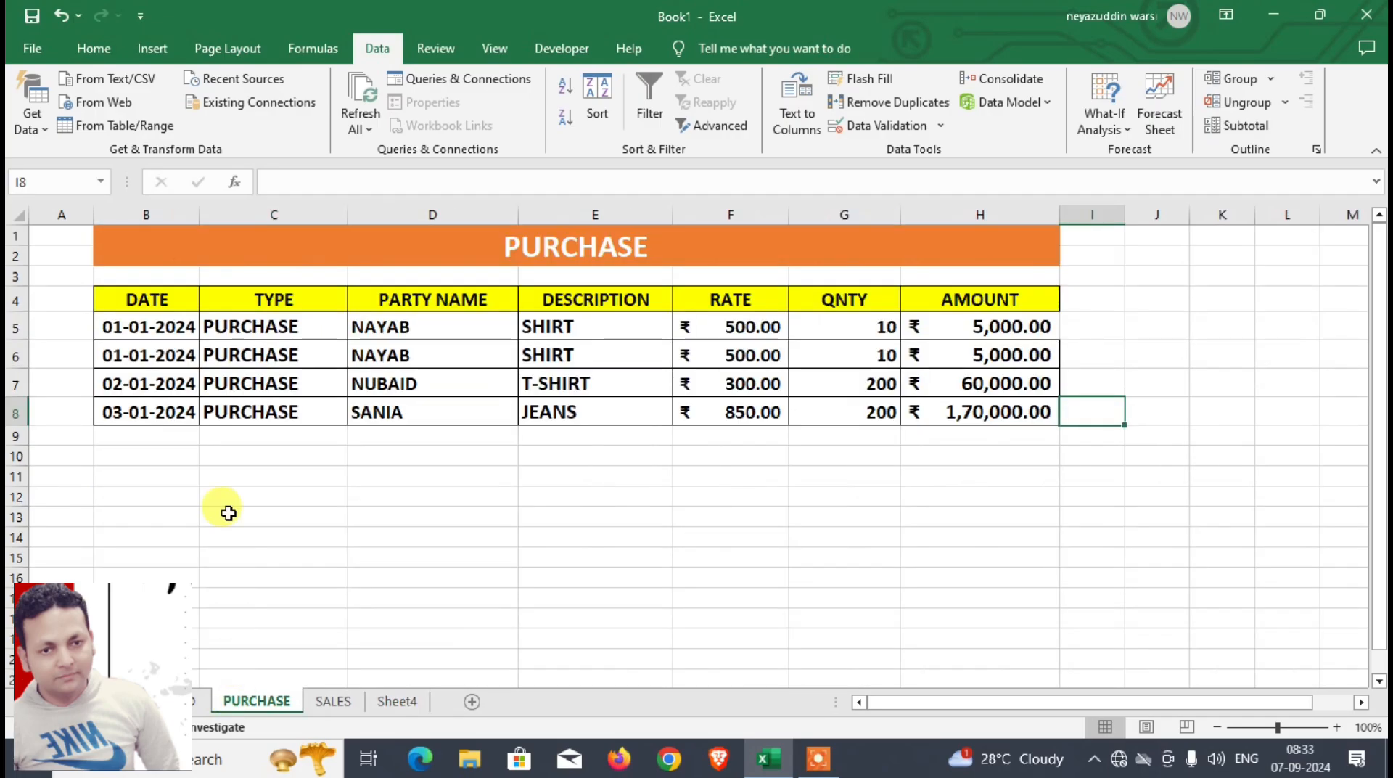
drag(162, 302, 956, 408)
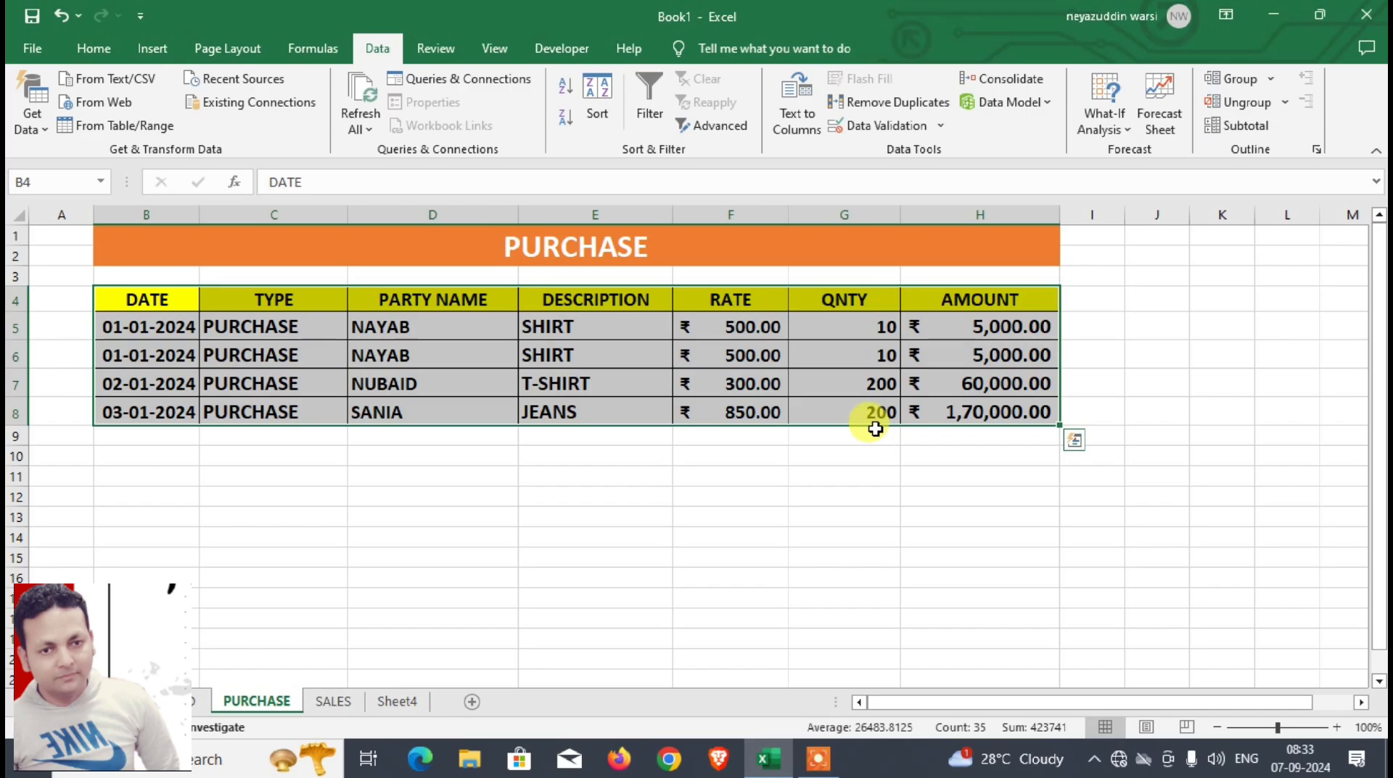
key(ctrl+t)
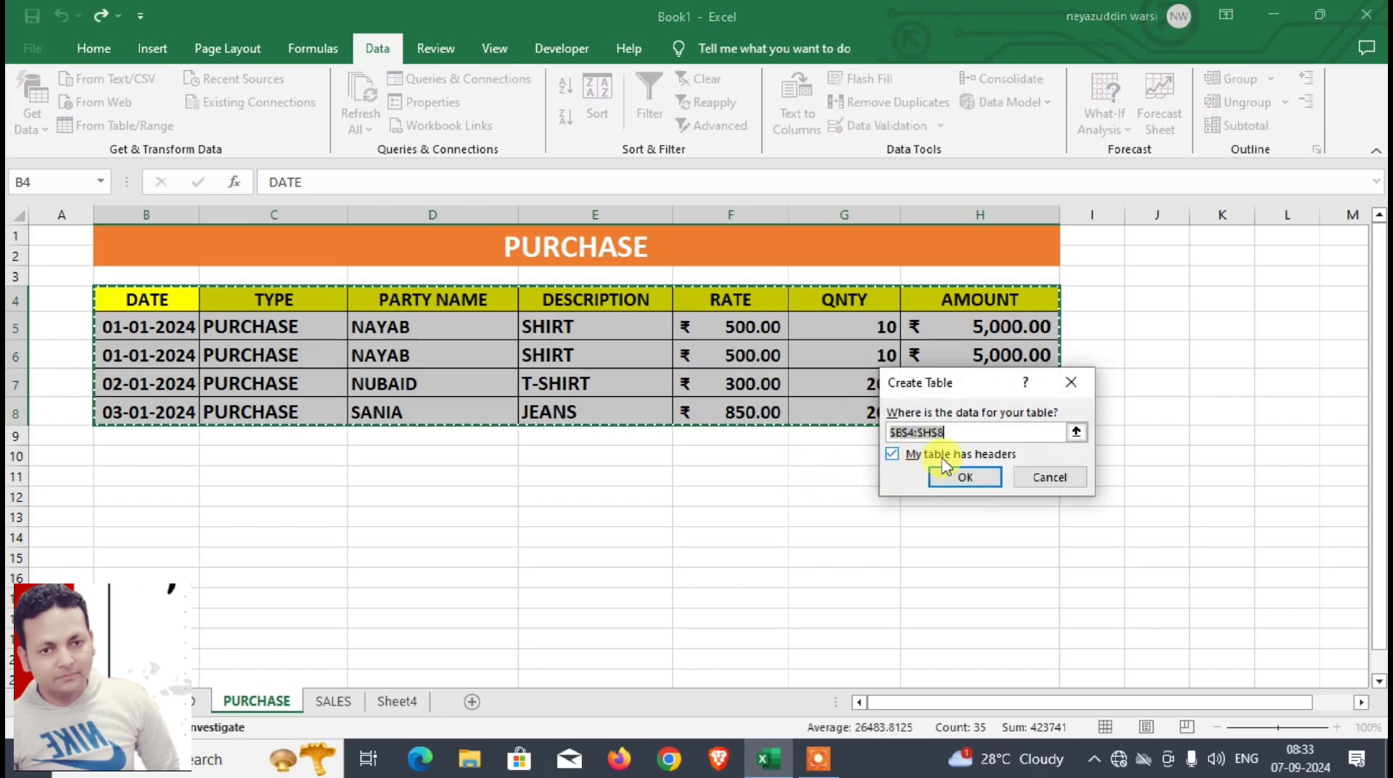
click(965, 477)
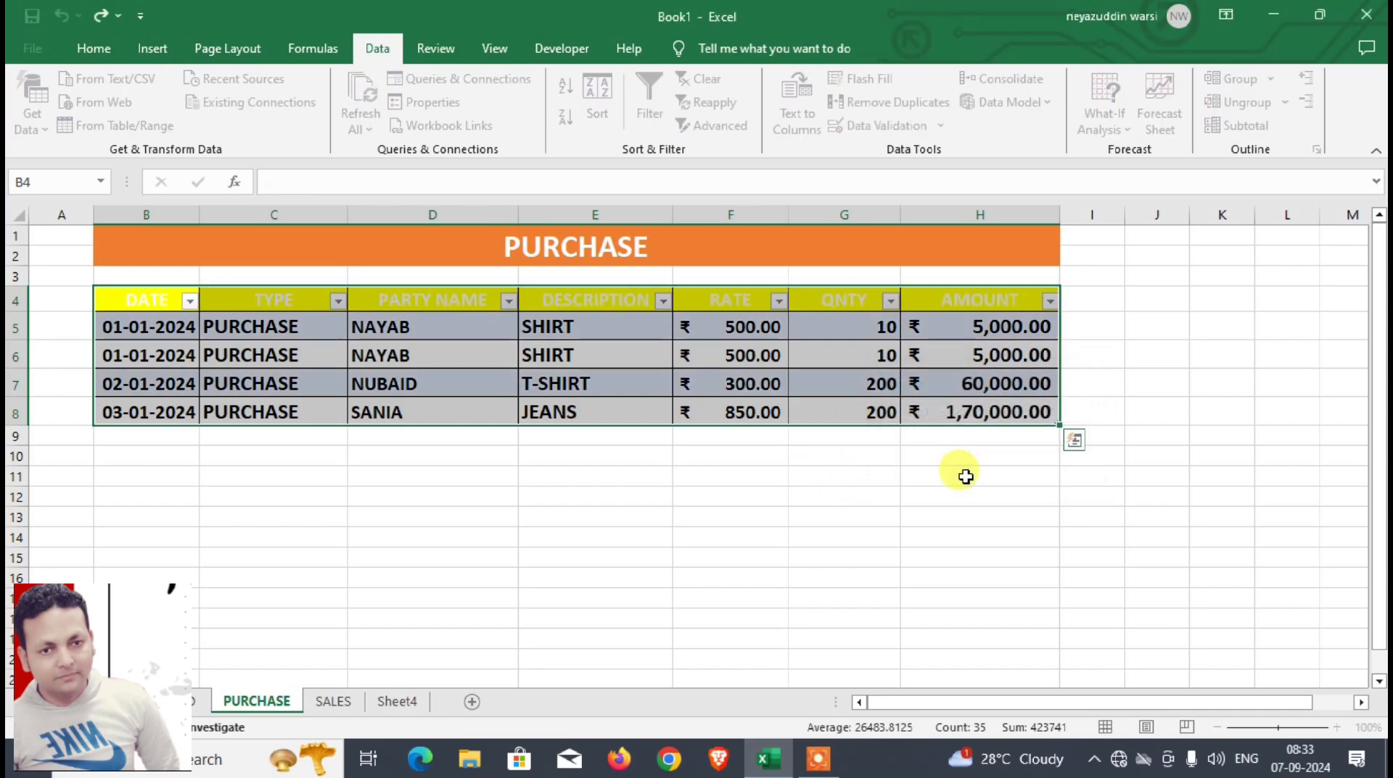
click(397, 500)
Step: Fill the PURCHASE table's header row B4:H4 with the orange theme color
drag(156, 300, 931, 307)
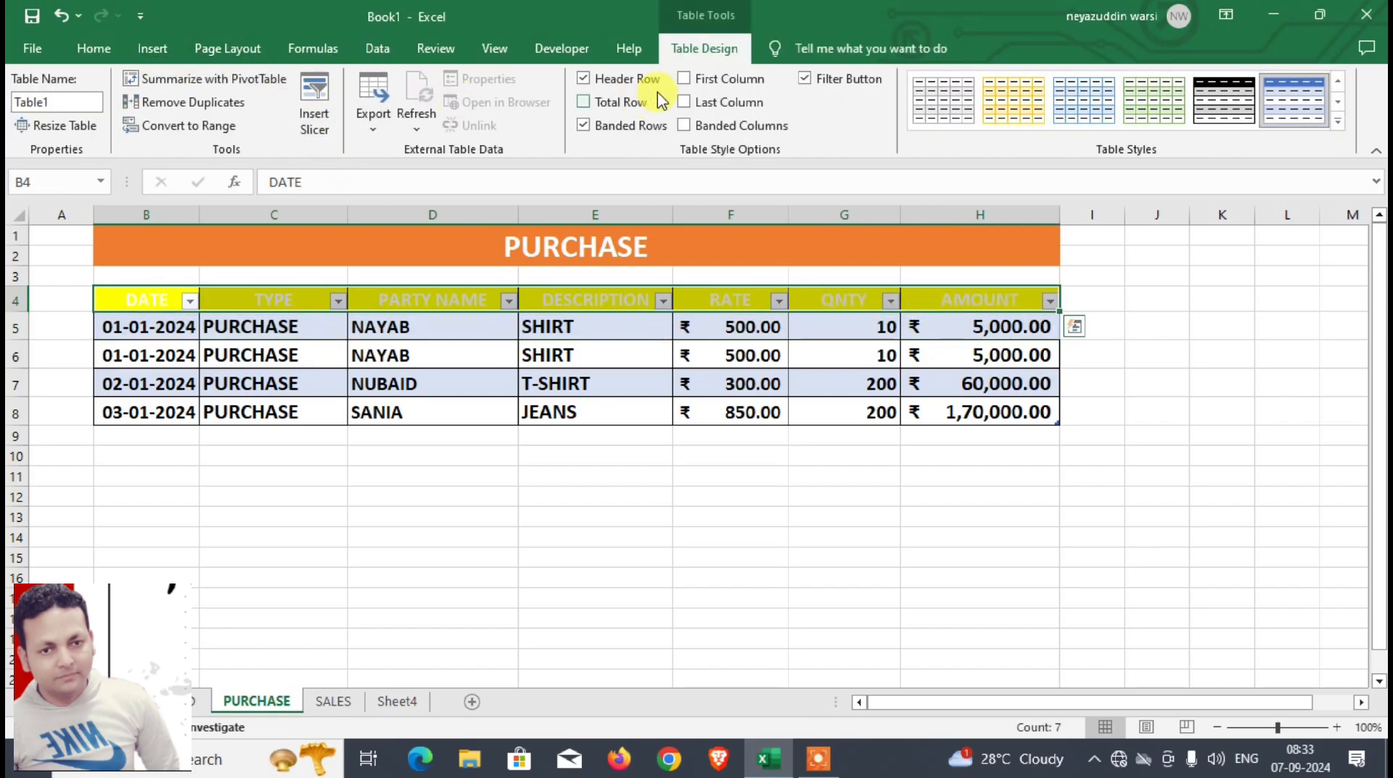
click(95, 49)
click(282, 120)
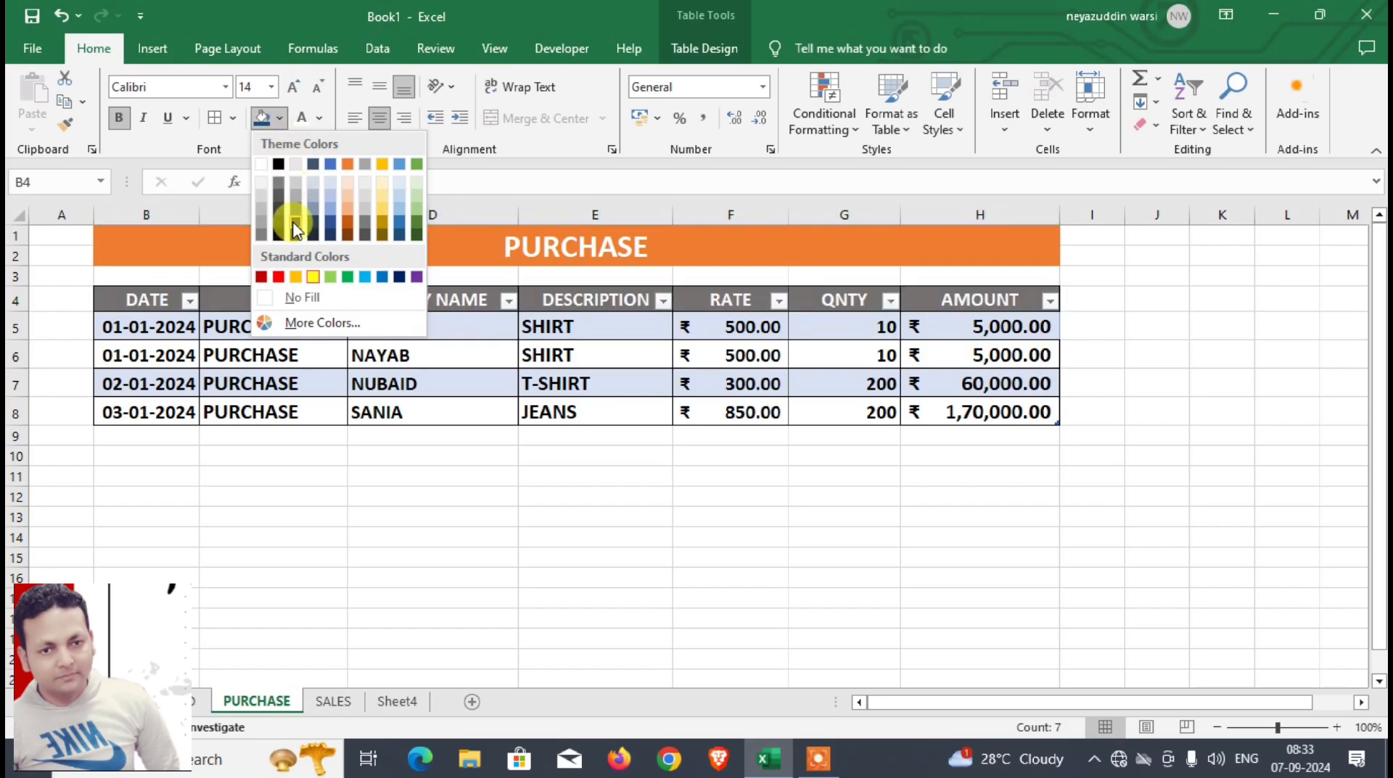
click(349, 166)
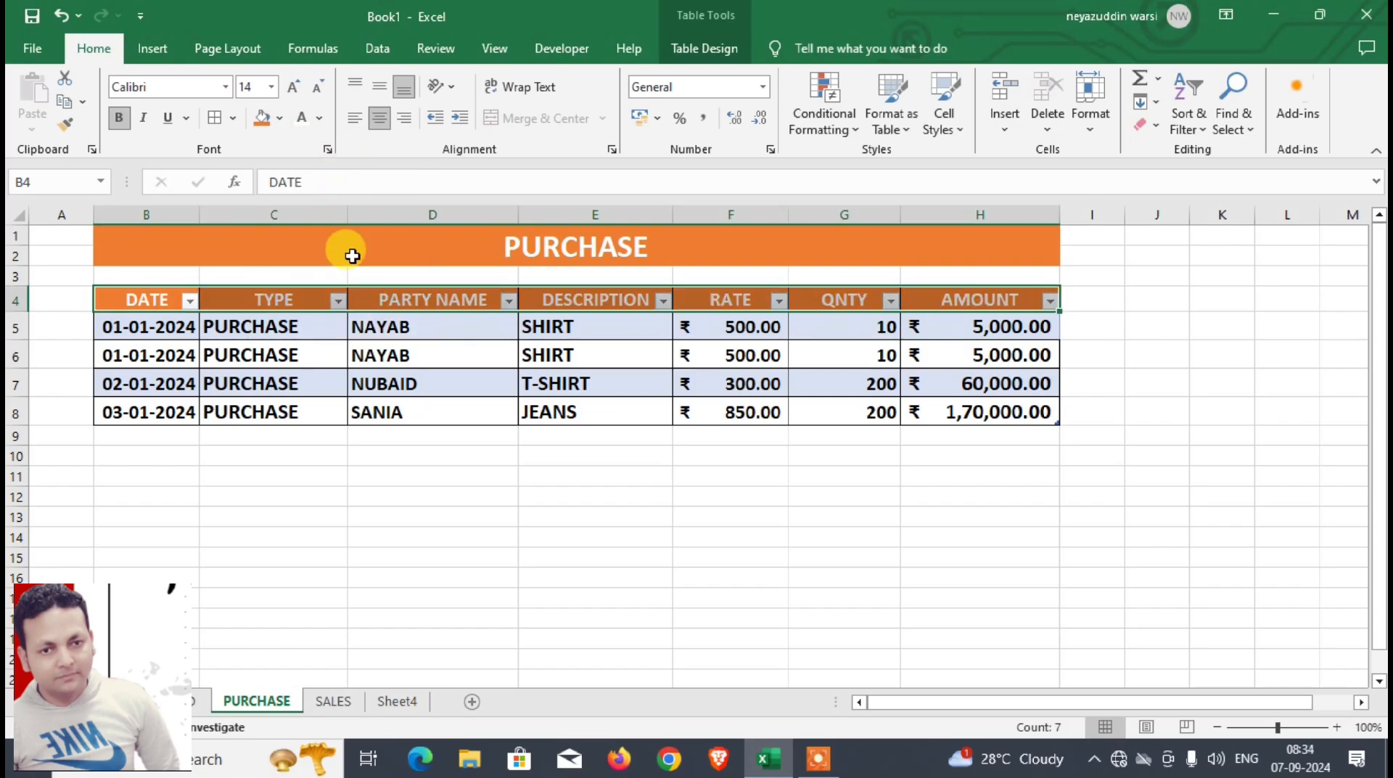
Step: Convert the range B3:H7 on the SALES sheet into a table with headers
click(336, 701)
drag(150, 301, 1044, 429)
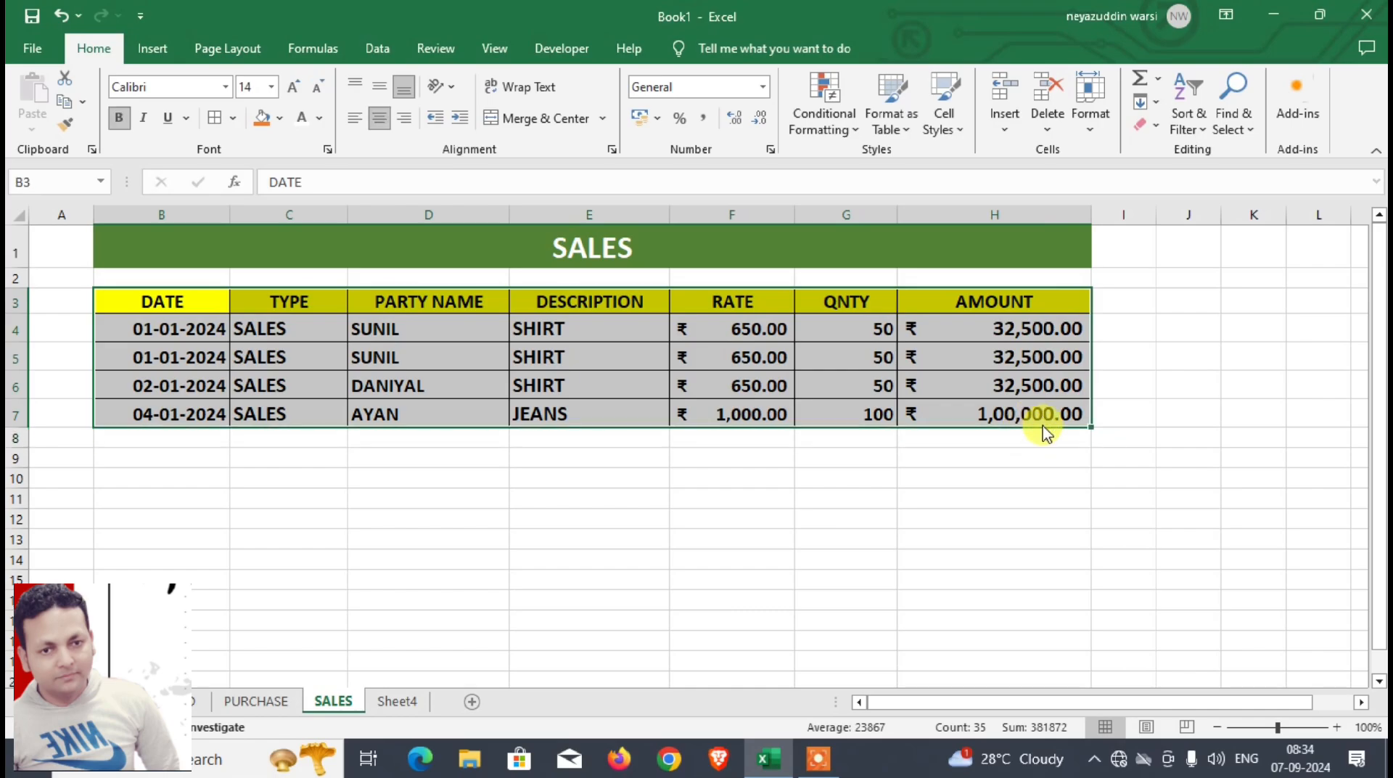
key(ctrl+t)
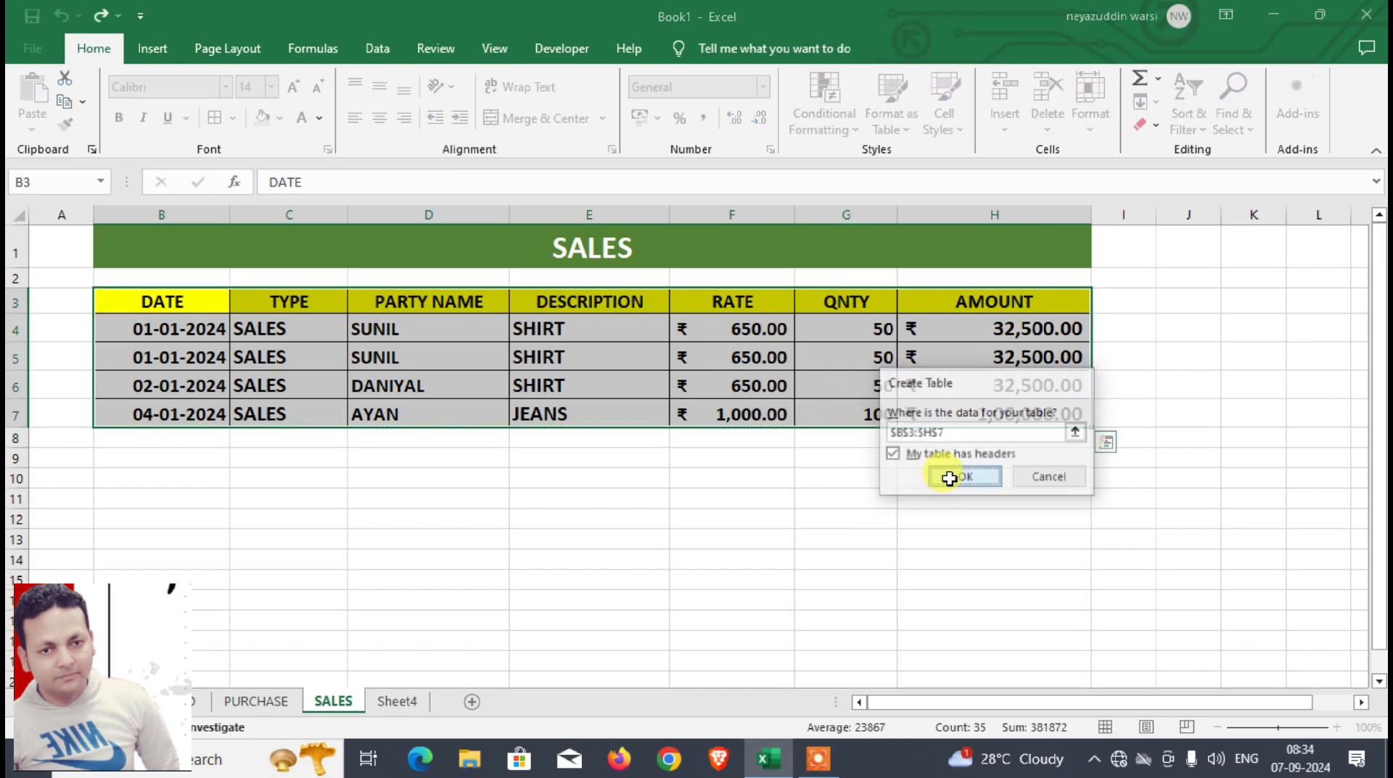
click(952, 479)
Step: Fill the SALES table's header row B3:H3 with the darkest green theme color
drag(174, 306, 1060, 307)
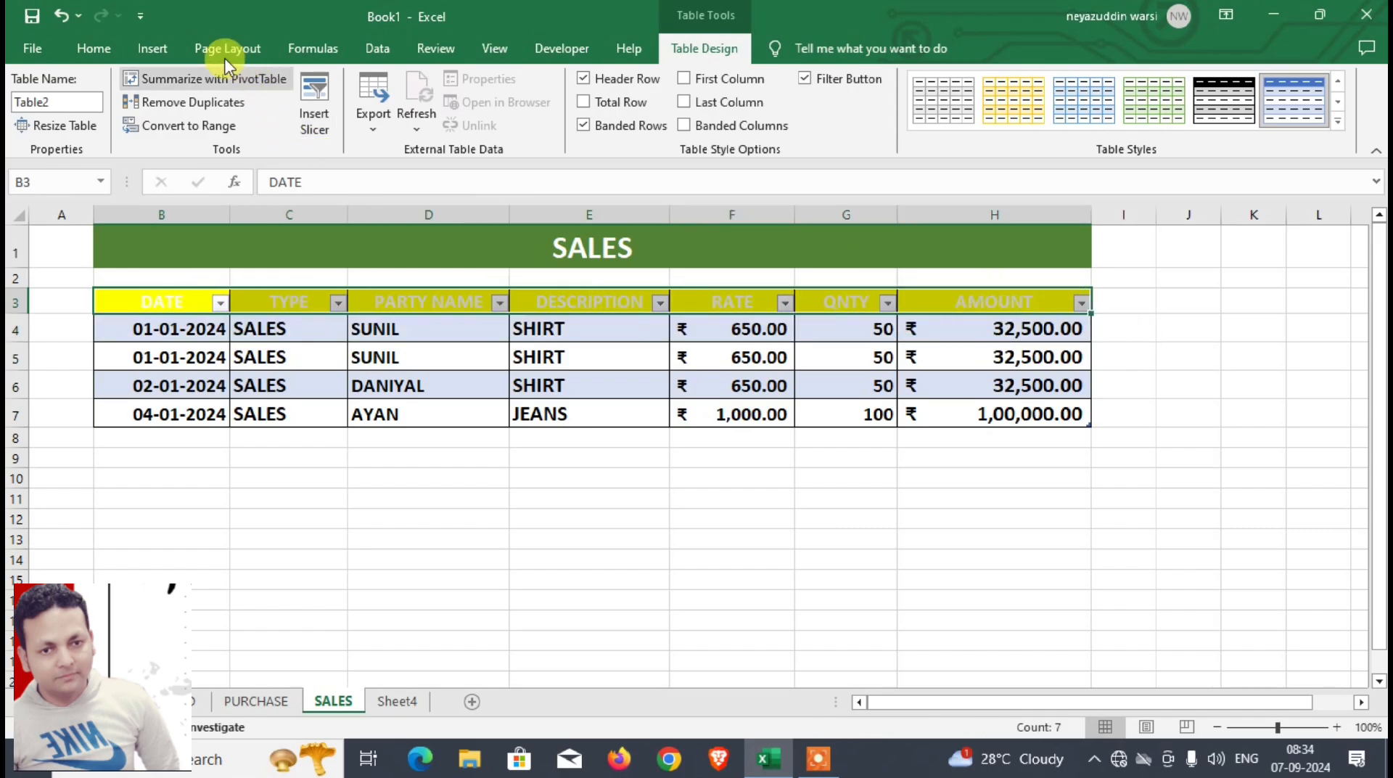
click(95, 49)
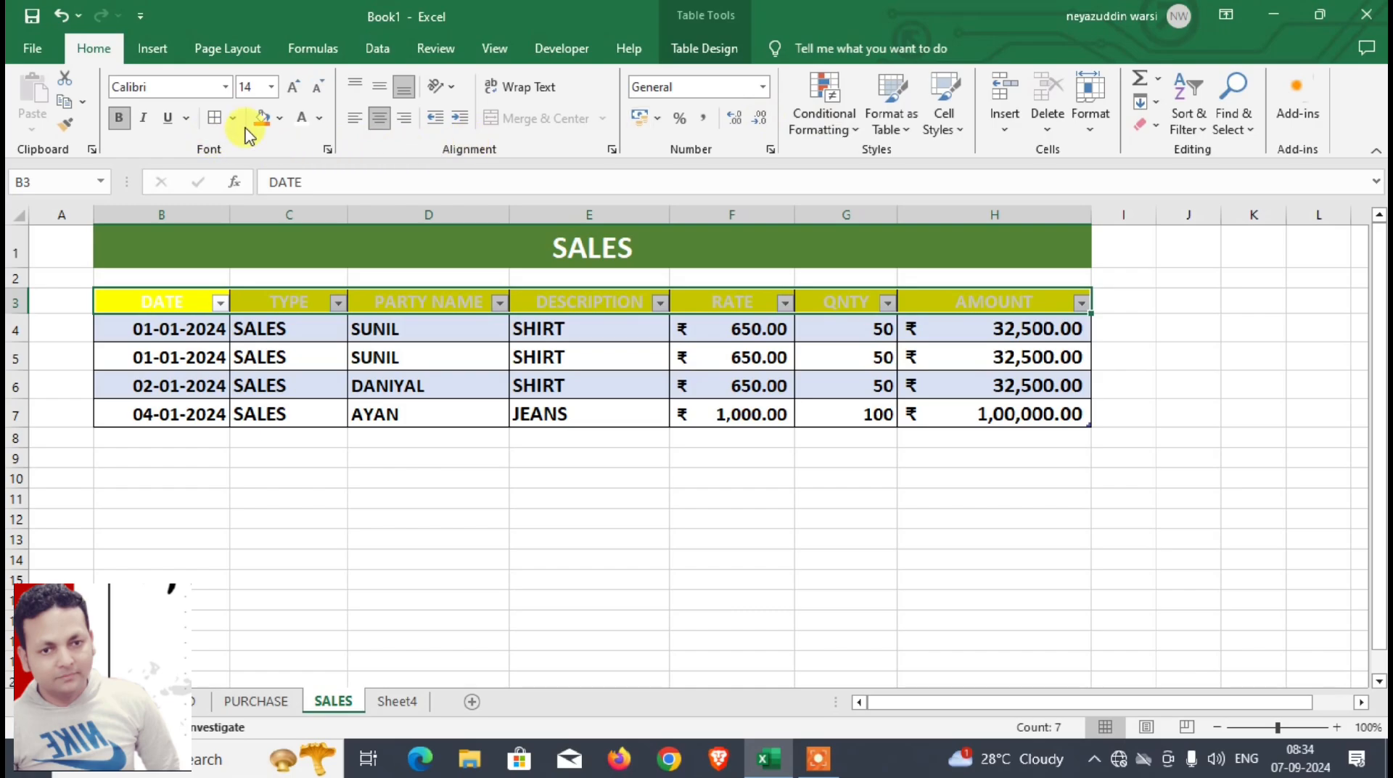
click(282, 119)
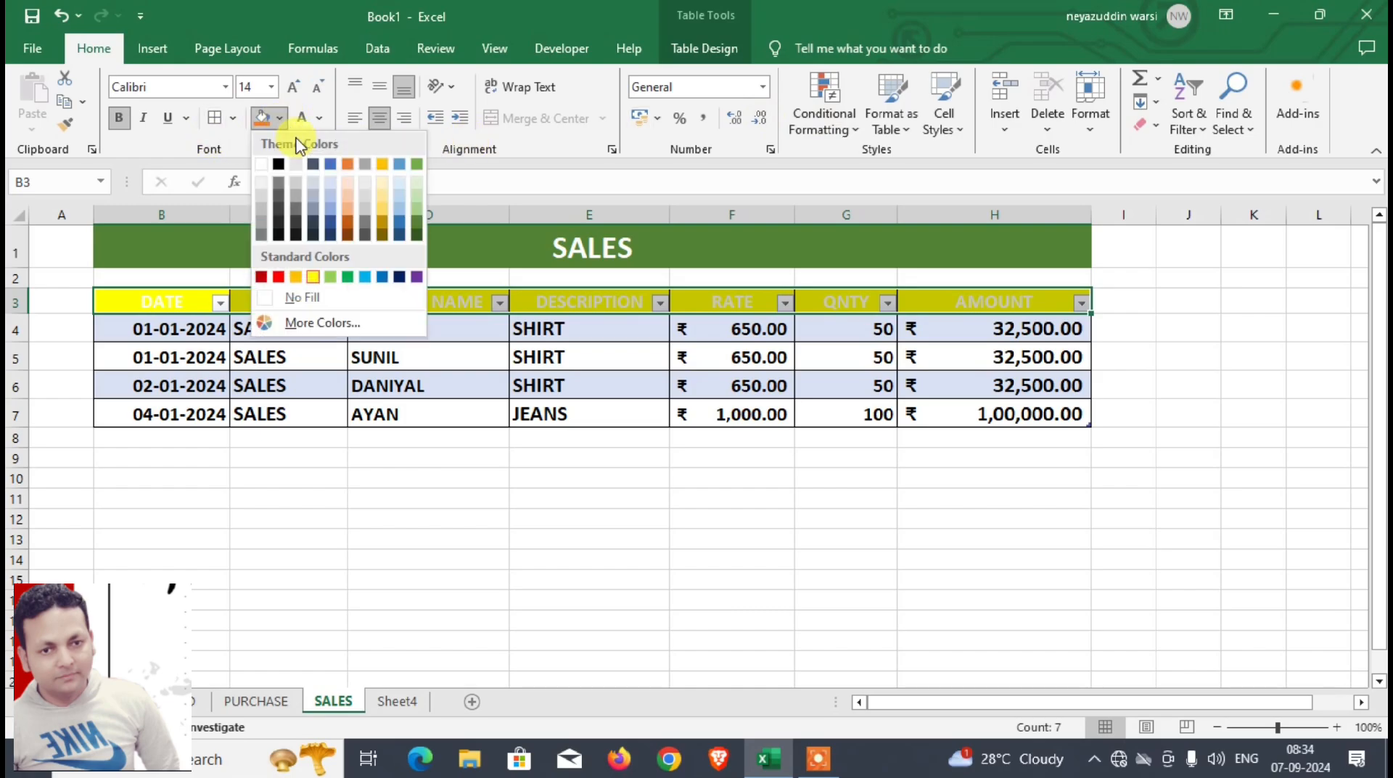
click(420, 233)
click(550, 468)
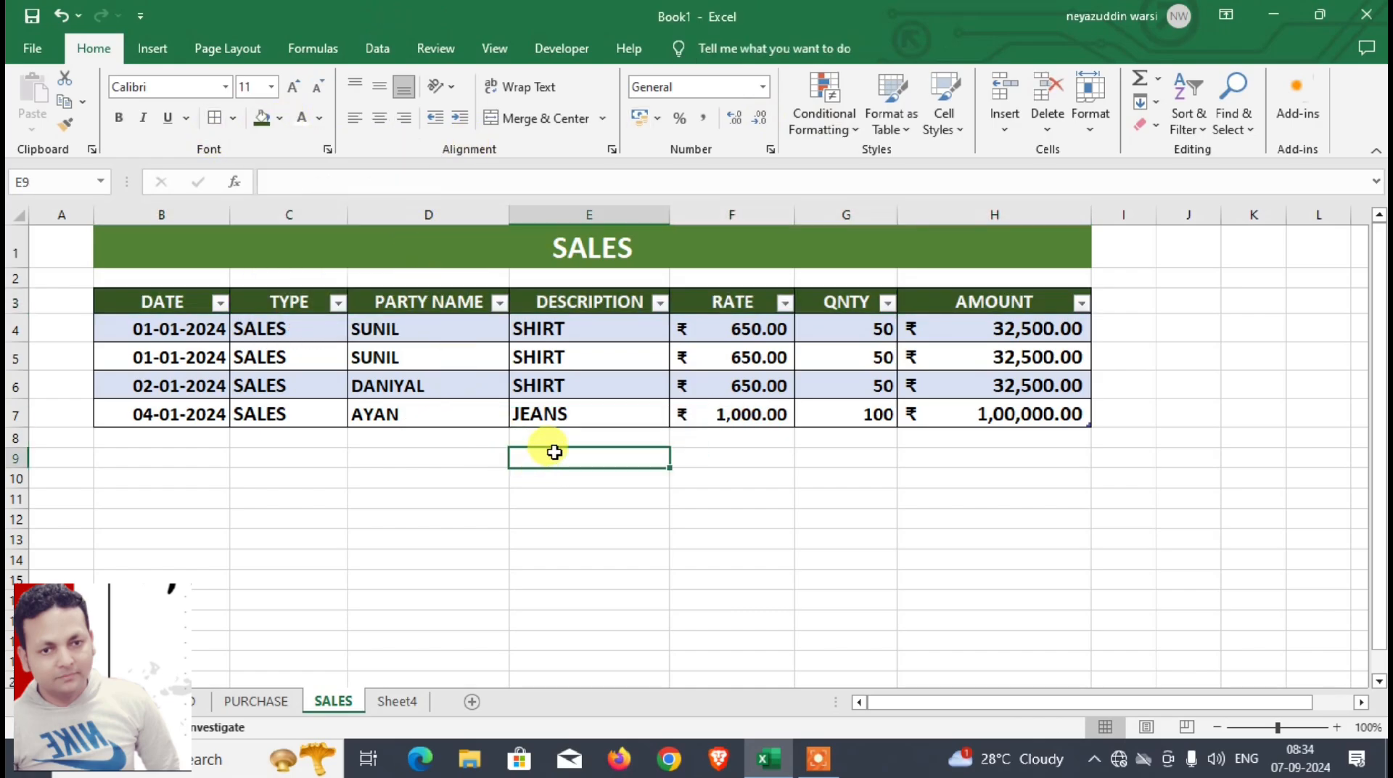
Step: Rename the summary sheet Sheet4 as BALANCESHEET
click(396, 701)
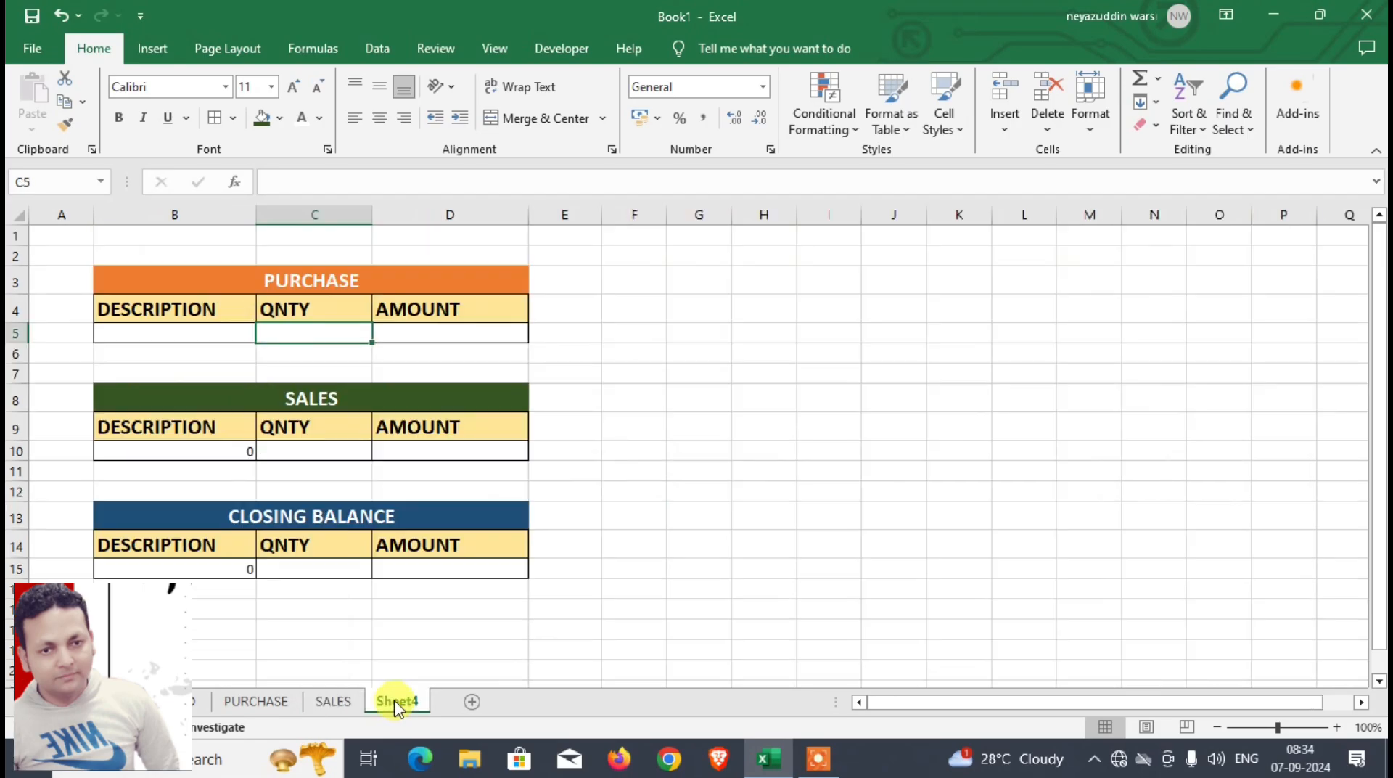
right_click(397, 701)
click(436, 517)
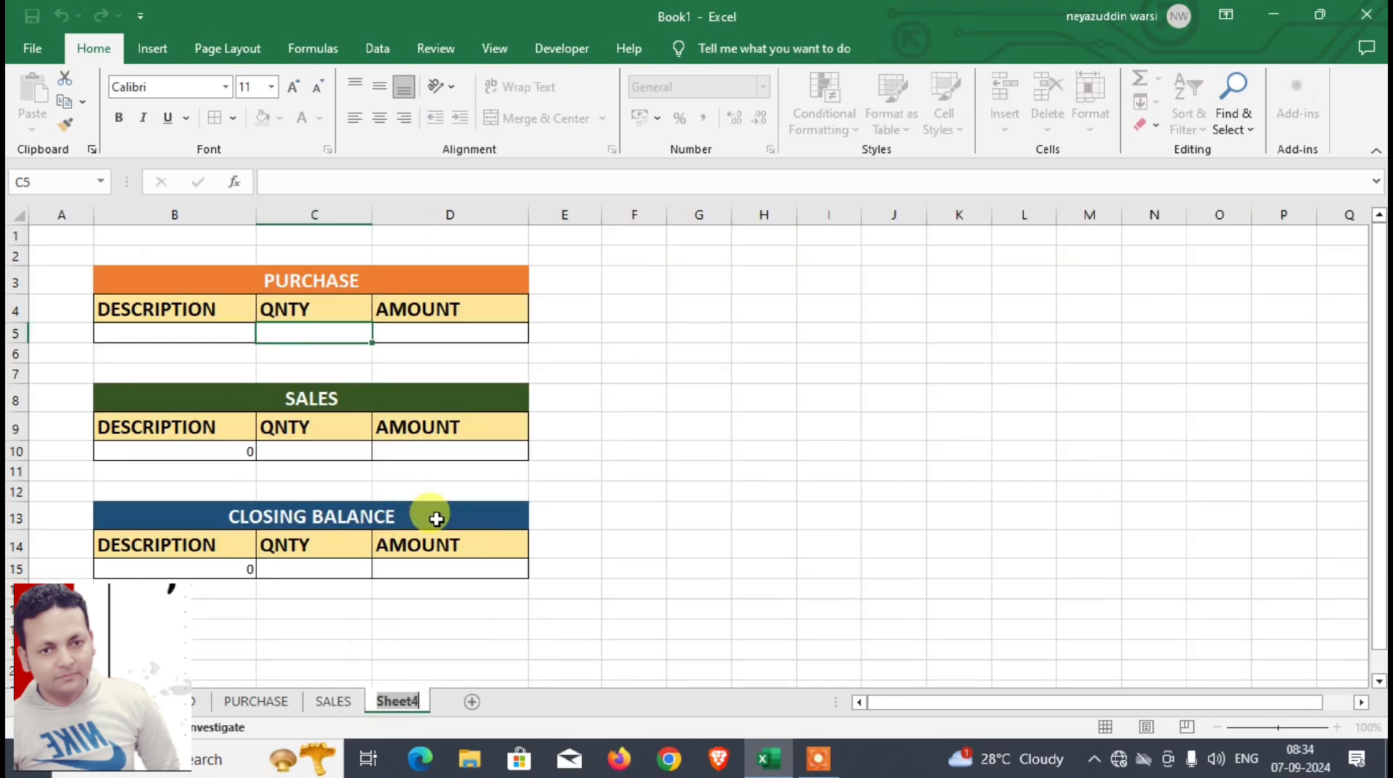
text(BALANCESHEET)
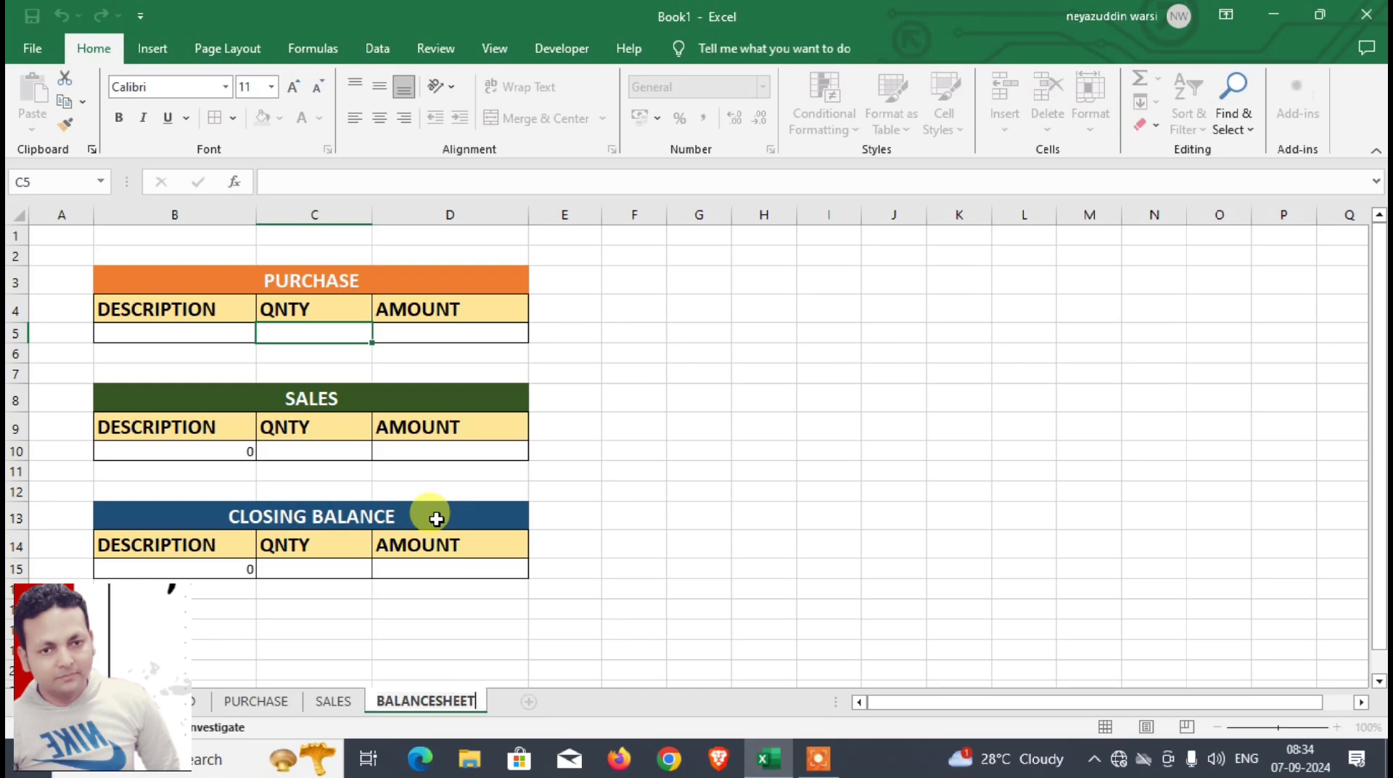
key(Return)
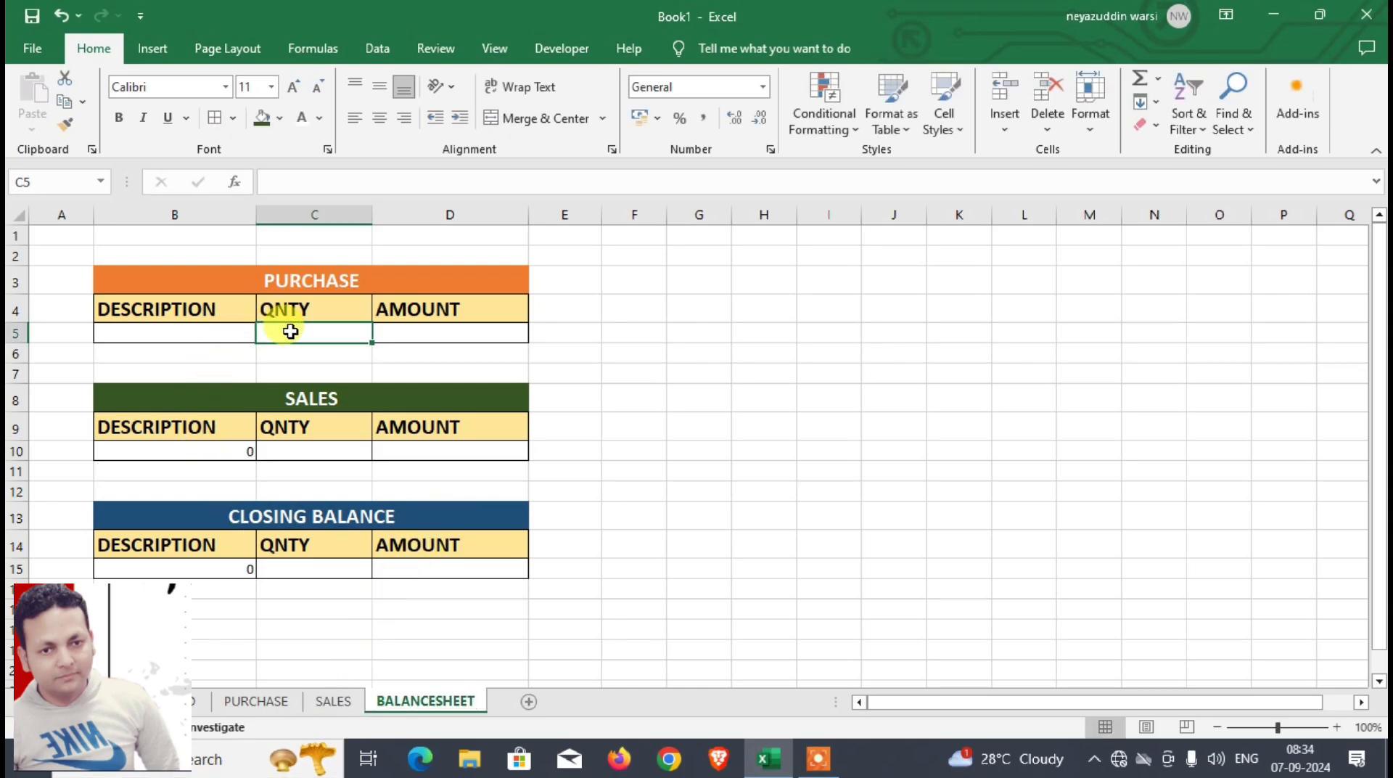
Step: Enter =DSUM(Table1[[#All],[DESCRIPTION]:[AMOUNT]],Table1[[#Headers],[QNTY]],BALANCESHEET!B4:B5) in the PURCHASE quantity cell C5
text(=D)
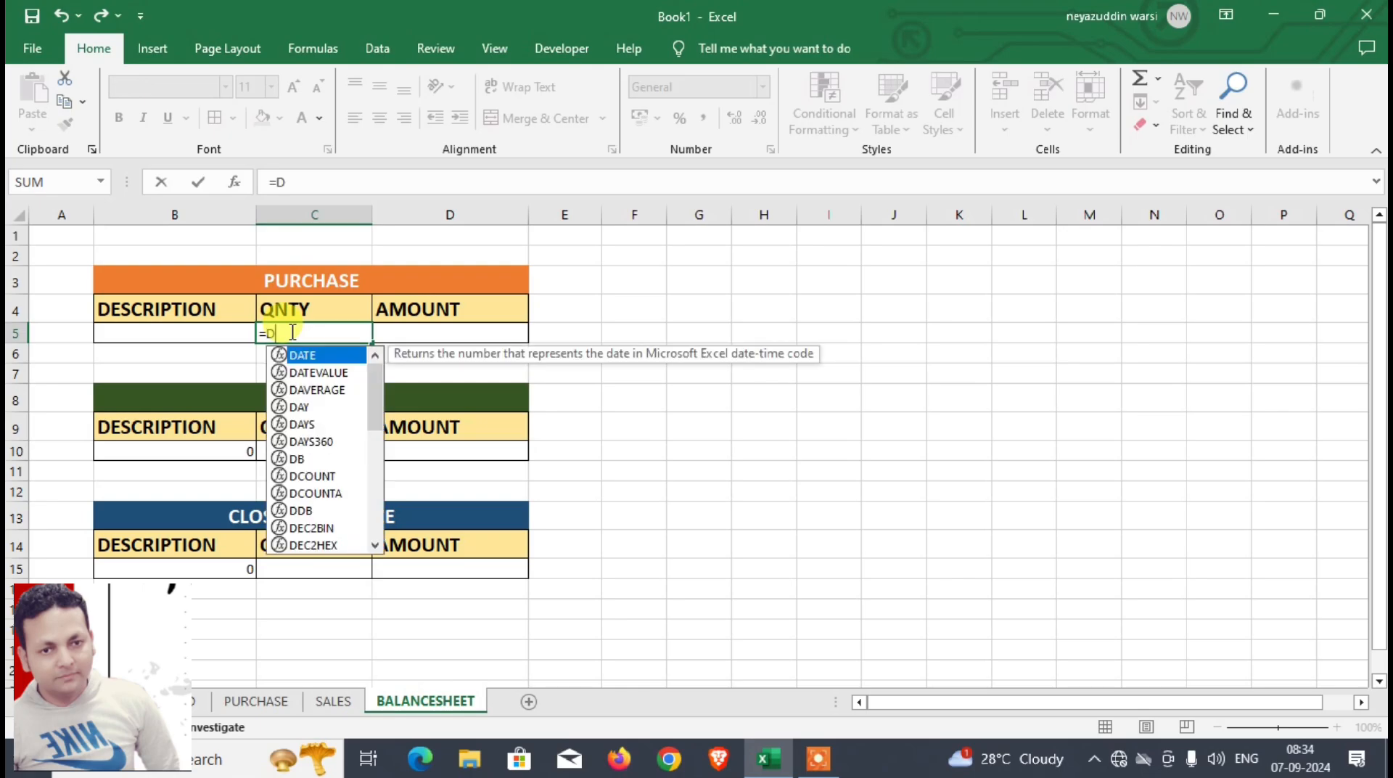
text(SUM()
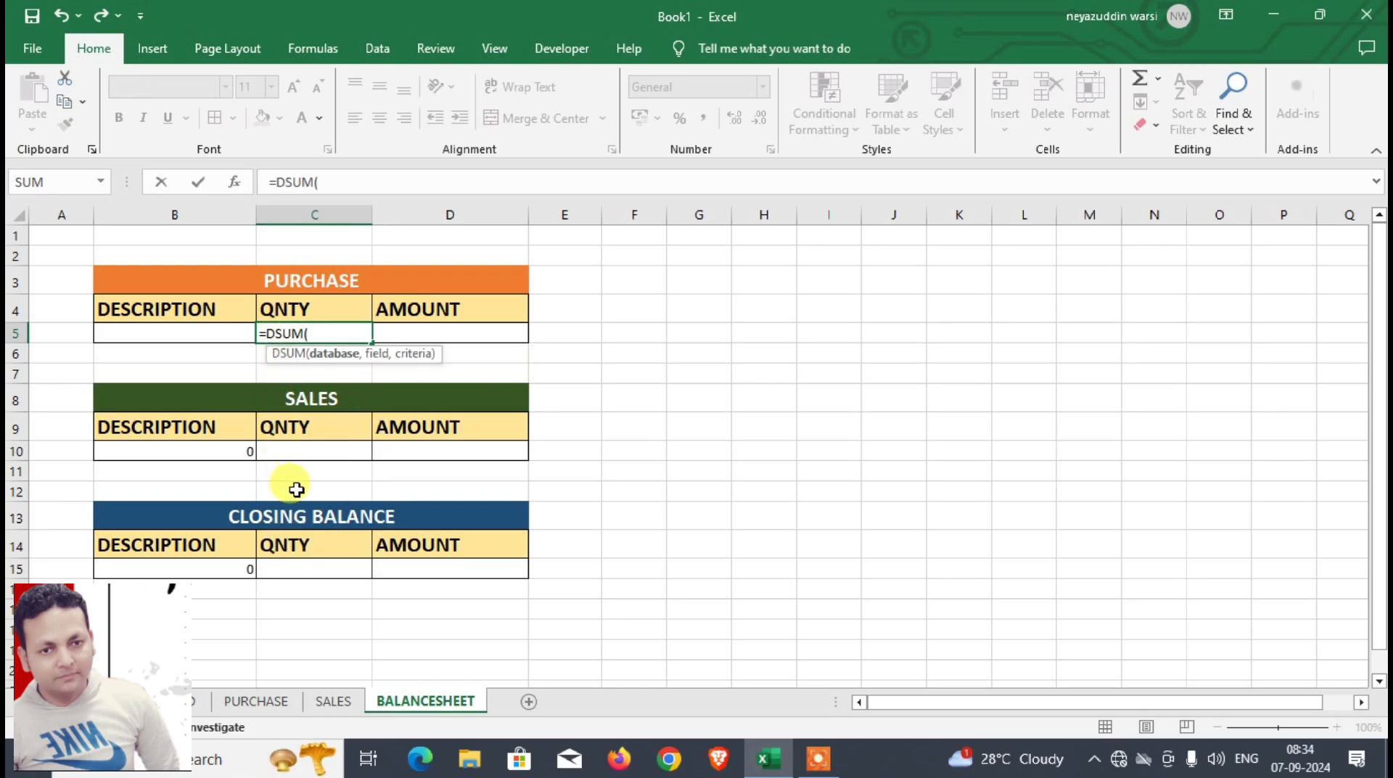
click(280, 703)
drag(591, 304, 923, 413)
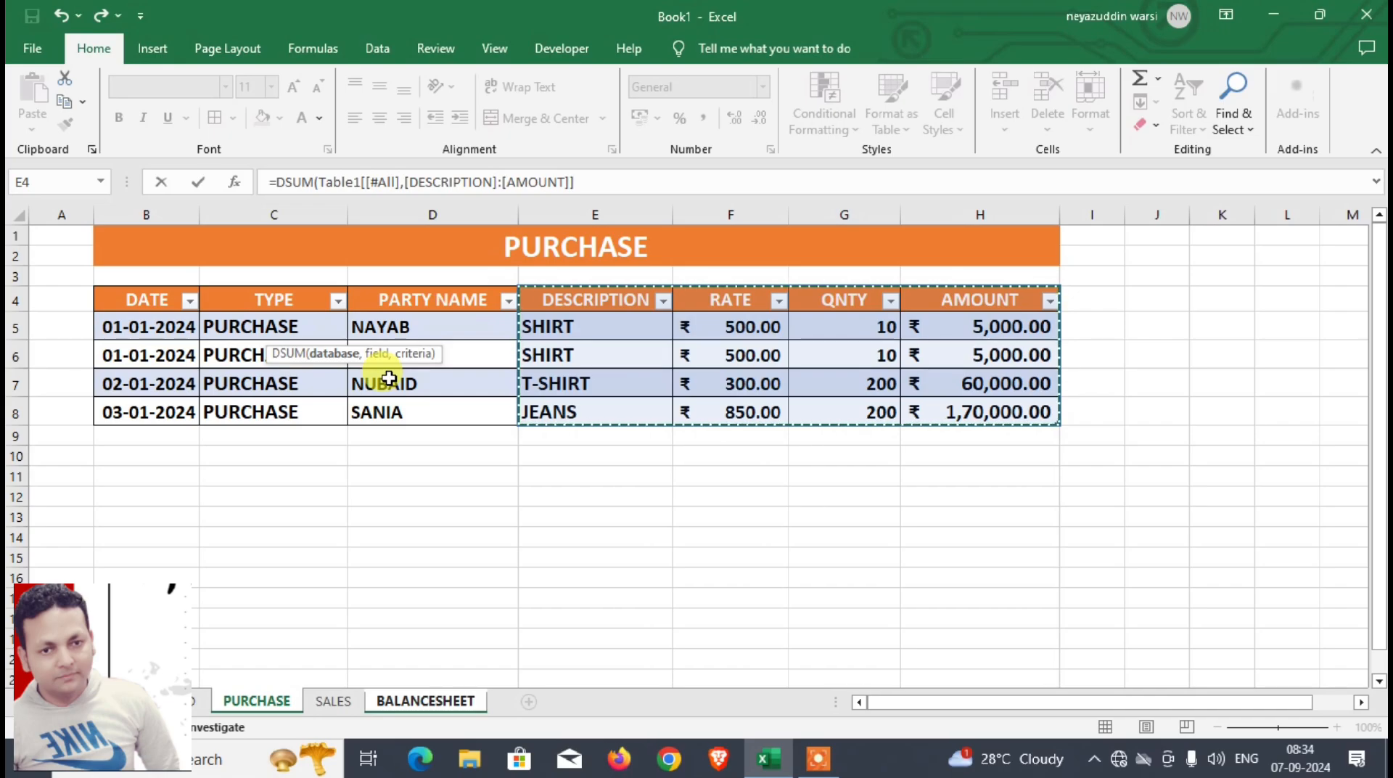
text(,)
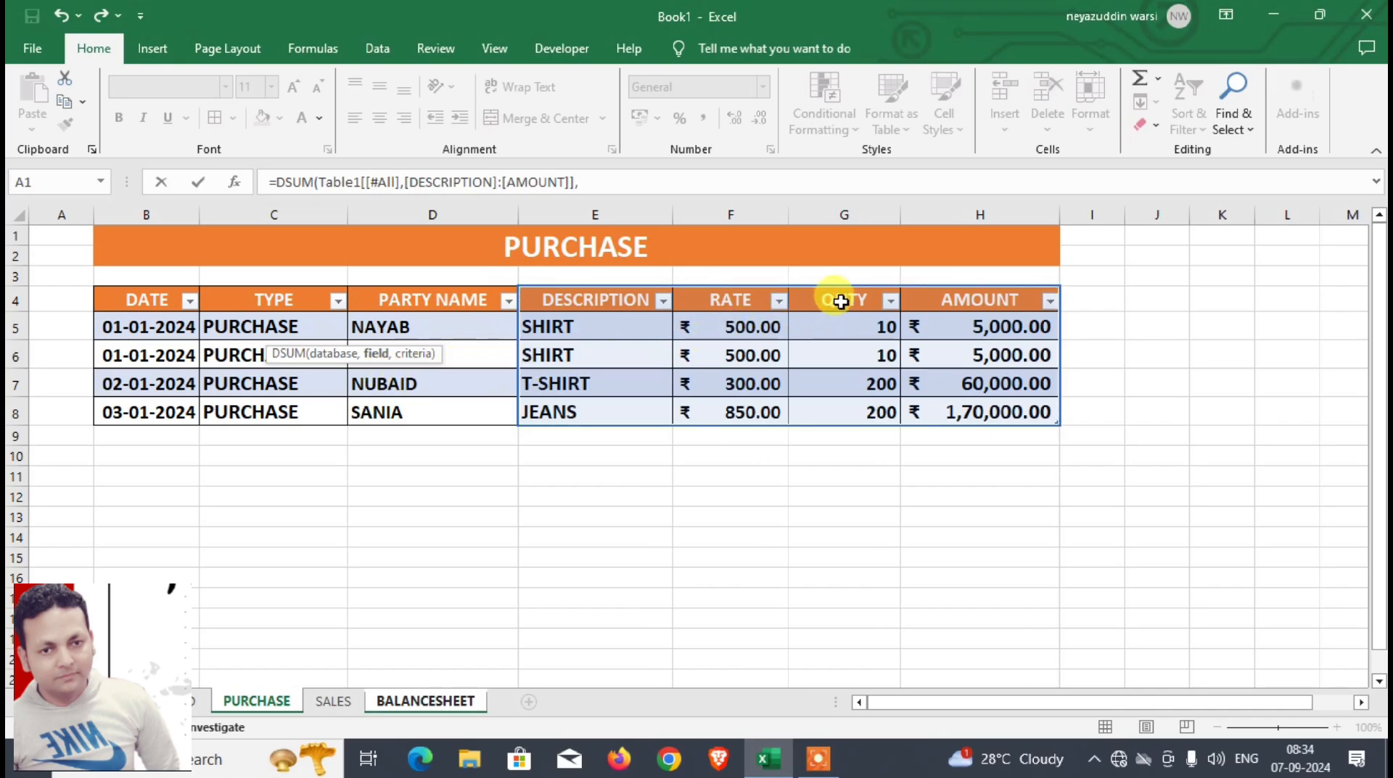
click(840, 302)
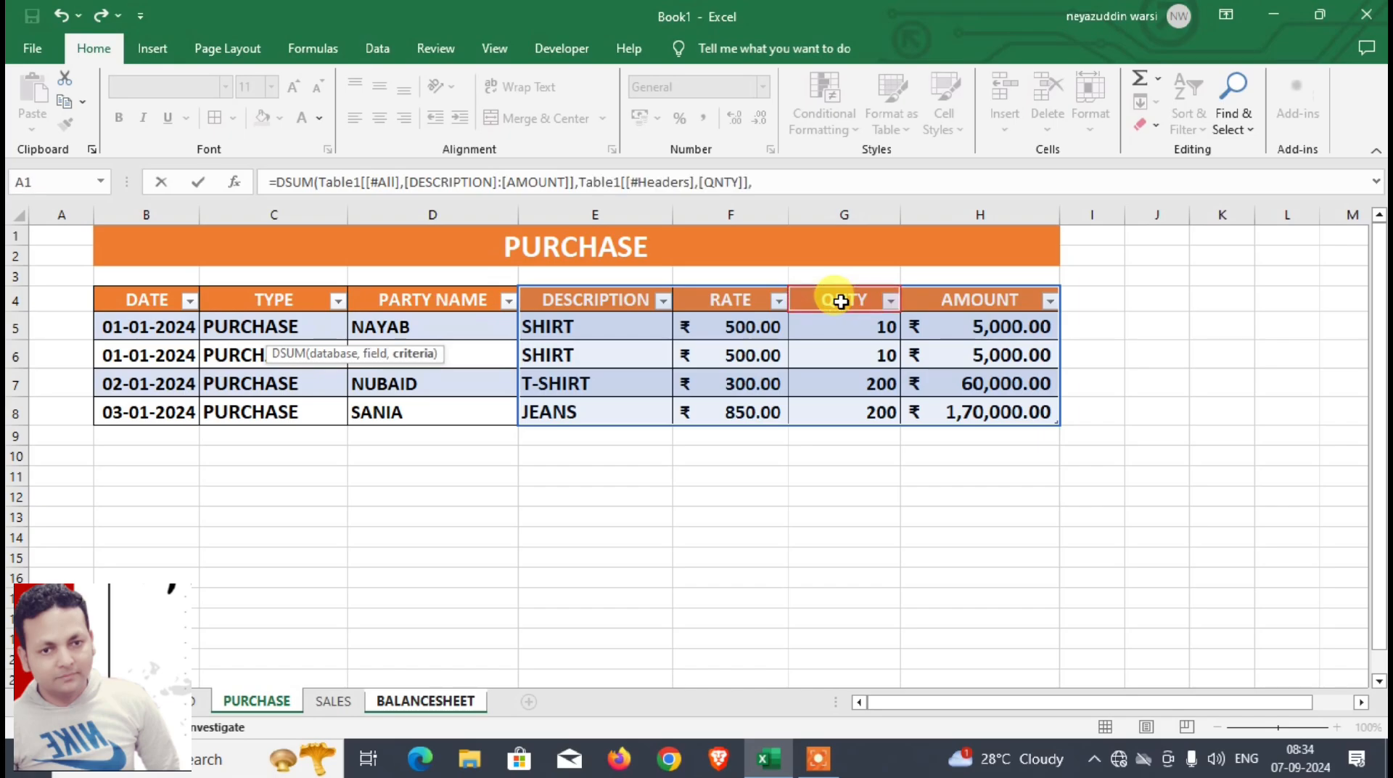
text(,)
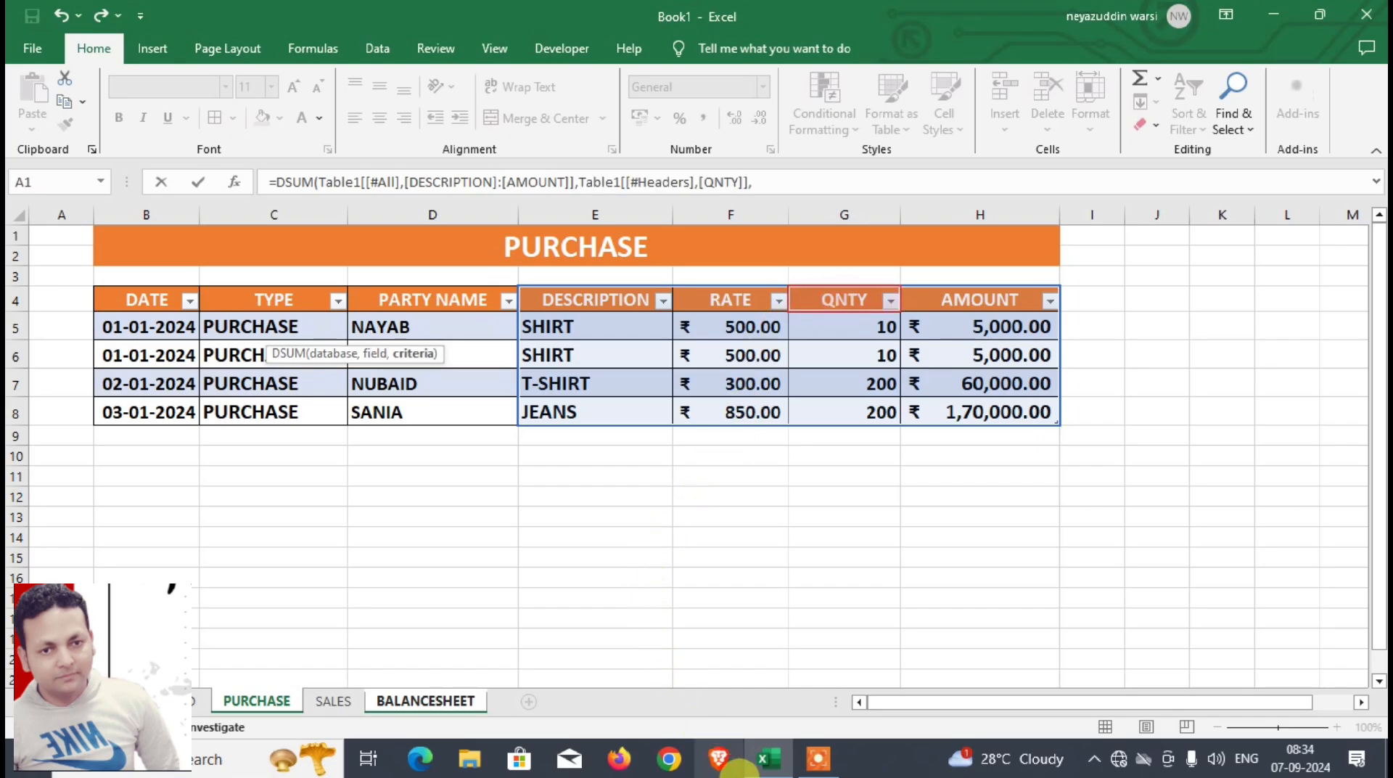
click(425, 701)
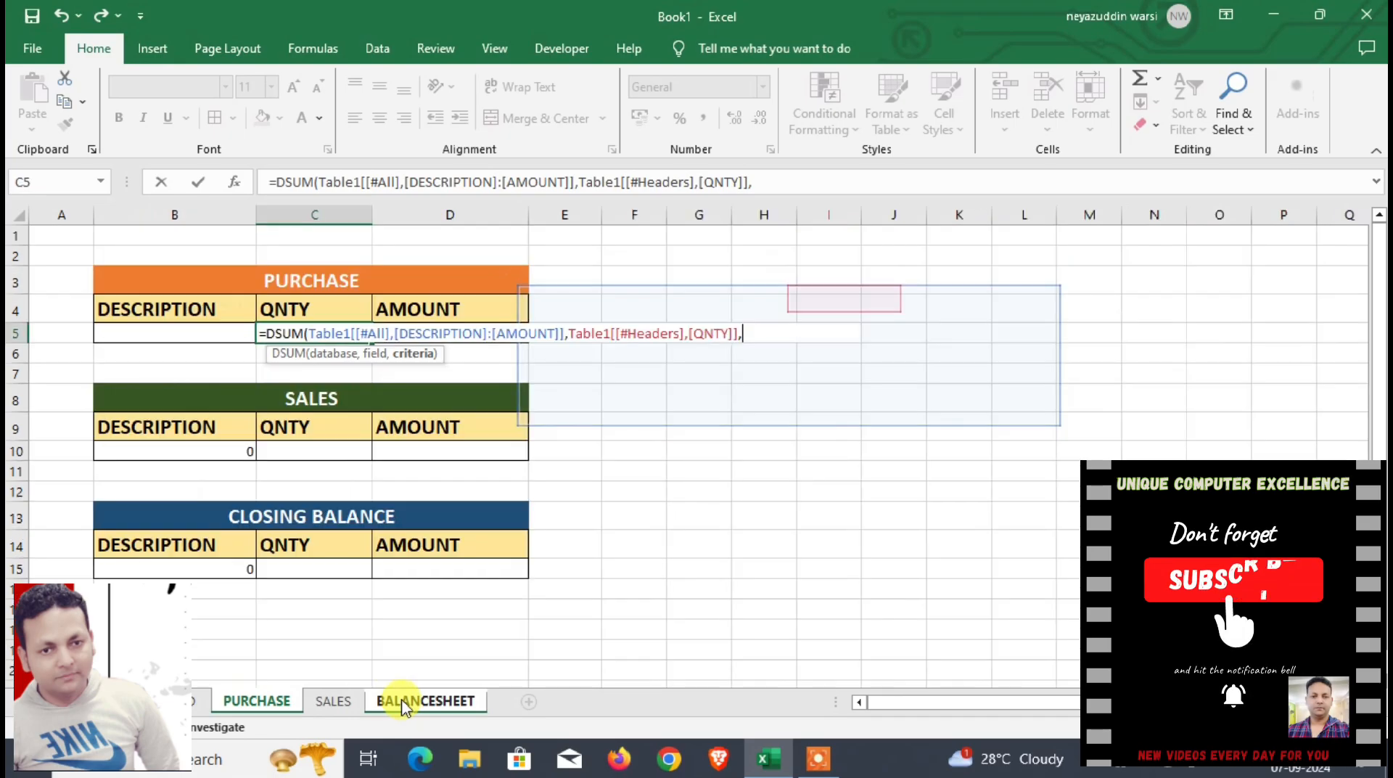
drag(185, 312, 184, 335)
key(Return)
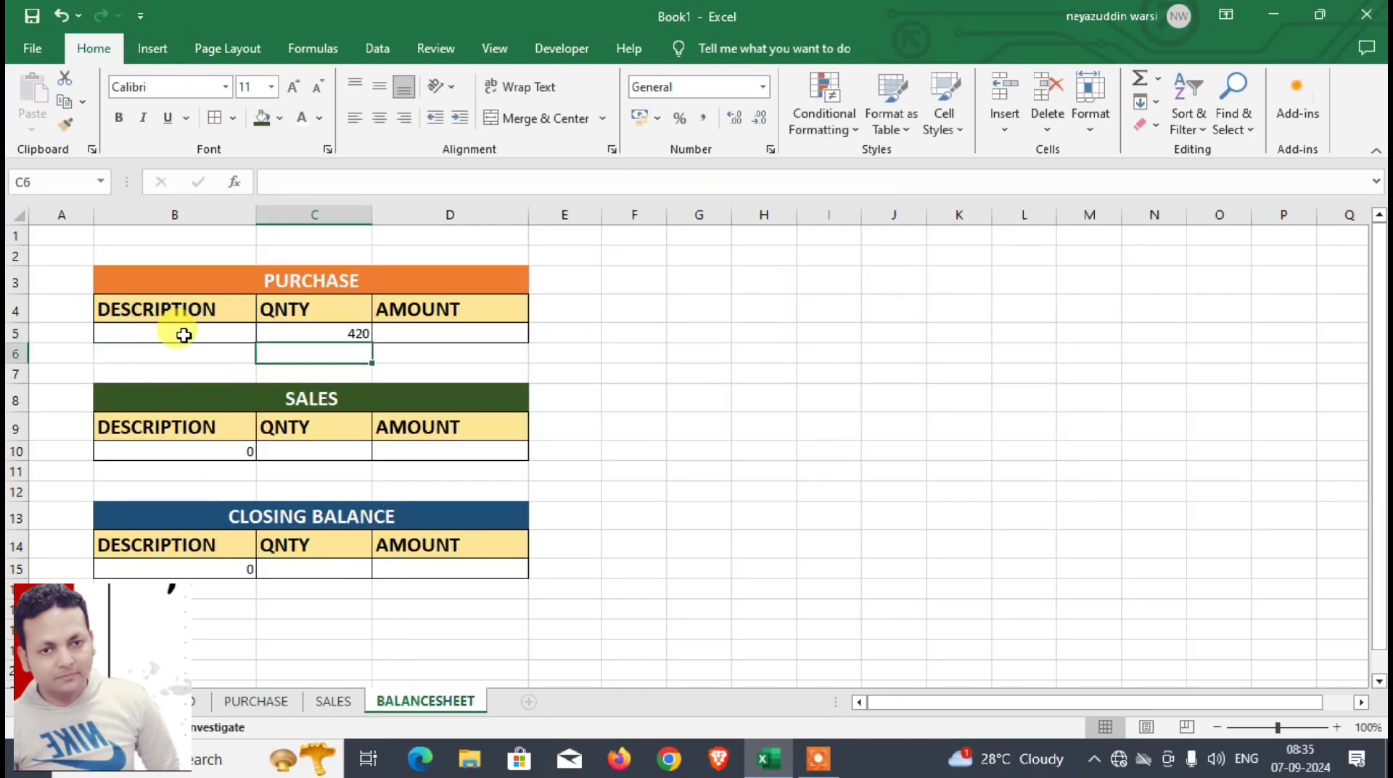
Step: Format the PURCHASE quantity cell C5 as bold 16-point text with the custom number format # "PCS"
click(352, 333)
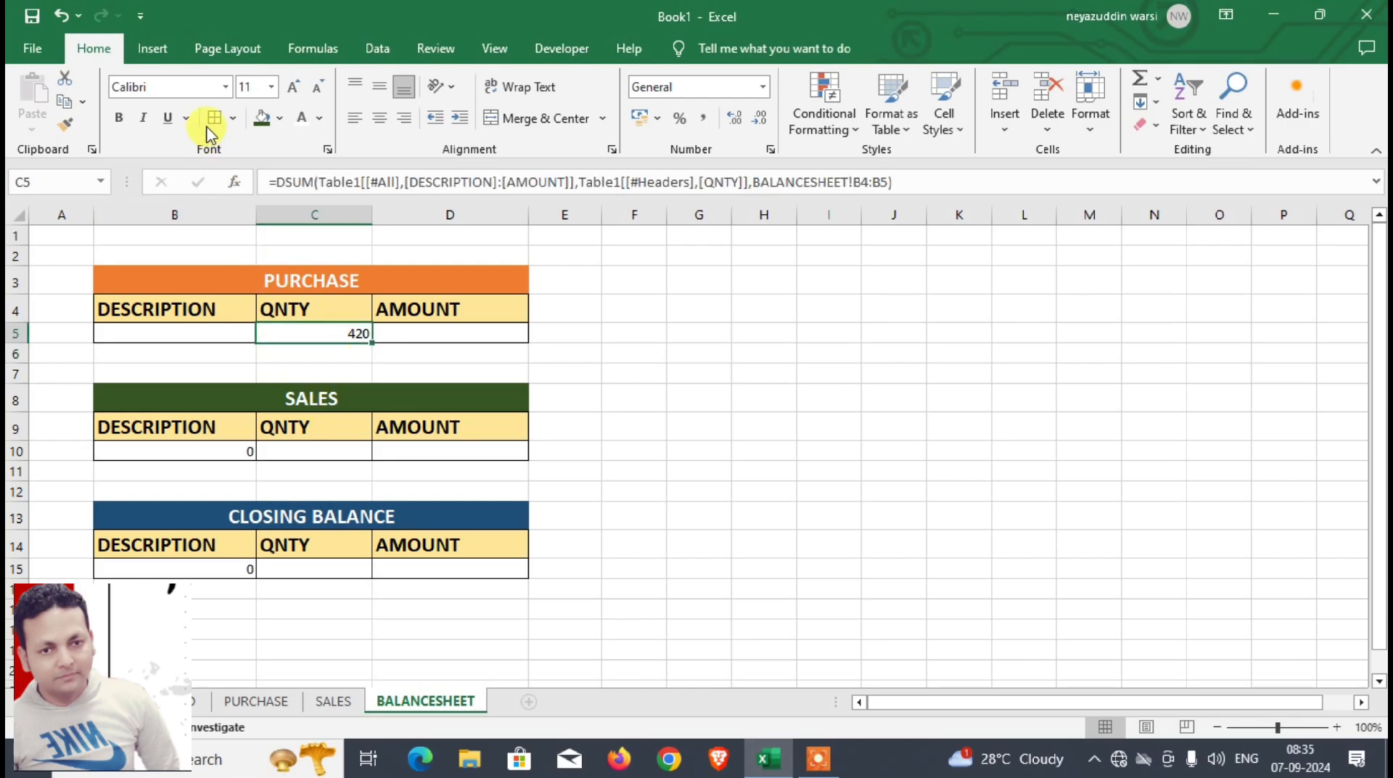
click(293, 88)
click(294, 88)
click(294, 88)
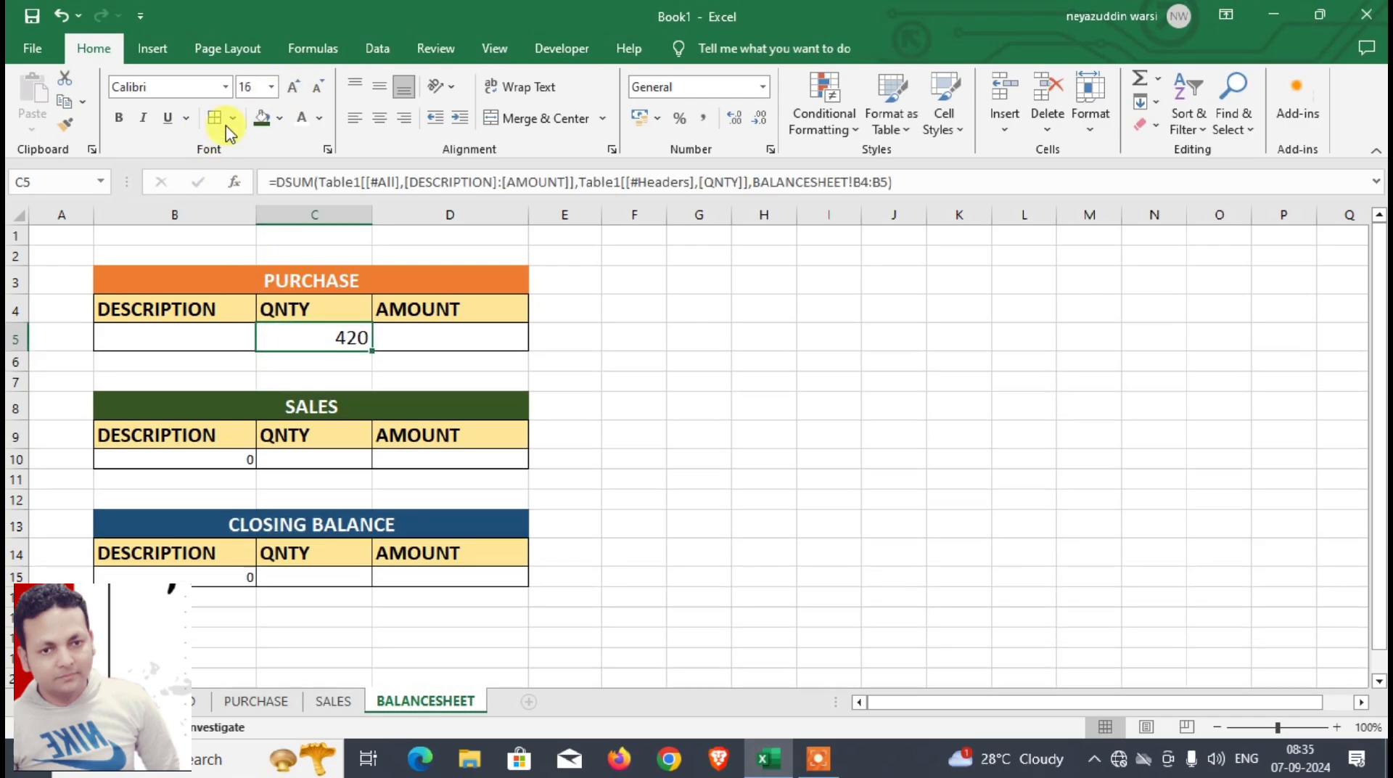
click(119, 119)
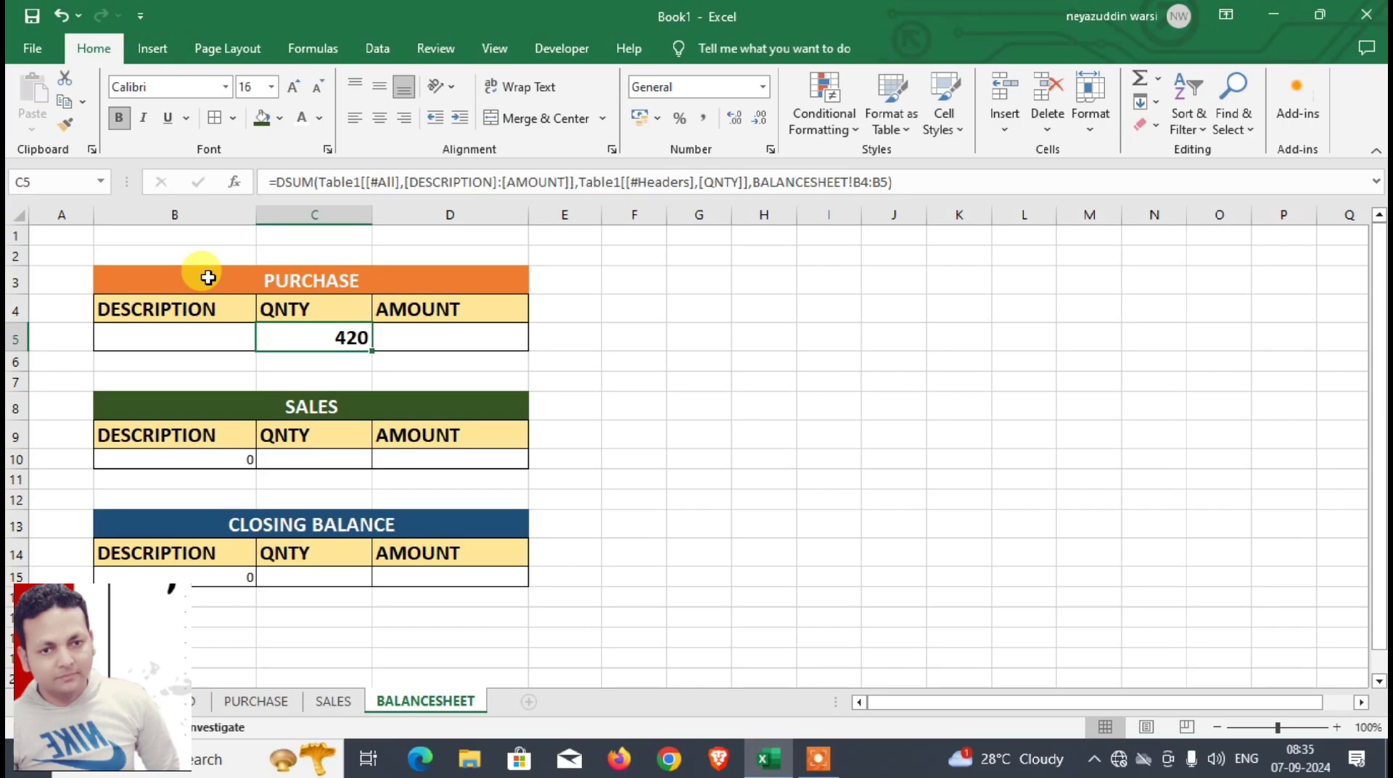
key(ctrl+1)
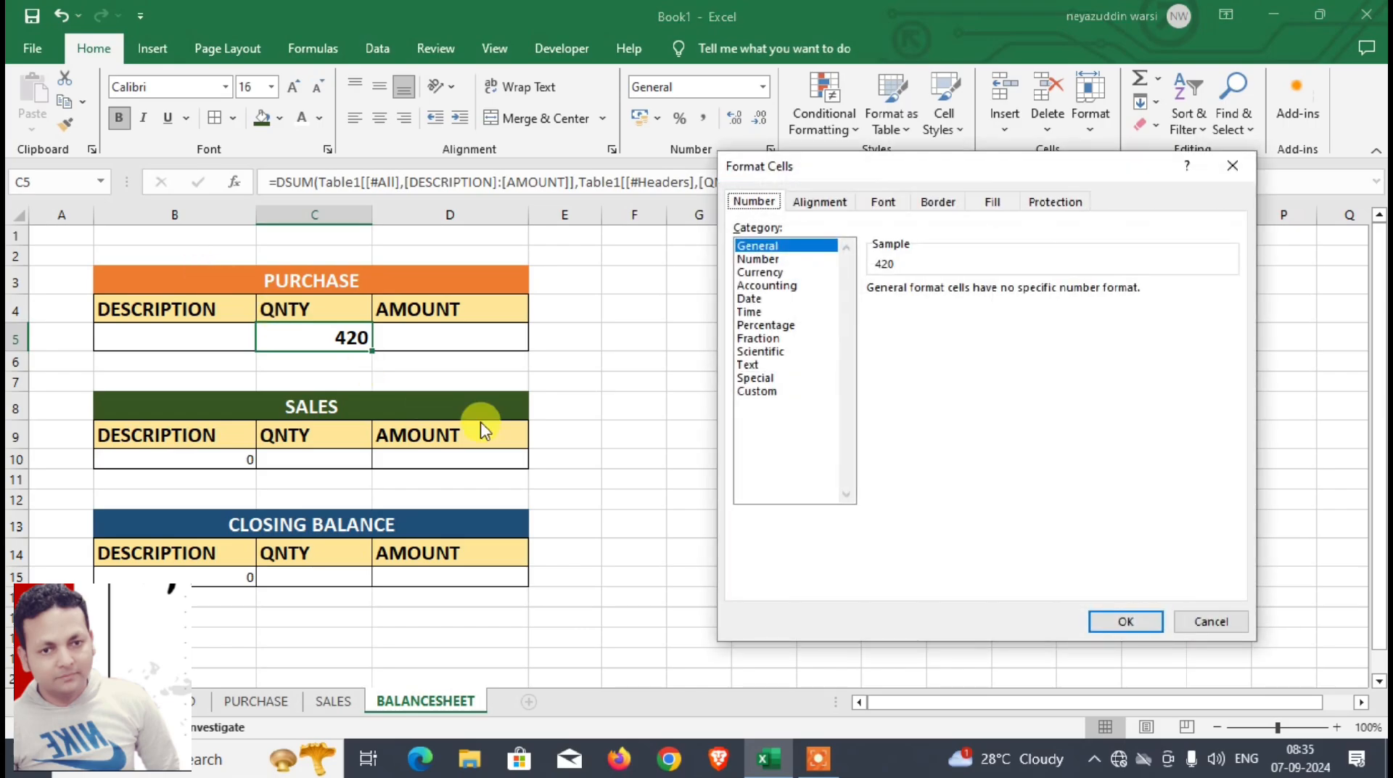
click(766, 393)
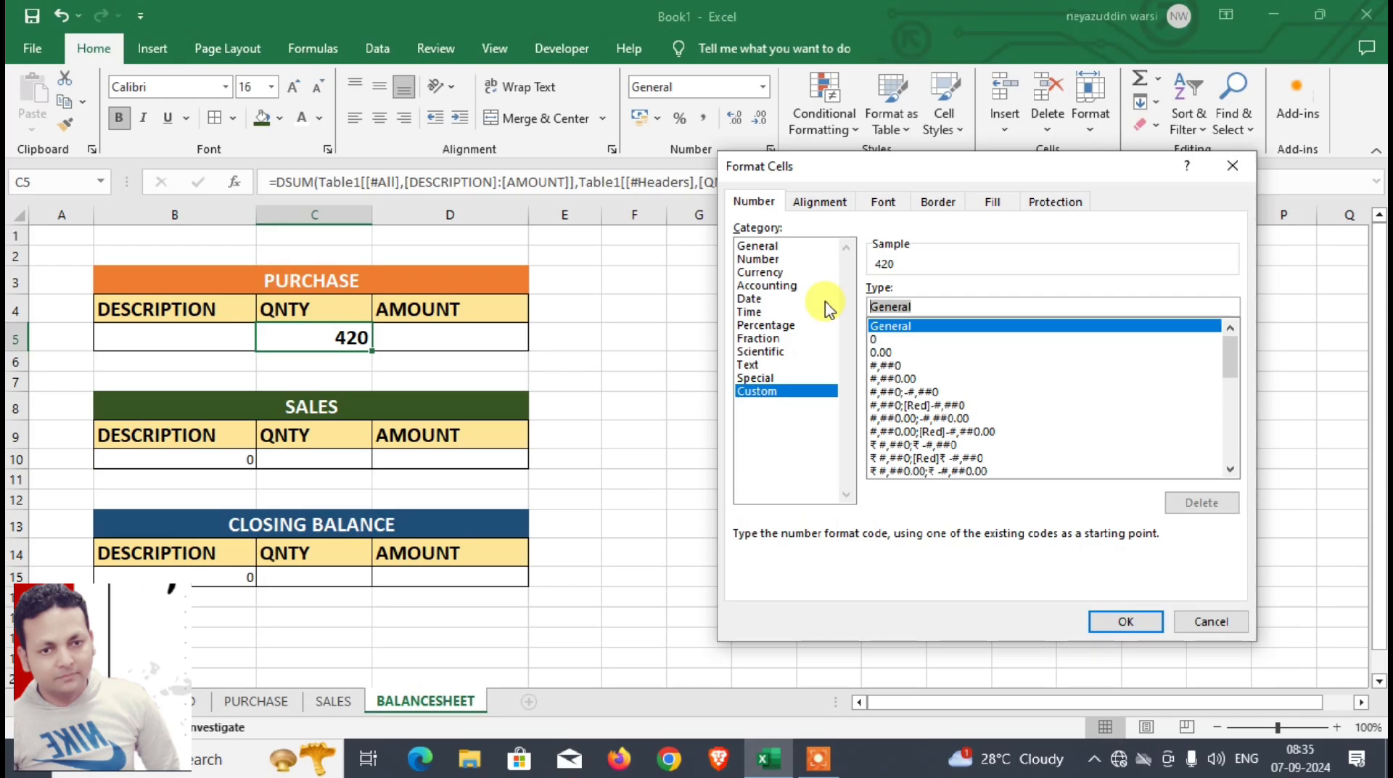
text(# "PCS")
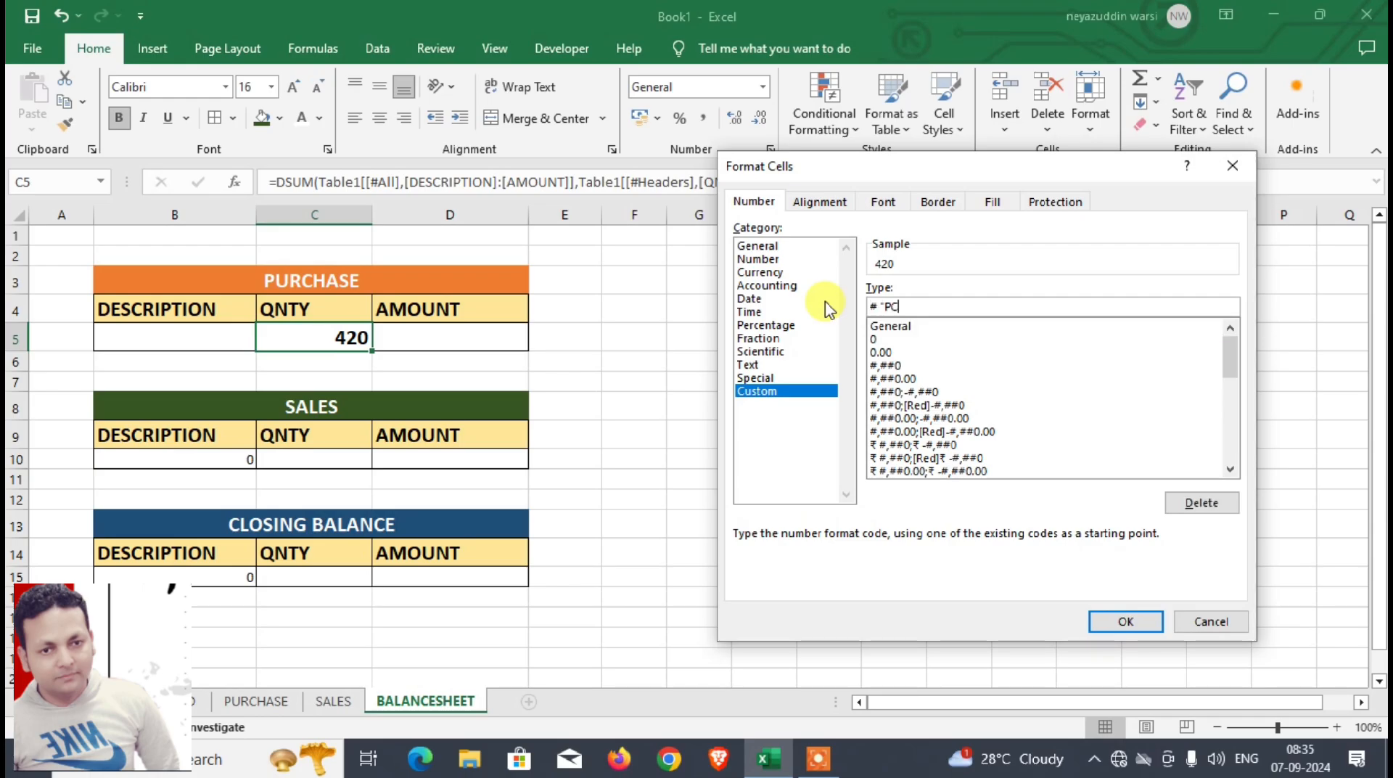
click(1125, 621)
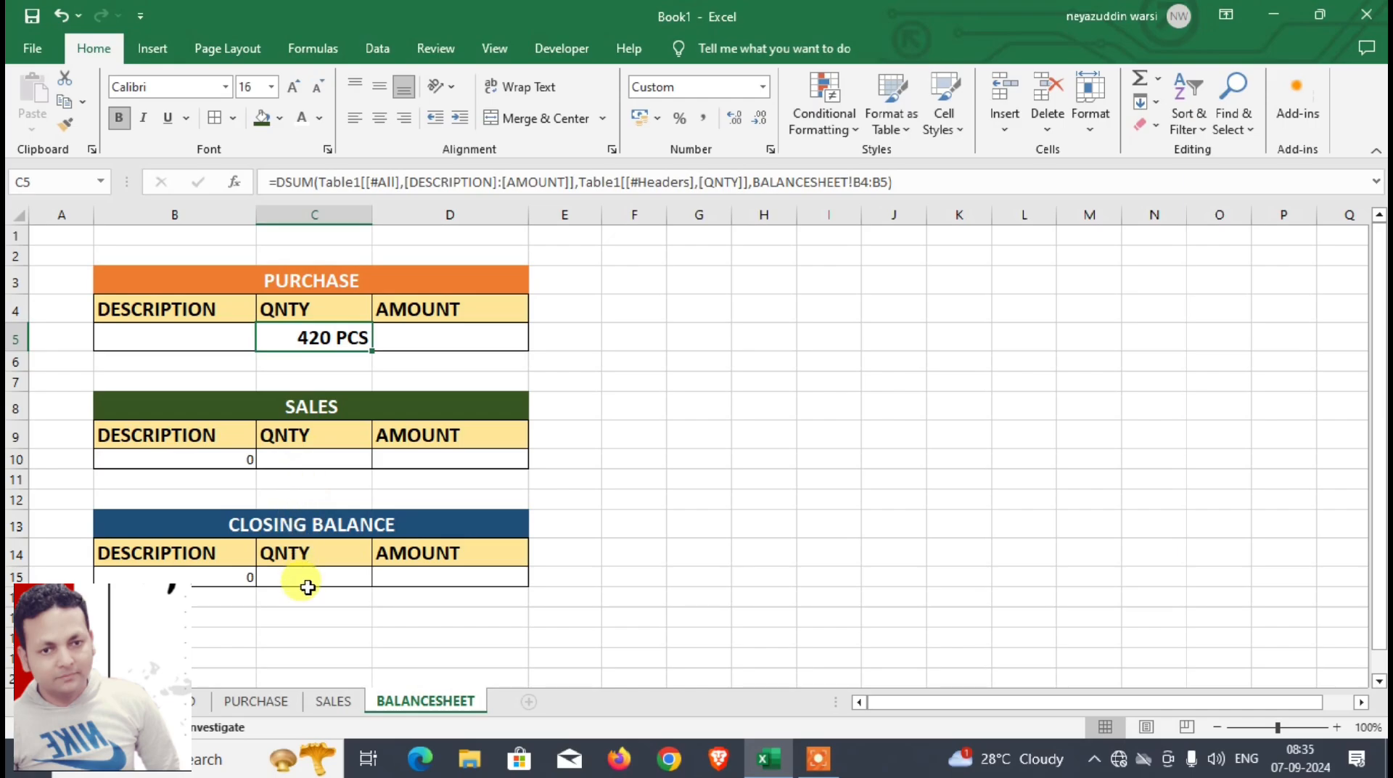
Step: Copy the formatting of C5 to the SALES quantity cell C10 and the CLOSING BALANCE quantity cell C15
click(66, 125)
click(290, 459)
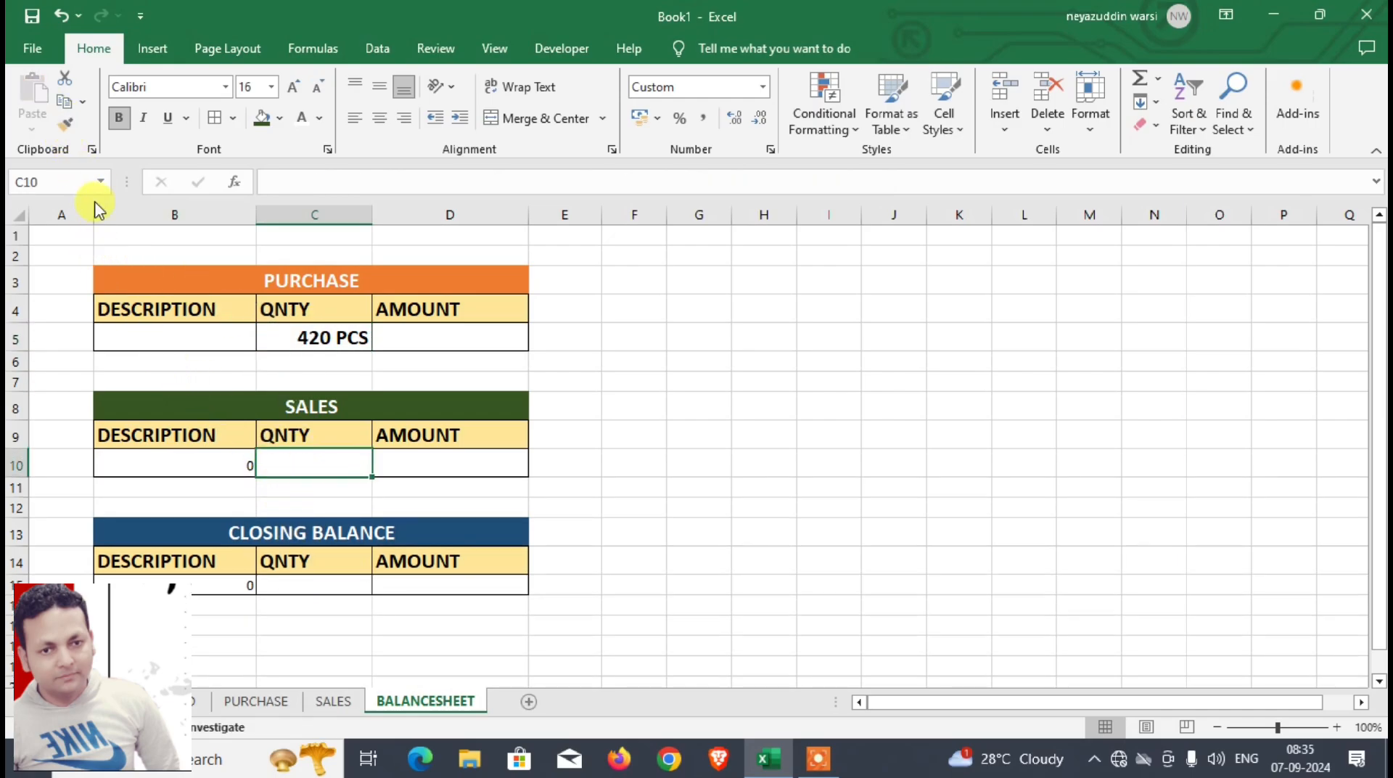
click(320, 335)
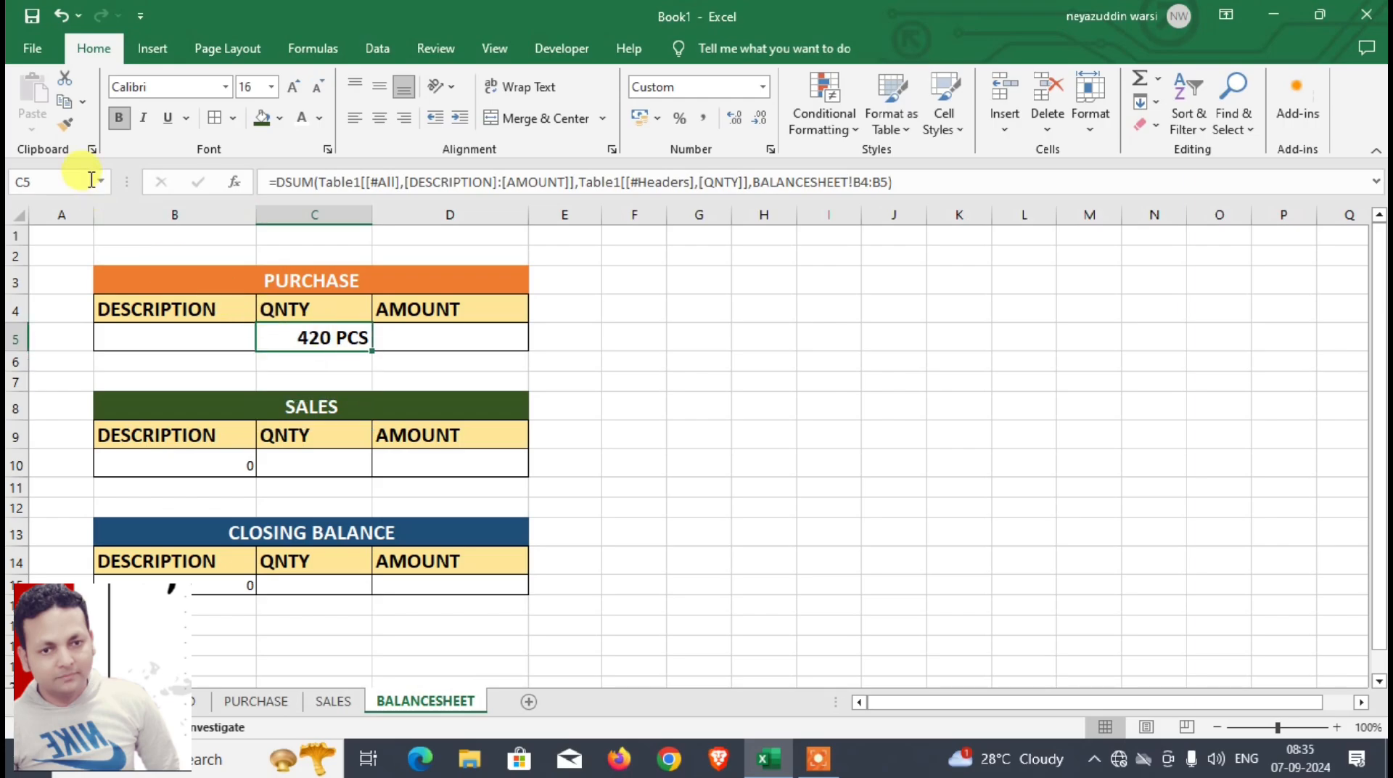
click(75, 130)
click(320, 588)
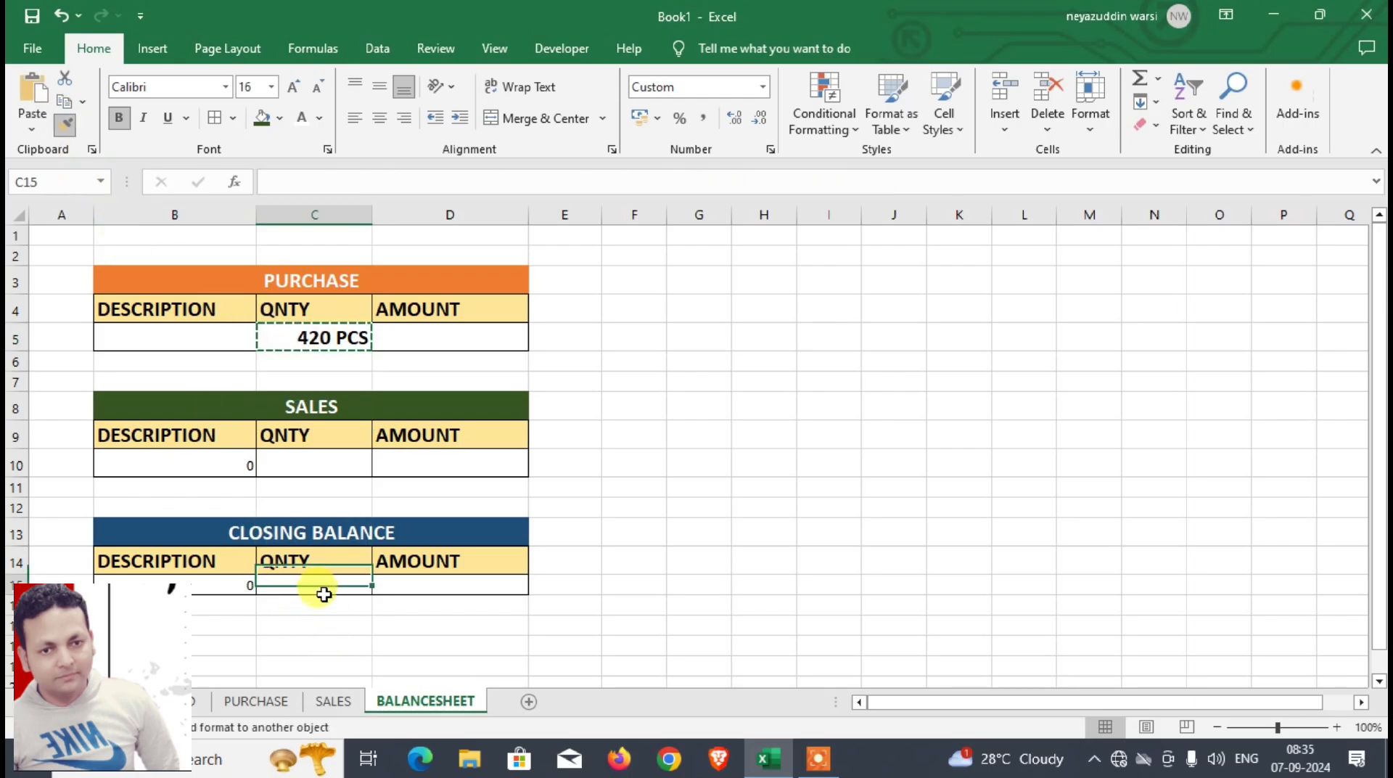
click(178, 337)
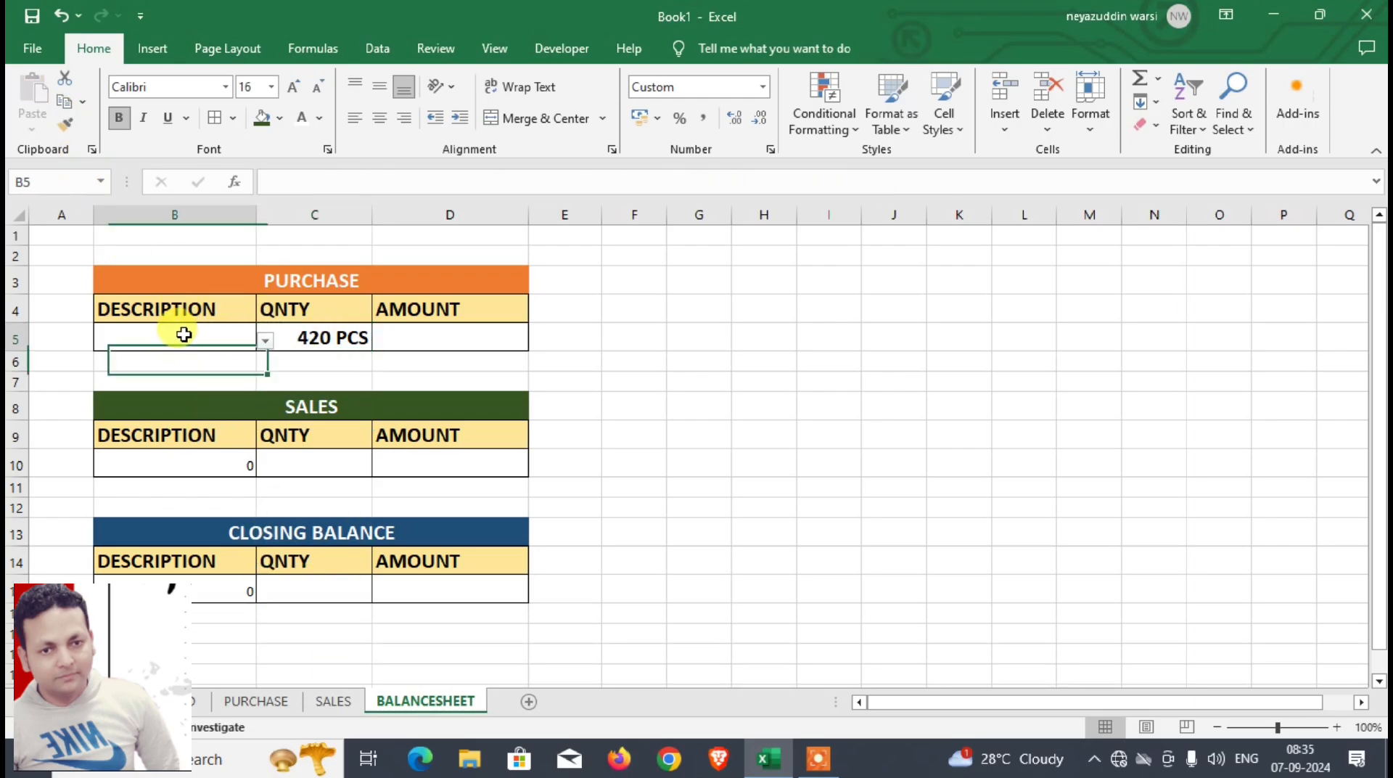
Step: Enter =DSUM(Table1[[#All],[DESCRIPTION]:[AMOUNT]],Table1[[#Headers],[AMOUNT]],BALANCESHEET!B4:B5) in the PURCHASE amount cell D5
click(458, 341)
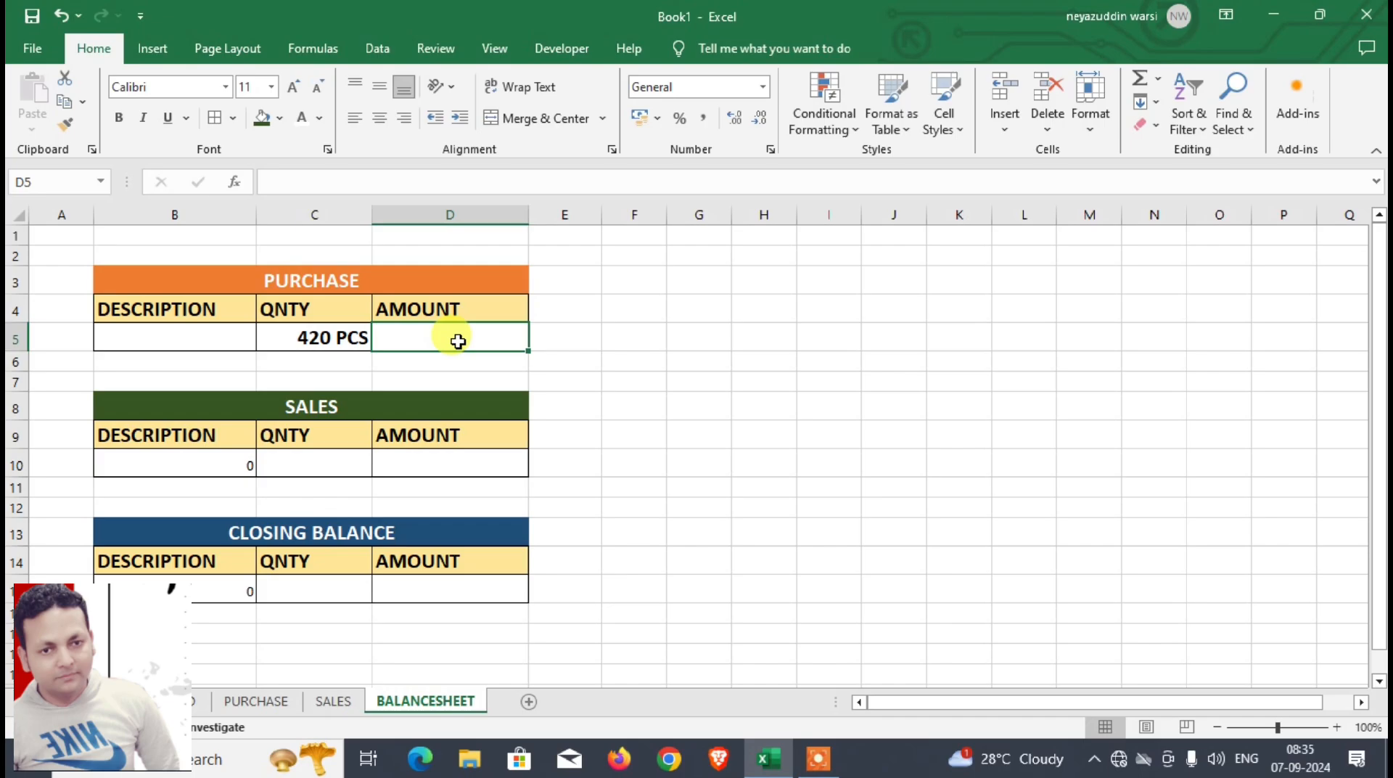
text(=DSUM()
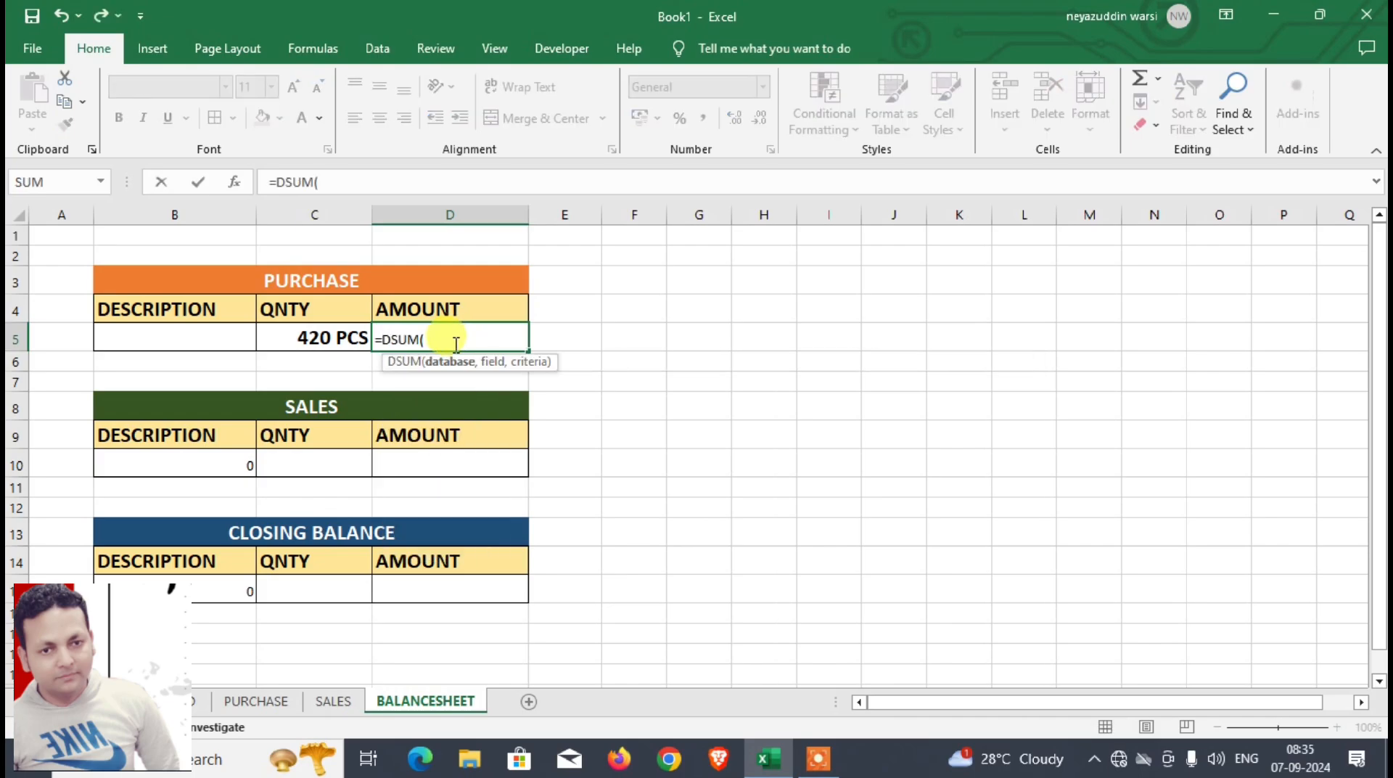
click(255, 700)
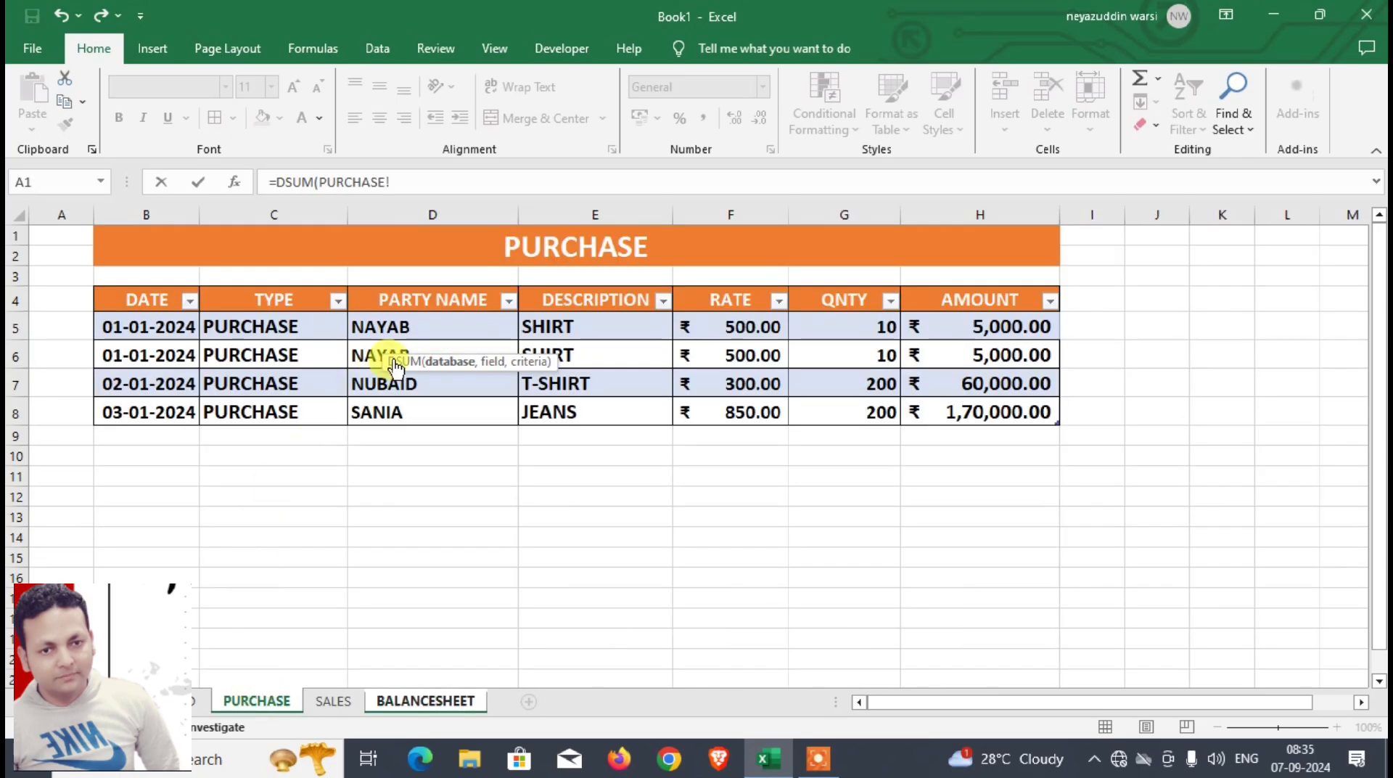
drag(548, 298, 1017, 417)
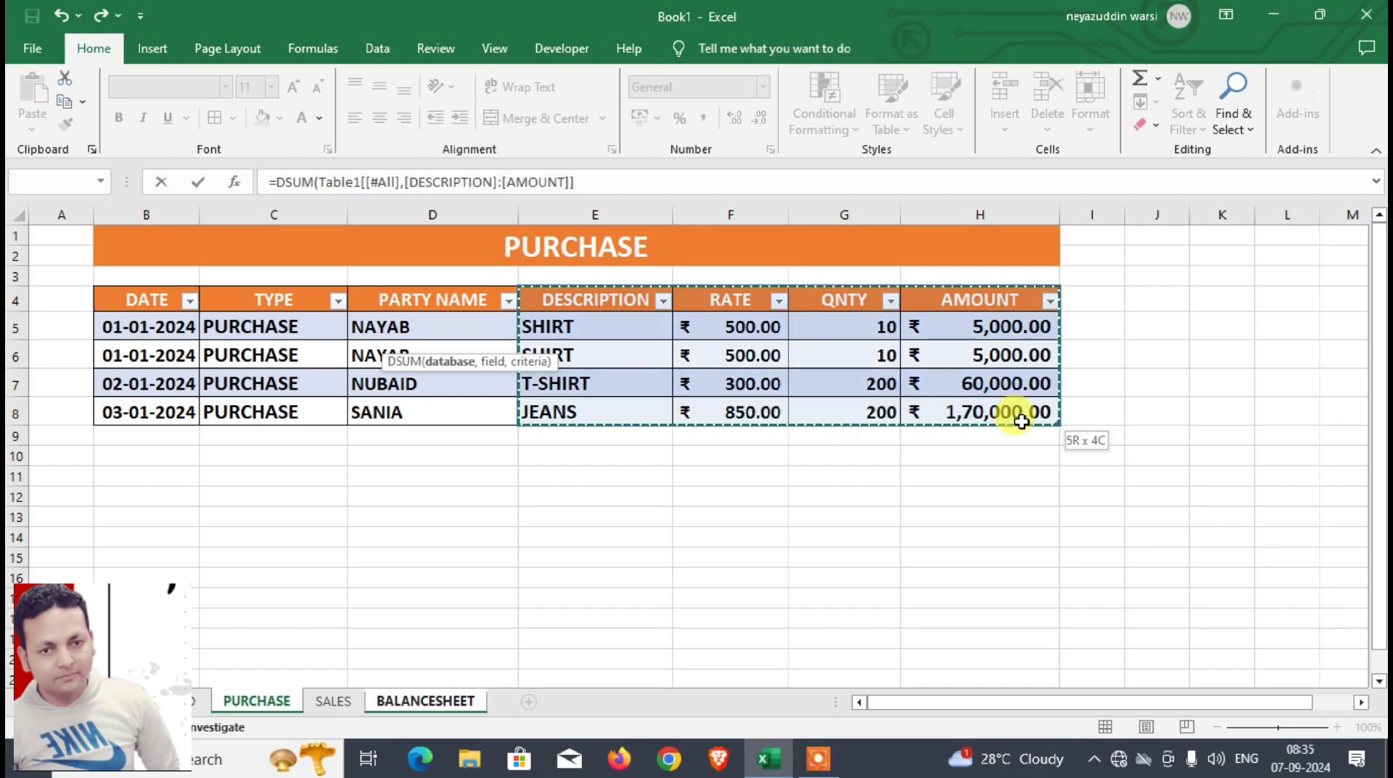
text(,)
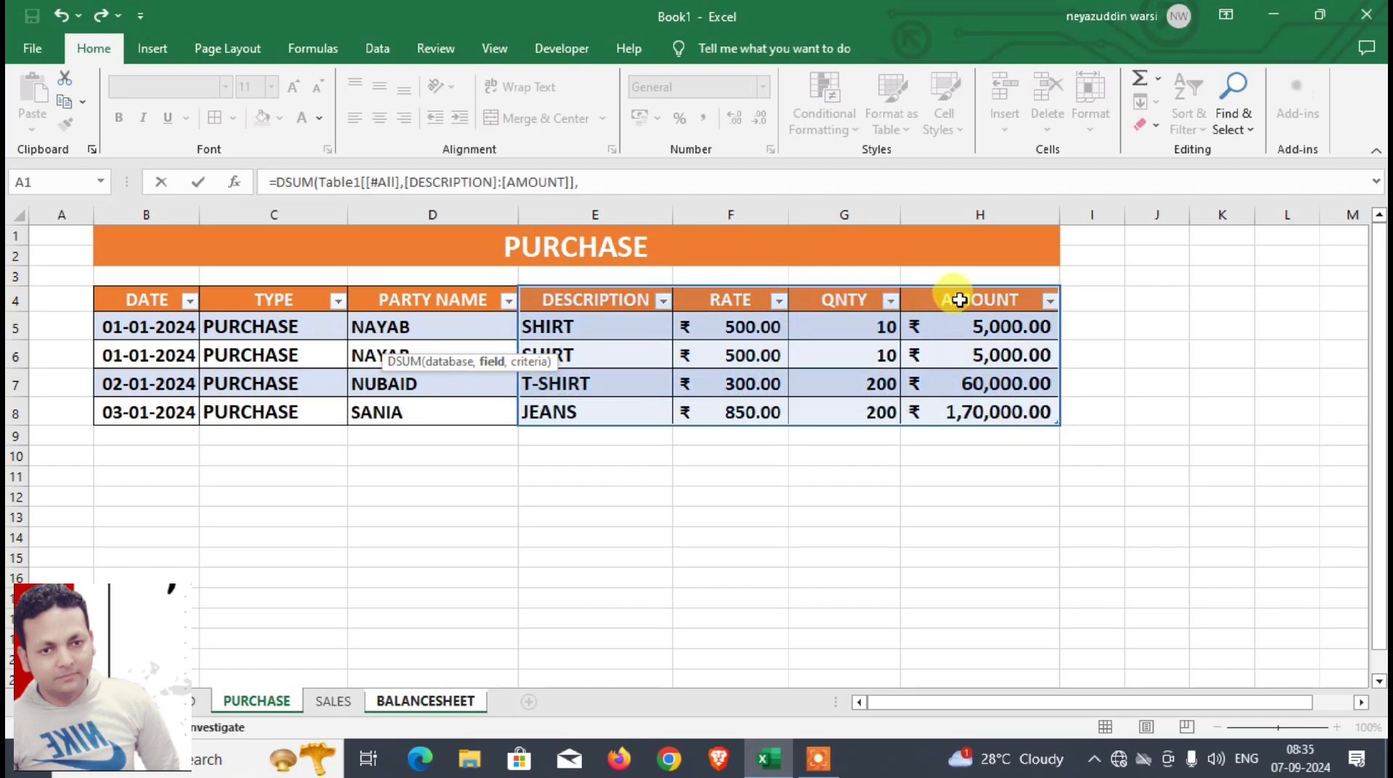
click(960, 299)
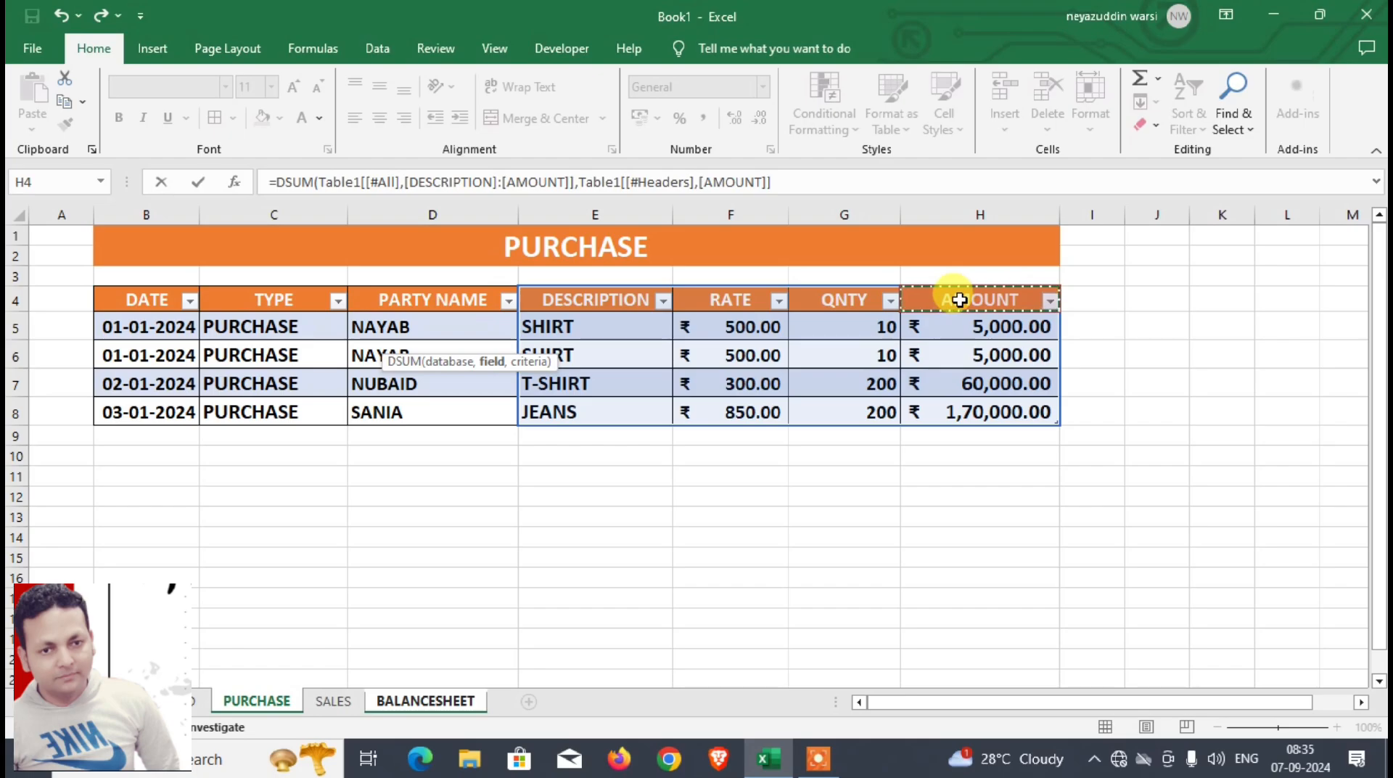
text(,)
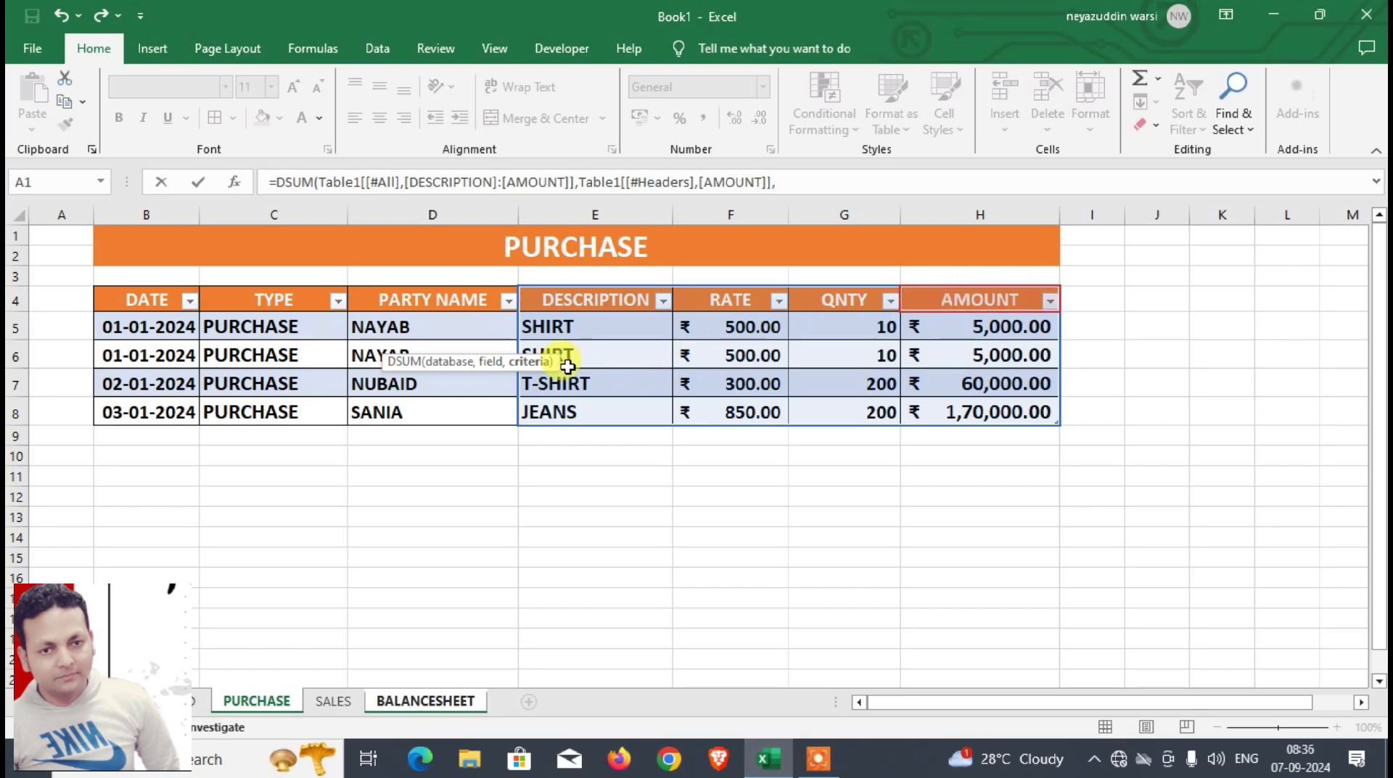
click(433, 696)
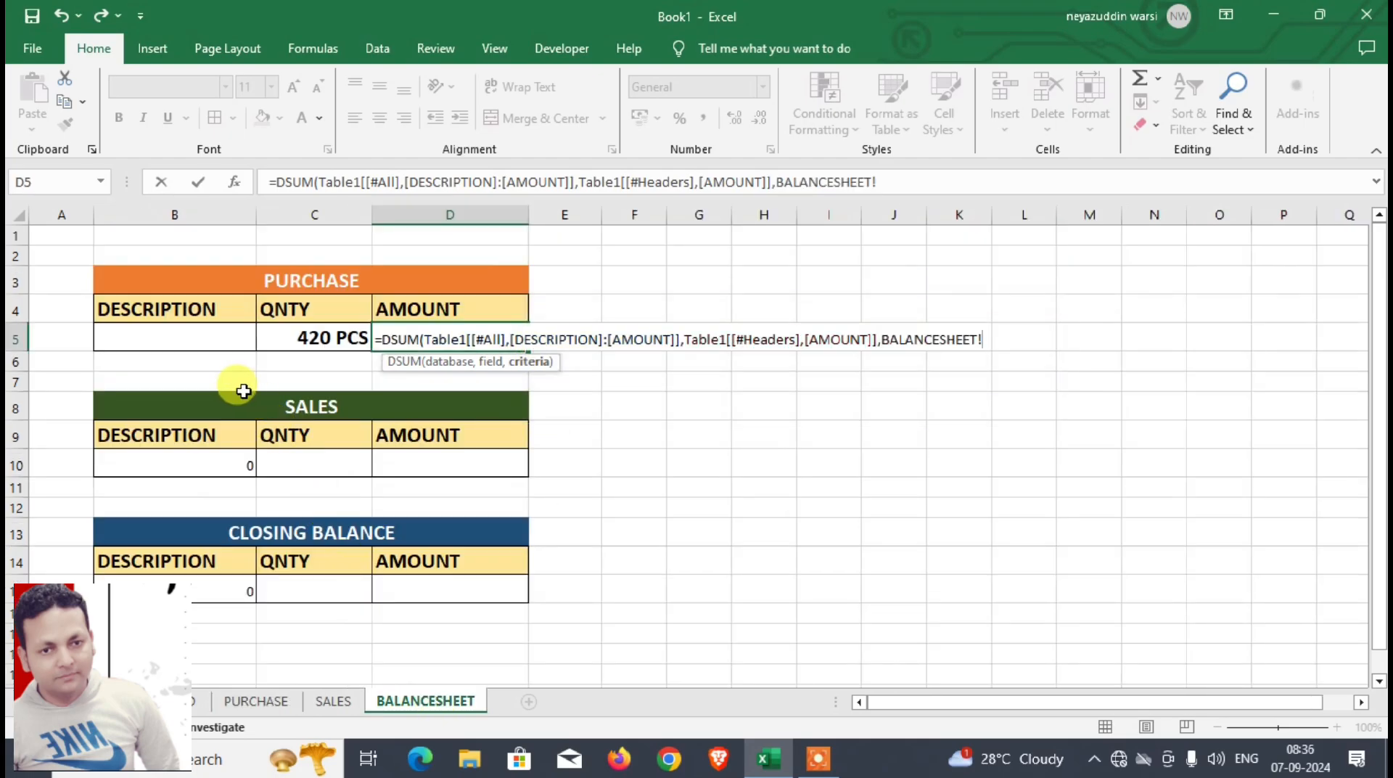
click(188, 318)
drag(190, 331, 191, 333)
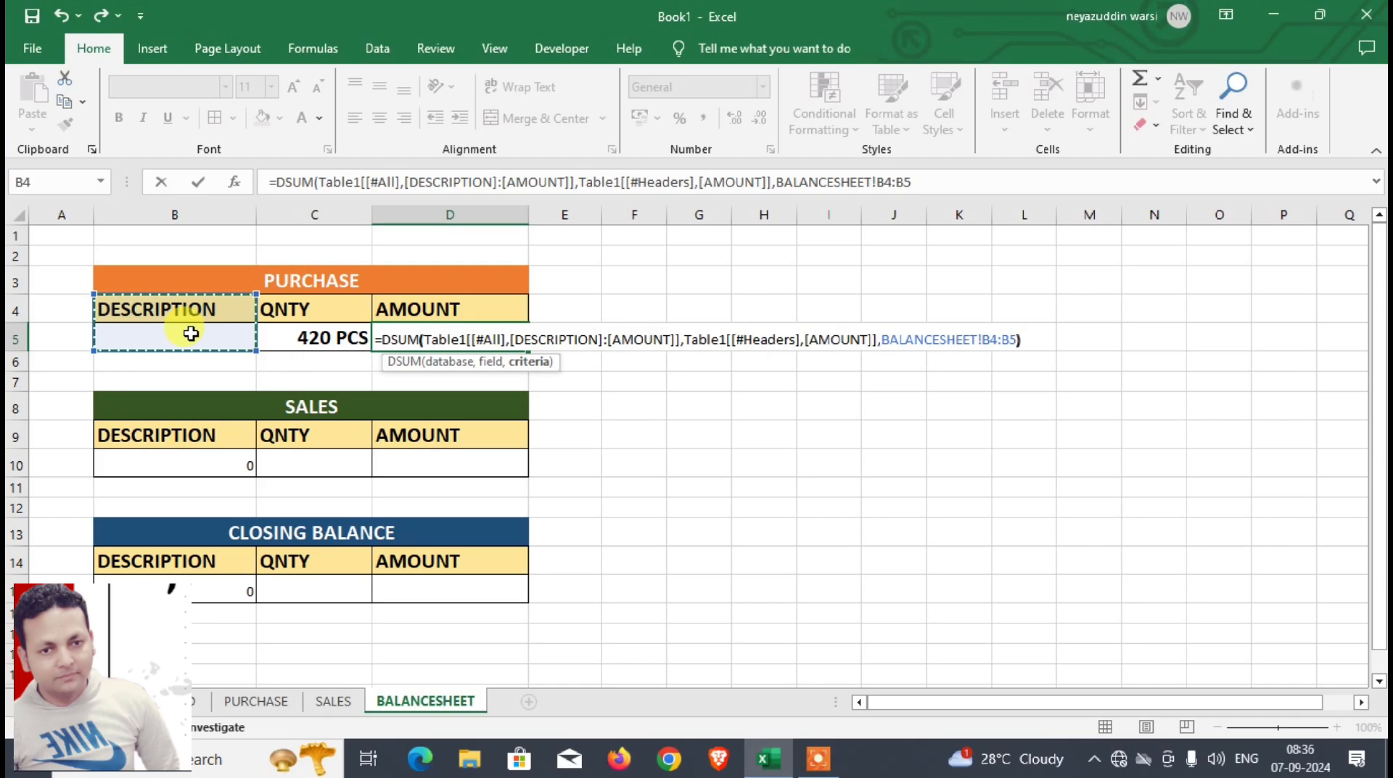
text())
key(Return)
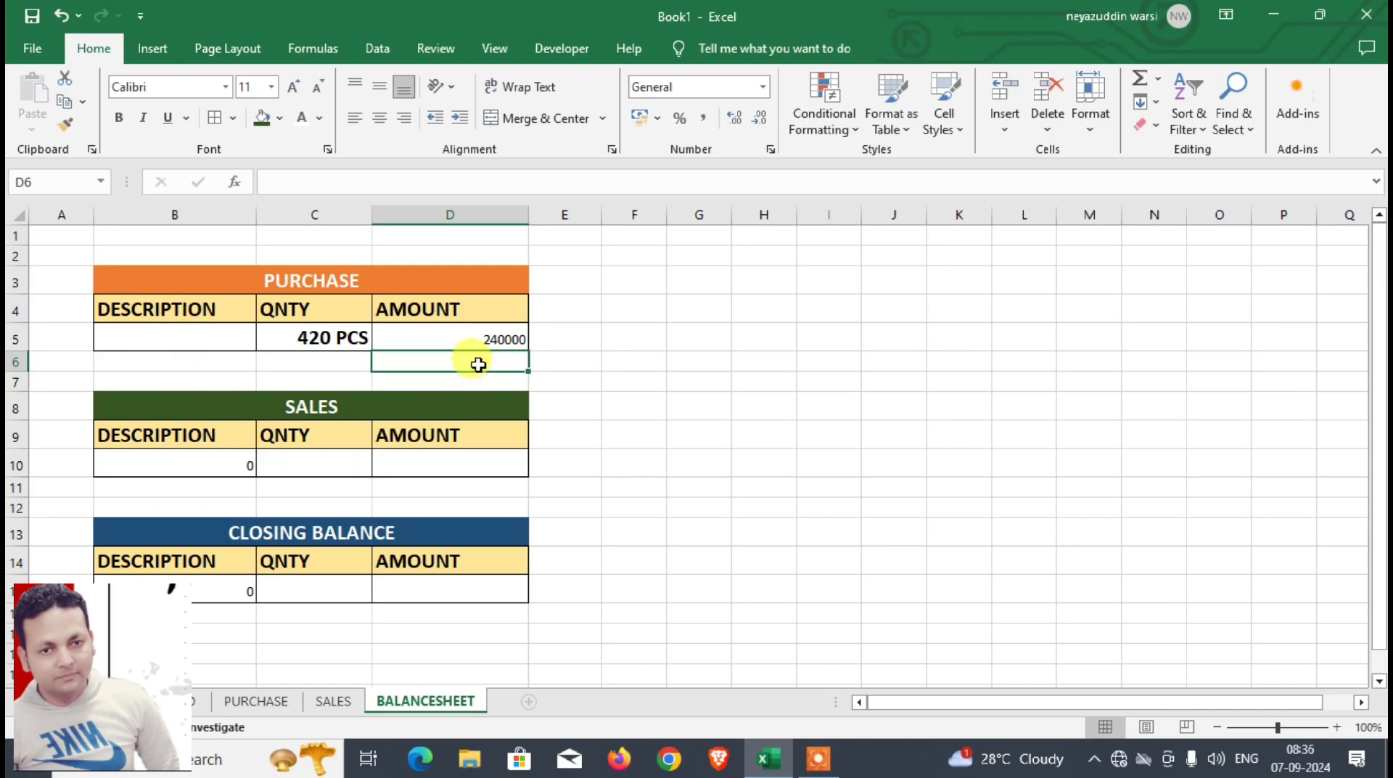
Step: Format the PURCHASE amount cell D5 as bold 14-point text in the Accounting number format with the ₹ symbol
click(473, 340)
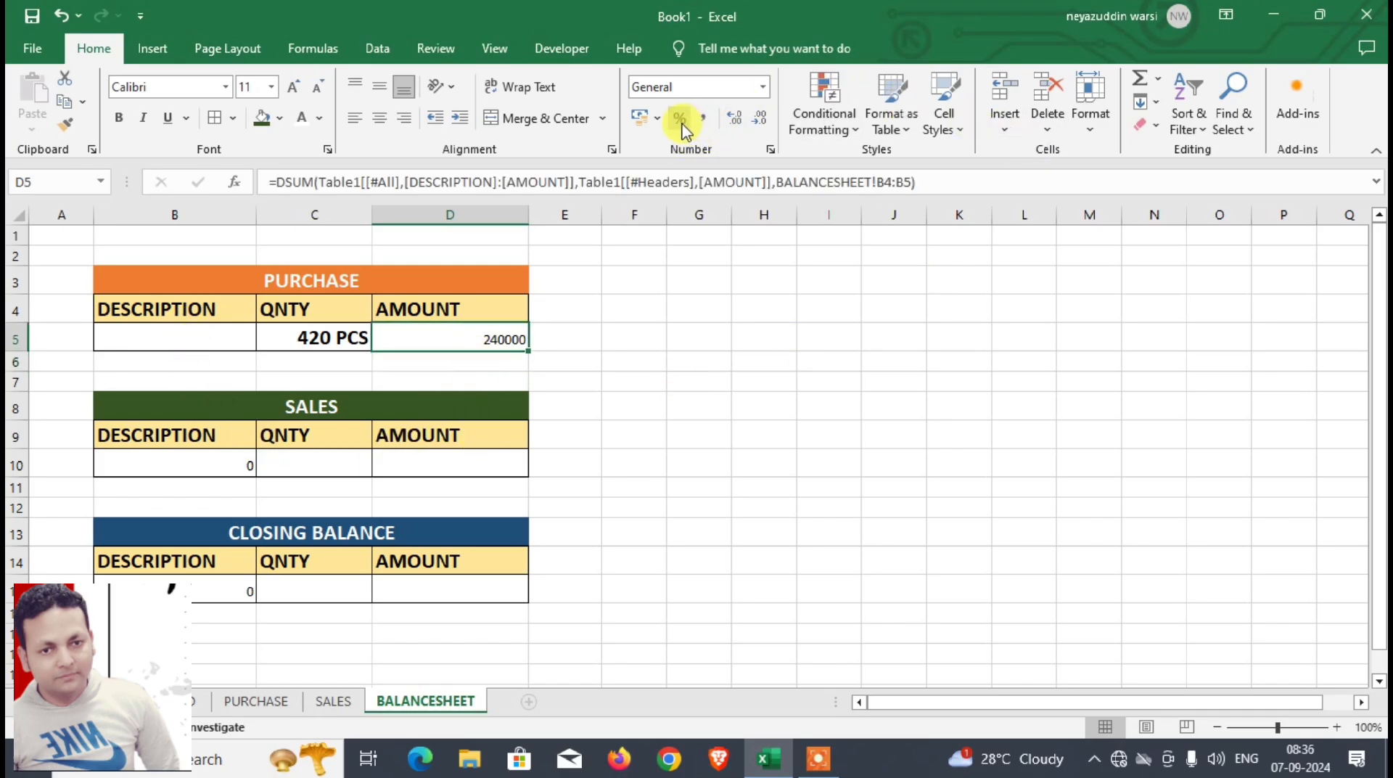
click(638, 118)
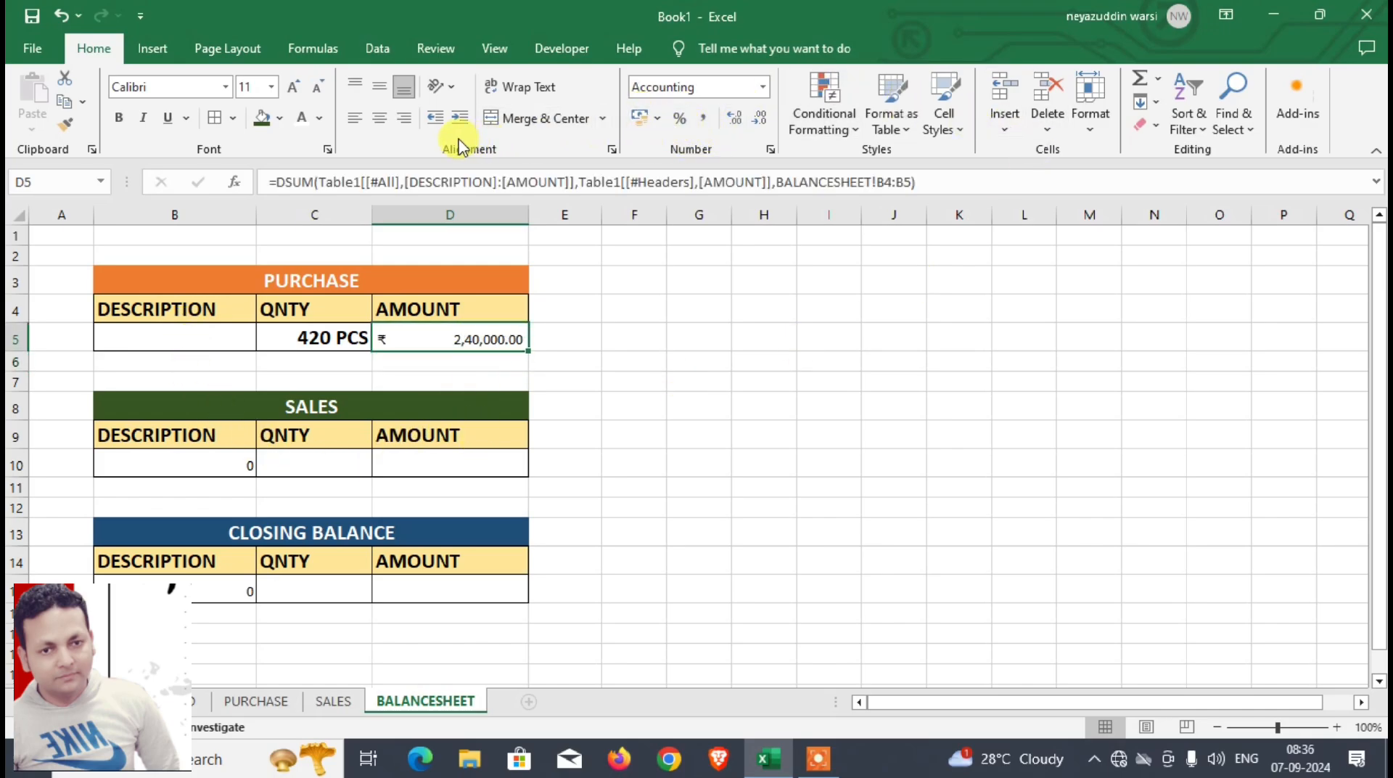
click(294, 88)
click(294, 87)
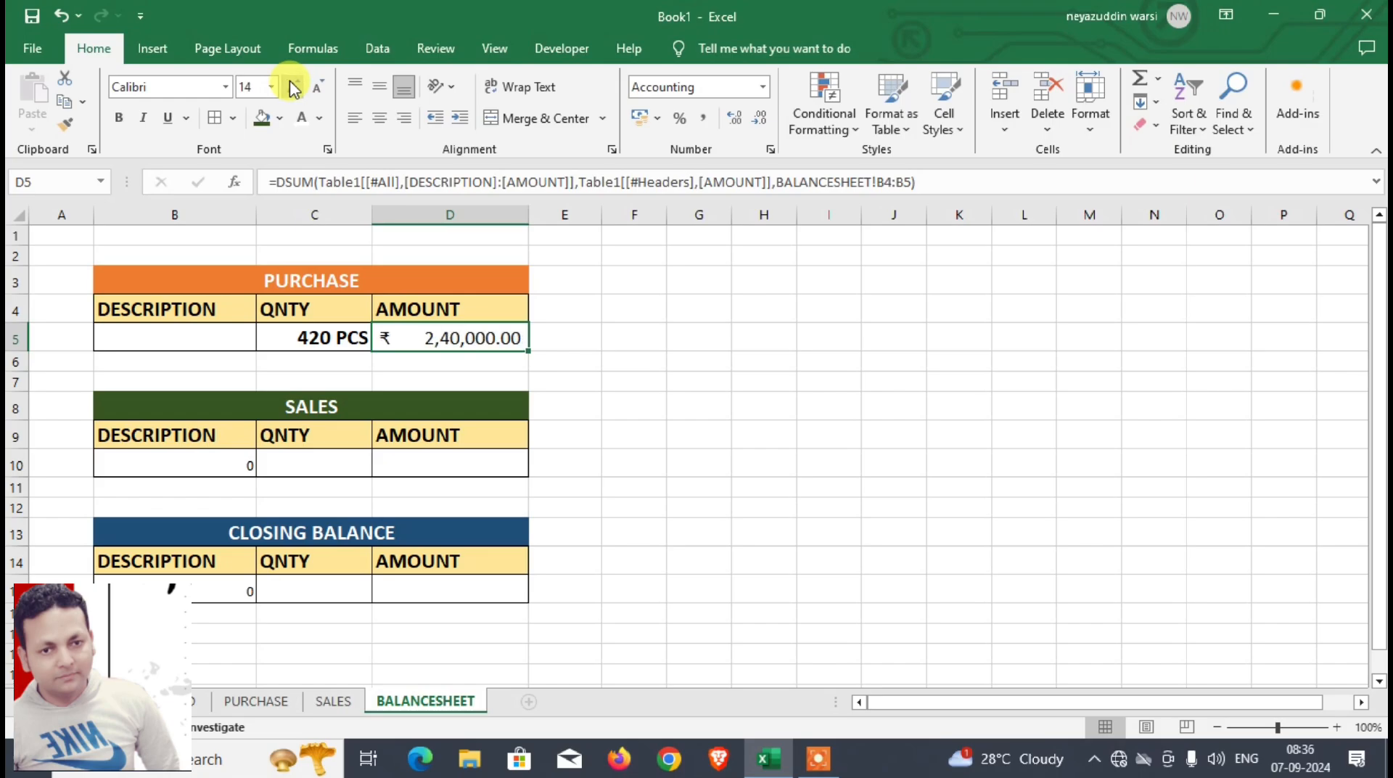
click(121, 120)
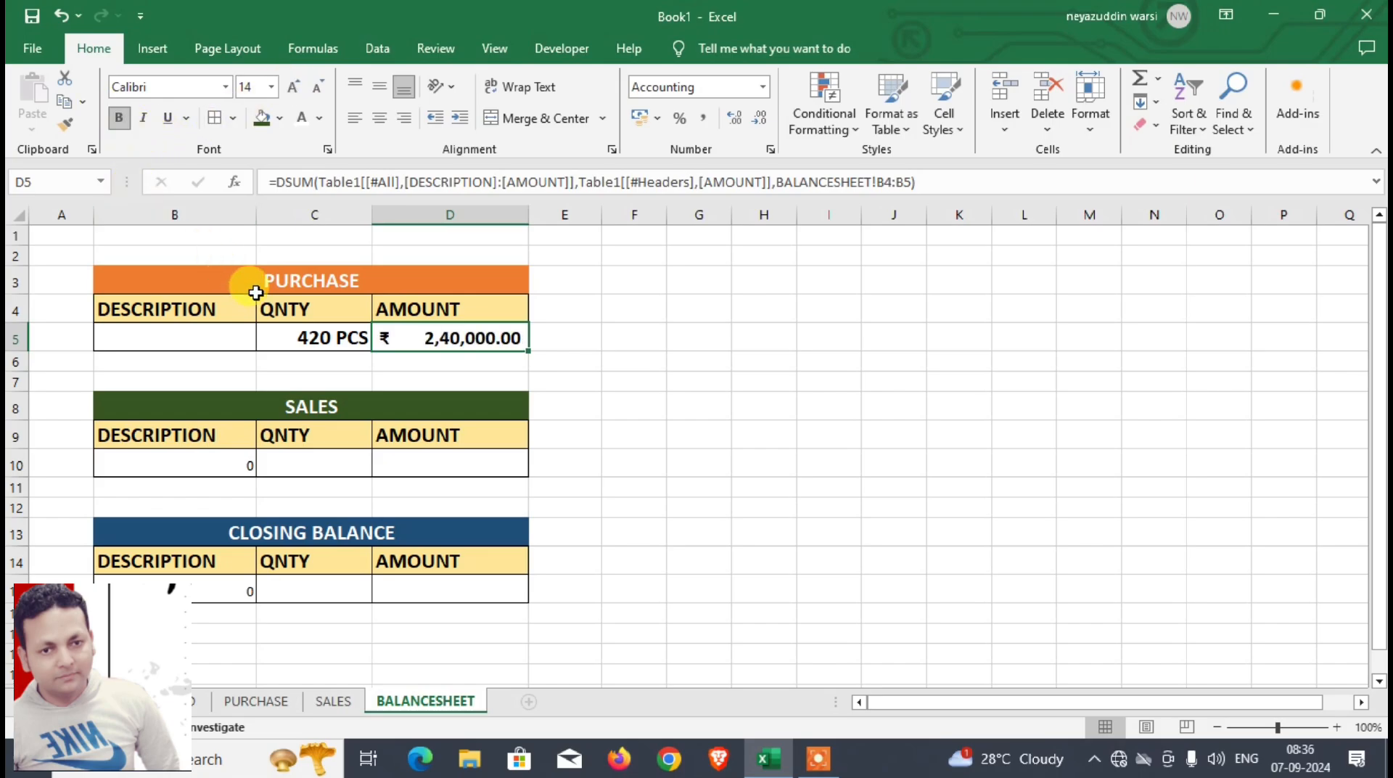
Step: Choose SHIRT as the PURCHASE description in cell B5 and format the cell as bold 16-point text
click(230, 343)
click(265, 340)
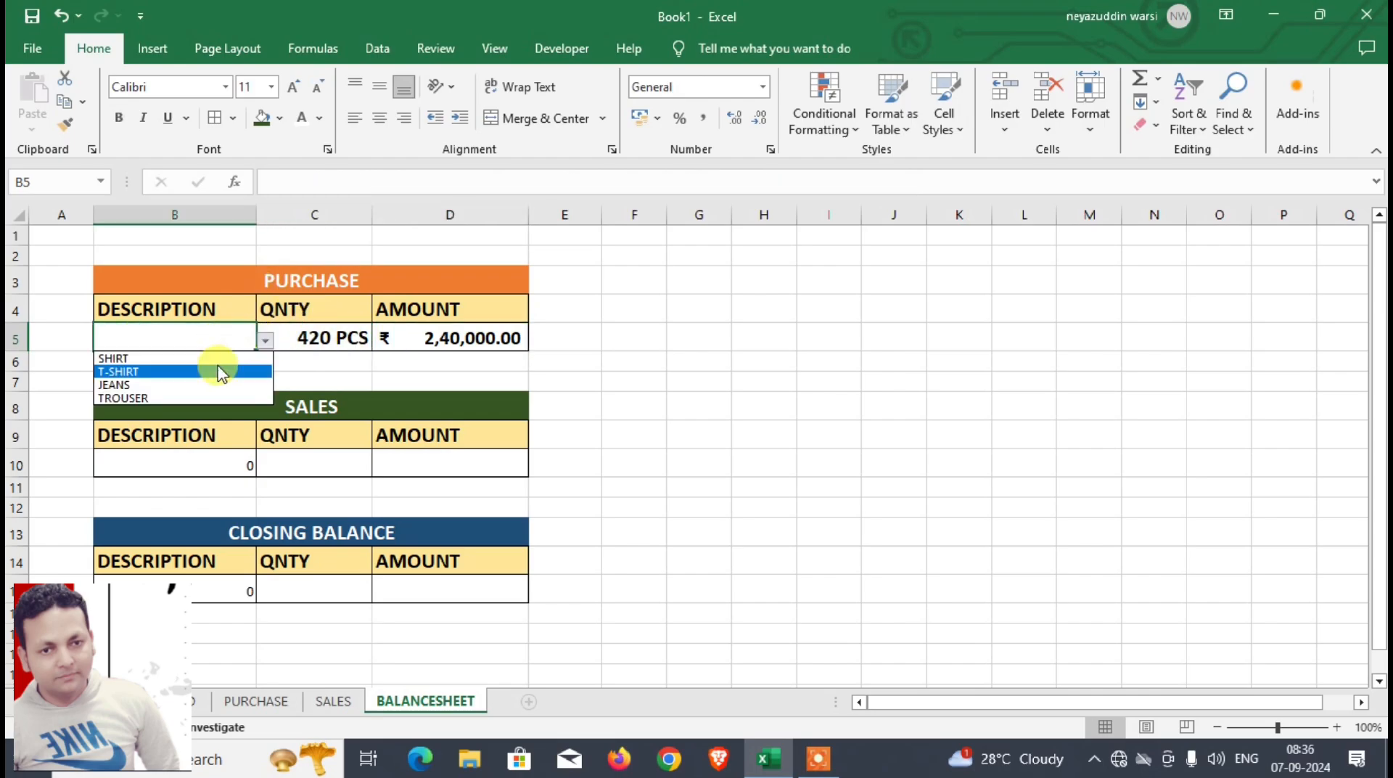
click(217, 359)
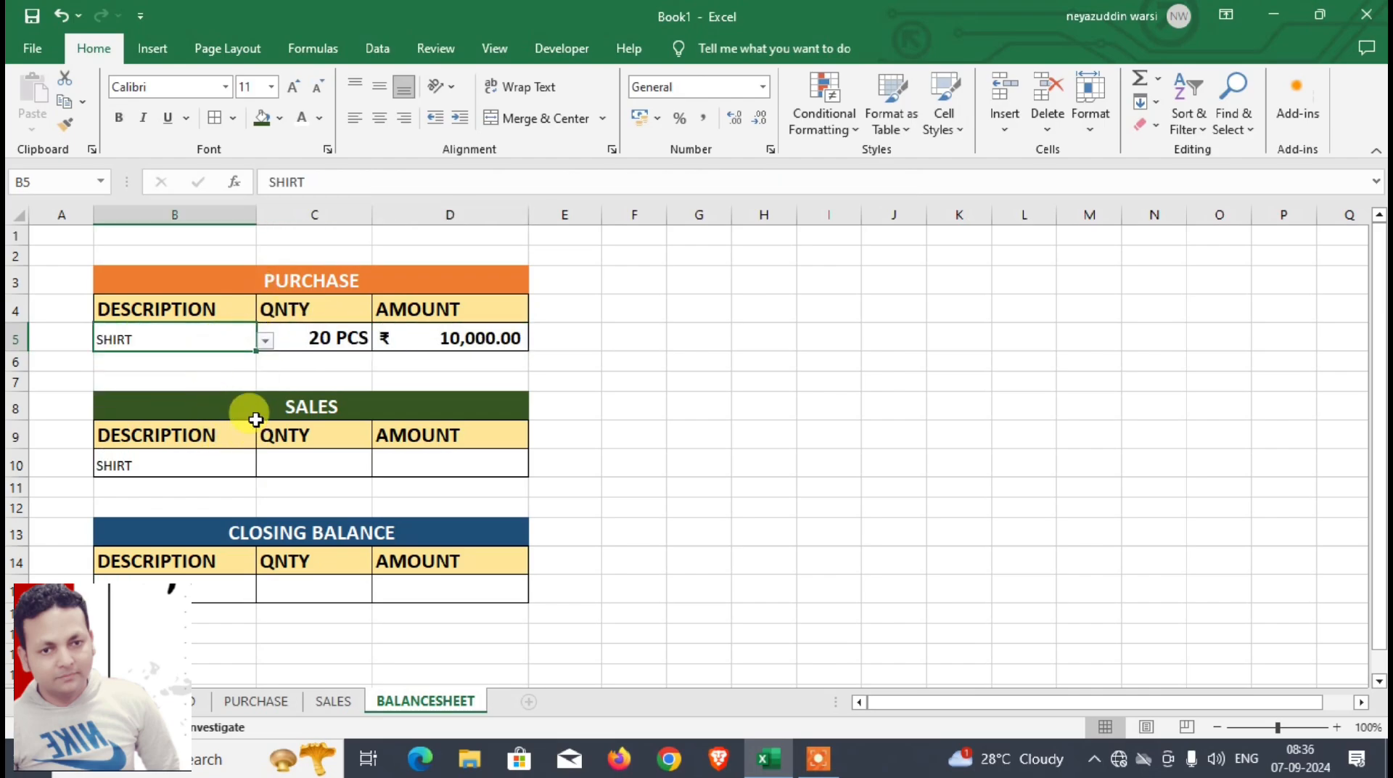
click(283, 461)
click(128, 340)
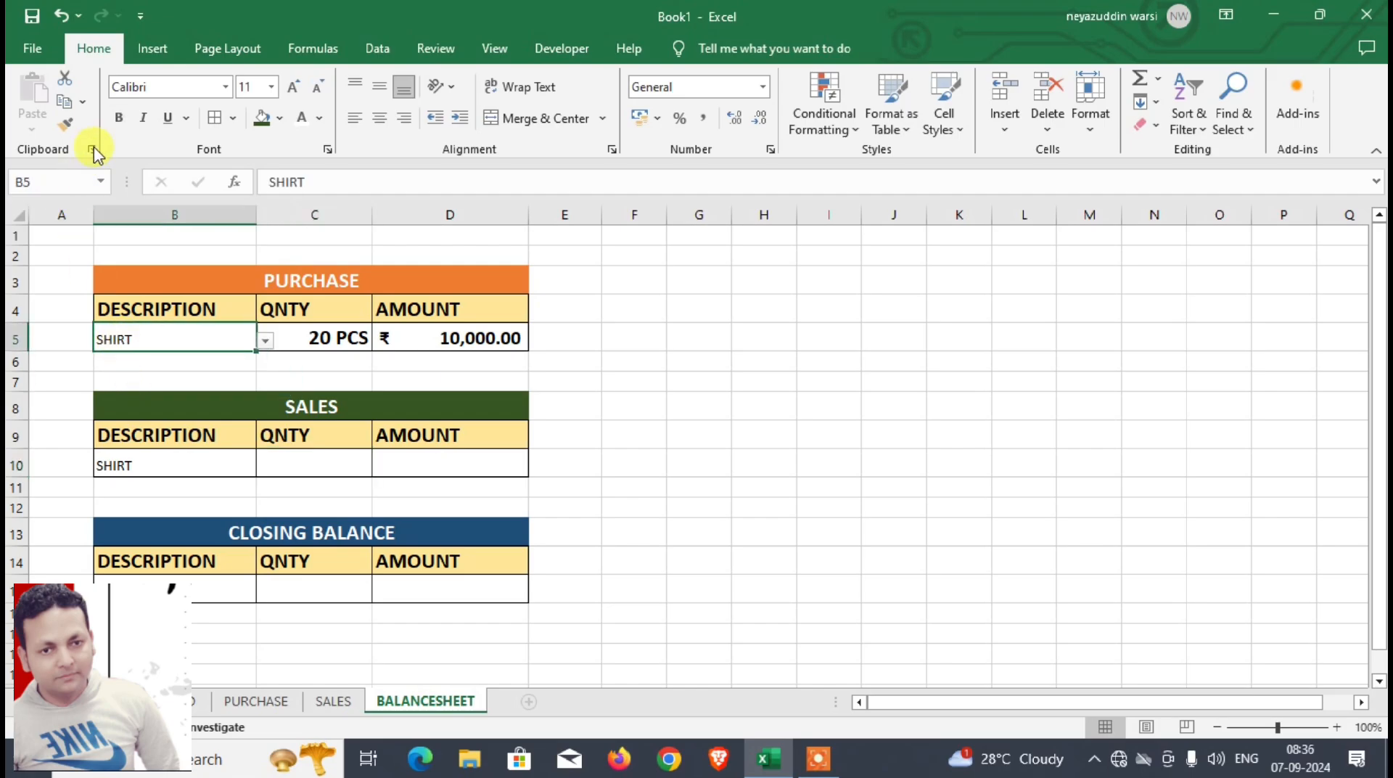
click(120, 119)
click(294, 87)
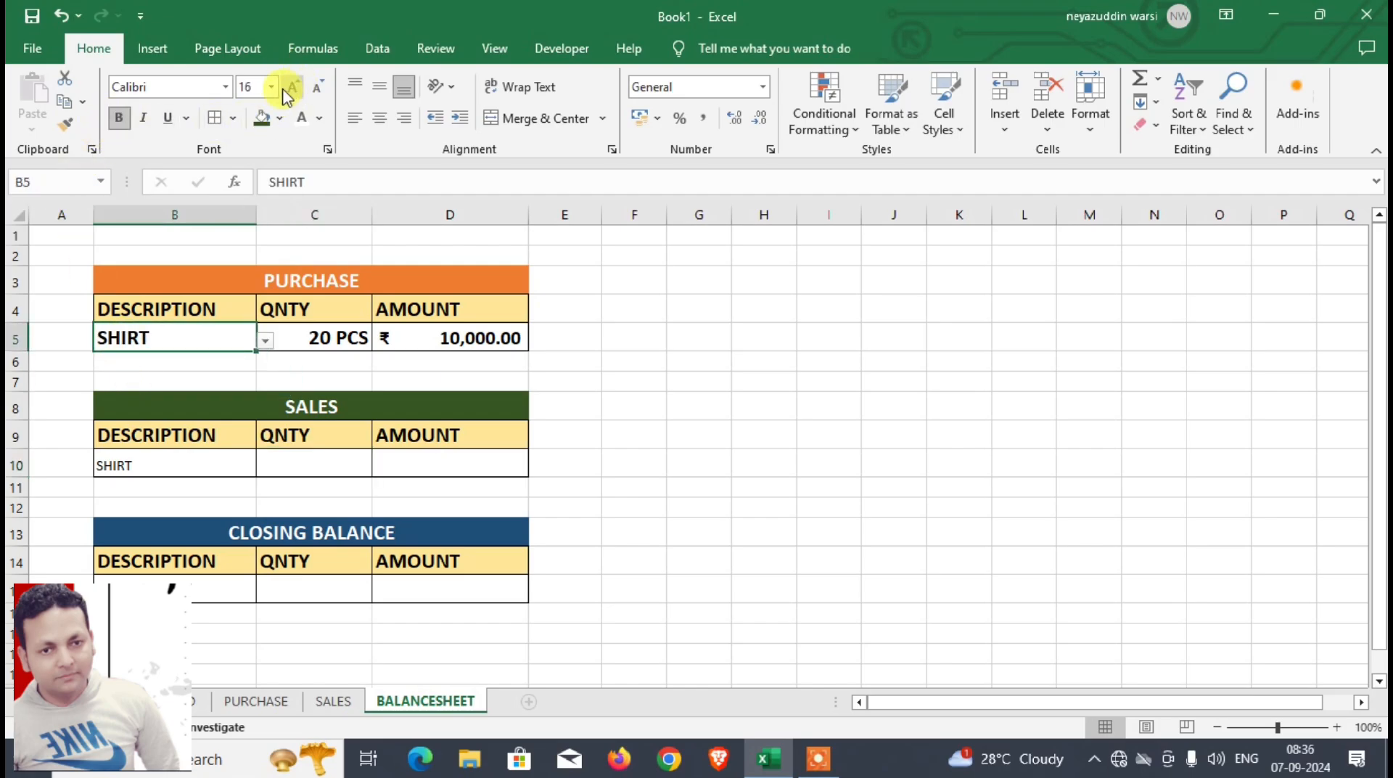
Step: Enter =DSUM(Table2[[#All],[DESCRIPTION]:[AMOUNT]],Table2[[#Headers],[QNTY]],BALANCESHEET!B9:B10) in the SALES quantity cell C10
click(285, 468)
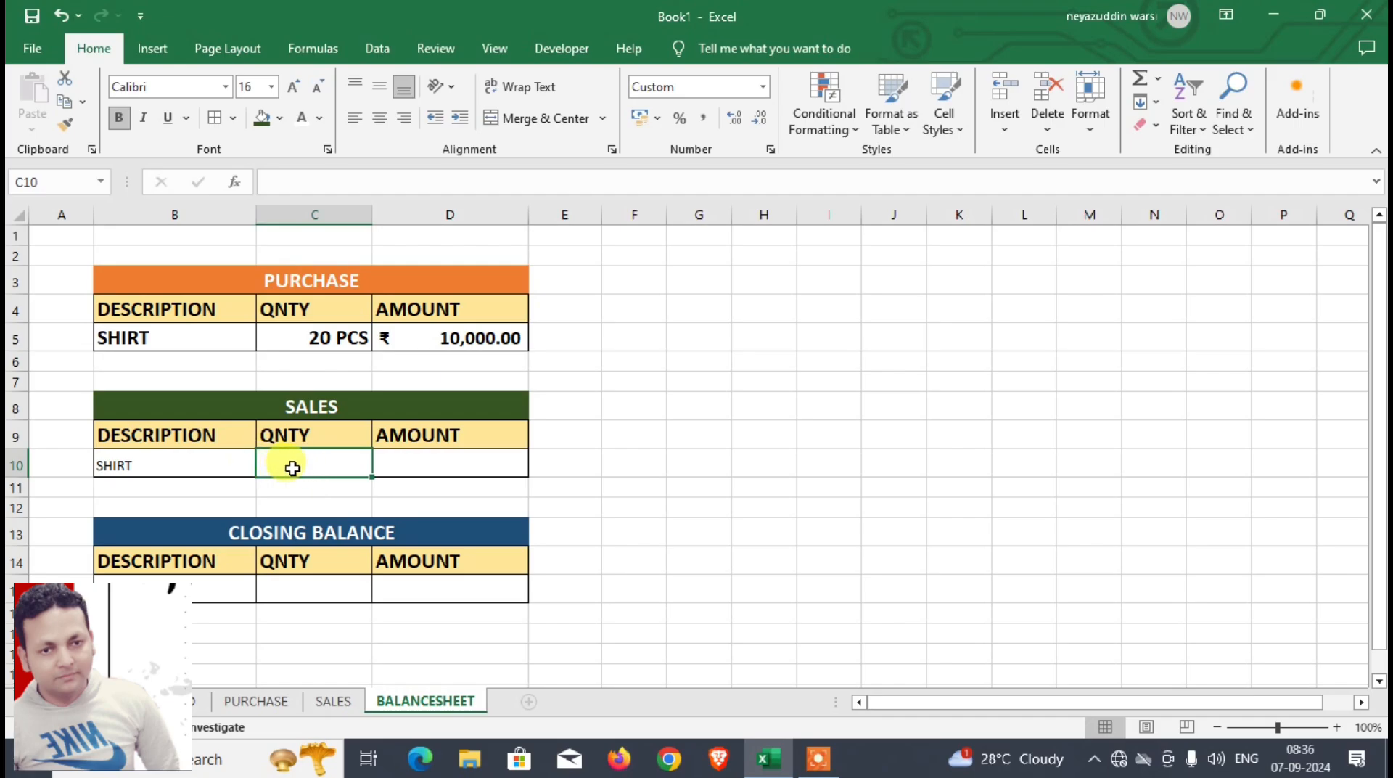
text(=D)
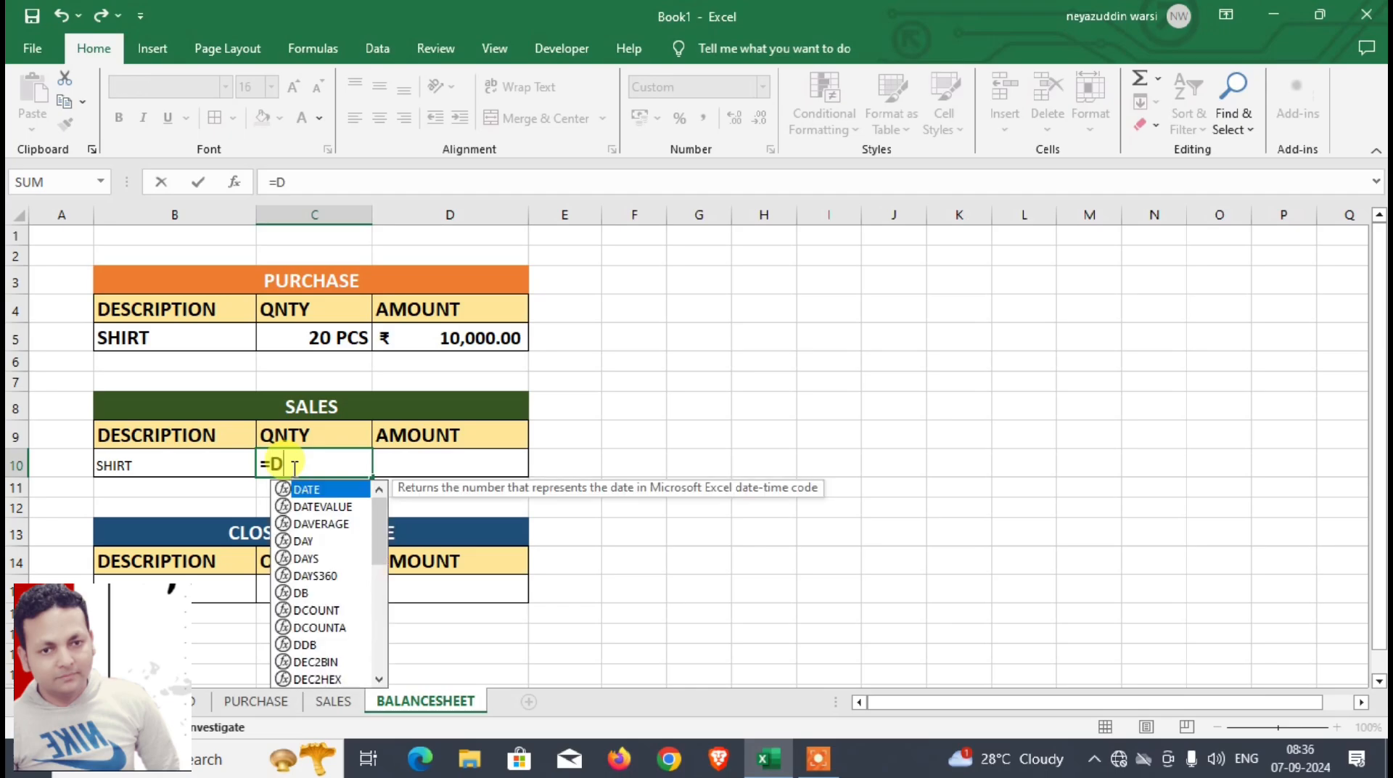
text(SUM()
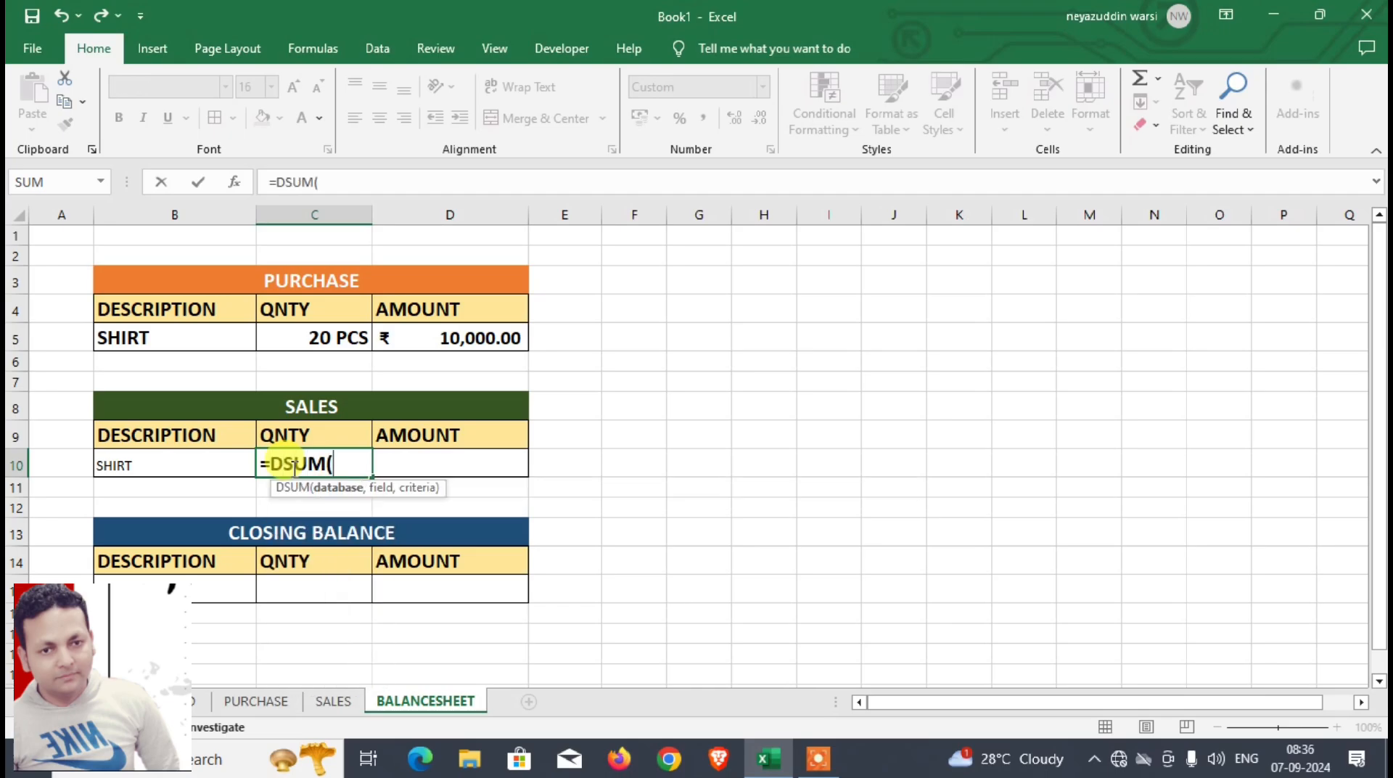
click(334, 704)
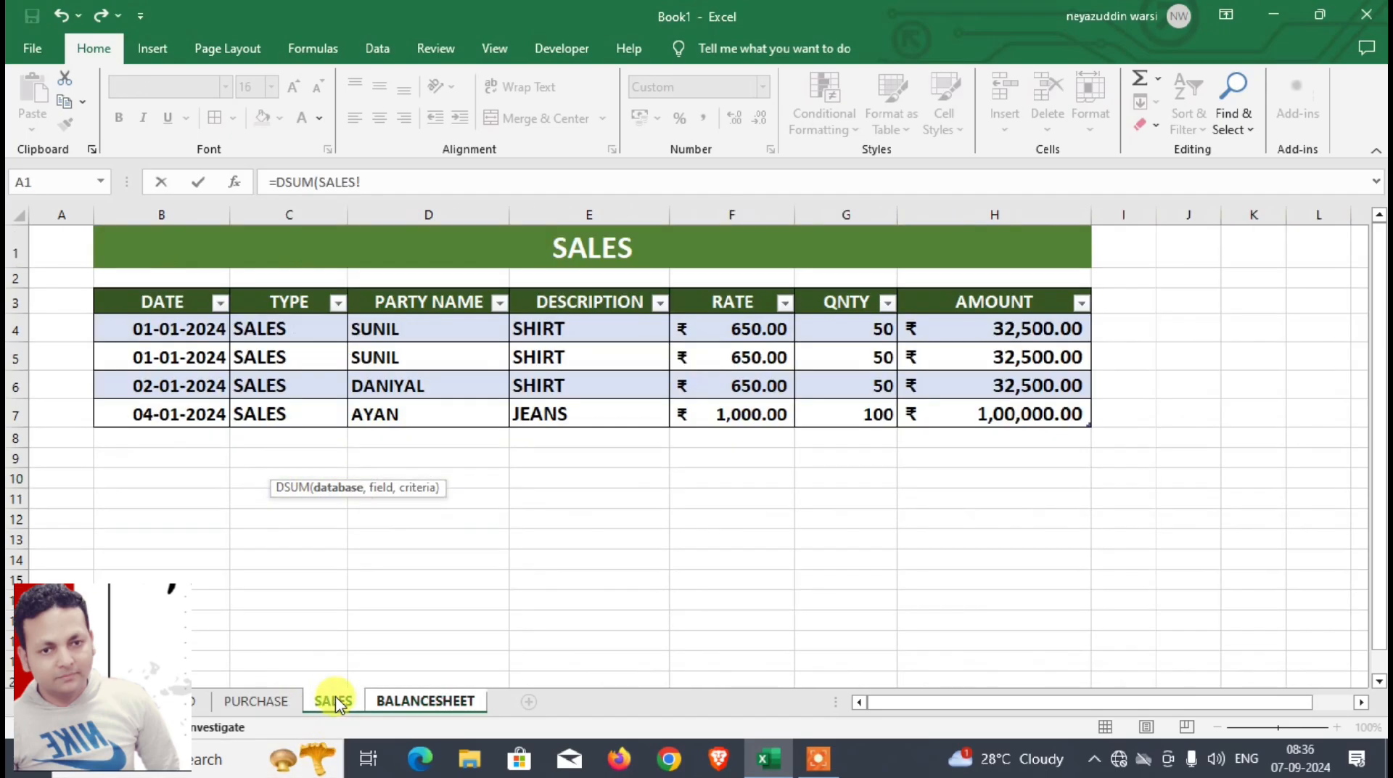
drag(569, 302, 983, 419)
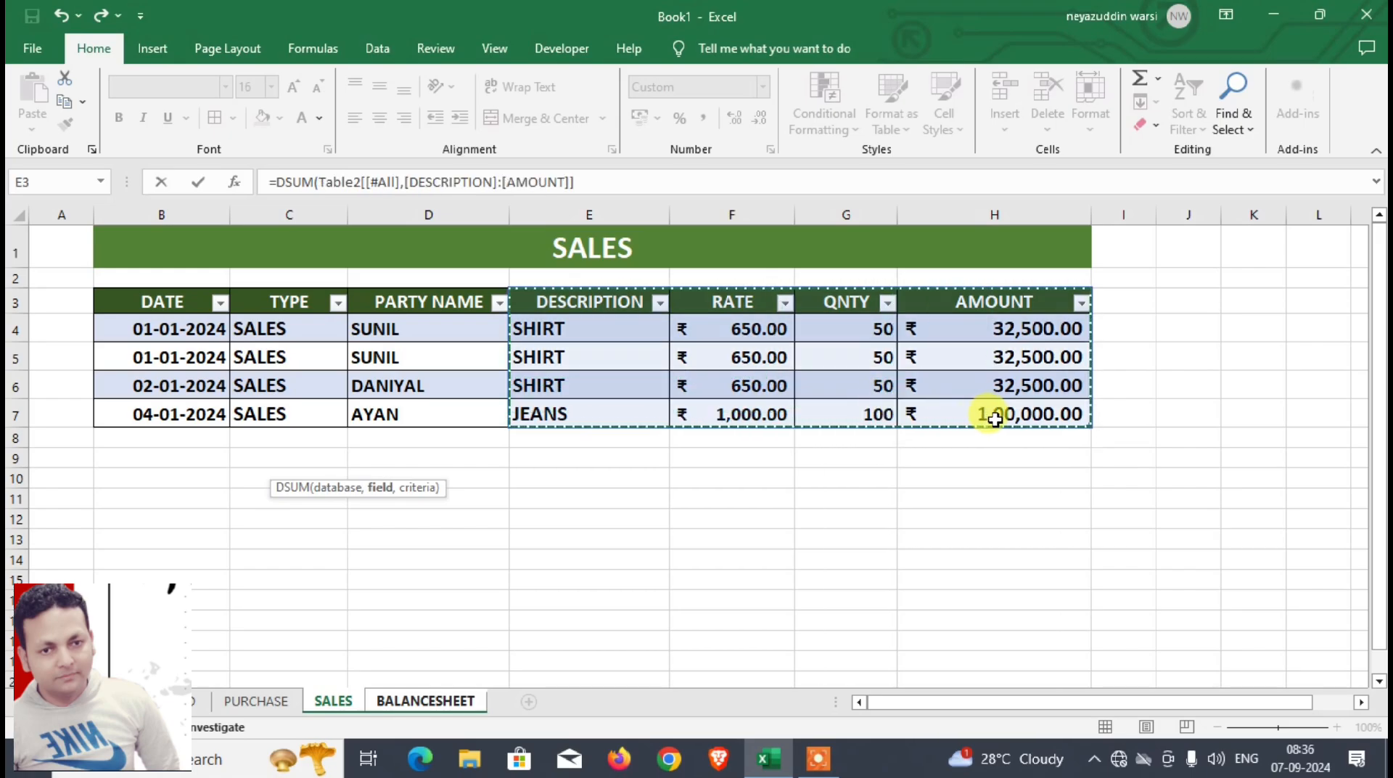
text(,)
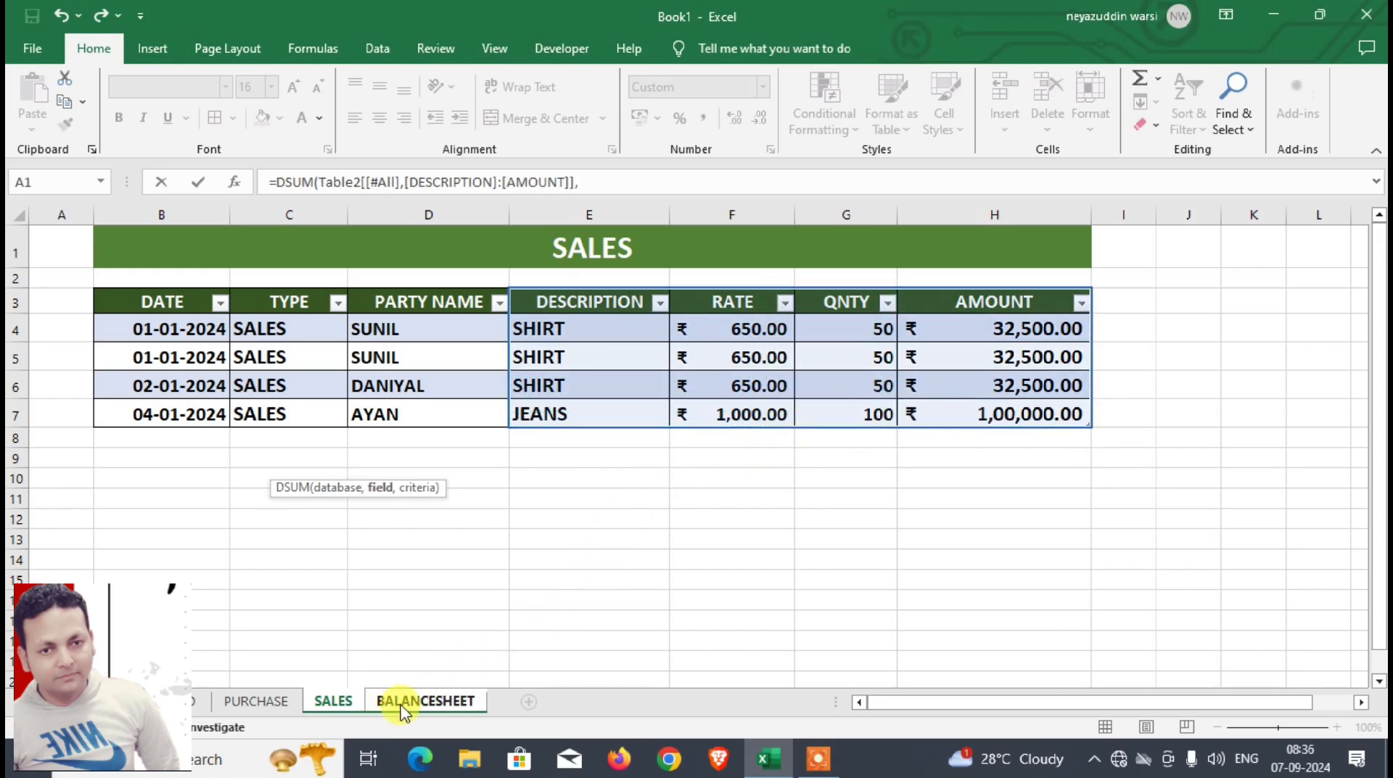
click(830, 305)
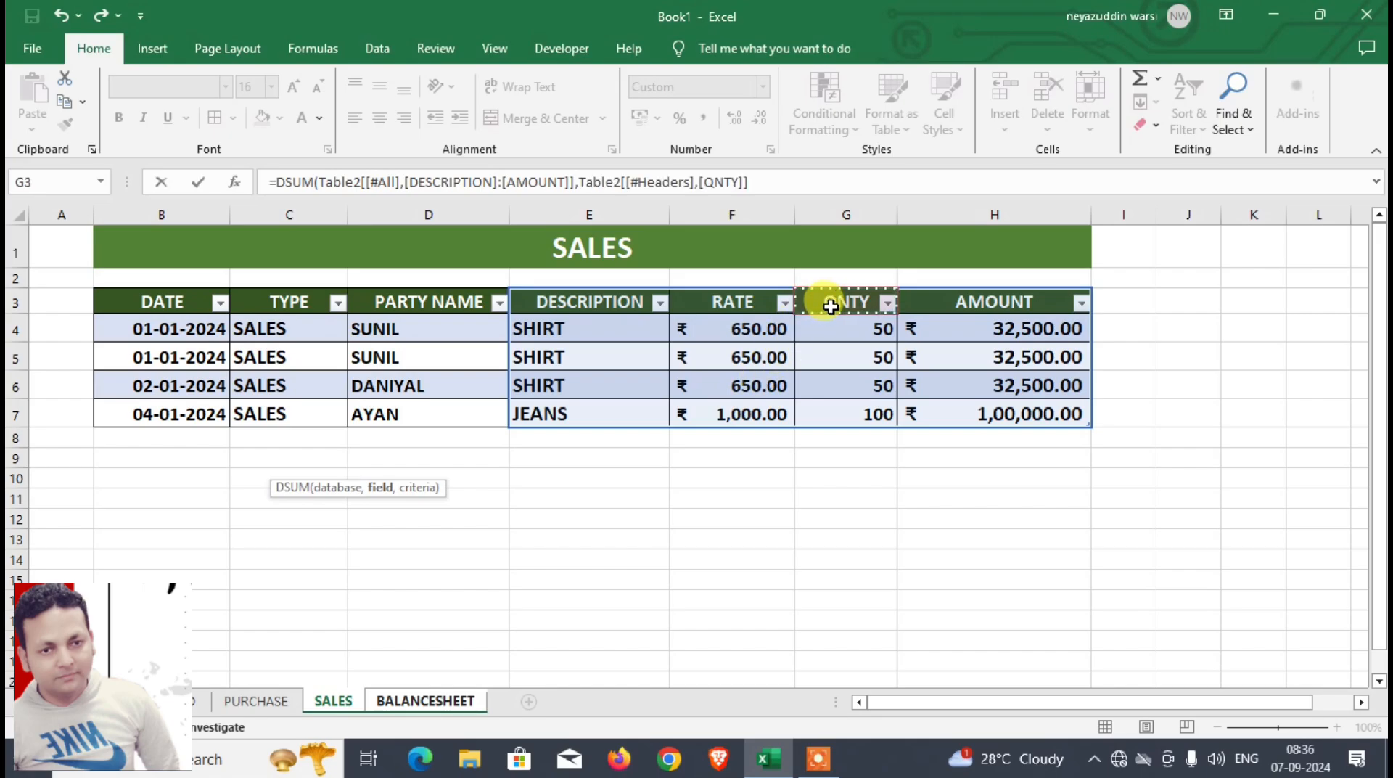
text(,)
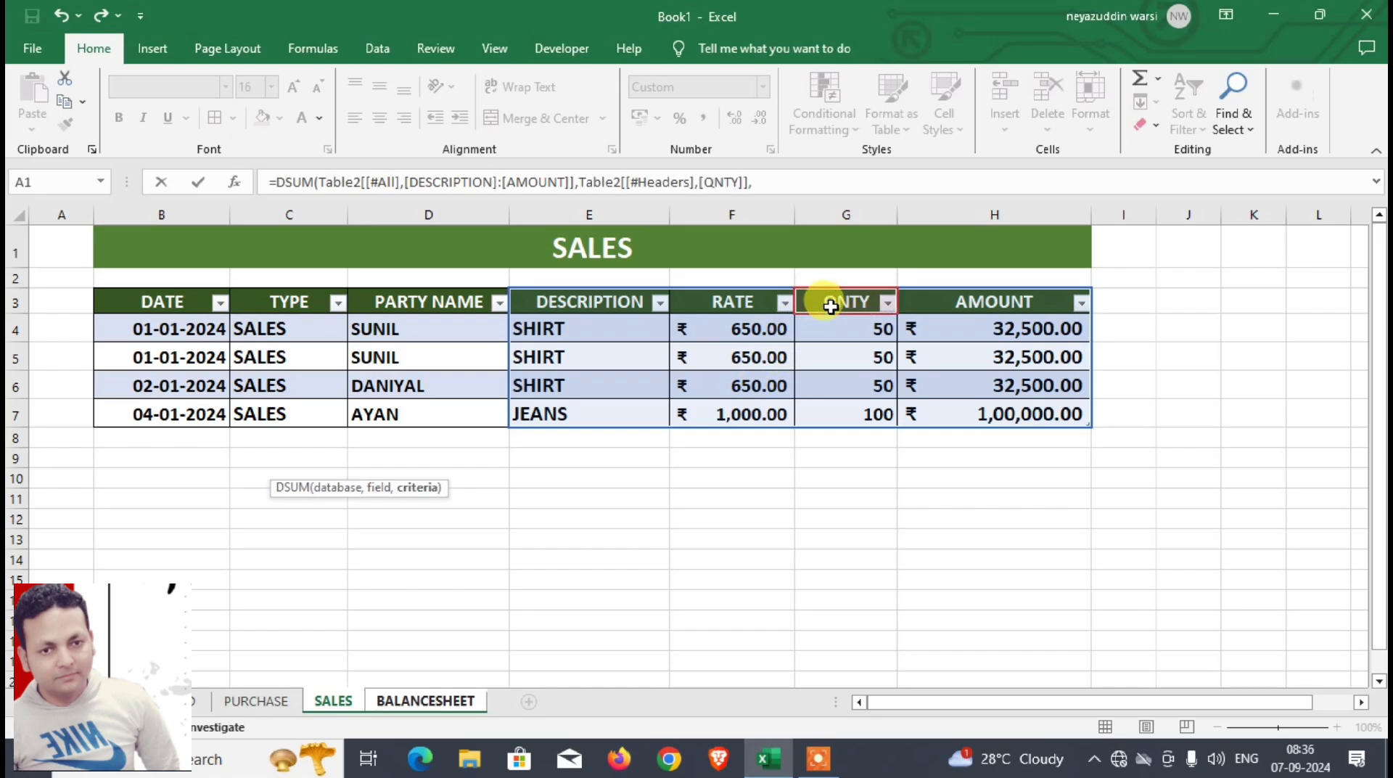
click(457, 703)
drag(210, 435, 216, 470)
text())
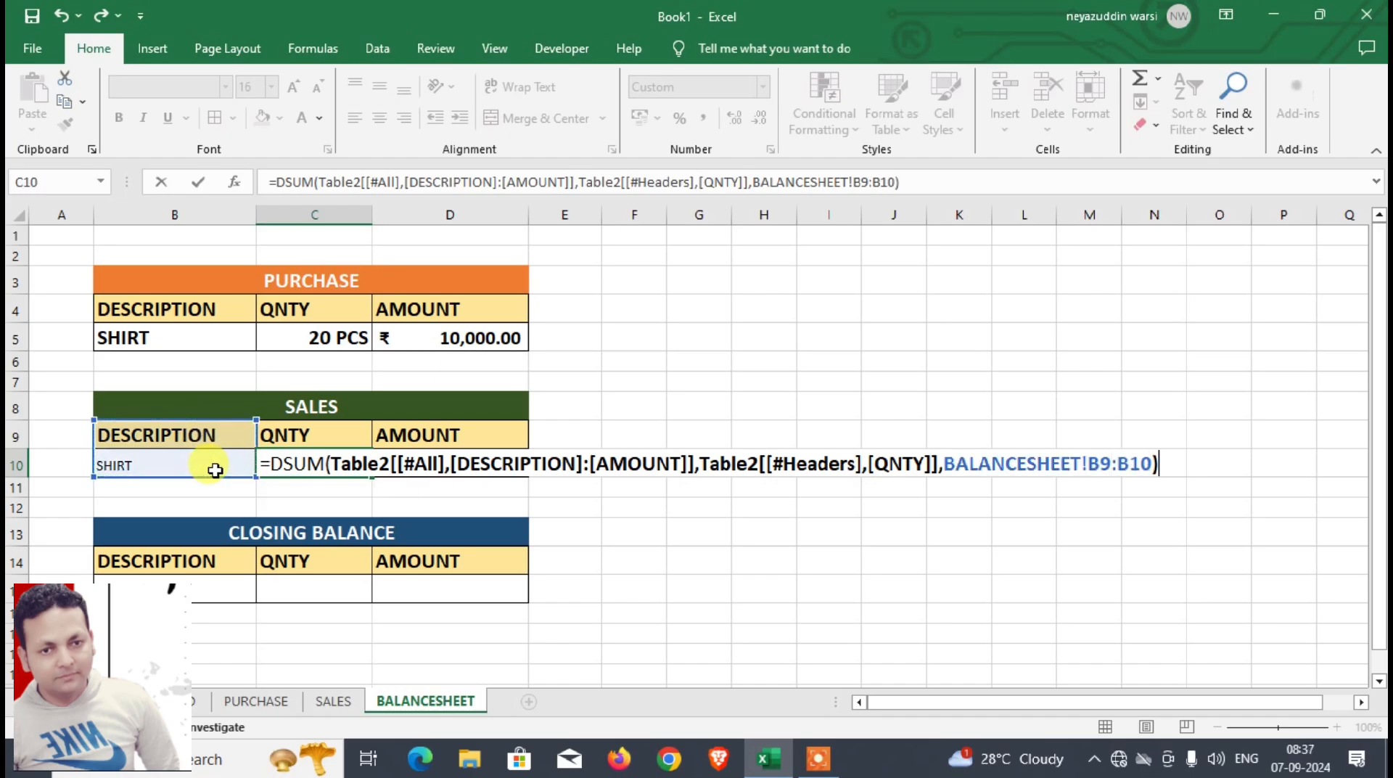
key(Return)
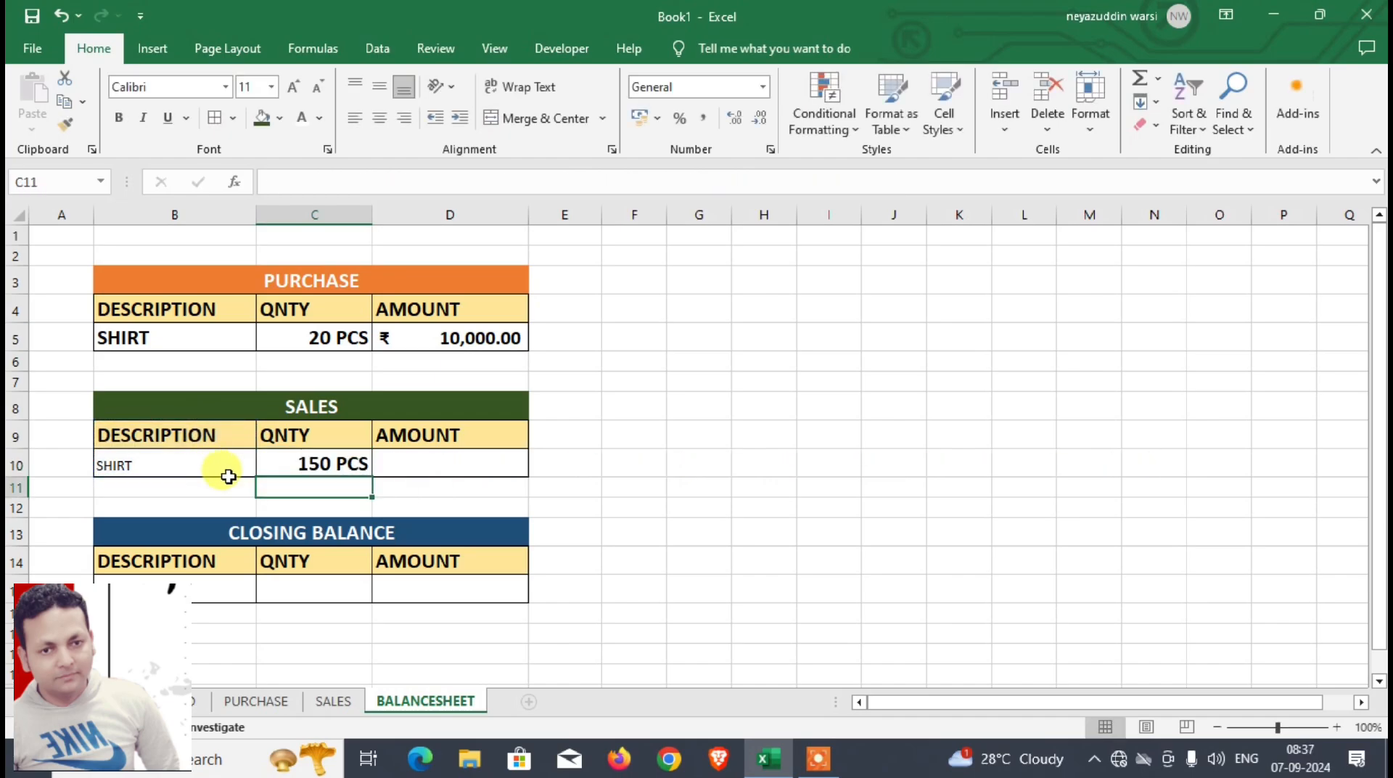
Step: Enter =DSUM(Table2[[#All],[DESCRIPTION]:[AMOUNT]],Table2[[#Headers],[AMOUNT]],BALANCESHEET!B9:B10) in the SALES amount cell D10
click(404, 469)
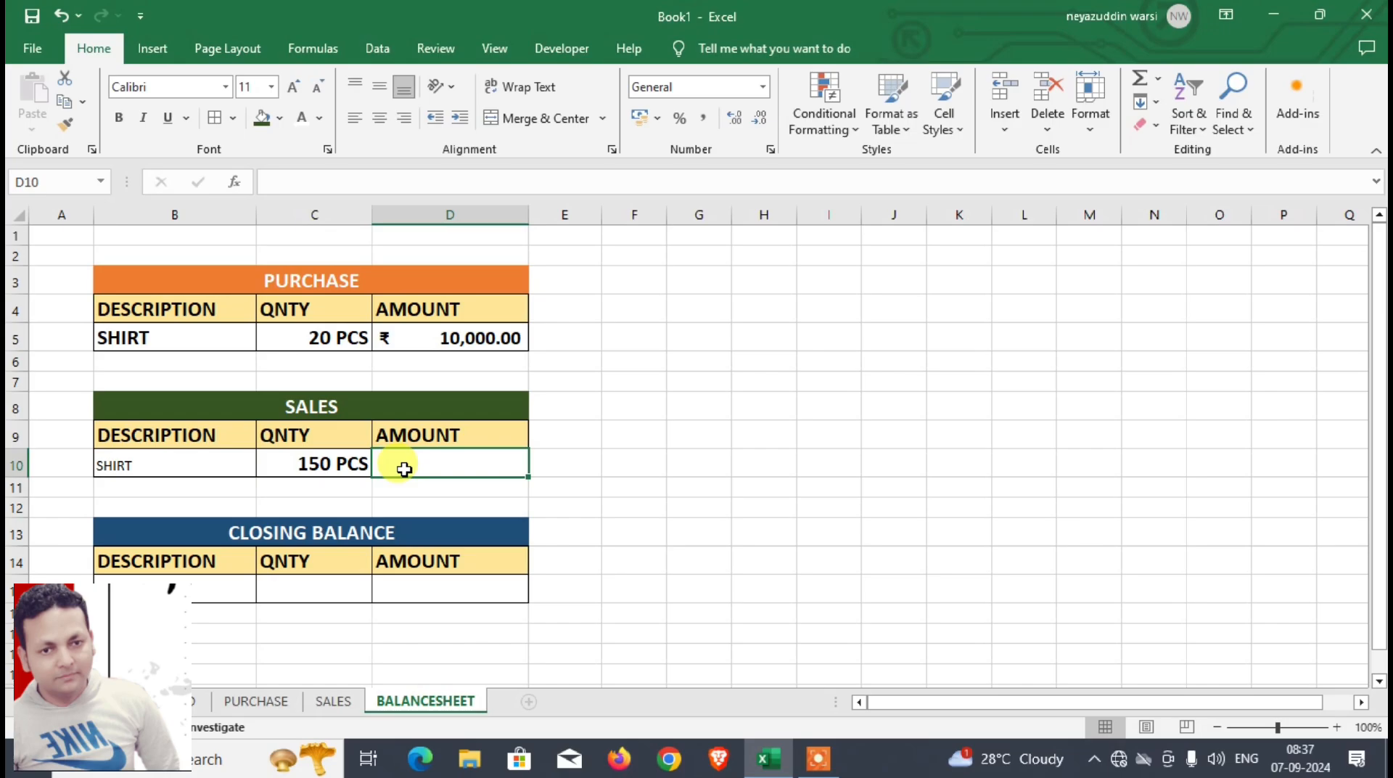
text(=DSUM()
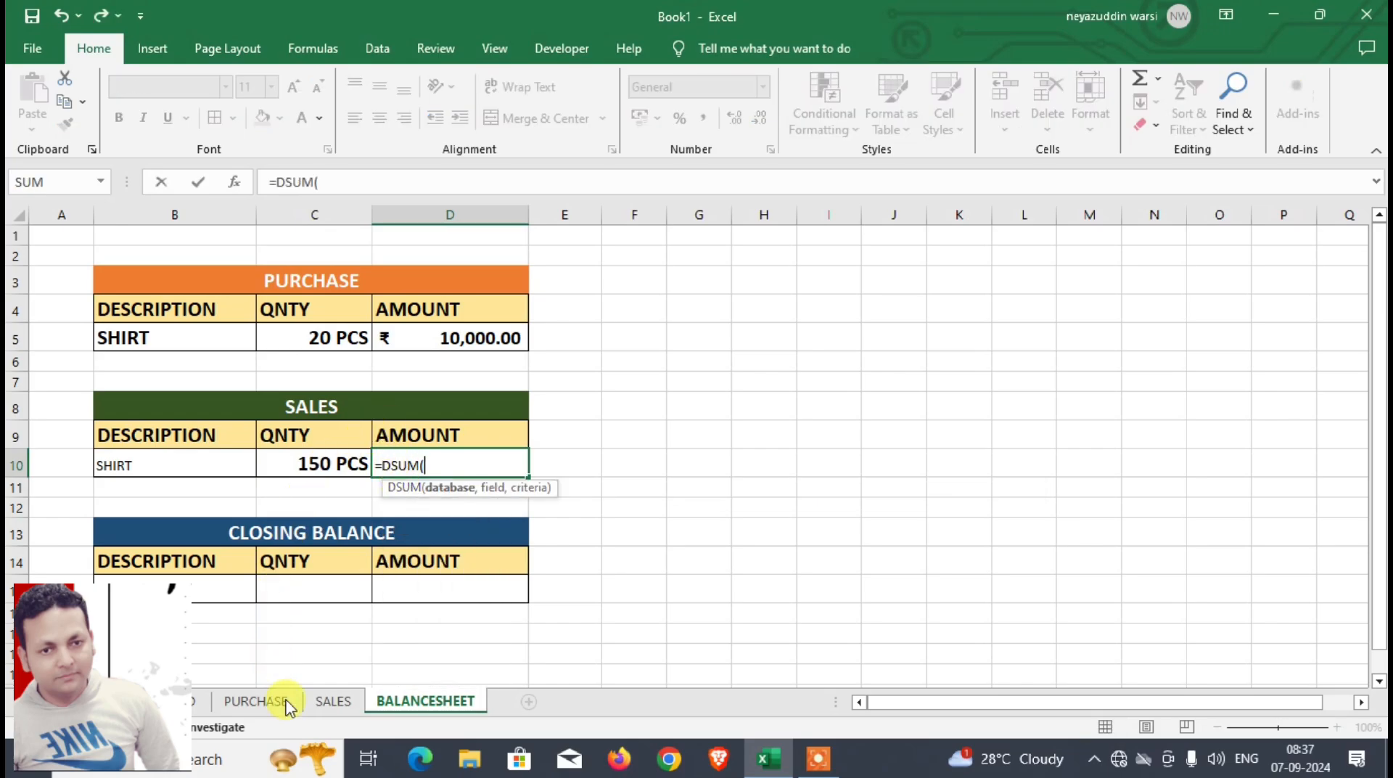
click(330, 701)
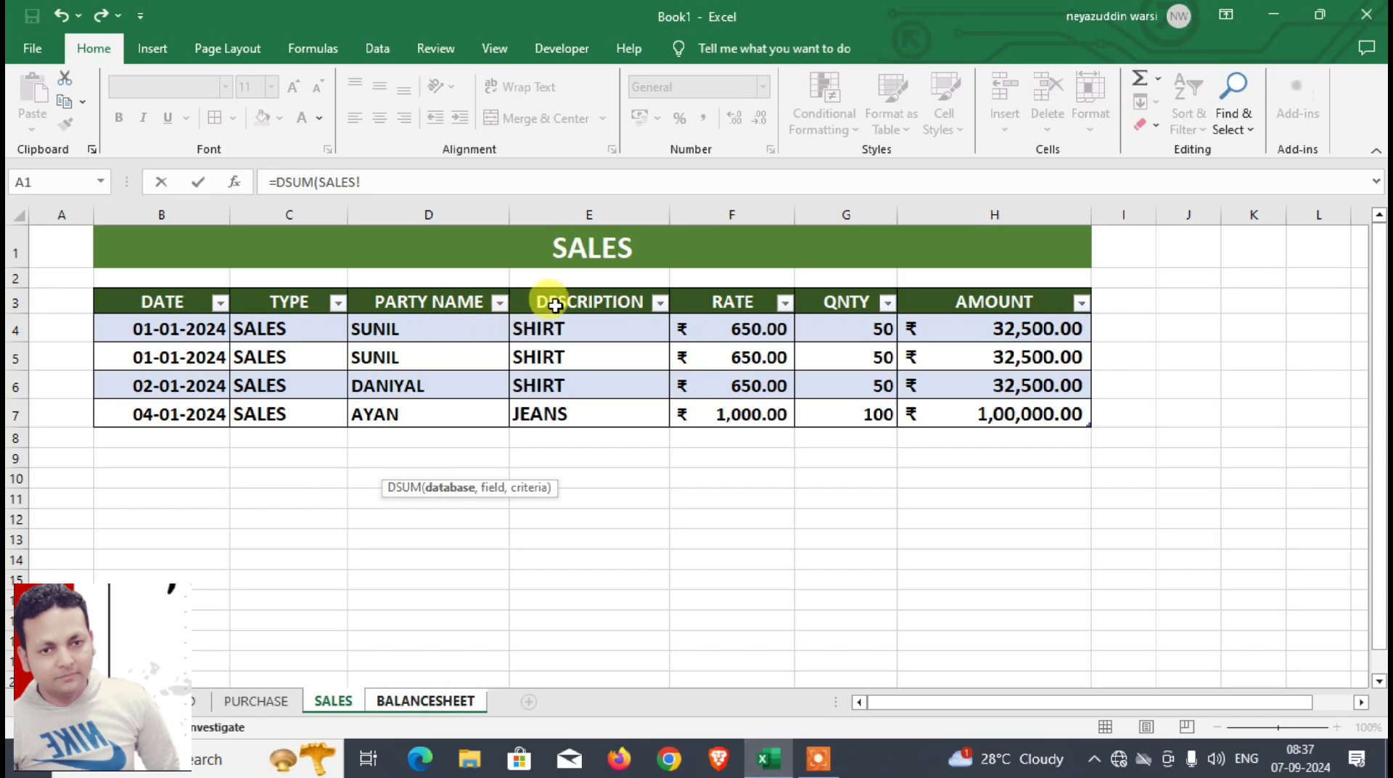
drag(544, 302, 943, 407)
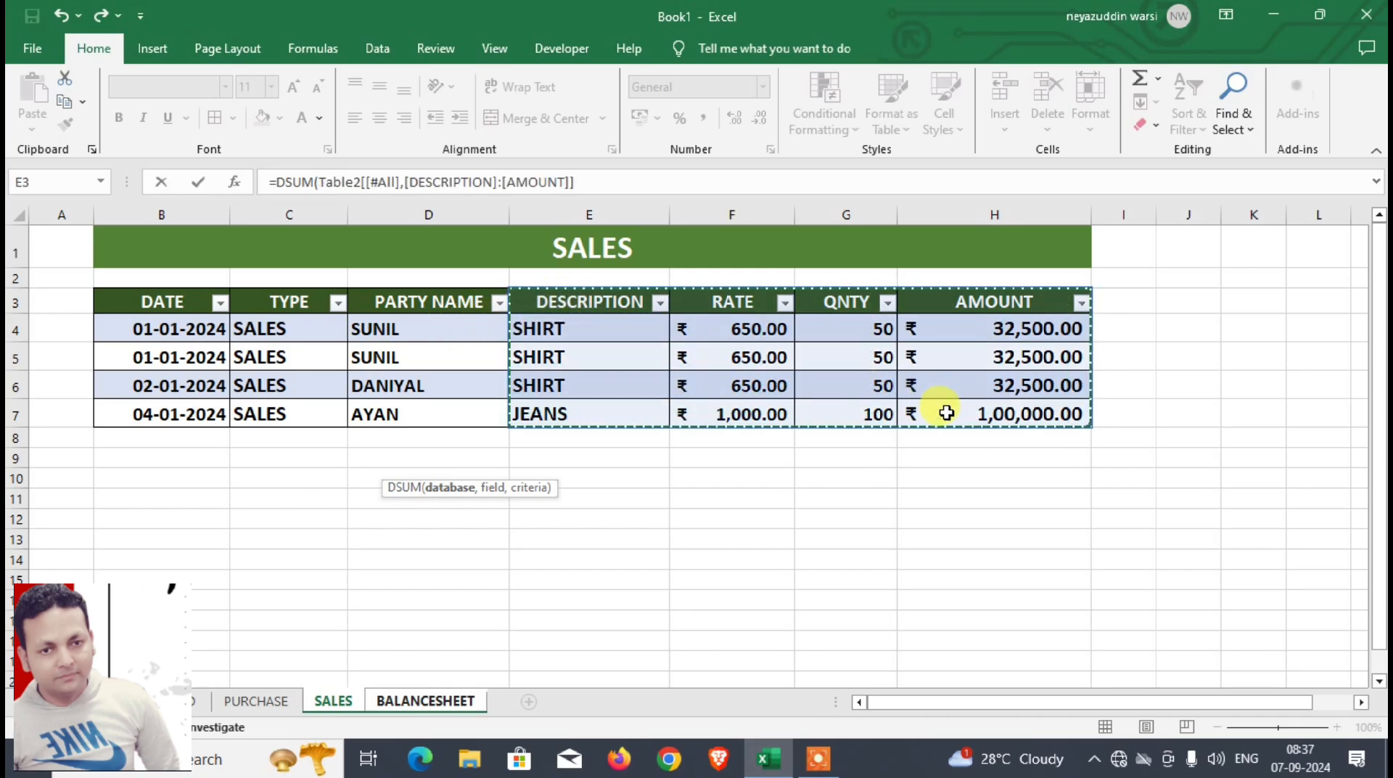
text(,)
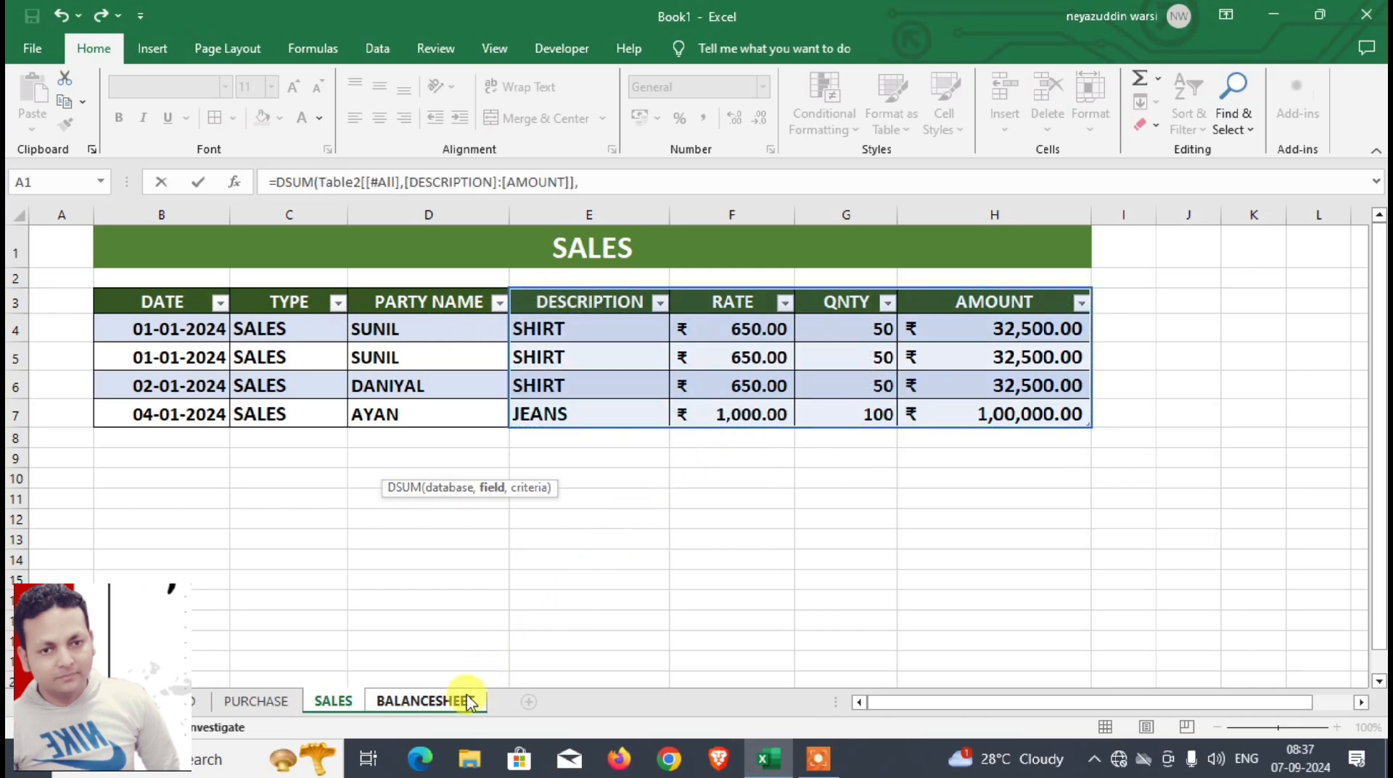
click(967, 303)
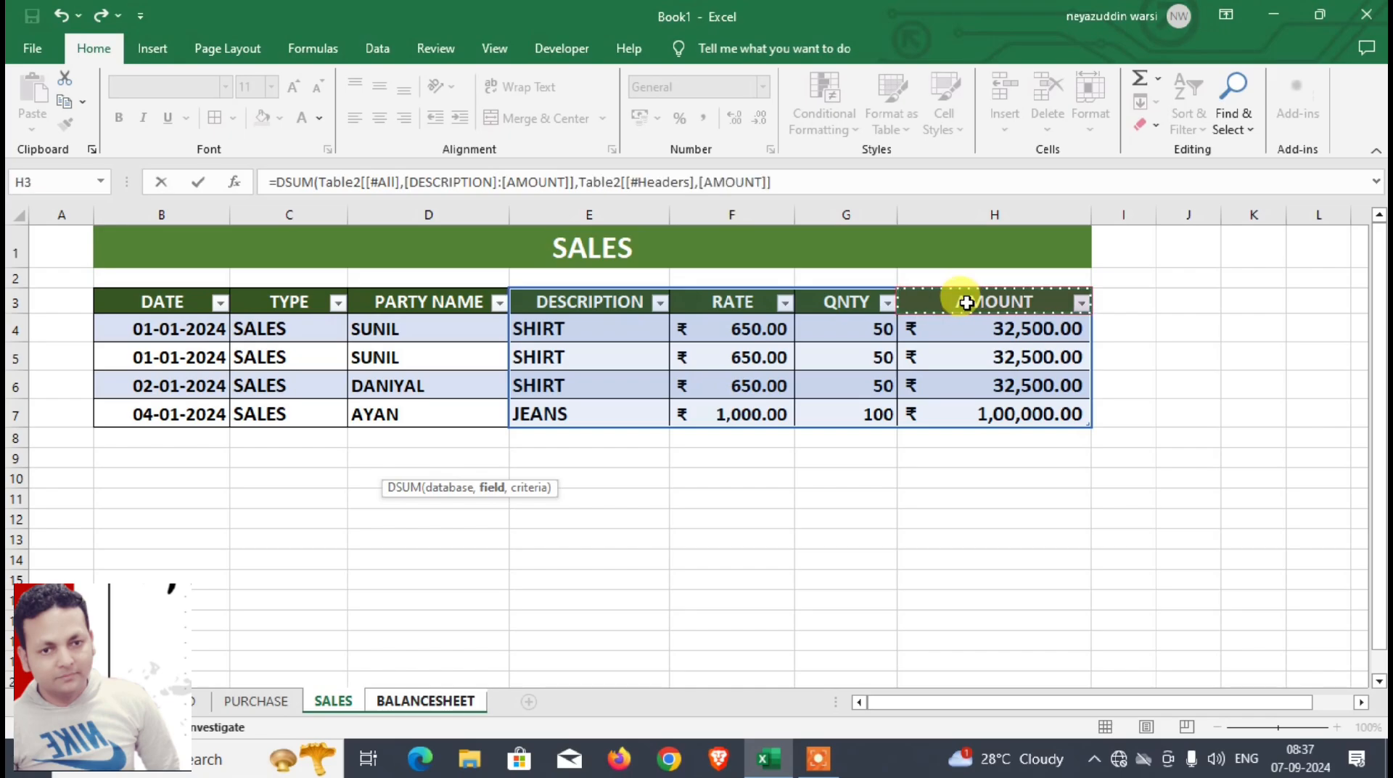
text(,)
click(448, 700)
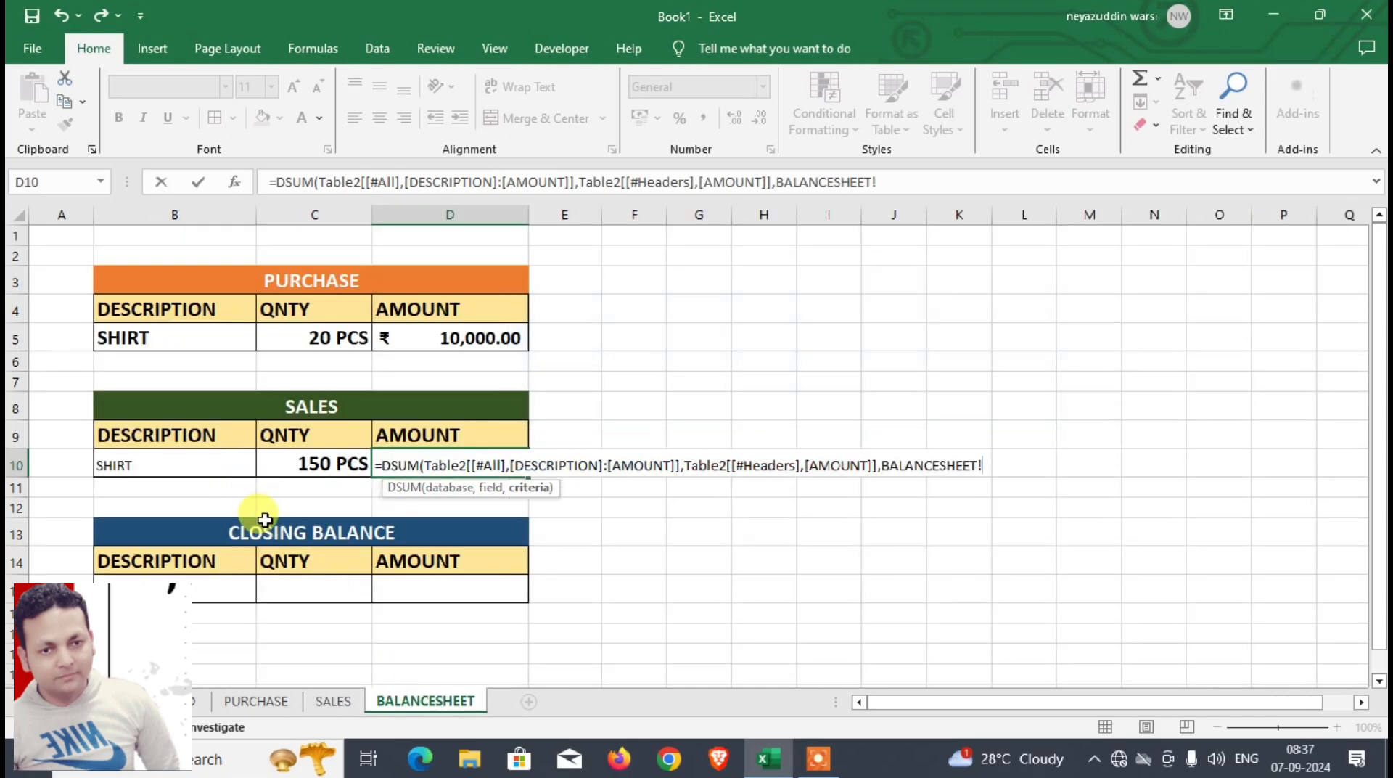
drag(227, 438, 227, 462)
text())
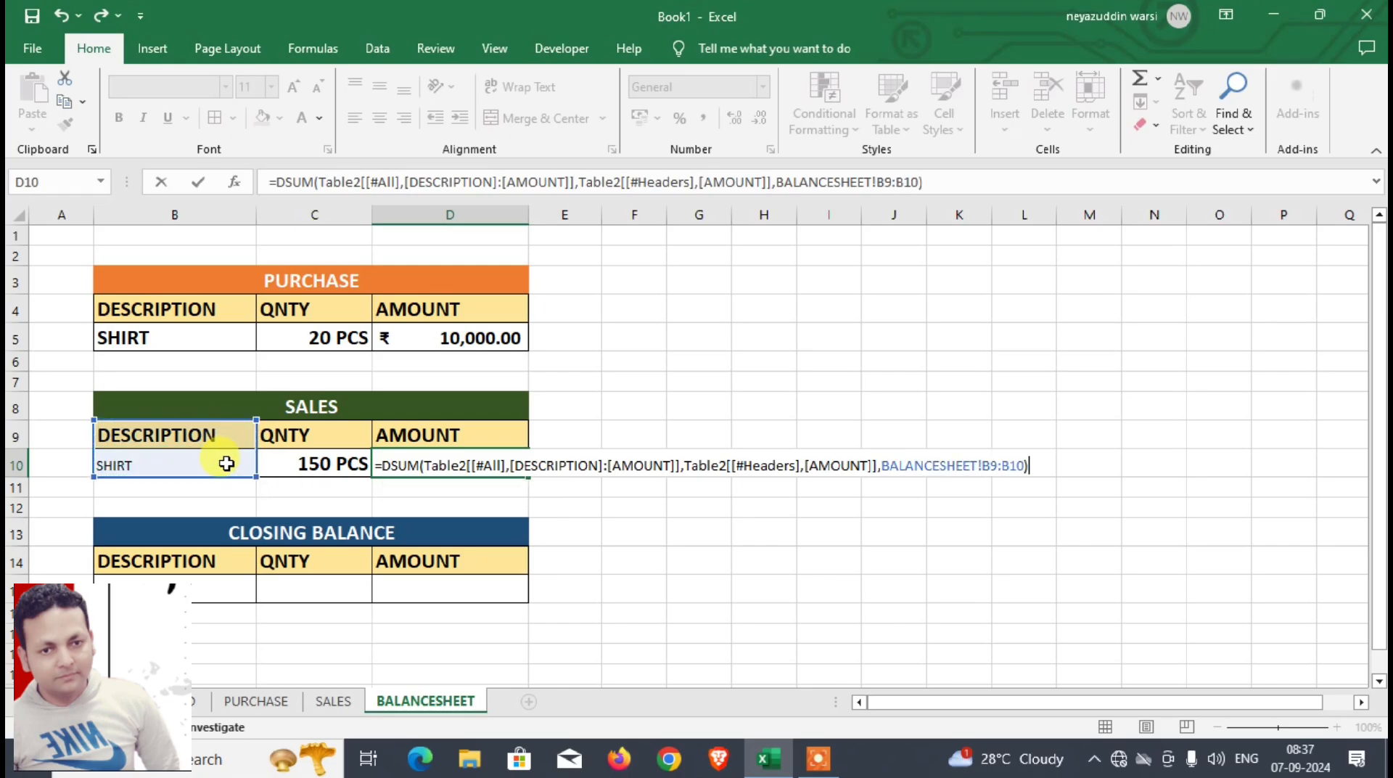
key(Return)
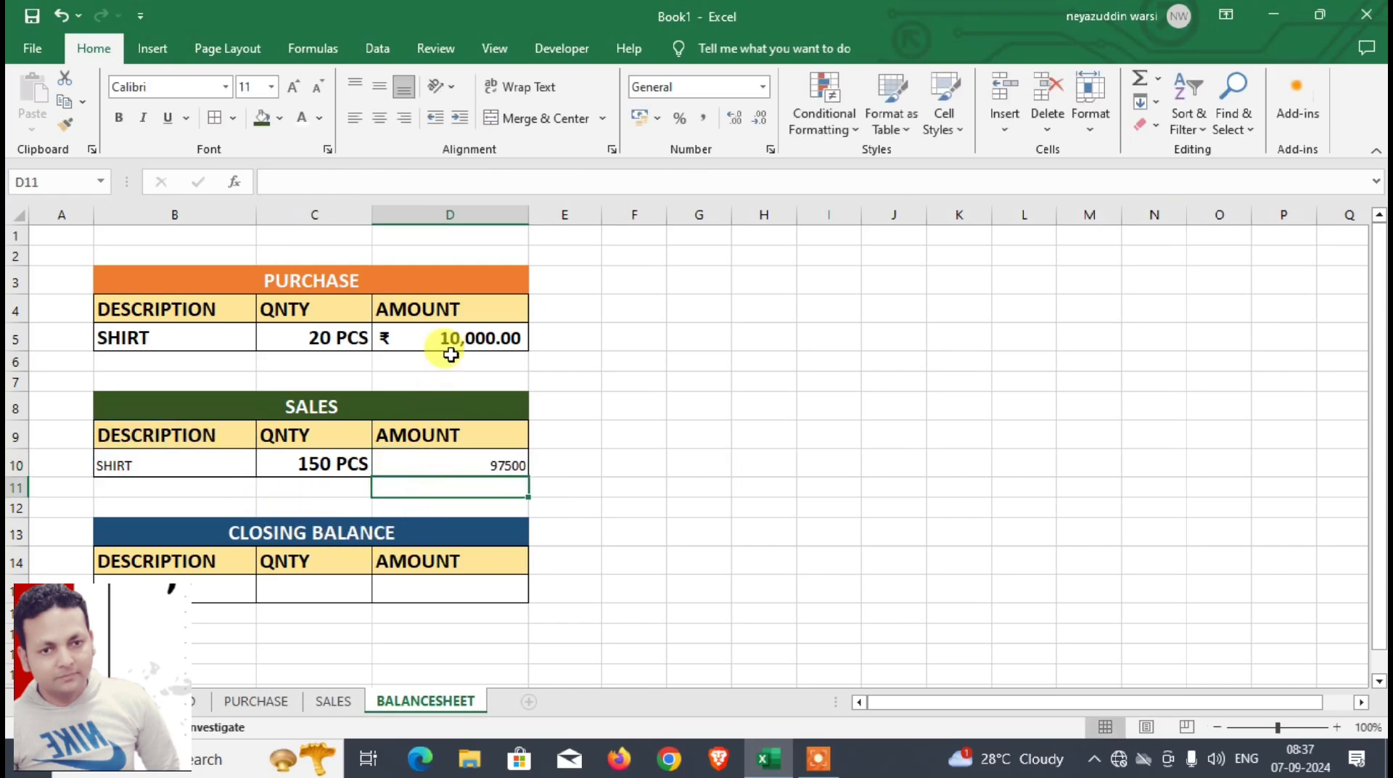
Step: Copy the formatting of the PURCHASE amount cell D5 to the SALES amount cell D10
click(450, 338)
click(64, 124)
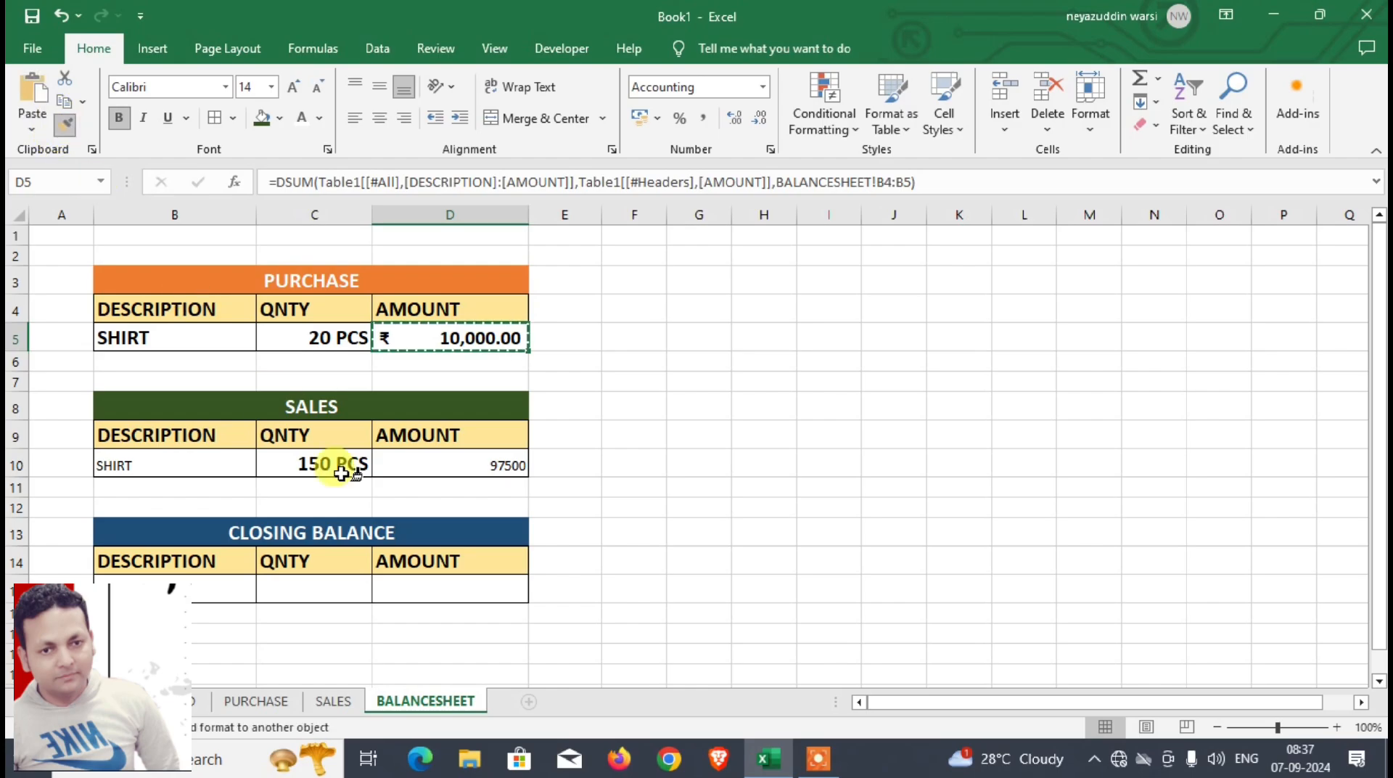
click(453, 468)
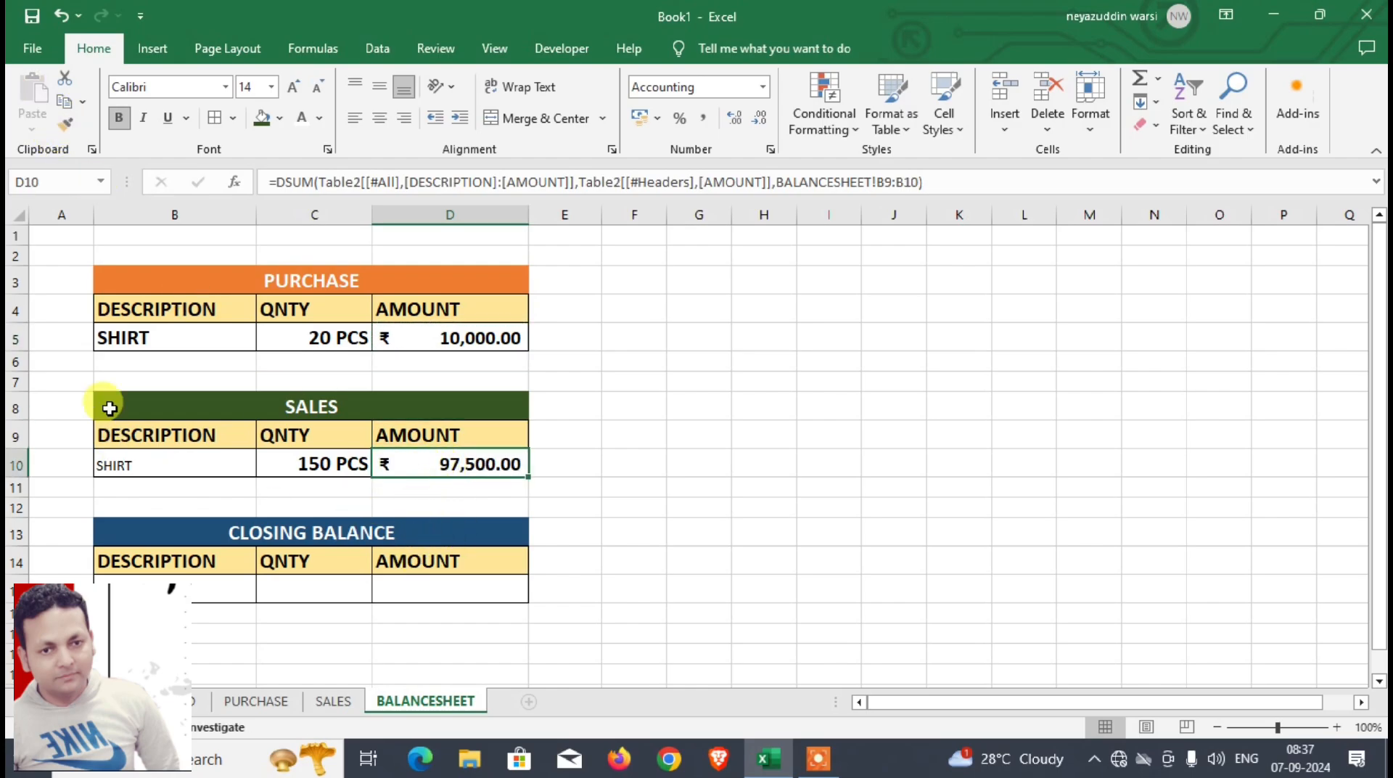
Step: Copy the formatting of the PURCHASE description cell B5 to the SALES and CLOSING BALANCE description cells B10 and B15
click(135, 339)
click(62, 123)
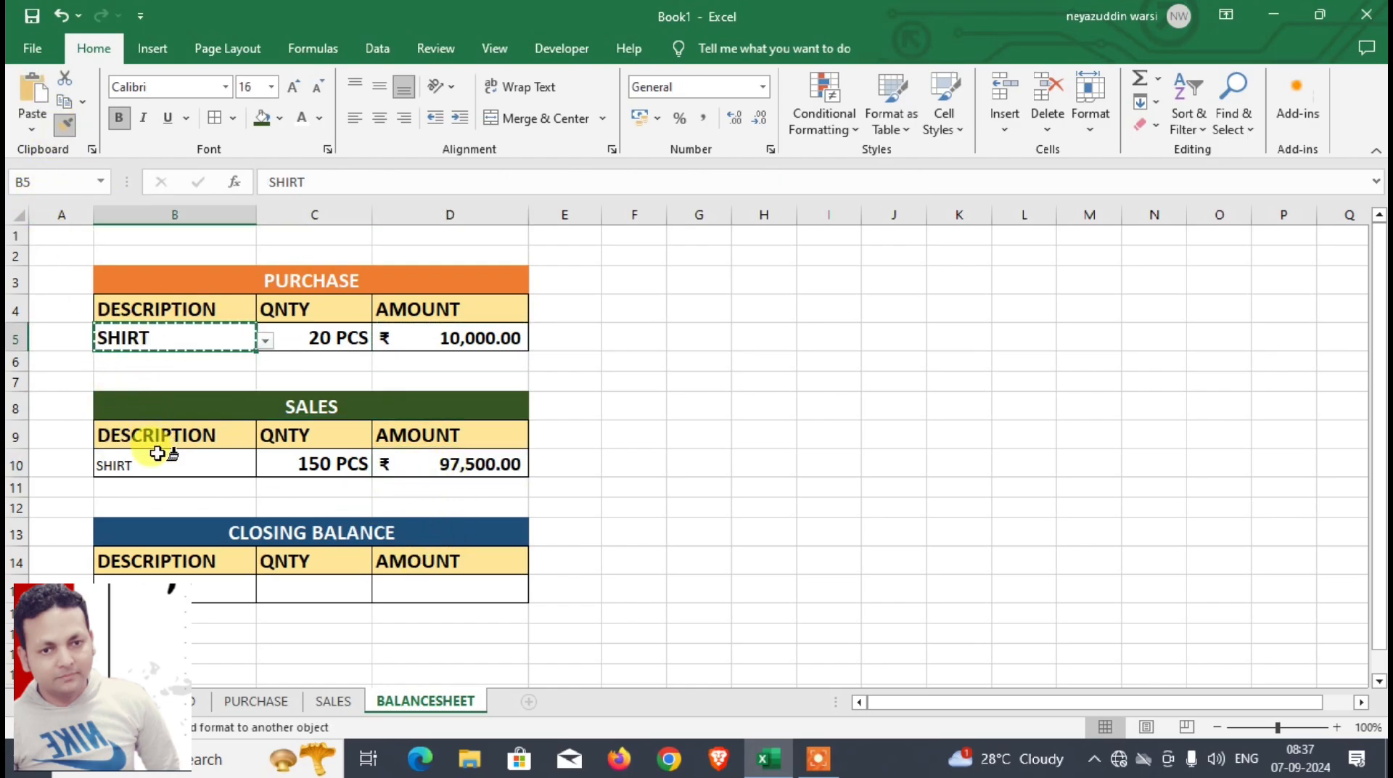
click(155, 461)
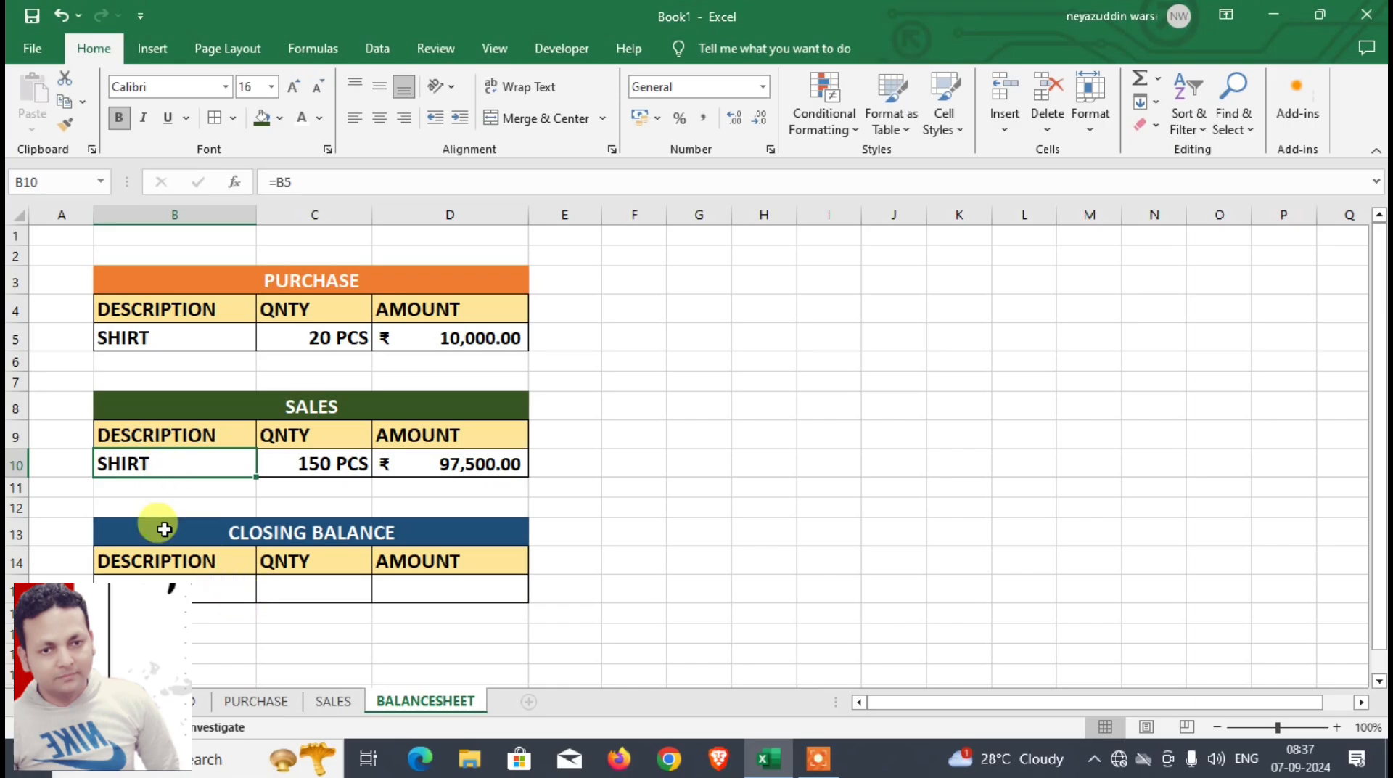
click(65, 126)
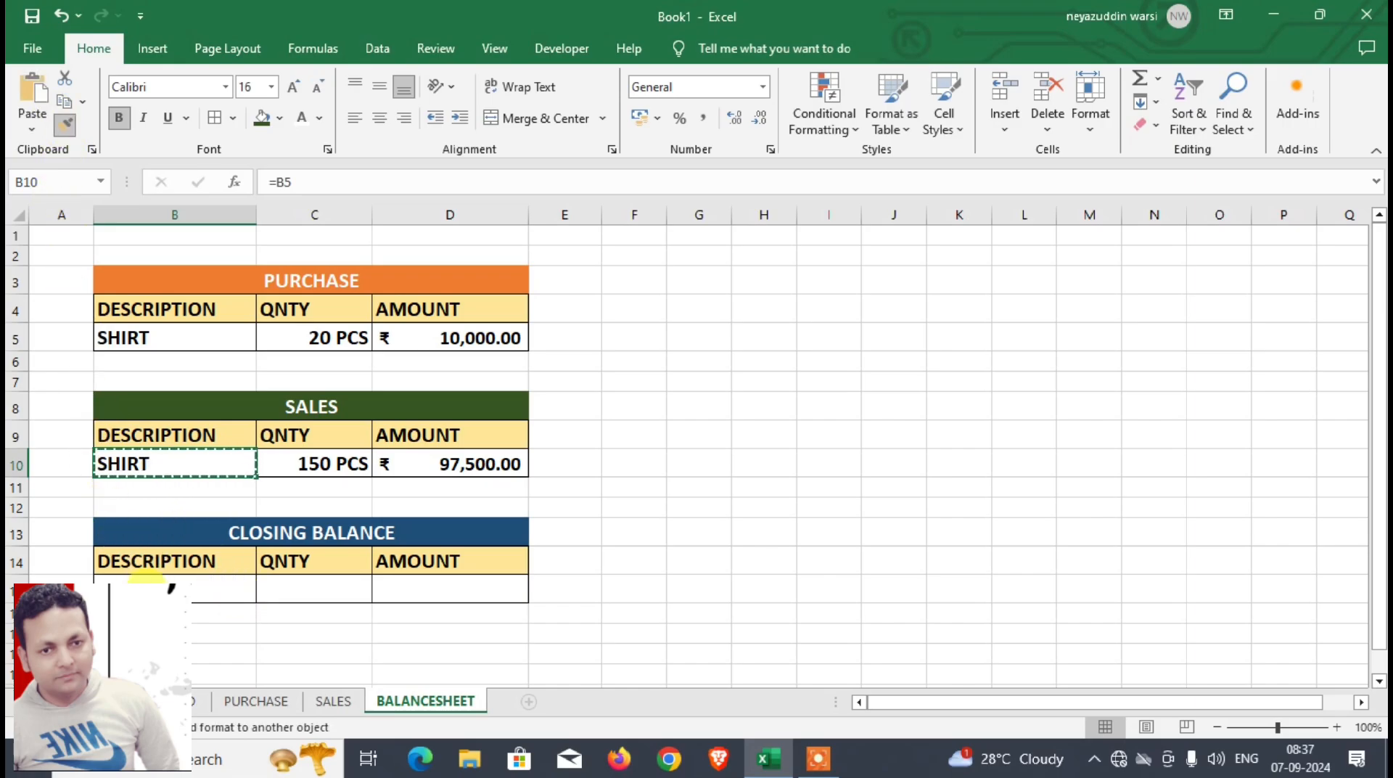
click(147, 580)
Step: Enter =C5-C10 in the CLOSING BALANCE quantity cell C15 to subtract the sales quantity from the purchase quantity
click(327, 593)
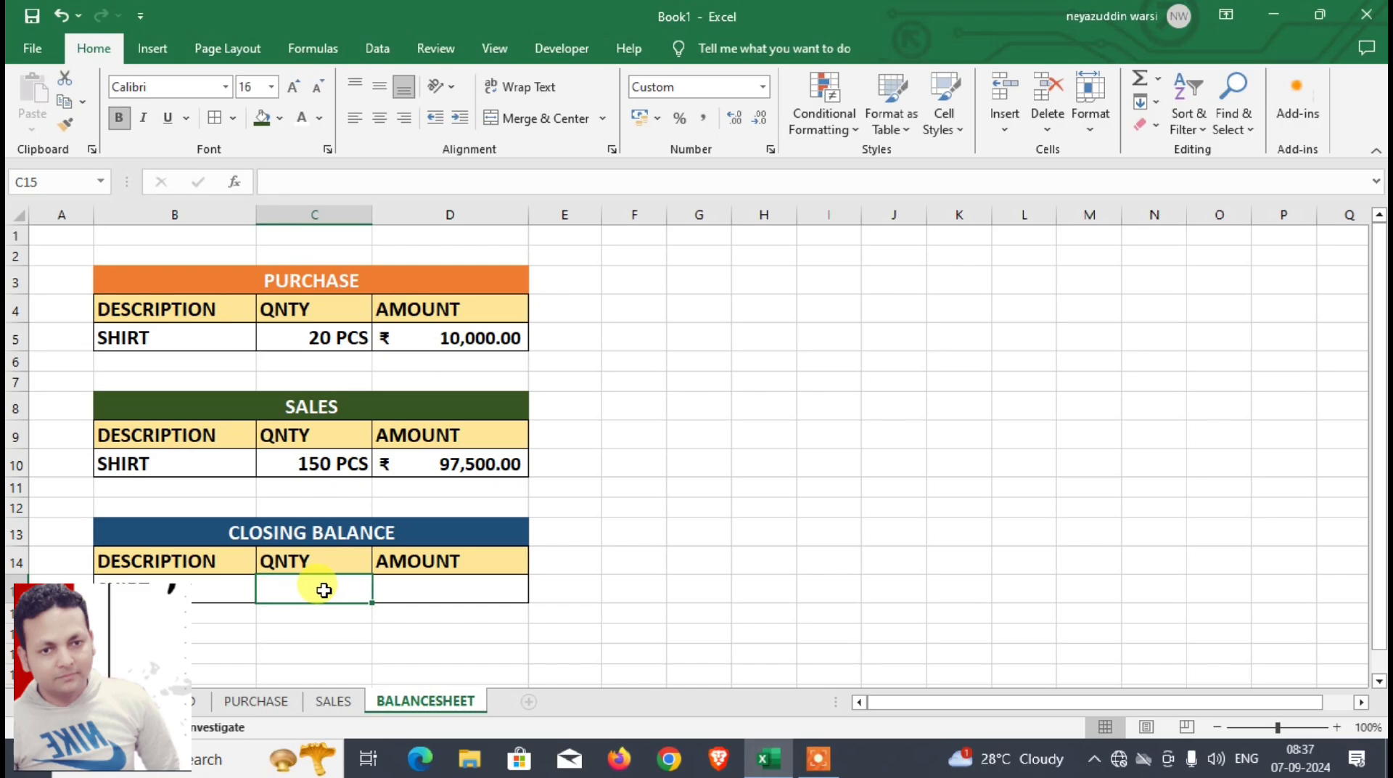
text(=)
click(300, 341)
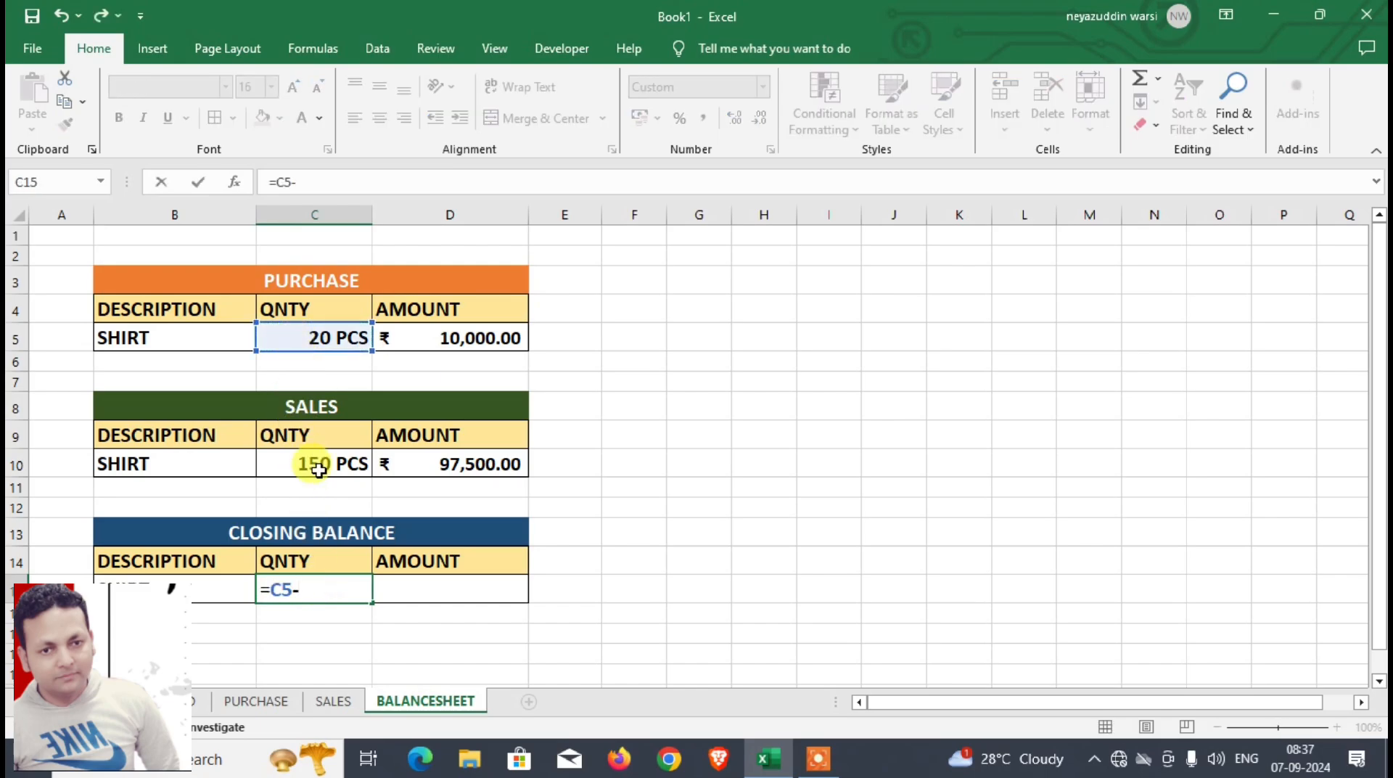
click(320, 465)
key(Return)
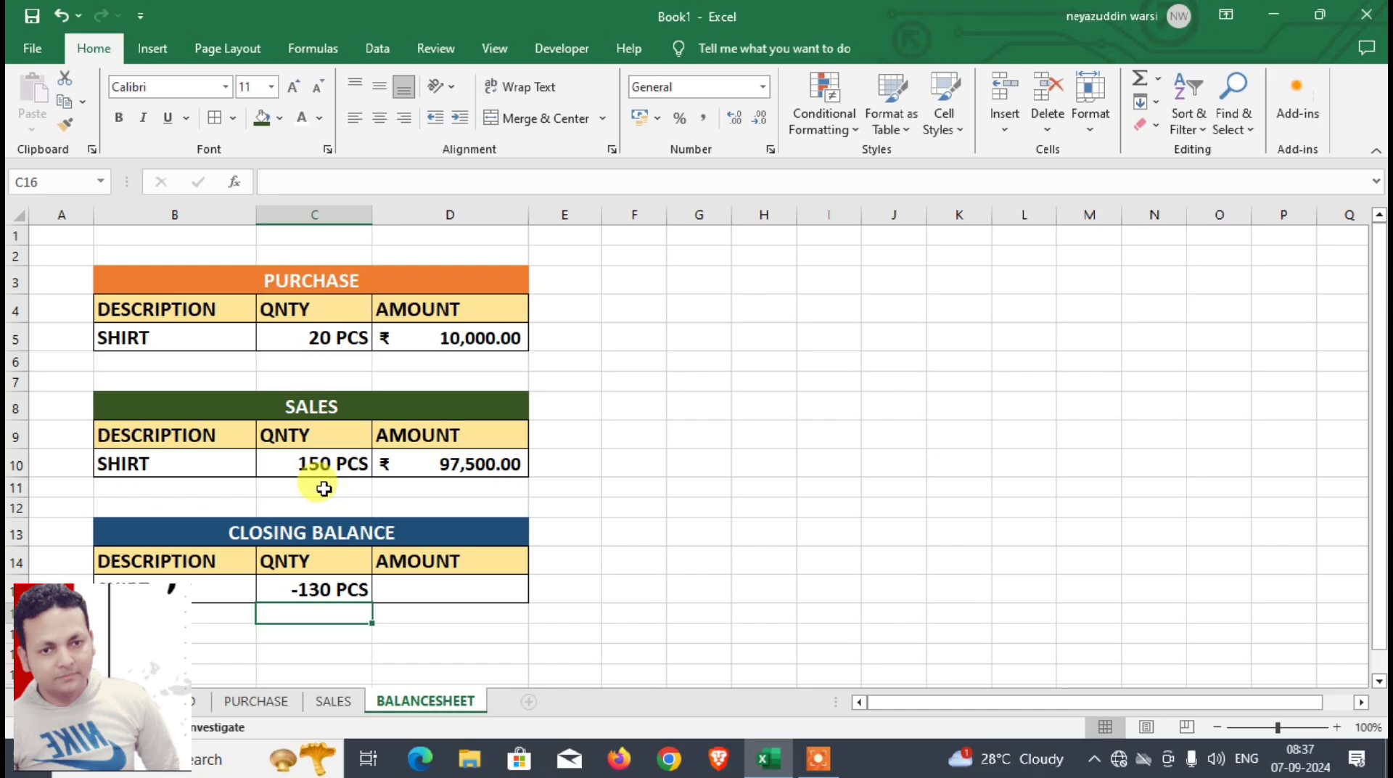
click(327, 591)
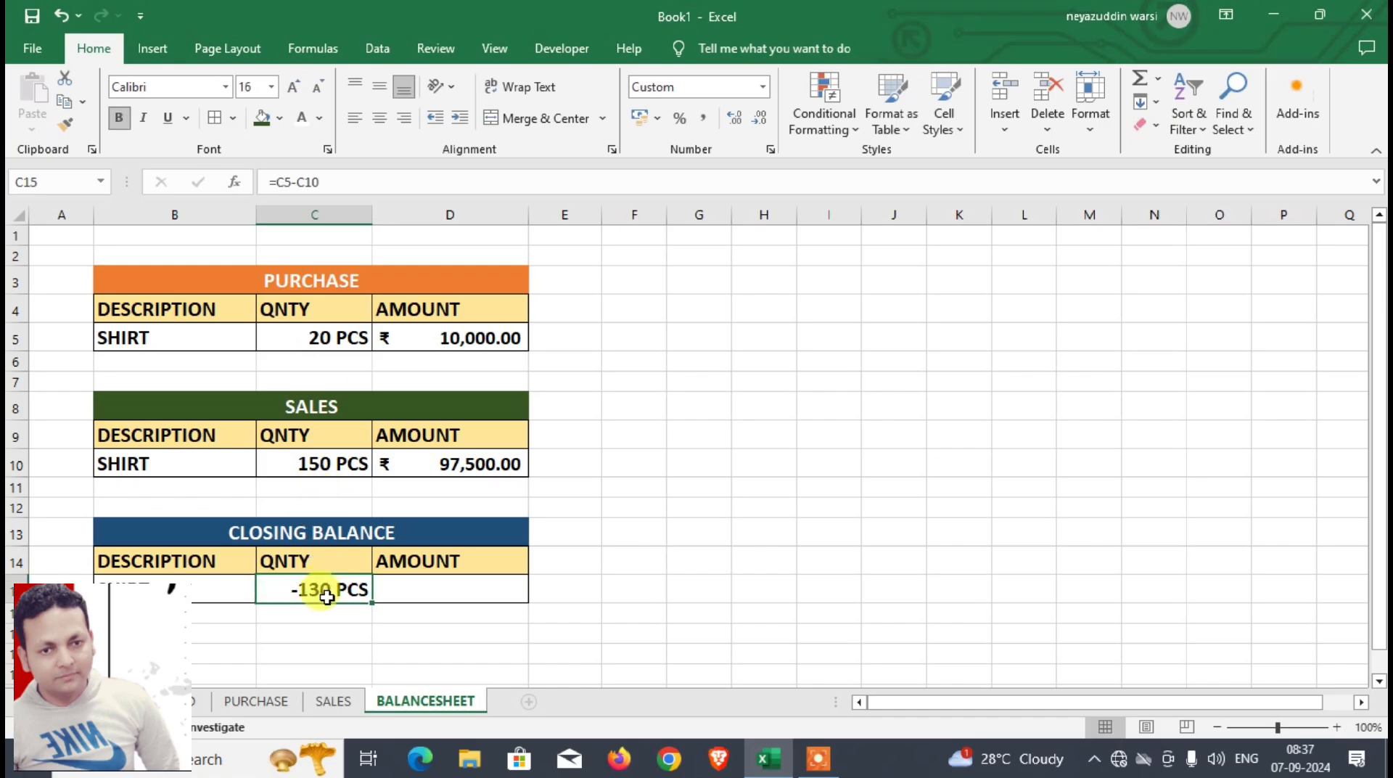
Step: Check the PURCHASE sheet's entries, then choose JEANS as the PURCHASE description in cell B5 of BALANCESHEET
click(294, 338)
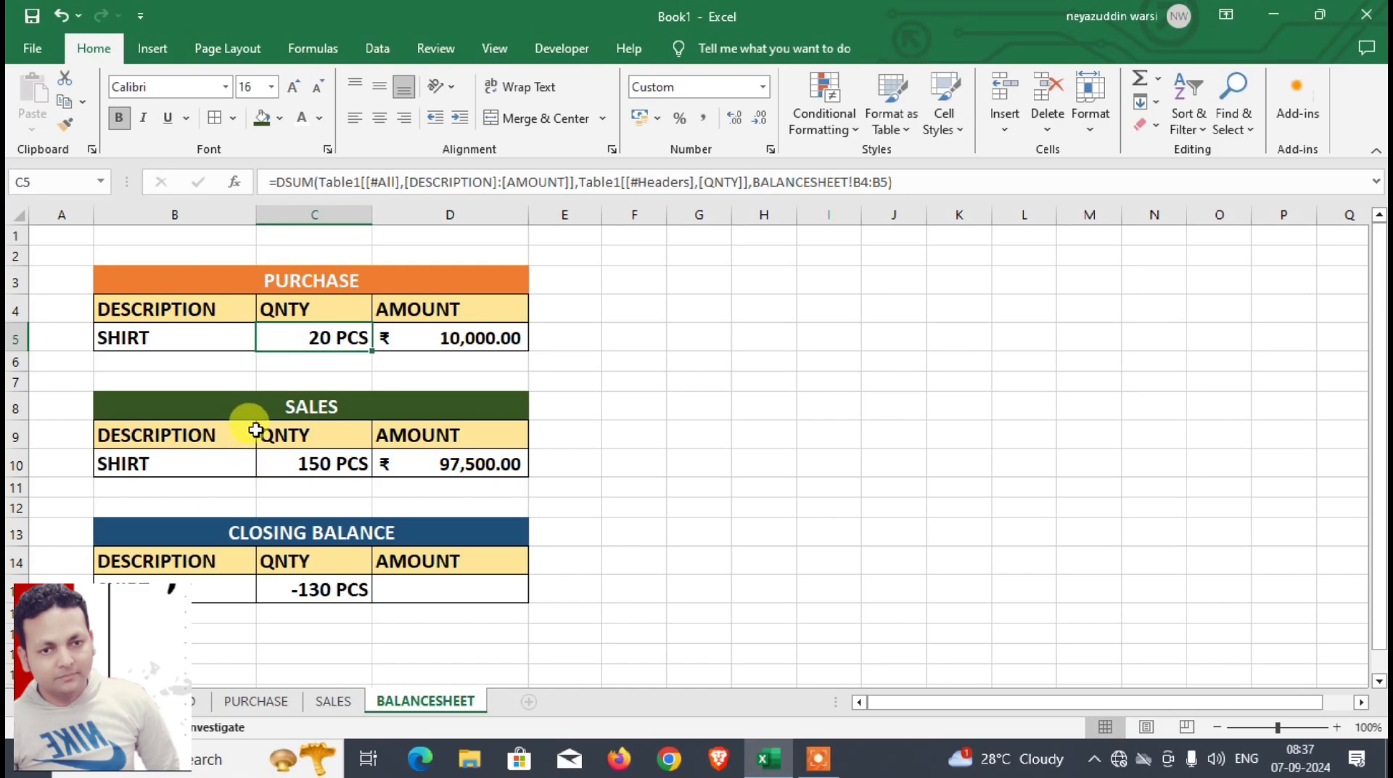
click(251, 701)
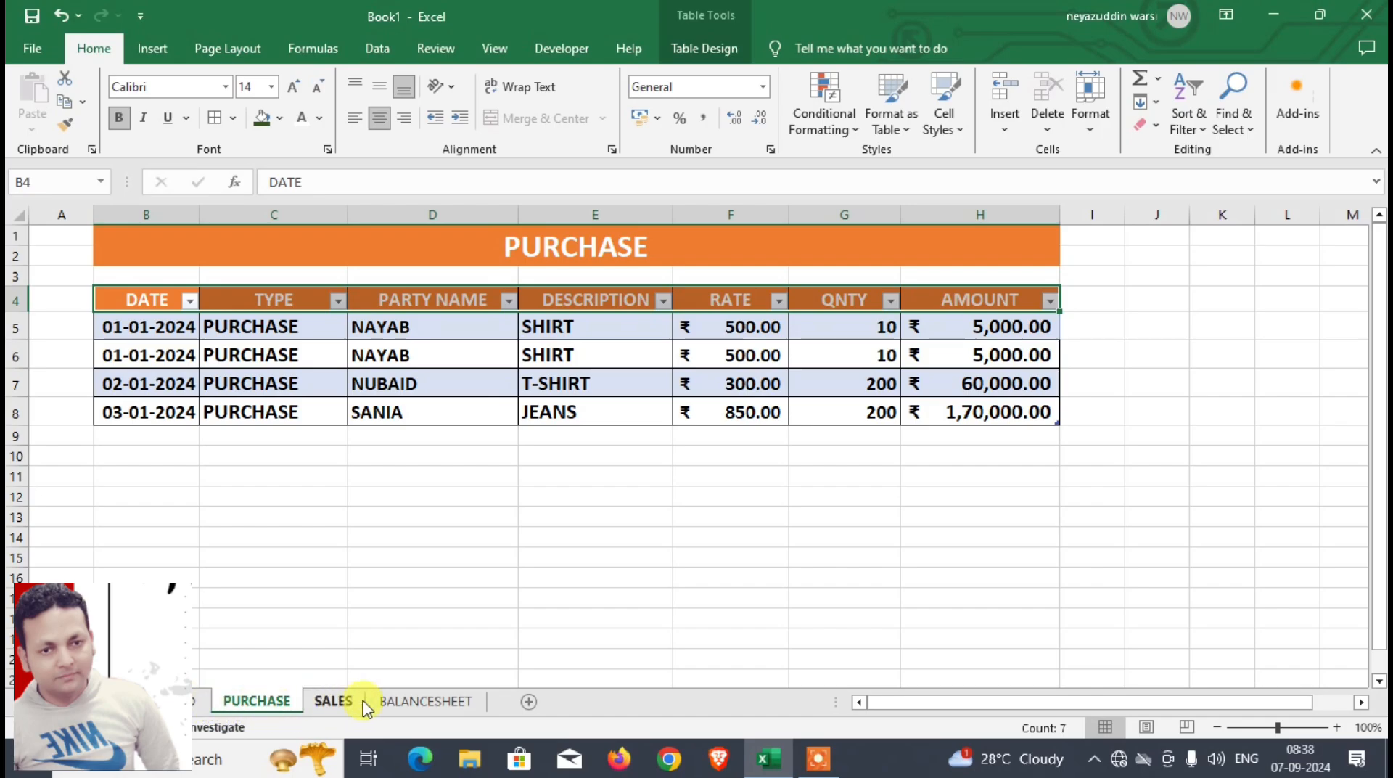
click(404, 702)
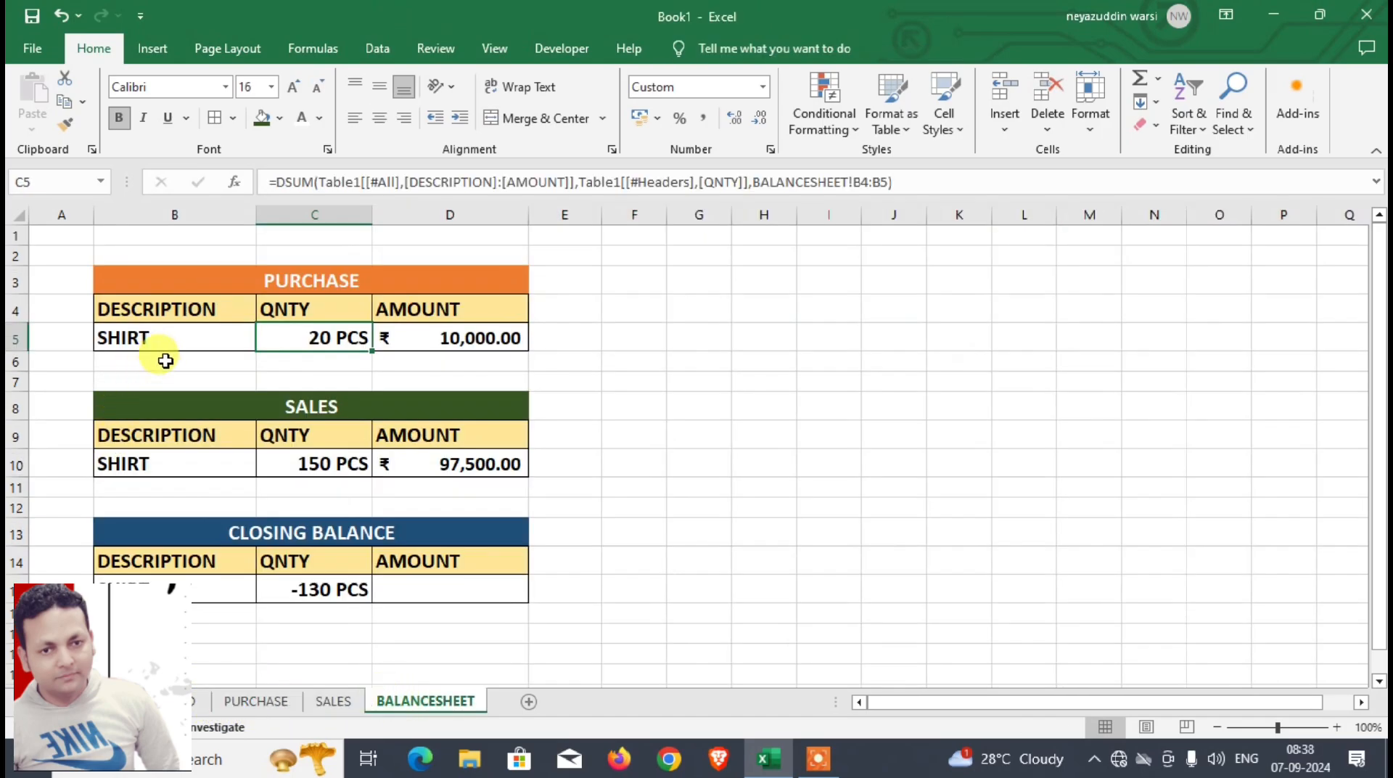
click(201, 339)
click(265, 340)
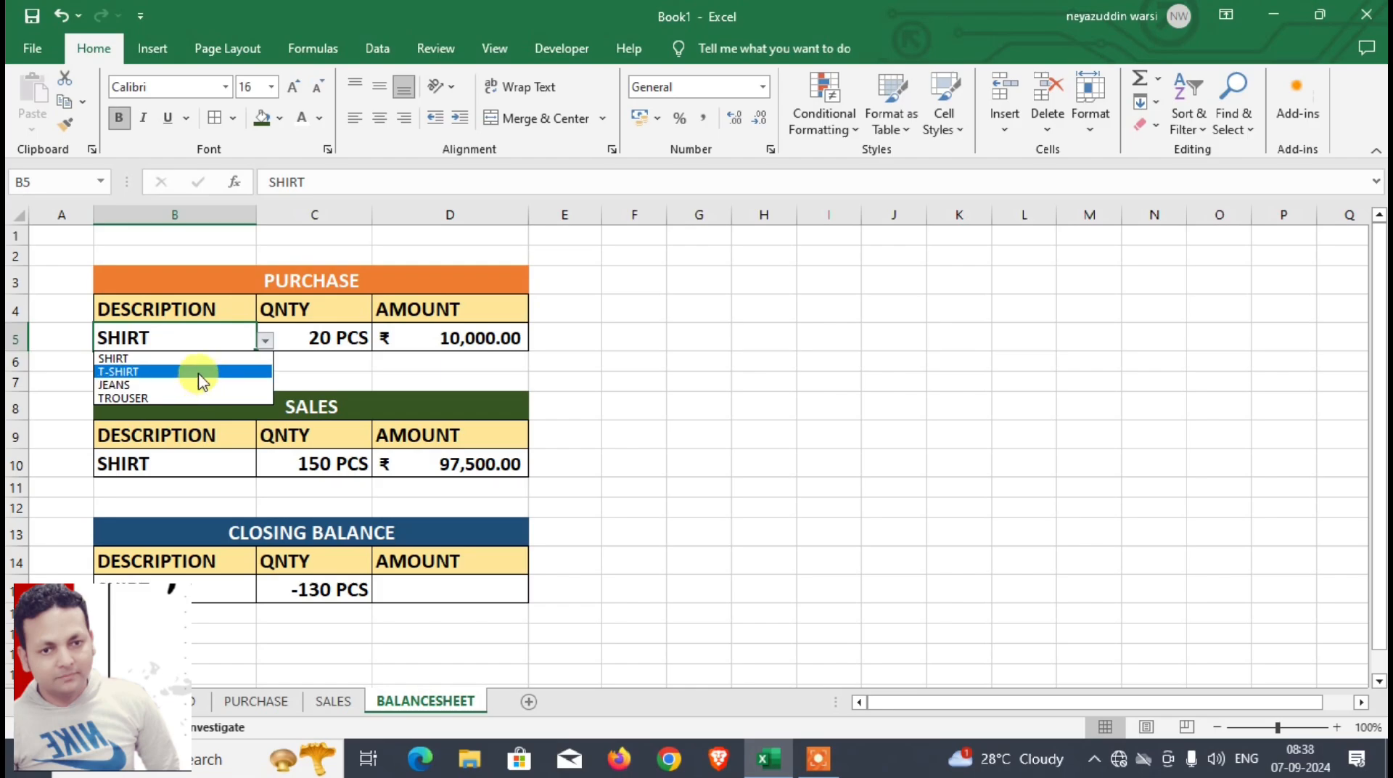
click(194, 386)
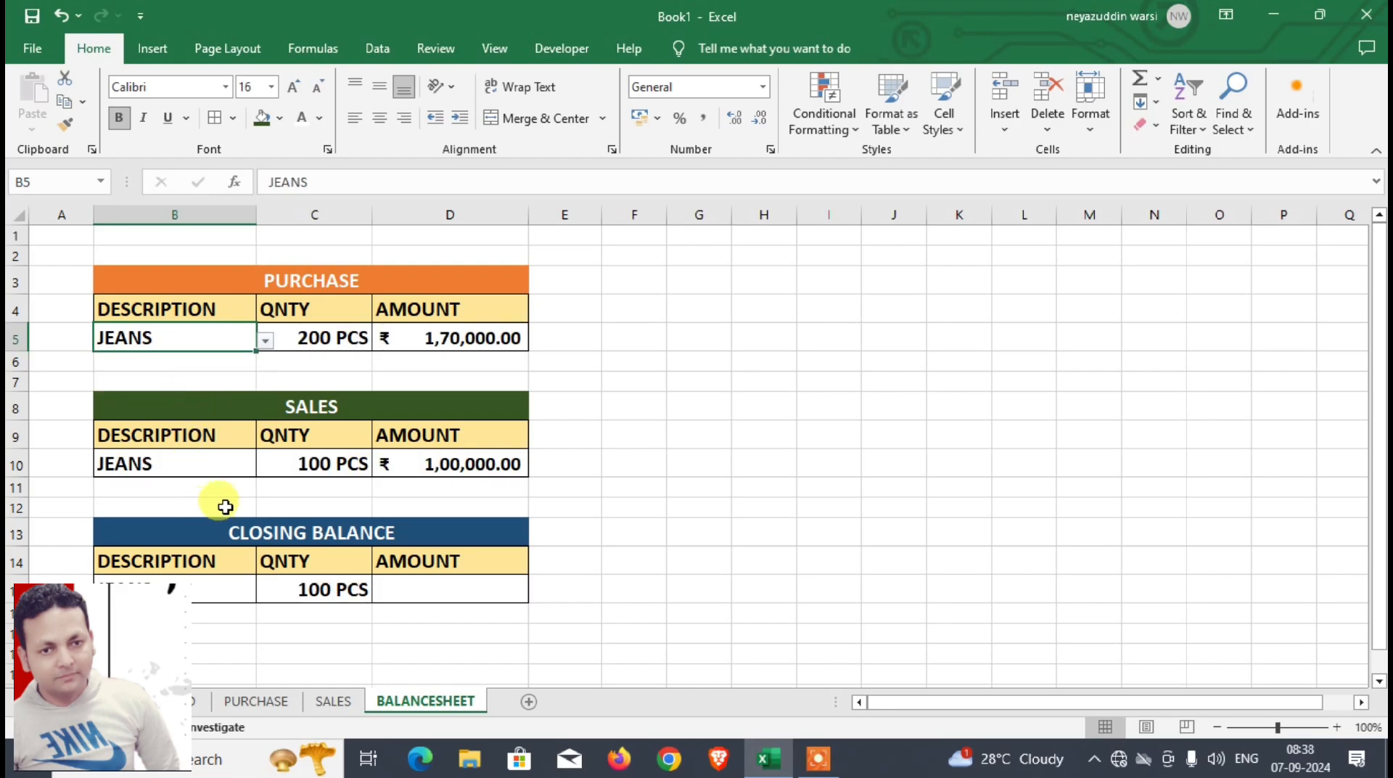
Step: Enter =D5-D10 in the CLOSING BALANCE amount cell D15 to subtract the sales amount from the purchase amount
click(395, 589)
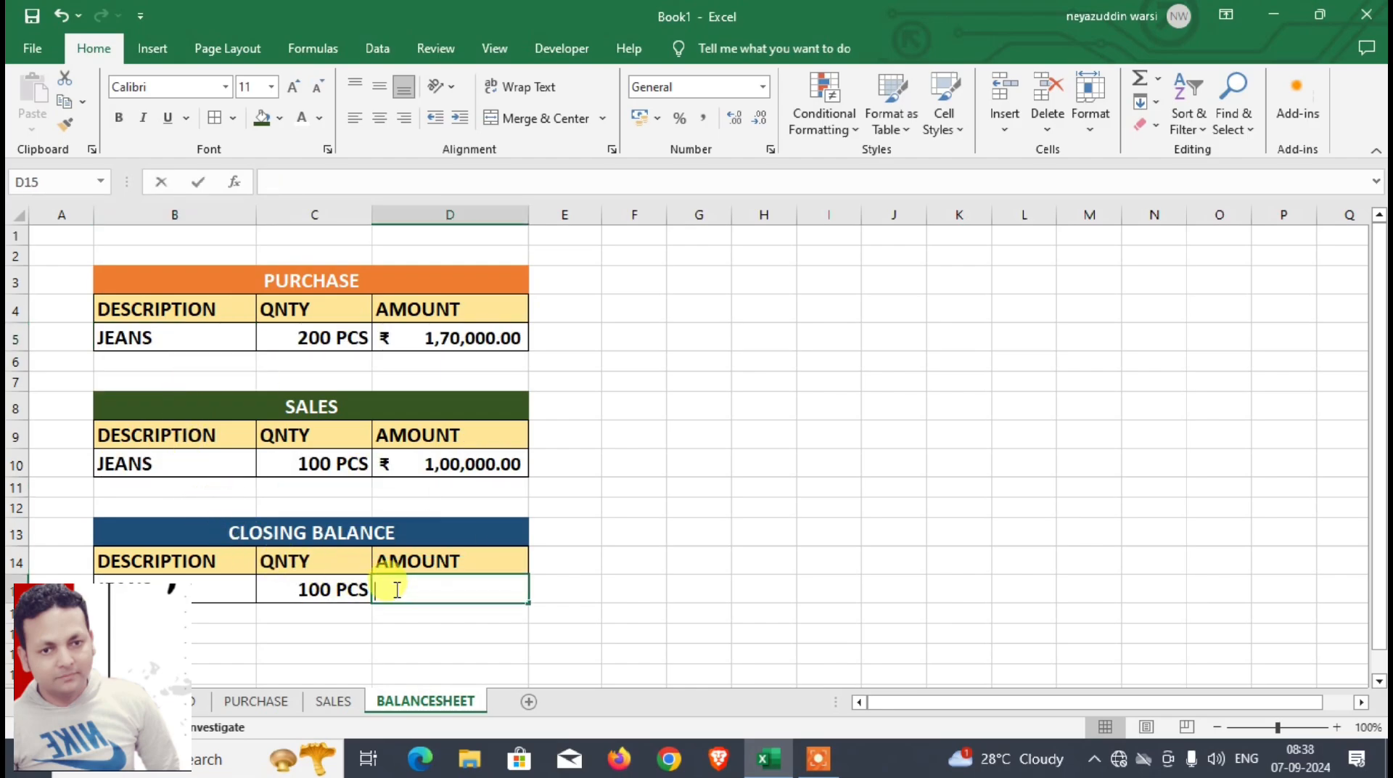
text(=)
click(466, 341)
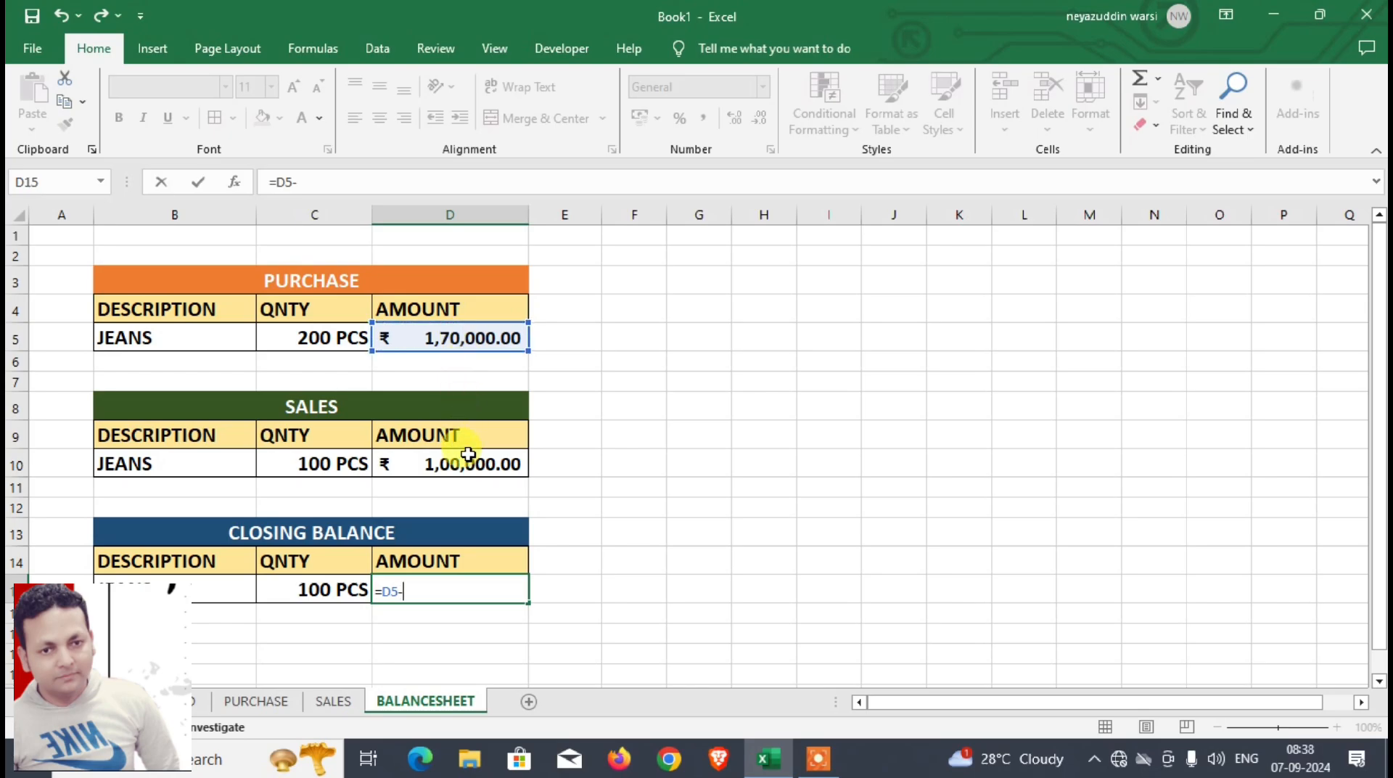
text(-)
click(465, 468)
key(Return)
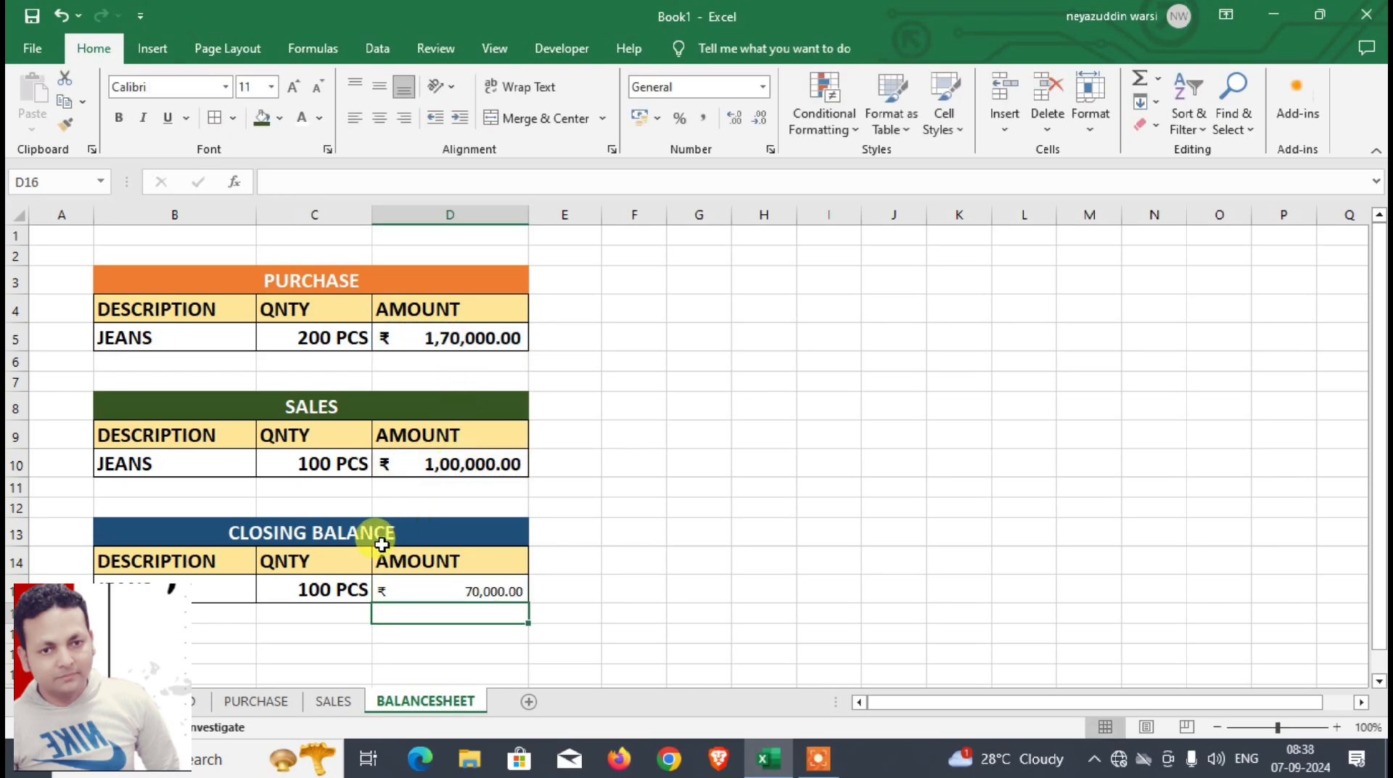
Step: Copy the formatting of the SALES amount cell D10 to the CLOSING BALANCE amount cell D15
click(419, 582)
click(430, 463)
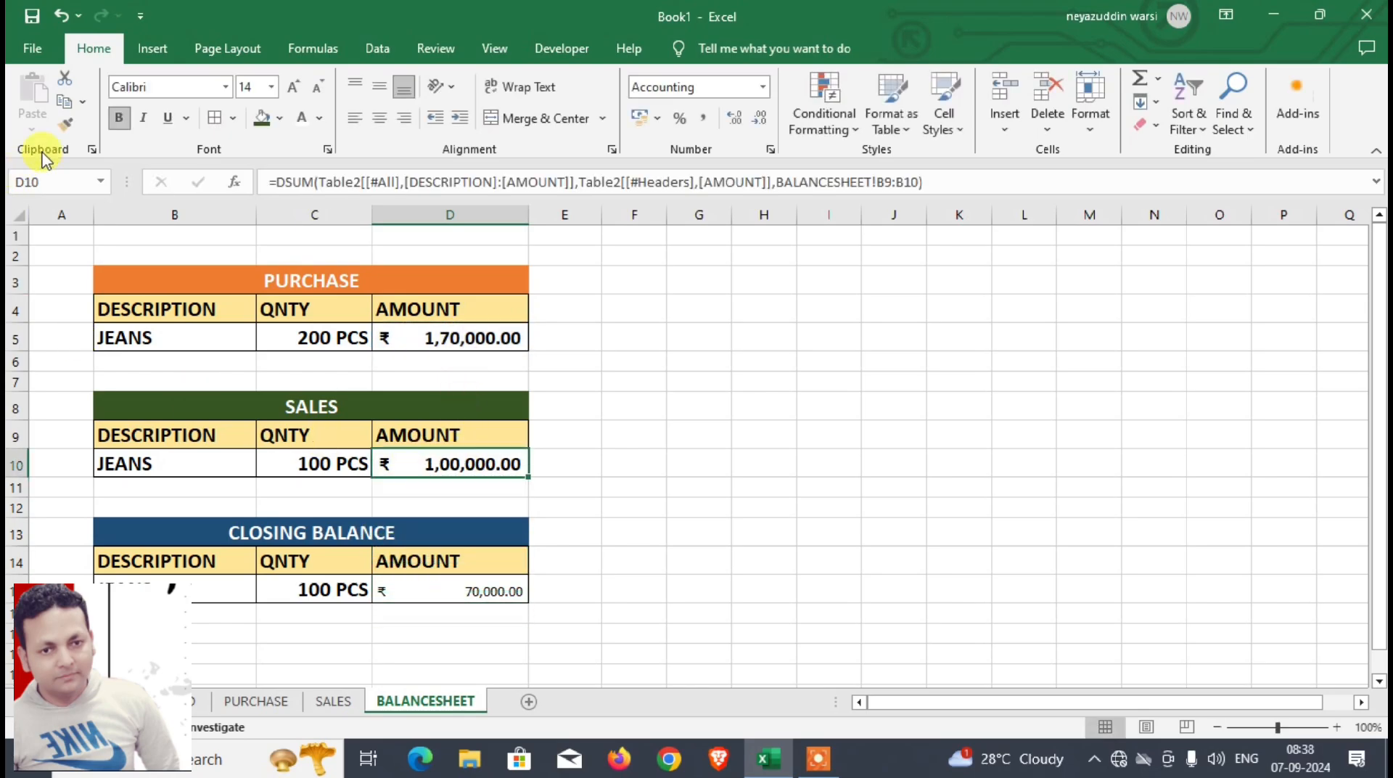
click(64, 123)
click(407, 588)
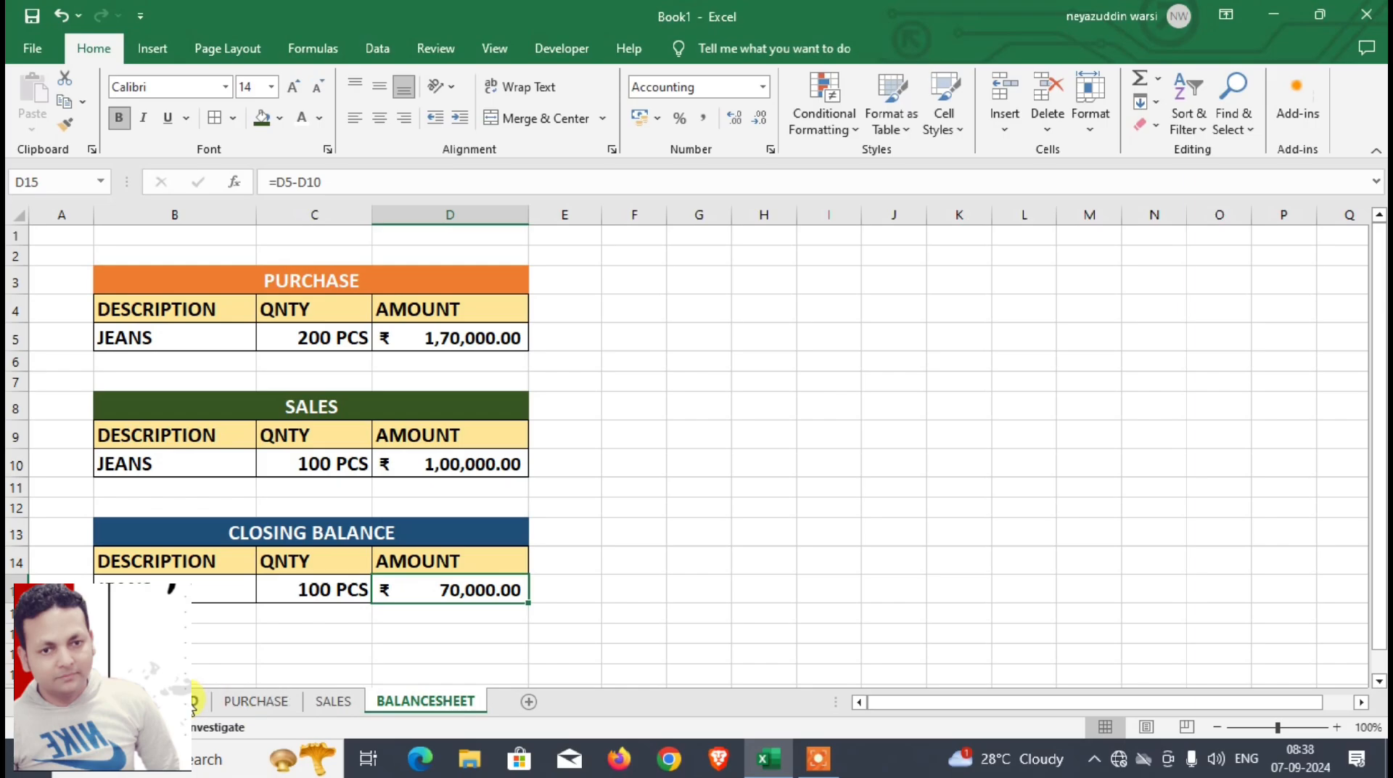
Step: Choose SHIRT as the PURCHASE description in cell B5 of BALANCESHEET
click(198, 700)
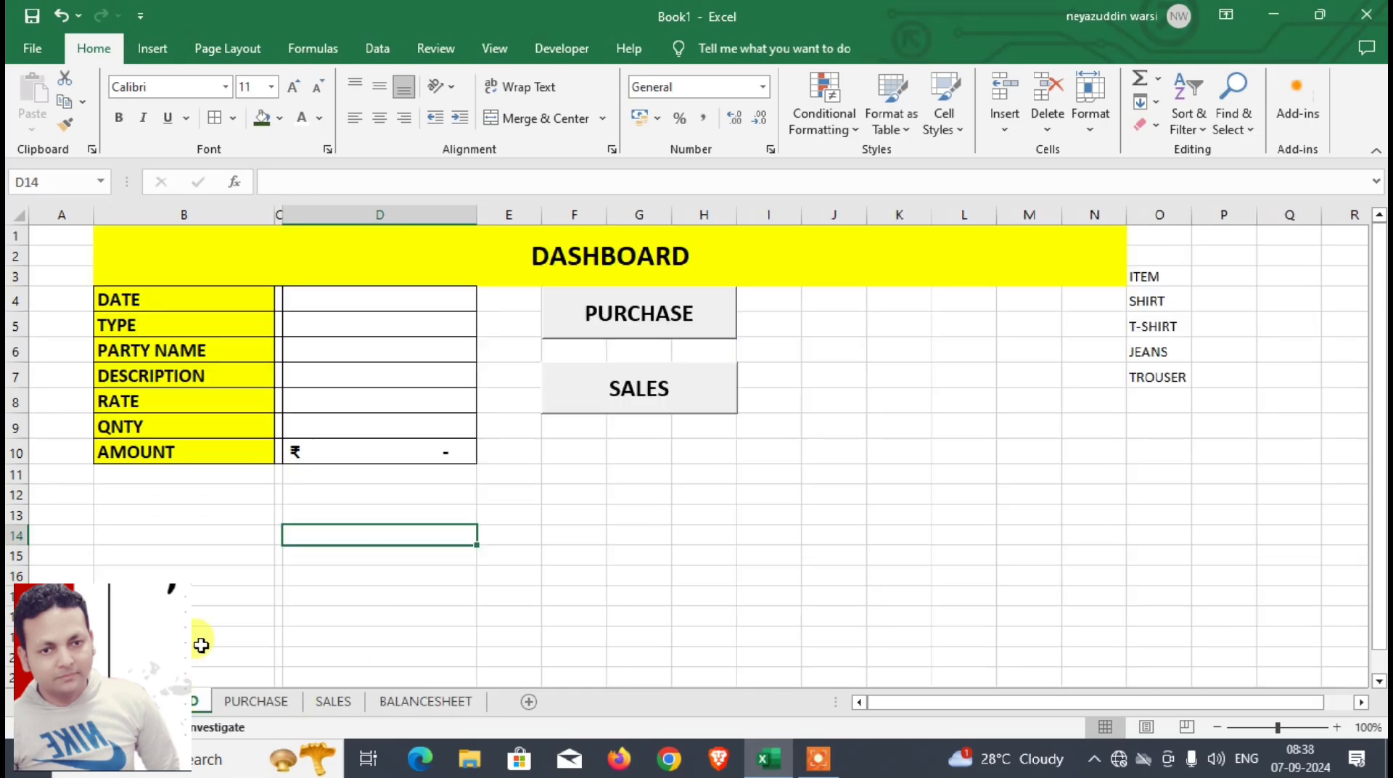
click(415, 702)
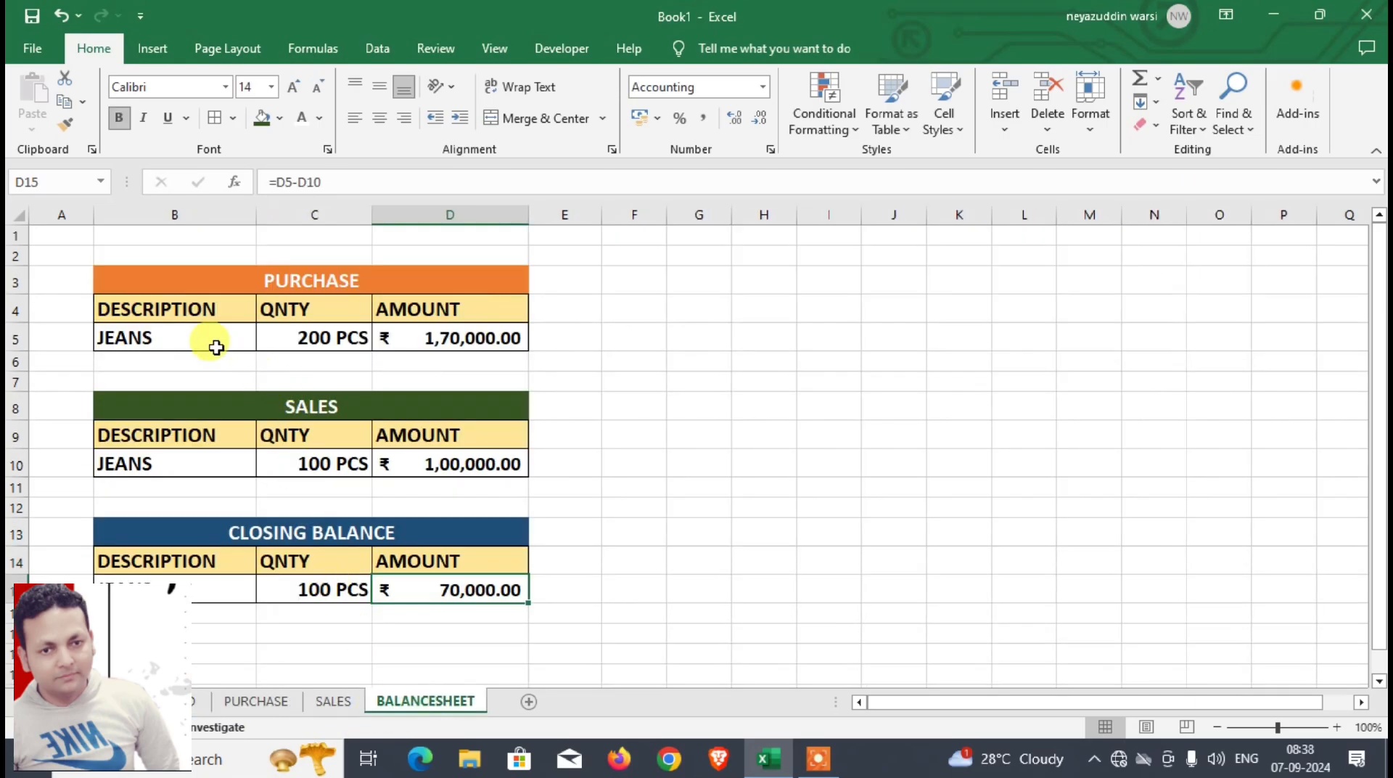
click(190, 338)
click(265, 340)
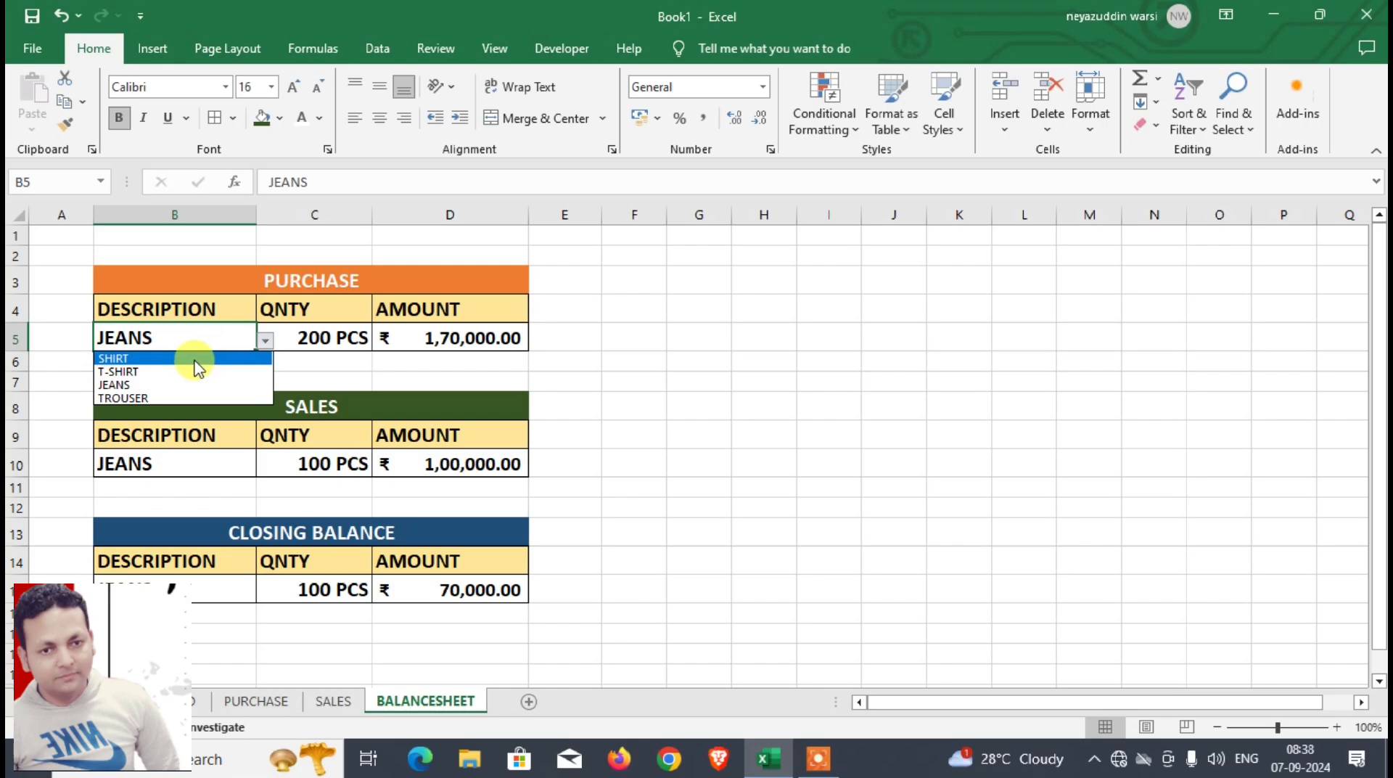
click(194, 360)
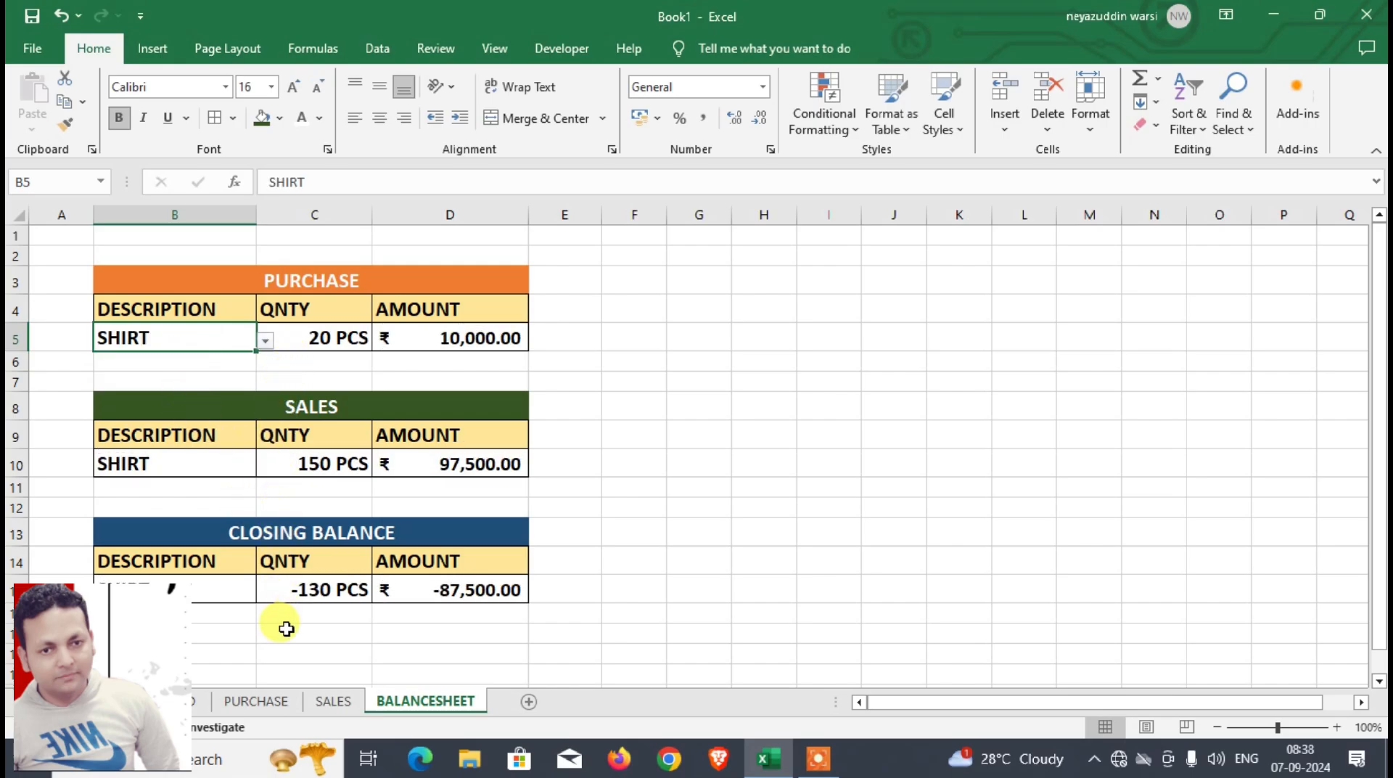
Step: Enter 05-01-2024 in the DATE field D4 of the DASHBOARD sheet's entry form
click(196, 698)
click(324, 300)
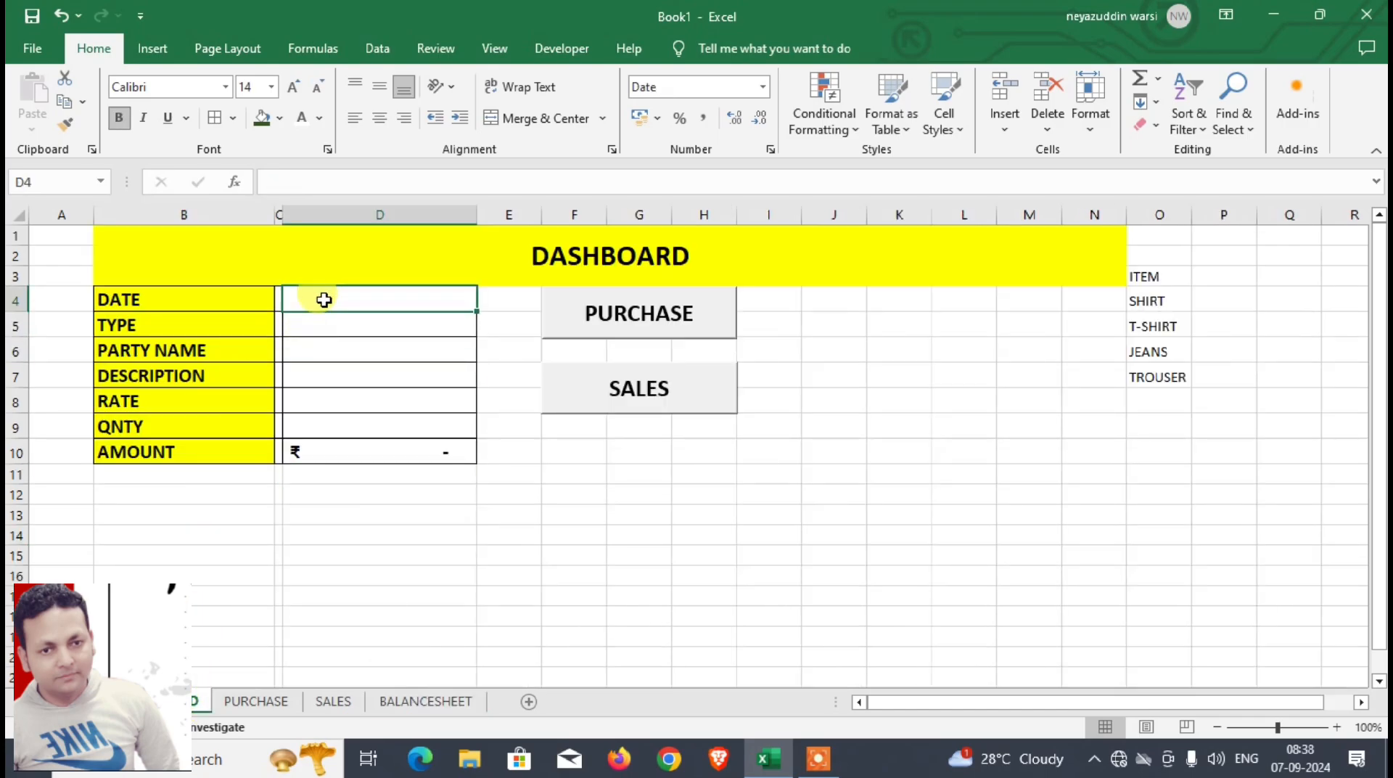
text(5-0)
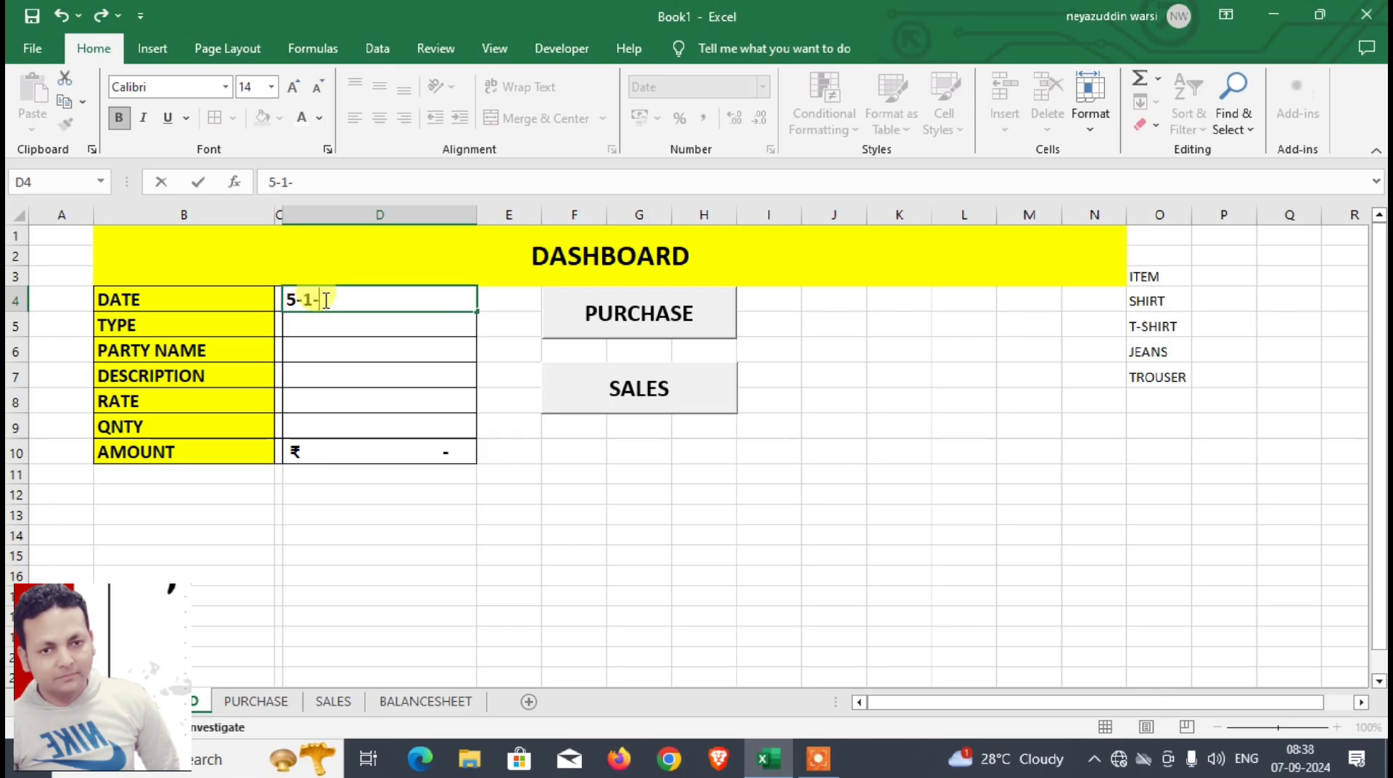
text(1-2024)
key(Return)
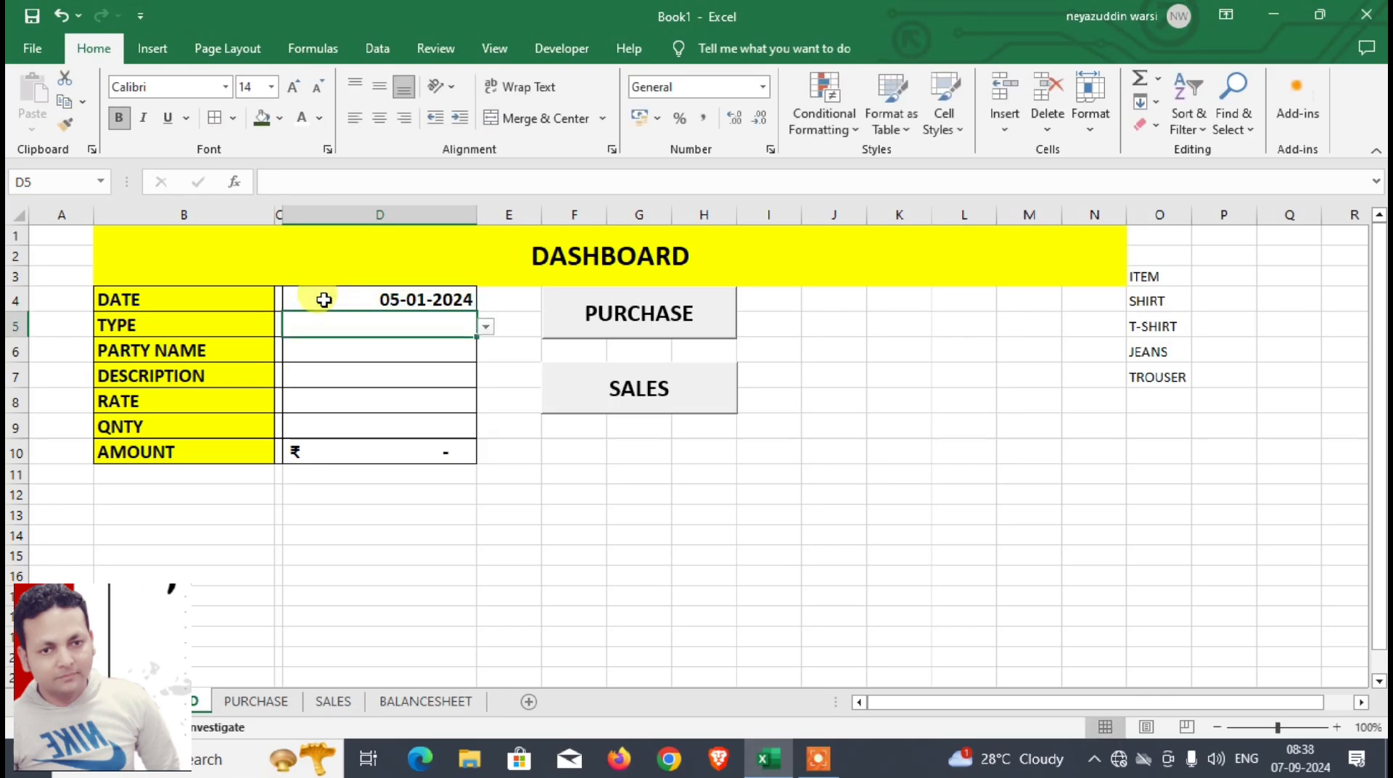
Step: Set TYPE to PURCHASE, enter the party's name and set DESCRIPTION to SHIRT in the DASHBOARD entry form
text(PURCHASE)
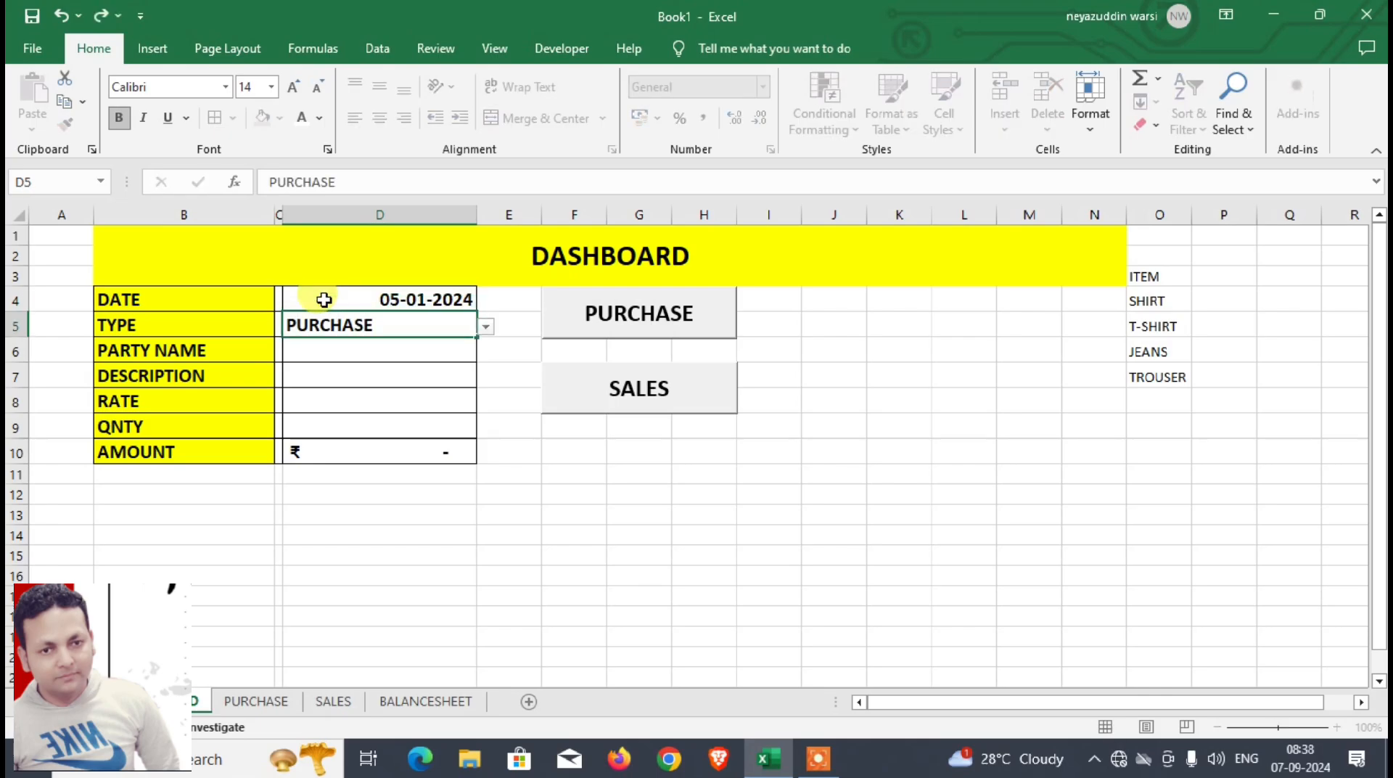
key(Return)
text(A)
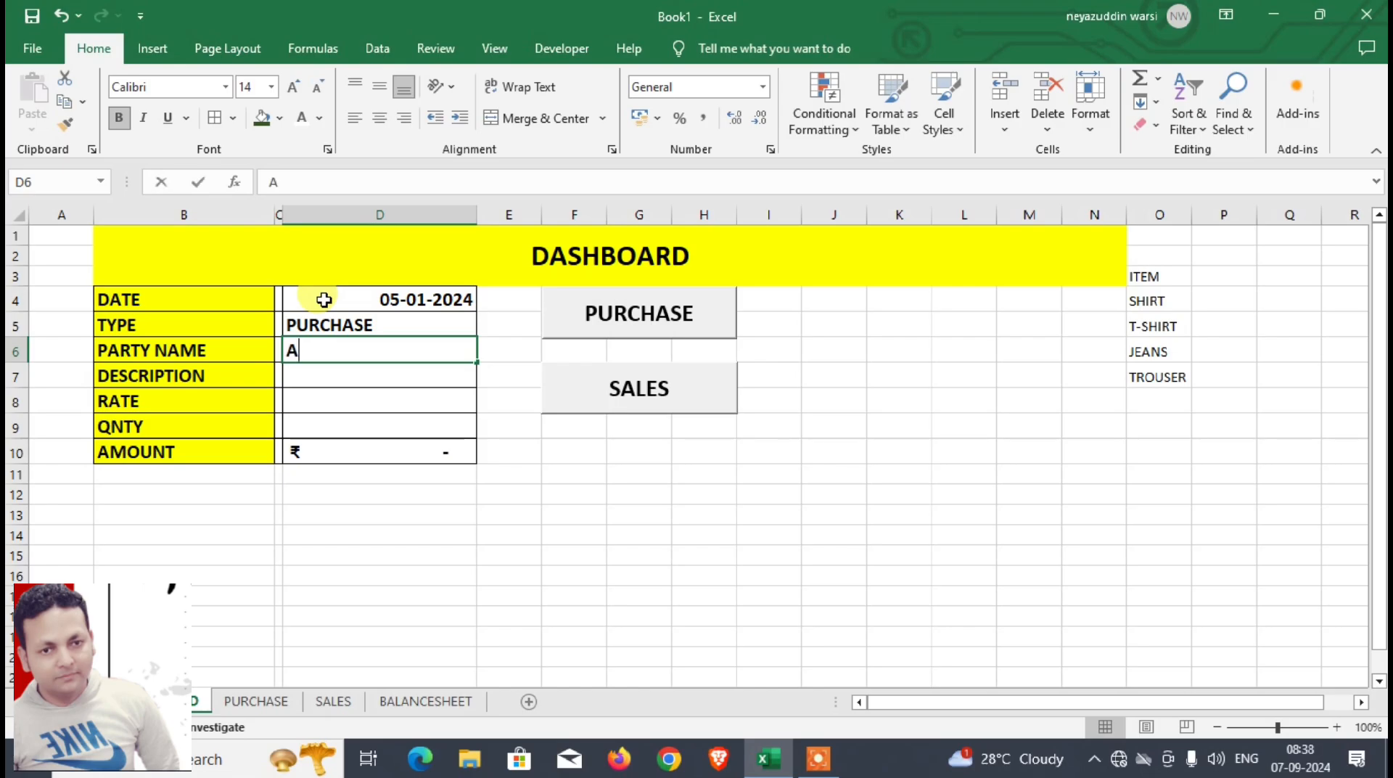
text(LI)
key(Return)
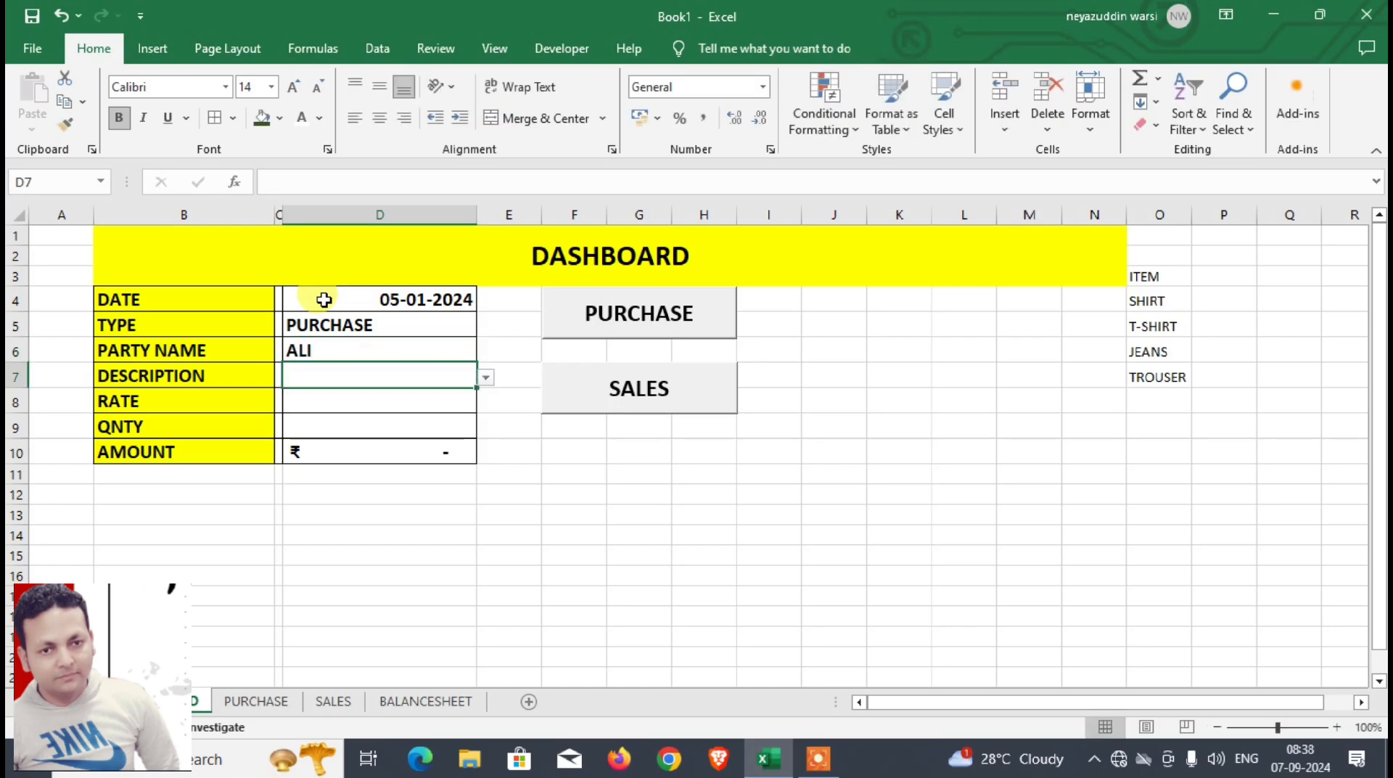
text(SHIRT)
key(Return)
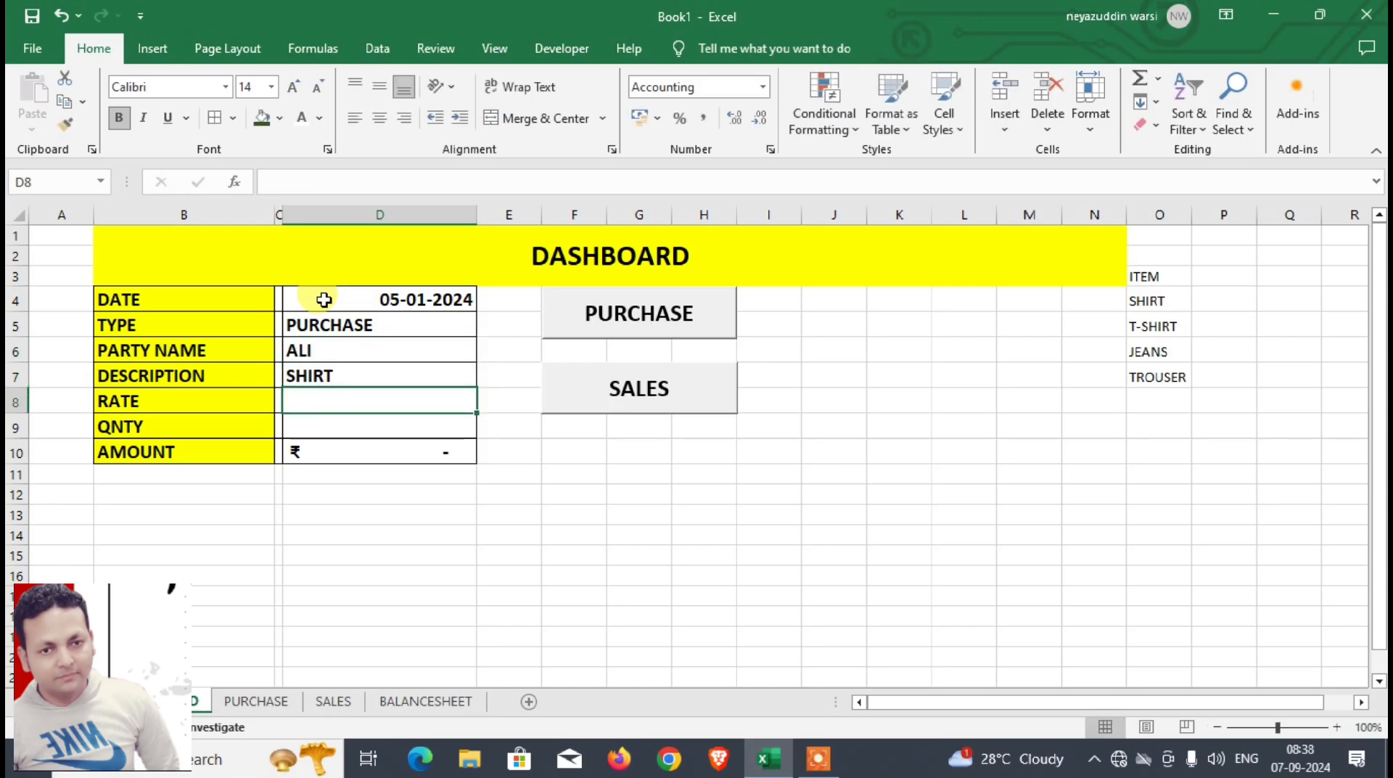
Step: Enter a RATE of 500 and QNTY of 500 in the entry form, and post the entry as a purchase
text(500)
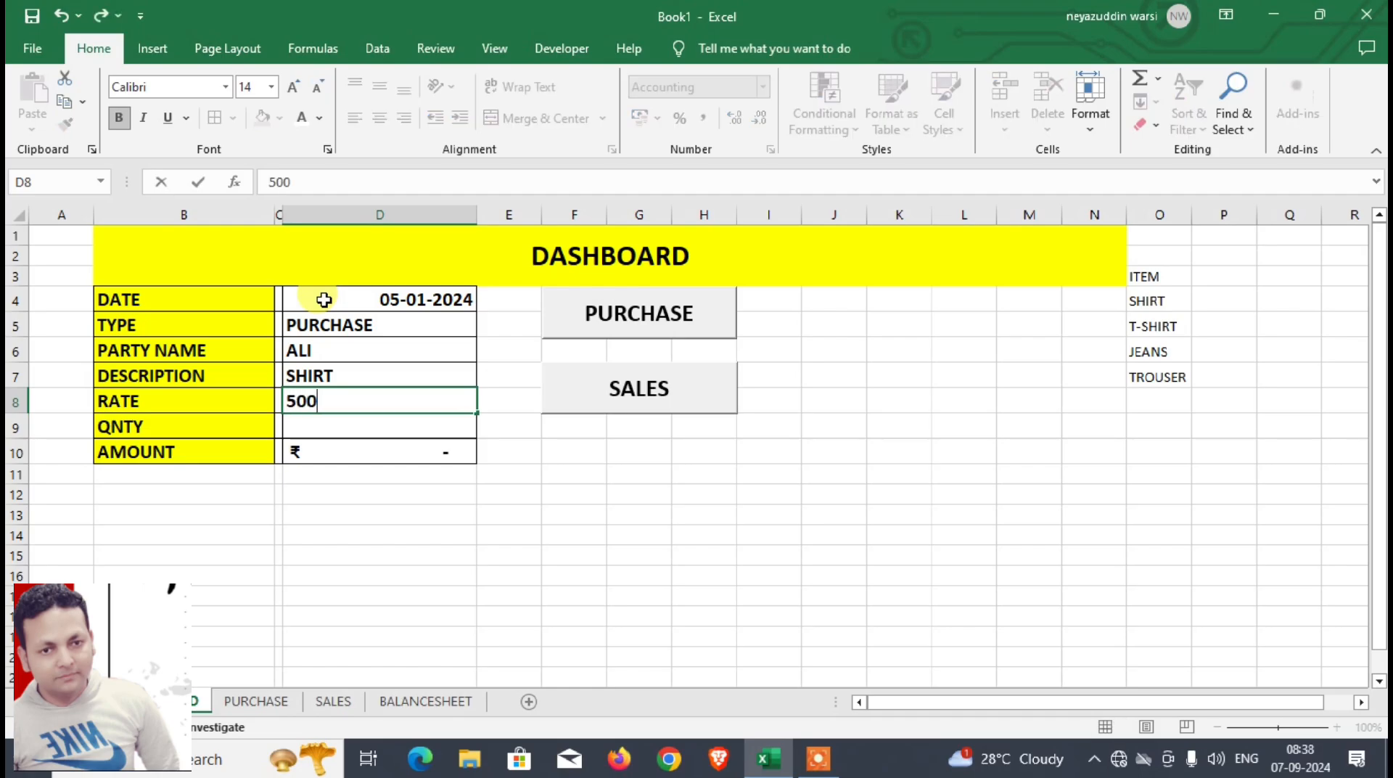
key(Return)
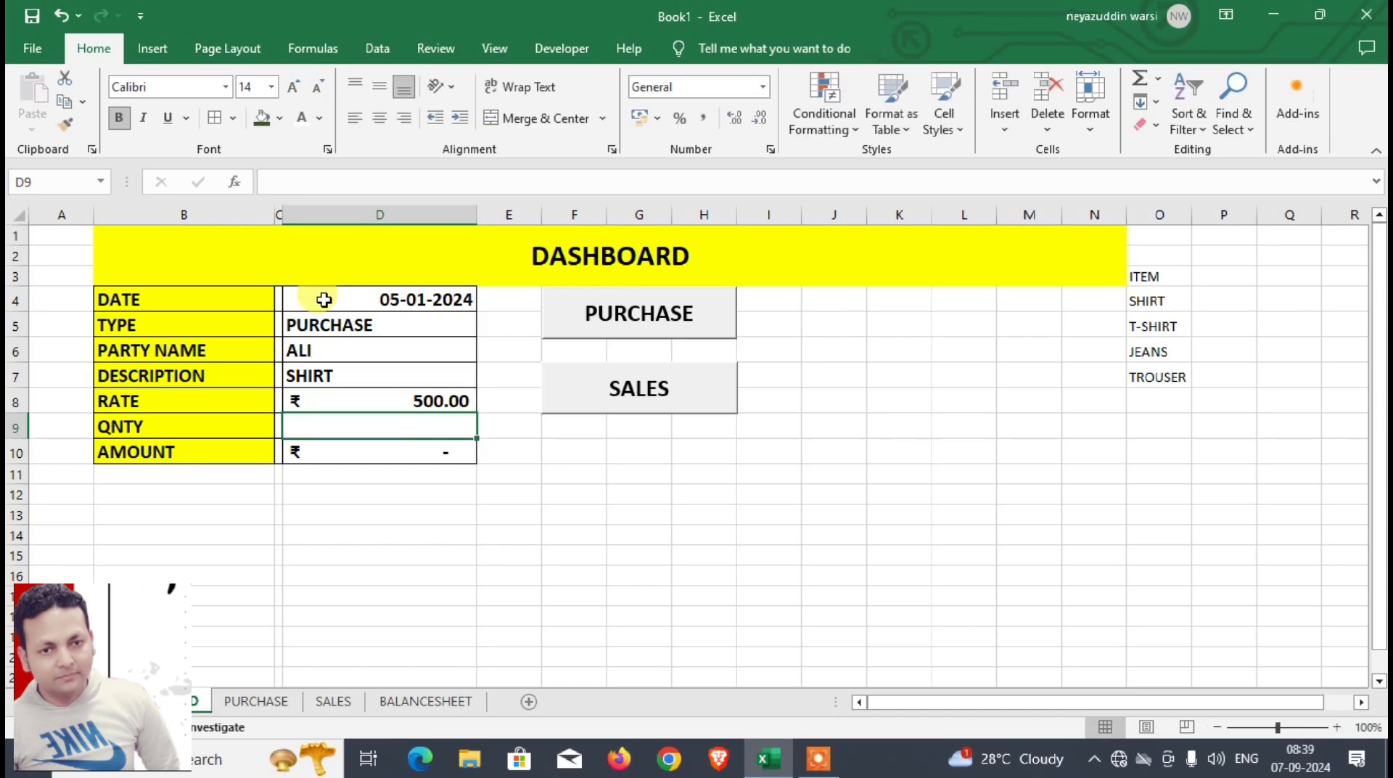
text(500)
key(Return)
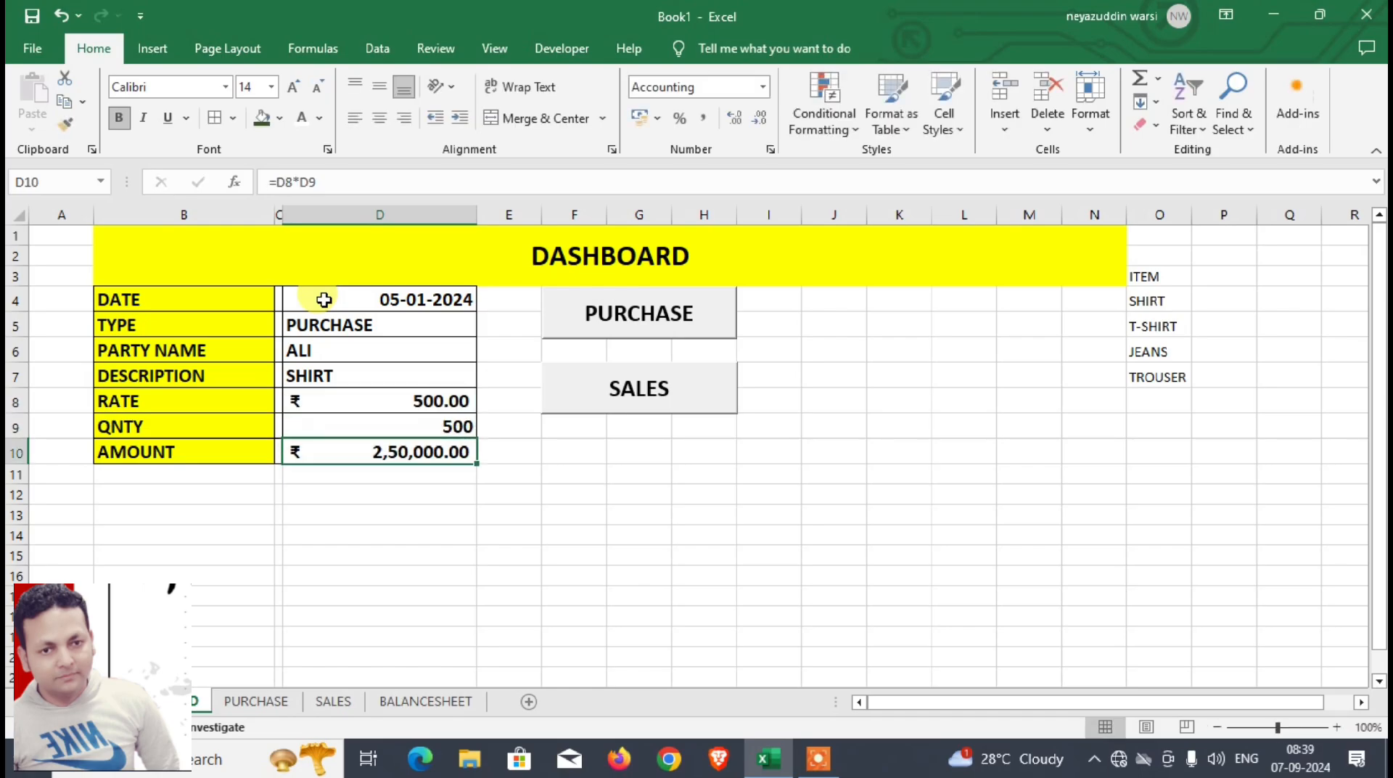
click(633, 333)
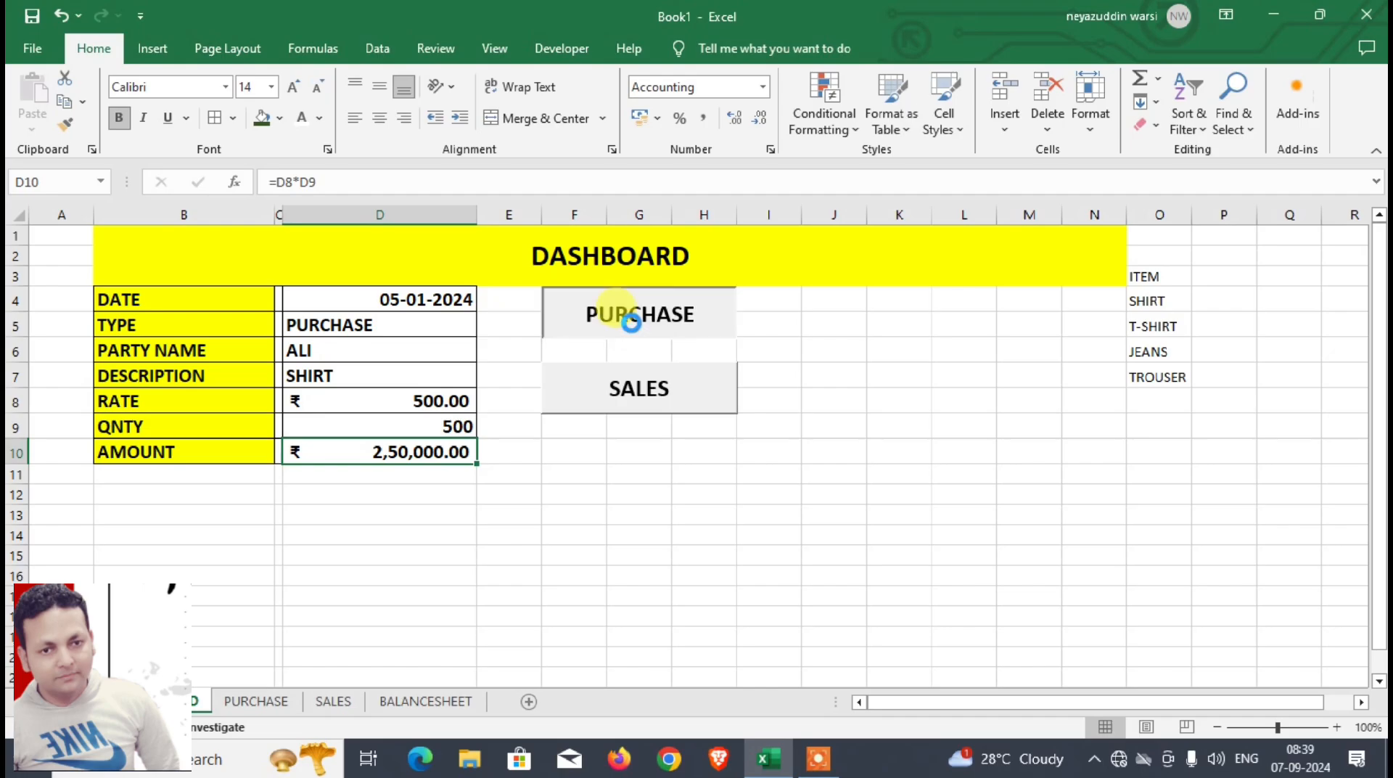
Step: Merge and center B1:D2 on the BALANCESHEET sheet and enter the title STOCK WITH CLOSING BALANCE
click(405, 703)
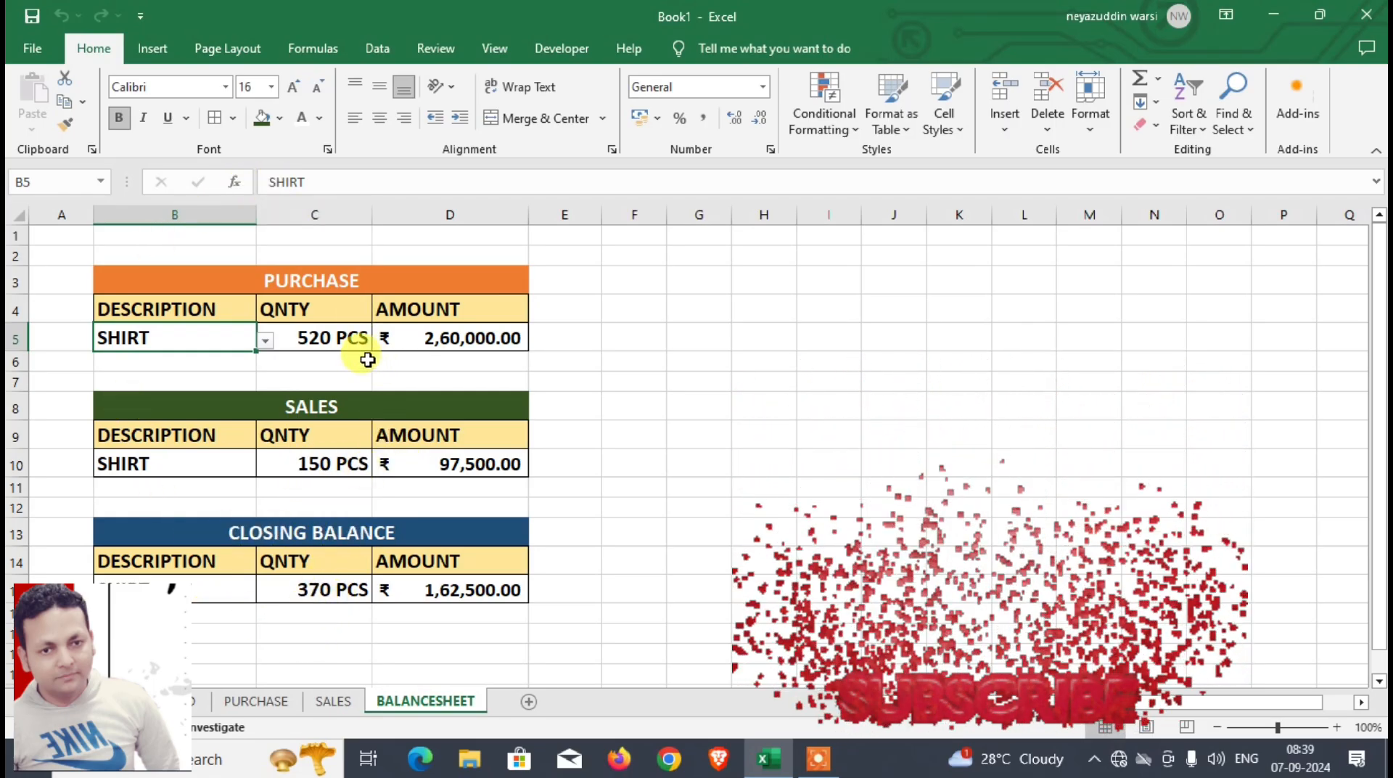
drag(140, 233, 437, 252)
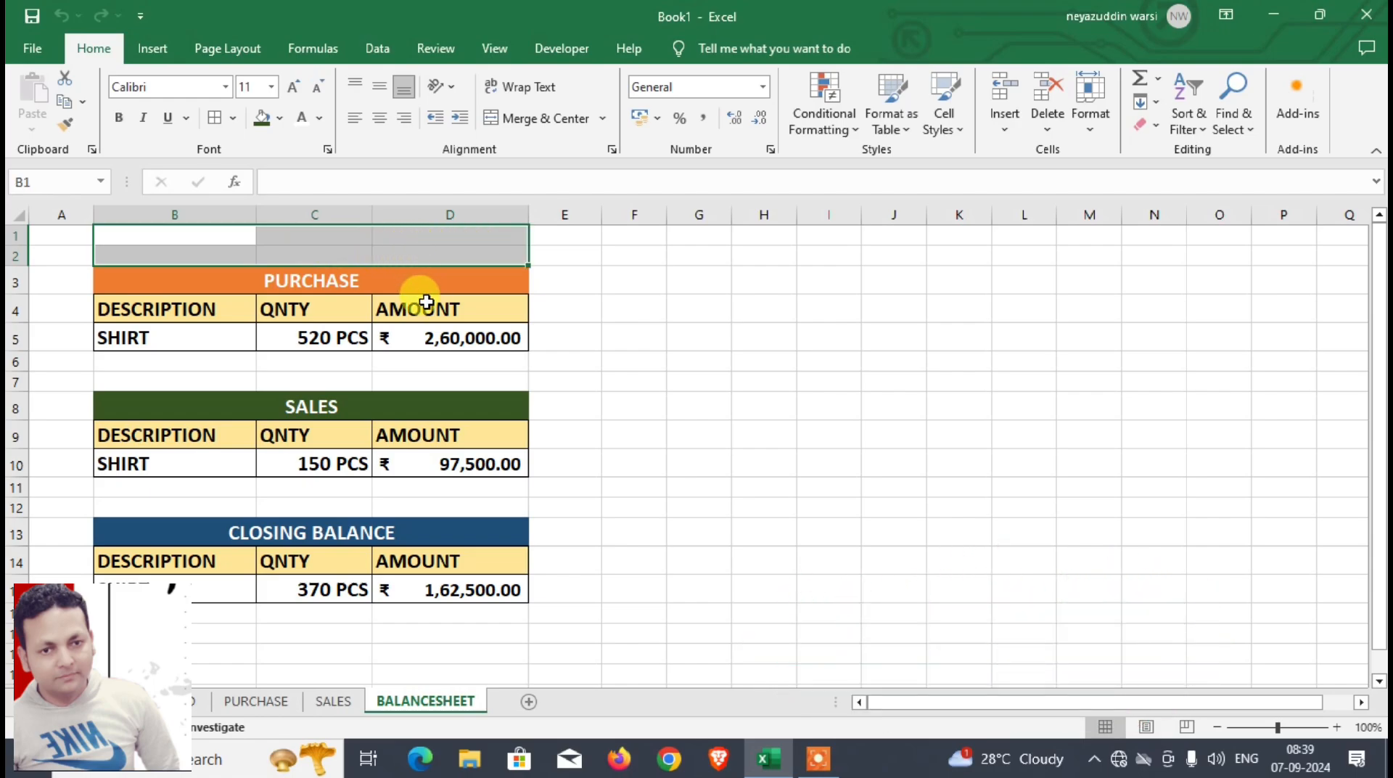
click(510, 131)
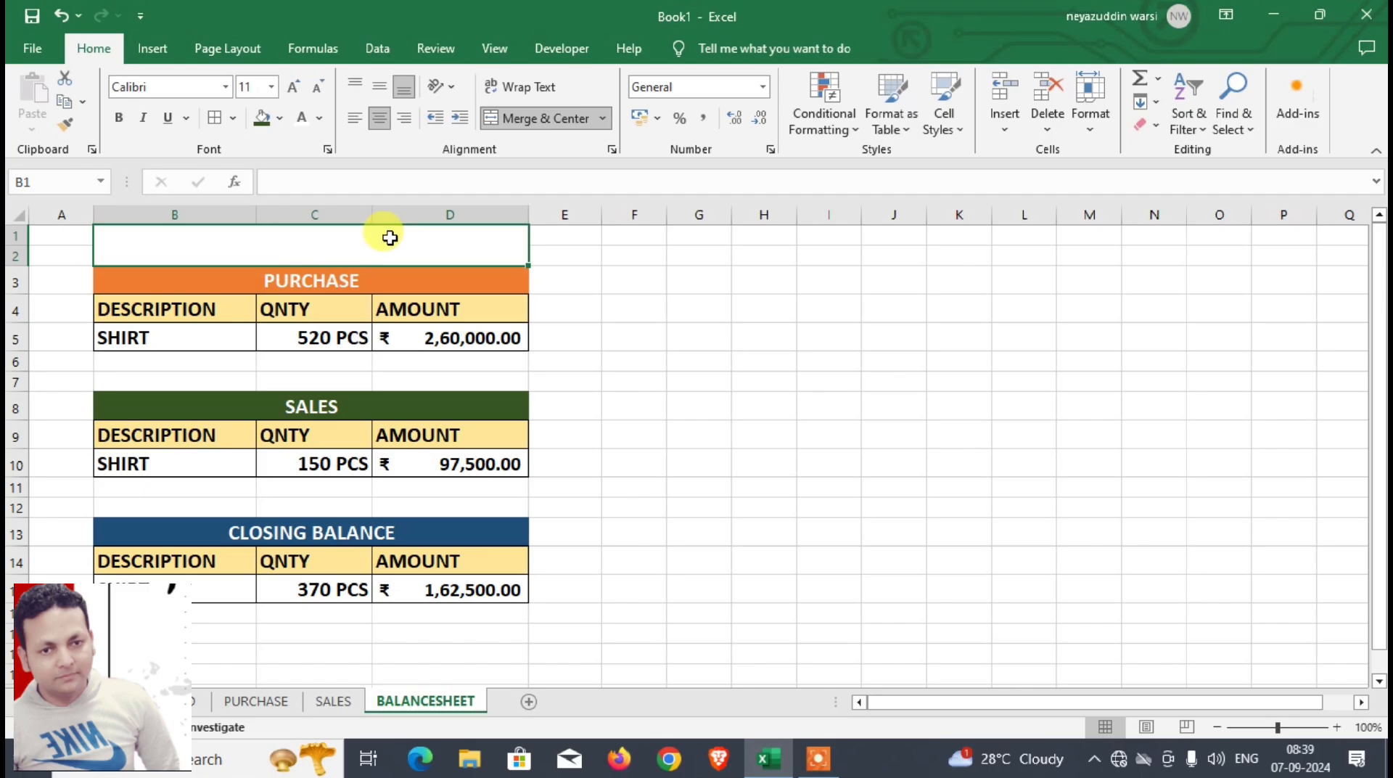
text(STOCK  WITH C)
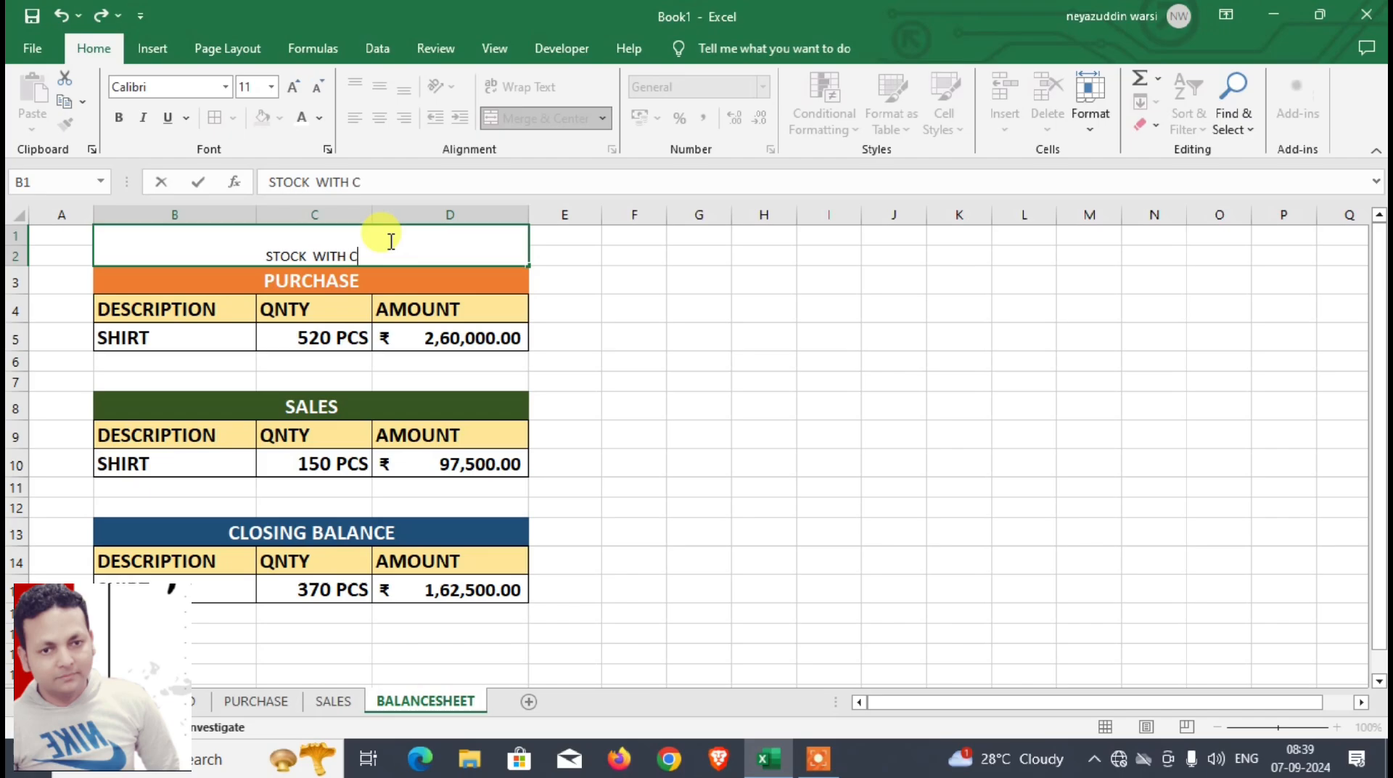
text(LOSING)
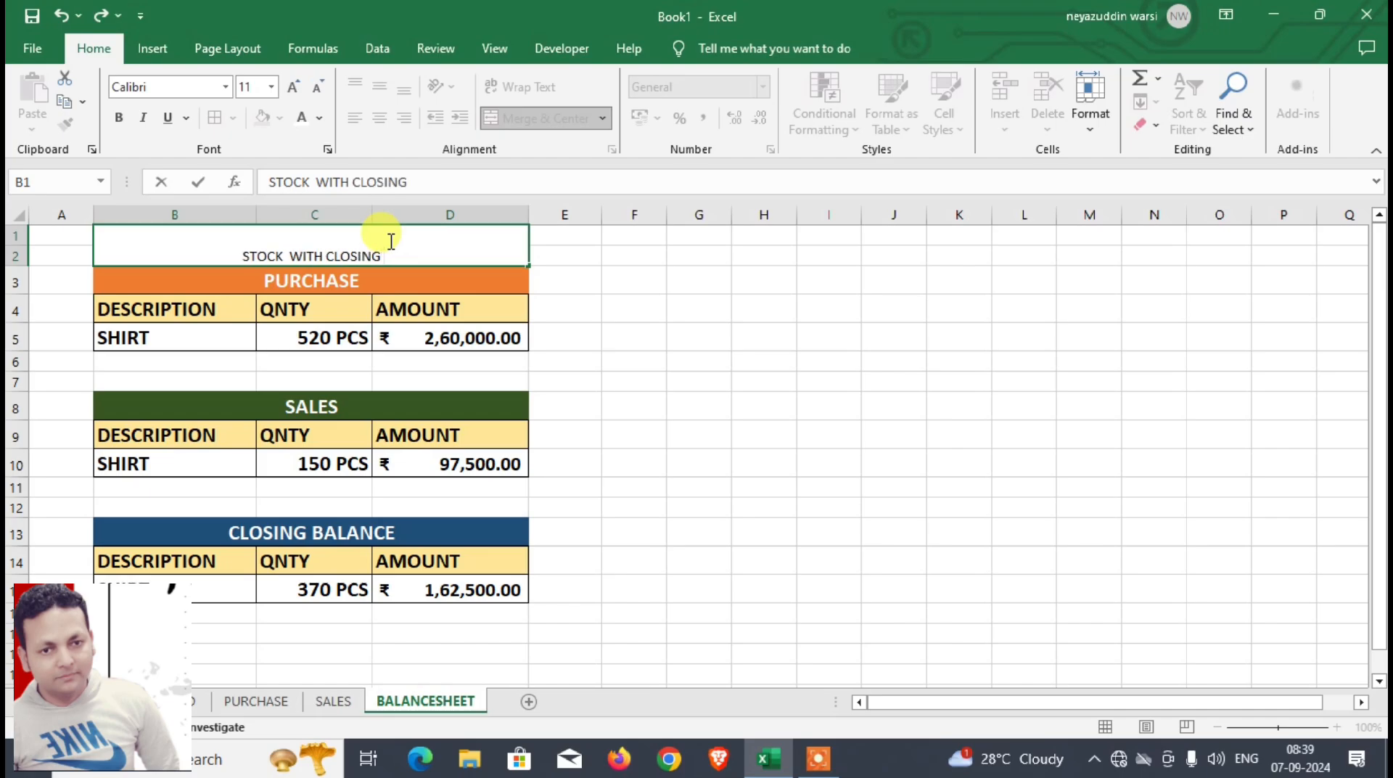
text( BALANCE)
key(Return)
Step: Format the STOCK WITH CLOSING BALANCE title as middle-aligned, bold, size 16 white text on a dark blue fill
click(349, 244)
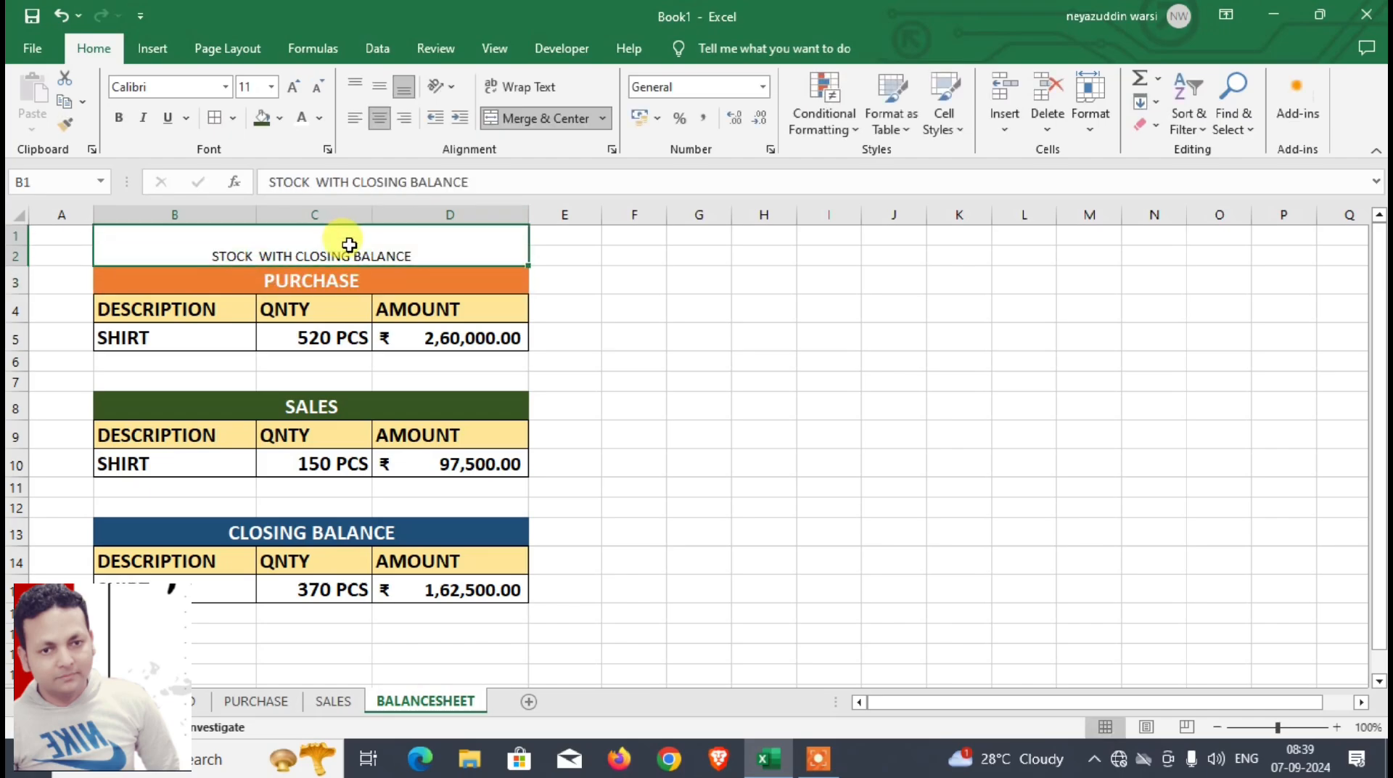
click(378, 89)
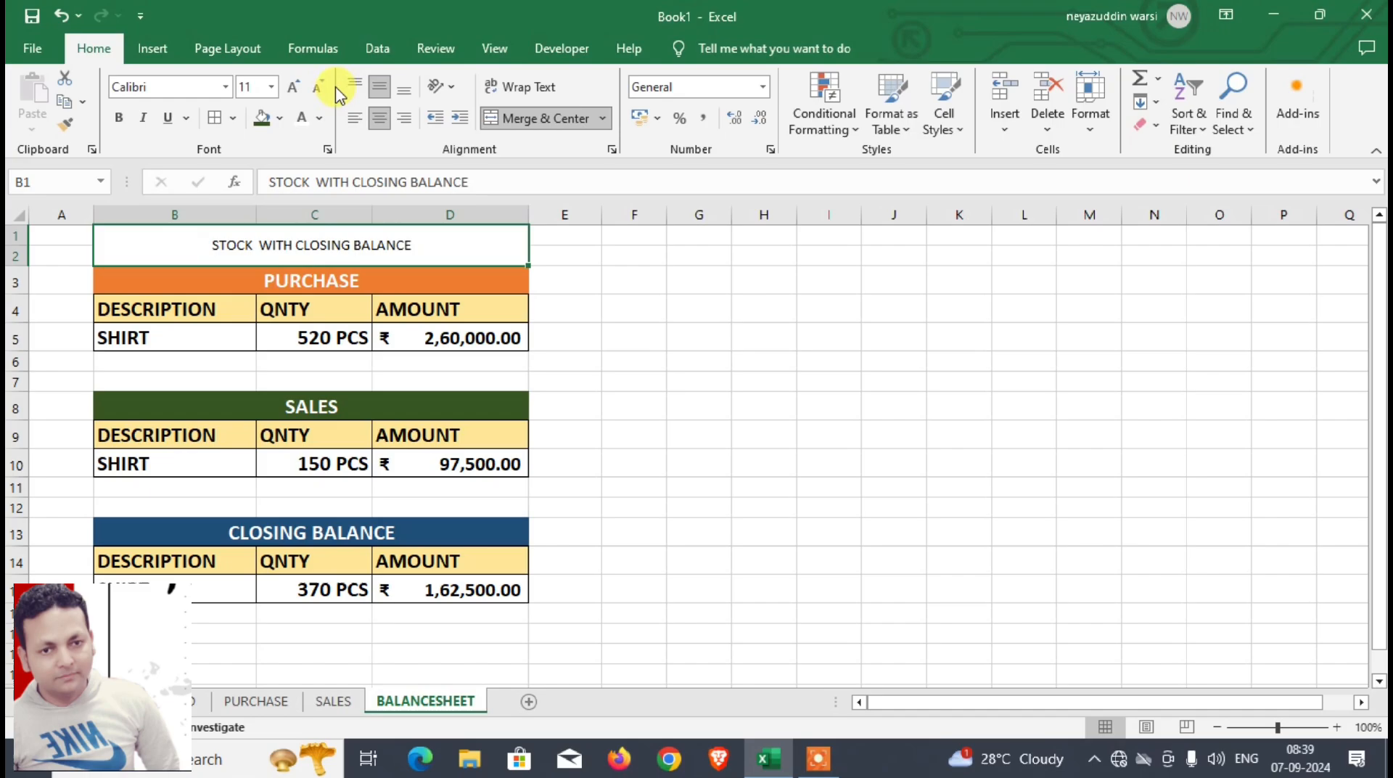
click(294, 86)
click(294, 86)
click(294, 86)
click(118, 118)
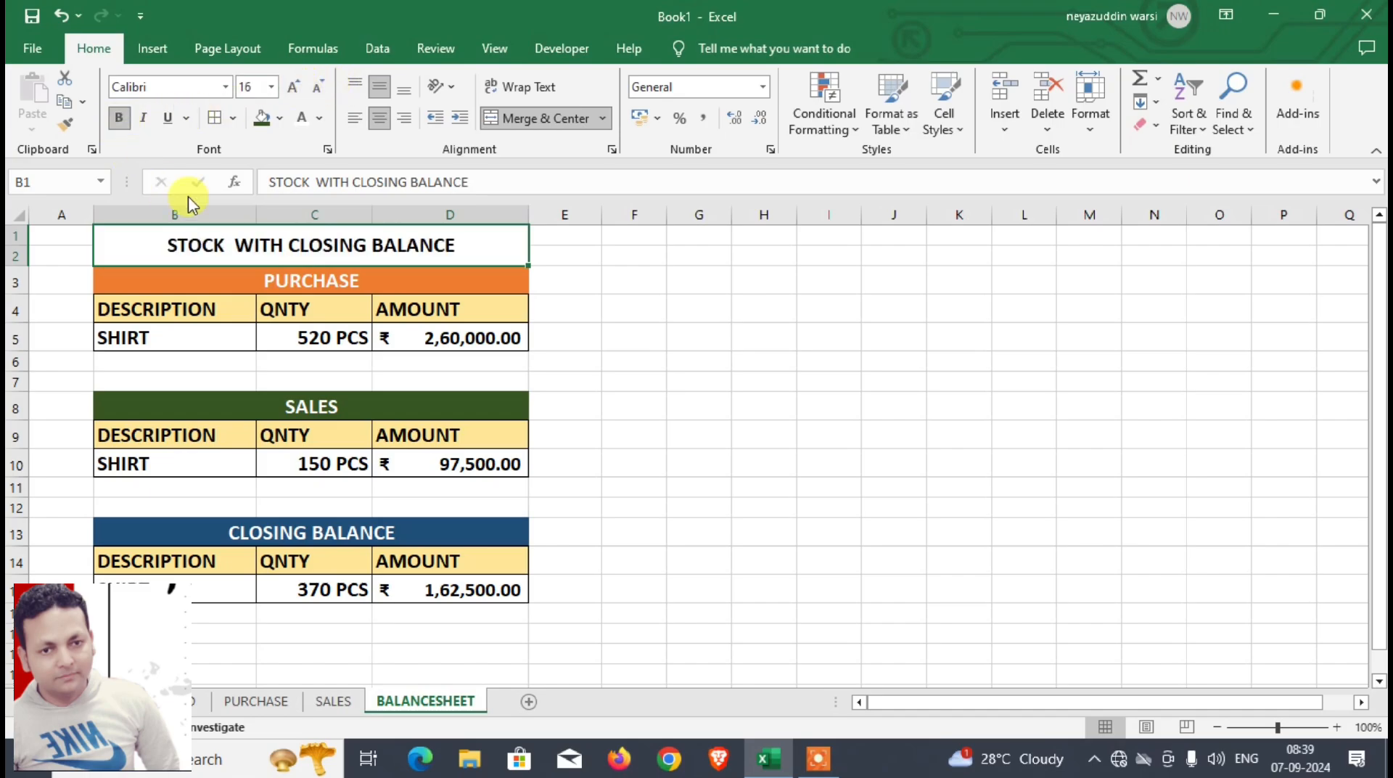
click(280, 119)
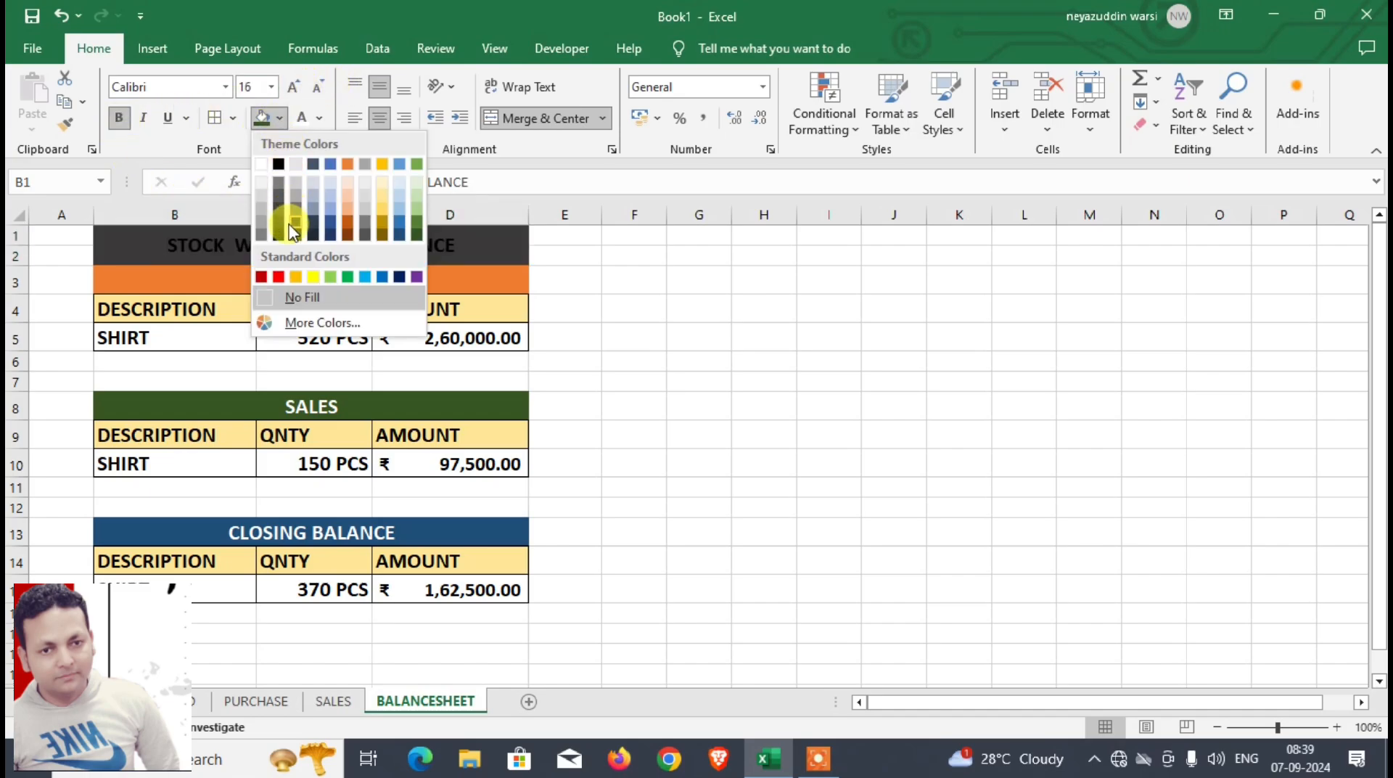
click(329, 228)
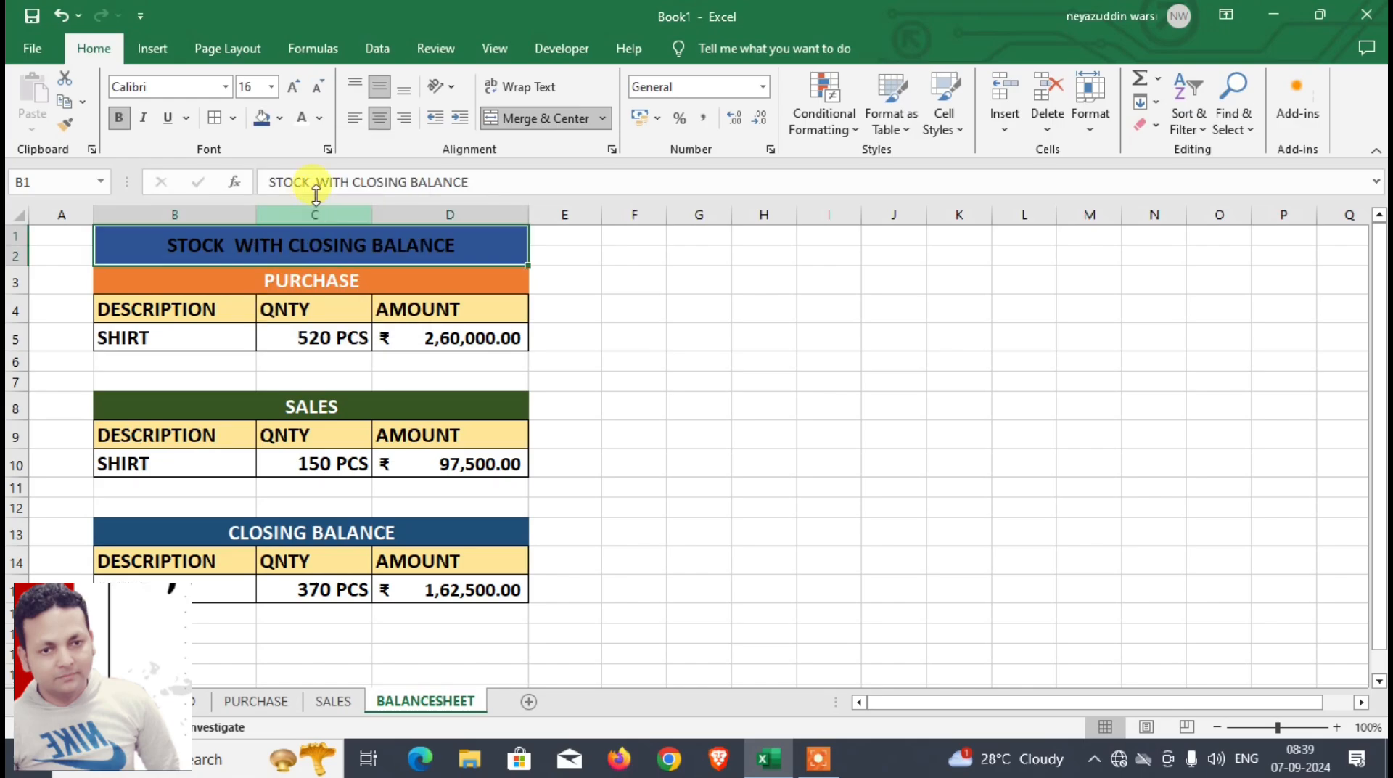
click(302, 119)
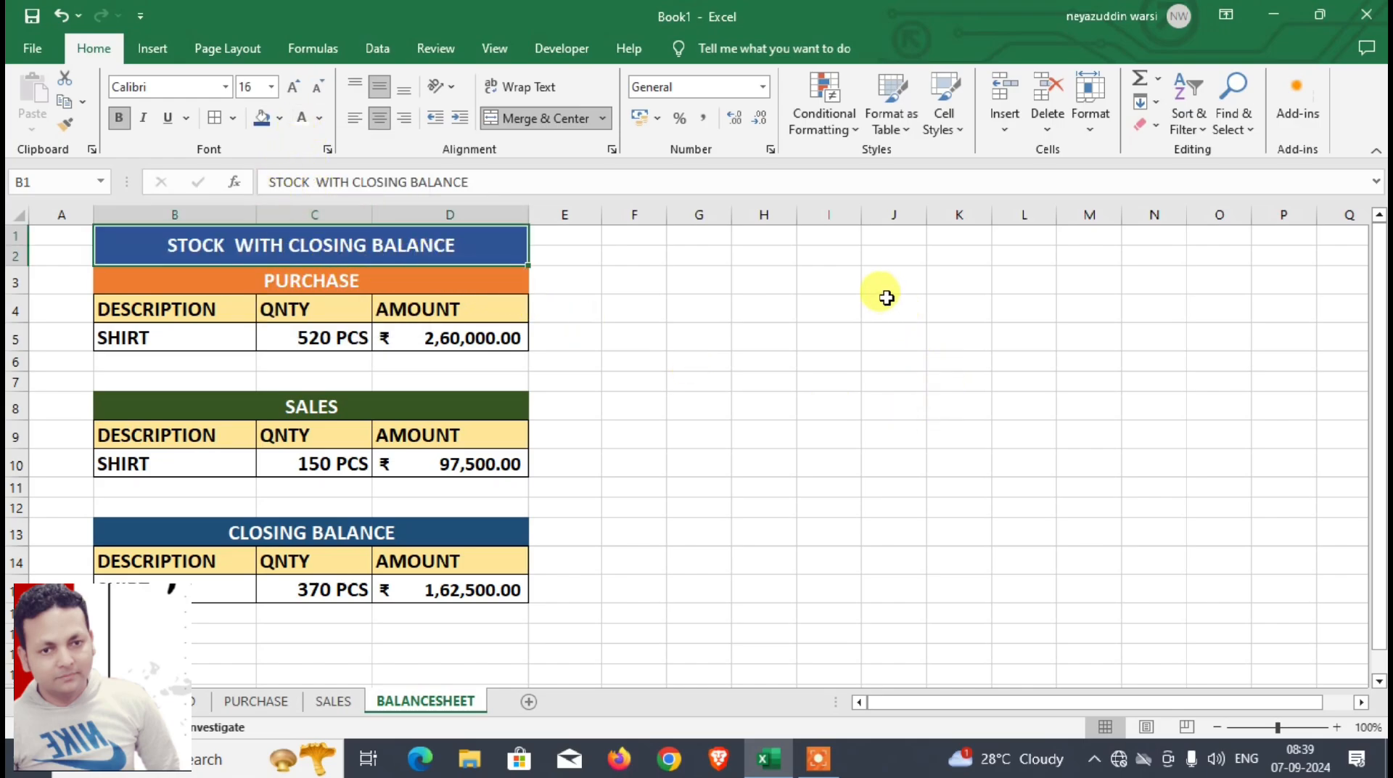
Step: Copy the PURCHASE block B3:D5 to J3 and widen columns J to L to fit its contents
click(889, 287)
drag(262, 276, 941, 328)
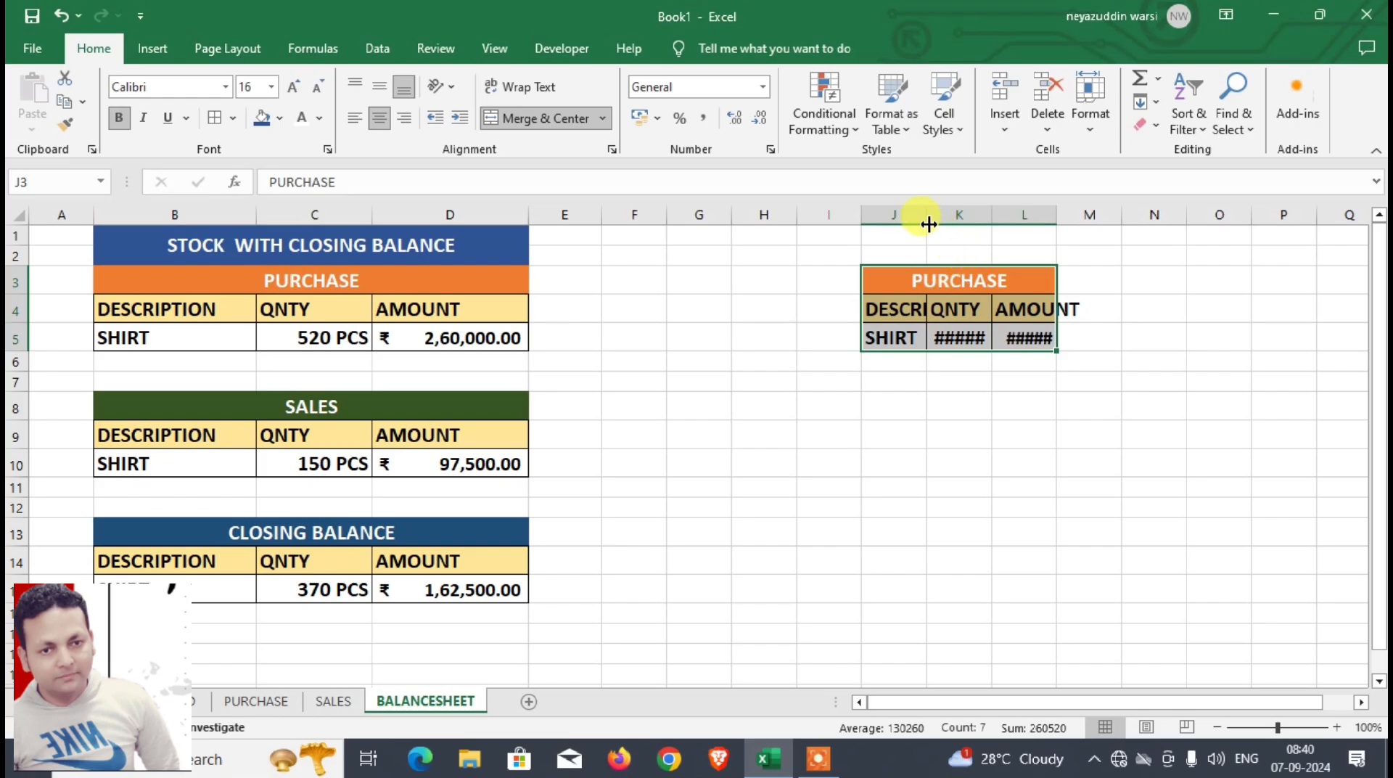
drag(862, 215, 1154, 215)
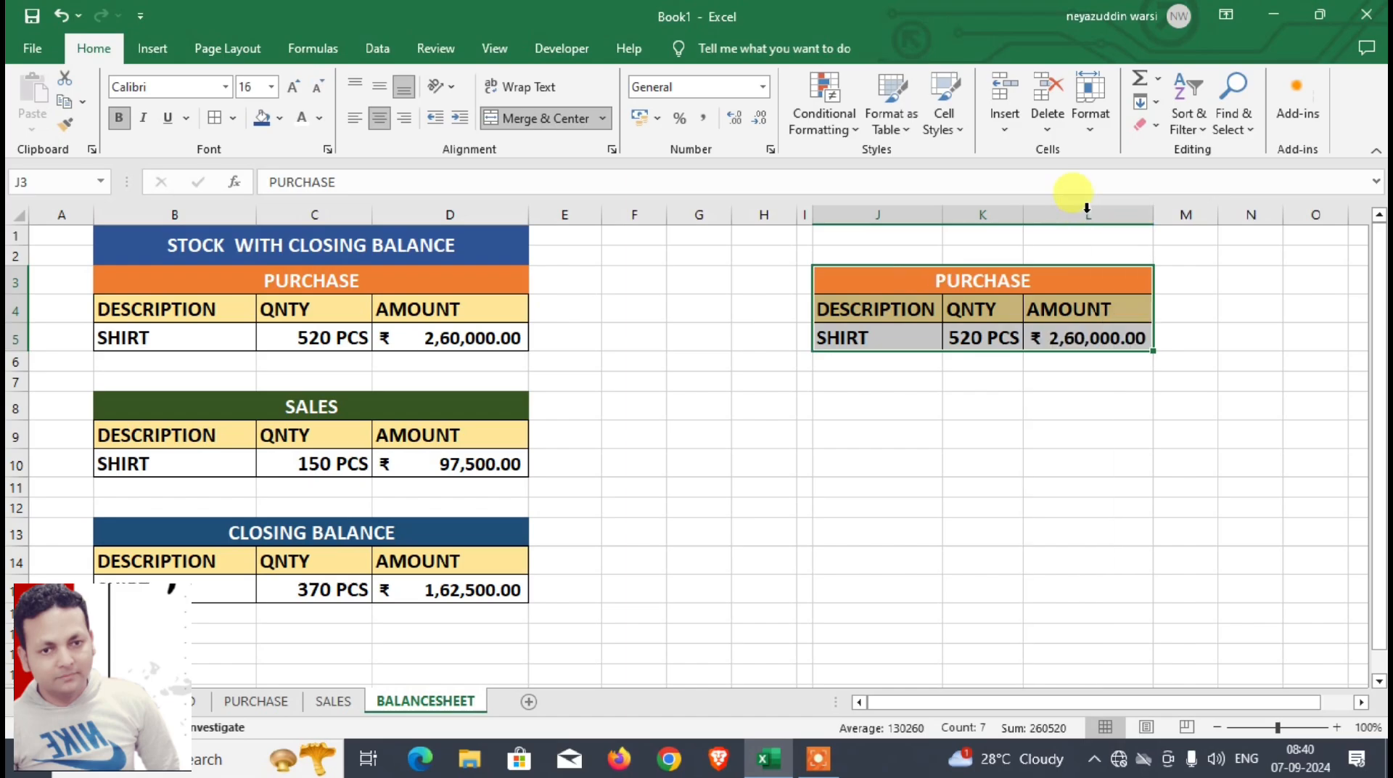
Step: Clear the quantity and amount cells K5:L5 in the copied PURCHASE block and change its header J4 to PARTY NAME
click(890, 311)
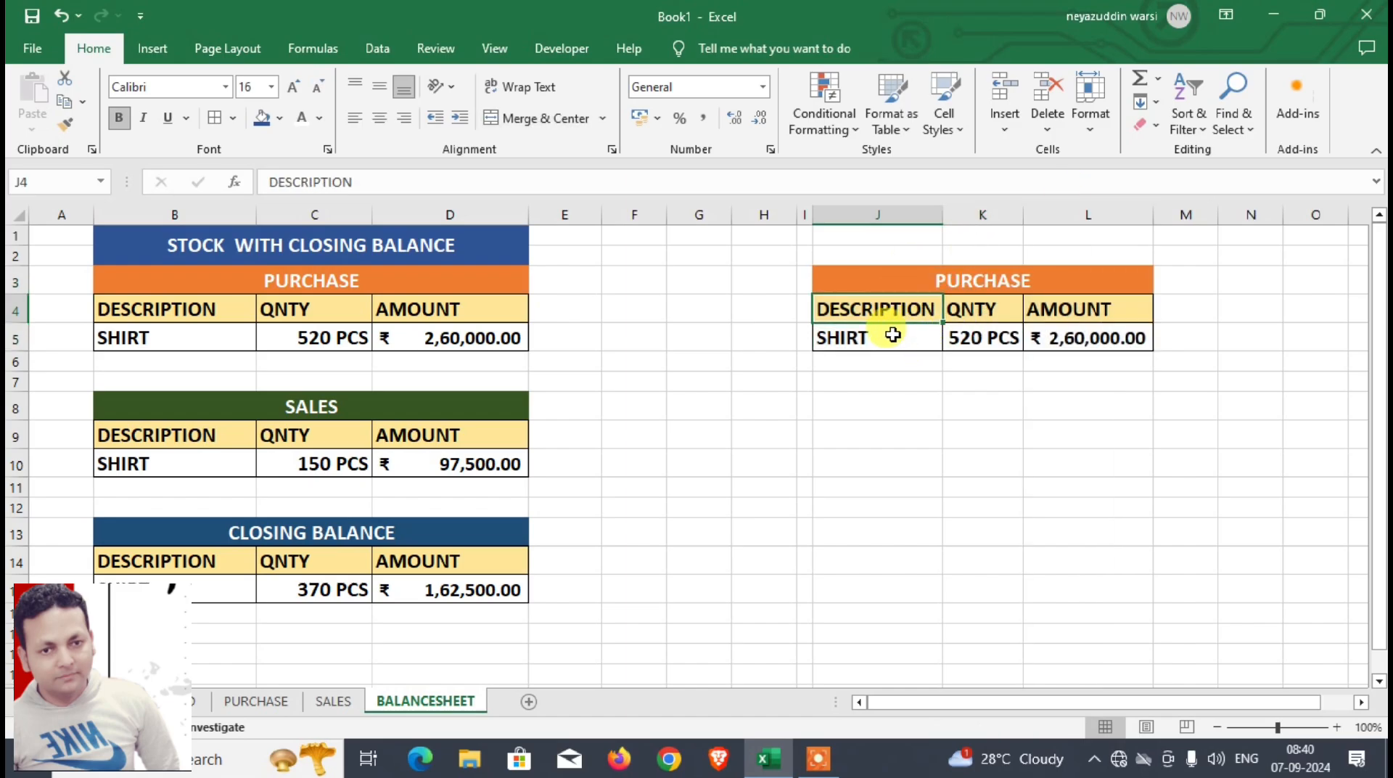
drag(894, 332, 1094, 340)
drag(1001, 347, 1062, 335)
key(Delete)
click(904, 314)
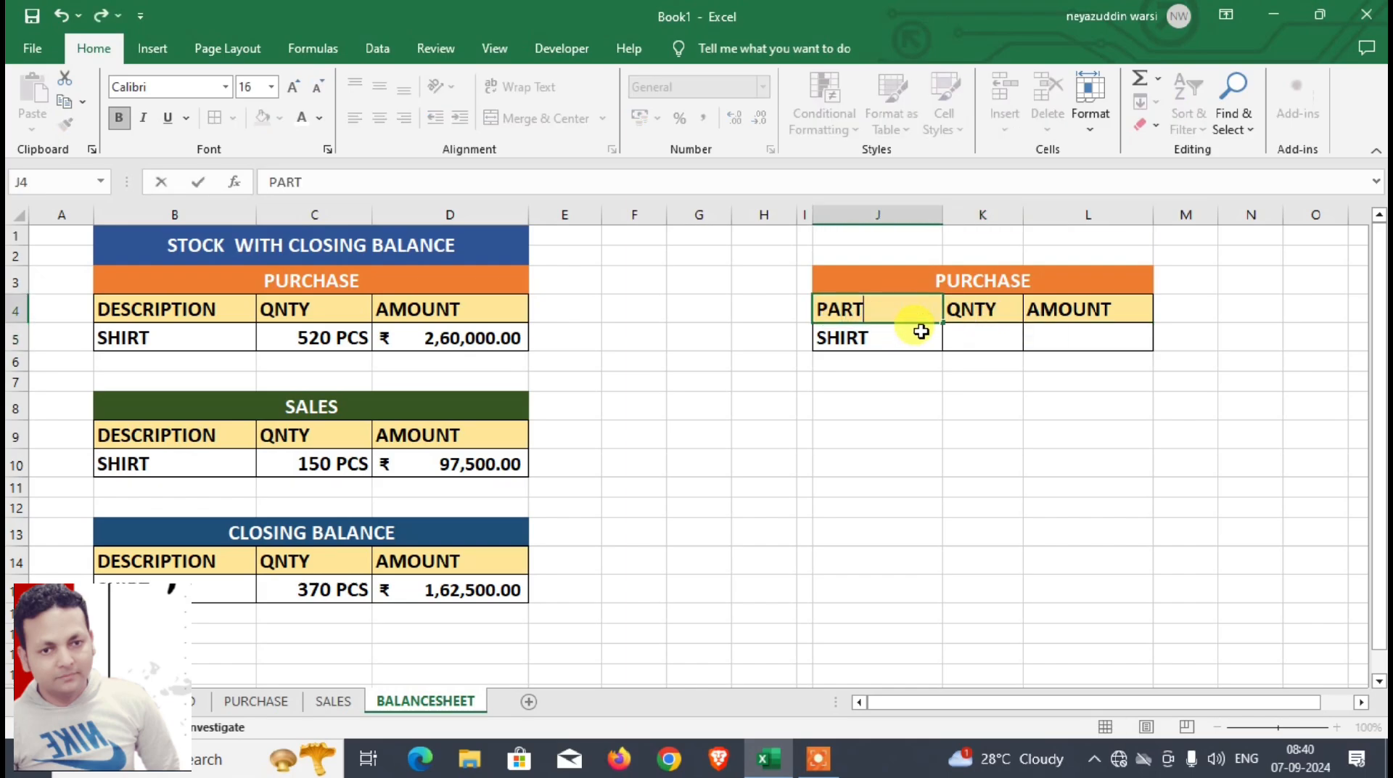
text(ME)
key(Return)
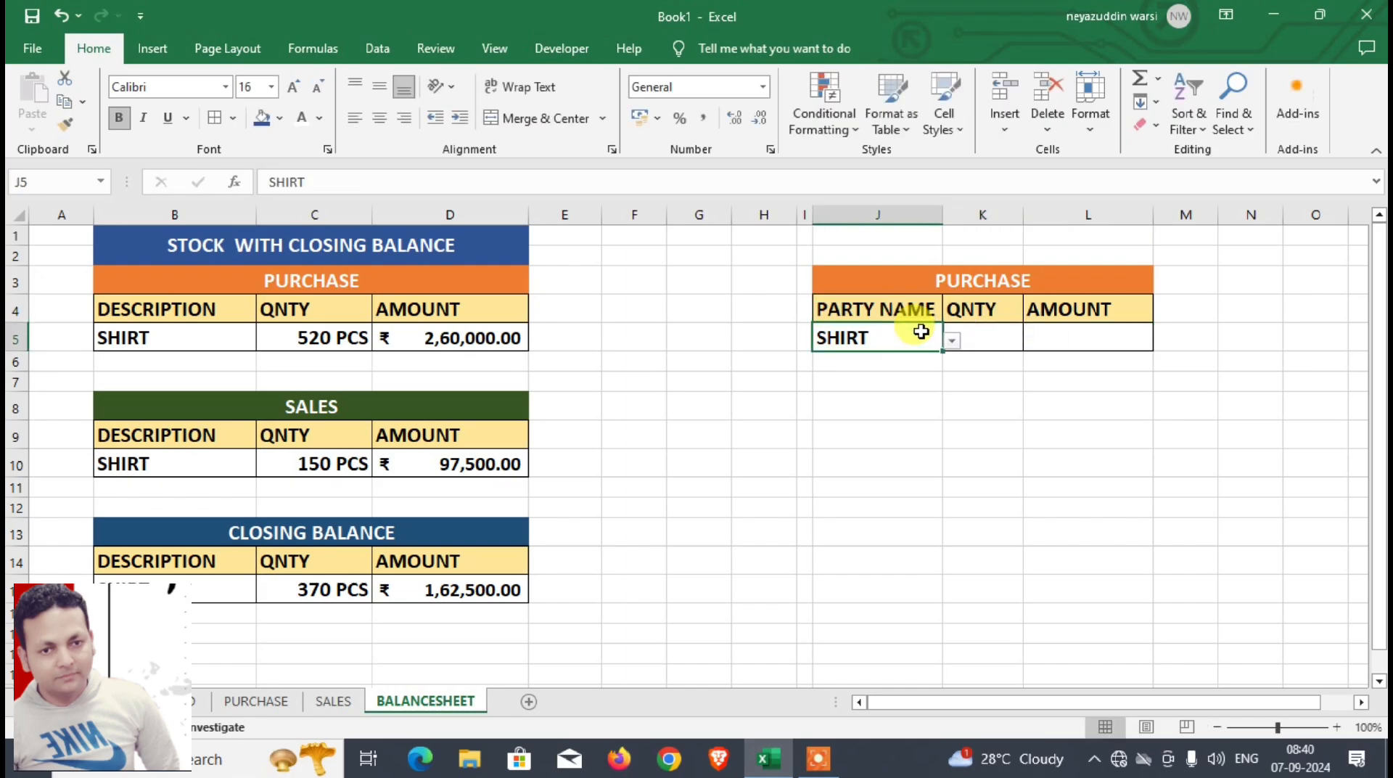
Step: Examine the PARTY NAME entries in D5:D9 of the PURCHASE sheet's table as the source for the party list
click(947, 282)
click(929, 336)
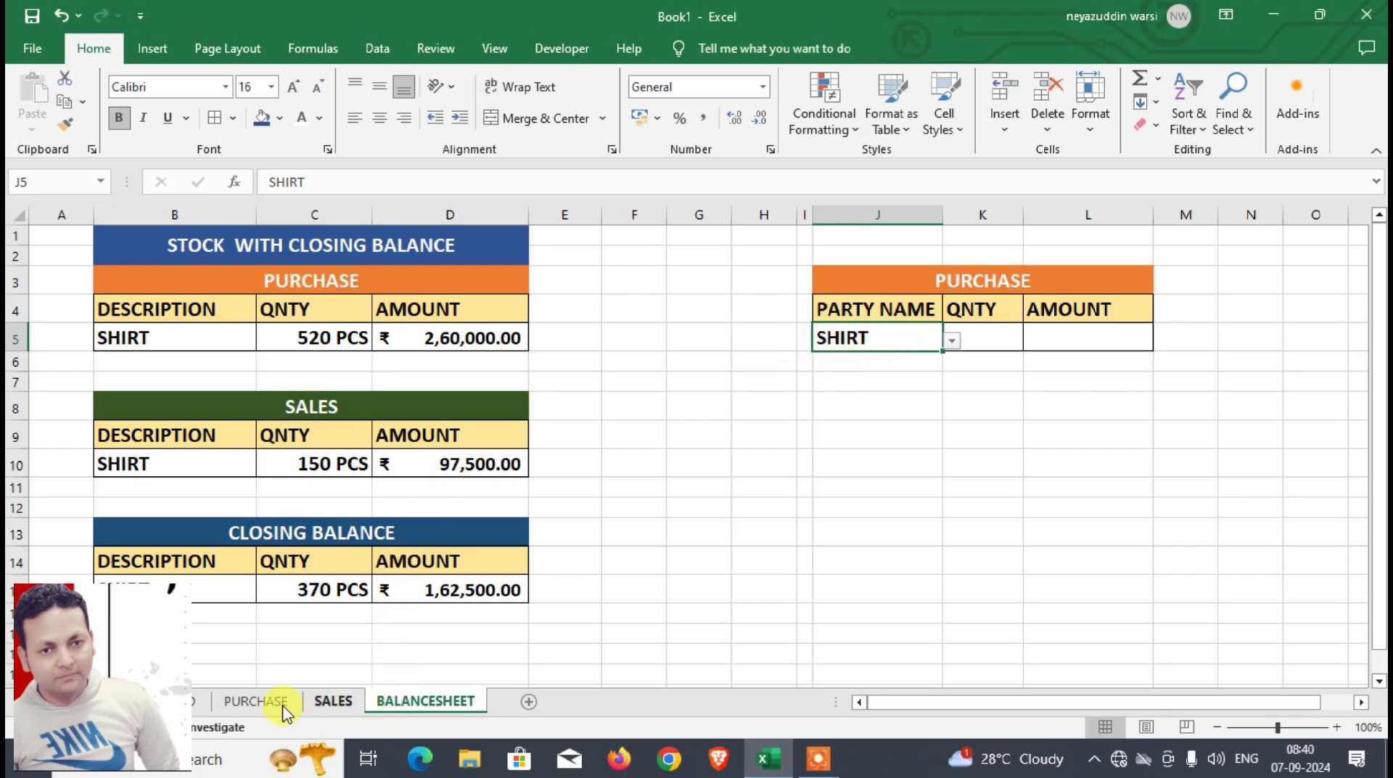
click(256, 701)
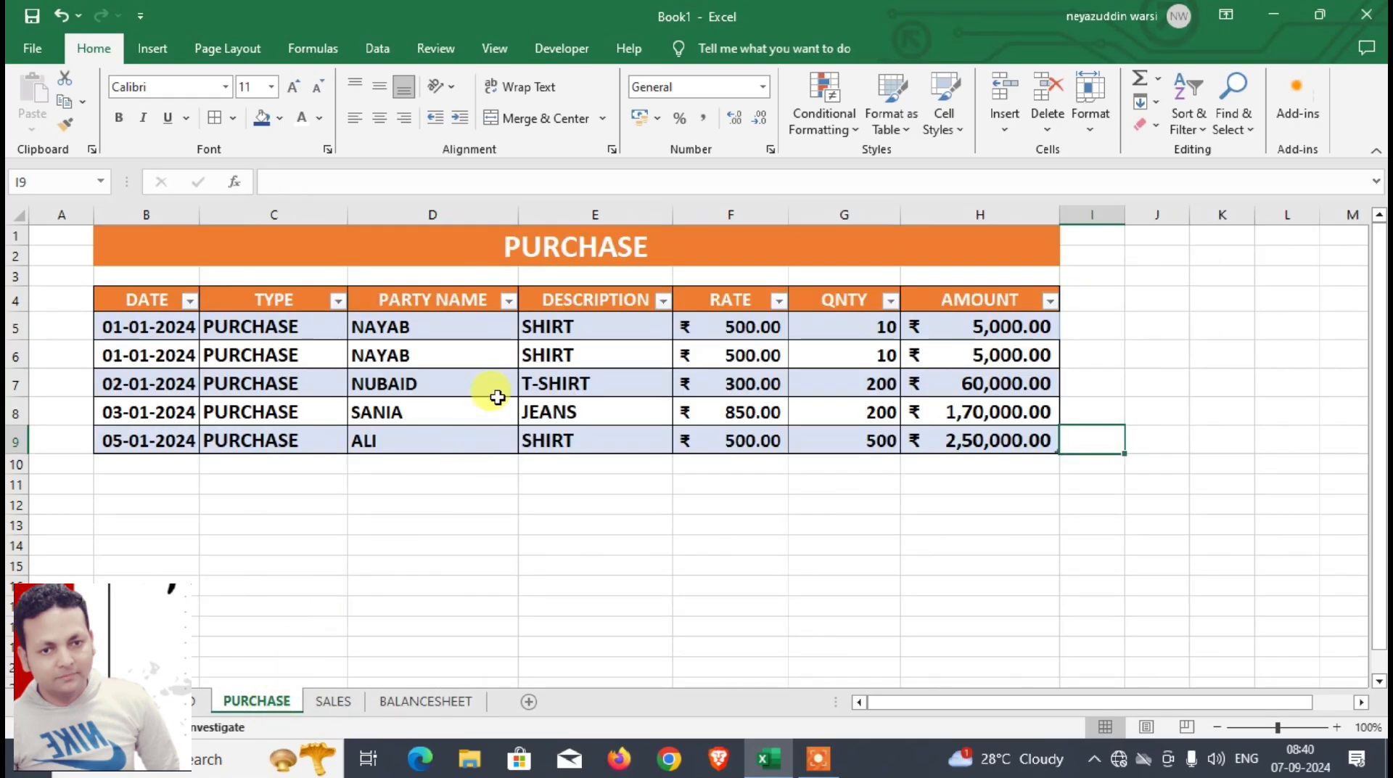
drag(435, 331, 434, 441)
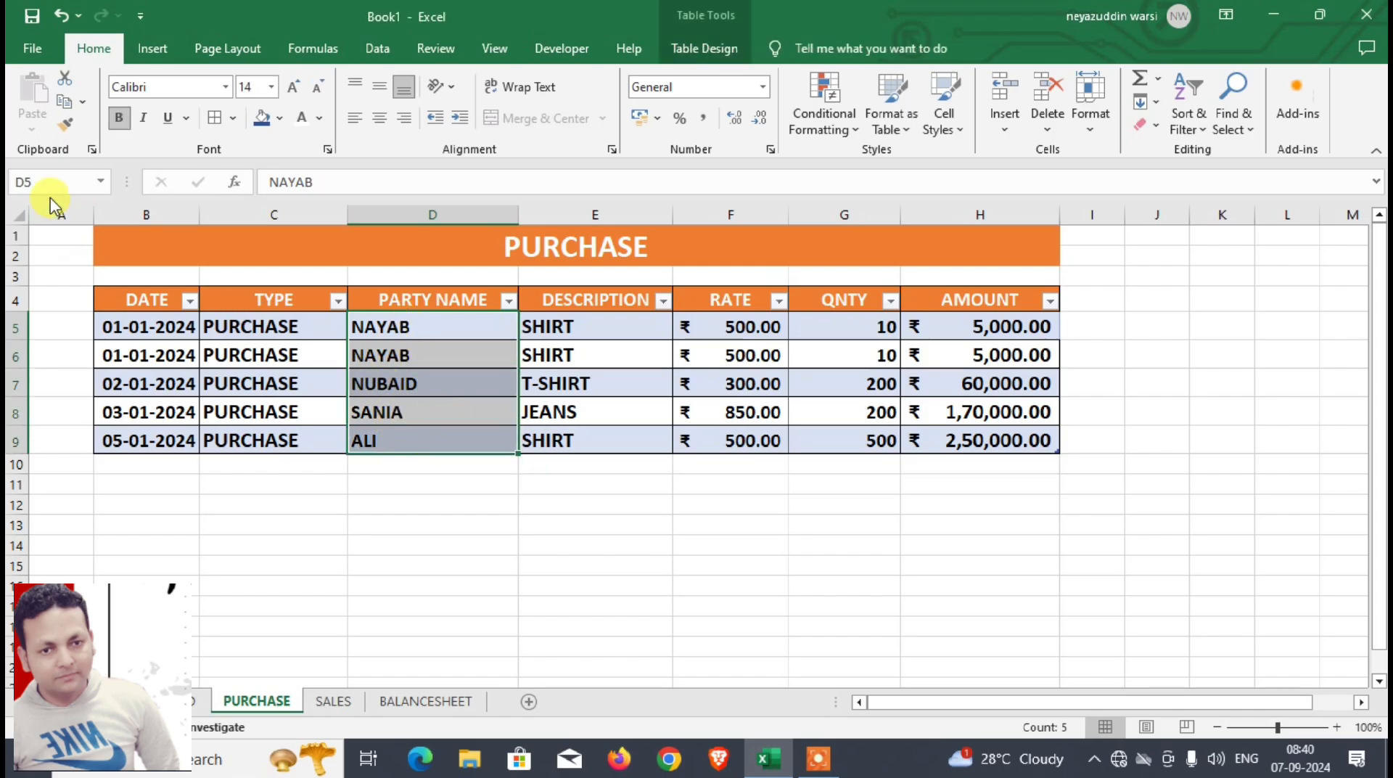
click(460, 506)
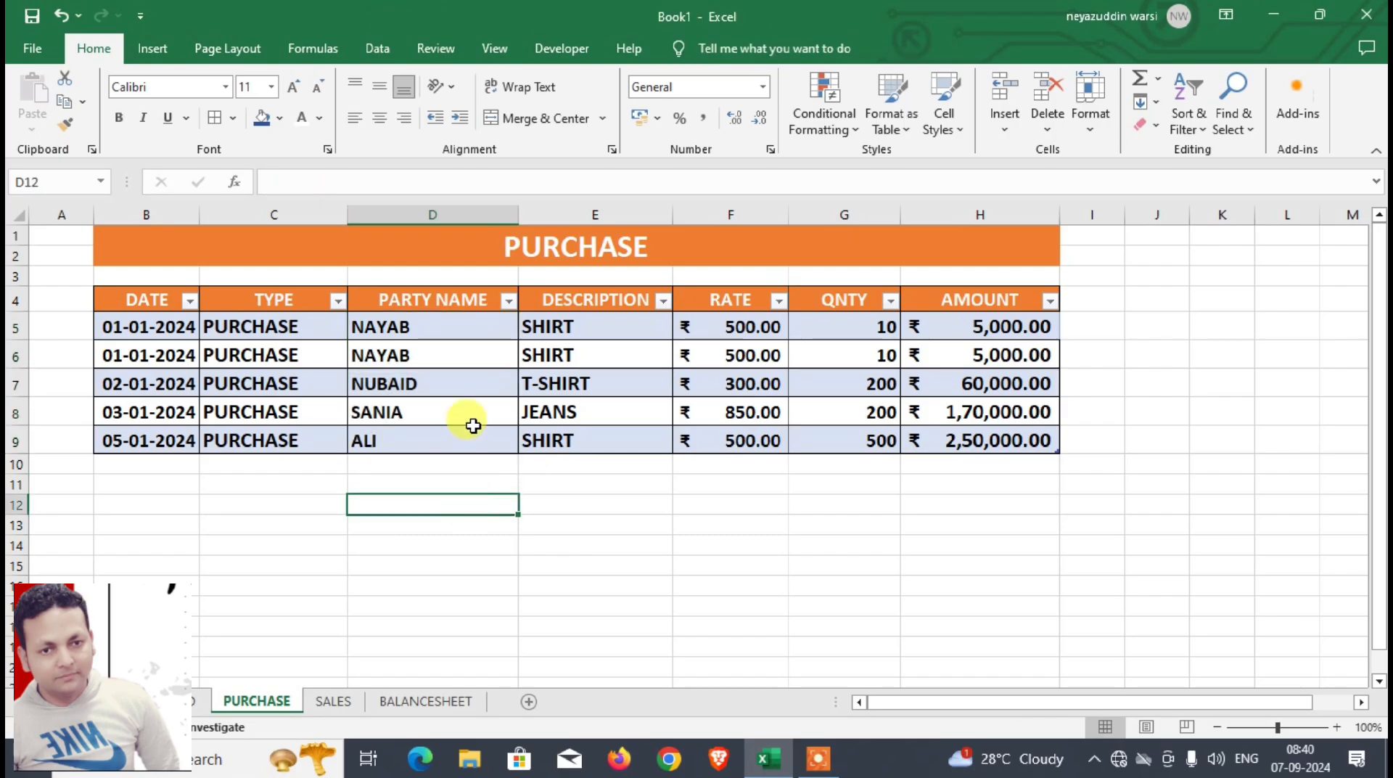
drag(425, 336, 425, 440)
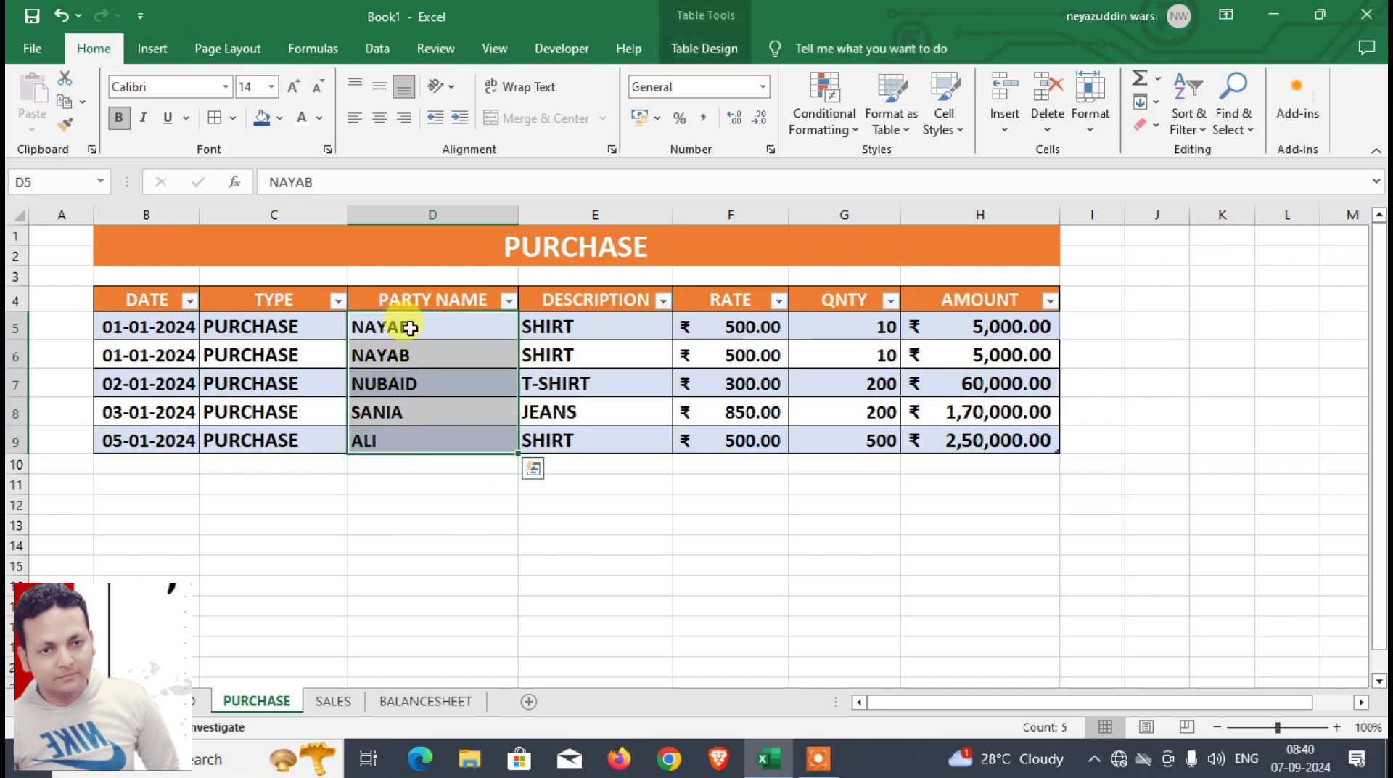
drag(410, 328, 408, 433)
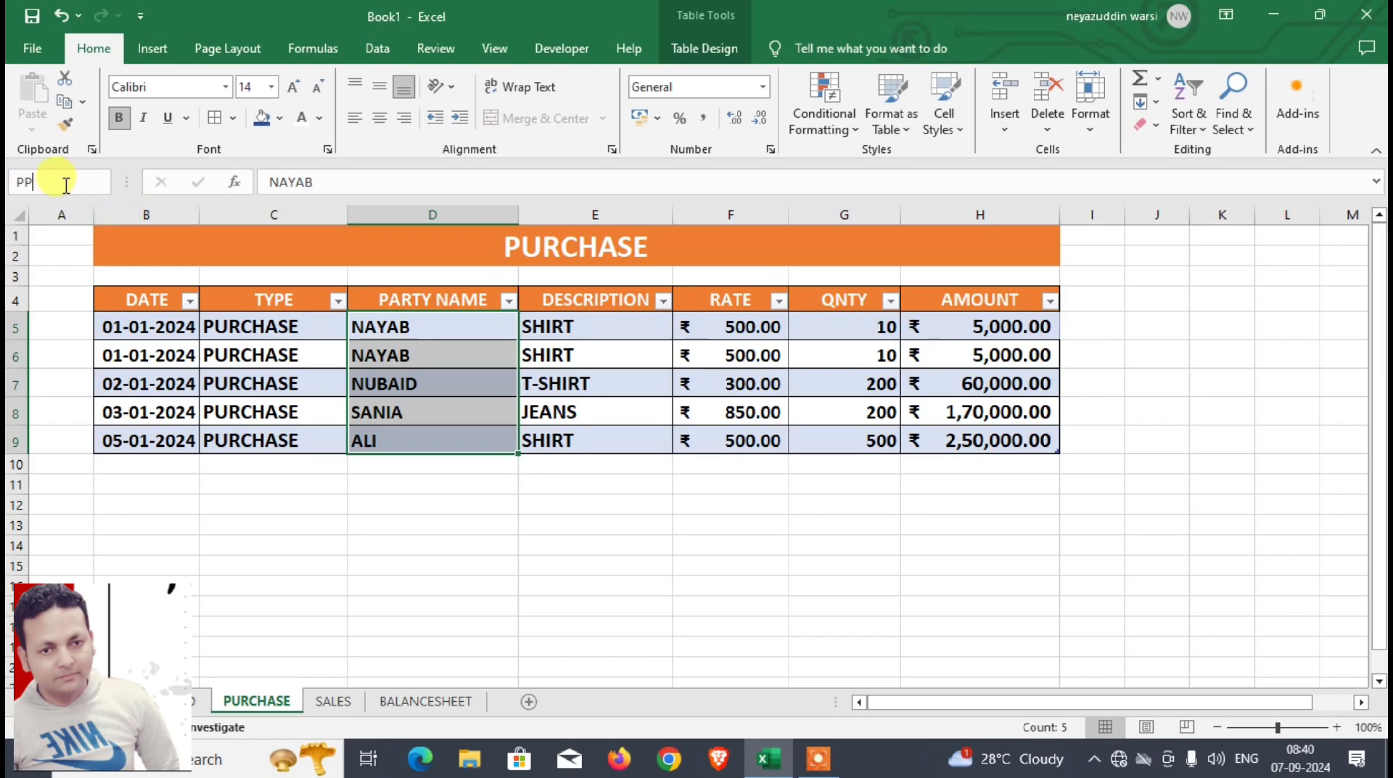
Step: Change the list validation of BALANCESHEET cell J5 to use the PURCHASE sheet's party names, and open its dropdown list
click(411, 706)
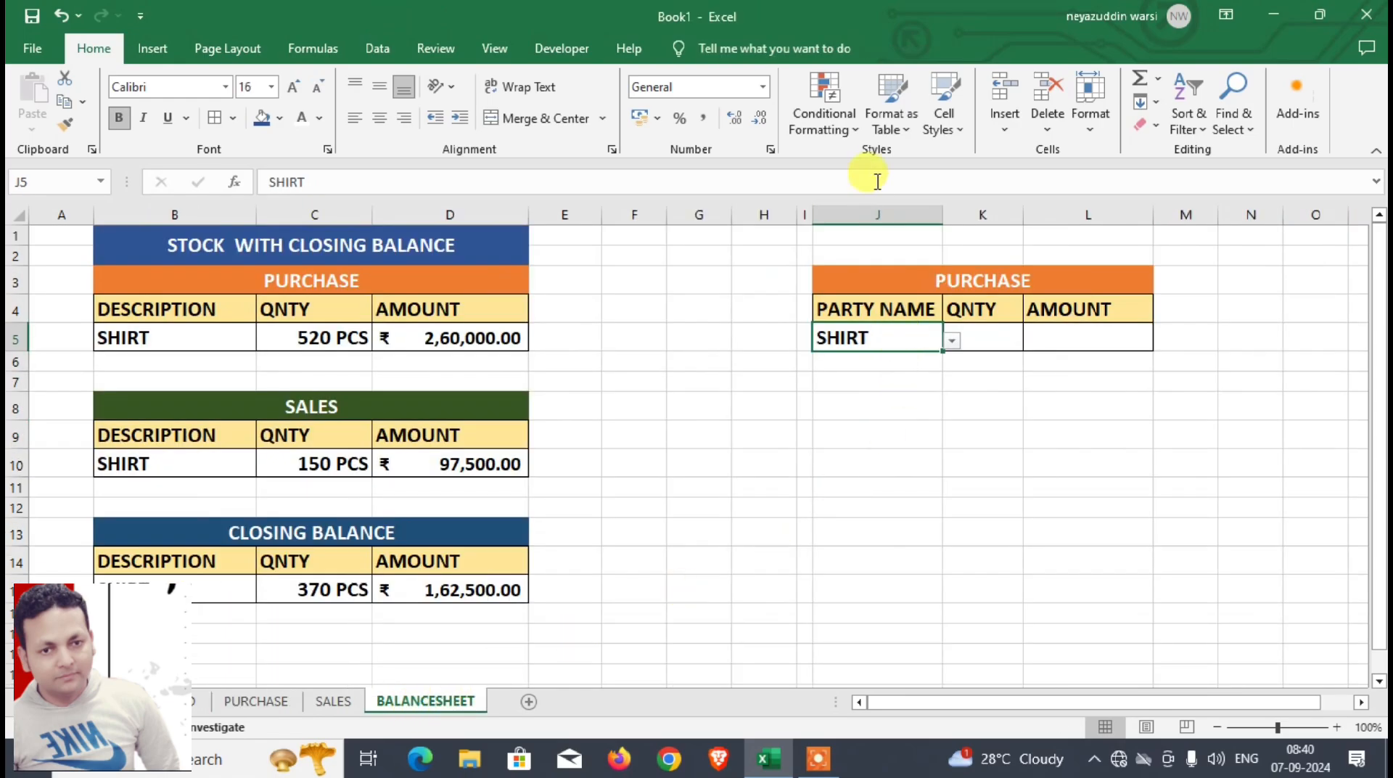
click(378, 49)
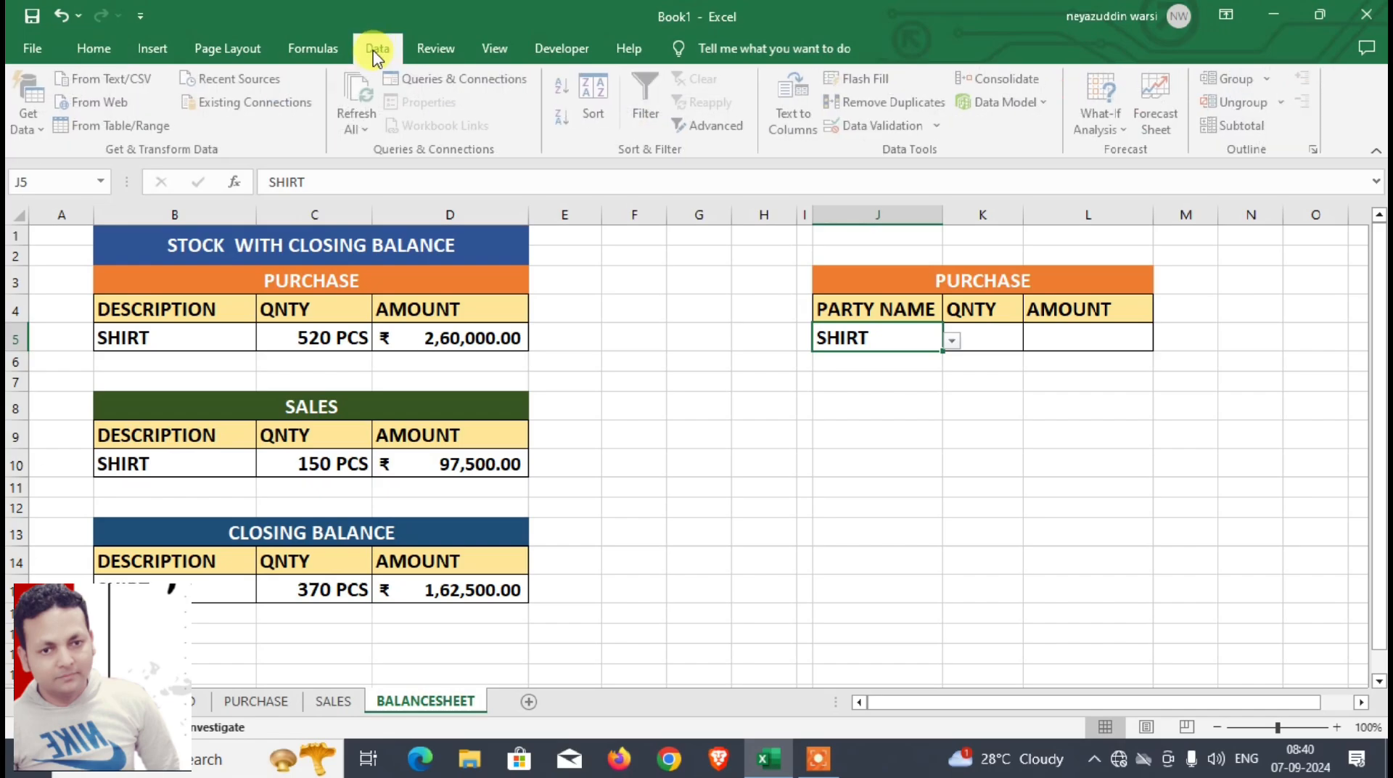
click(886, 125)
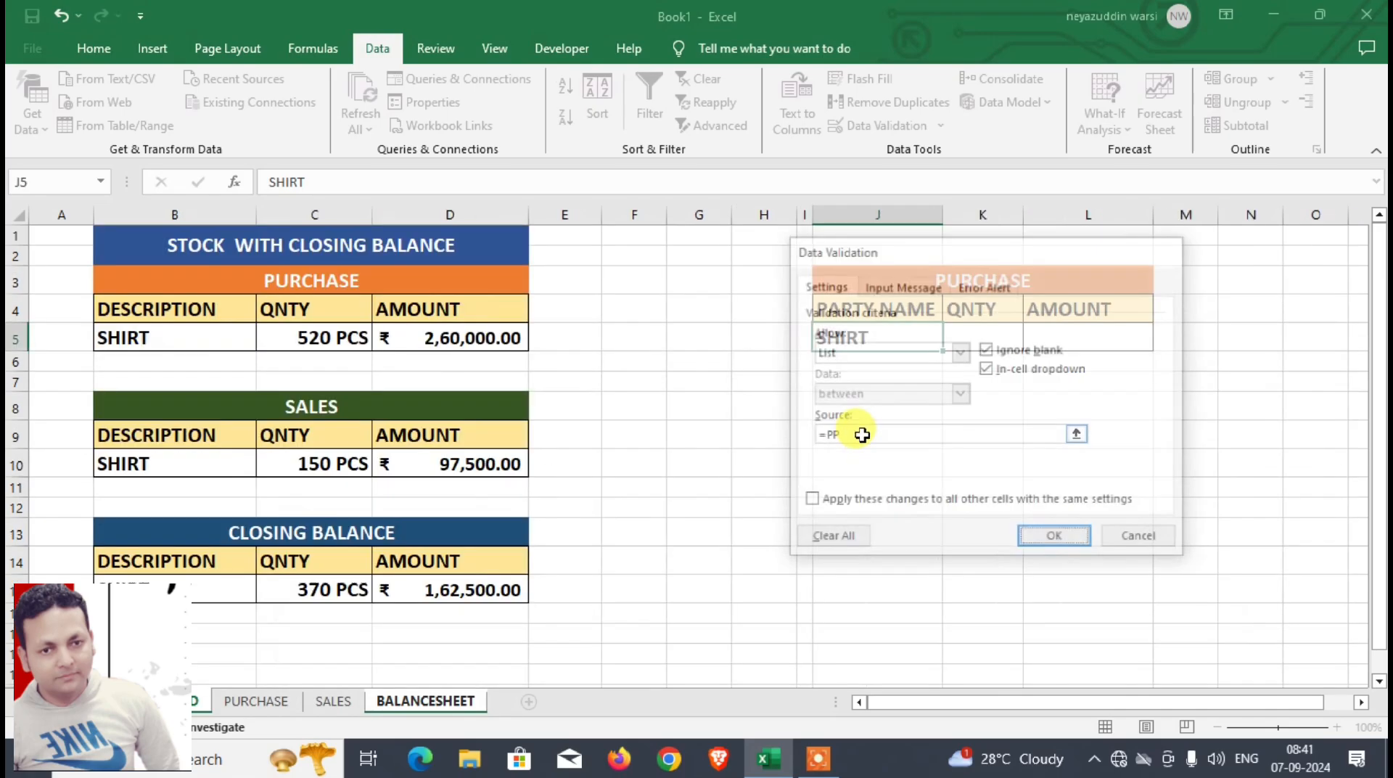
key(Return)
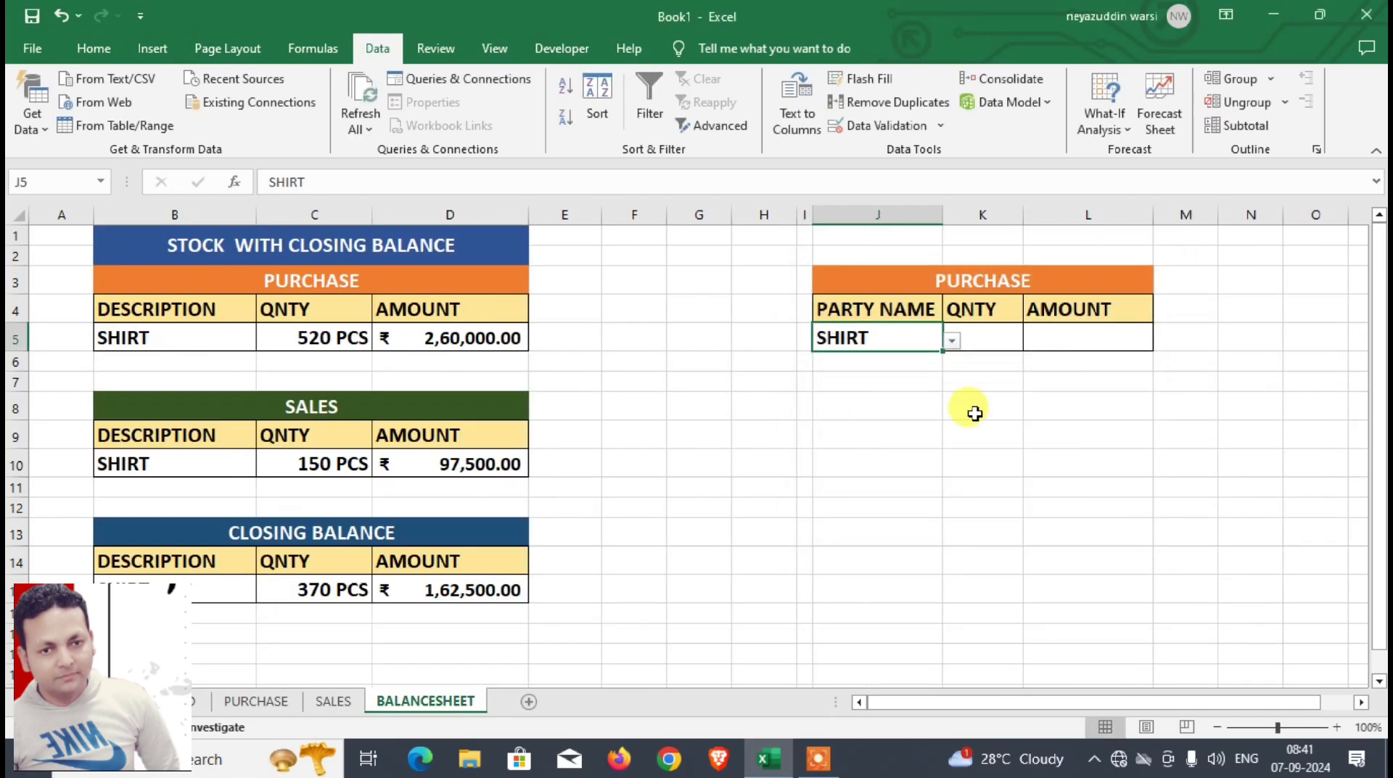
click(951, 341)
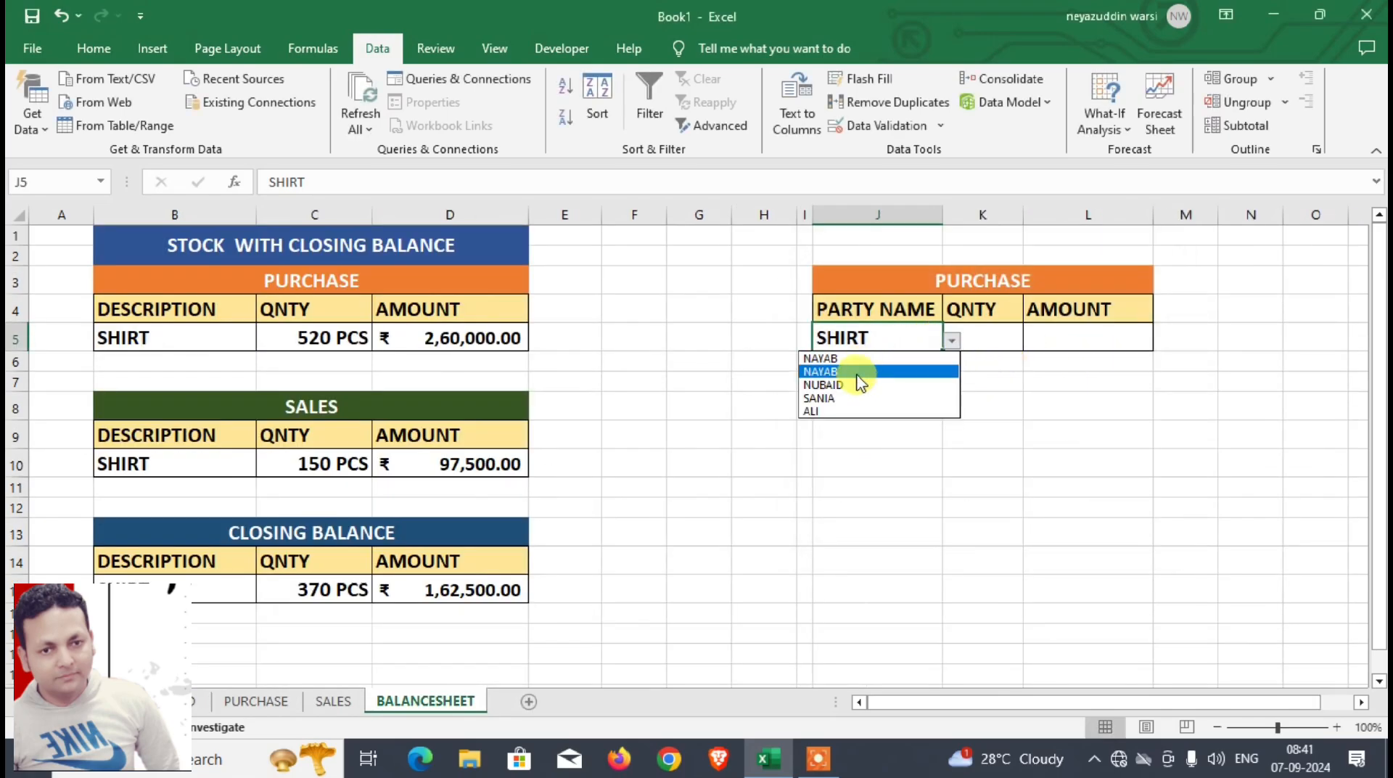
Step: Choose the third listed party as the PARTY NAME in cell J5 of the party-wise PURCHASE block
click(888, 331)
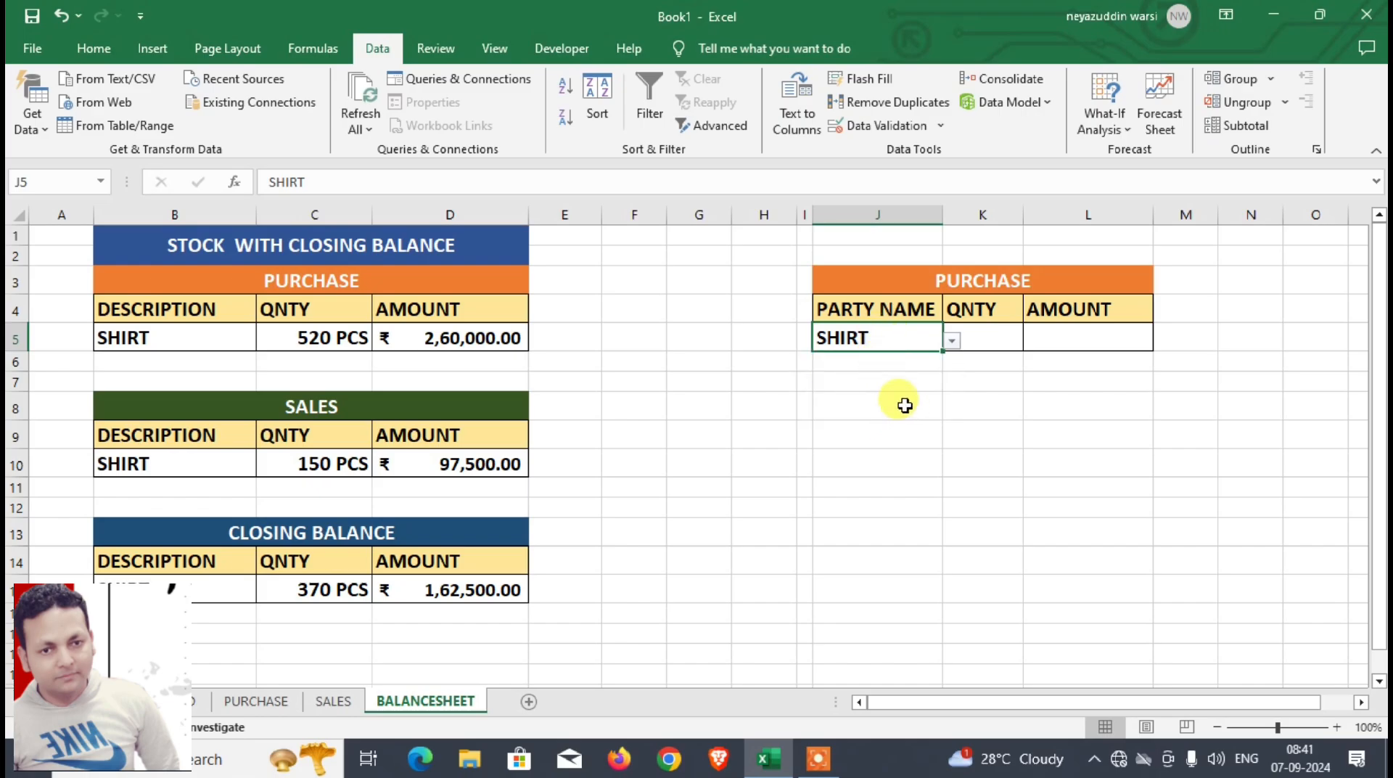
click(969, 345)
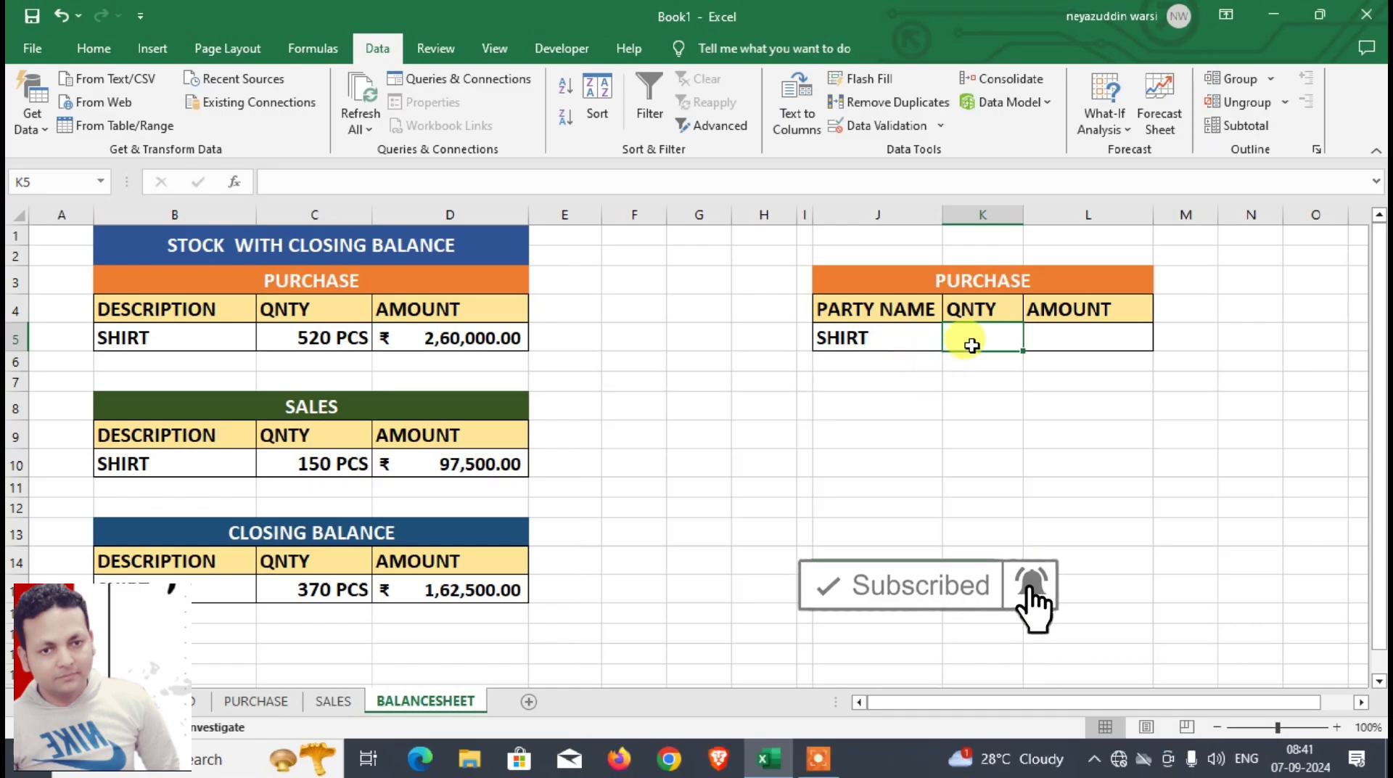
click(907, 337)
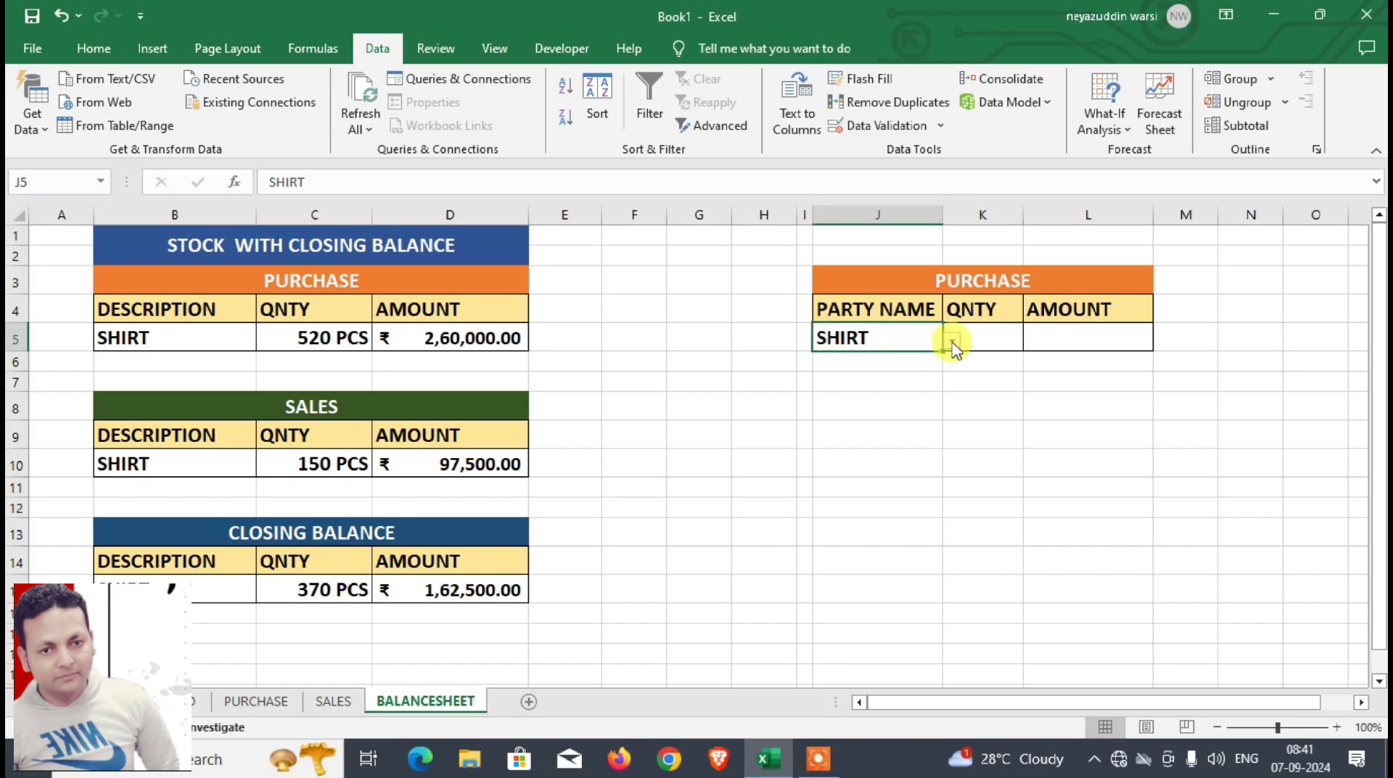
click(951, 341)
click(868, 385)
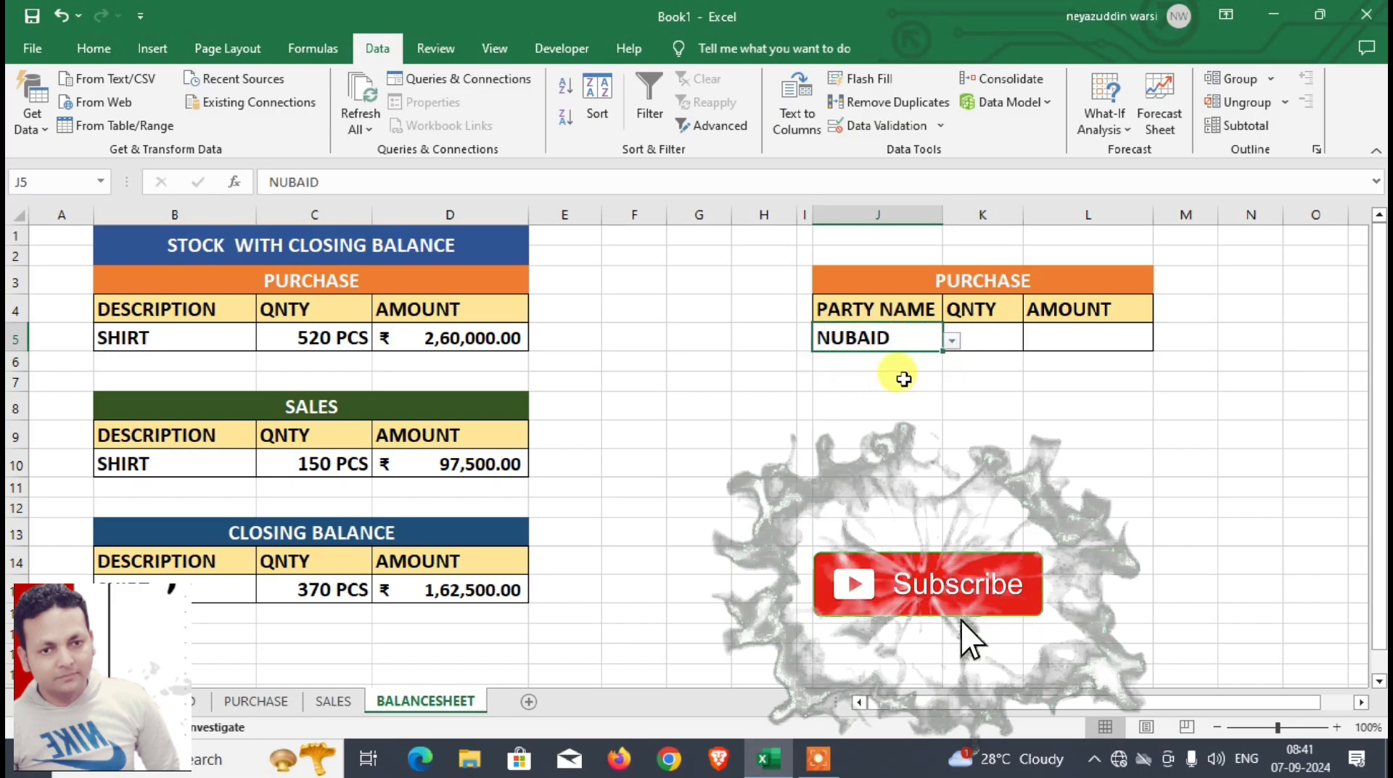
click(1004, 338)
text(=)
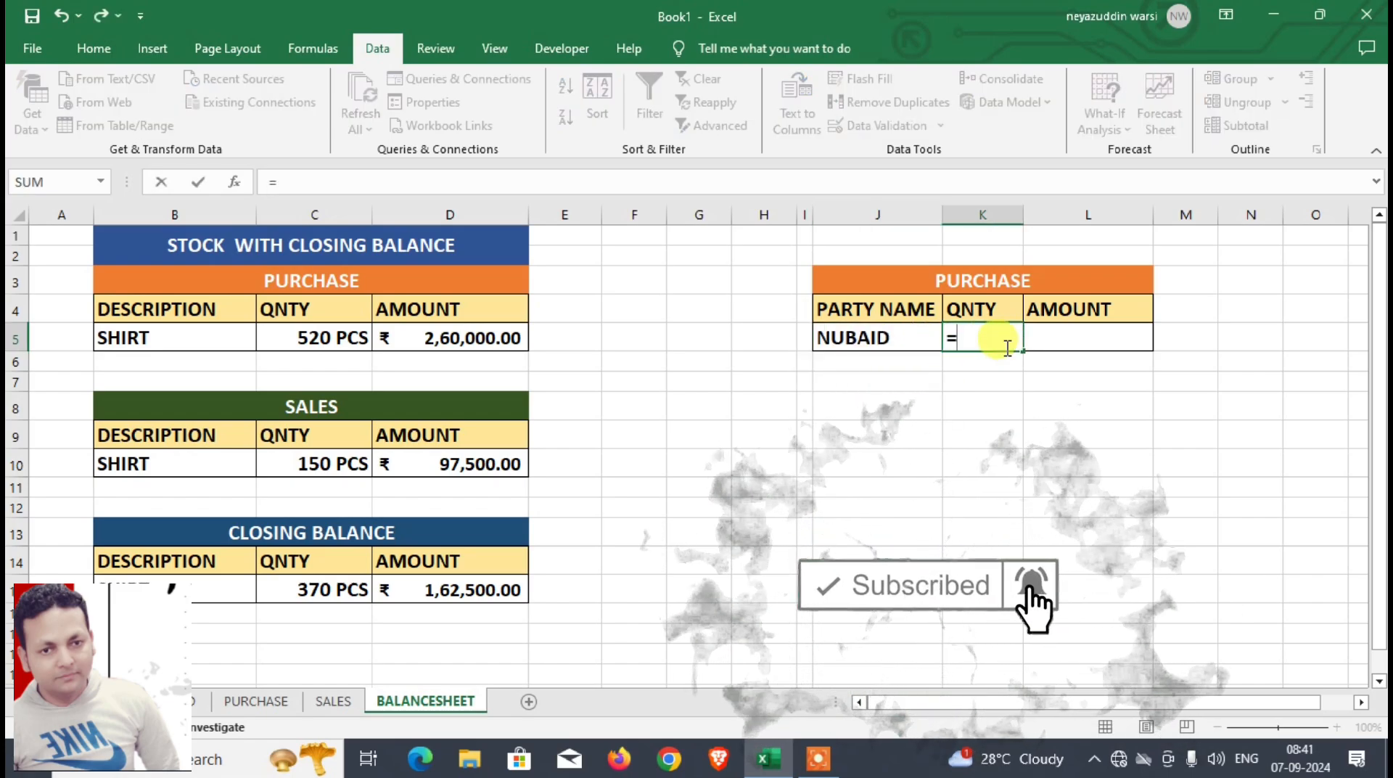
key(Escape)
Step: Copy the party-wise PURCHASE block J3:L5 to J8 and change the copy's title to SALES
click(972, 401)
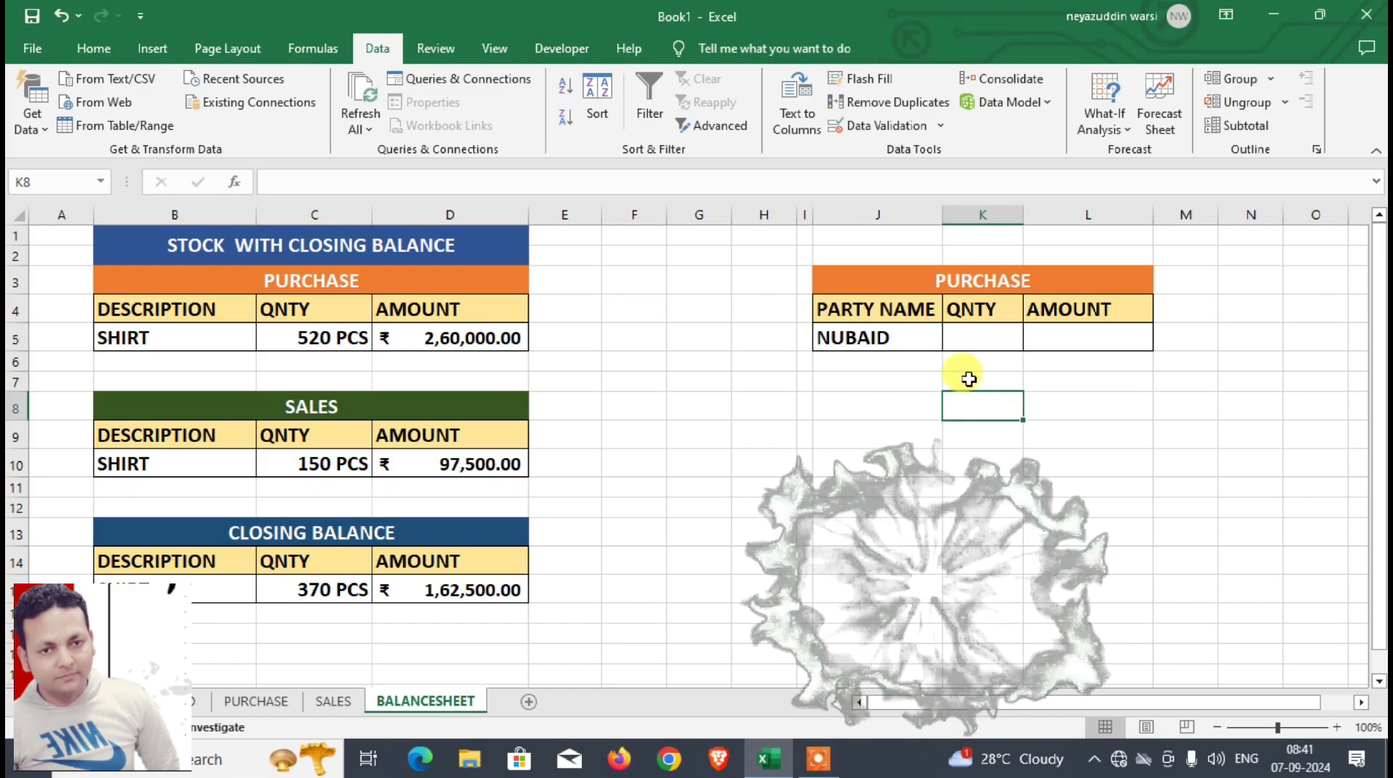
drag(948, 280, 960, 445)
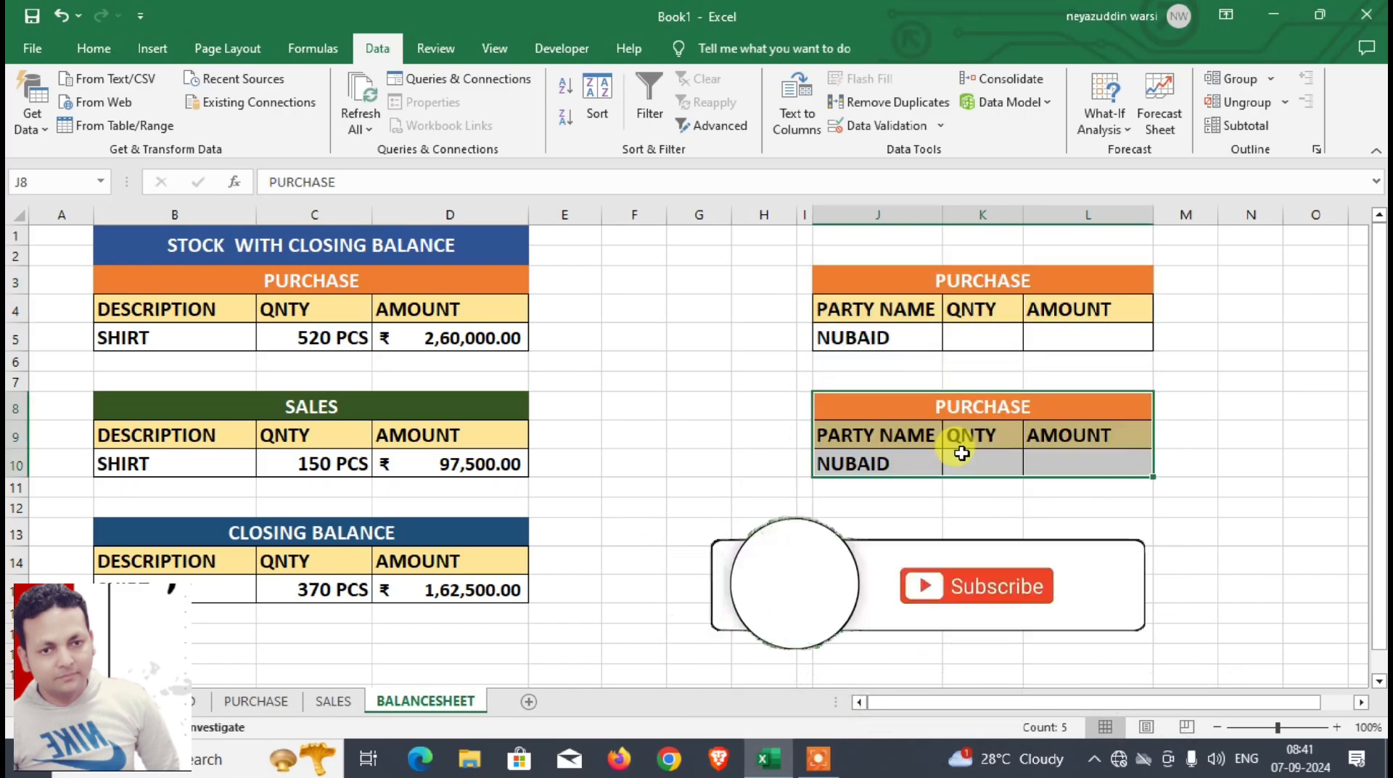
click(986, 419)
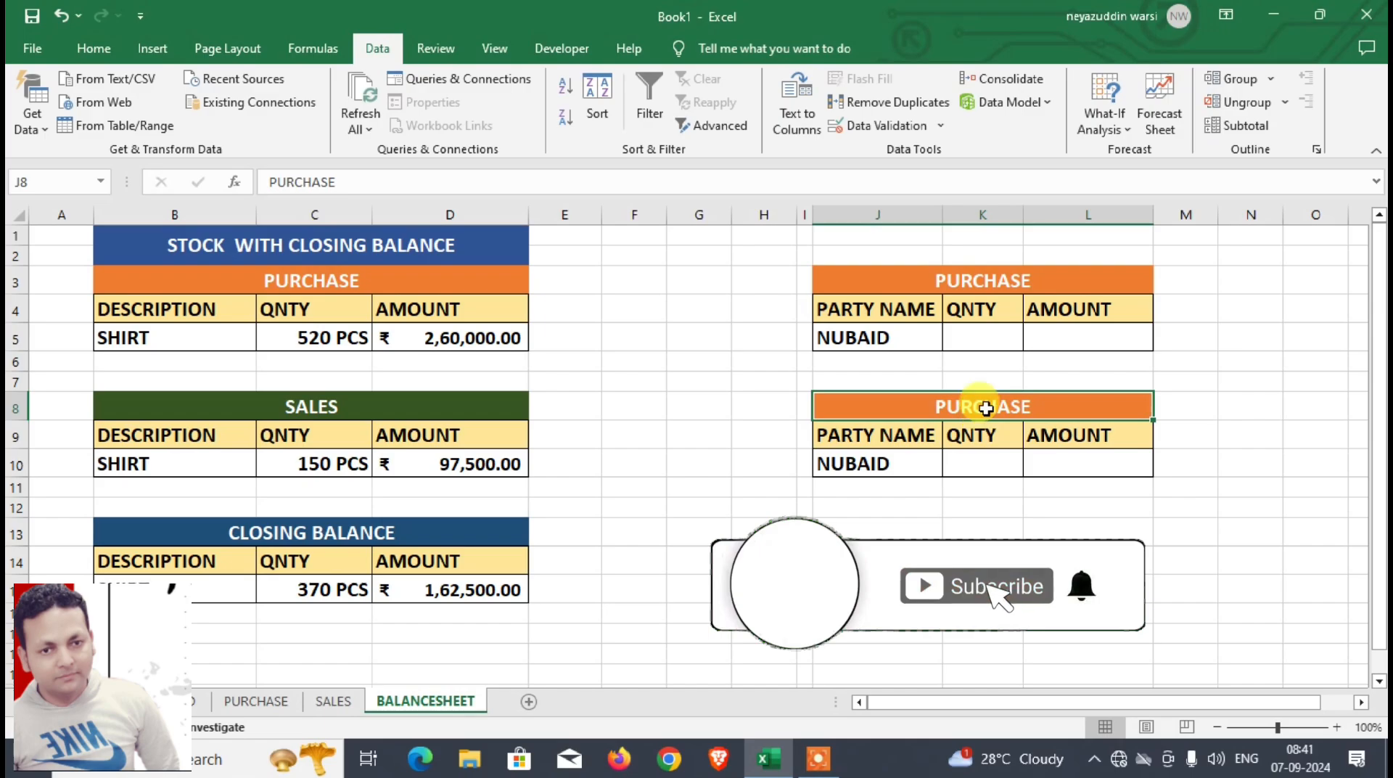
text(SALES)
key(Return)
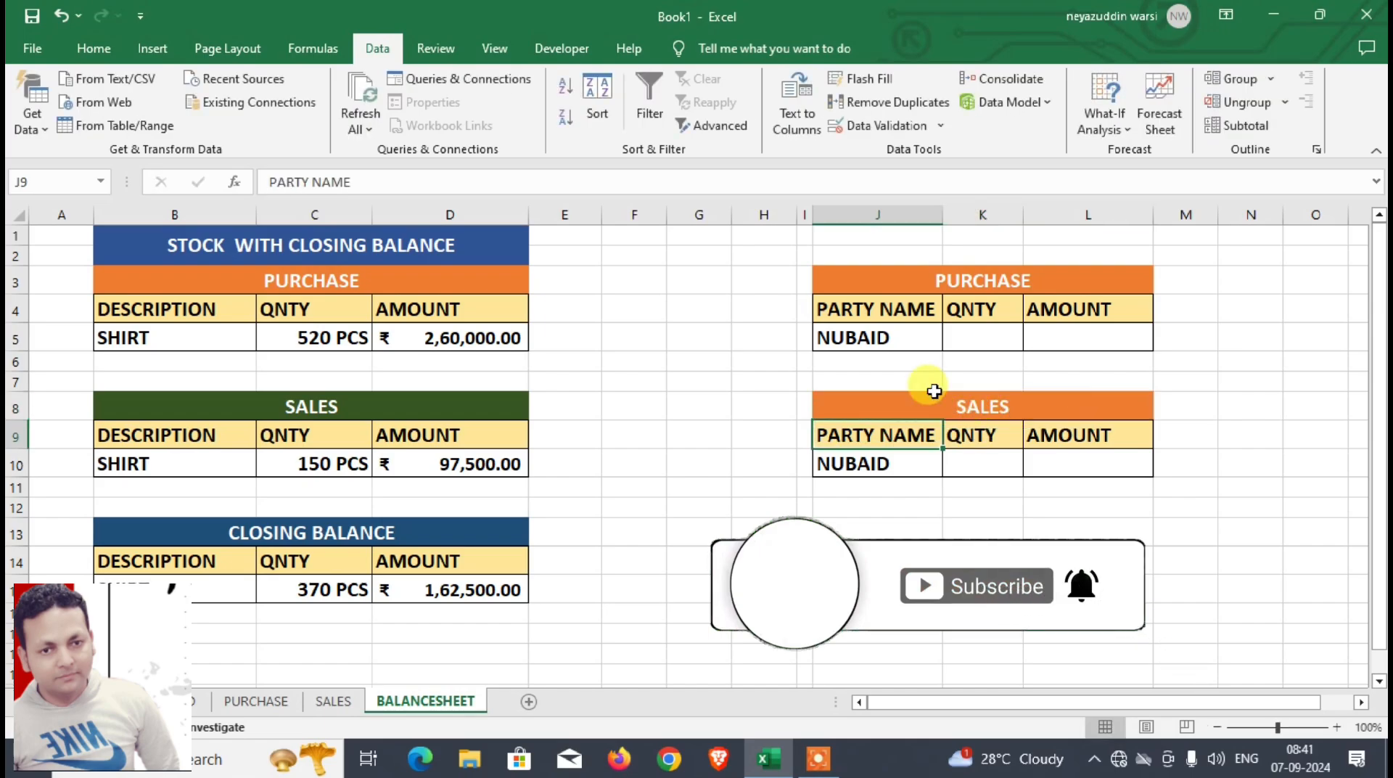
Step: Copy the green header formatting of the SALES title in B8 onto the party-wise SALES title in J8
click(497, 408)
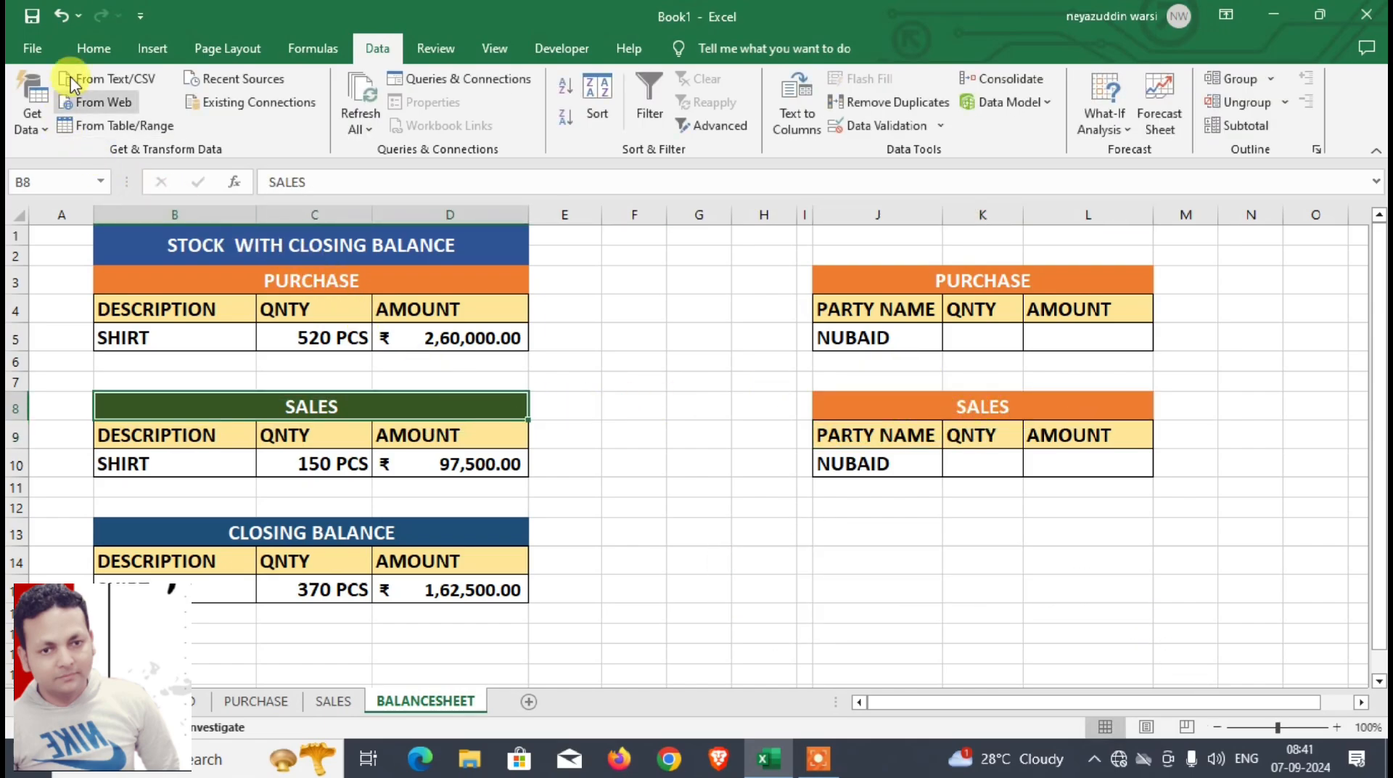
click(96, 48)
click(63, 124)
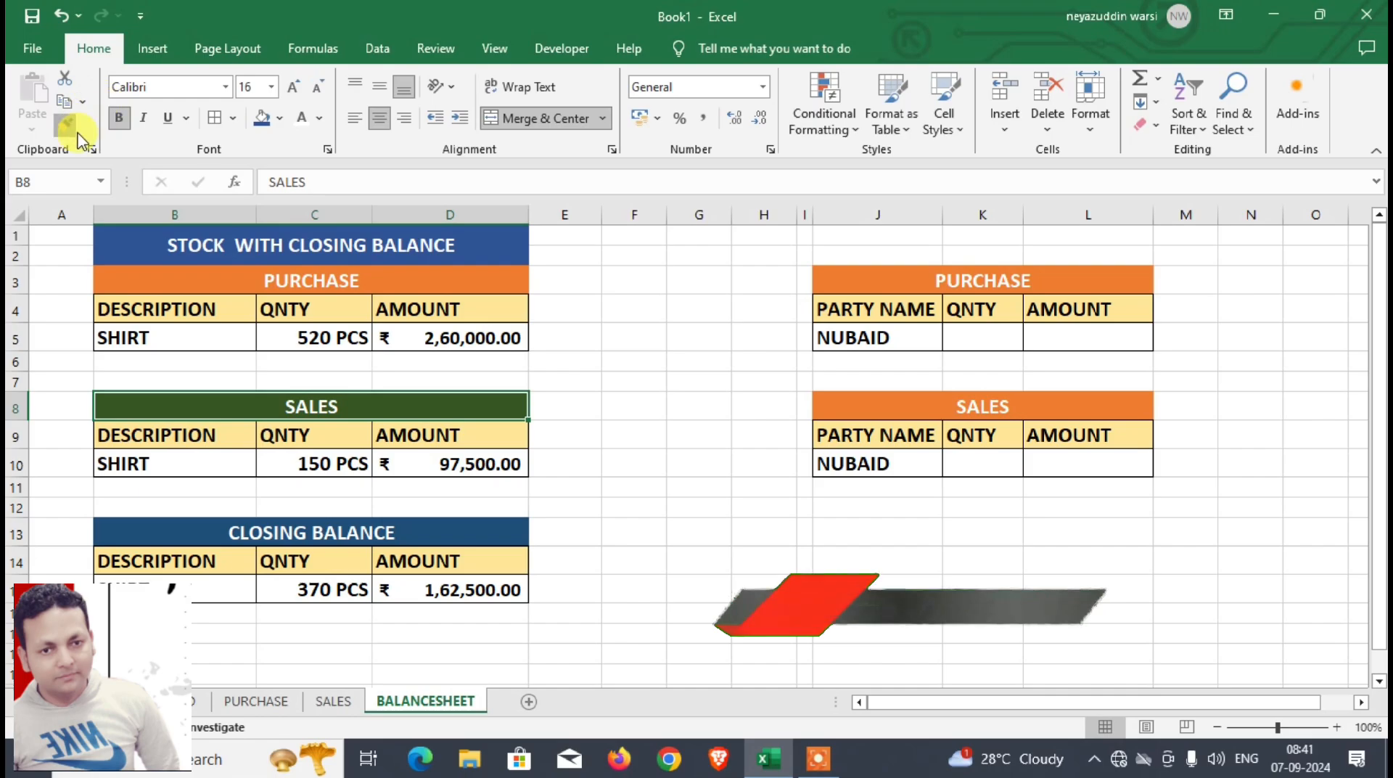
click(1010, 408)
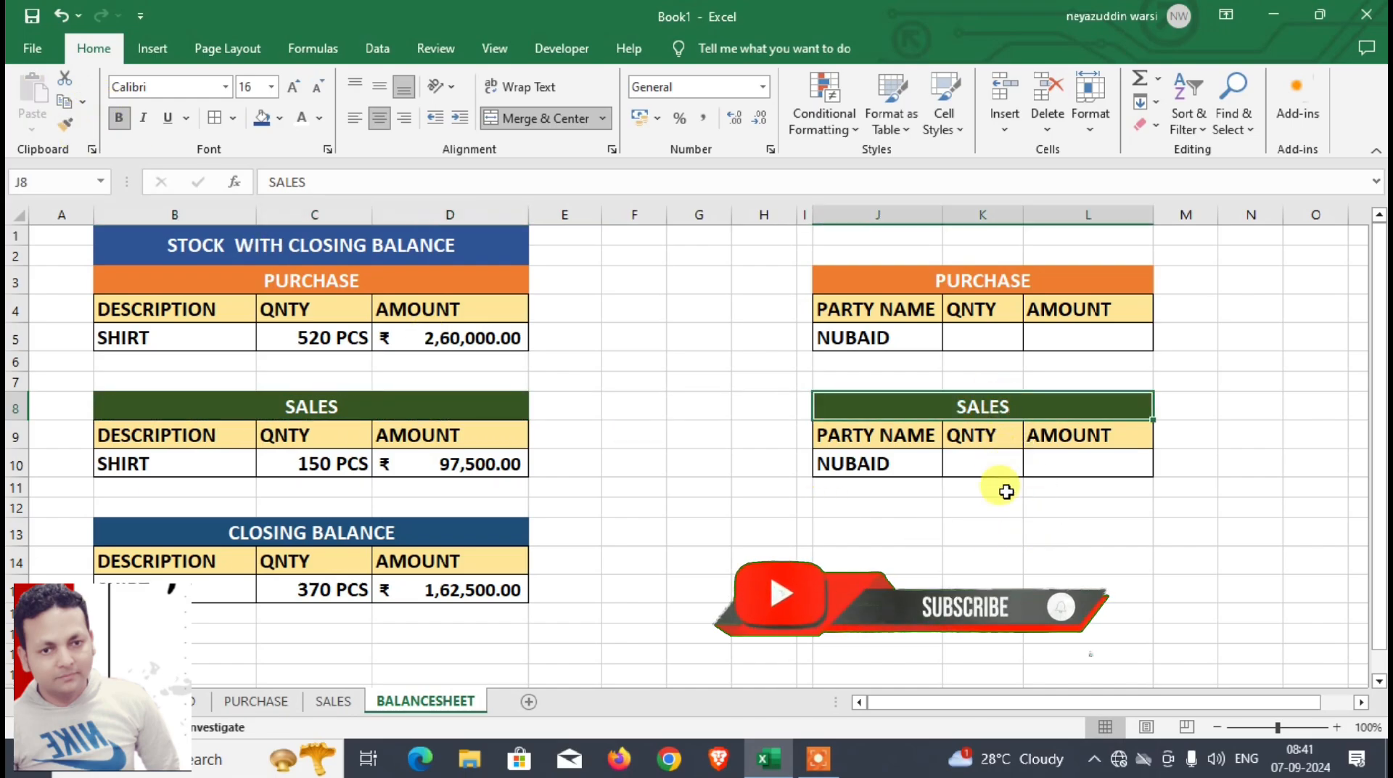
Step: Name the PARTY NAME entries D4:D7 of the SALES sheet's table as the range SP
click(907, 463)
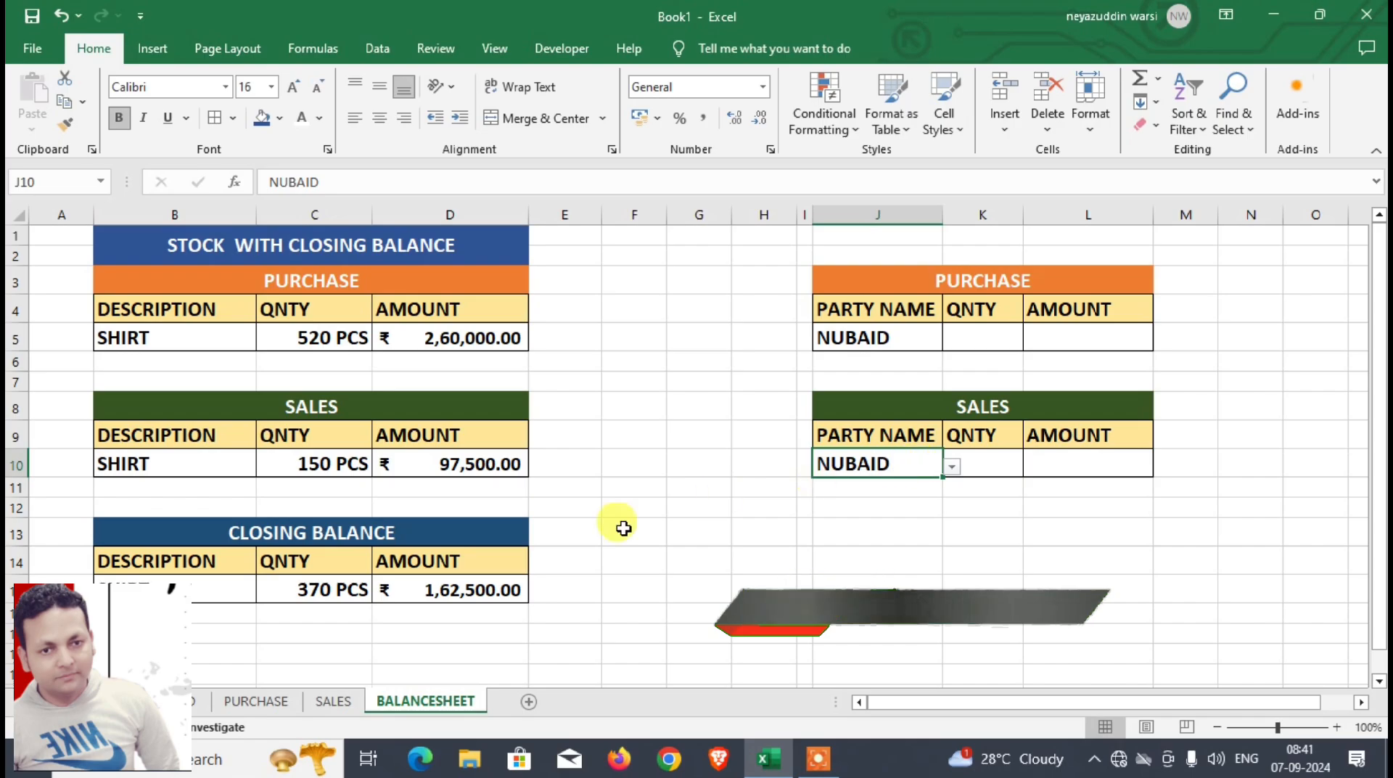
click(328, 702)
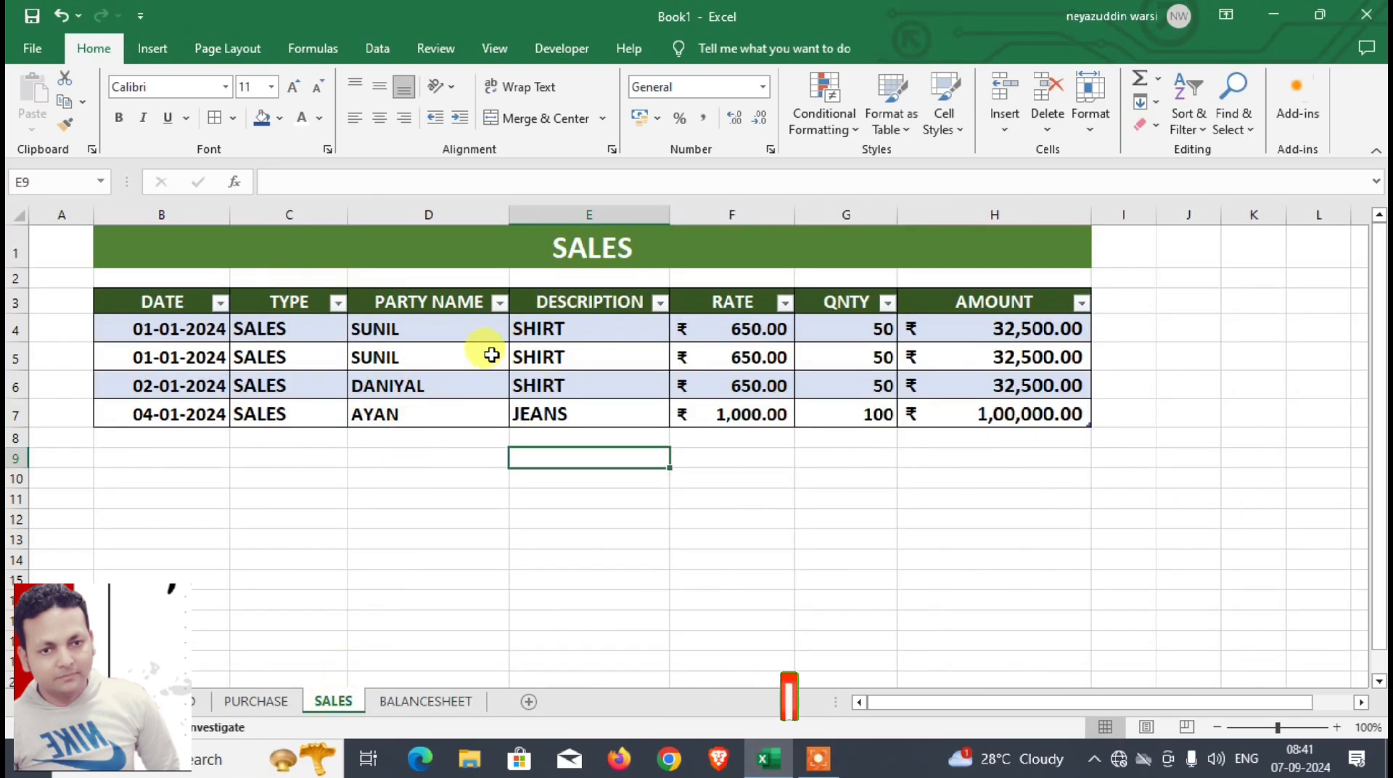
drag(446, 328, 430, 421)
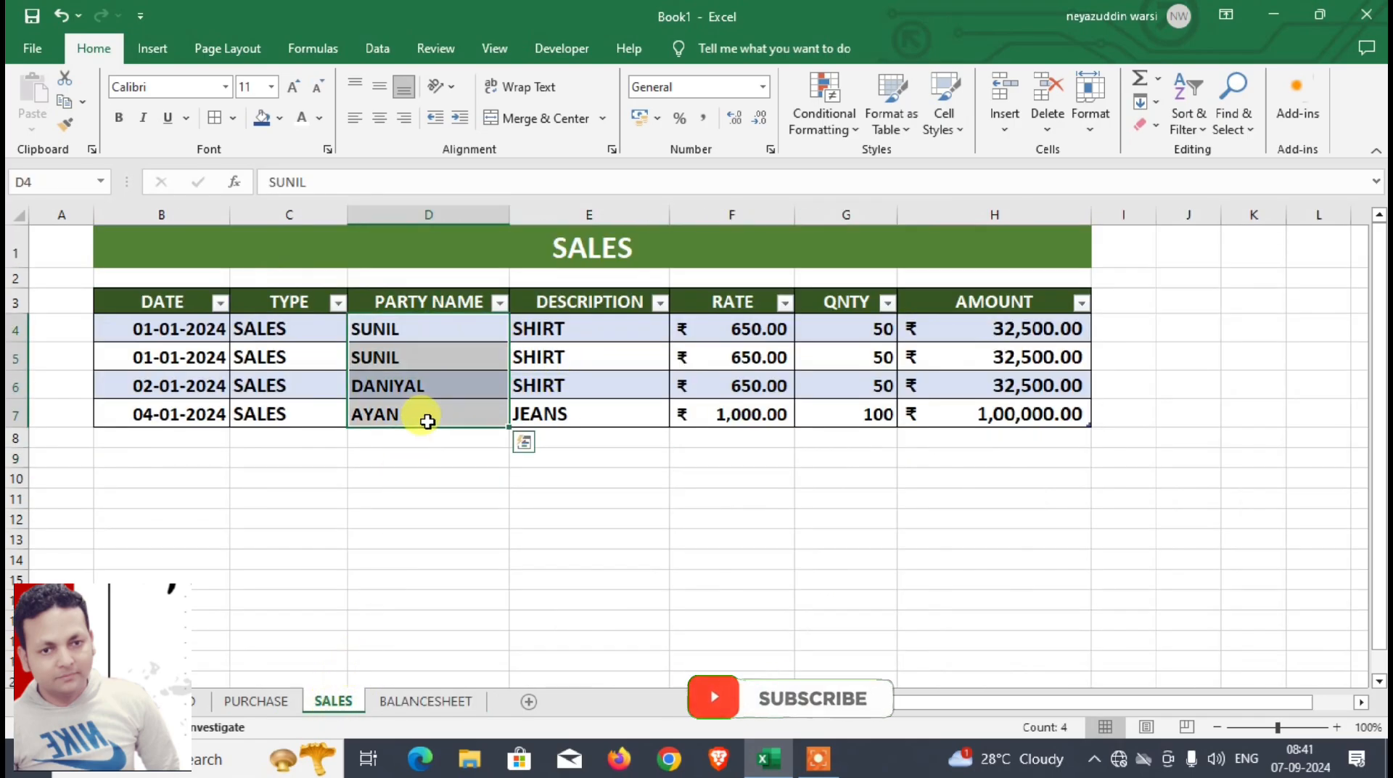
click(62, 176)
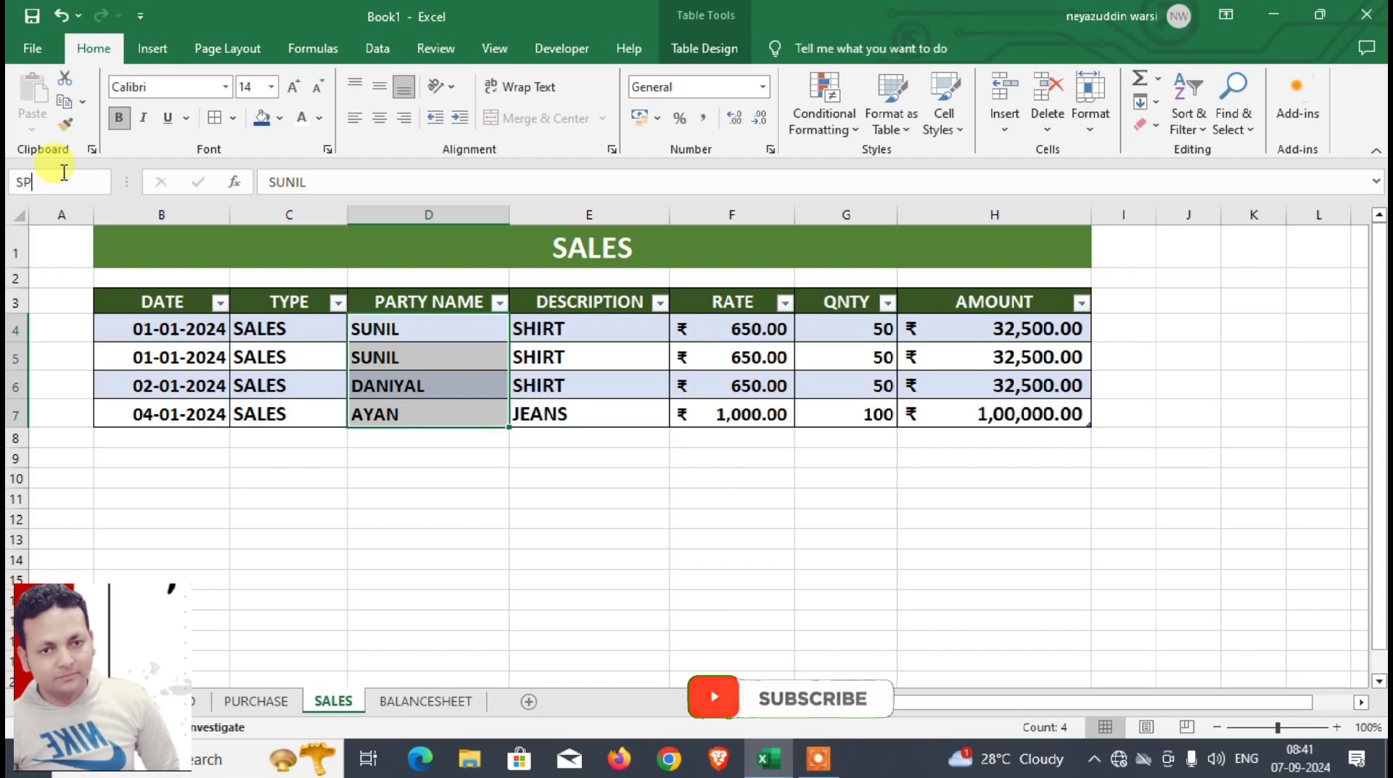
text(SP)
key(Return)
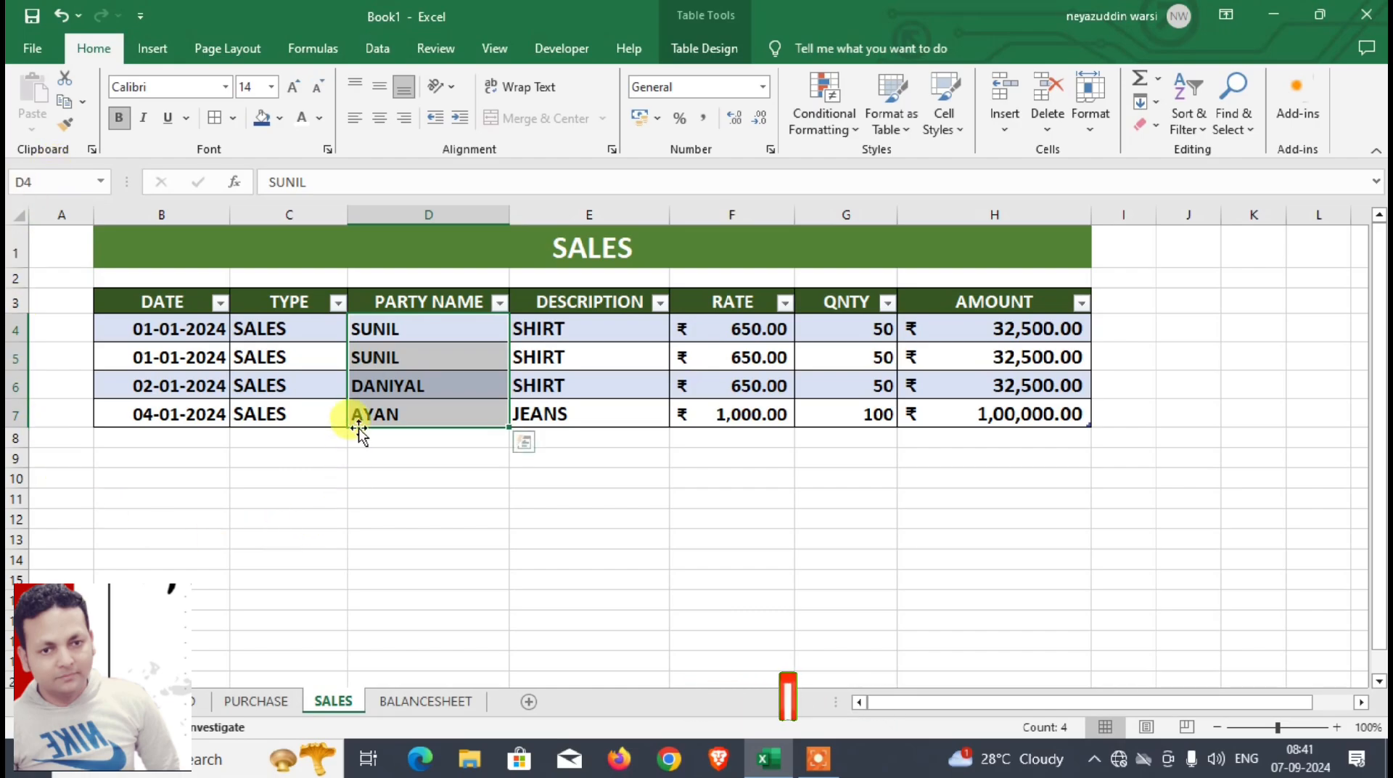
Step: Change the list validation source of BALANCESHEET cell J10 to =SP
click(436, 700)
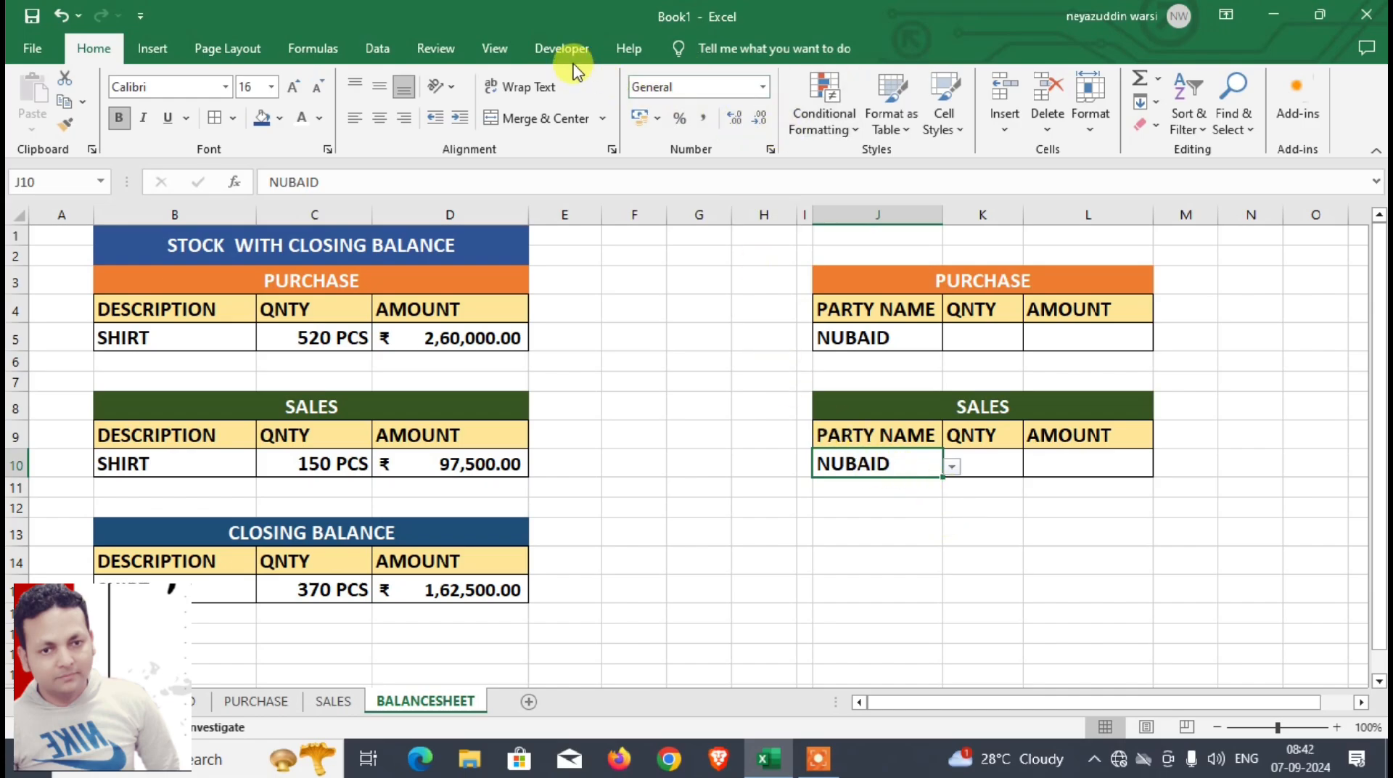
click(371, 50)
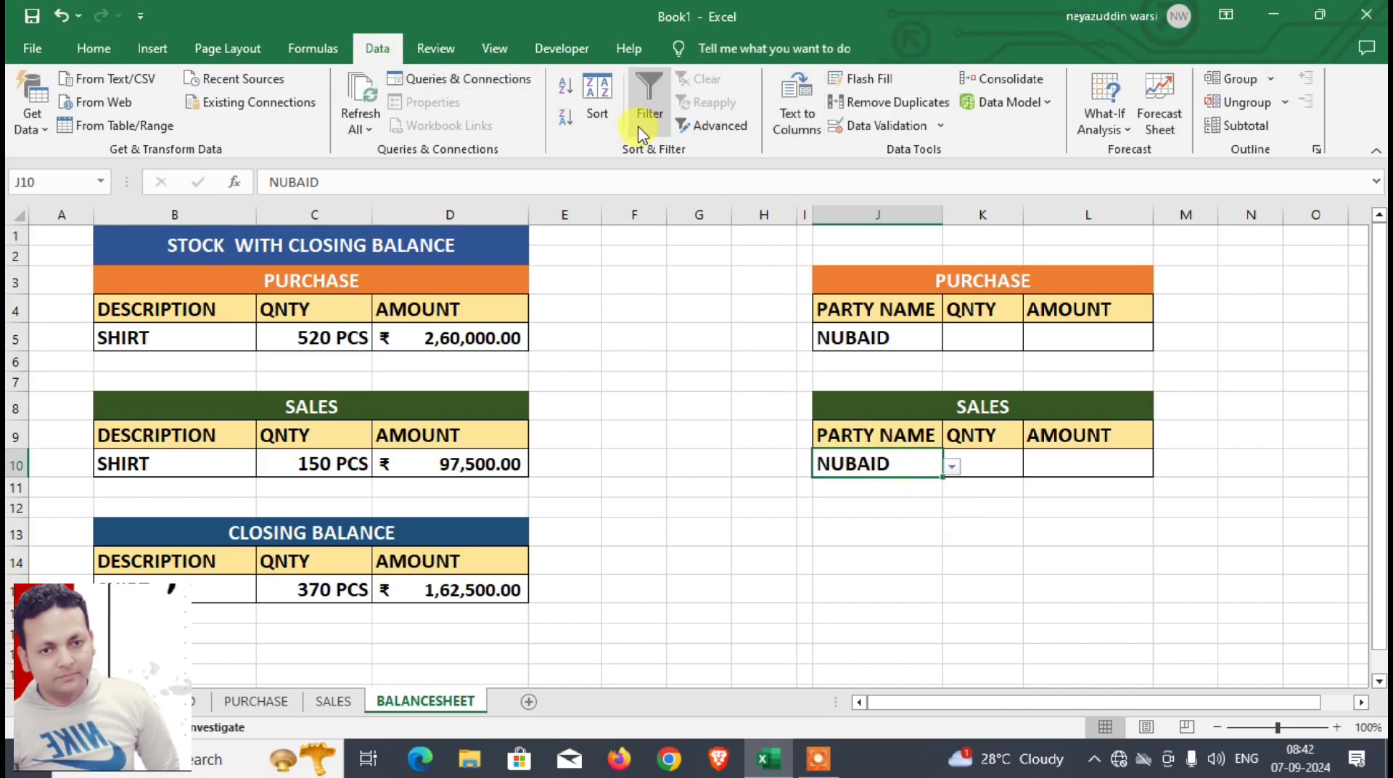
click(880, 124)
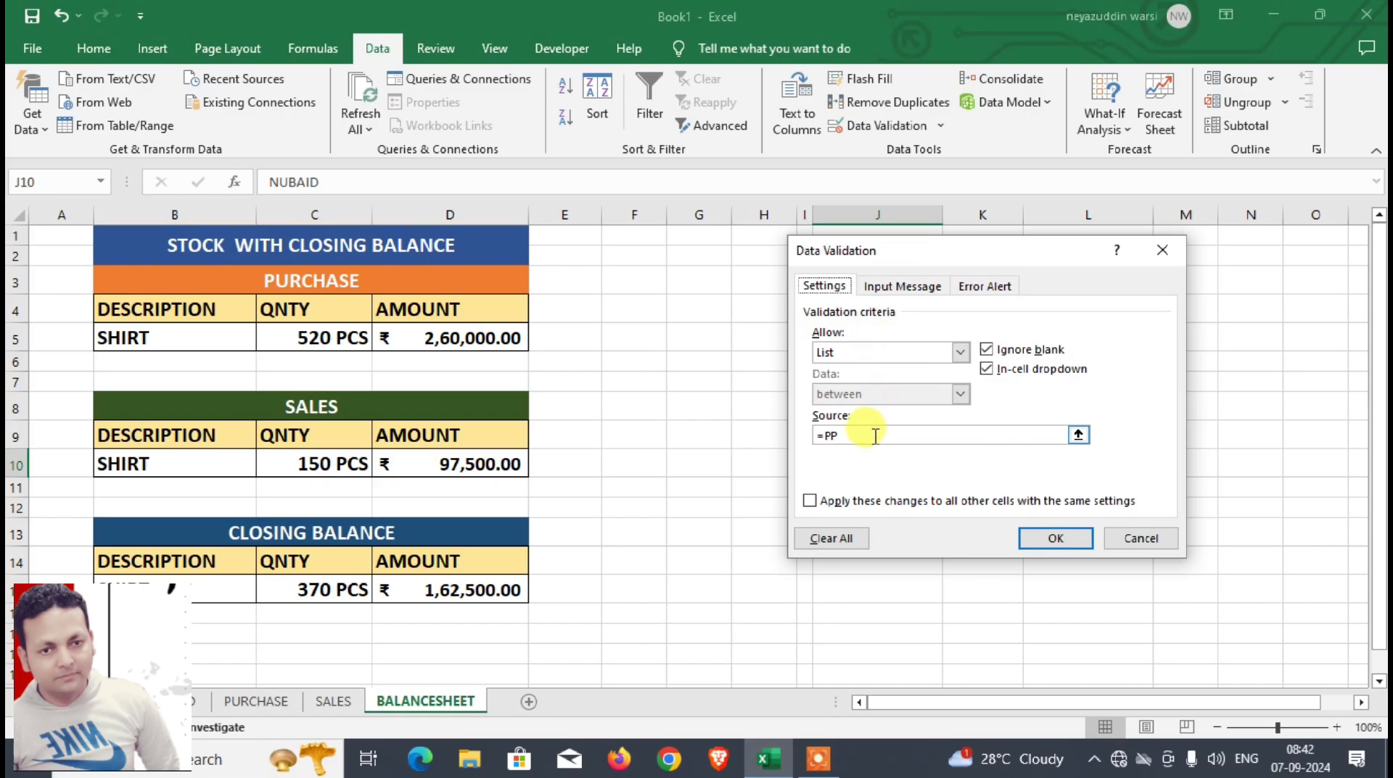
click(875, 435)
key(BackSpace)
key(BackSpace)
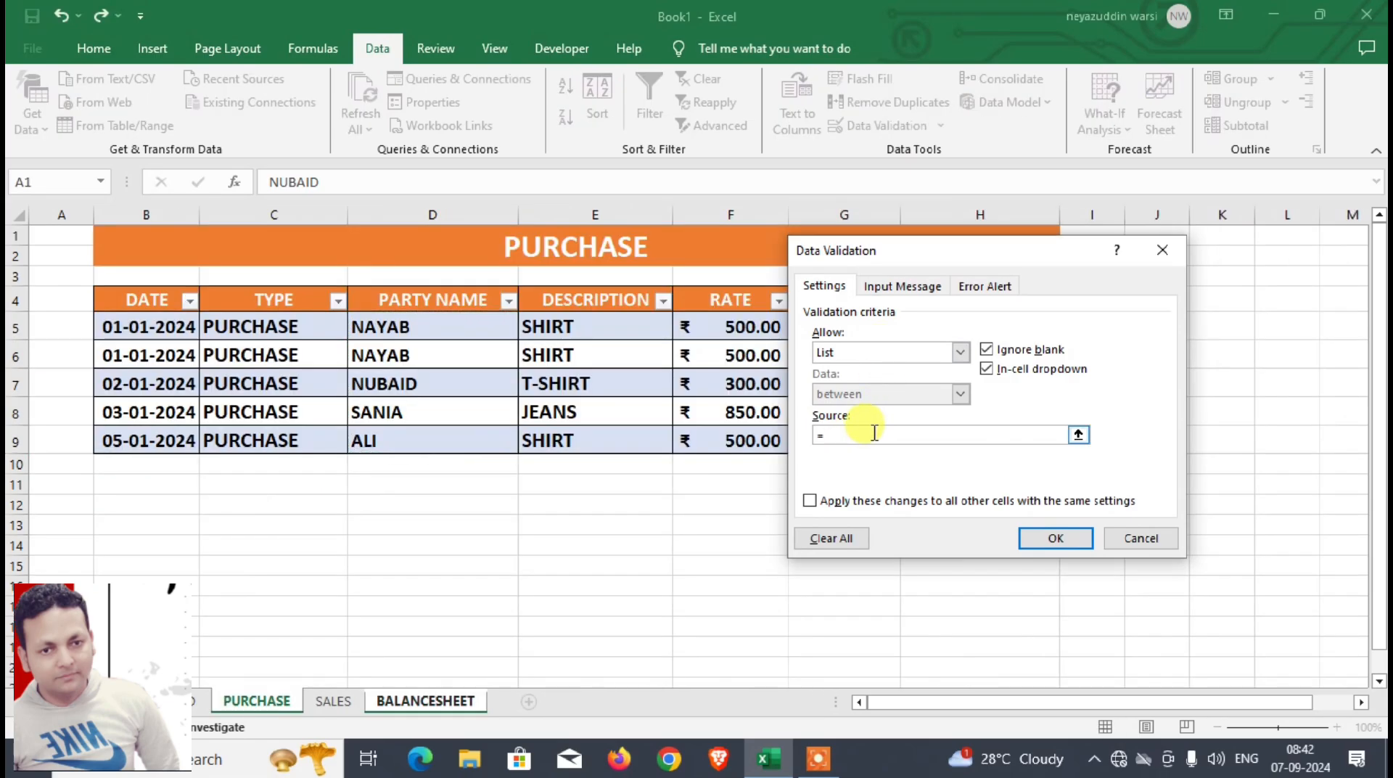
text(SP)
key(Return)
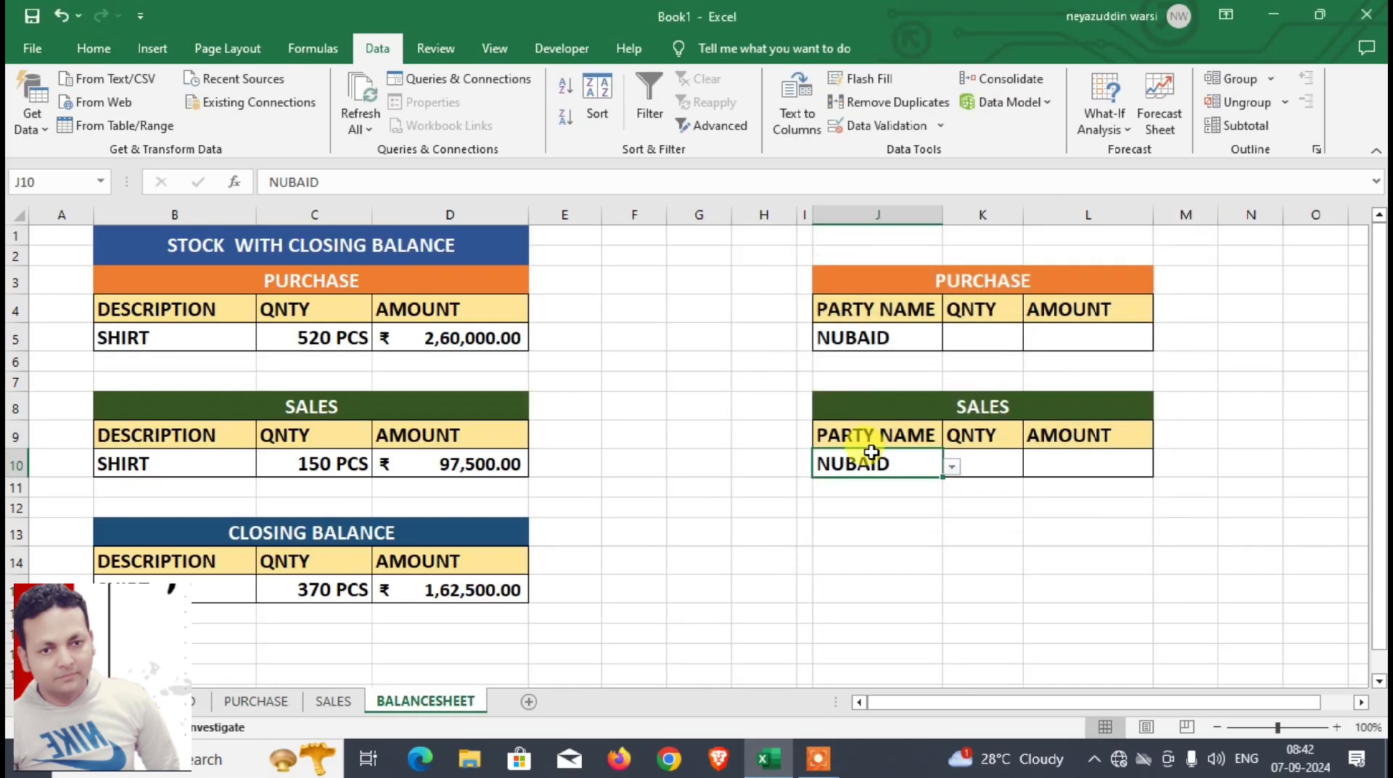
Step: Choose the second listed party as the PARTY NAME in cell J10 of the party-wise SALES block
click(947, 458)
click(912, 459)
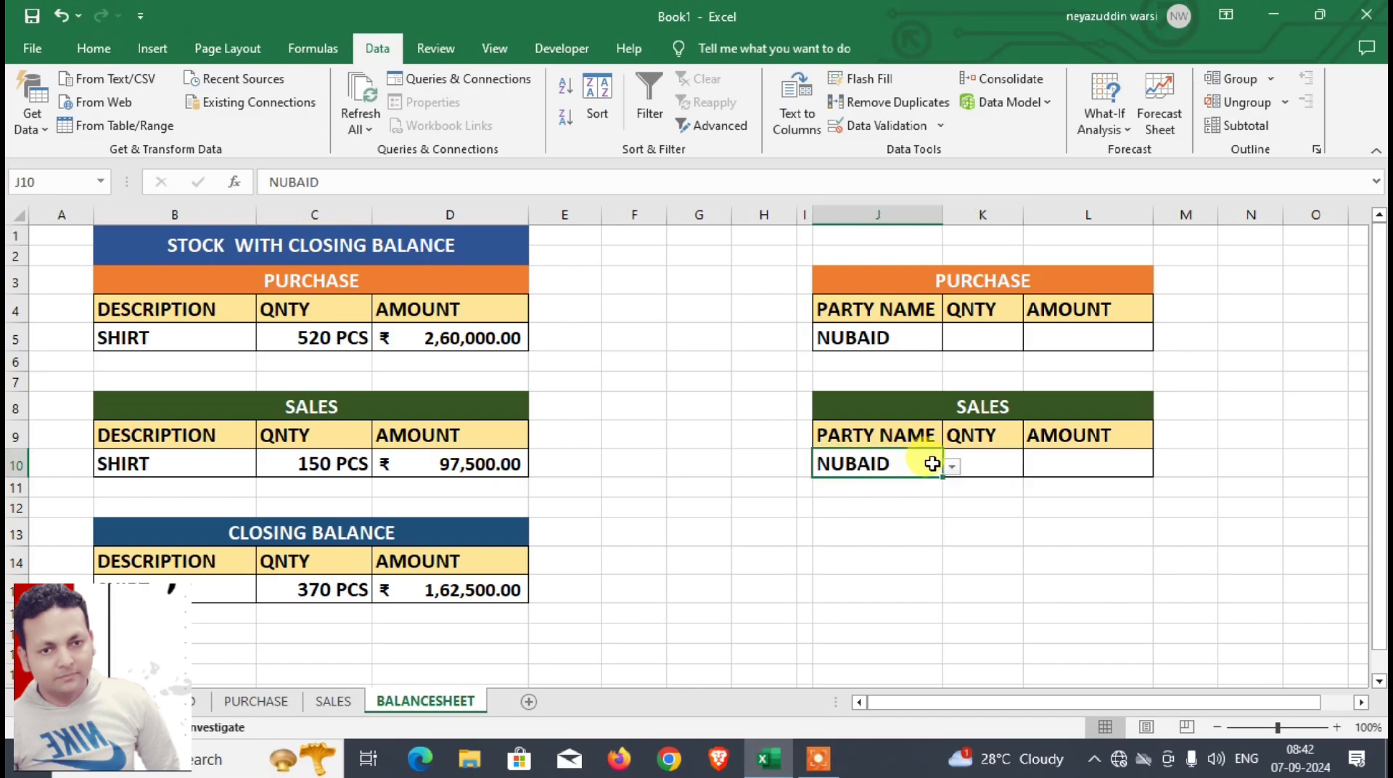
click(951, 466)
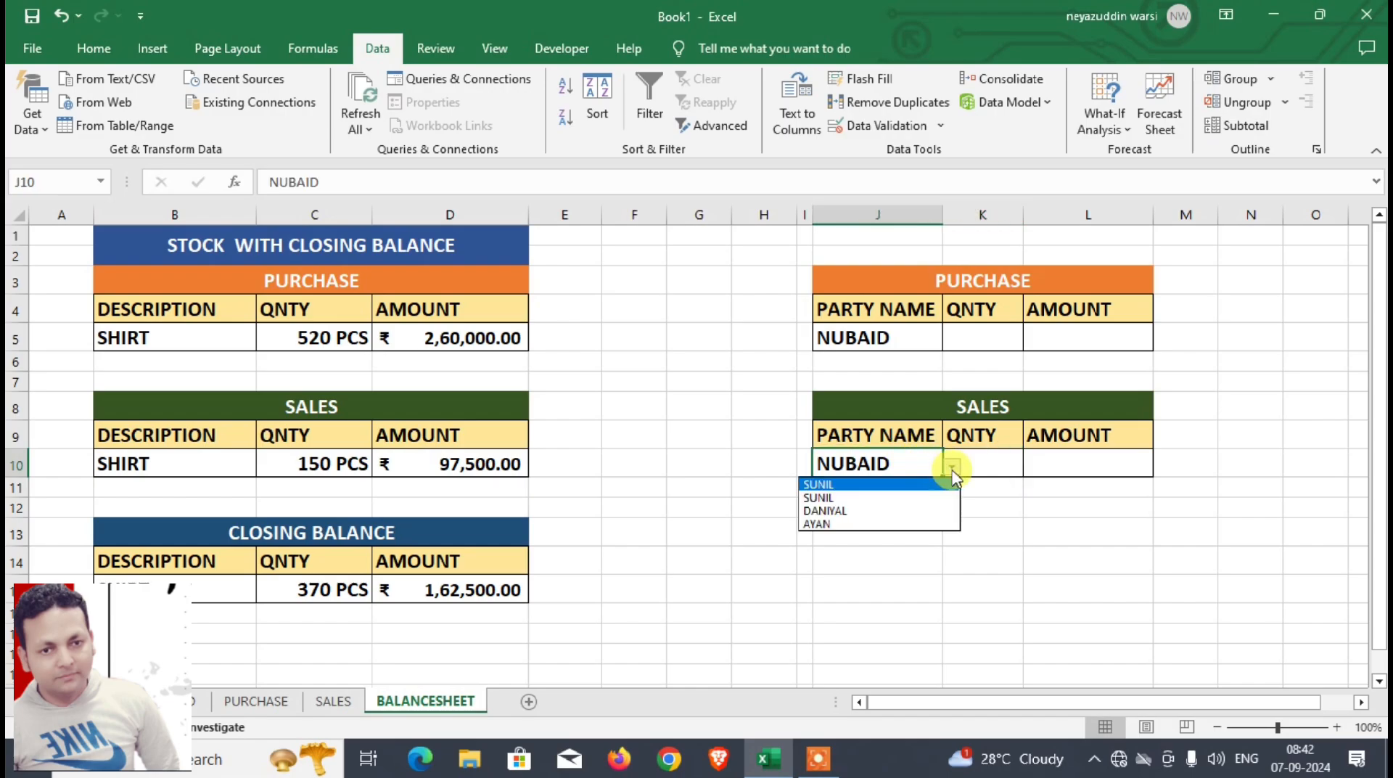
click(880, 498)
Step: Enter a DSUM formula in K5 using the PURCHASE table's PARTY NAME to AMOUNT columns, the QNTY header as field and J4:J5 as criteria
click(980, 341)
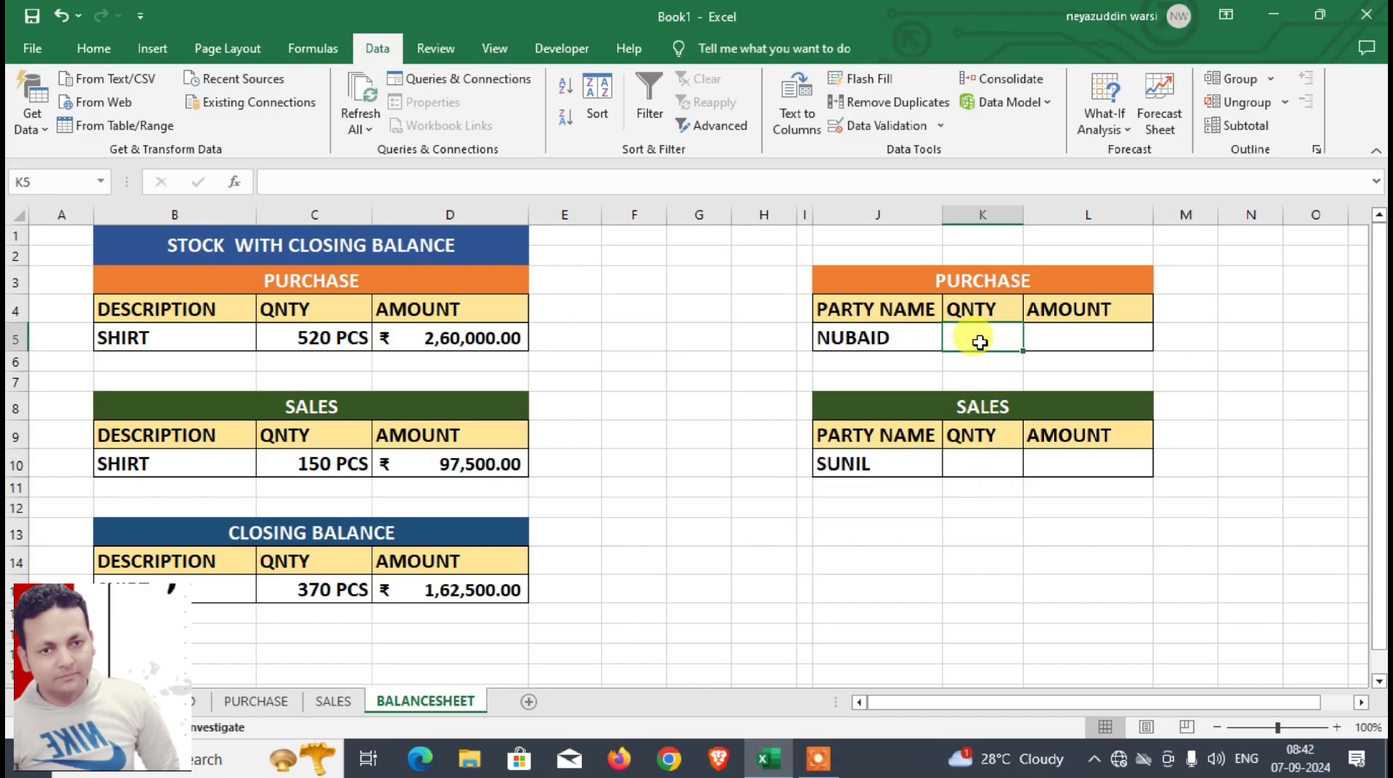
text(=)
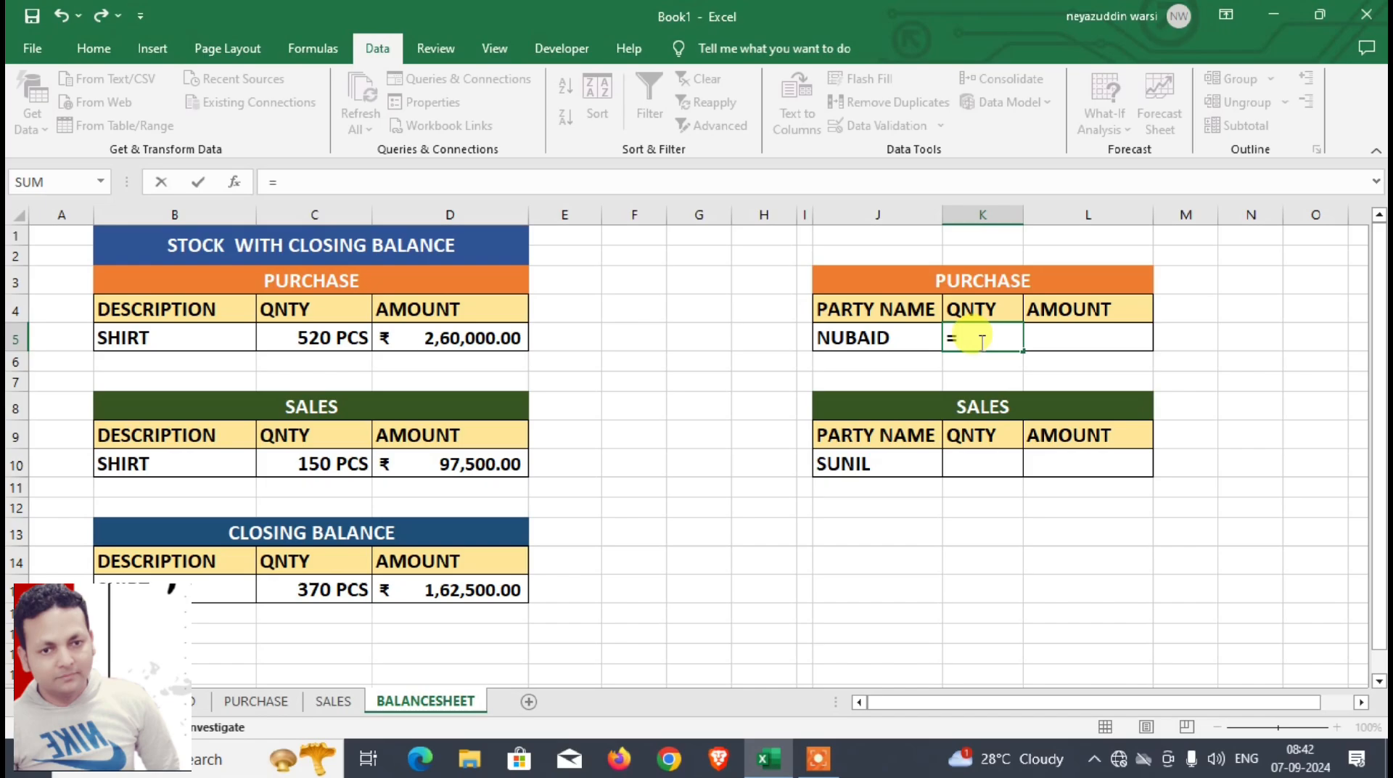
text(DSUM()
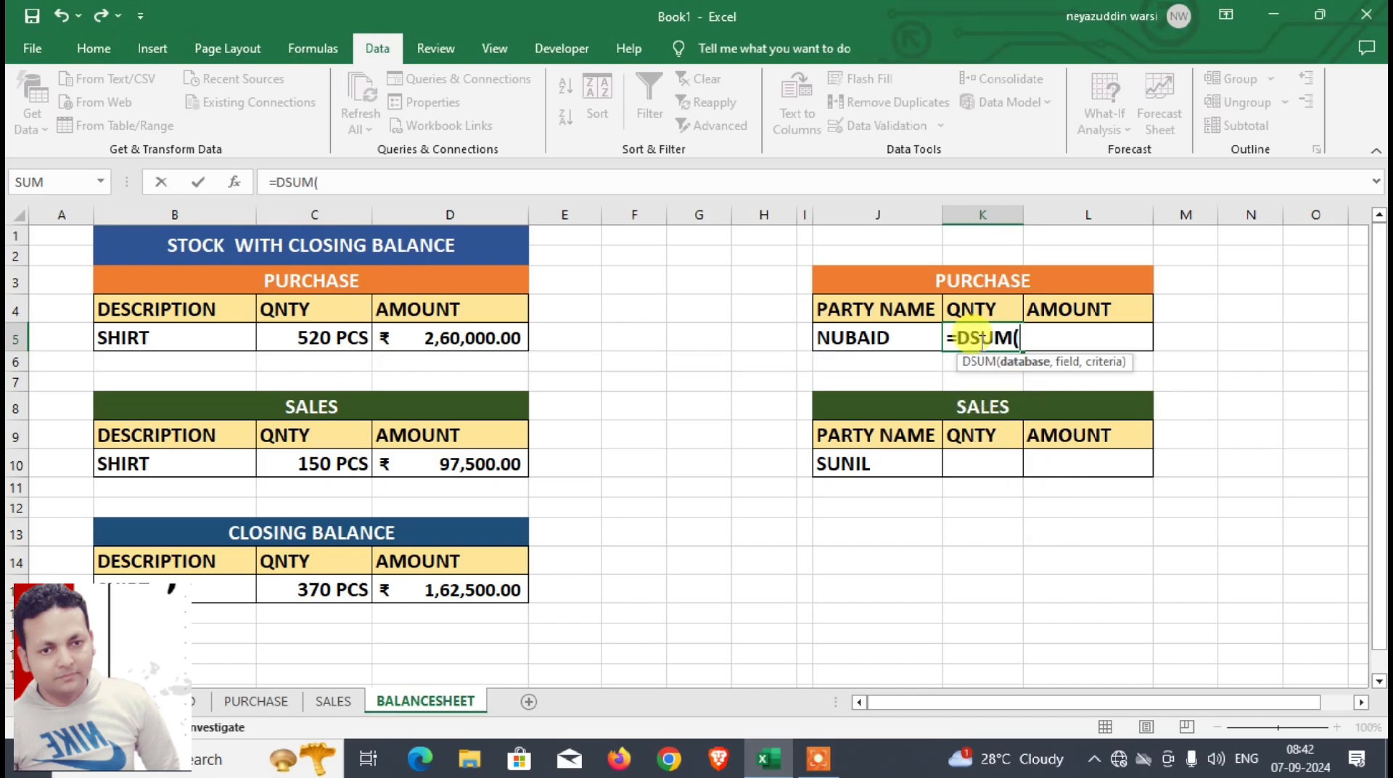
click(257, 701)
drag(414, 297, 952, 446)
text(,)
click(828, 303)
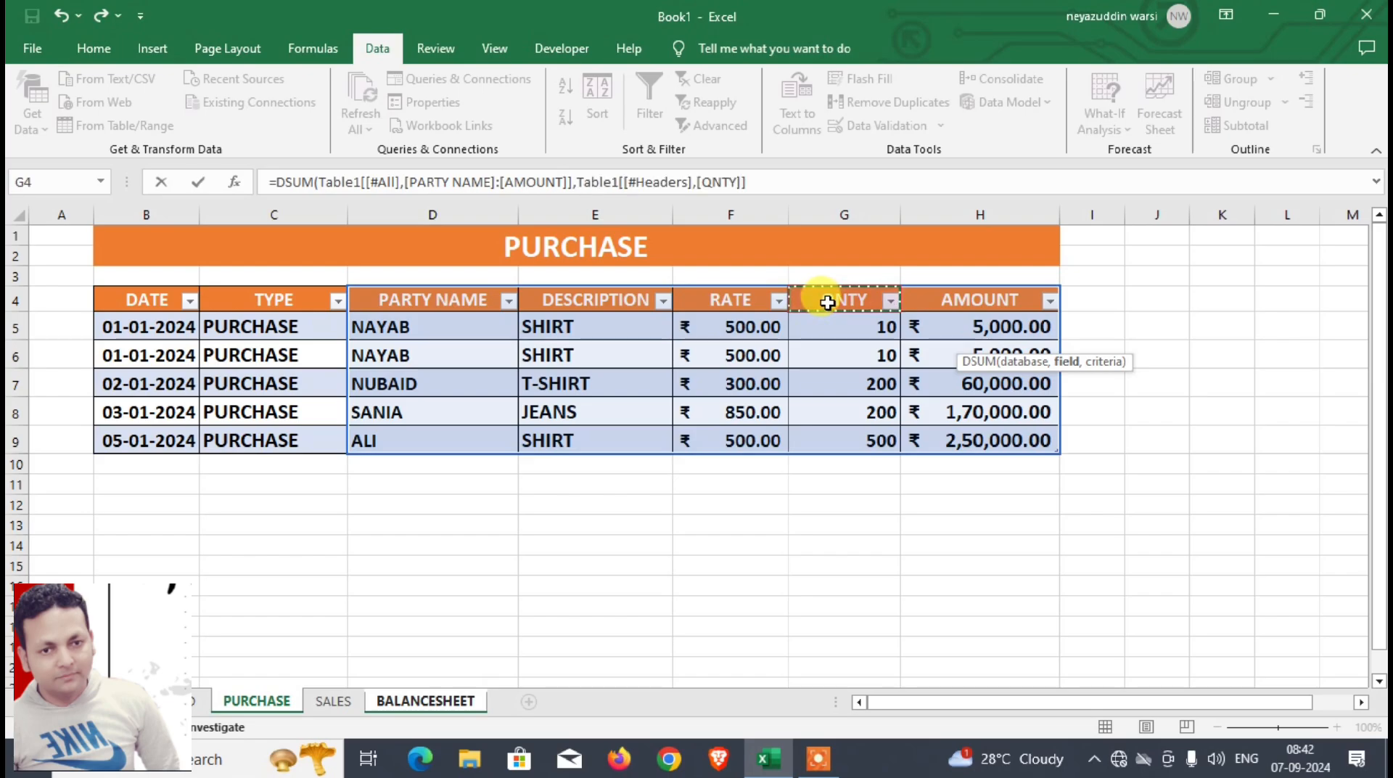
text(,)
click(464, 700)
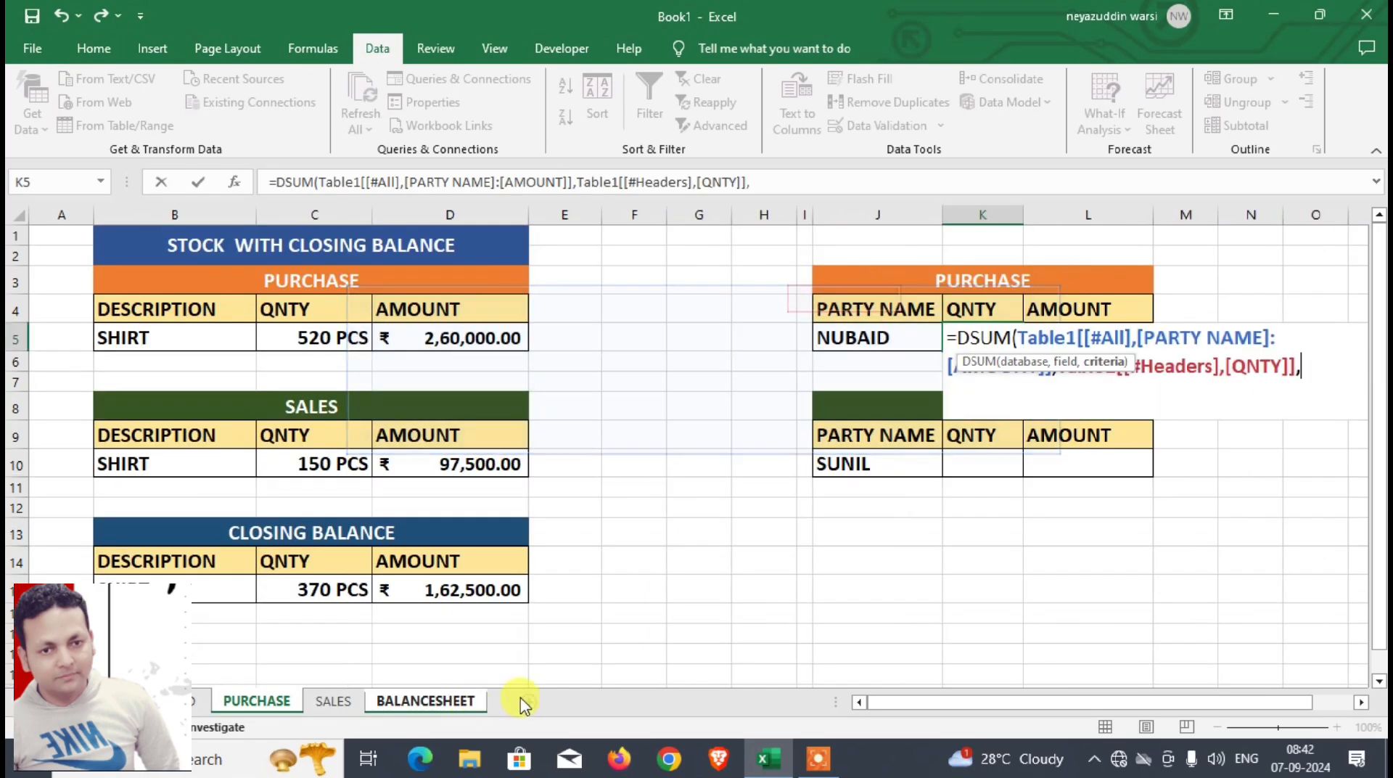
drag(855, 428, 872, 457)
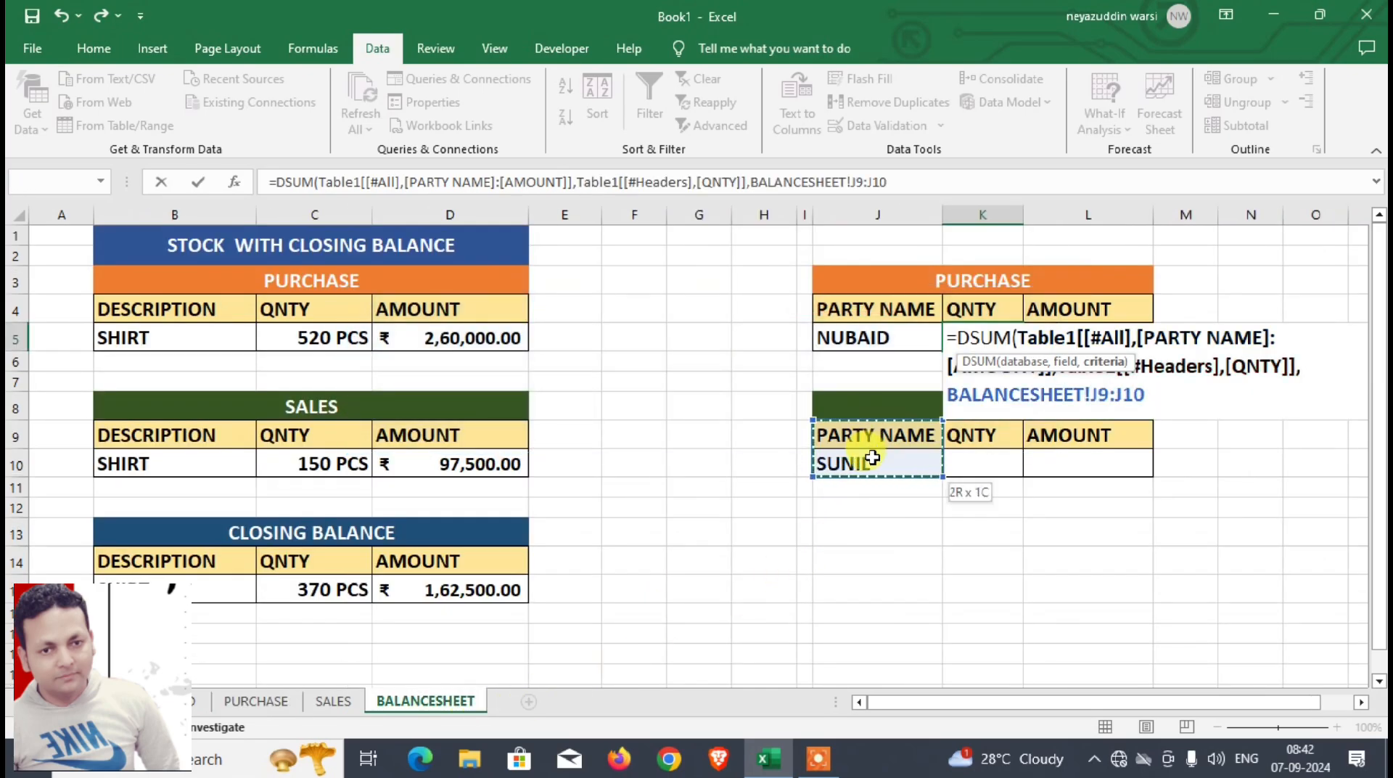
drag(854, 312, 866, 338)
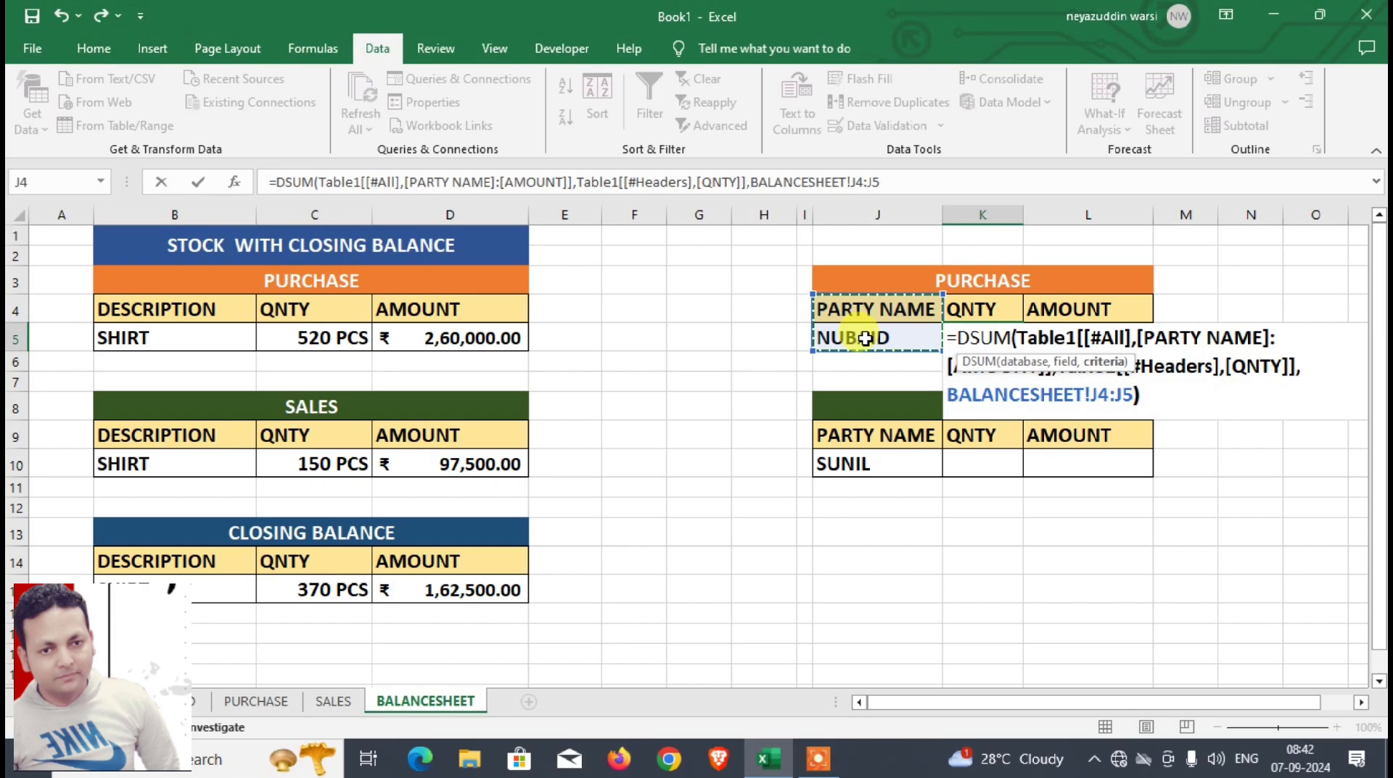
key(Return)
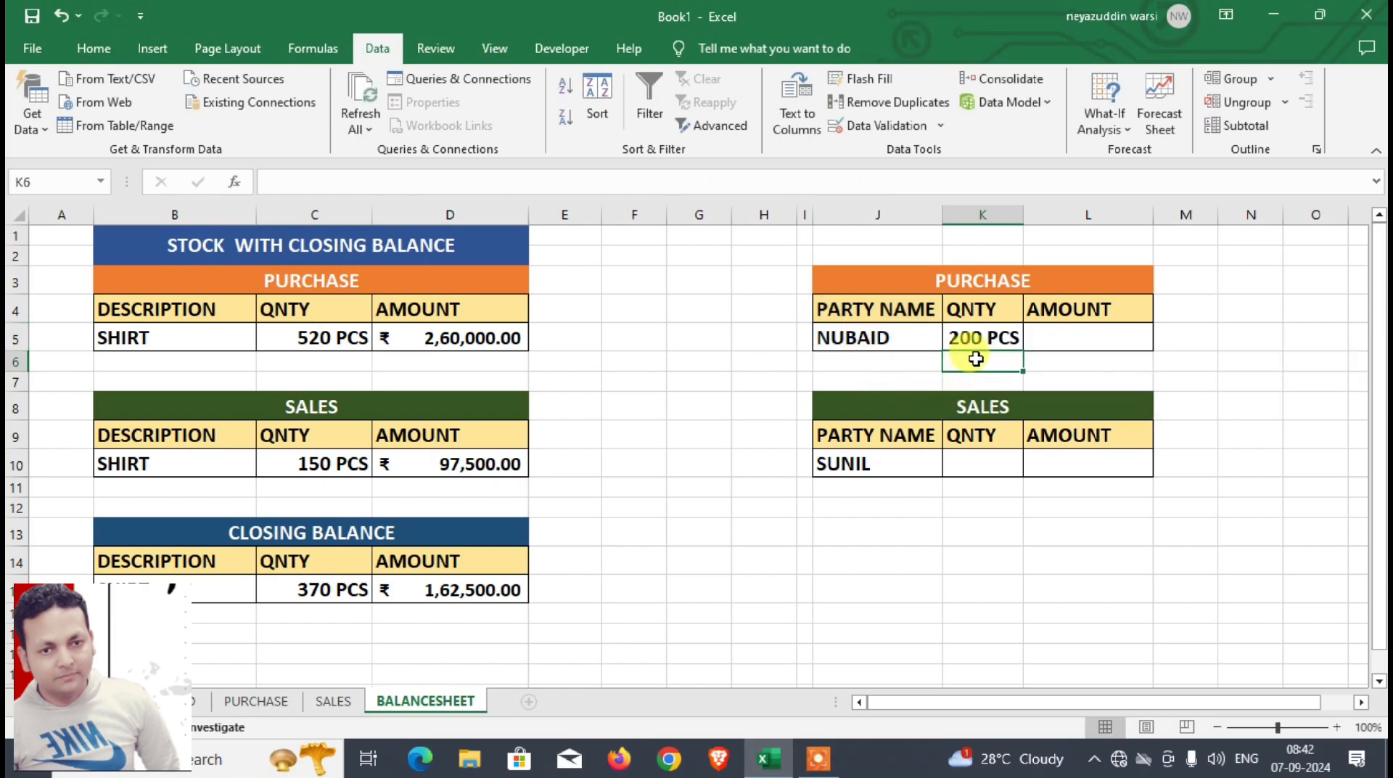
Step: Enter a DSUM formula in L5 using the PURCHASE table's PARTY NAME to AMOUNT columns, the AMOUNT header as field and J4:J5 as criteria
click(1037, 341)
text(=)
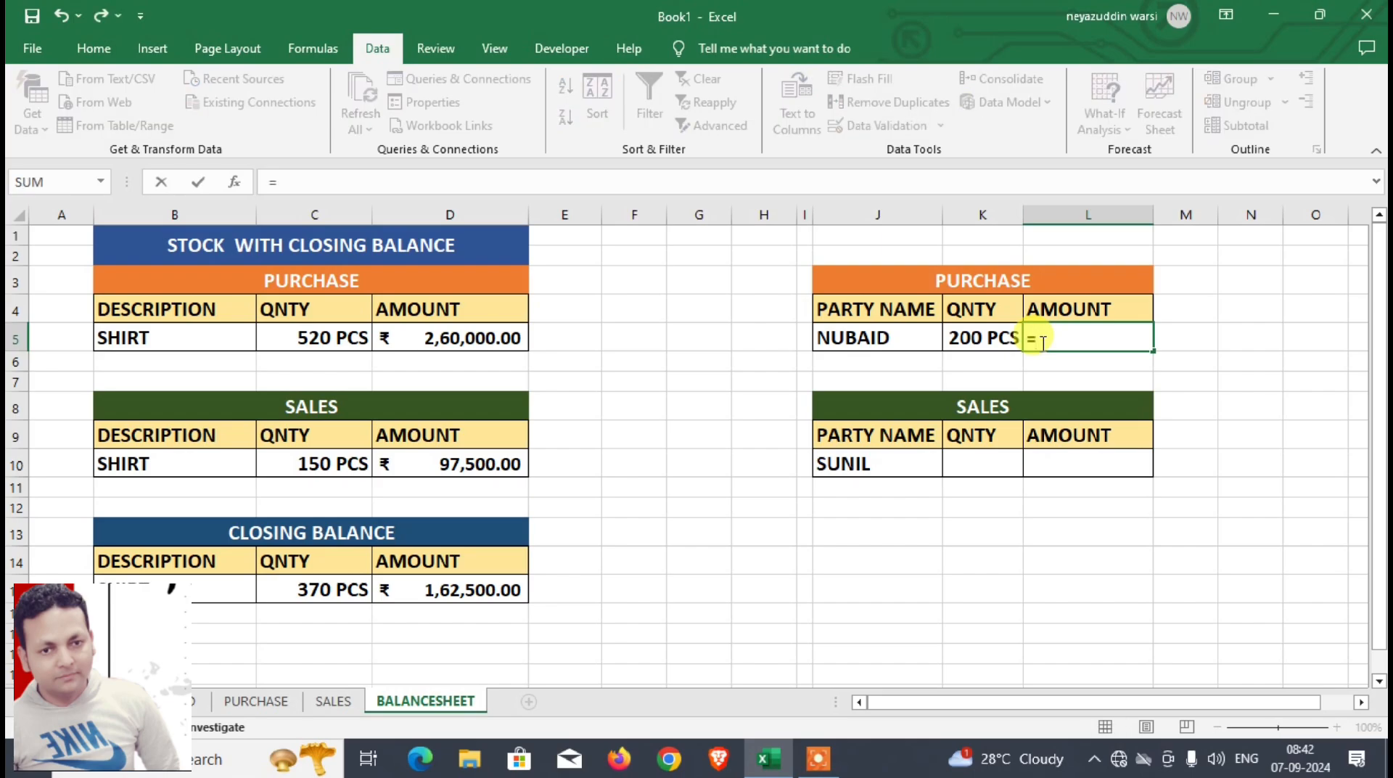
text(DSUM()
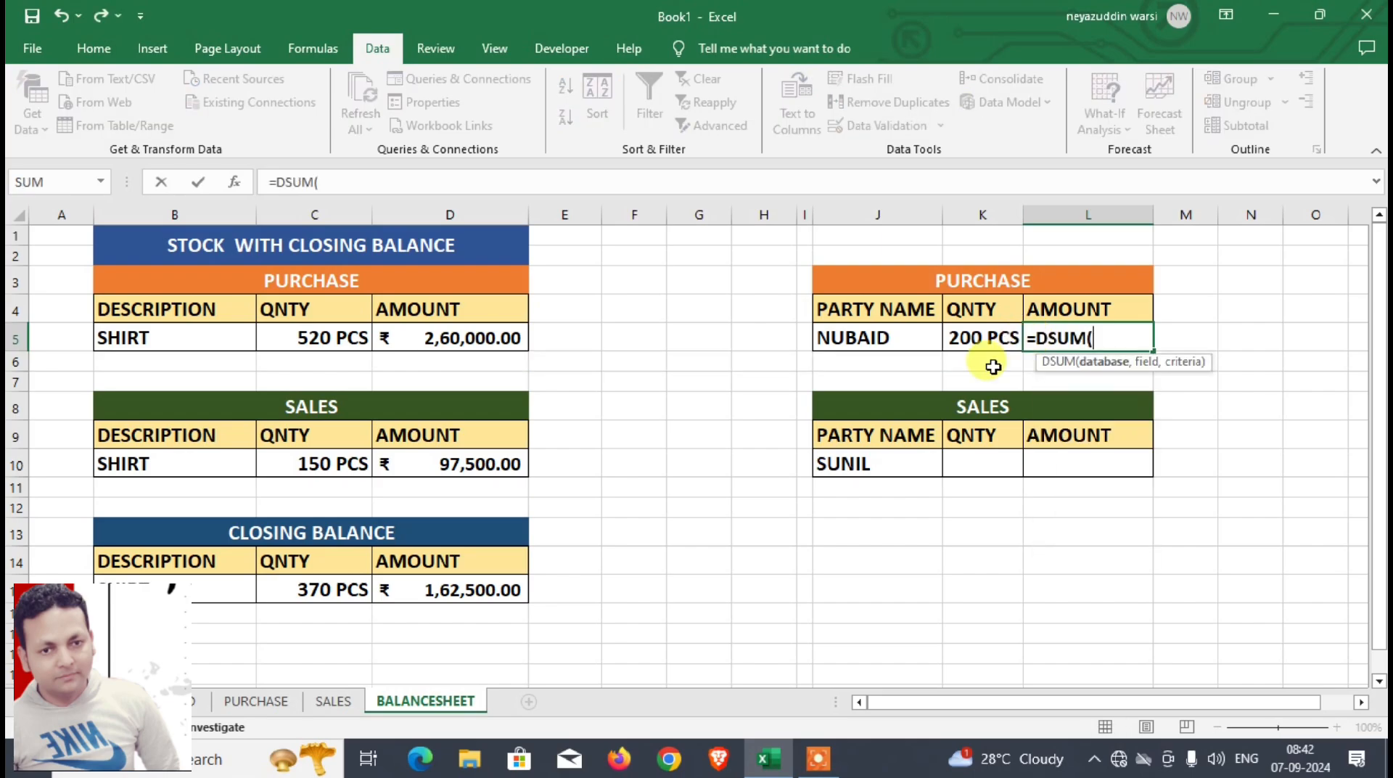
click(257, 700)
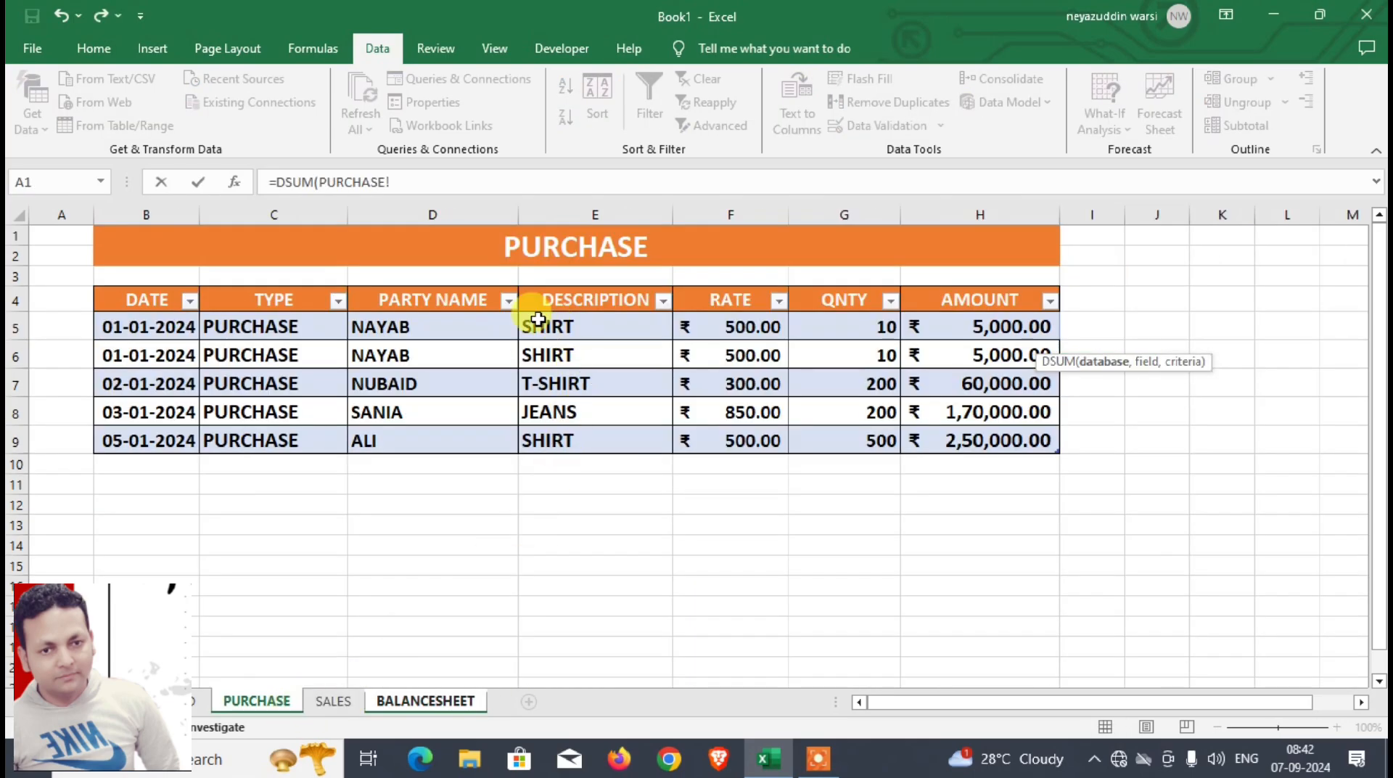
drag(435, 298, 964, 442)
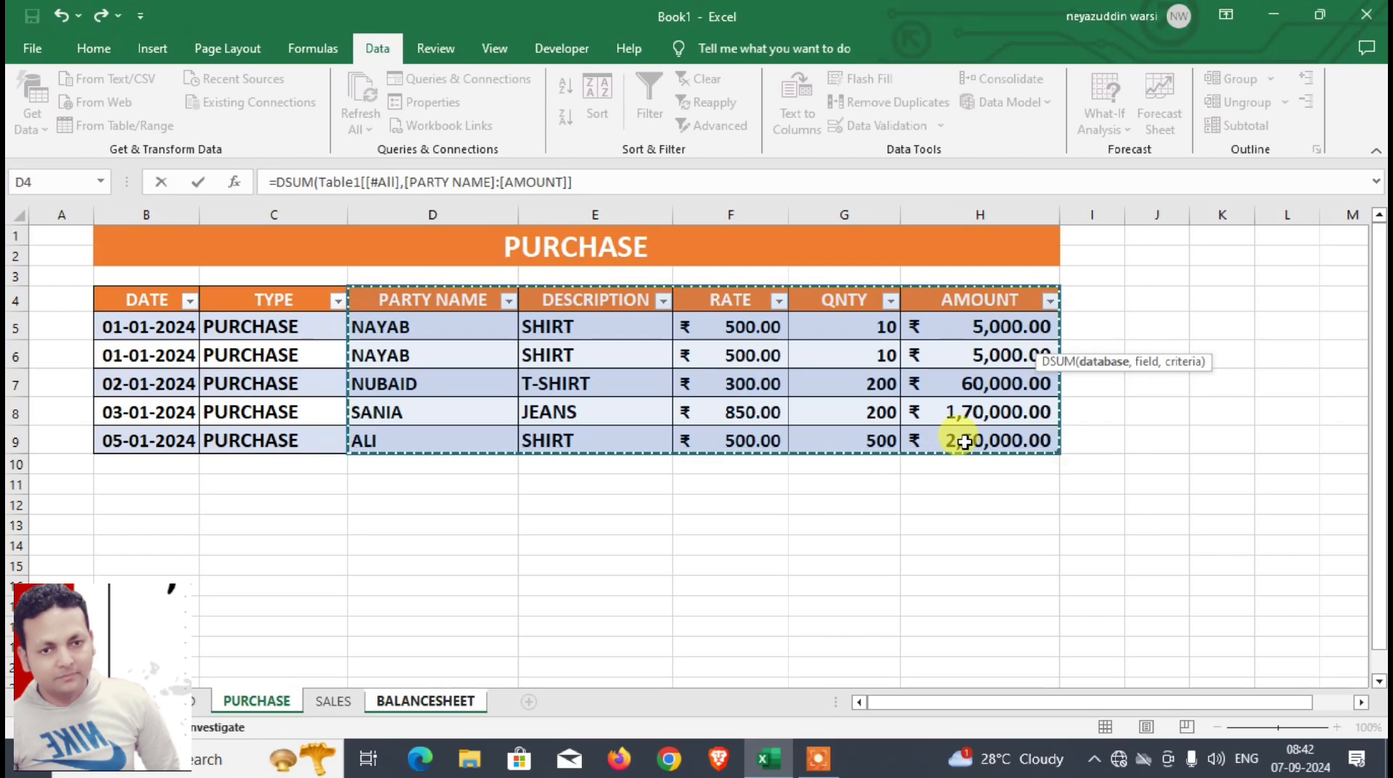
text(,)
click(939, 301)
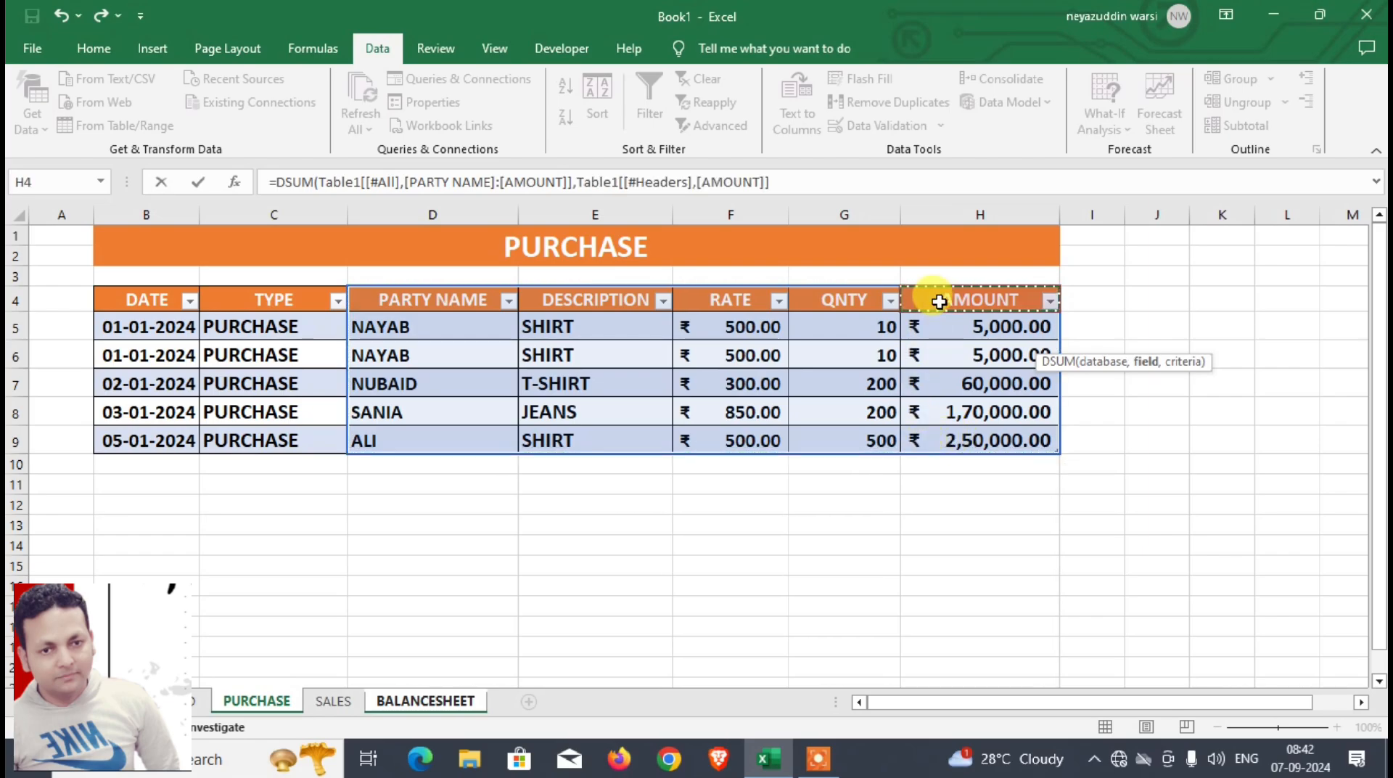
text(,)
click(457, 701)
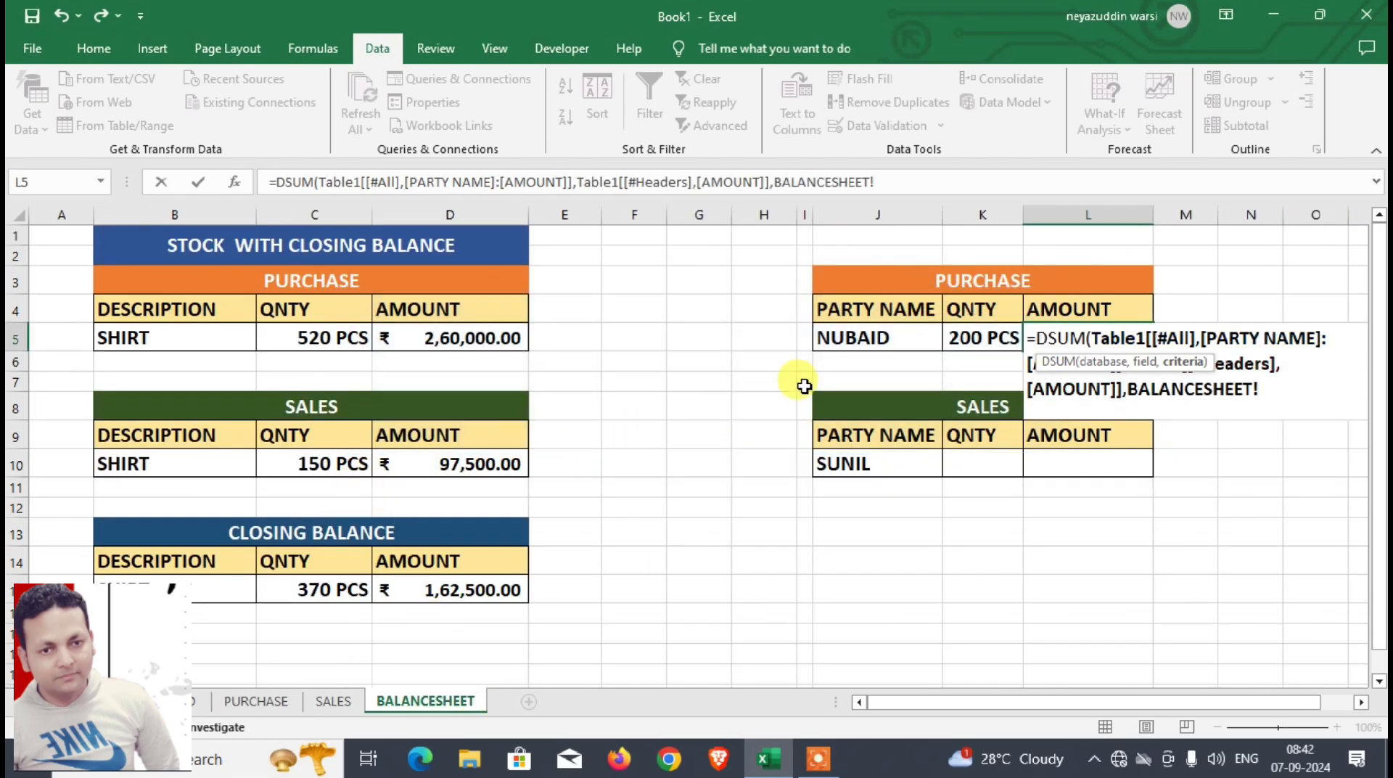
drag(876, 312, 879, 335)
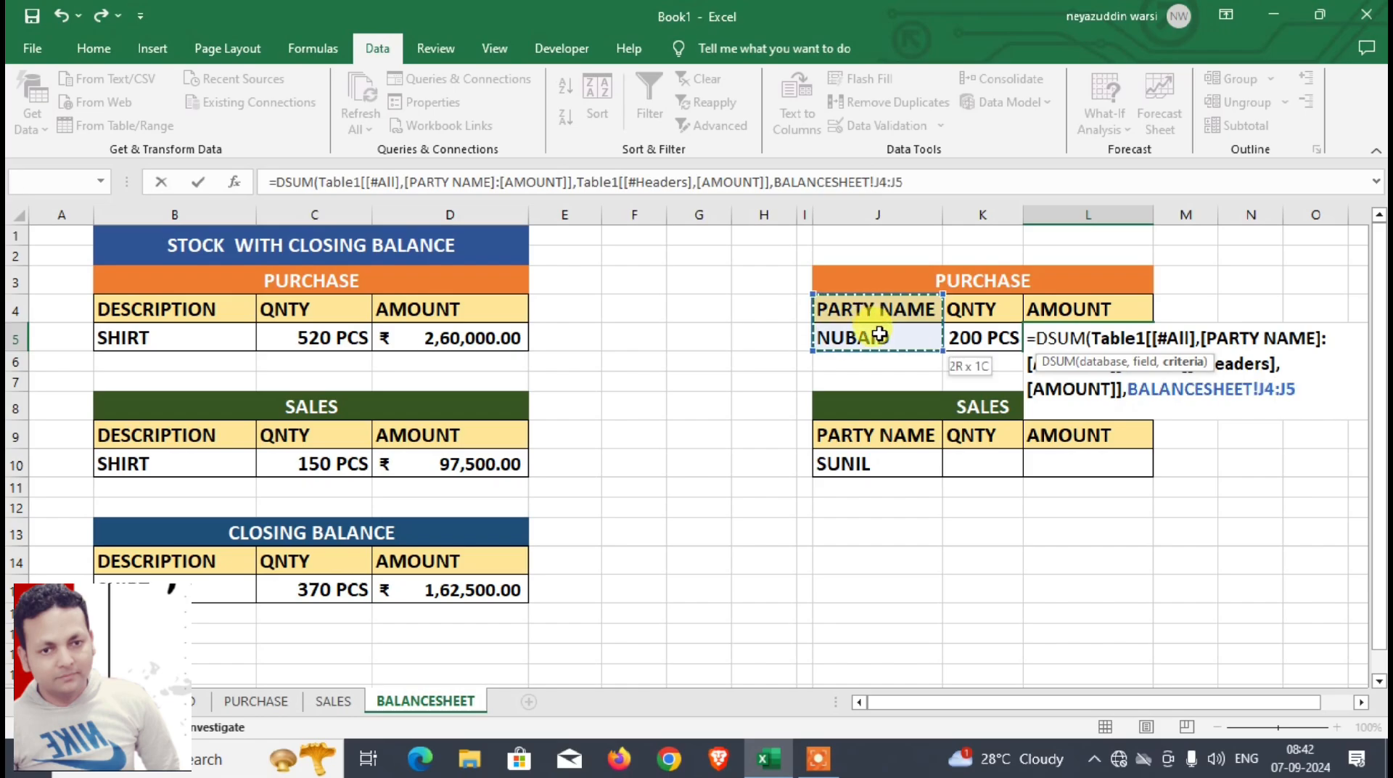
text())
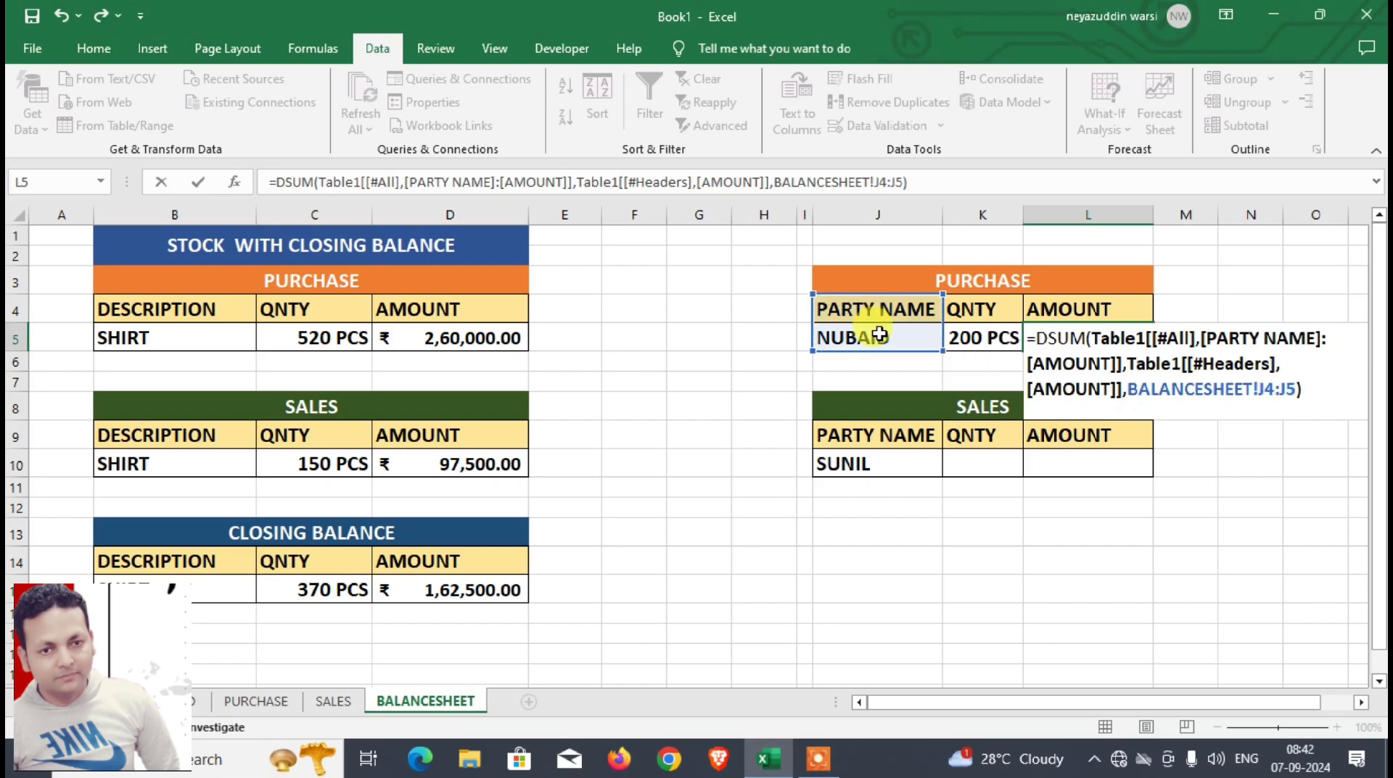
key(Return)
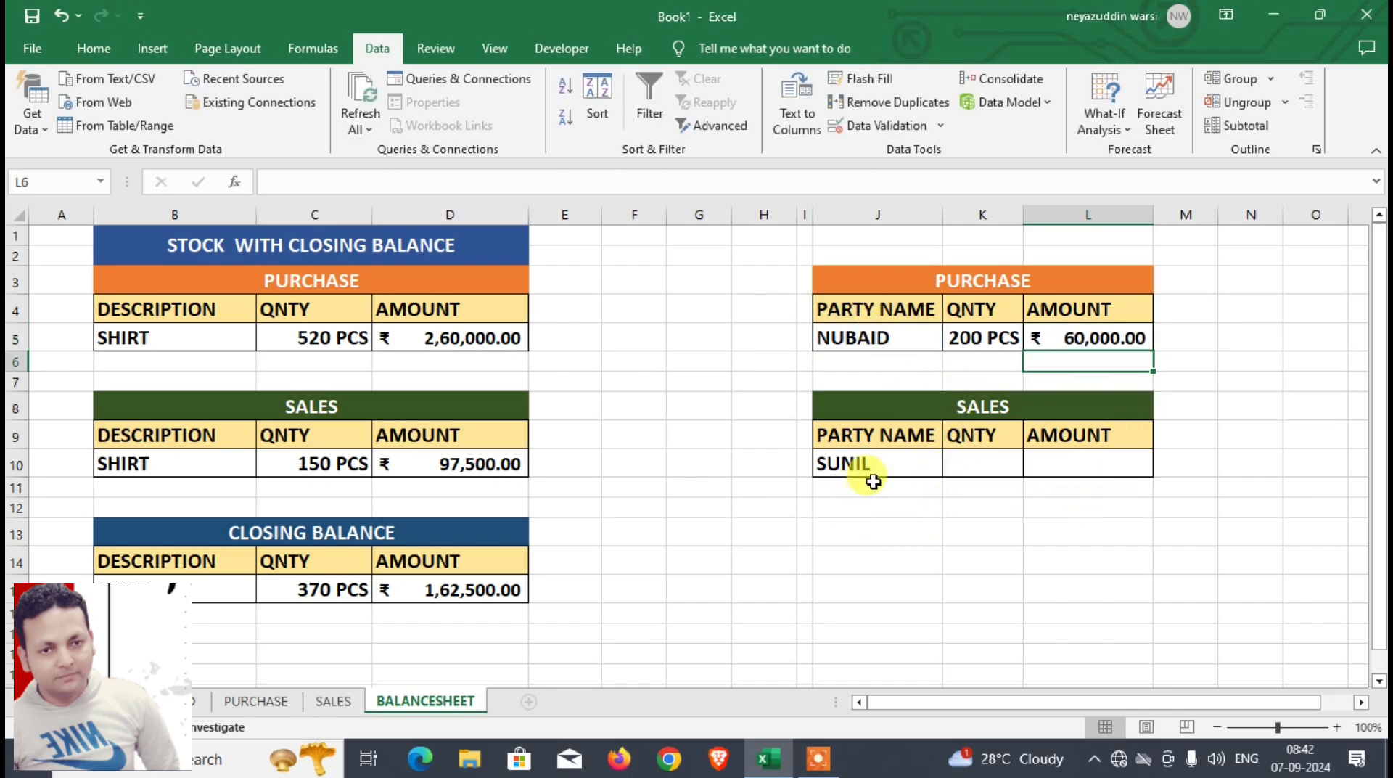
Step: Enter a DSUM formula in K10 using the SALES table's PARTY NAME to AMOUNT columns, the QNTY header as field and J9:J10 as criteria
click(980, 464)
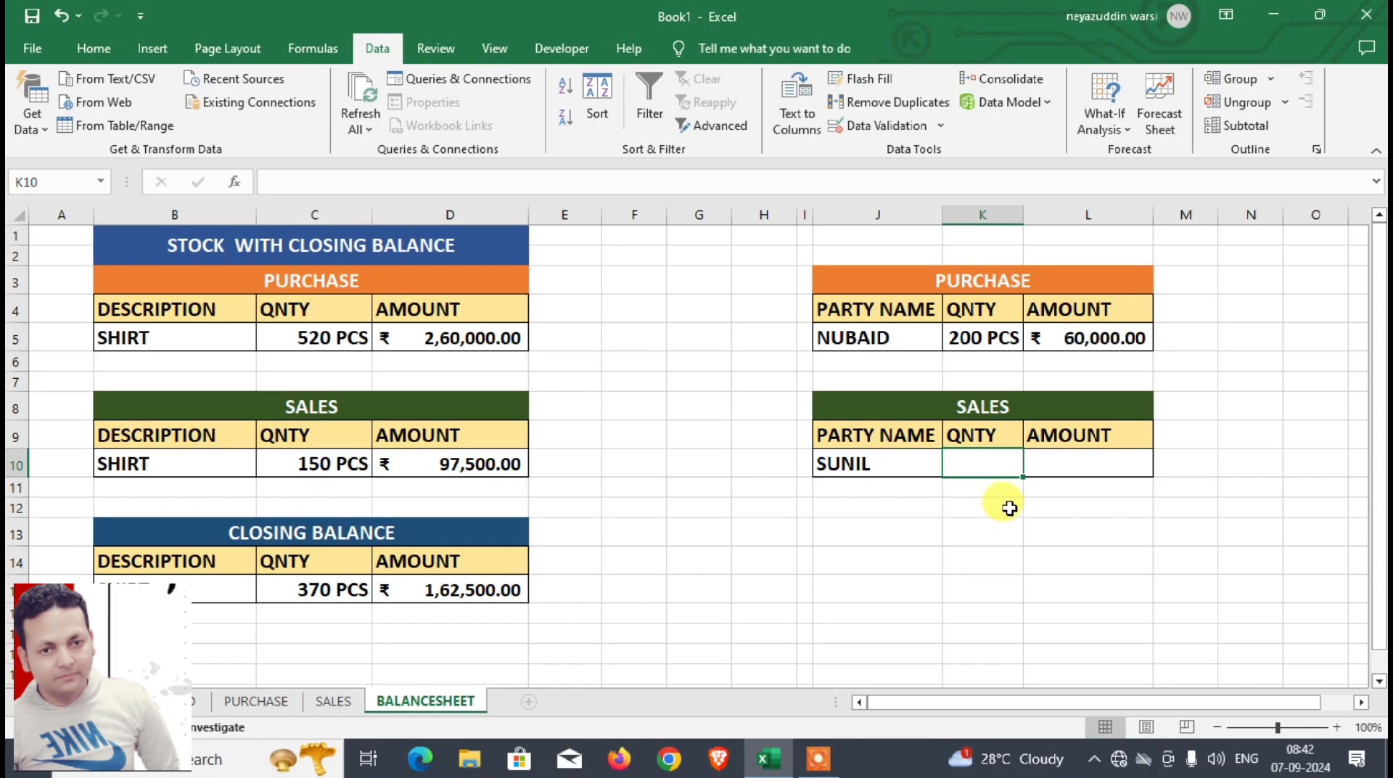
text(=)
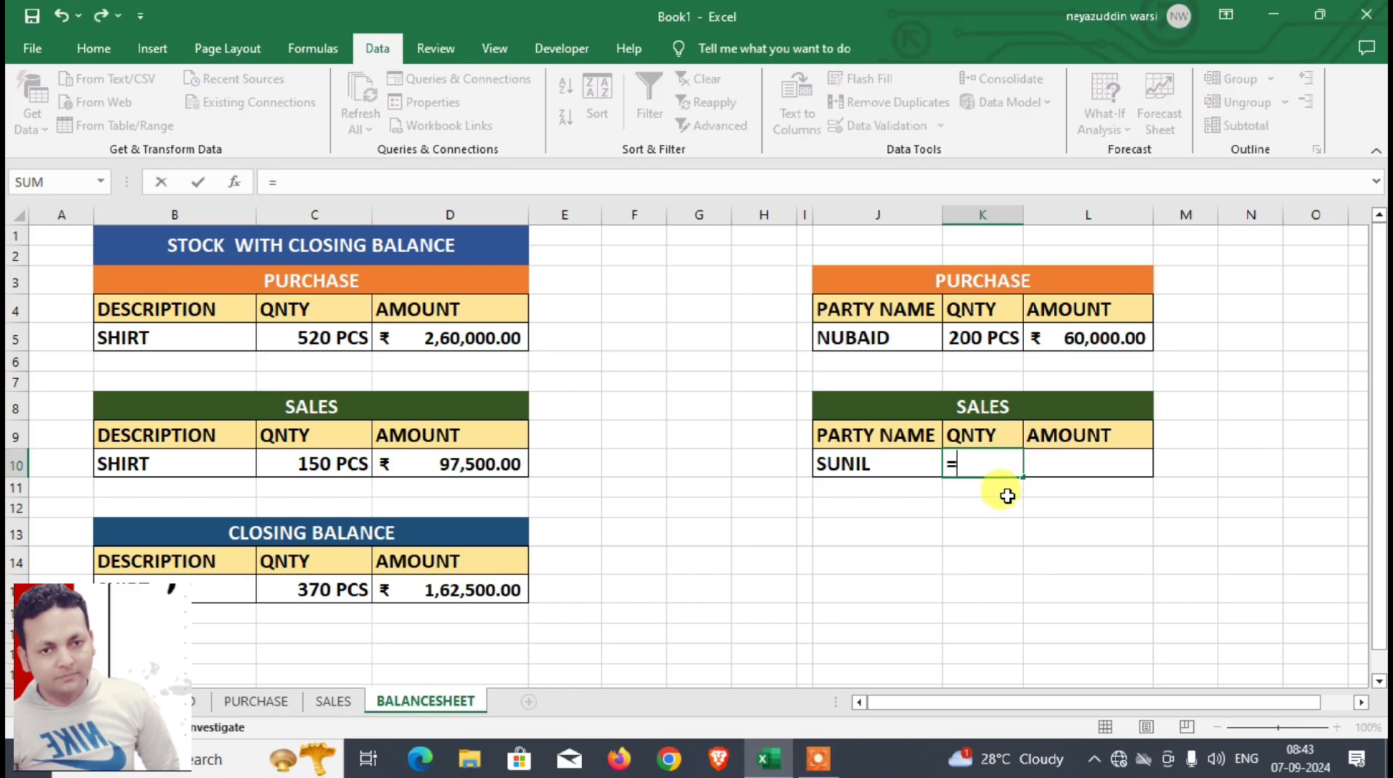
text(DSUM()
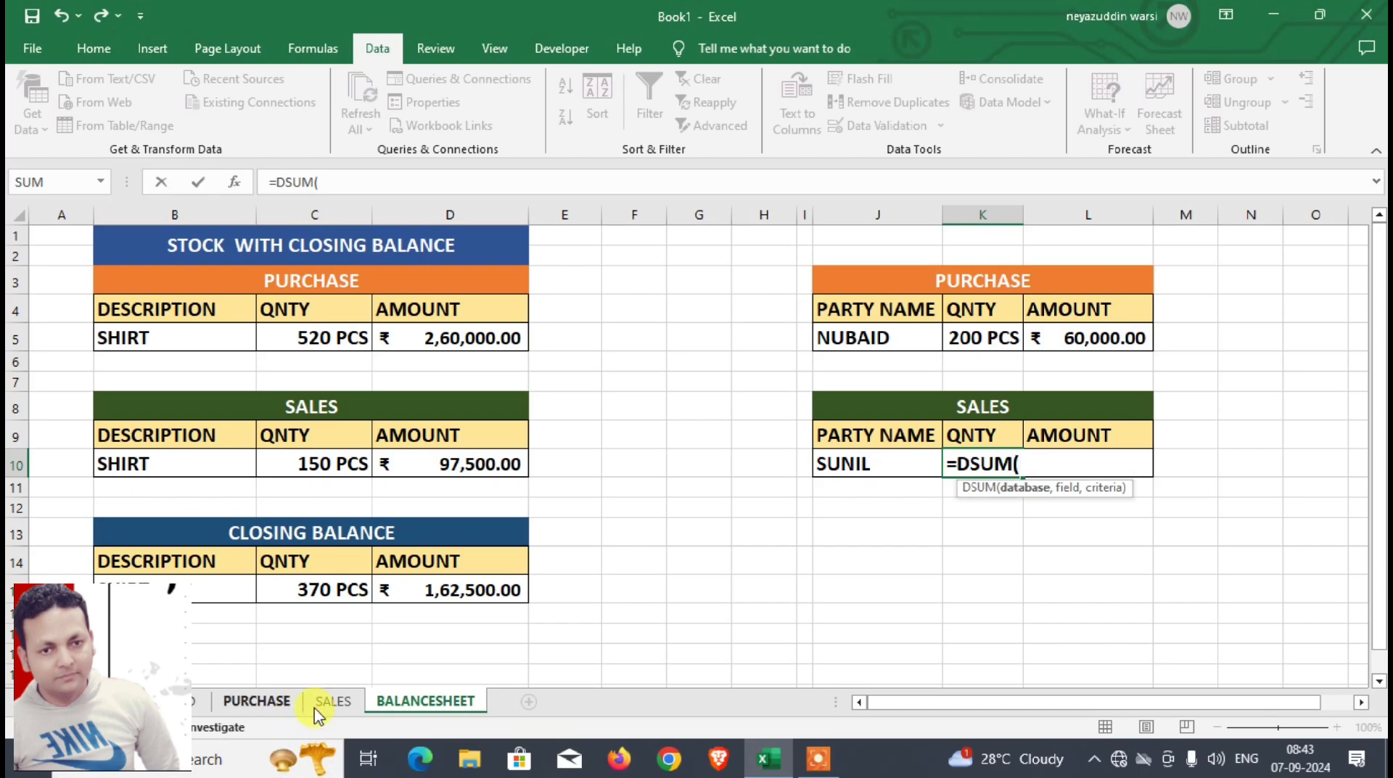
click(334, 702)
drag(457, 301, 976, 410)
text(,)
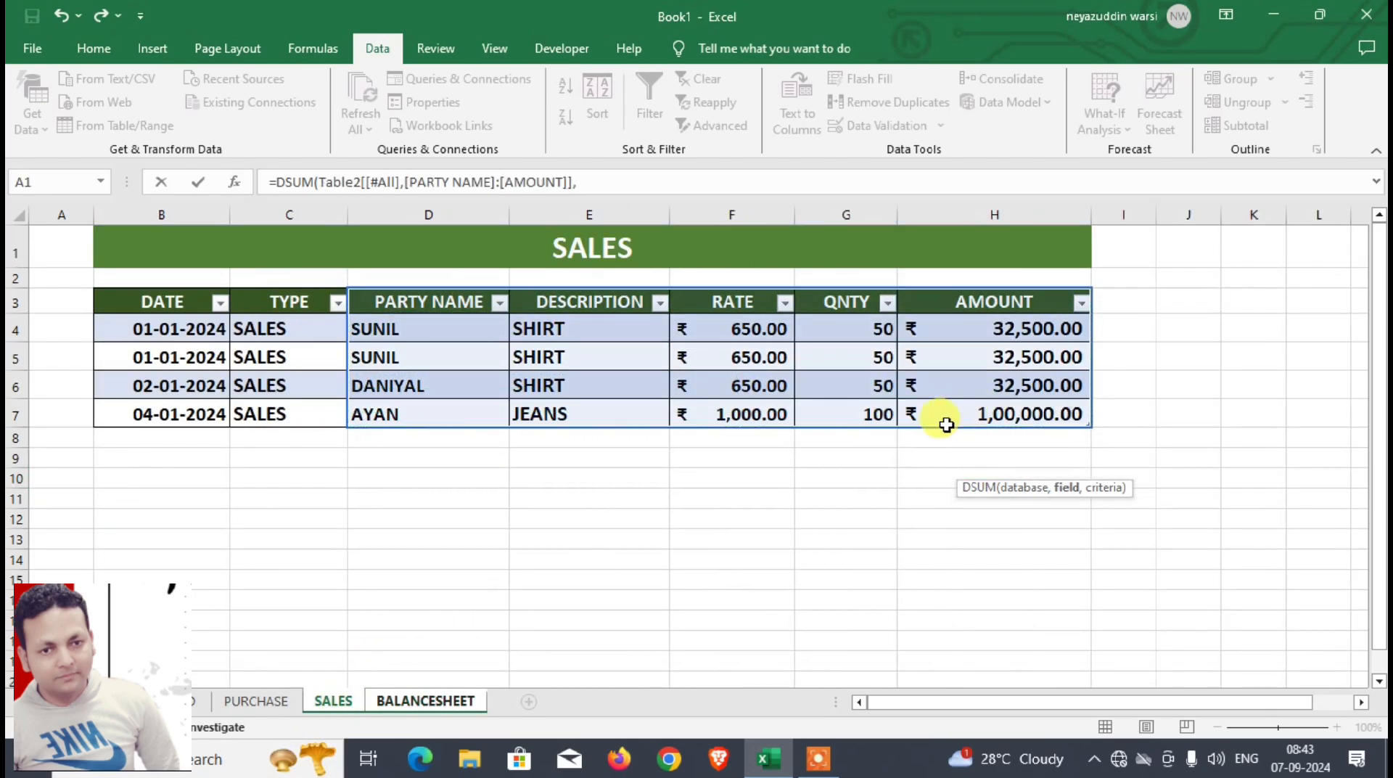
click(856, 302)
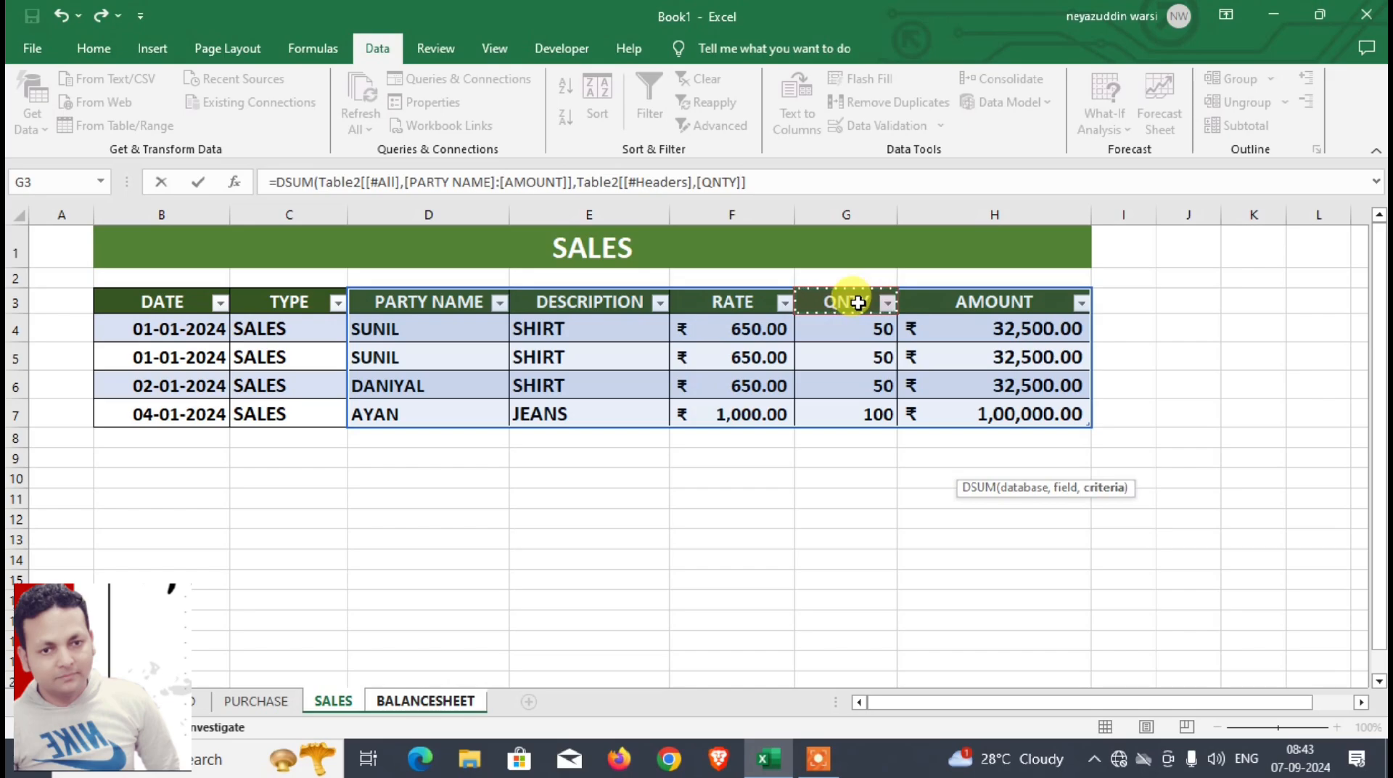
text(,)
click(457, 701)
click(847, 456)
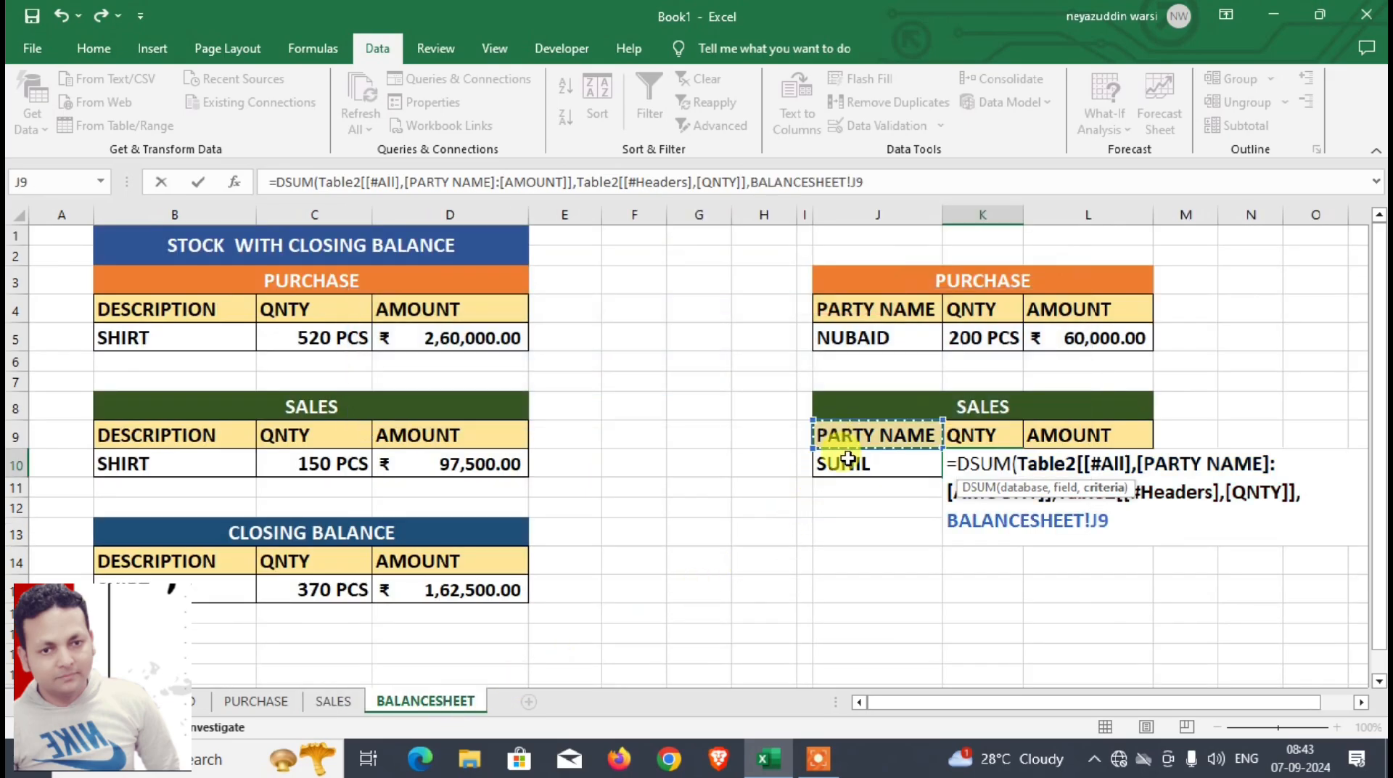
drag(848, 457, 850, 460)
text())
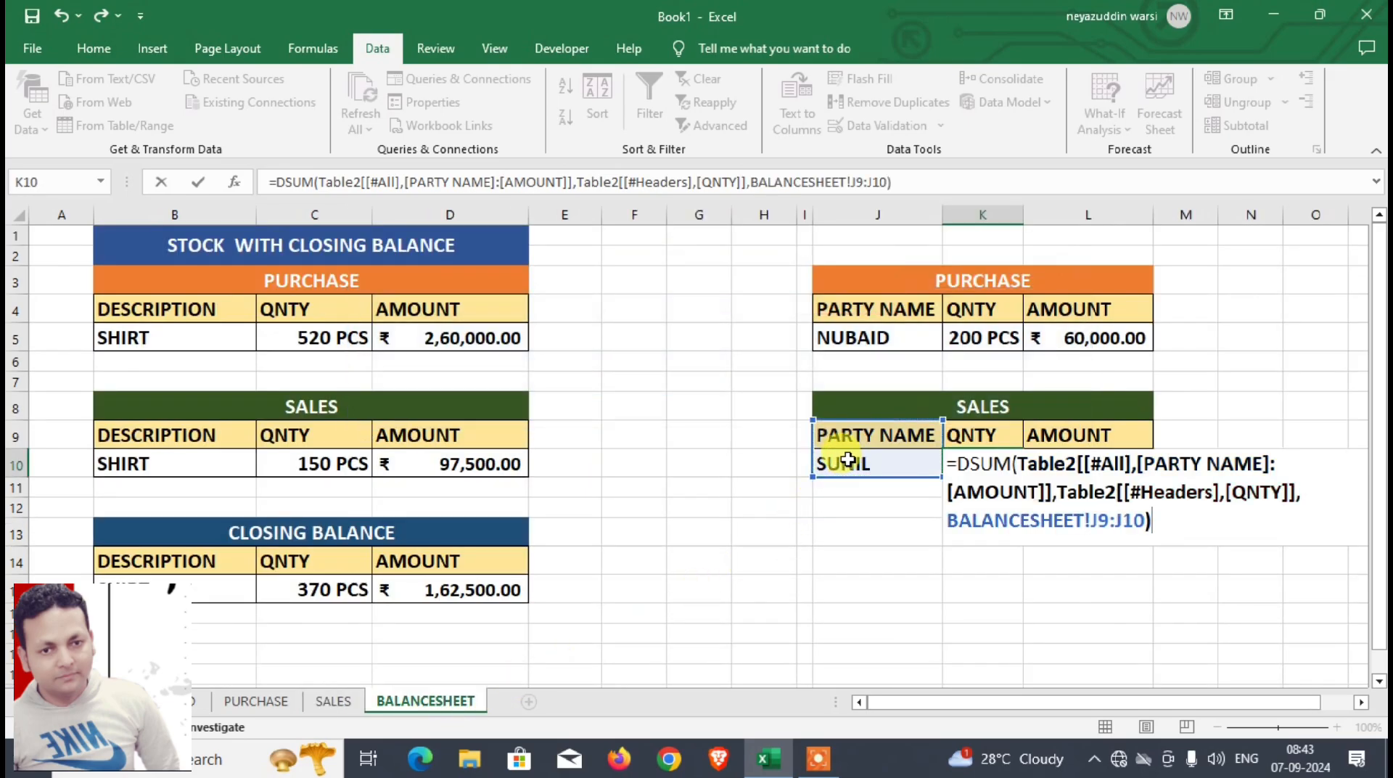
key(Return)
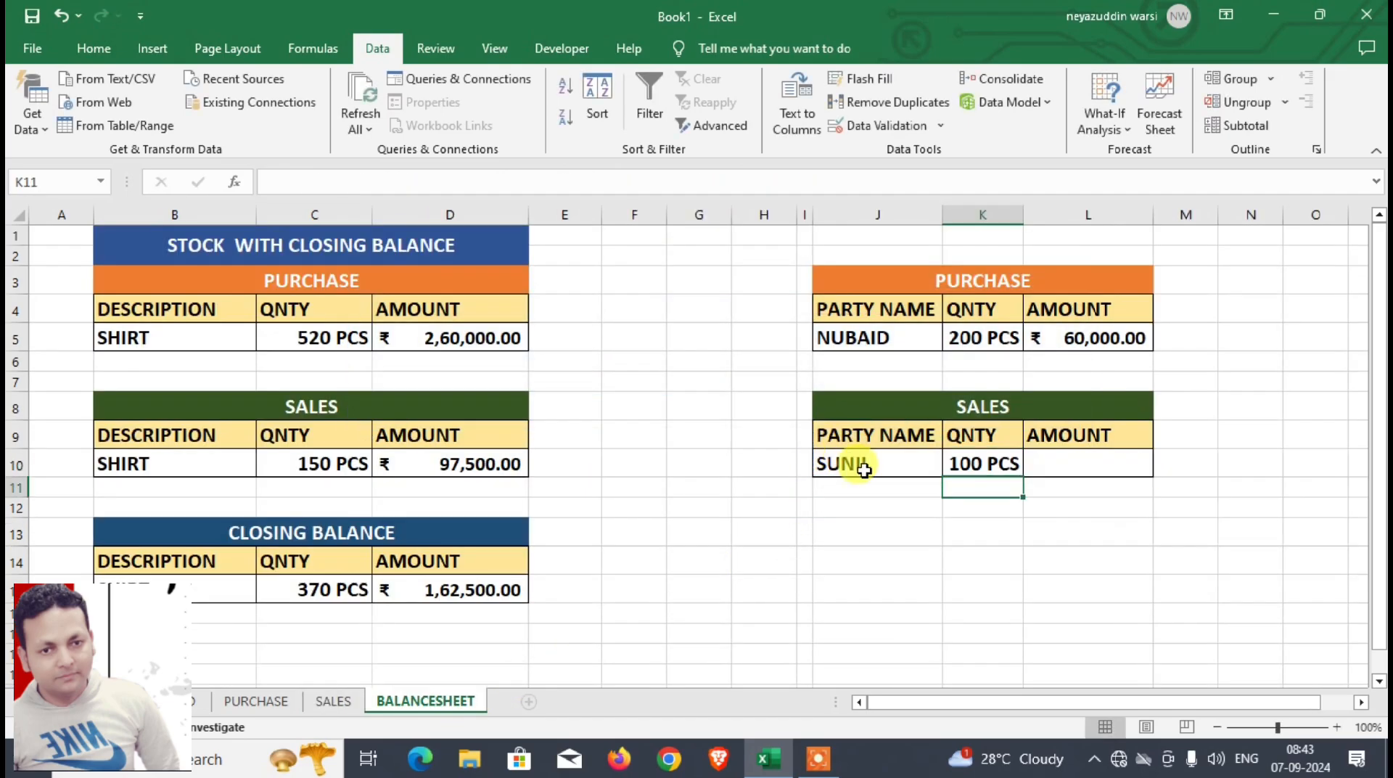
Step: Enter a DSUM formula in L10 using the SALES table's PARTY NAME to AMOUNT columns, the AMOUNT header as field and J9:J10 as criteria
click(1061, 467)
text(=DS)
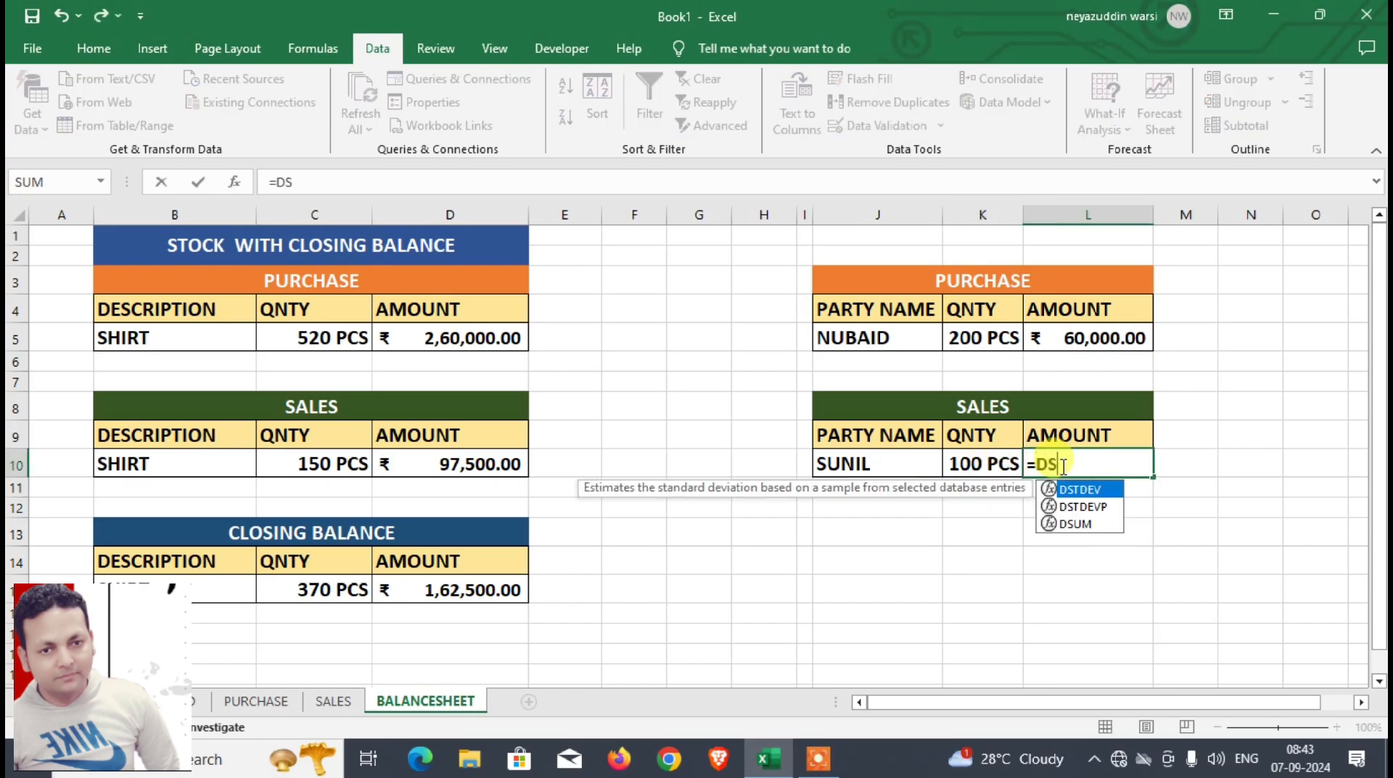
text(UM()
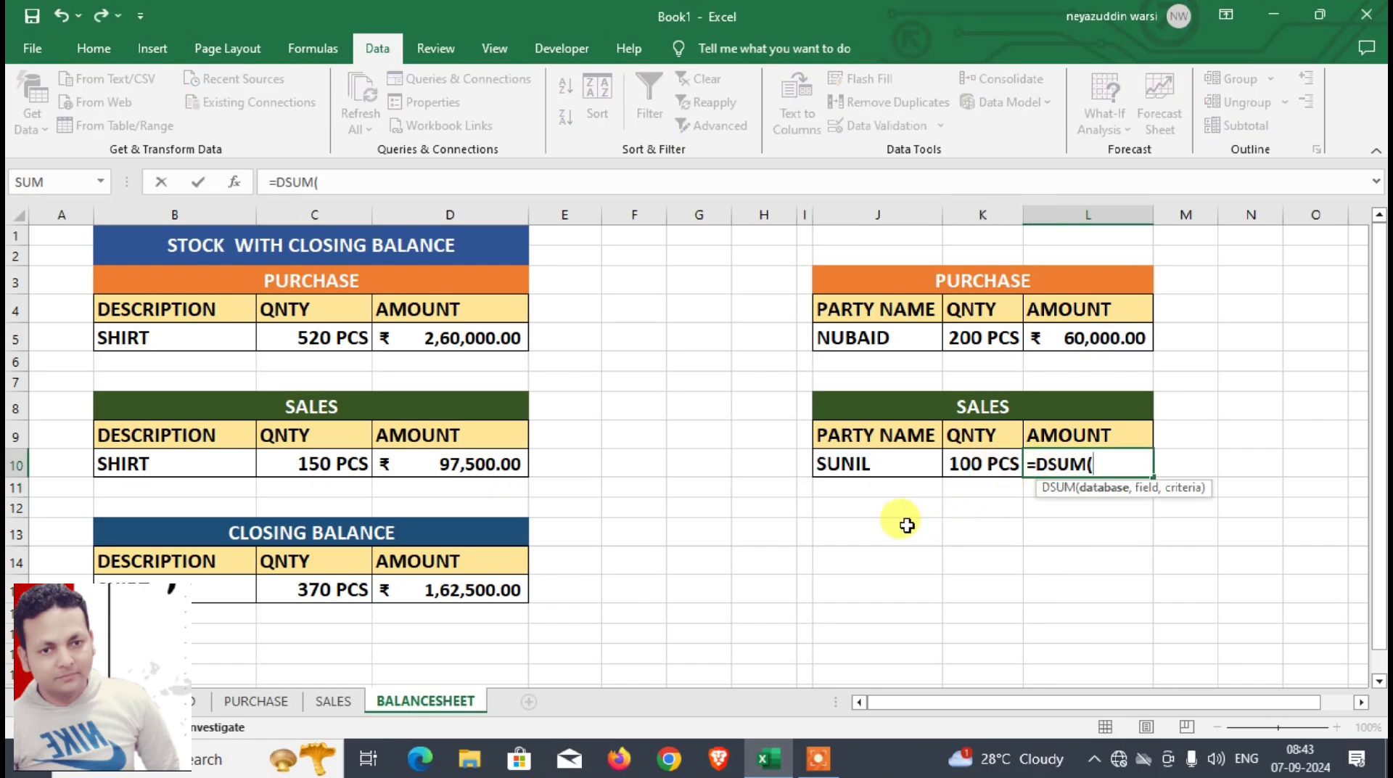
click(335, 702)
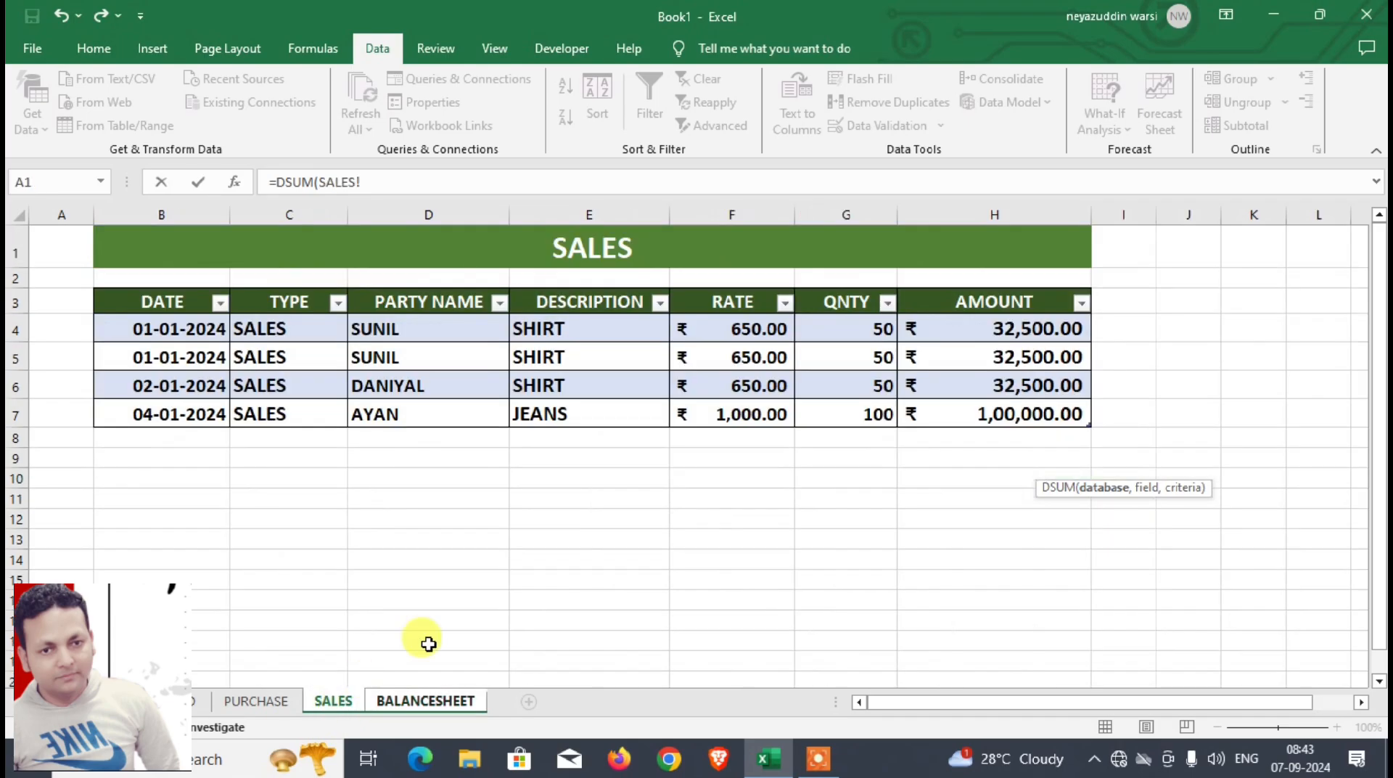
drag(458, 294, 988, 415)
text(,)
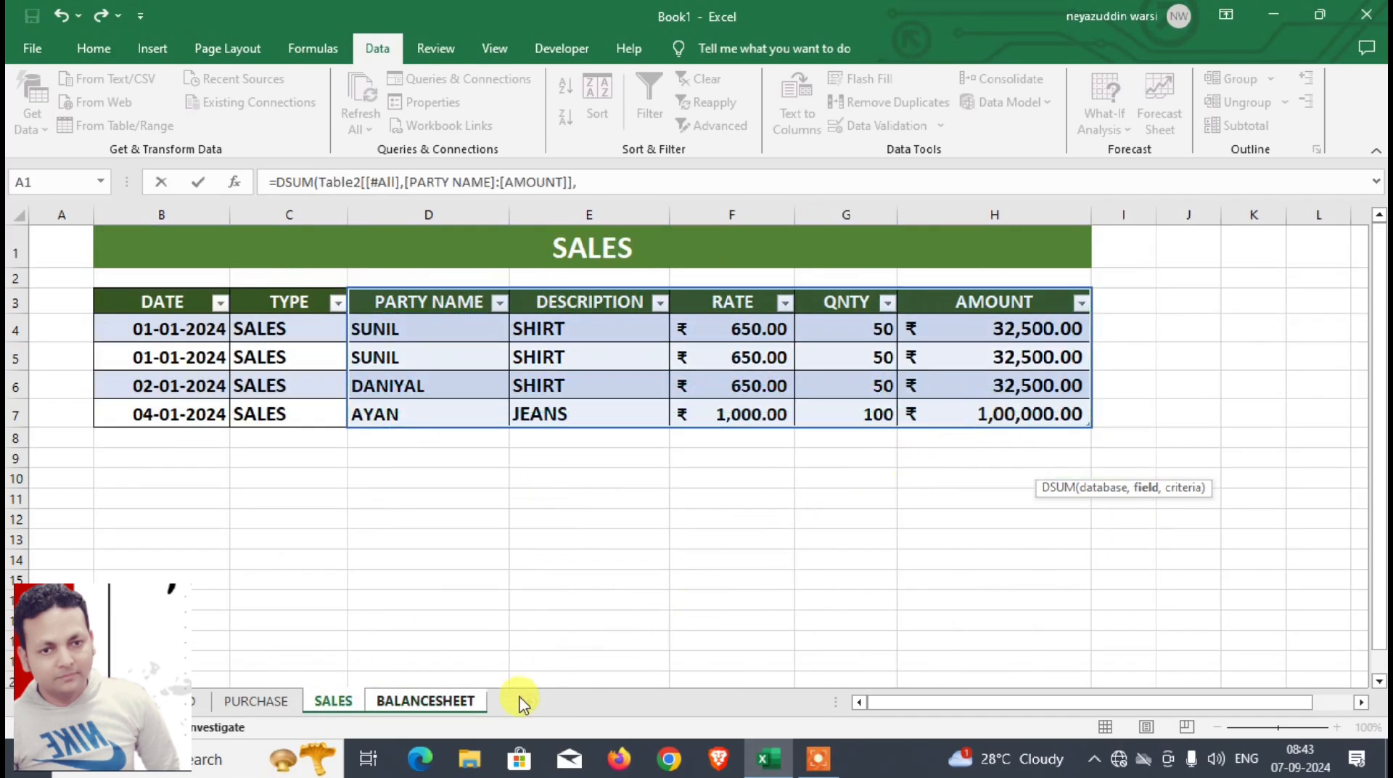
click(964, 303)
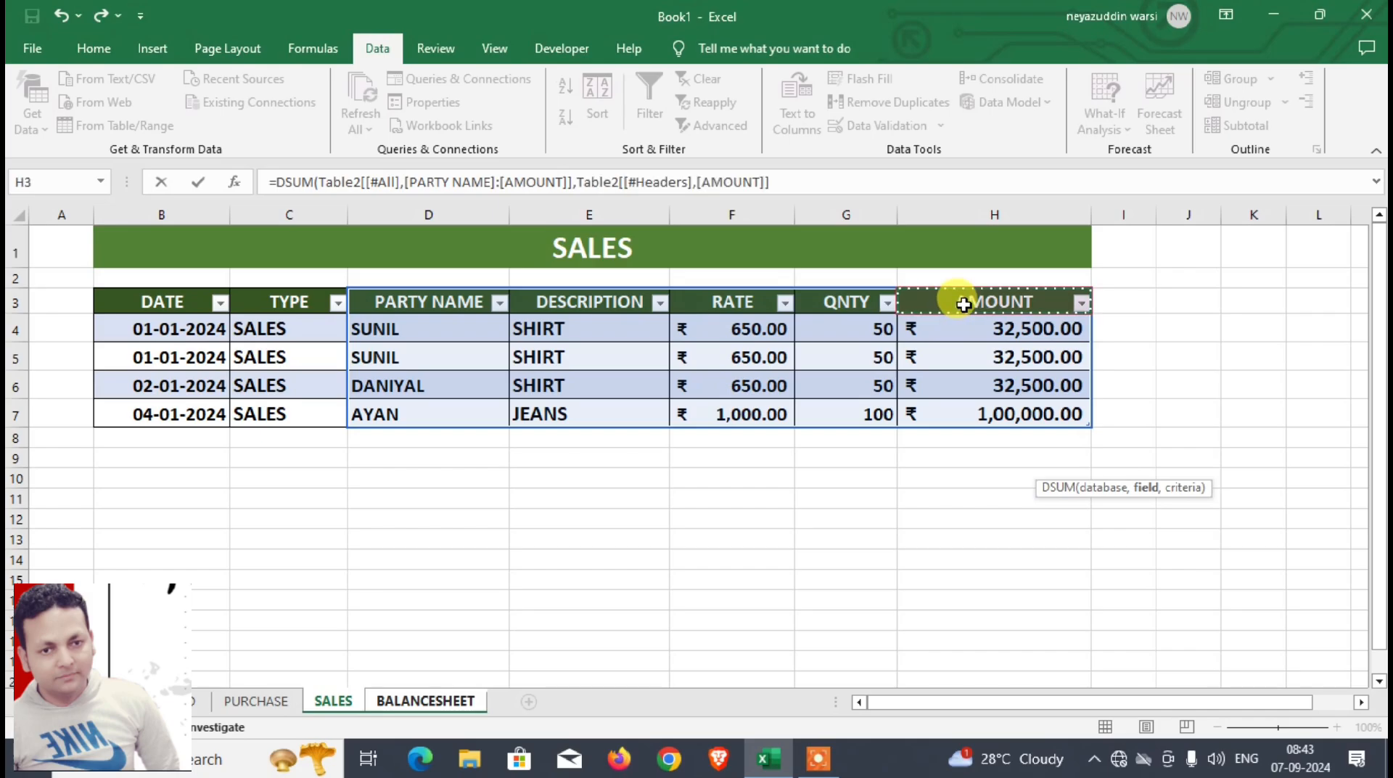
text(,)
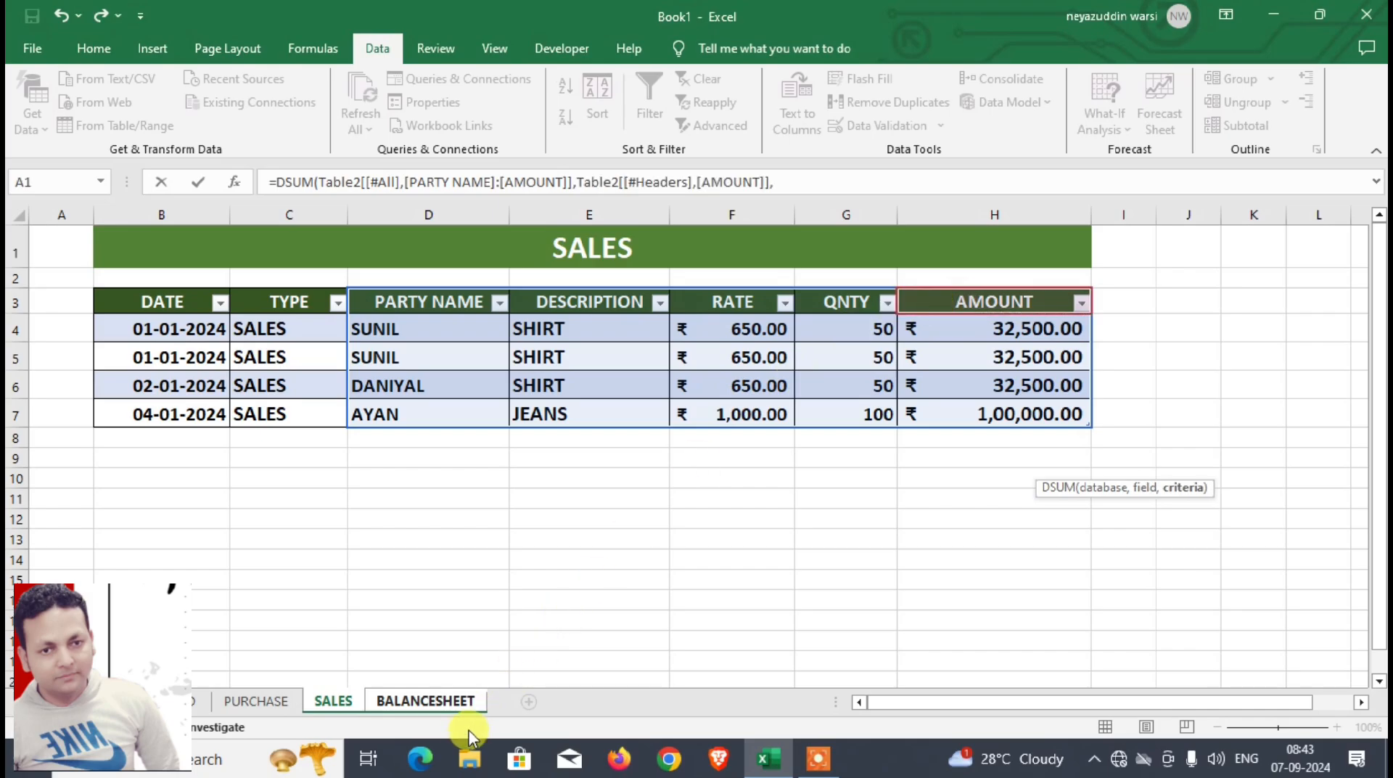
click(446, 699)
drag(827, 440, 858, 454)
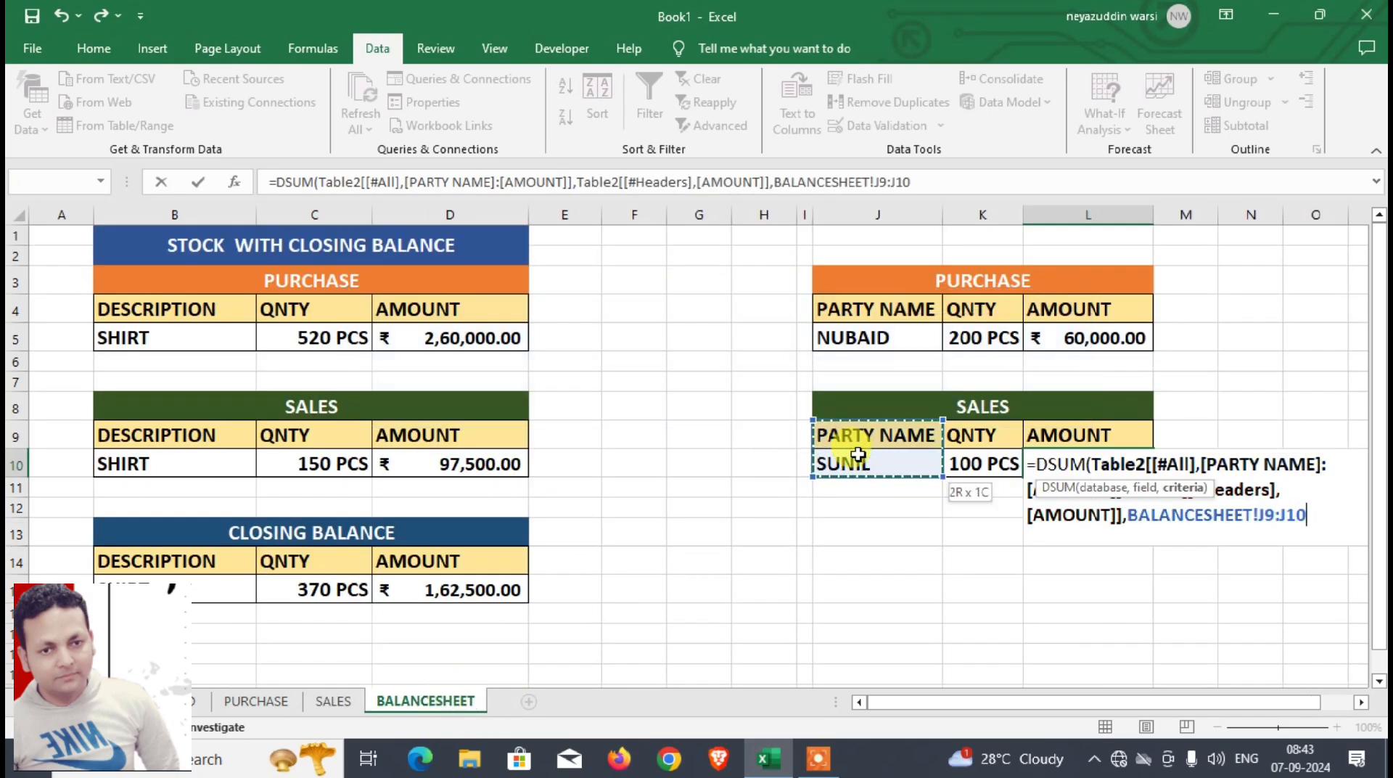
text())
key(Return)
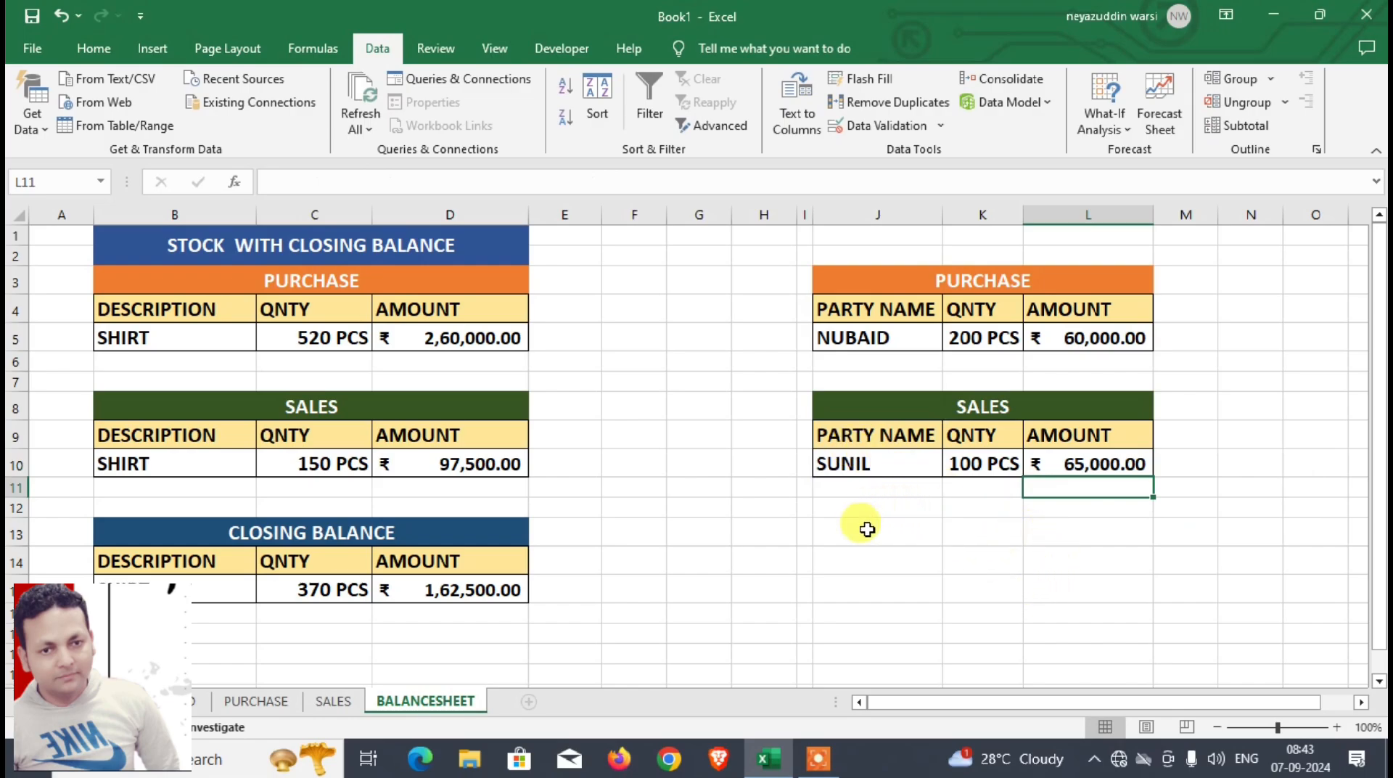
Step: Widen column K of the BALANCESHEET sheet so the party-wise QNTY values have more room
click(880, 350)
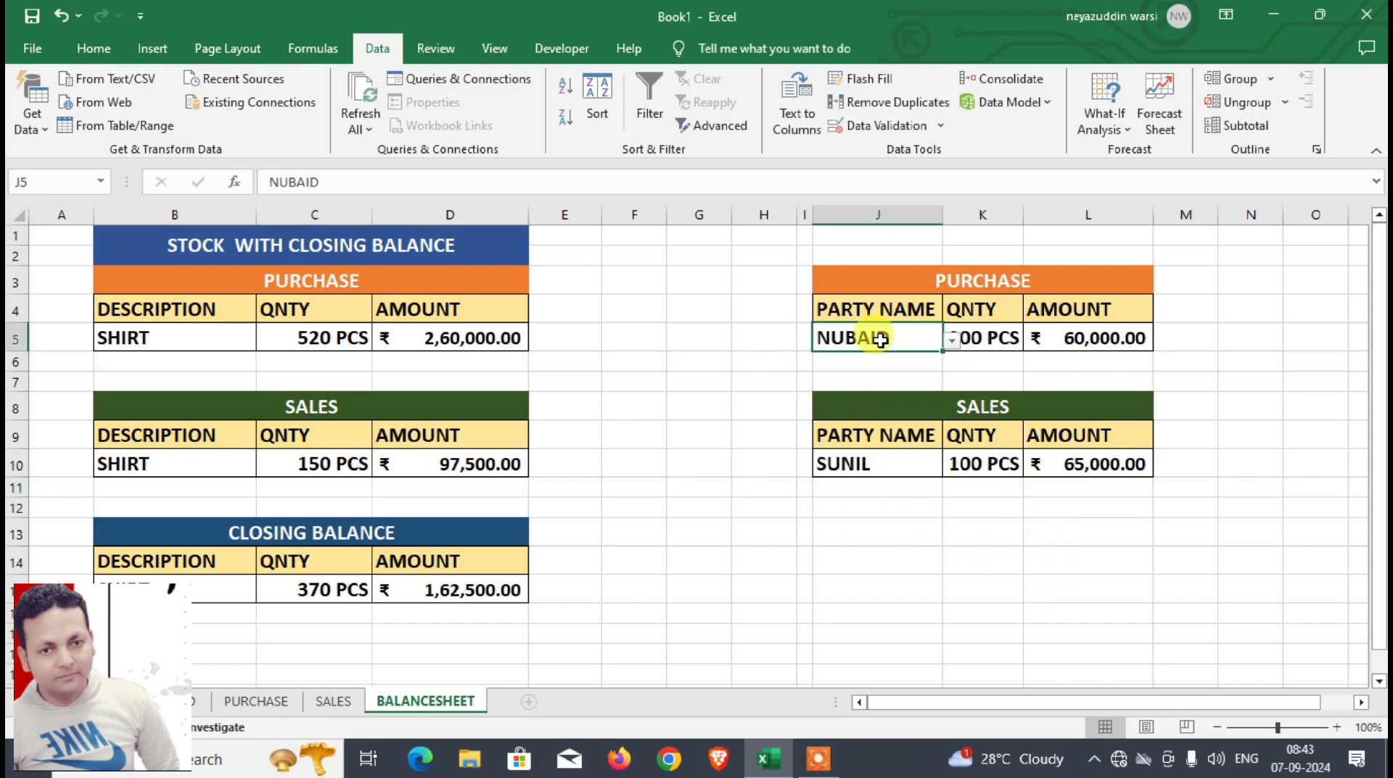
drag(1023, 217, 1066, 216)
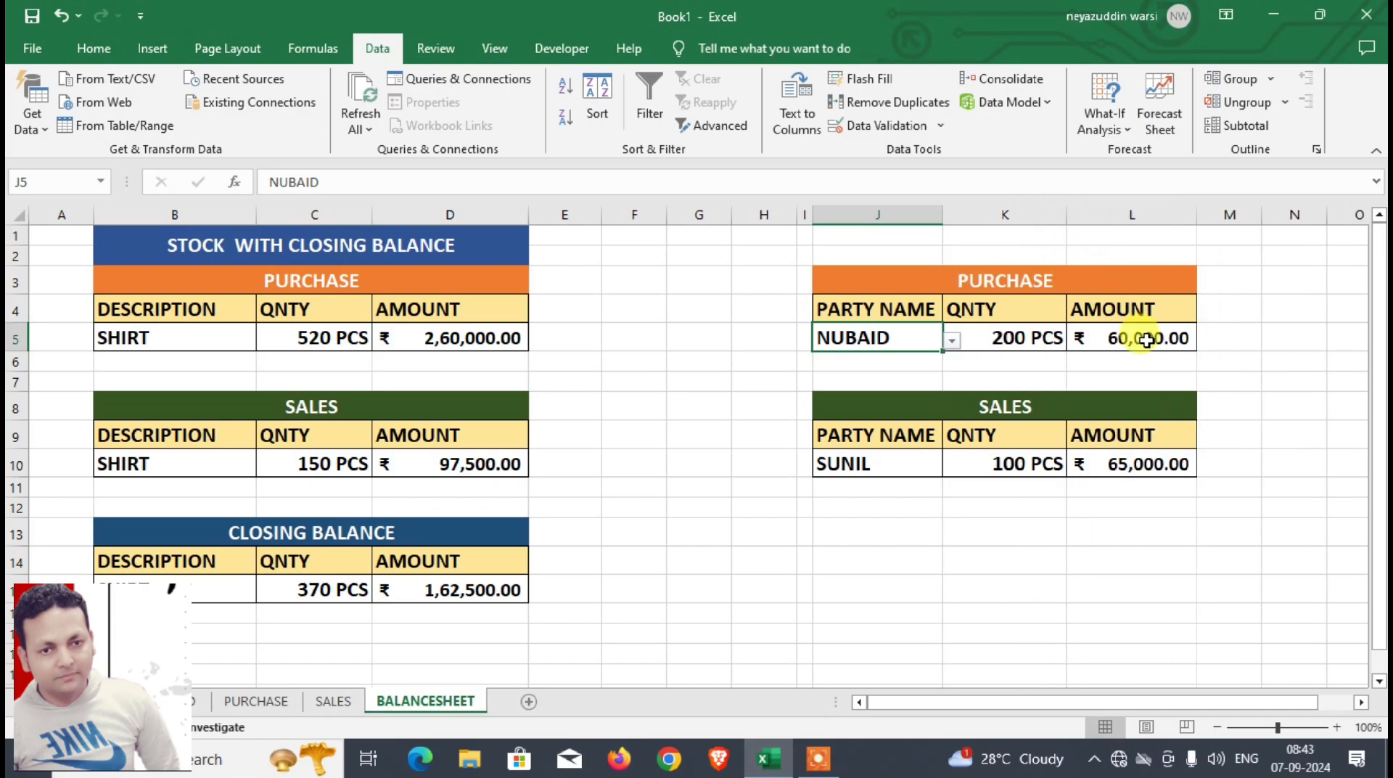
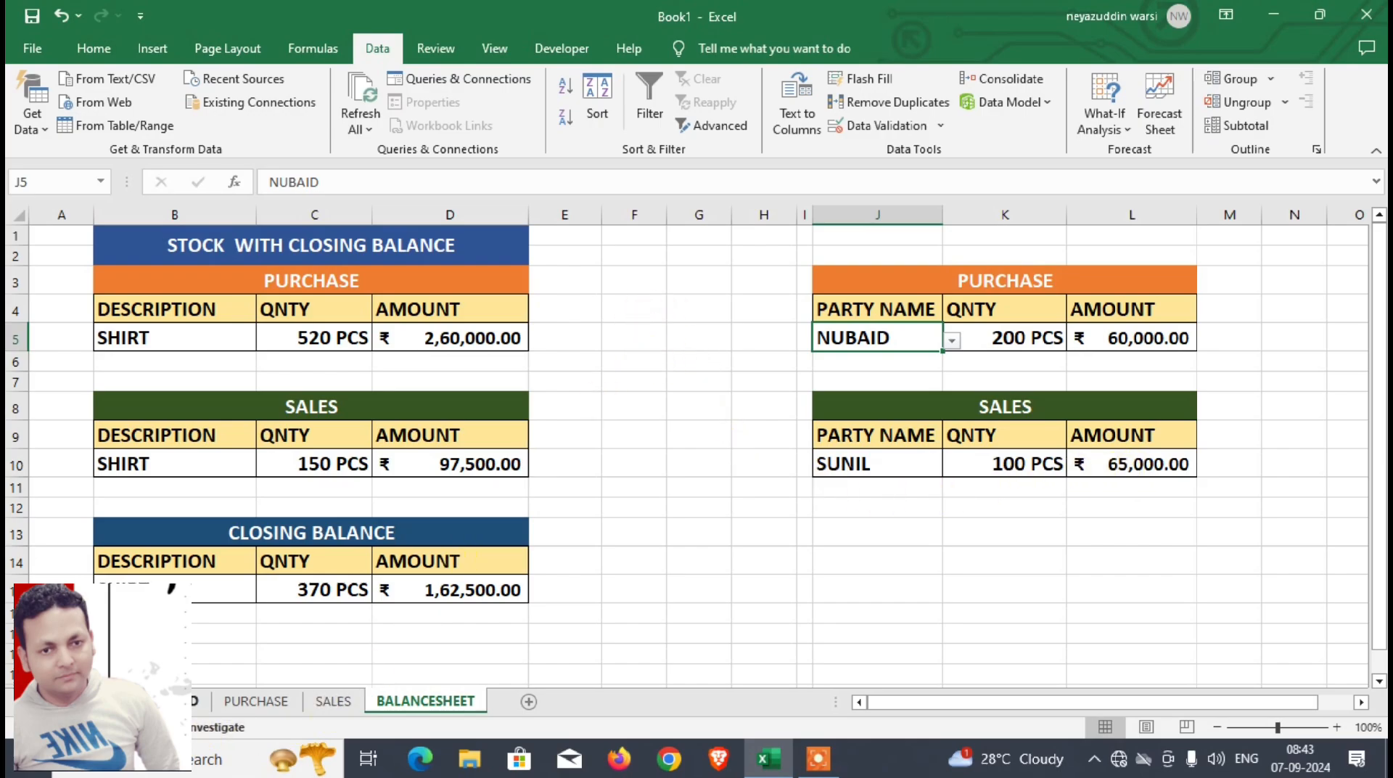
click(195, 701)
click(254, 701)
click(333, 701)
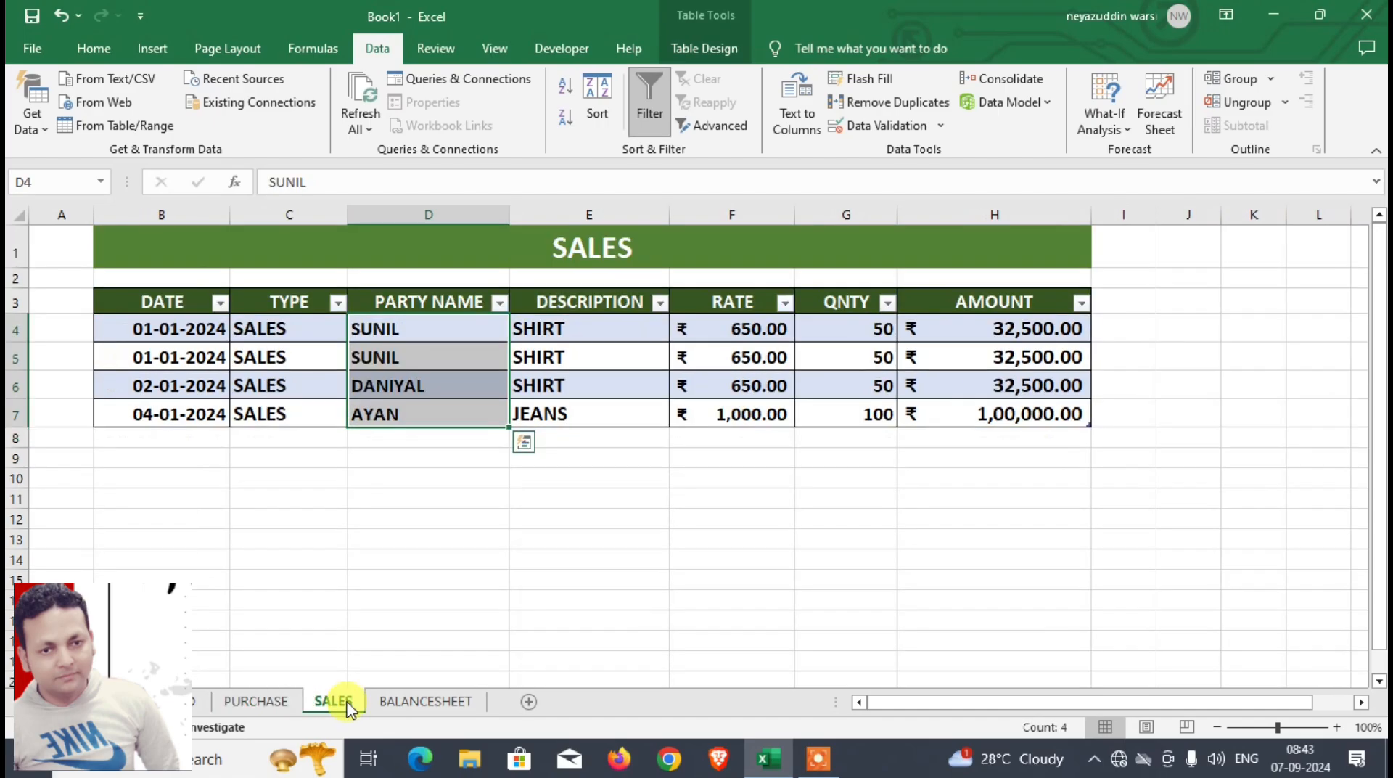
click(425, 700)
Step: On the DASHBOARD sheet, draw a rounded rectangle about 1.24 cm high and 4.42 cm wide beside the grey PURCHASE button and fill it orange
click(194, 701)
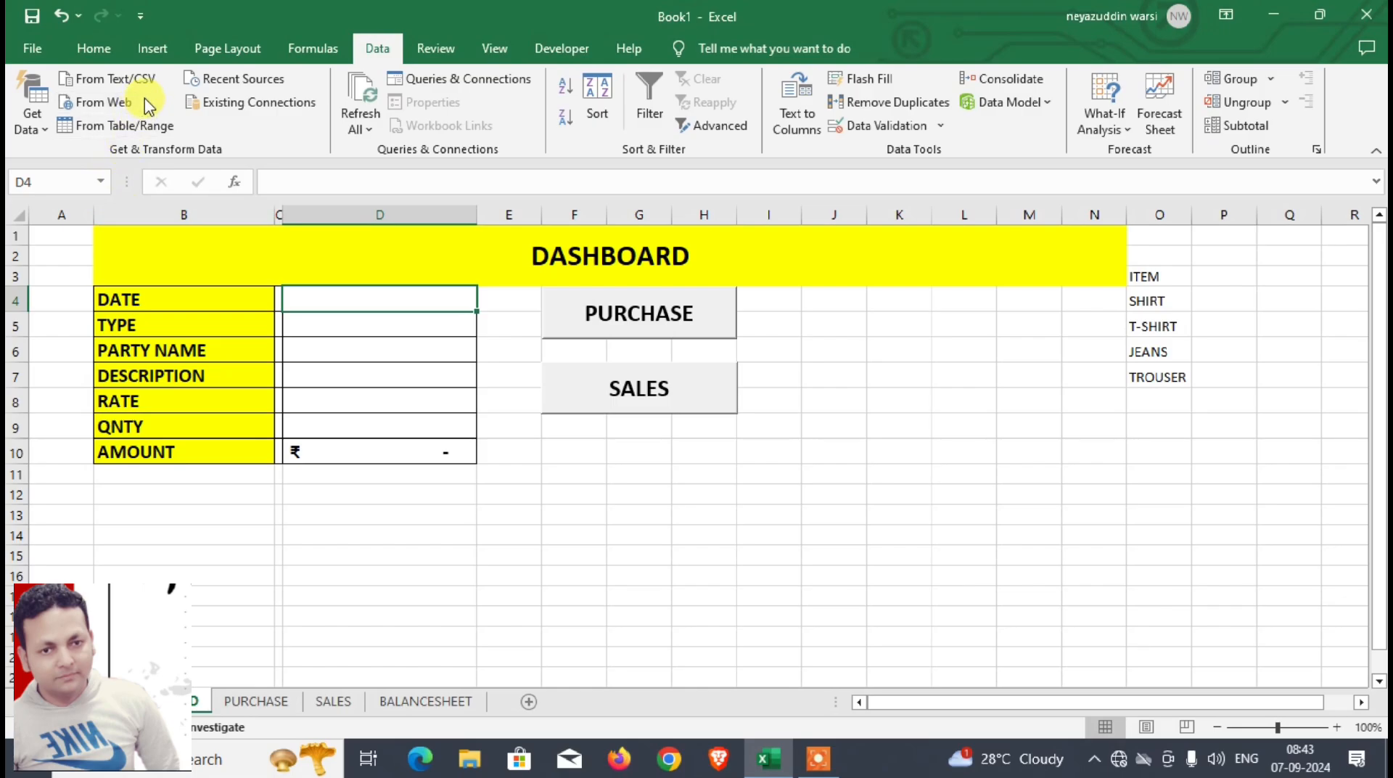
click(145, 56)
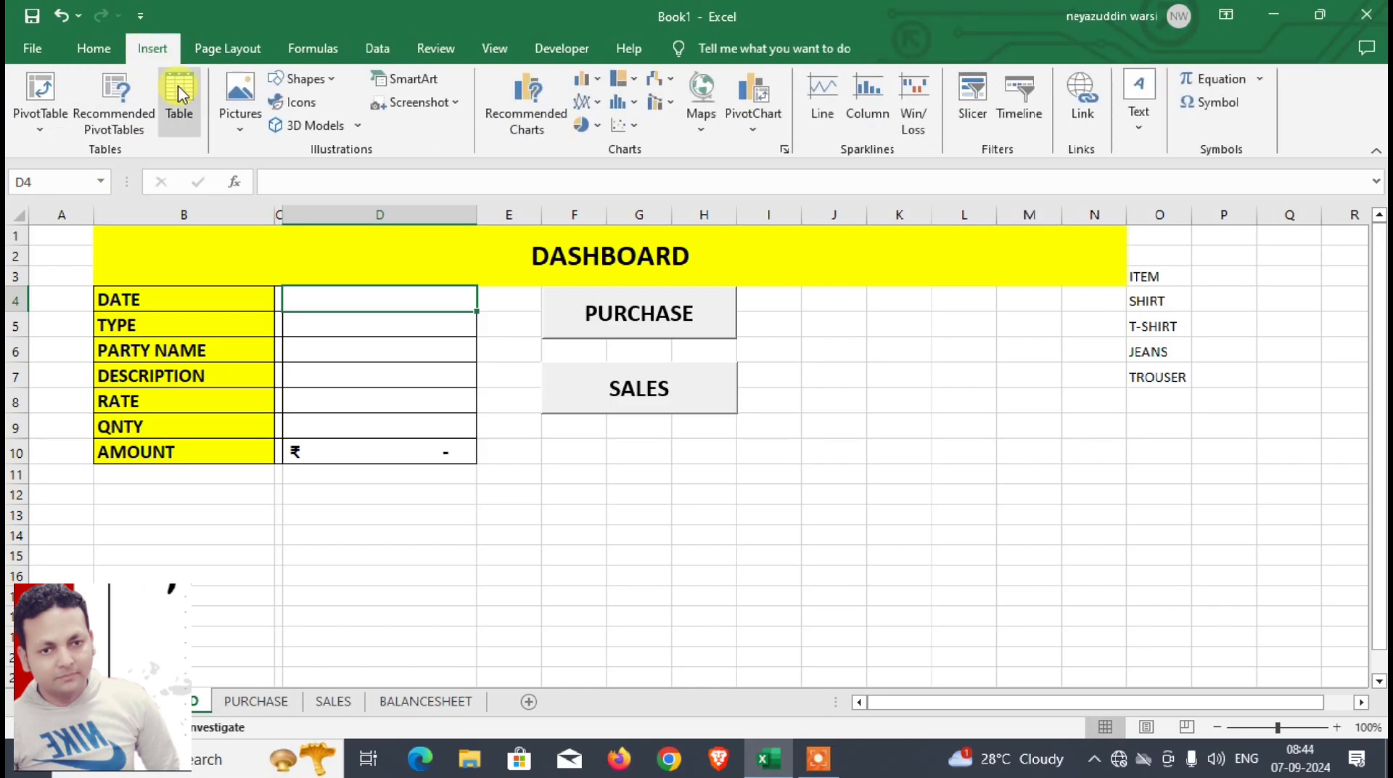
click(305, 79)
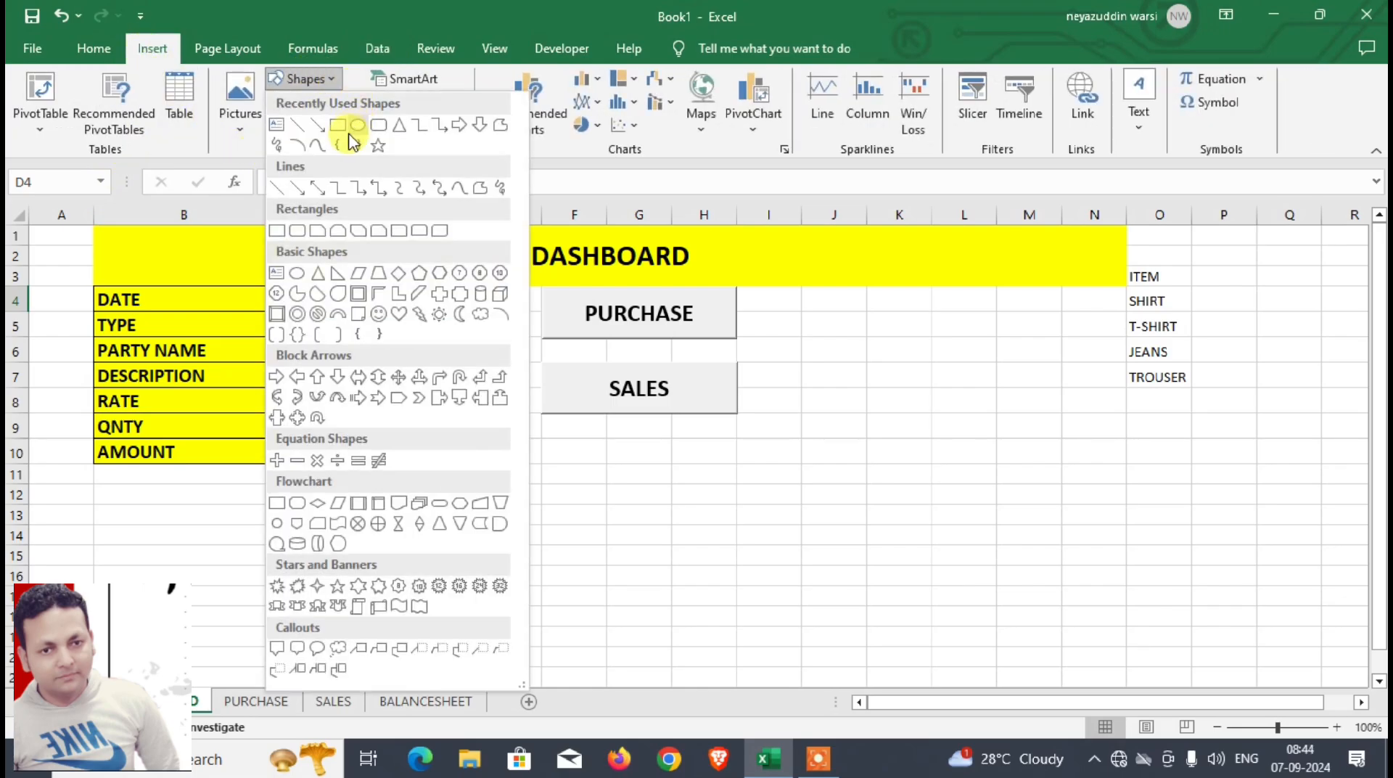
click(378, 127)
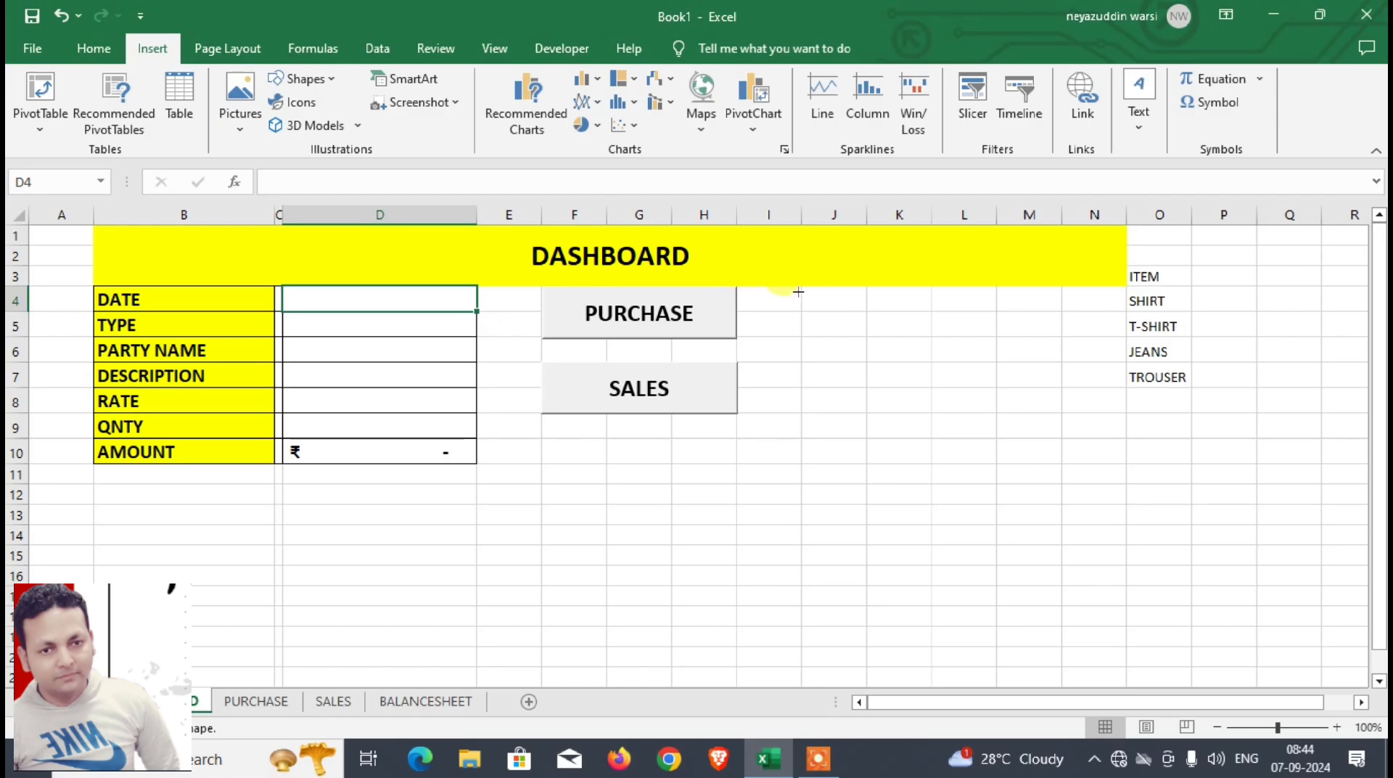
drag(798, 292, 970, 339)
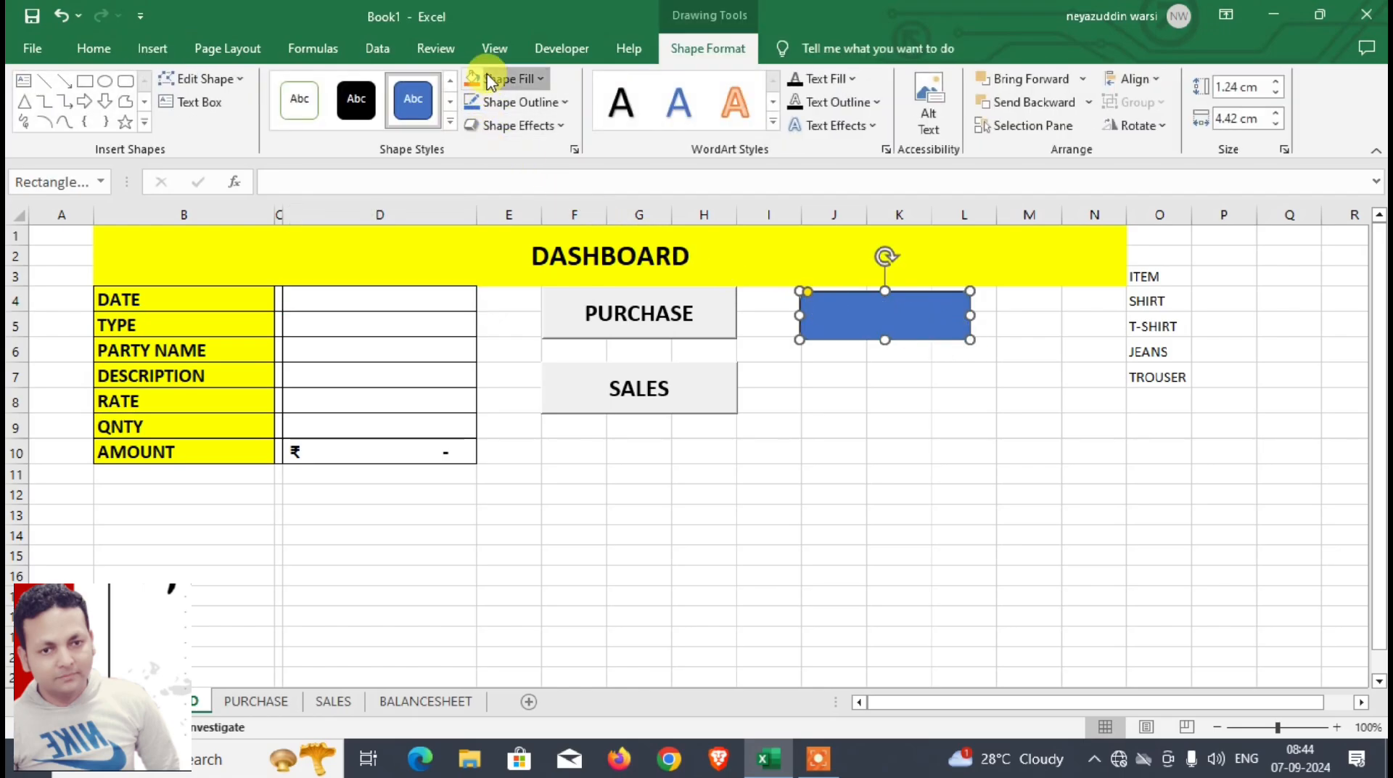
click(489, 79)
click(558, 150)
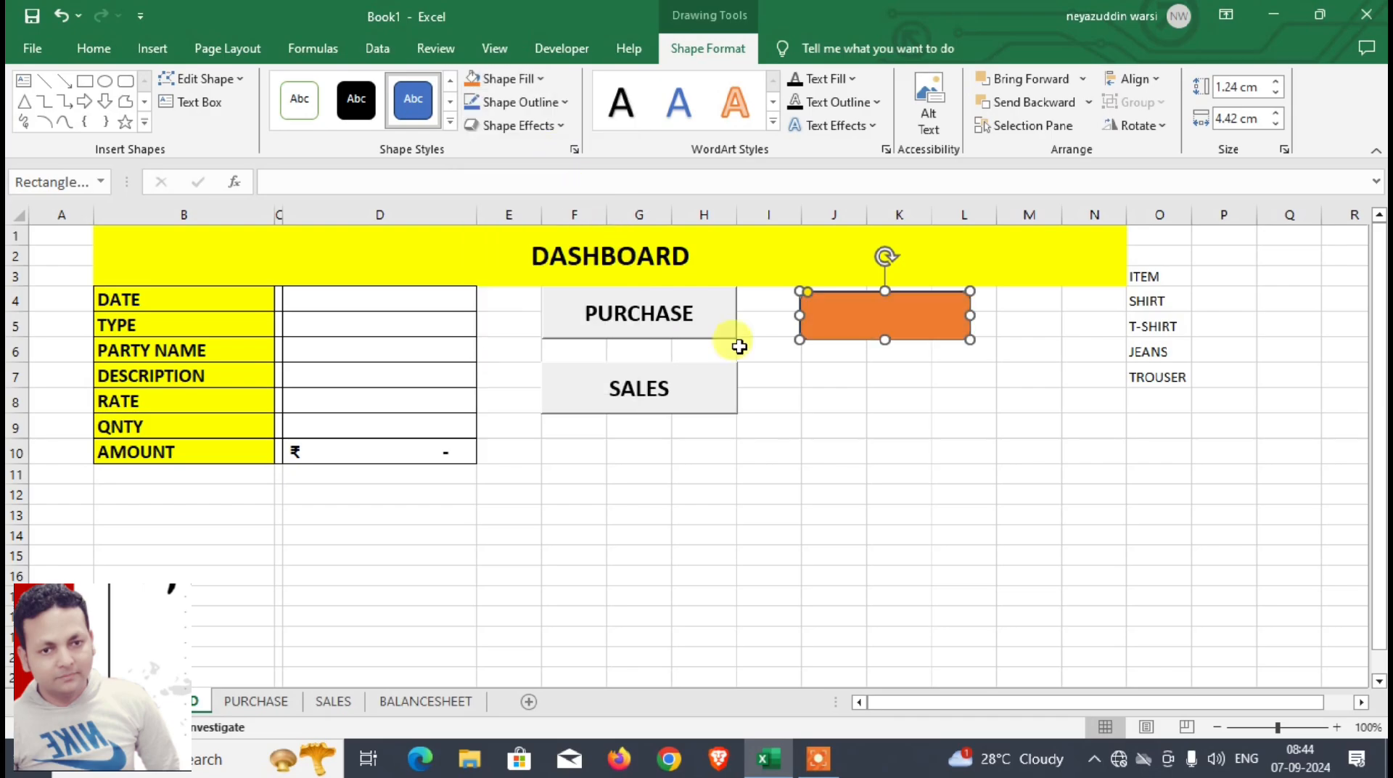
Step: Label the orange shape PURCHASE and format its text bold, centred and 18 pt
text(PURCHASE)
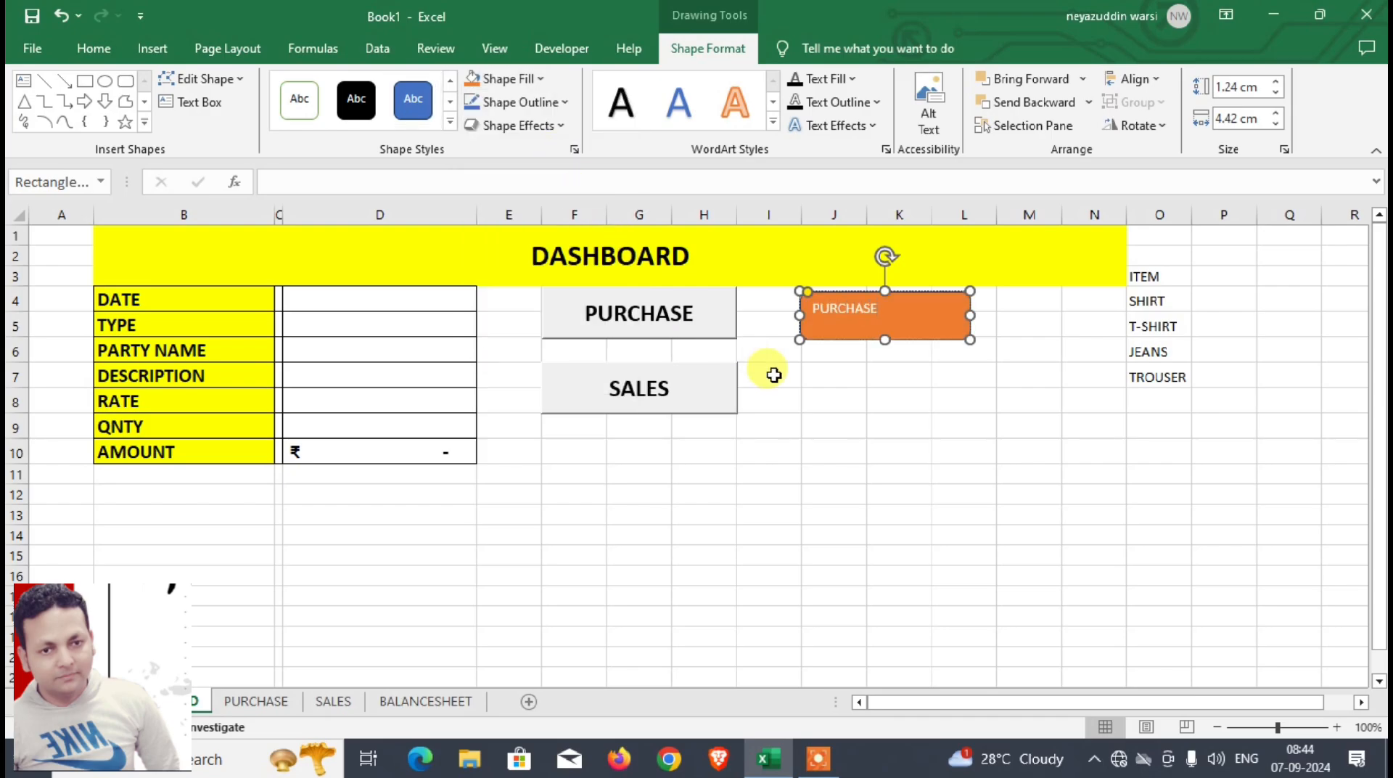
click(895, 402)
click(887, 332)
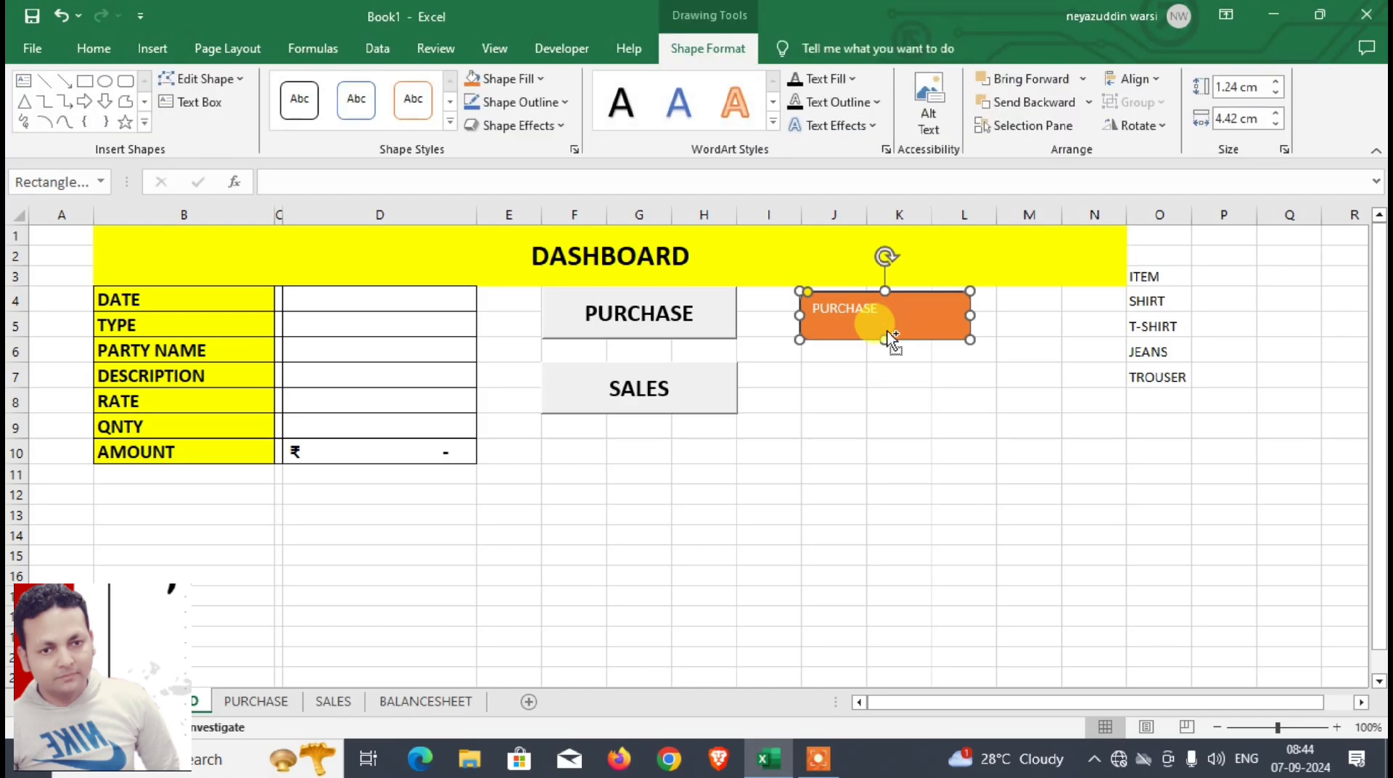
key(ctrl+e)
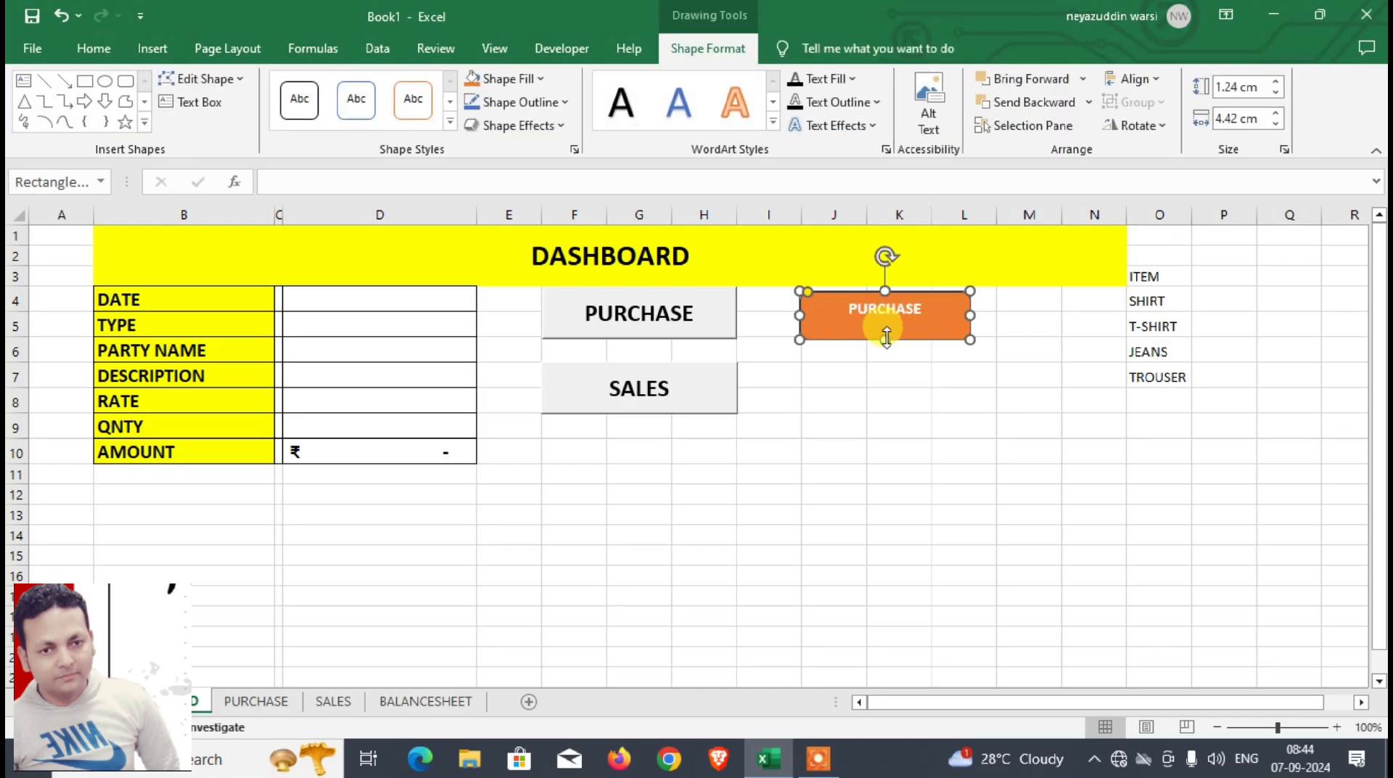
Step: Duplicate the orange PURCHASE shape directly below itself and relabel the copy SALES
click(881, 398)
drag(893, 344, 897, 421)
click(936, 387)
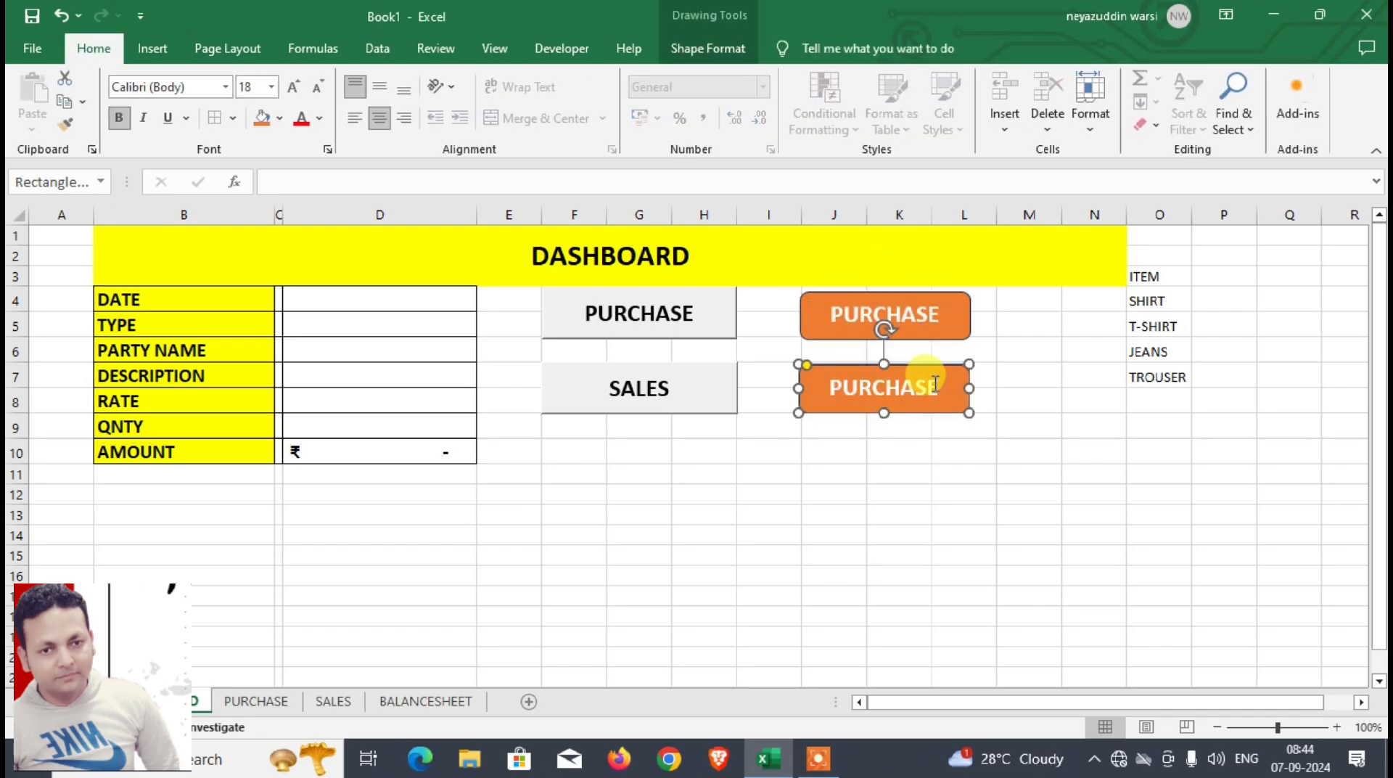
key(BackSpace)
key(BackSpace)
key(BackSpace)
key(BackSpace)
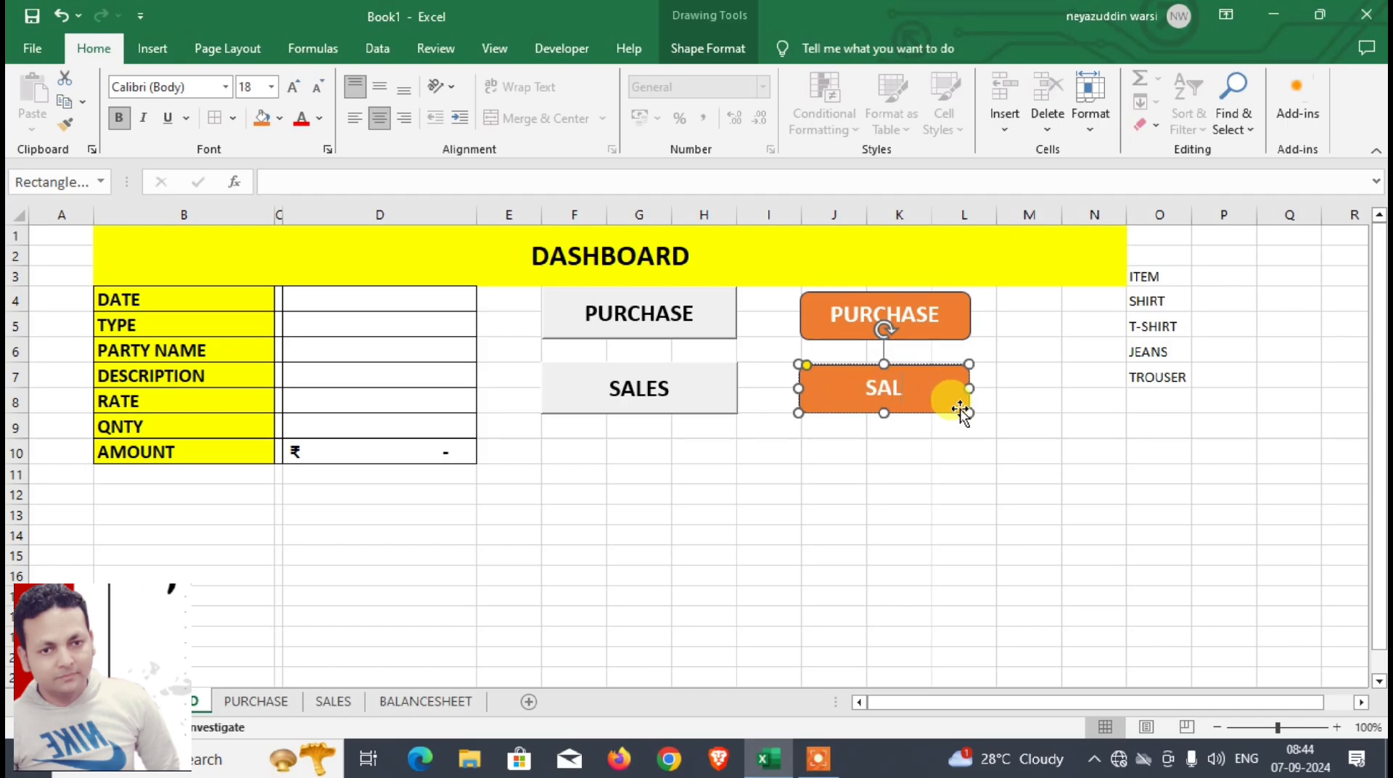
click(918, 419)
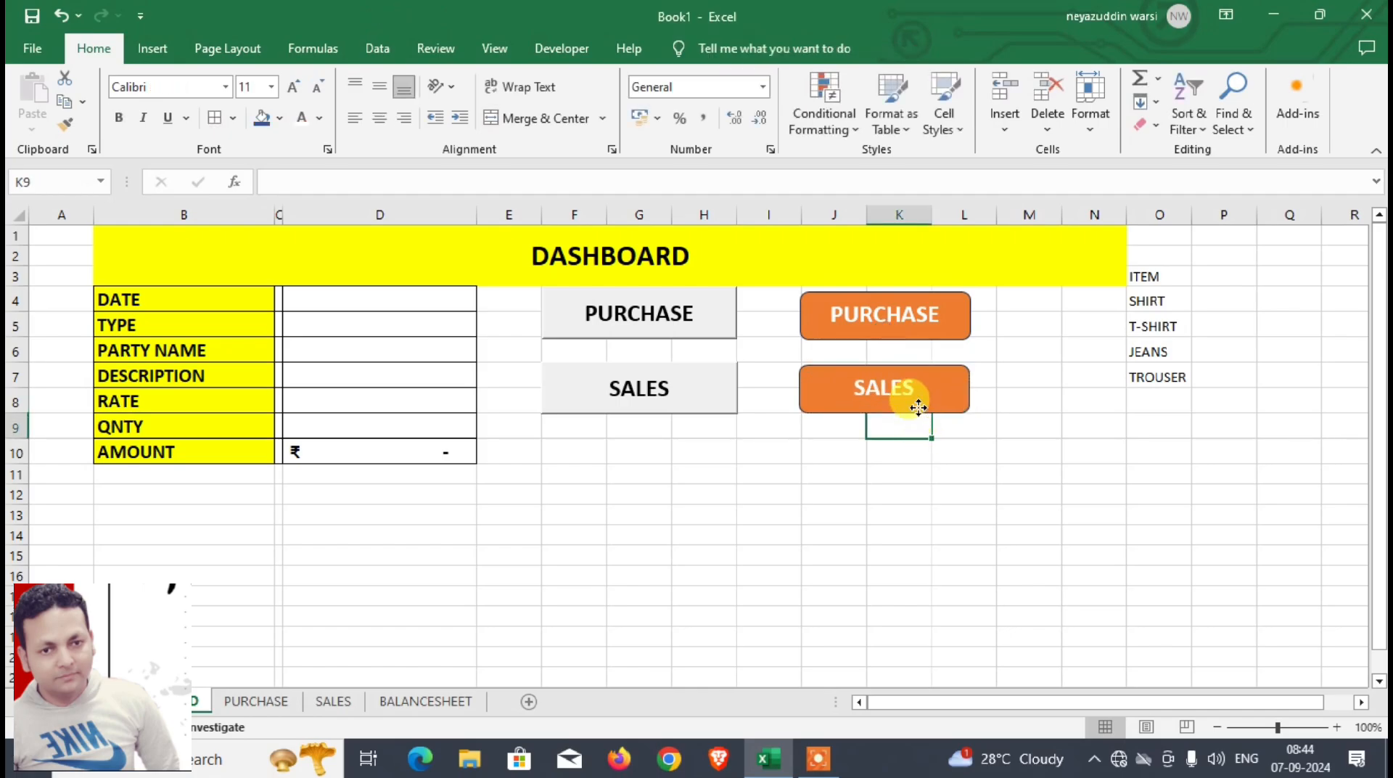
Step: Duplicate the orange SALES shape below itself, relabel the copy BALANCESHEET and widen it to fit the text
click(918, 412)
drag(918, 413, 921, 485)
click(912, 451)
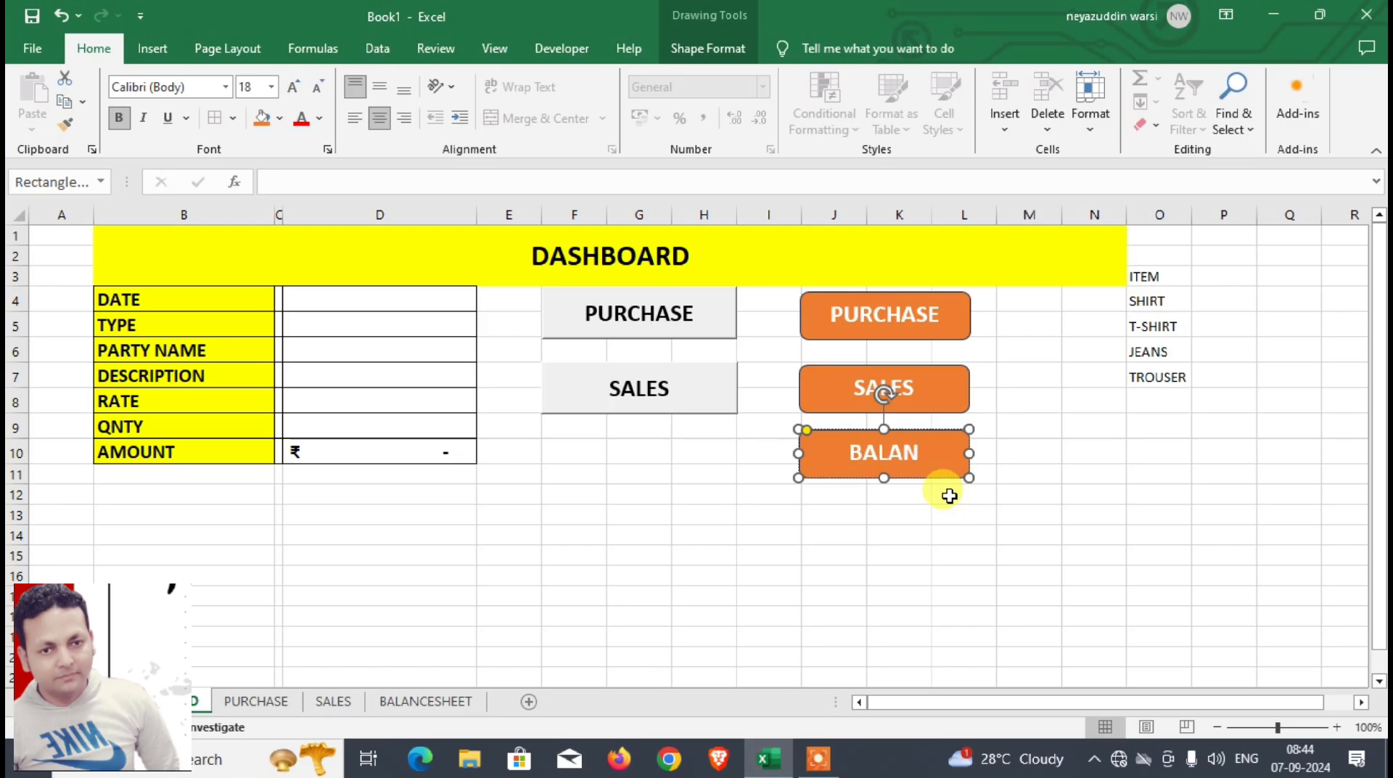
text(BALANCESHEE)
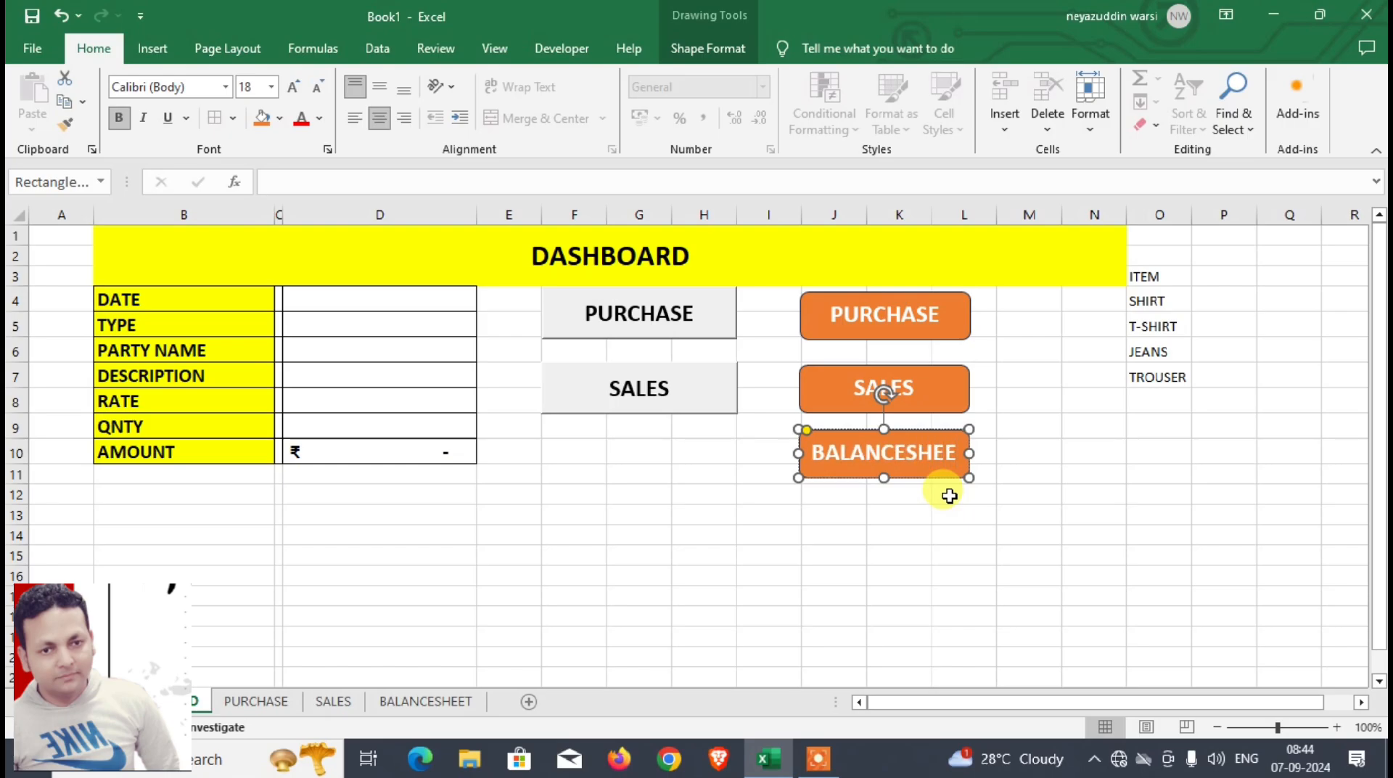
drag(970, 452, 1011, 453)
Step: Fill the new SALES shape with dark green and the BALANCESHEET shape with dark blue
click(886, 411)
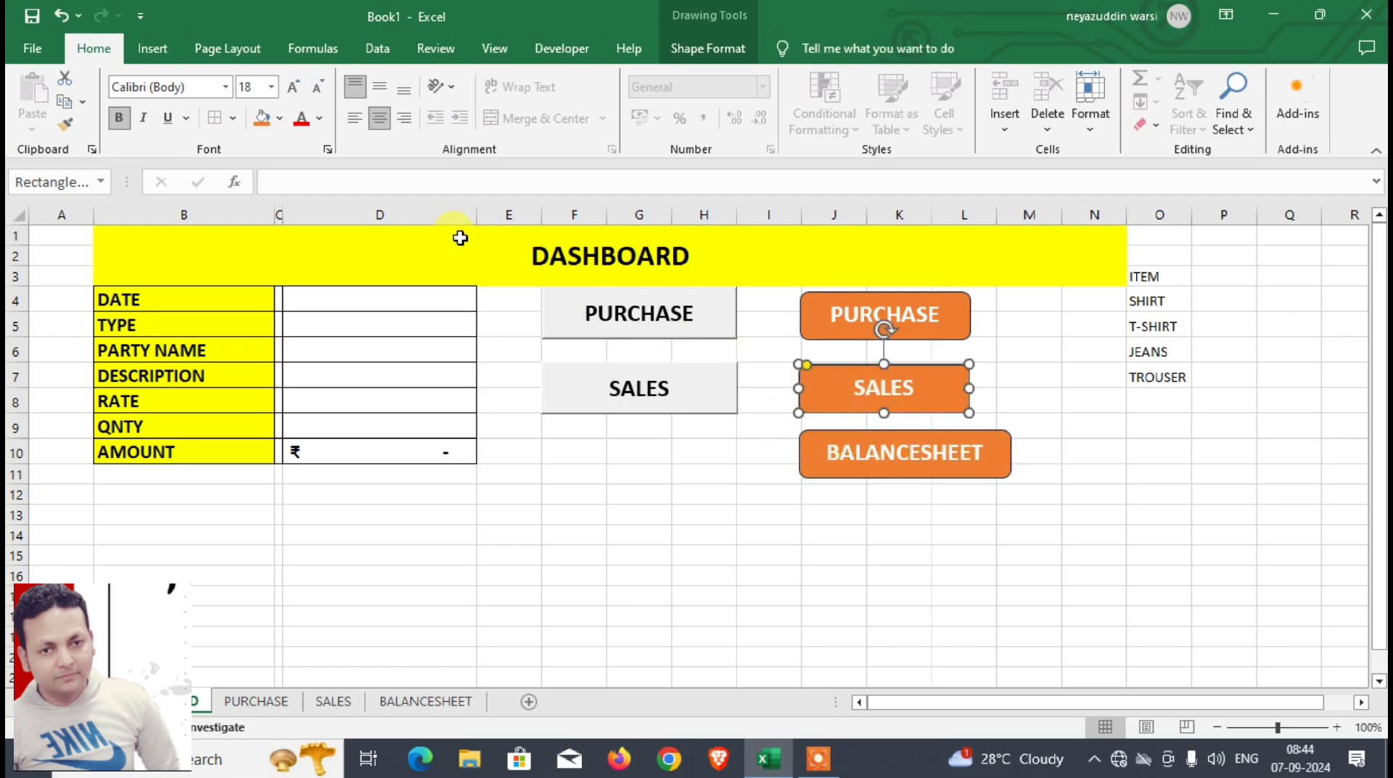
click(387, 117)
click(281, 119)
click(419, 267)
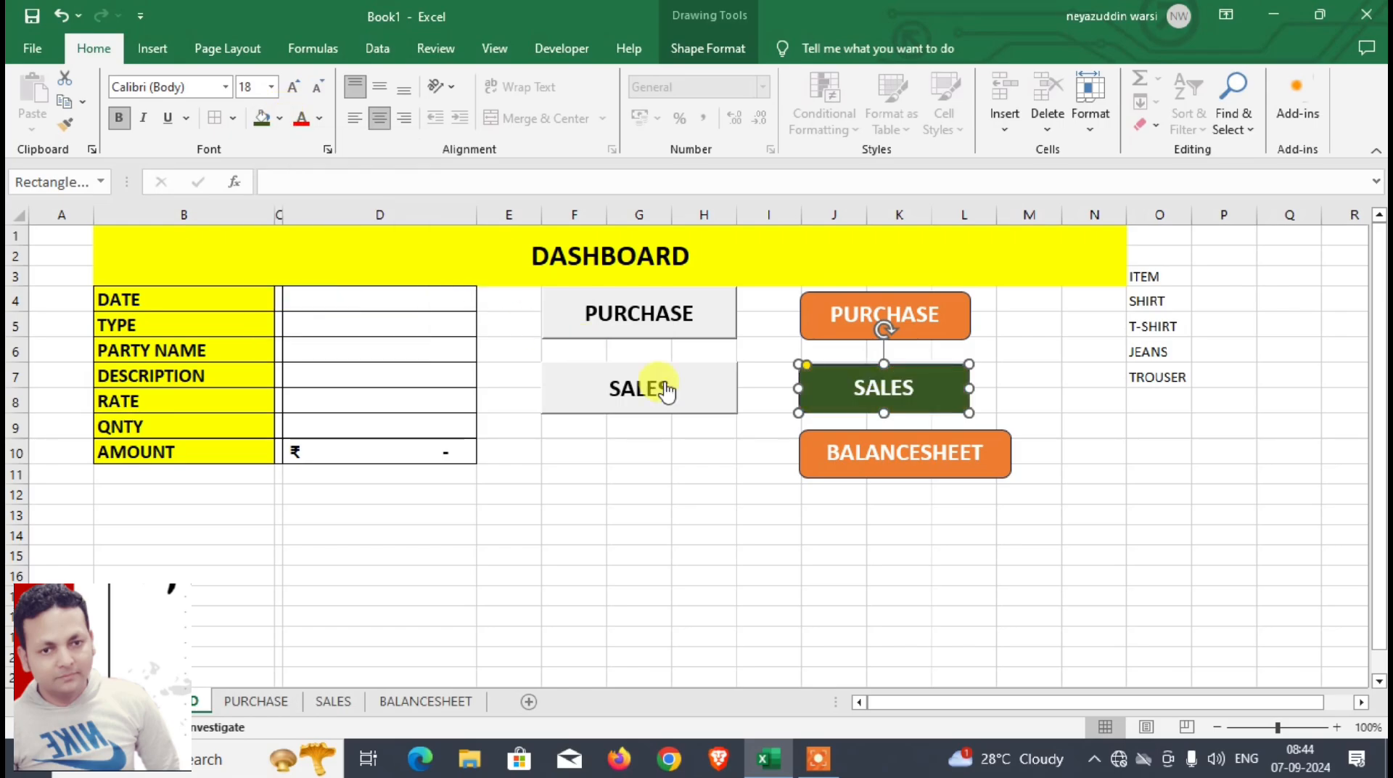
click(805, 458)
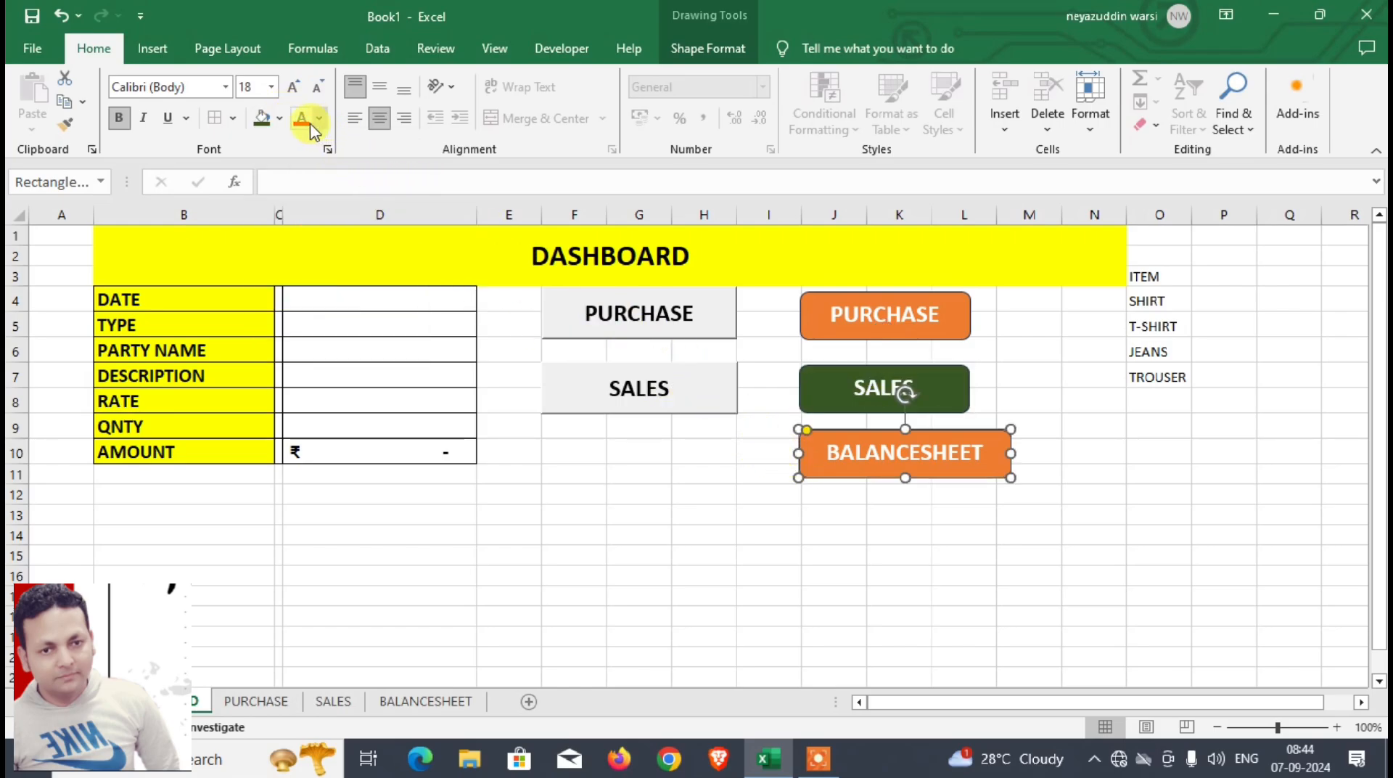
click(282, 120)
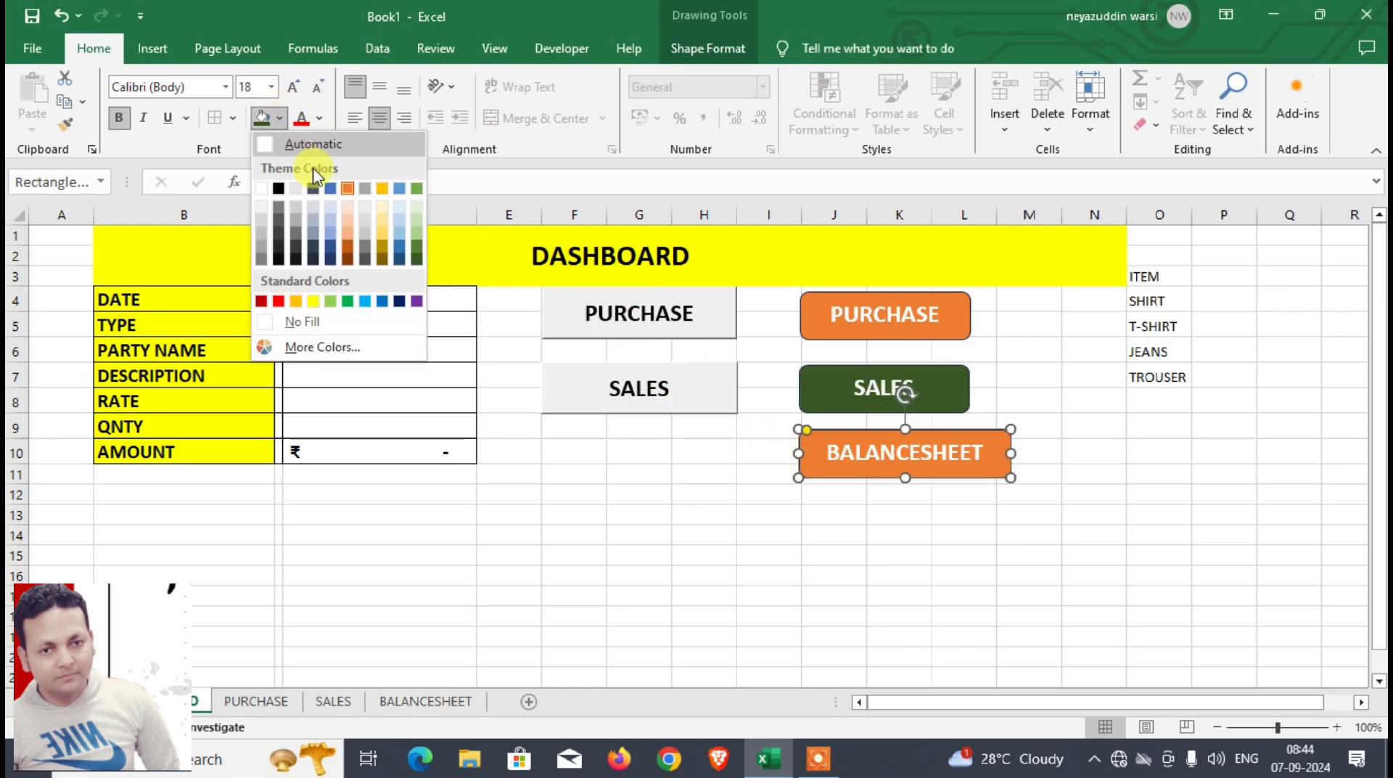
click(399, 258)
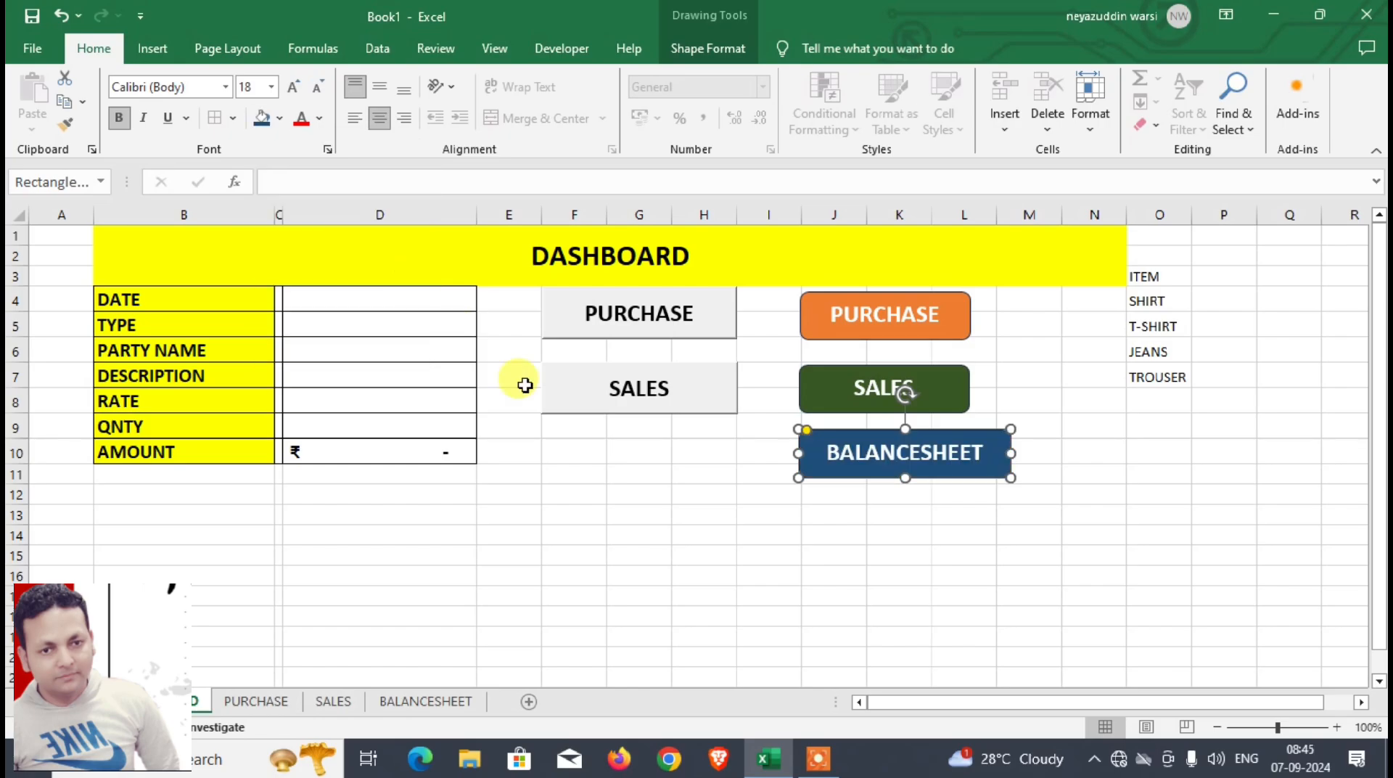
Step: Hyperlink the orange PURCHASE shape to cell A1 of the PURCHASE sheet in this document
click(862, 340)
right_click(864, 344)
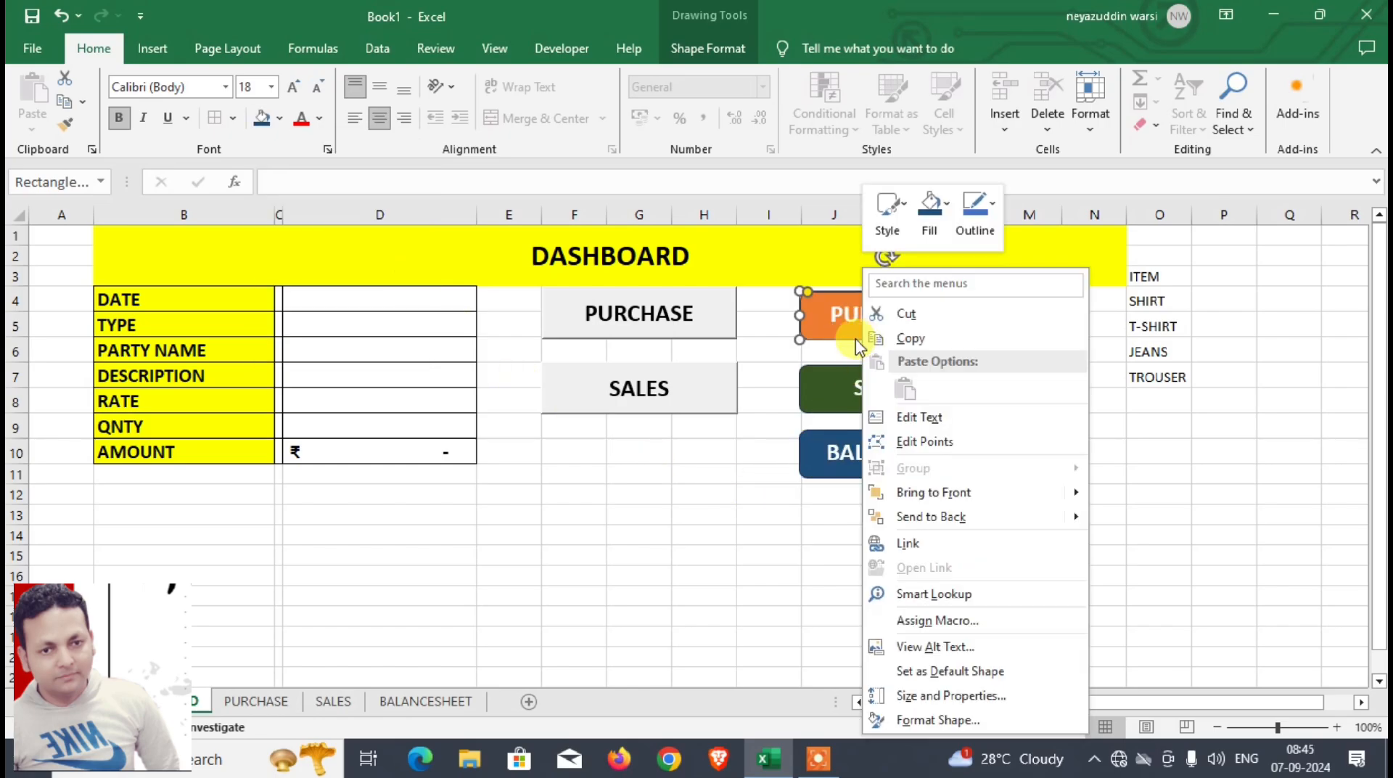
click(950, 543)
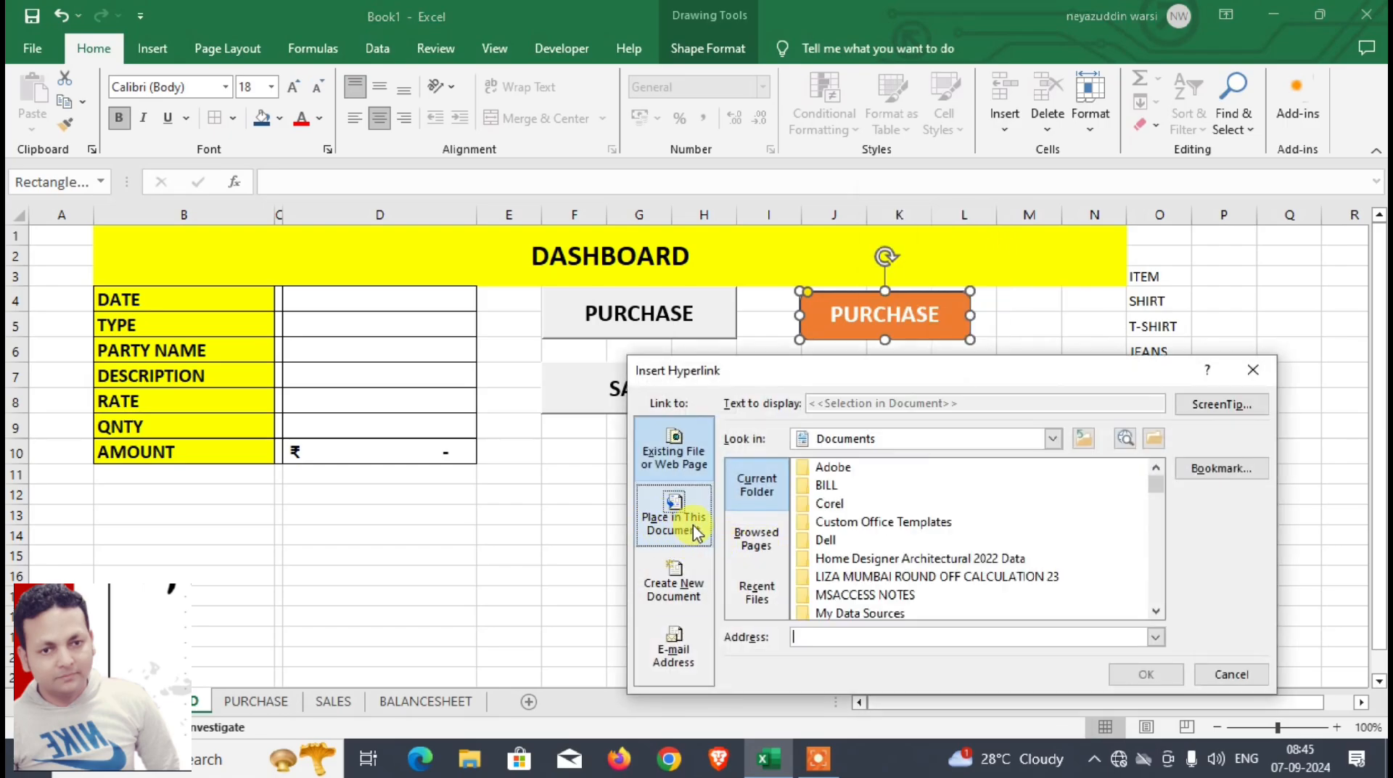
click(693, 525)
click(815, 531)
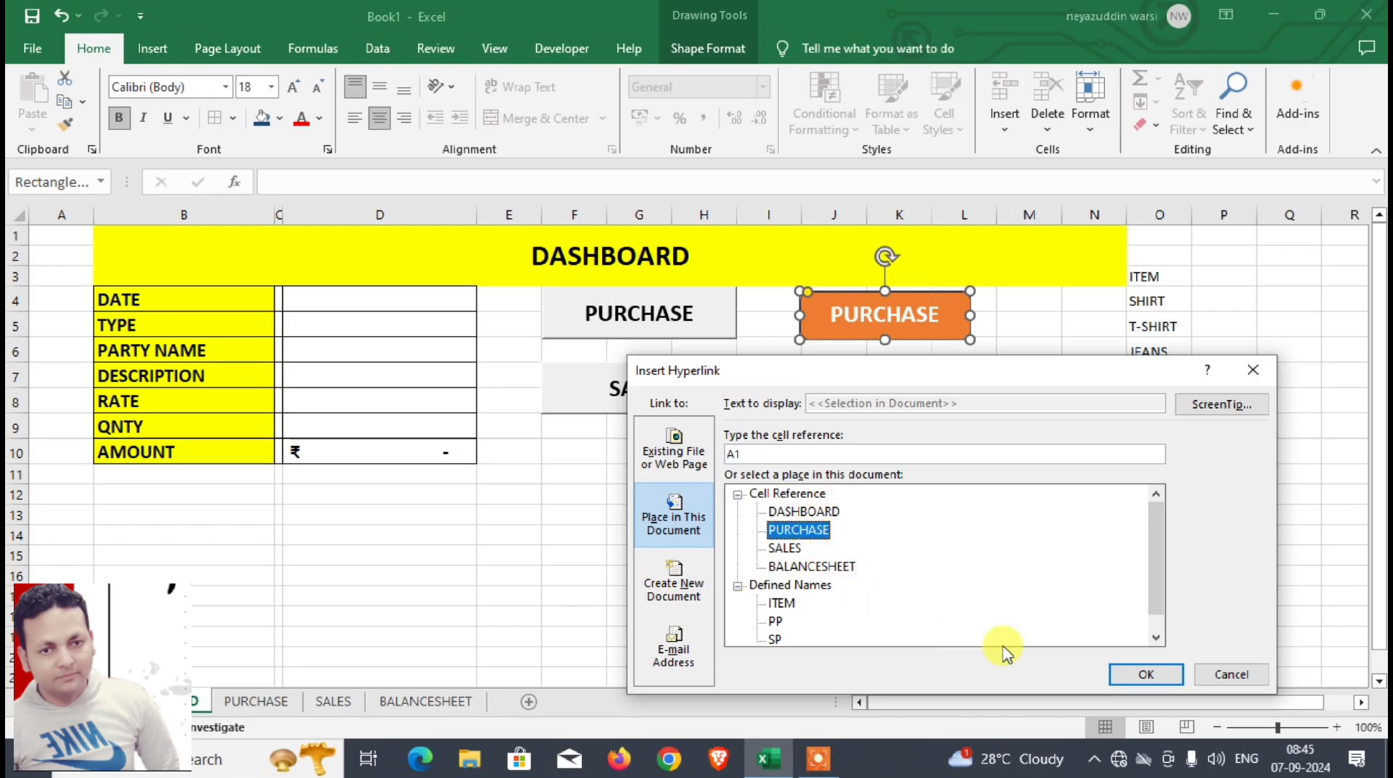
click(1146, 674)
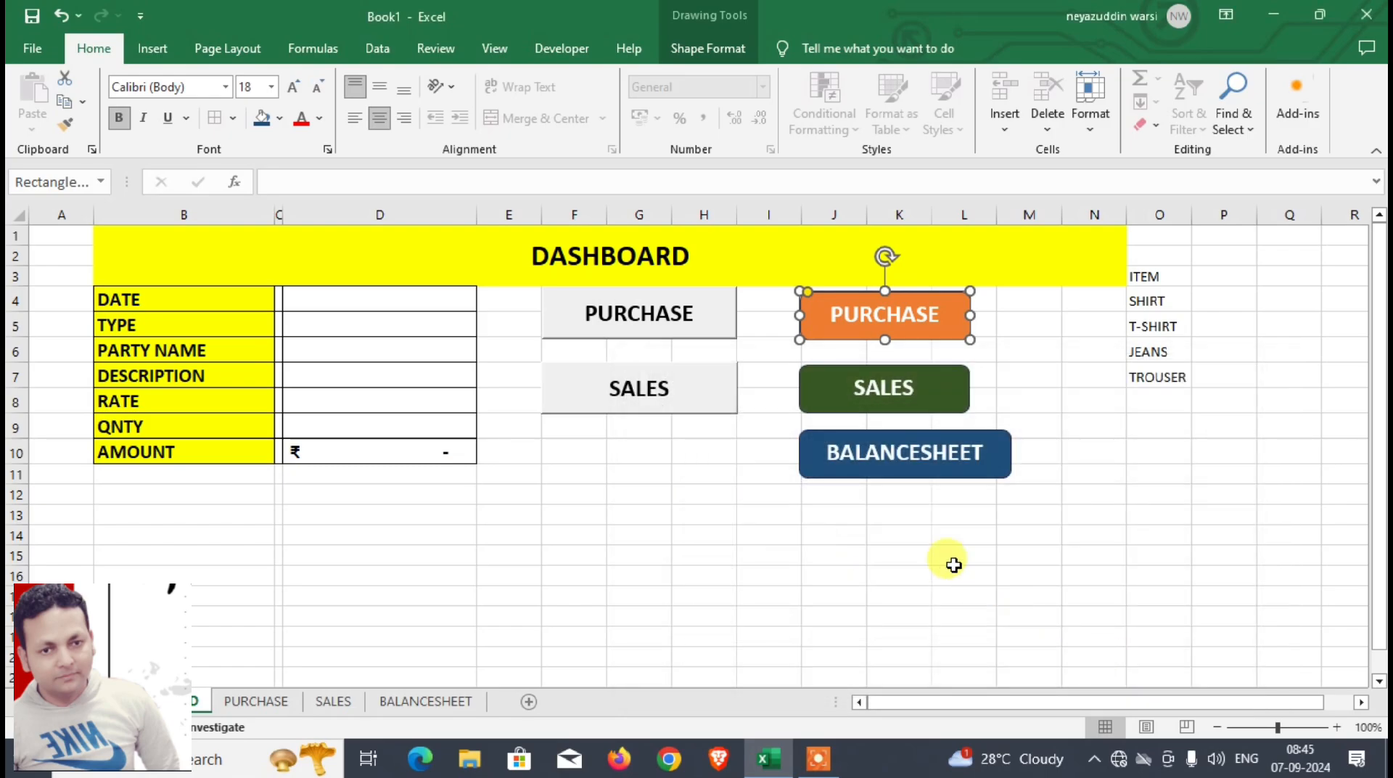
Step: Hyperlink the green SALES shape to cell A1 of the SALES sheet in this document
right_click(880, 412)
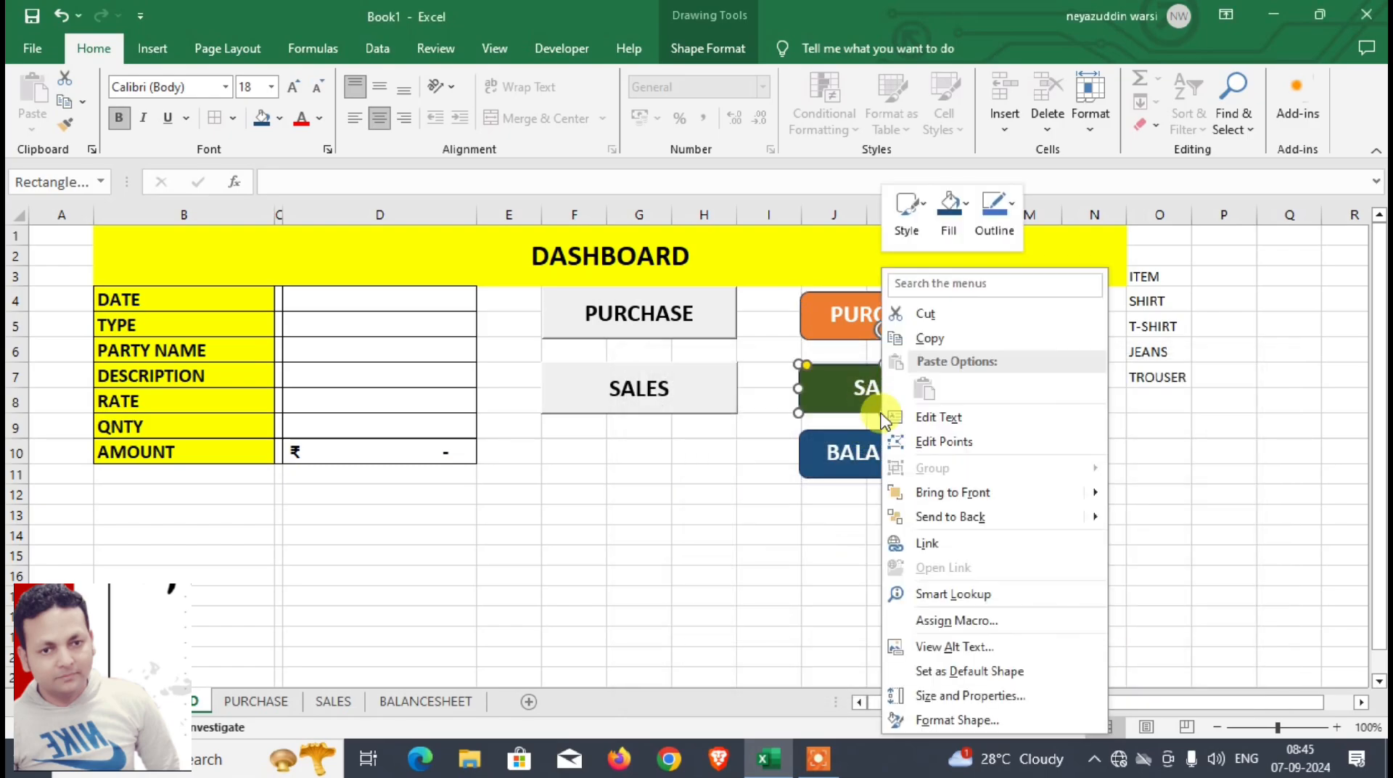
click(925, 544)
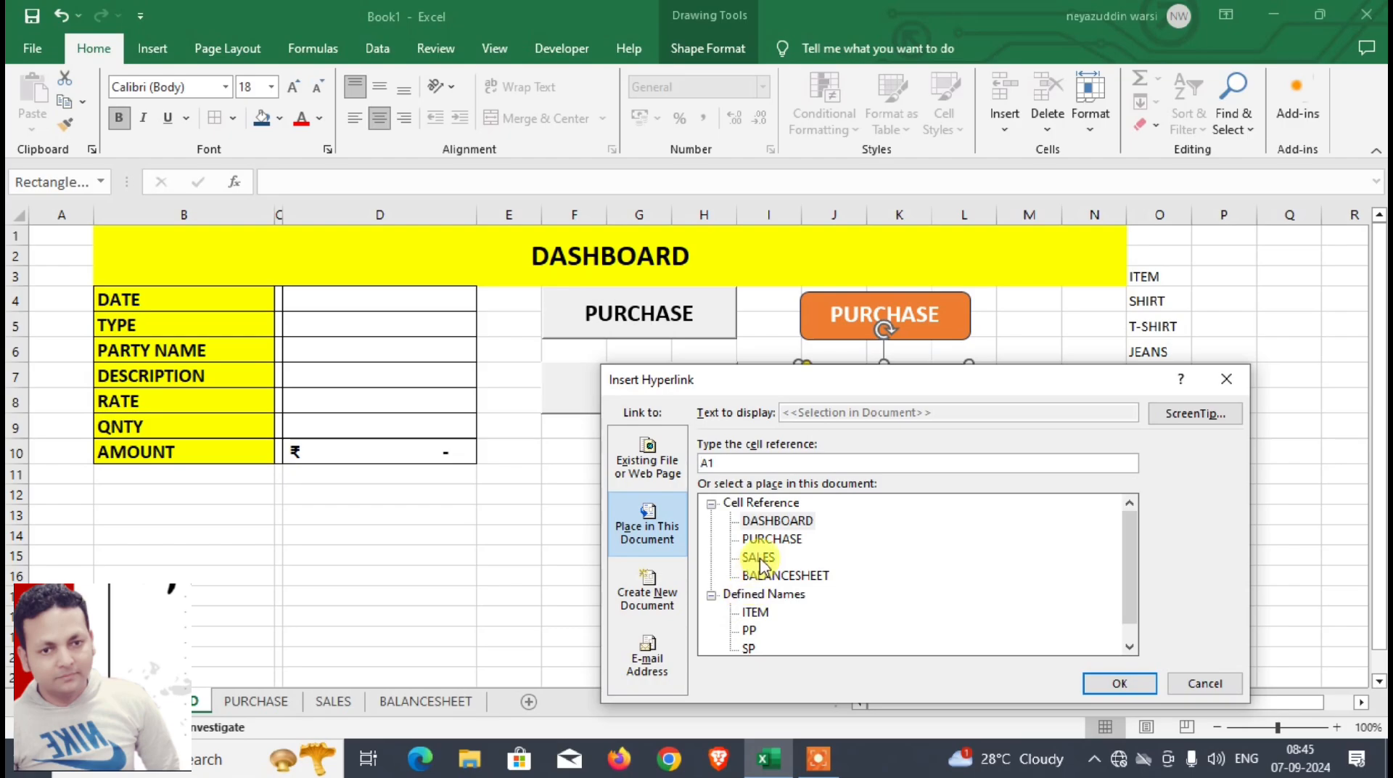
click(759, 557)
click(1097, 679)
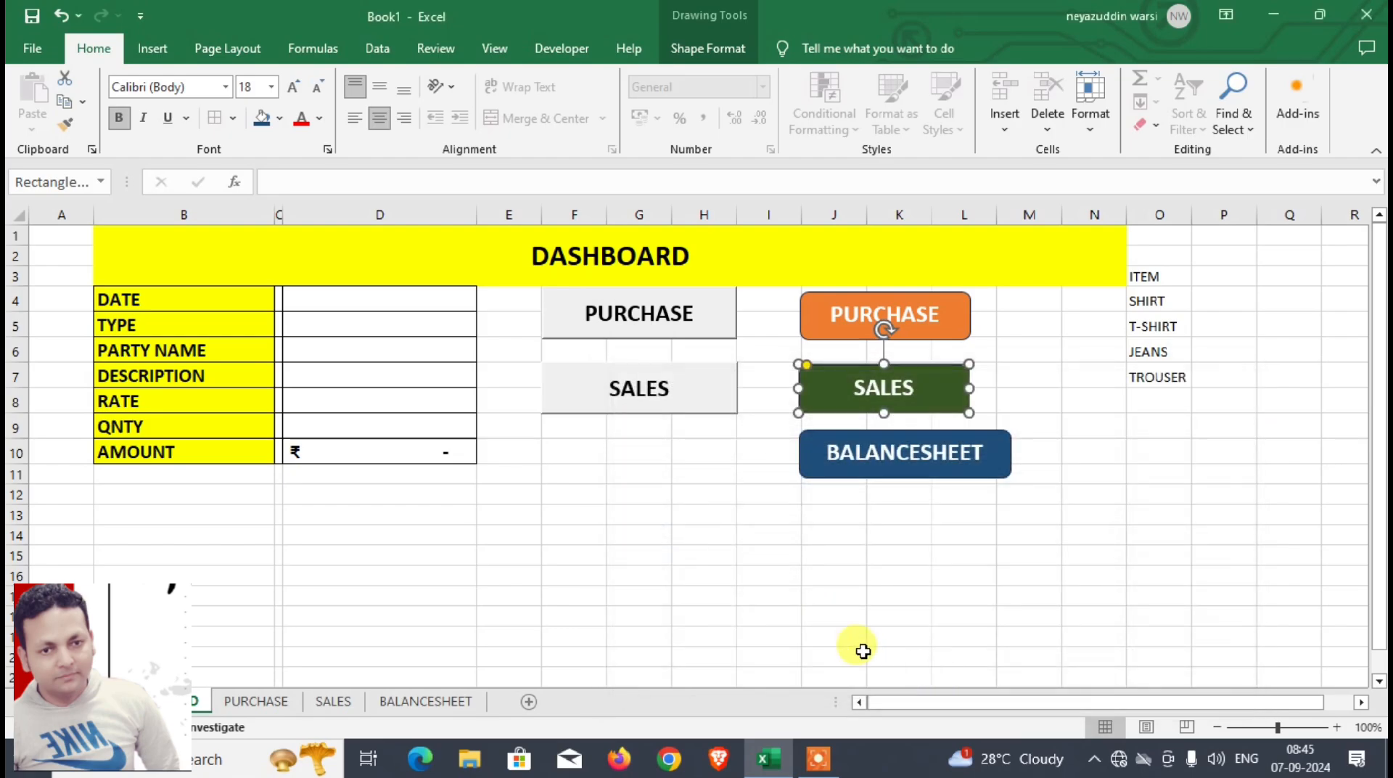
Step: Hyperlink the blue BALANCESHEET shape to cell A1 of the BALANCESHEET sheet in this document
right_click(839, 476)
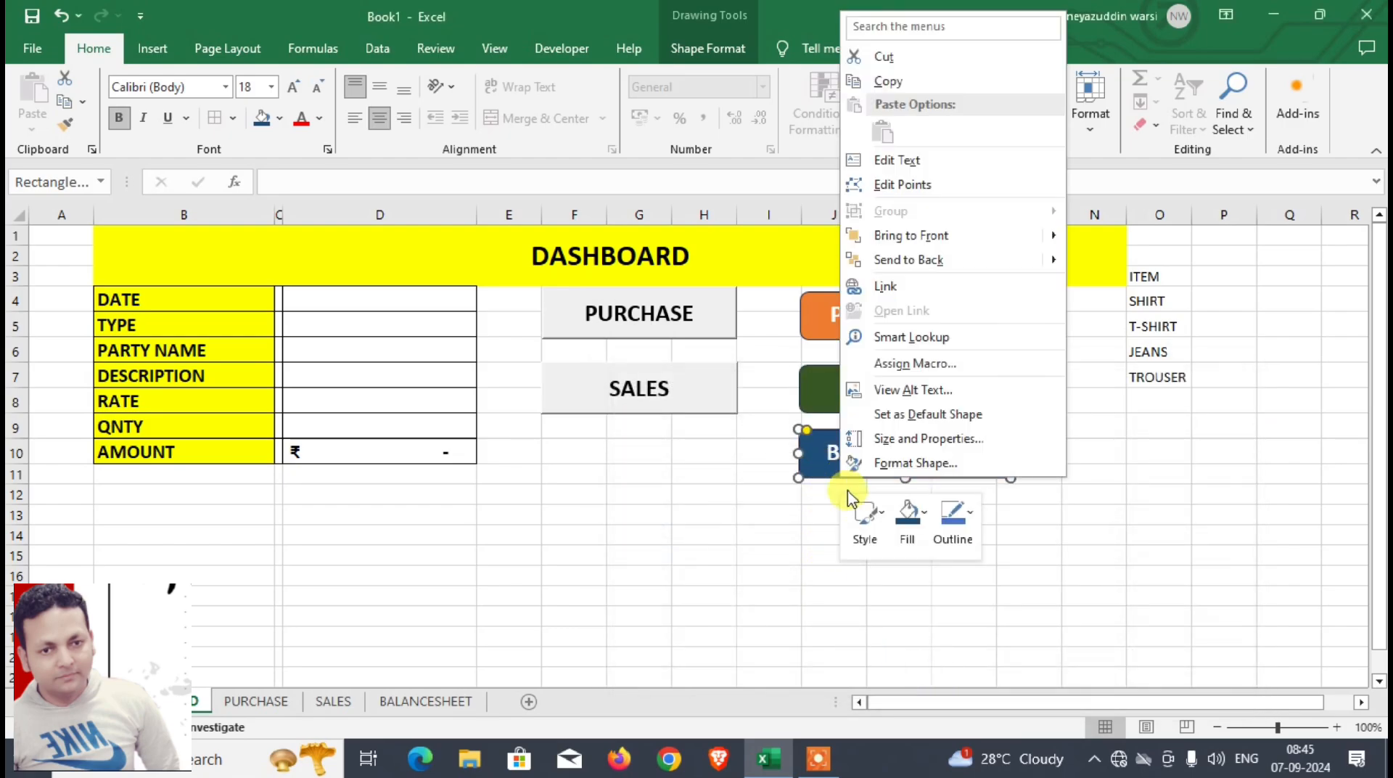
click(901, 288)
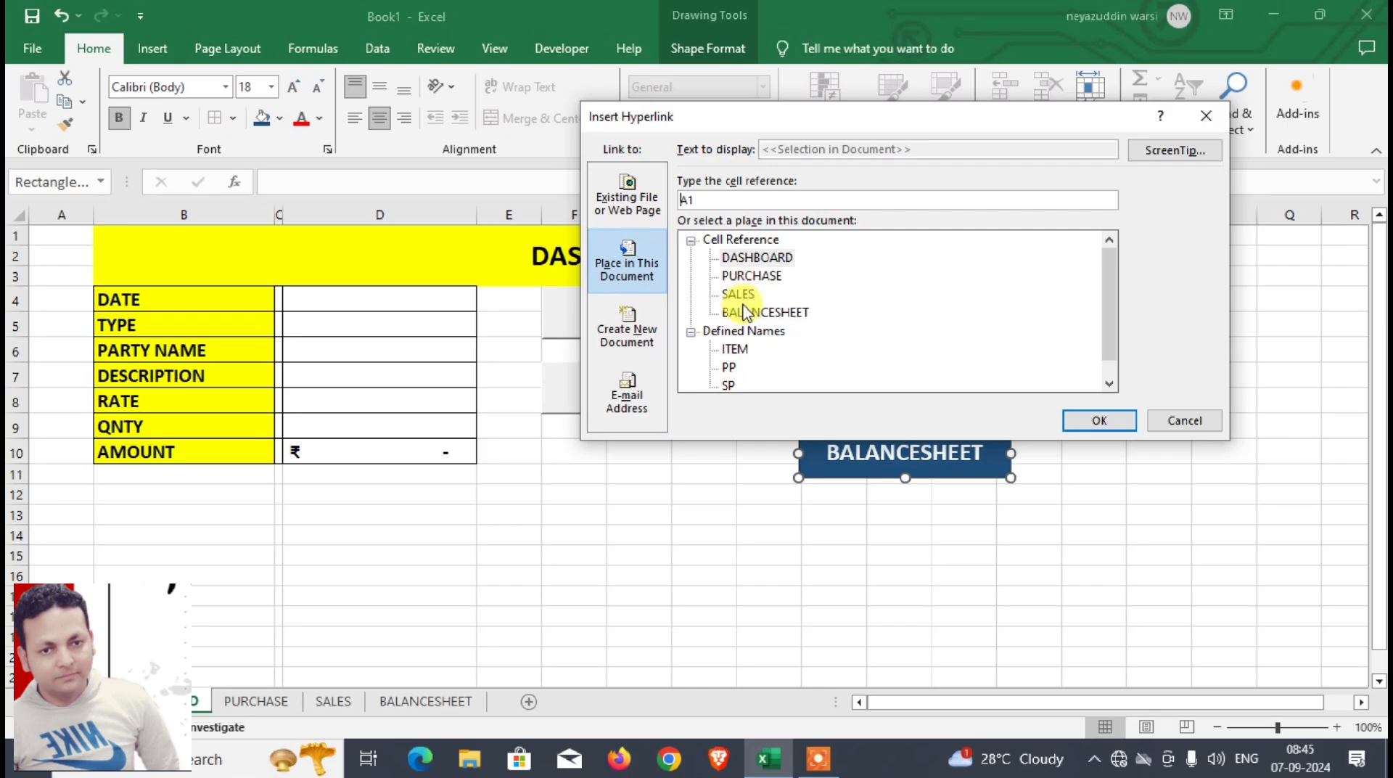
click(746, 313)
click(1104, 421)
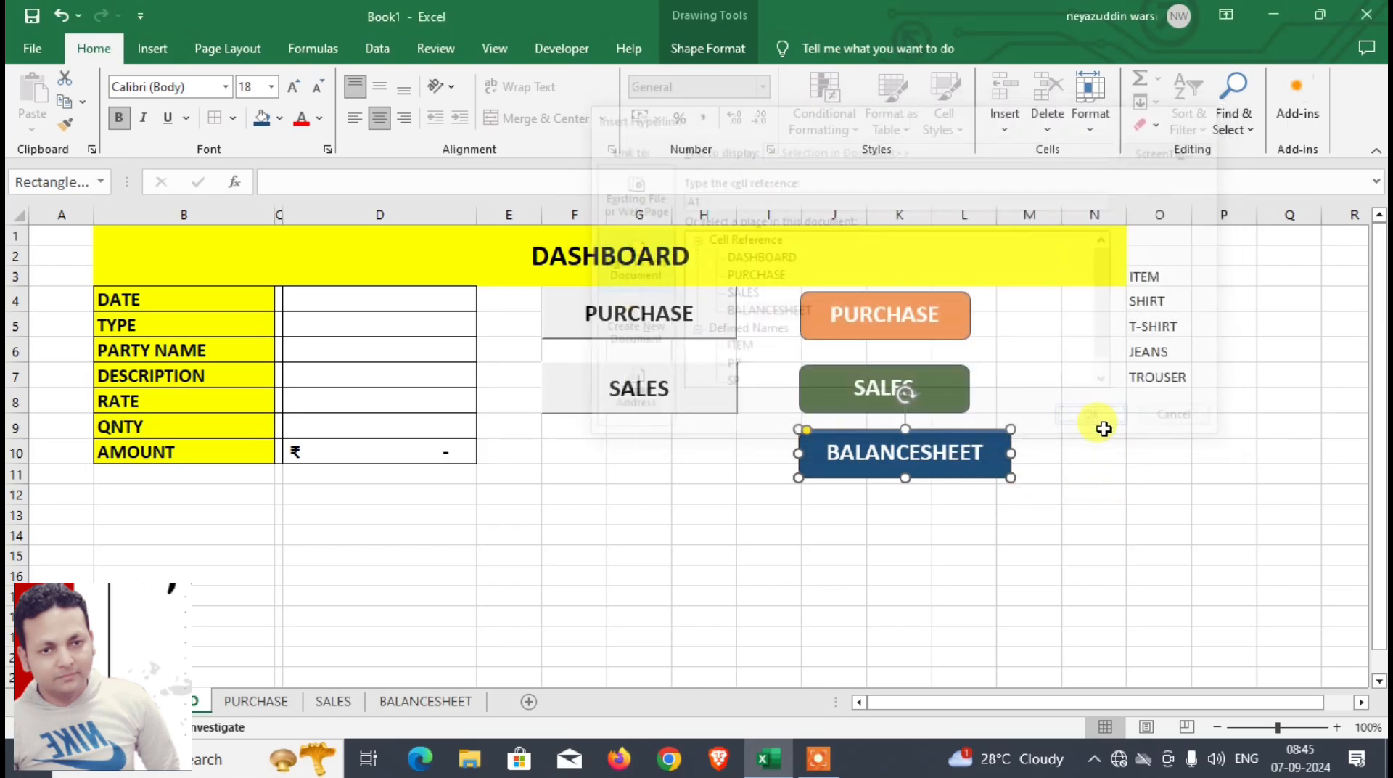
ctrl+click(955, 336)
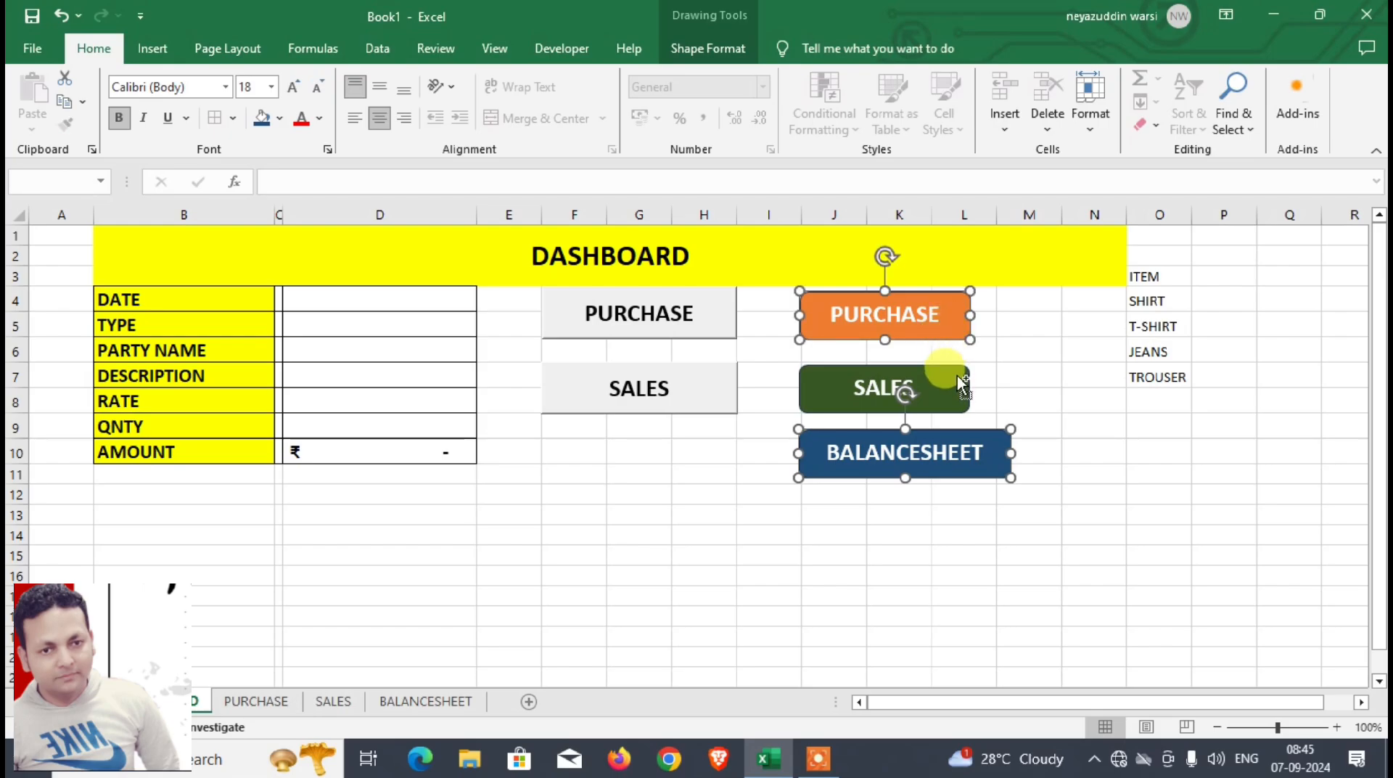
ctrl+click(957, 385)
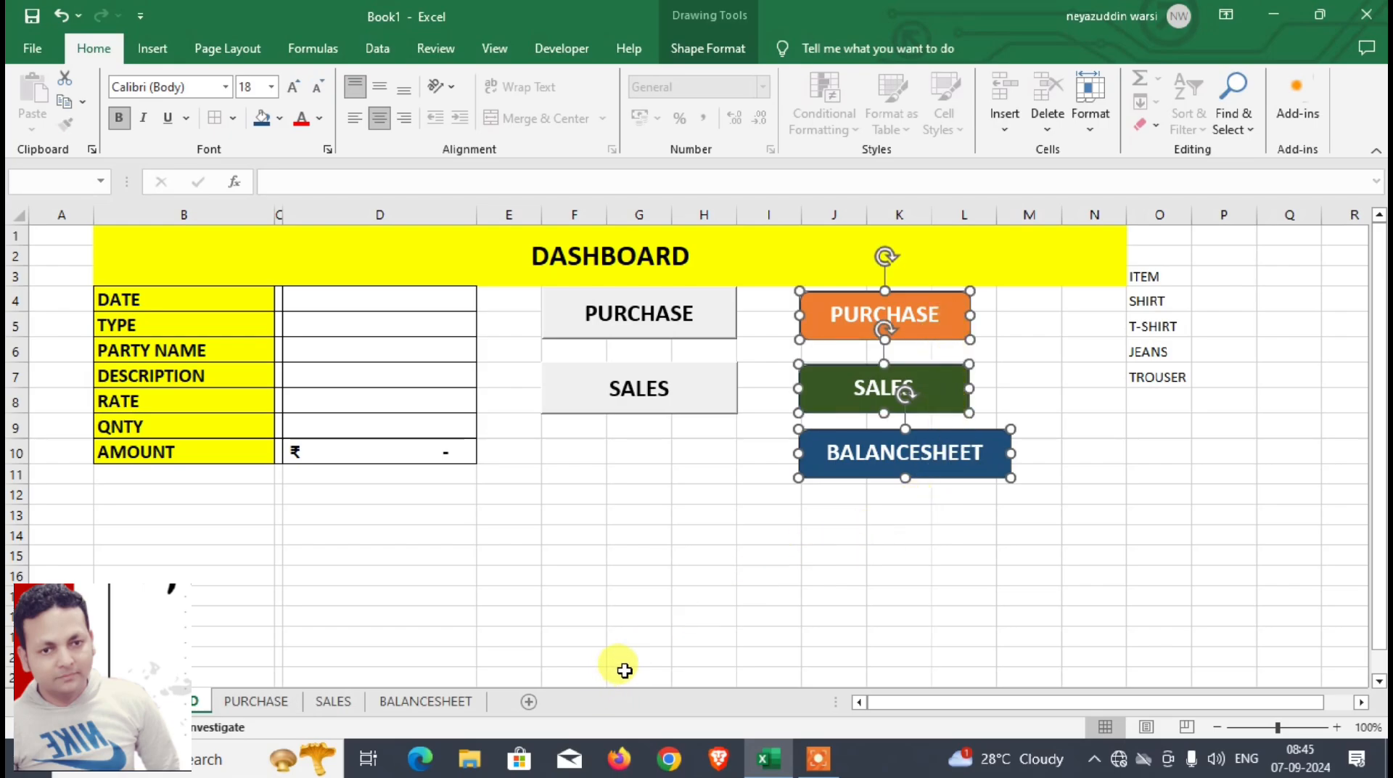
click(793, 593)
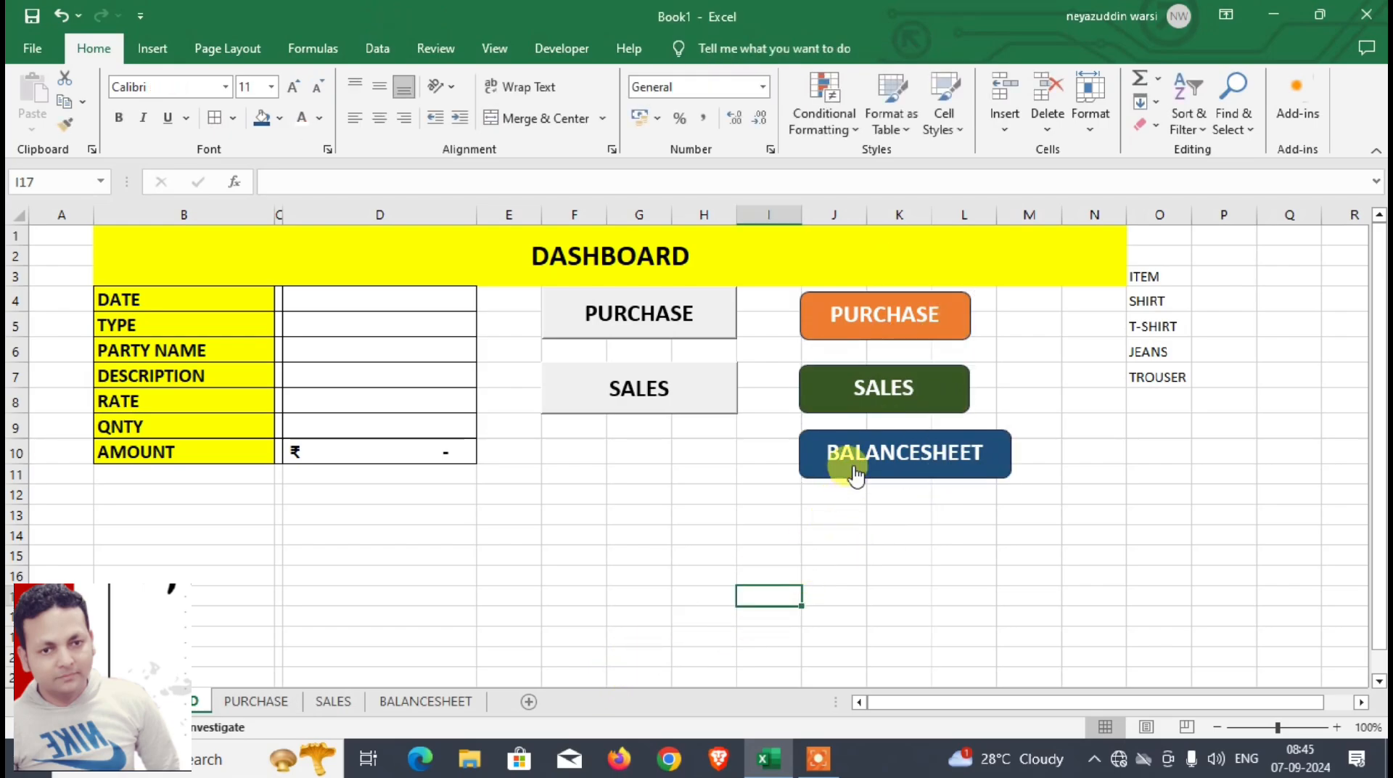
Step: Copy the orange PURCHASE and green SALES shapes from the DASHBOARD sheet into the BALANCESHEET sheet, between the two table groups
click(854, 407)
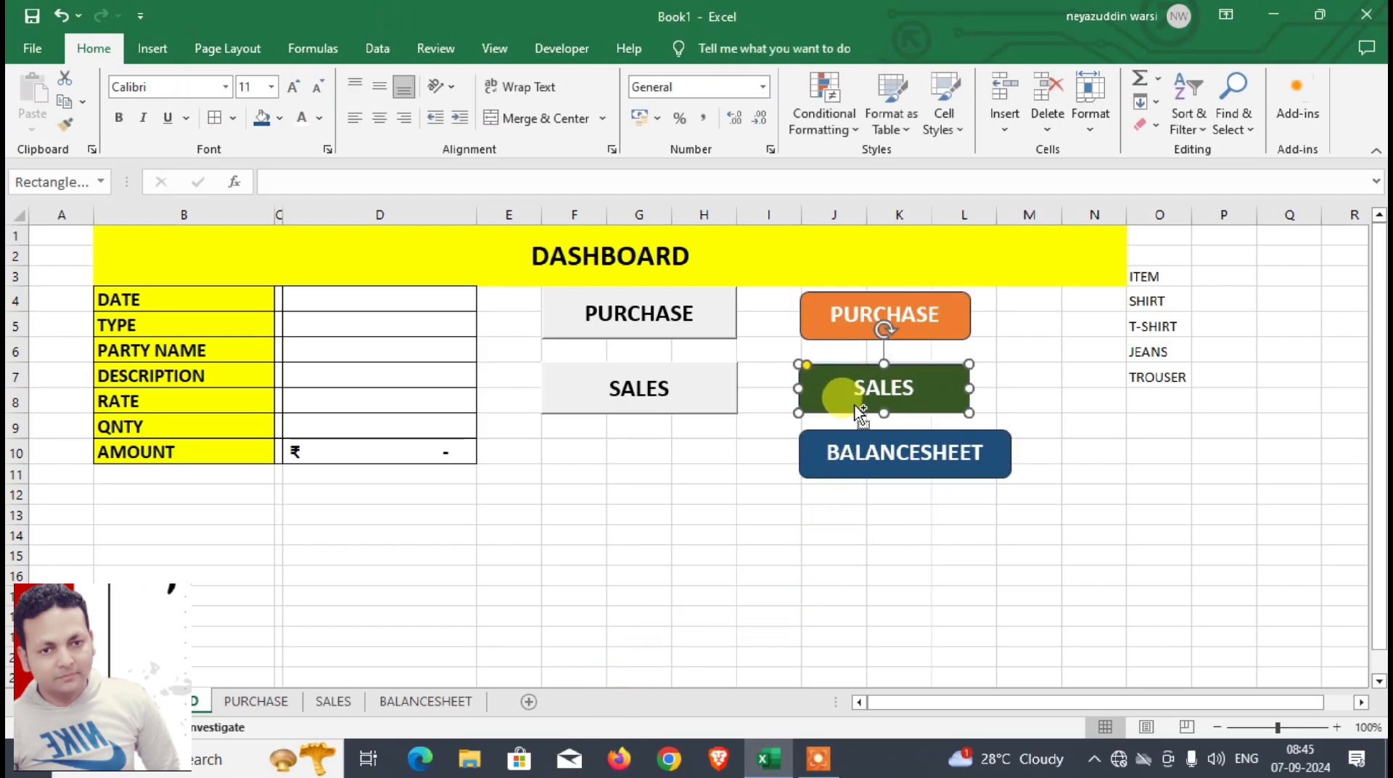
ctrl+click(856, 331)
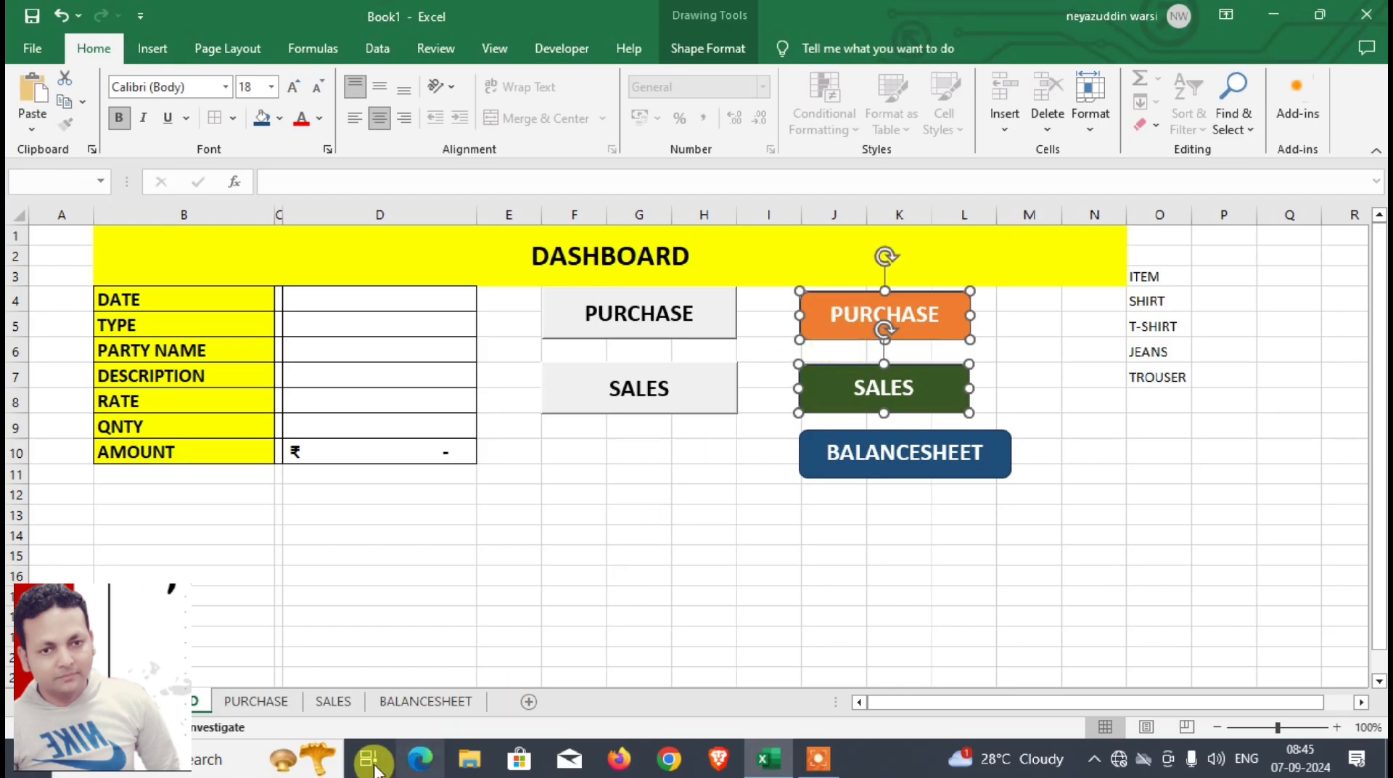
click(426, 701)
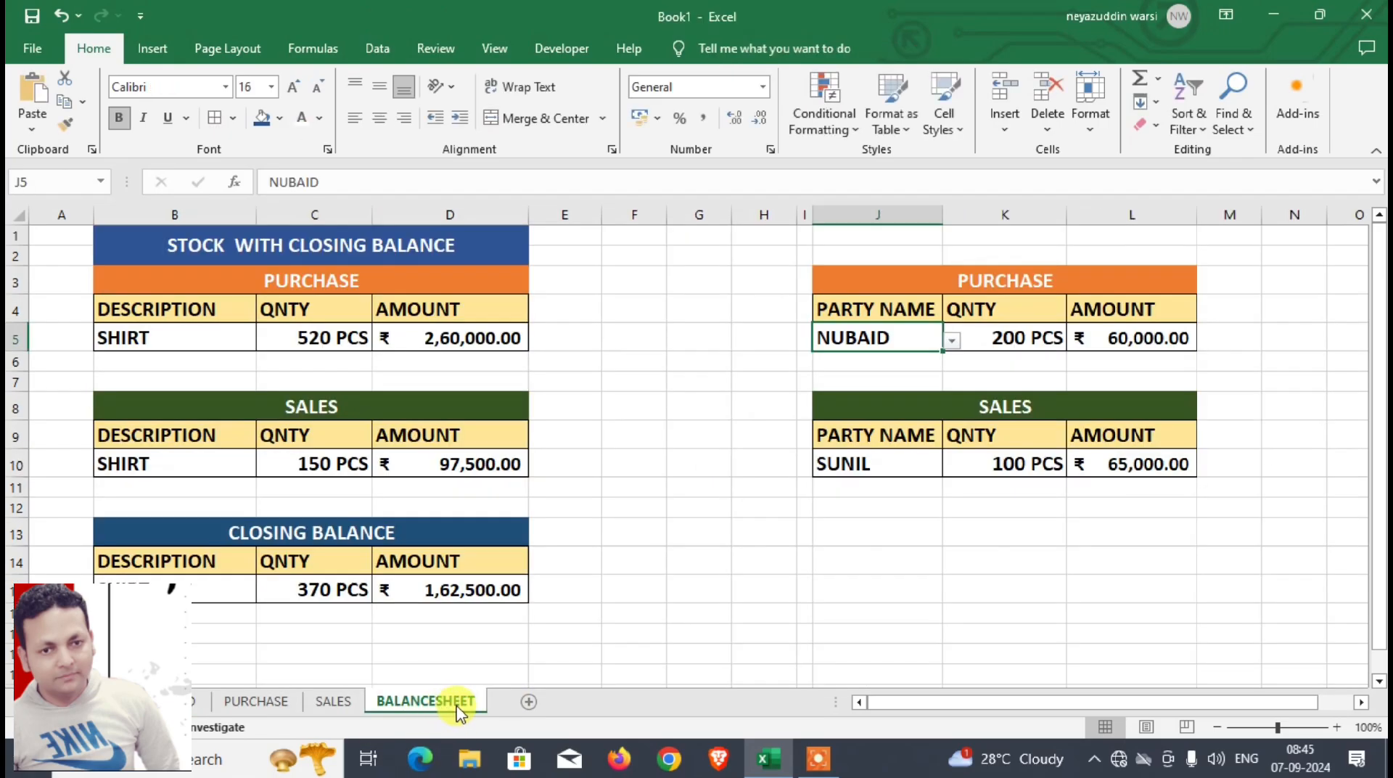
click(626, 308)
key(ctrl+v)
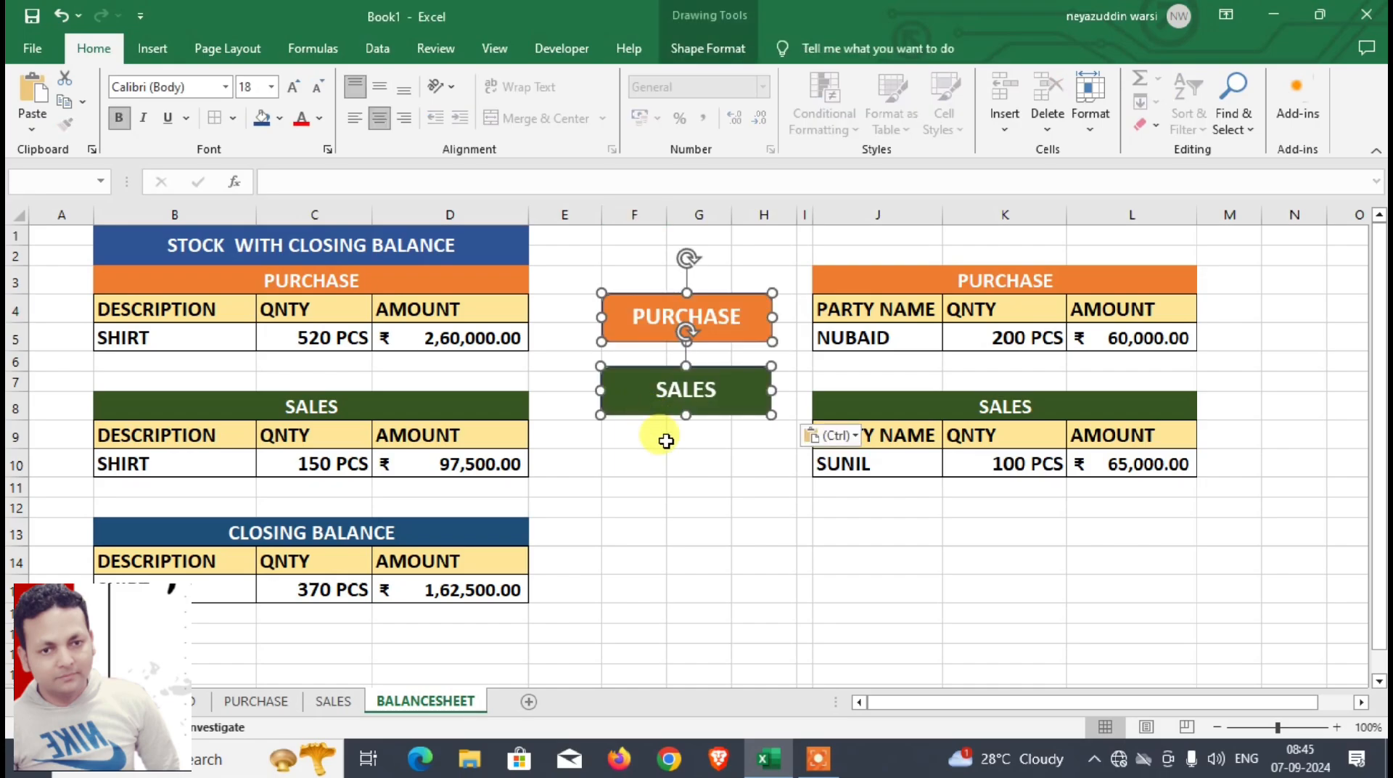
click(668, 457)
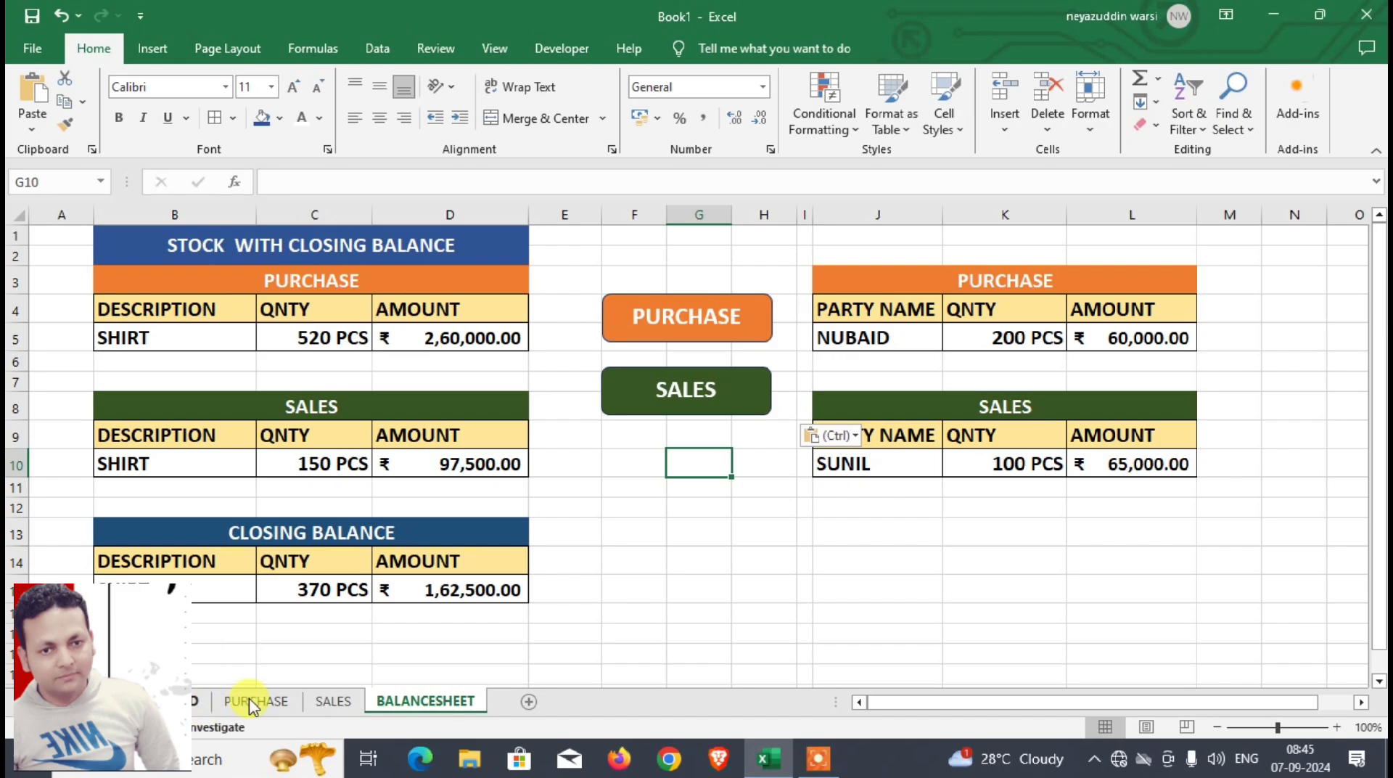
click(597, 465)
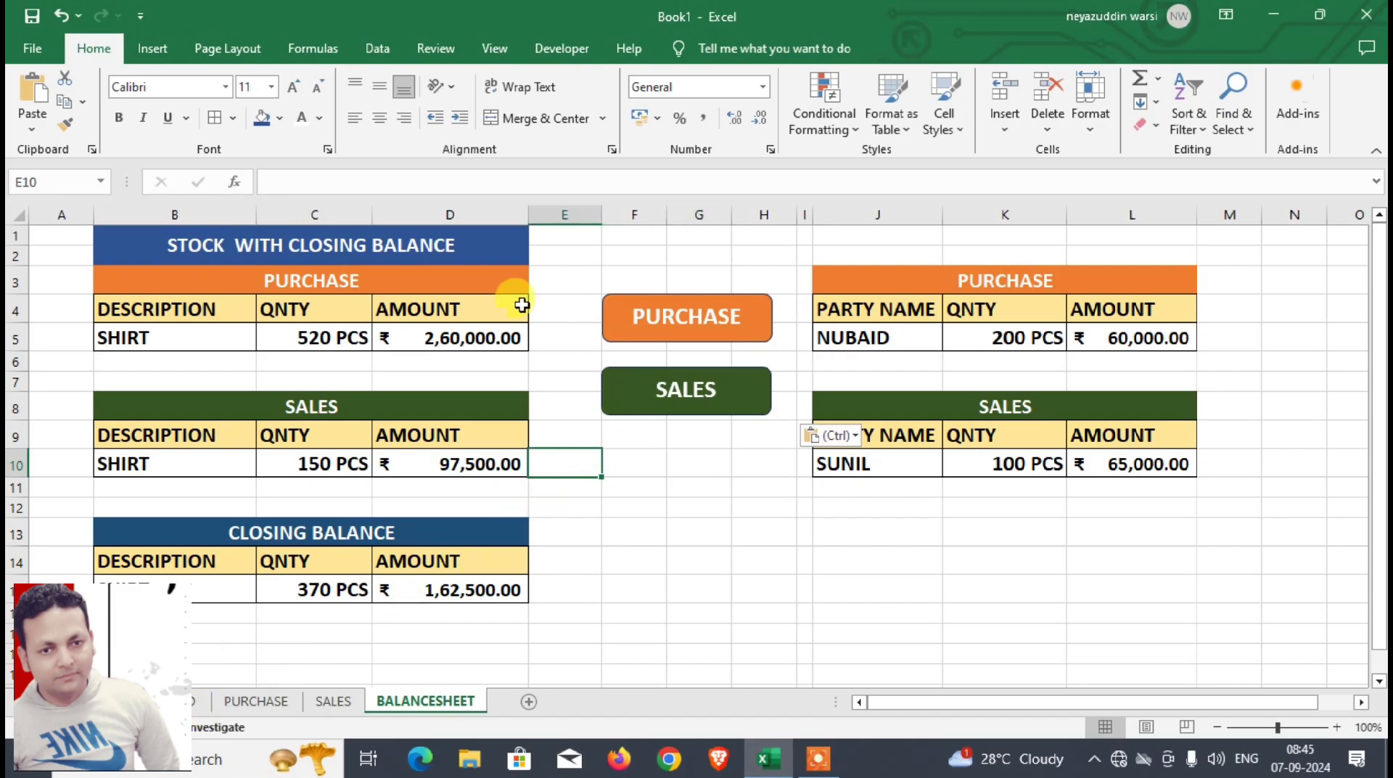
Step: Draw a rounded rectangle about 5.24 cm by 1.56 cm below the SALES shape and label it DASHBOARD
click(152, 49)
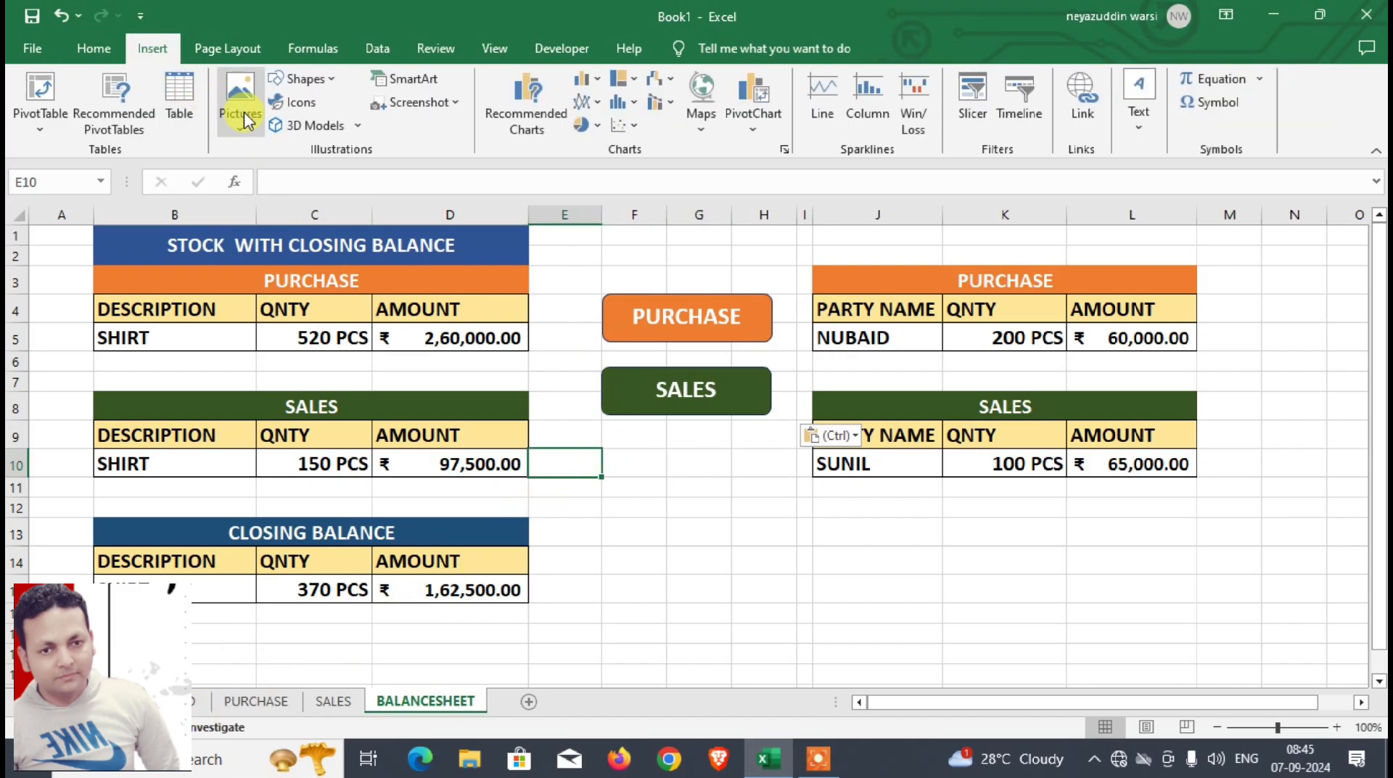
click(300, 78)
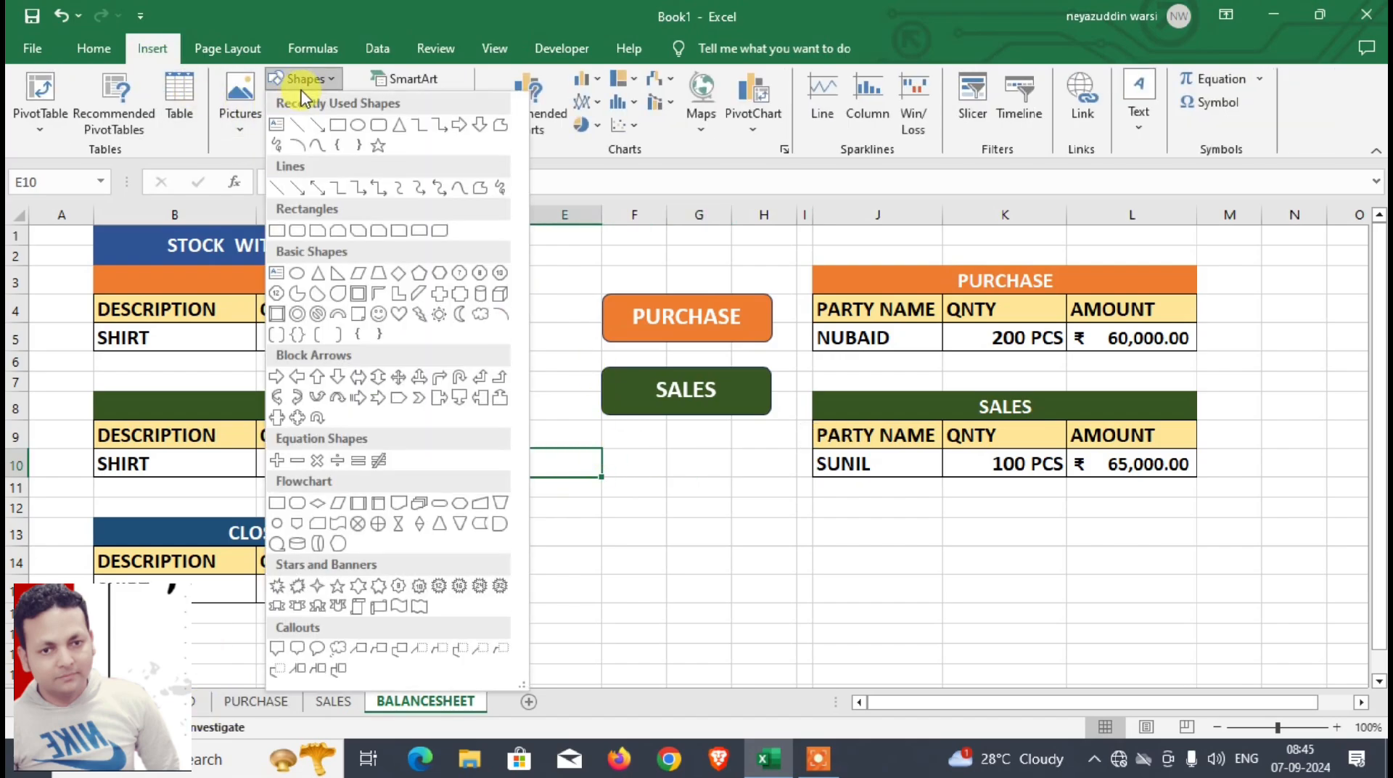
click(377, 127)
mouse_move(589, 454)
mouse_down()
mouse_move(791, 513)
mouse_move(747, 514)
mouse_up()
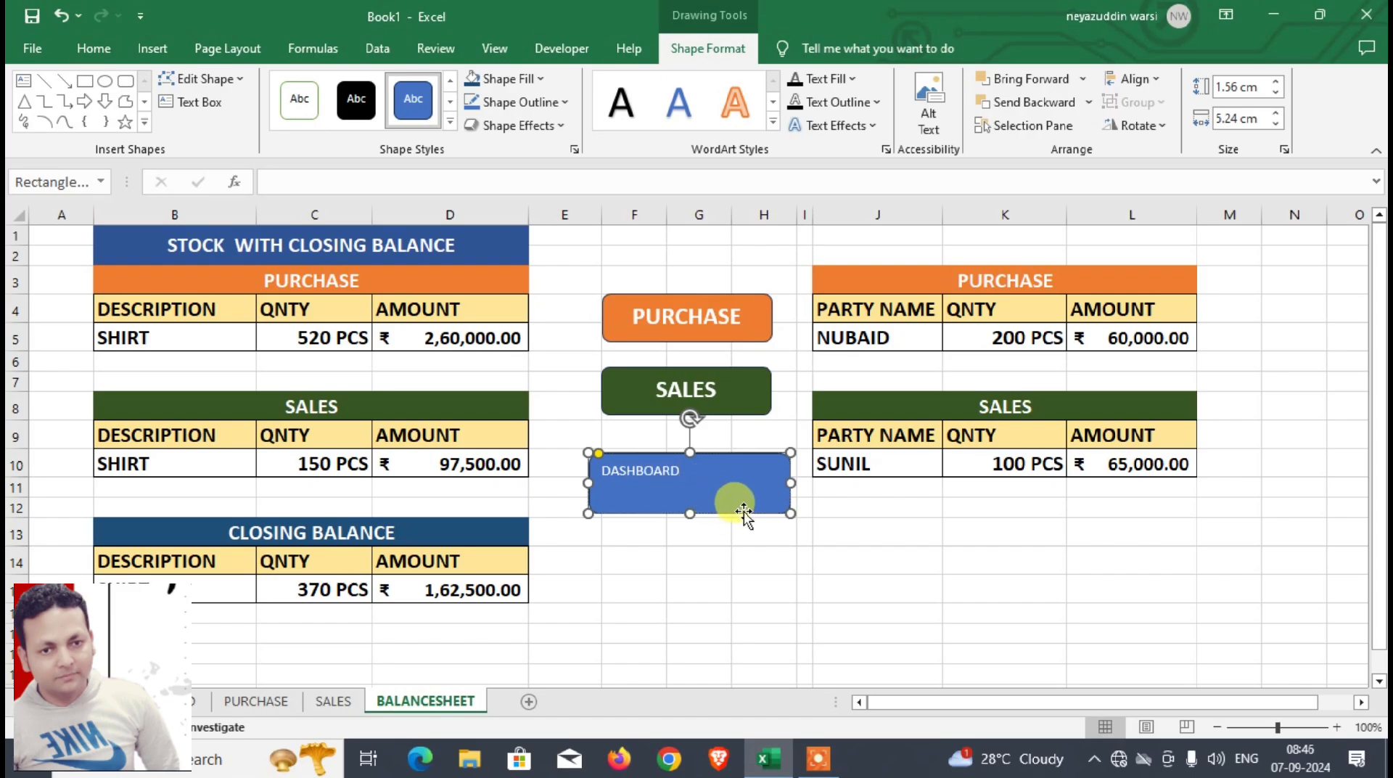
Step: Center the DASHBOARD shape's text, enlarge it to 18 pt and make it bold
key(ctrl+e)
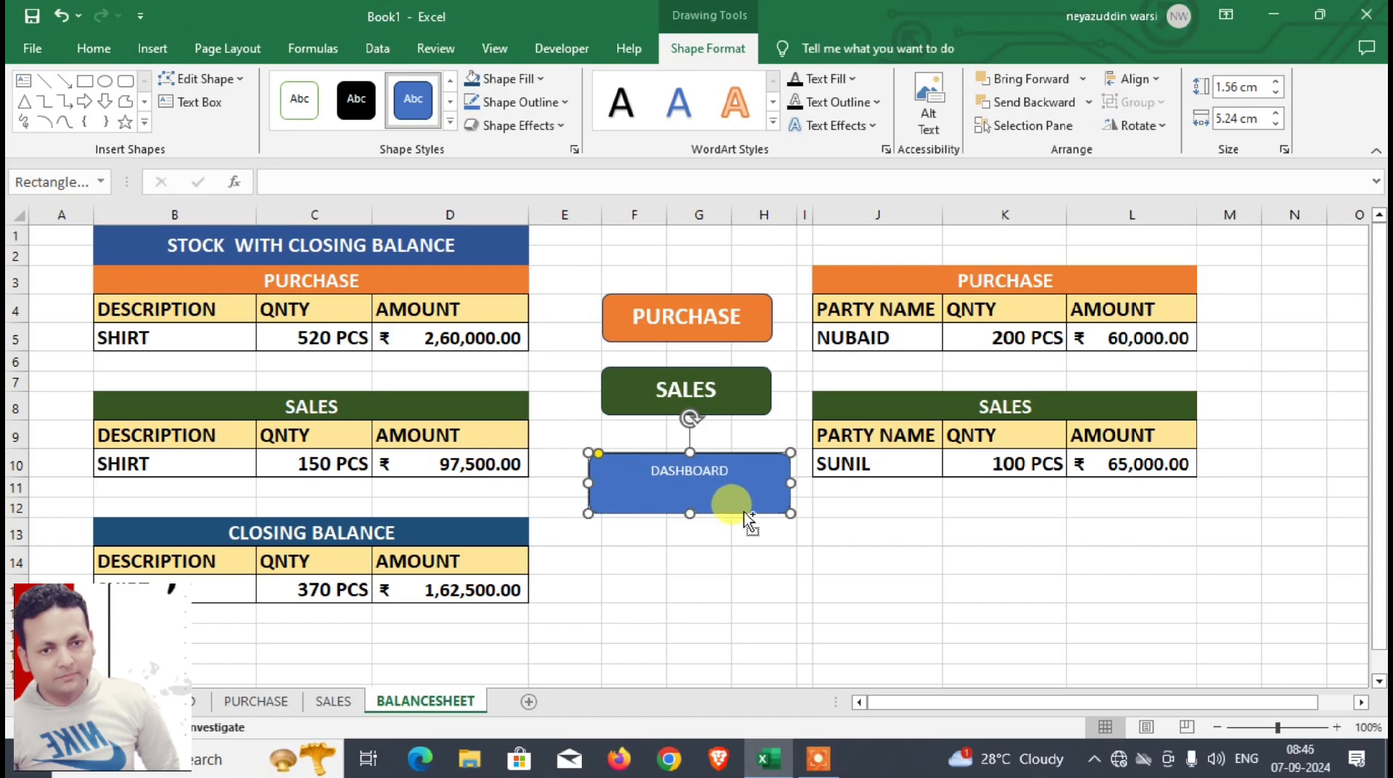
key(ctrl+shift+period)
key(ctrl+shift+period)
key(ctrl+shift+period)
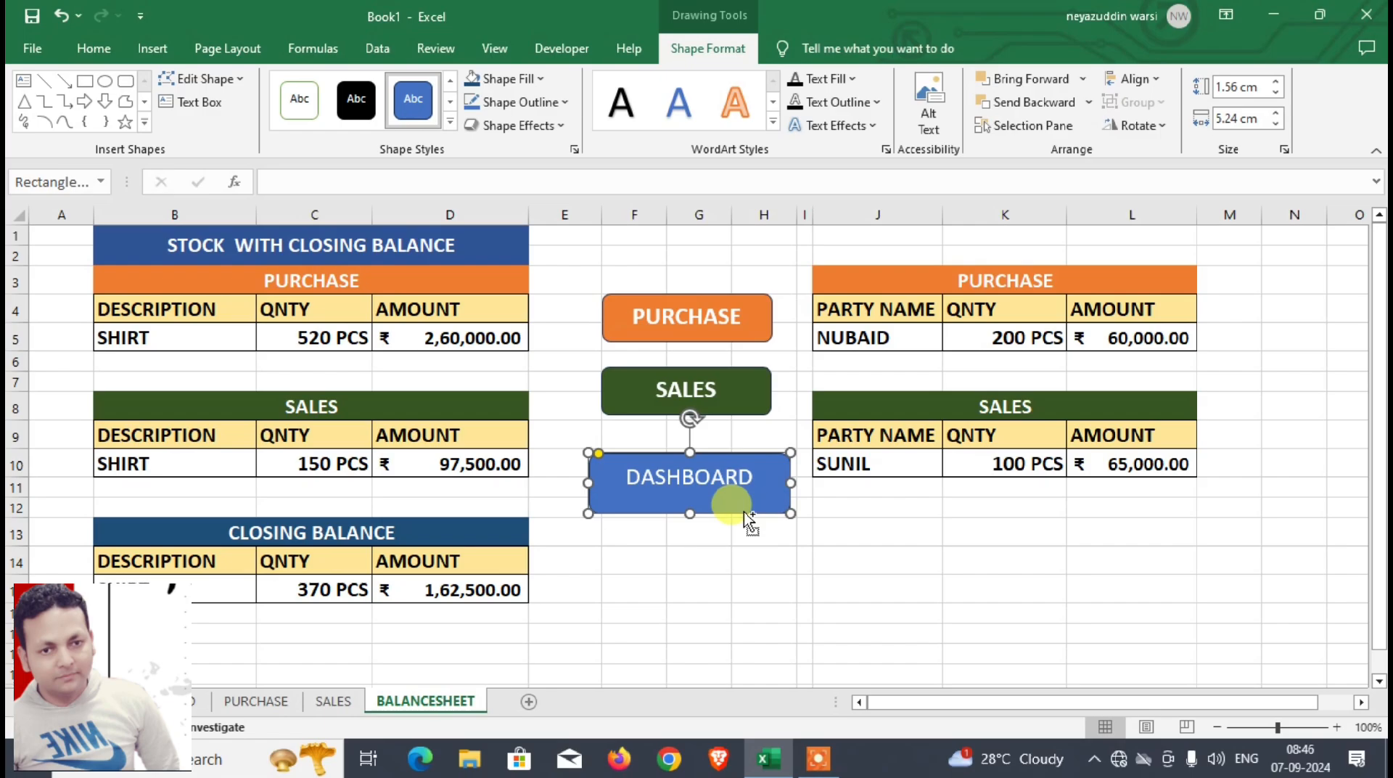
key(ctrl+b)
click(721, 534)
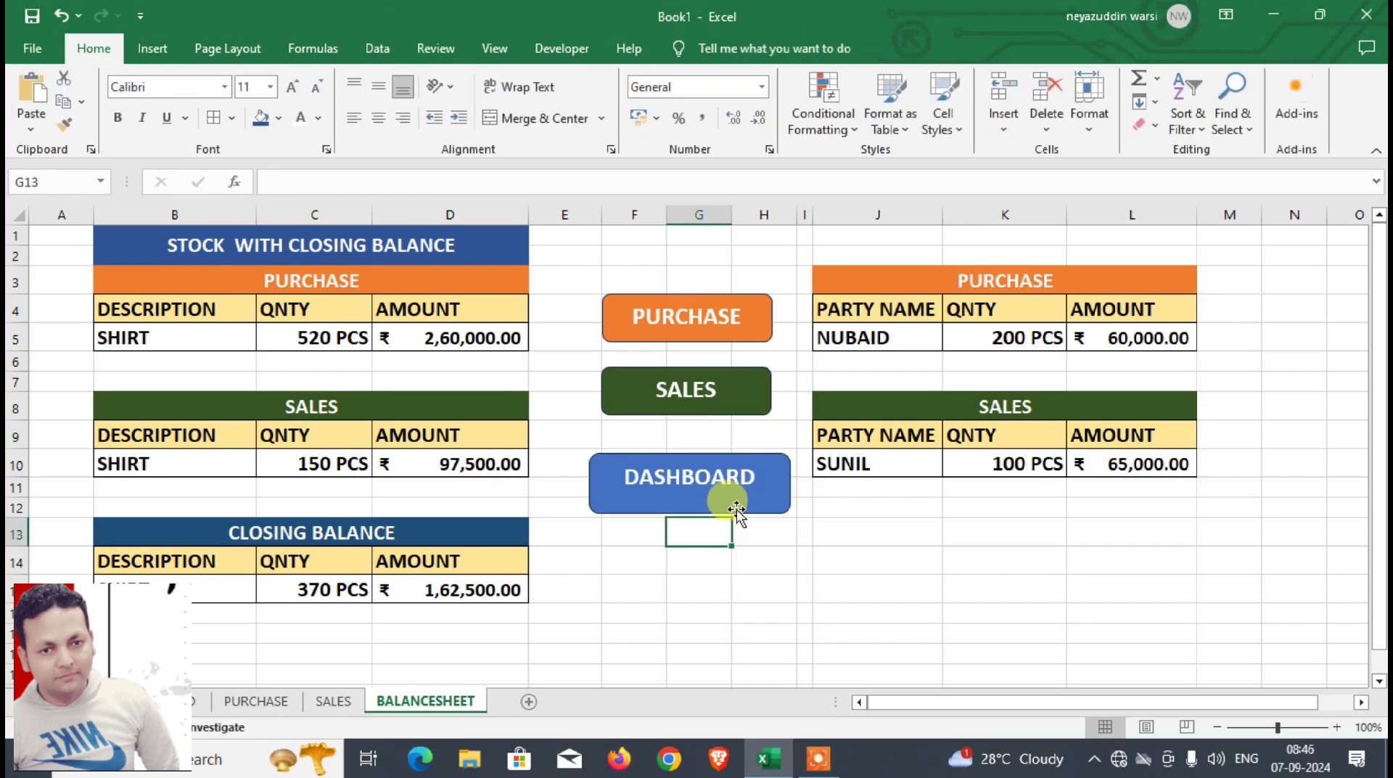
Step: Hyperlink the blue DASHBOARD shape to cell A1 of the DASHBOARD sheet in this document
right_click(737, 511)
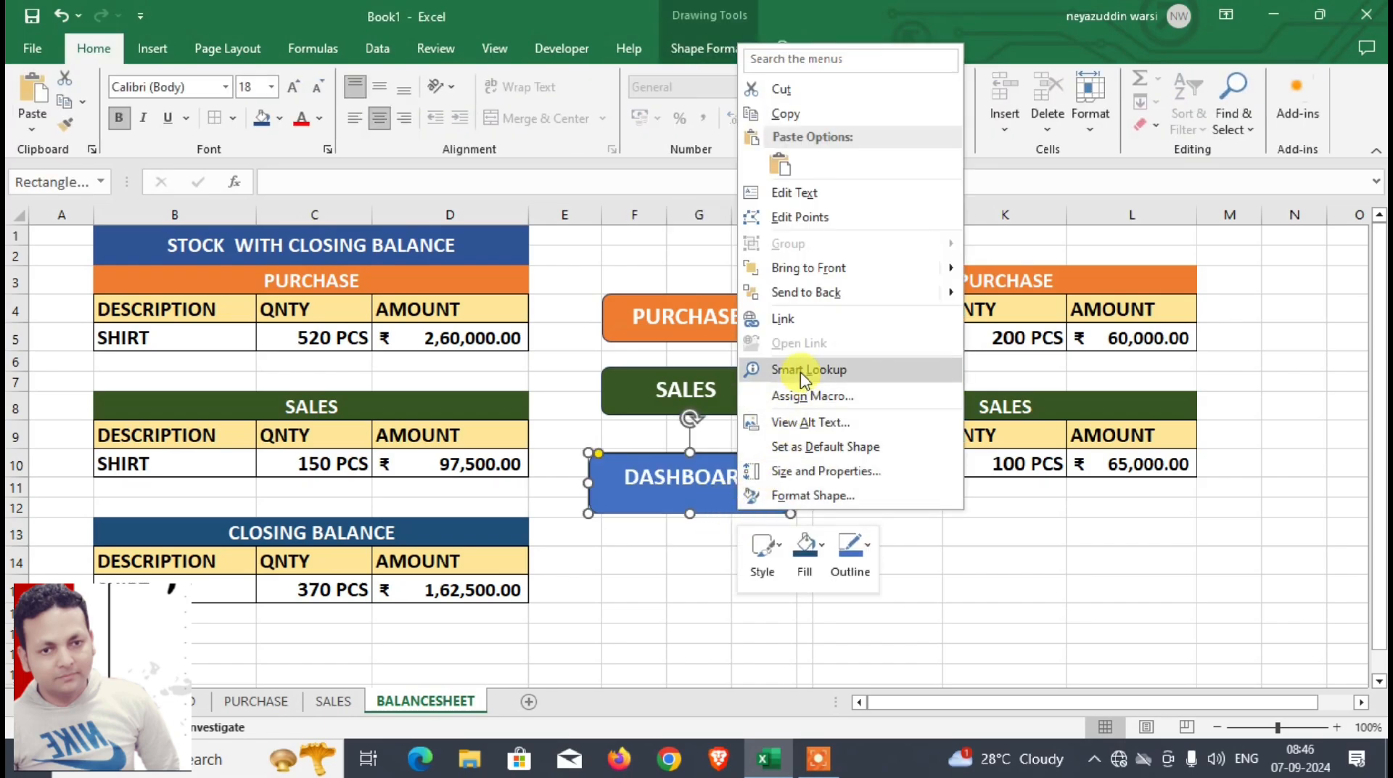
click(804, 330)
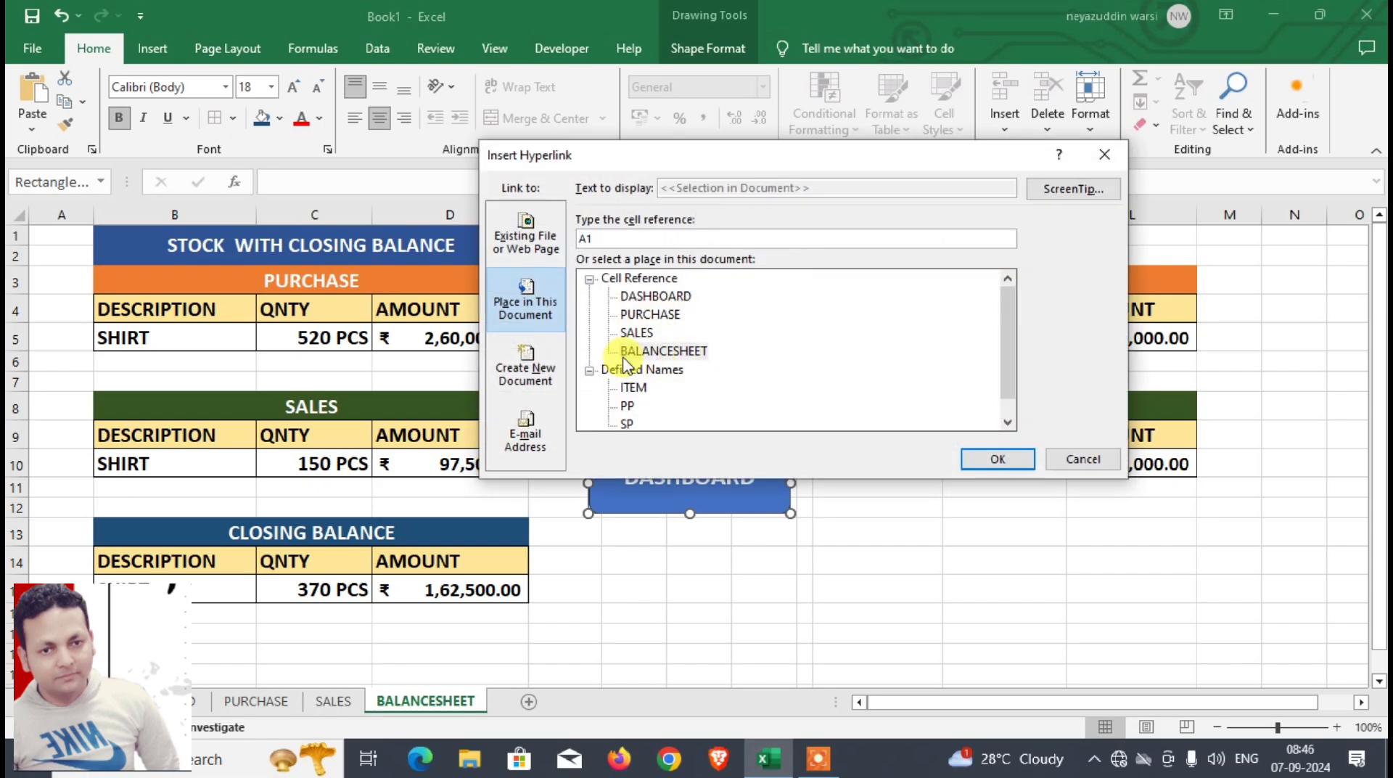
click(642, 297)
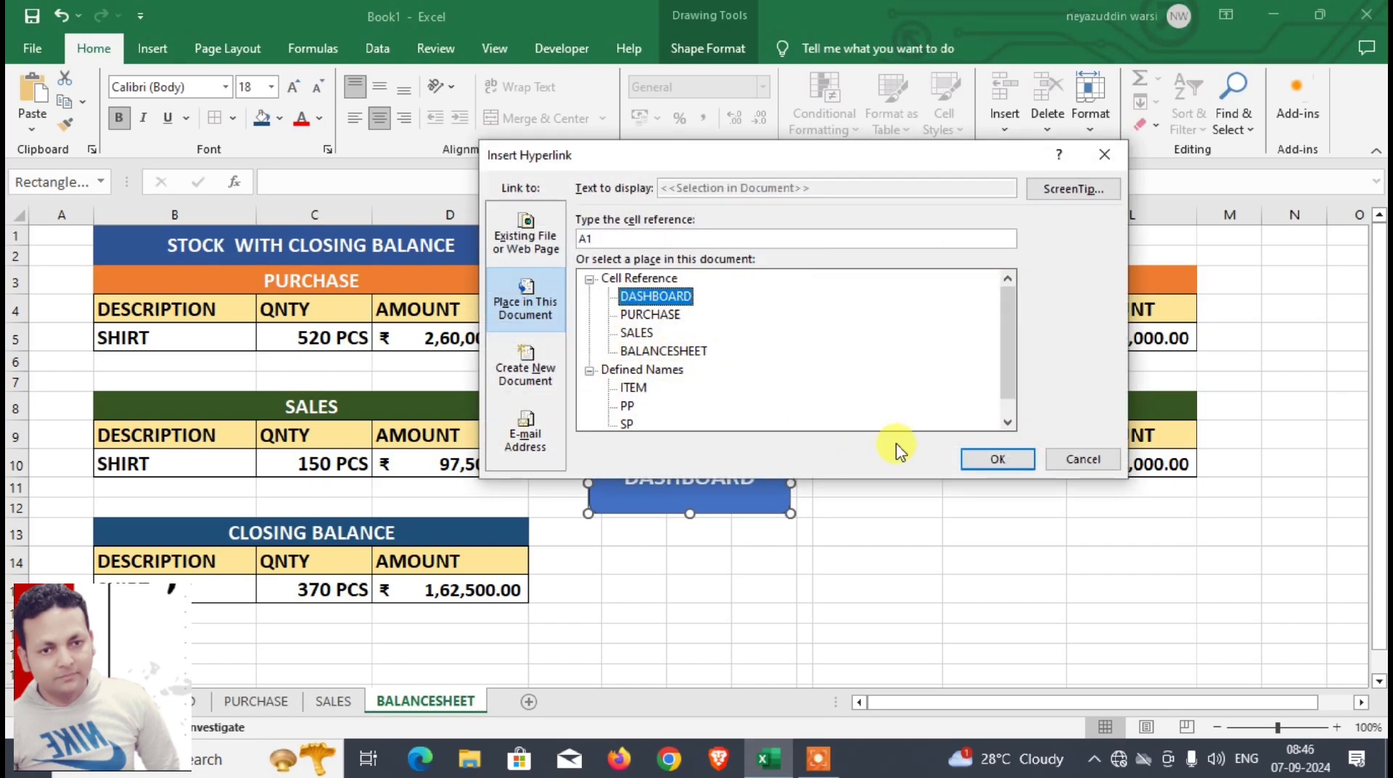
click(984, 461)
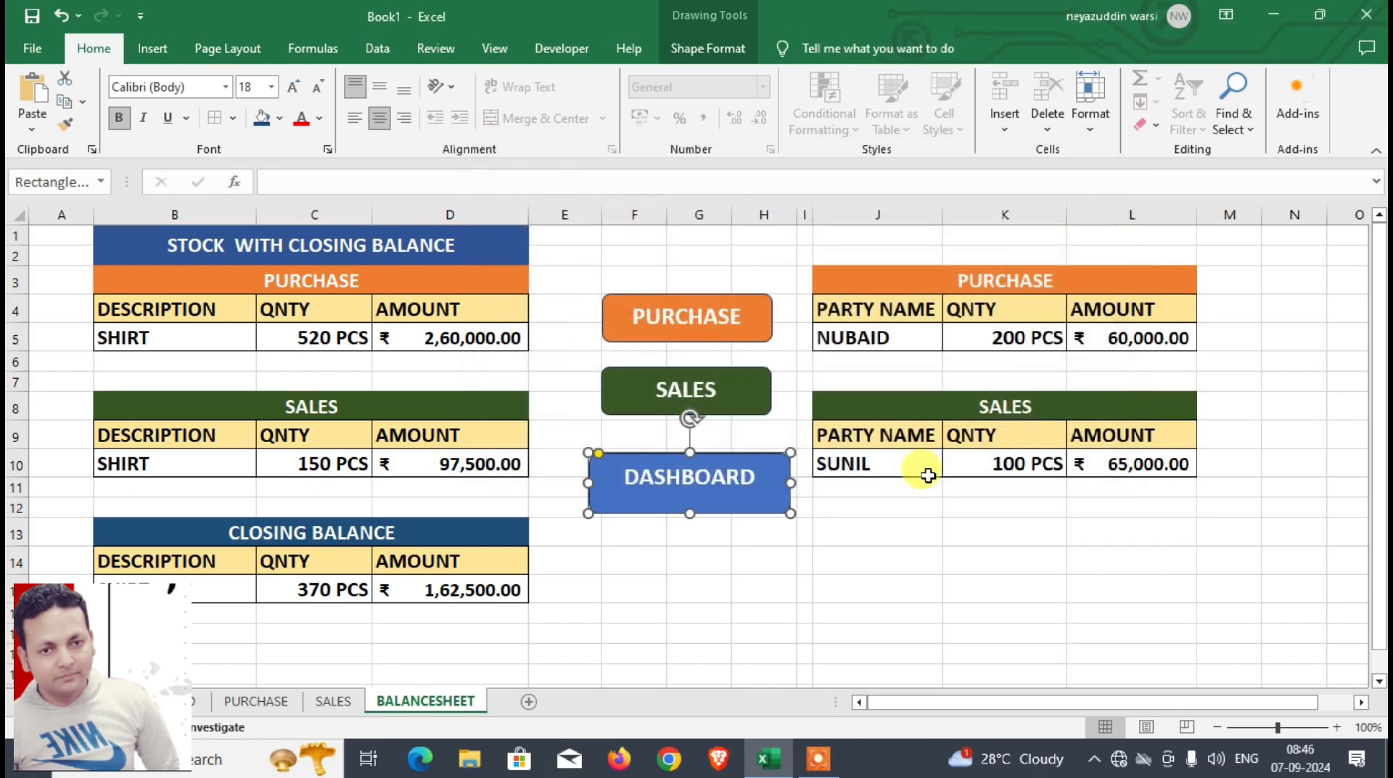
click(744, 611)
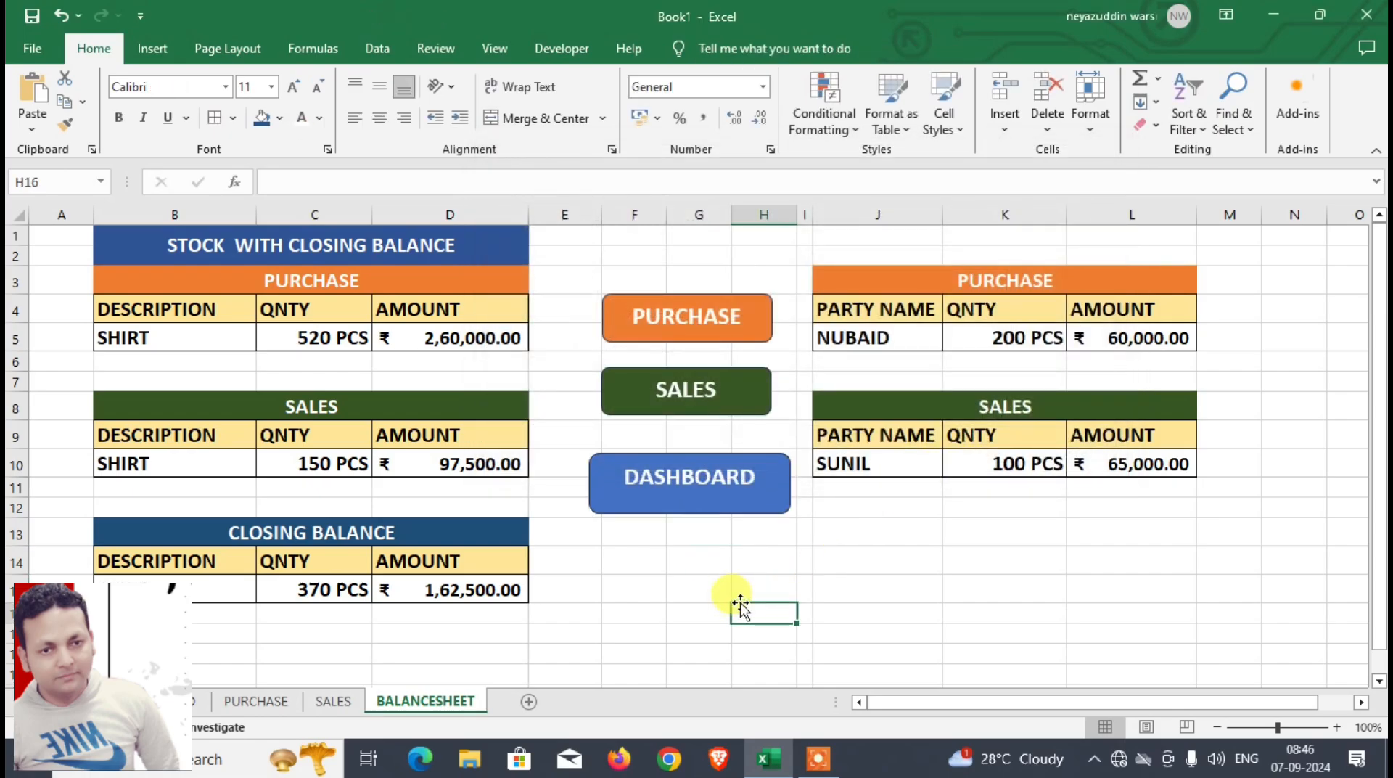
Step: Test the navigation by following the DASHBOARD shape's link and the orange PURCHASE shape's link on the dashboard
click(696, 508)
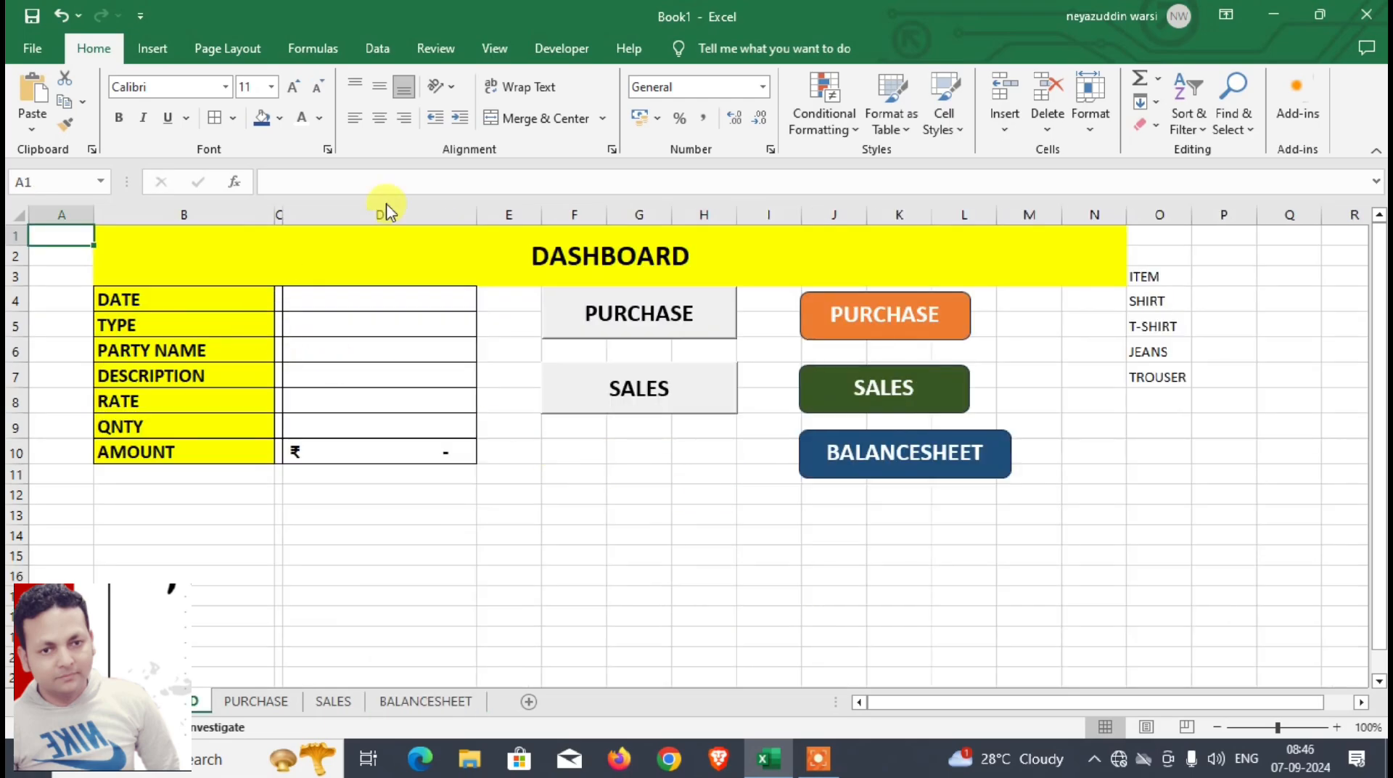
click(840, 330)
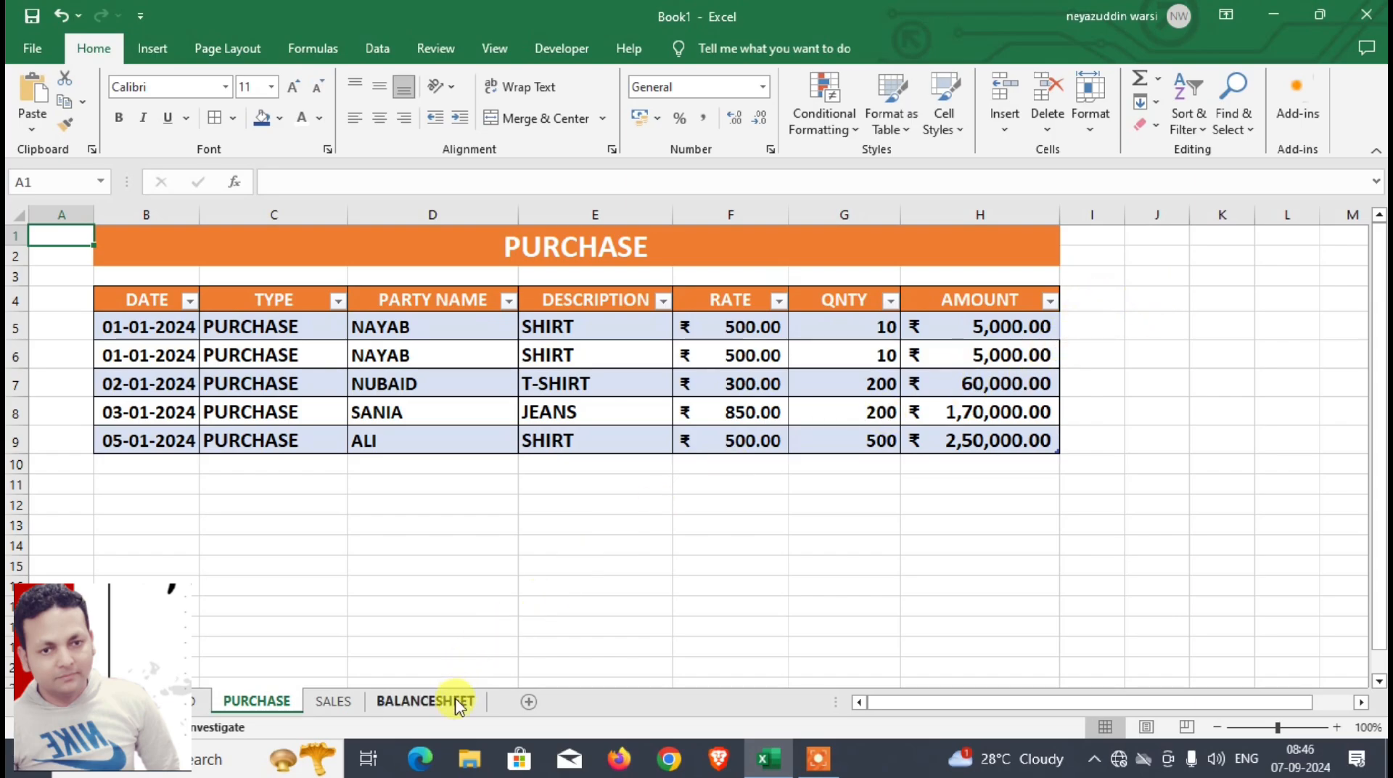
Step: Copy the DASHBOARD shape from the BALANCESHEET sheet to the PURCHASE sheet and place it beside the table's AMOUNT column
click(428, 701)
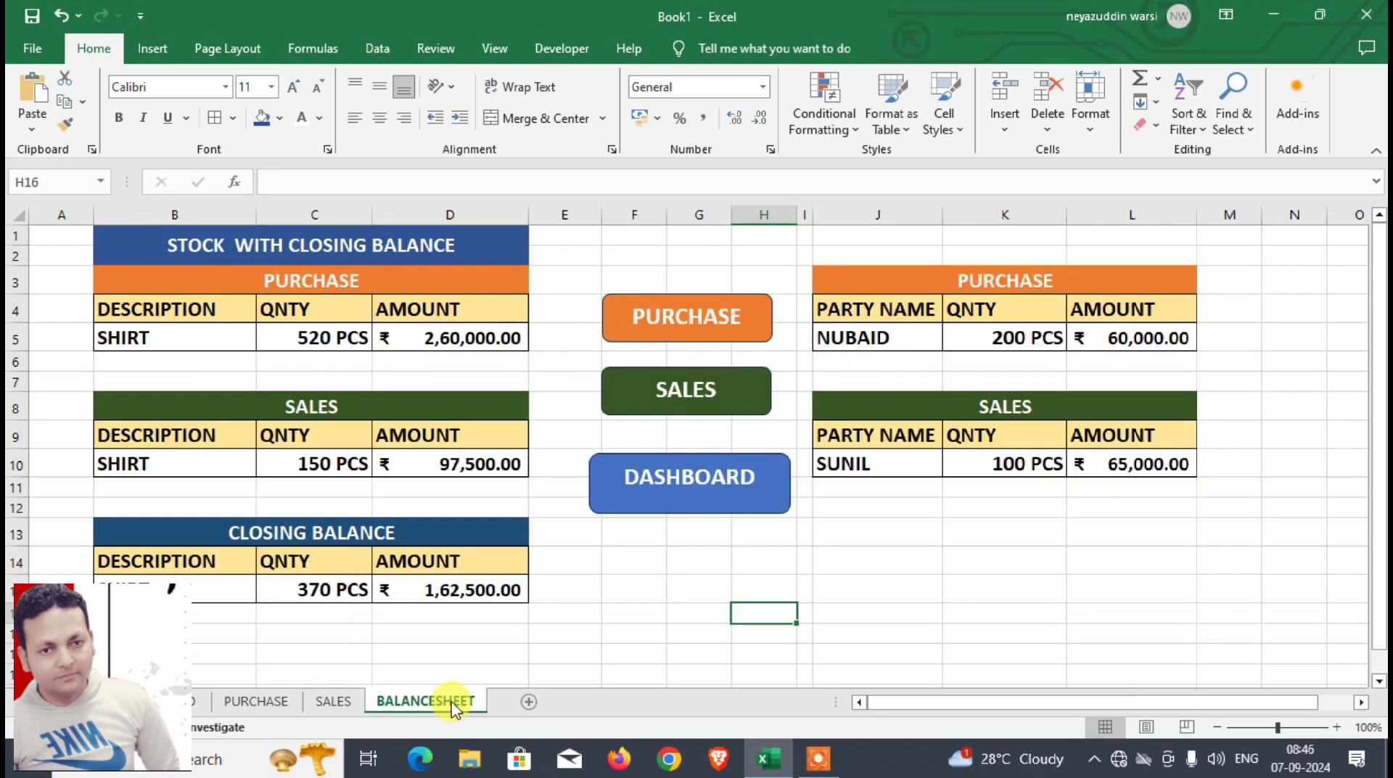
click(705, 511)
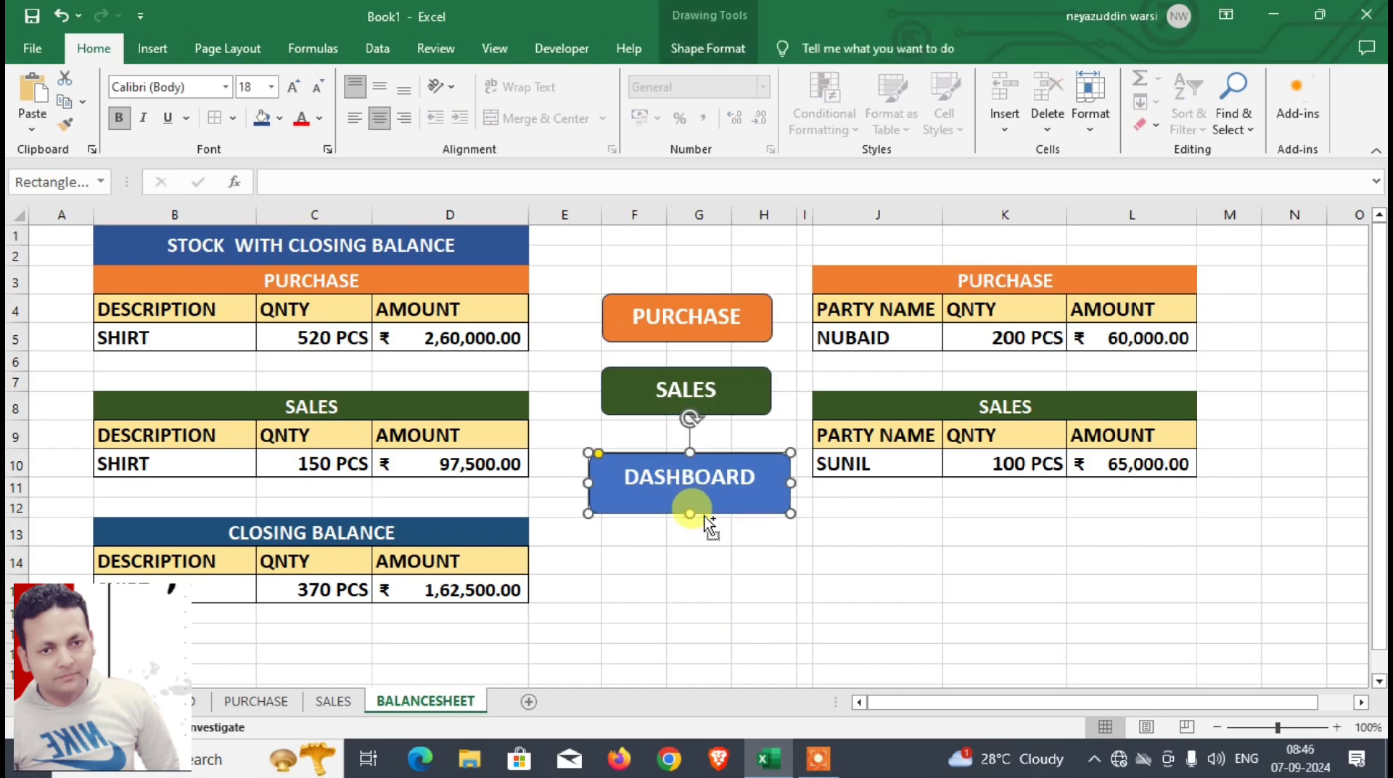
click(279, 701)
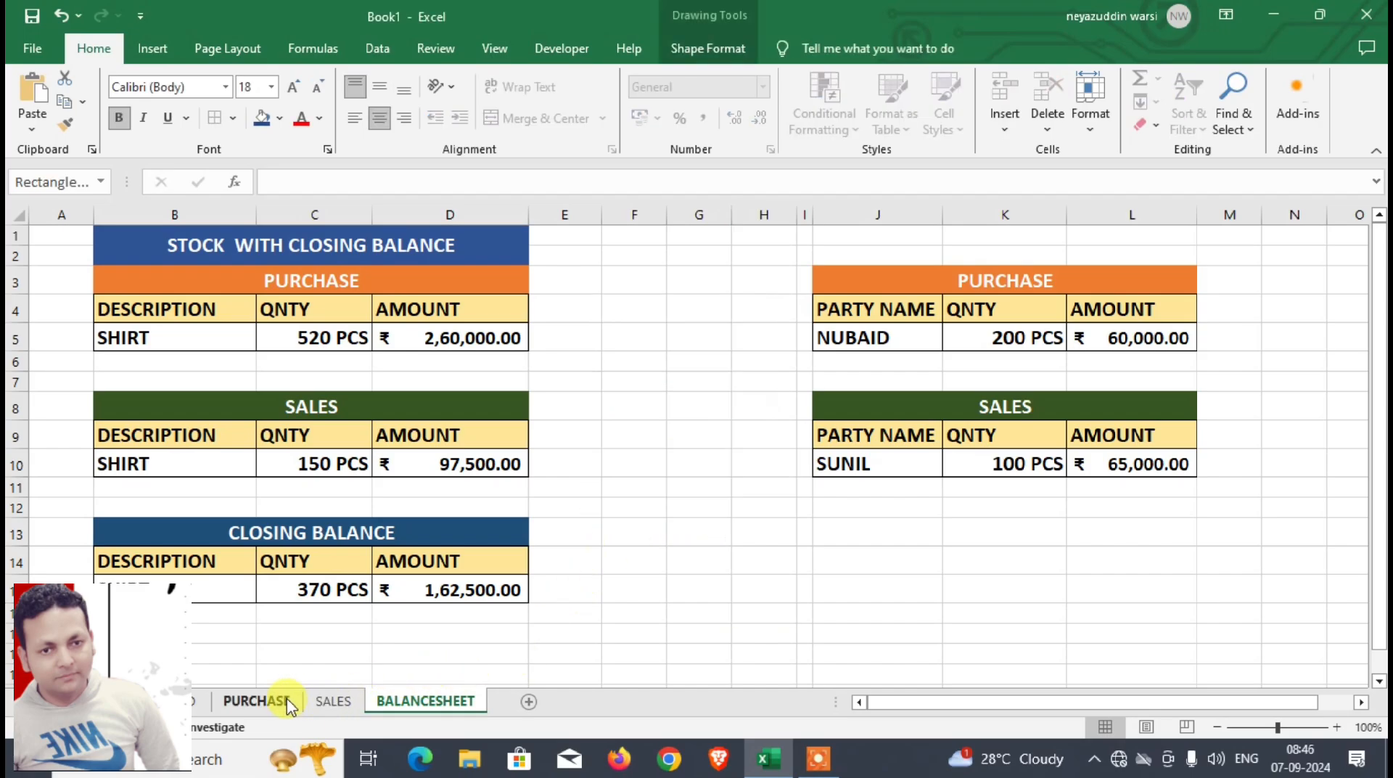
key(ctrl+v)
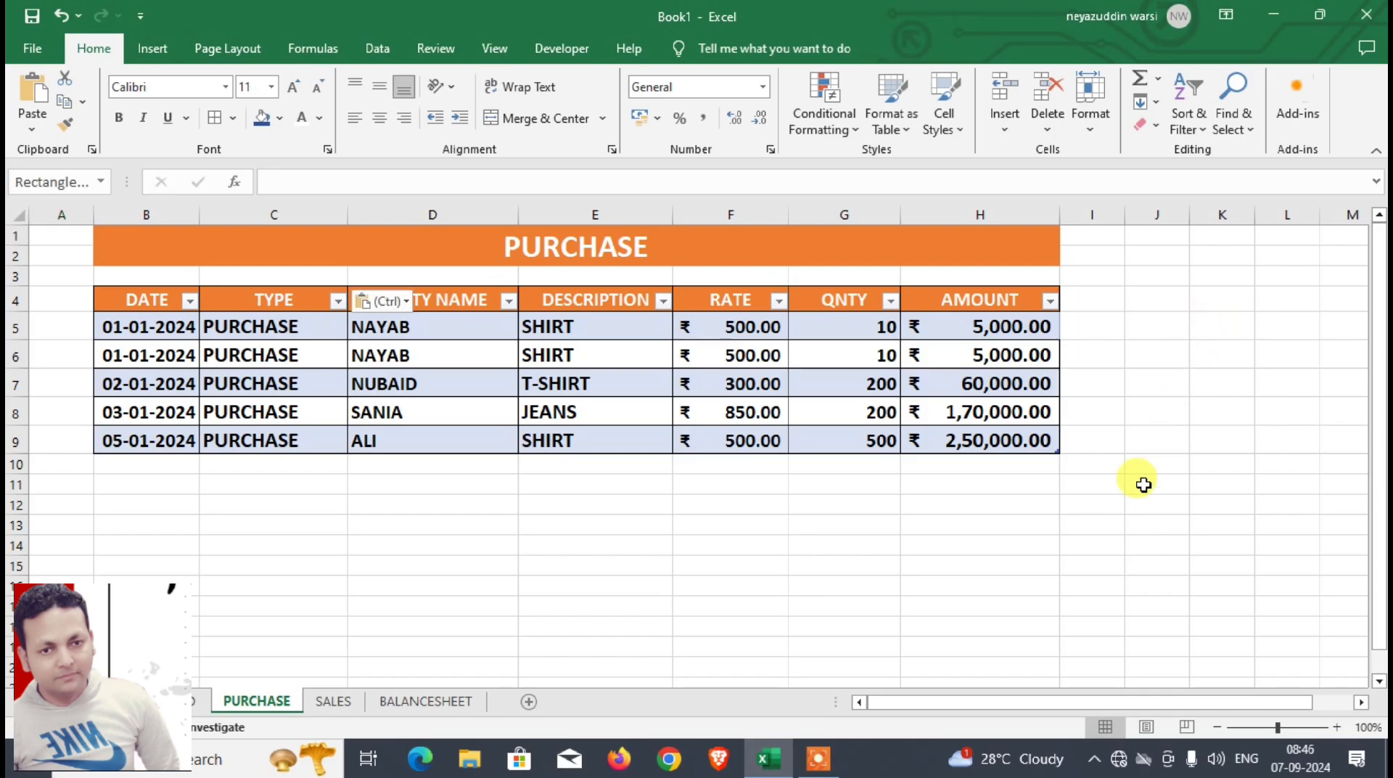
drag(197, 280, 1260, 323)
click(1220, 438)
Step: Copy the BALANCESHEET shape from the DASHBOARD sheet to the PURCHASE sheet and place it directly below the DASHBOARD shape
click(1230, 331)
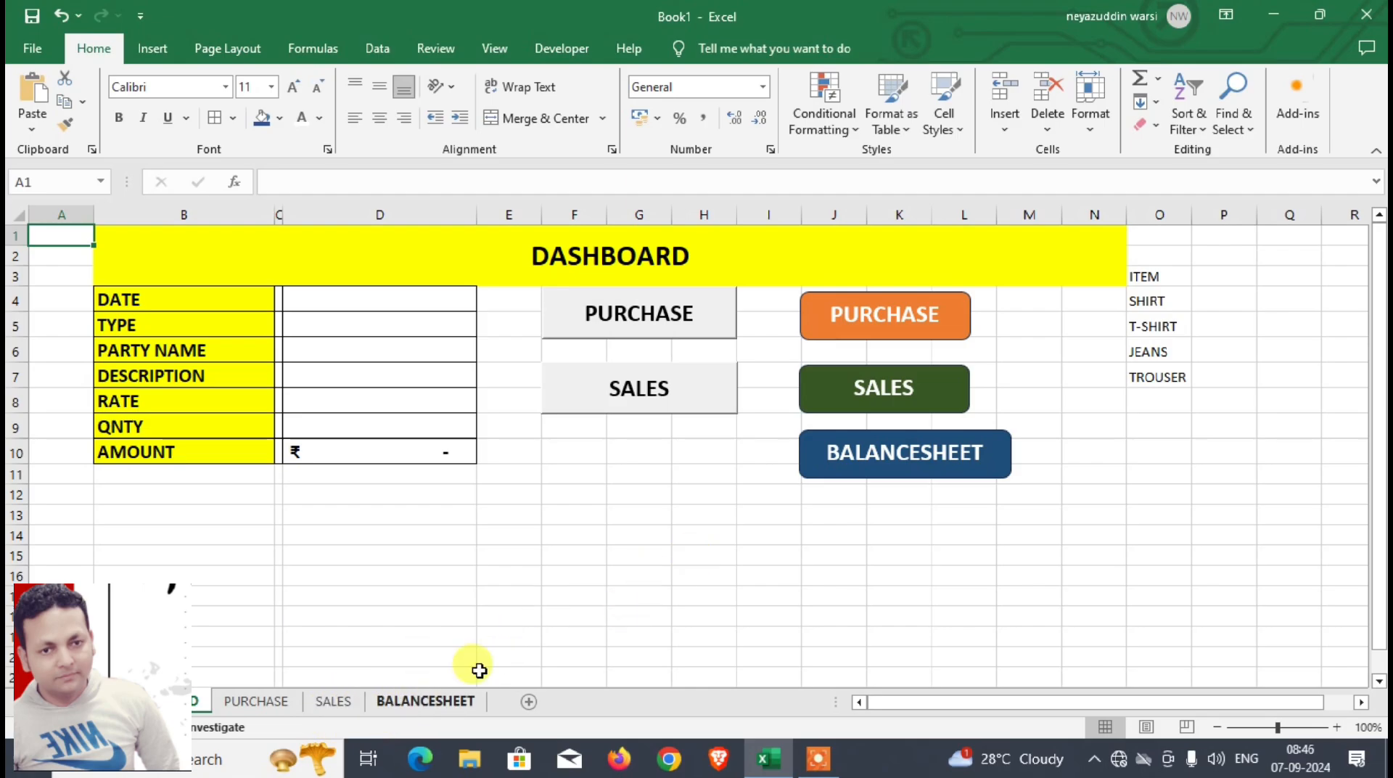
click(819, 470)
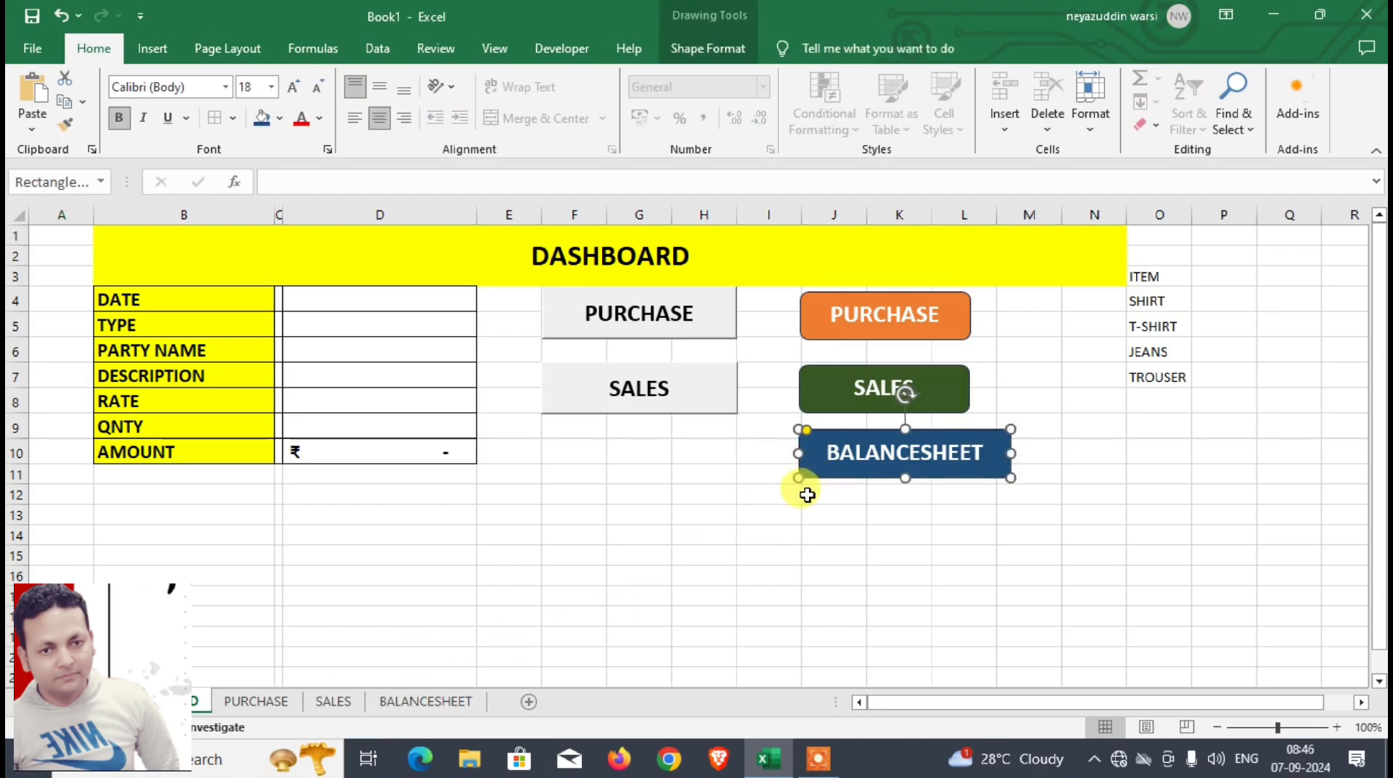
click(252, 701)
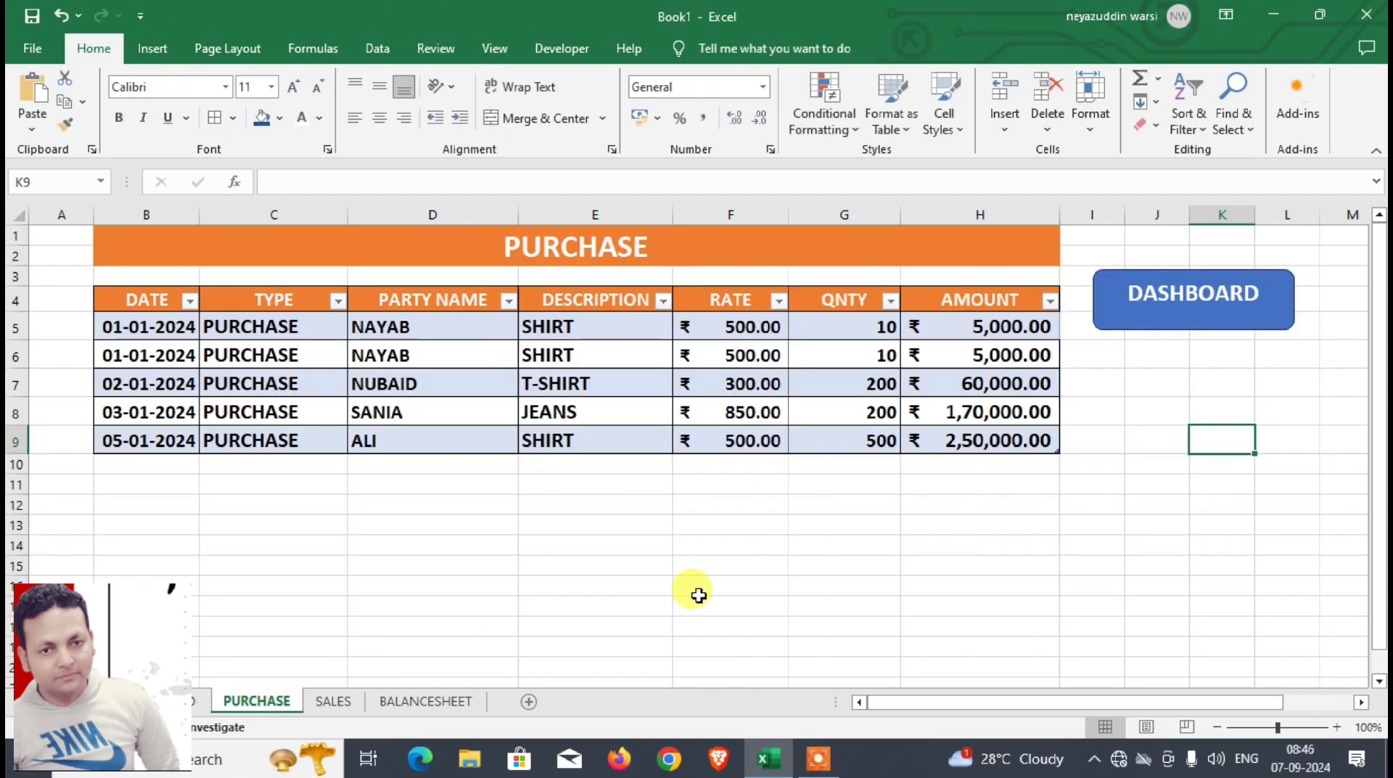
key(ctrl+v)
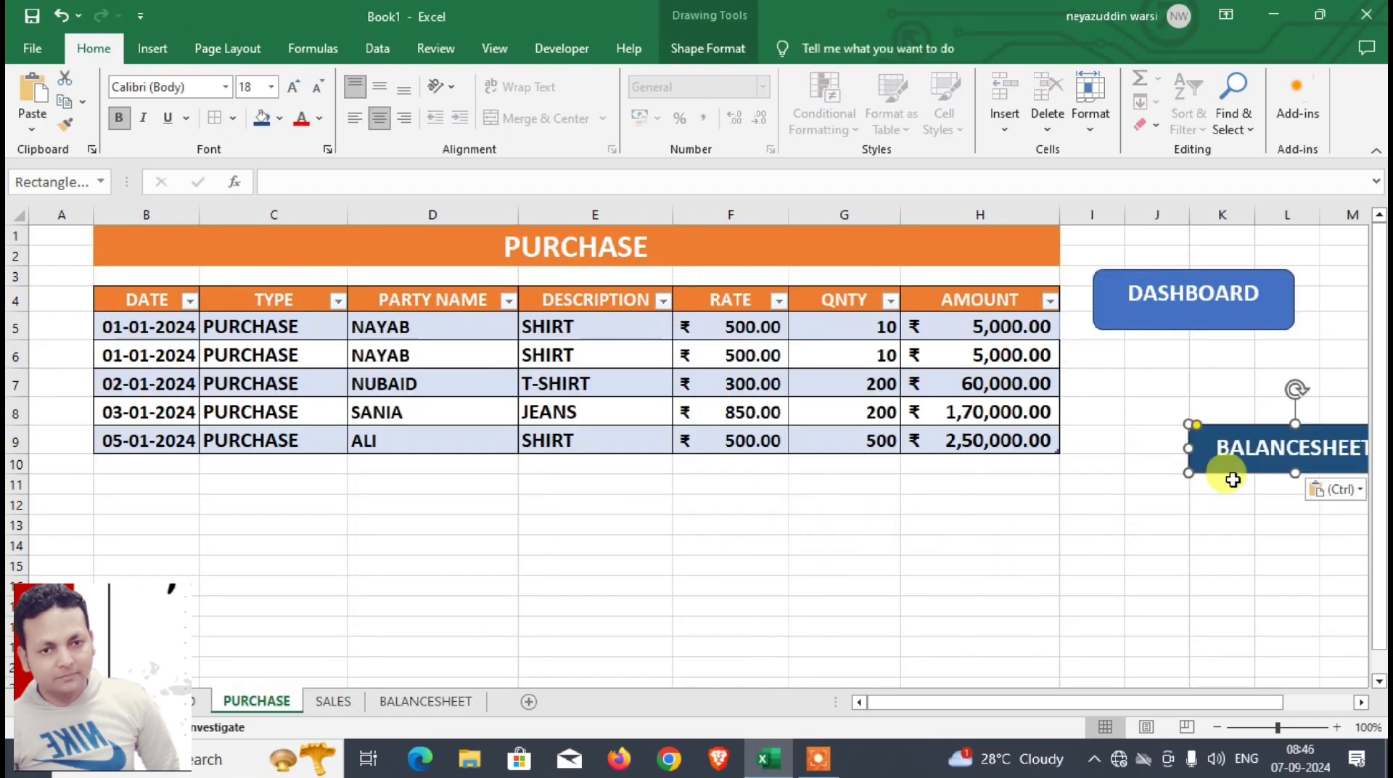
drag(1235, 476, 1130, 412)
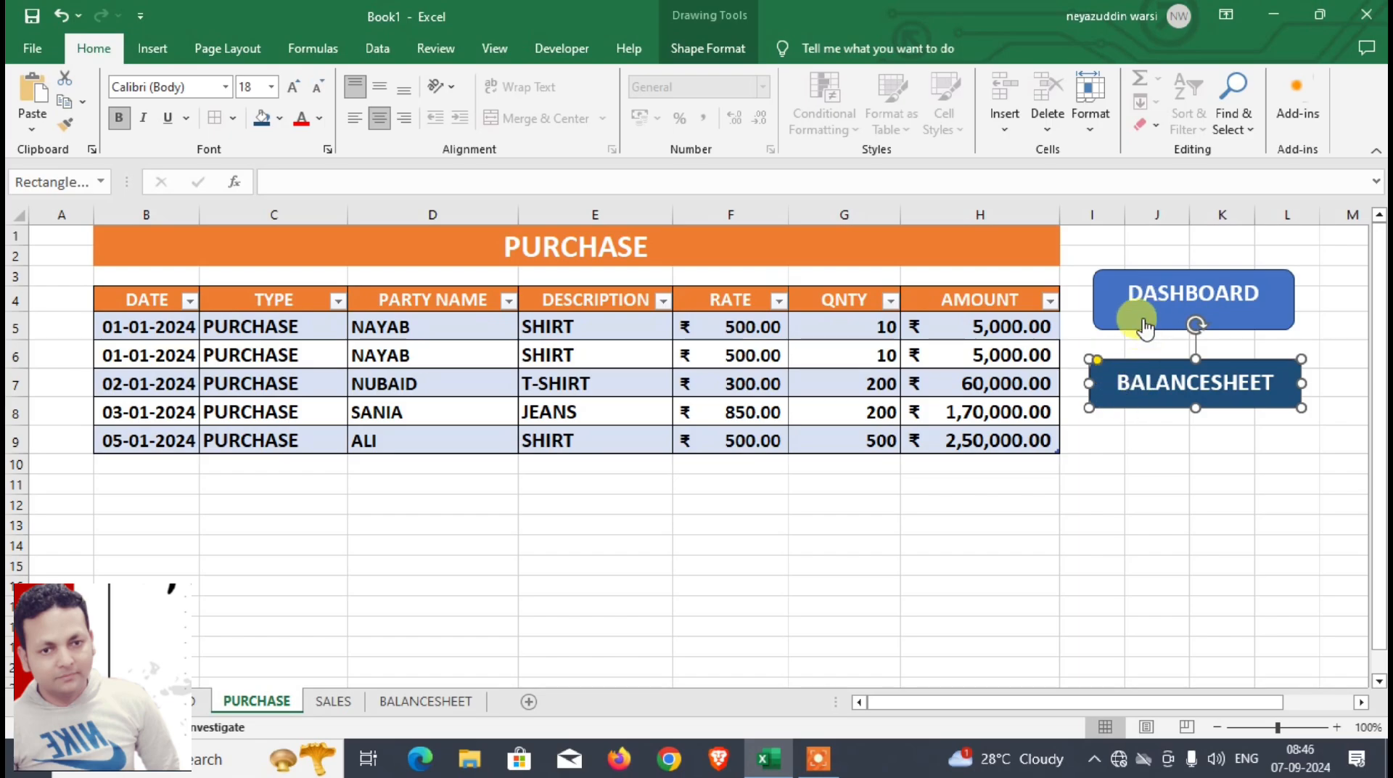
click(1144, 465)
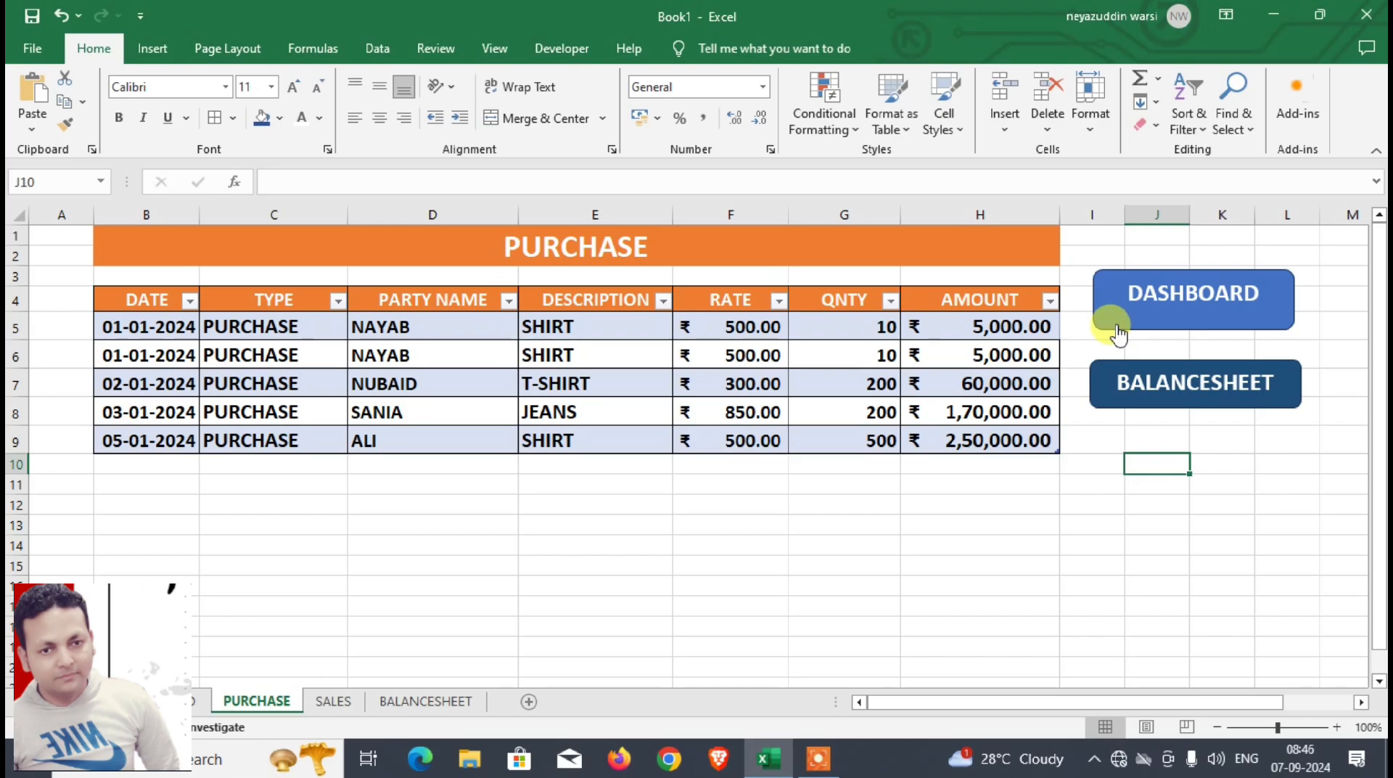
Step: Copy the DASHBOARD shape from the PURCHASE sheet to the SALES sheet and place it beside the table's AMOUNT column
ctrl+click(1111, 328)
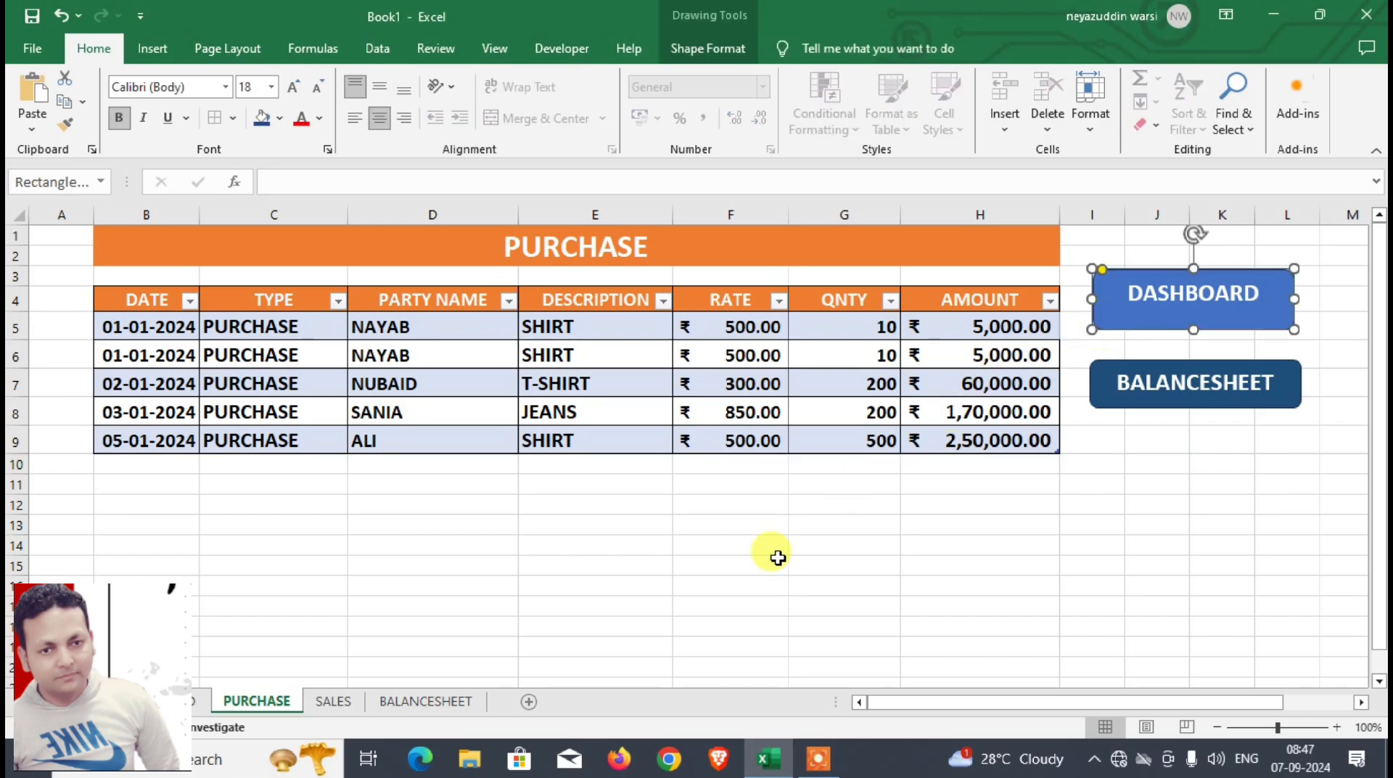
click(337, 701)
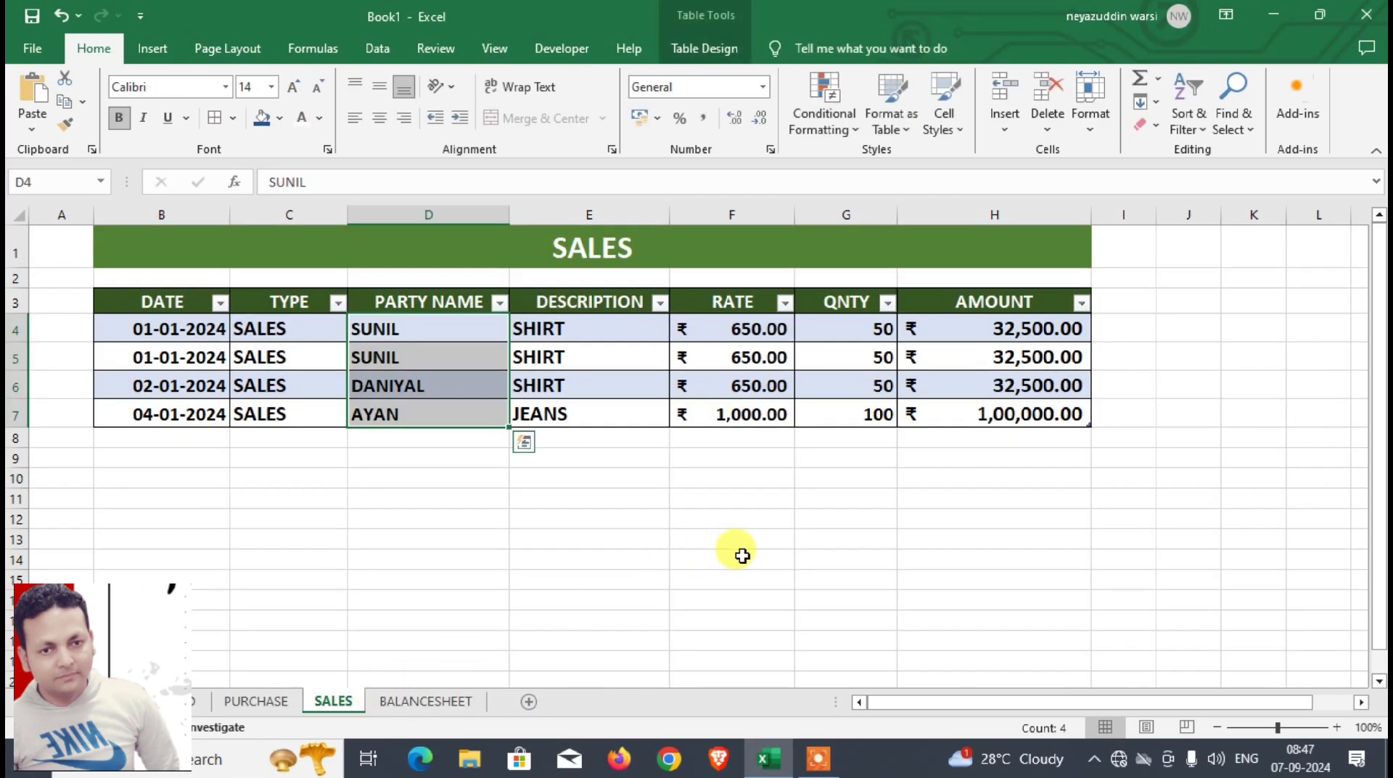
key(ctrl+v)
drag(525, 363, 1241, 339)
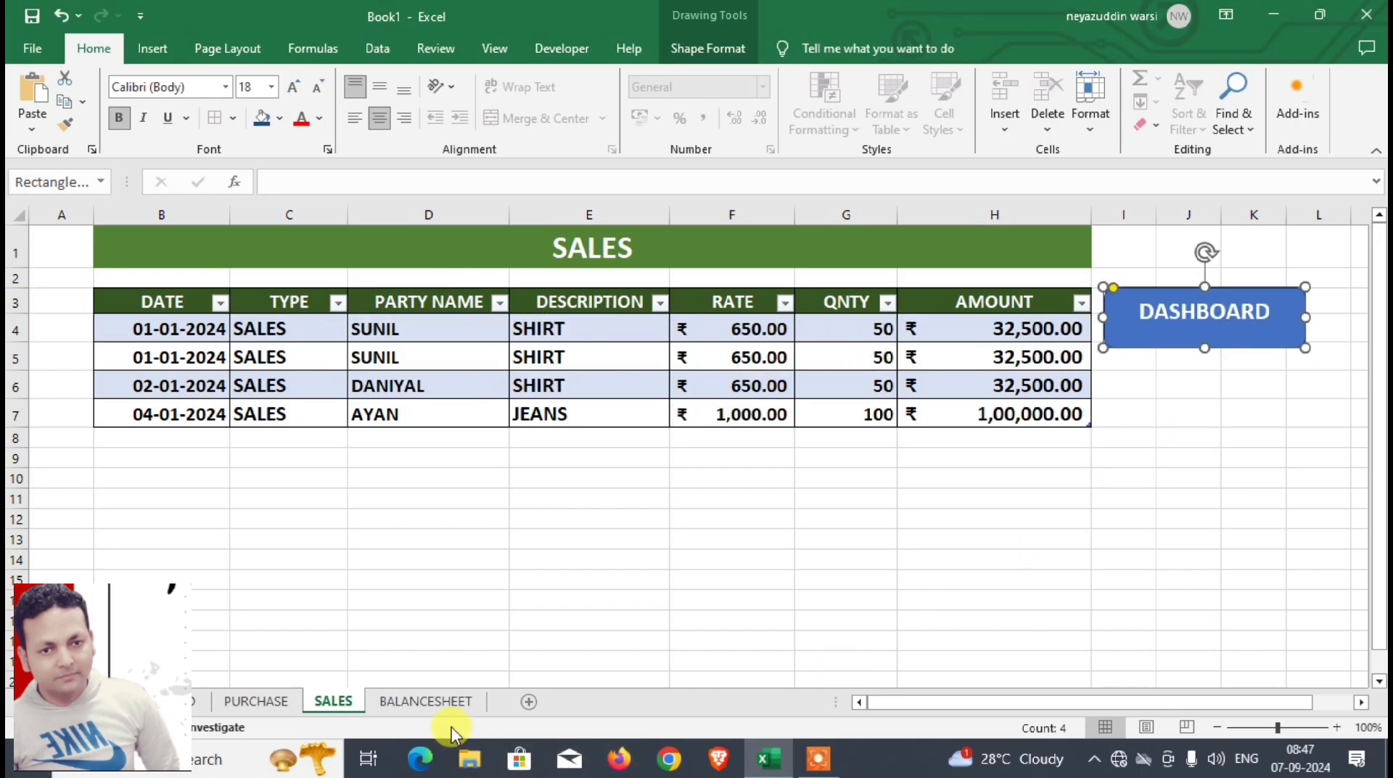
Step: Copy the BALANCESHEET shape from the PURCHASE sheet to the SALES sheet and place it directly below the DASHBOARD shape
click(255, 701)
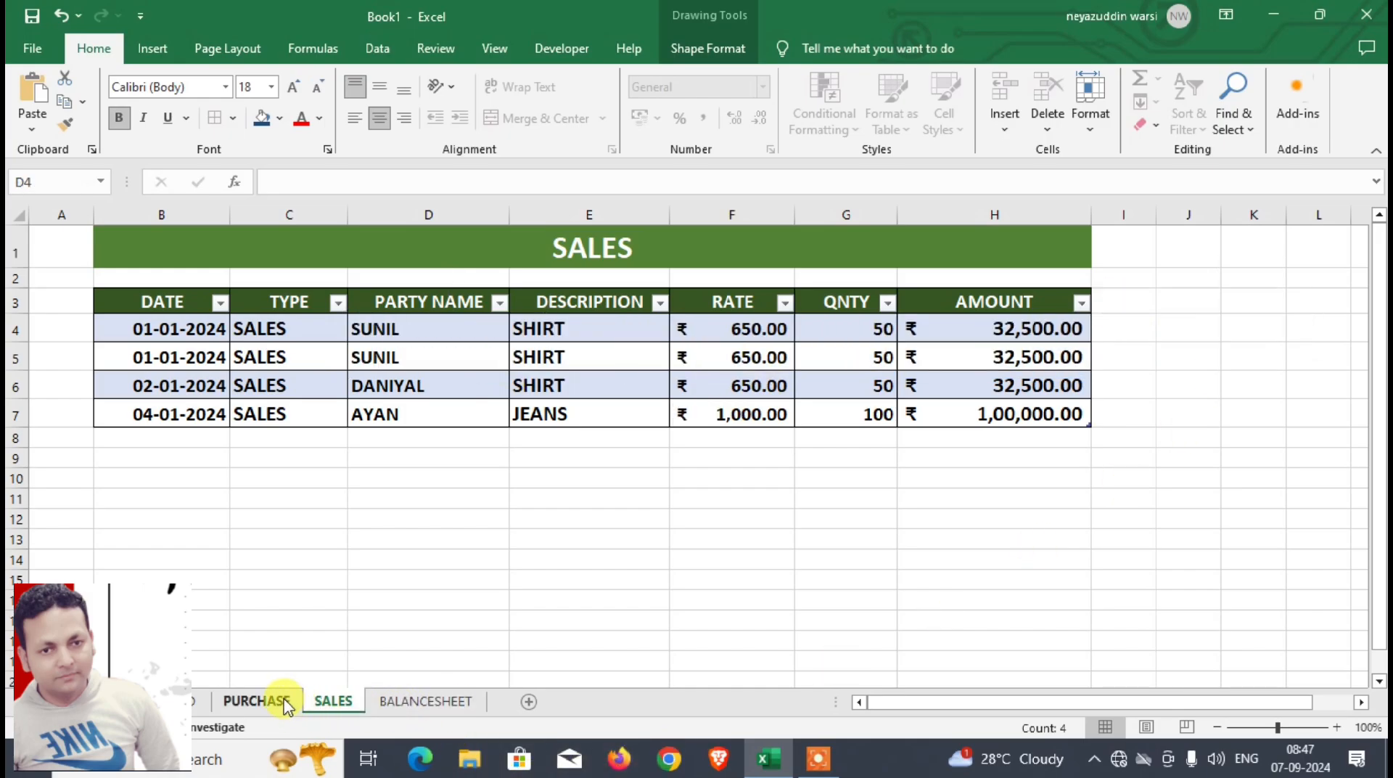
click(1110, 395)
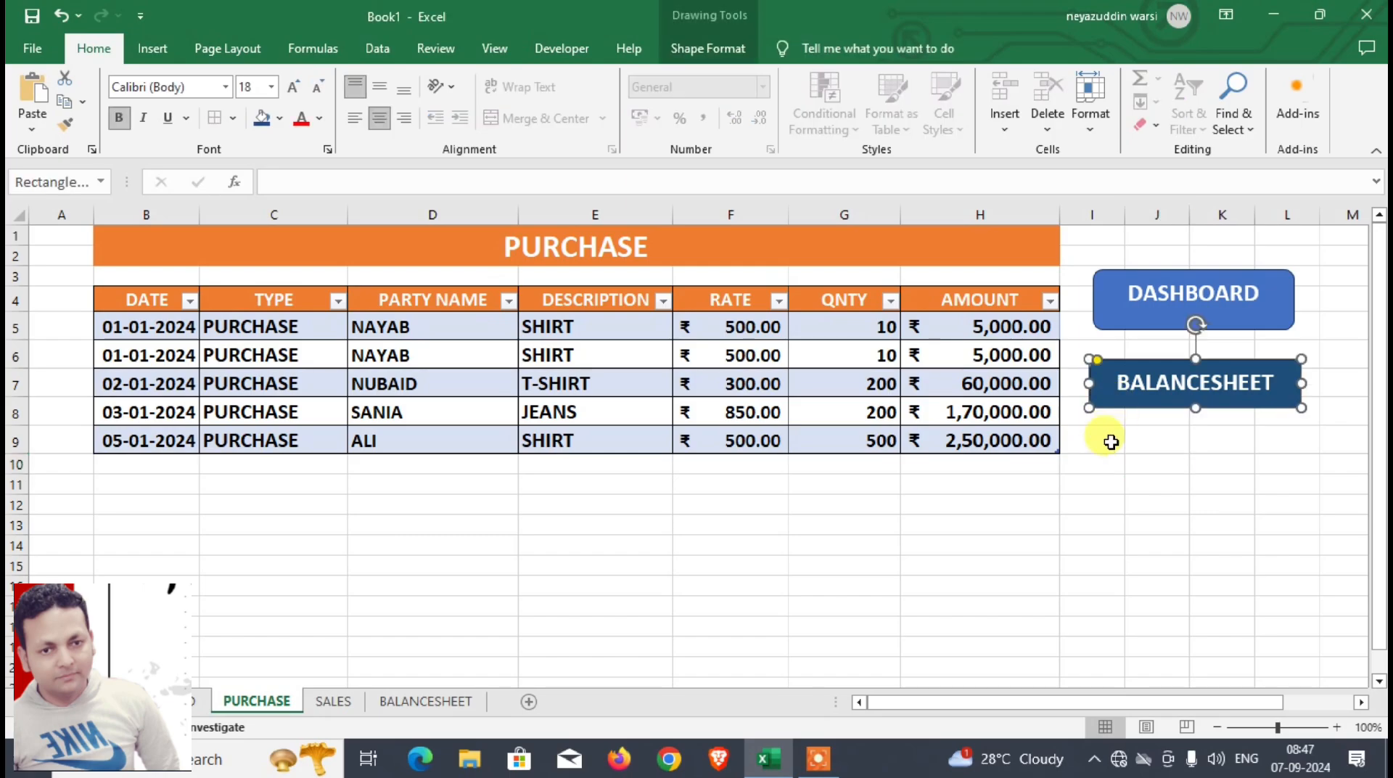
click(353, 703)
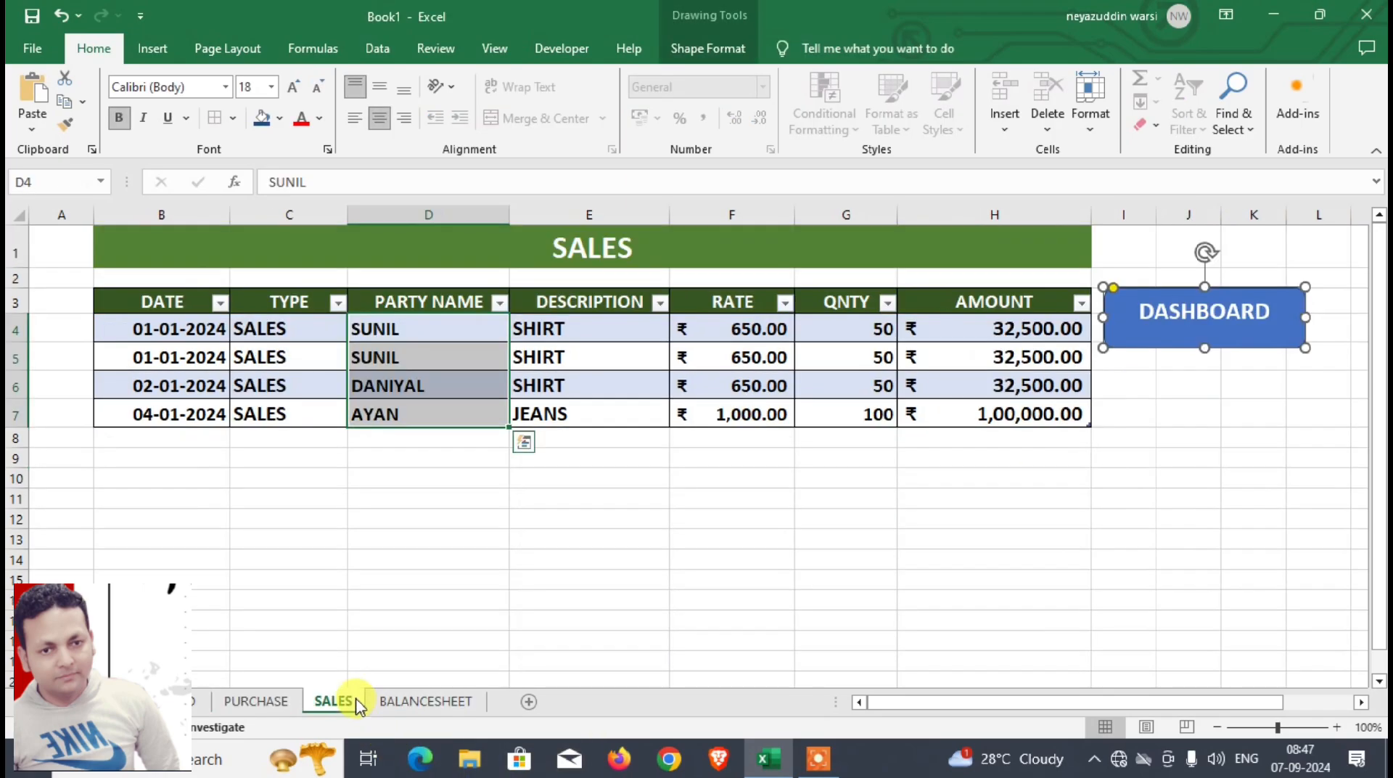
key(ctrl+v)
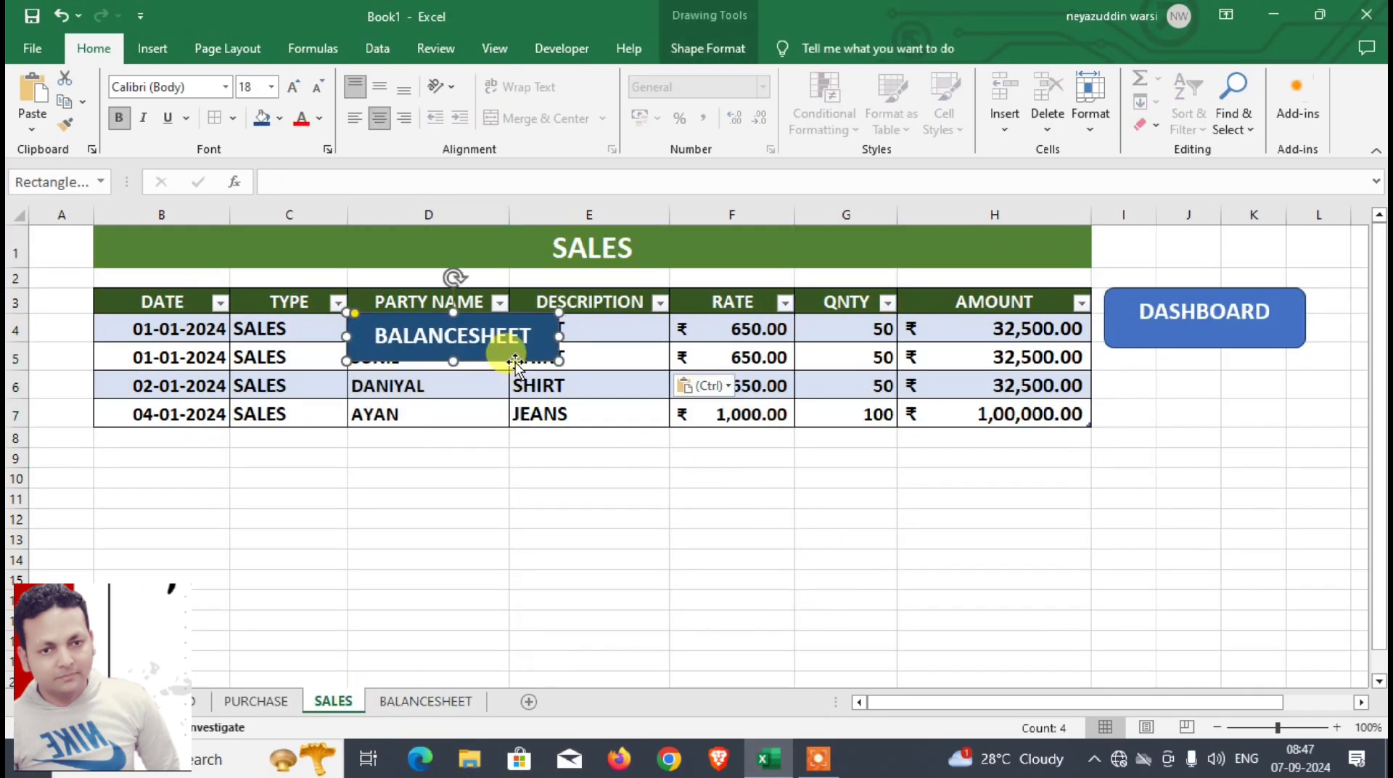
drag(506, 360, 752, 416)
drag(919, 442, 1268, 425)
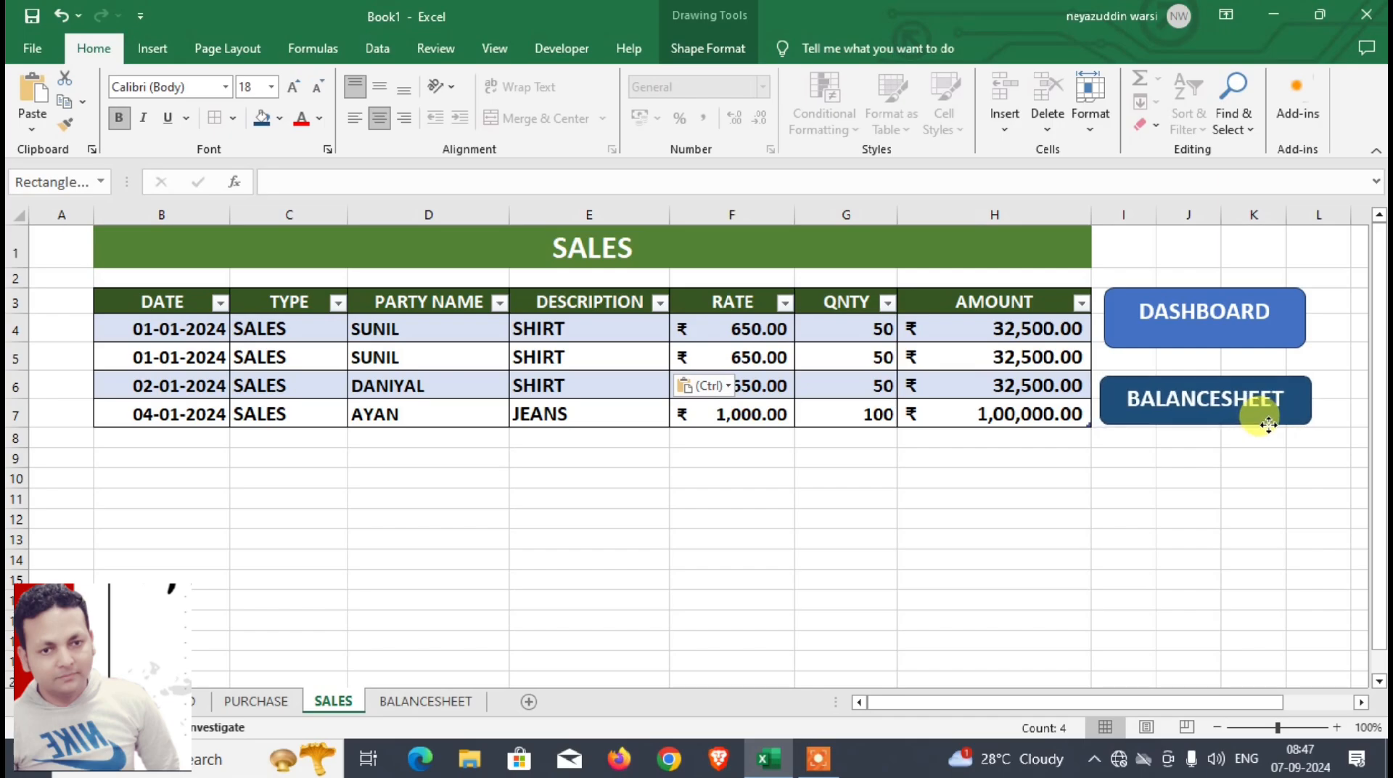
click(1201, 478)
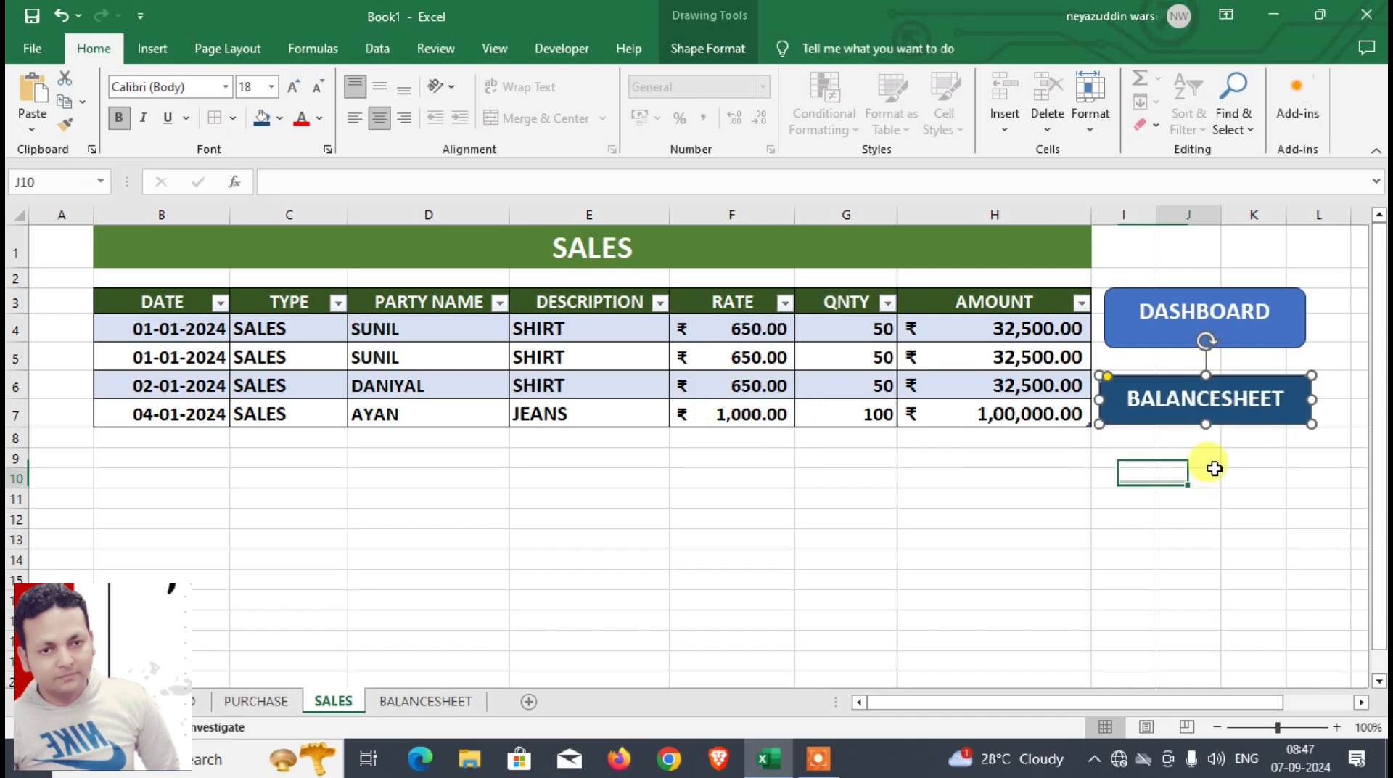
Step: Test the navigation links of the SALES sheet's BALANCESHEET shape, the DASHBOARD shape, the dashboard's orange PURCHASE shape and the PURCHASE sheet's BALANCESHEET shape
click(1231, 423)
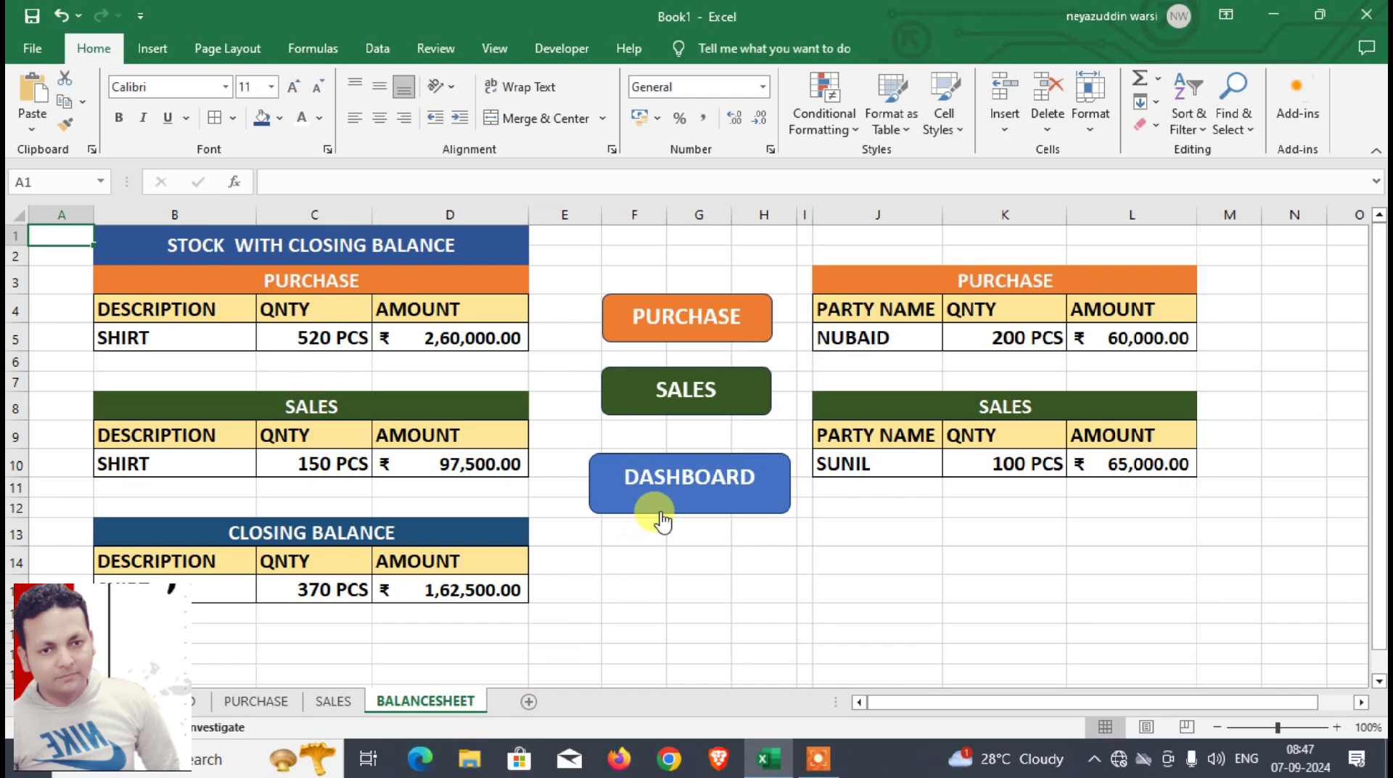
click(669, 490)
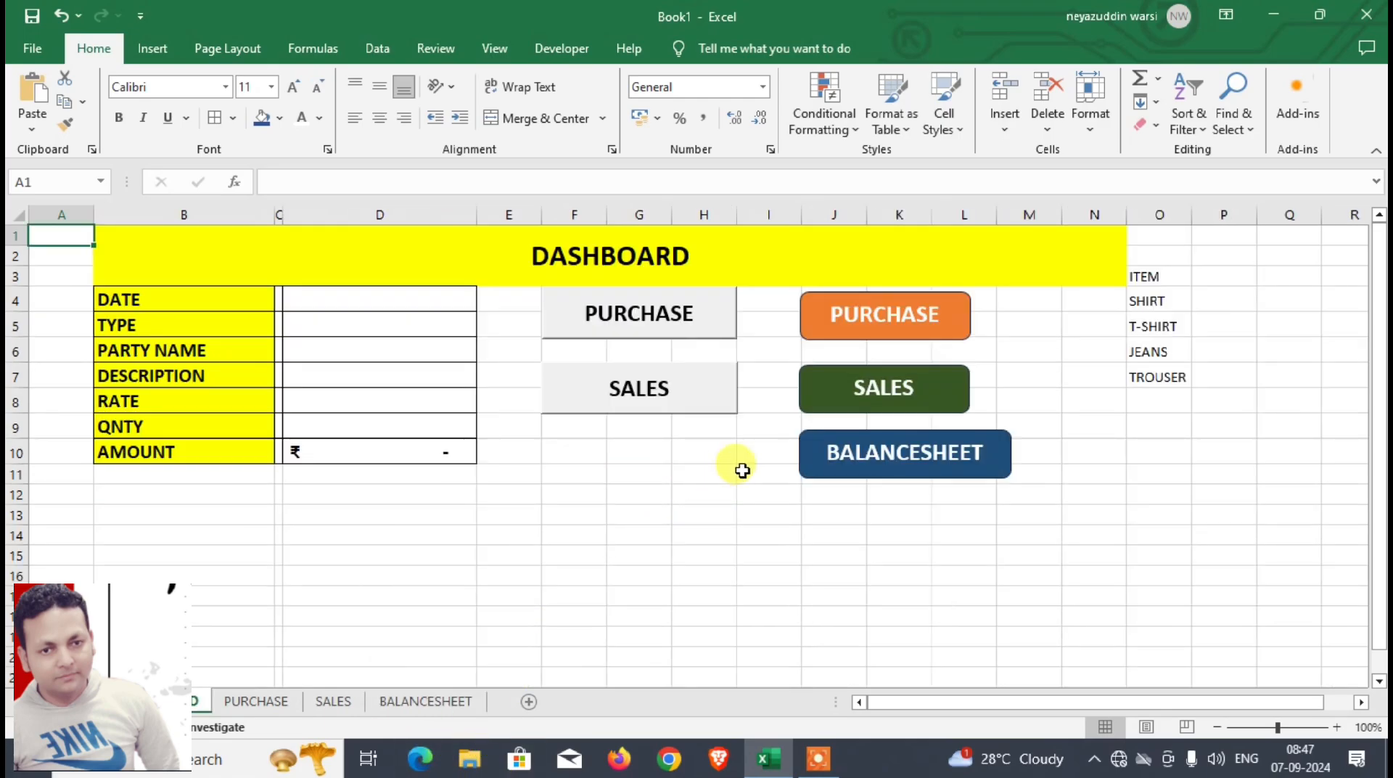
click(863, 324)
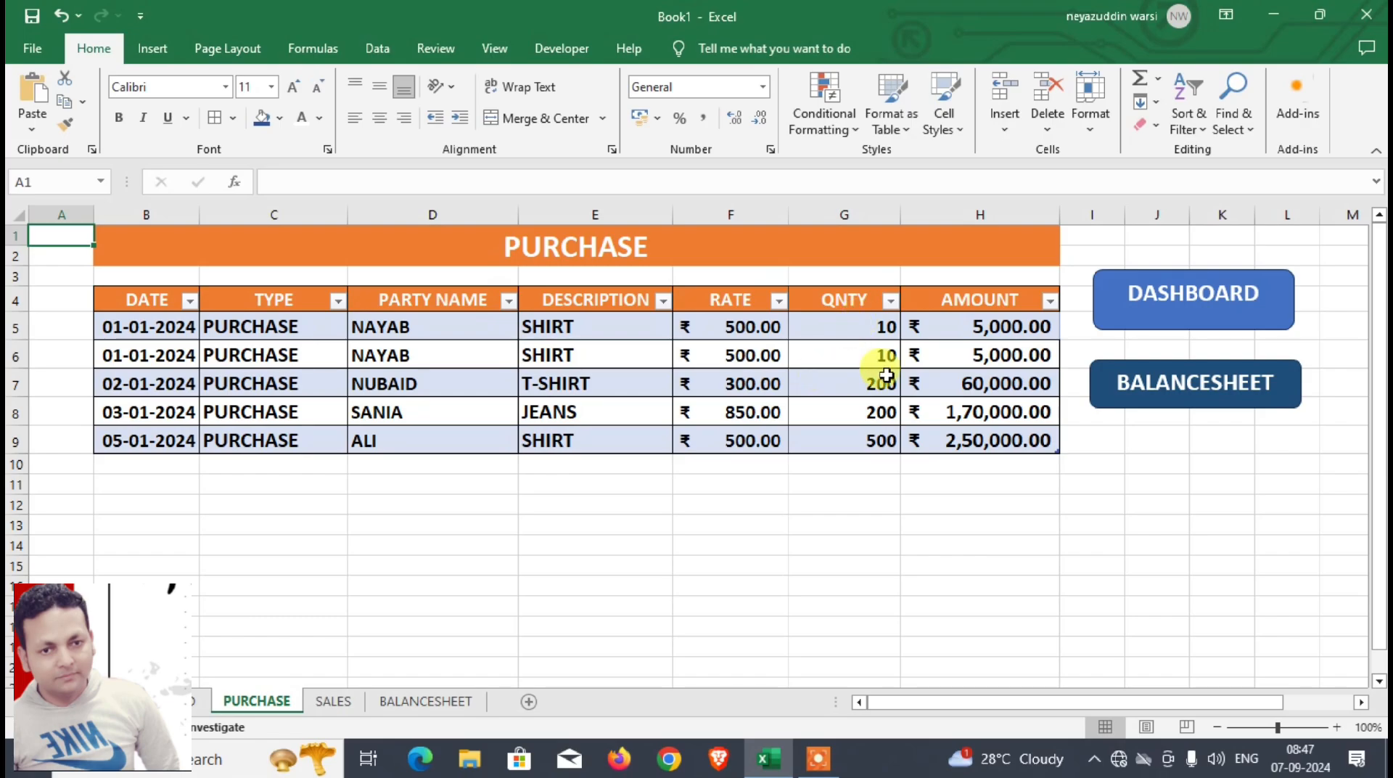
click(1148, 387)
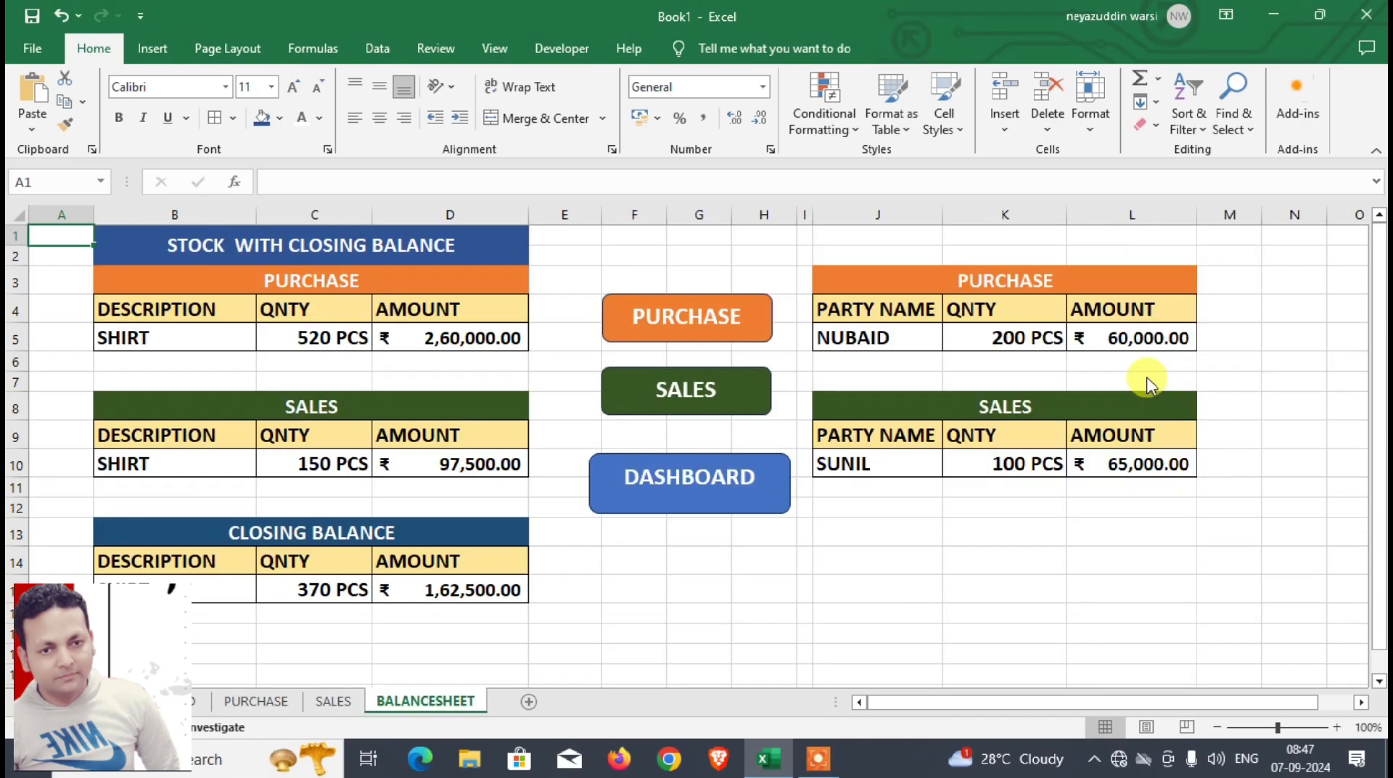
Step: Review the finished DASHBOARD, PURCHASE, SALES and BALANCESHEET sheets, examining the entry form, tables, closing balance and navigation shapes
key(ctrl+Page_Up)
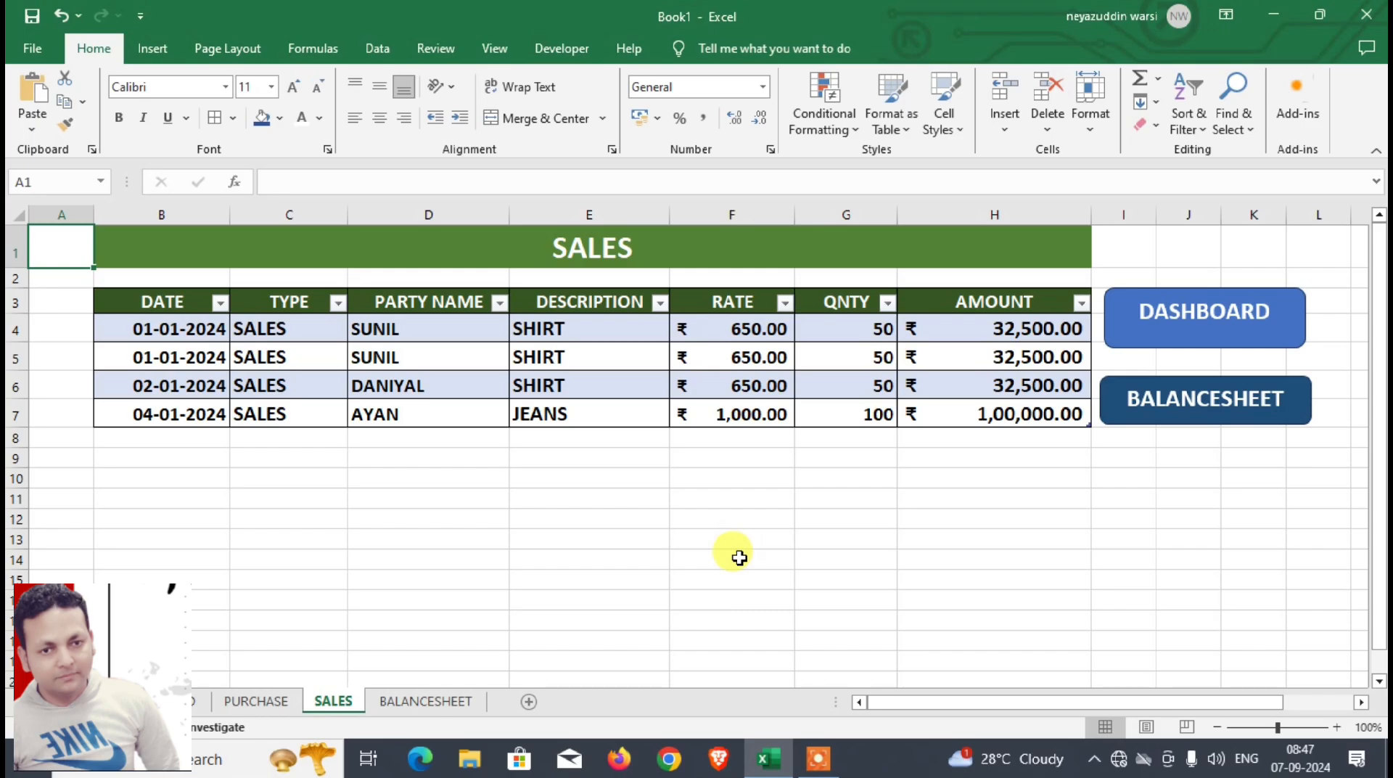
click(197, 701)
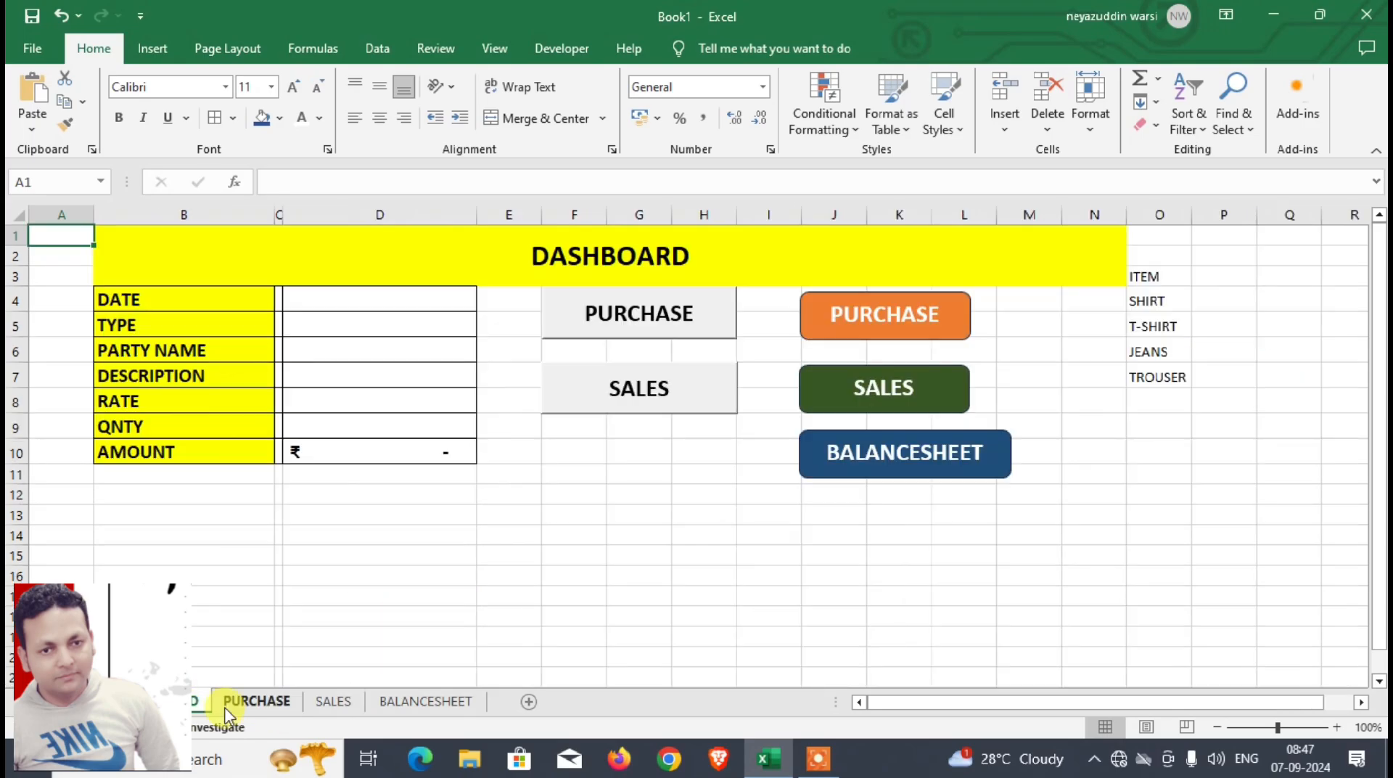
click(262, 701)
click(421, 700)
click(190, 684)
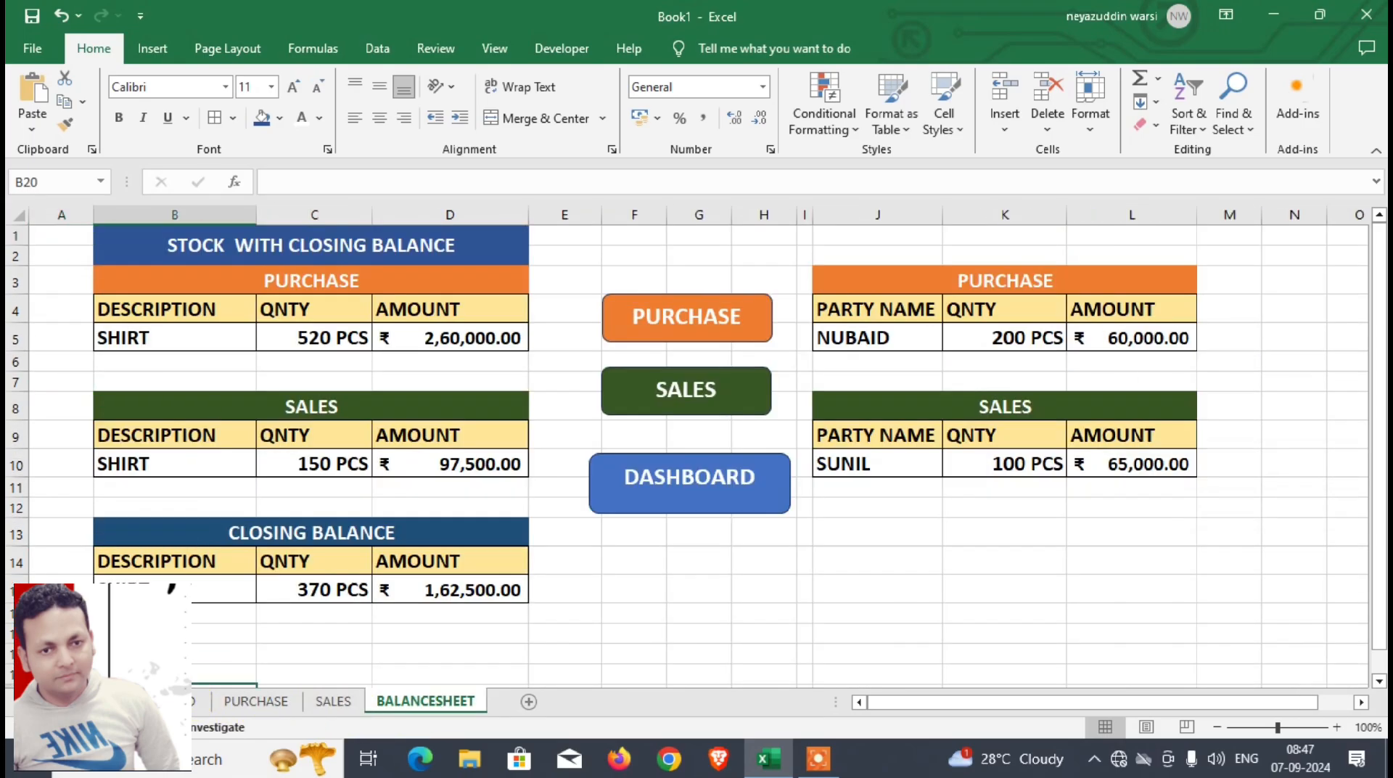
click(176, 701)
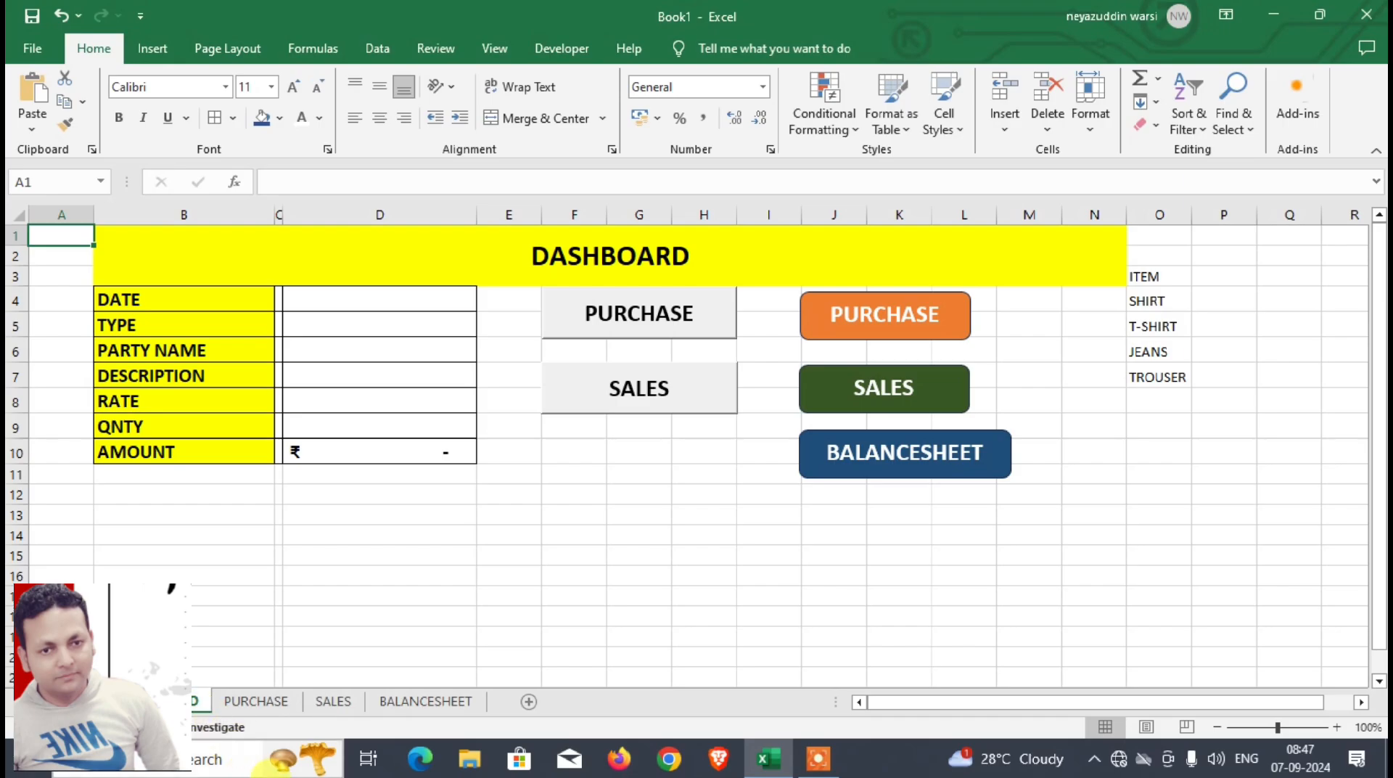
click(426, 299)
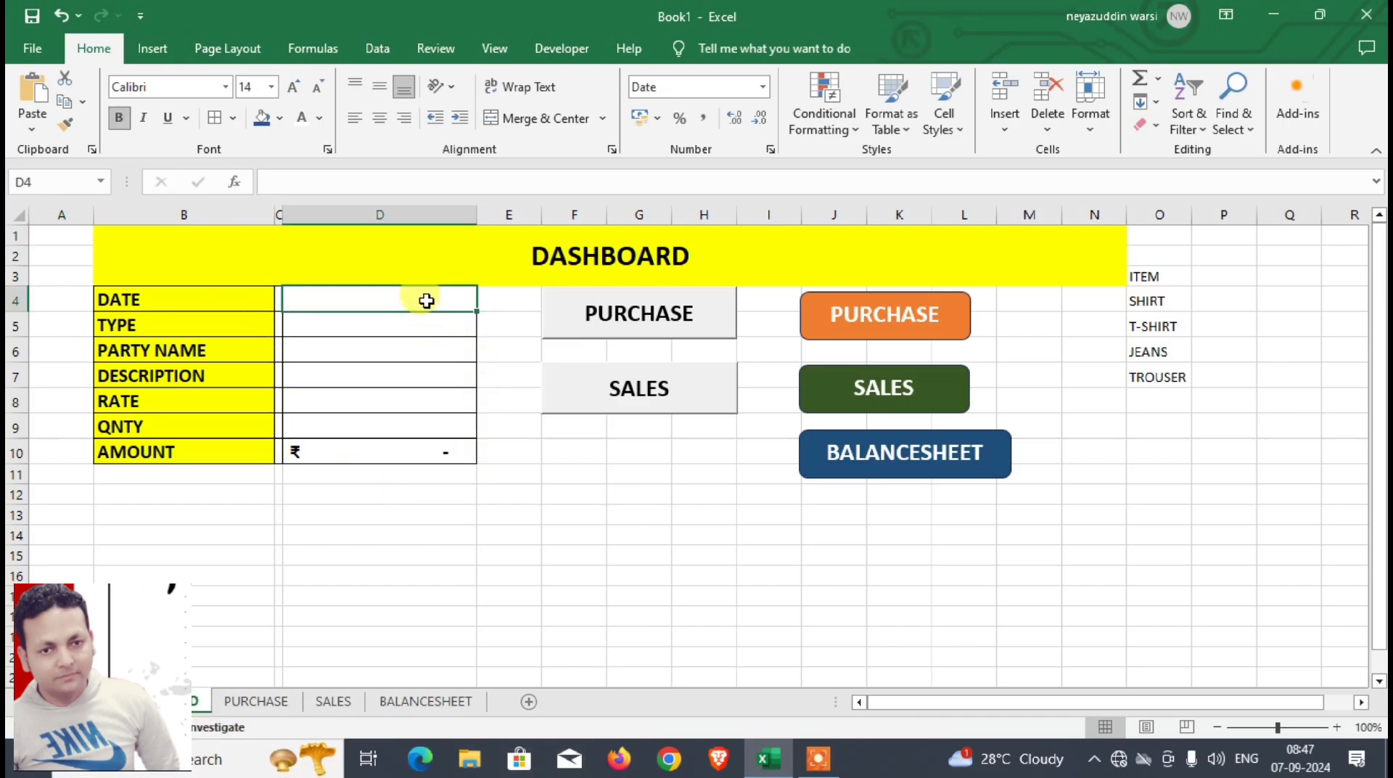
click(408, 703)
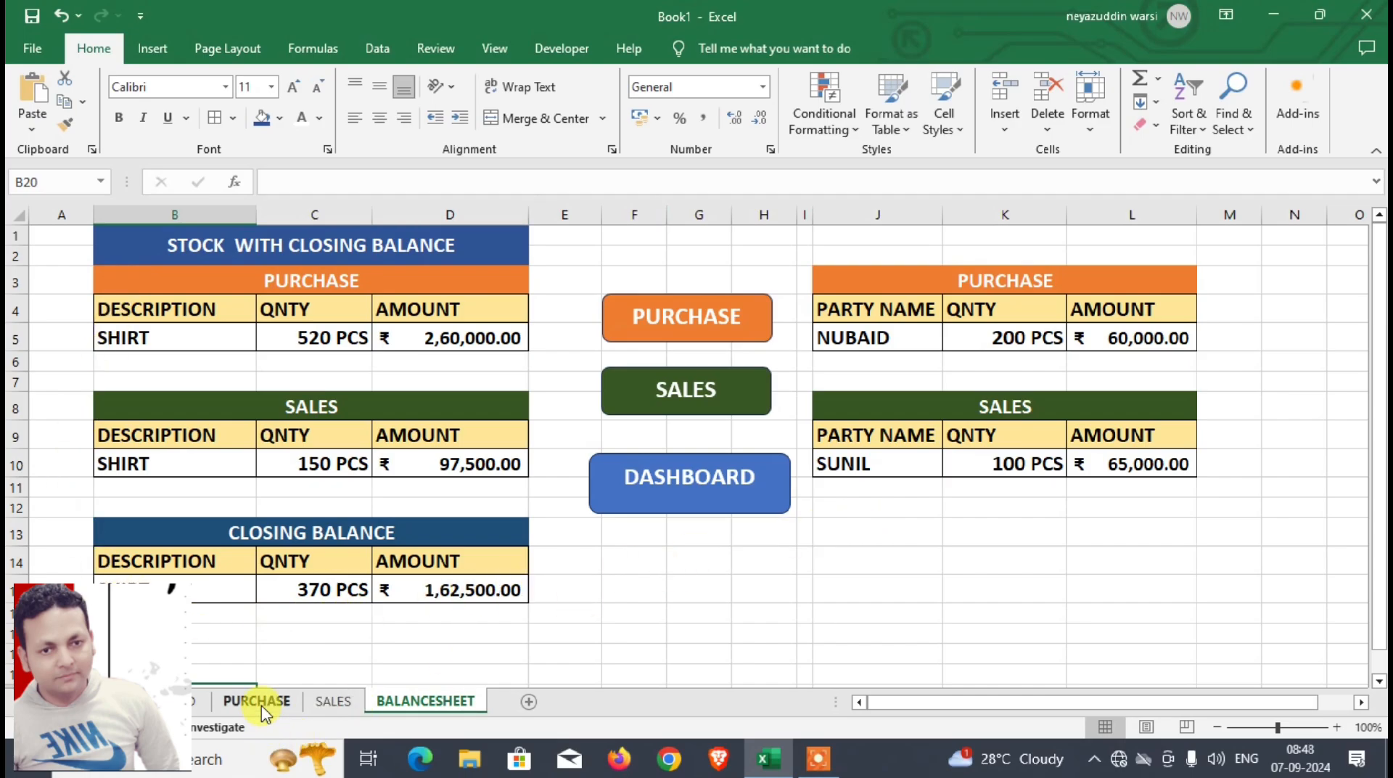
click(198, 700)
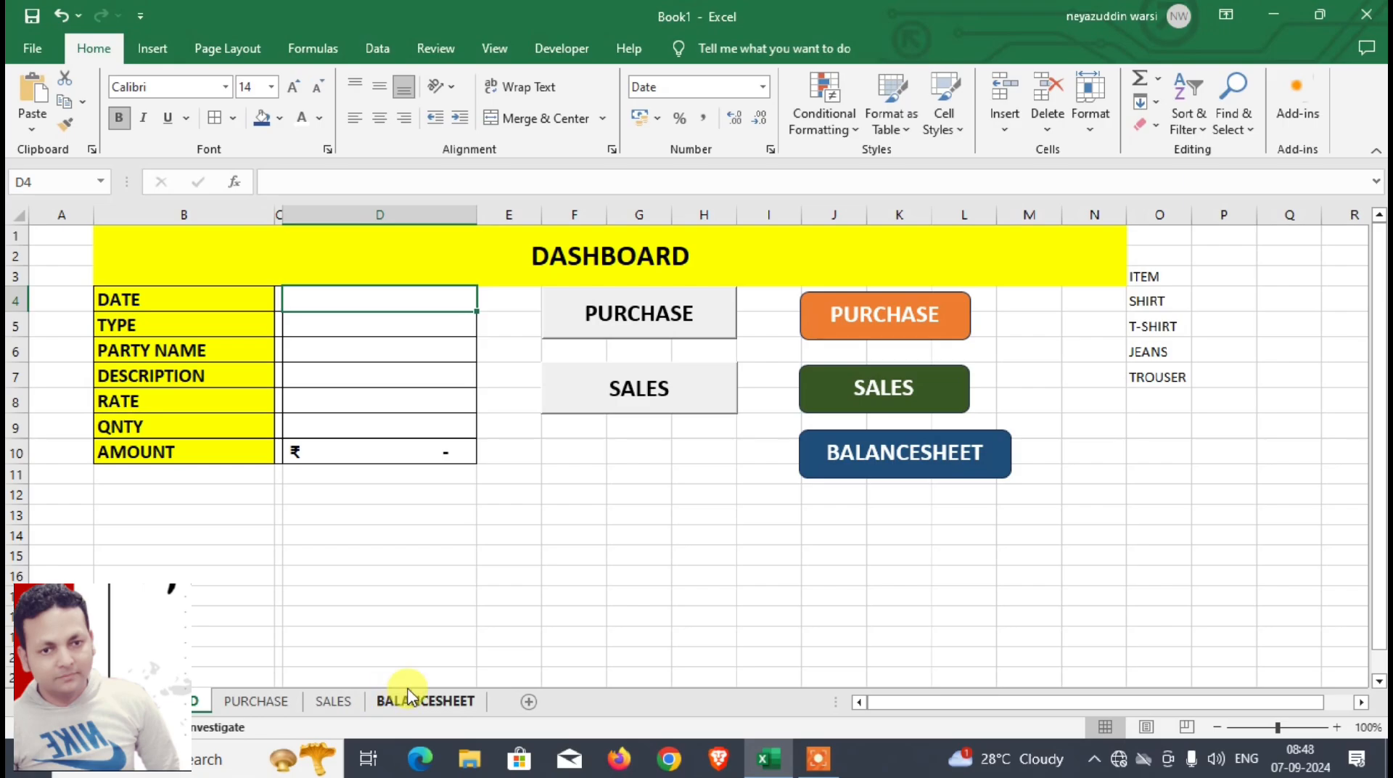
click(275, 698)
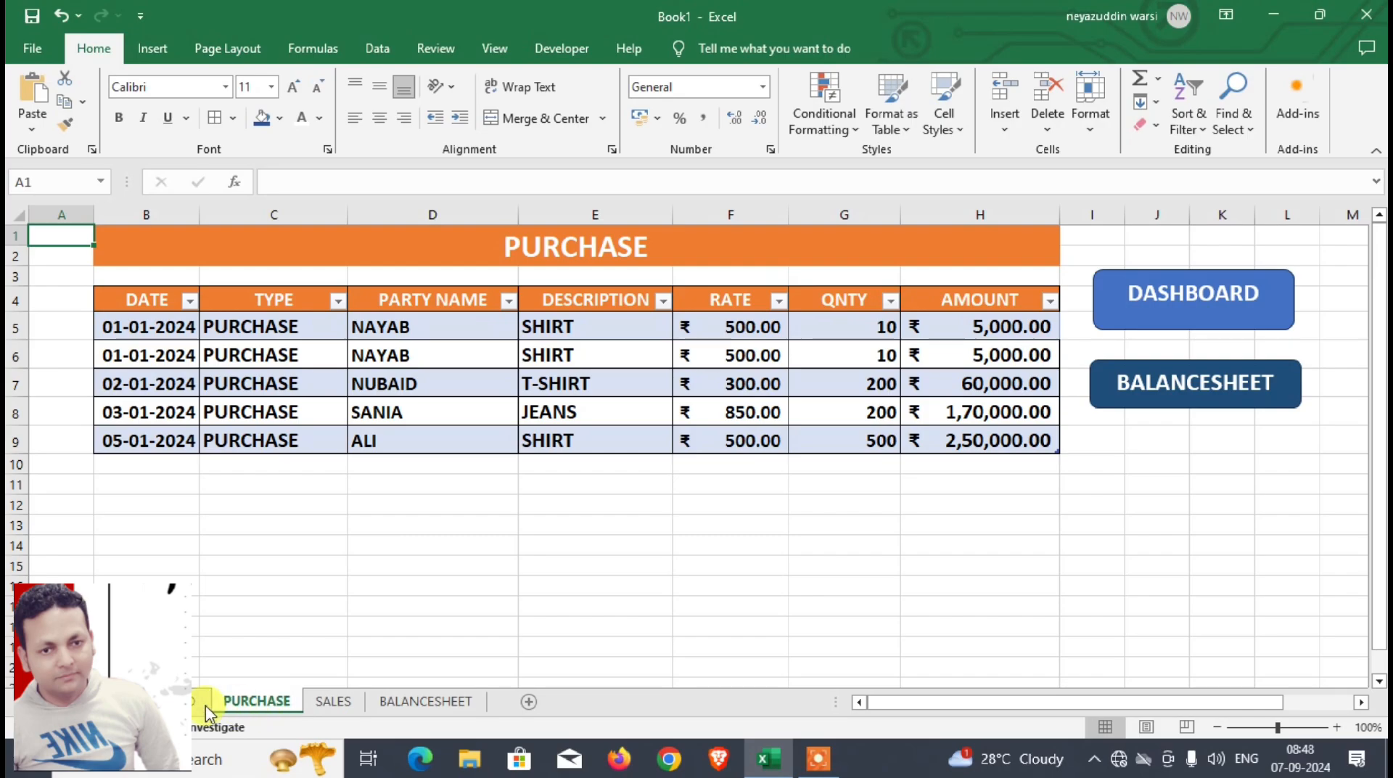
click(168, 700)
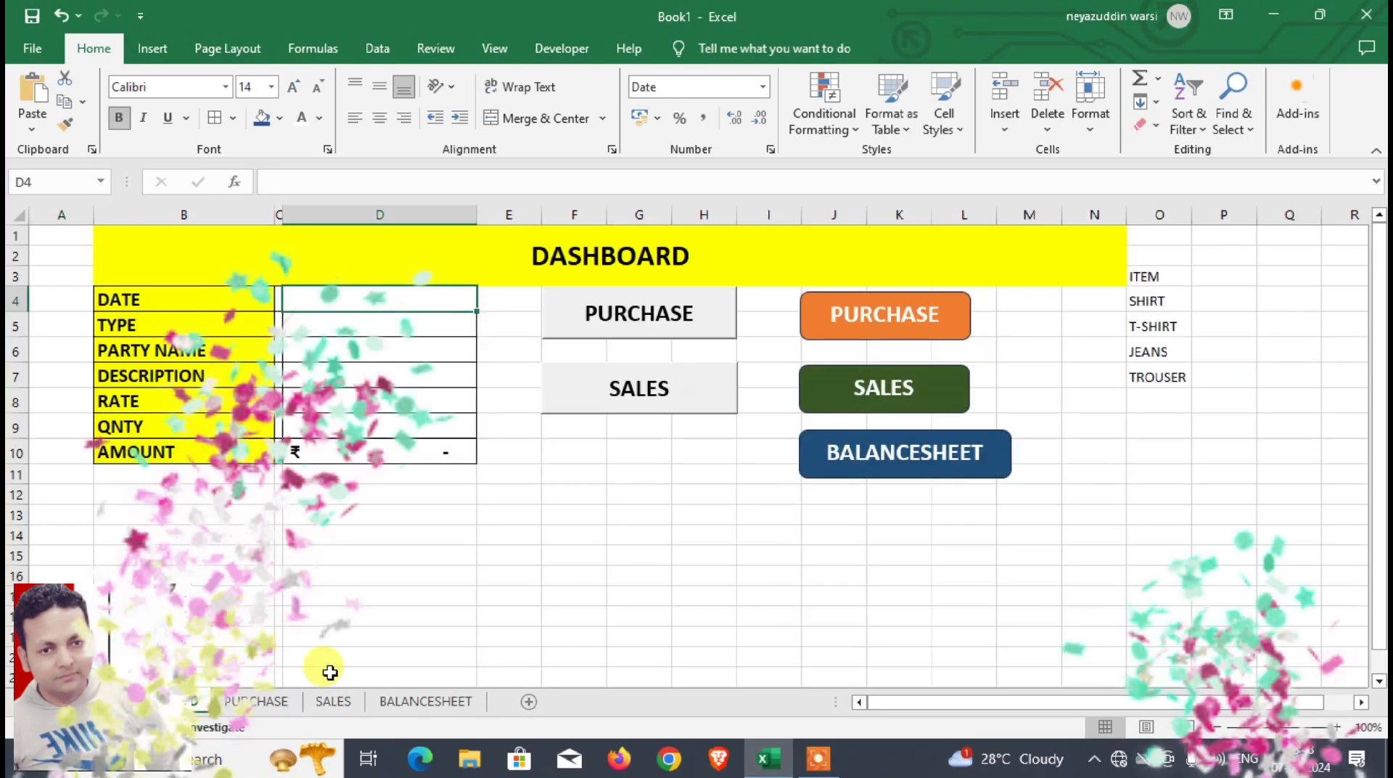
click(305, 701)
click(314, 702)
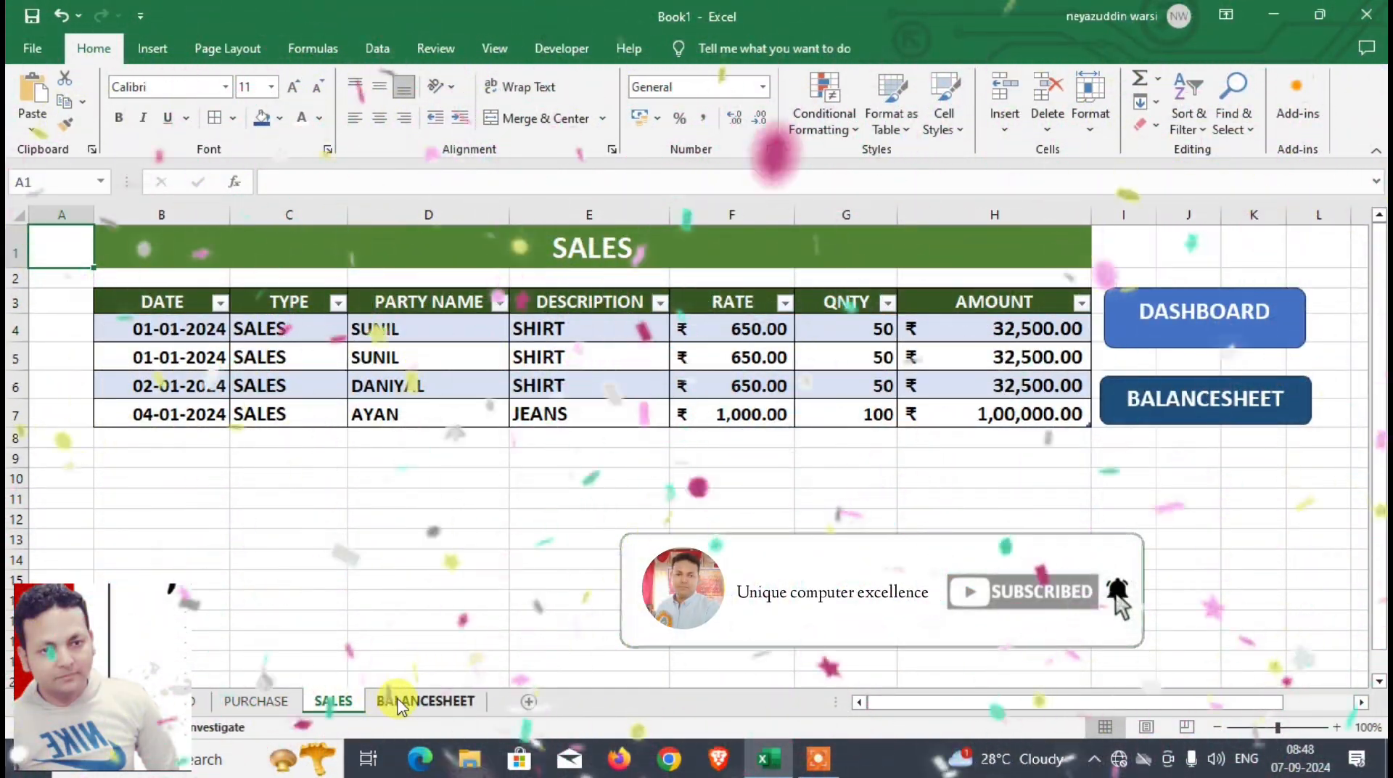
click(395, 701)
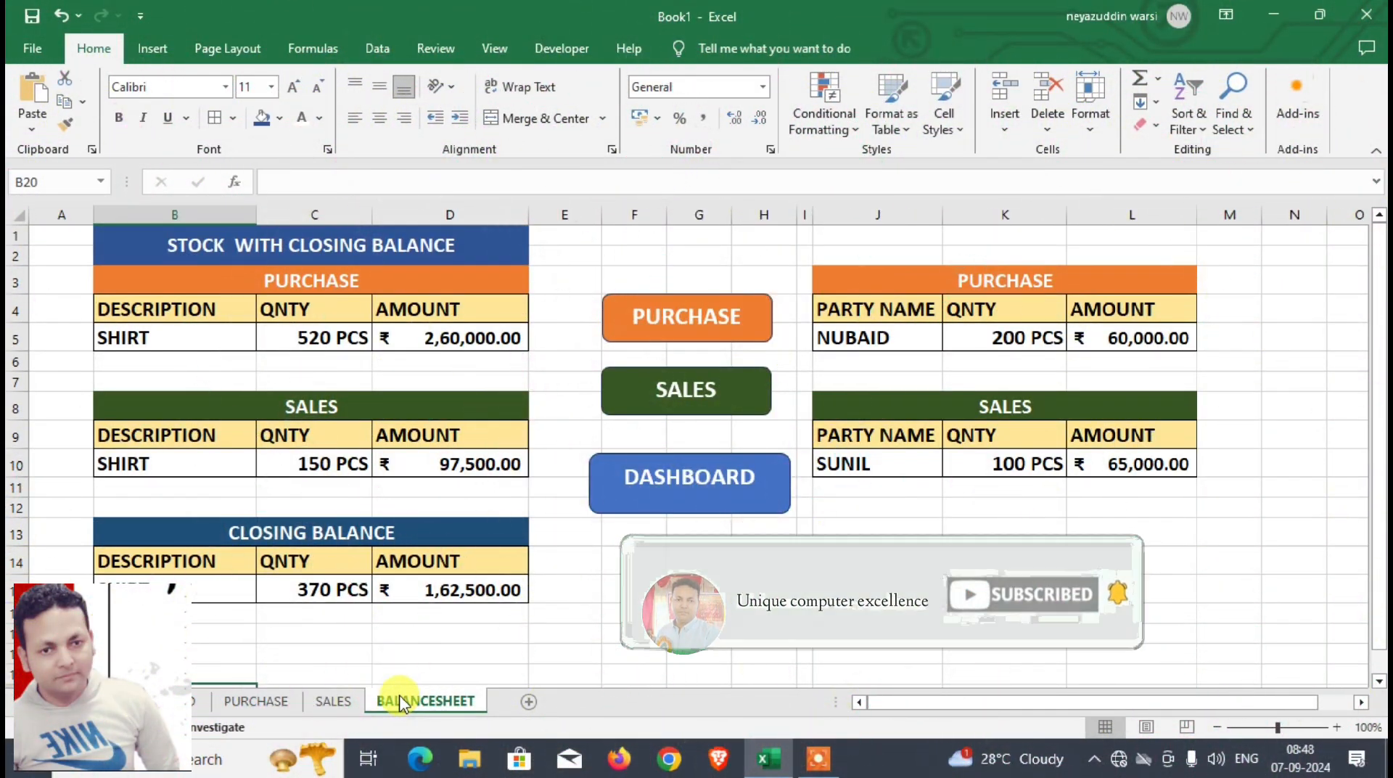